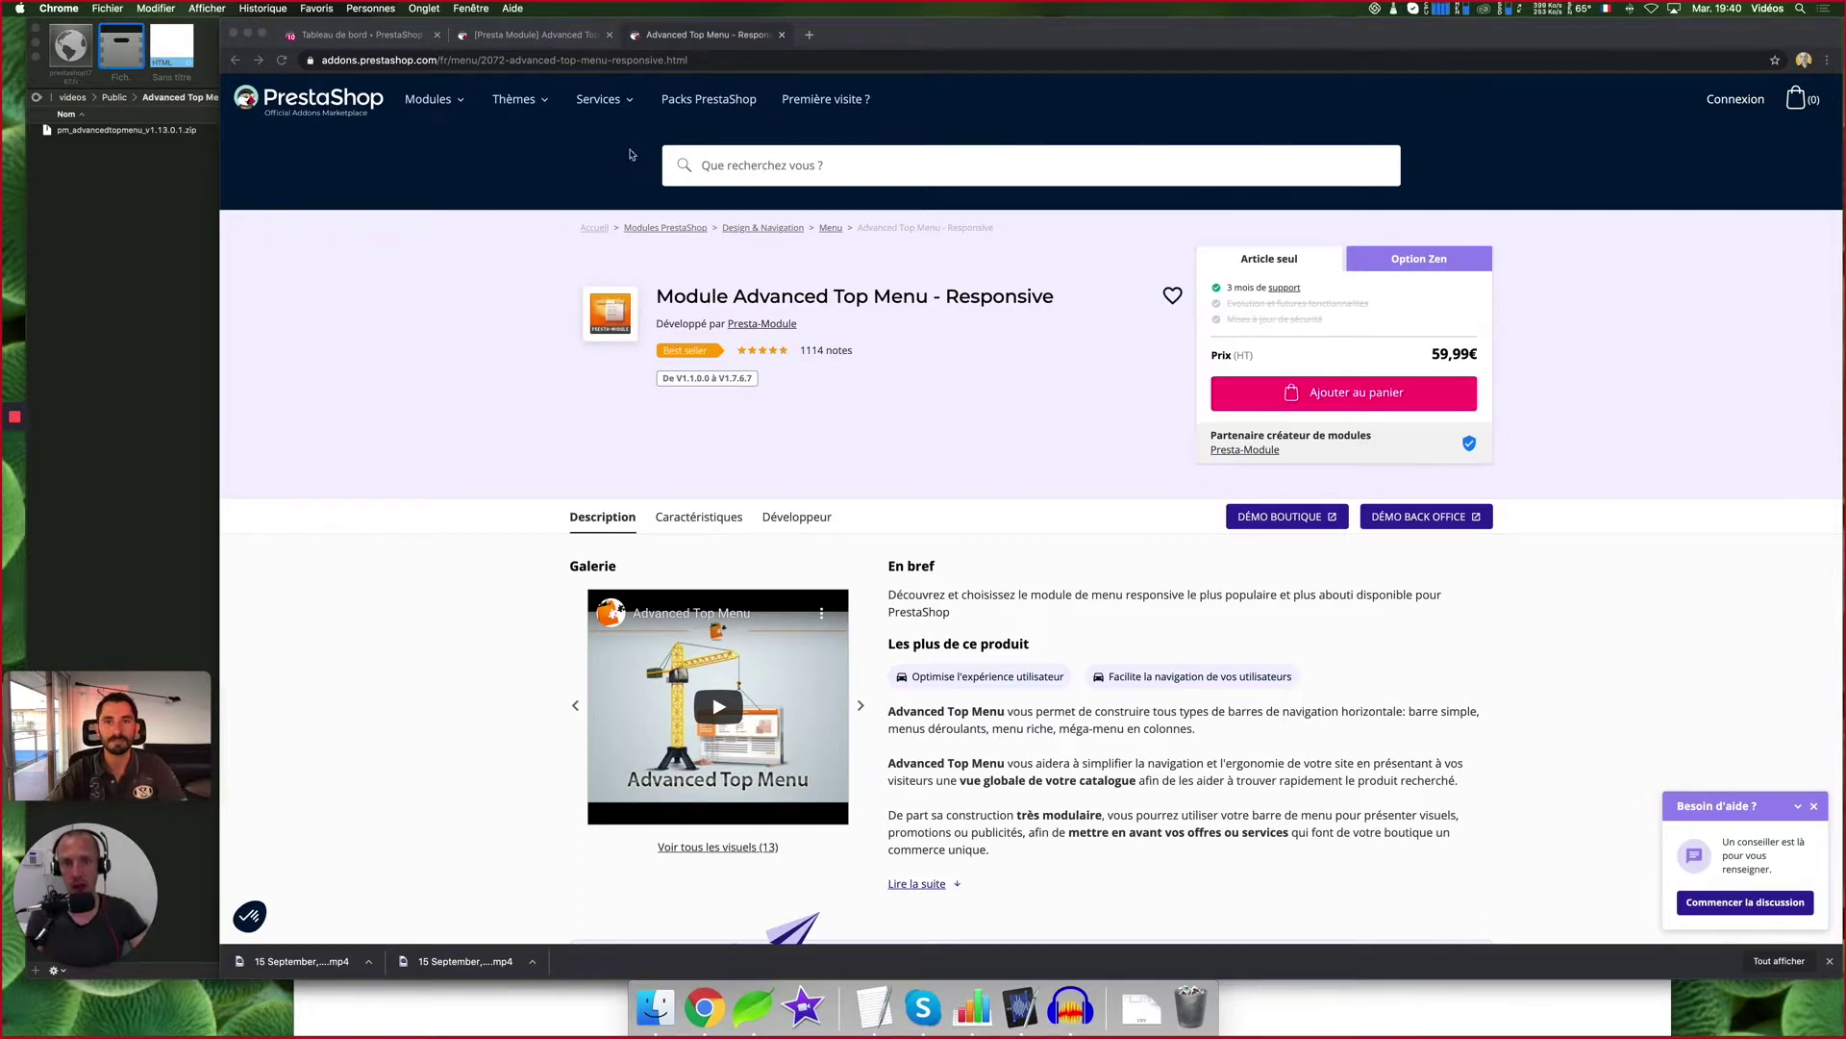
Examine the Advanced Top Menu product page, including its compatible PrestaShop versions, ratings and description
click(1071, 362)
scroll(1072, 362, down, 2)
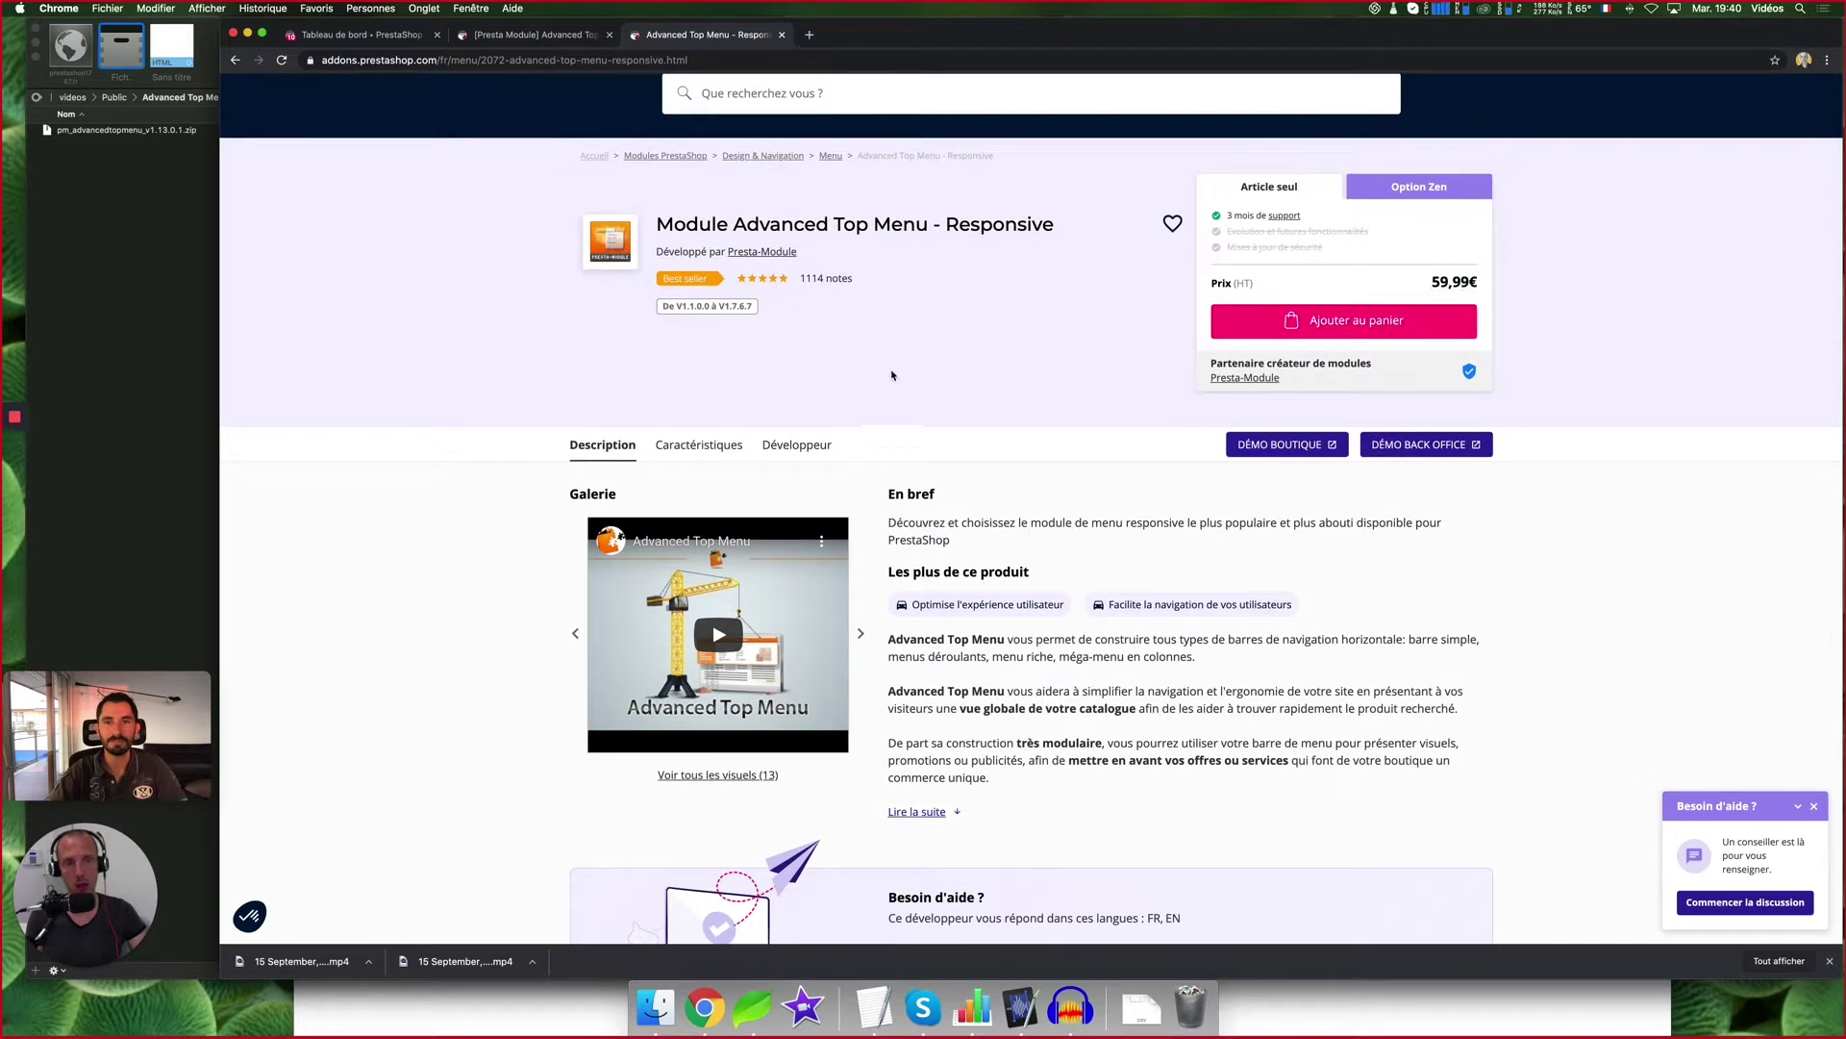
drag(660, 310, 717, 309)
click(824, 337)
drag(756, 310, 717, 310)
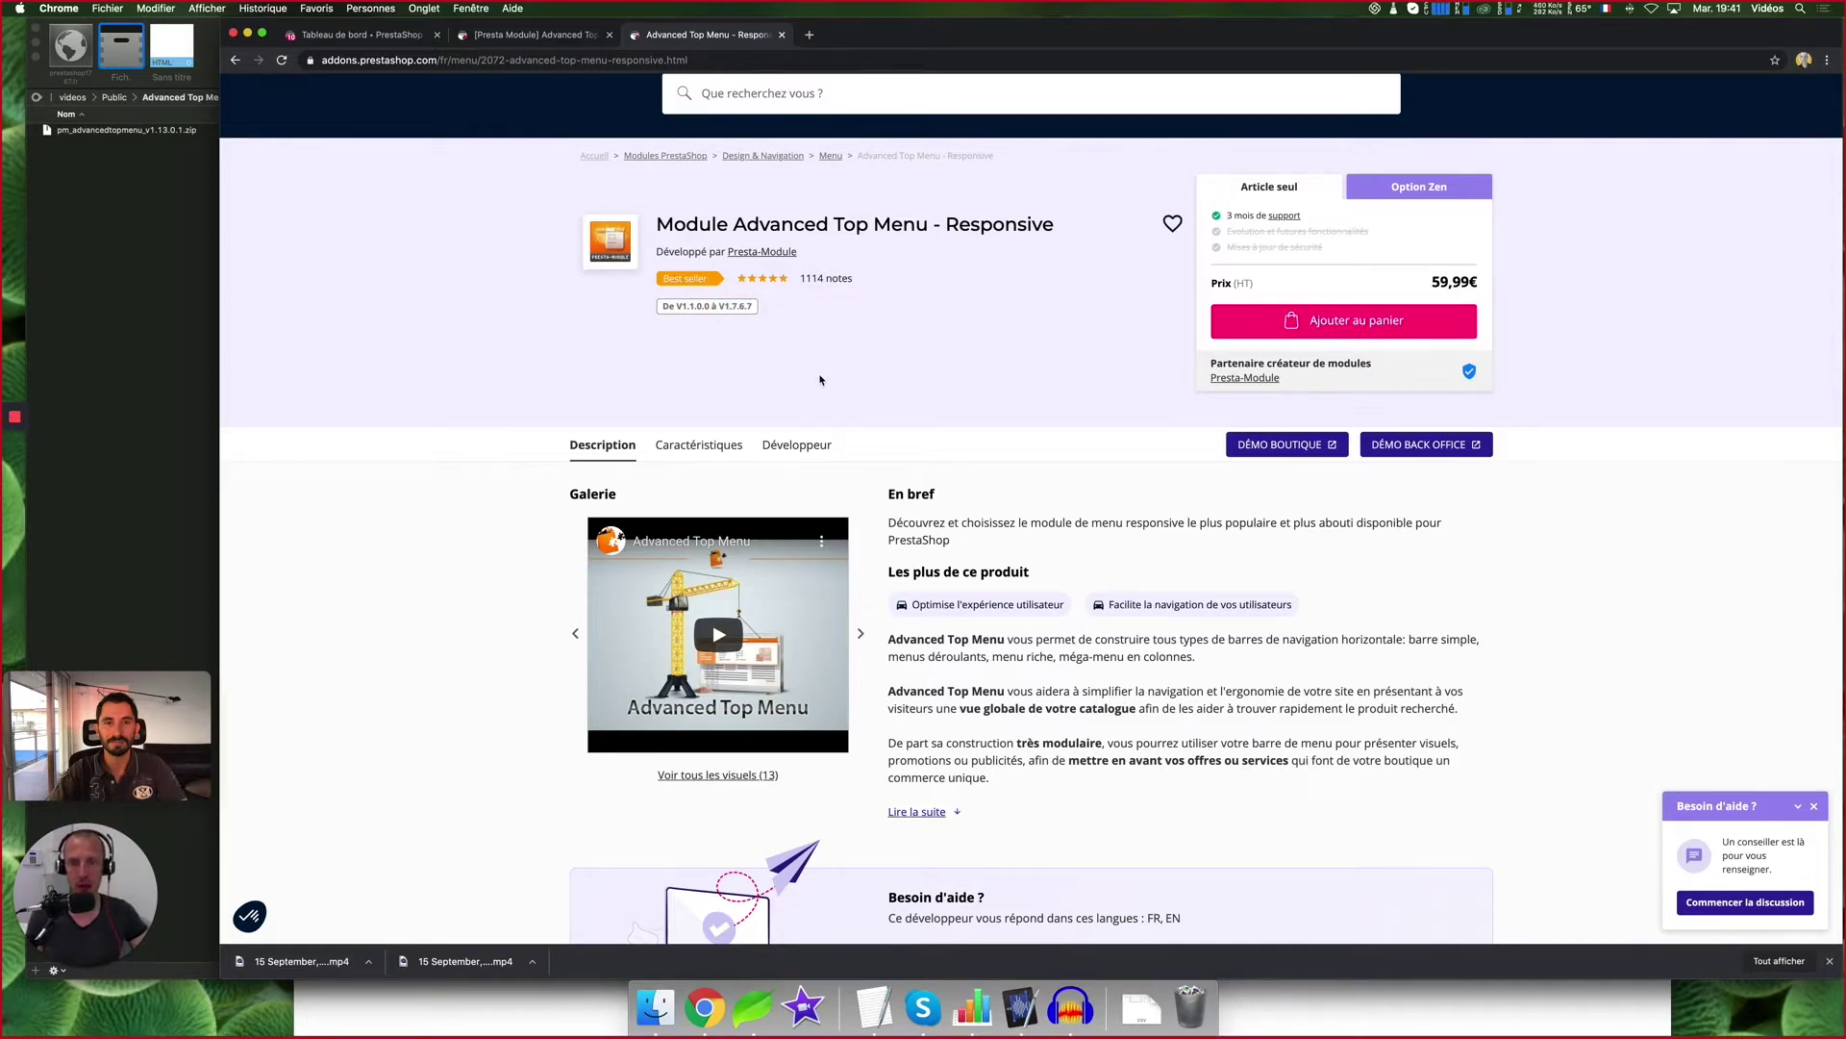
scroll(821, 380, down, 3)
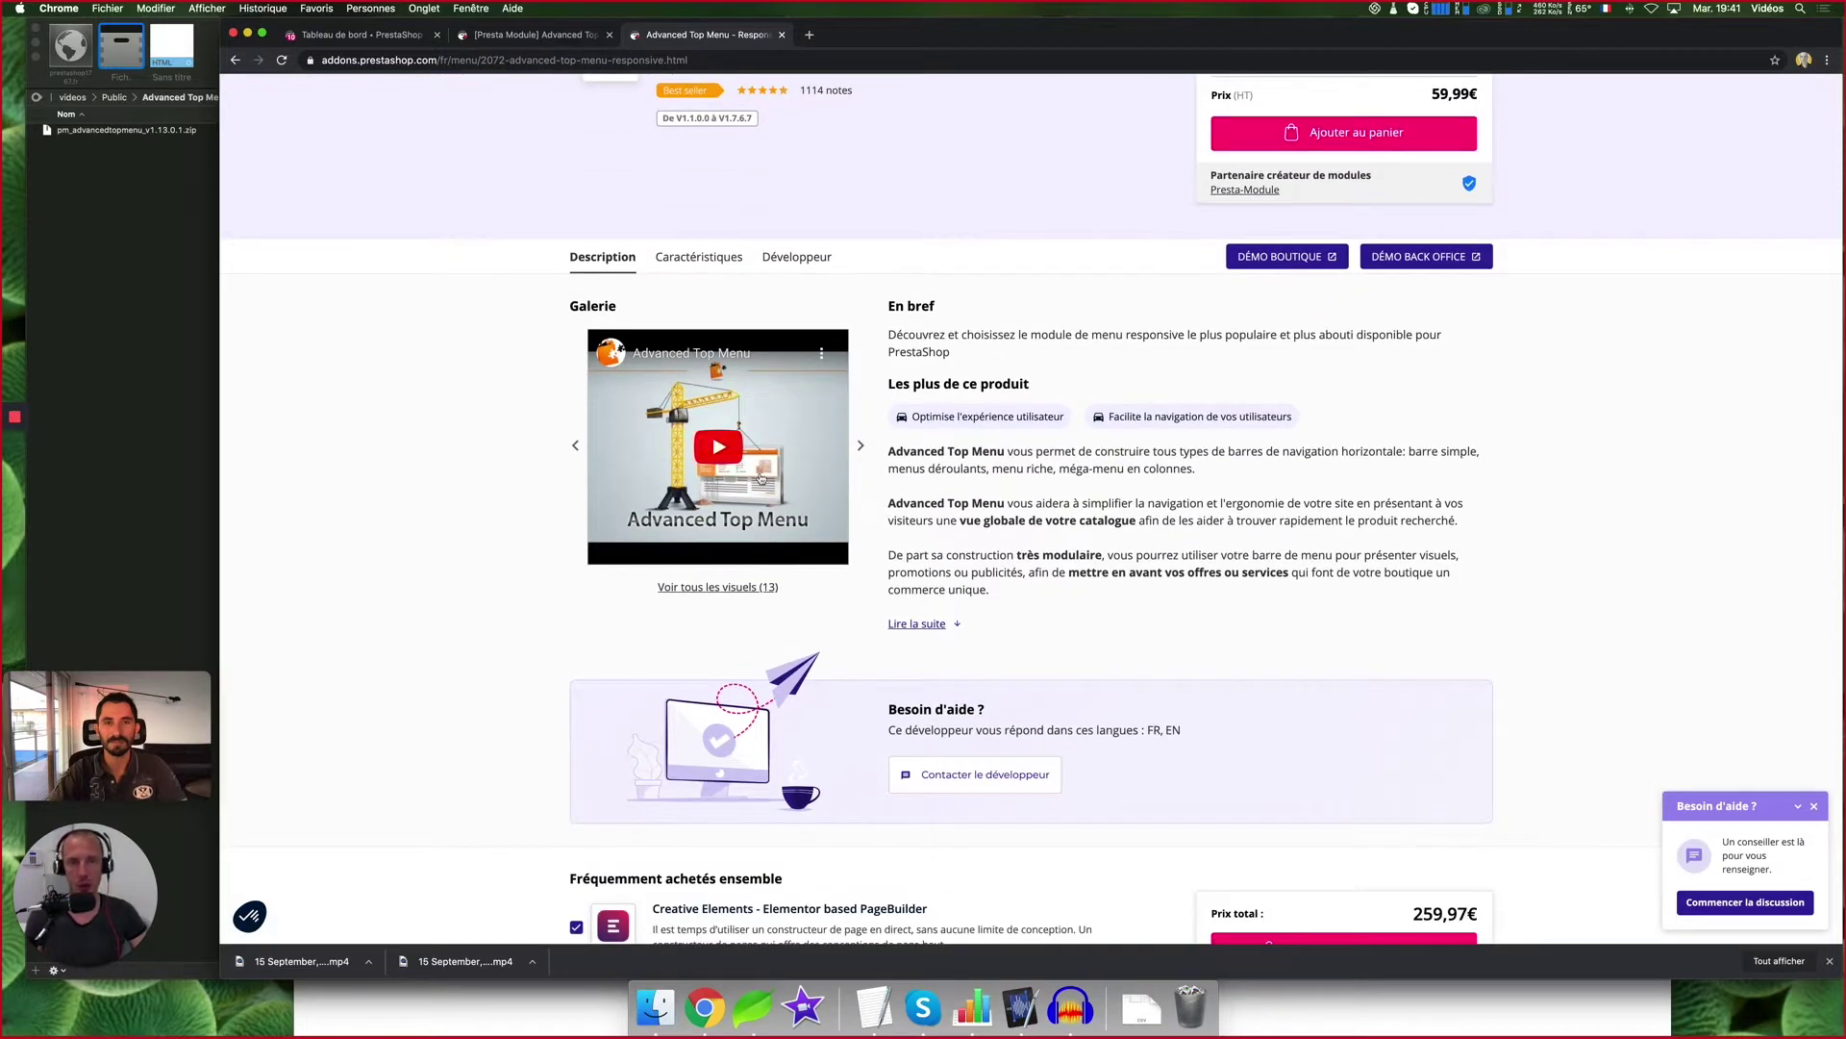
scroll(904, 442, up, 3)
scroll(907, 448, up, 1)
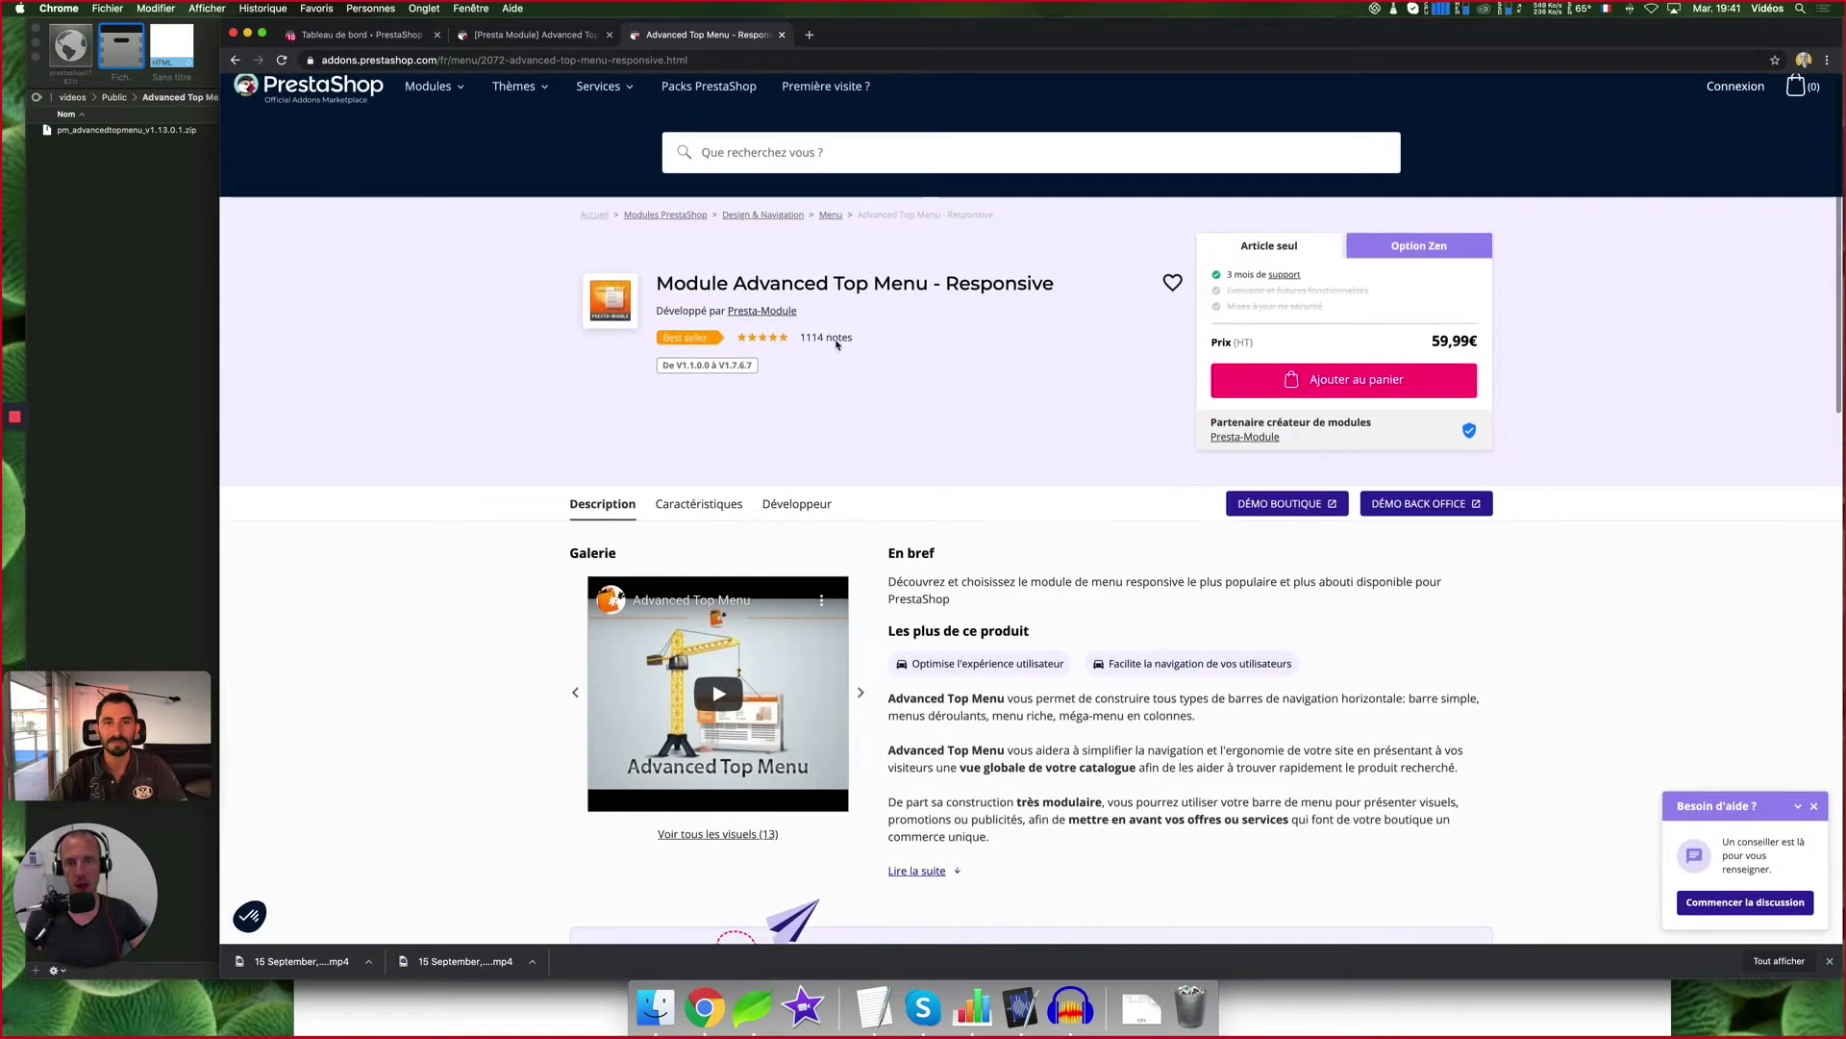
scroll(829, 445, down, 1)
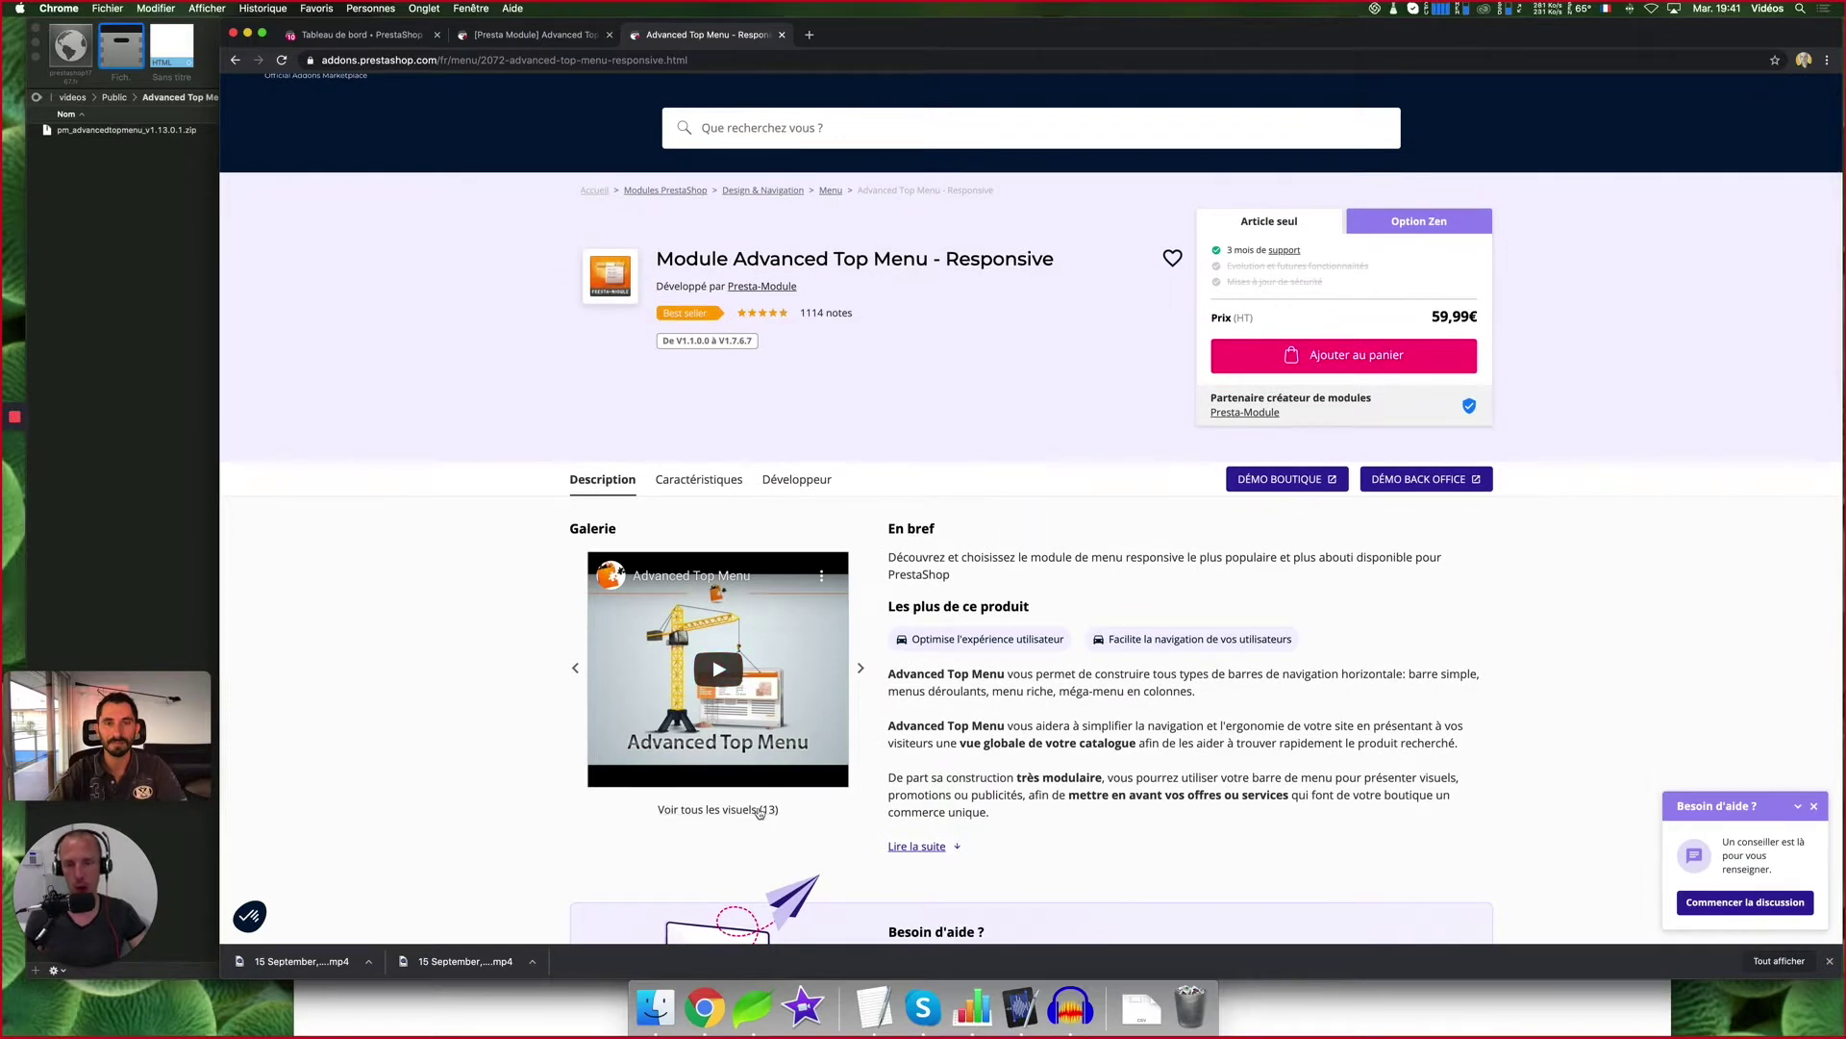
Browse the first four images of the Advanced Top Menu gallery and close the gallery
click(759, 813)
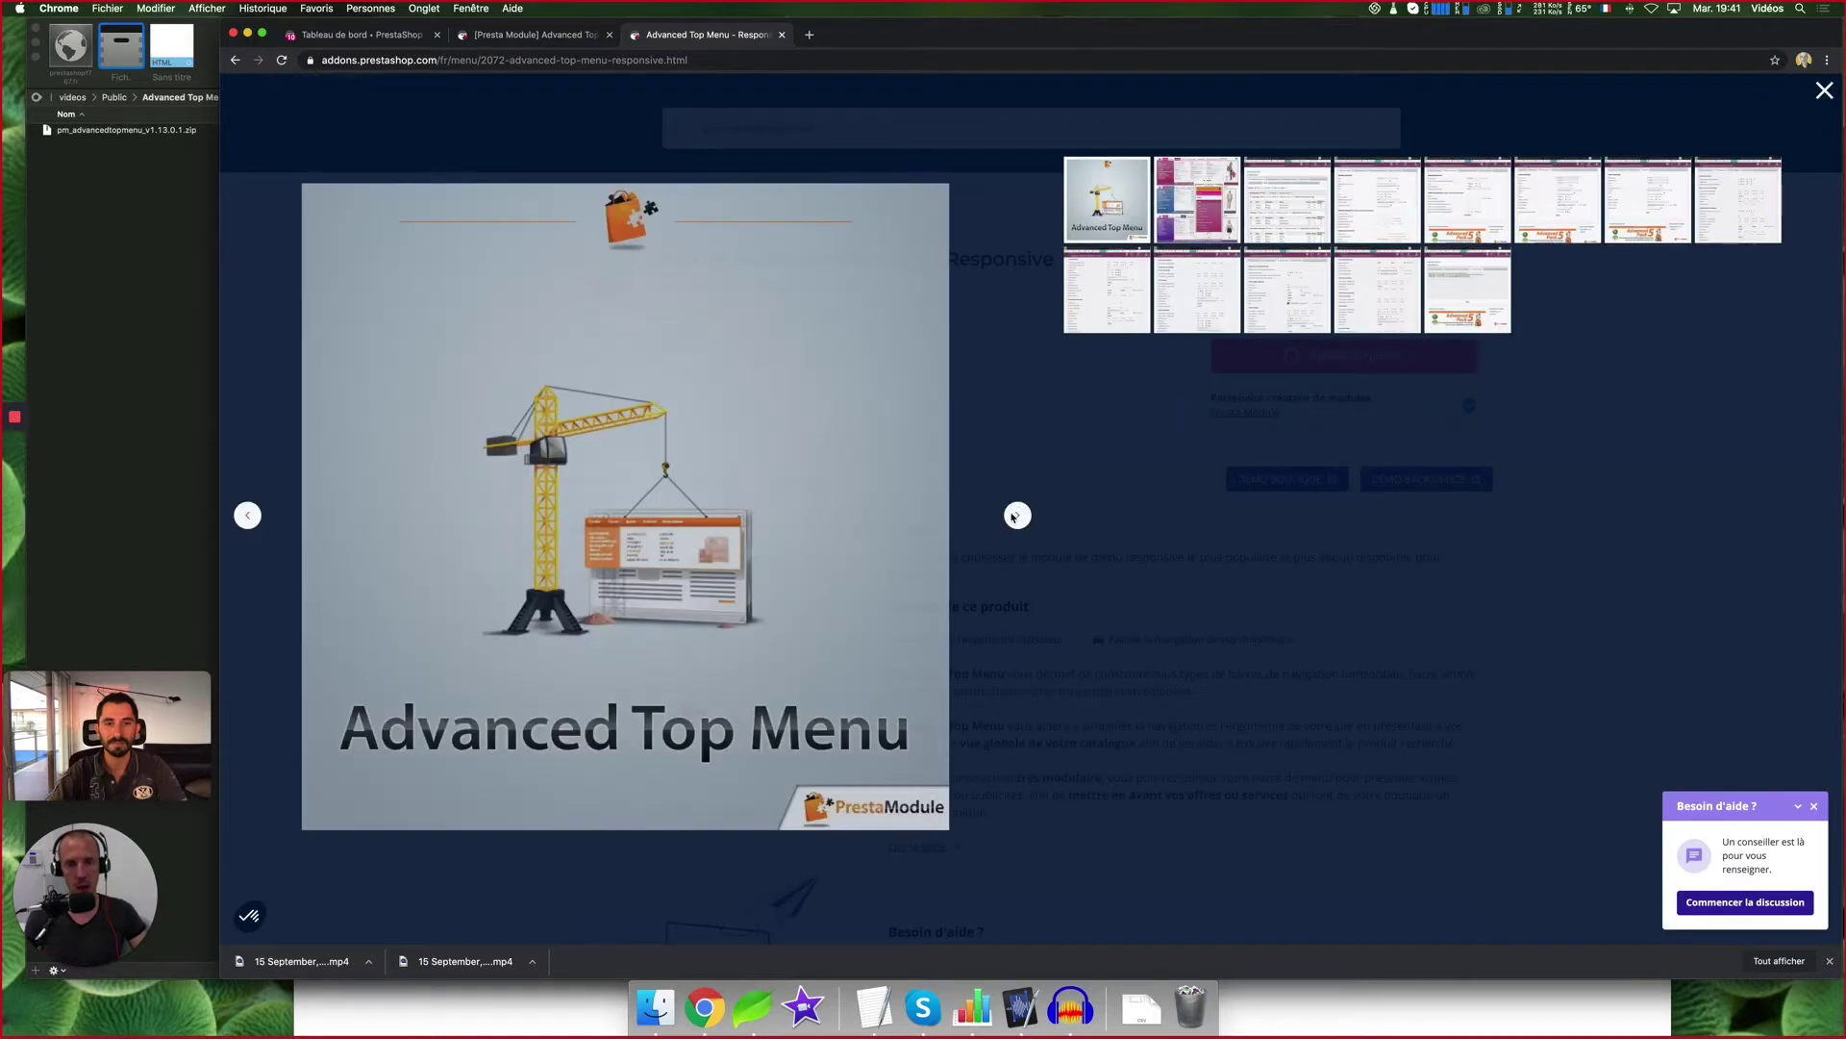
click(1018, 517)
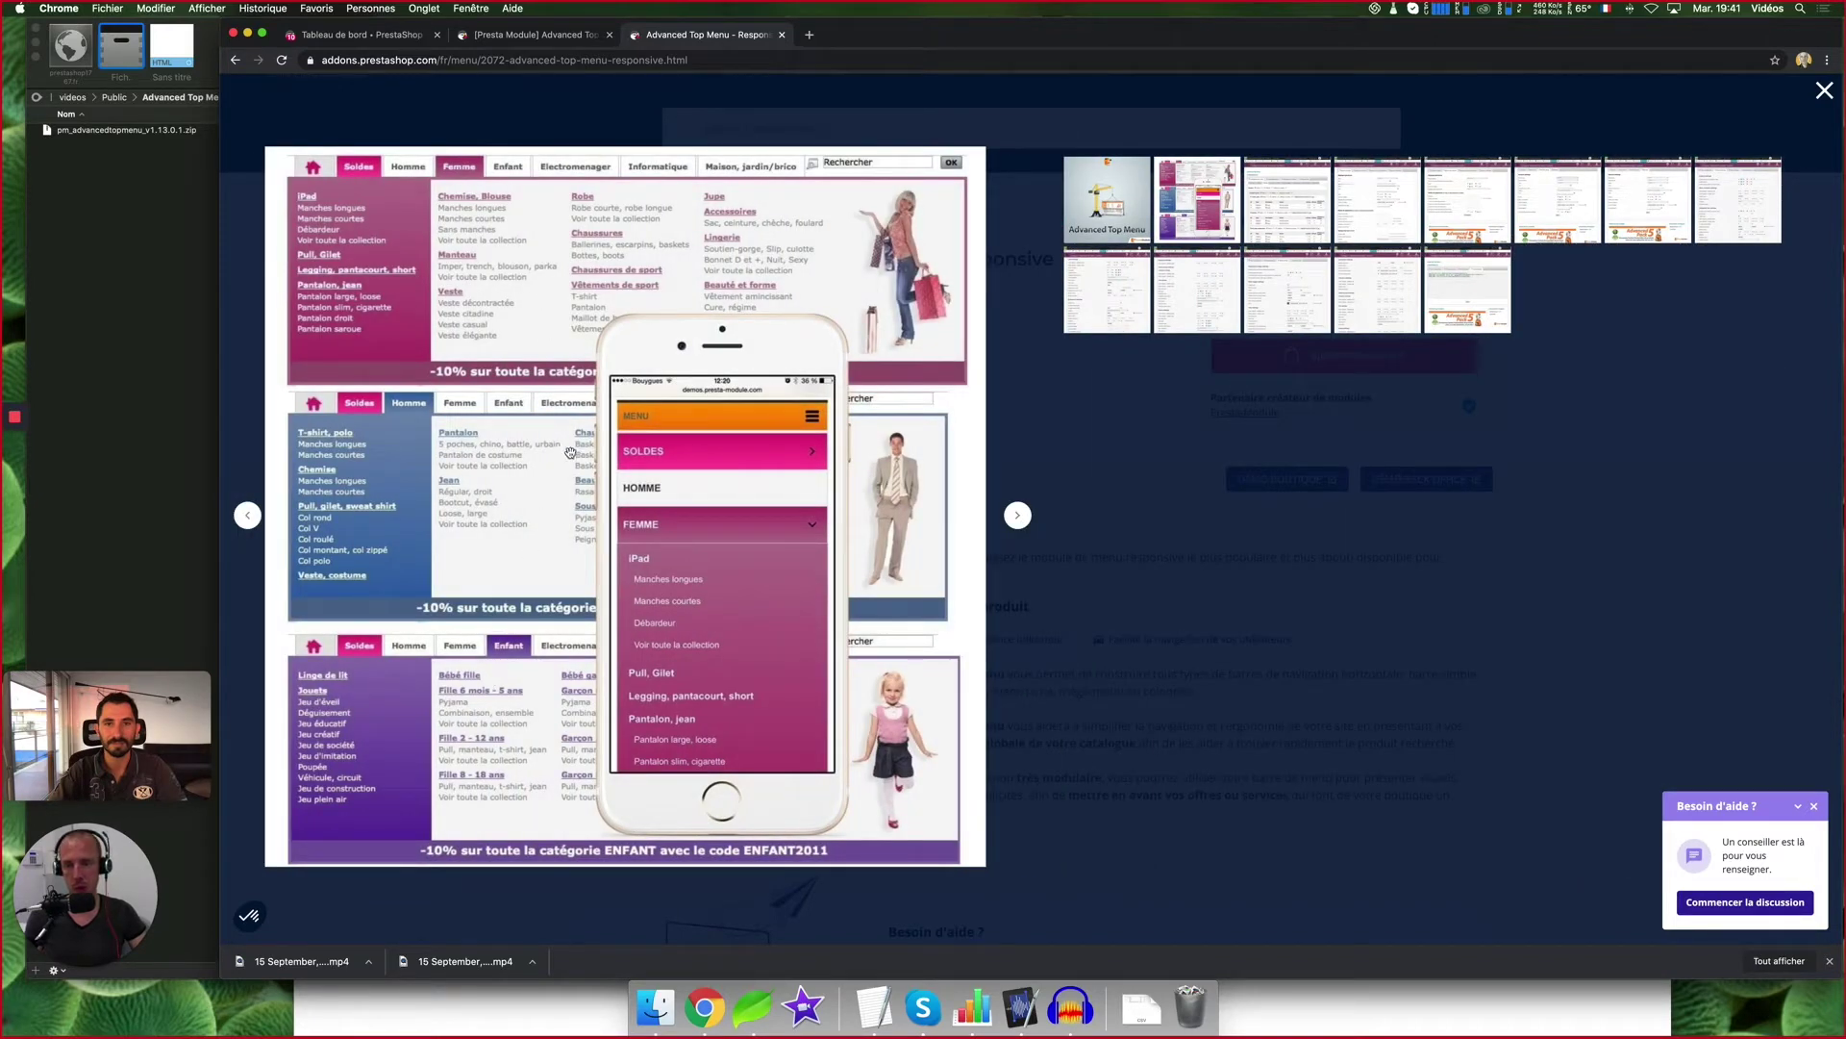
click(1018, 515)
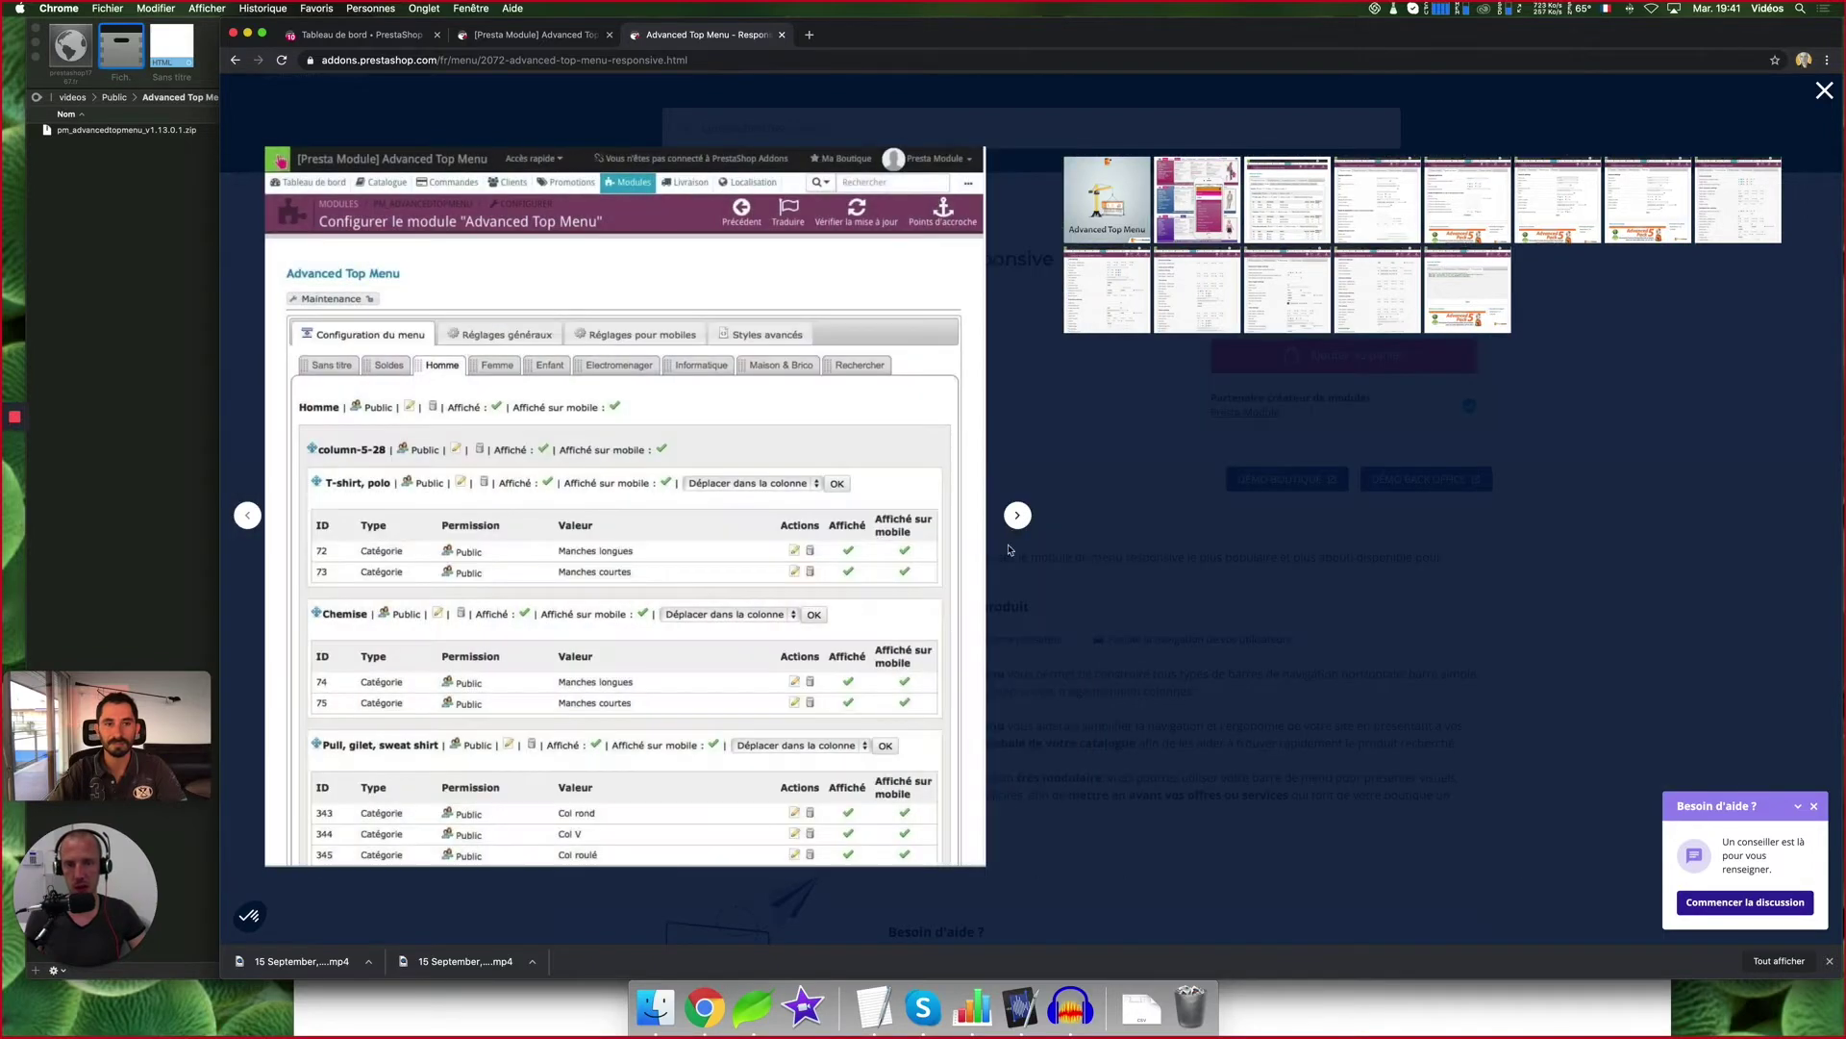
click(1017, 516)
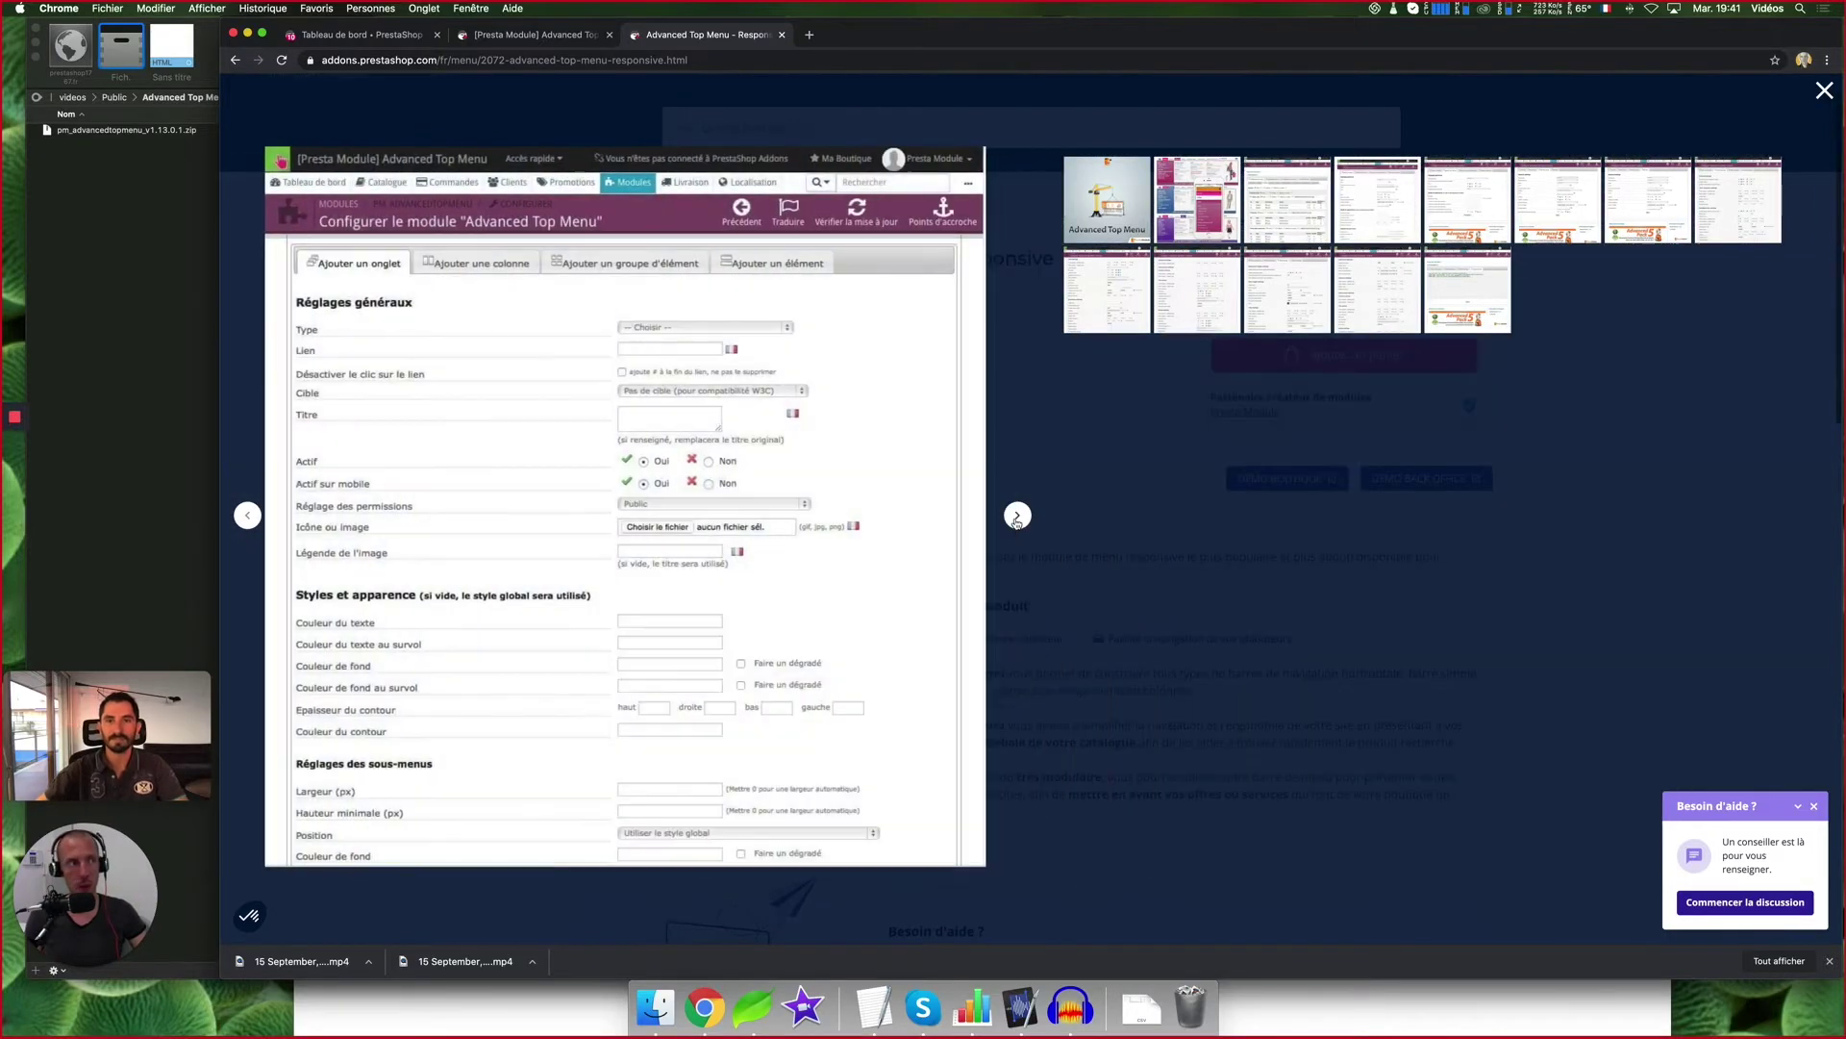
key(Escape)
Open the Module Manager in the shop's PrestaShop back office
click(356, 35)
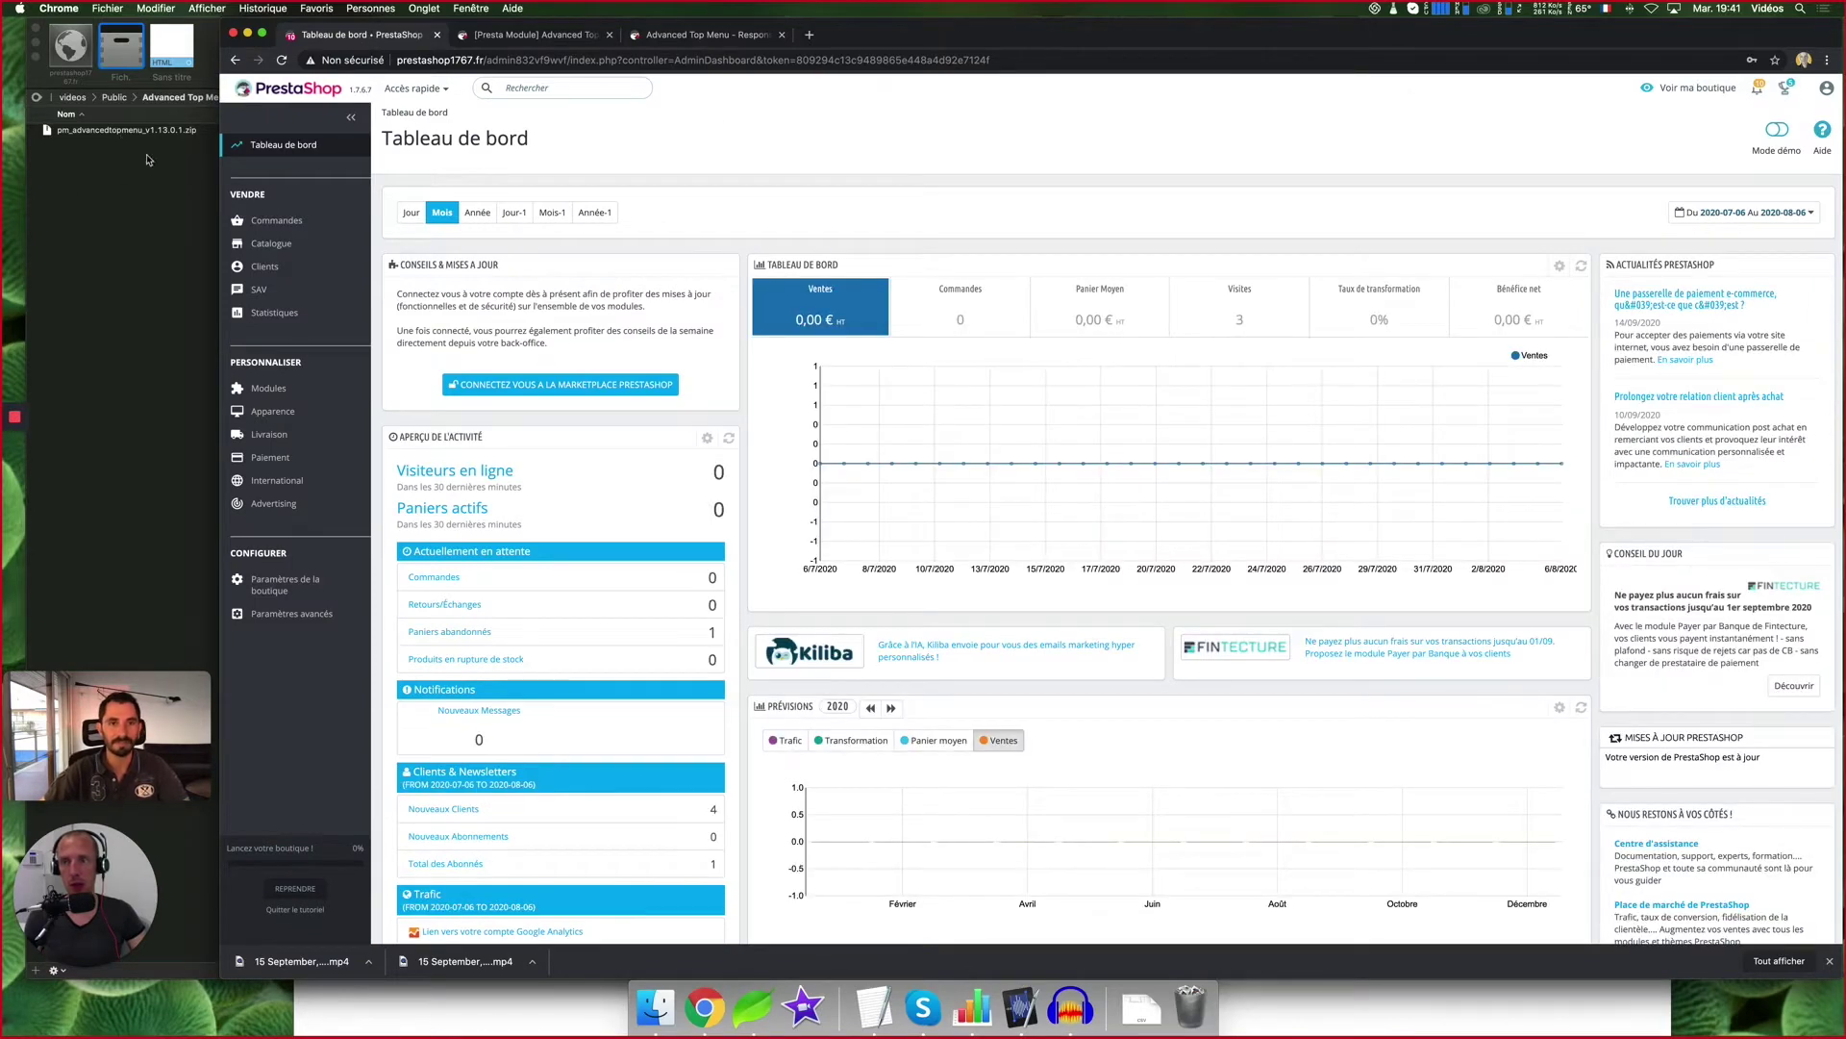
mouse_move(267, 388)
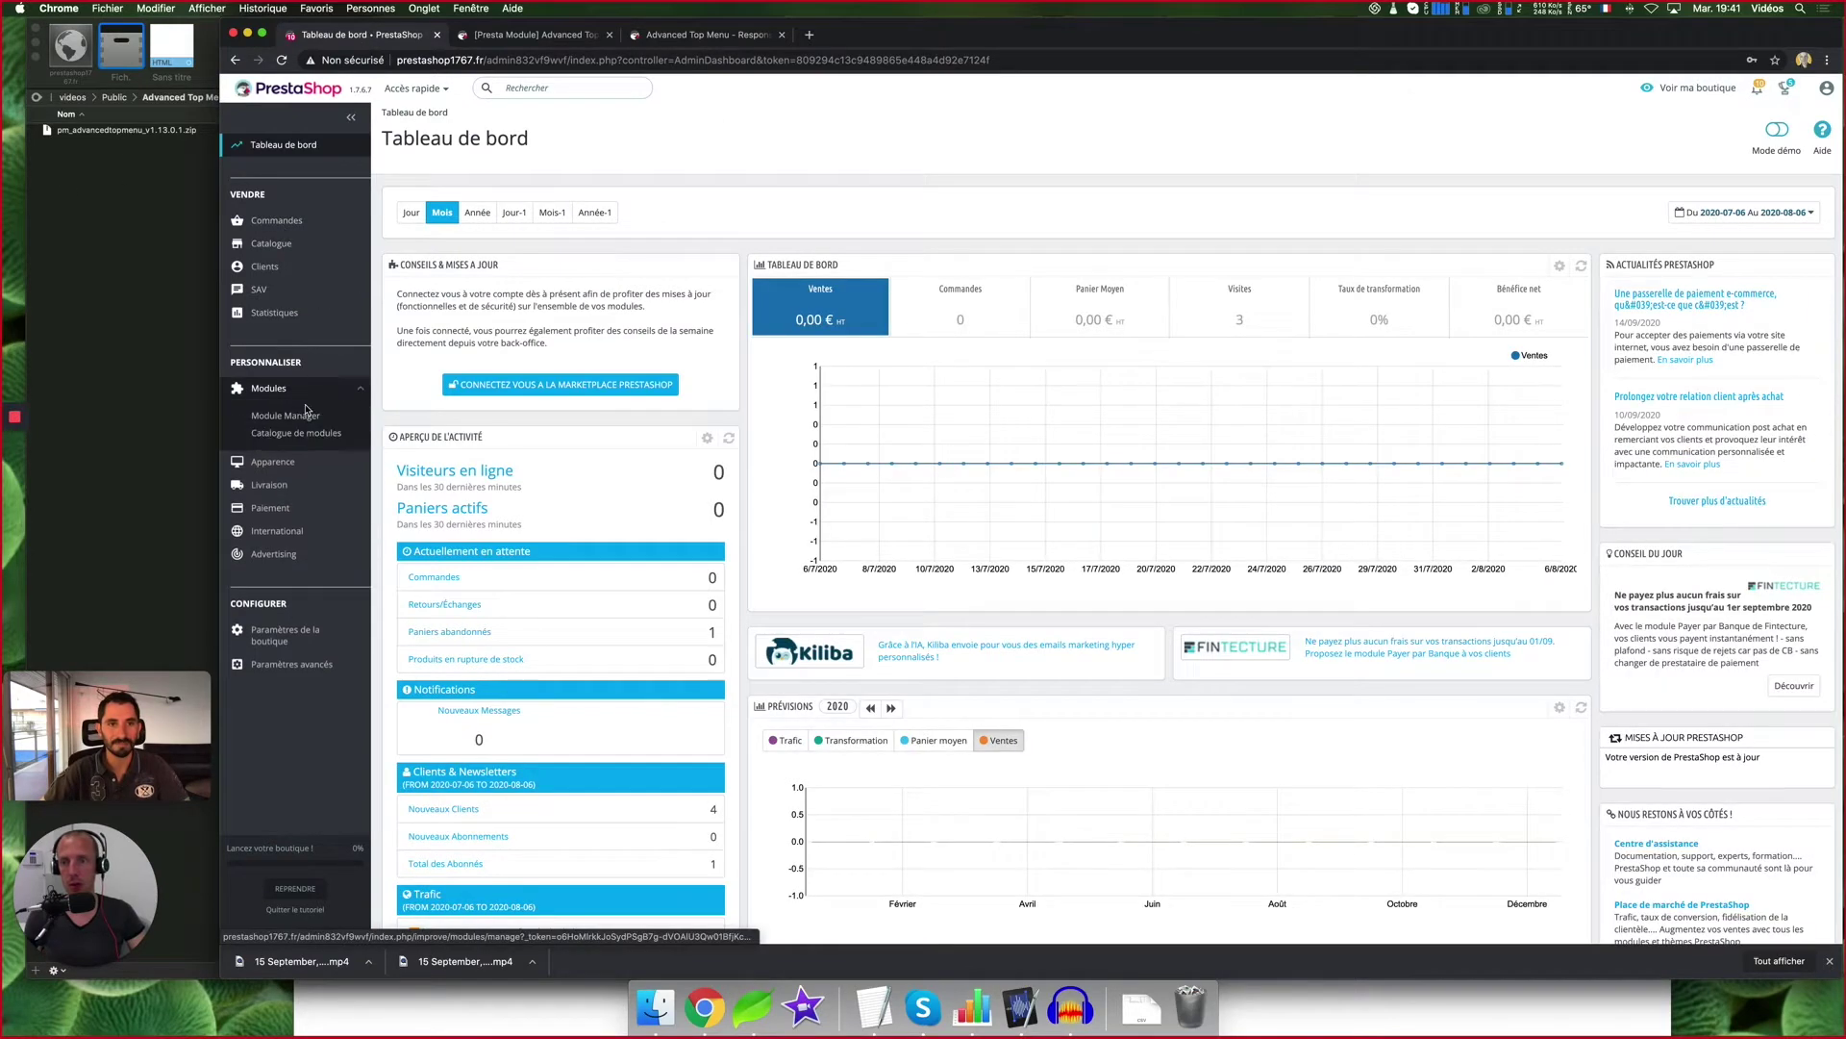
click(96, 135)
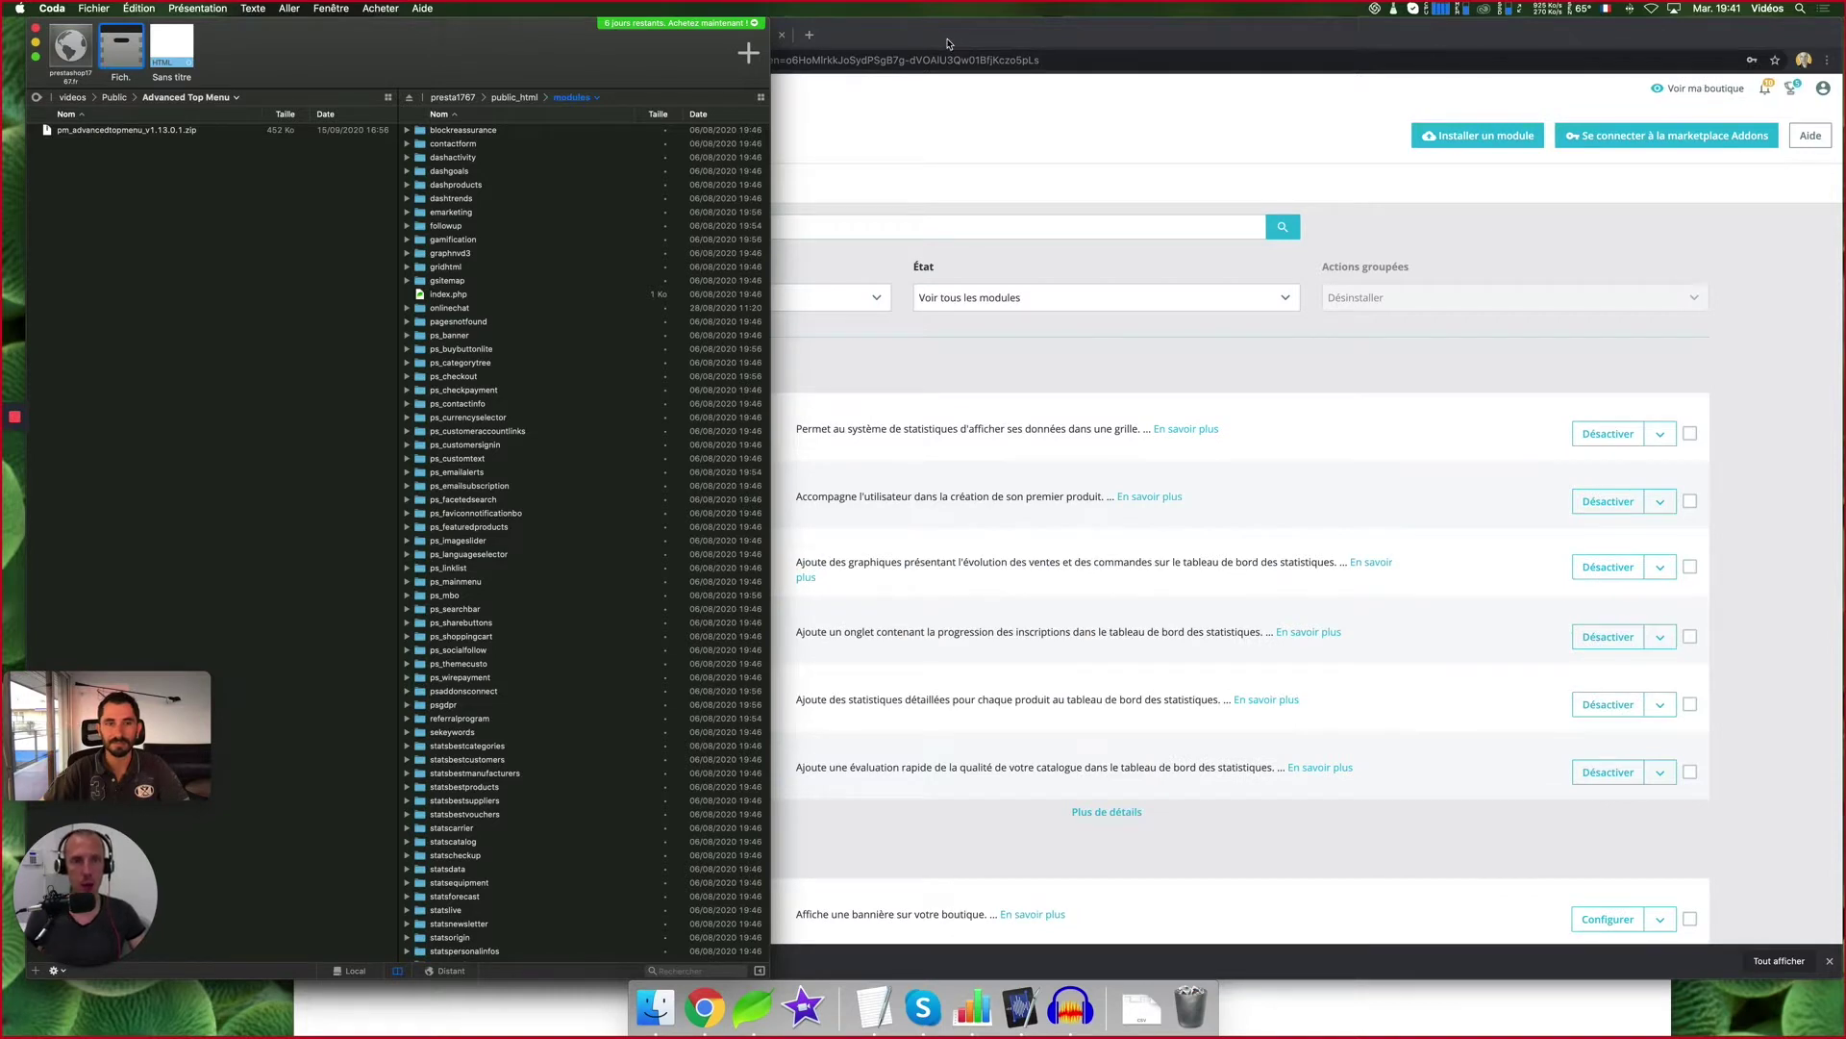
click(947, 44)
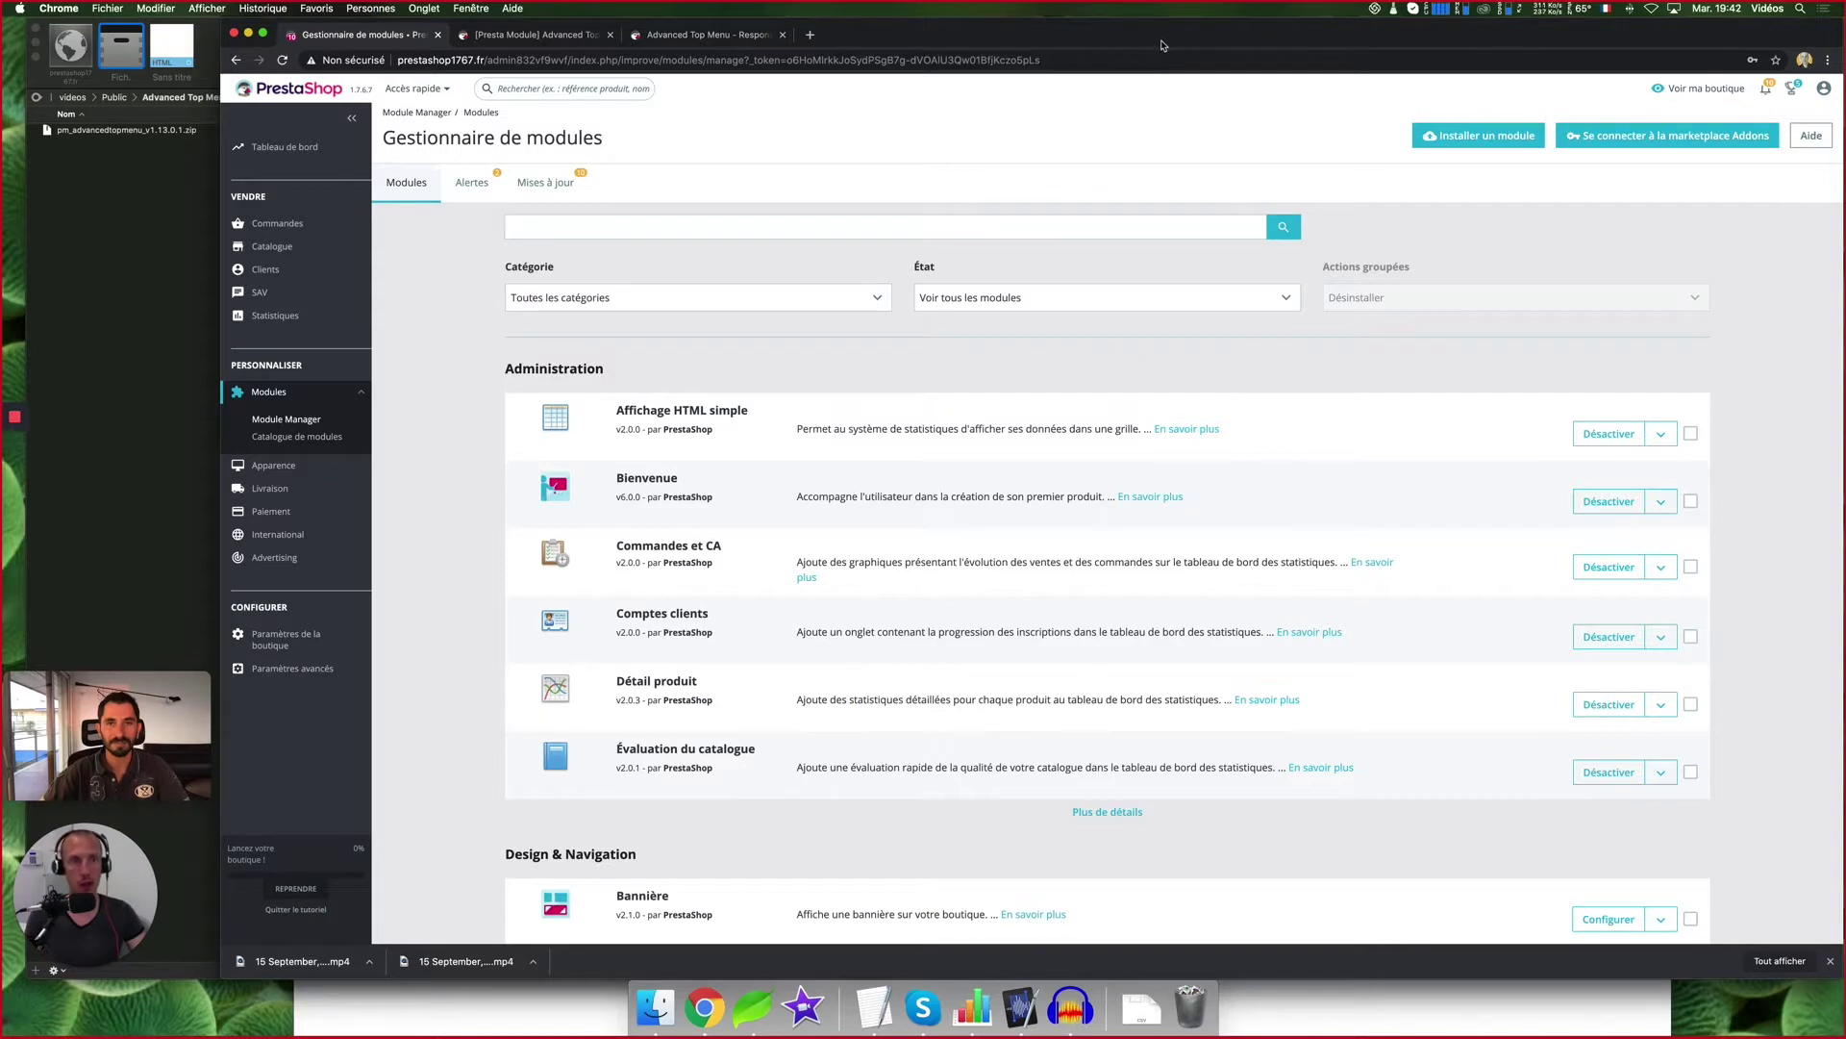
Install the module by uploading pm_advancedtopmenu_v1.13.0.1.zip and open its configuration page
click(1478, 135)
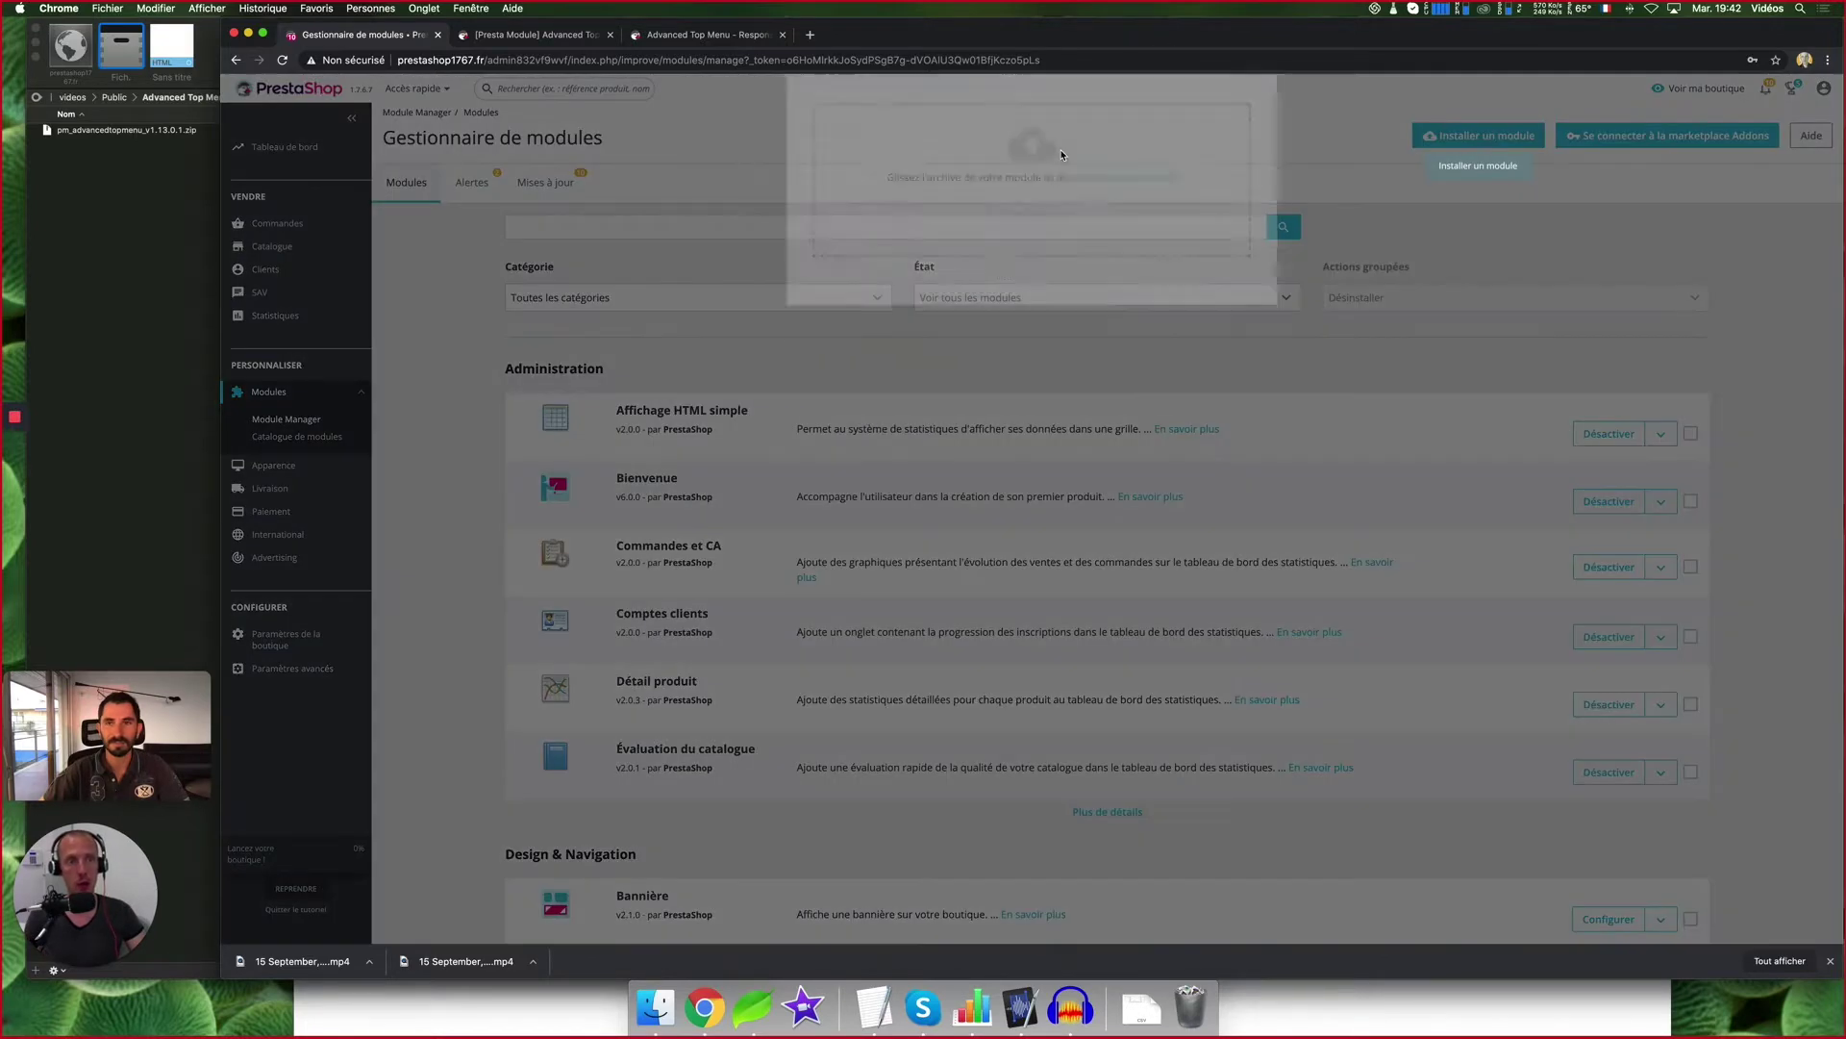
click(108, 222)
drag(123, 129, 977, 242)
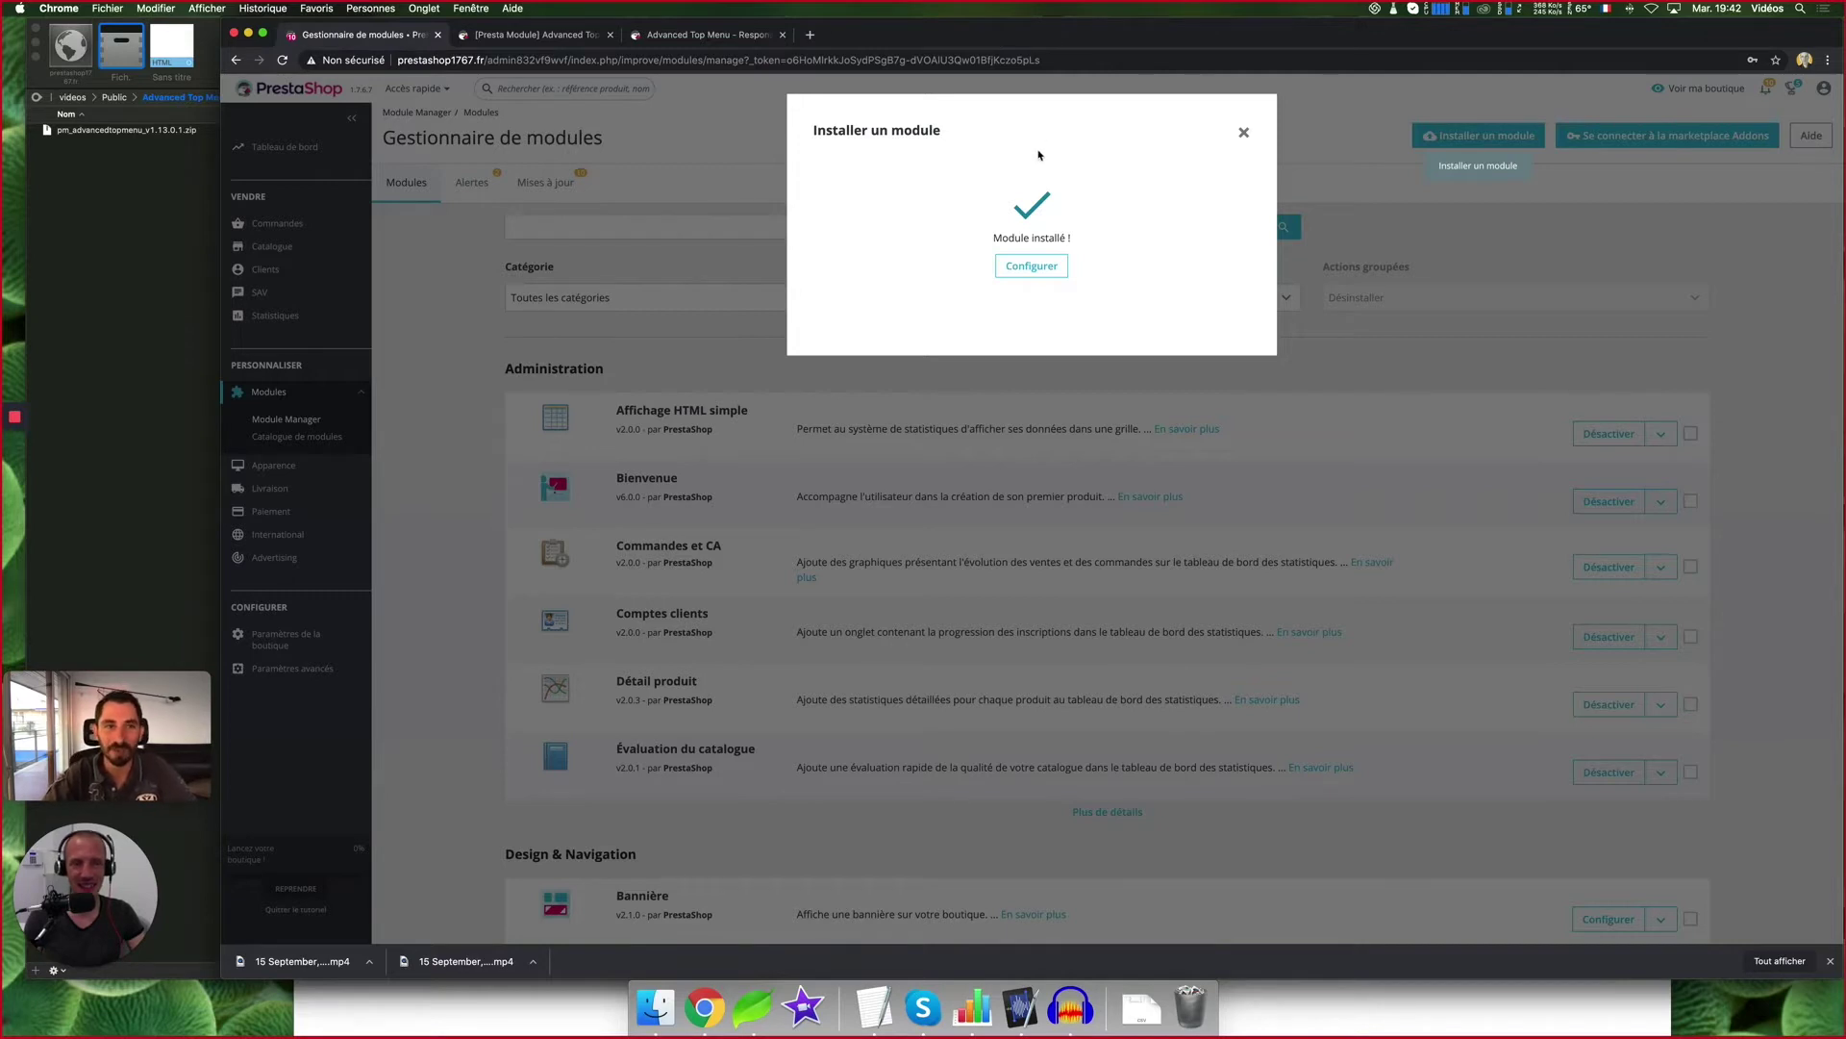
click(1043, 272)
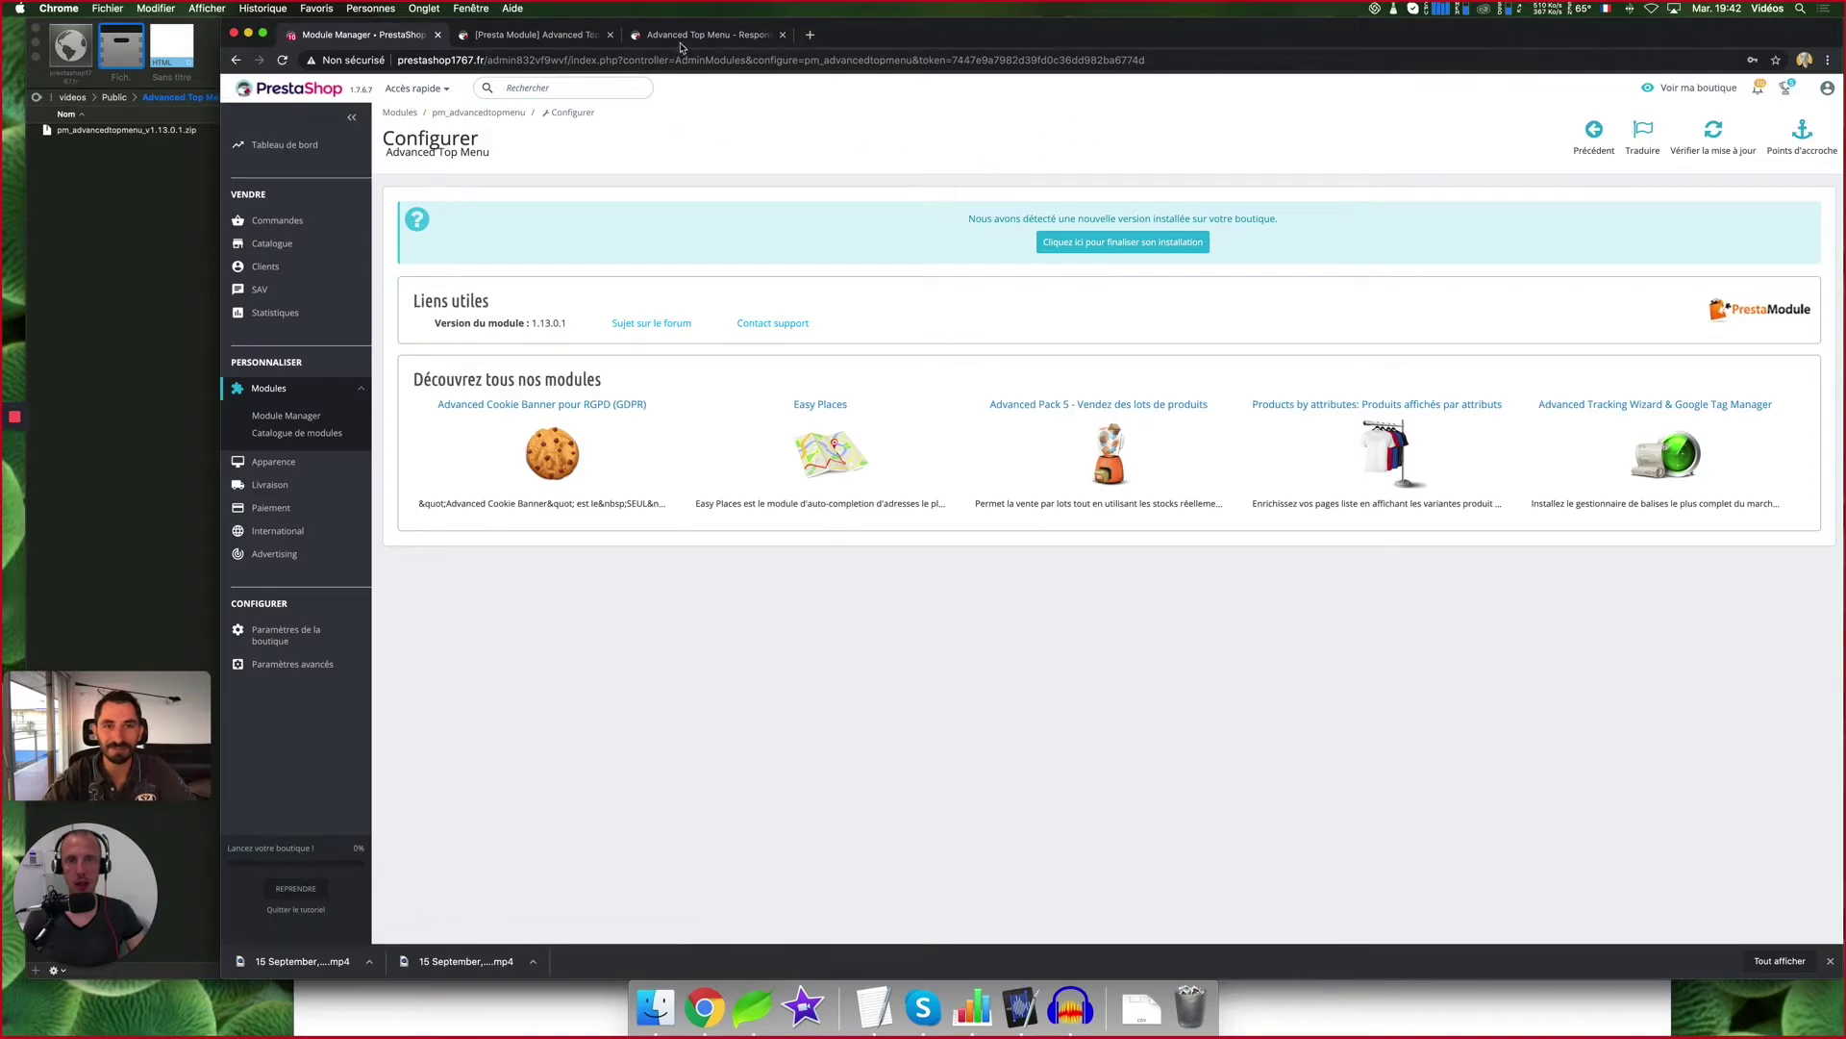
Open the shop's storefront in a separate tab and examine its native menu, including the Vêtements submenu
click(533, 35)
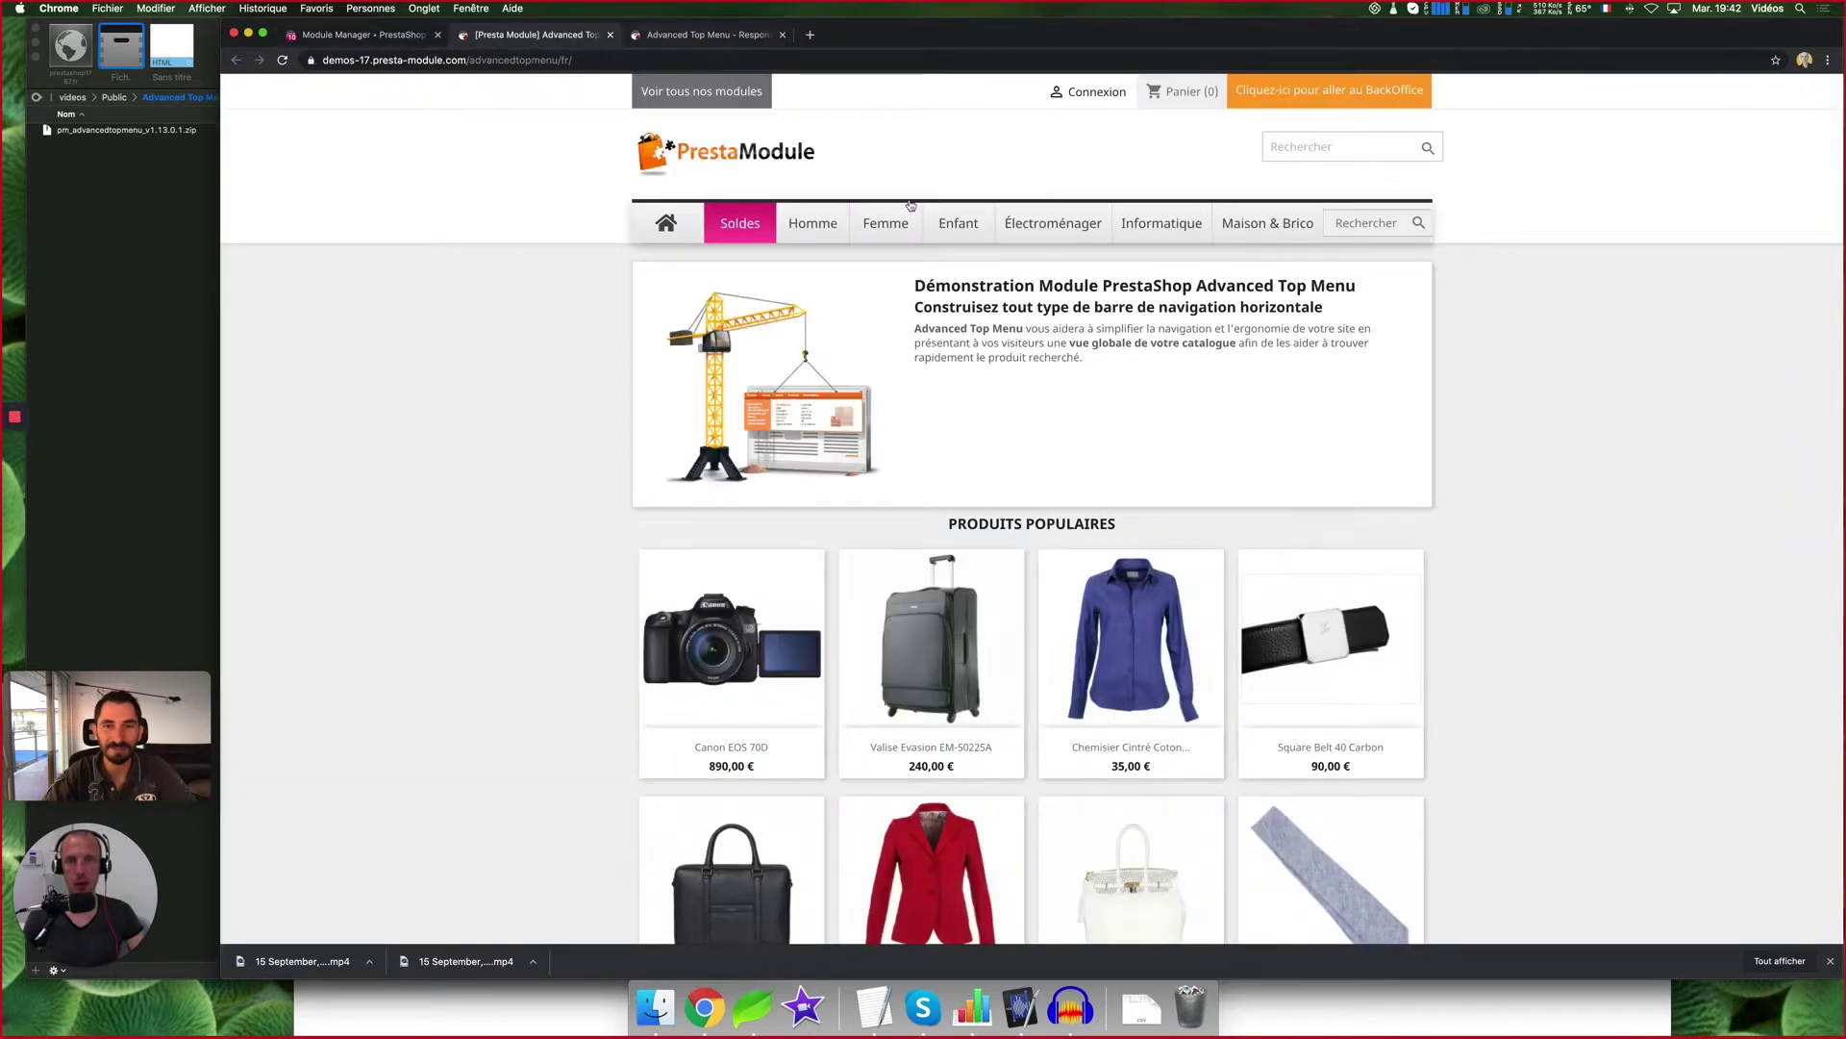
click(717, 38)
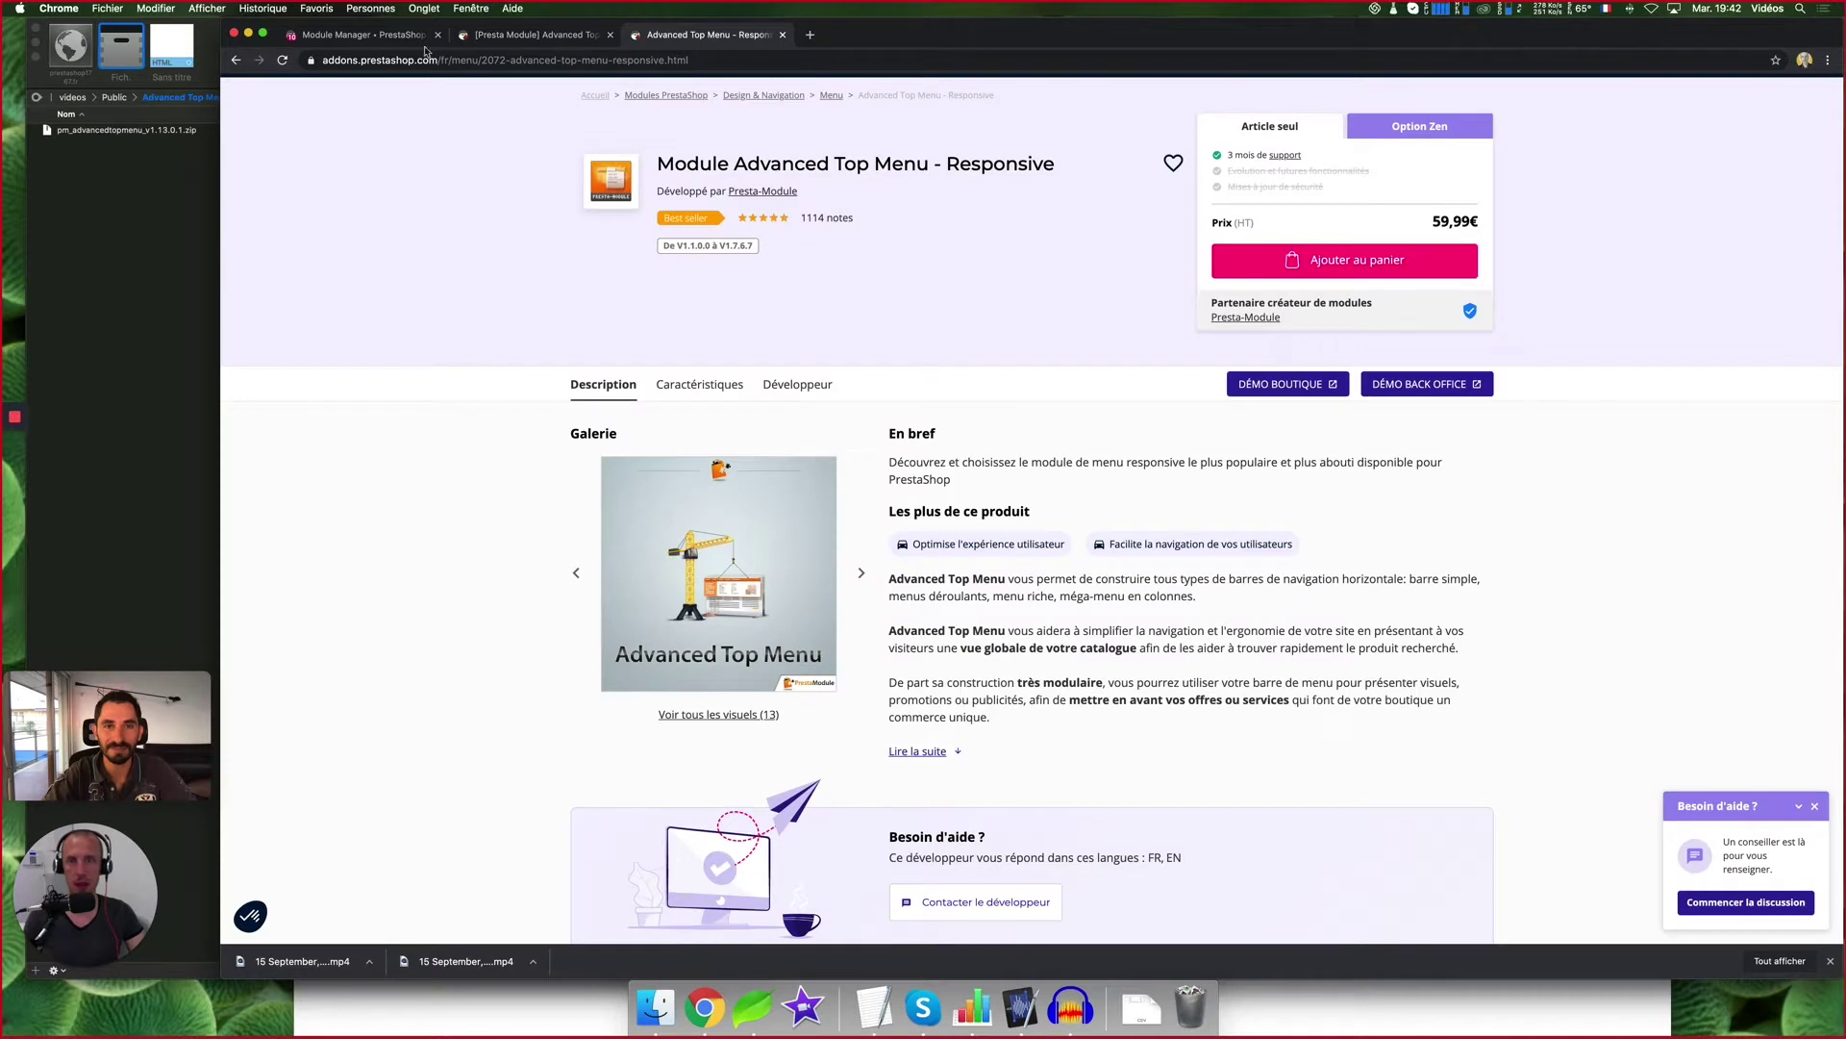
click(408, 35)
click(1690, 88)
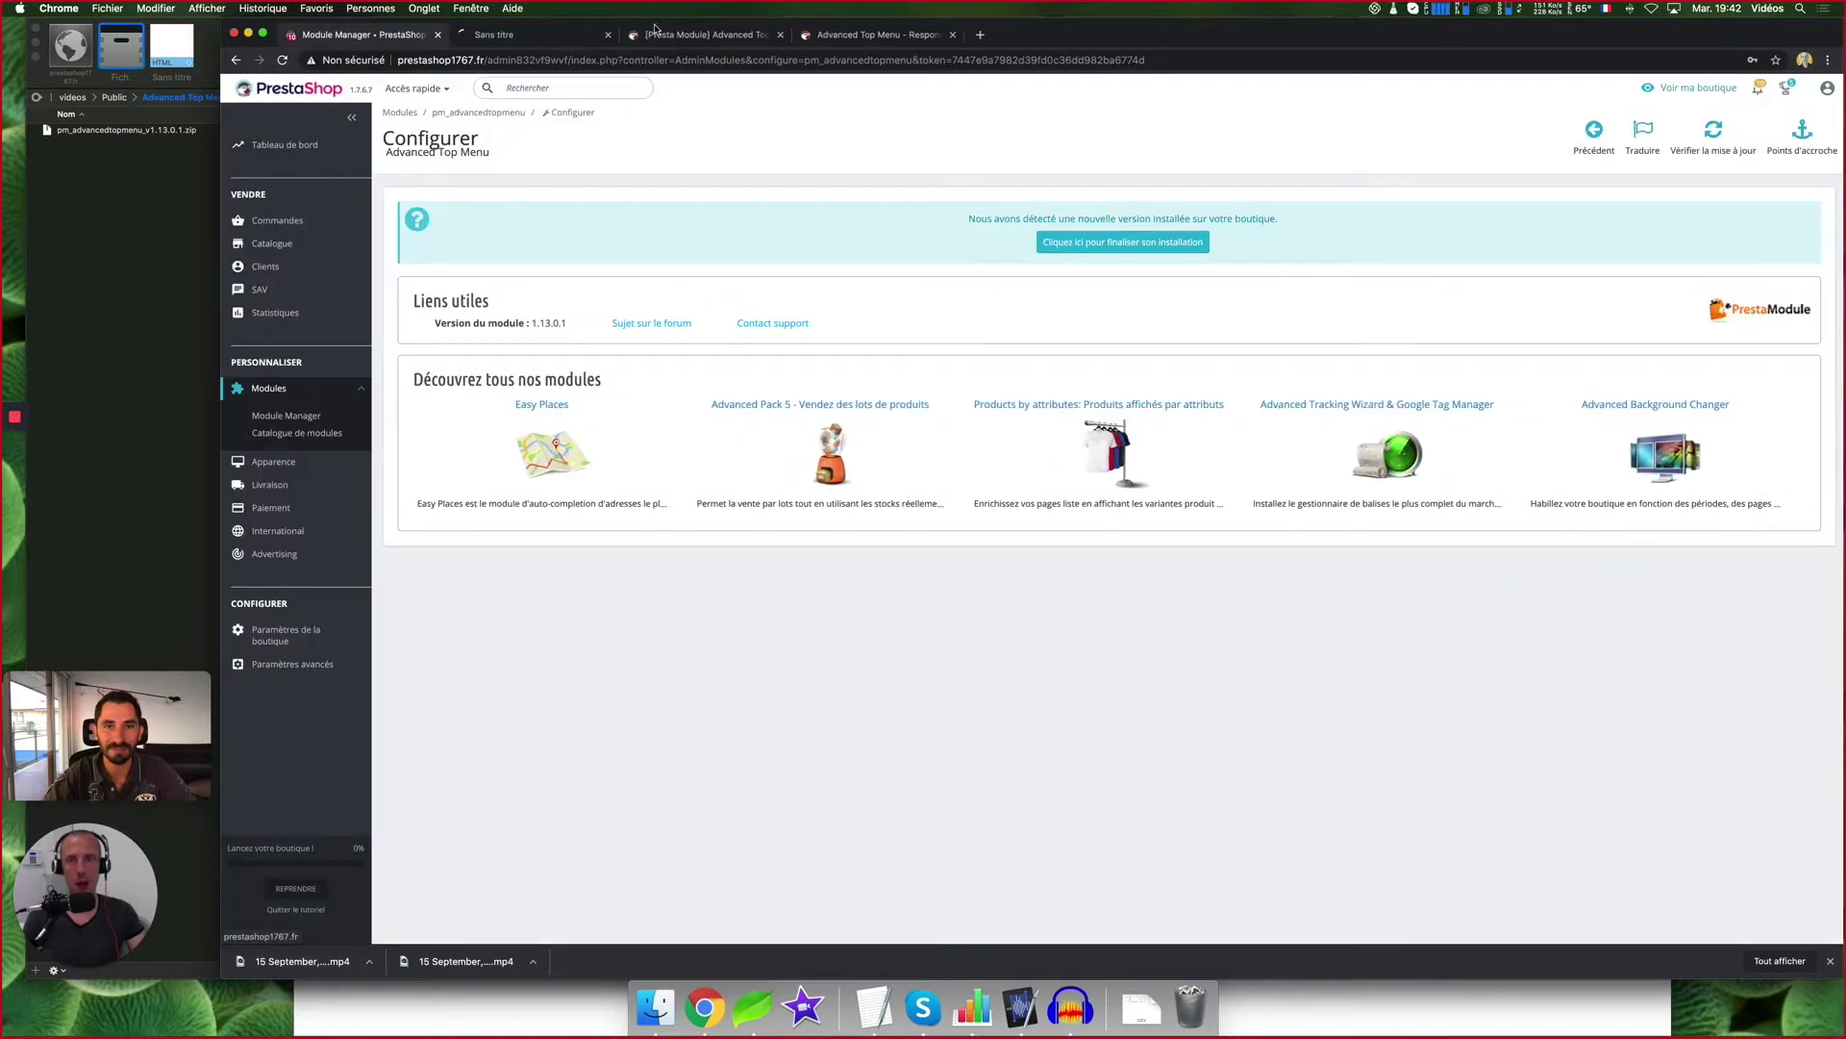
click(507, 36)
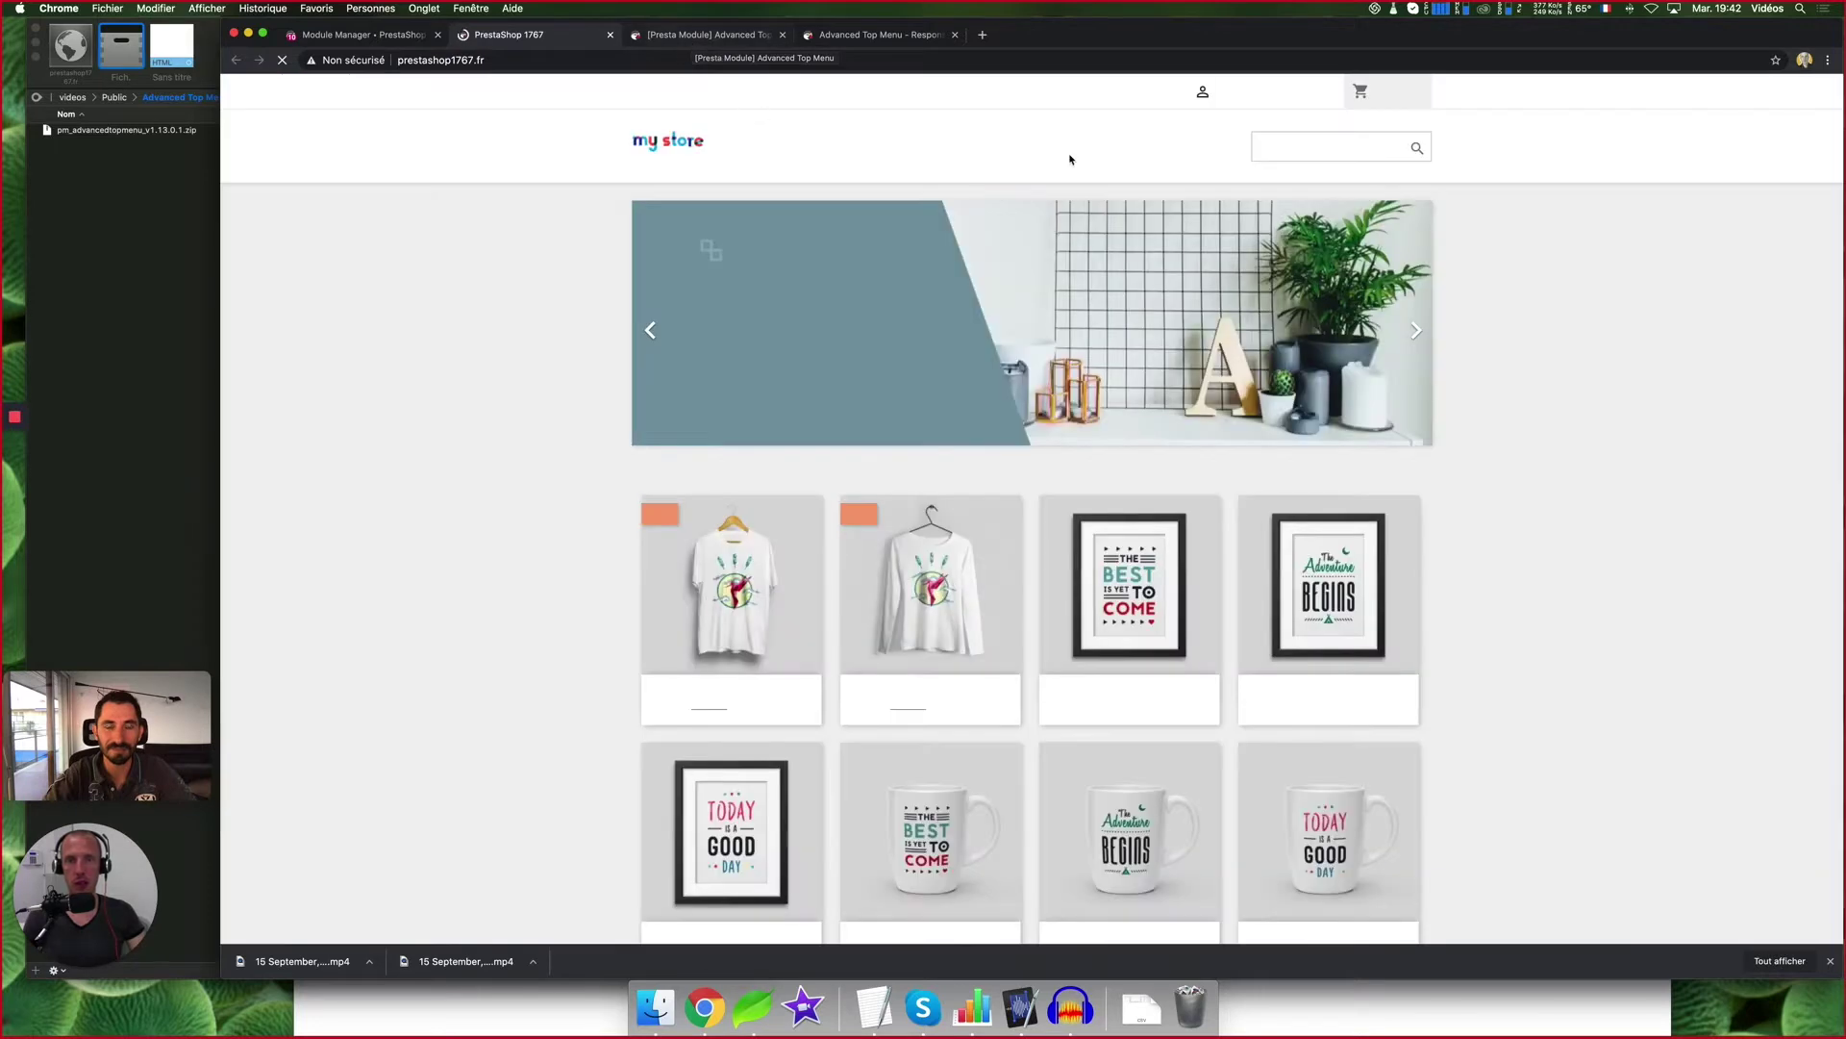
mouse_move(919, 145)
mouse_move(834, 145)
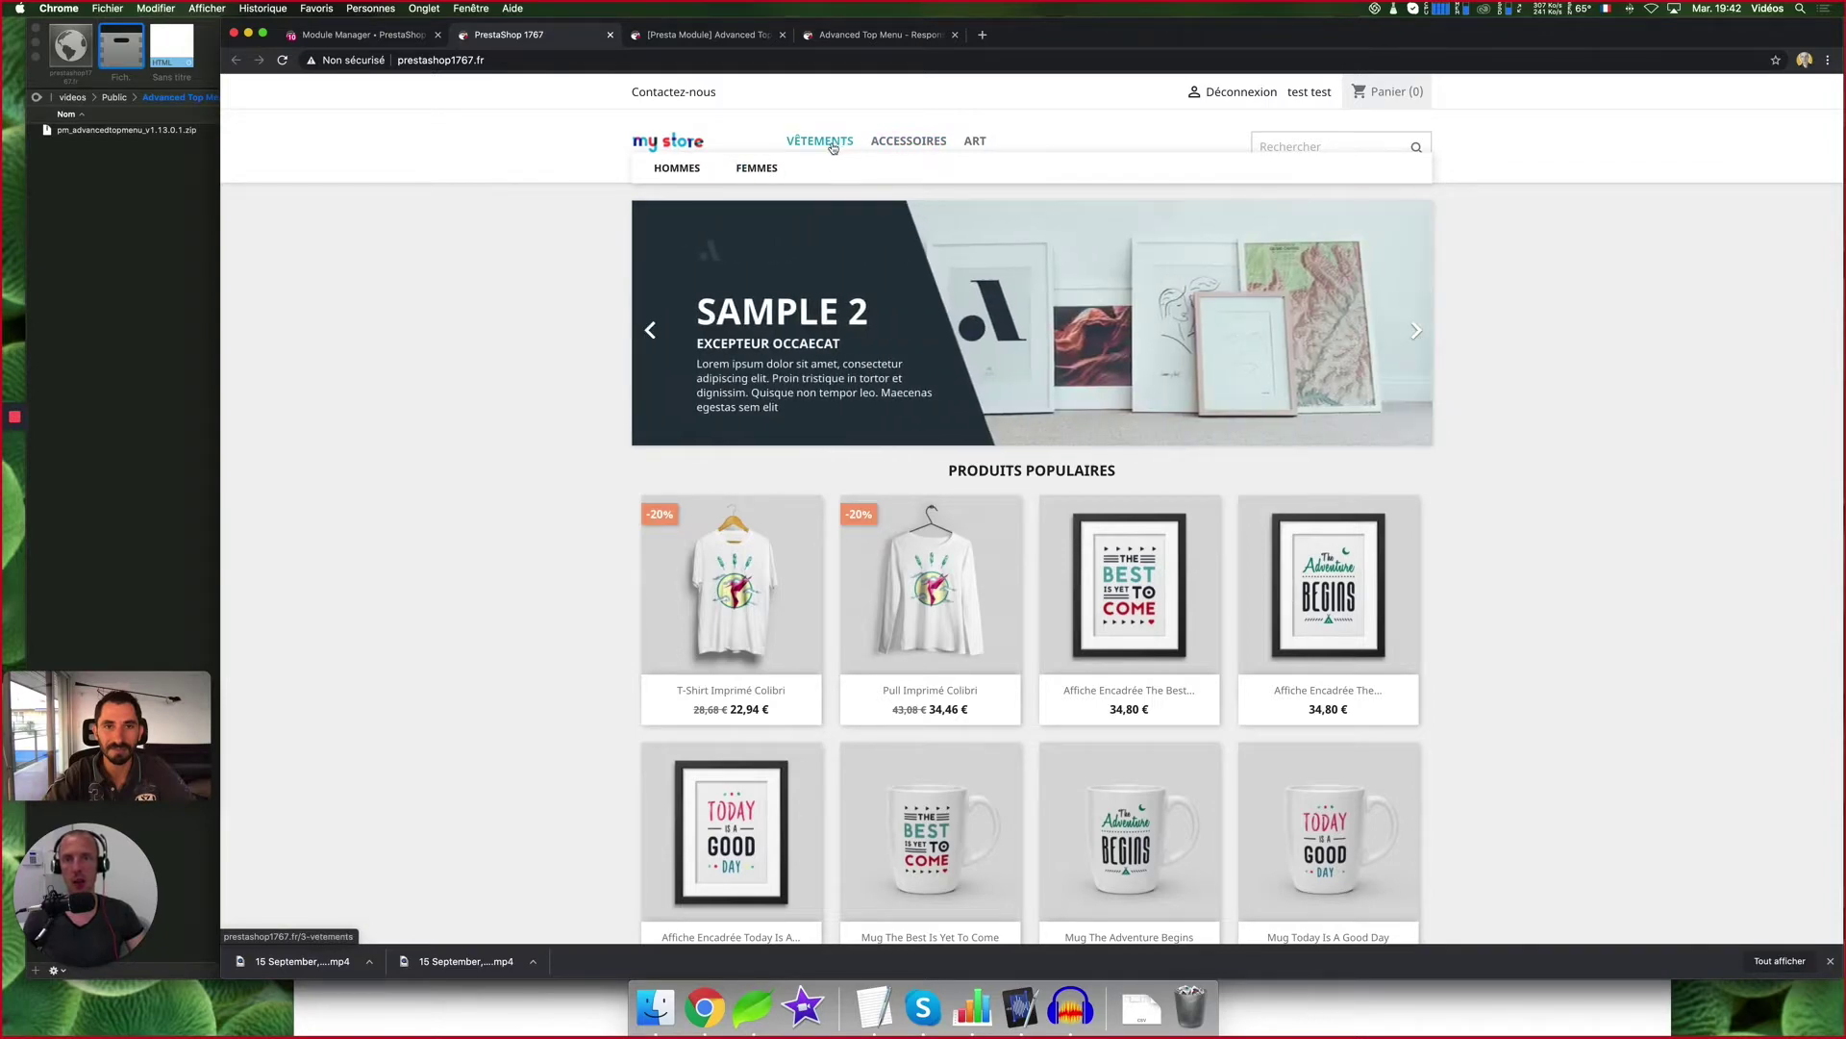
Finalise the Advanced Top Menu installation from the module's configuration page
click(366, 36)
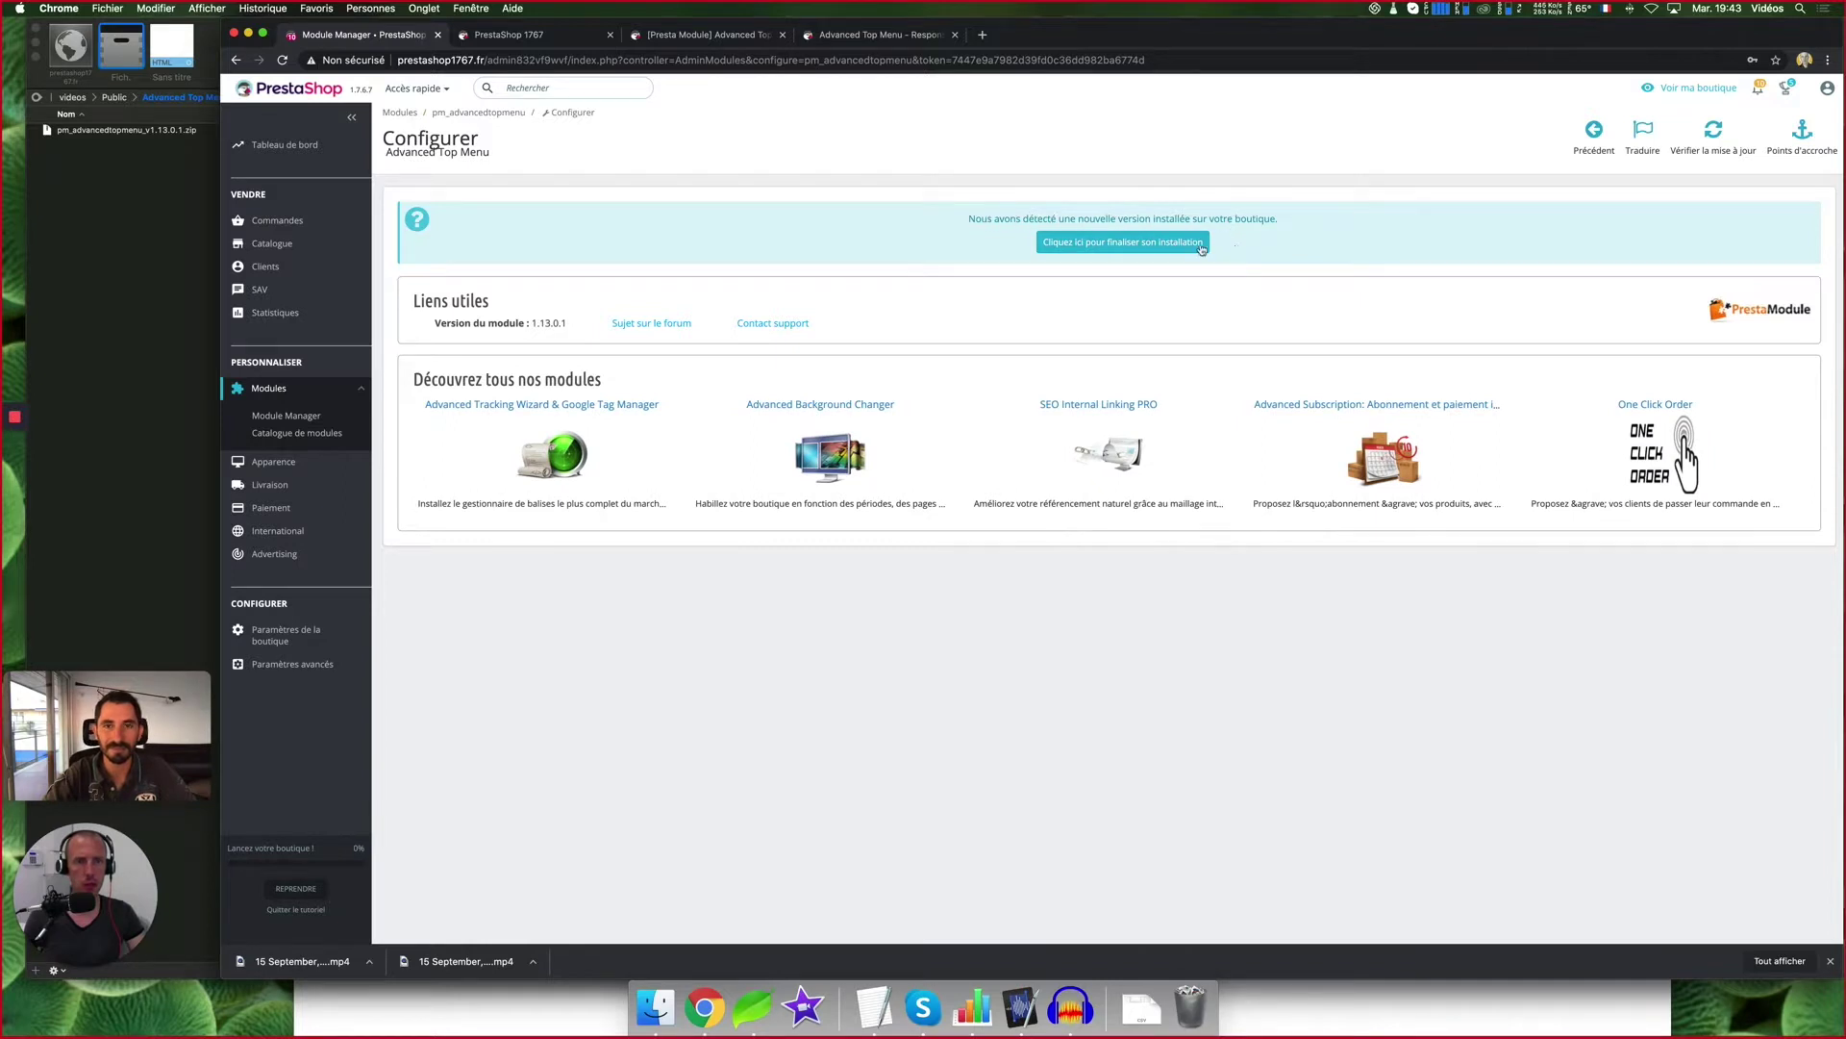
click(1118, 246)
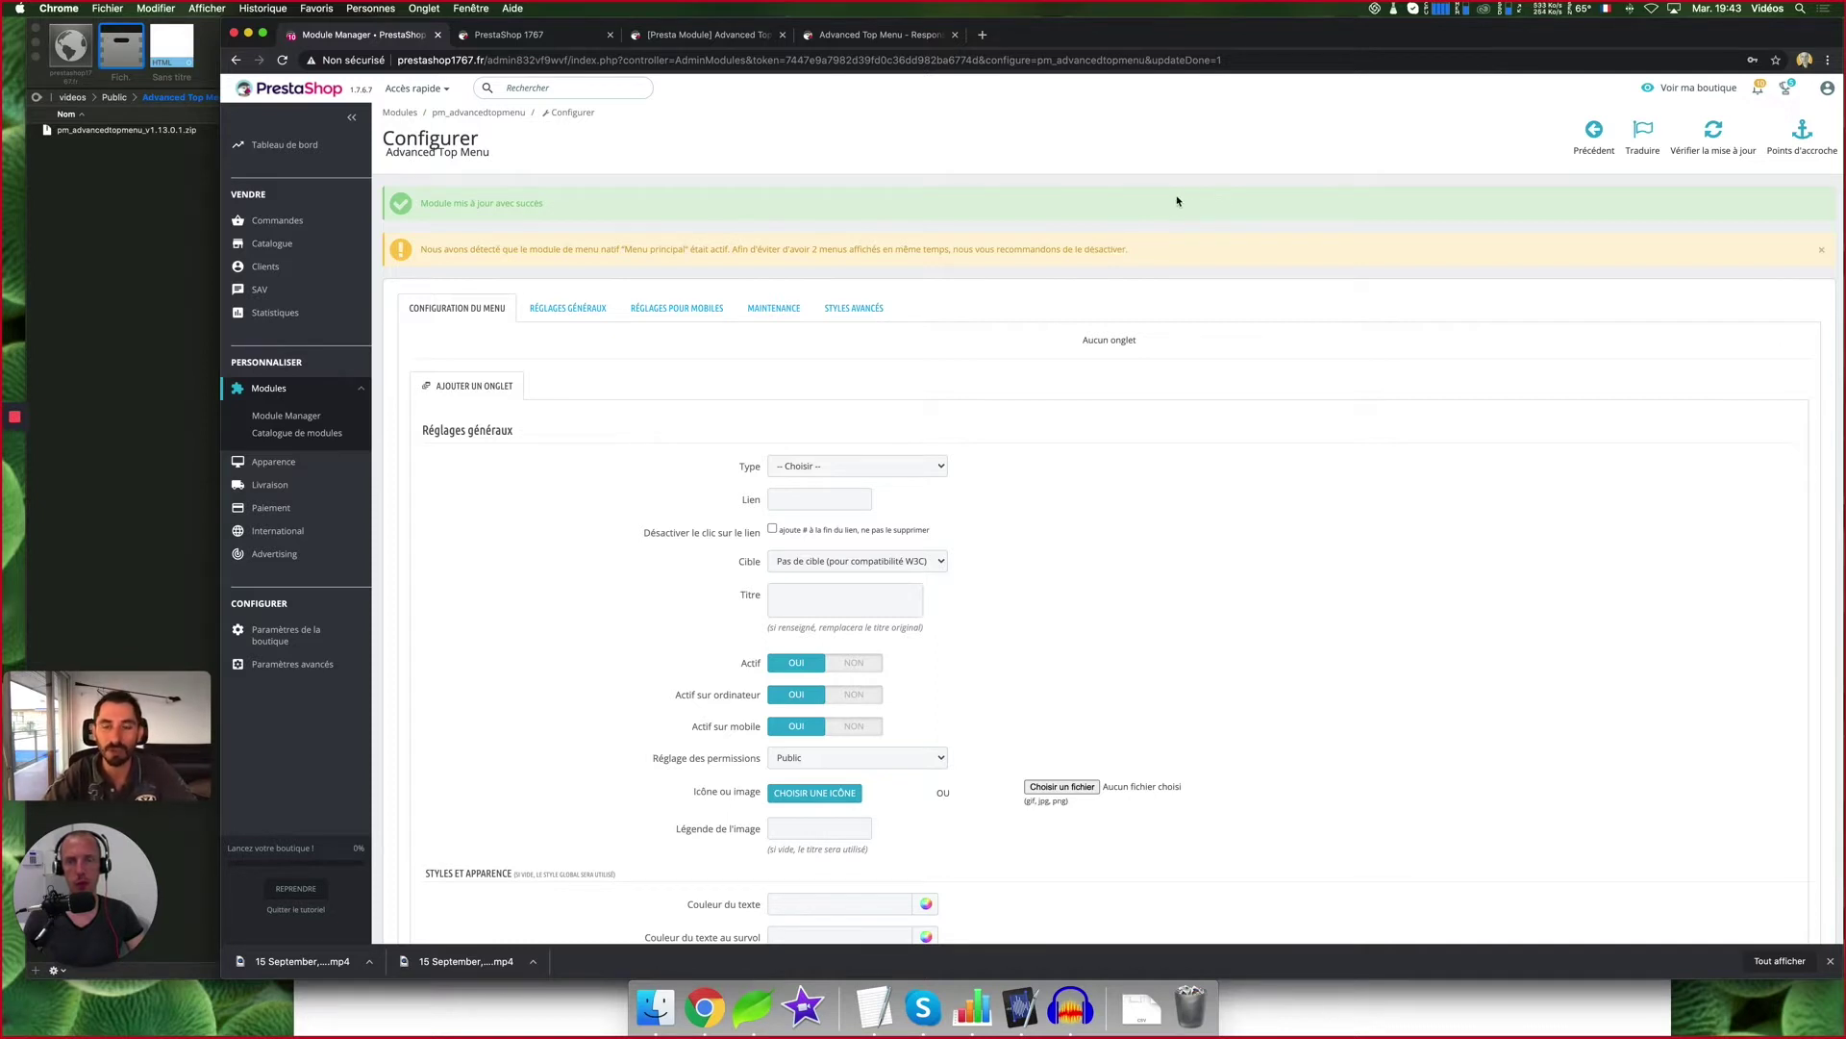
Open the Module Manager in its own tab beside the configuration tab and search the modules for "menu"
super+click(310, 417)
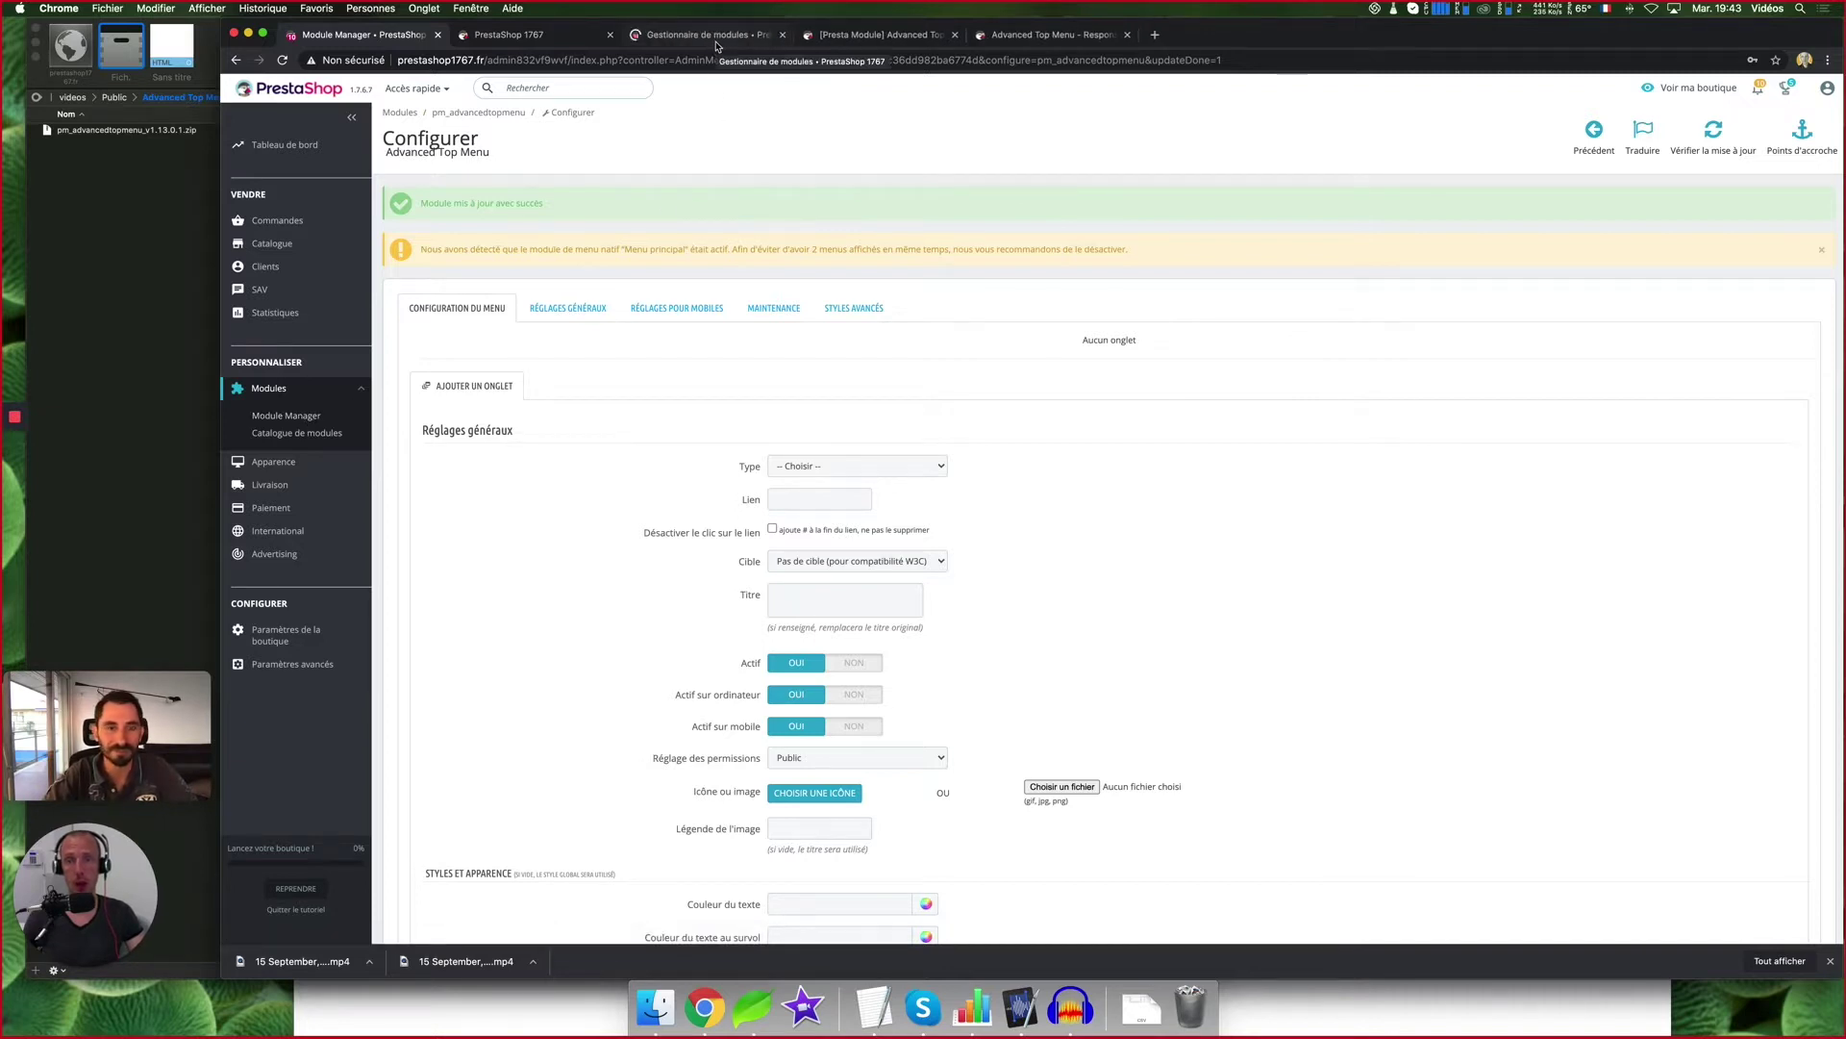
drag(716, 37, 500, 38)
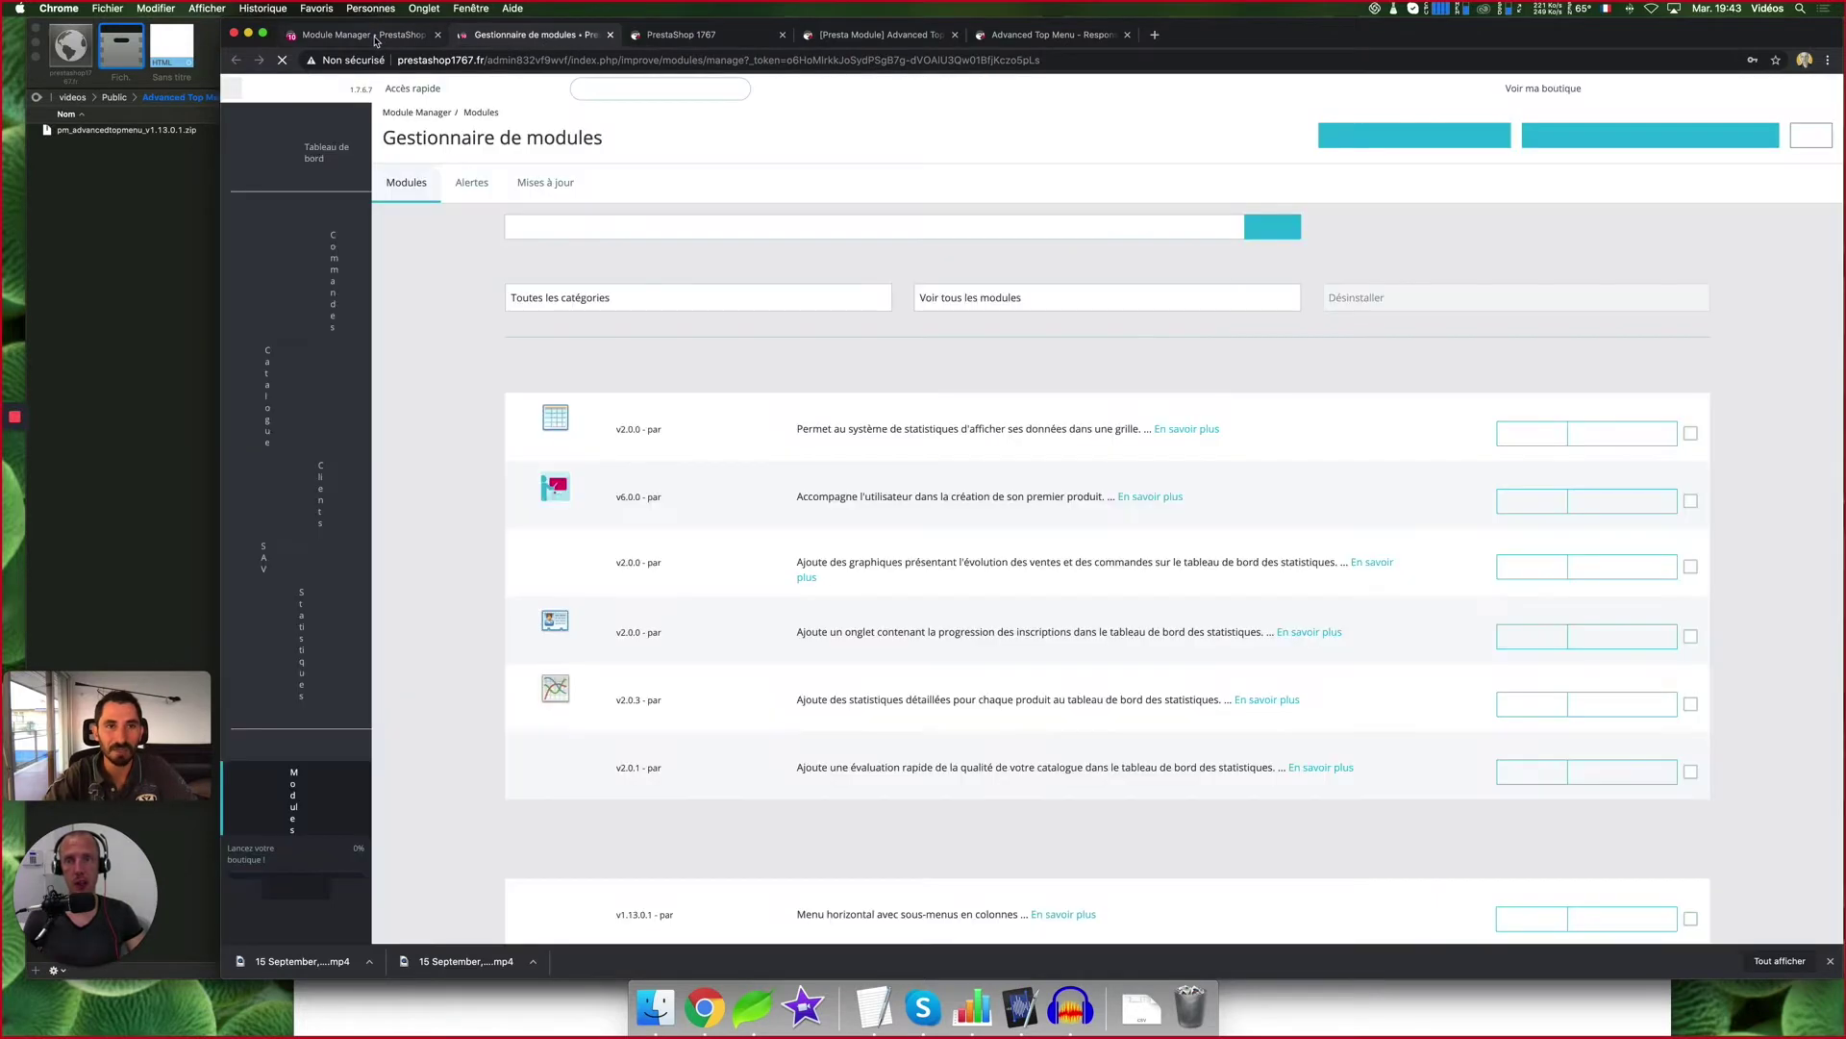
click(376, 39)
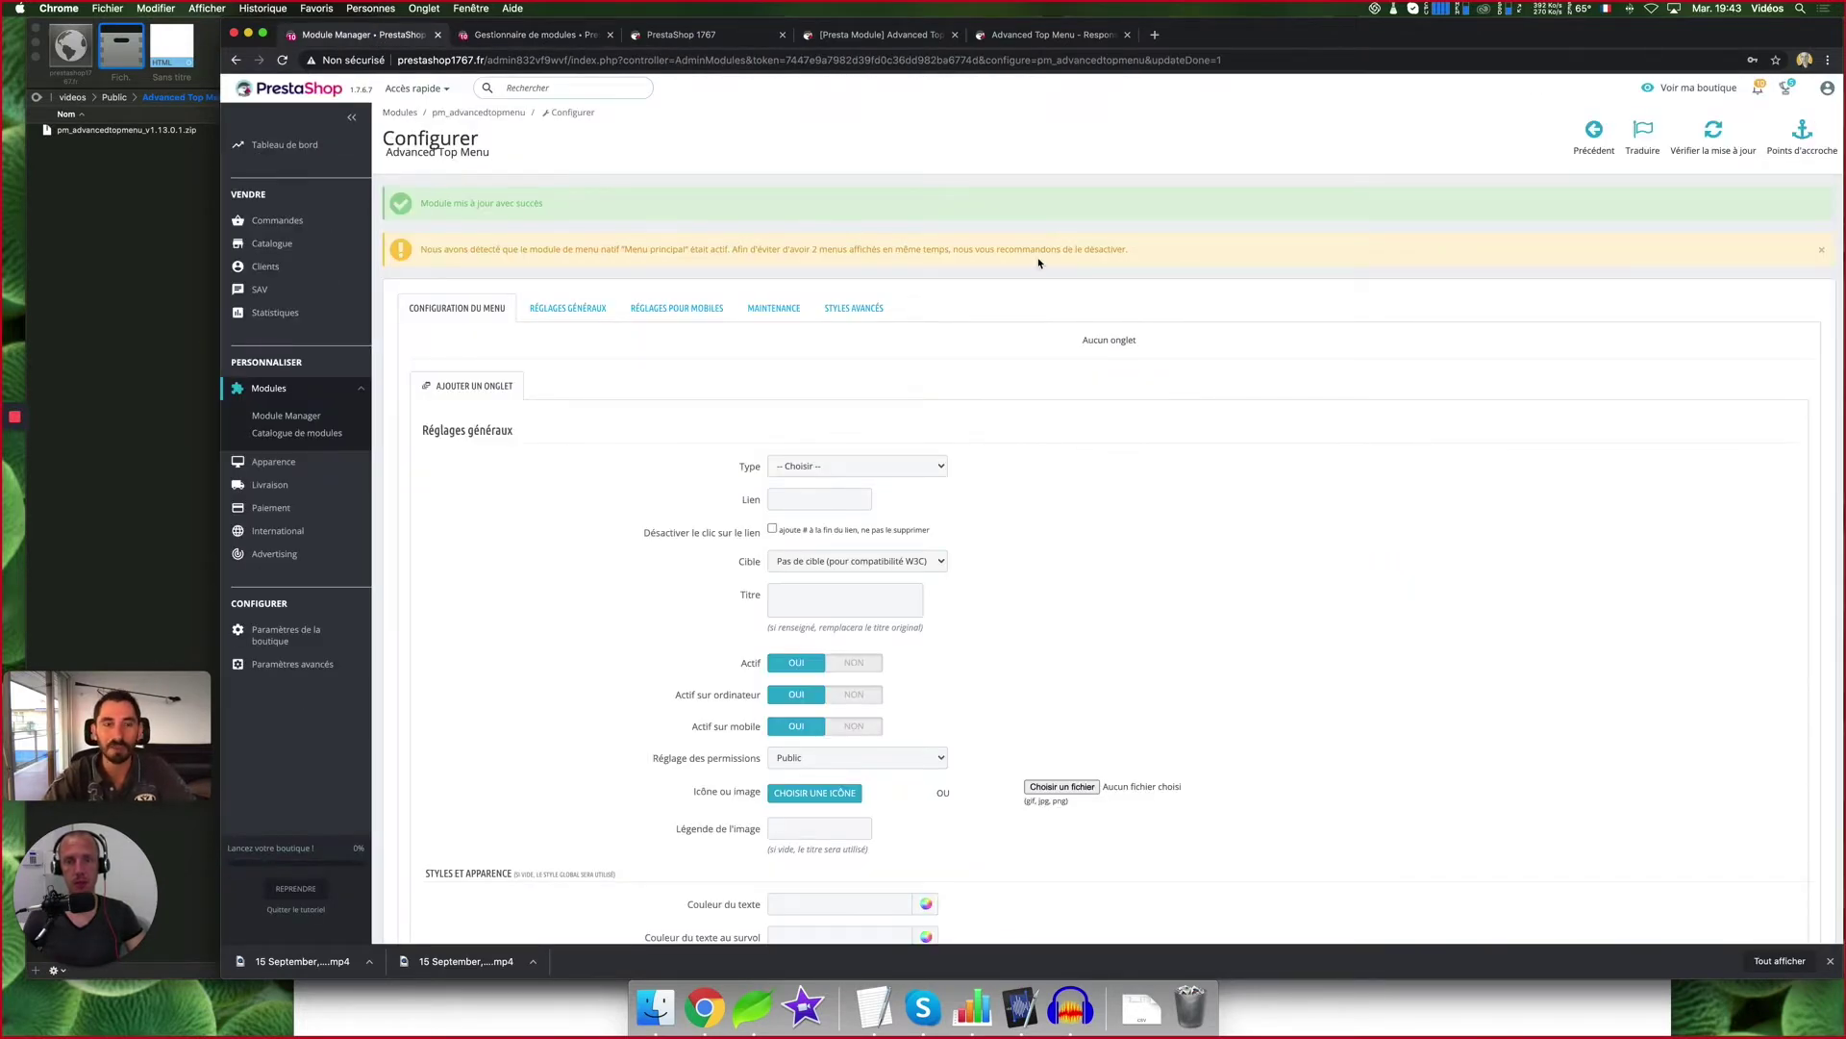
key(ctrl+Tab)
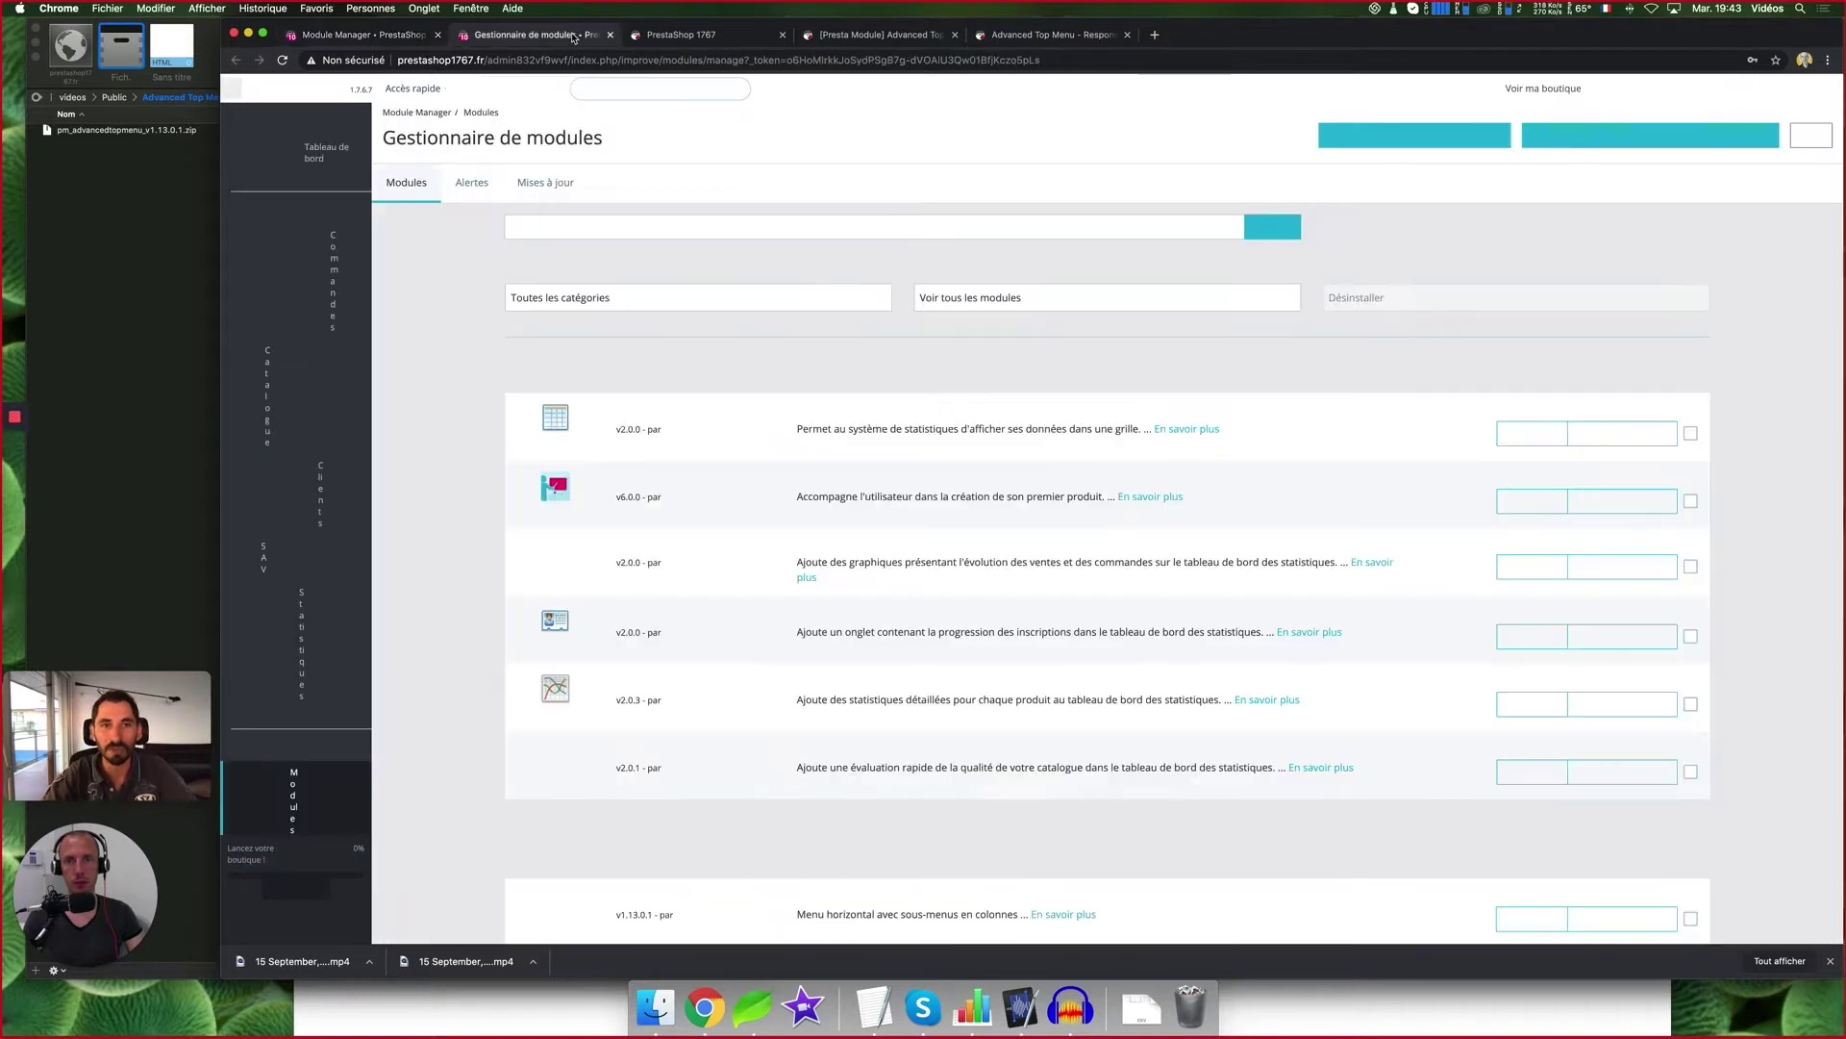
click(725, 231)
text(menu)
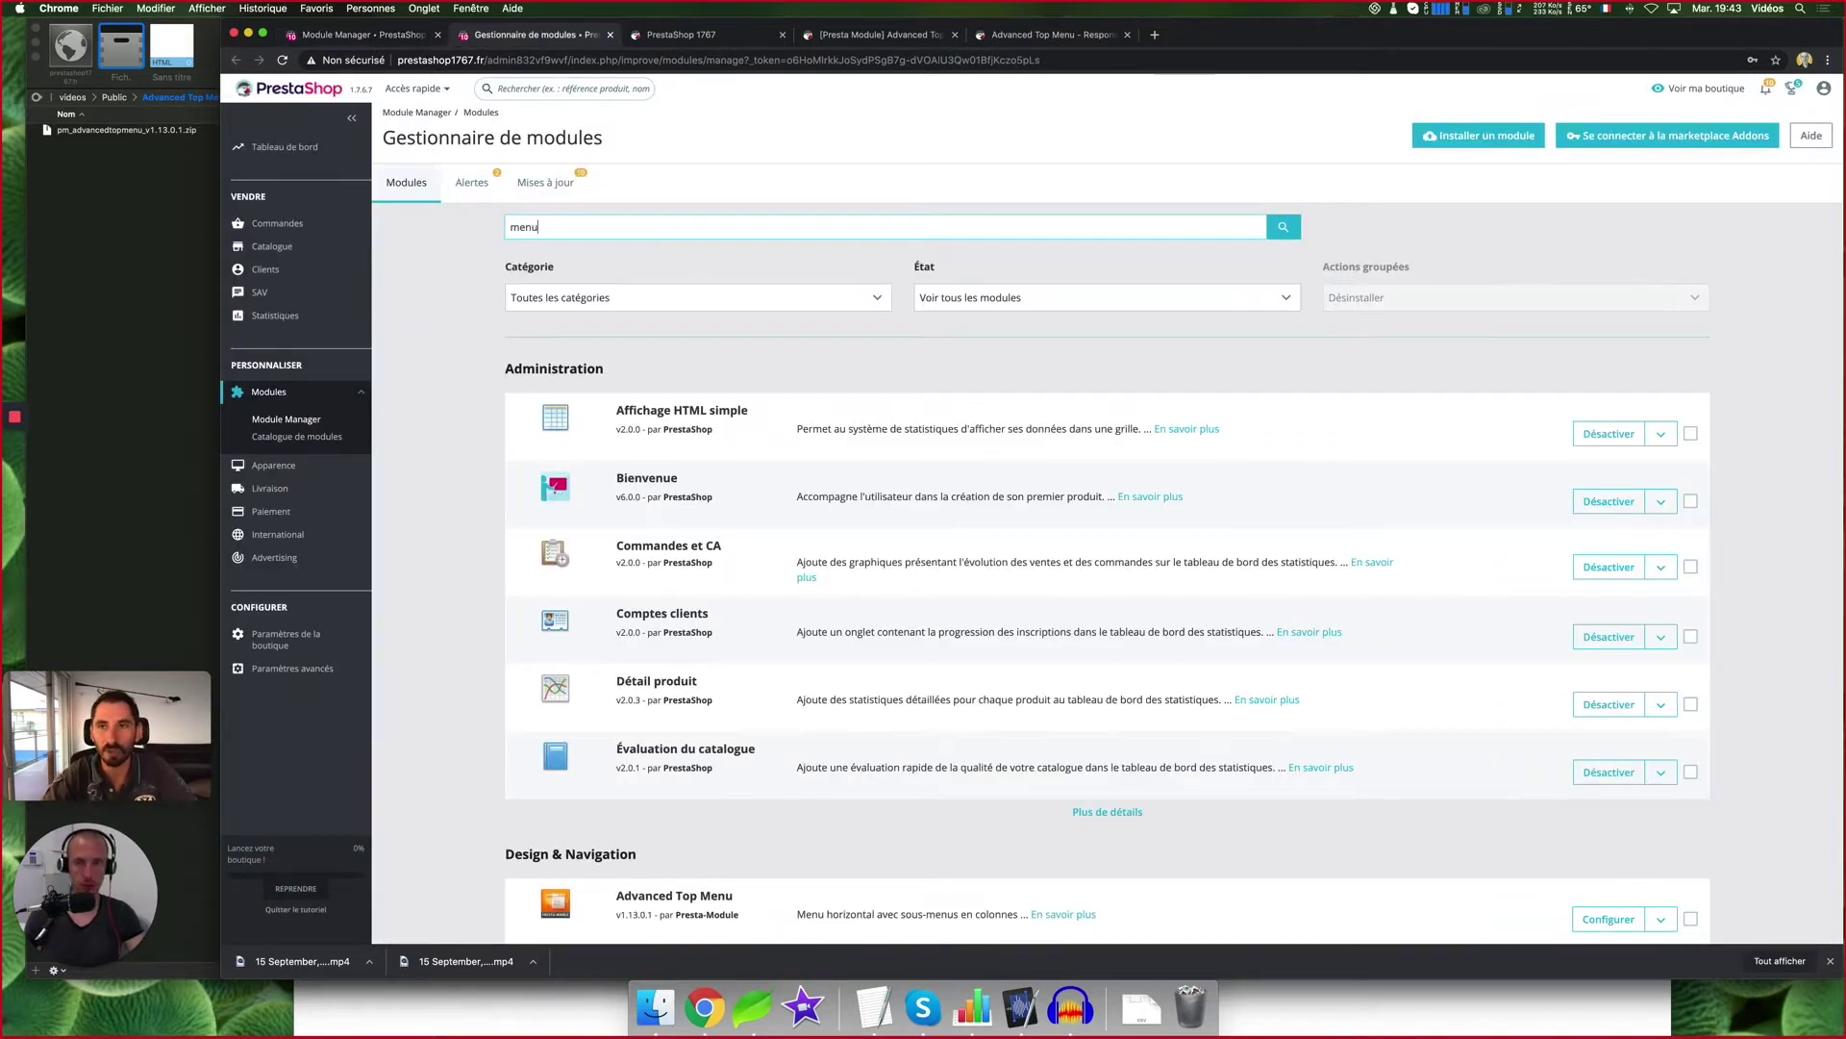
key(Return)
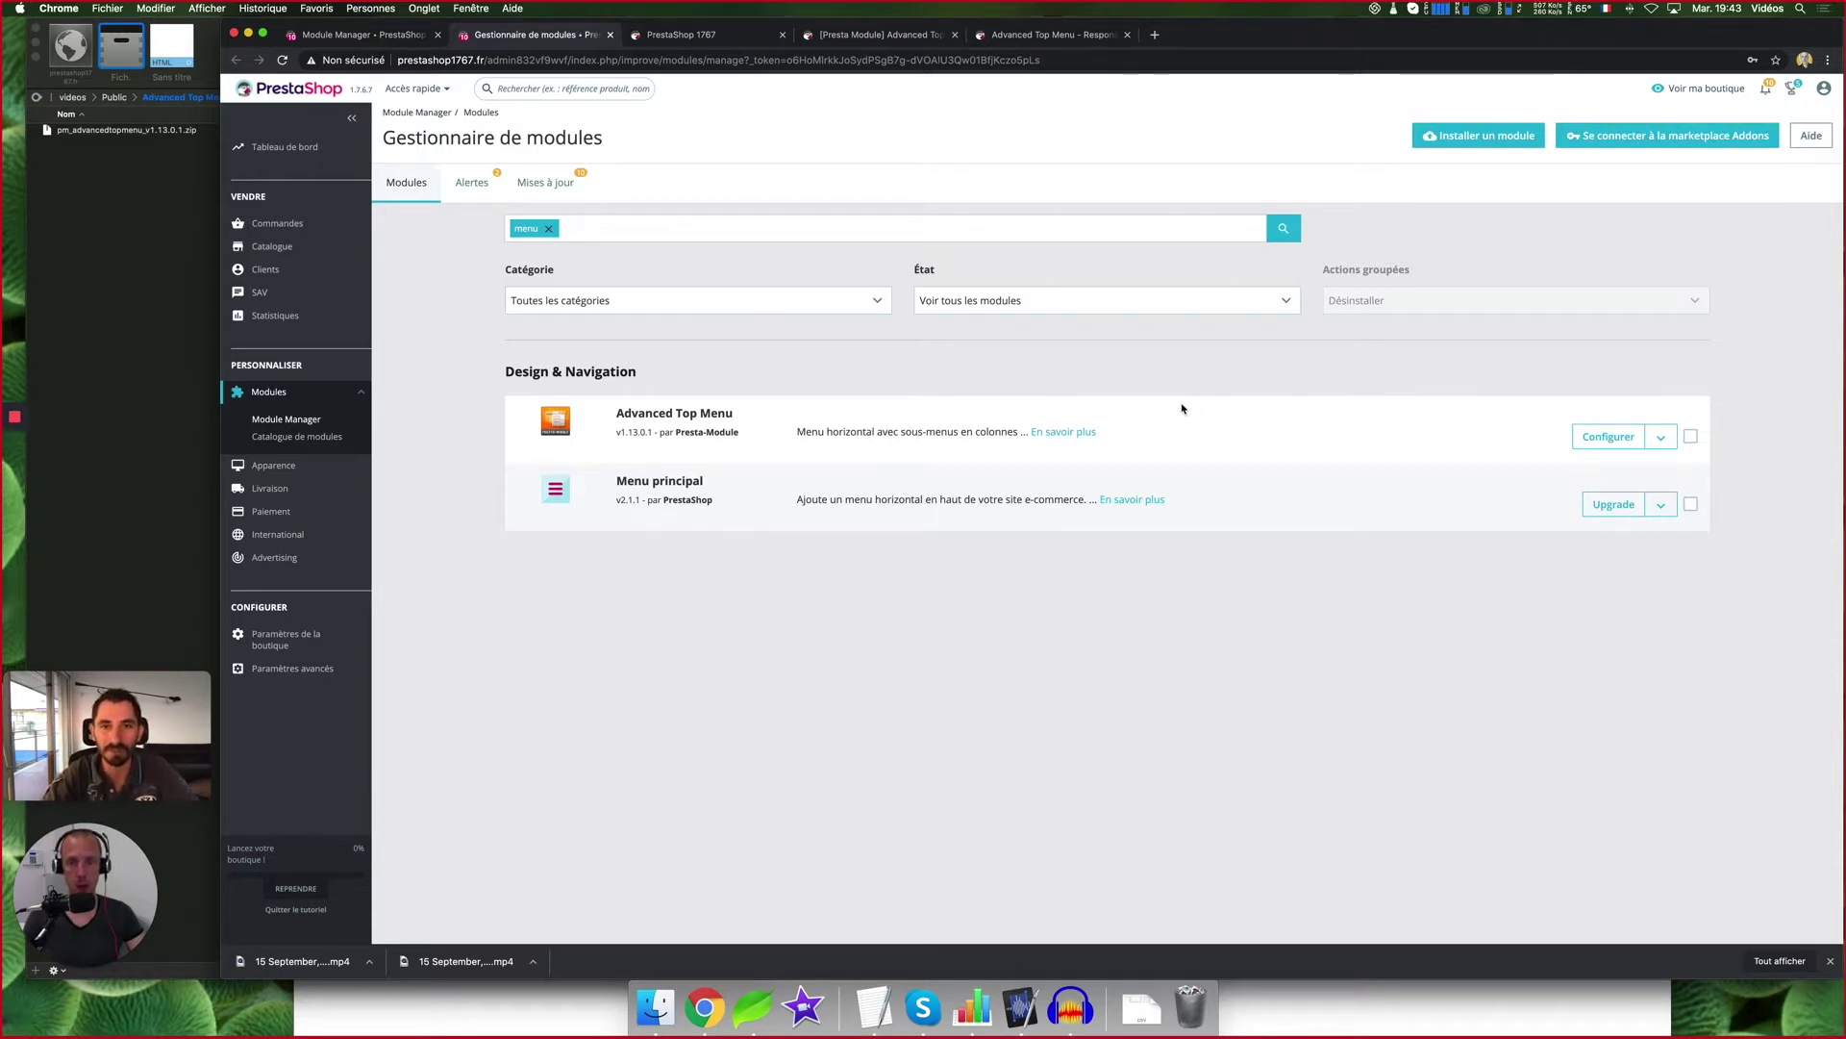
Deactivate the native Menu principal module, as the configuration page's notice recommends, and reload the storefront to check its header
click(1585, 441)
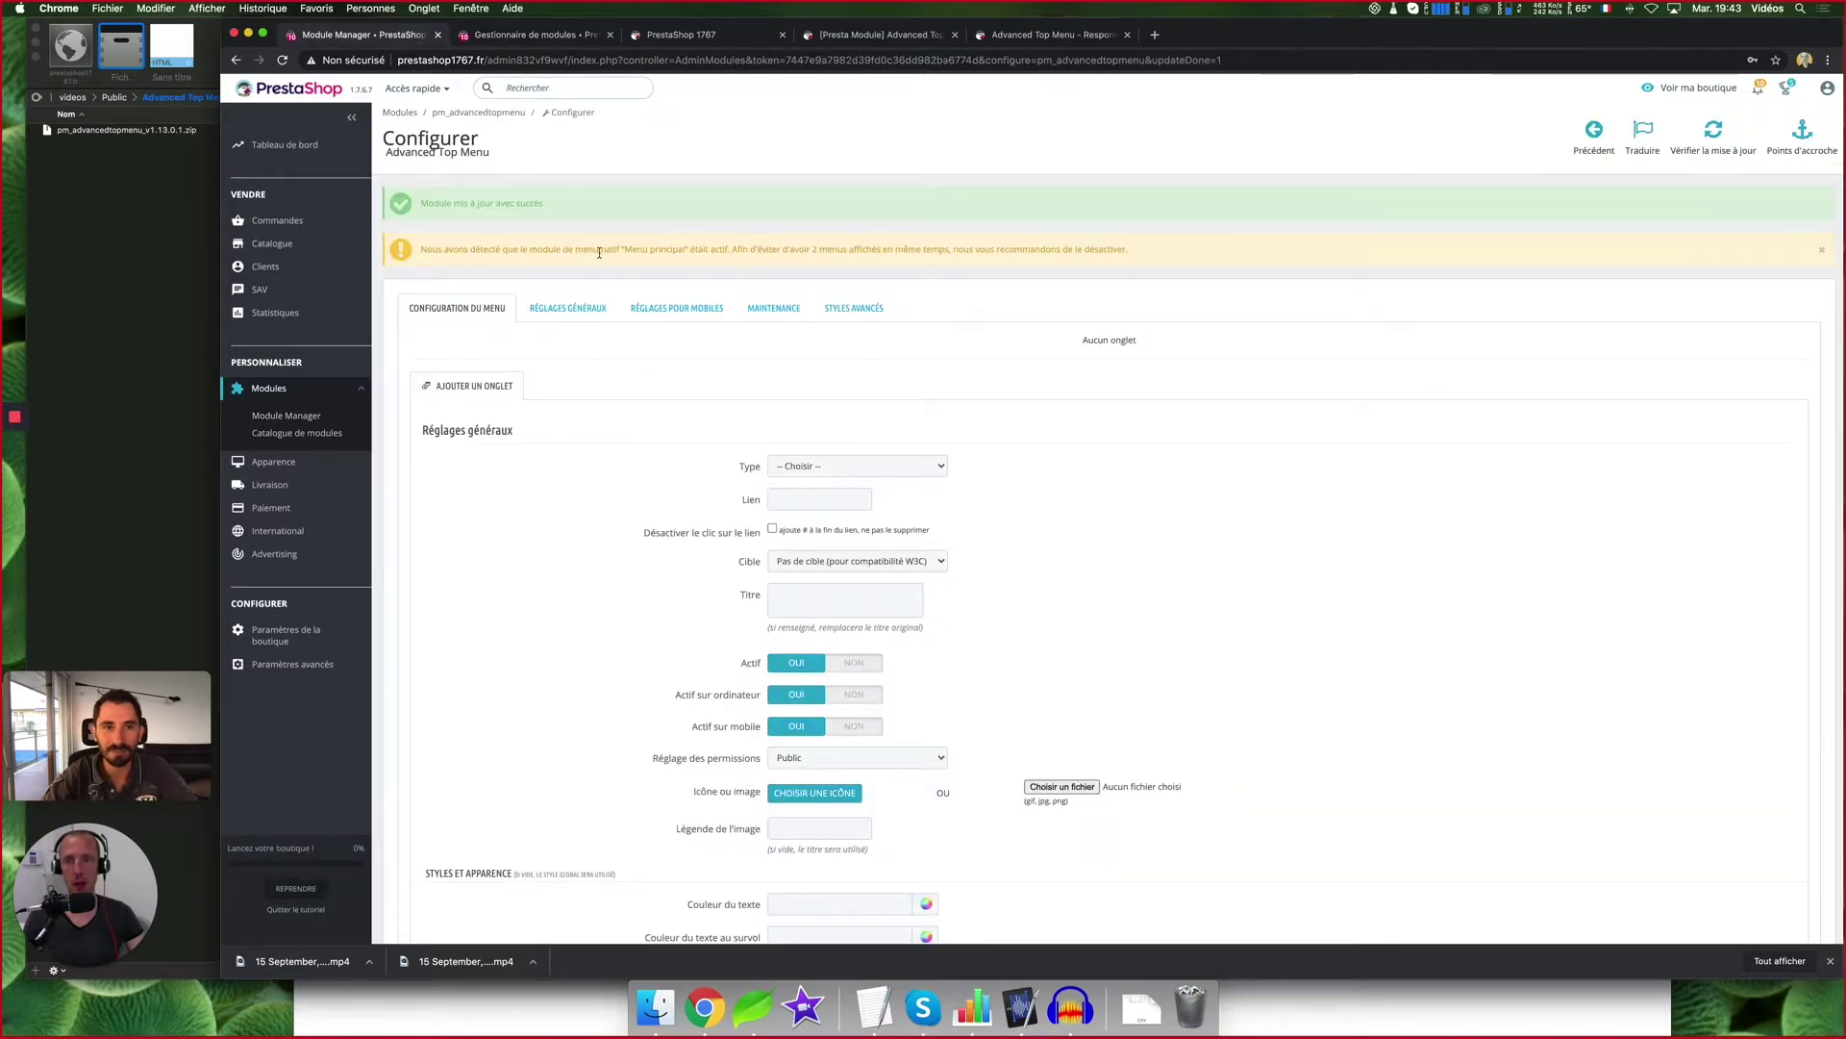
drag(621, 251, 928, 249)
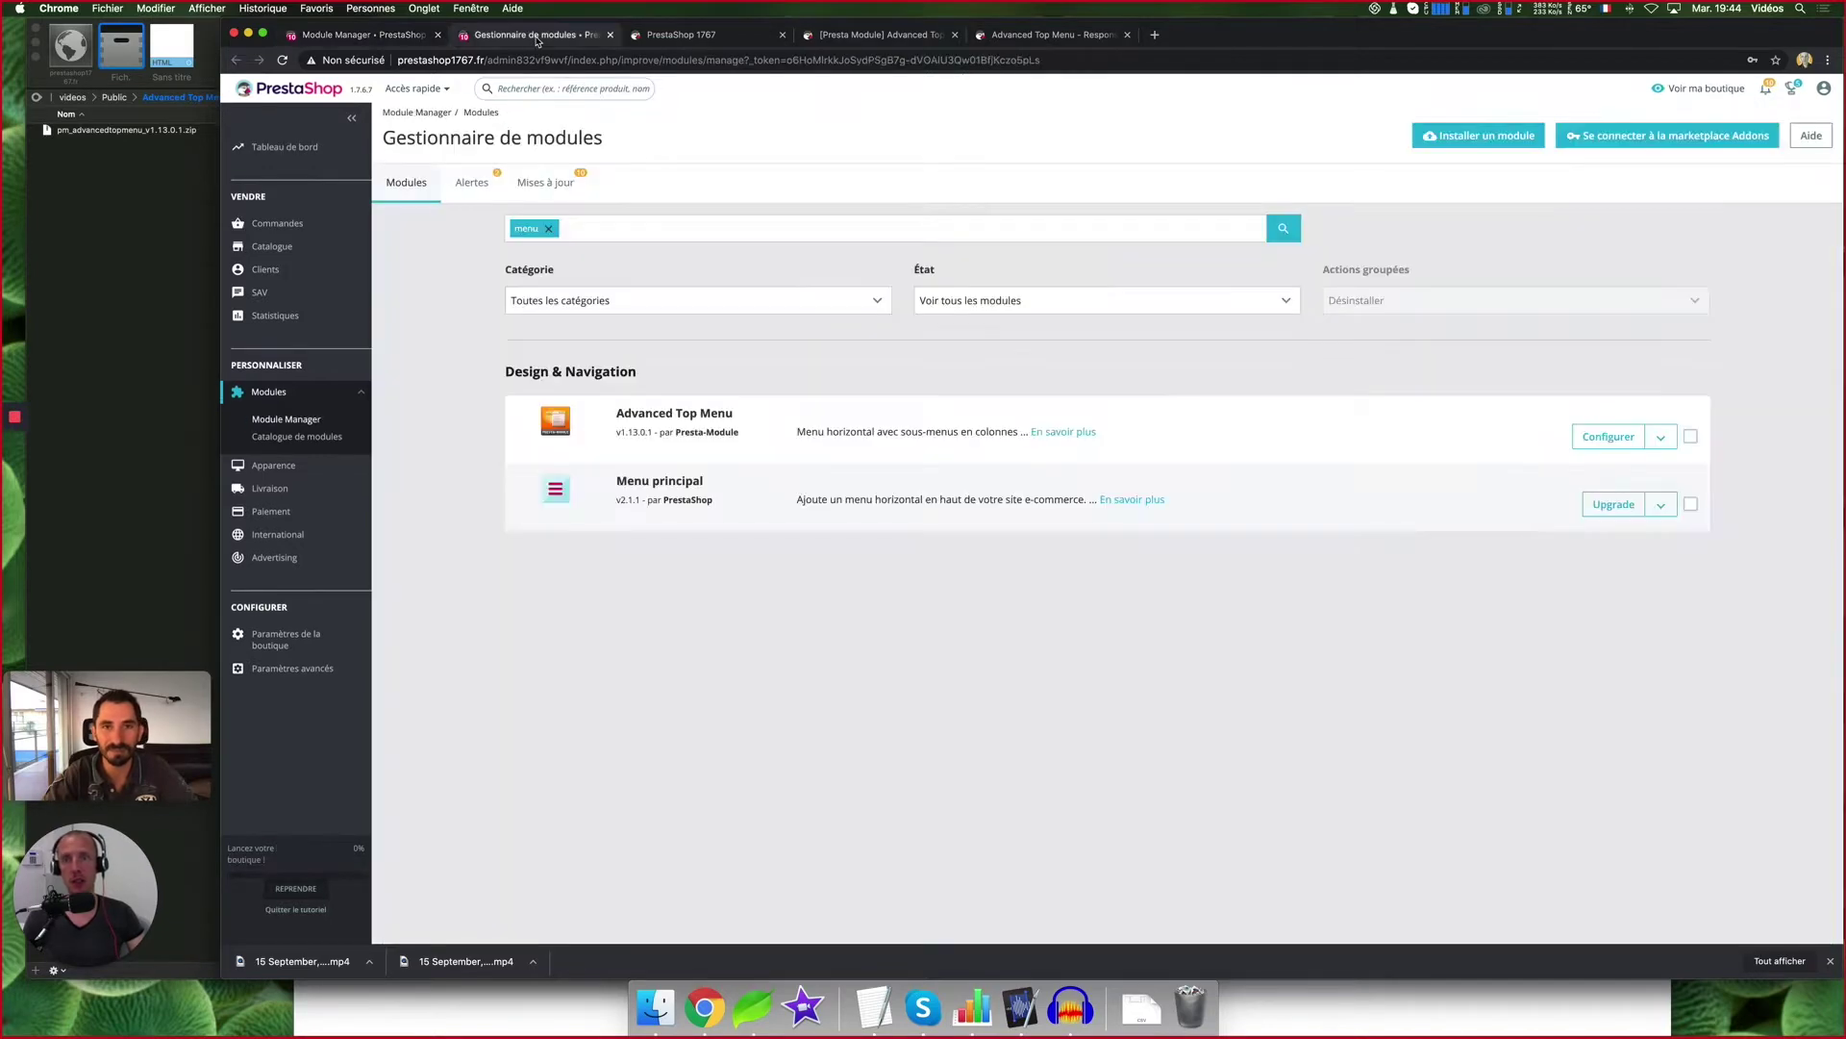
click(533, 35)
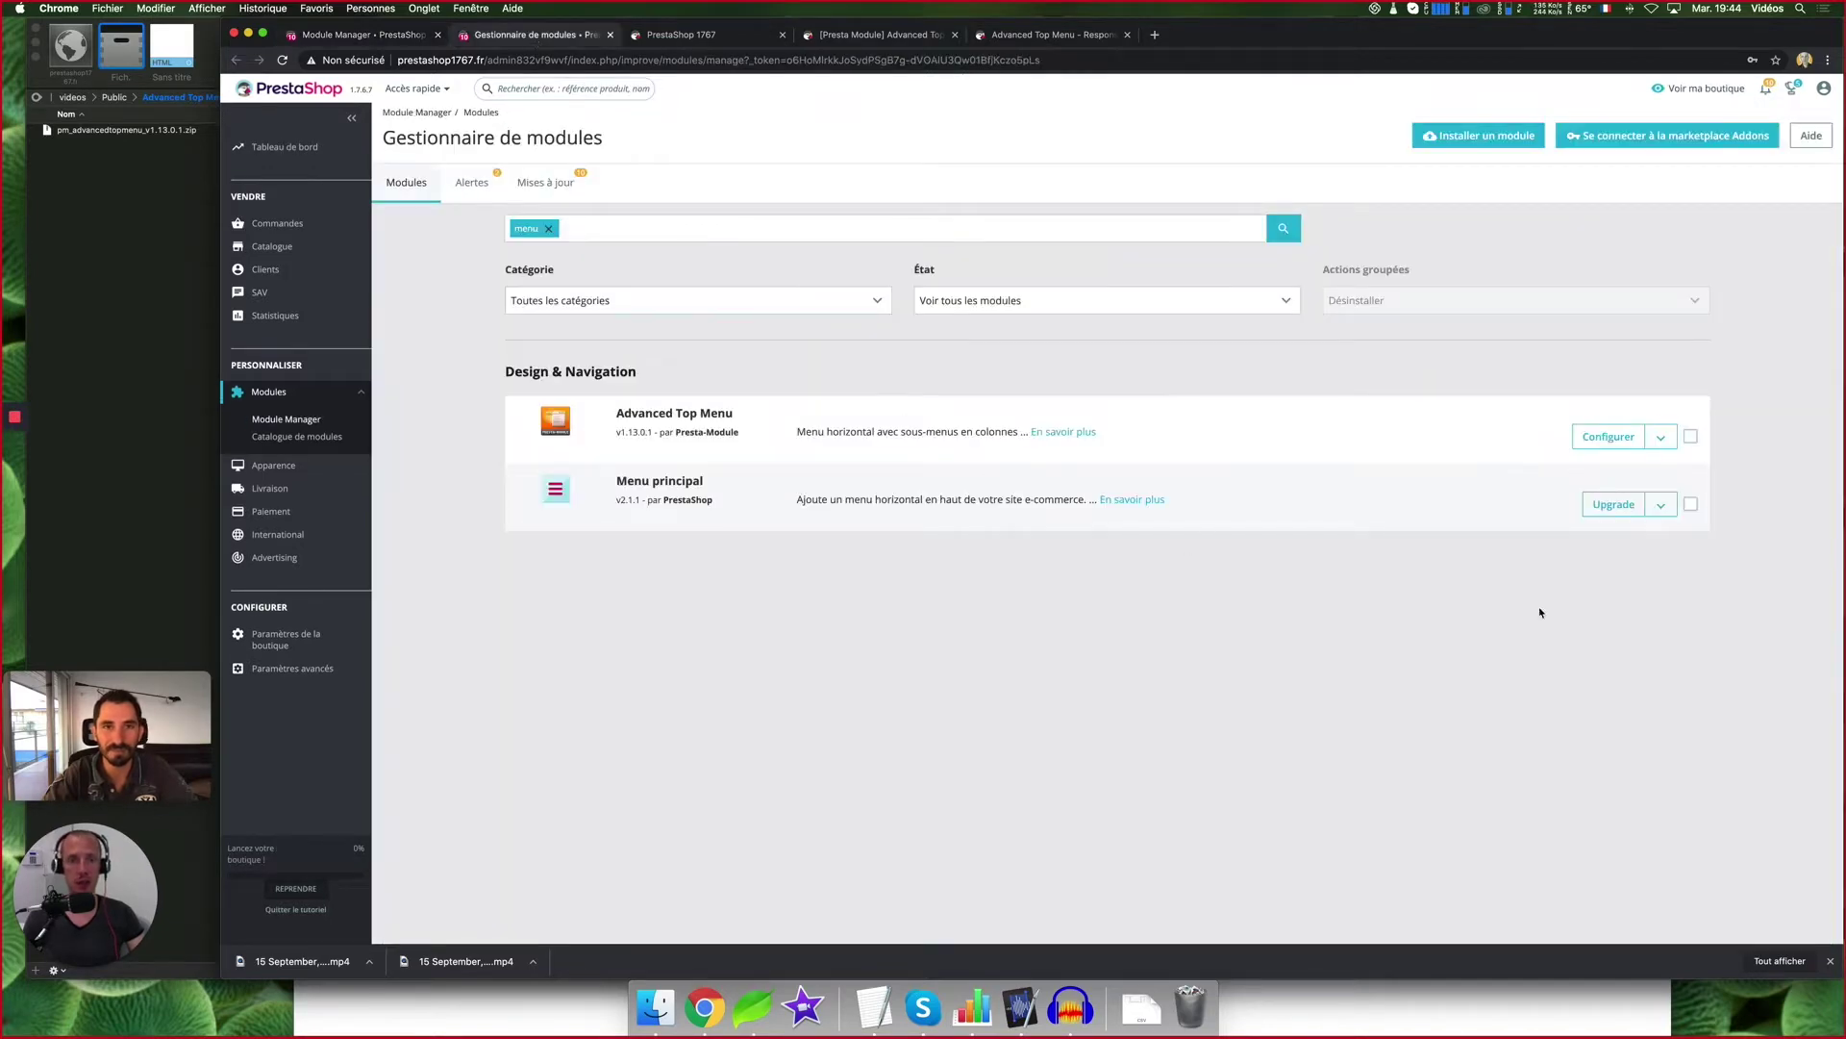
click(1661, 513)
click(1671, 556)
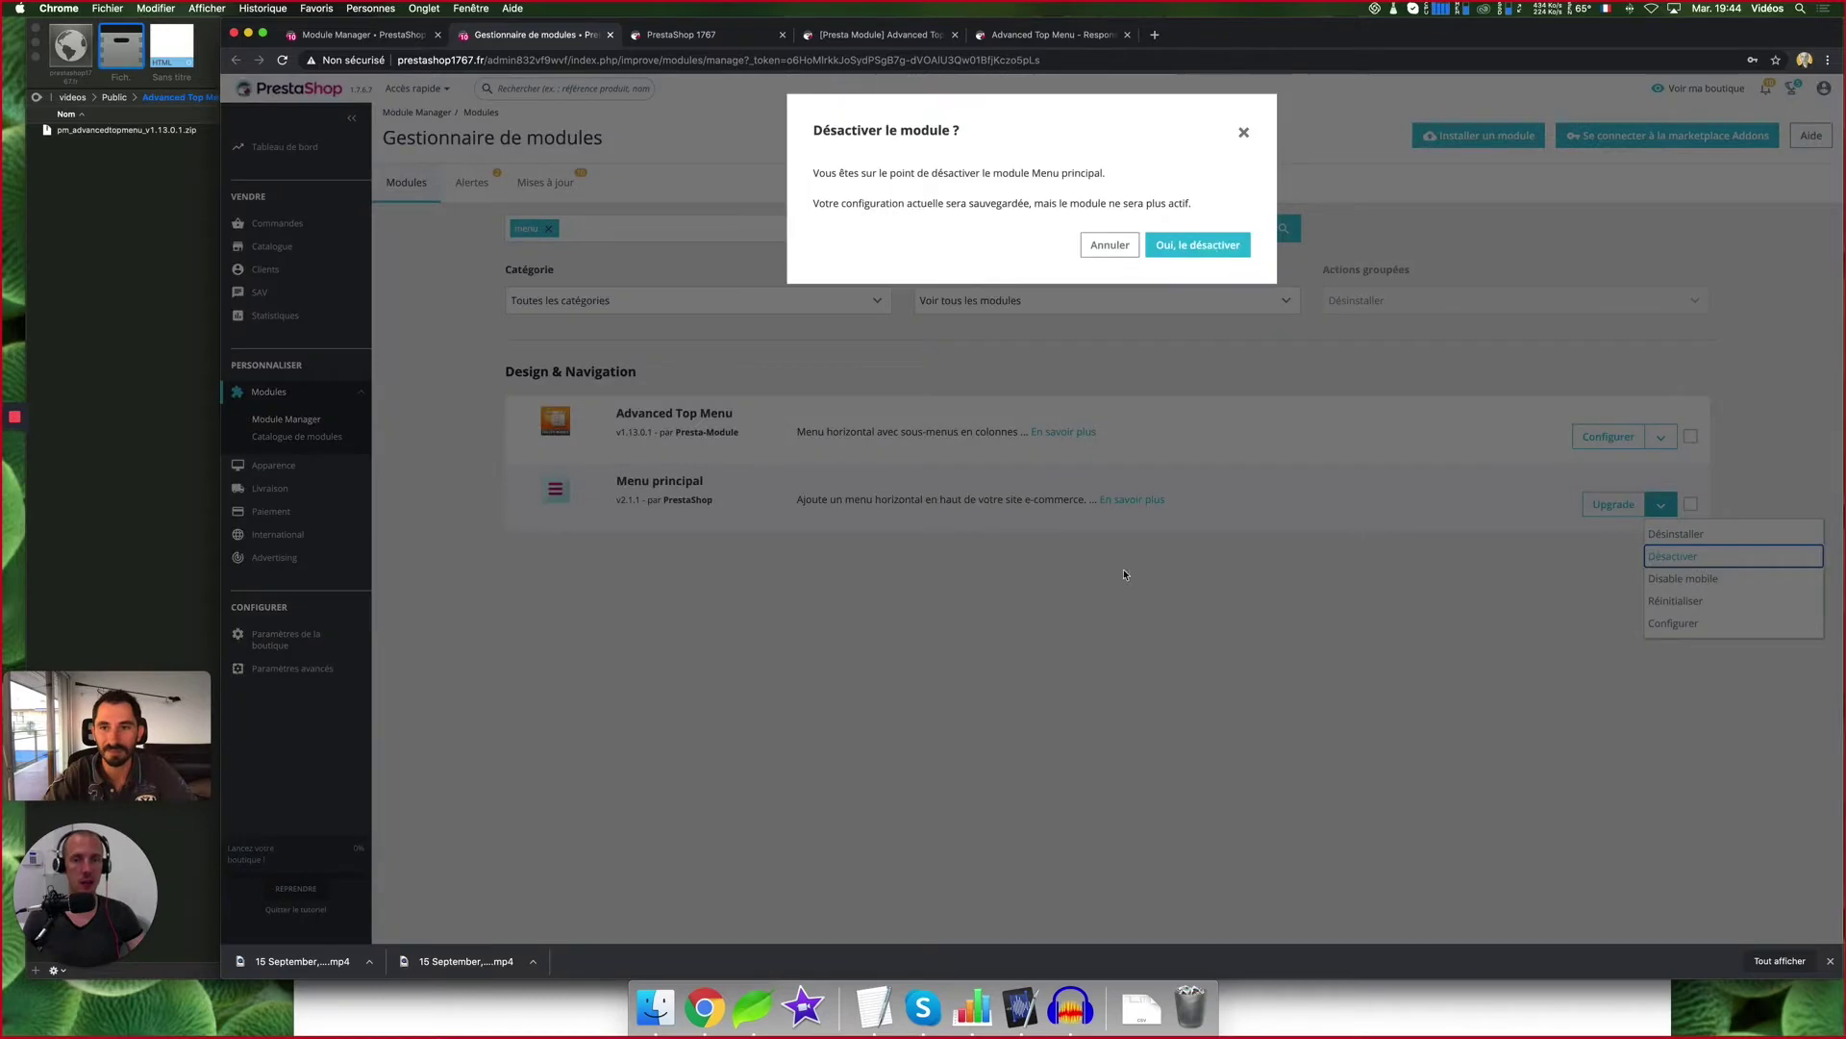
click(1196, 246)
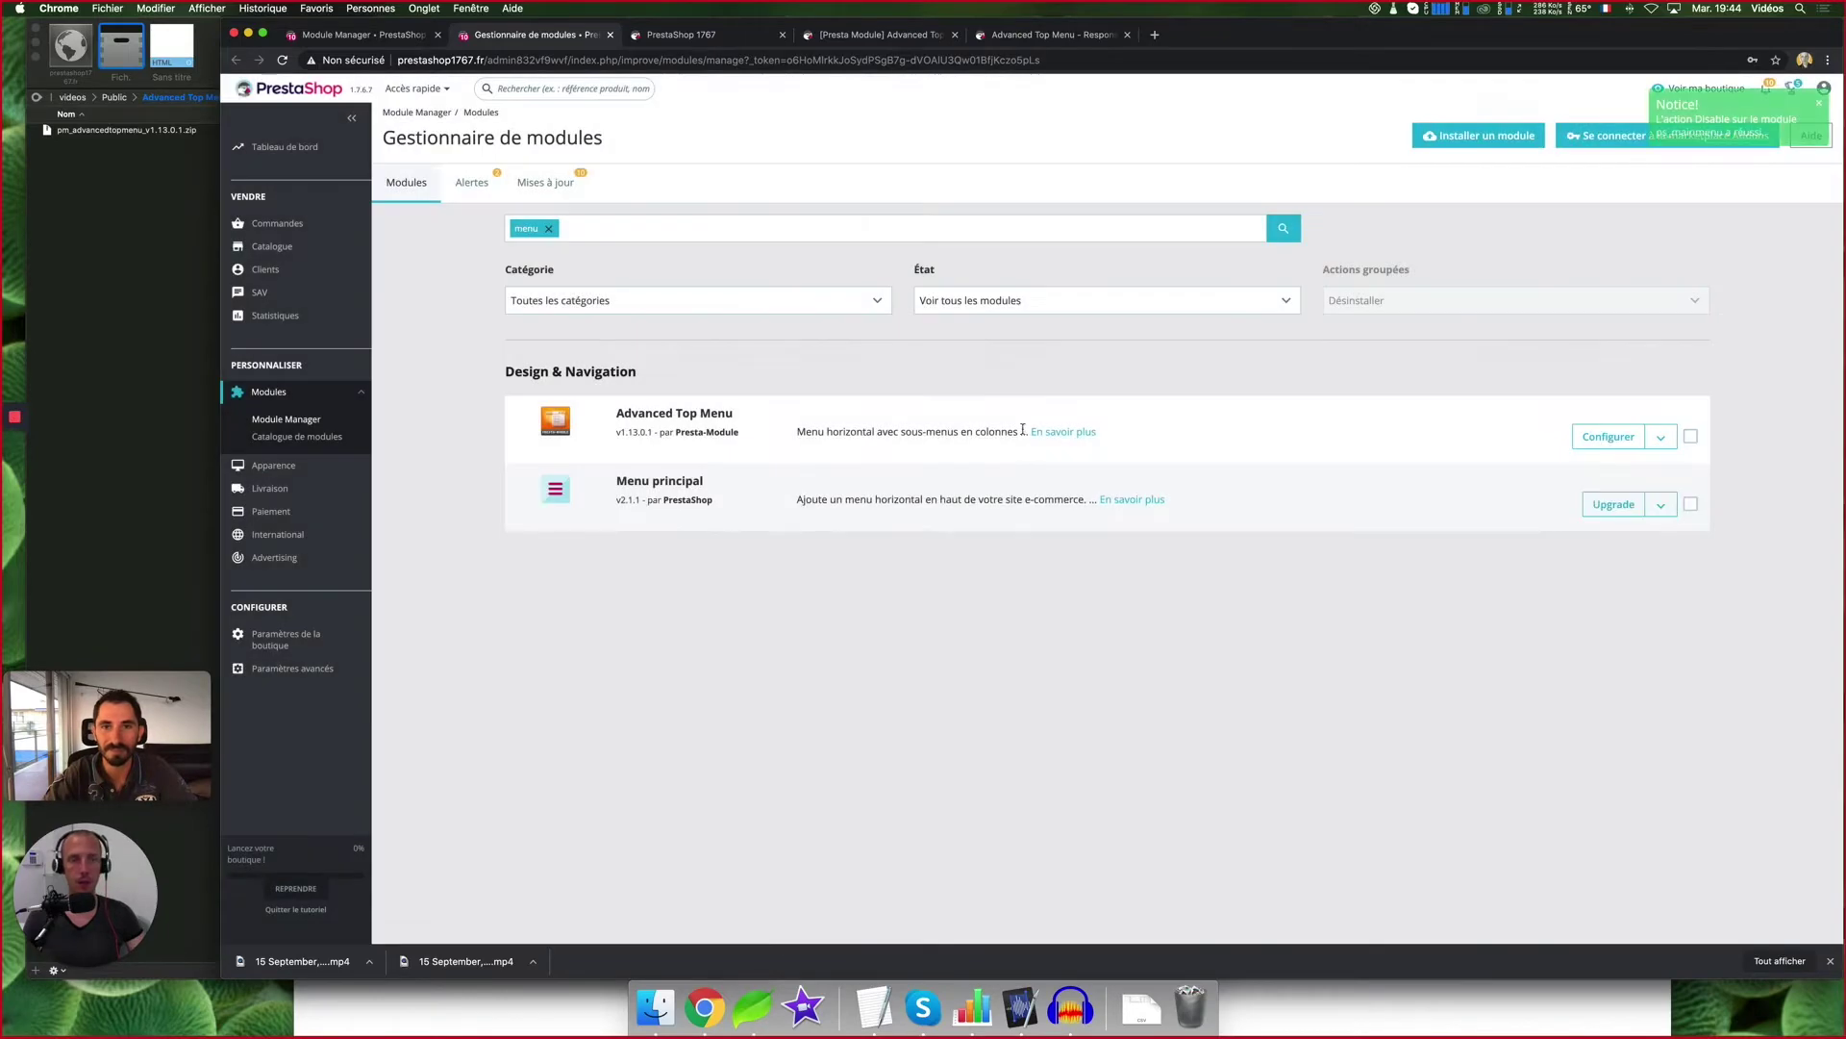
click(664, 31)
key(super+r)
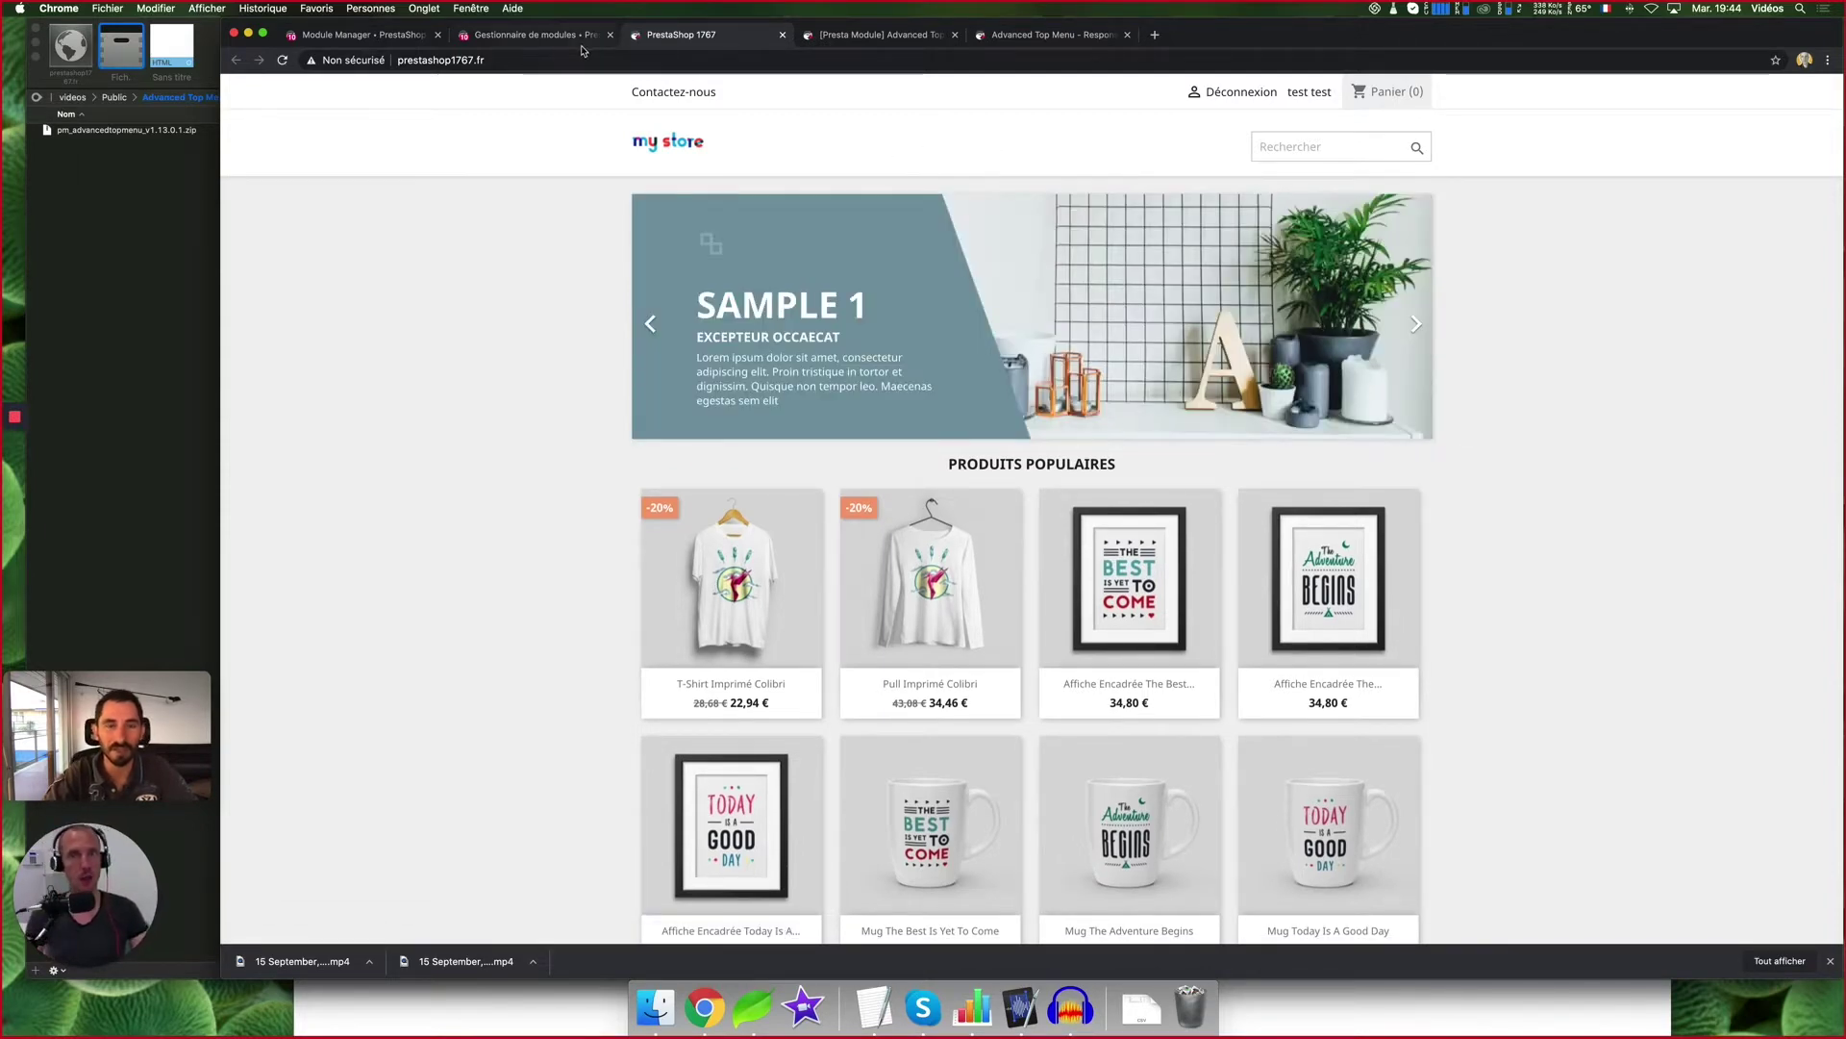
Return to the Advanced Top Menu configuration page, look over its form and dismiss the notice recommending deactivation of the native menu
click(352, 37)
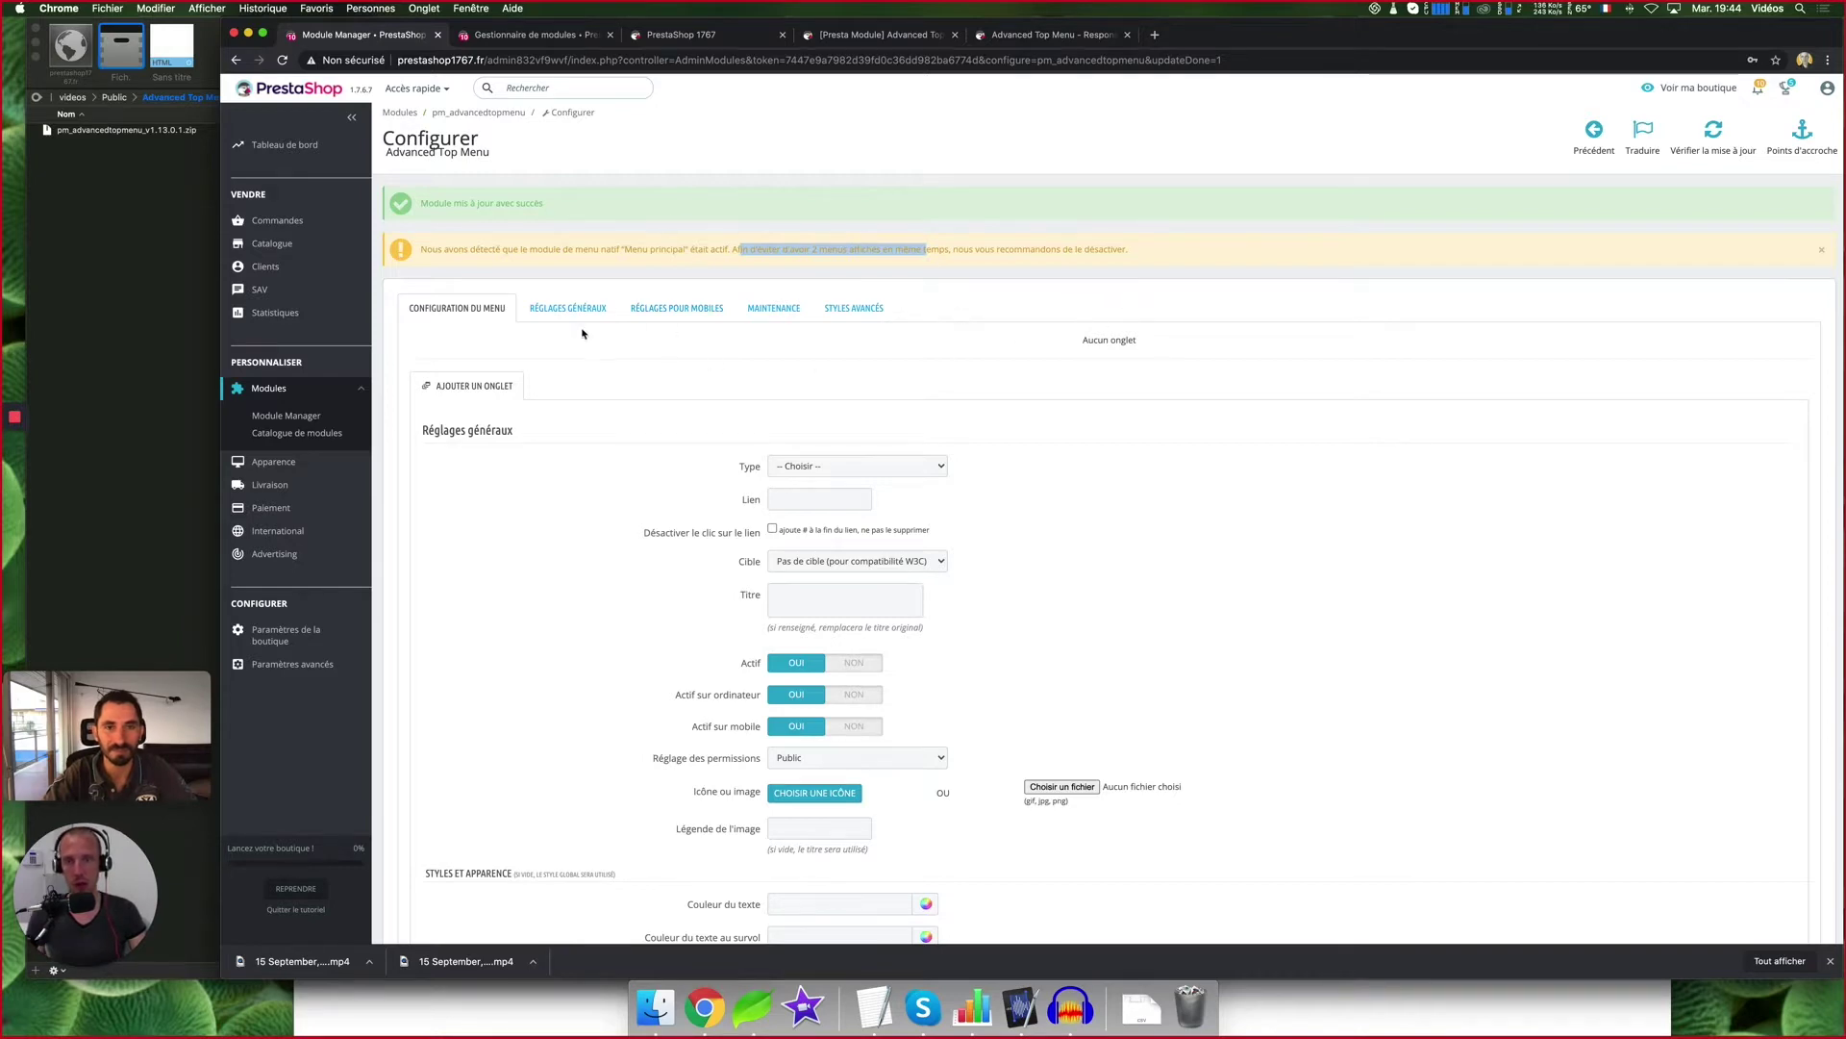
scroll(577, 394, down, 15)
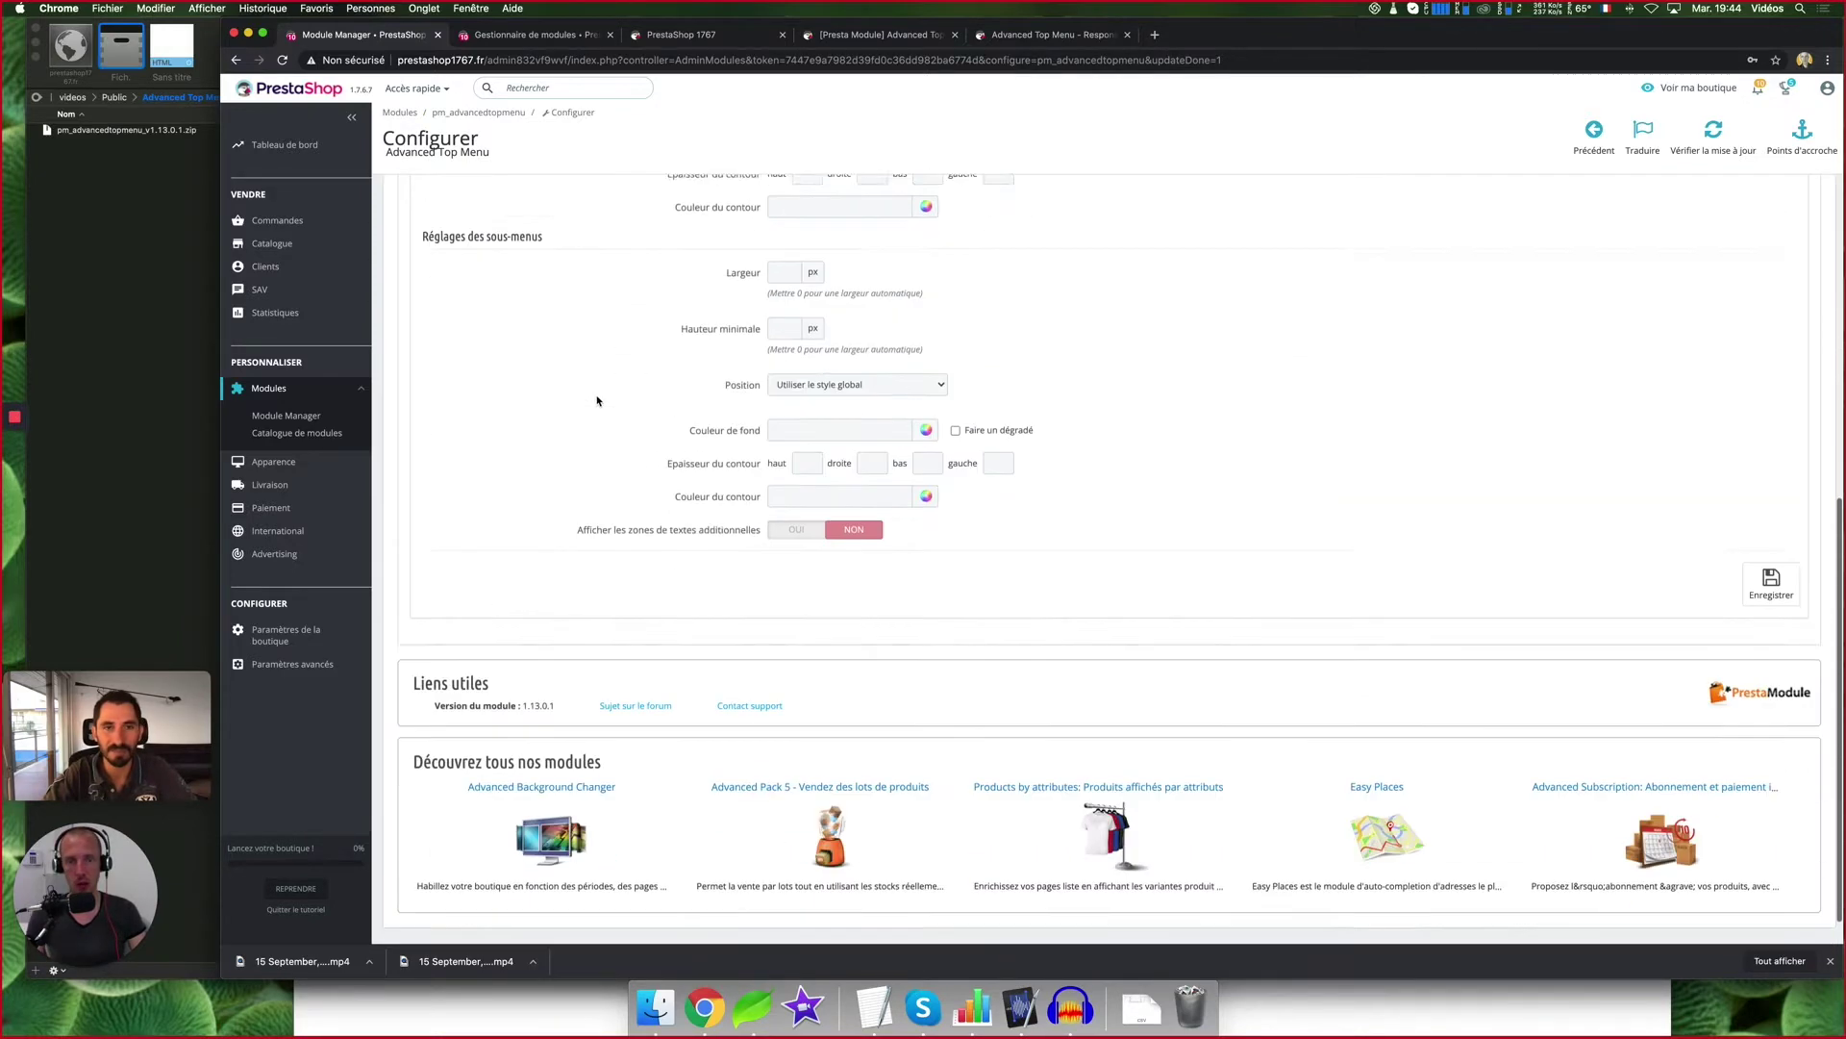
scroll(596, 400, up, 15)
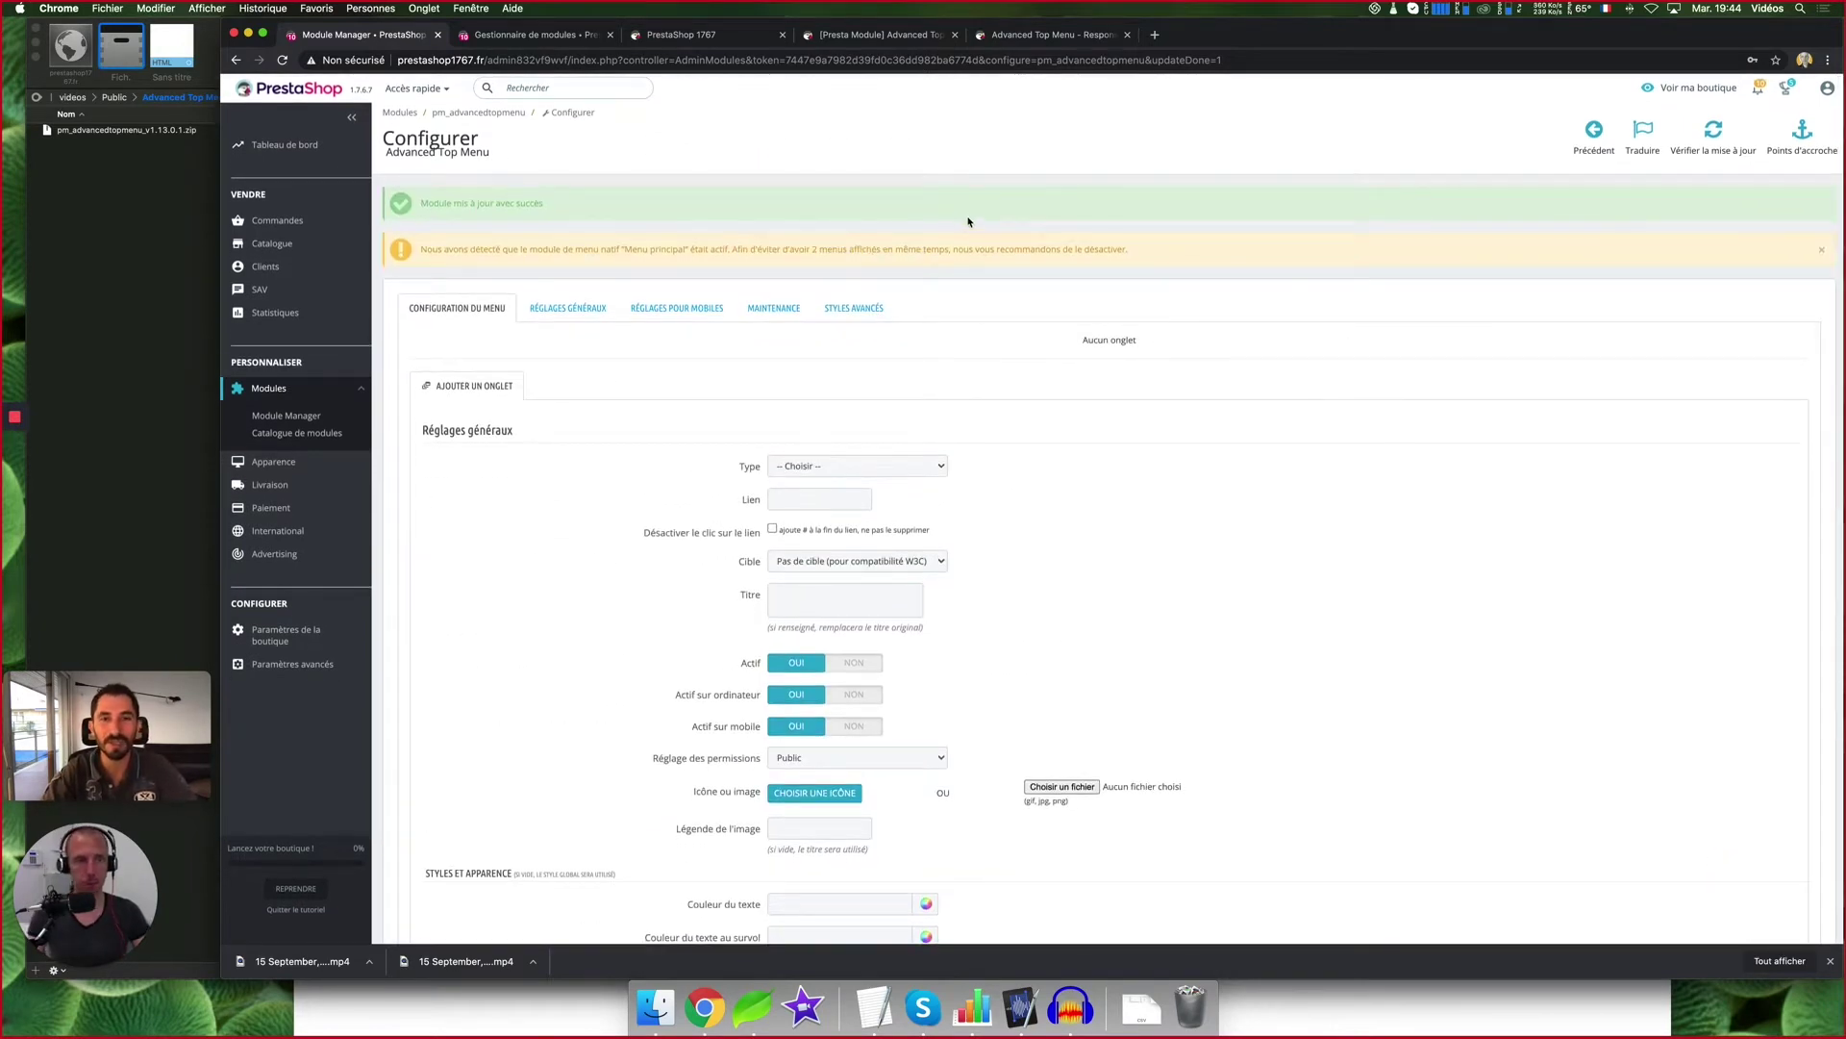
click(1821, 250)
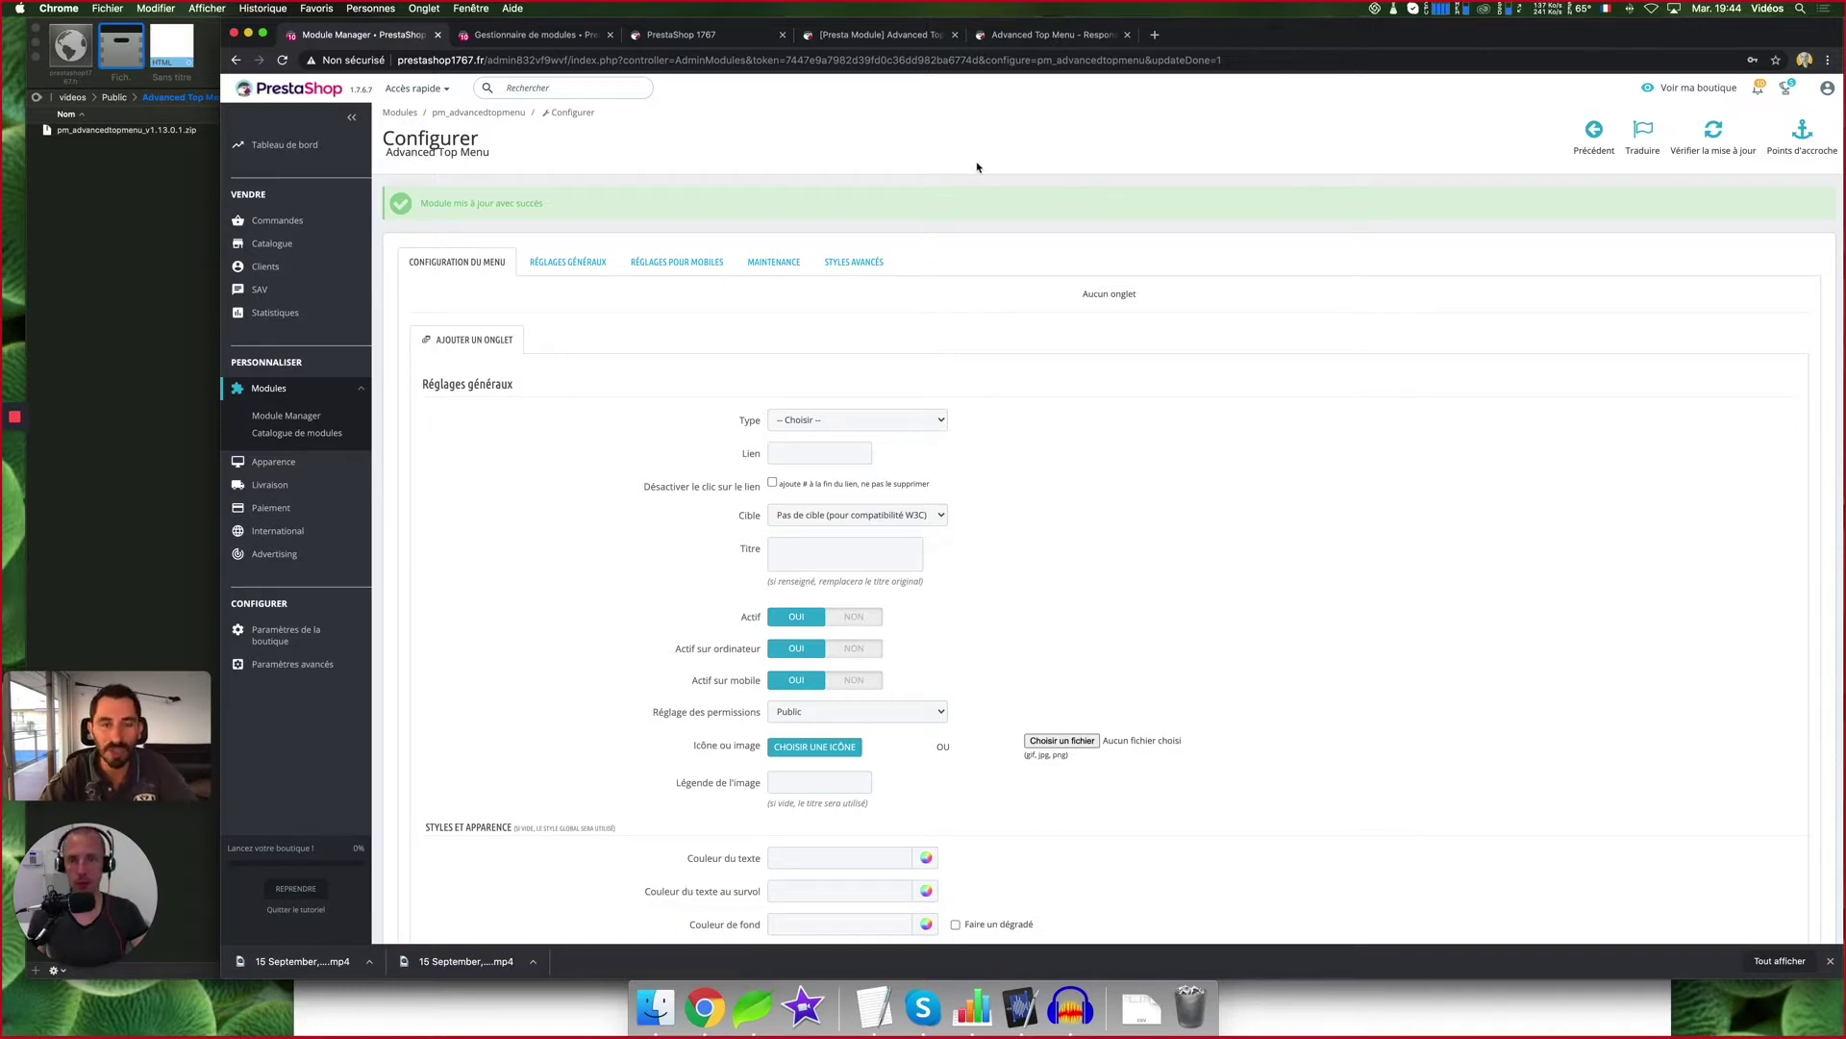
Look through the module's general, mobile, maintenance and advanced style settings and return to the menu configuration
click(582, 263)
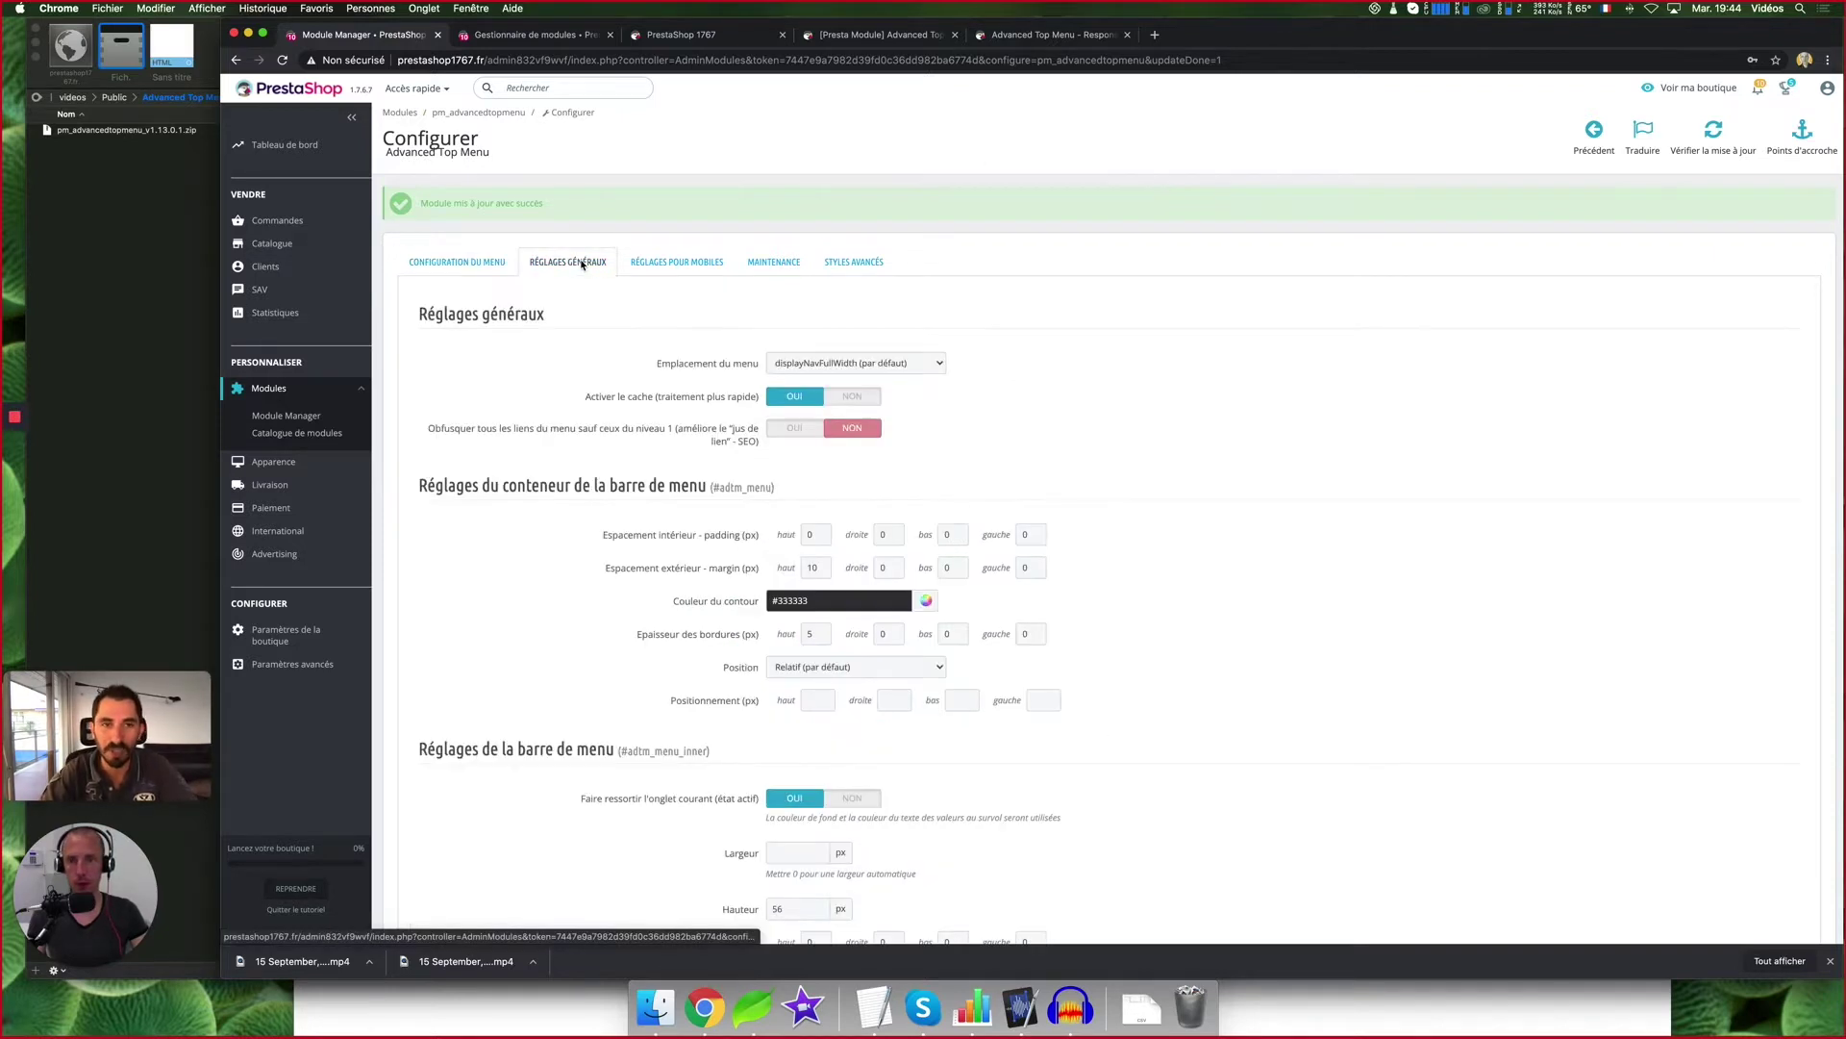
click(686, 263)
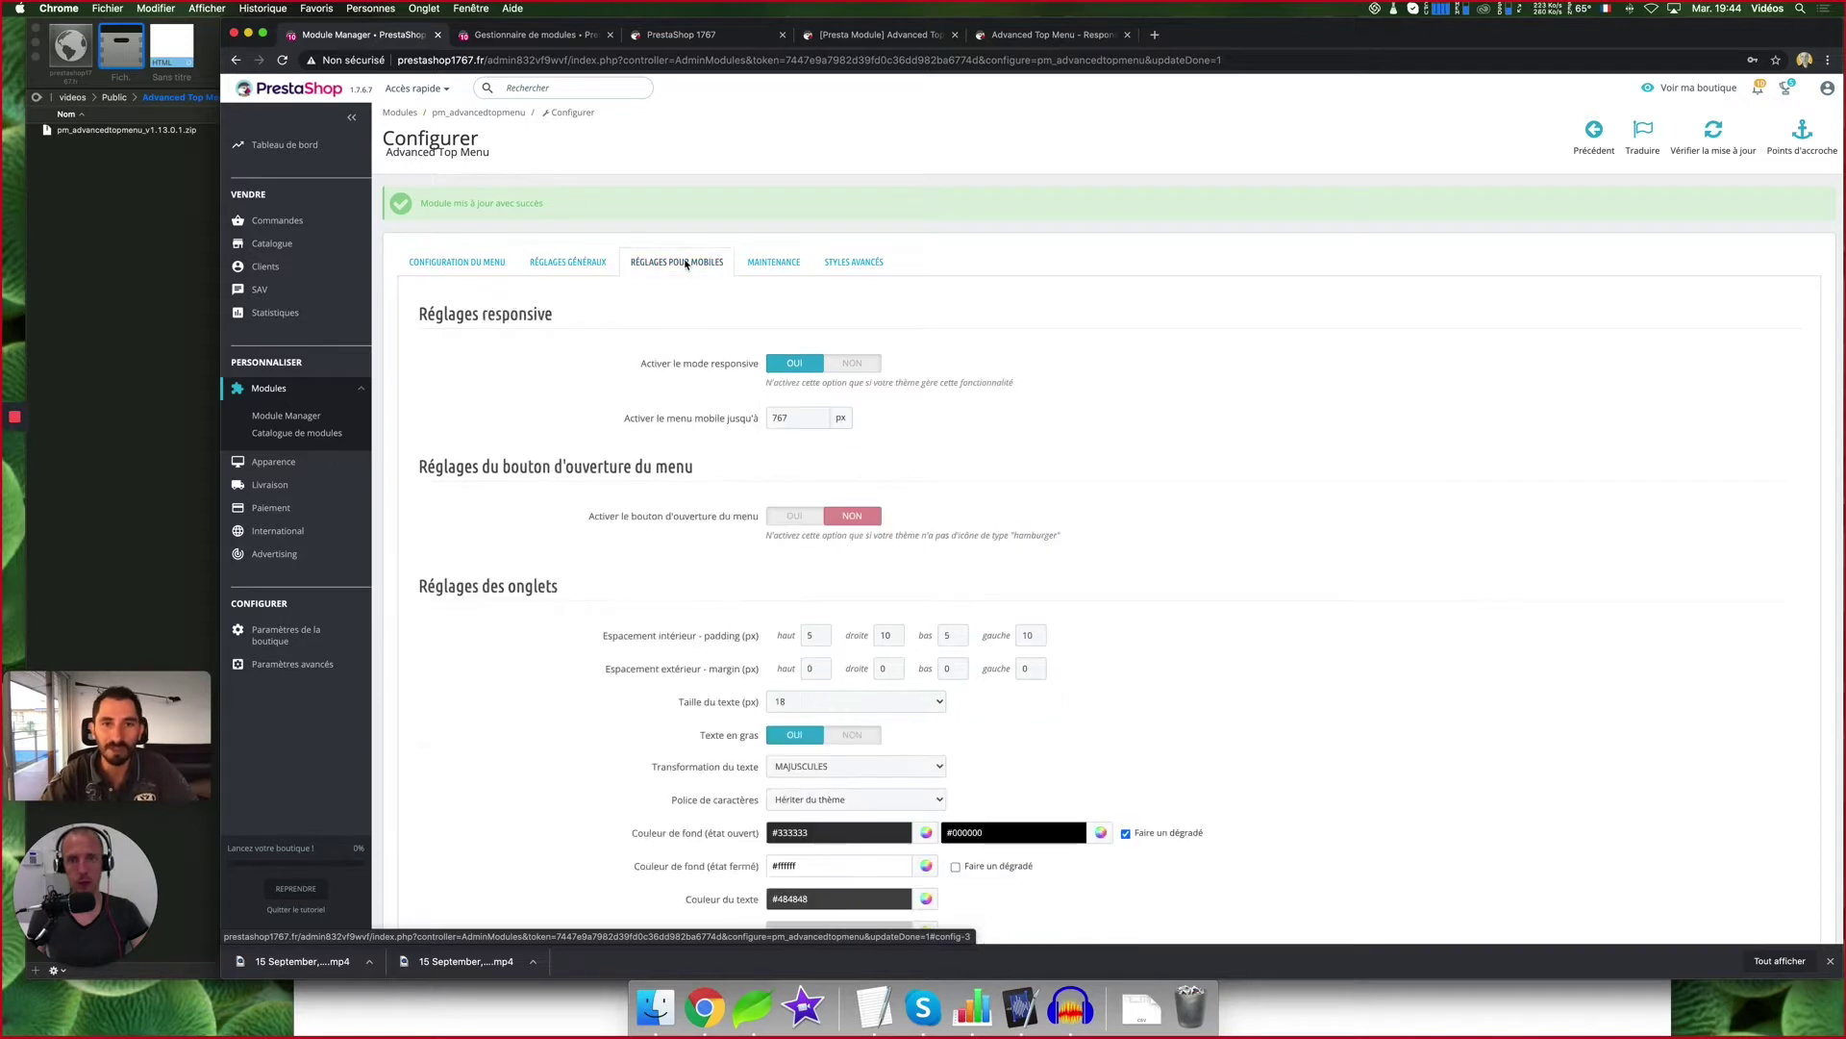
click(775, 265)
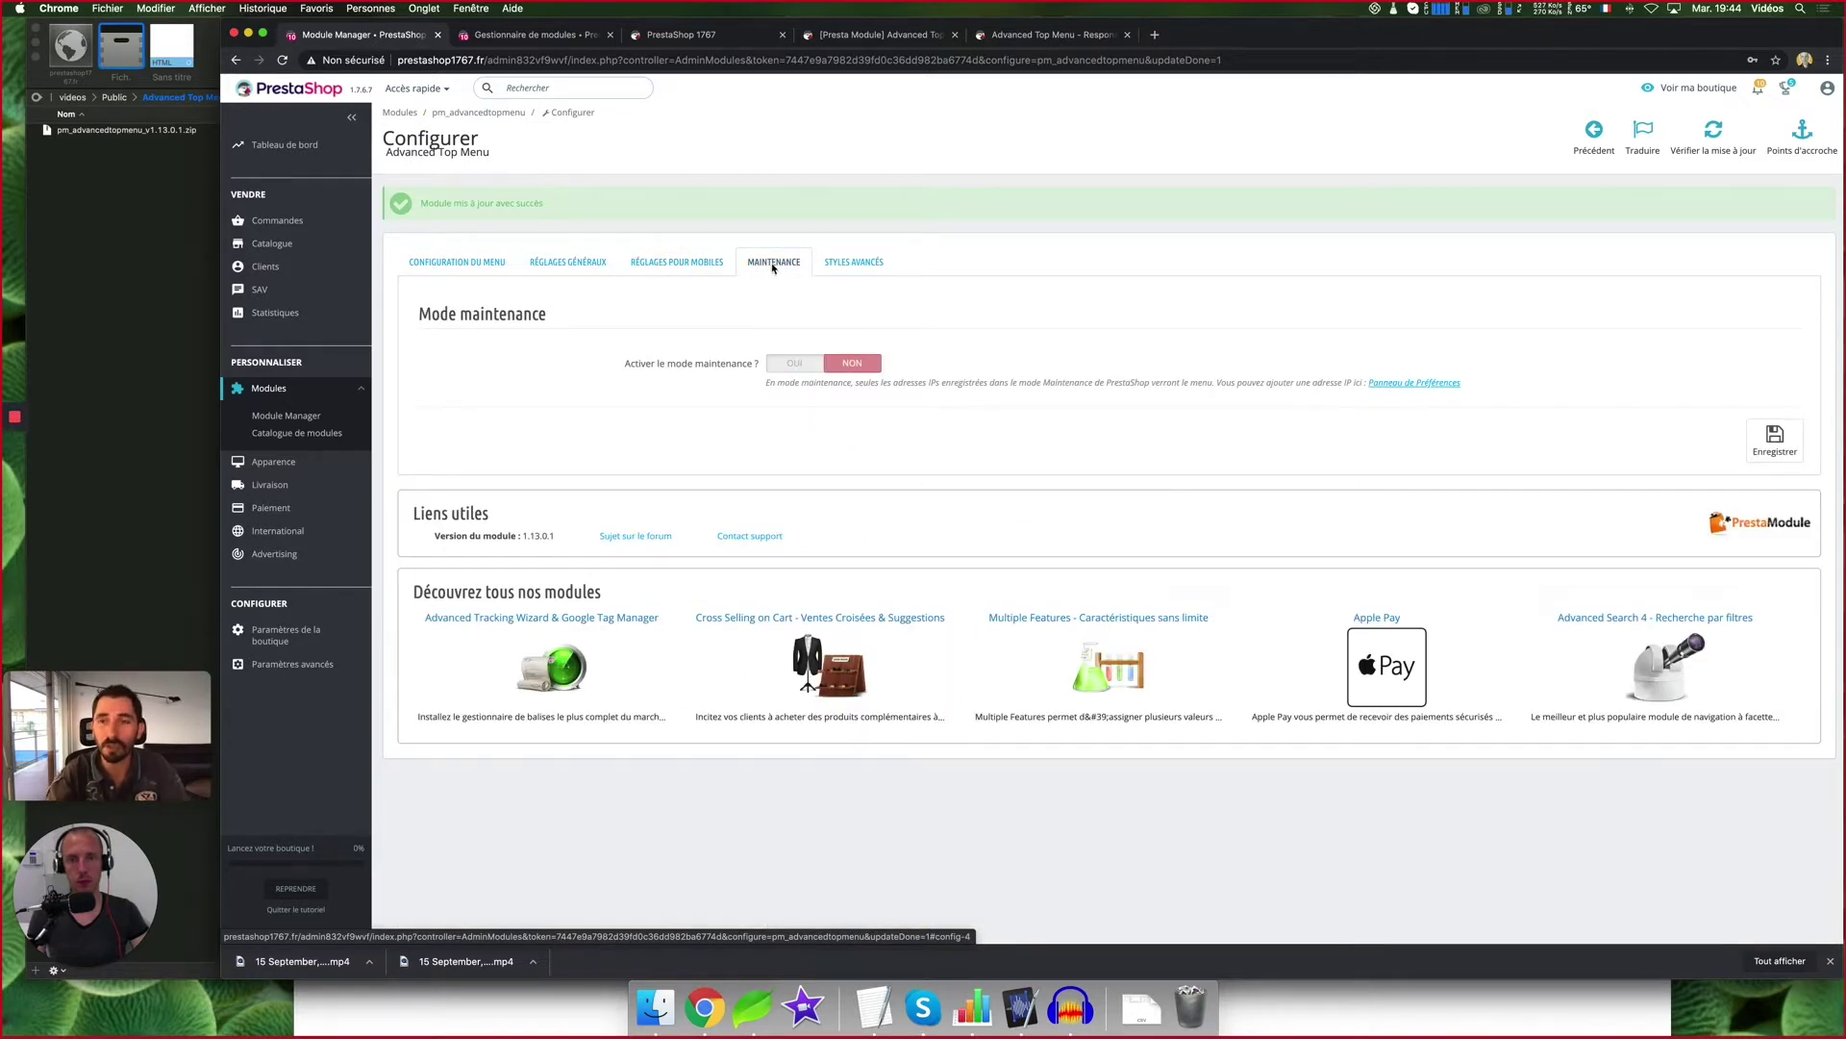
click(846, 267)
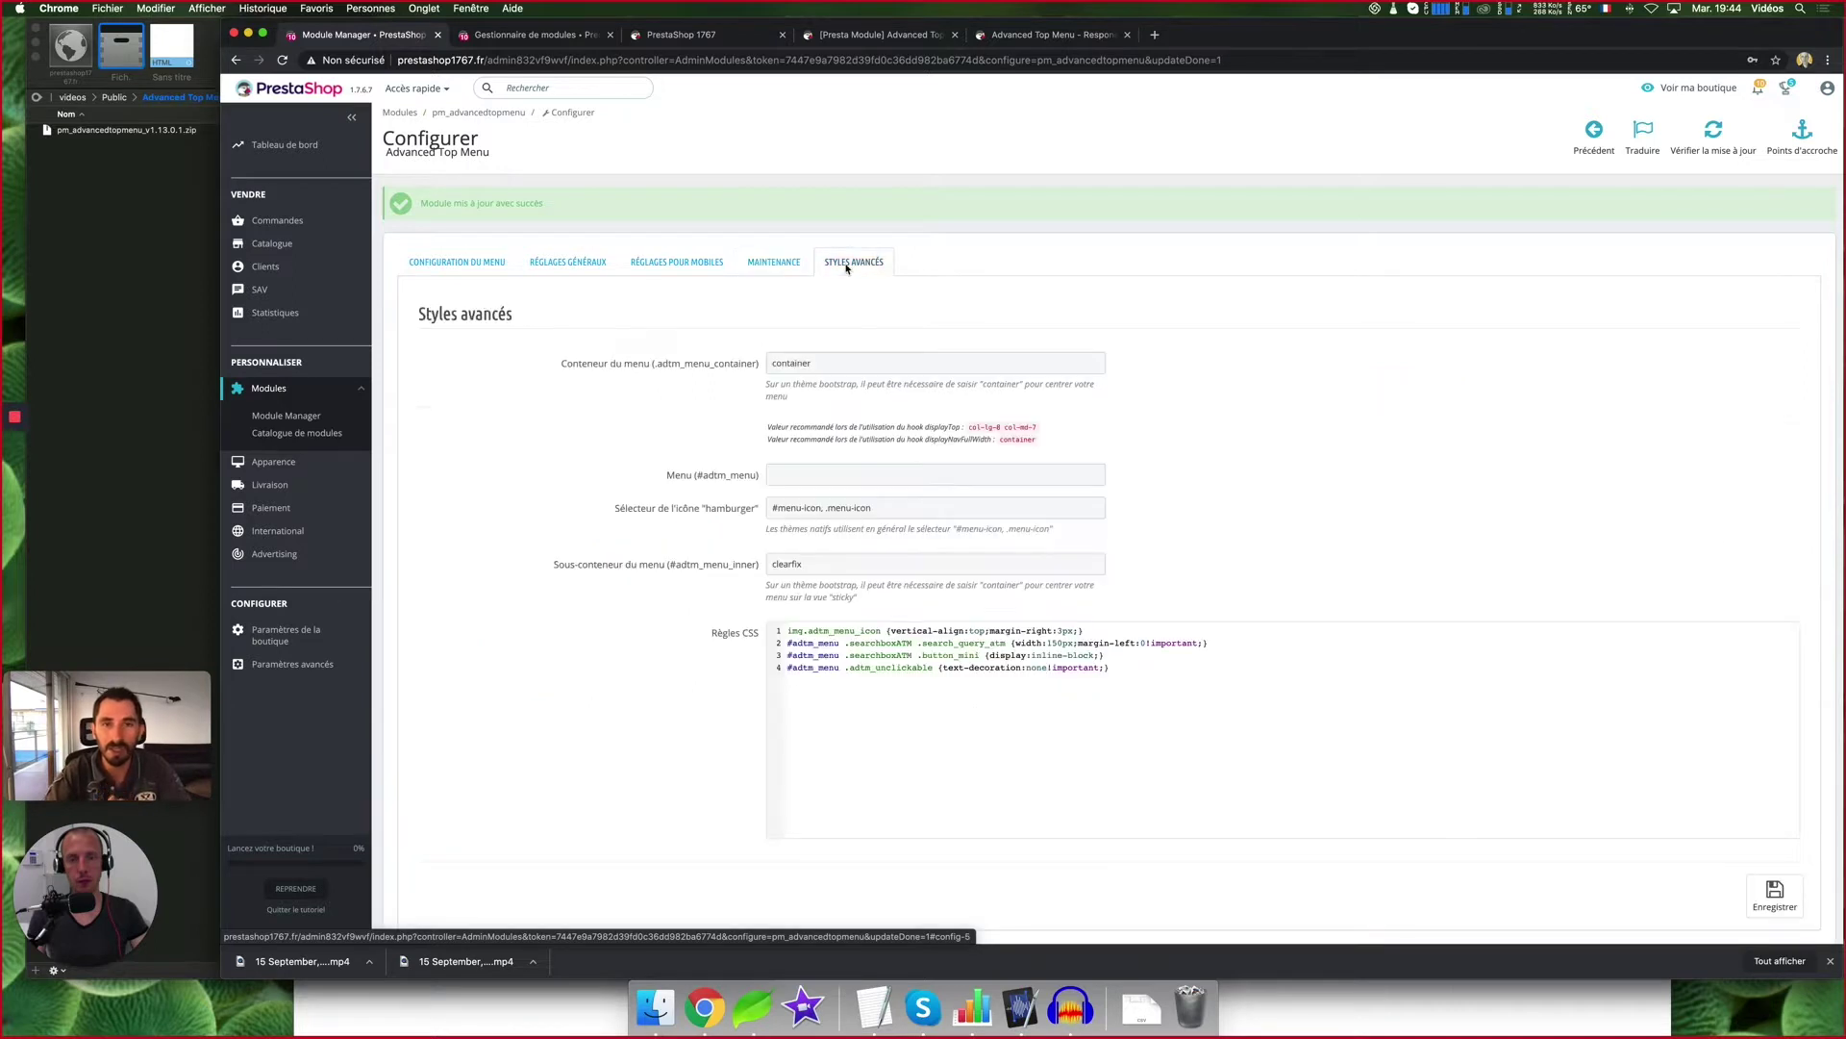
click(486, 269)
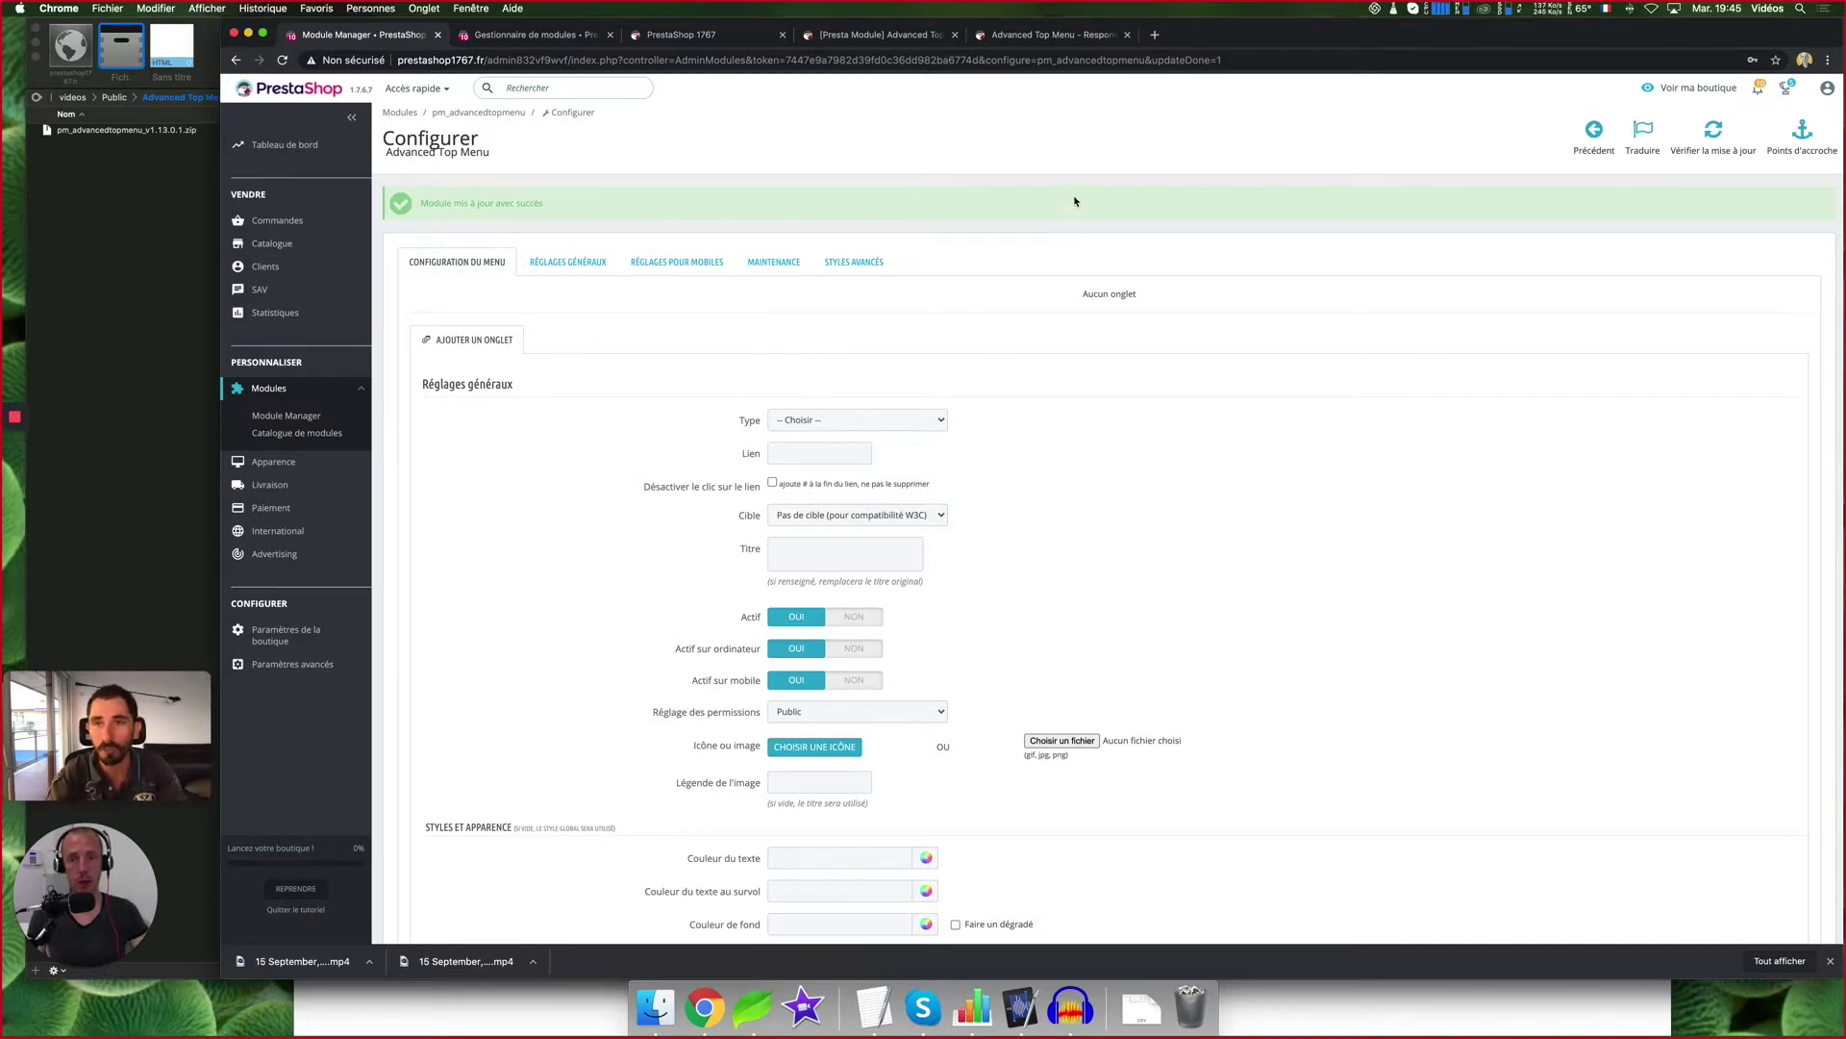
Check the storefront's header and review the fields of the new-tab form on the module's configuration page
key(super+3)
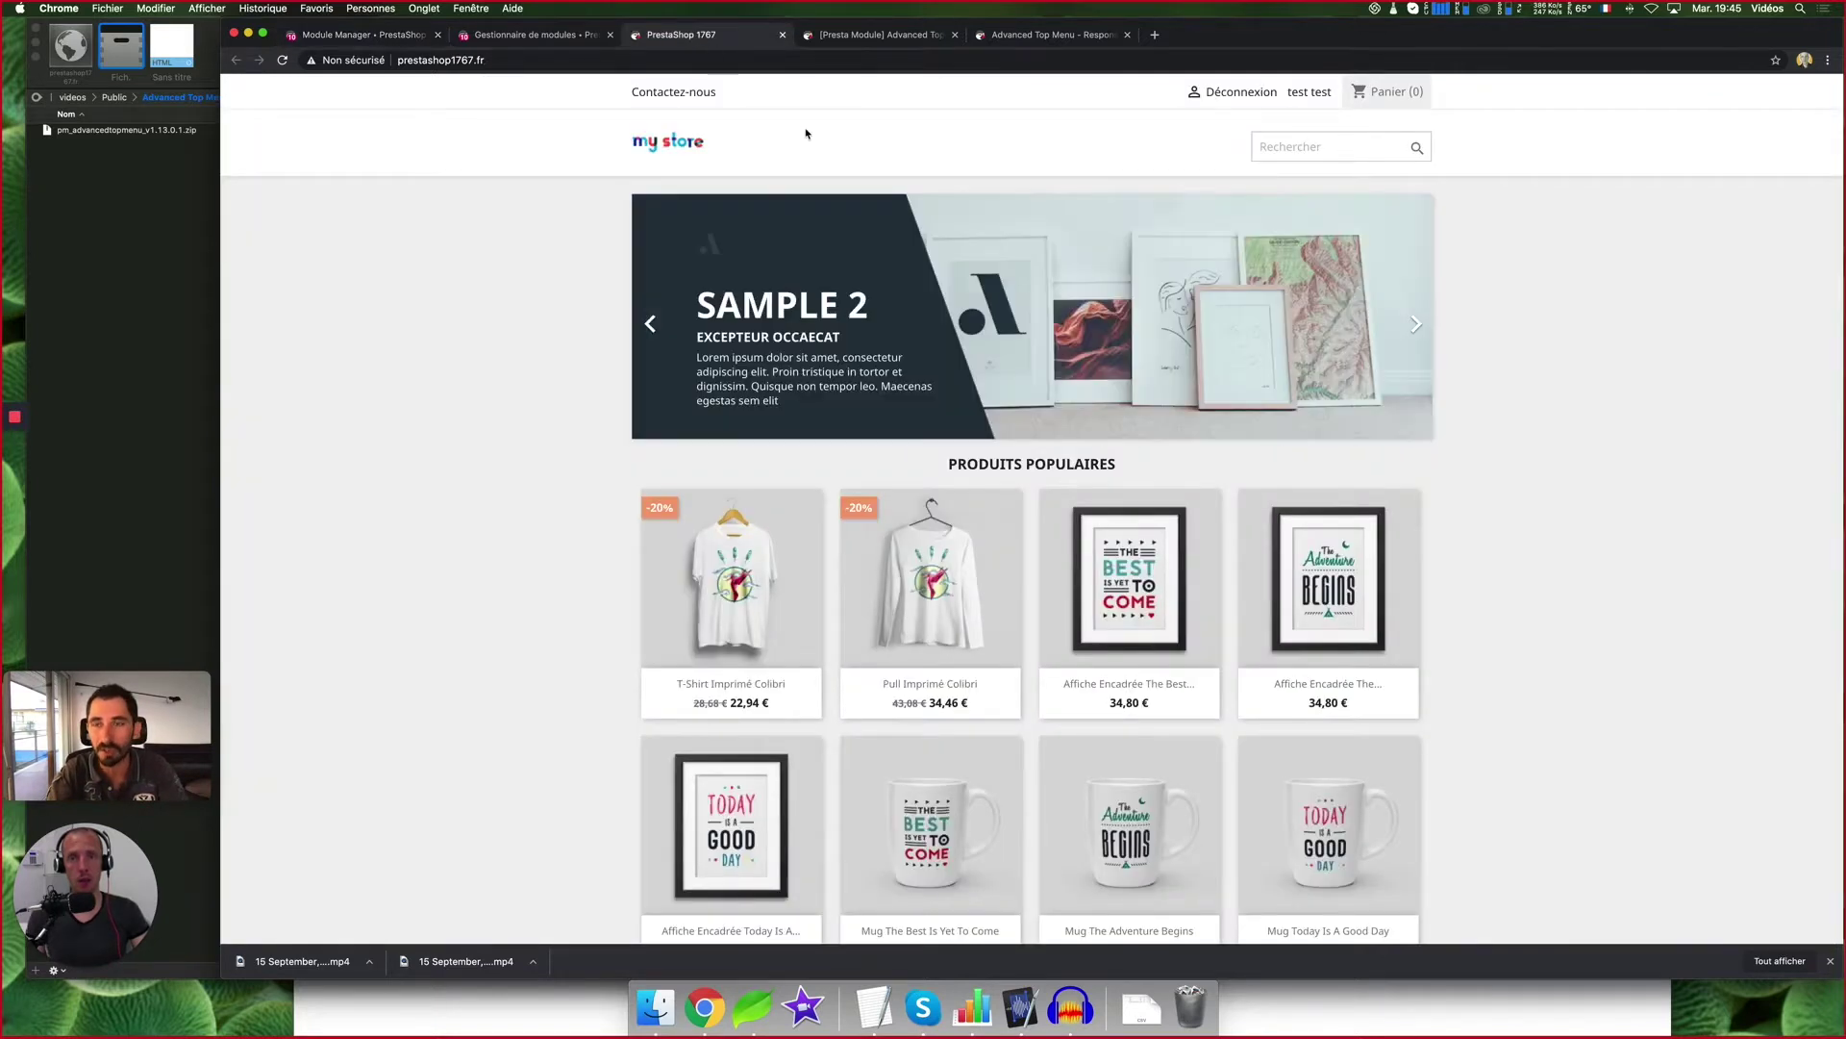
click(382, 36)
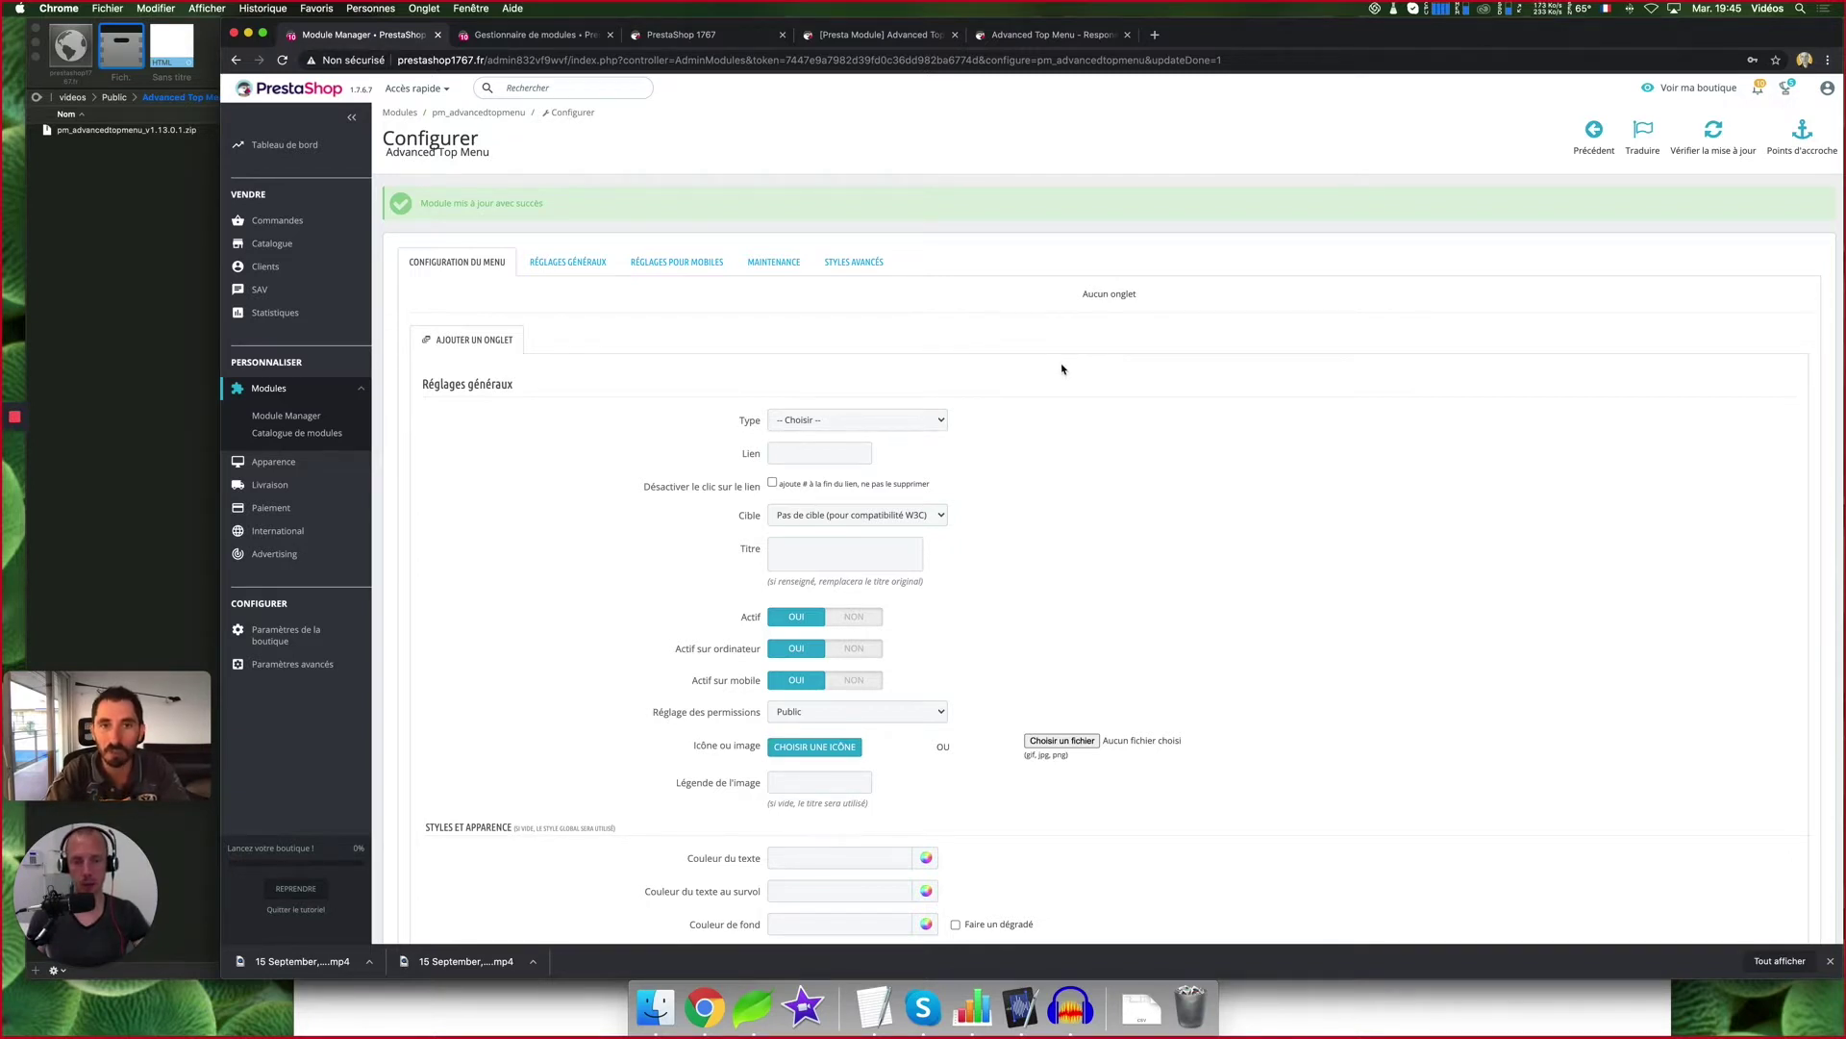
scroll(1062, 368, down, 5)
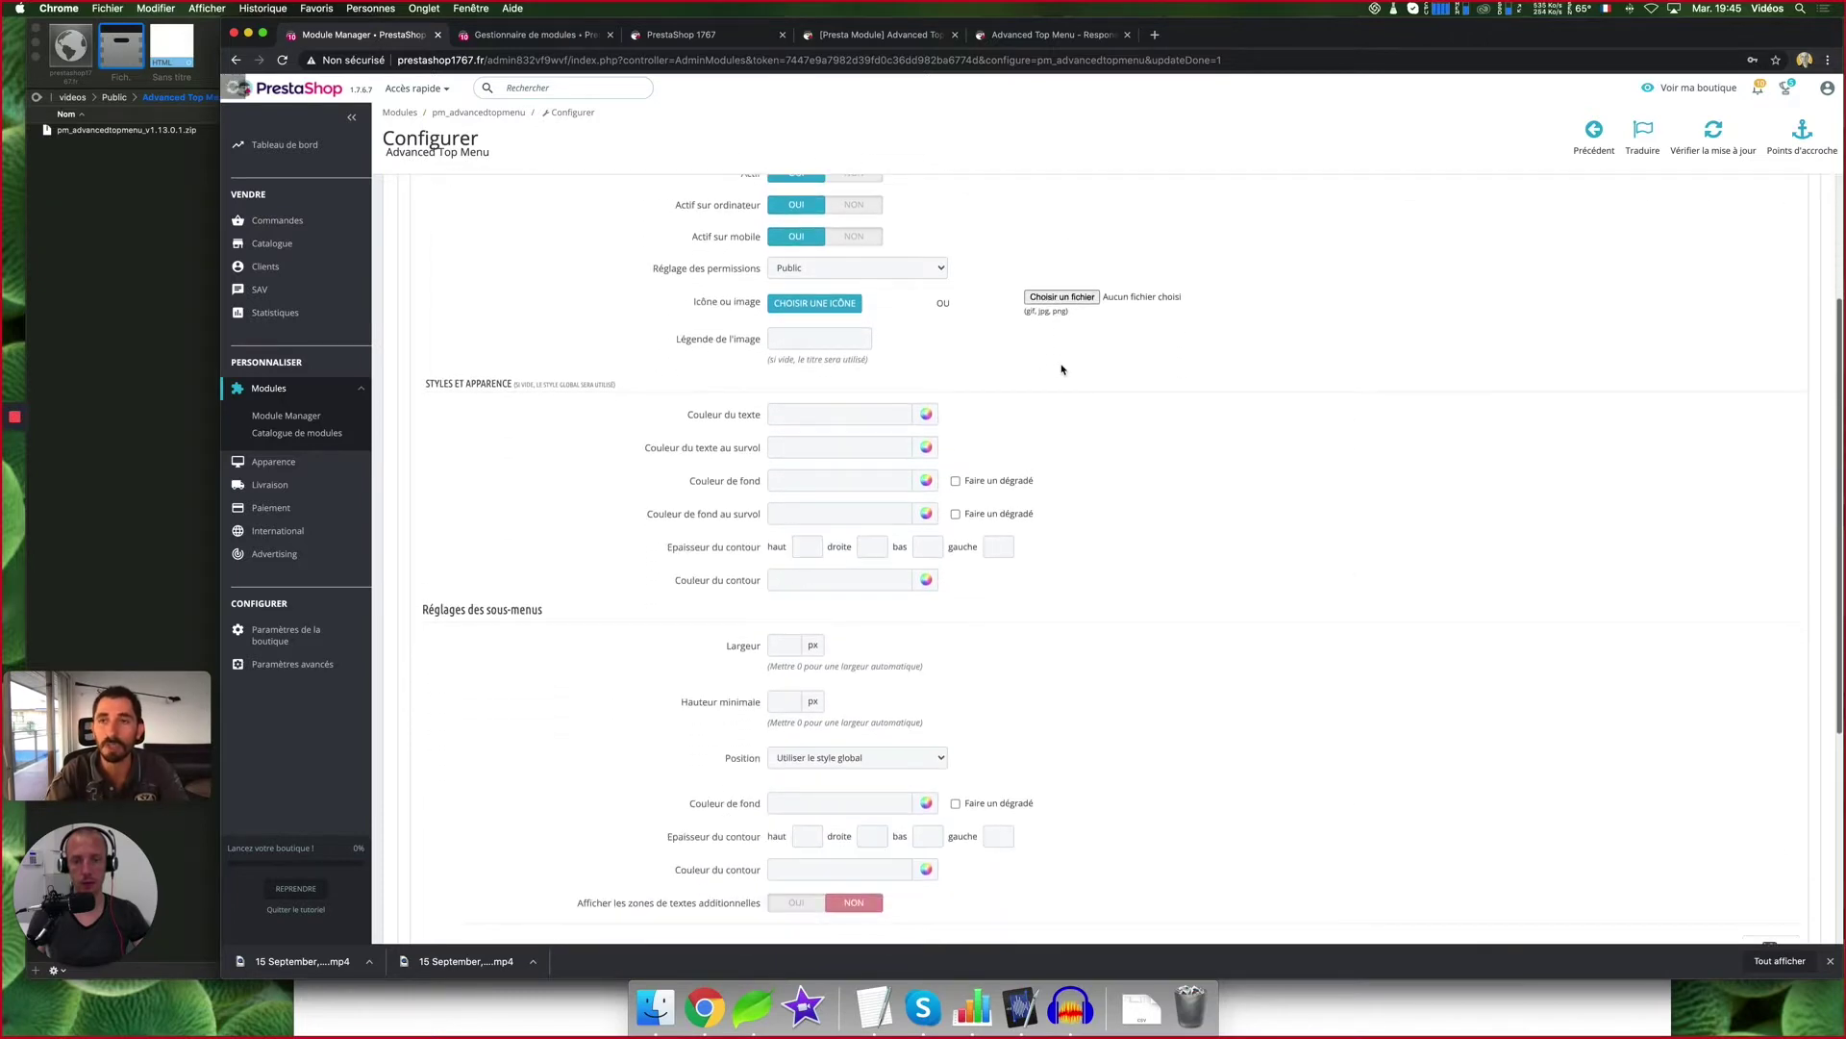
scroll(1063, 369, down, 3)
scroll(1063, 369, up, 10)
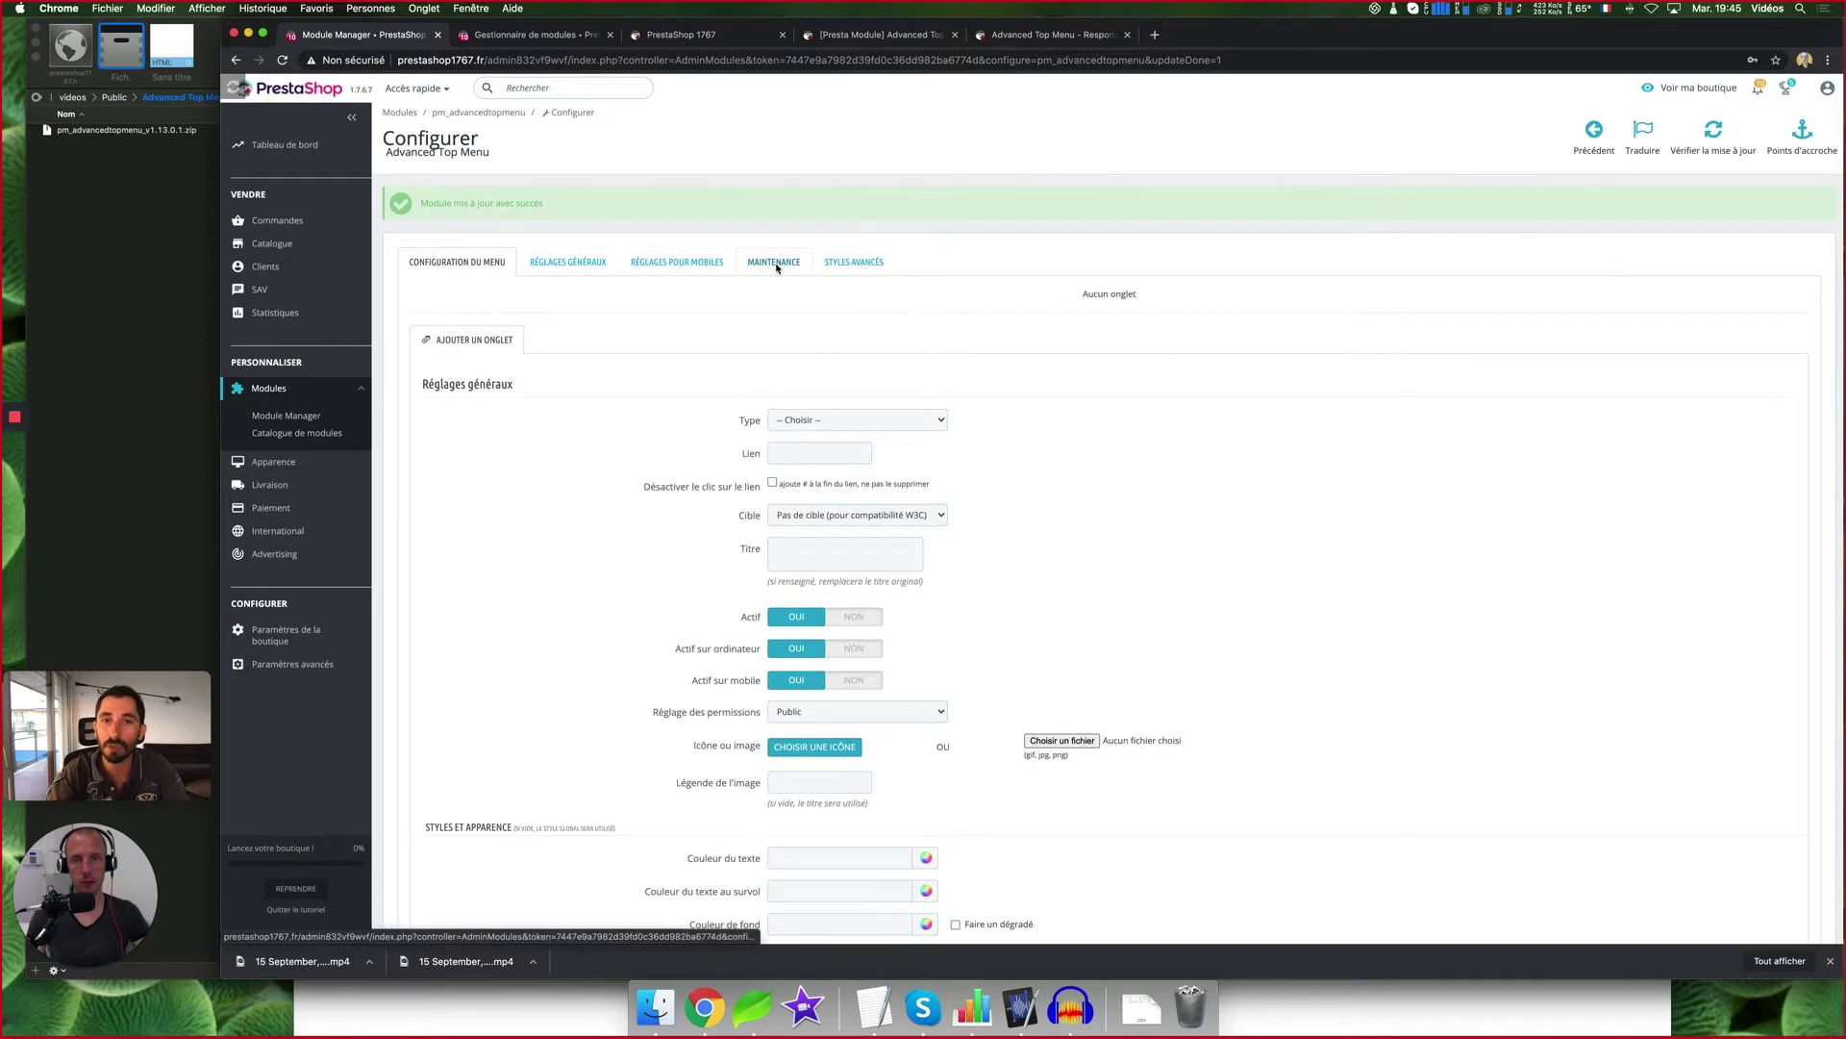
Activate the module's maintenance mode, save it and recheck the setting before returning to the menu configuration
click(774, 264)
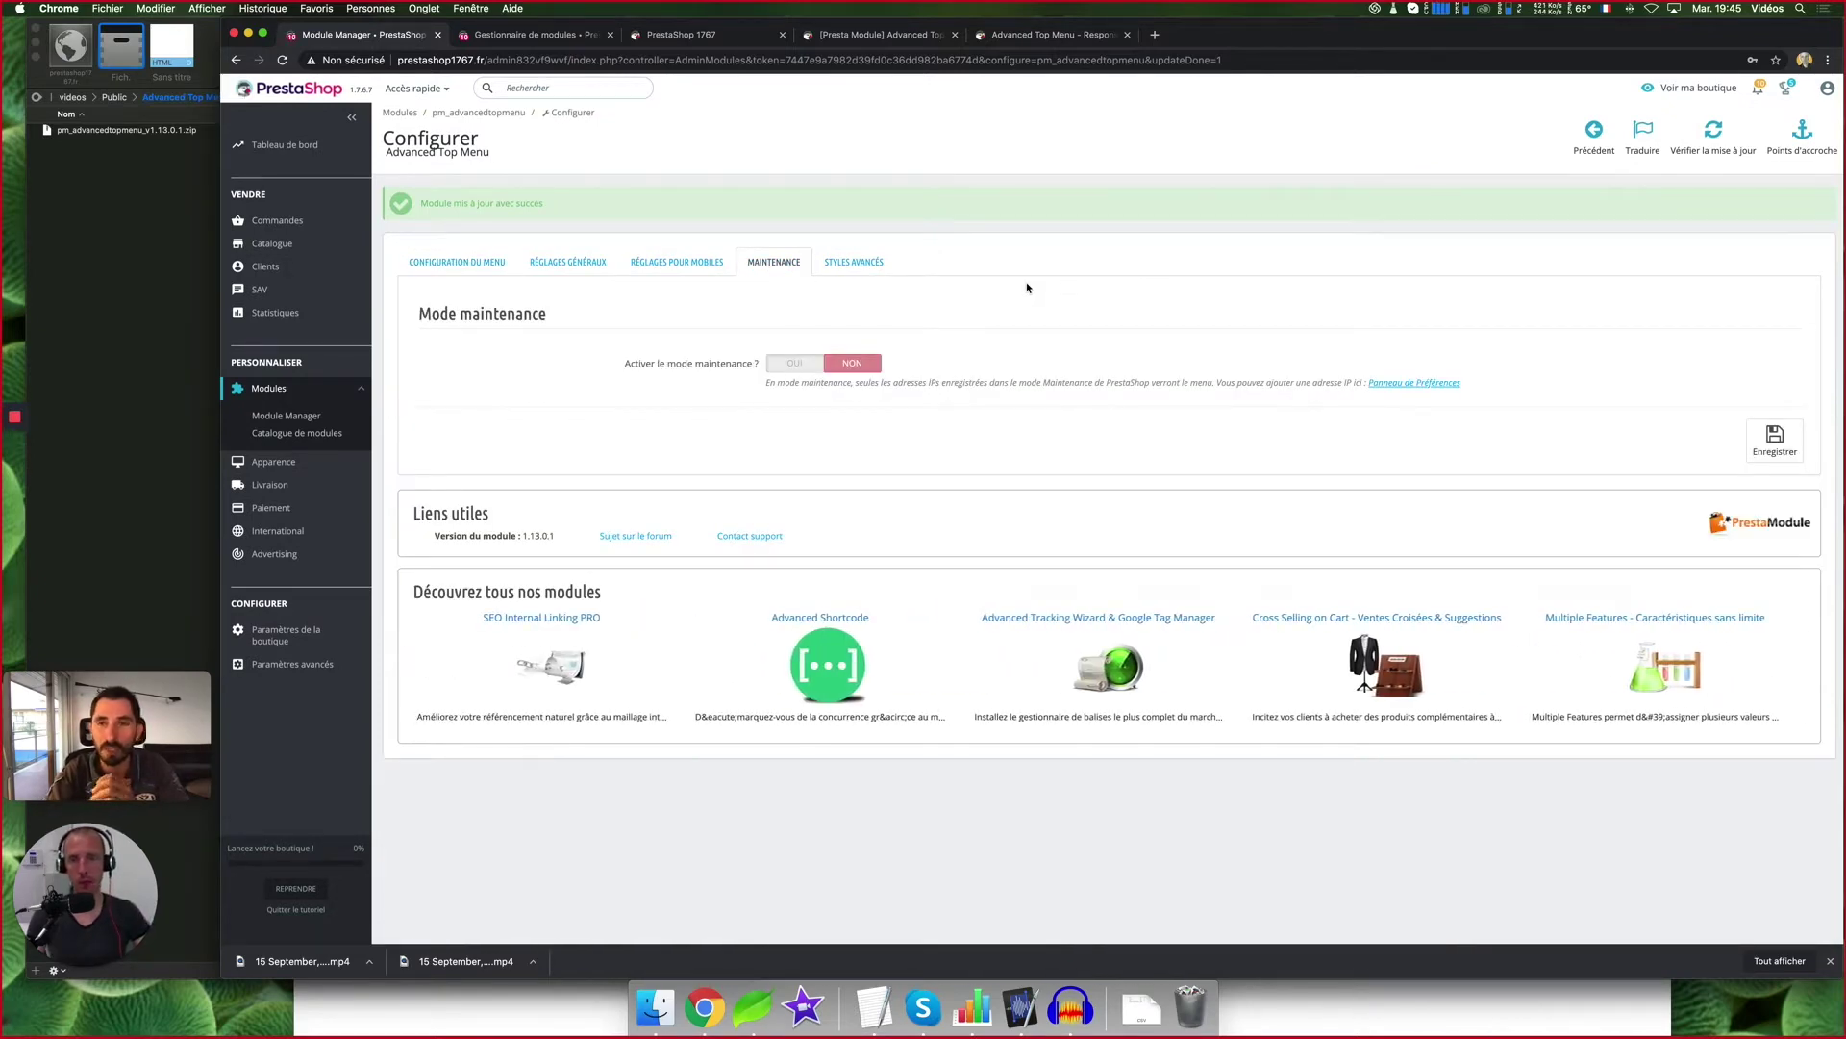
click(807, 368)
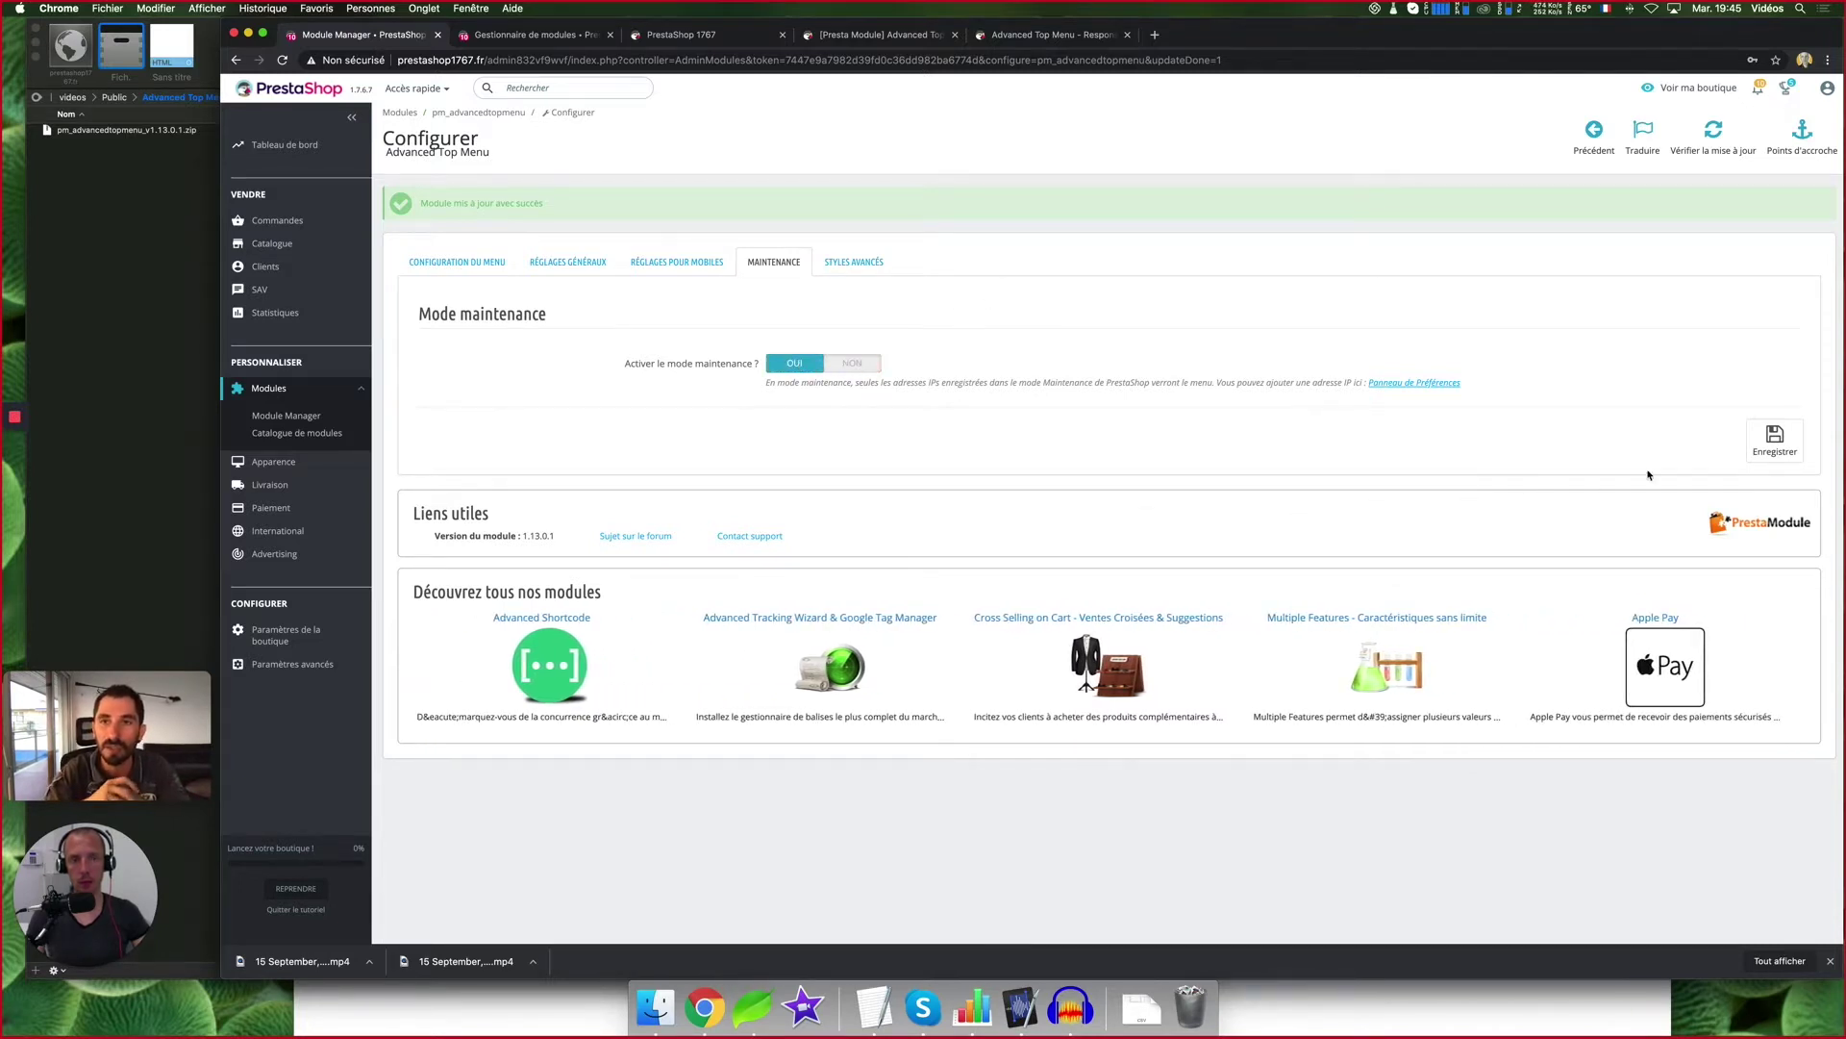
click(1763, 457)
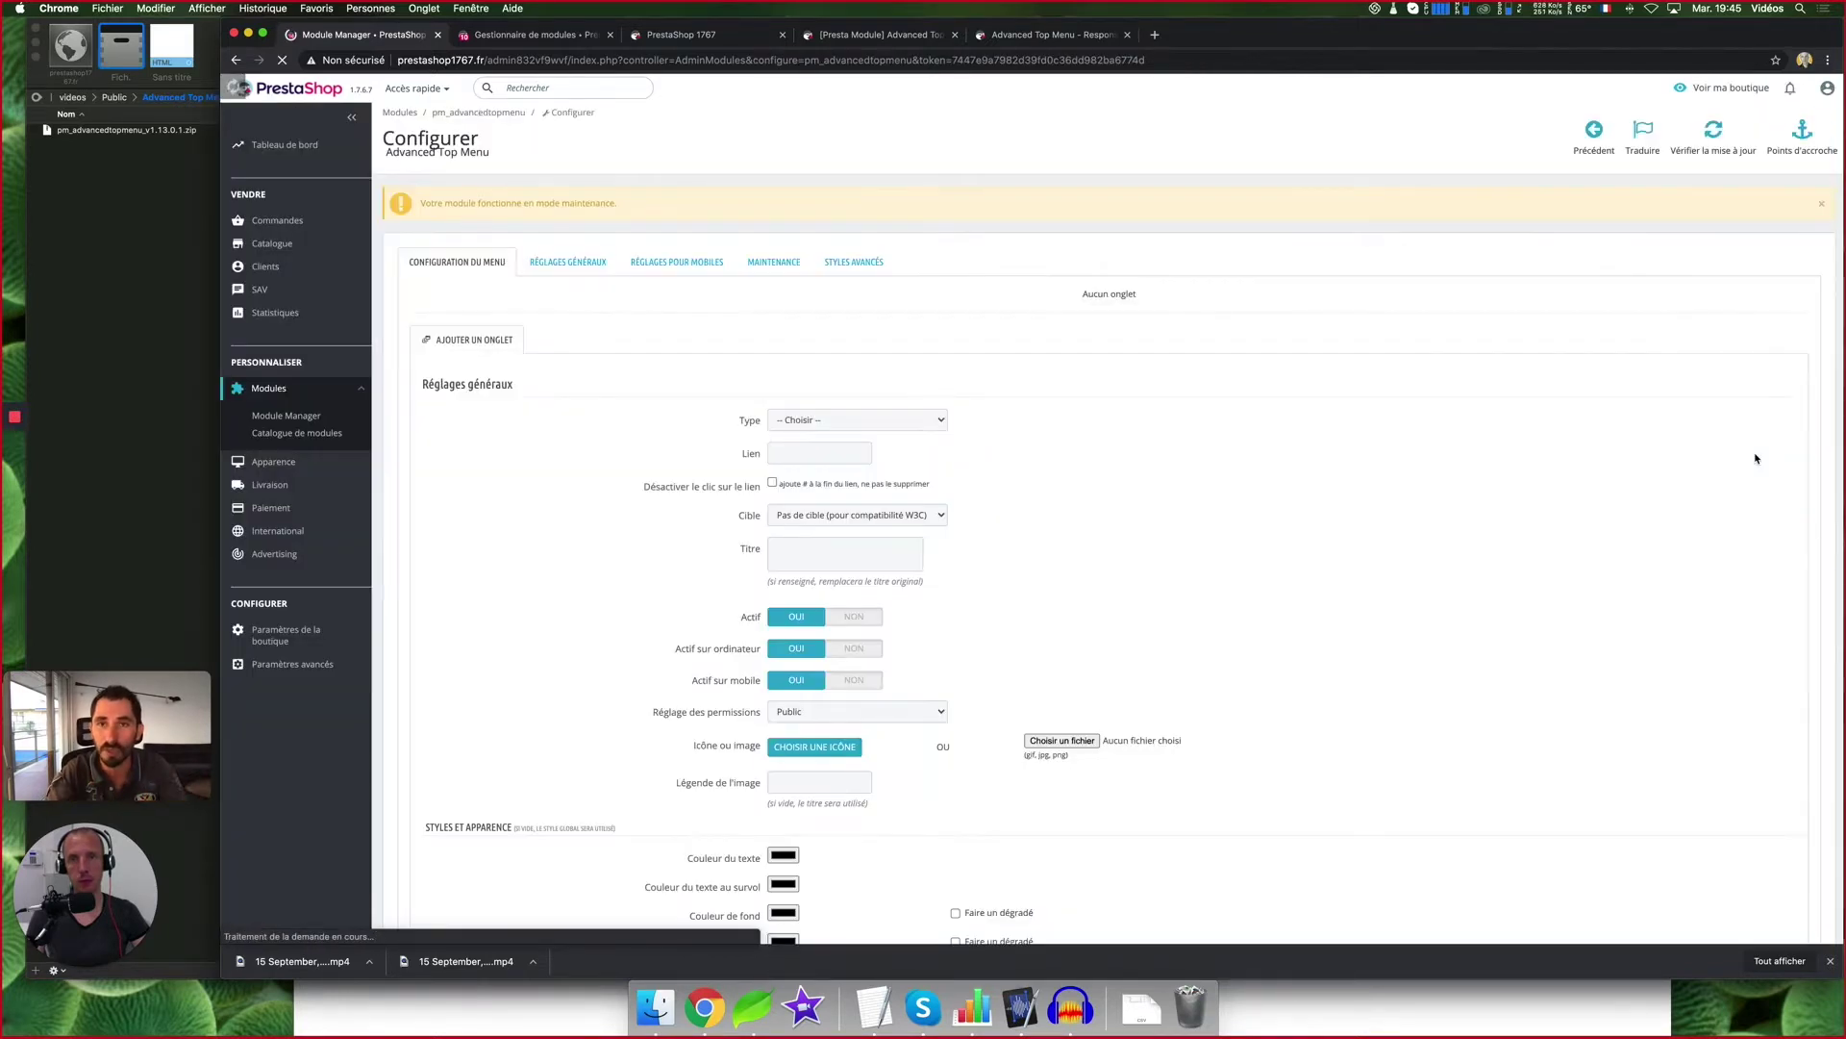
click(789, 263)
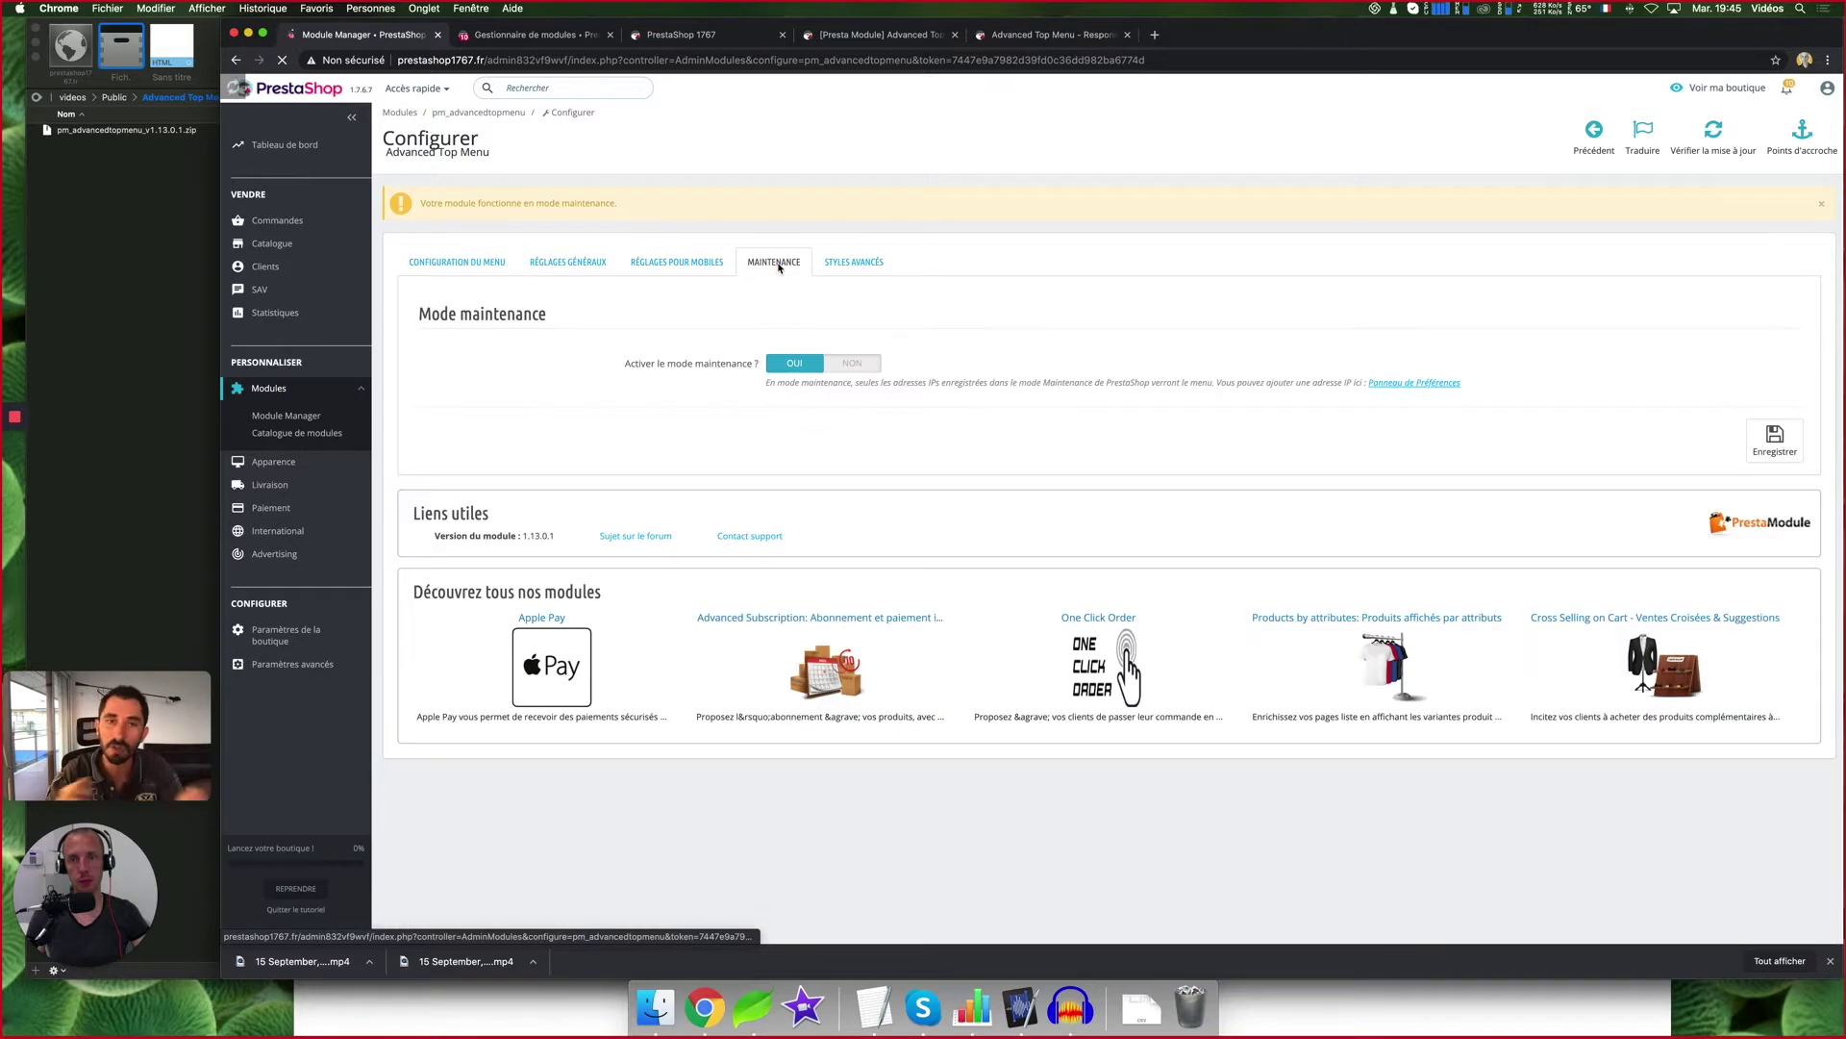
click(477, 261)
Check the storefront's header and open the shop's general settings (Paramètres généraux) in a separate tab
click(698, 39)
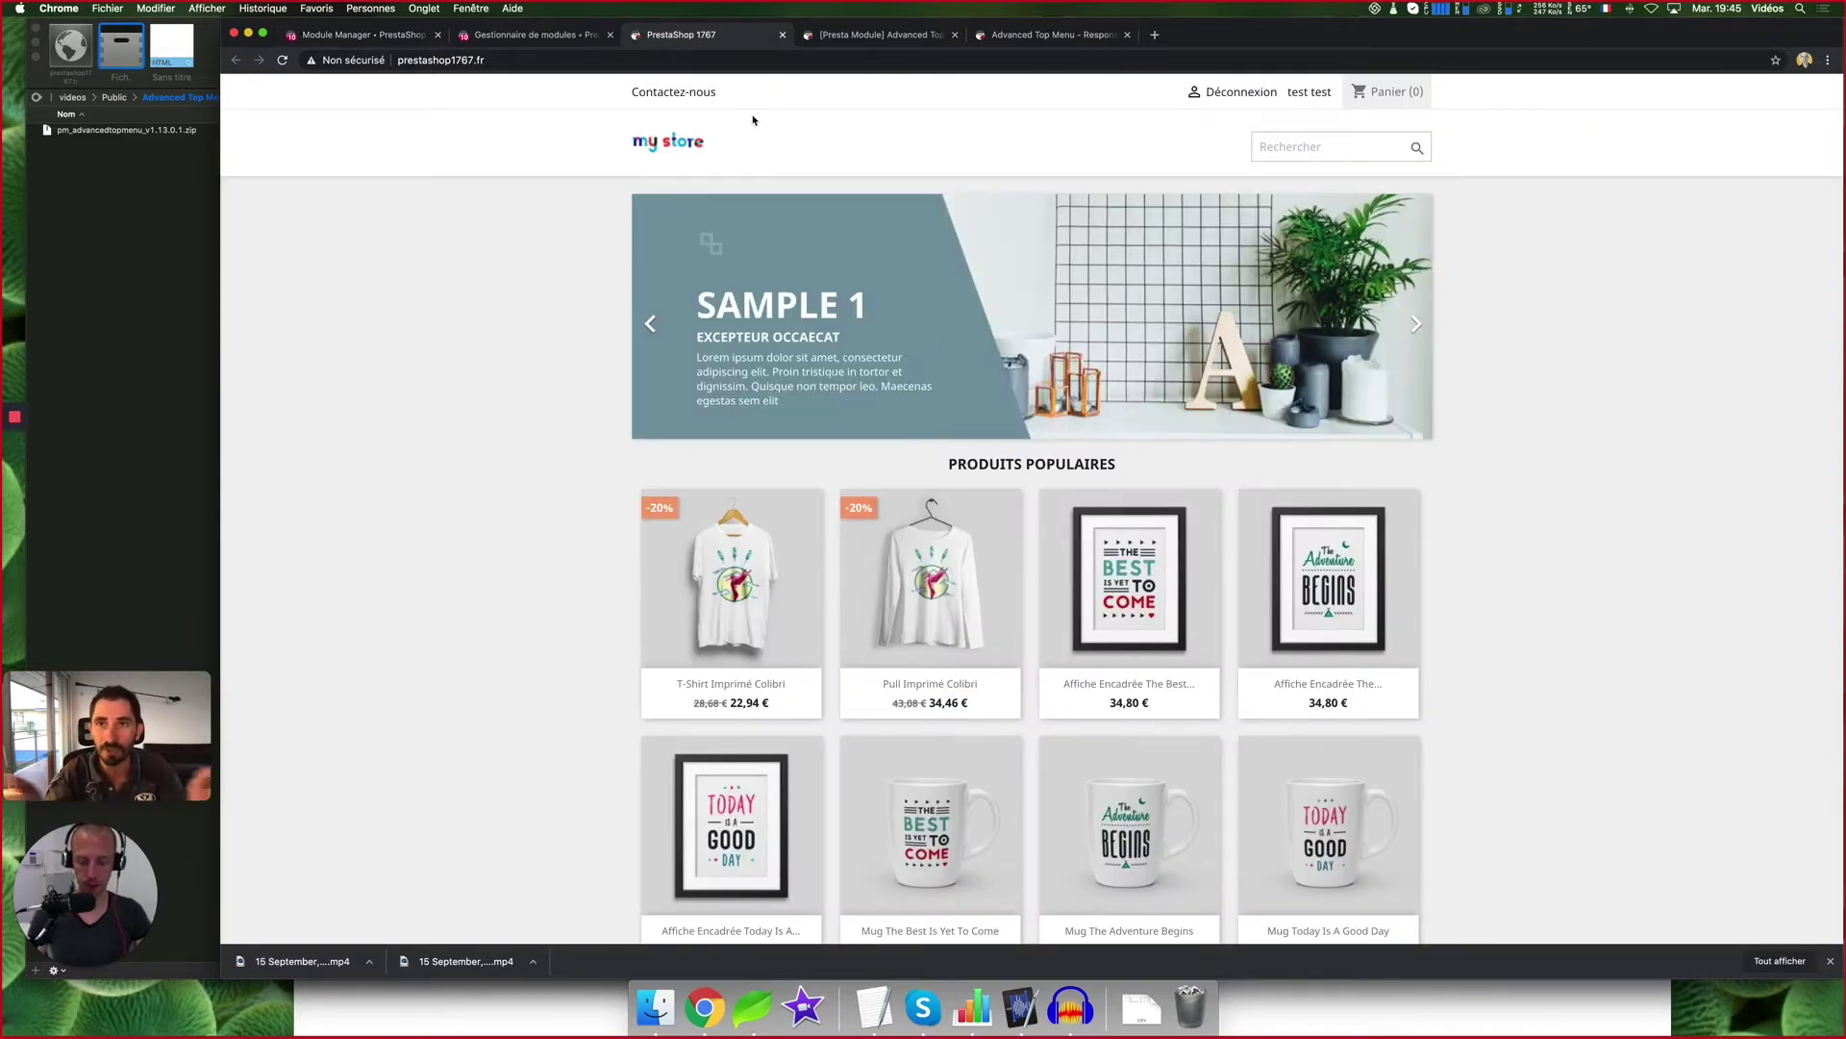
click(339, 36)
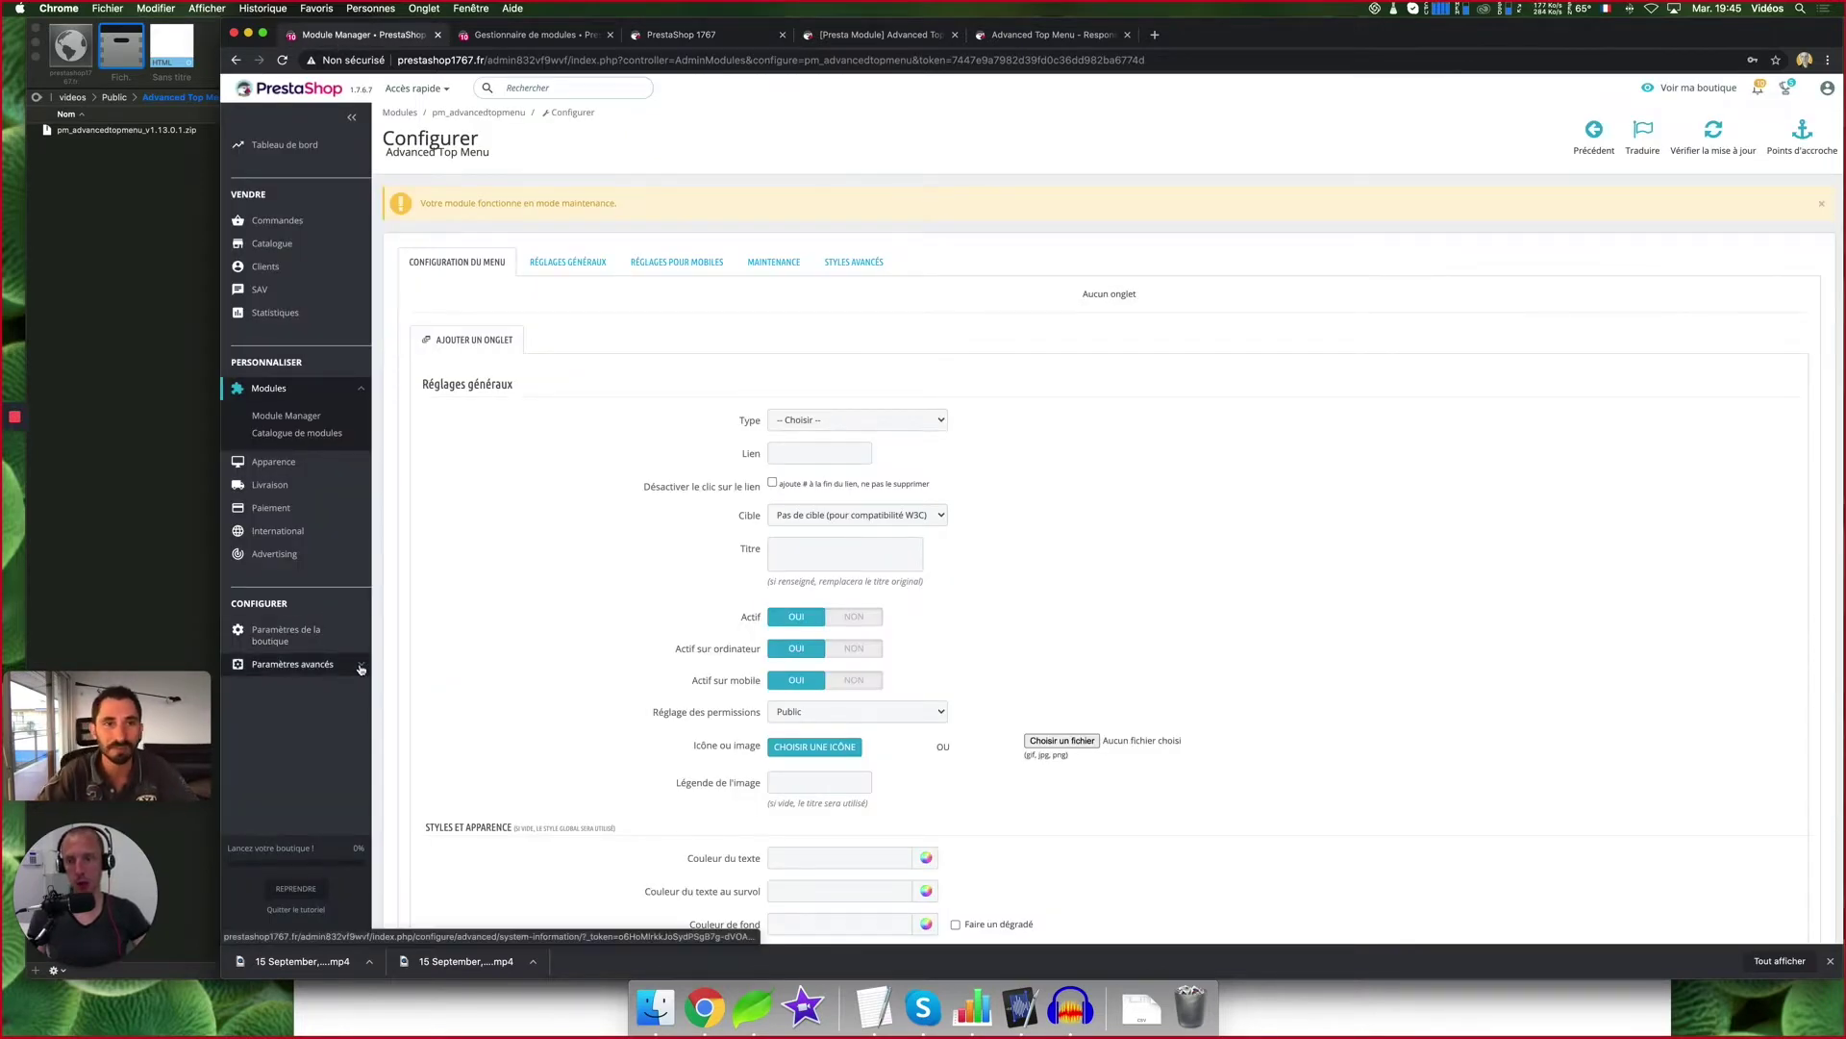
mouse_move(362, 669)
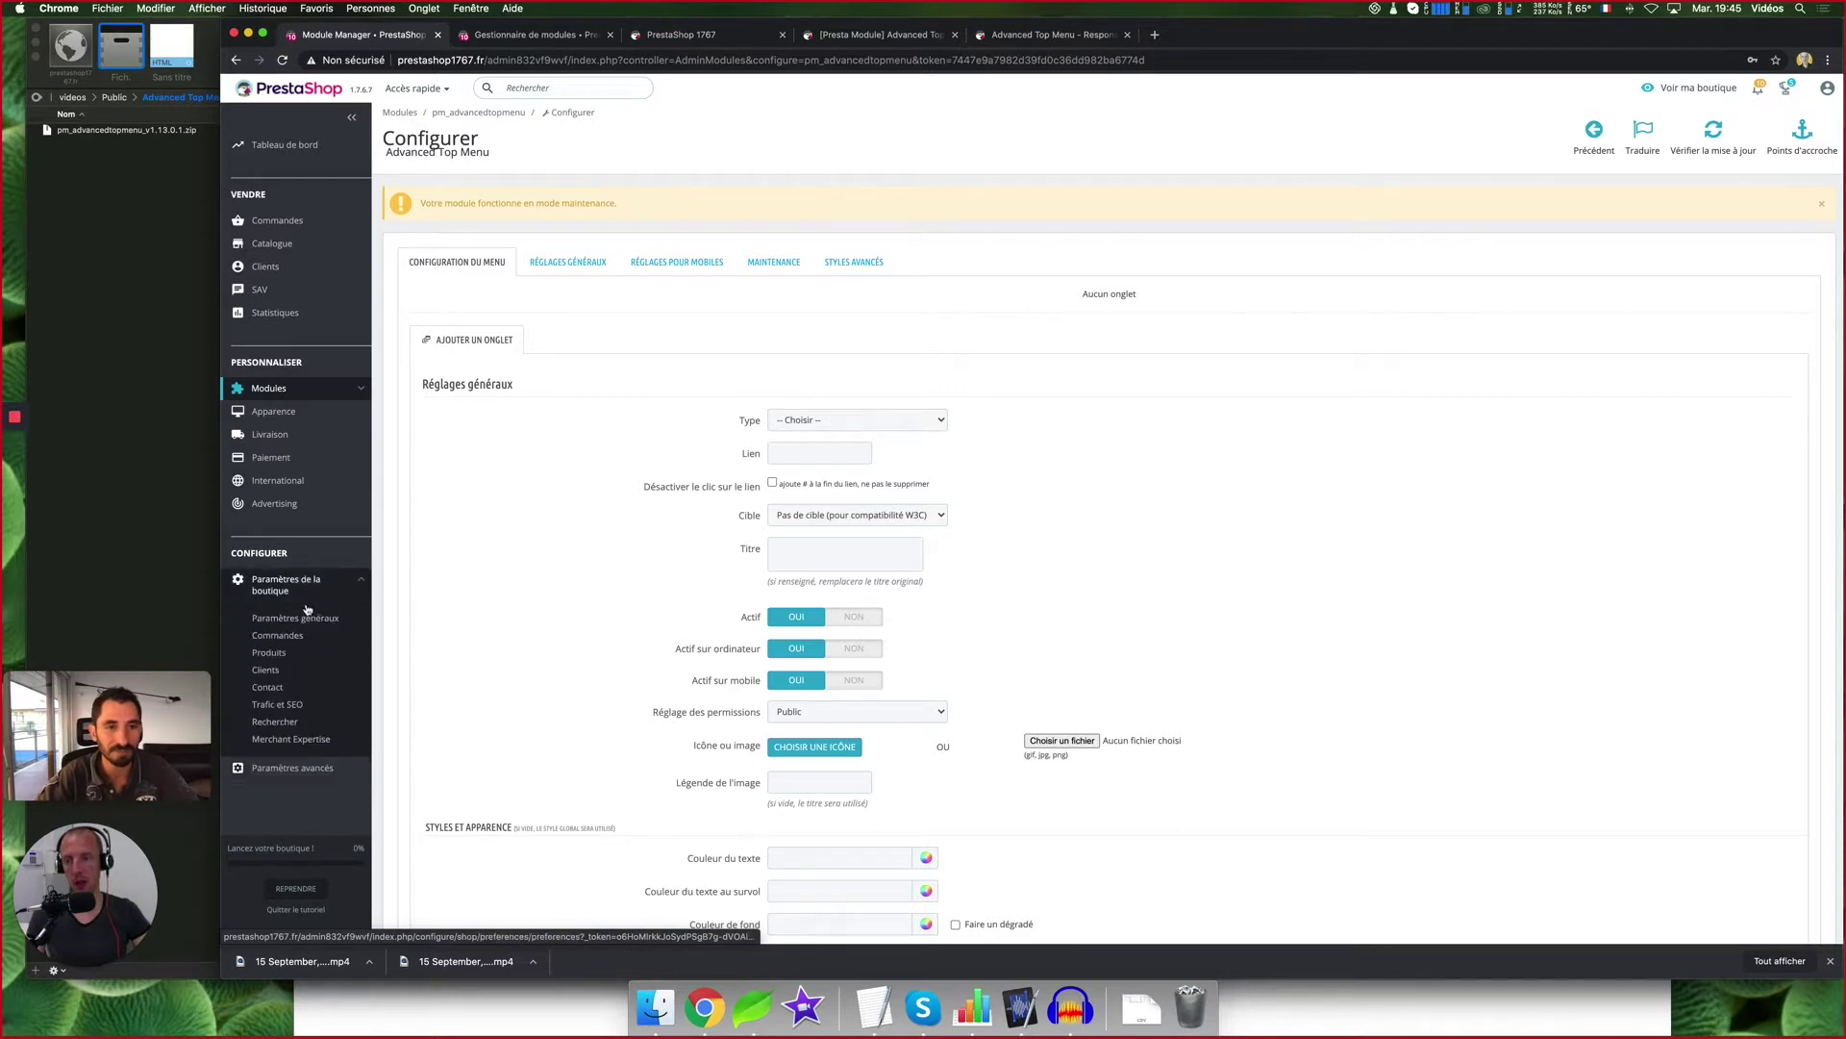
super+click(308, 615)
click(846, 35)
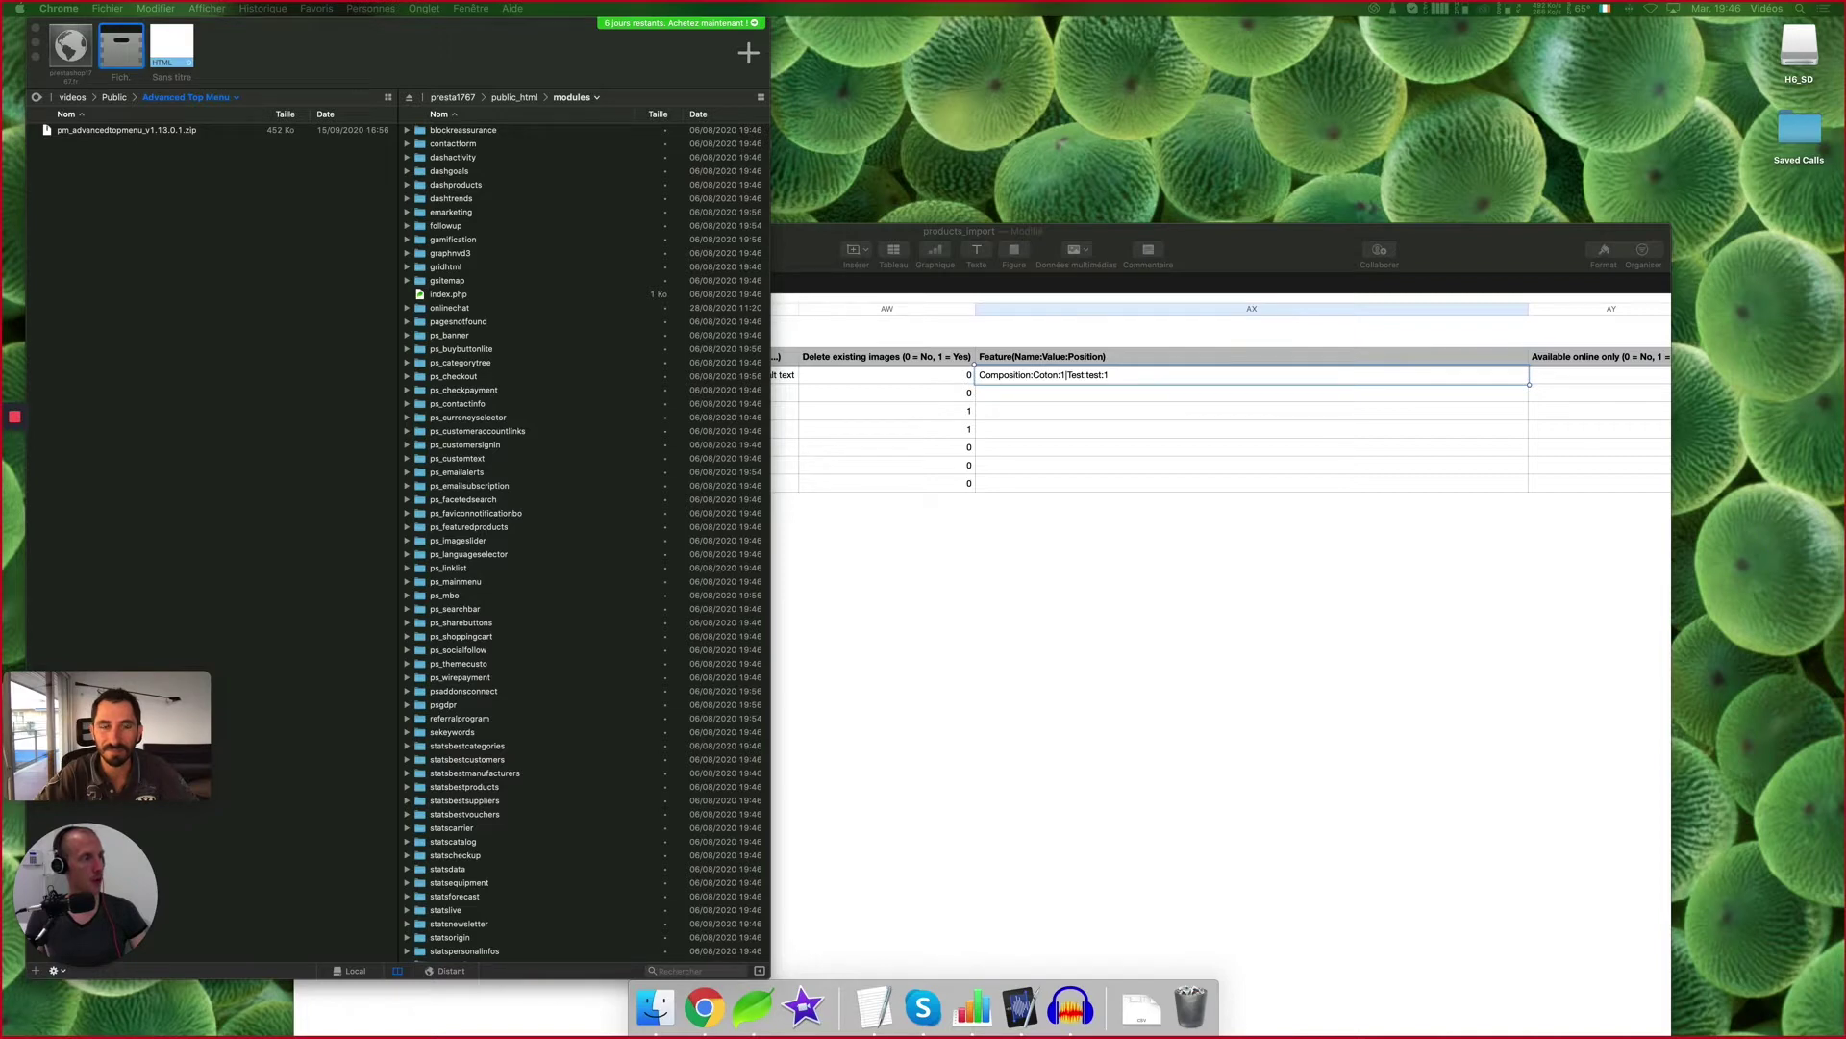
Close the products_import spreadsheet in Numbers and bring the Chrome window with the storefront back to the front
key(super+Tab)
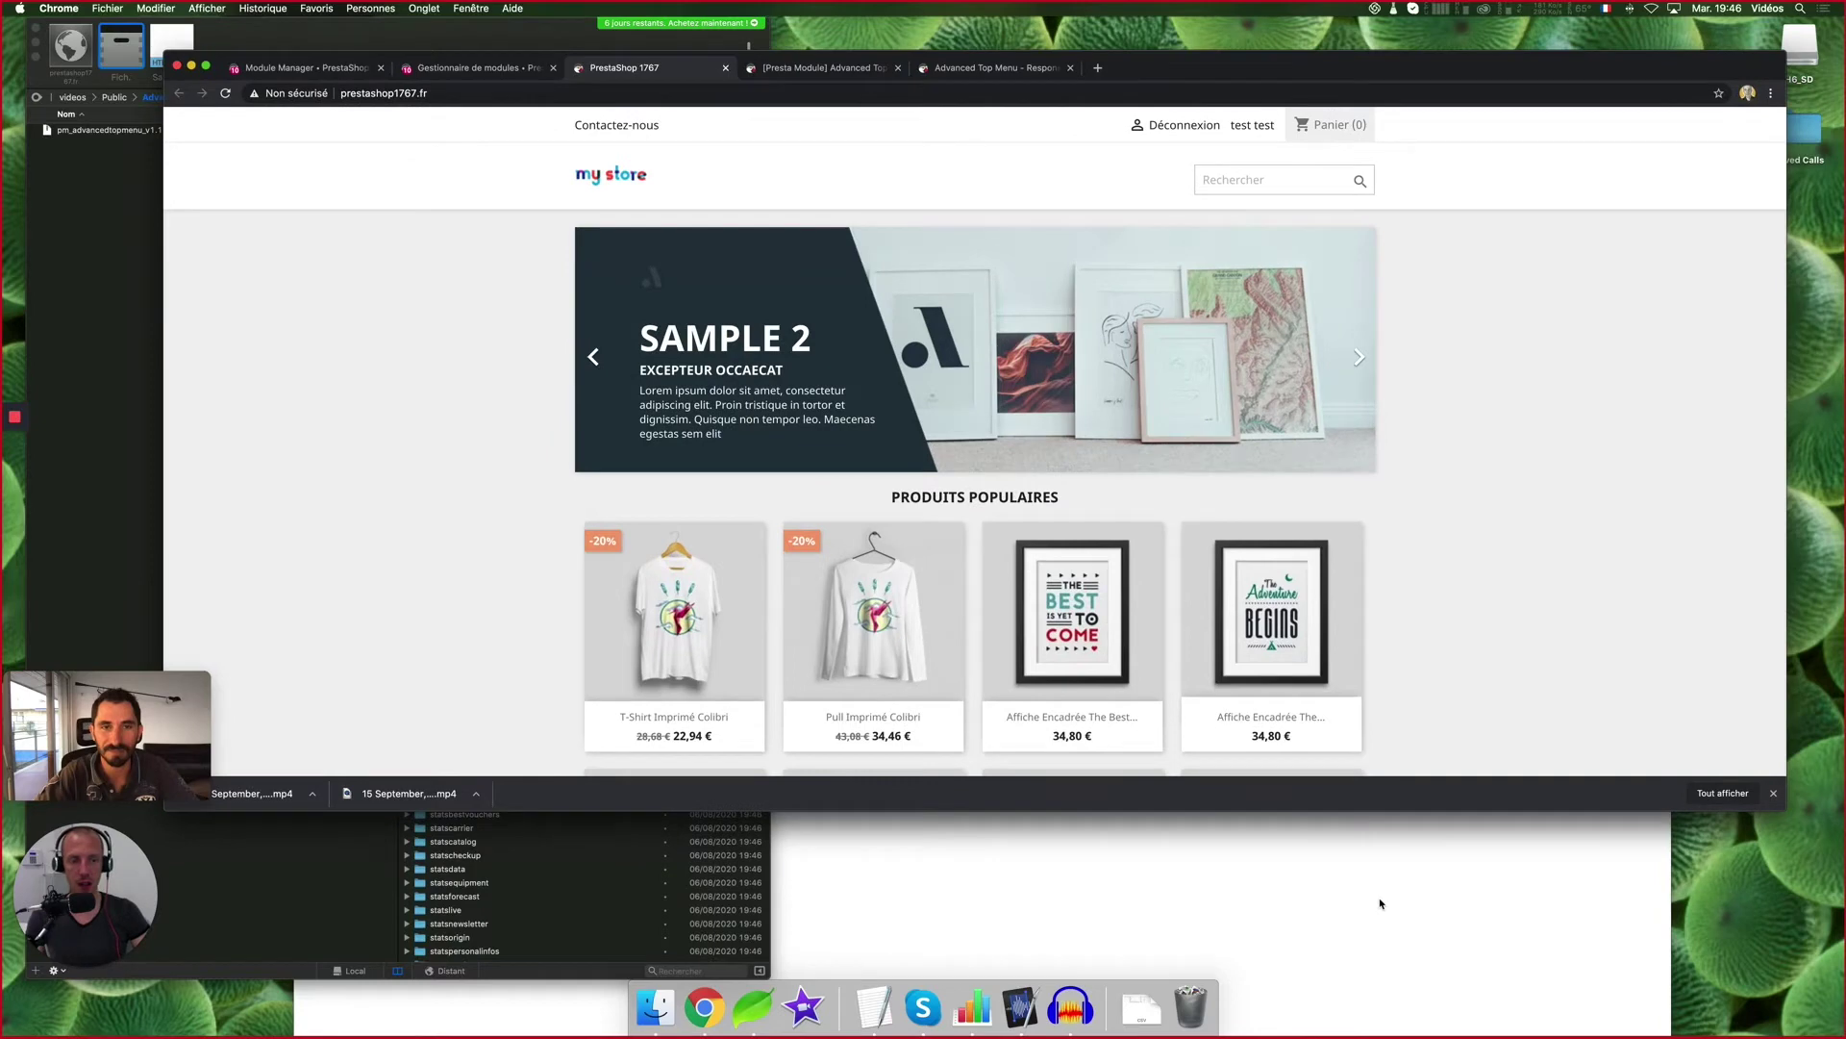
click(1381, 898)
click(304, 232)
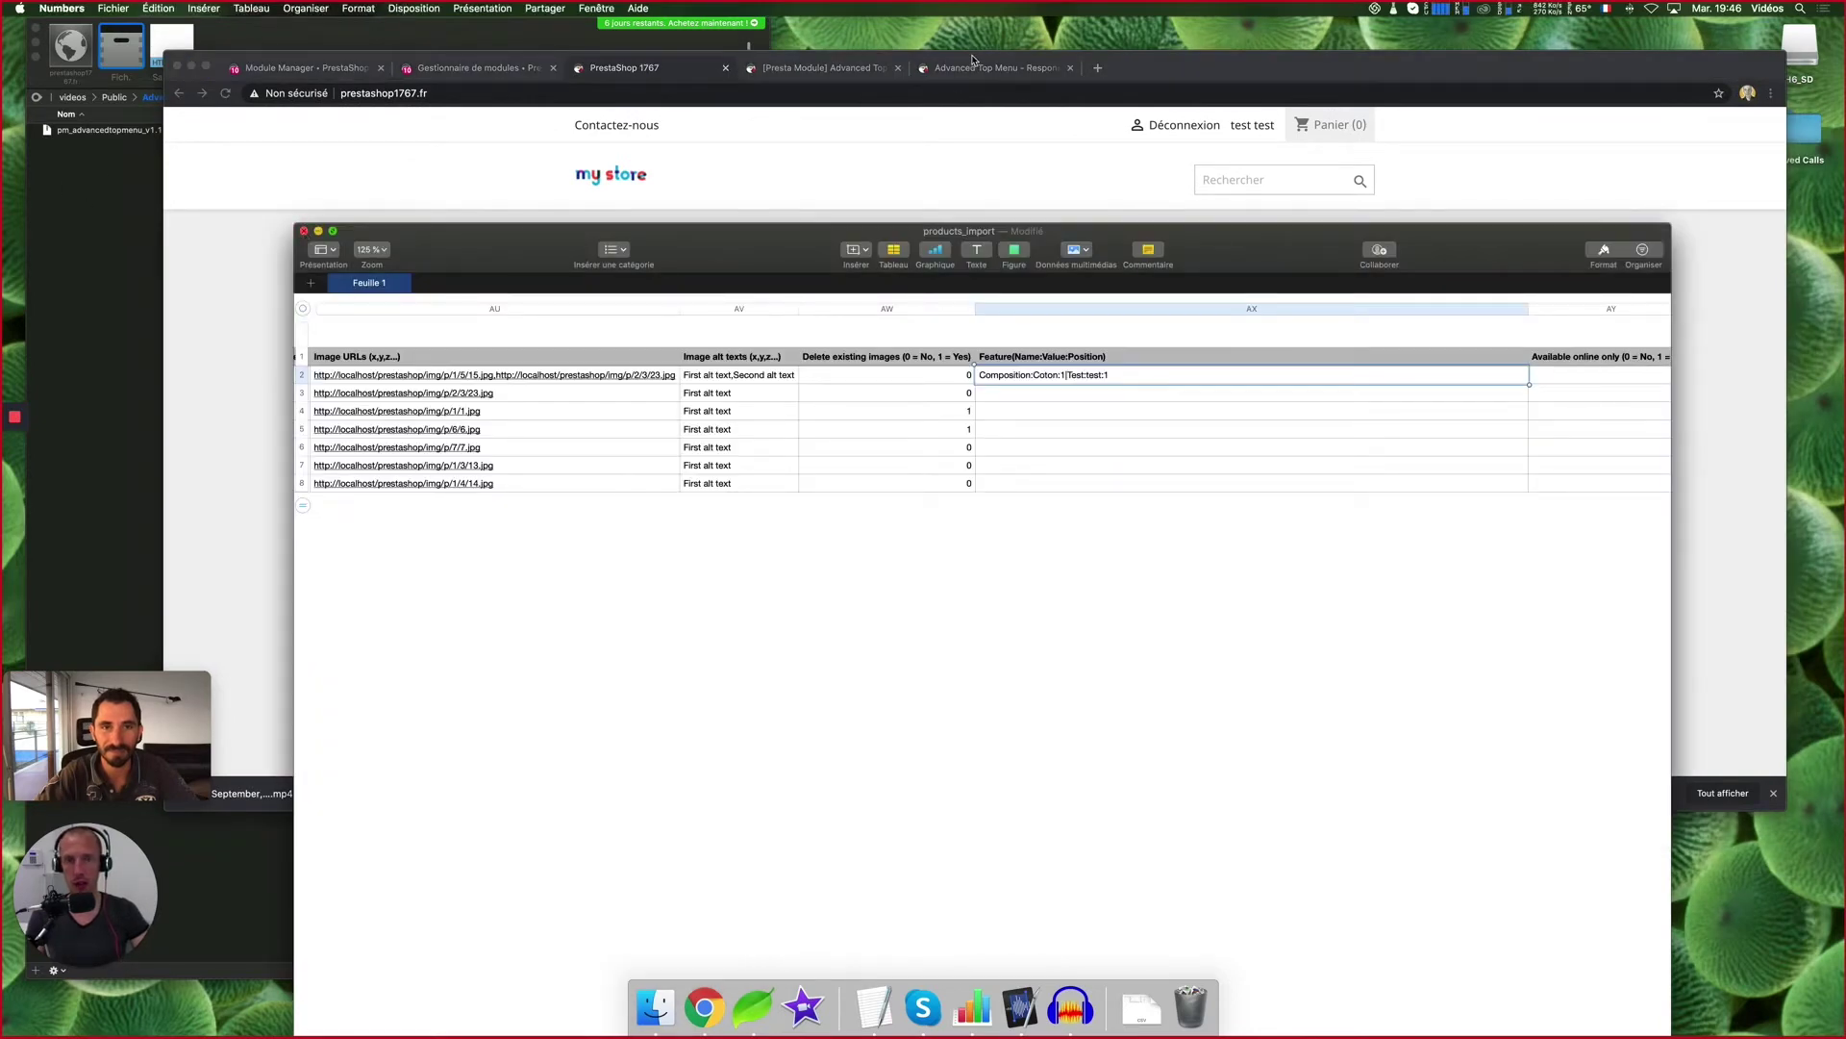
click(886, 449)
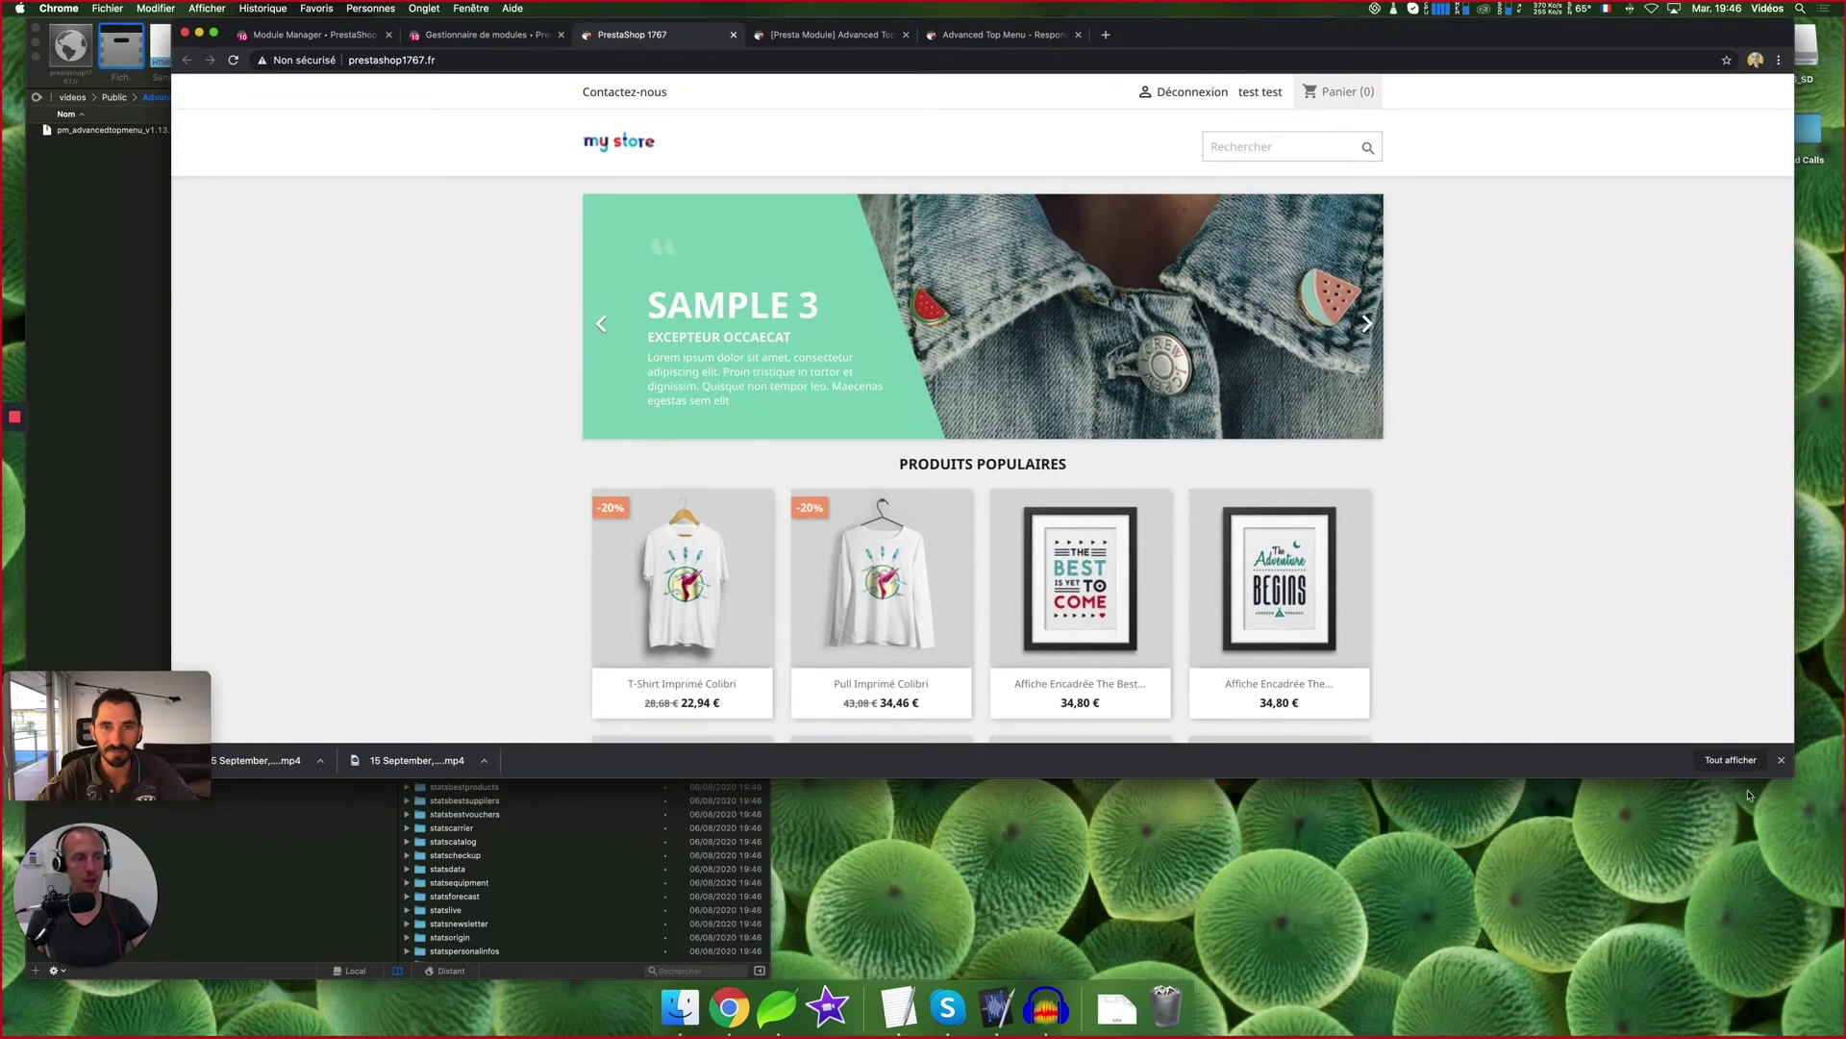
Hide the browser's downloads bar, enlarge and reposition the window, and reload the storefront
click(1781, 760)
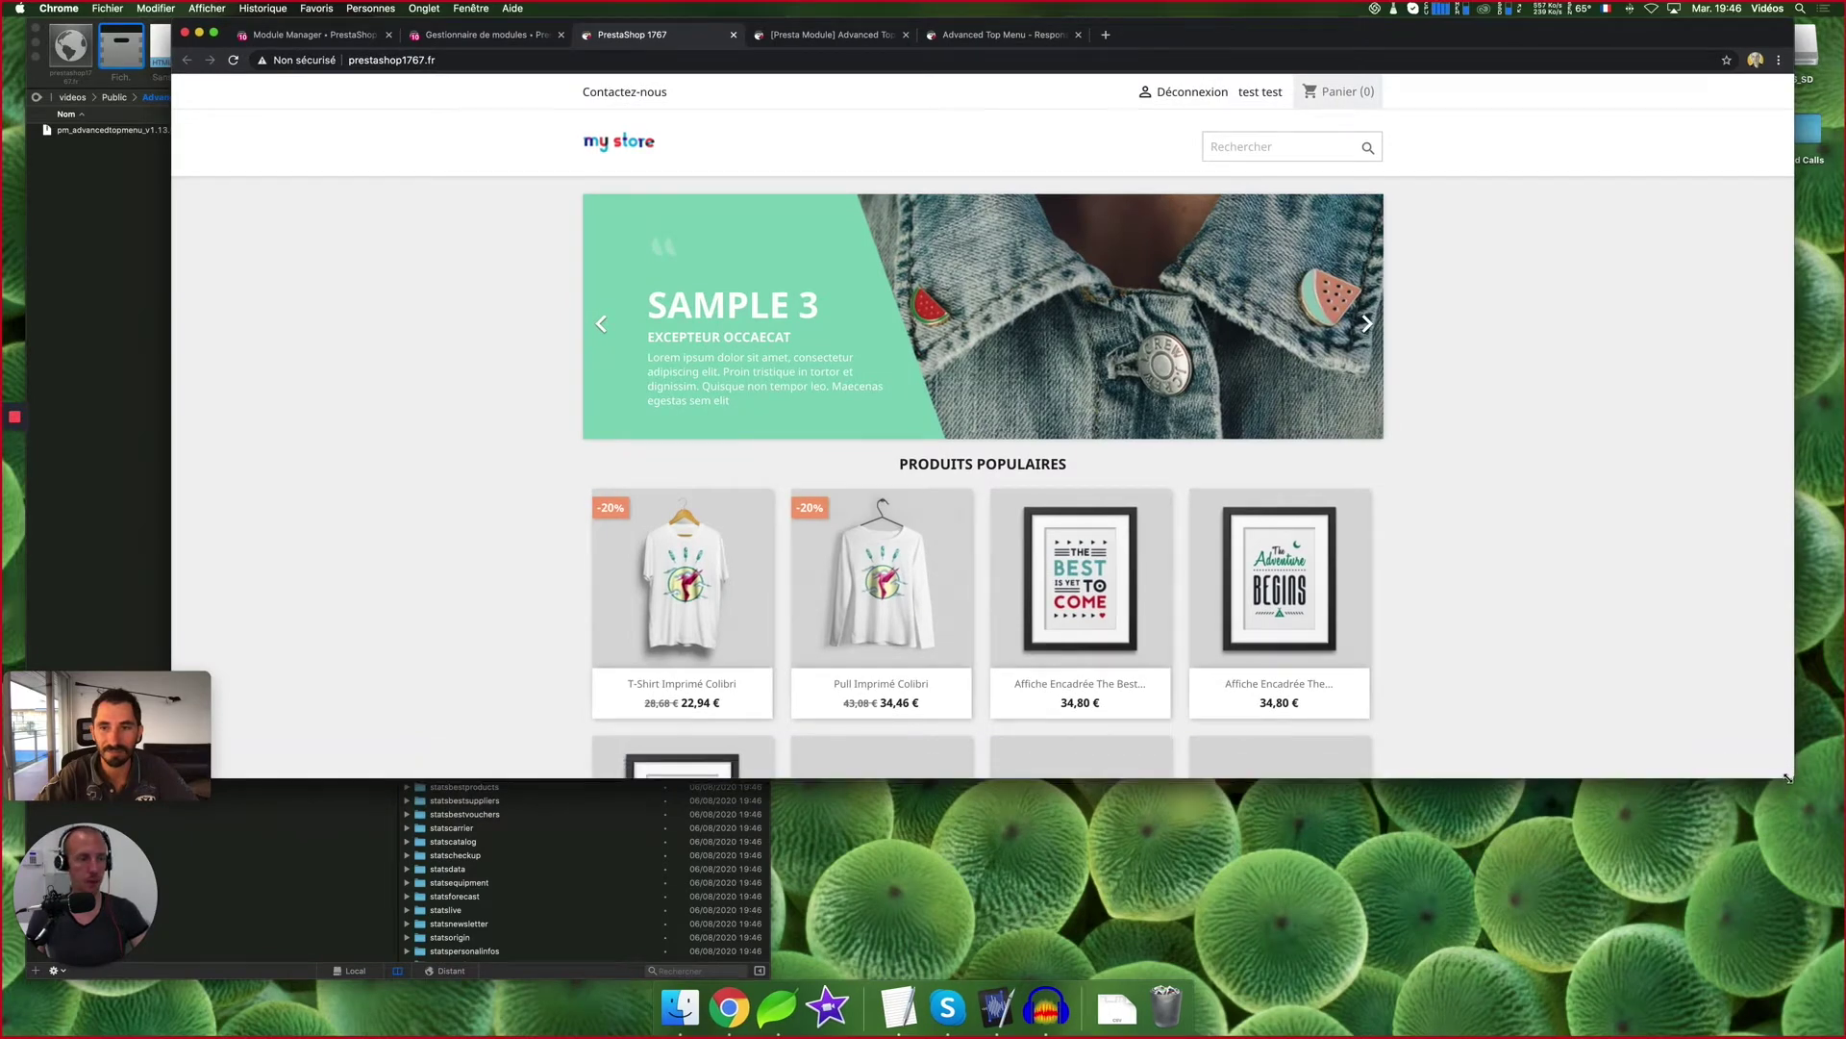
drag(1517, 777, 1516, 991)
drag(1347, 39, 1381, 39)
key(super+r)
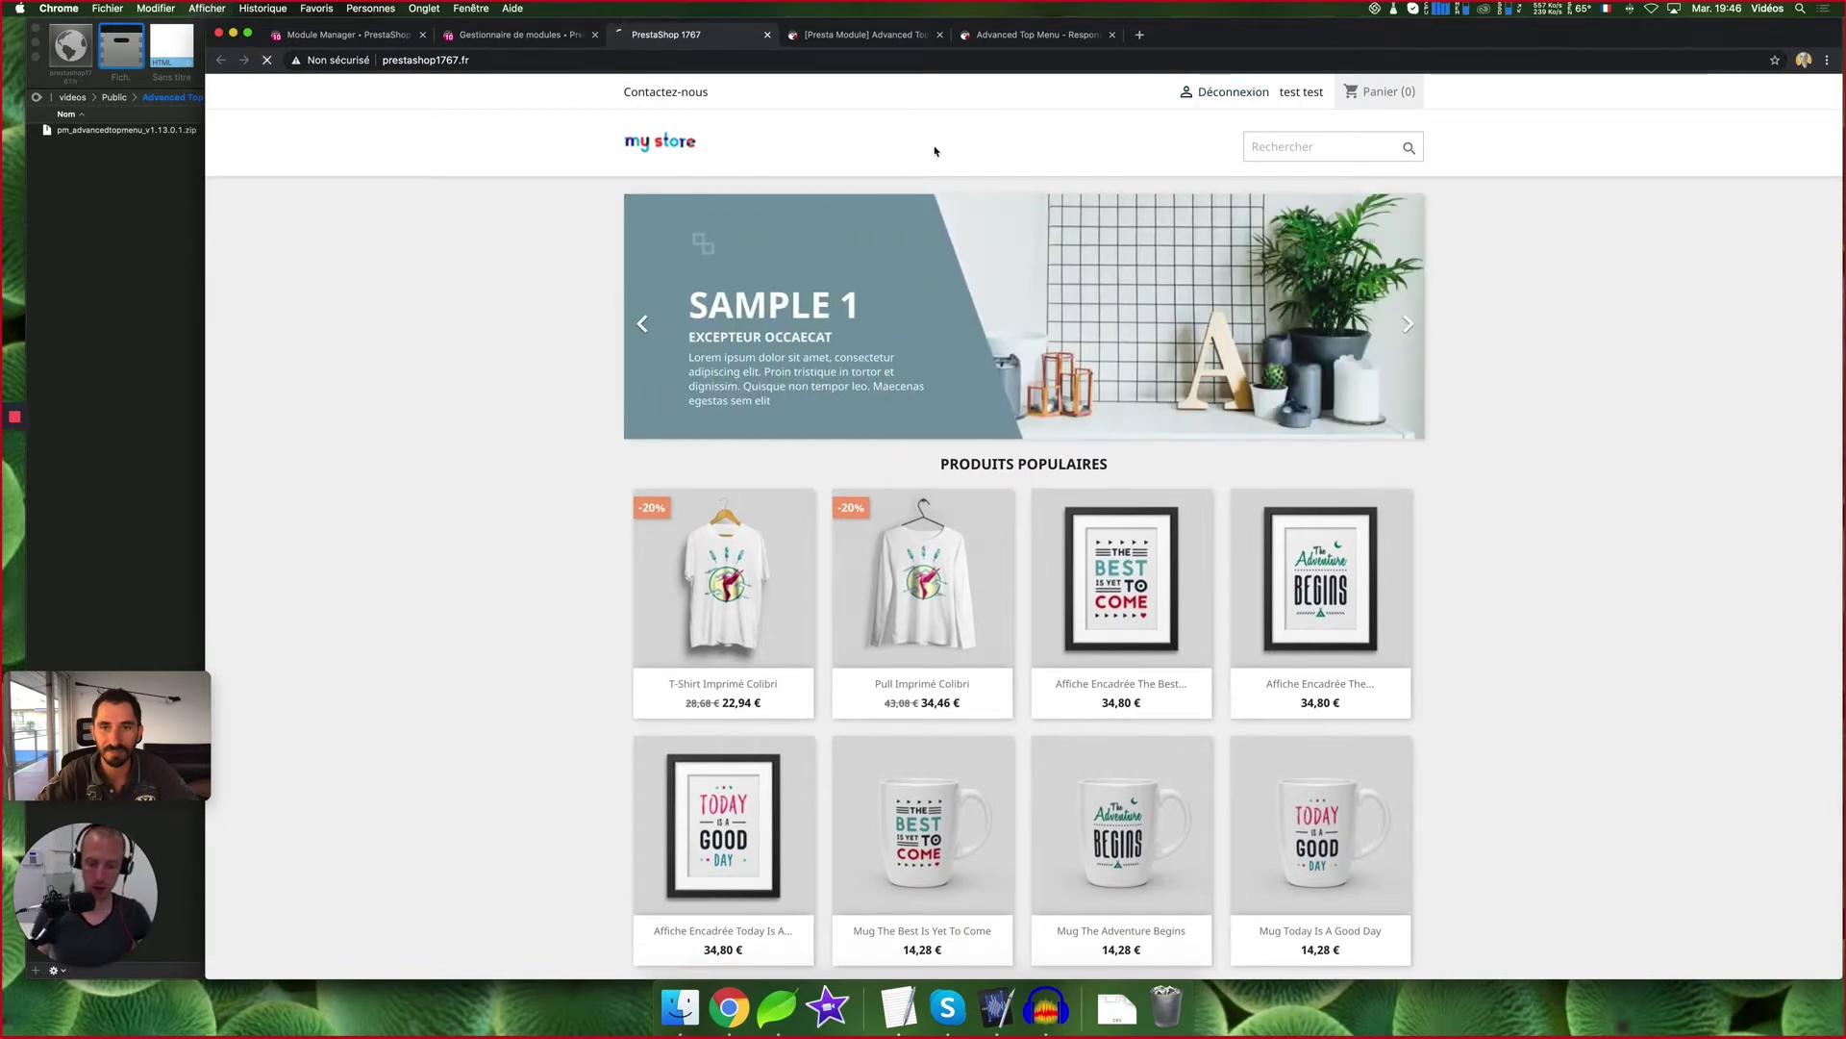
Close the browser tab holding the Gestionnaire de modules page and go back to the Advanced Top Menu configuration
click(491, 38)
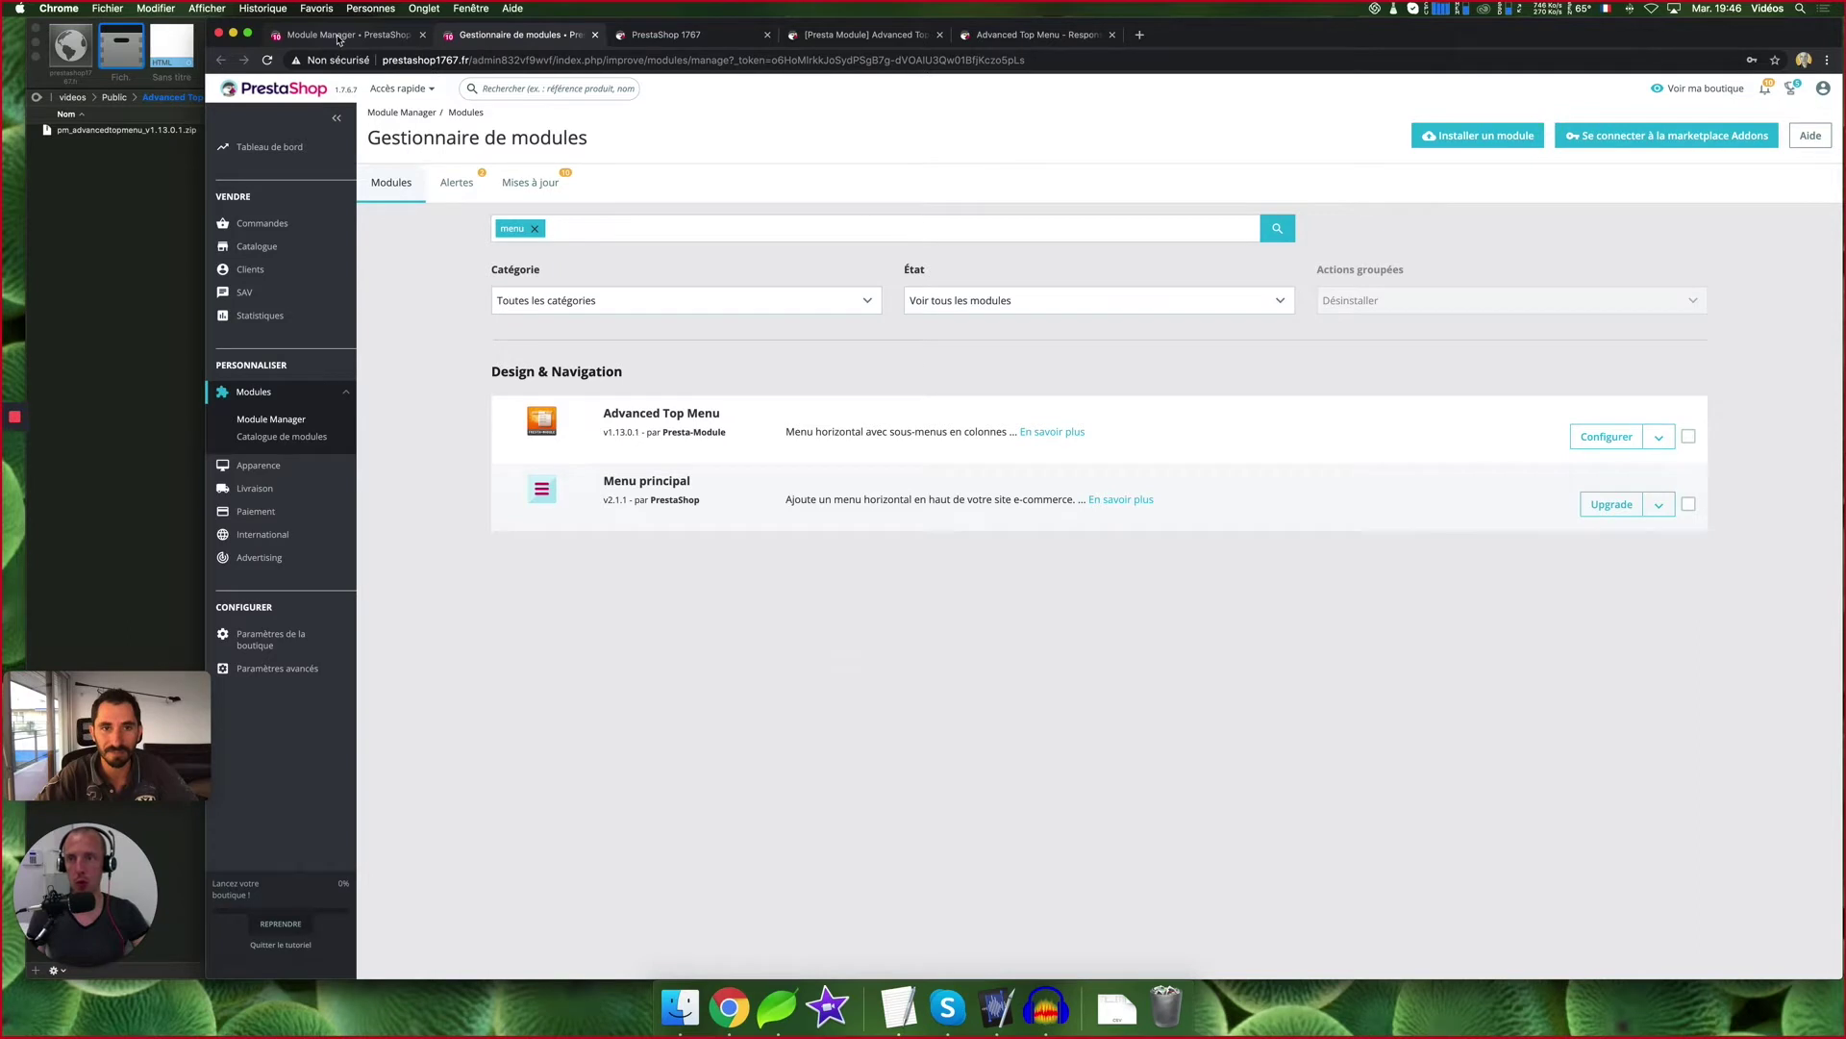
click(339, 38)
click(594, 35)
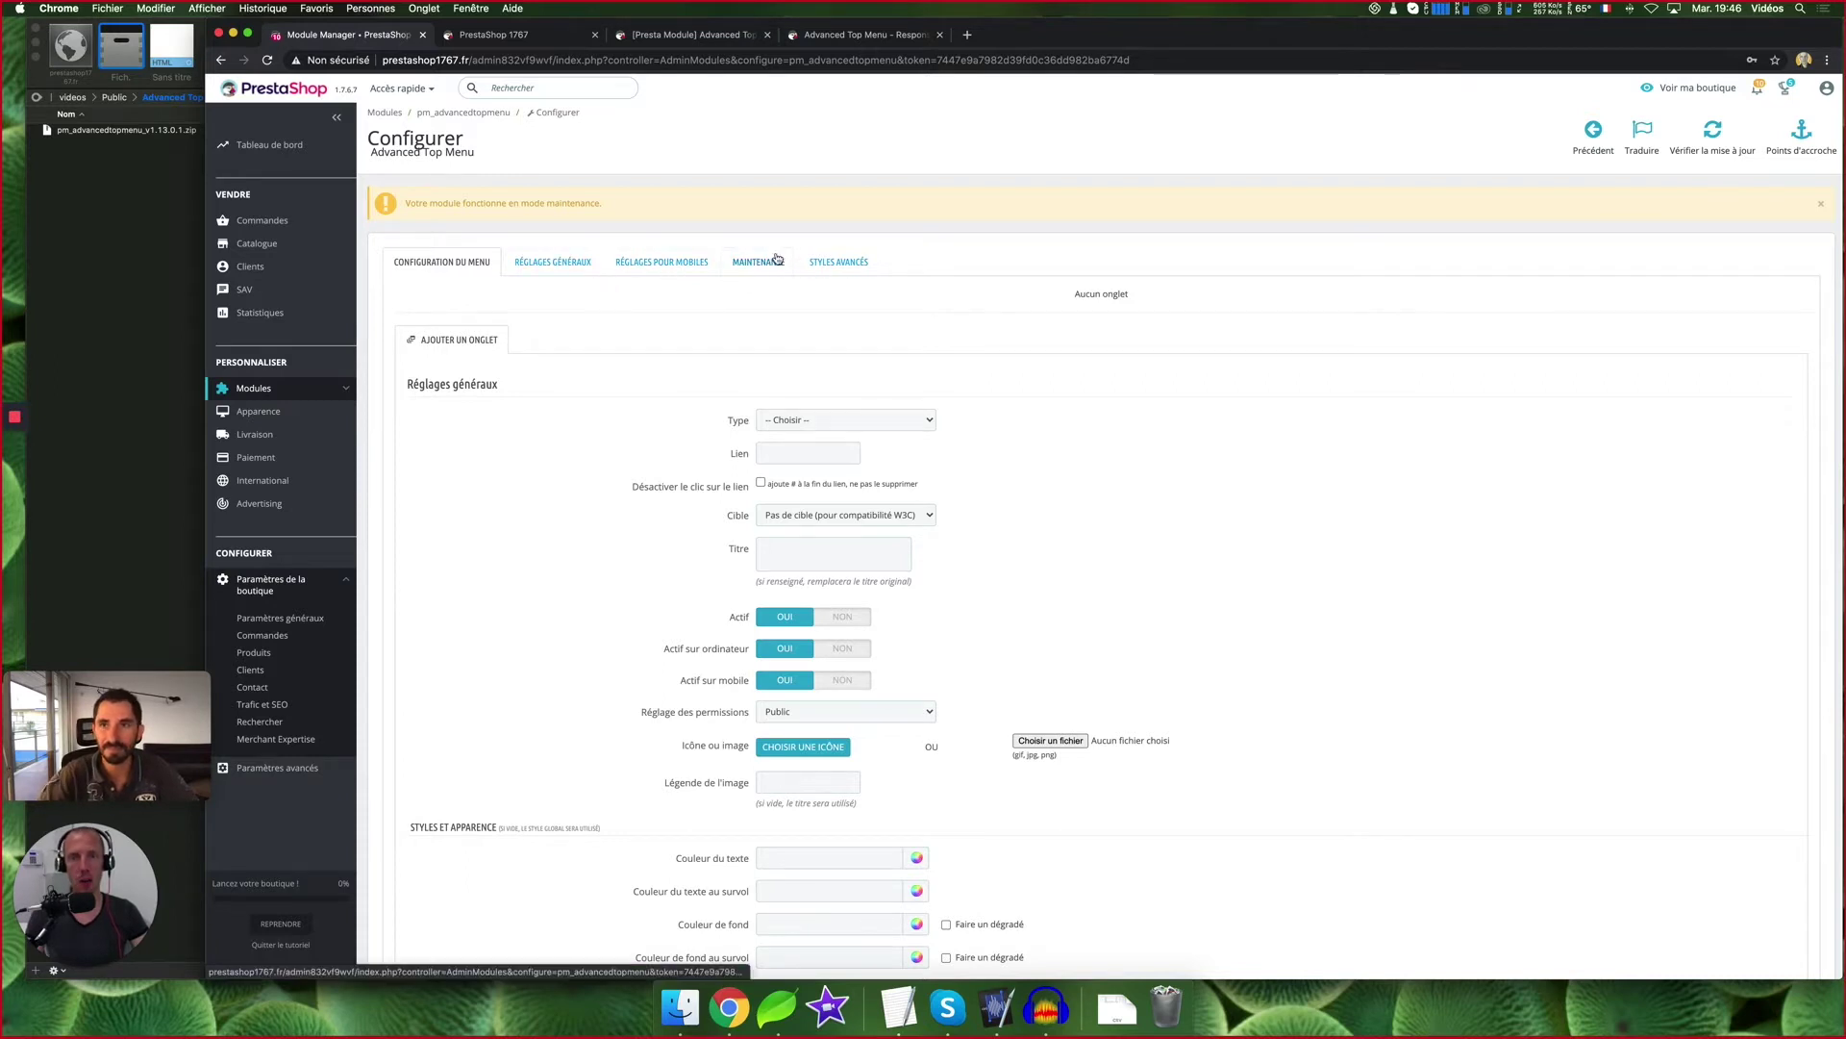
Look through the settings offered for adding a menu tab and check the storefront's header
scroll(846, 411, down, 5)
scroll(853, 410, down, 1)
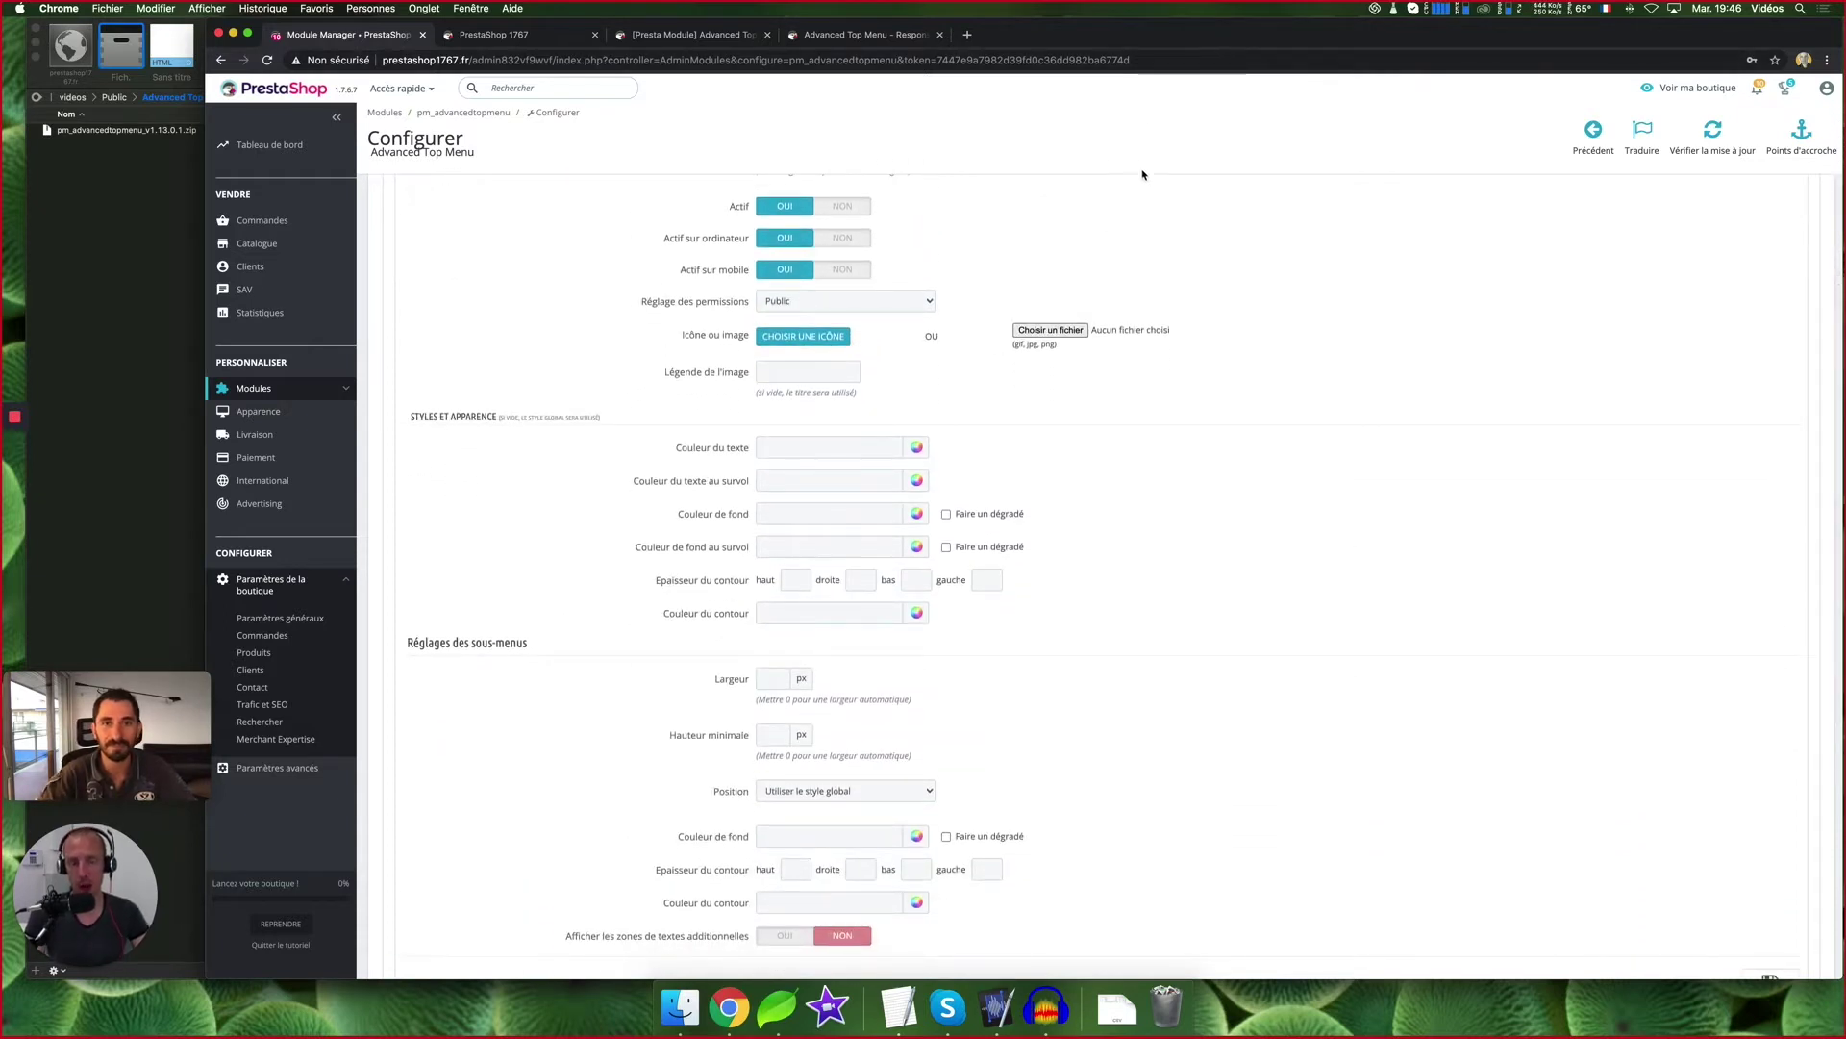
scroll(1132, 212, up, 4)
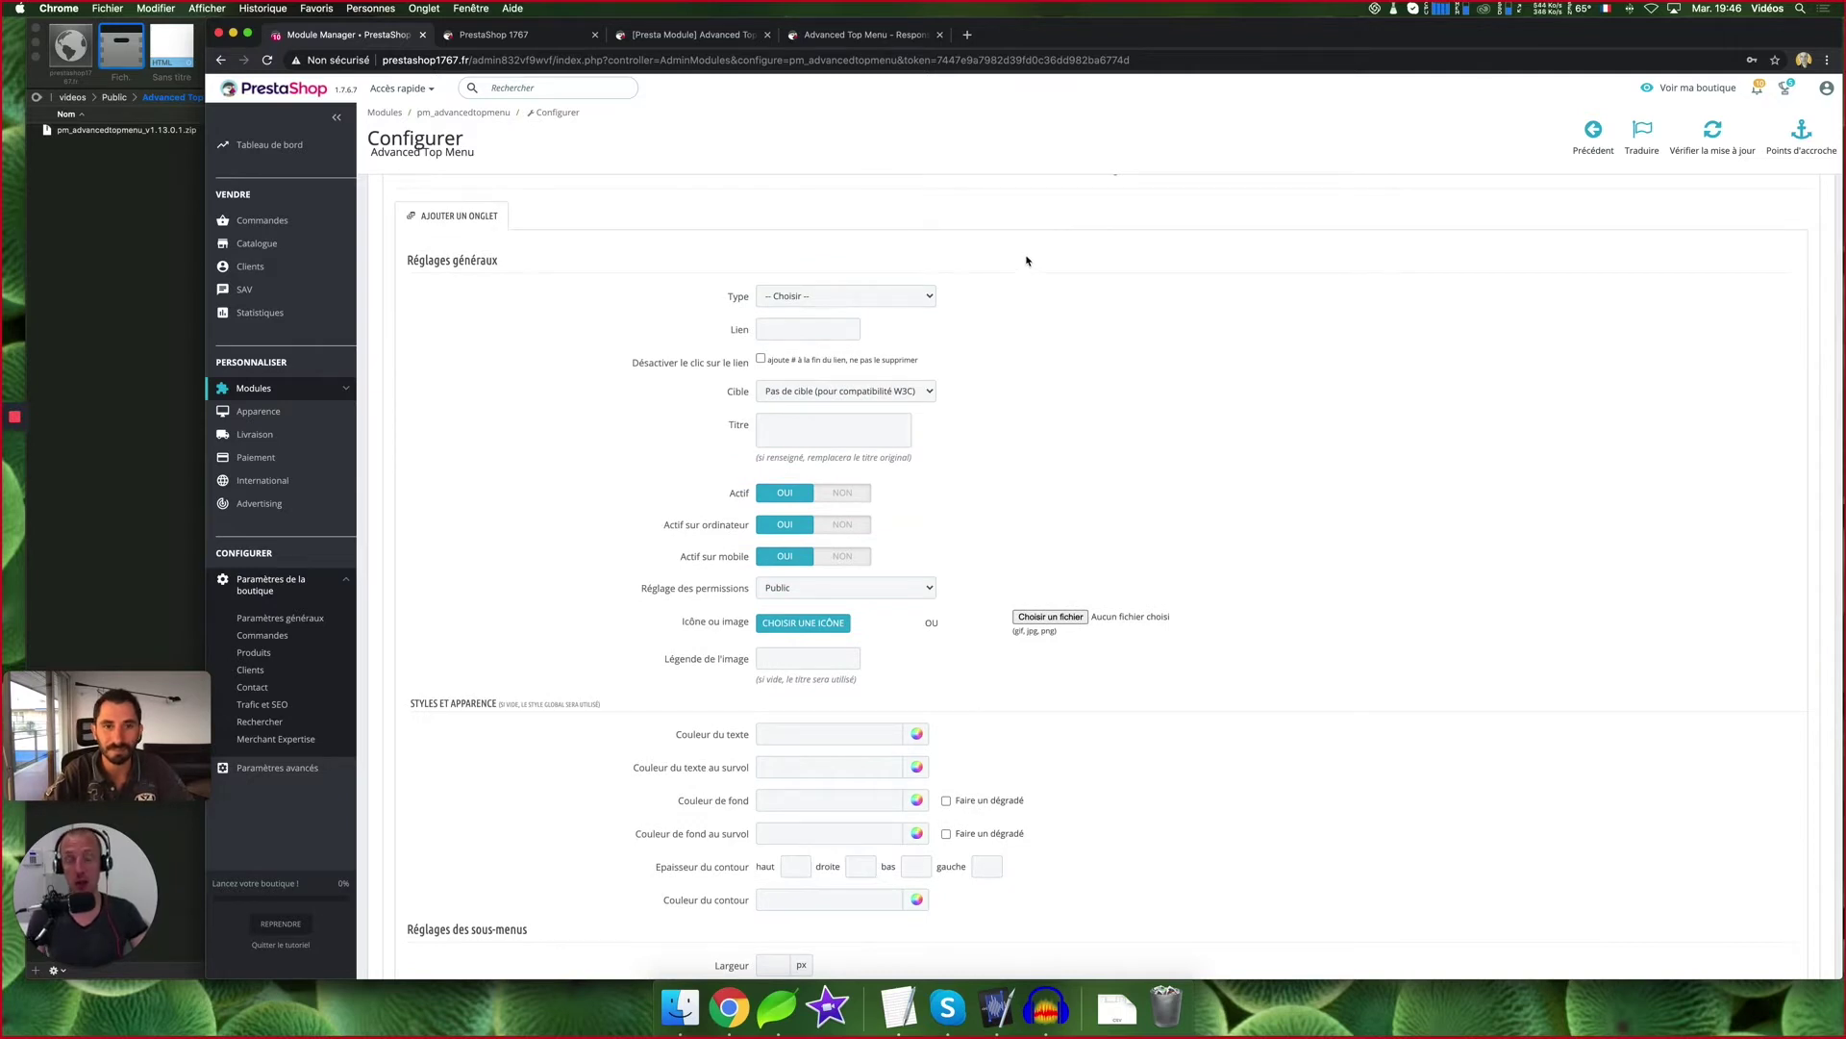
scroll(1025, 260, down, 3)
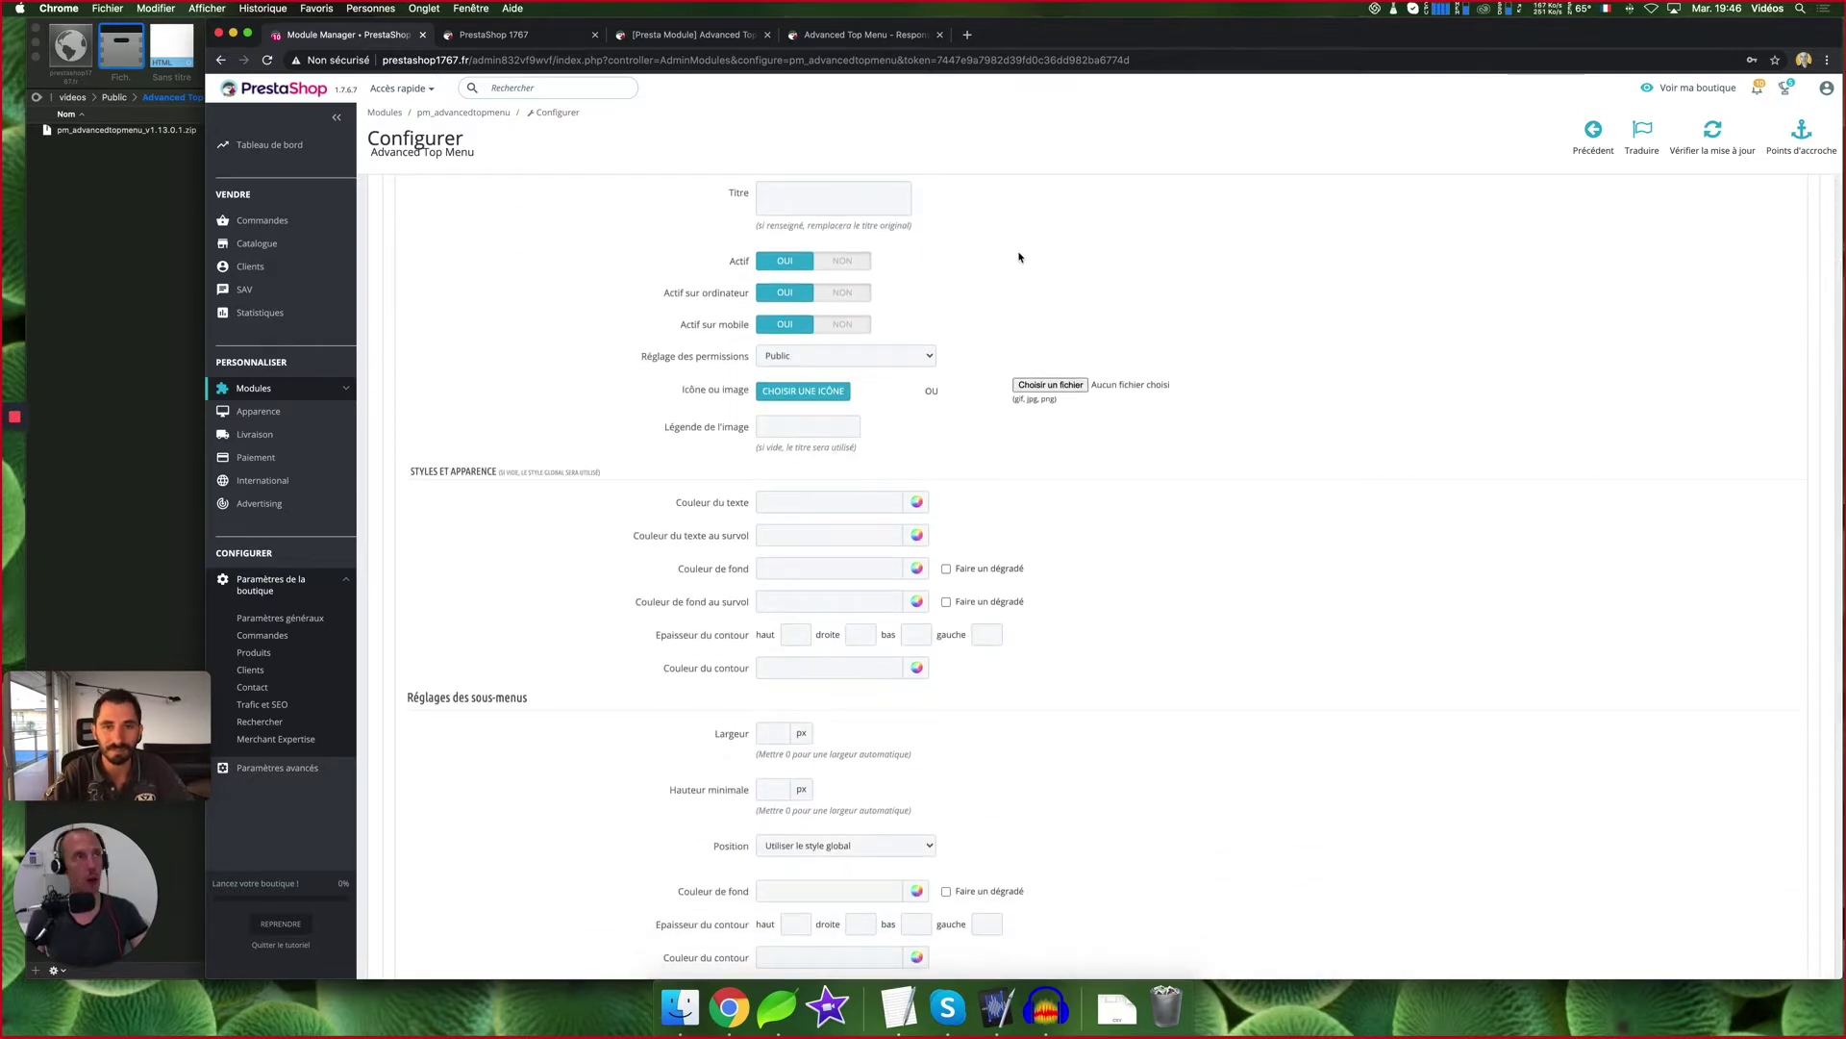
scroll(1019, 257, up, 5)
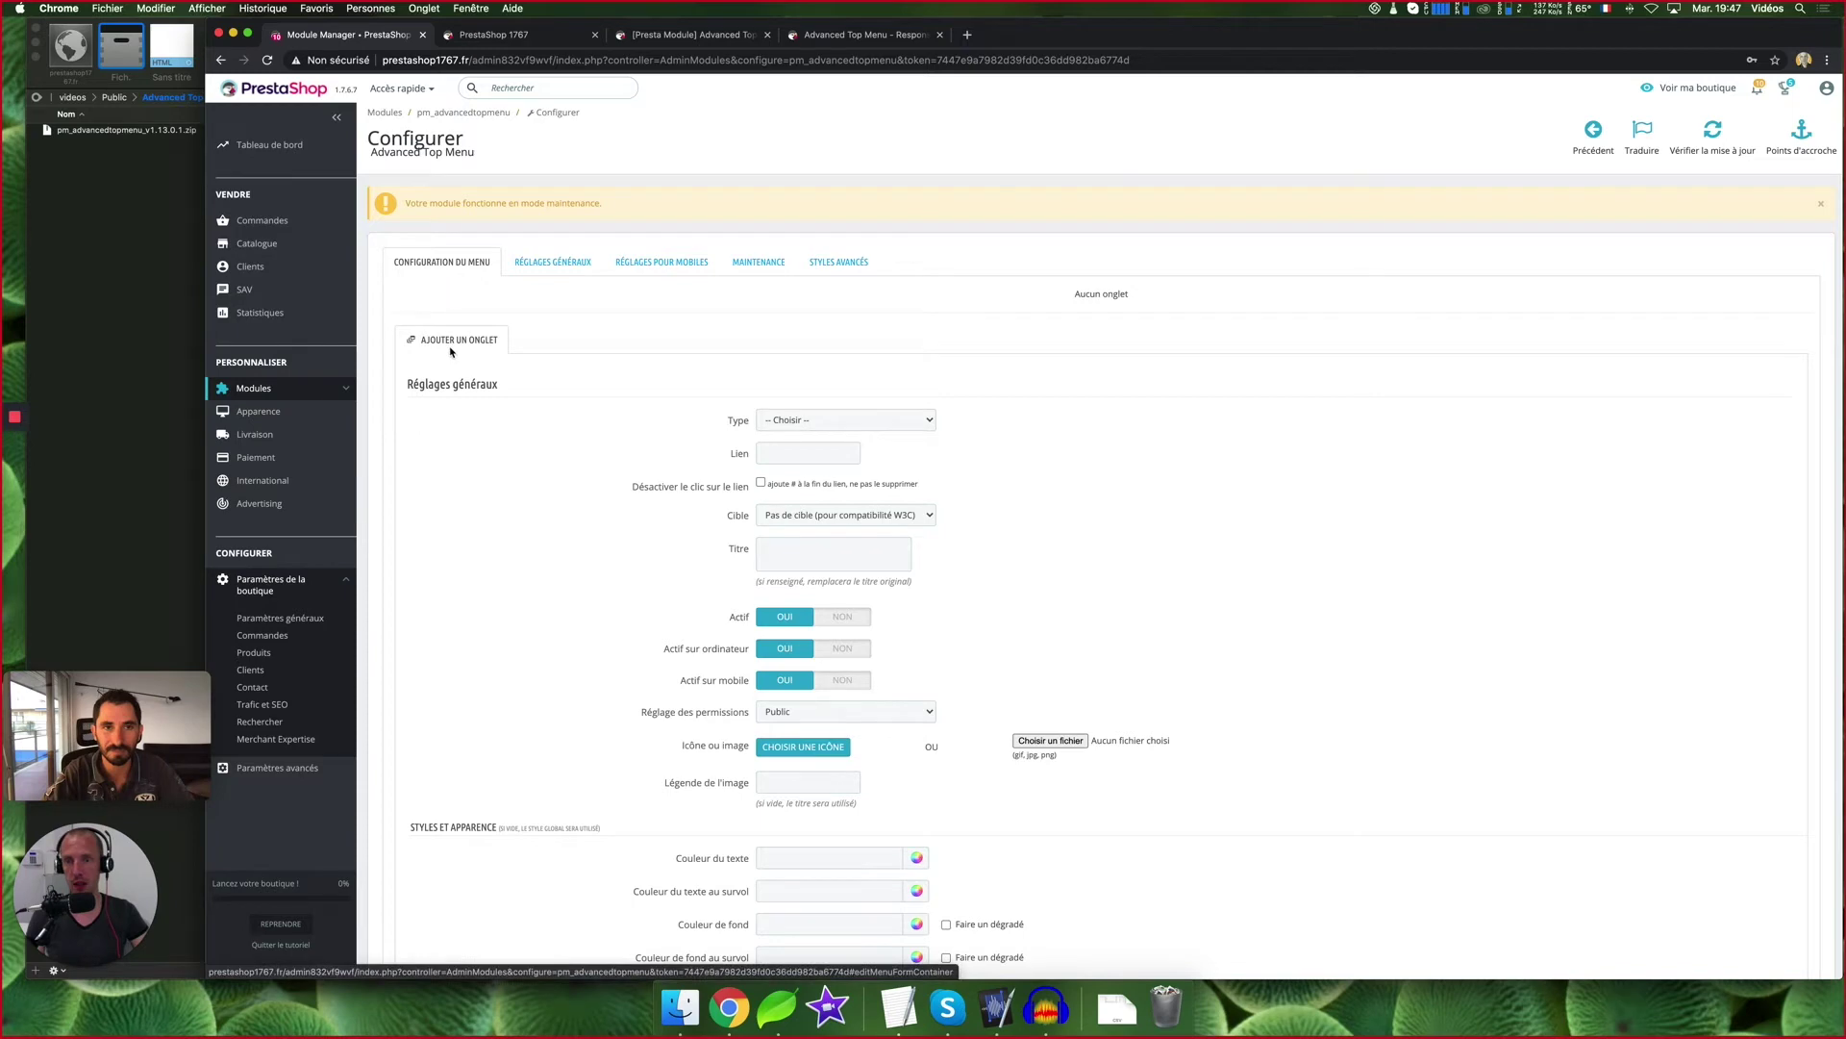
click(540, 39)
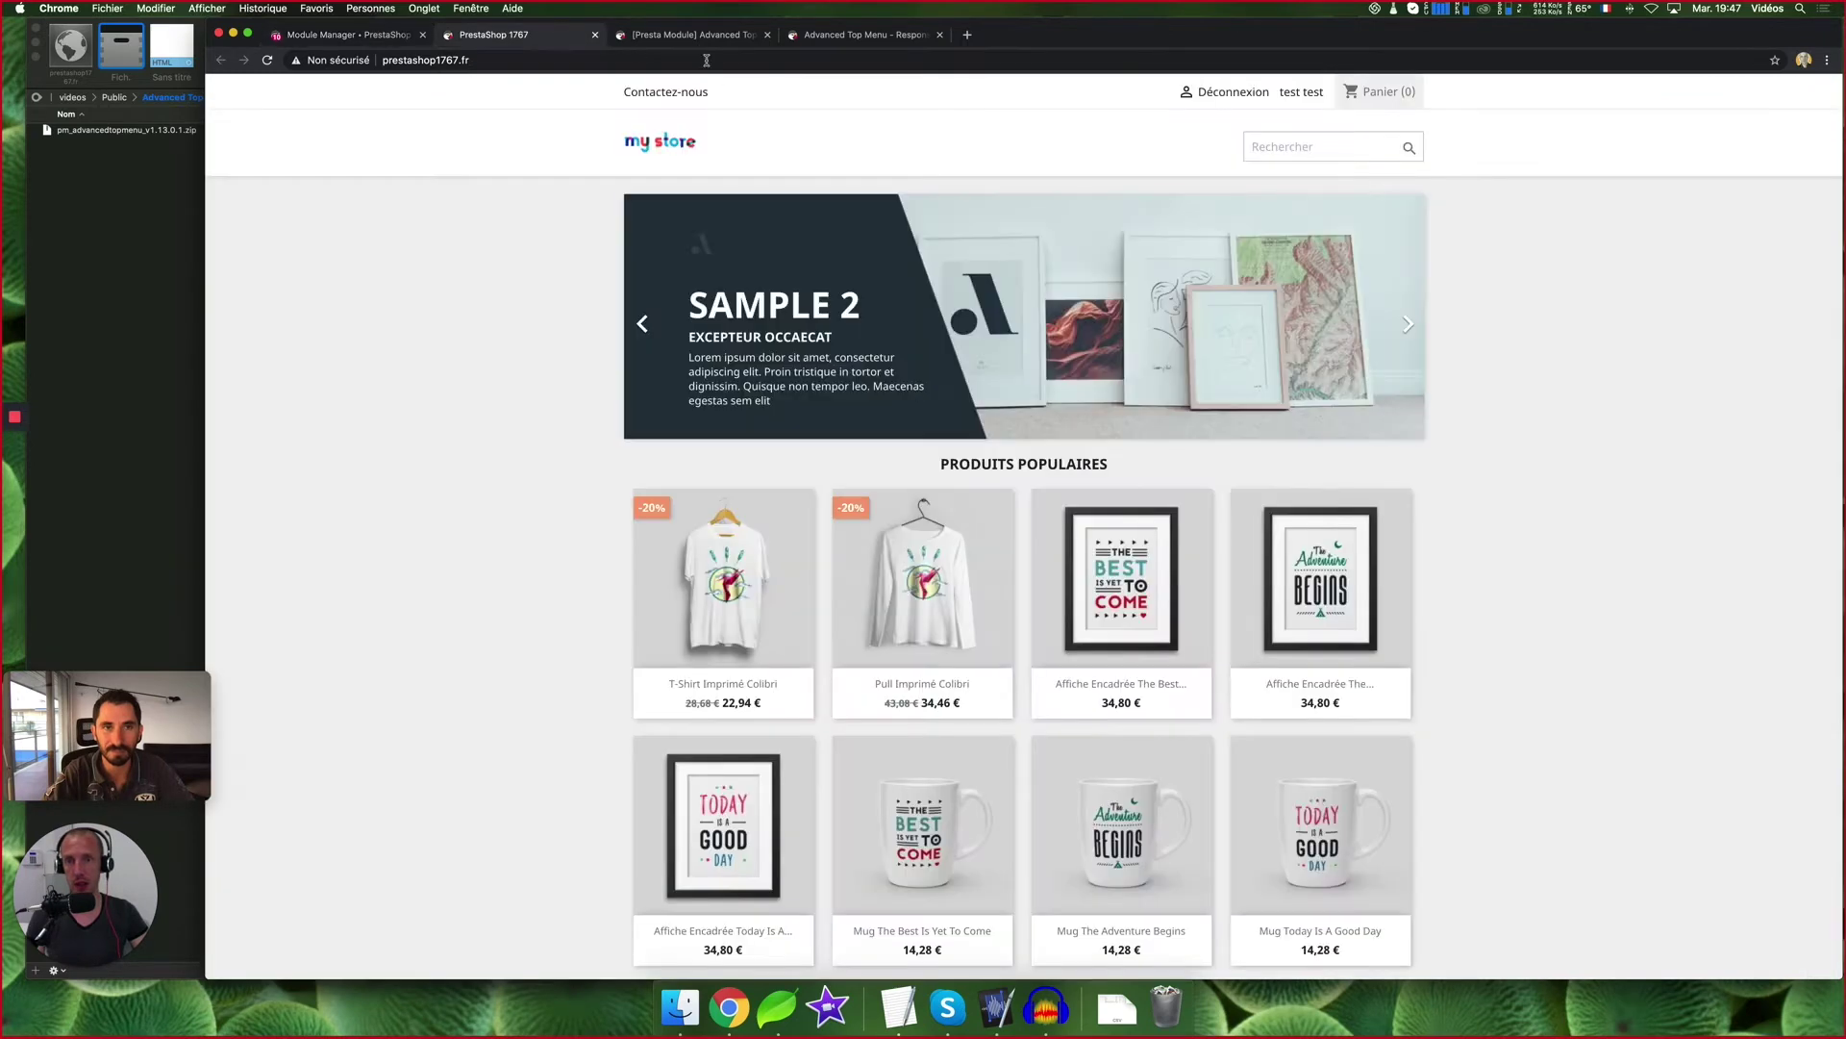
click(368, 41)
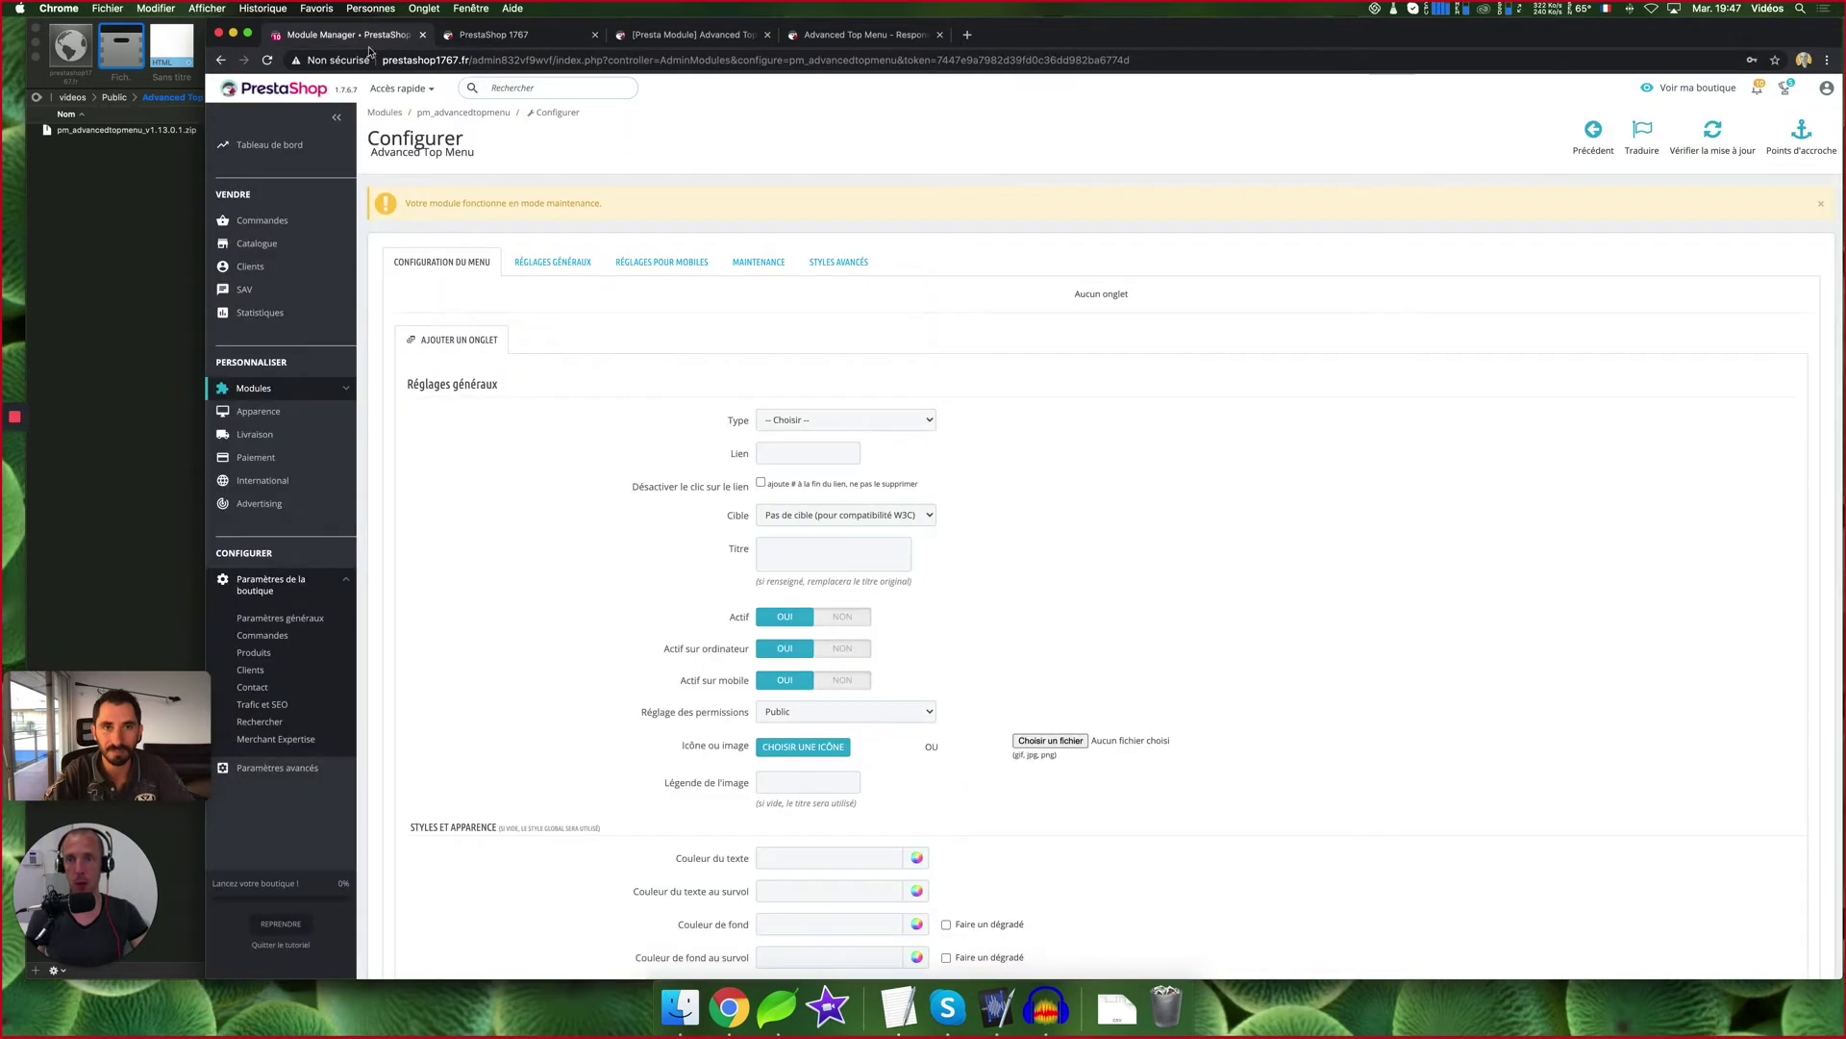
Set the new tab's type to Catégorie and choose the Vêtements category
click(850, 427)
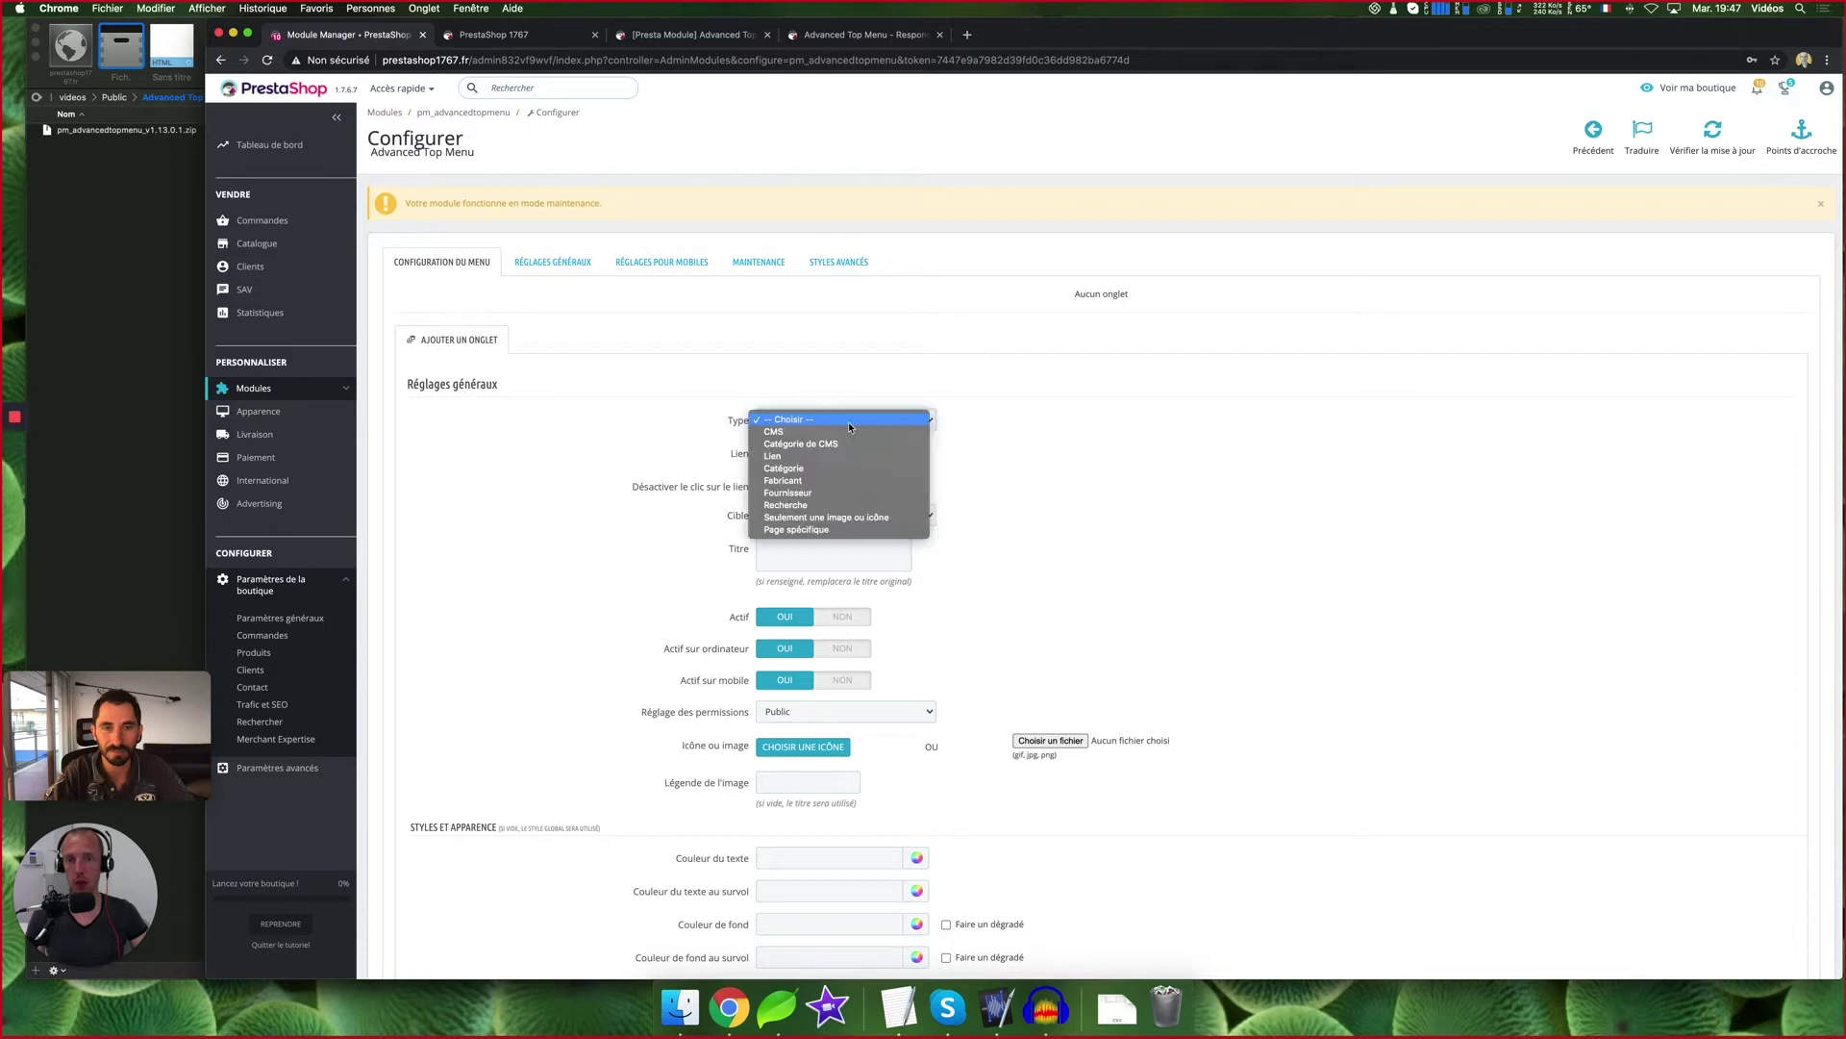
click(804, 468)
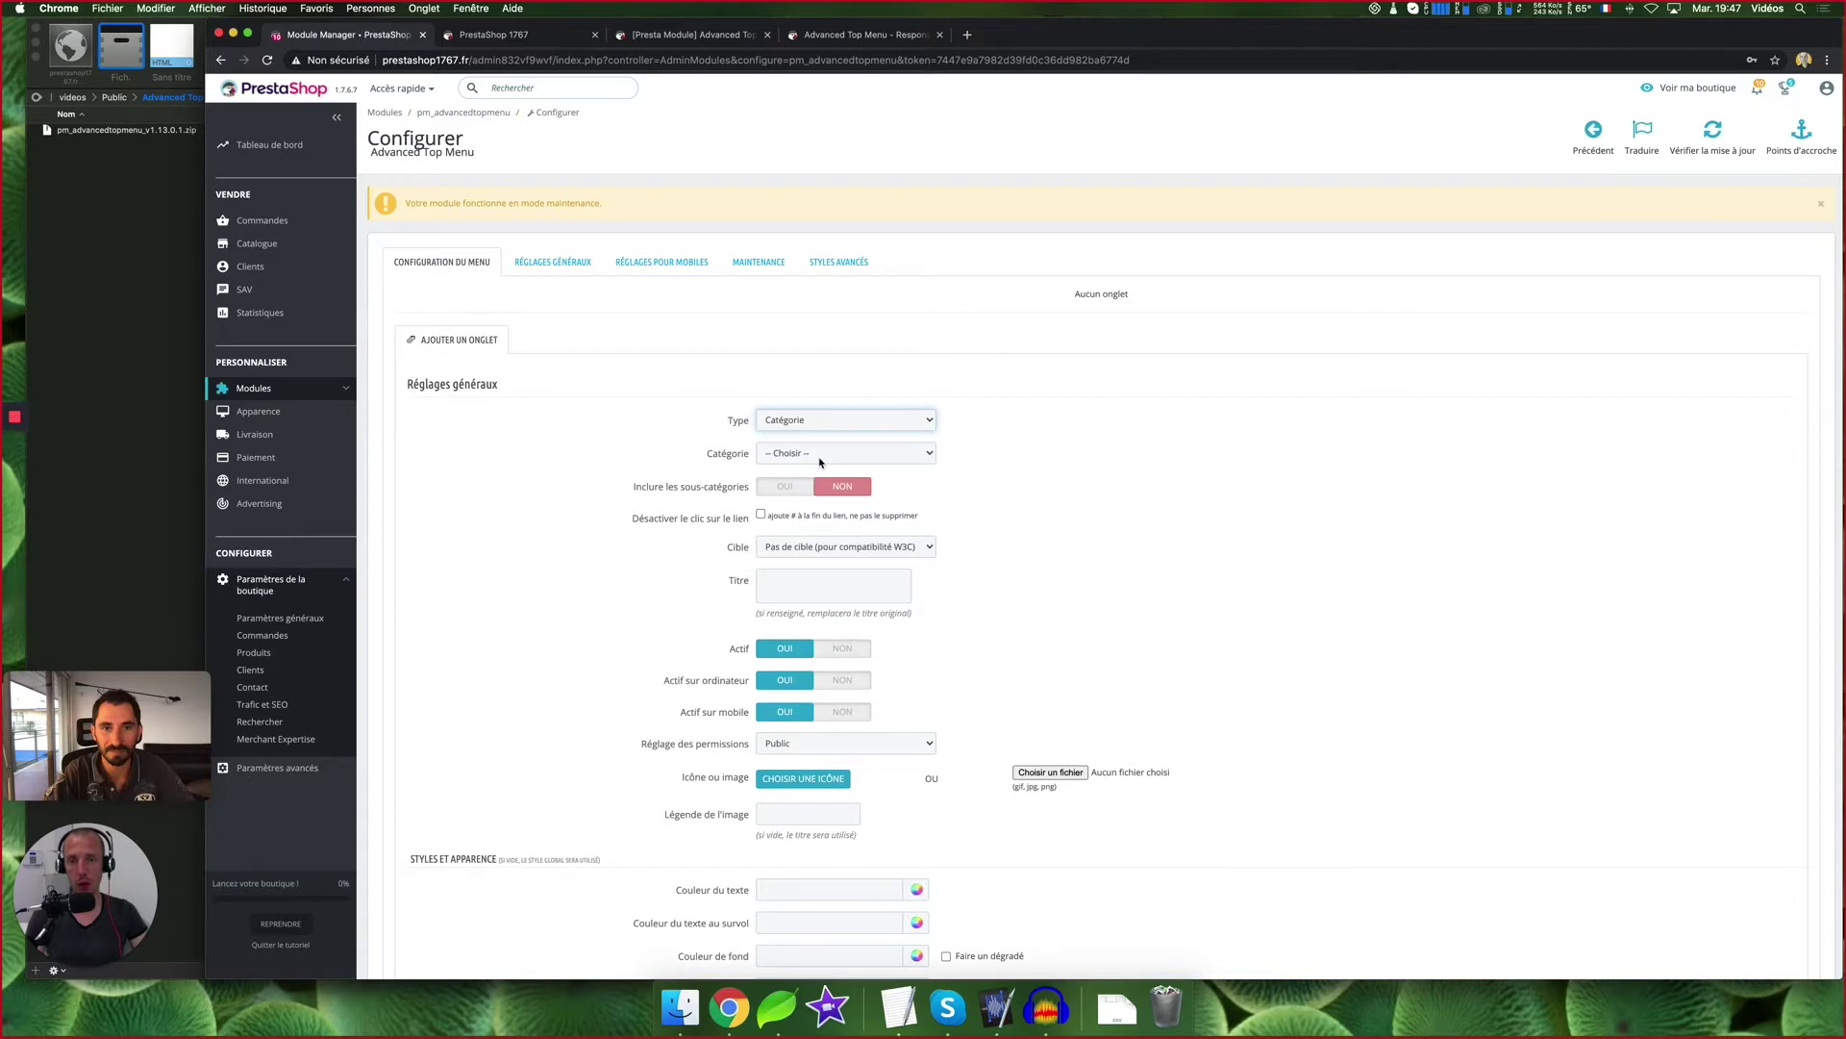
mouse_move(257, 243)
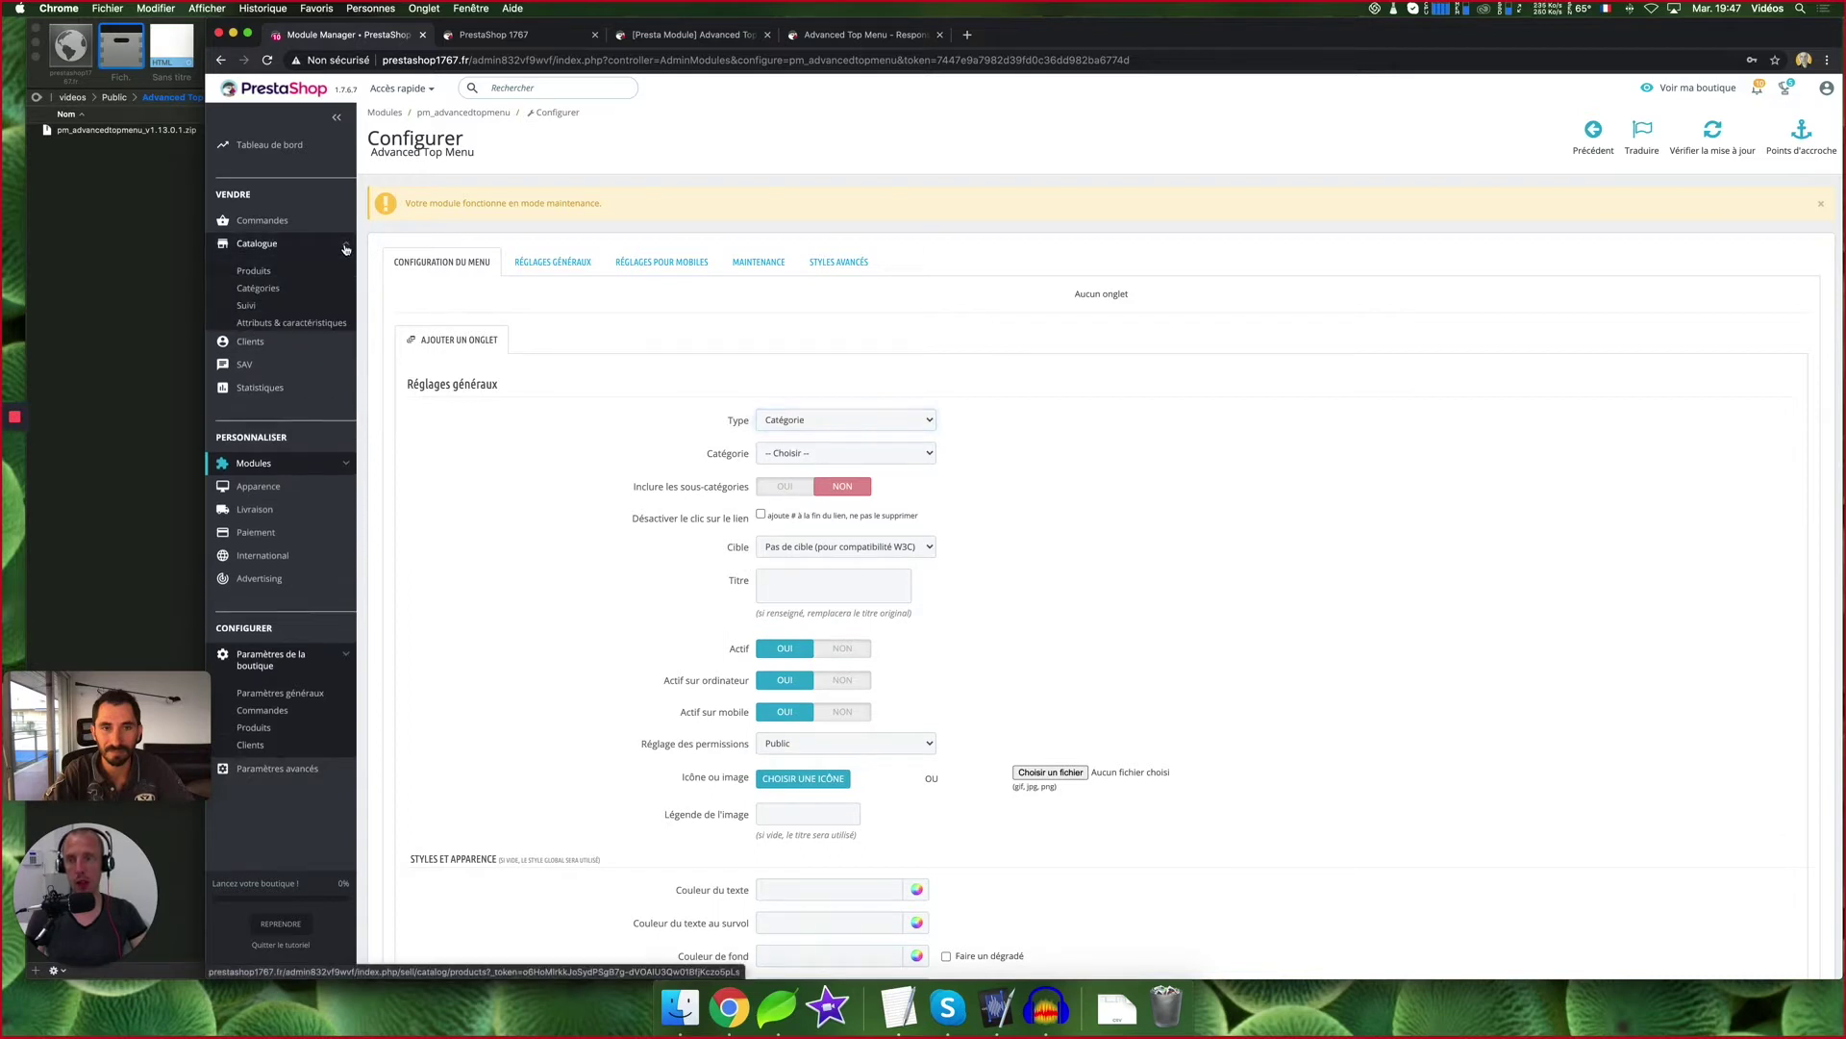
click(877, 456)
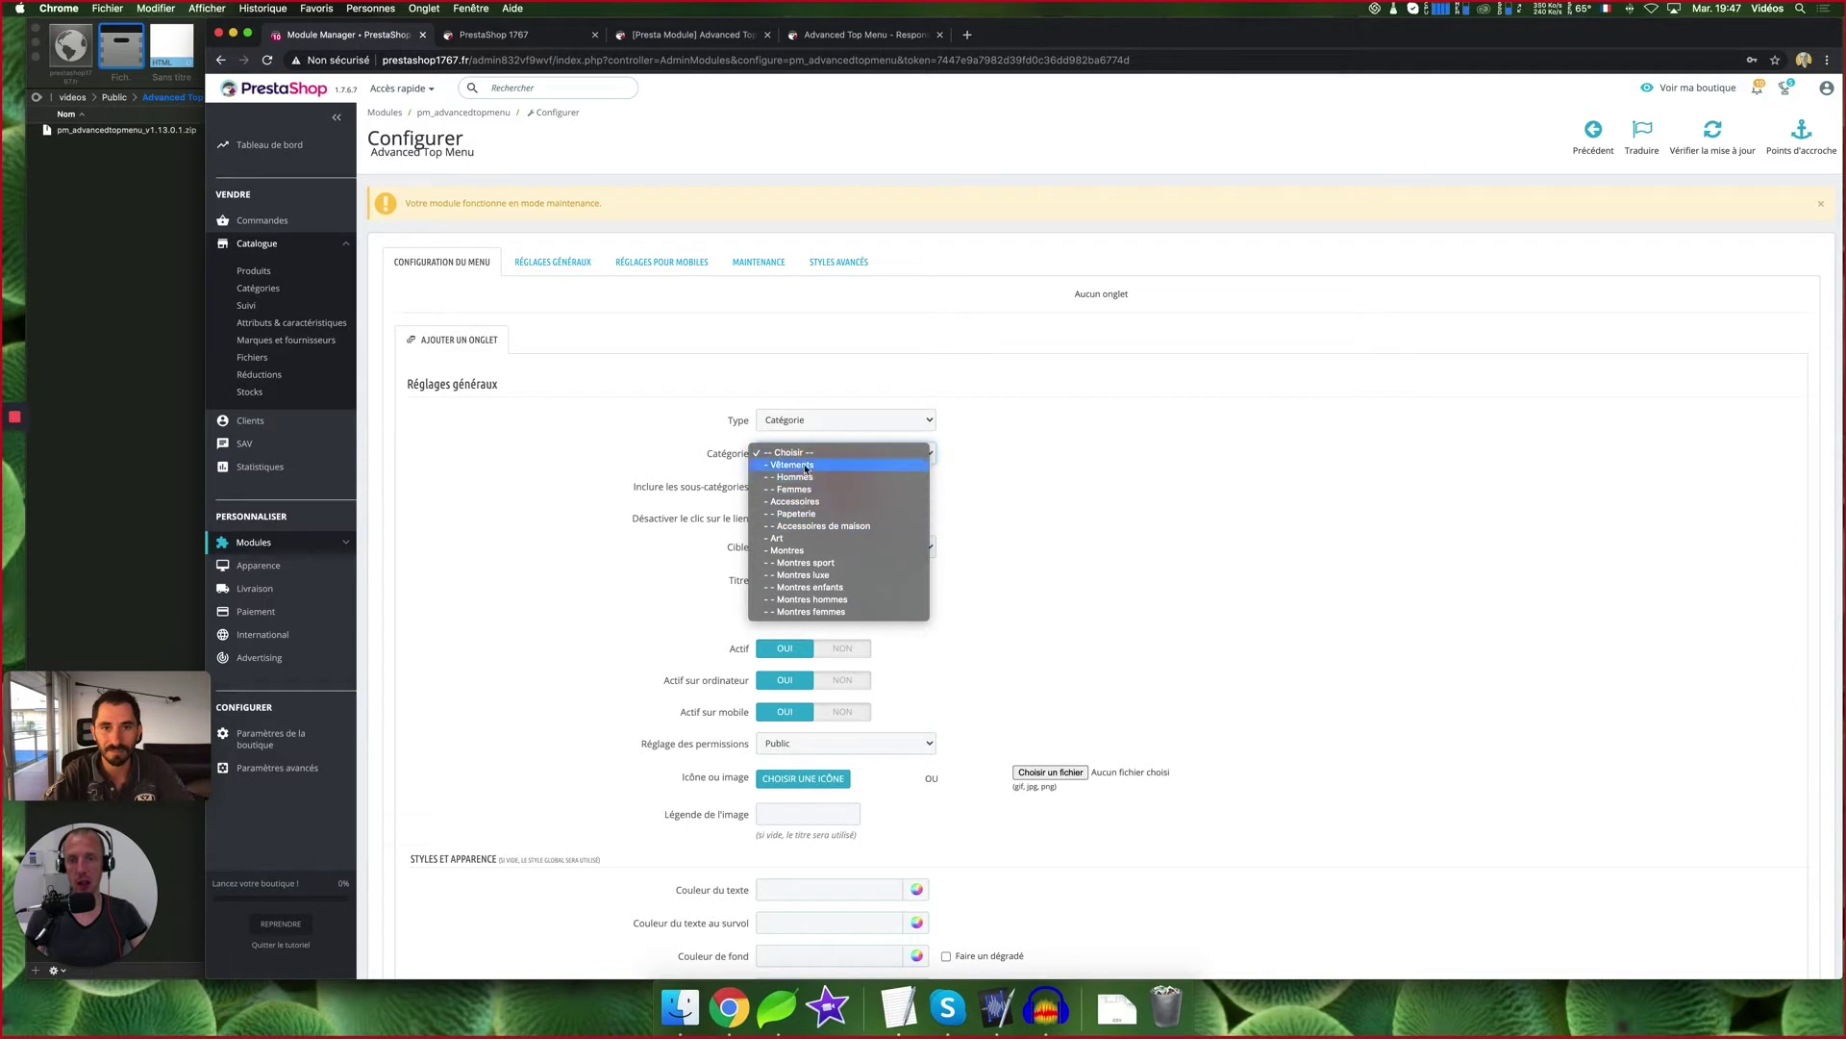
key(Escape)
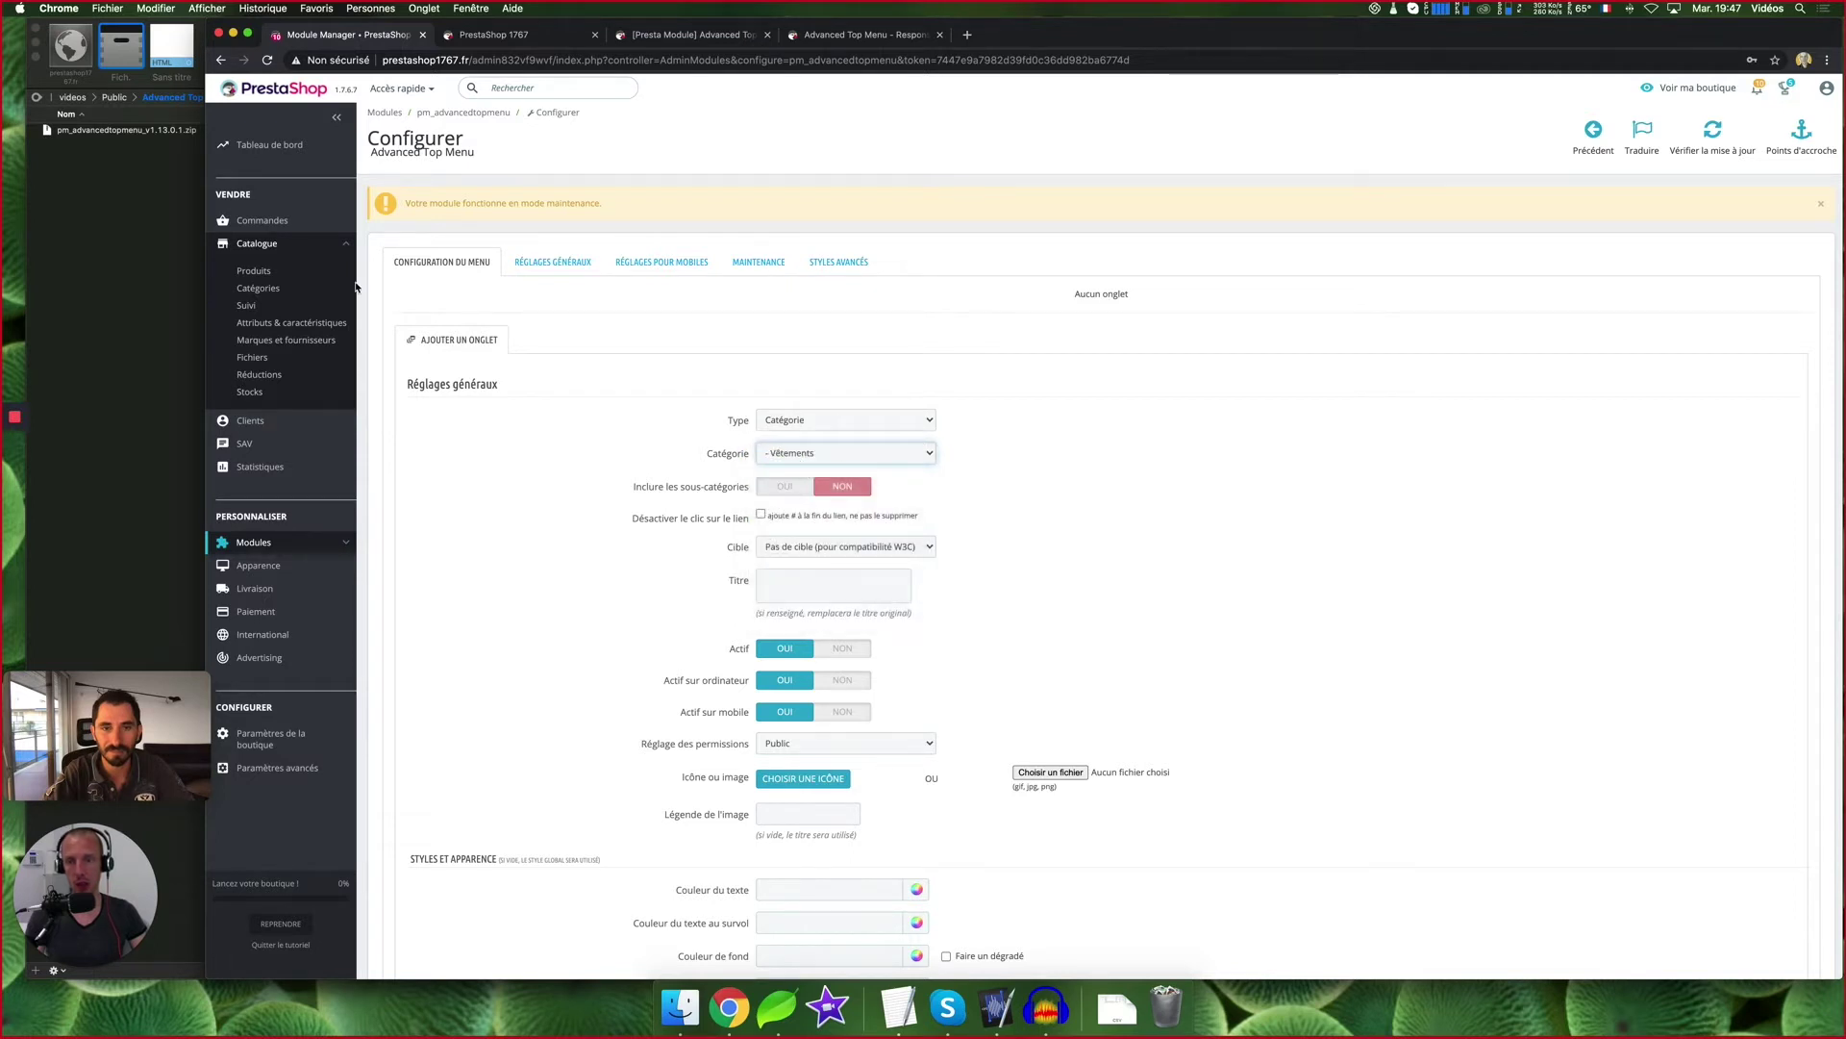
click(1192, 517)
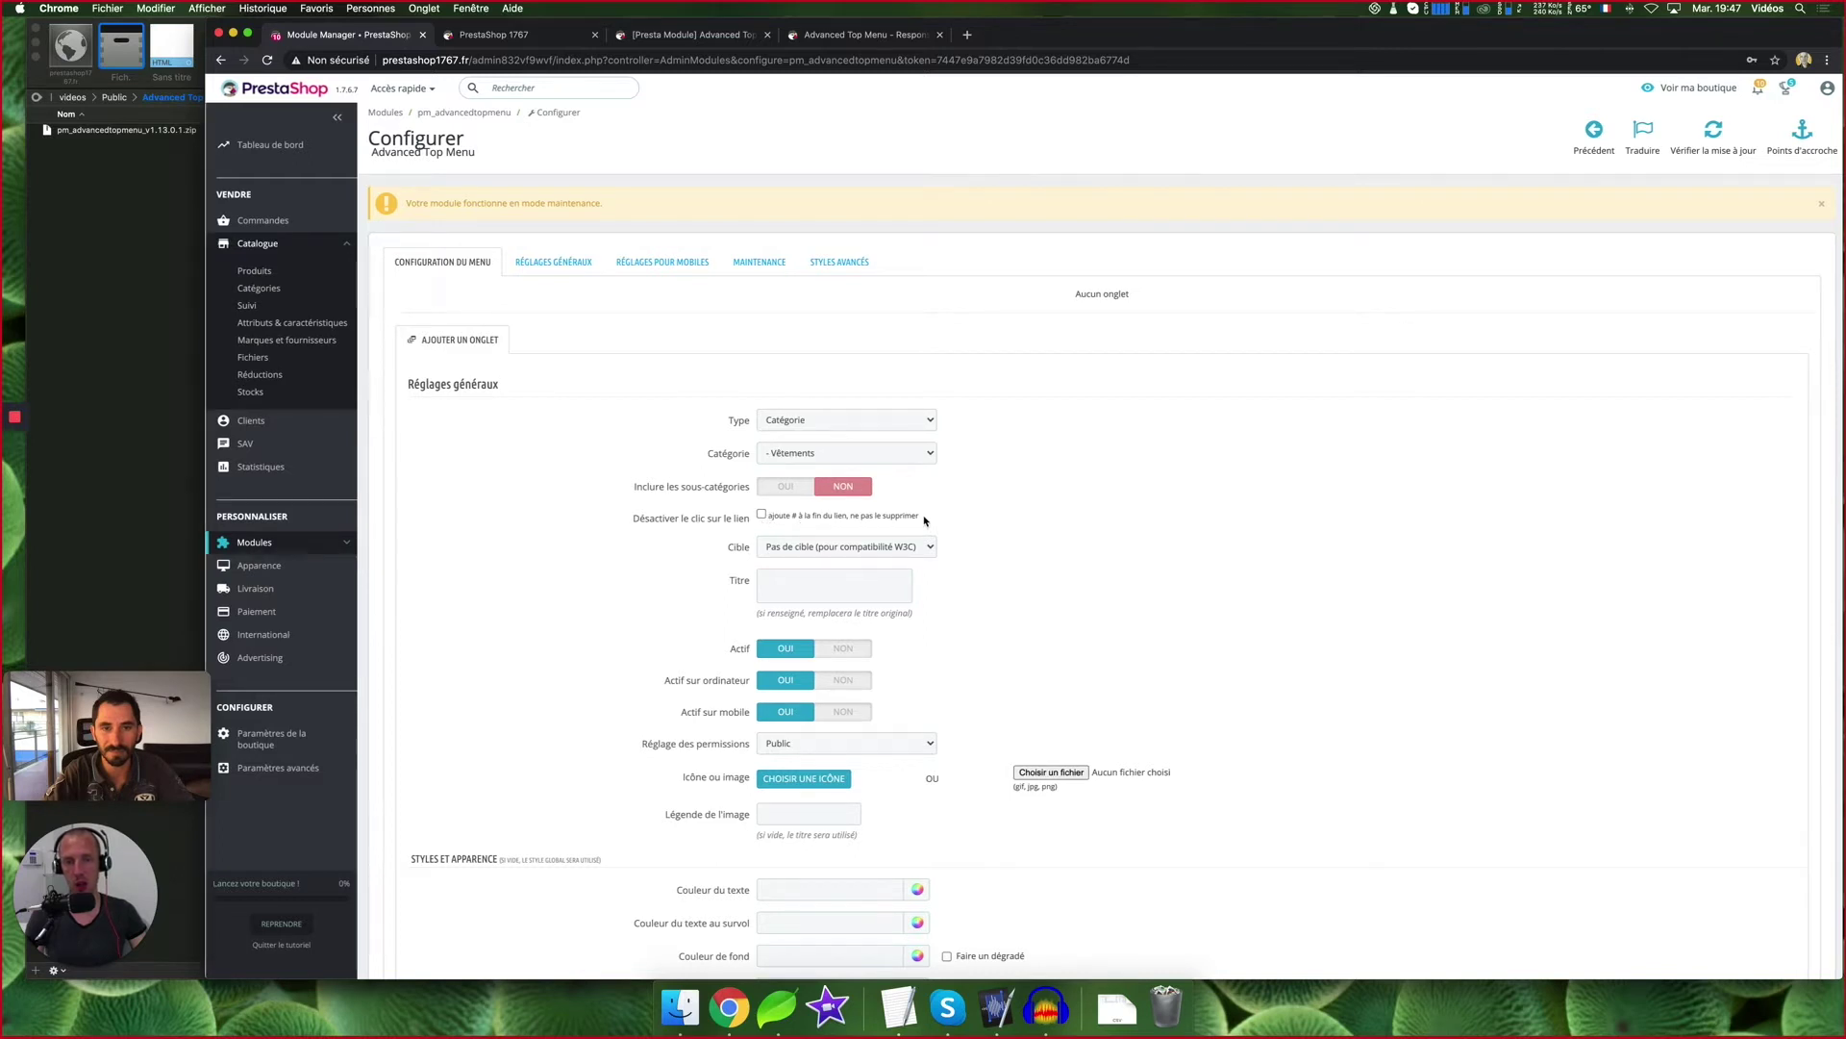
Examine the new tab's link target, title and permission options, keeping their current choices
scroll(1029, 547, down, 2)
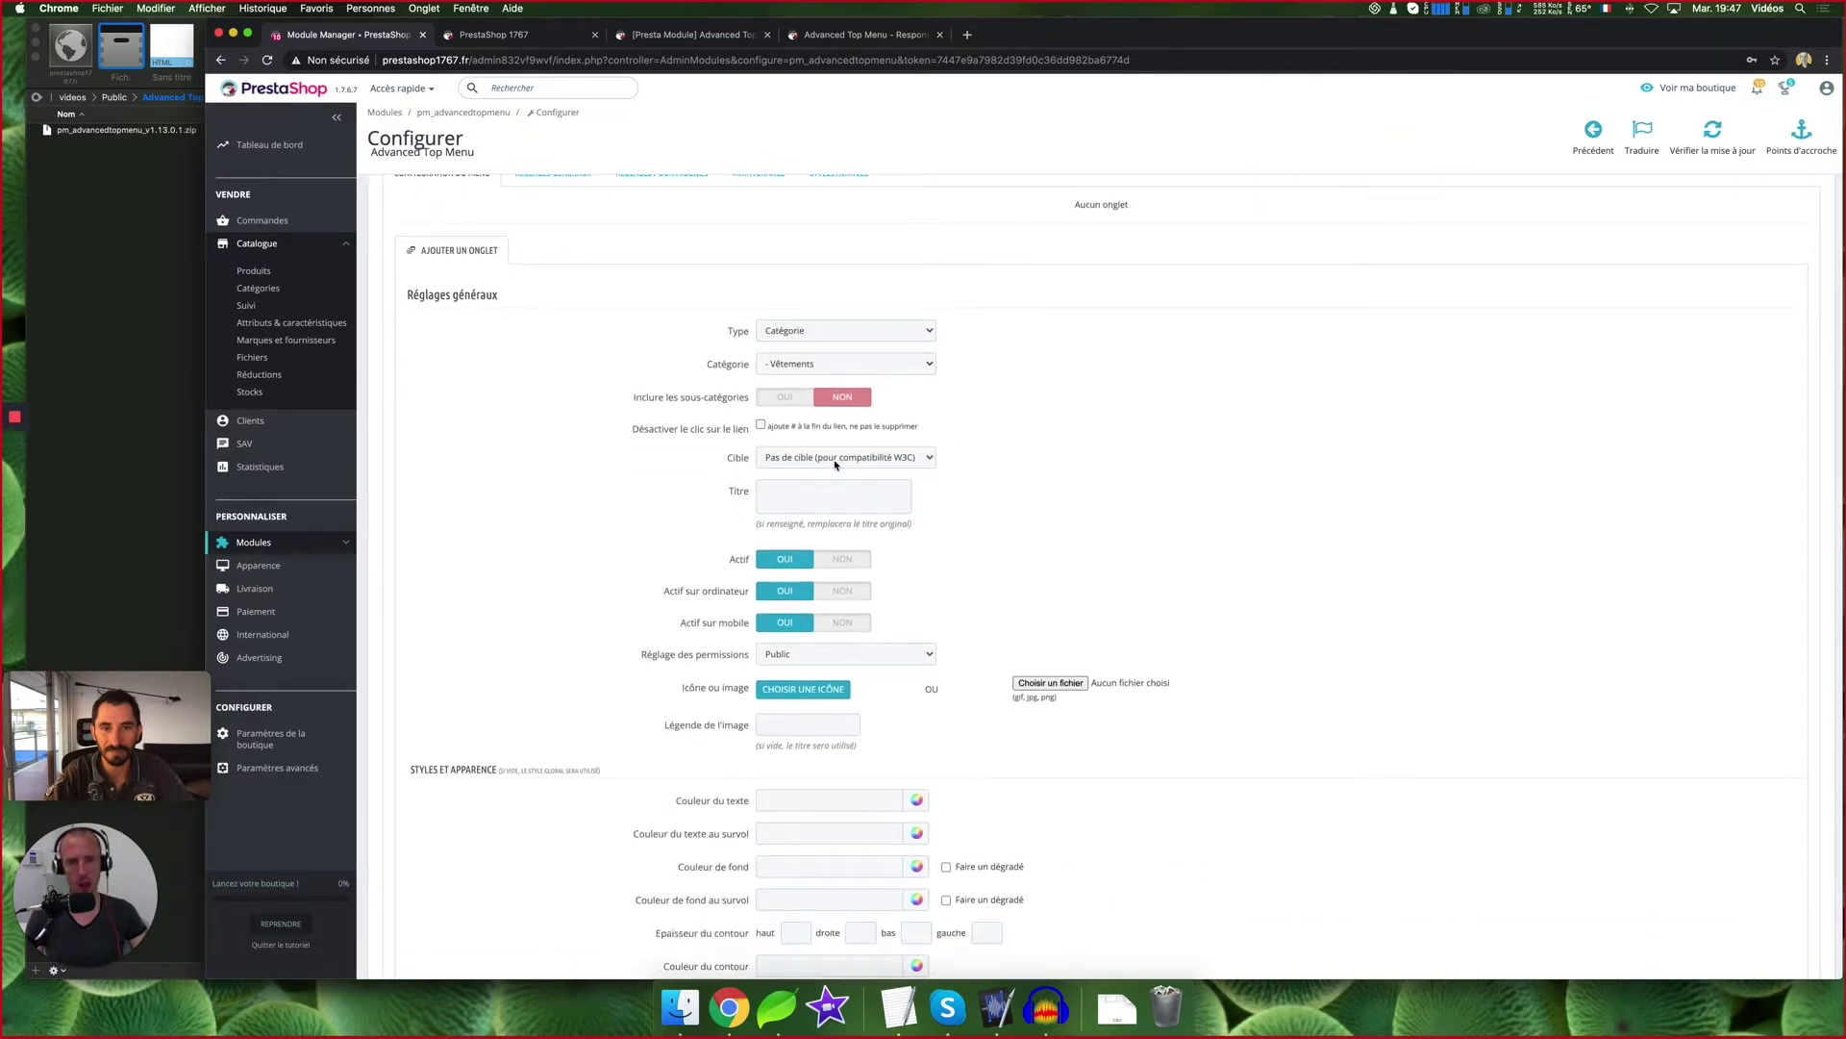
click(838, 459)
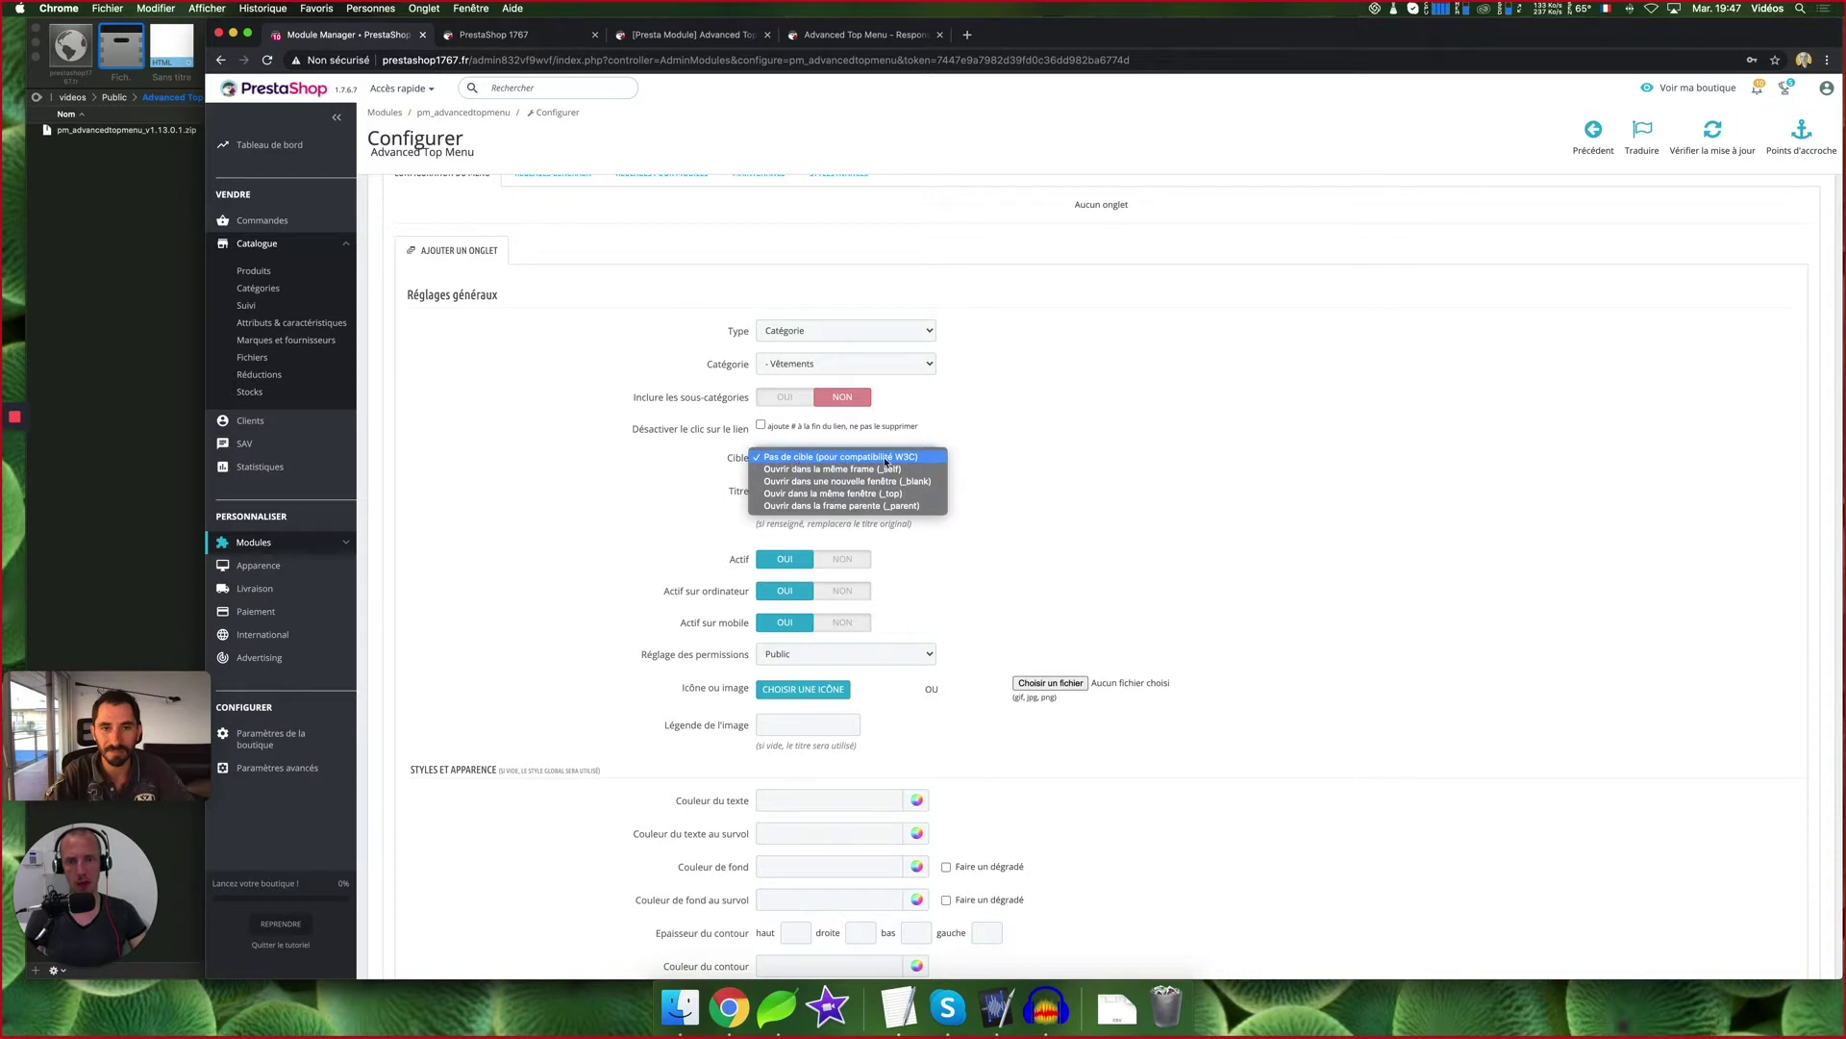
click(949, 461)
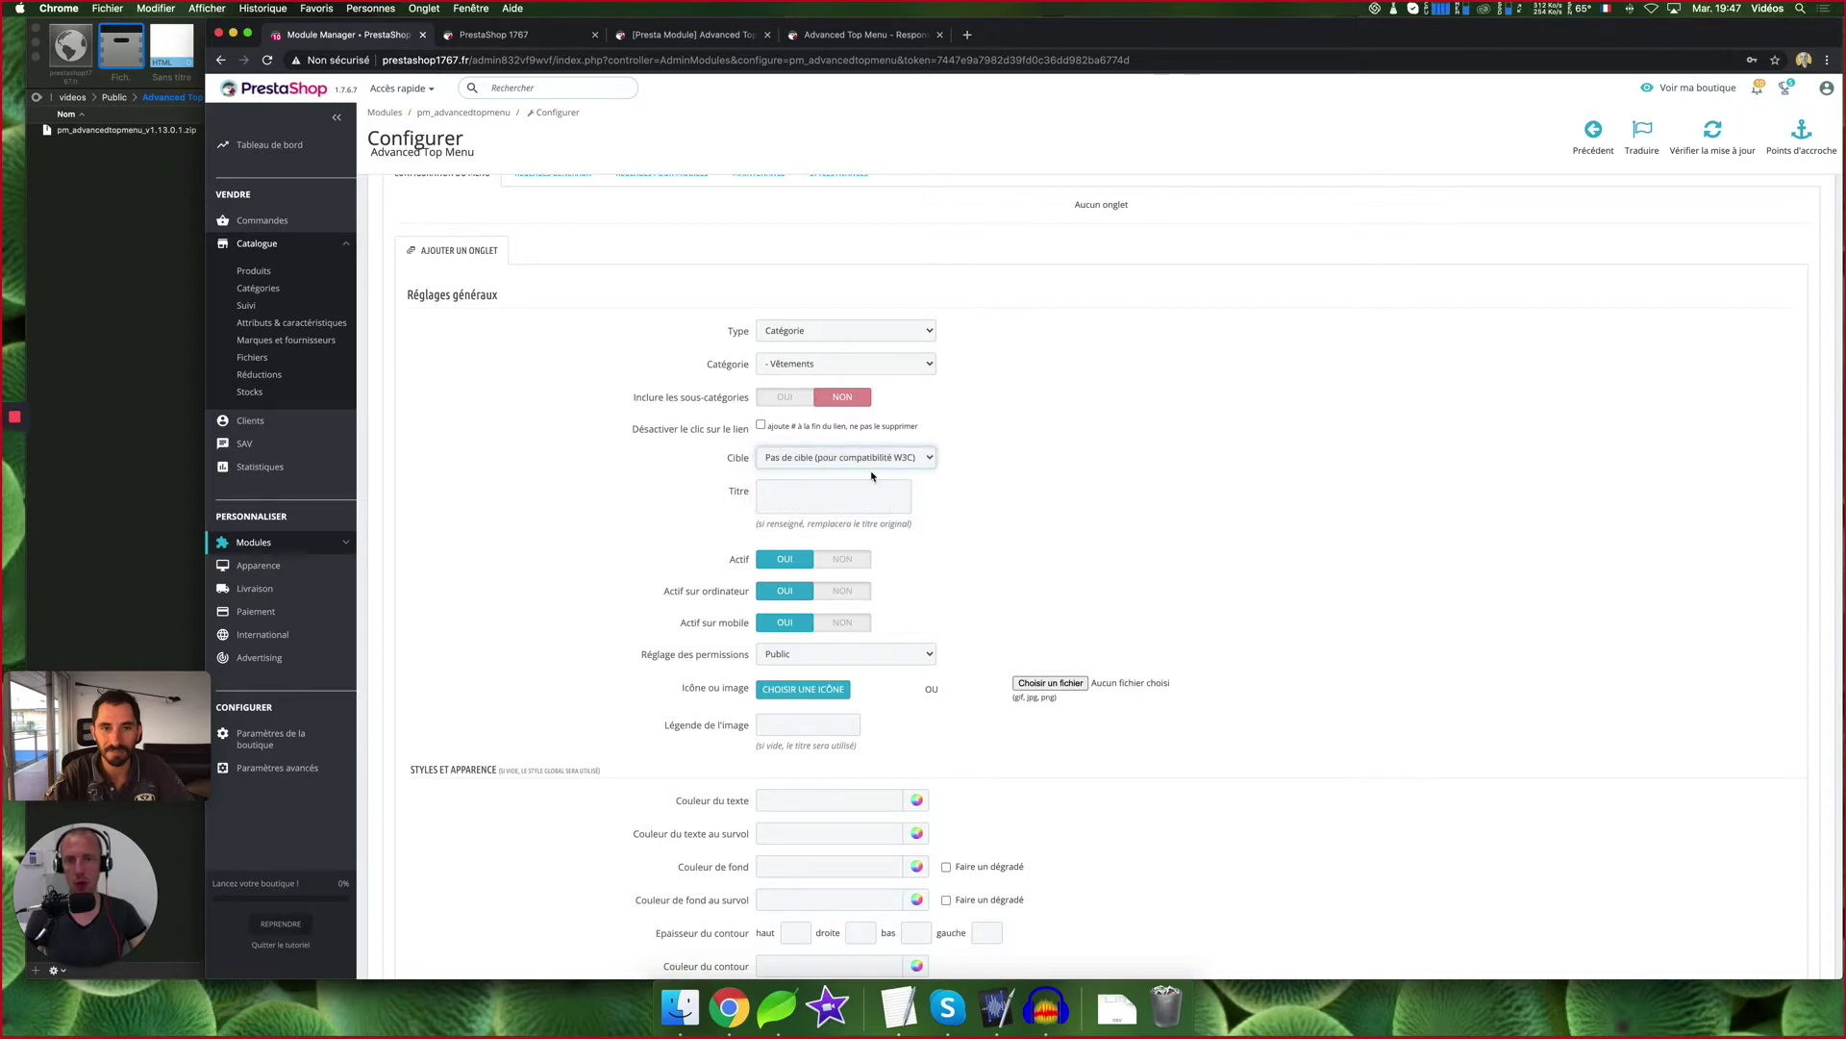
click(806, 498)
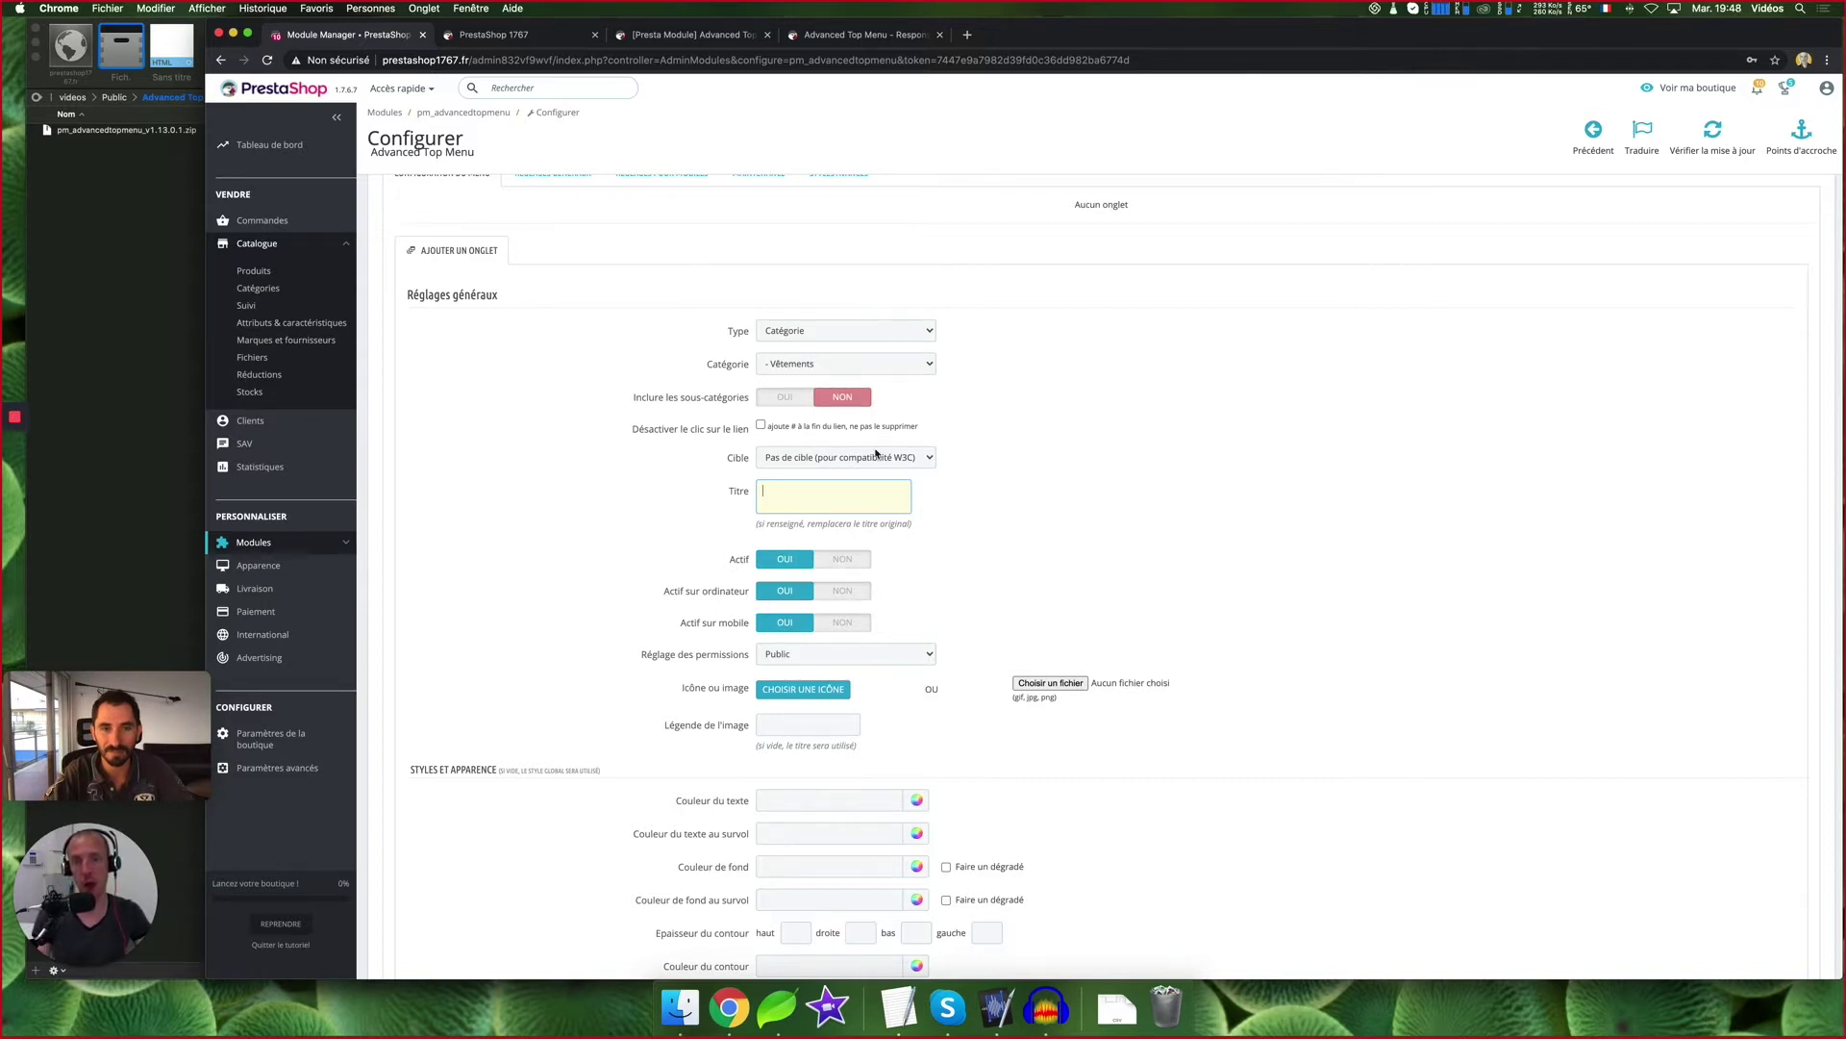
scroll(900, 582, down, 3)
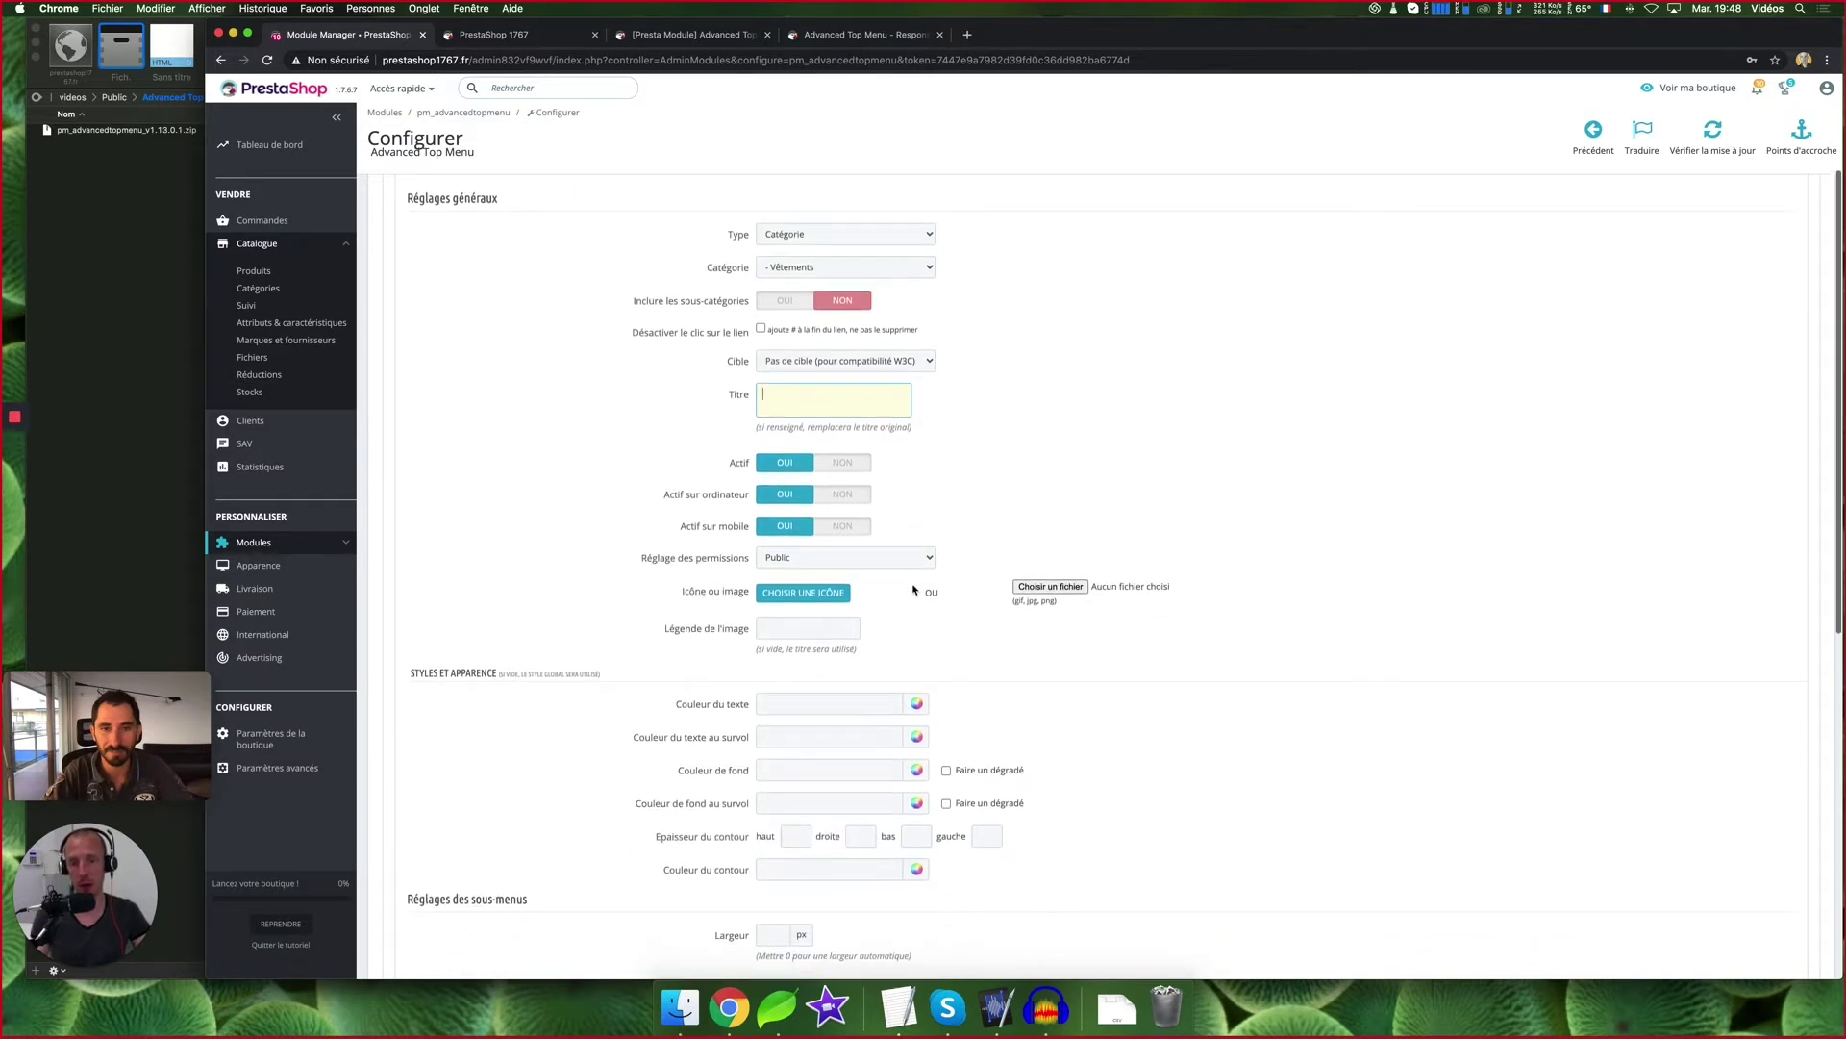
click(885, 548)
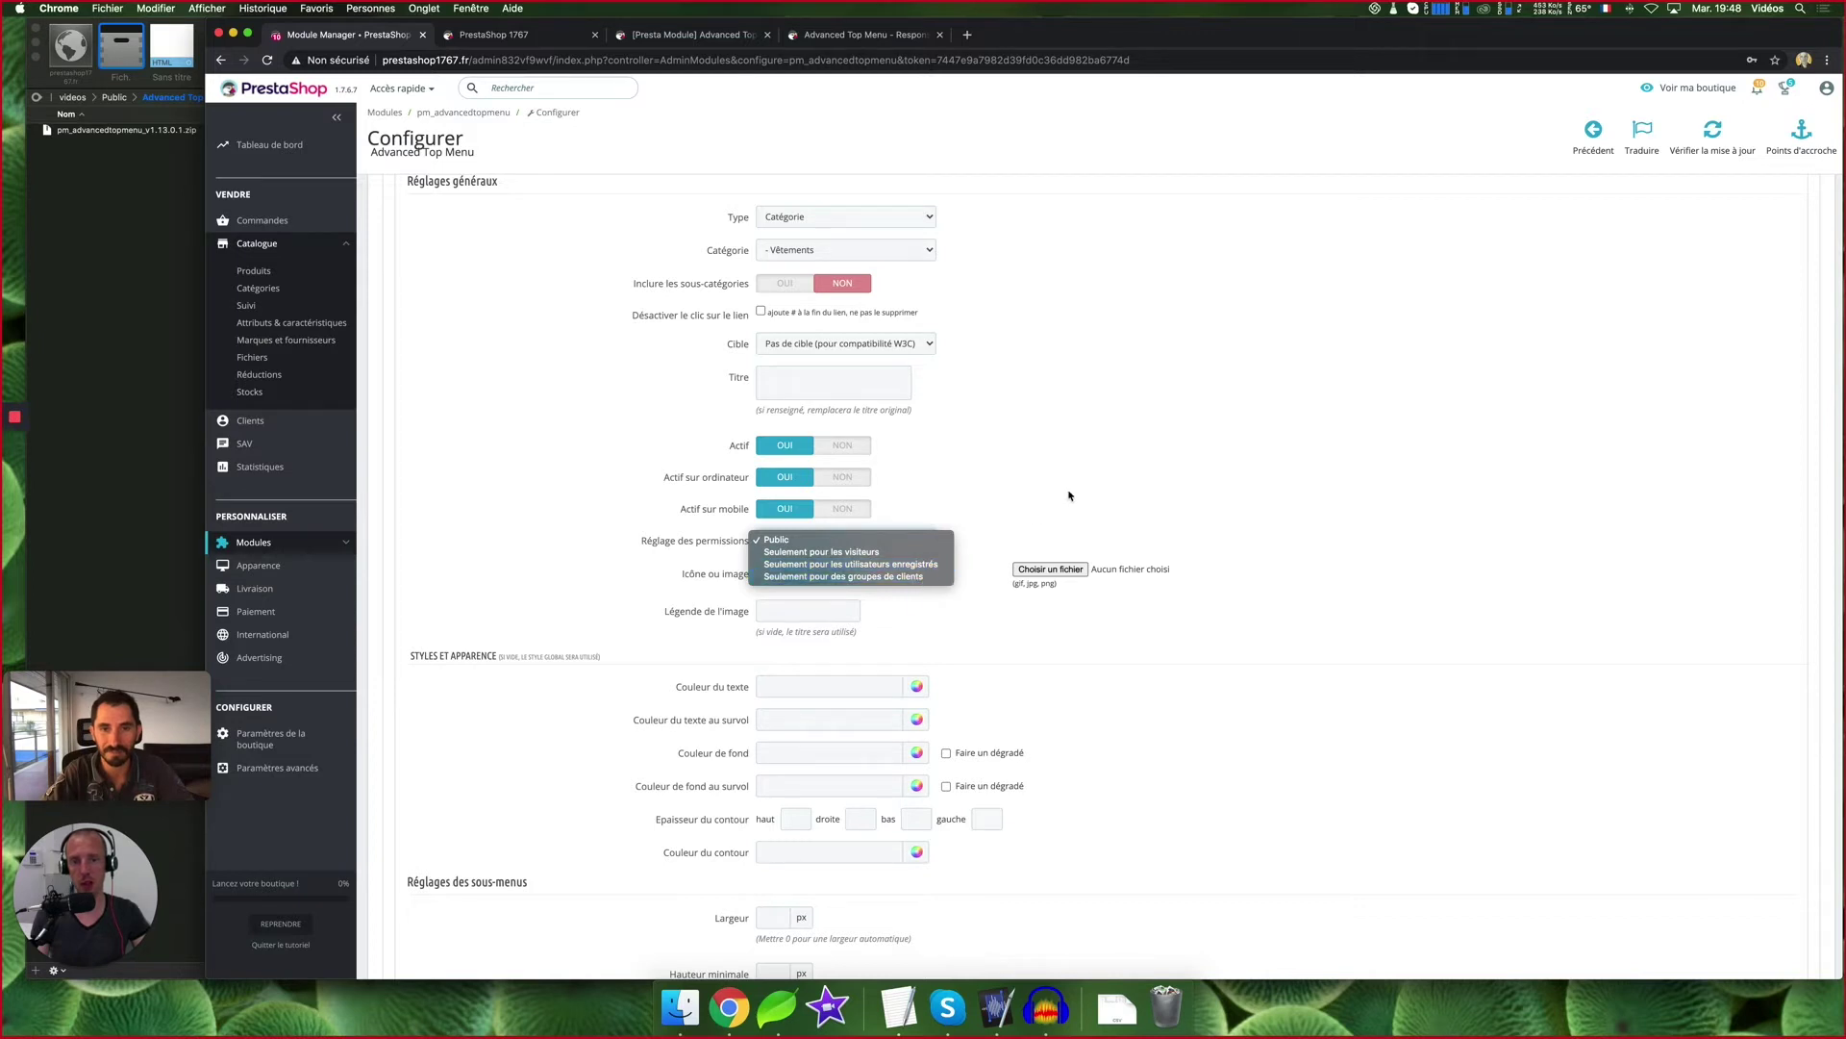
click(1036, 503)
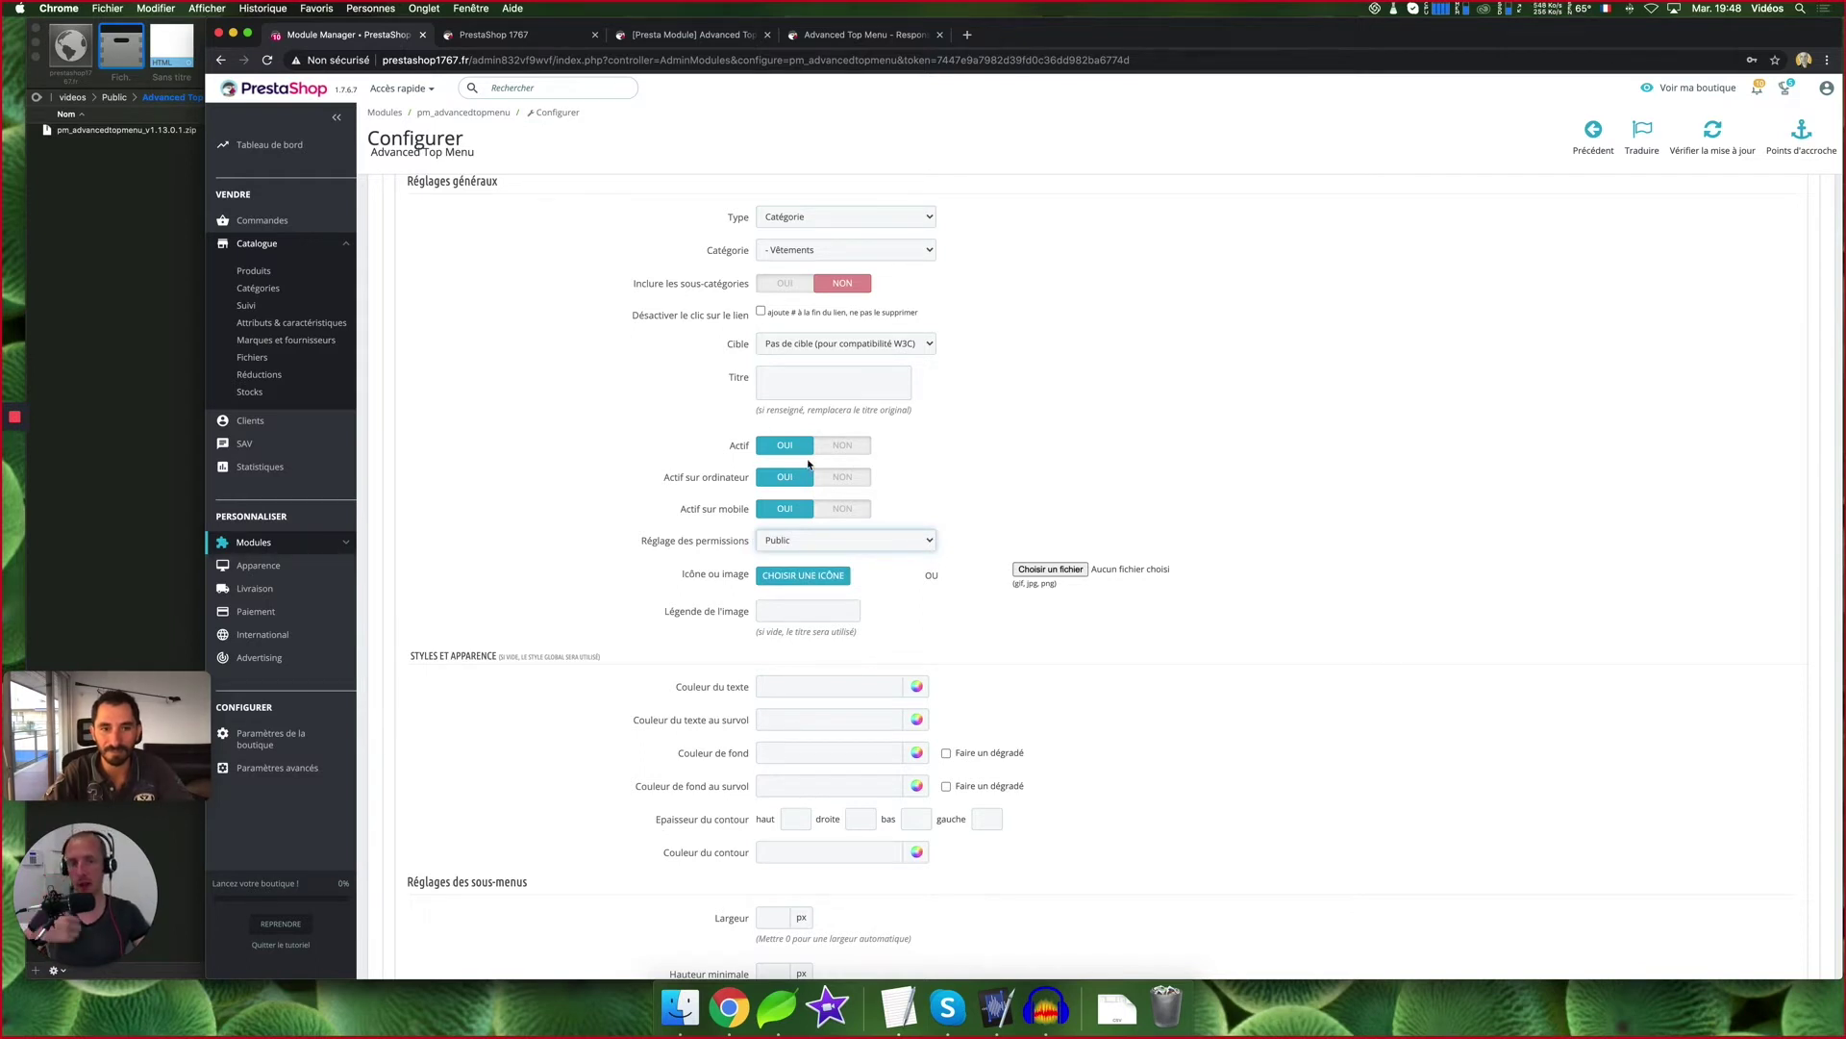
Try a custom text colour for the new tab and clear the colour value again
scroll(957, 524, down, 2)
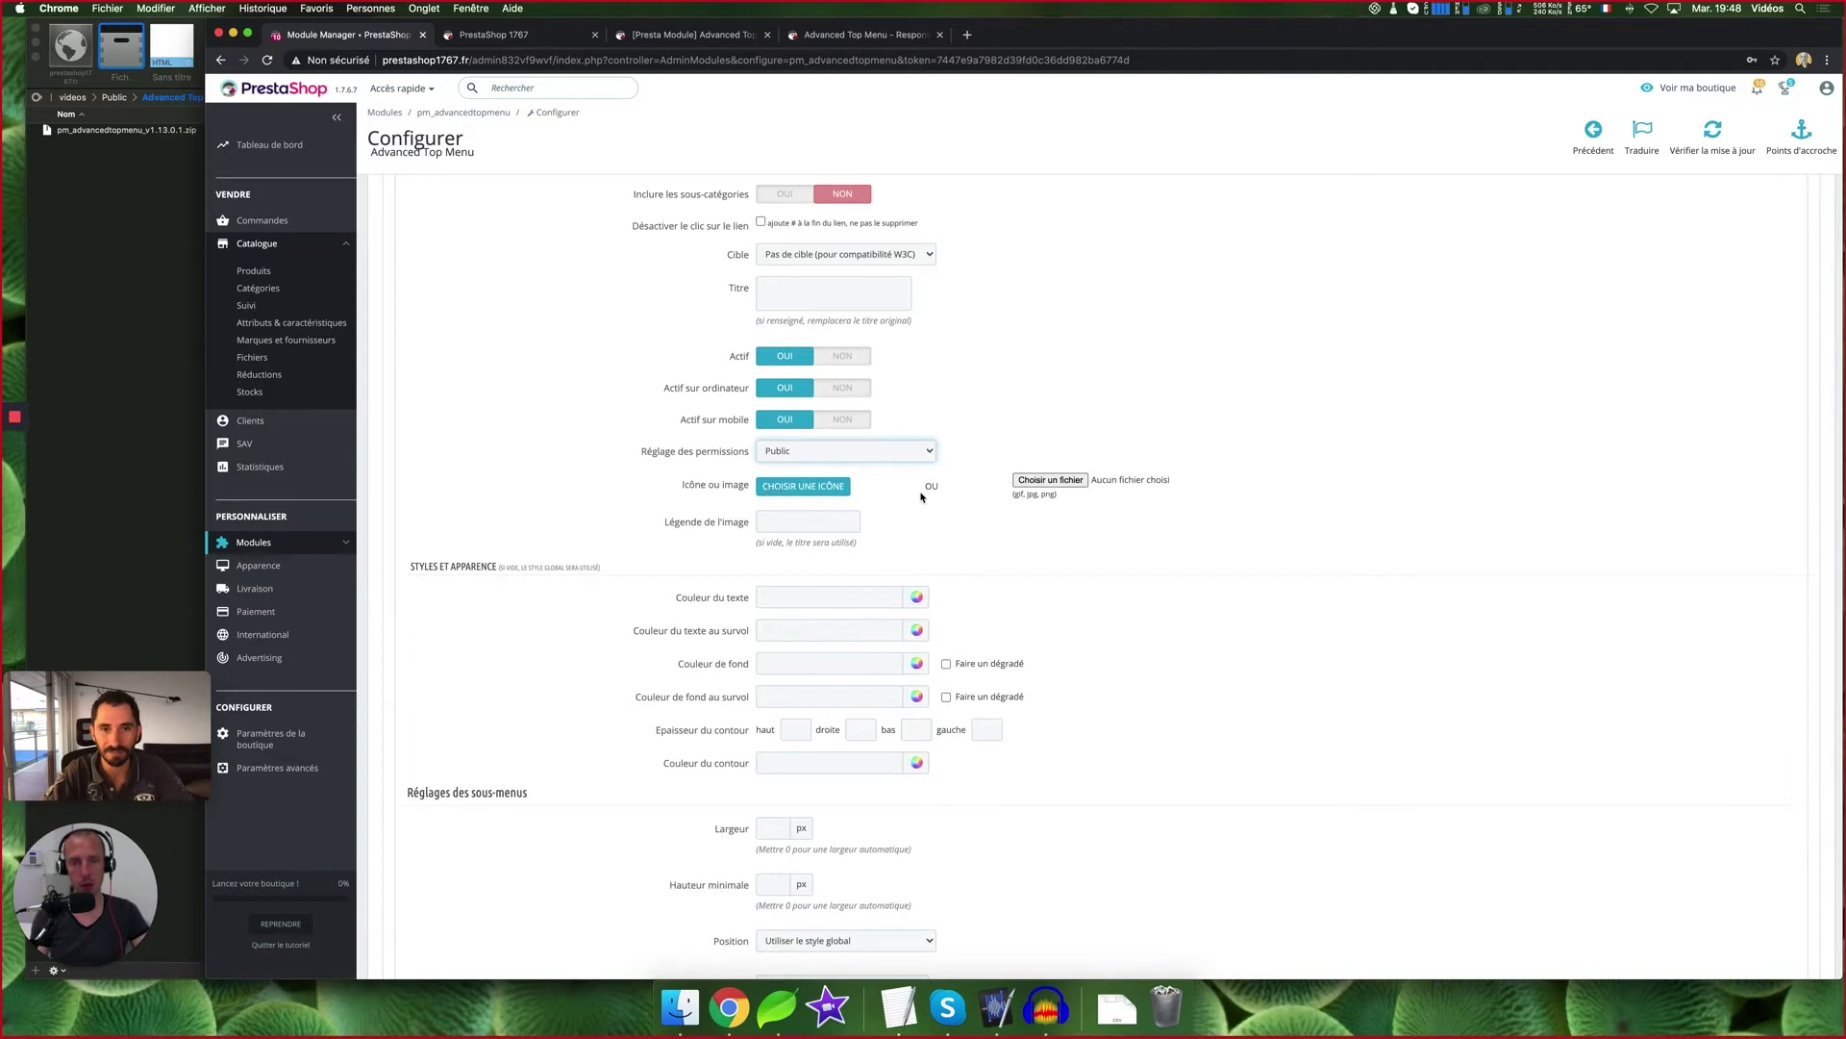
scroll(922, 496, down, 5)
scroll(909, 493, up, 4)
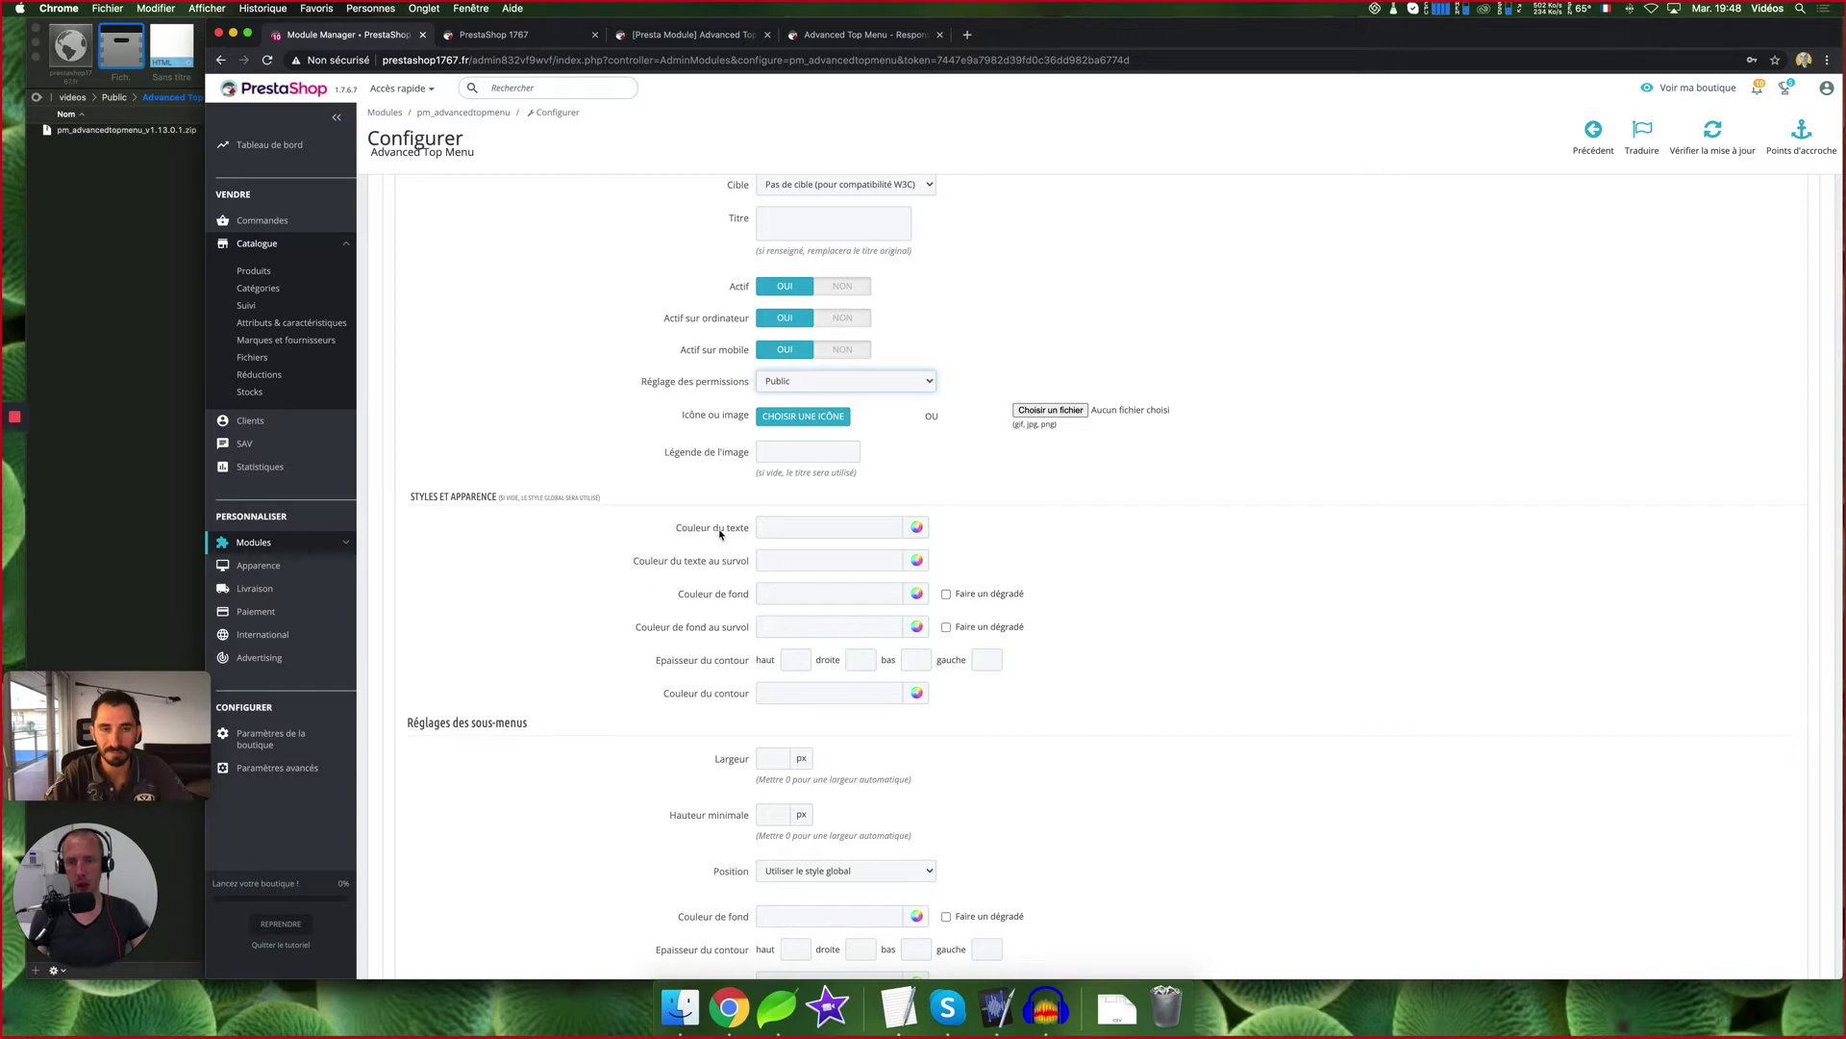
click(917, 527)
click(963, 598)
drag(990, 637, 1000, 514)
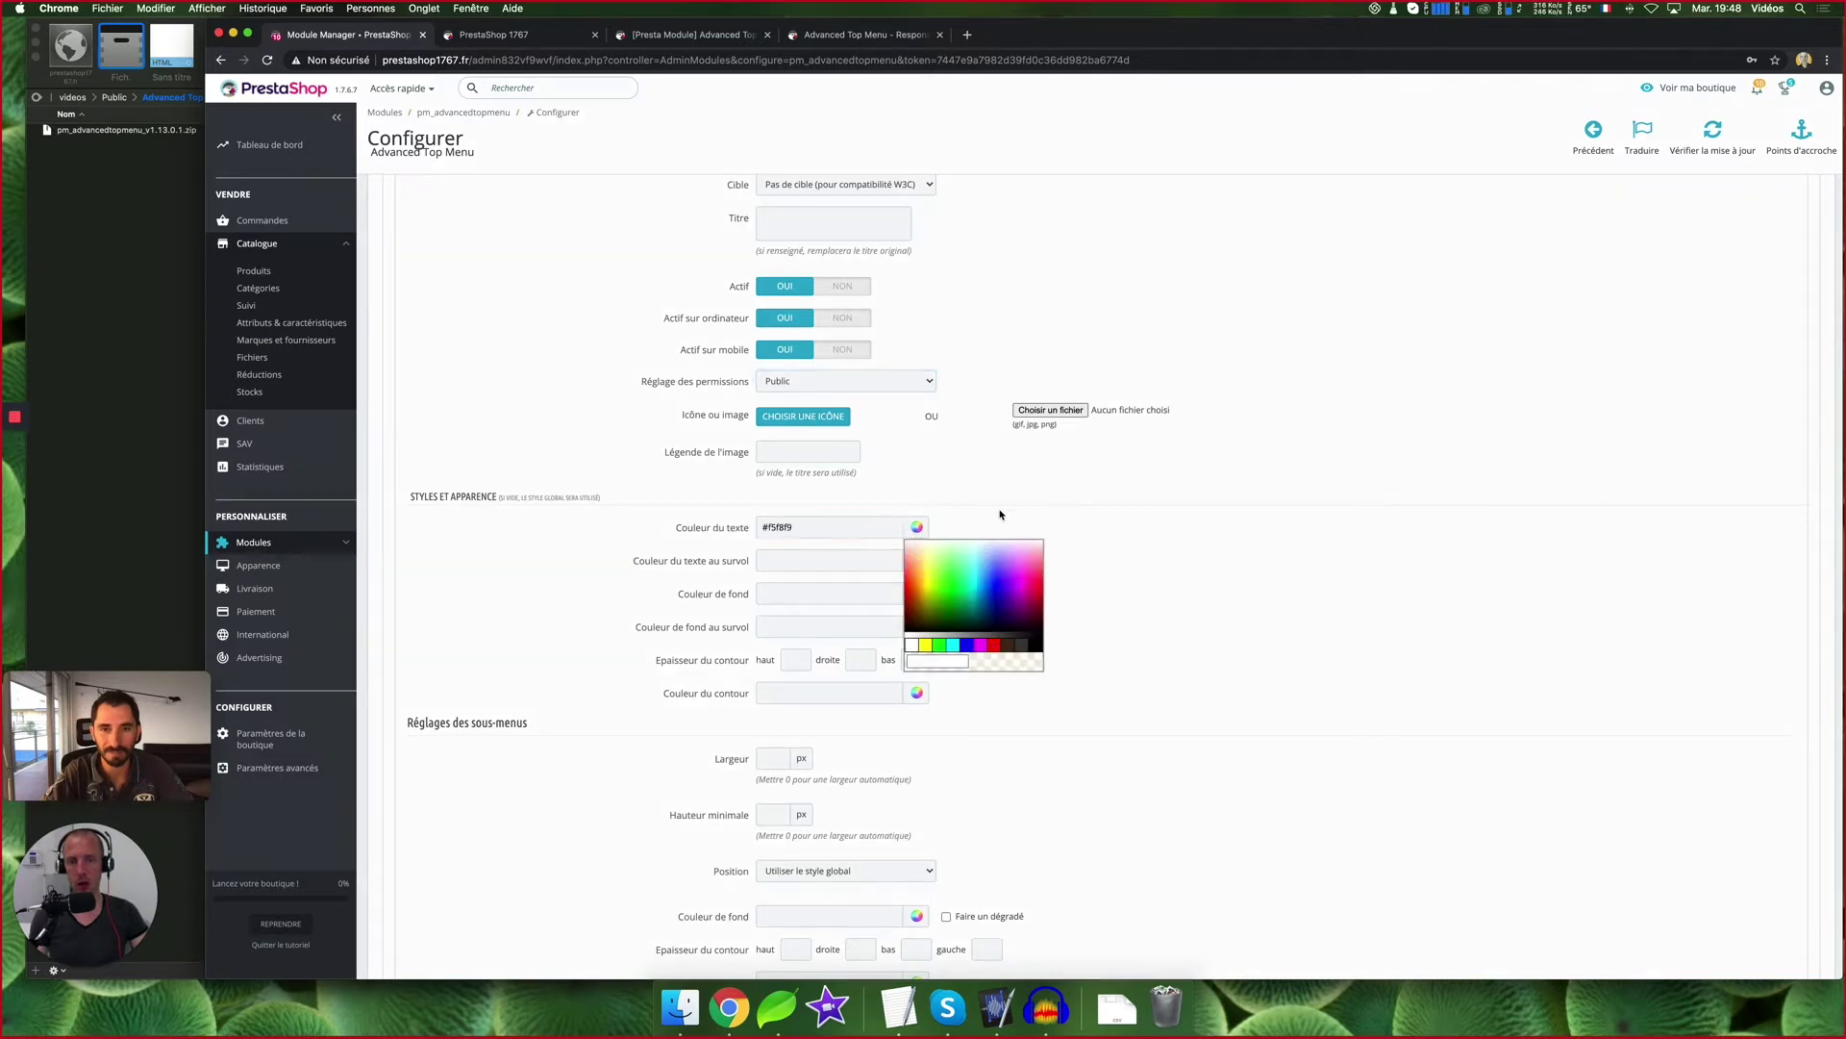
click(1145, 538)
key(super+a)
key(BackSpace)
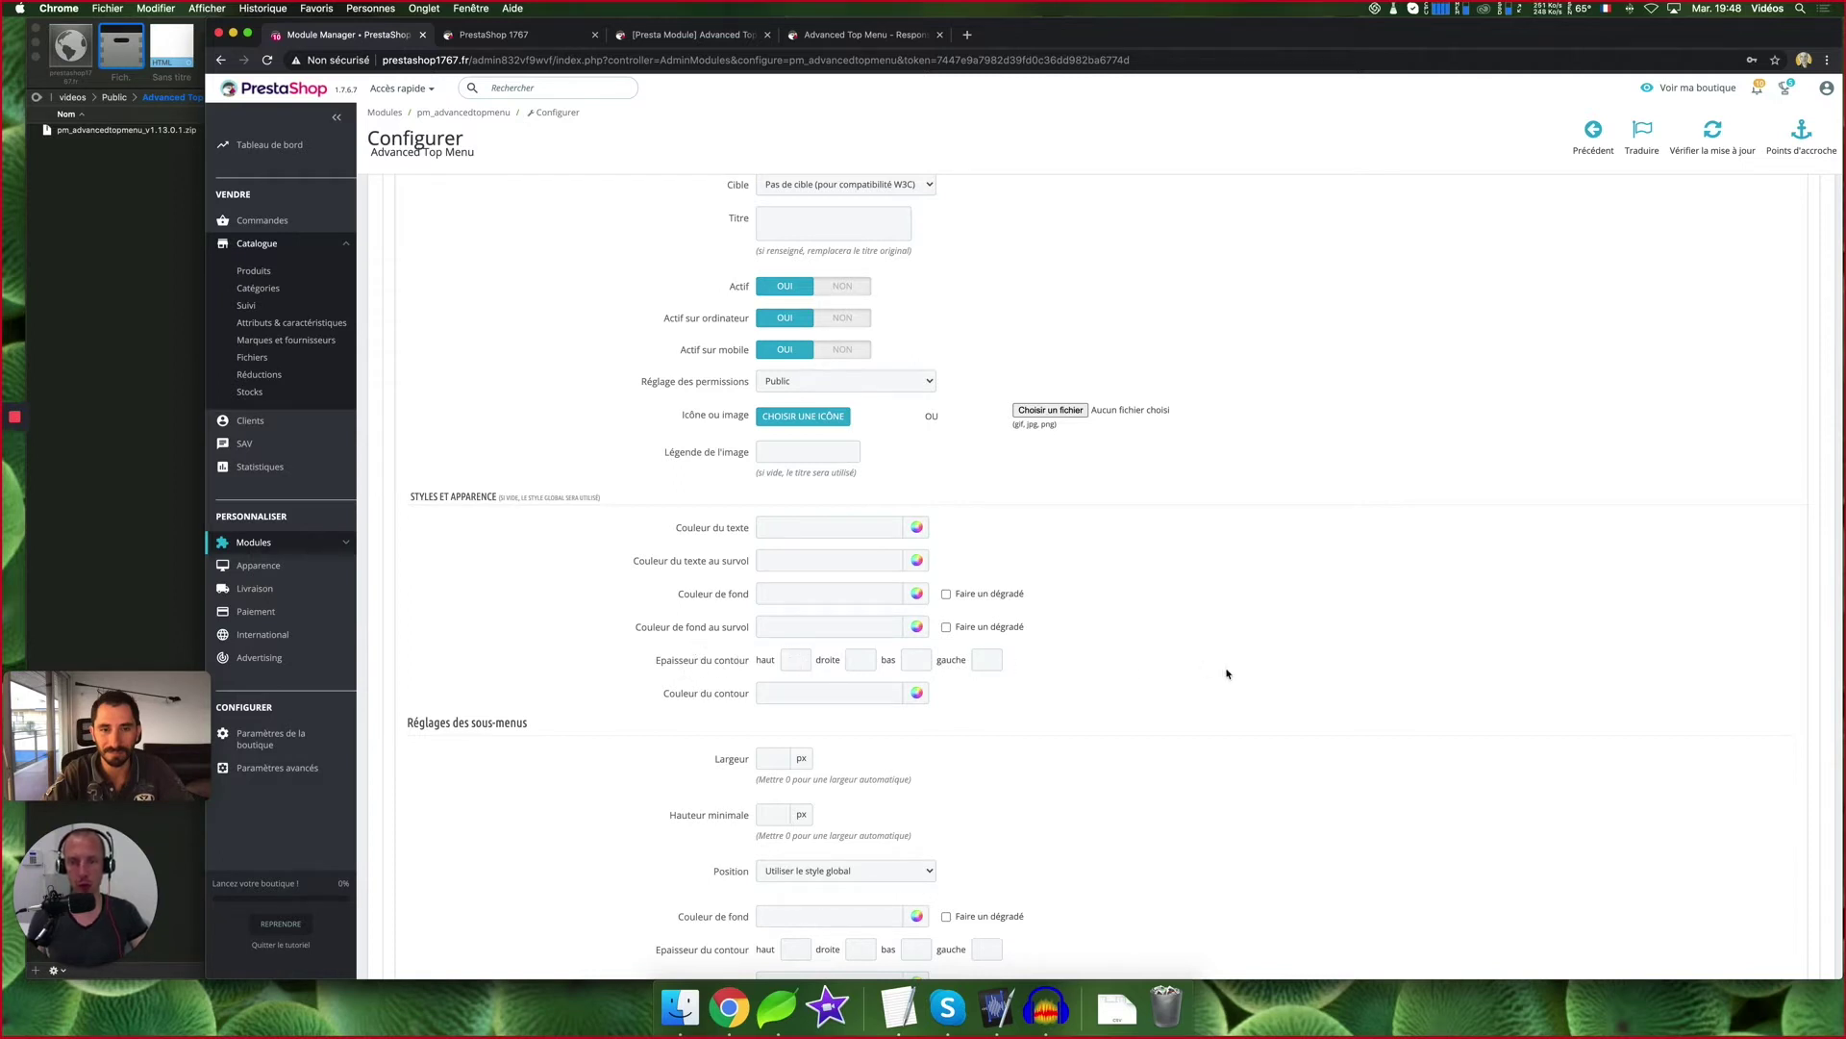
Examine the new tab's sub-menu settings and its available position options
scroll(1140, 687, down, 1)
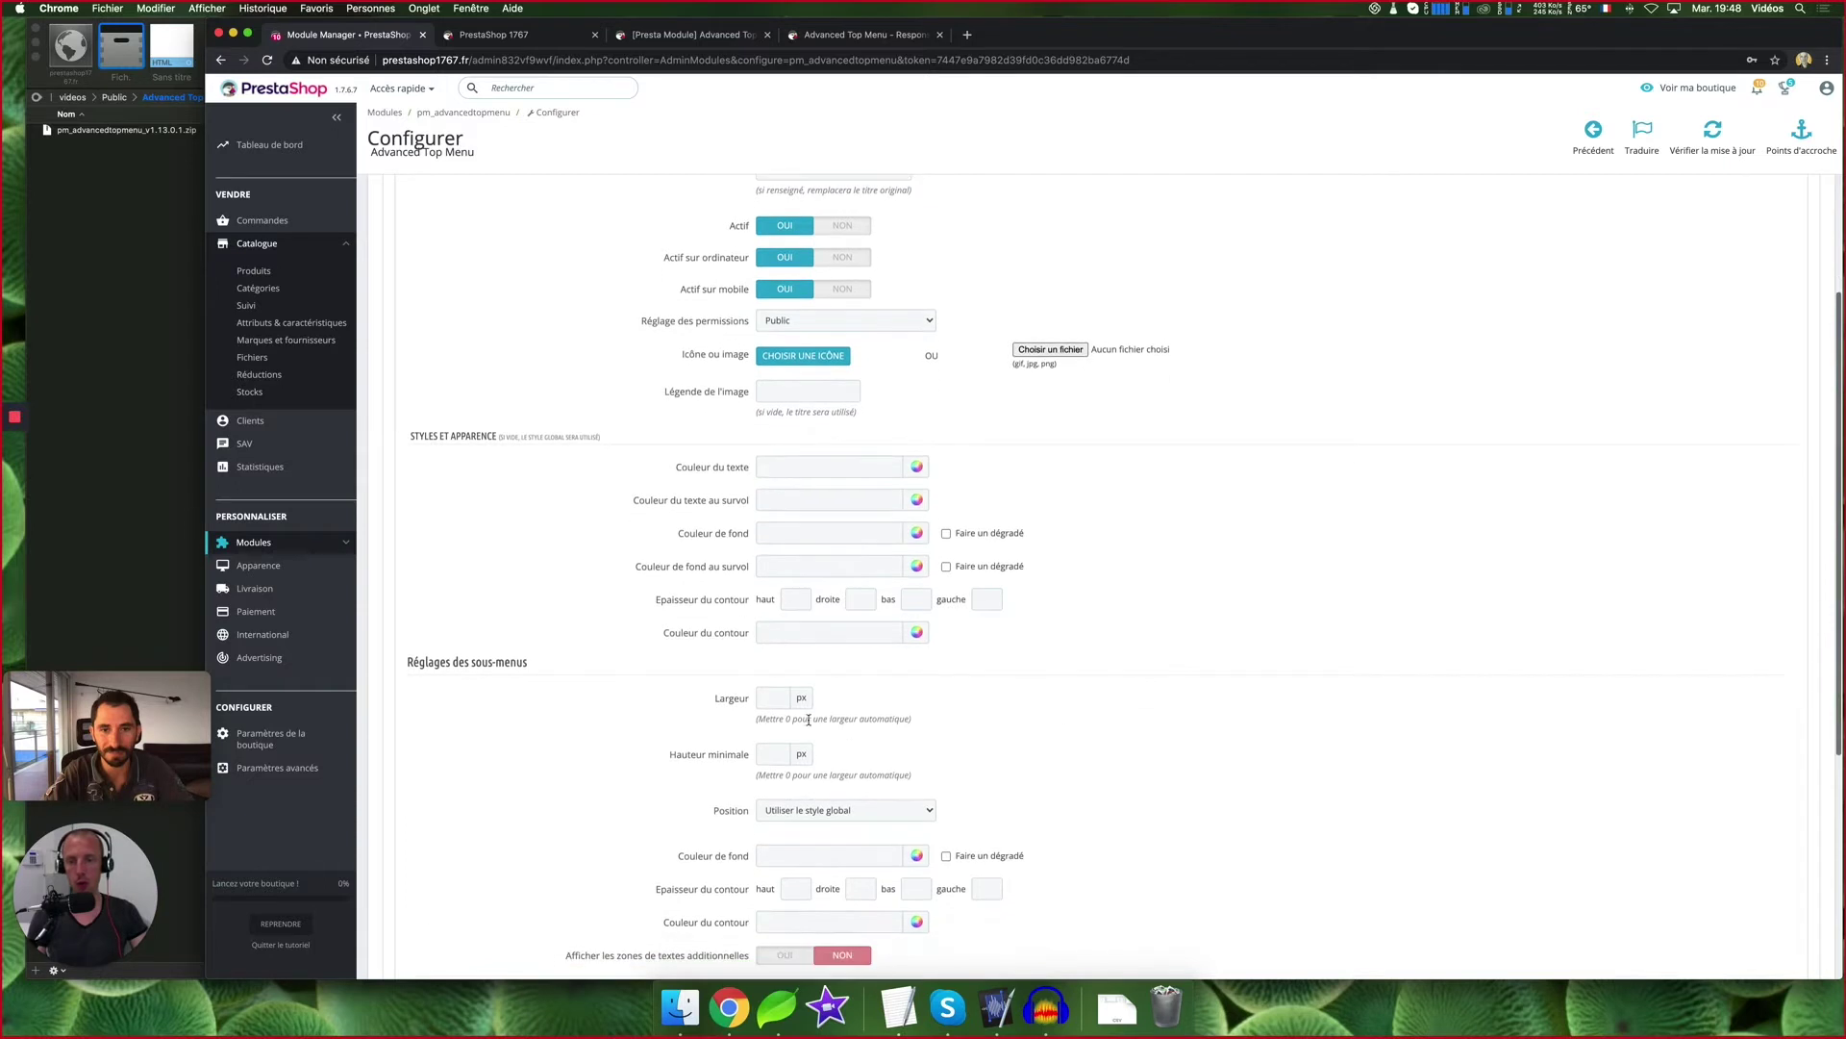
scroll(766, 705, down, 2)
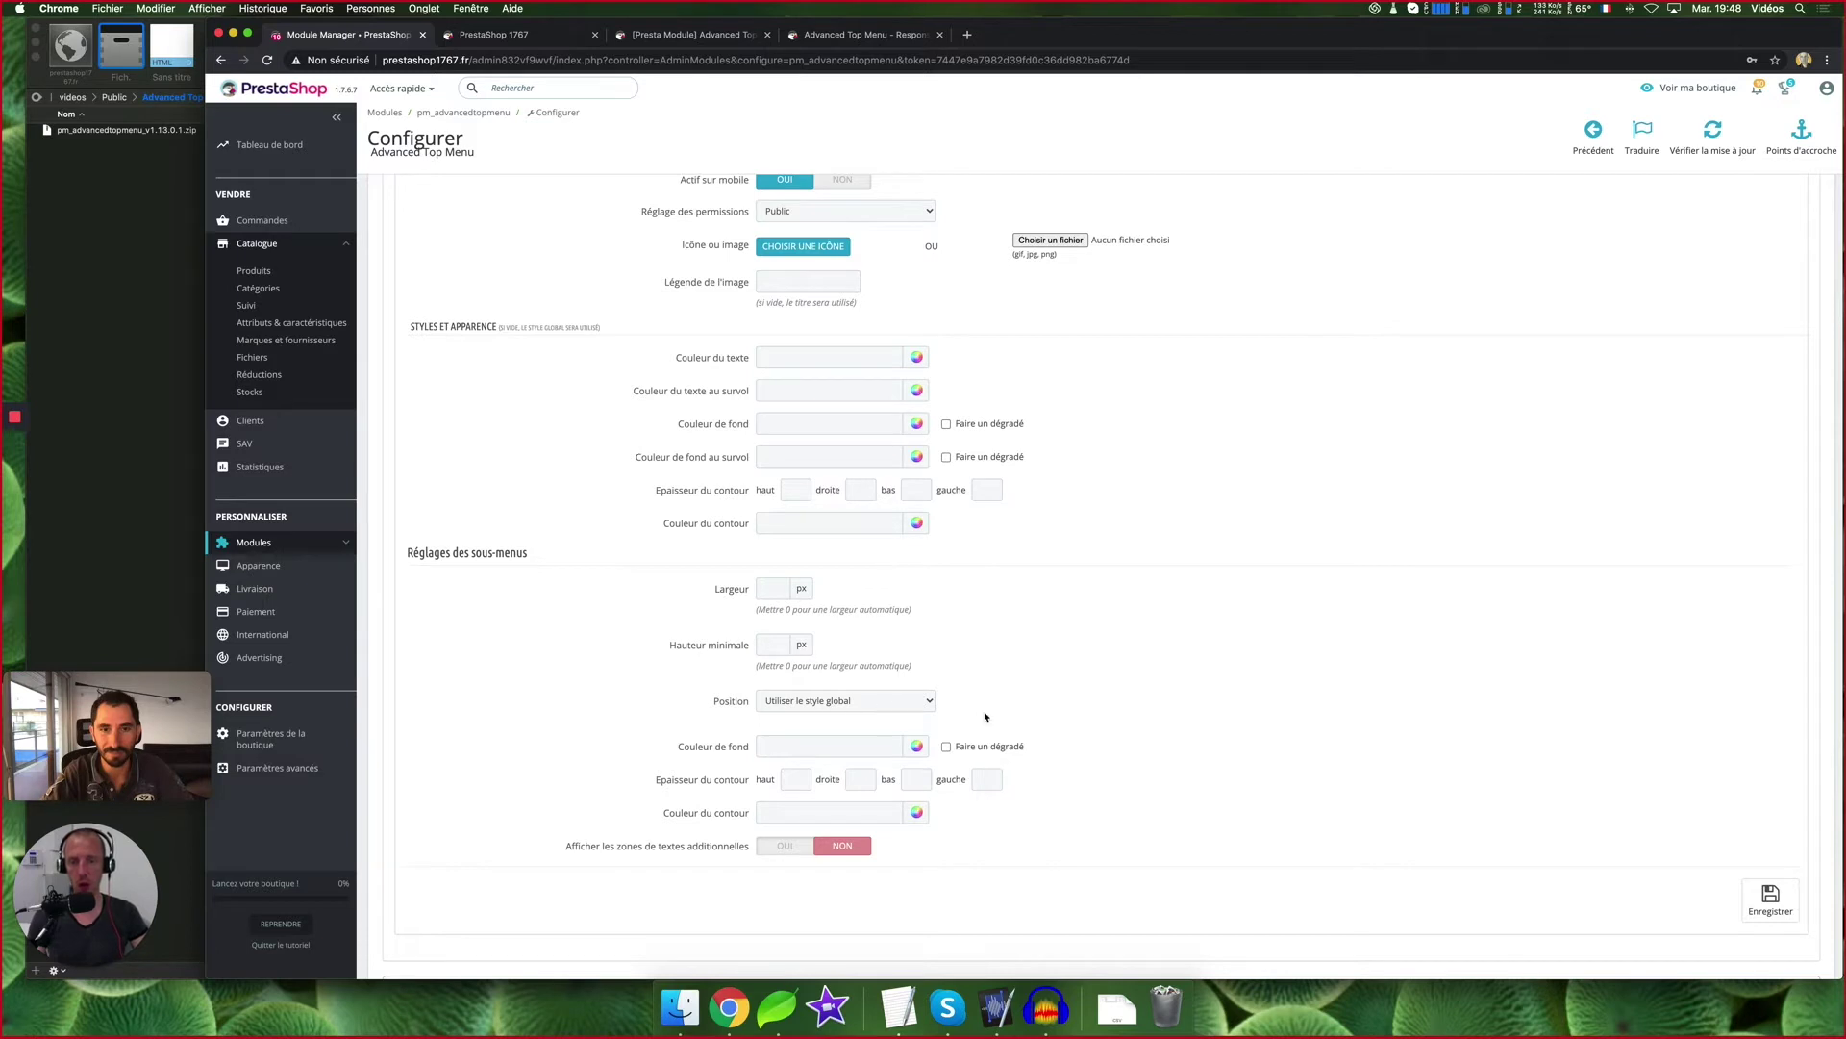
click(929, 701)
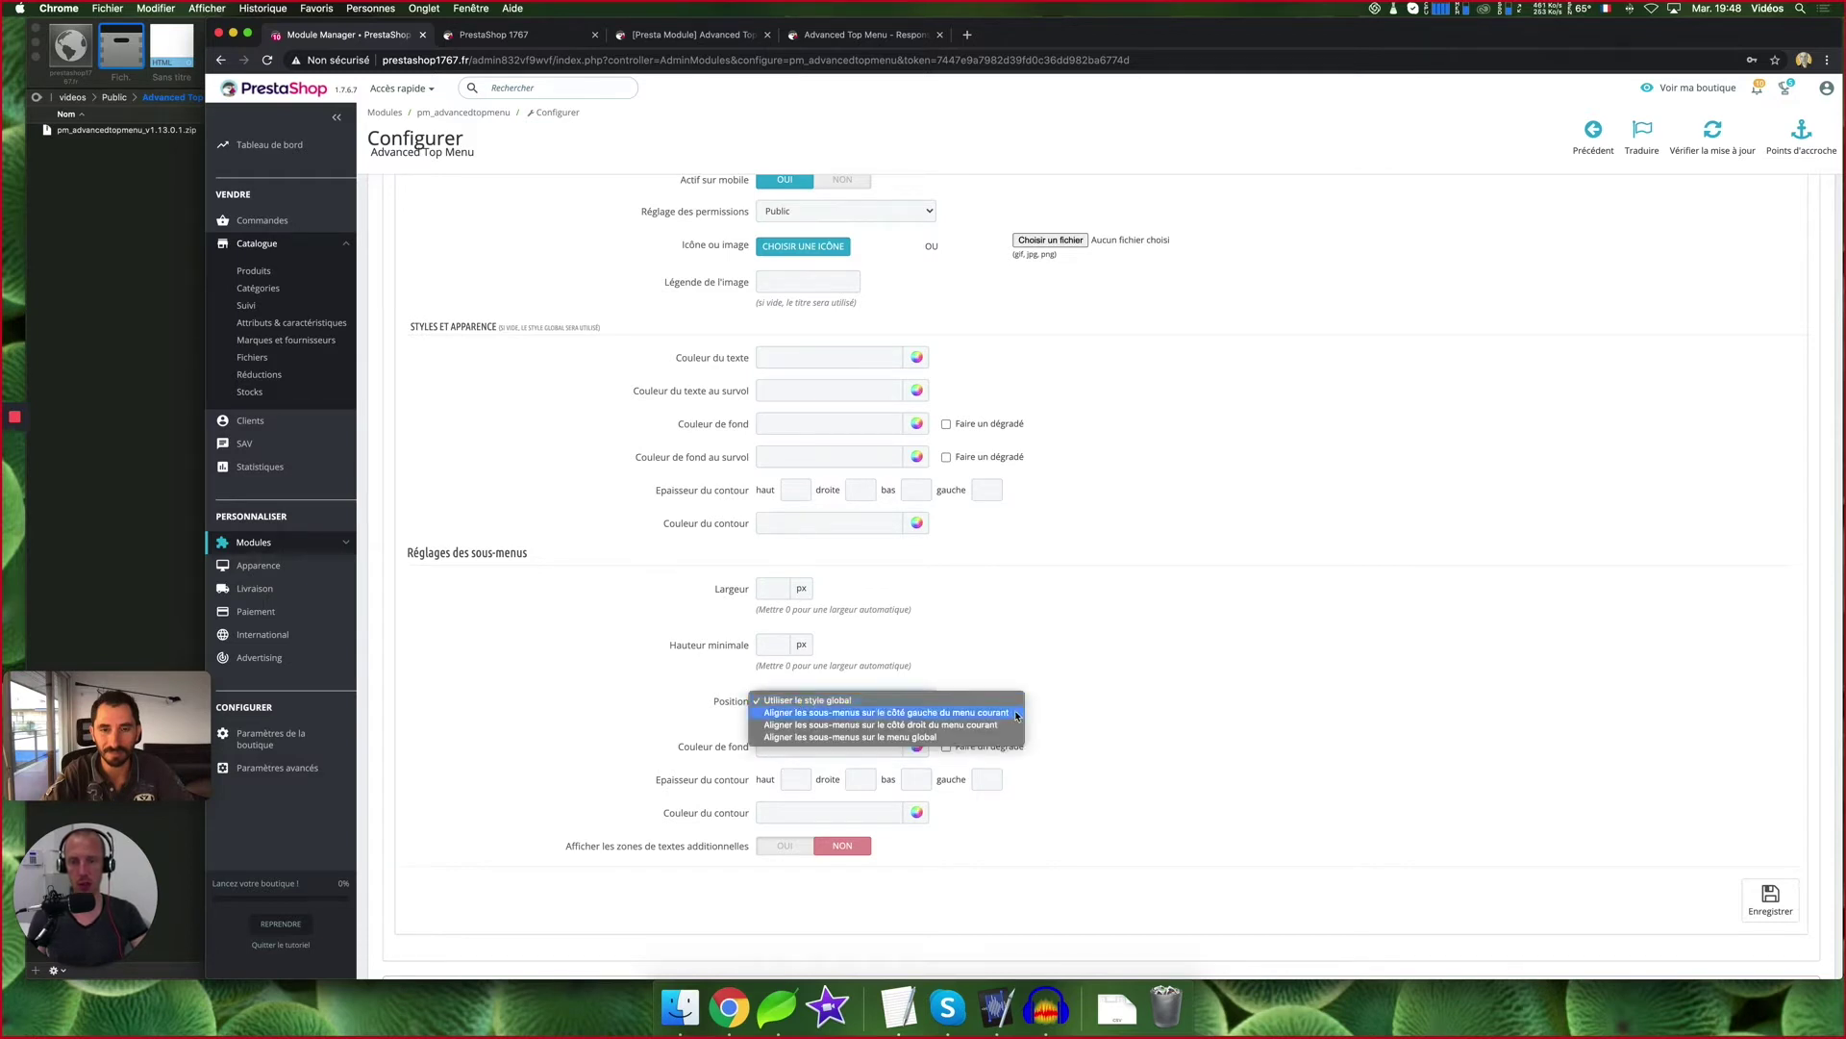
click(1132, 644)
scroll(1059, 731, down, 1)
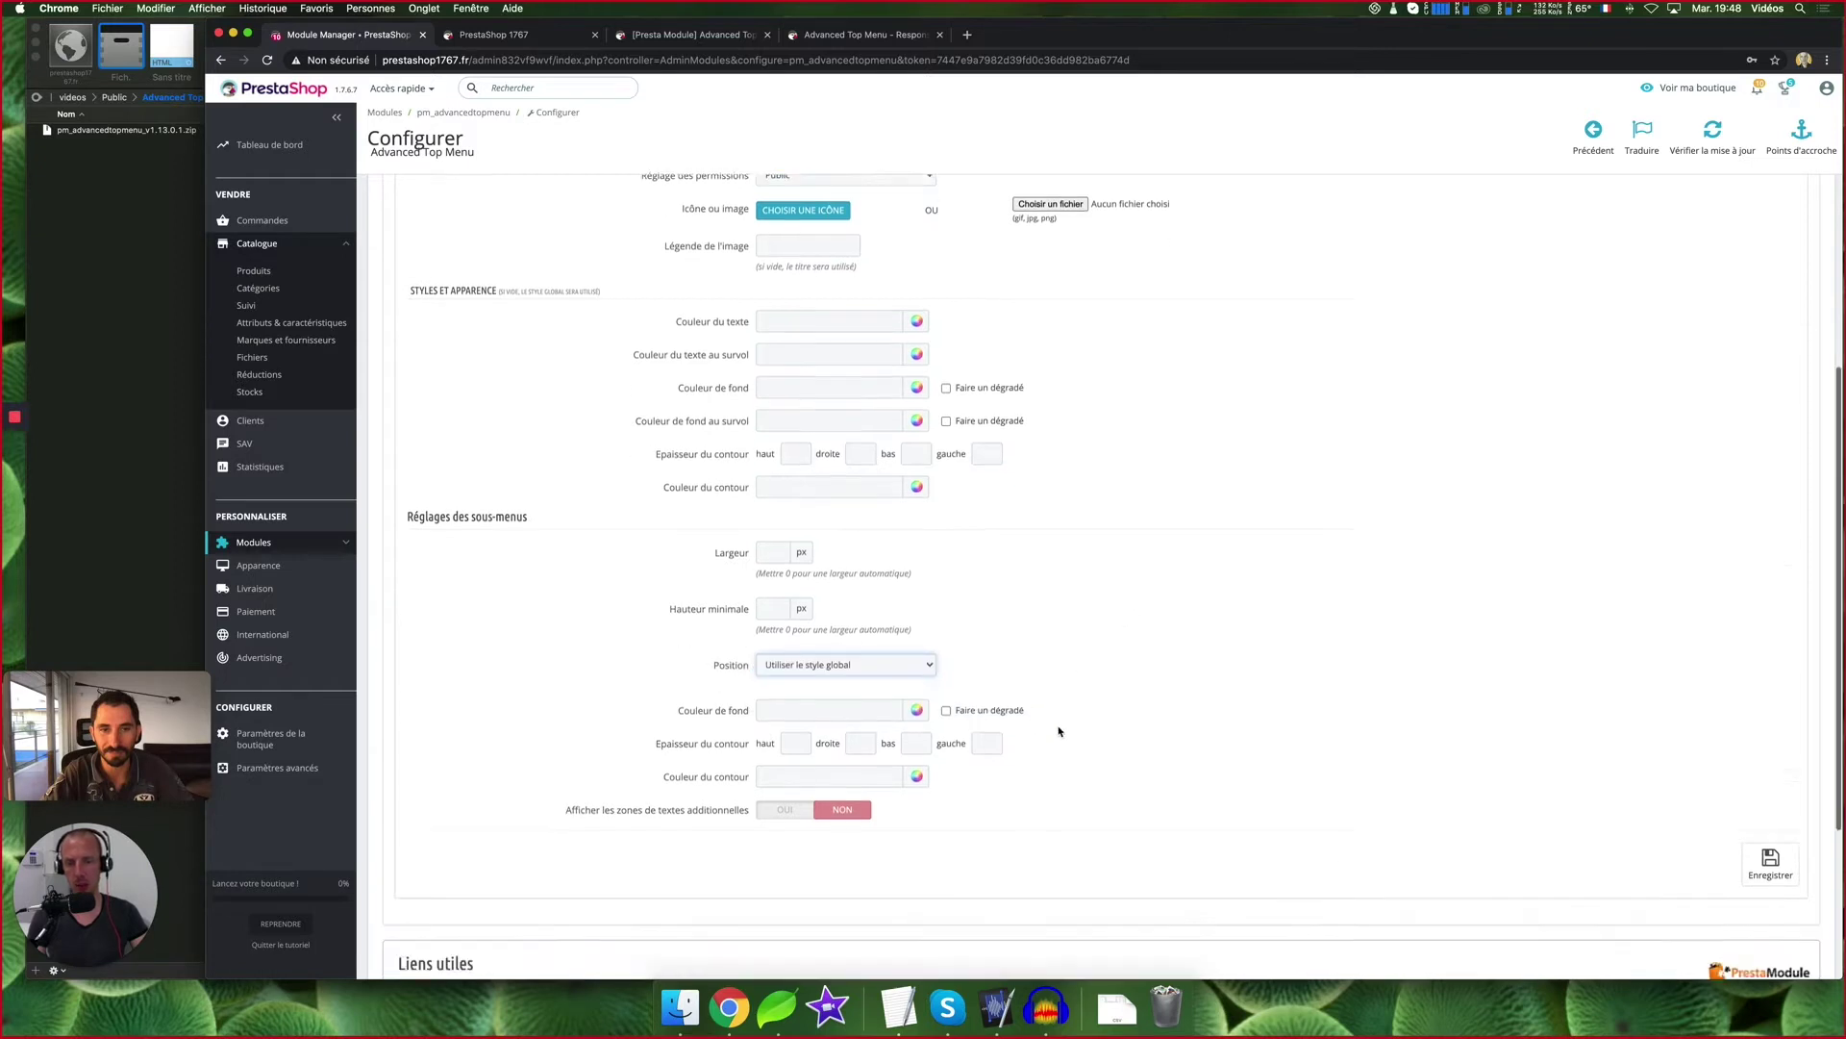
Enable the additional text zones in the new tab's sub-menu settings
scroll(1059, 731, down, 3)
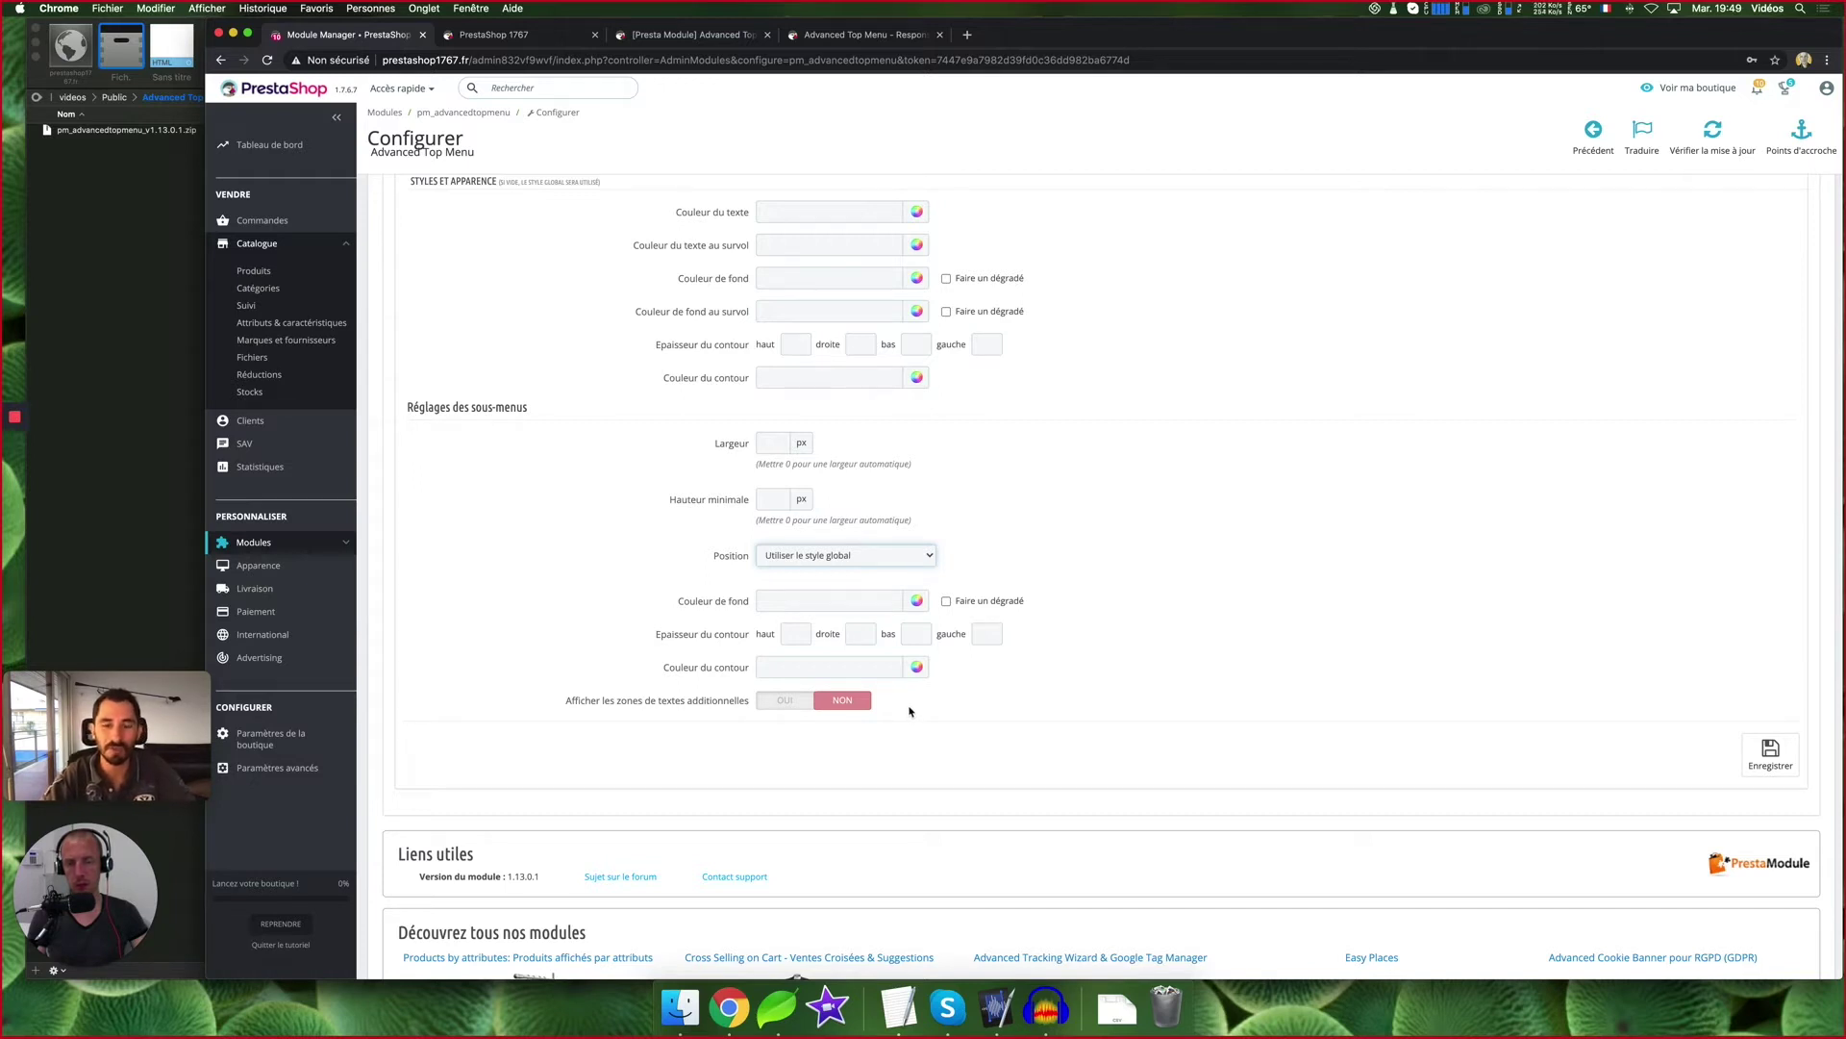
click(871, 703)
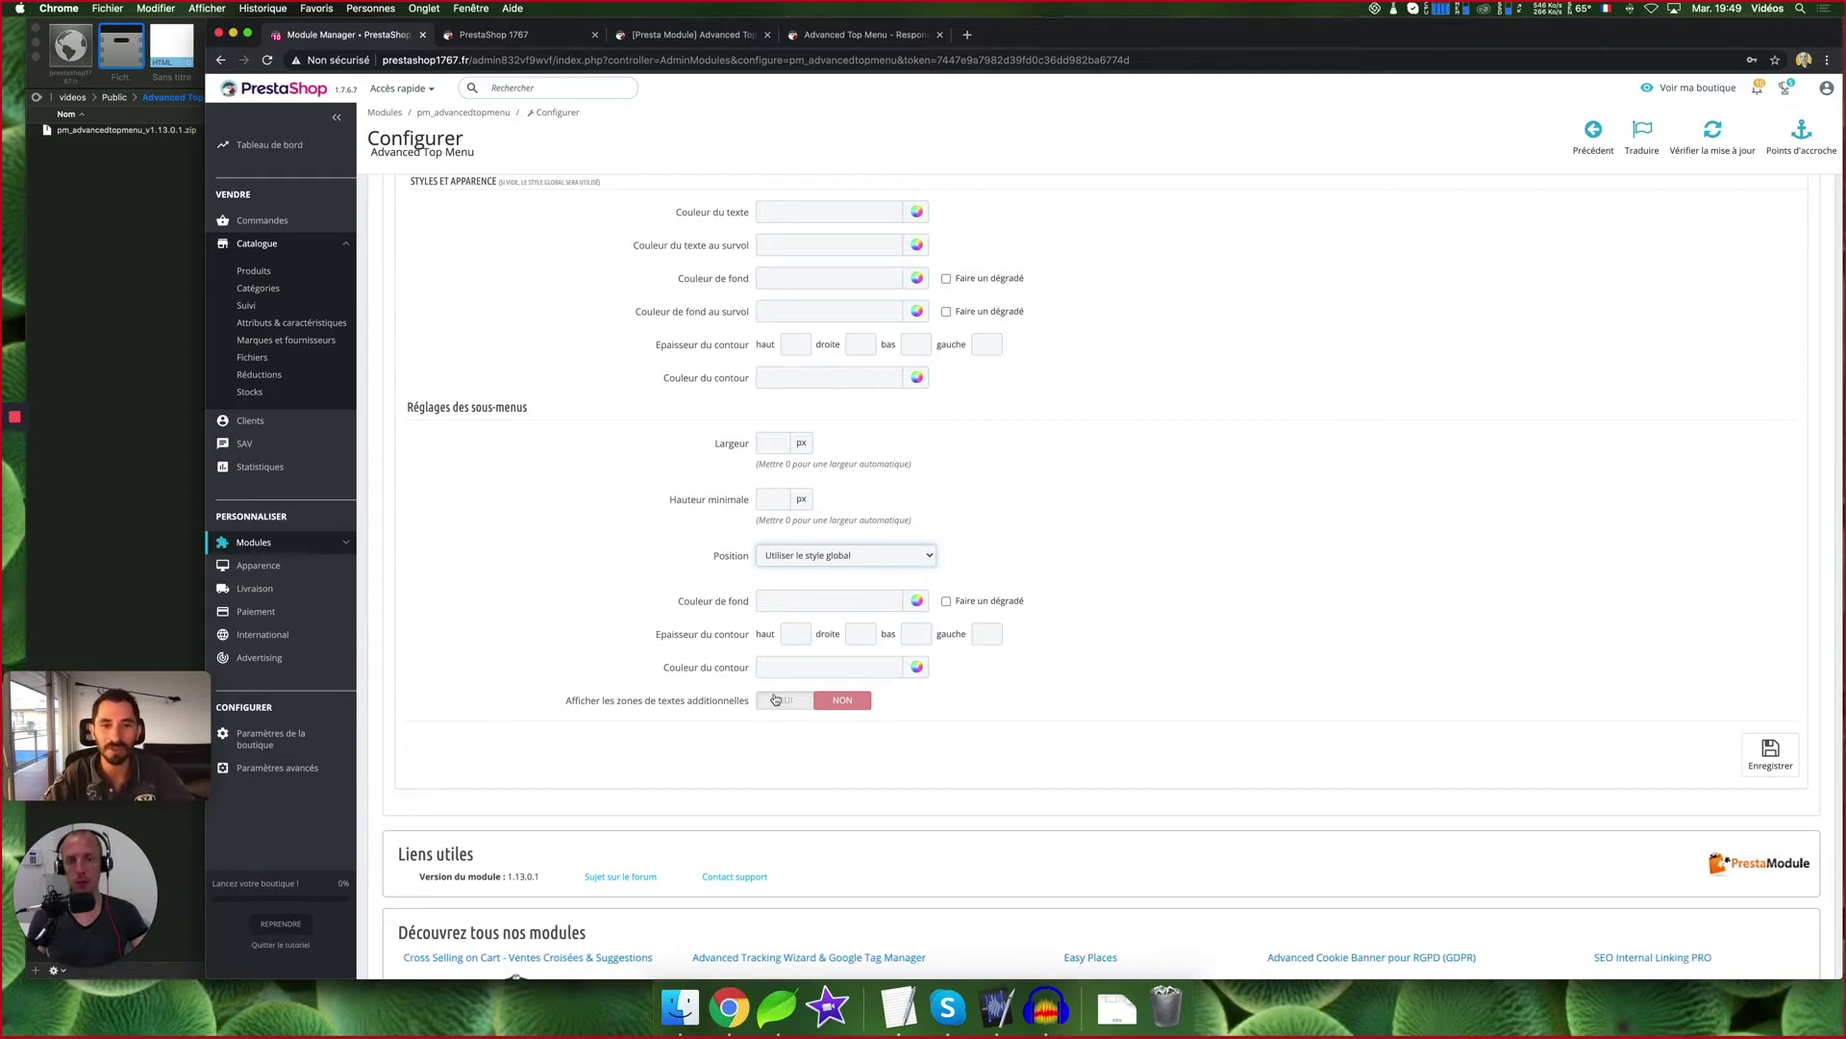
click(871, 703)
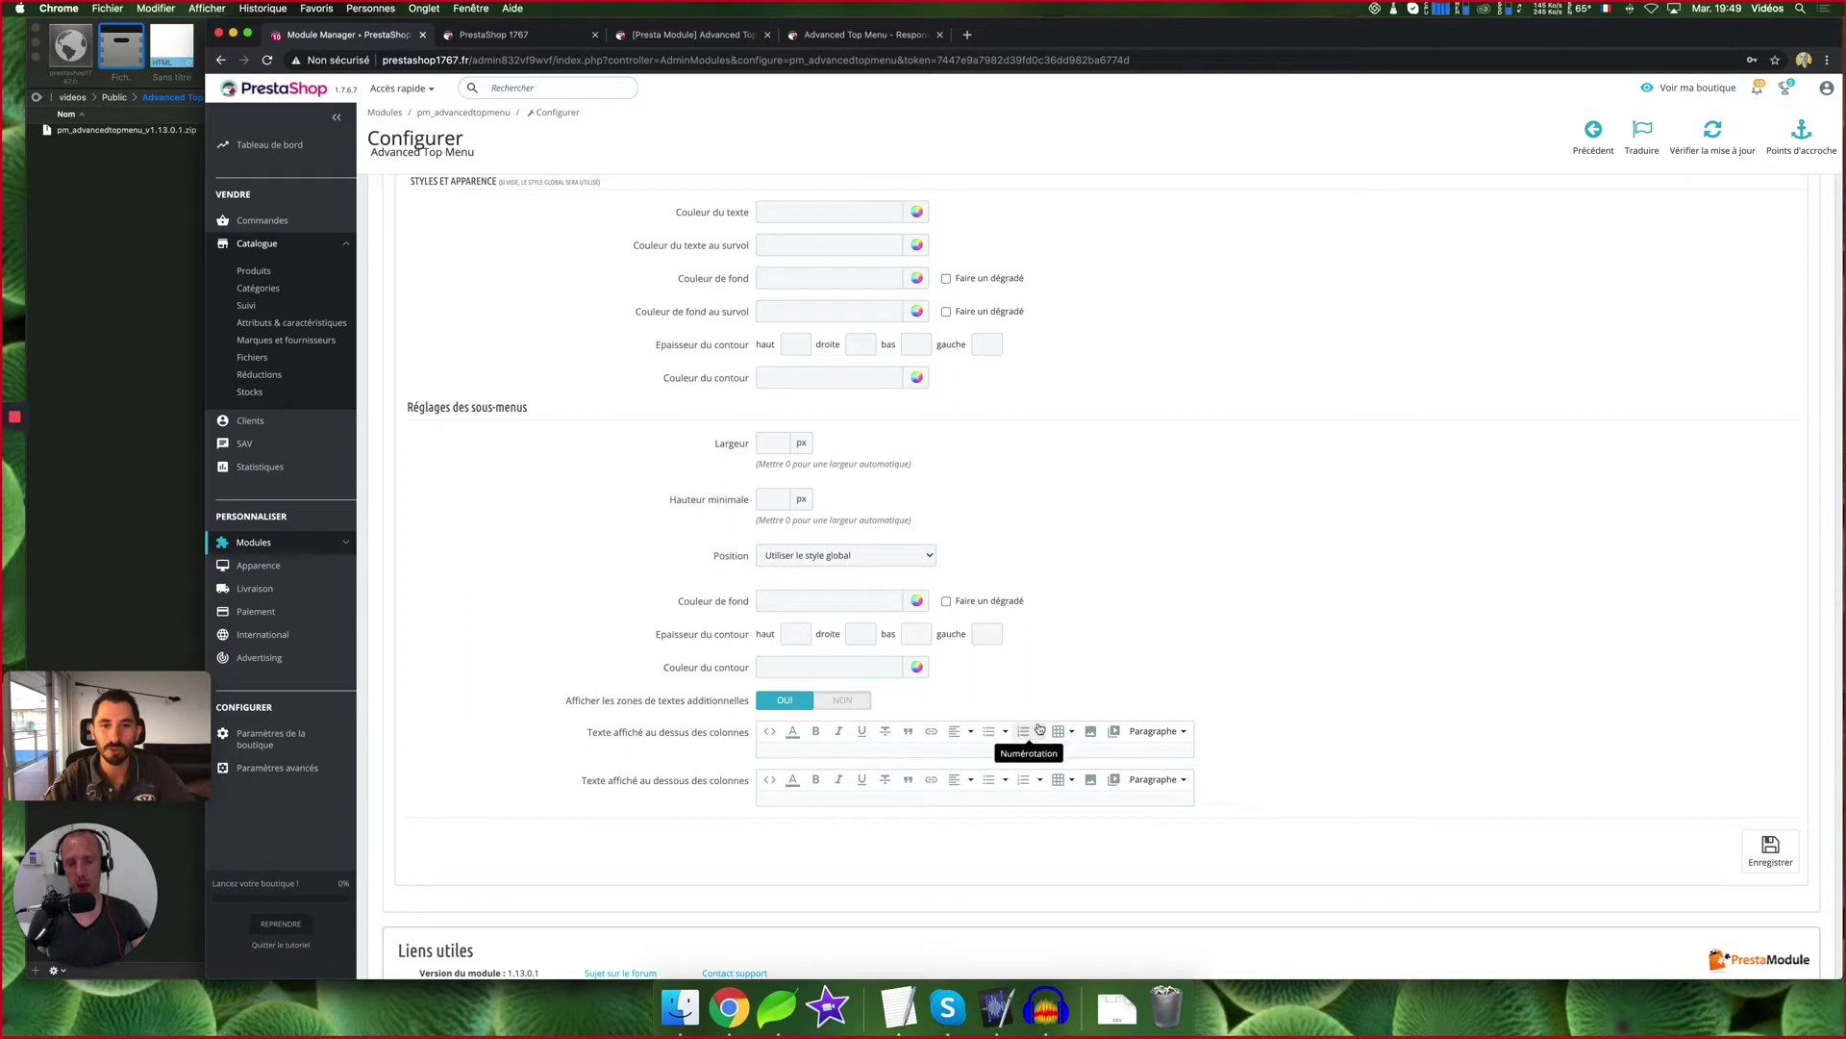
Enter "Lorem Ipsum 1" as the text above the columns and "Lorem Ipsum 2" as the text below them
click(797, 752)
text(Lorem Ipsum)
drag(820, 764, 763, 765)
text(Lorem Ipsum)
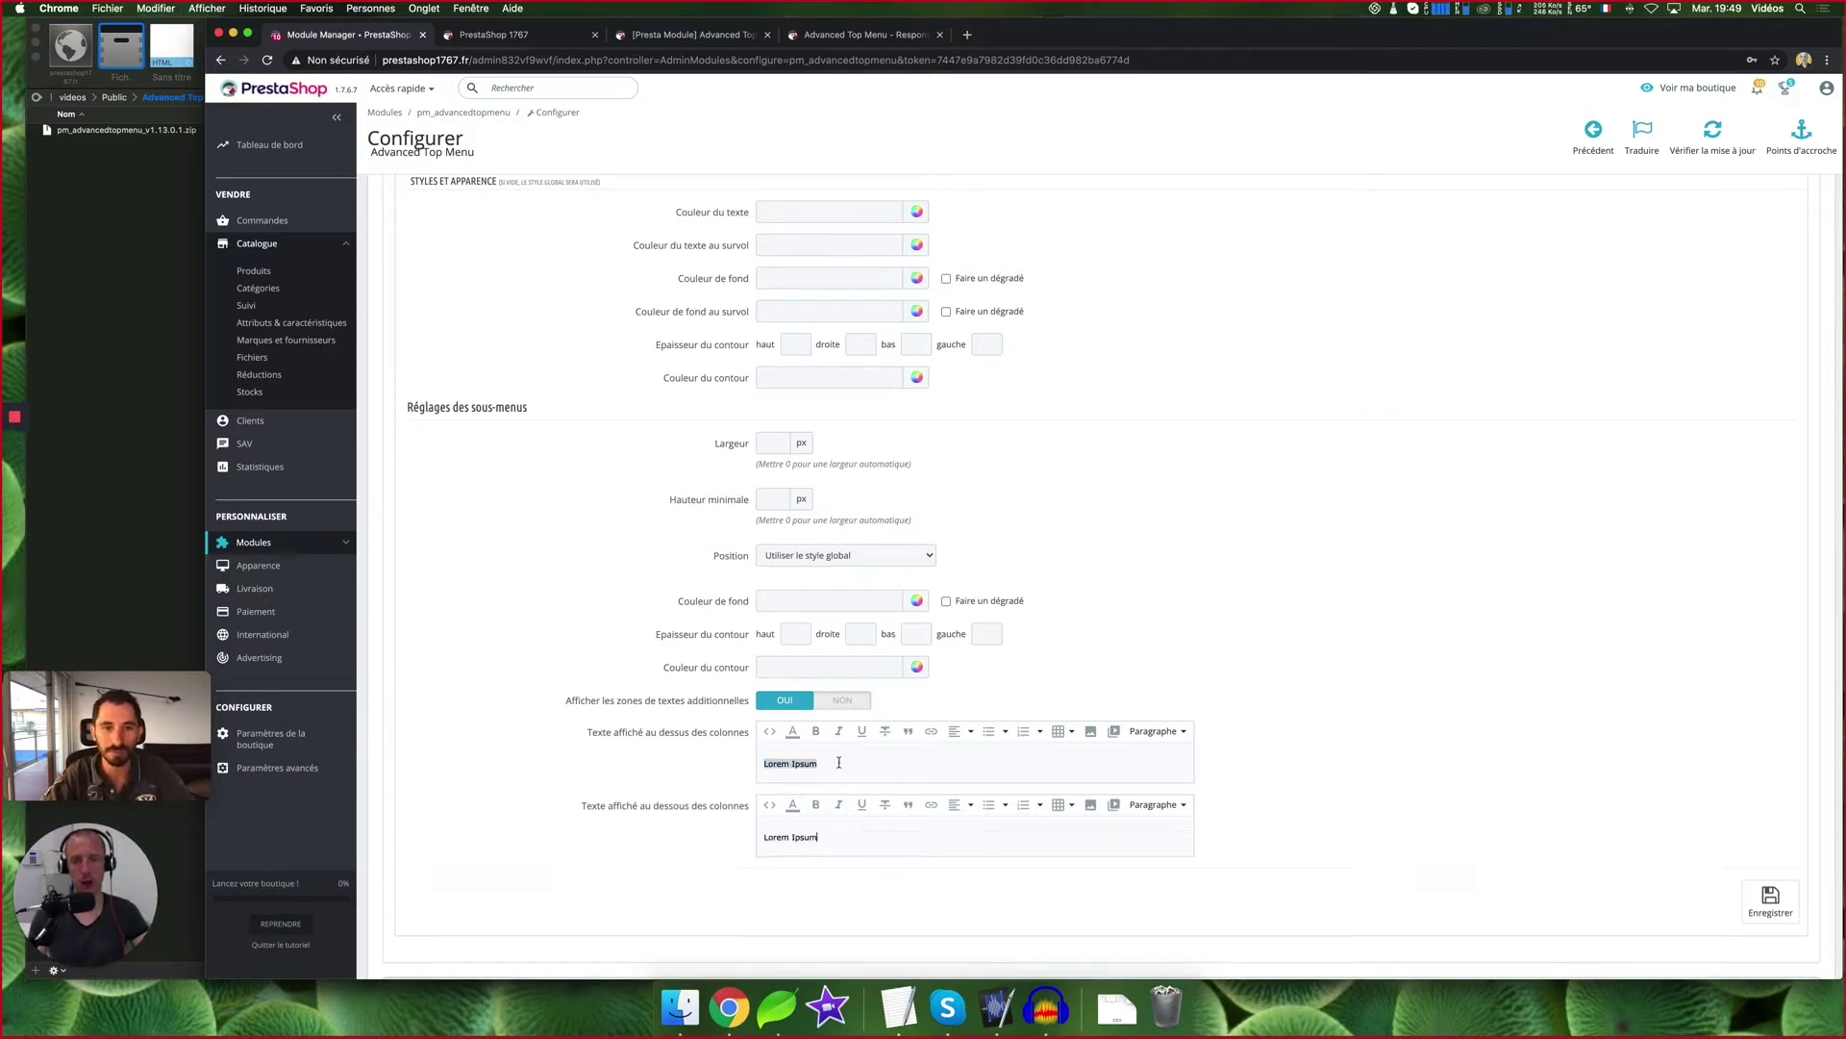
click(842, 762)
text(1)
click(843, 838)
text(2)
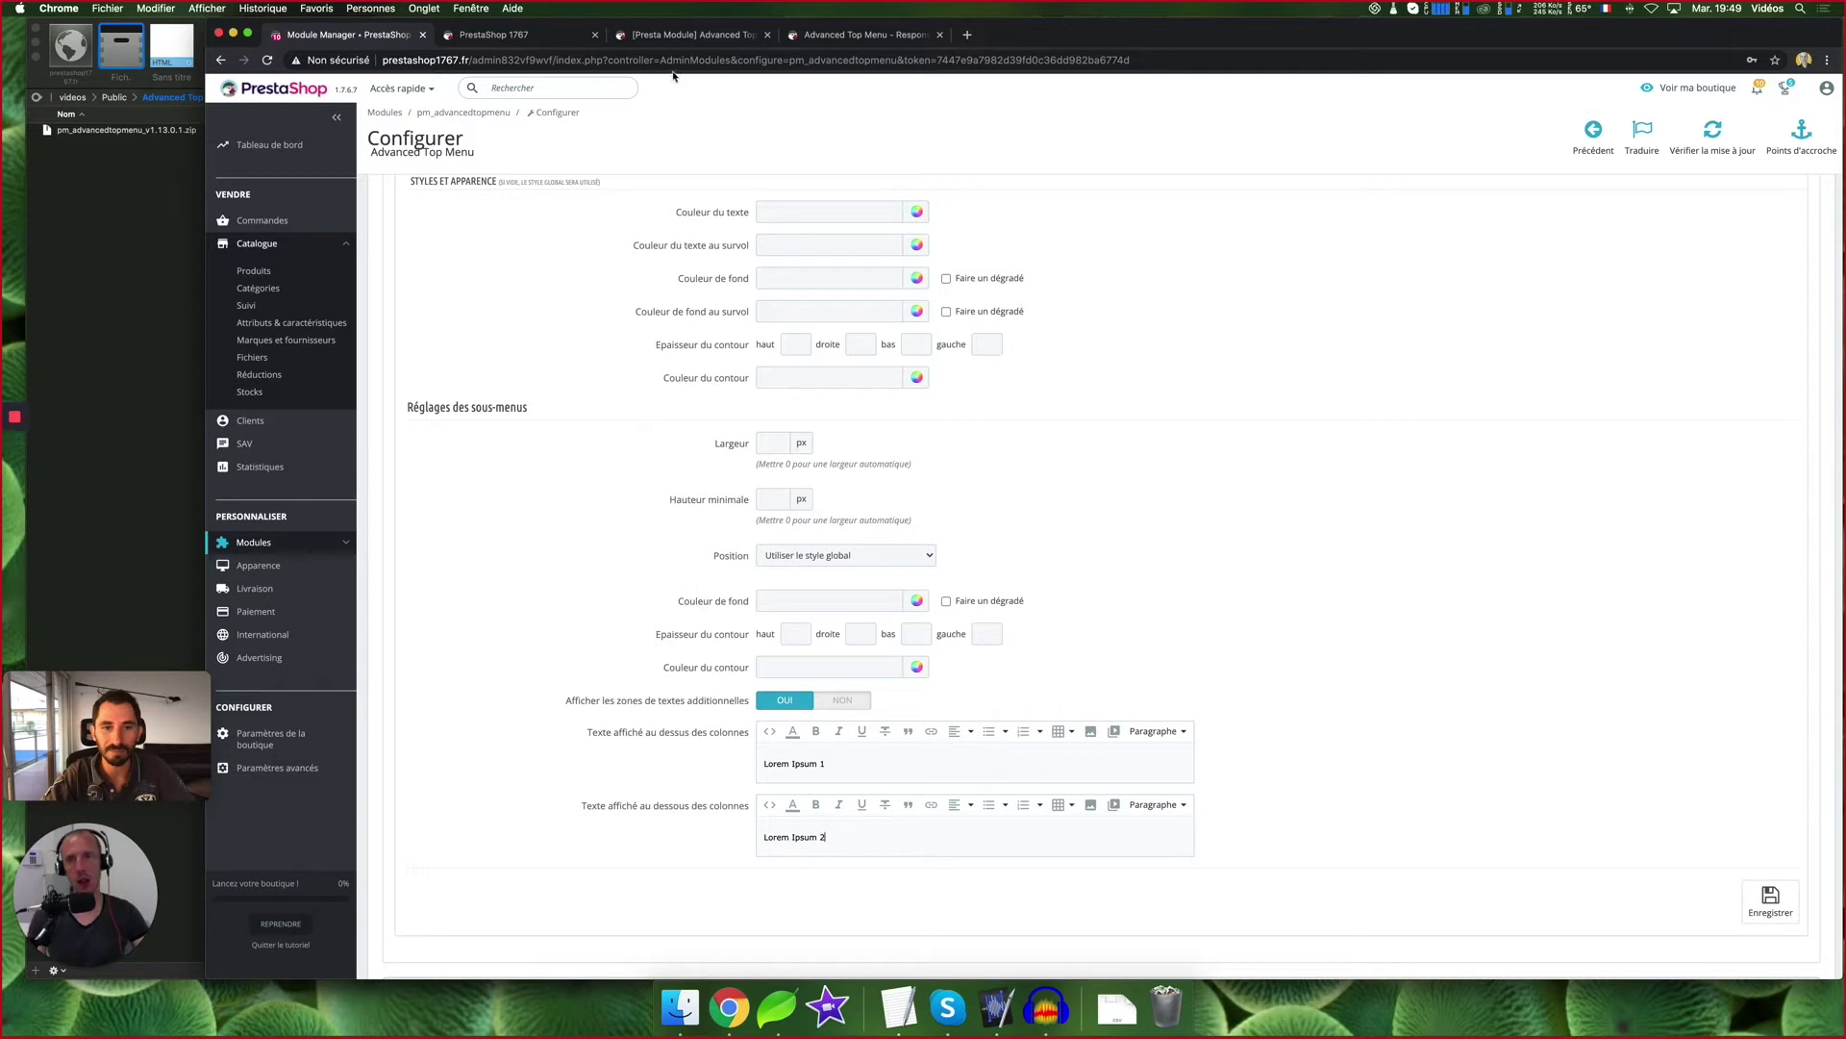
Check the PrestaModule demo shop's Homme sub-menu for the text displayed below its columns
click(650, 38)
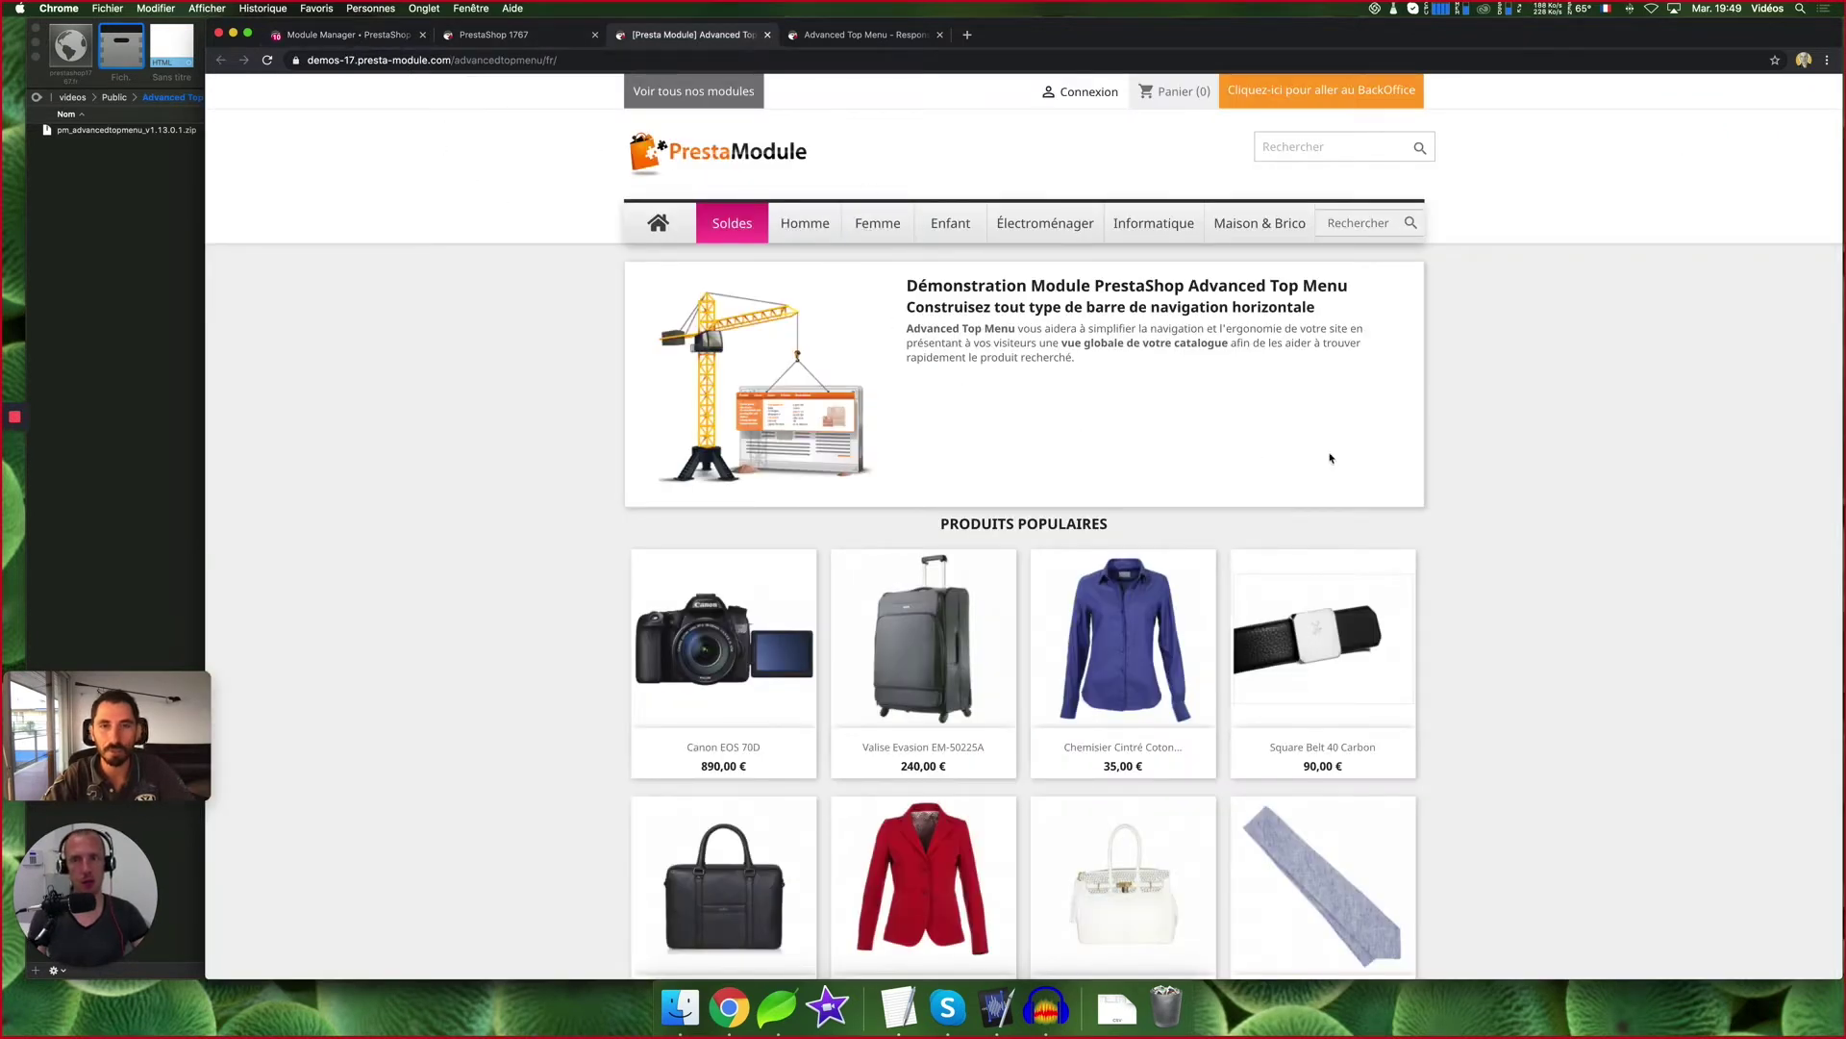
mouse_move(806, 236)
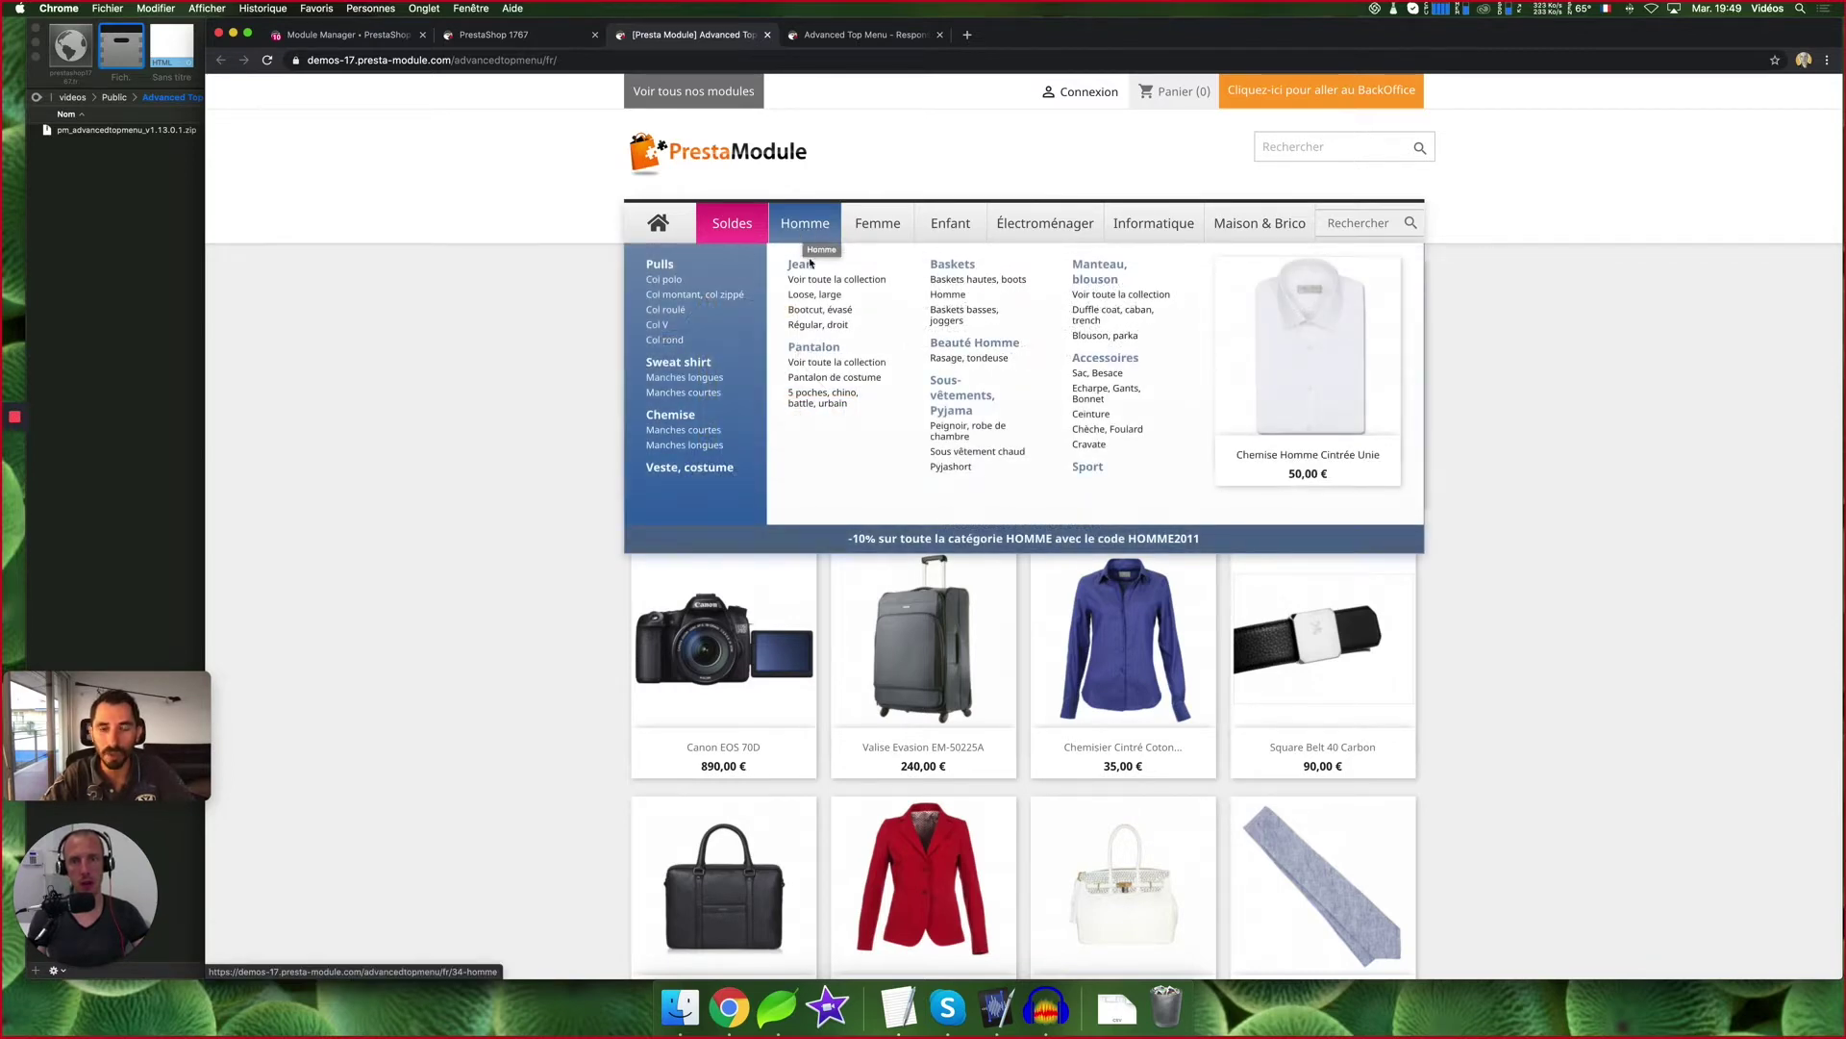
drag(892, 538, 1032, 542)
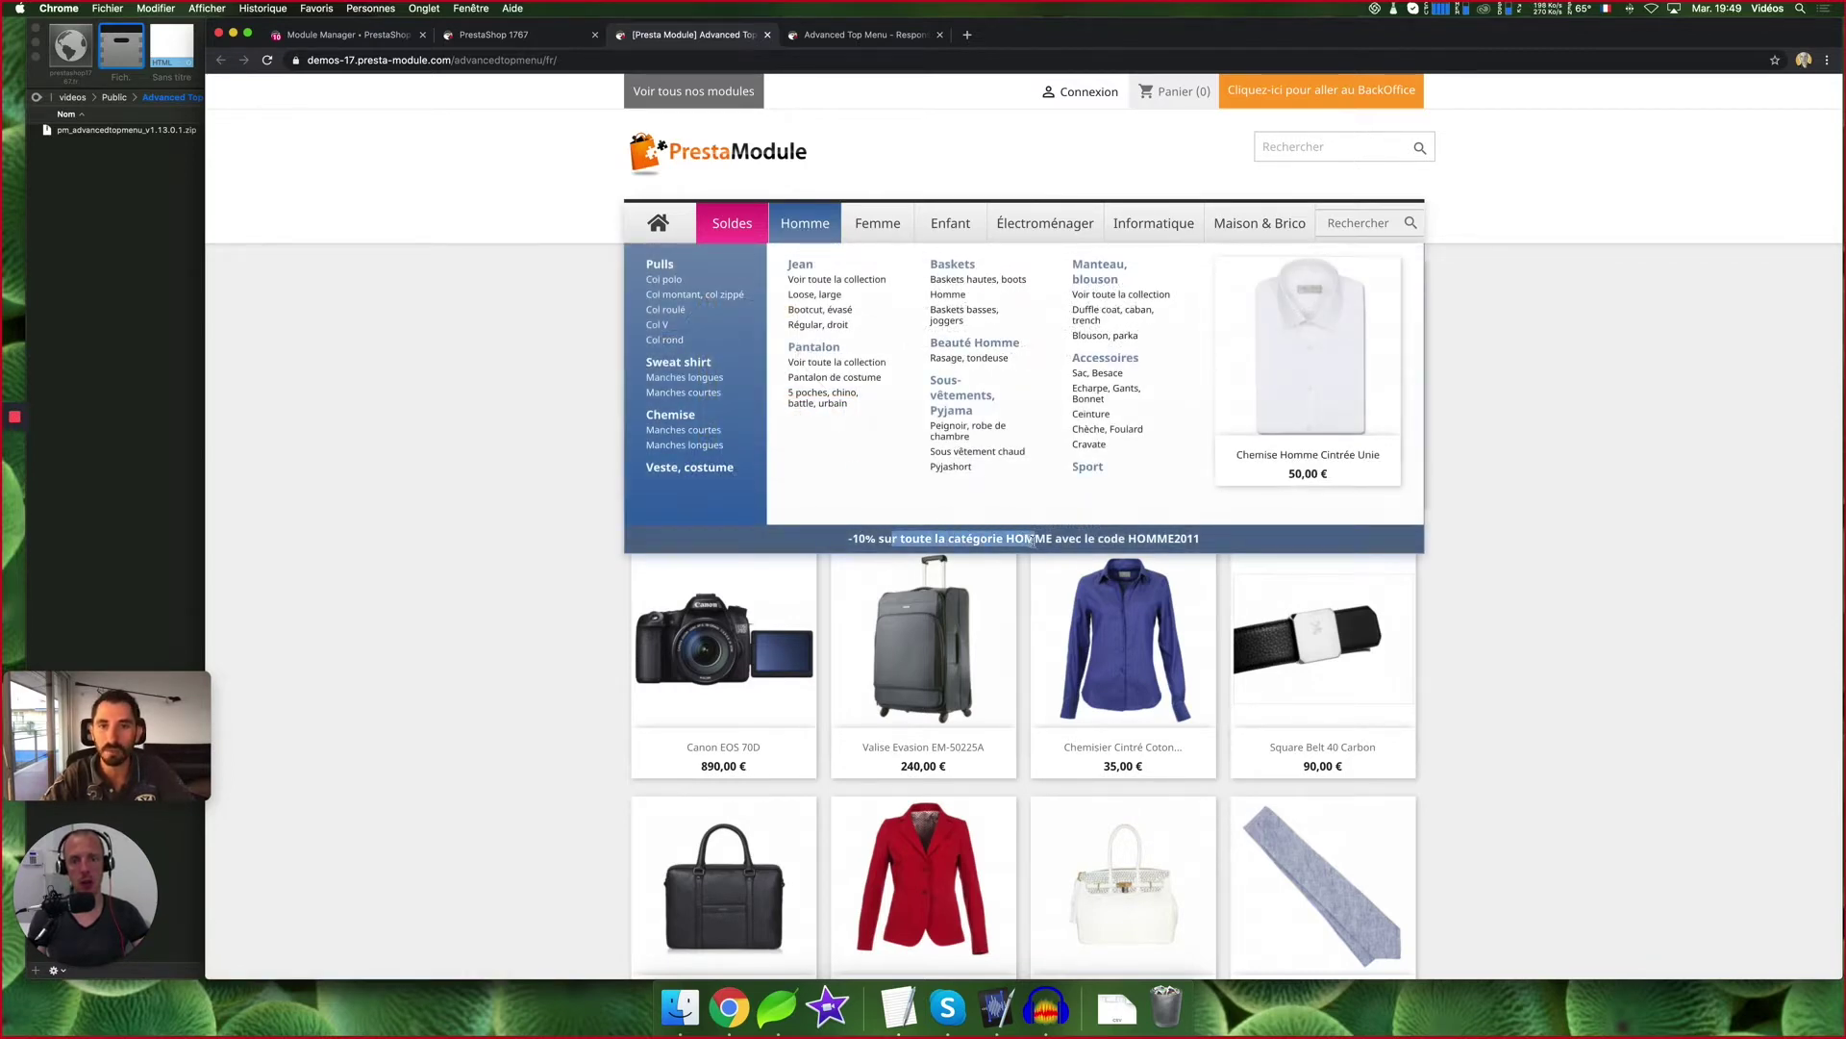
Copy "-10% sur toute la catégorie HOMME avec le code HOMME2011" from the demo's Homme sub-menu into both additional text zones of the new tab
click(1033, 540)
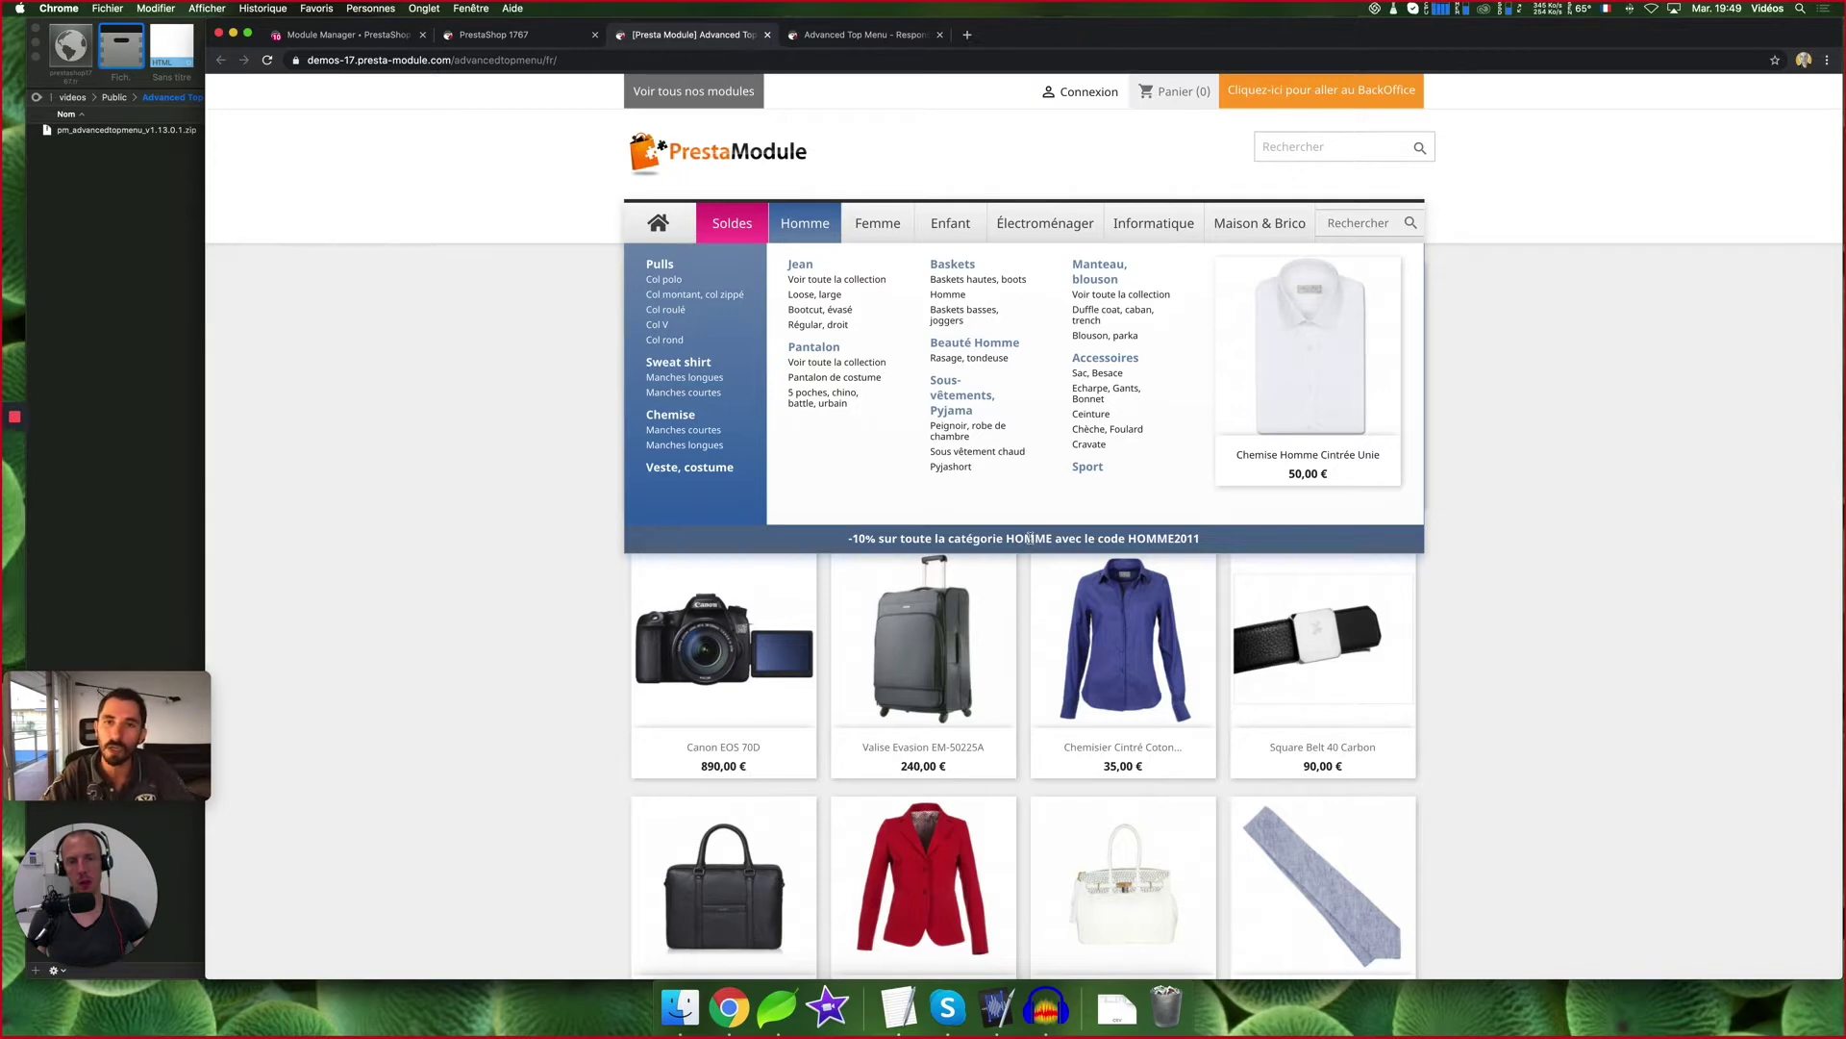
drag(1202, 540, 849, 546)
key(cmd+c)
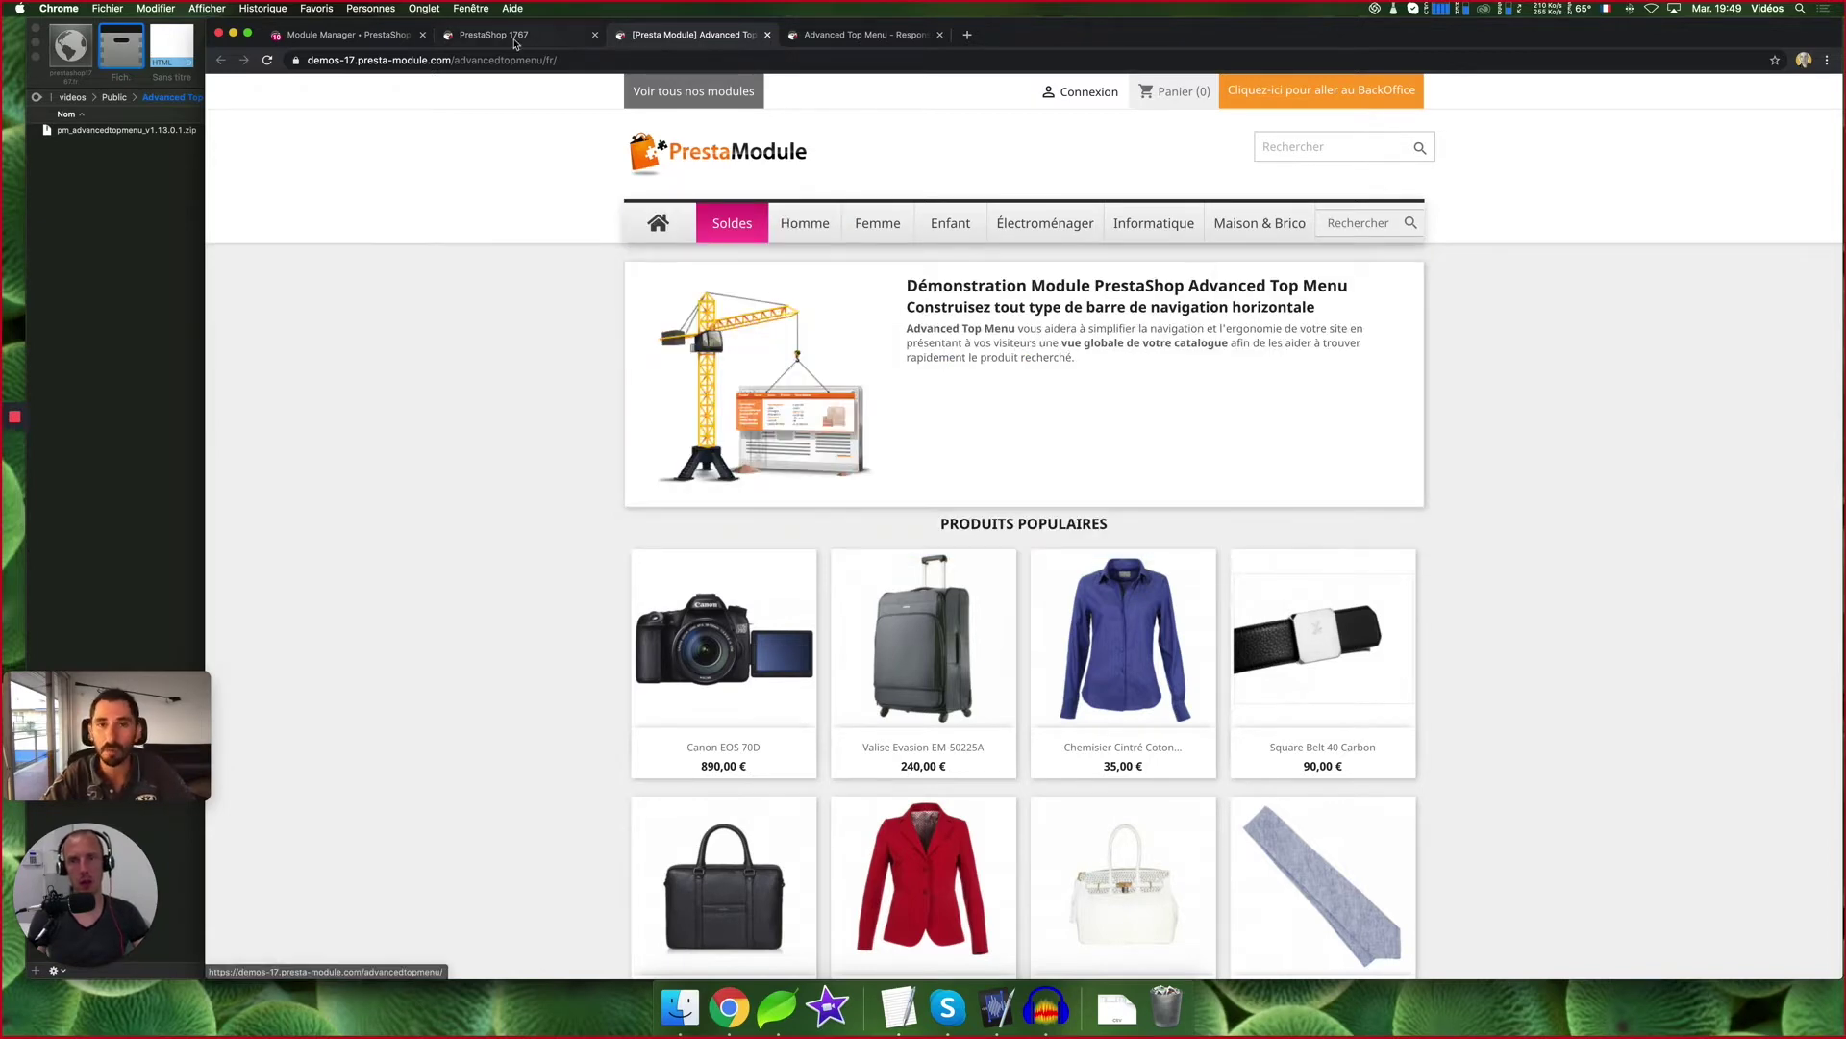
click(322, 35)
triple_click(825, 761)
key(cmd+v)
triple_click(825, 841)
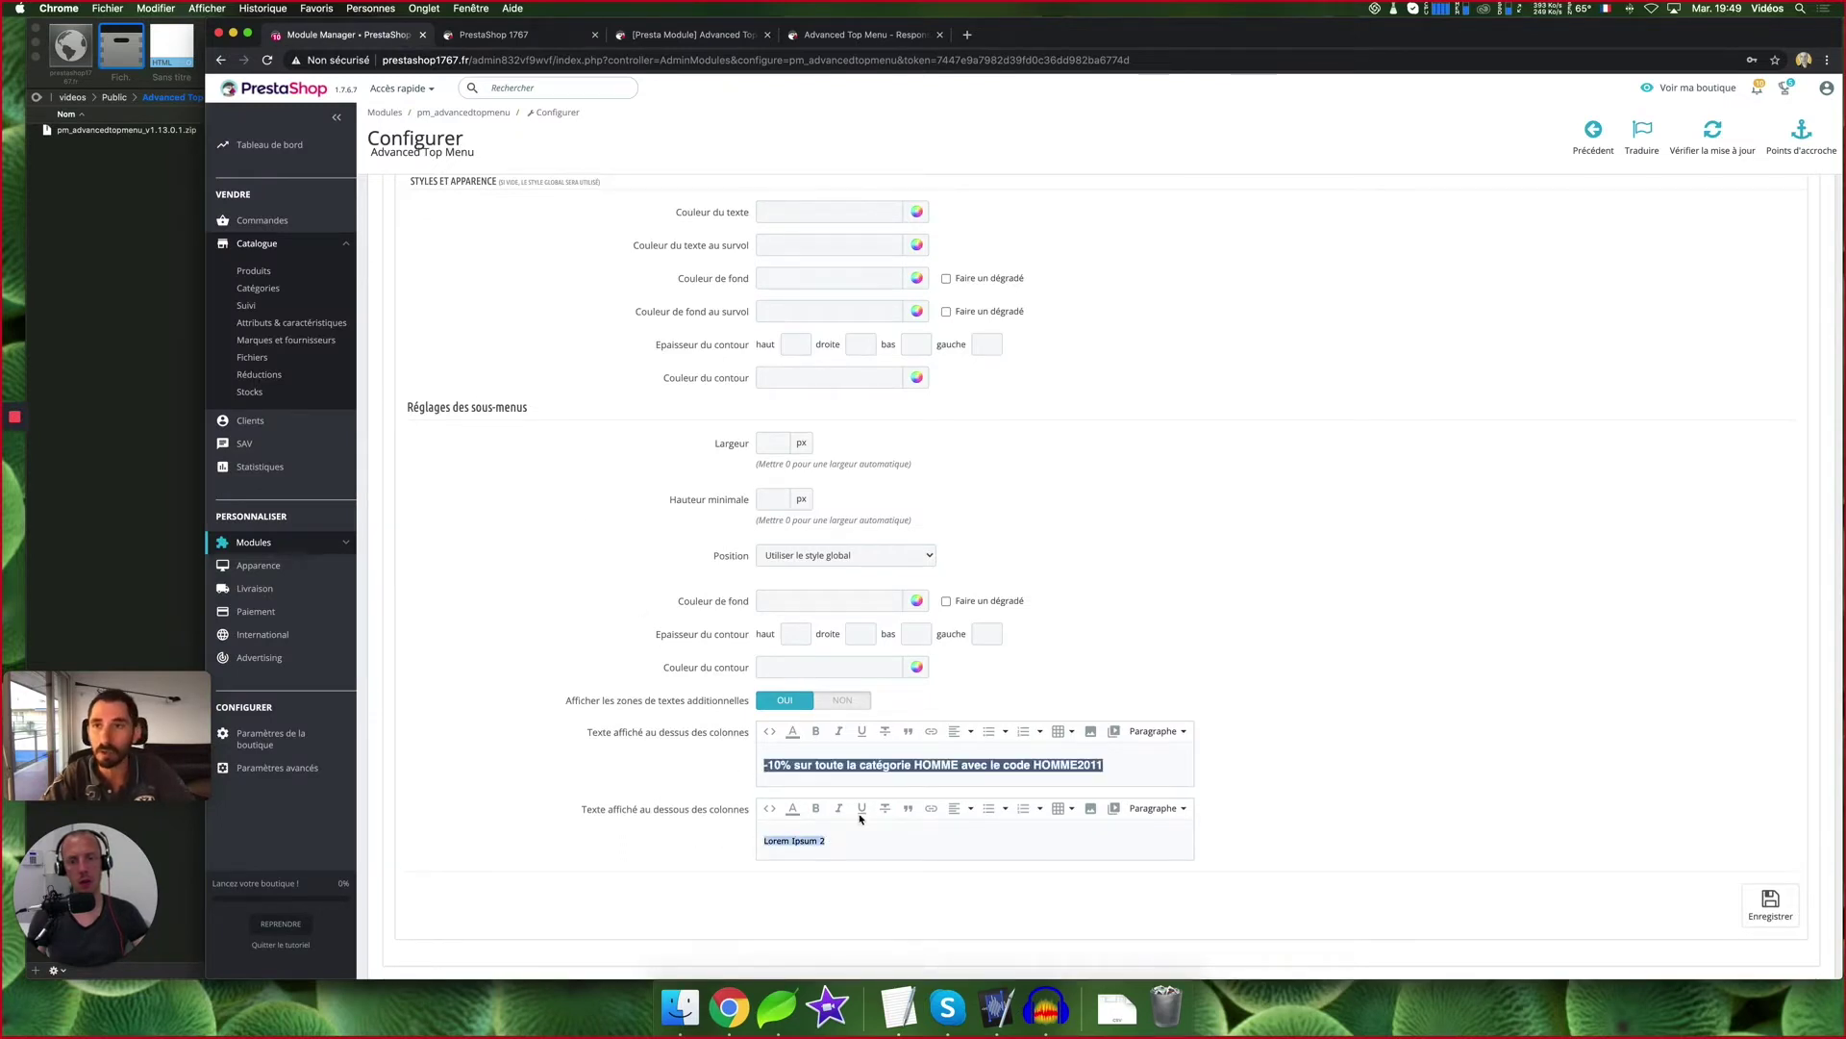
key(cmd+v)
Replace the formatted text above the columns with an unformatted copy of the same promotional text and save the tab
triple_click(752, 766)
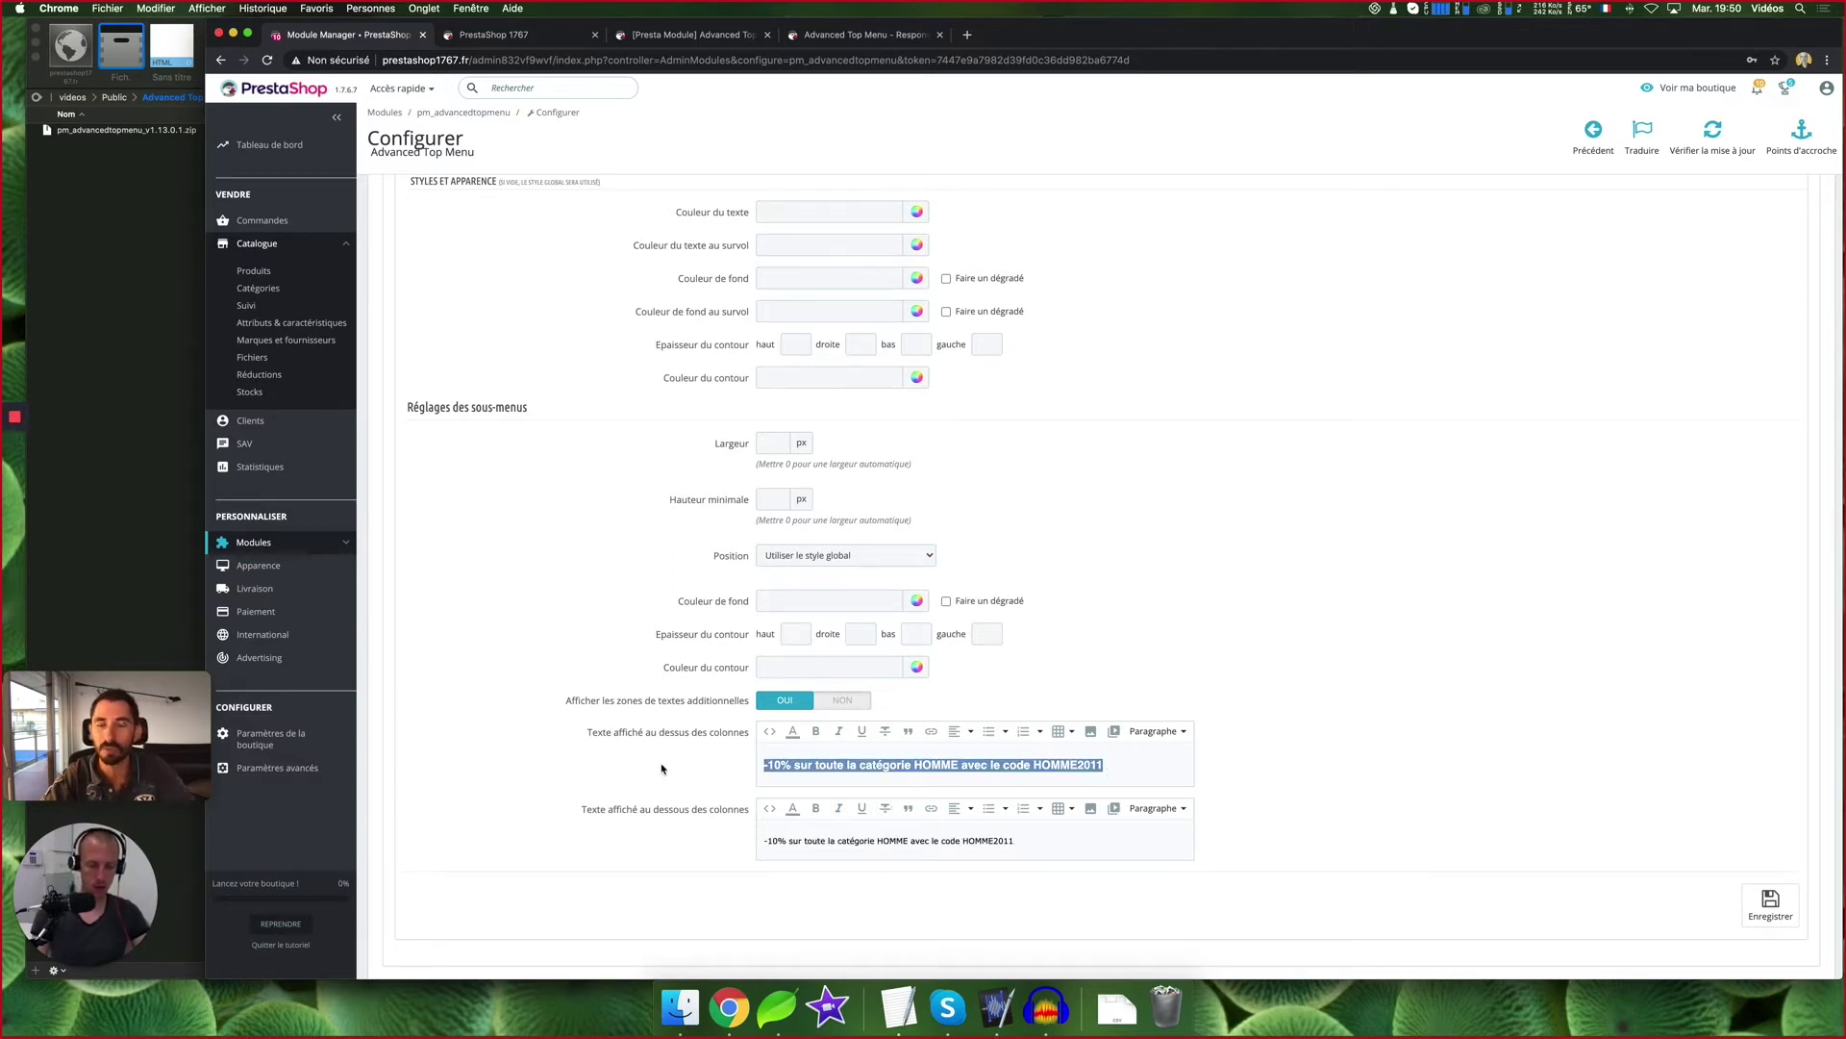
key(BackSpace)
key(cmd+z)
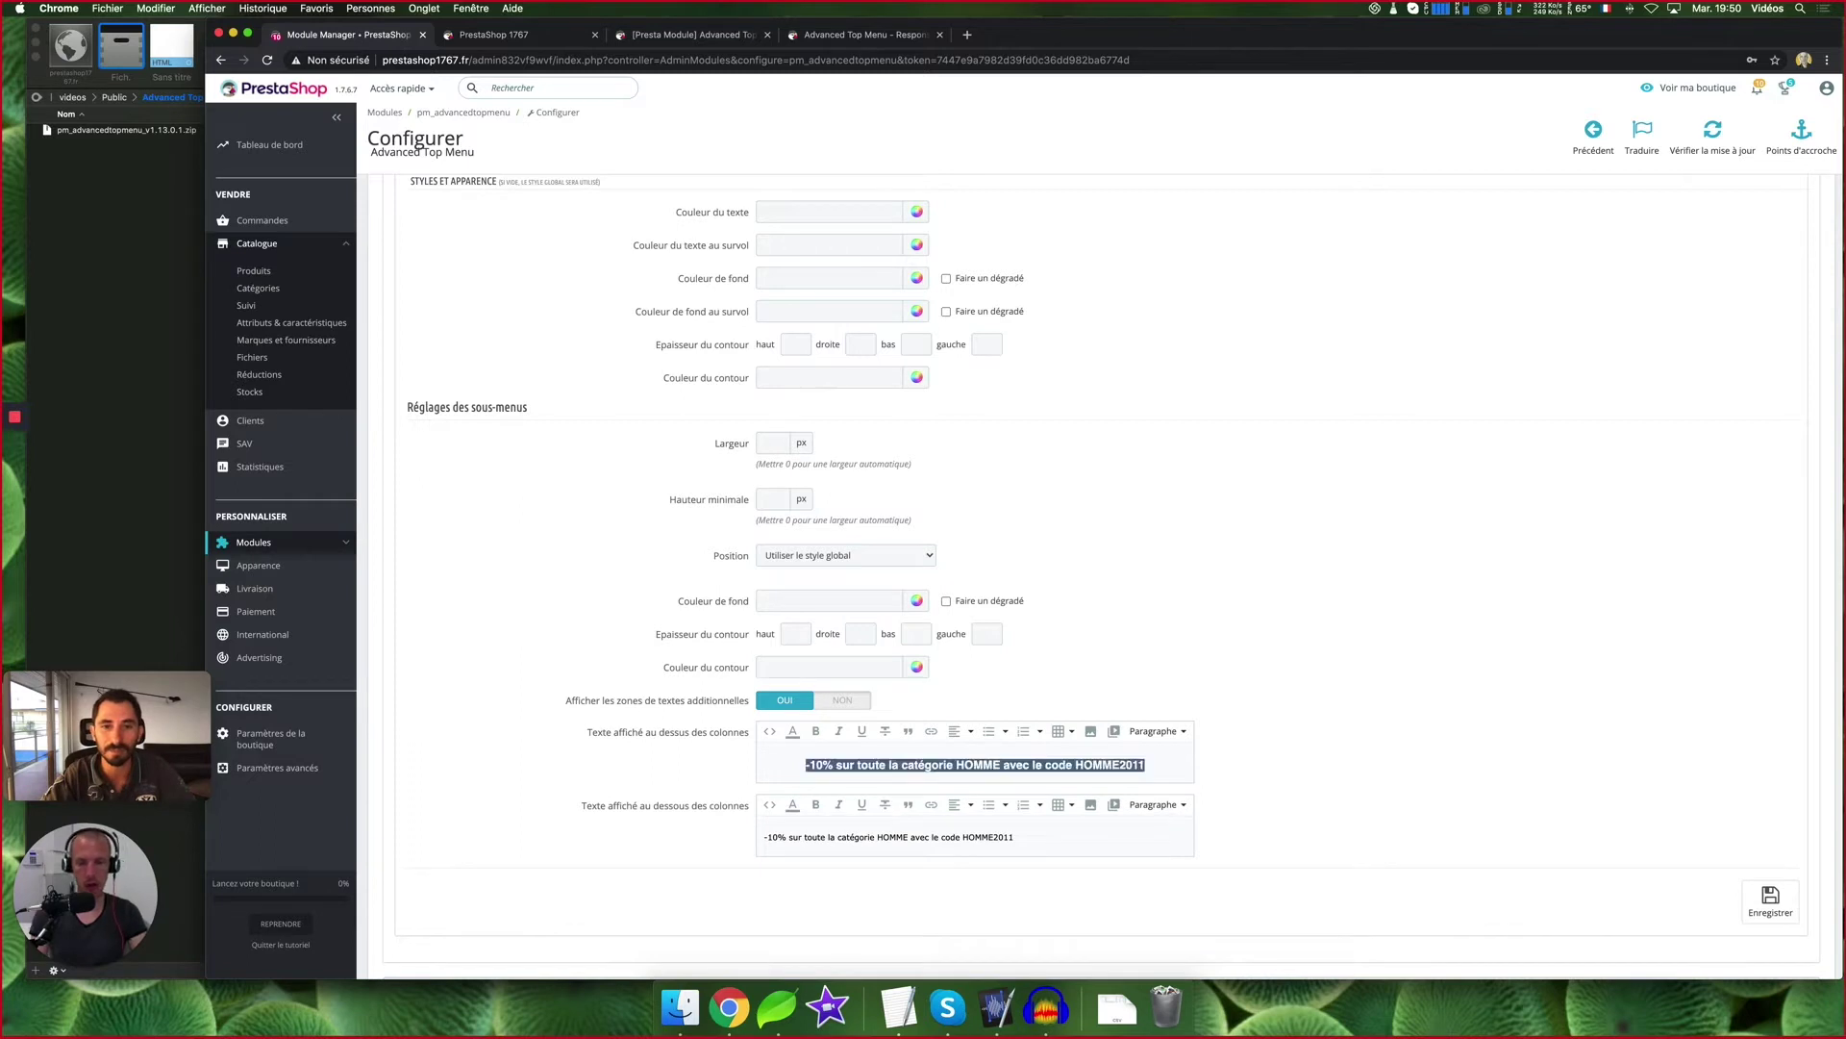
click(769, 732)
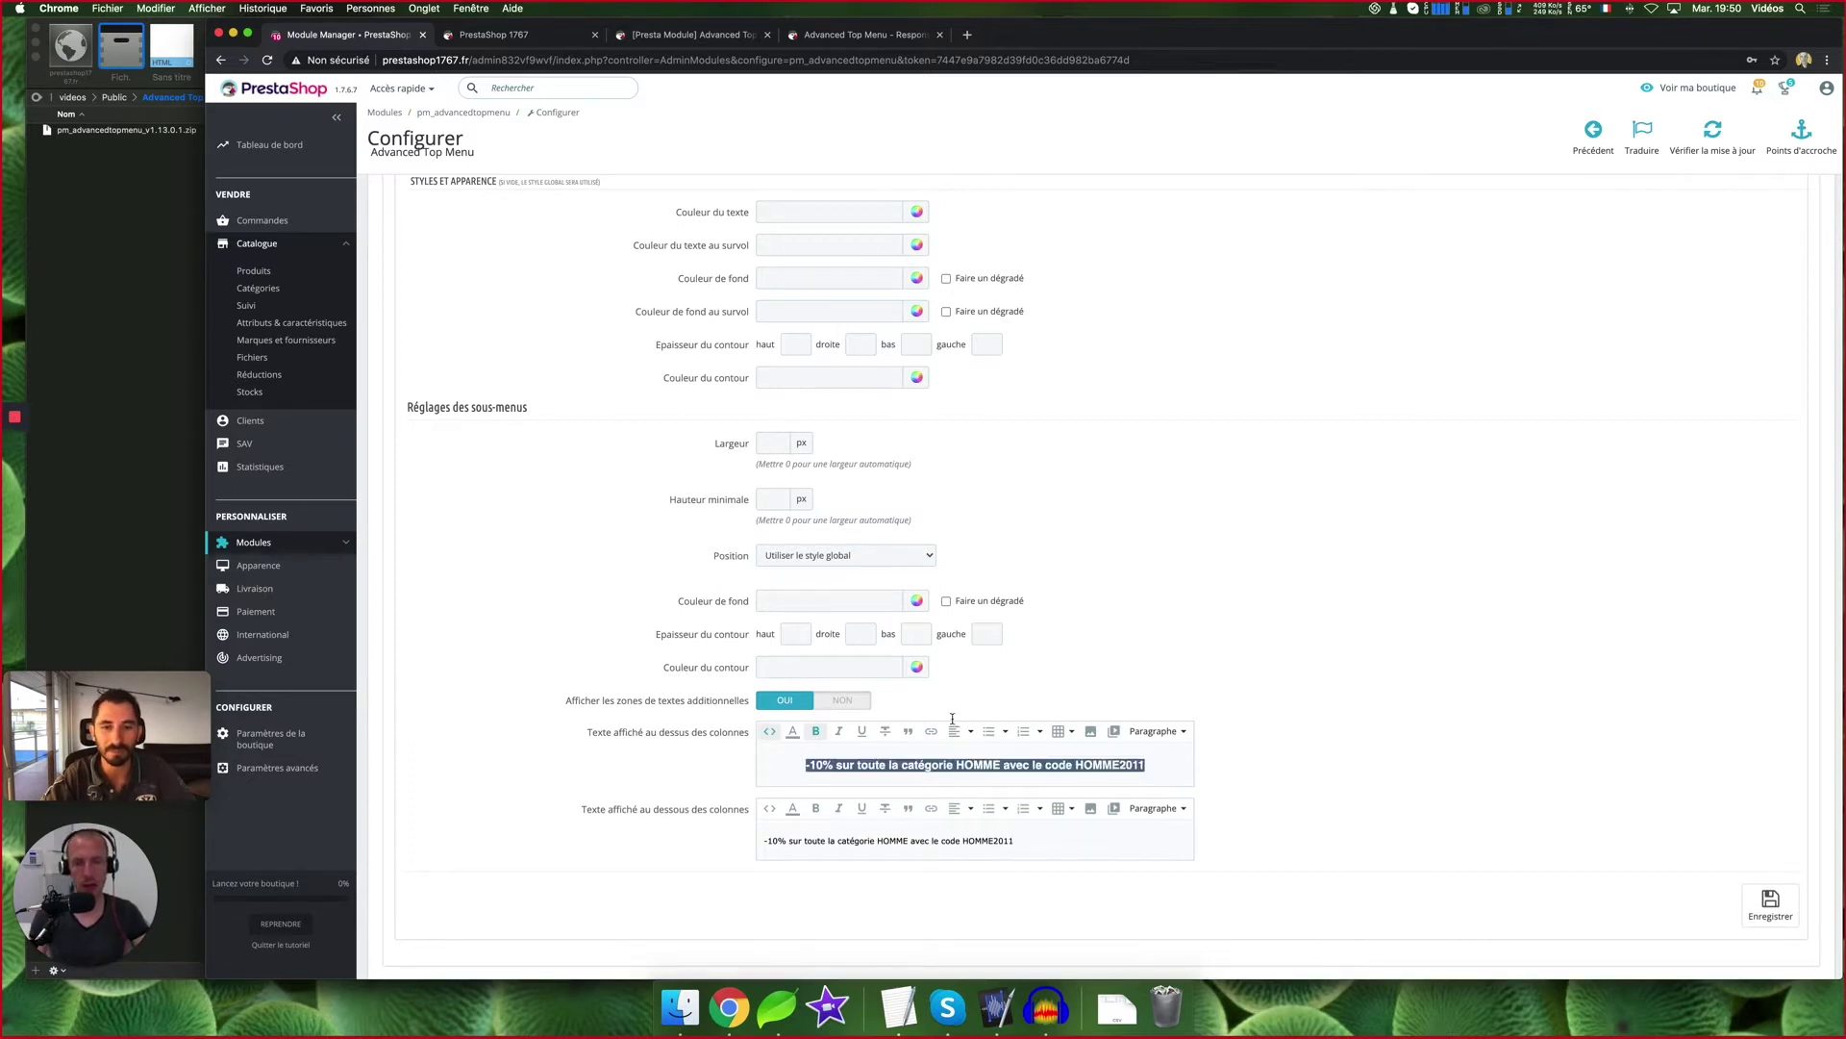
key(super+a)
key(BackSpace)
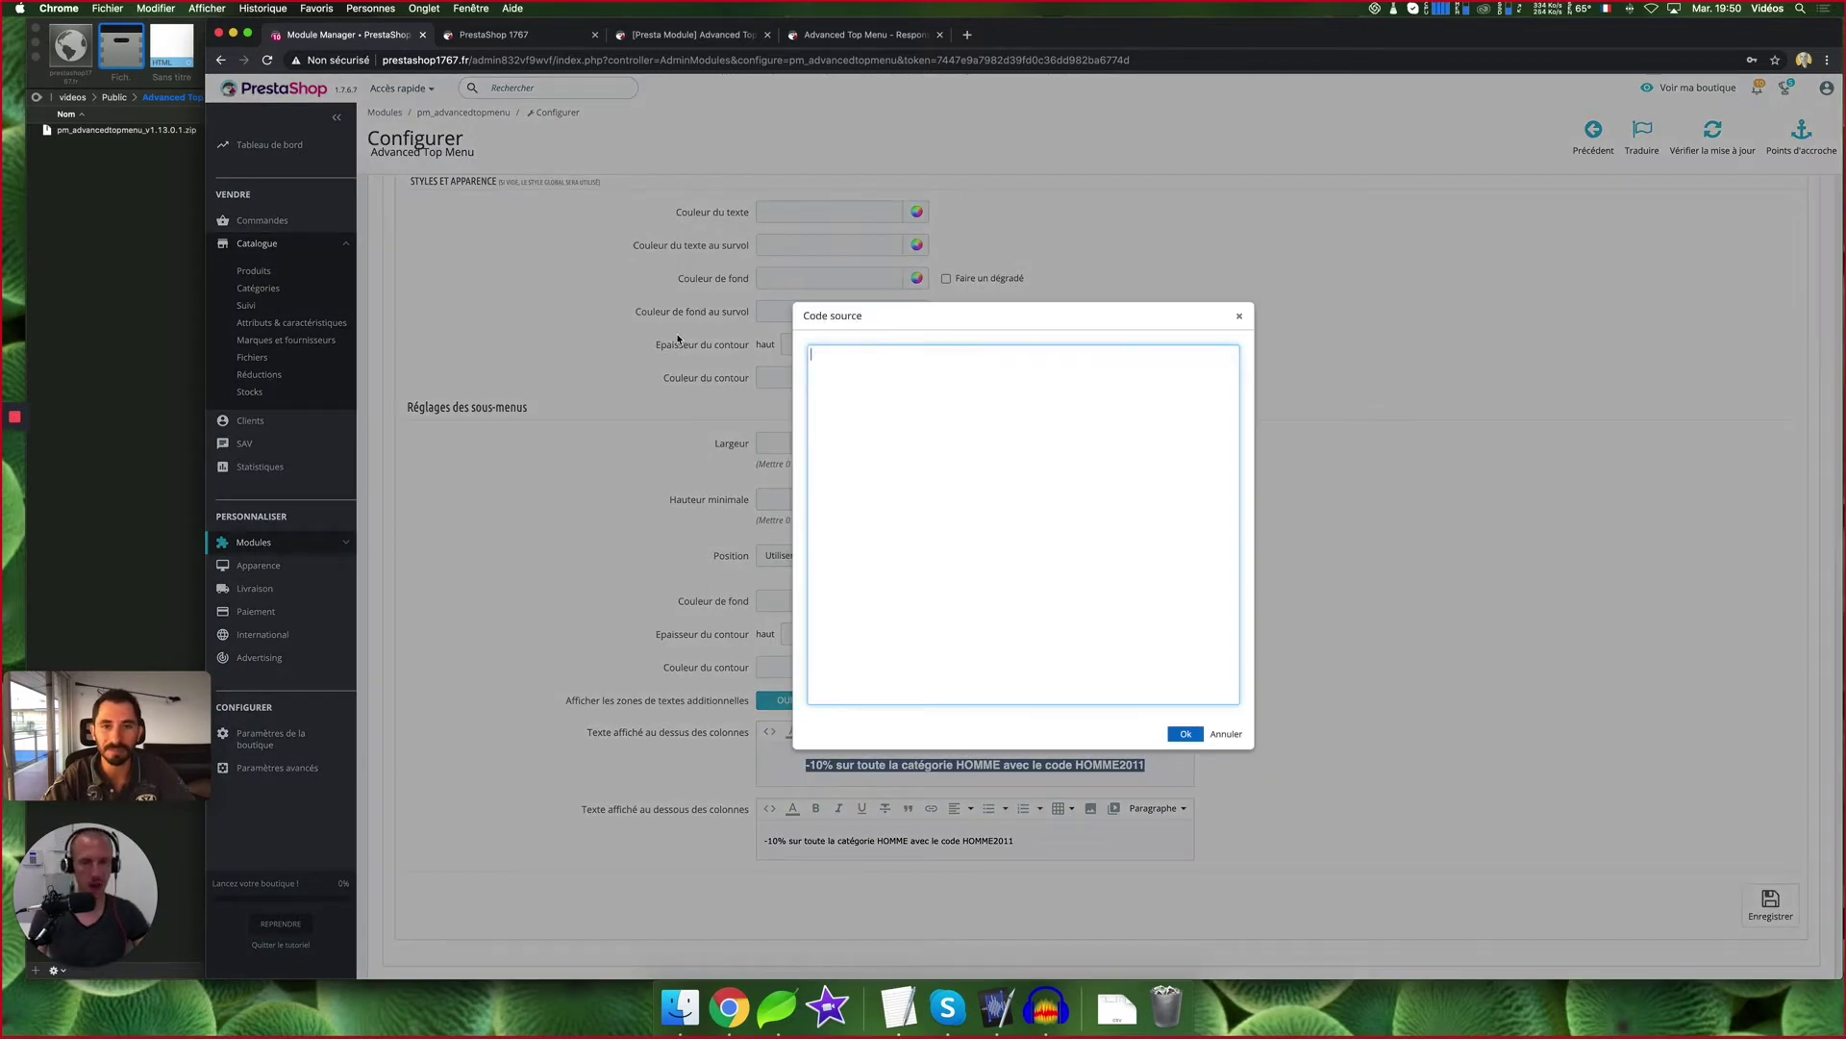
click(1185, 734)
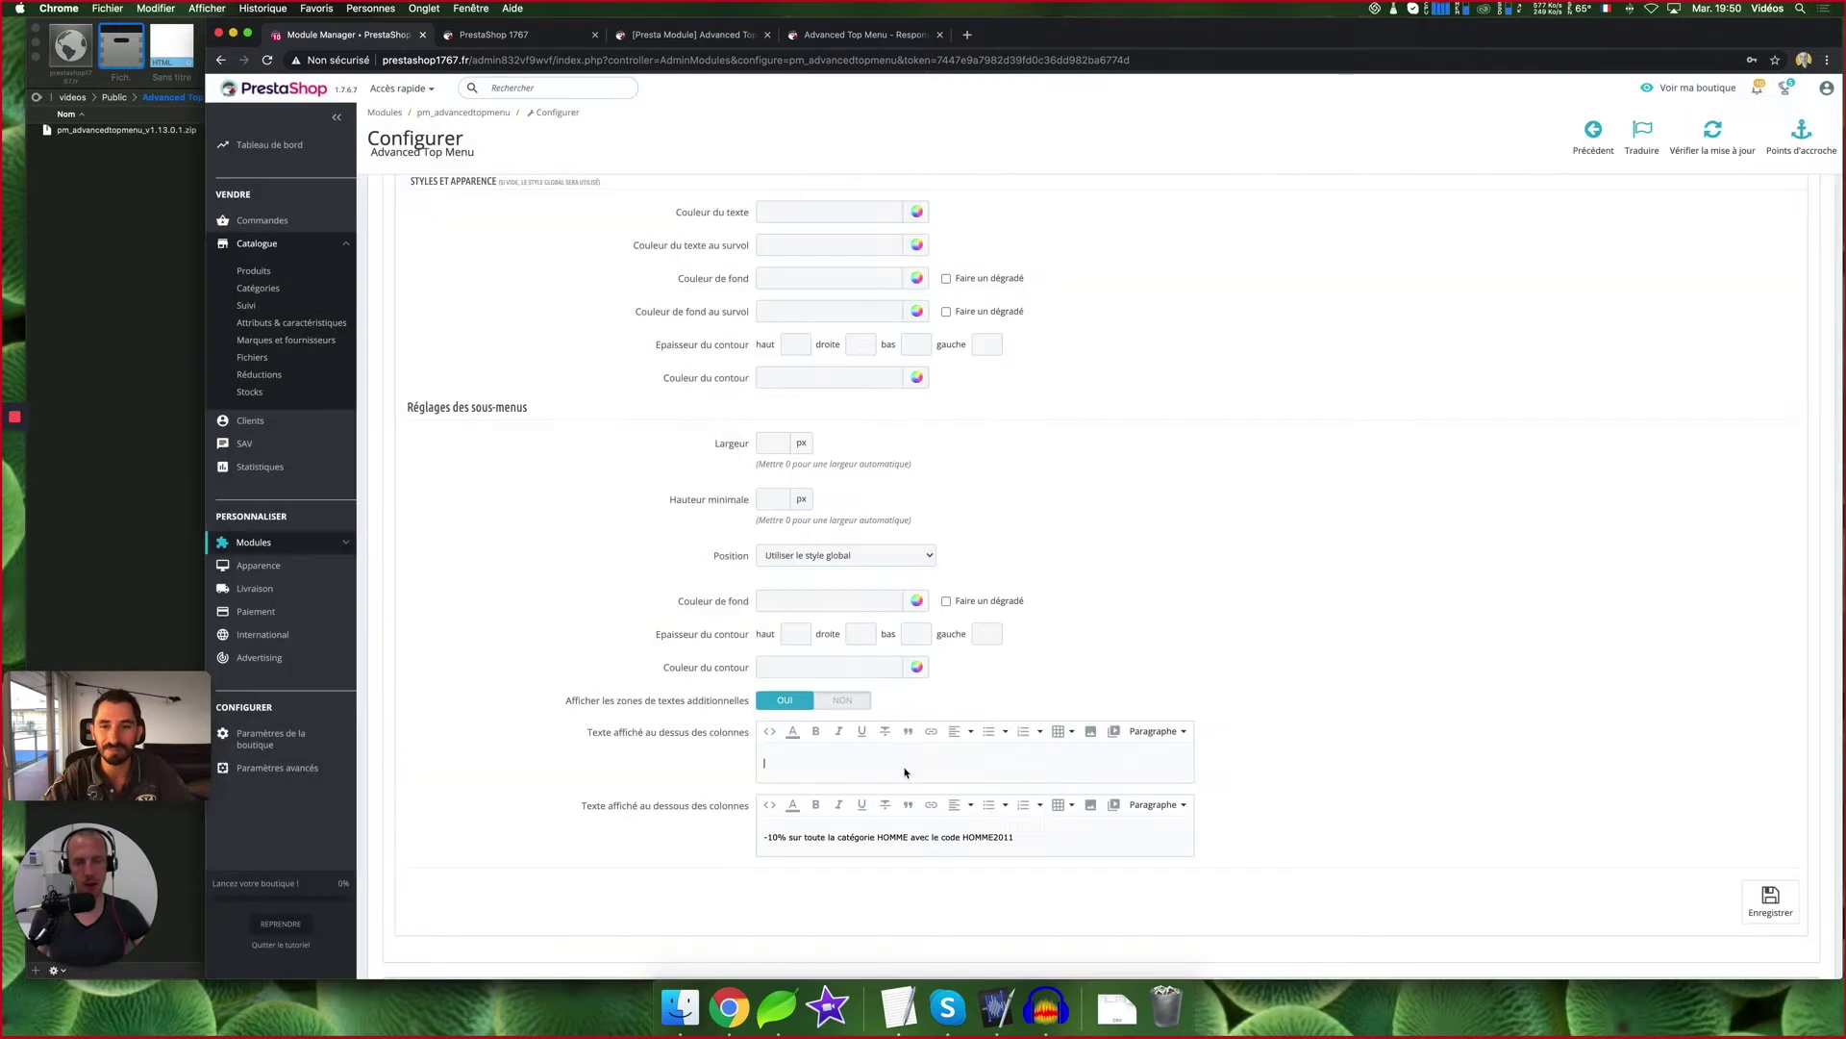
key(super+v)
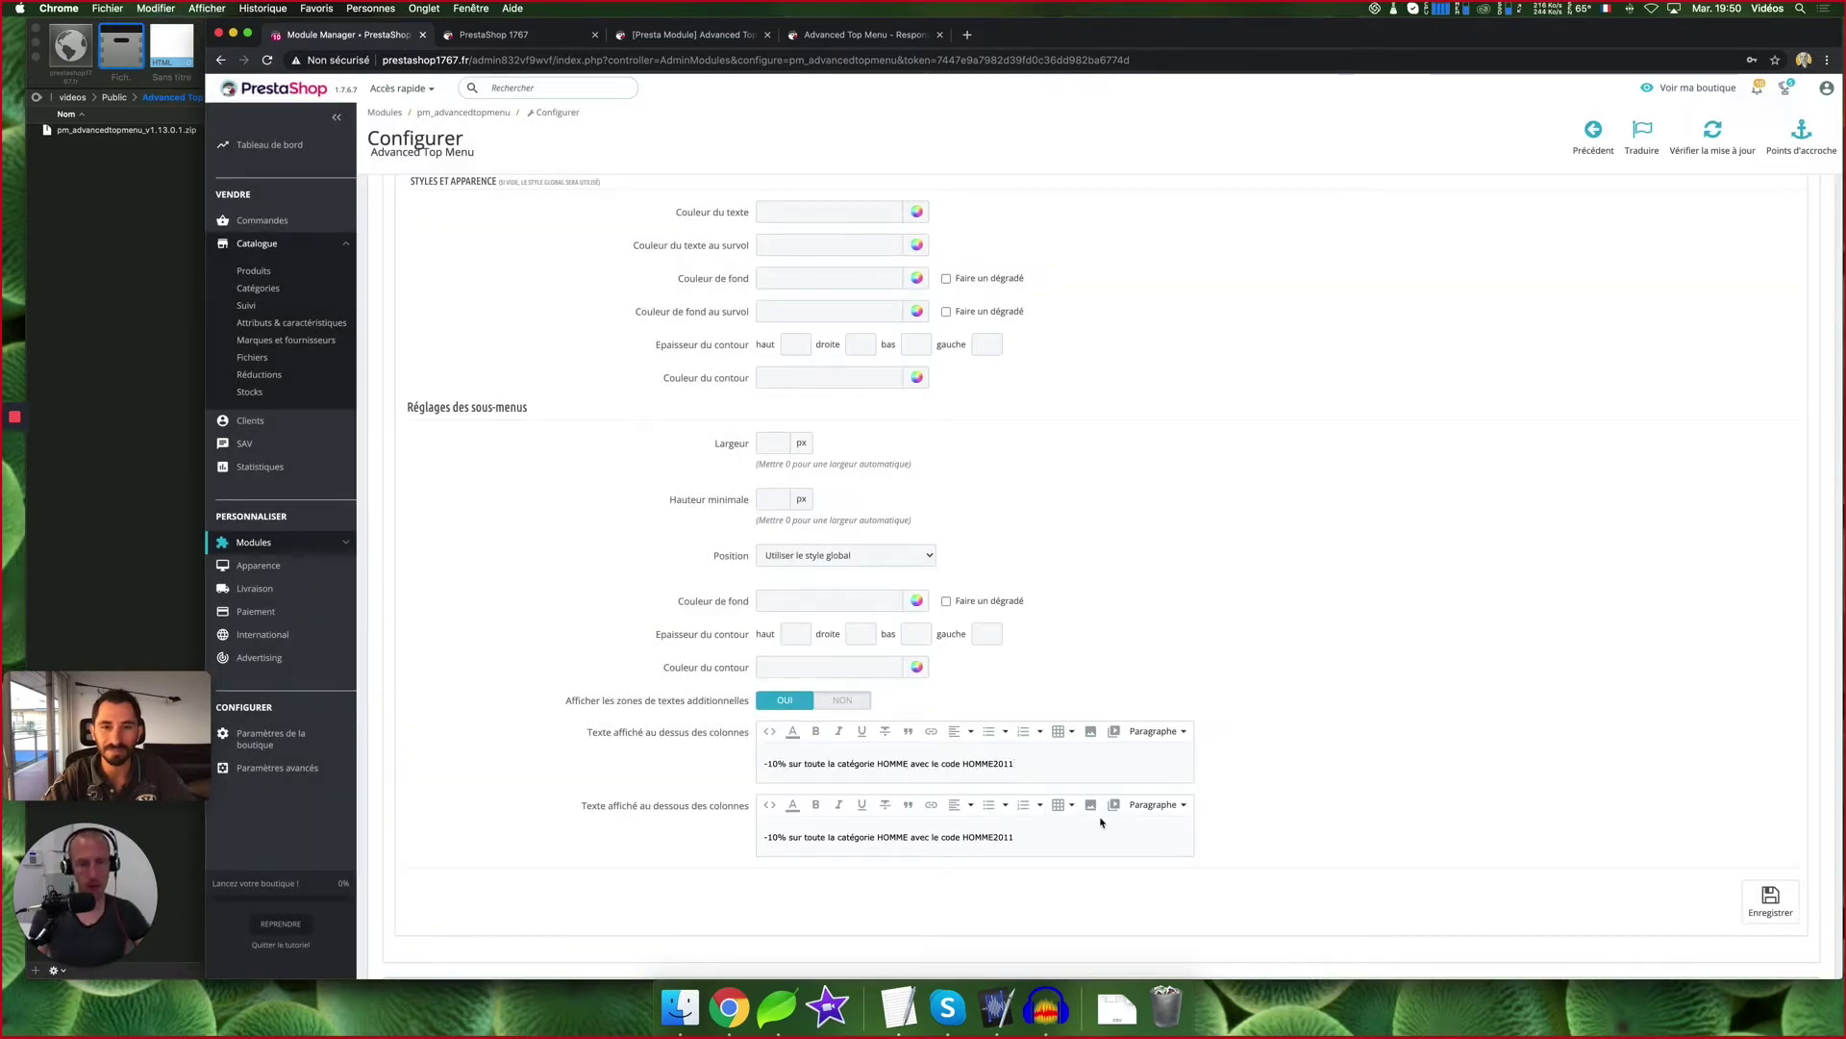
click(1771, 899)
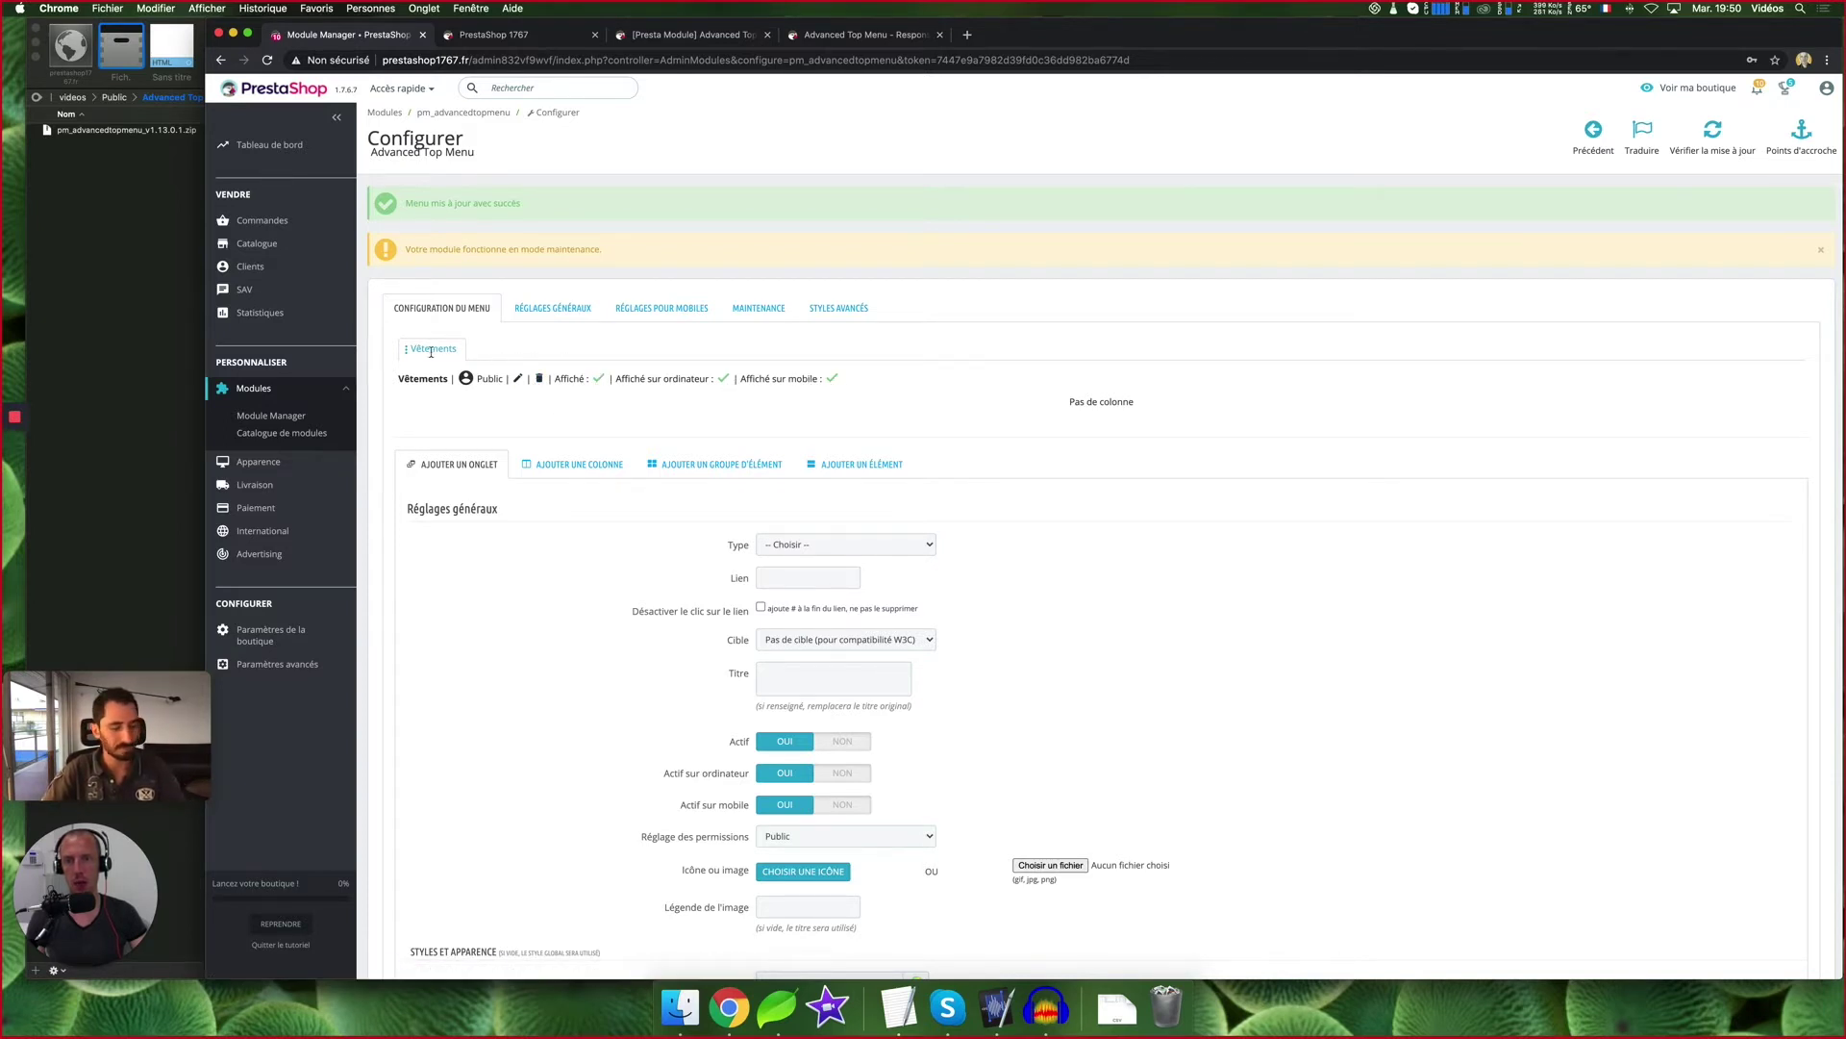
Turn off the Vêtements tab's display on mobile and reload the shop's home page to view the menu
click(832, 378)
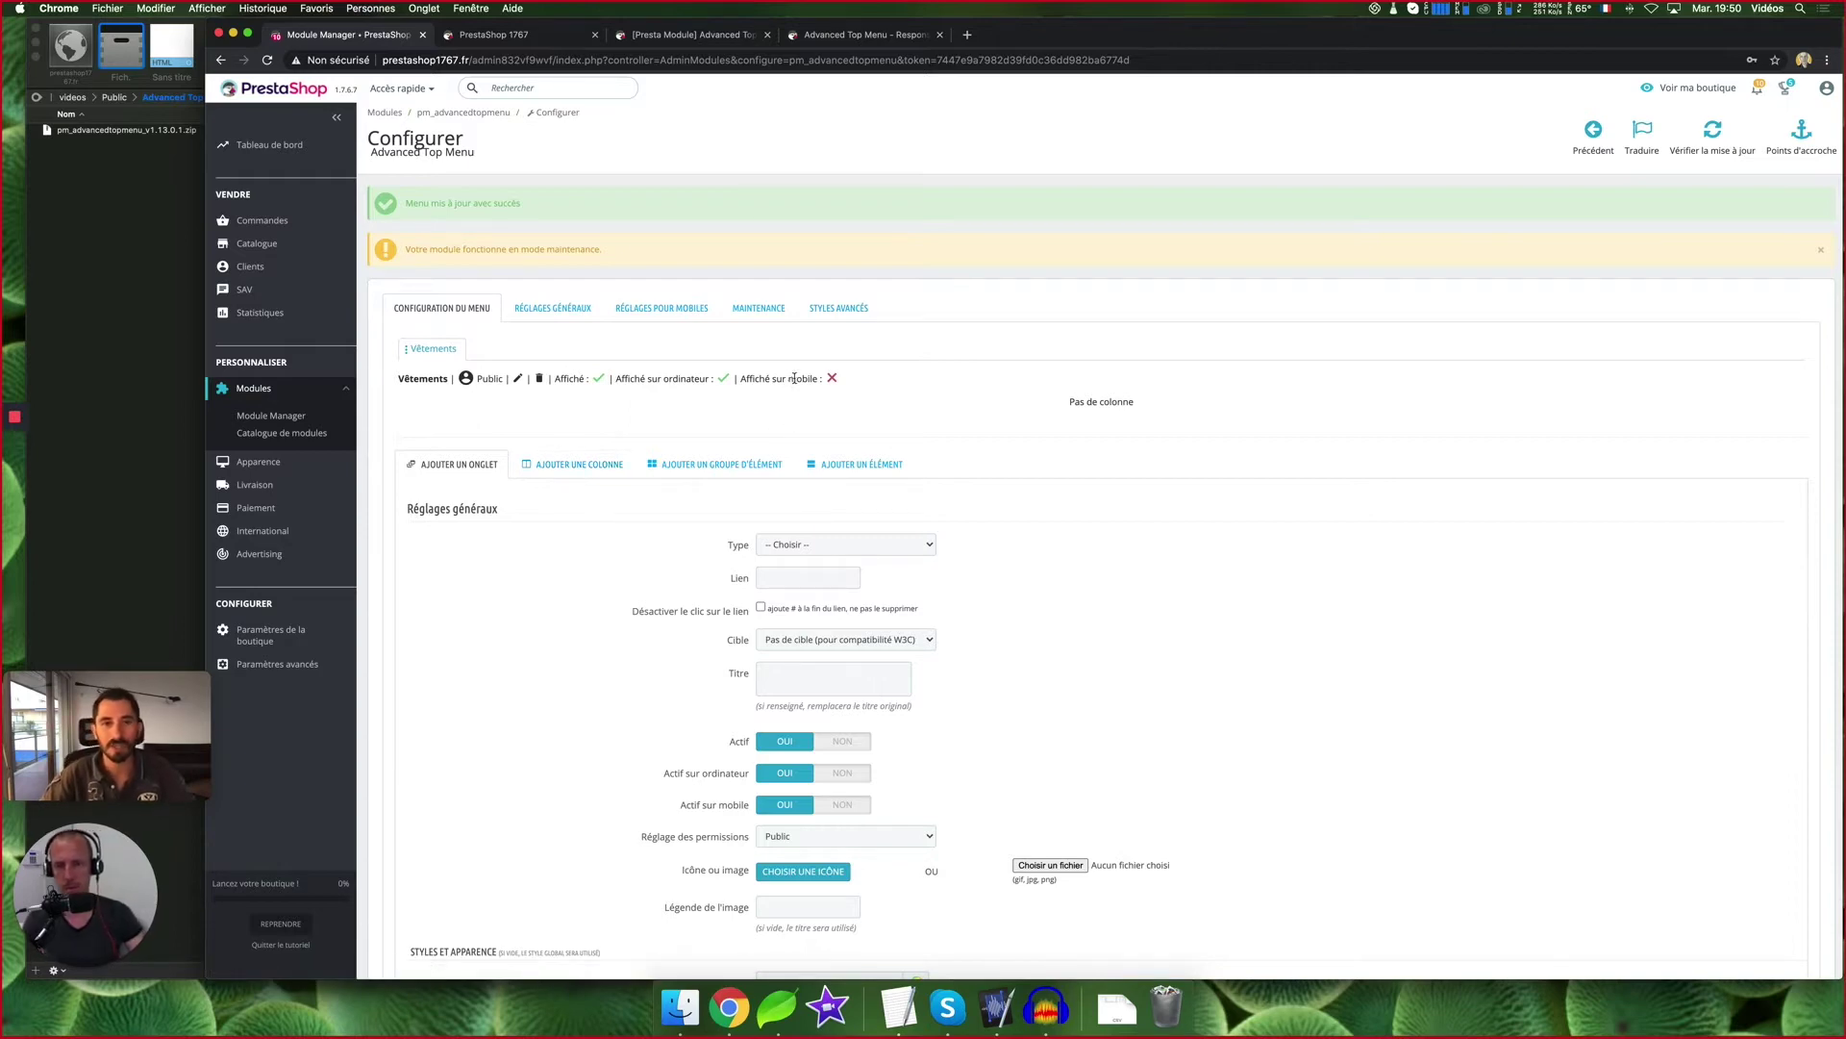
click(509, 36)
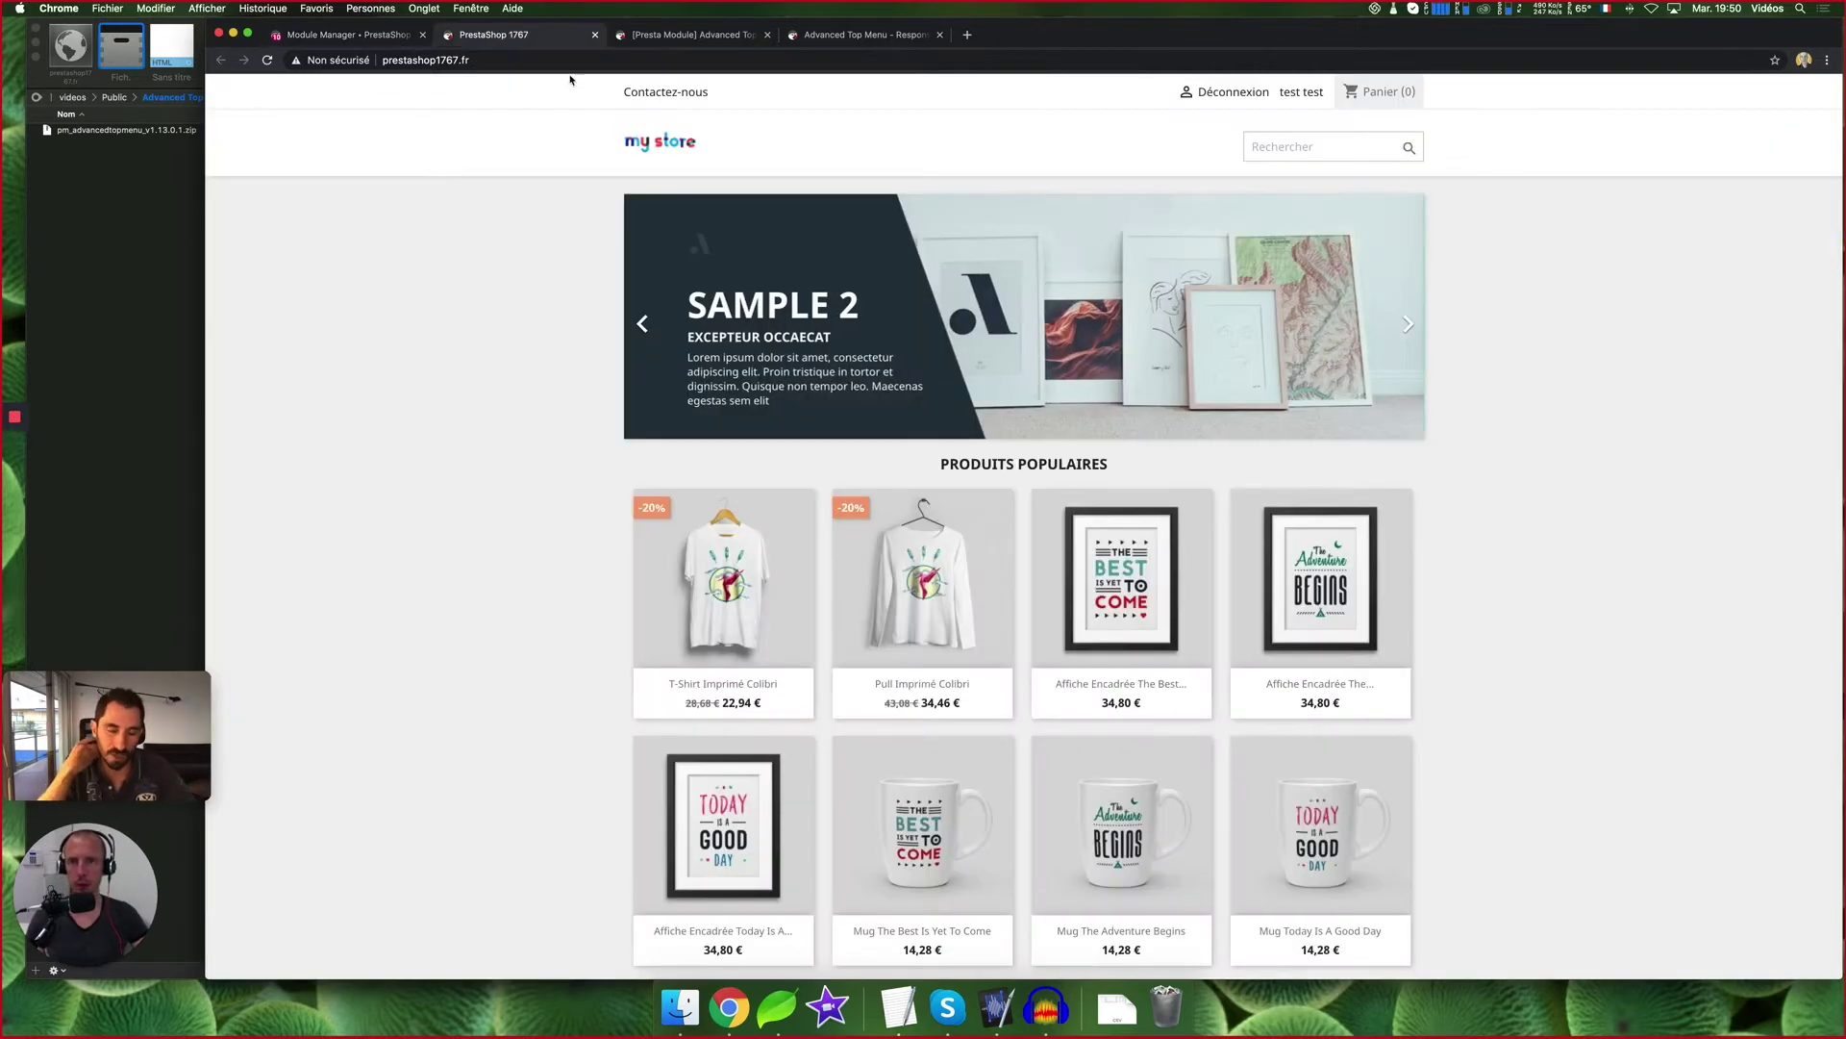
key(super+r)
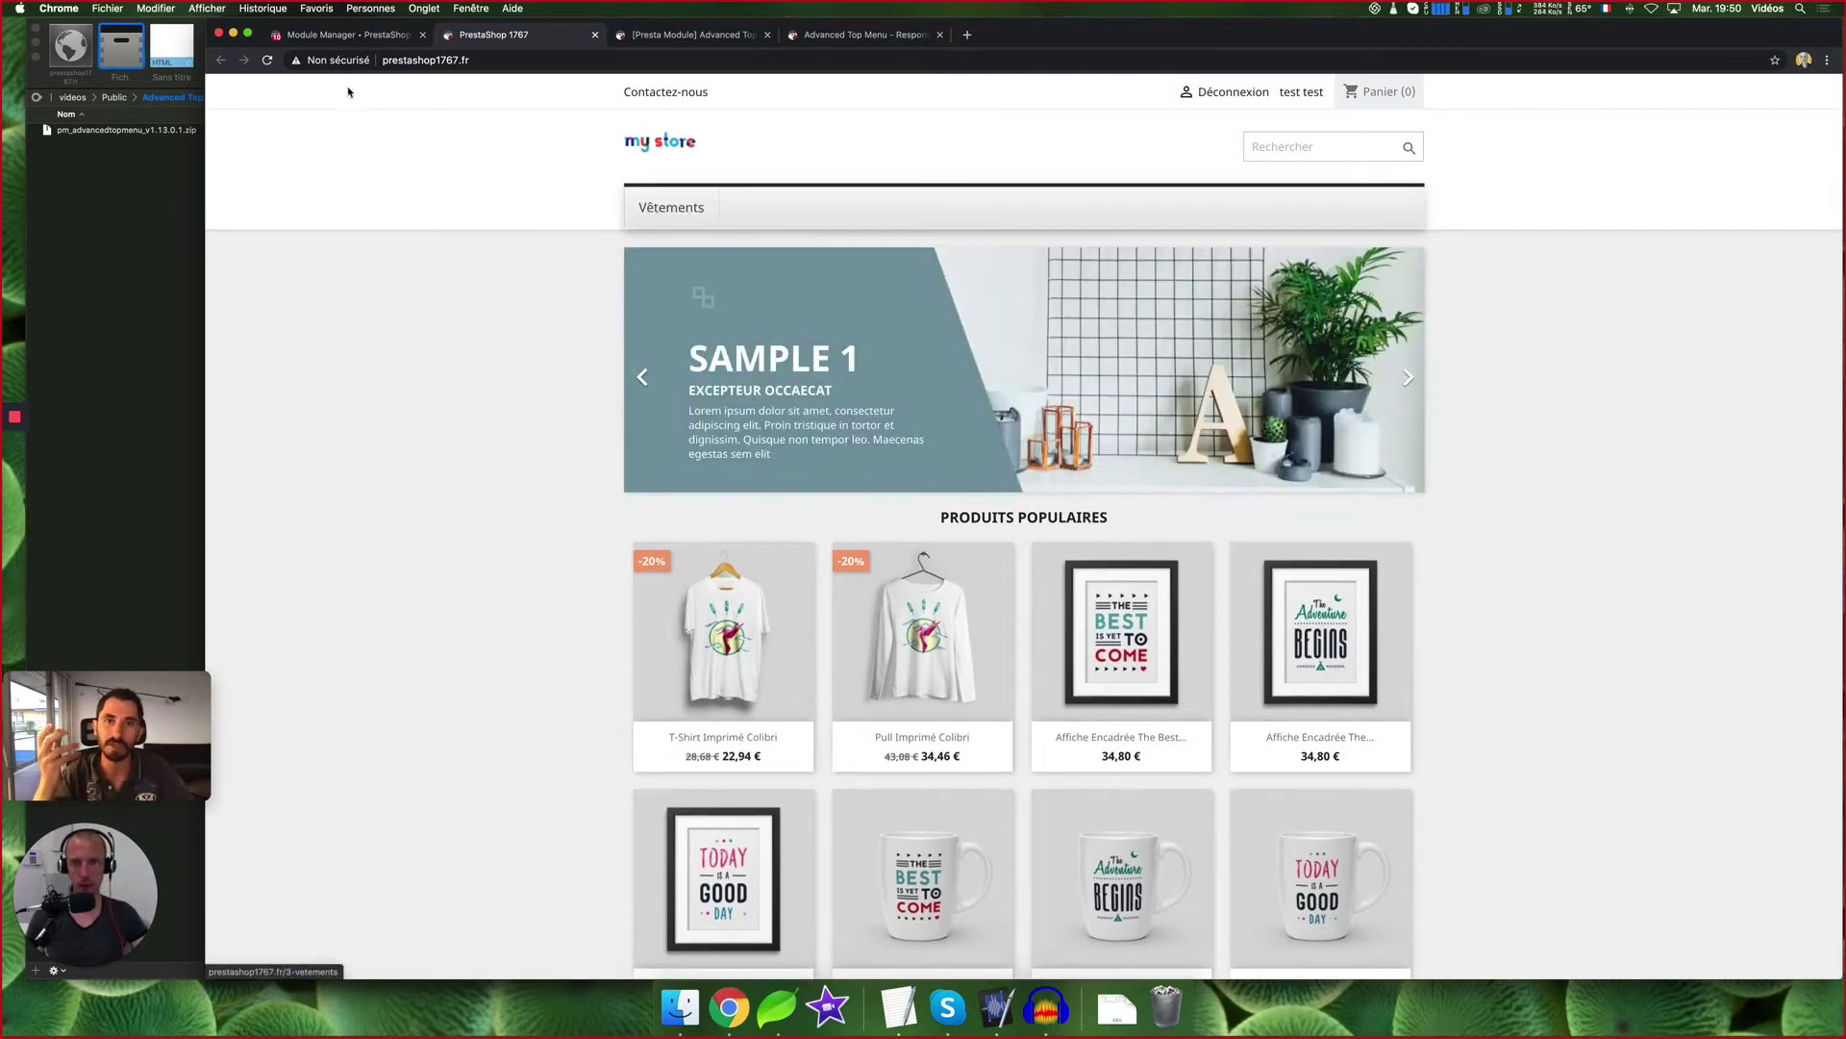
Compare the PrestaModule demo shop's menu, including its Homme sub-menu, with the shop's own menu and return to the module configuration
key(ctrl+shift+Tab)
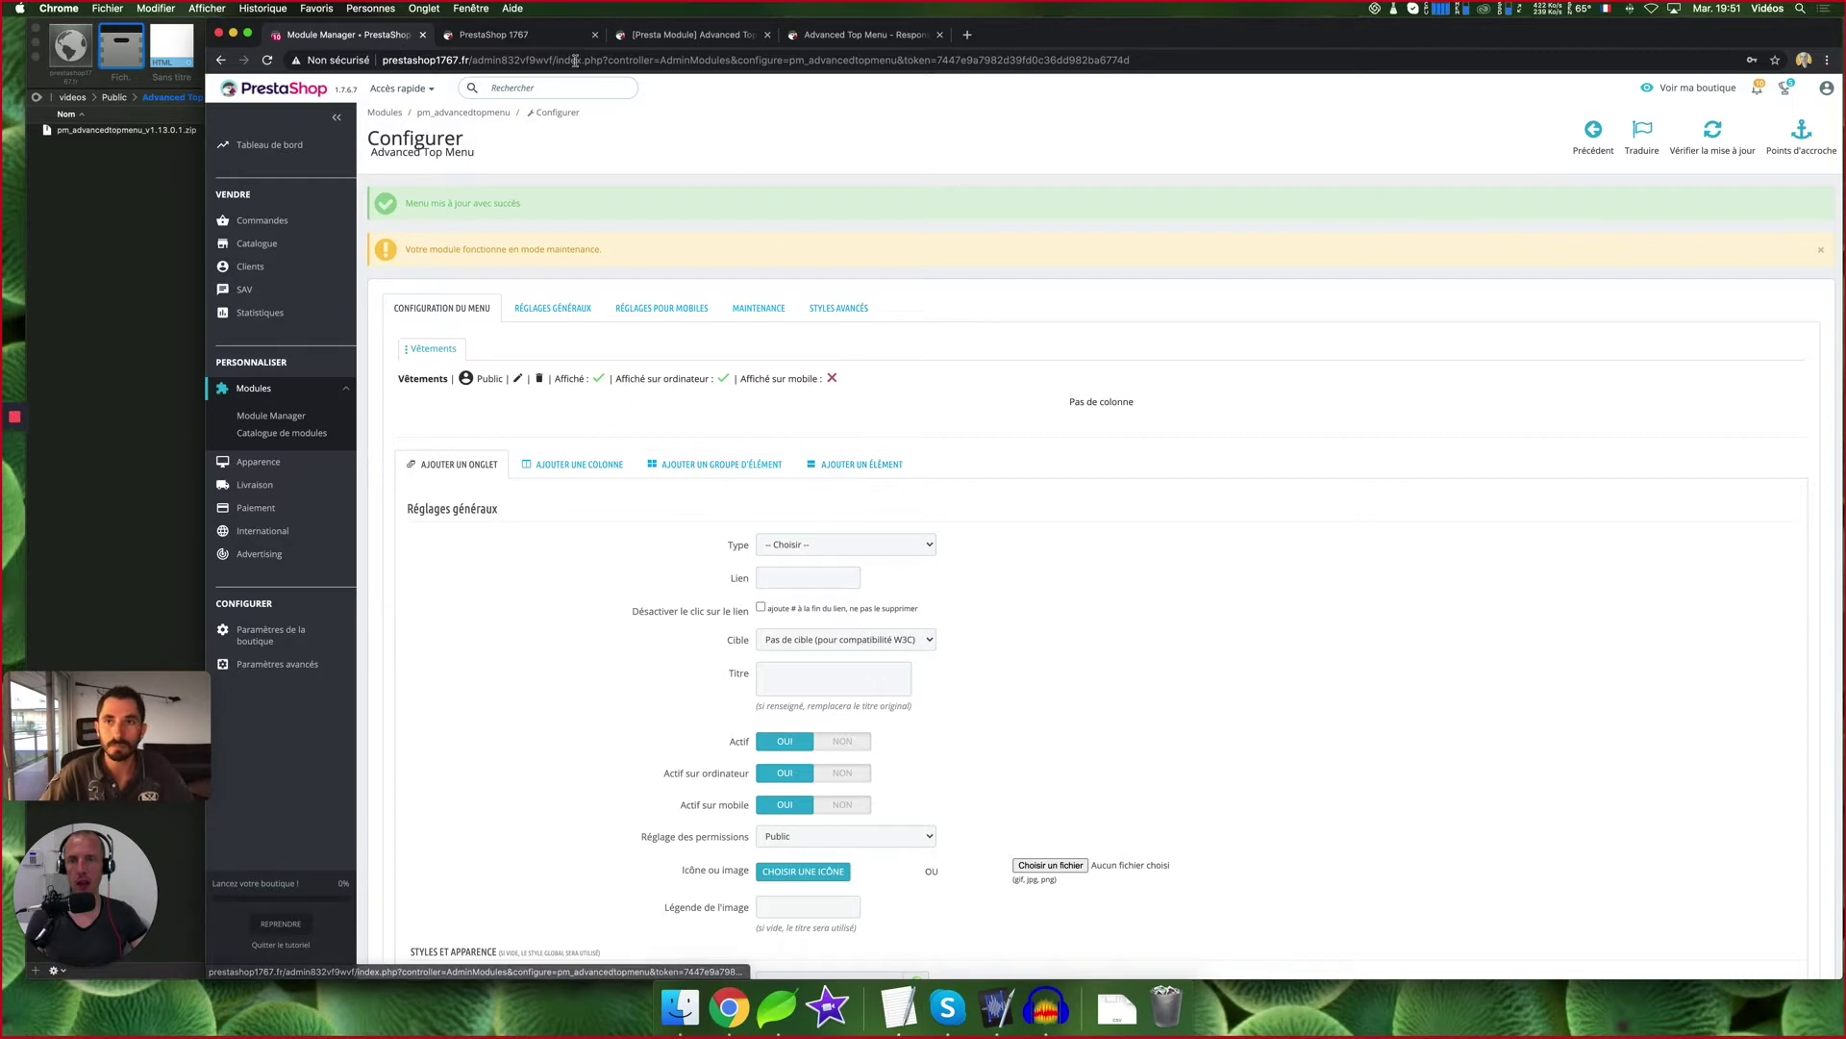
click(529, 35)
click(678, 36)
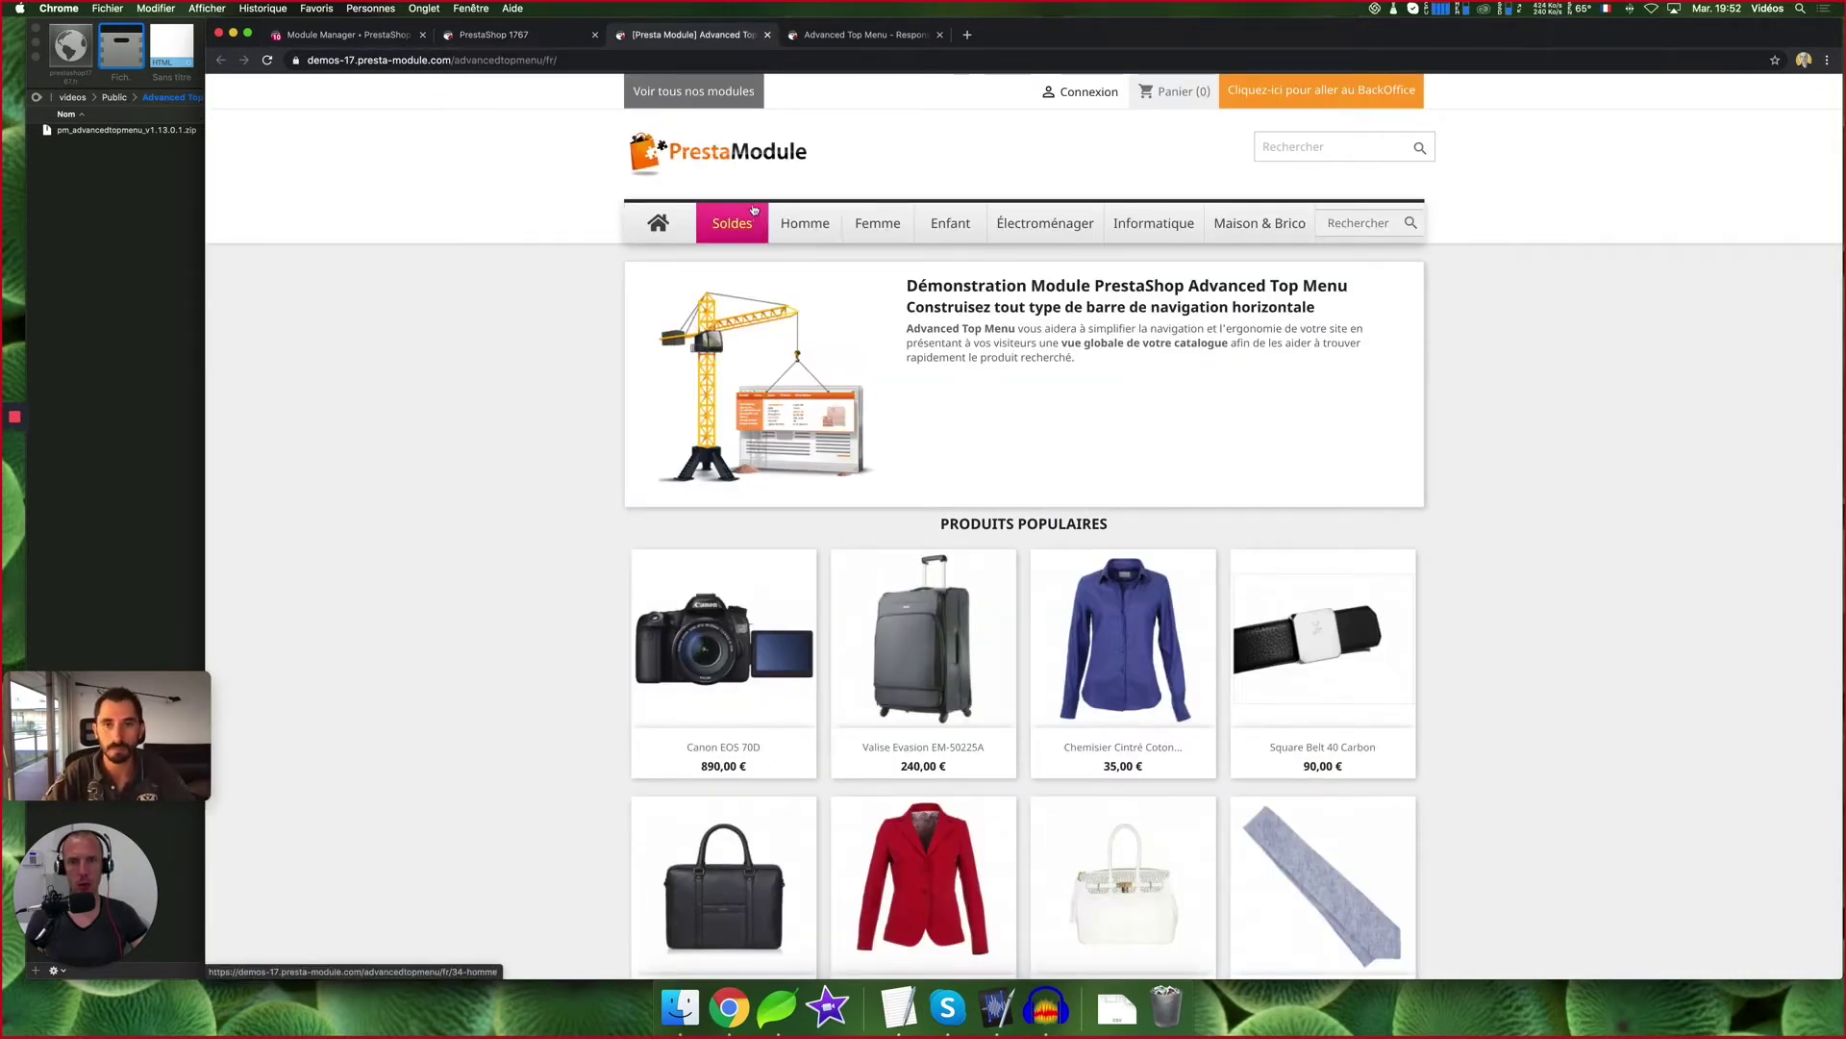
mouse_move(806, 224)
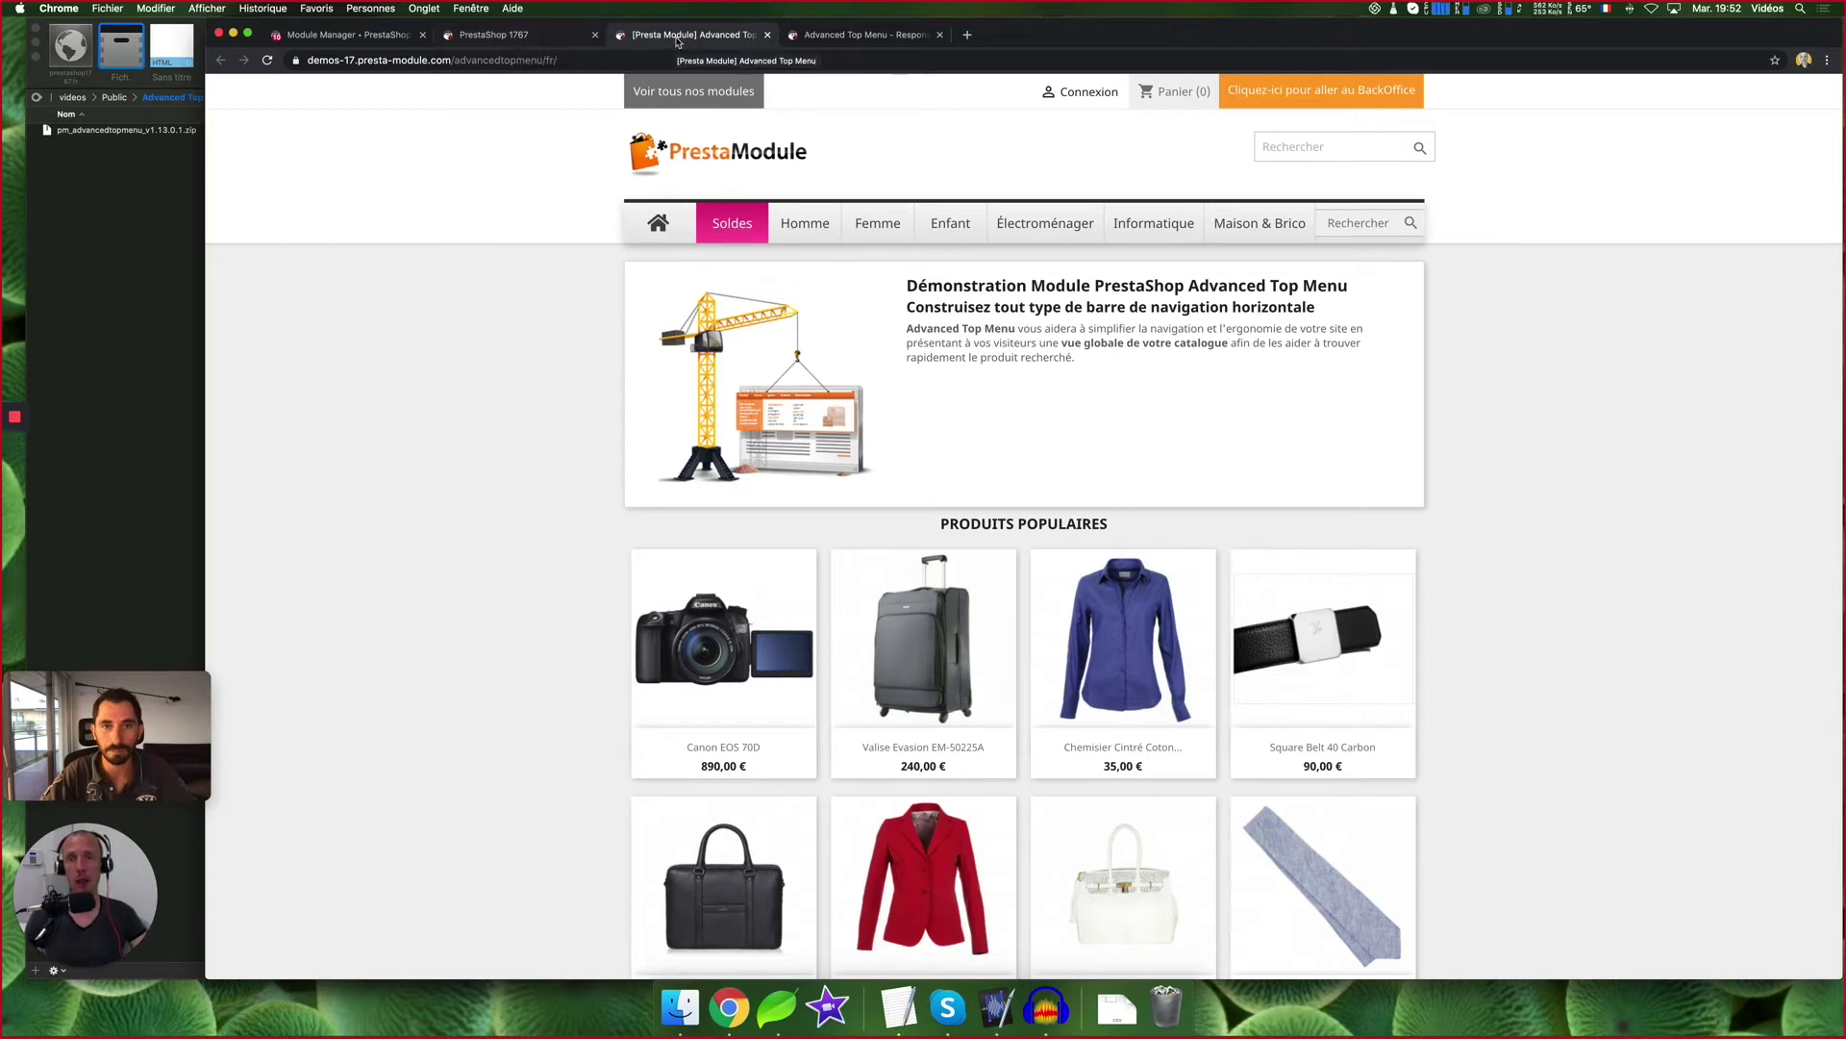
click(524, 39)
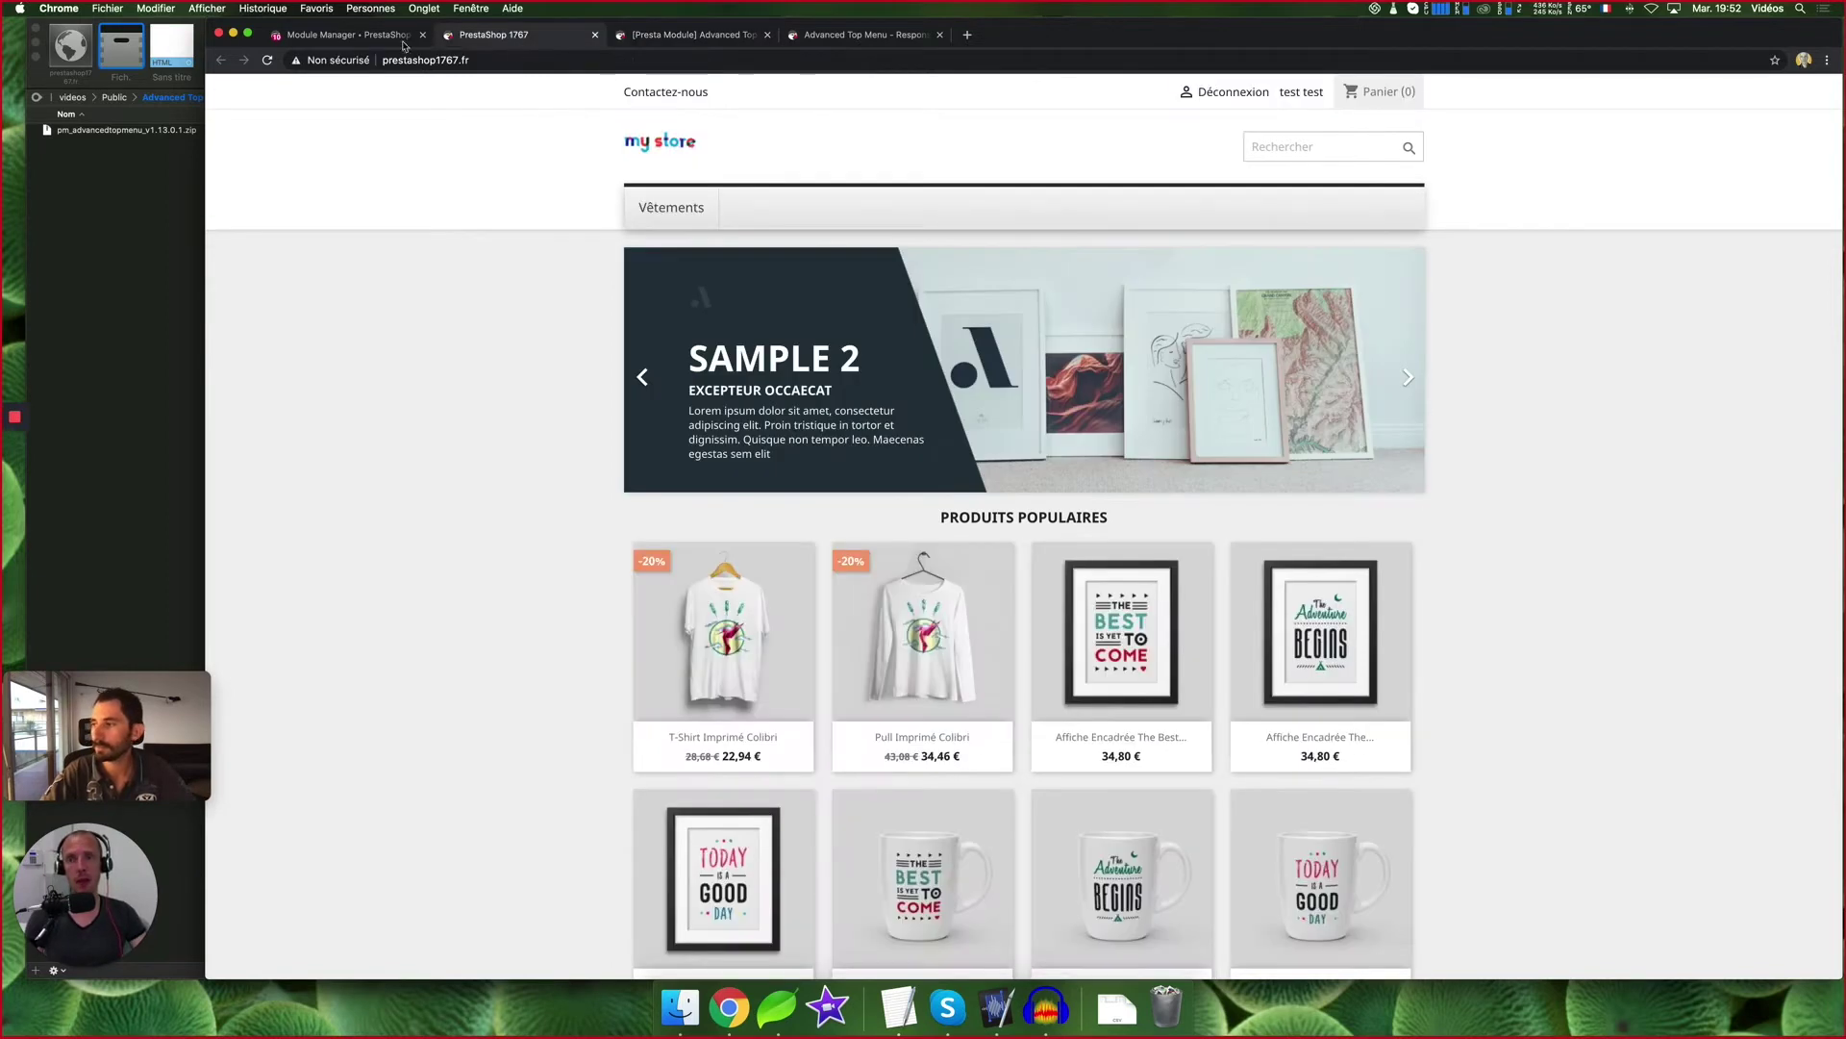
click(366, 45)
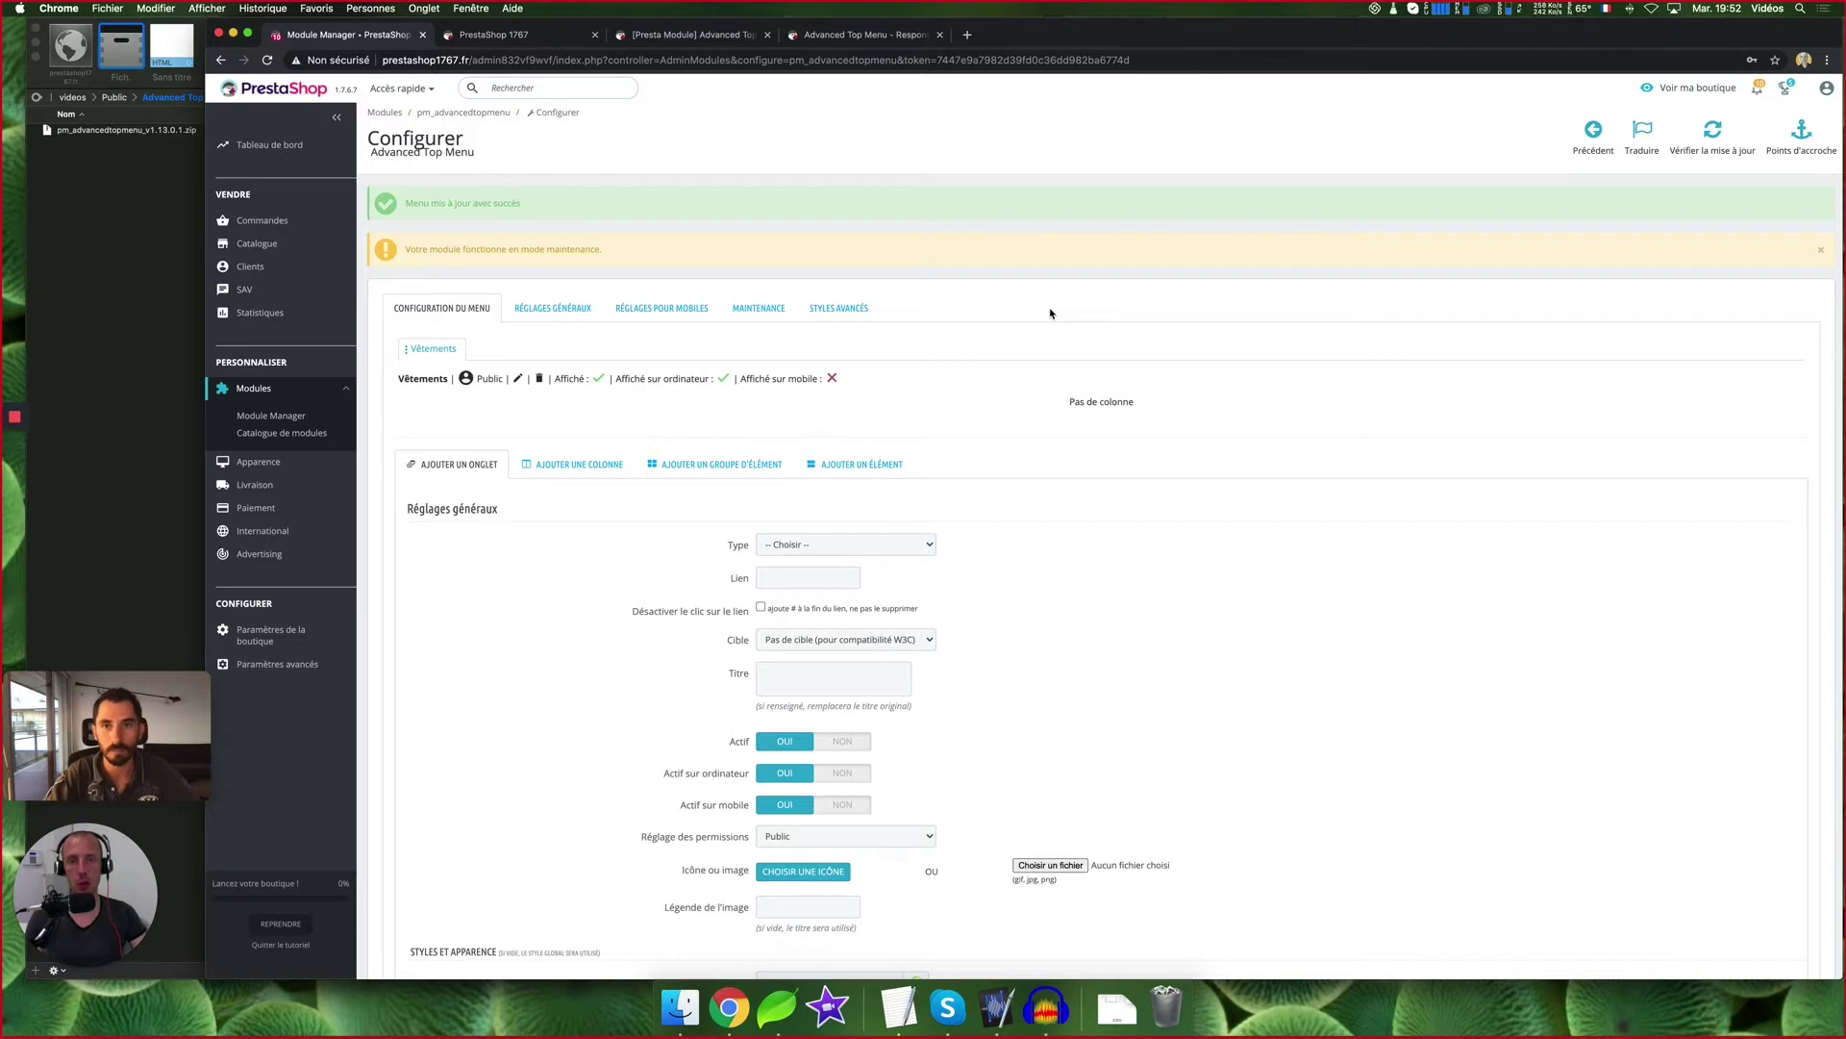
Start a new column with Vêtements as its parent tab and "col1" as its title
click(596, 469)
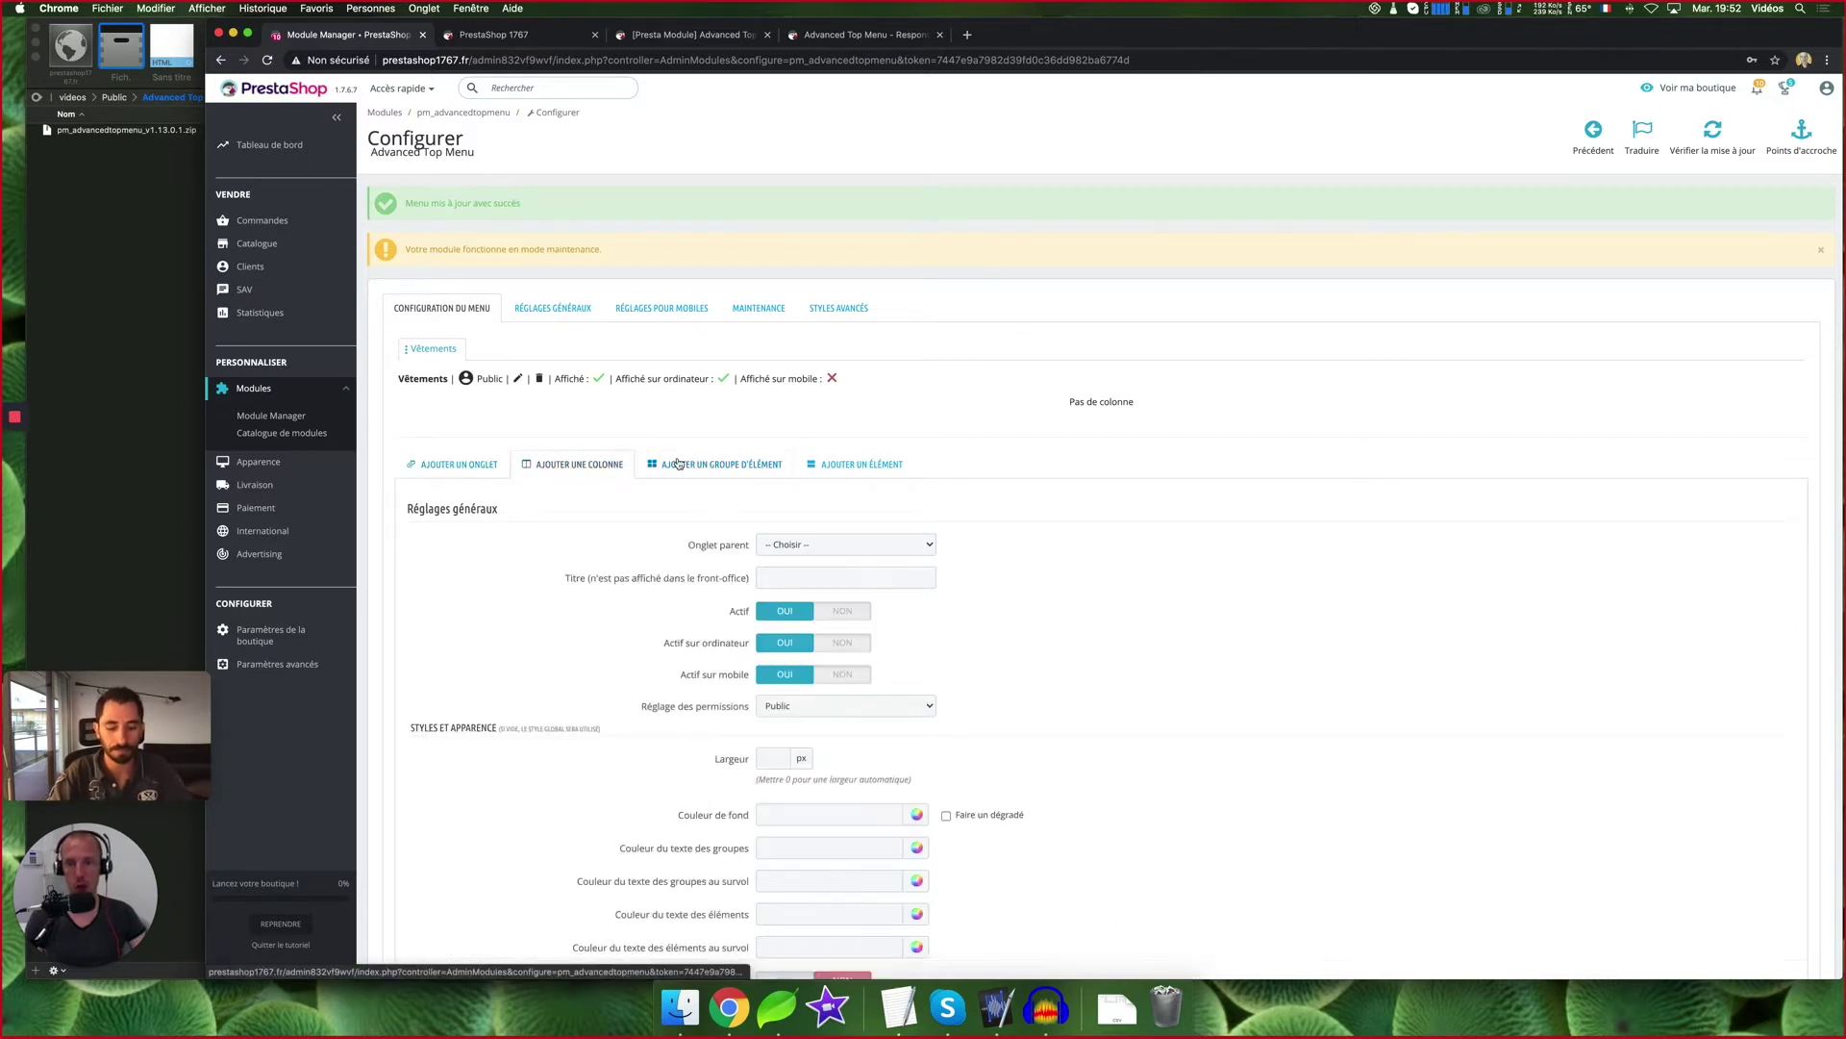
click(810, 546)
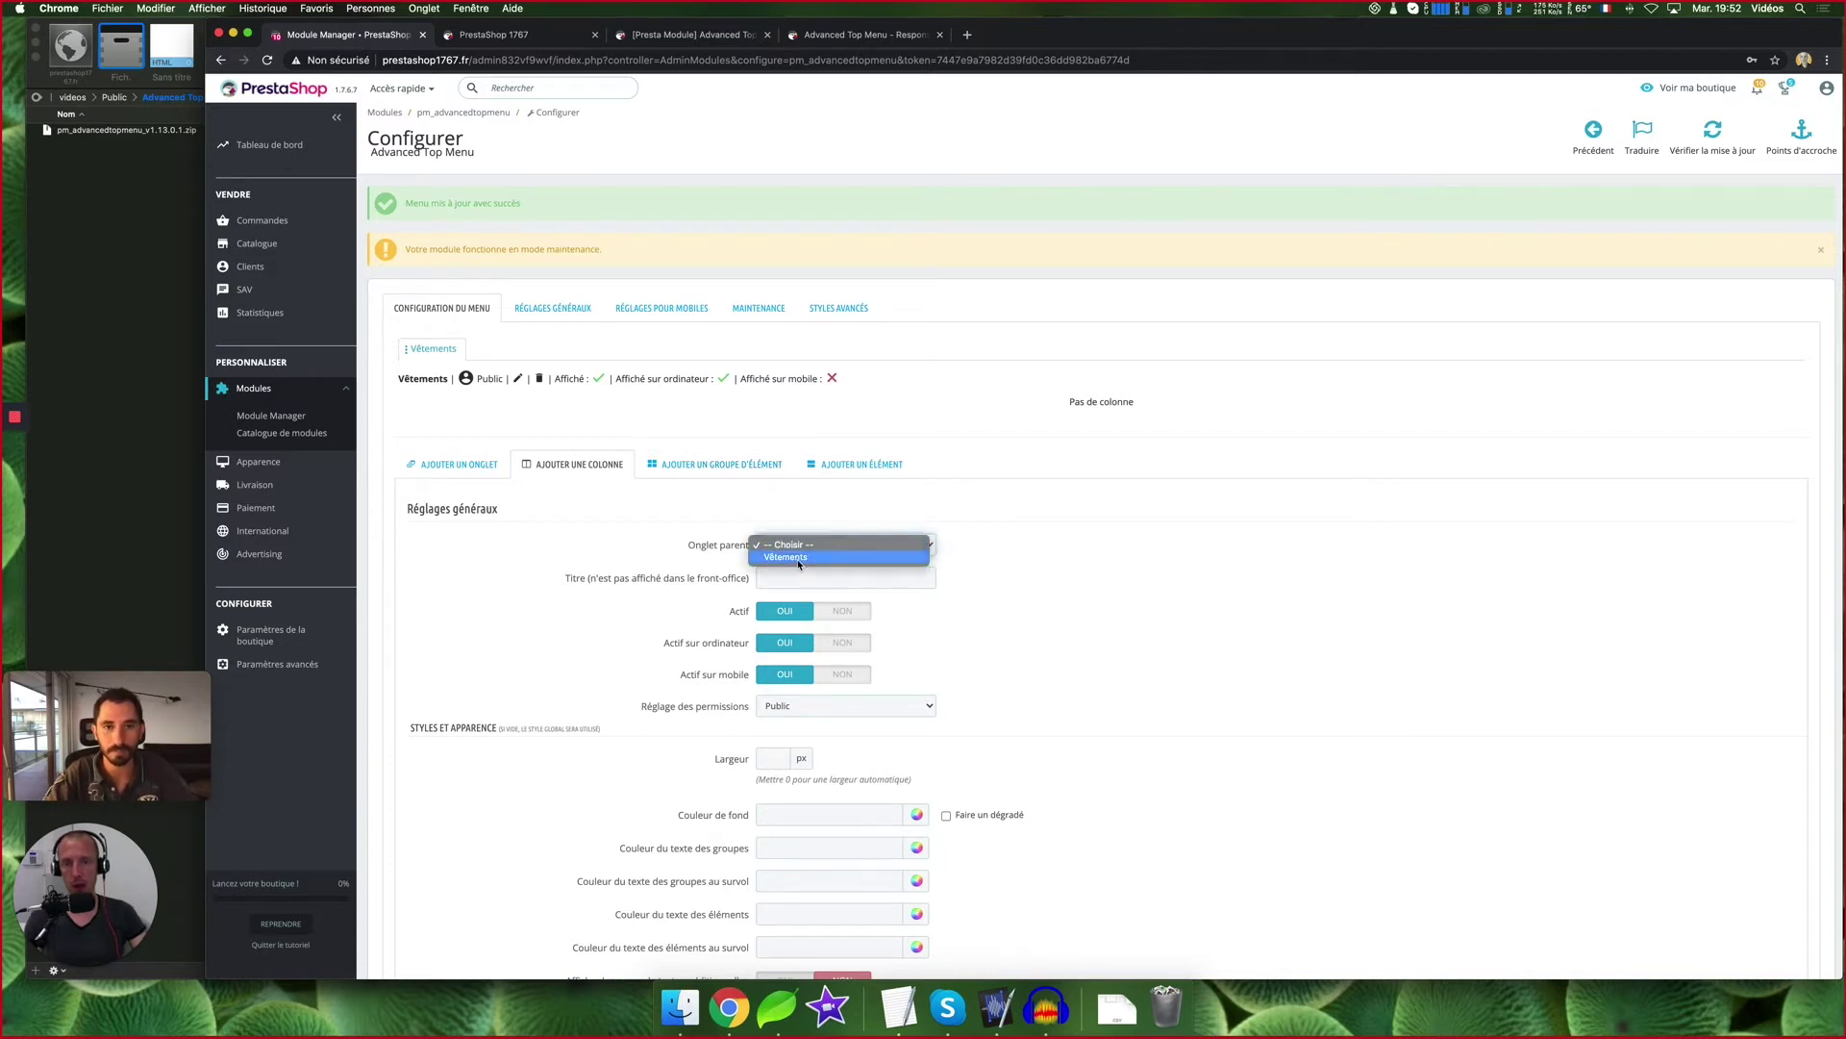
click(821, 558)
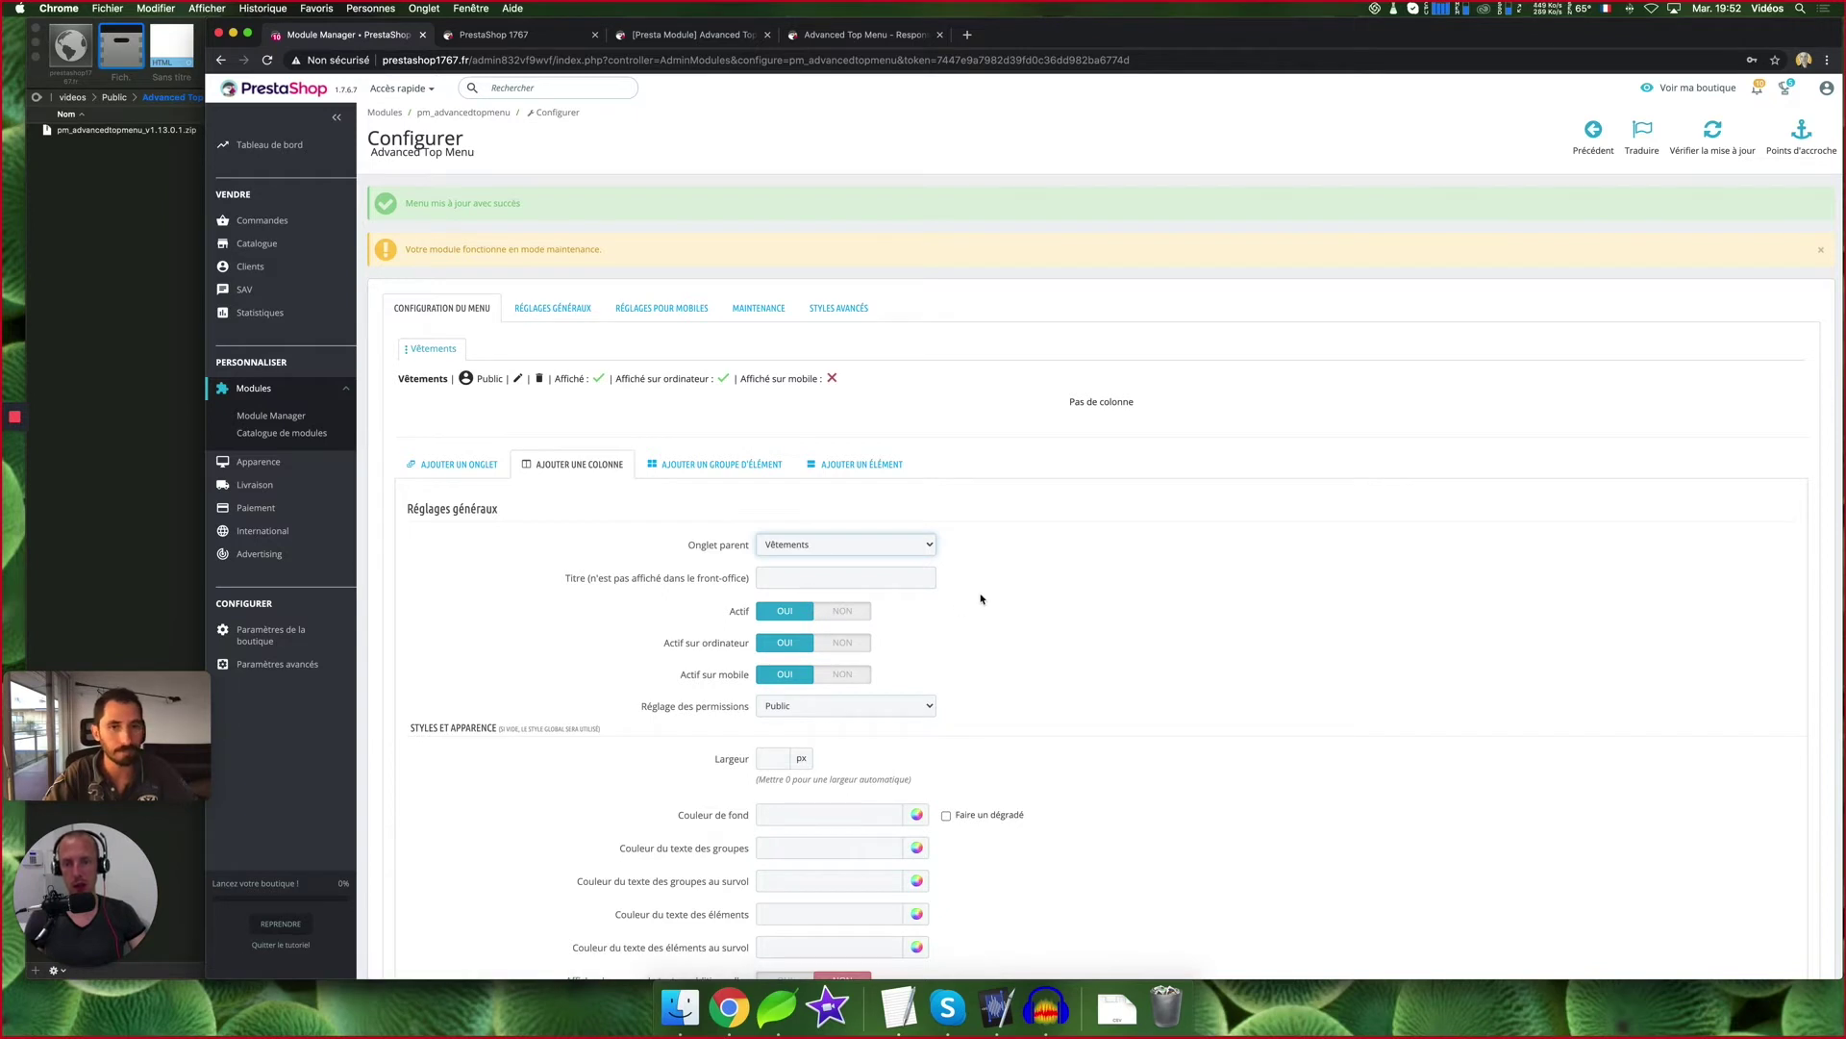
click(794, 578)
text(col)
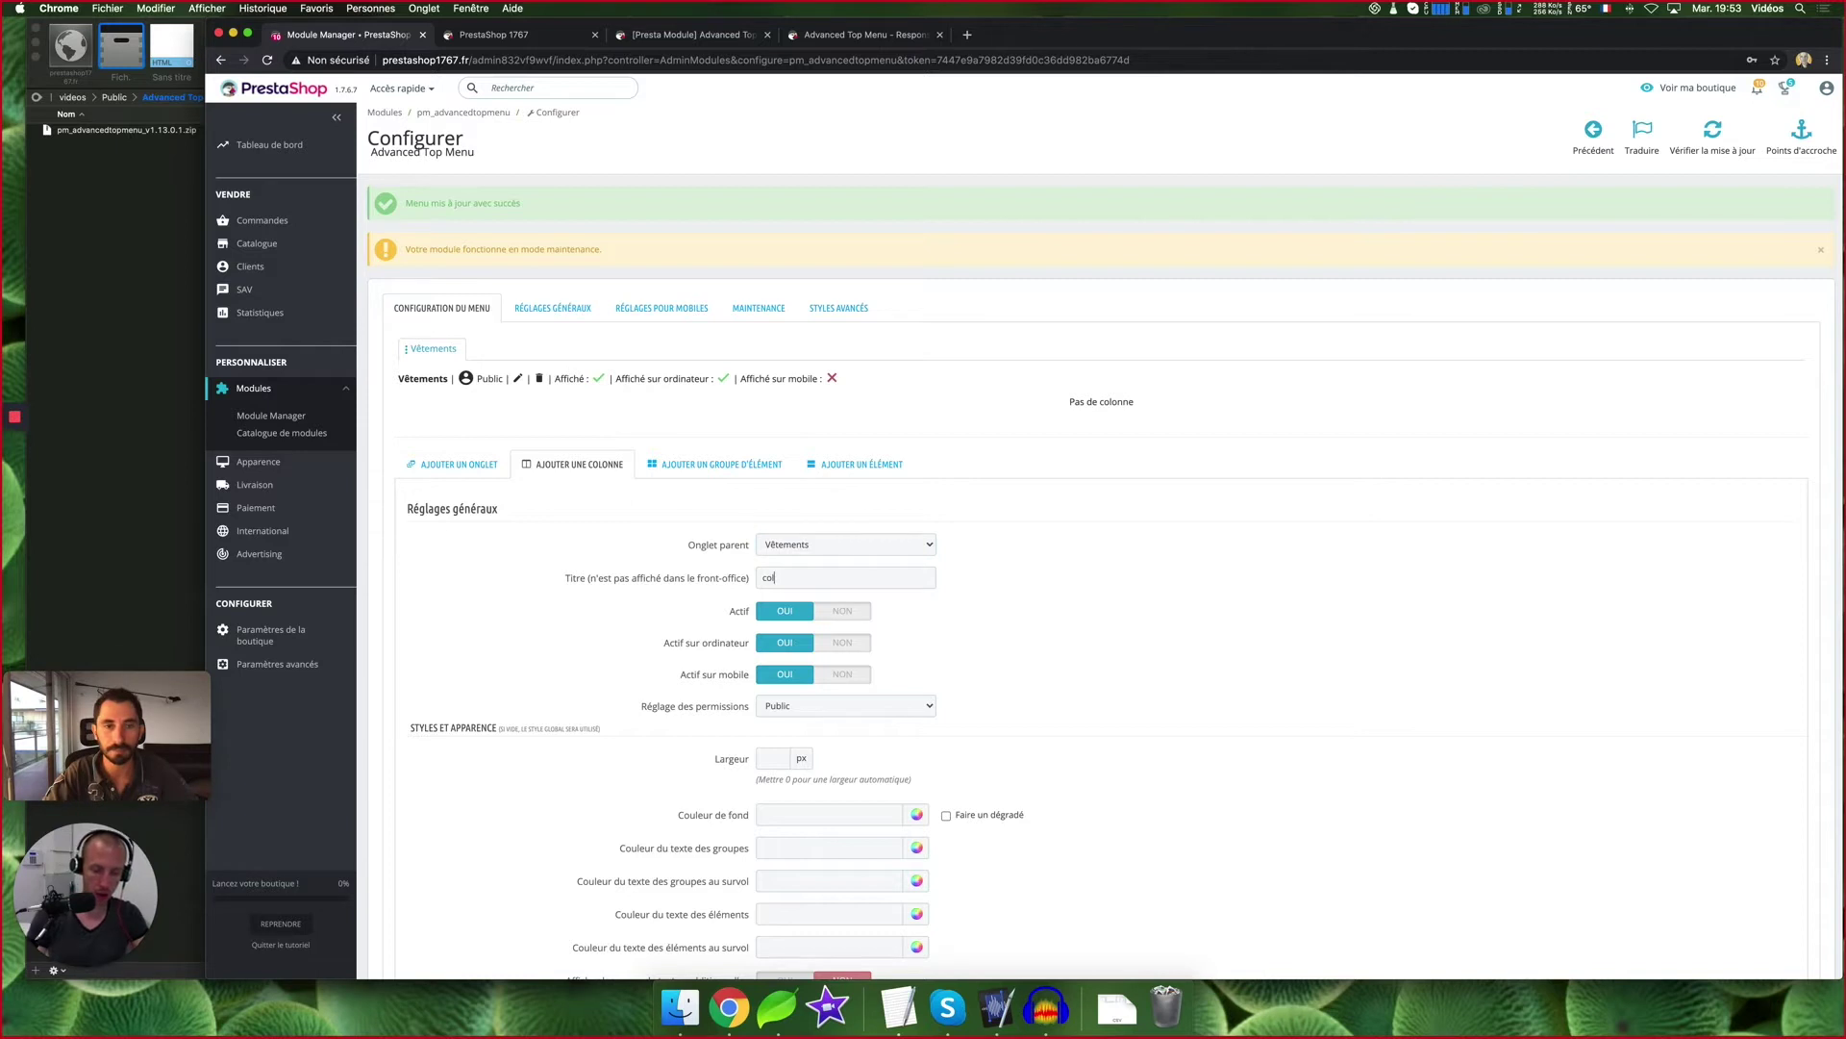
text(1)
drag(781, 577, 755, 584)
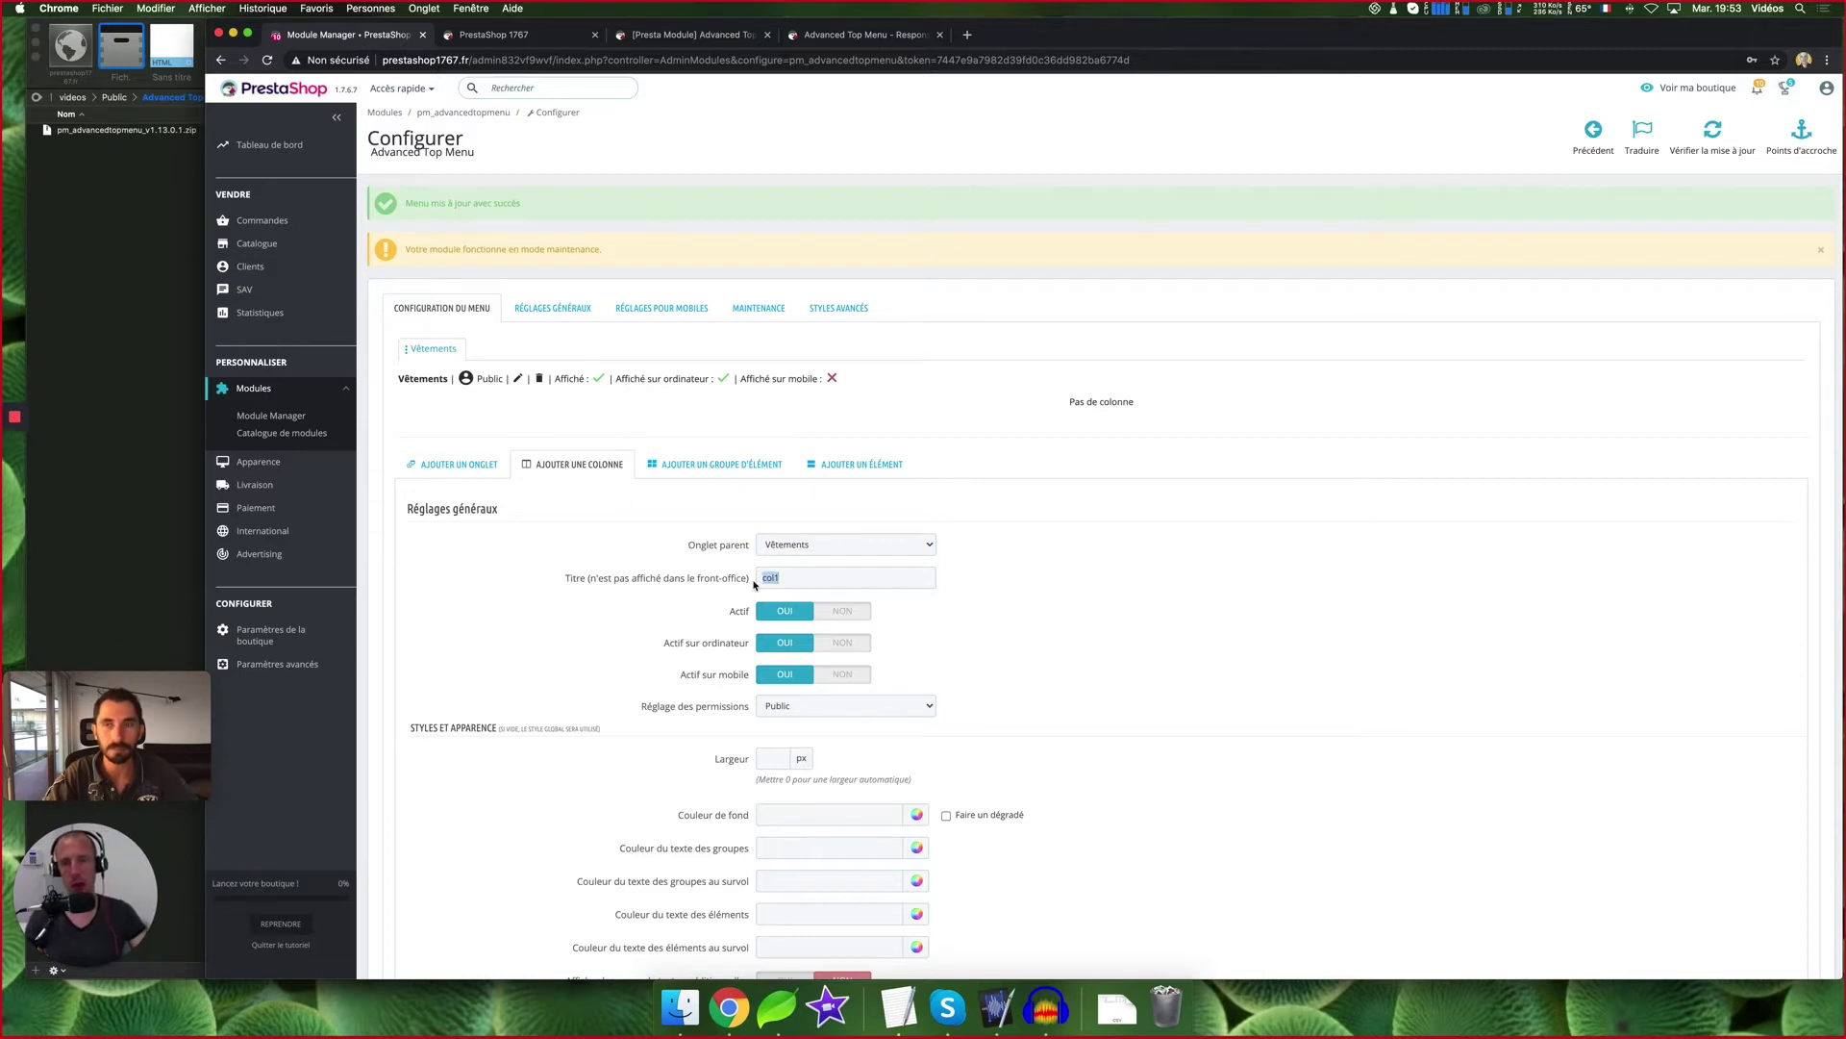
click(1059, 618)
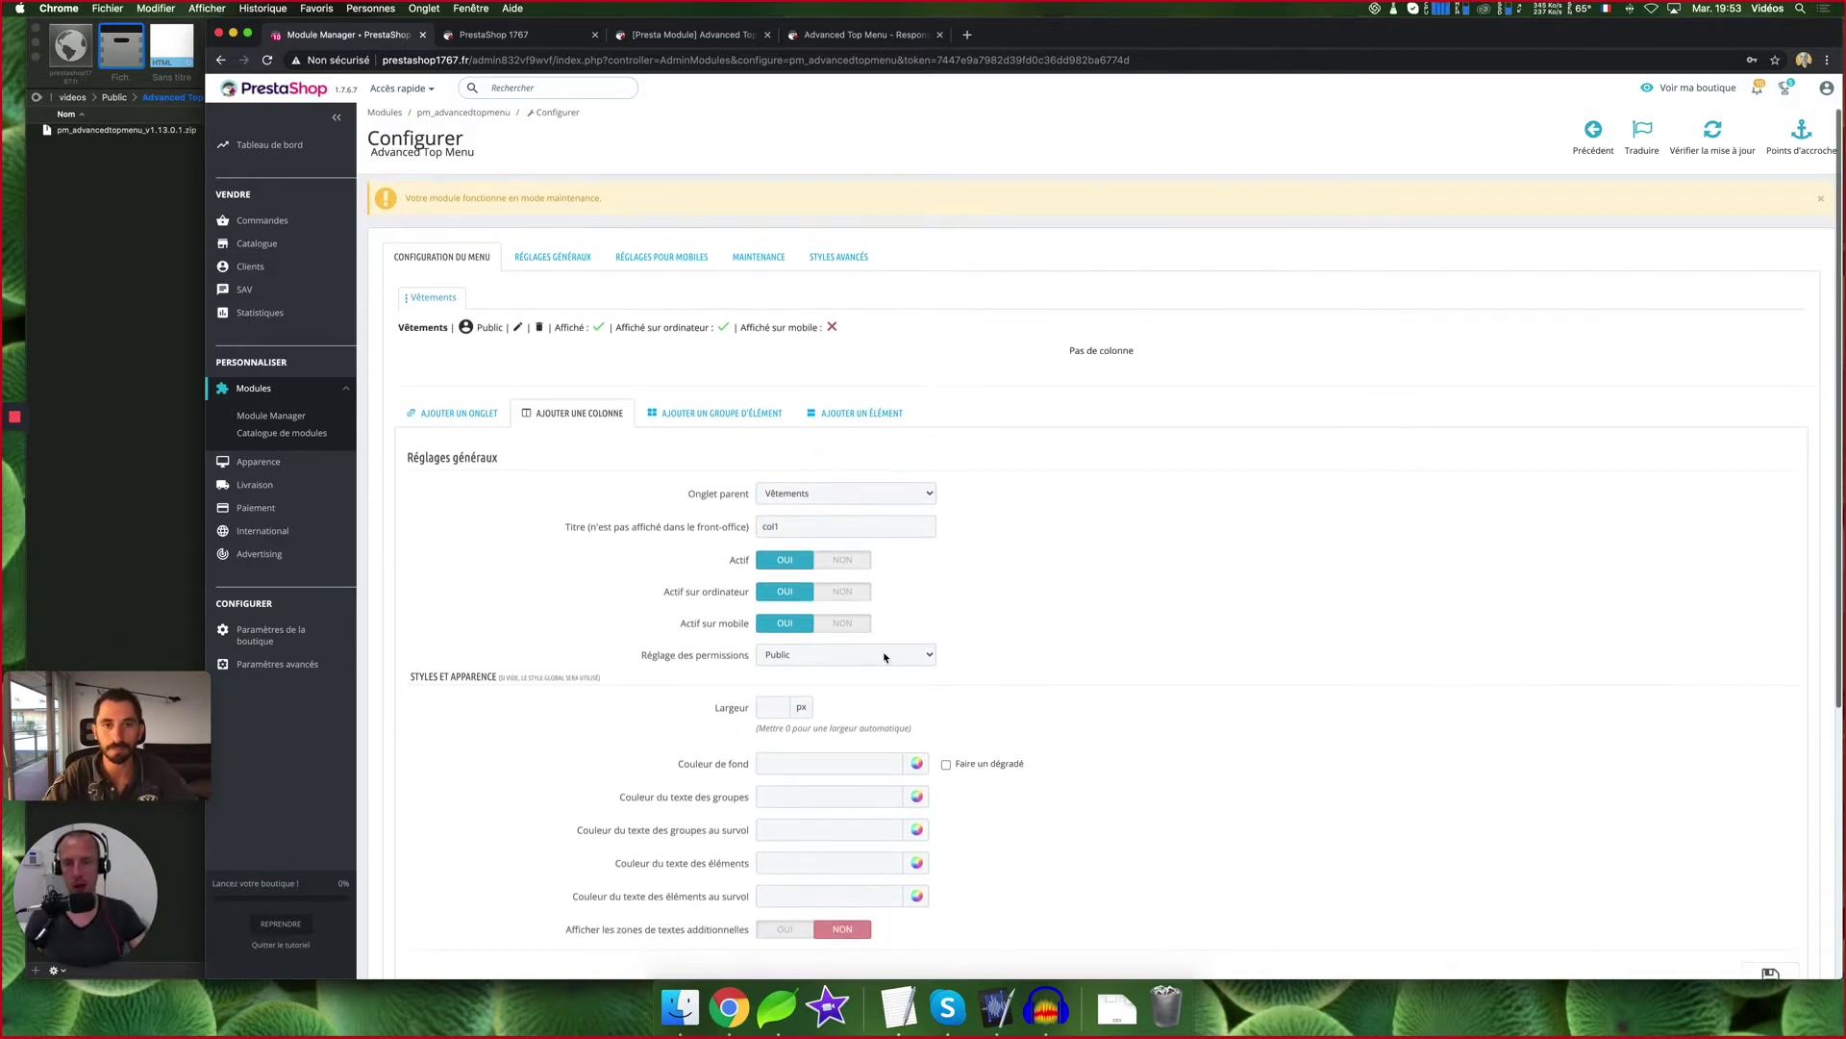
Set the new column's width to 0 px, keep its additional text zones off and save the column
scroll(1063, 692, down, 2)
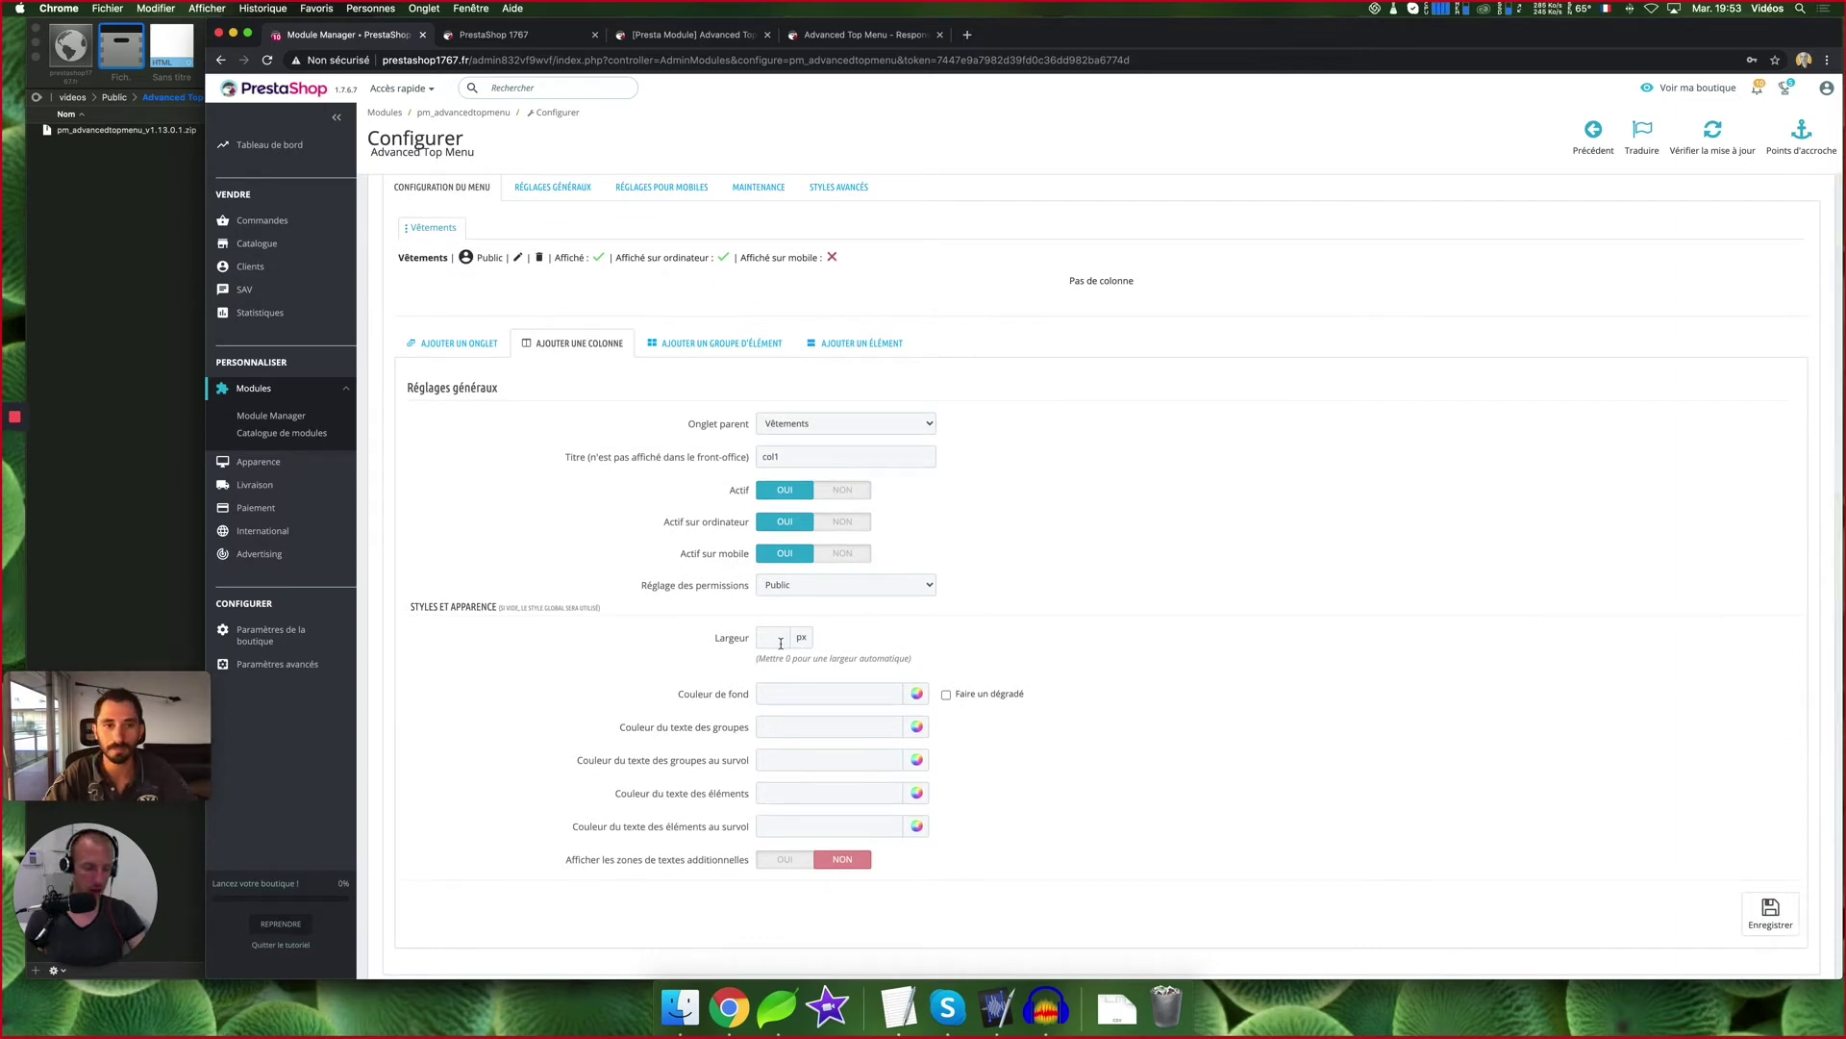
click(780, 643)
text(0)
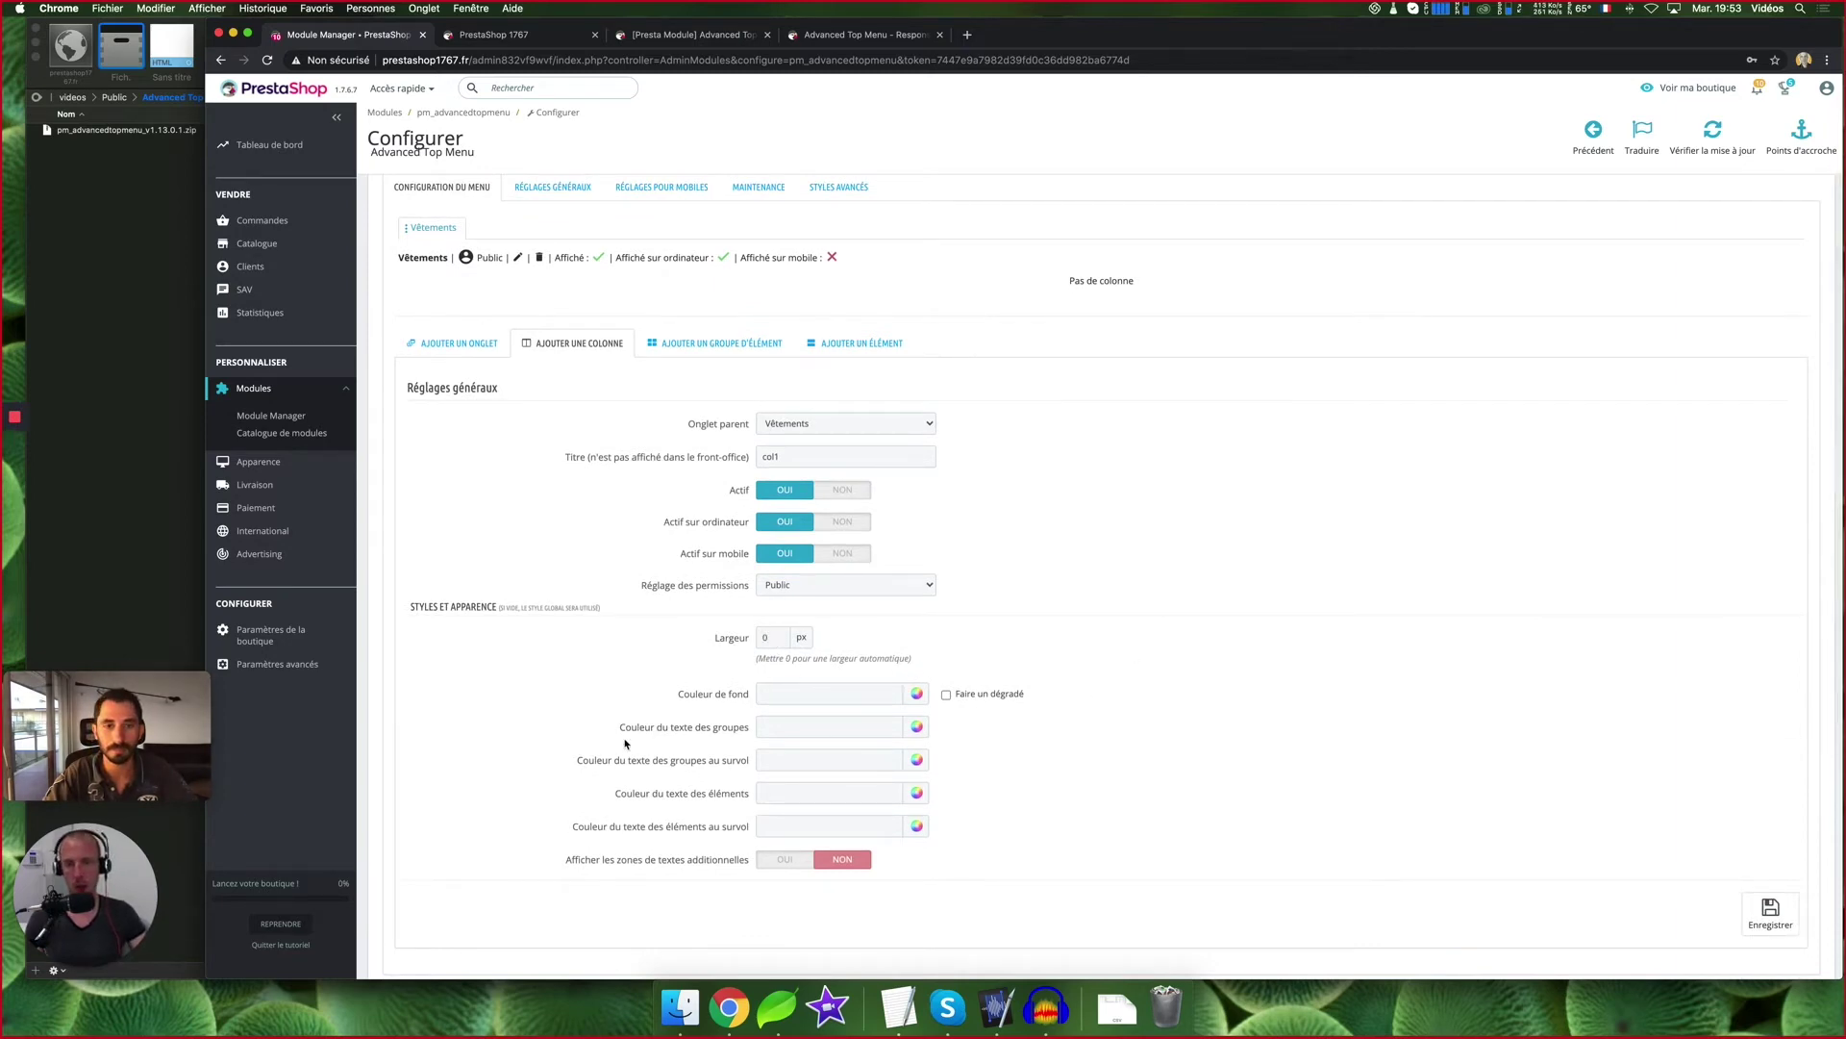
scroll(866, 759, down, 3)
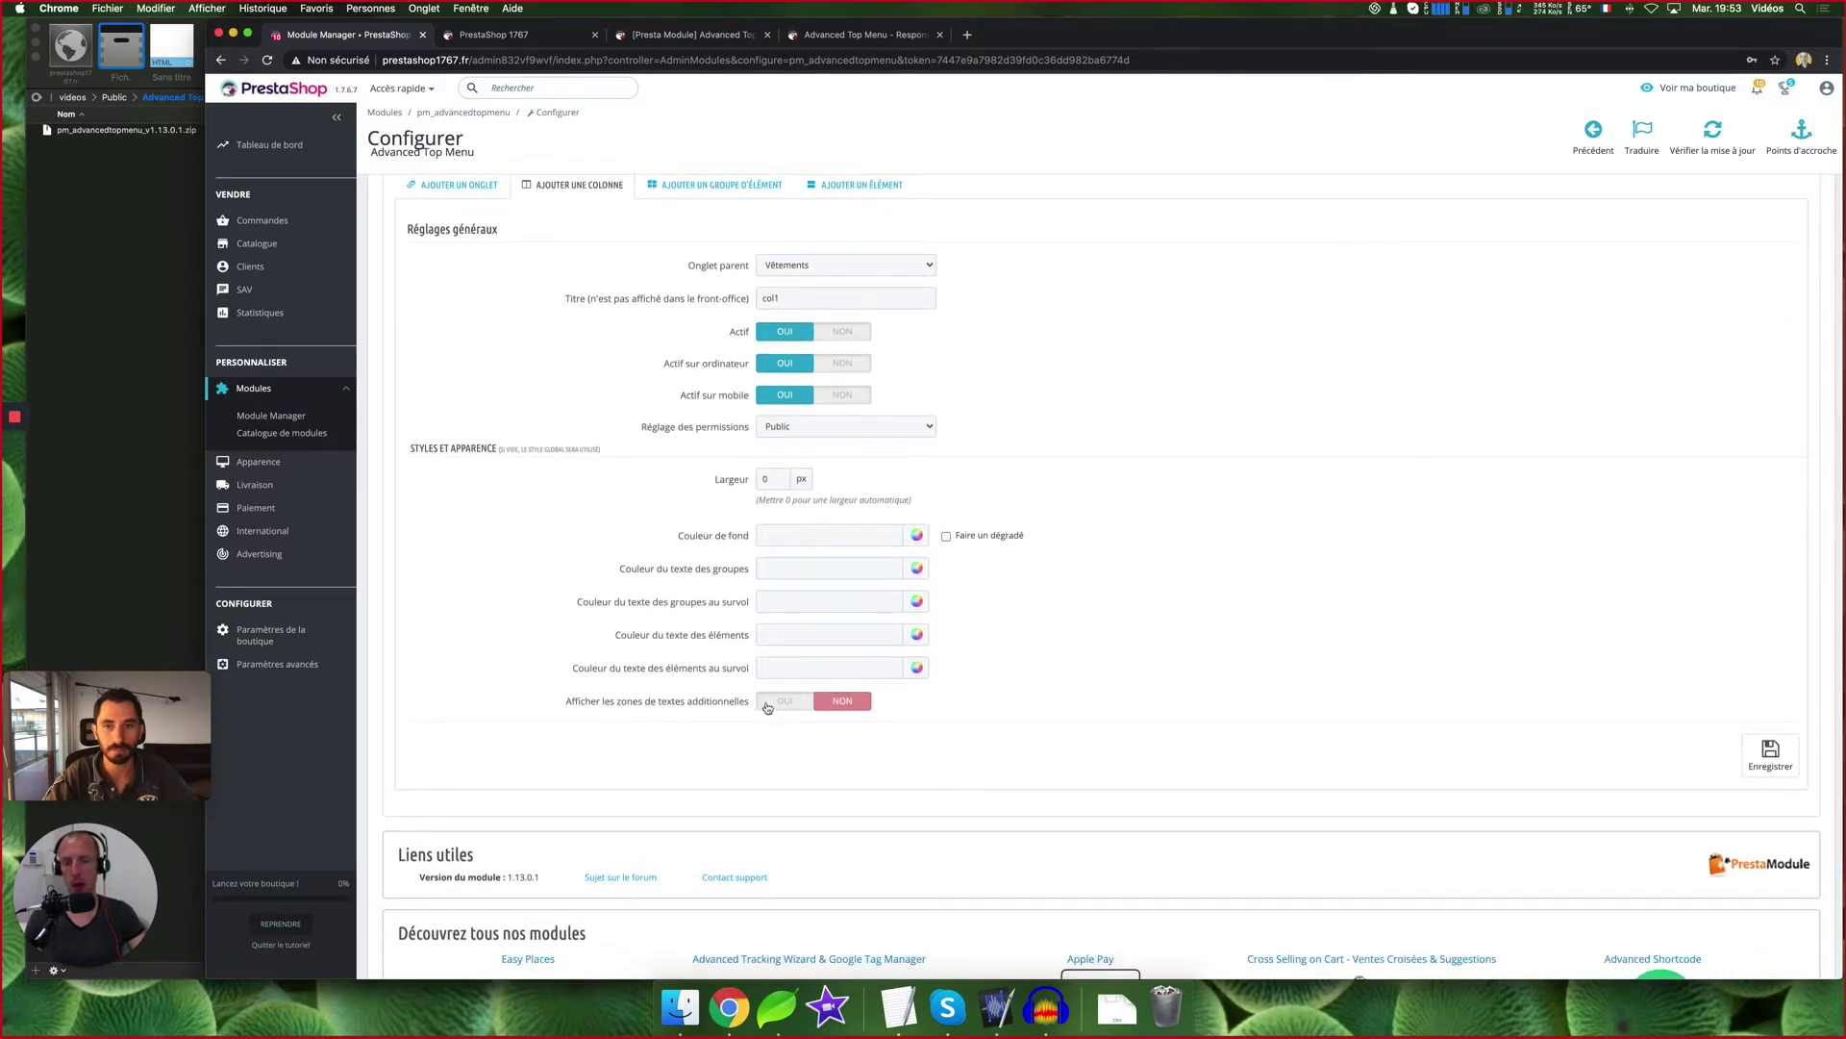
click(769, 707)
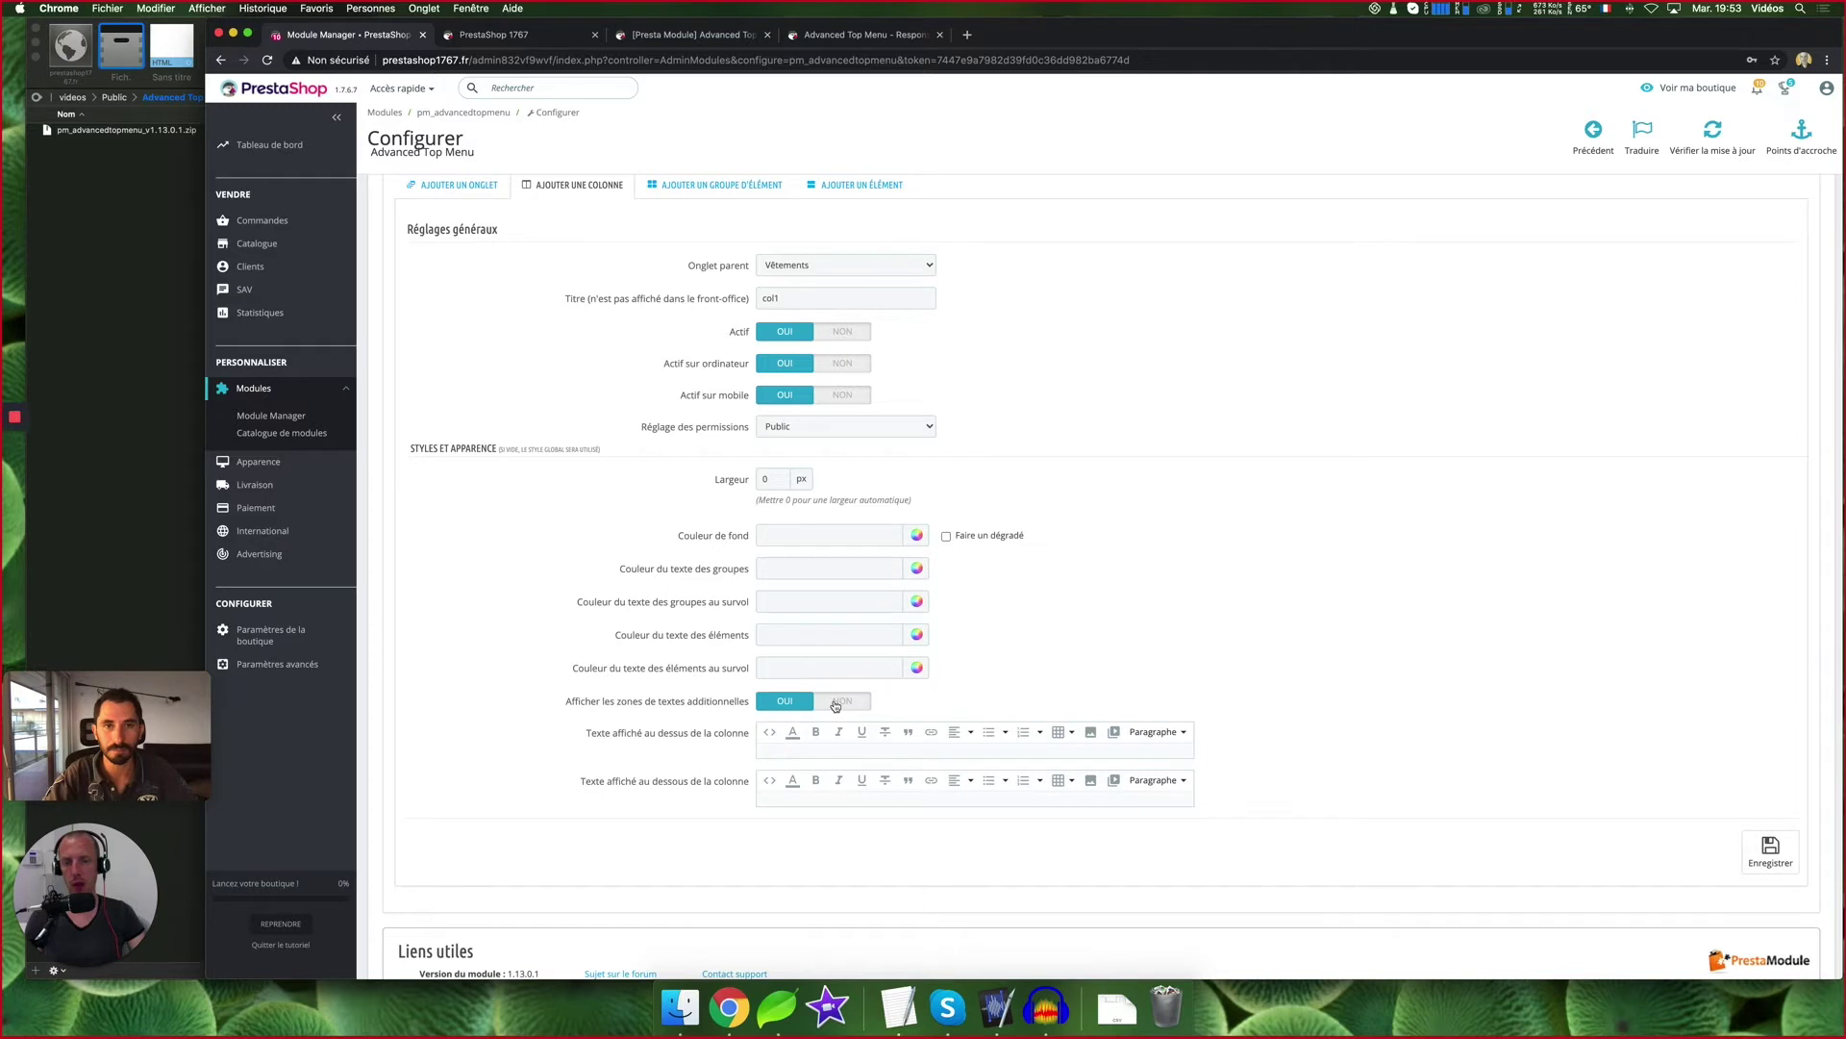
click(835, 705)
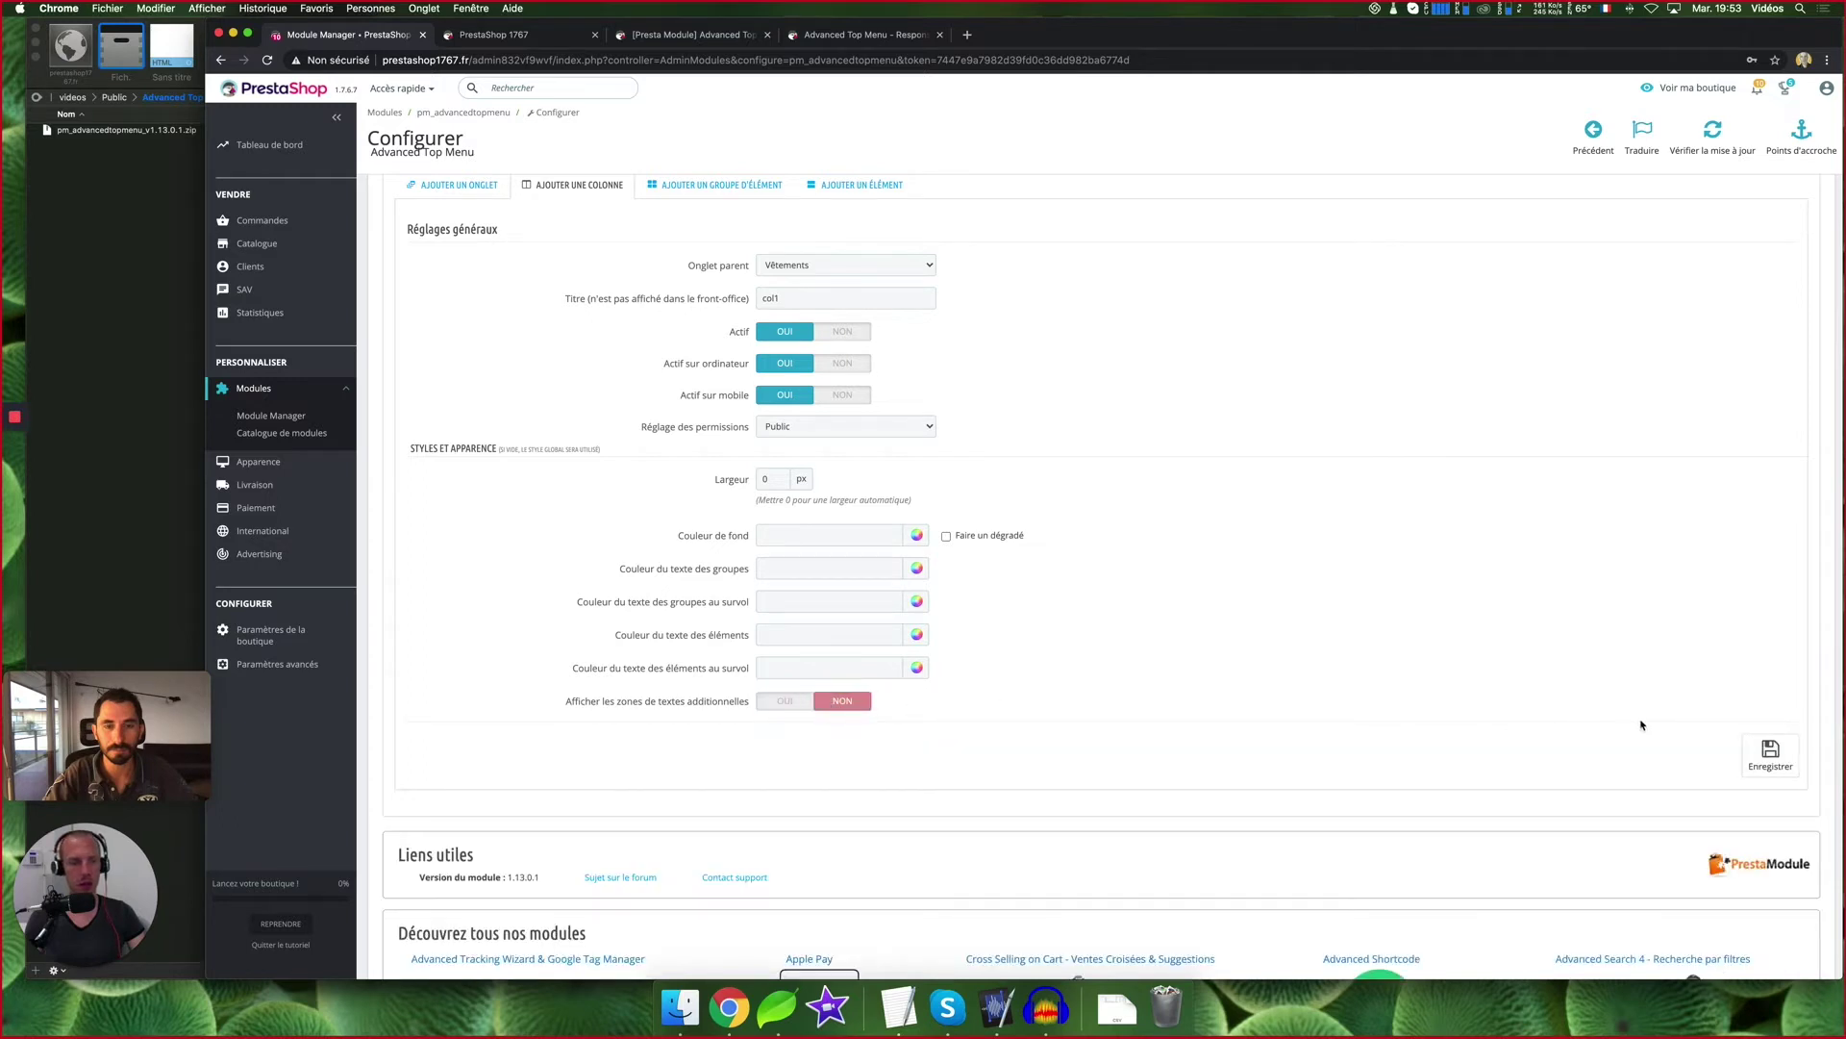
click(1794, 754)
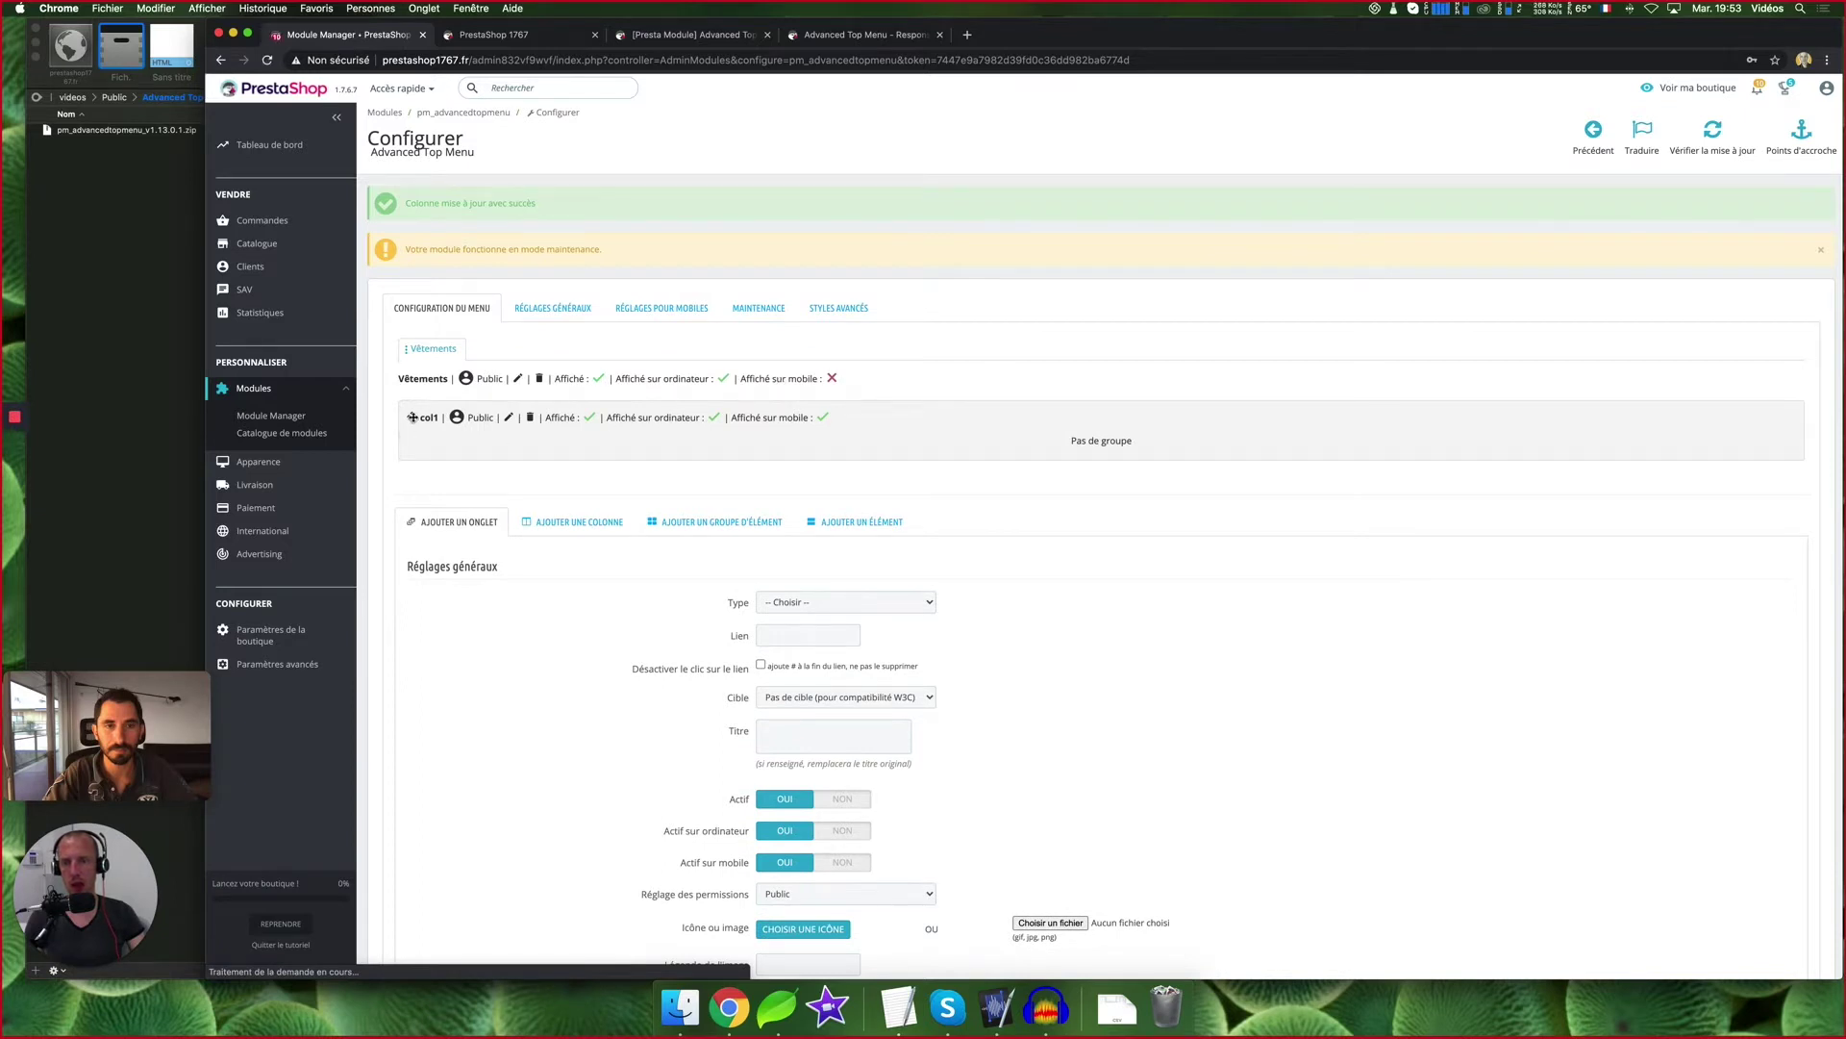
Add and save a second column titled "col2" with Vêtements as its parent tab
click(572, 524)
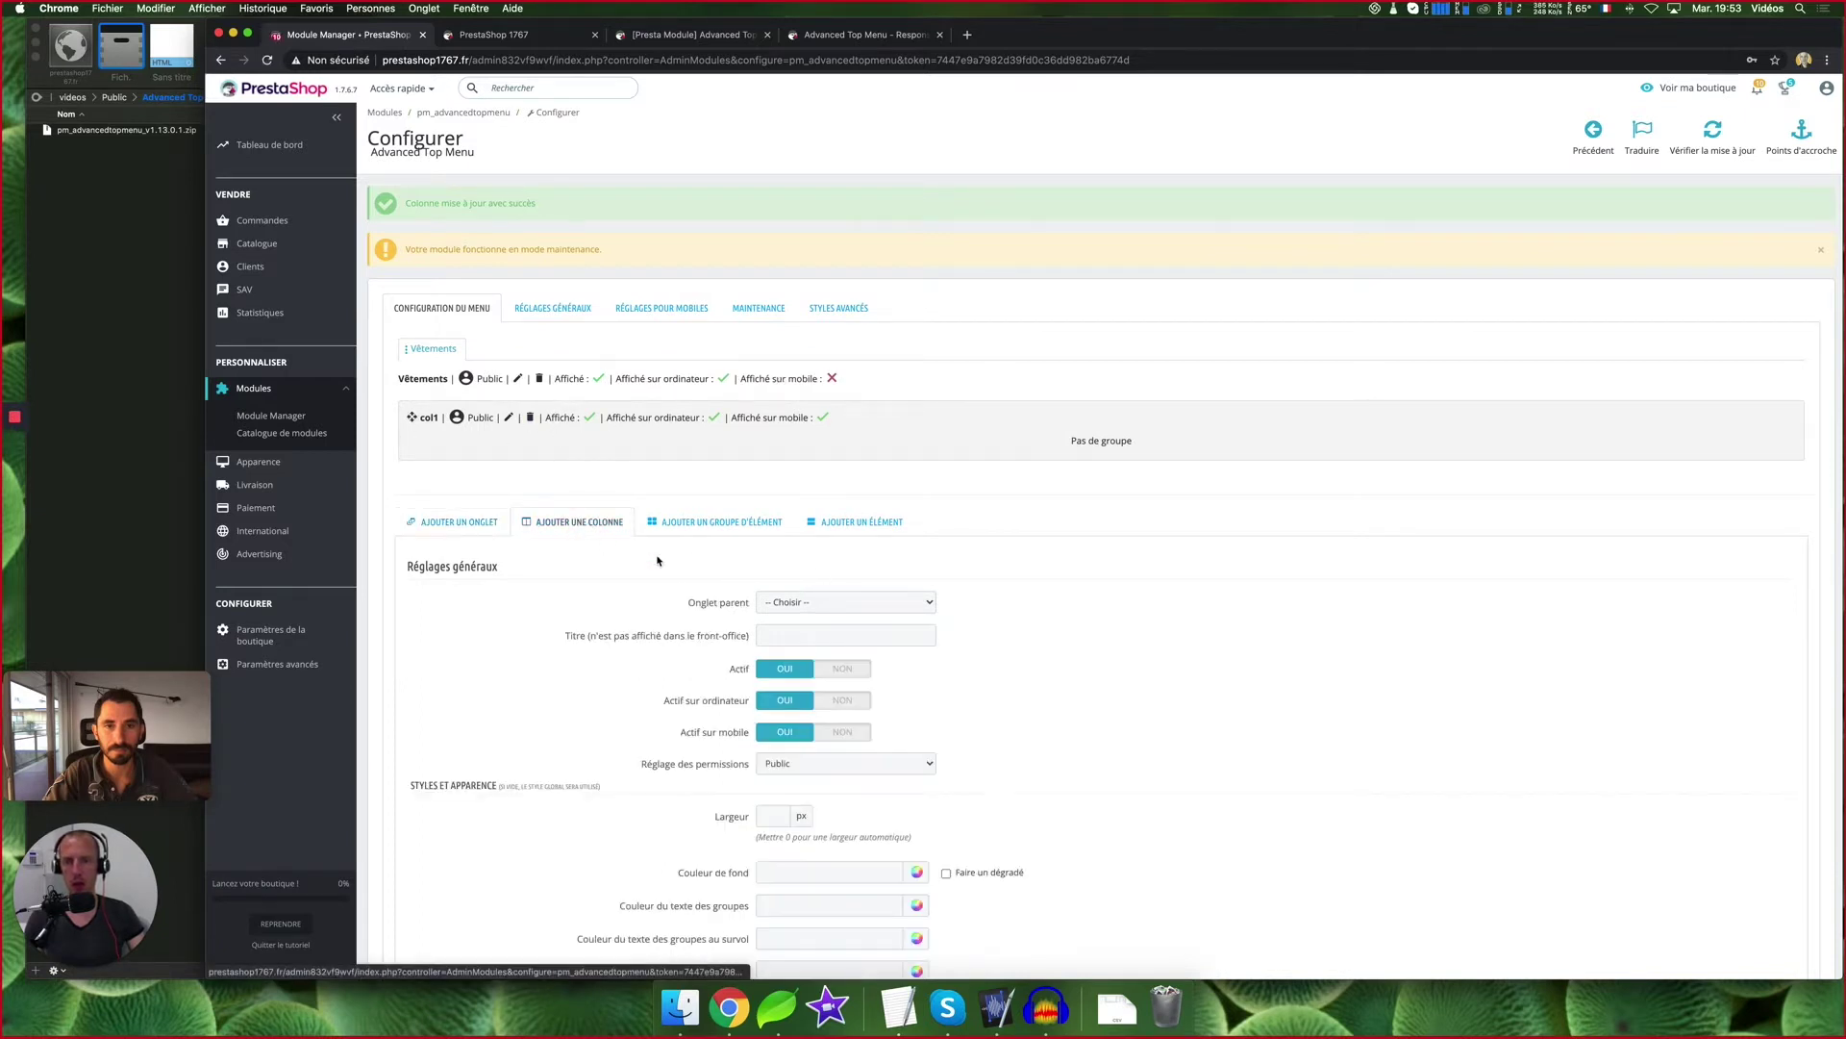
click(787, 602)
click(798, 615)
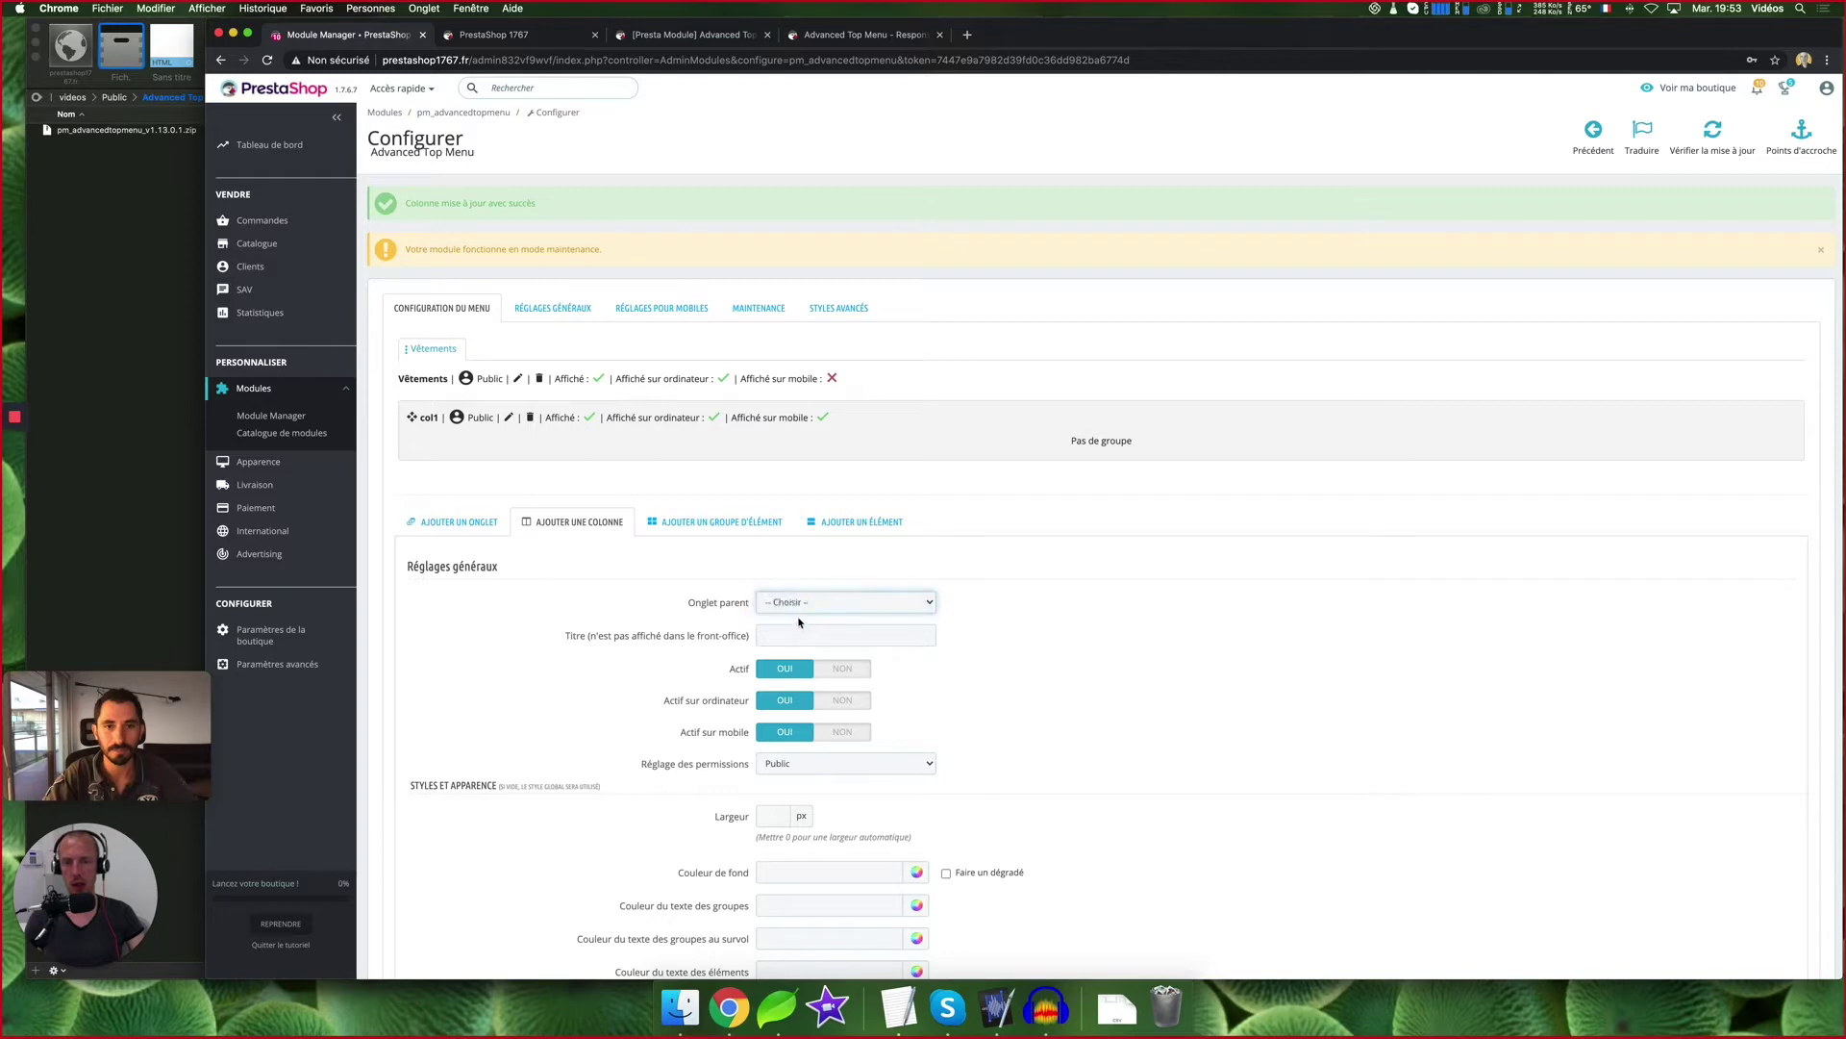
click(800, 634)
text(col2)
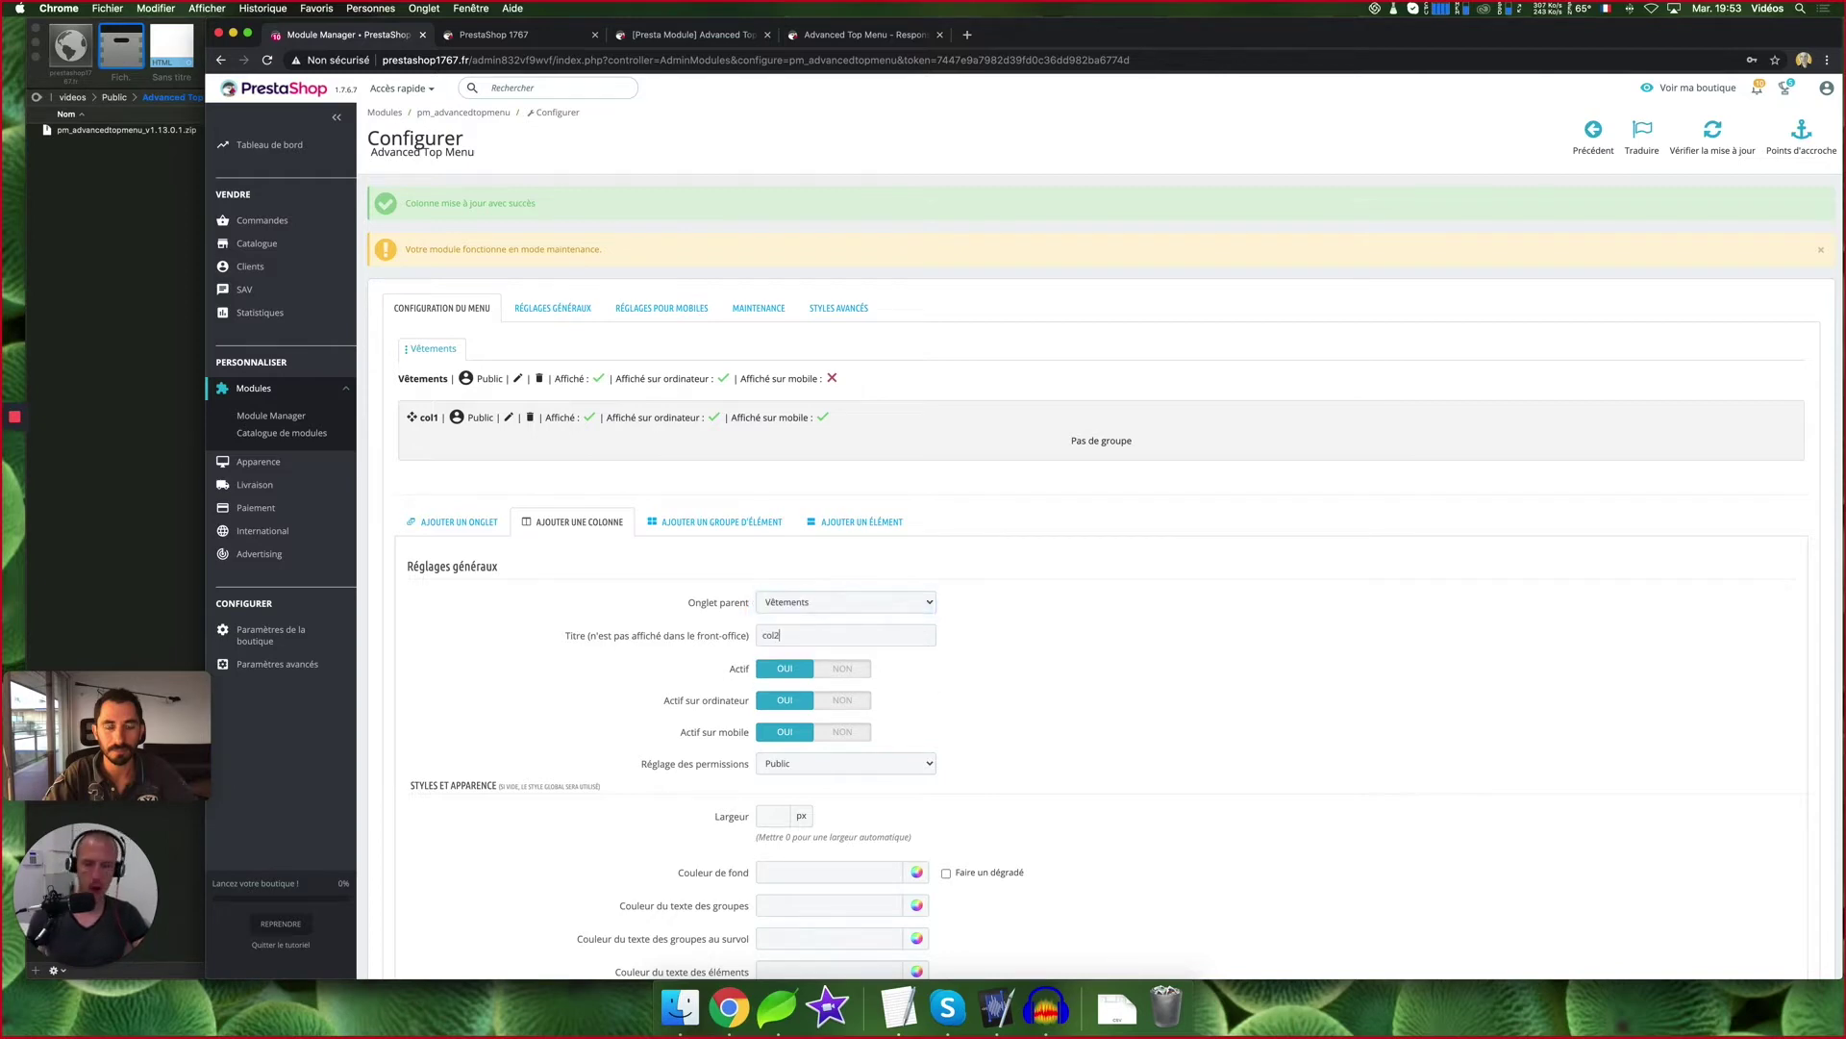
scroll(1014, 676, down, 5)
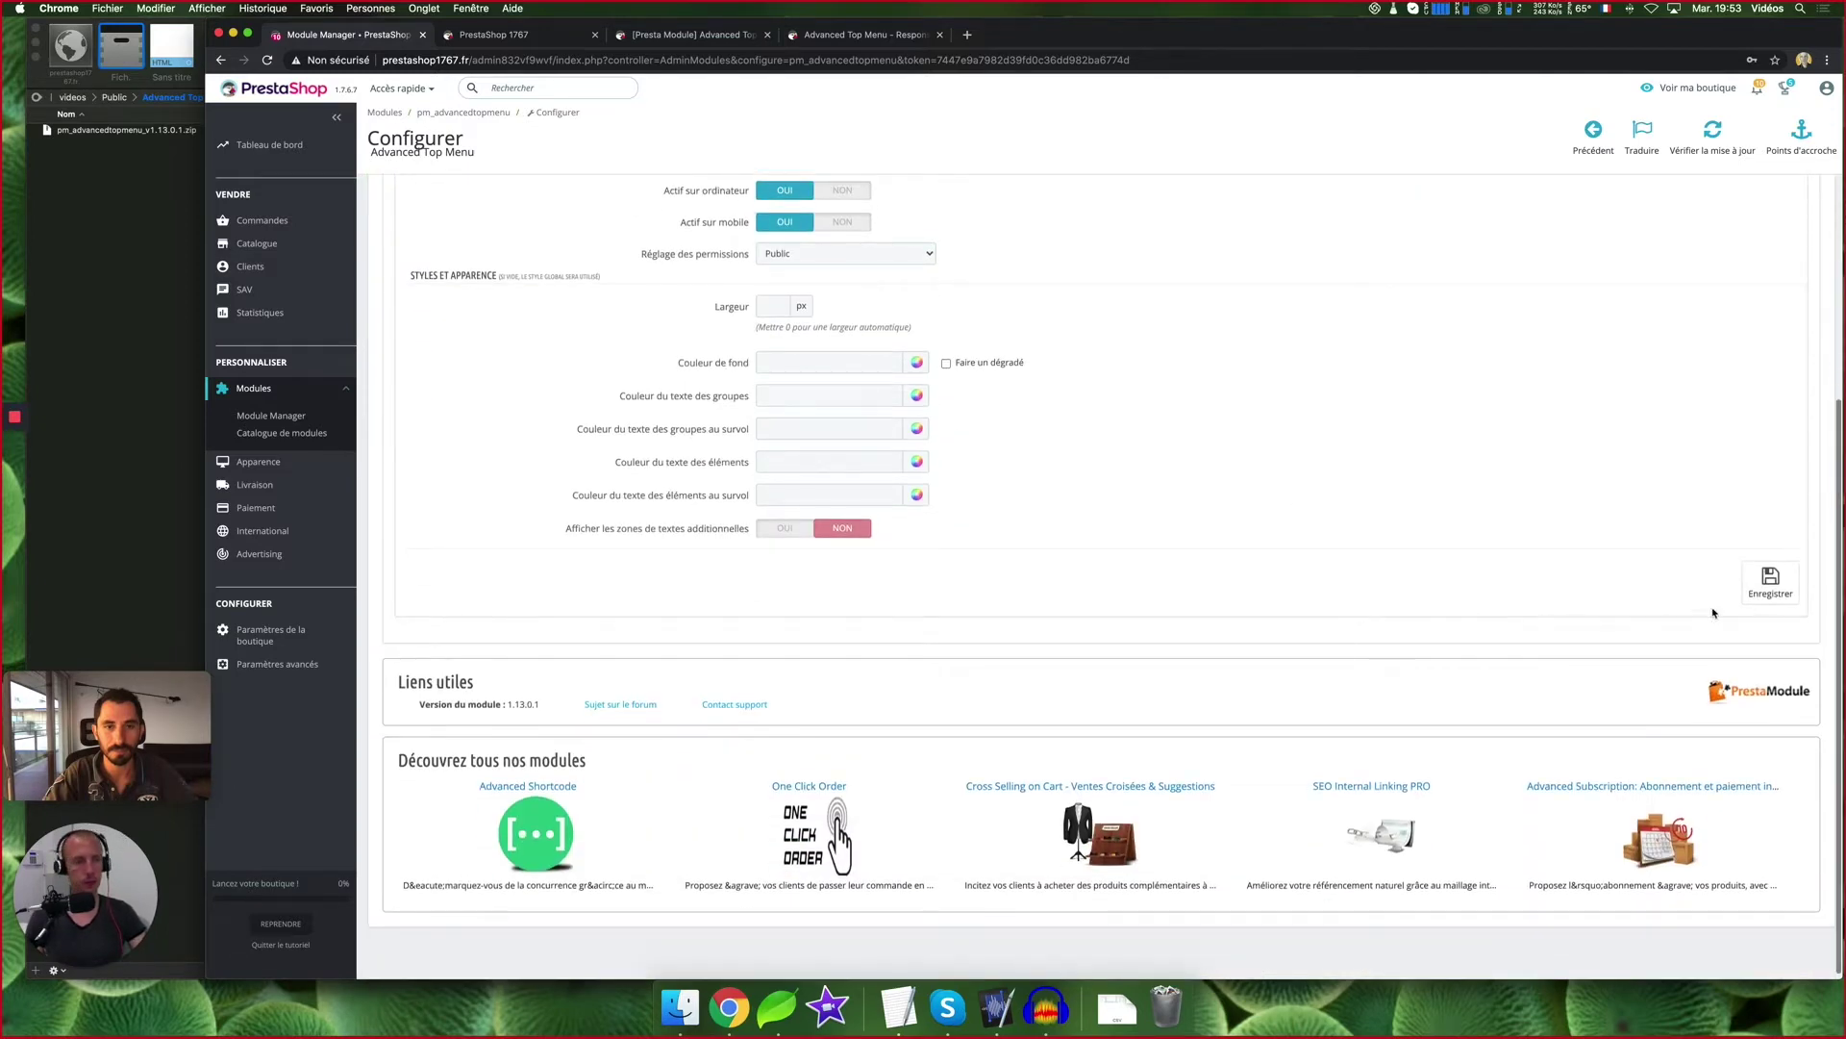
click(1770, 581)
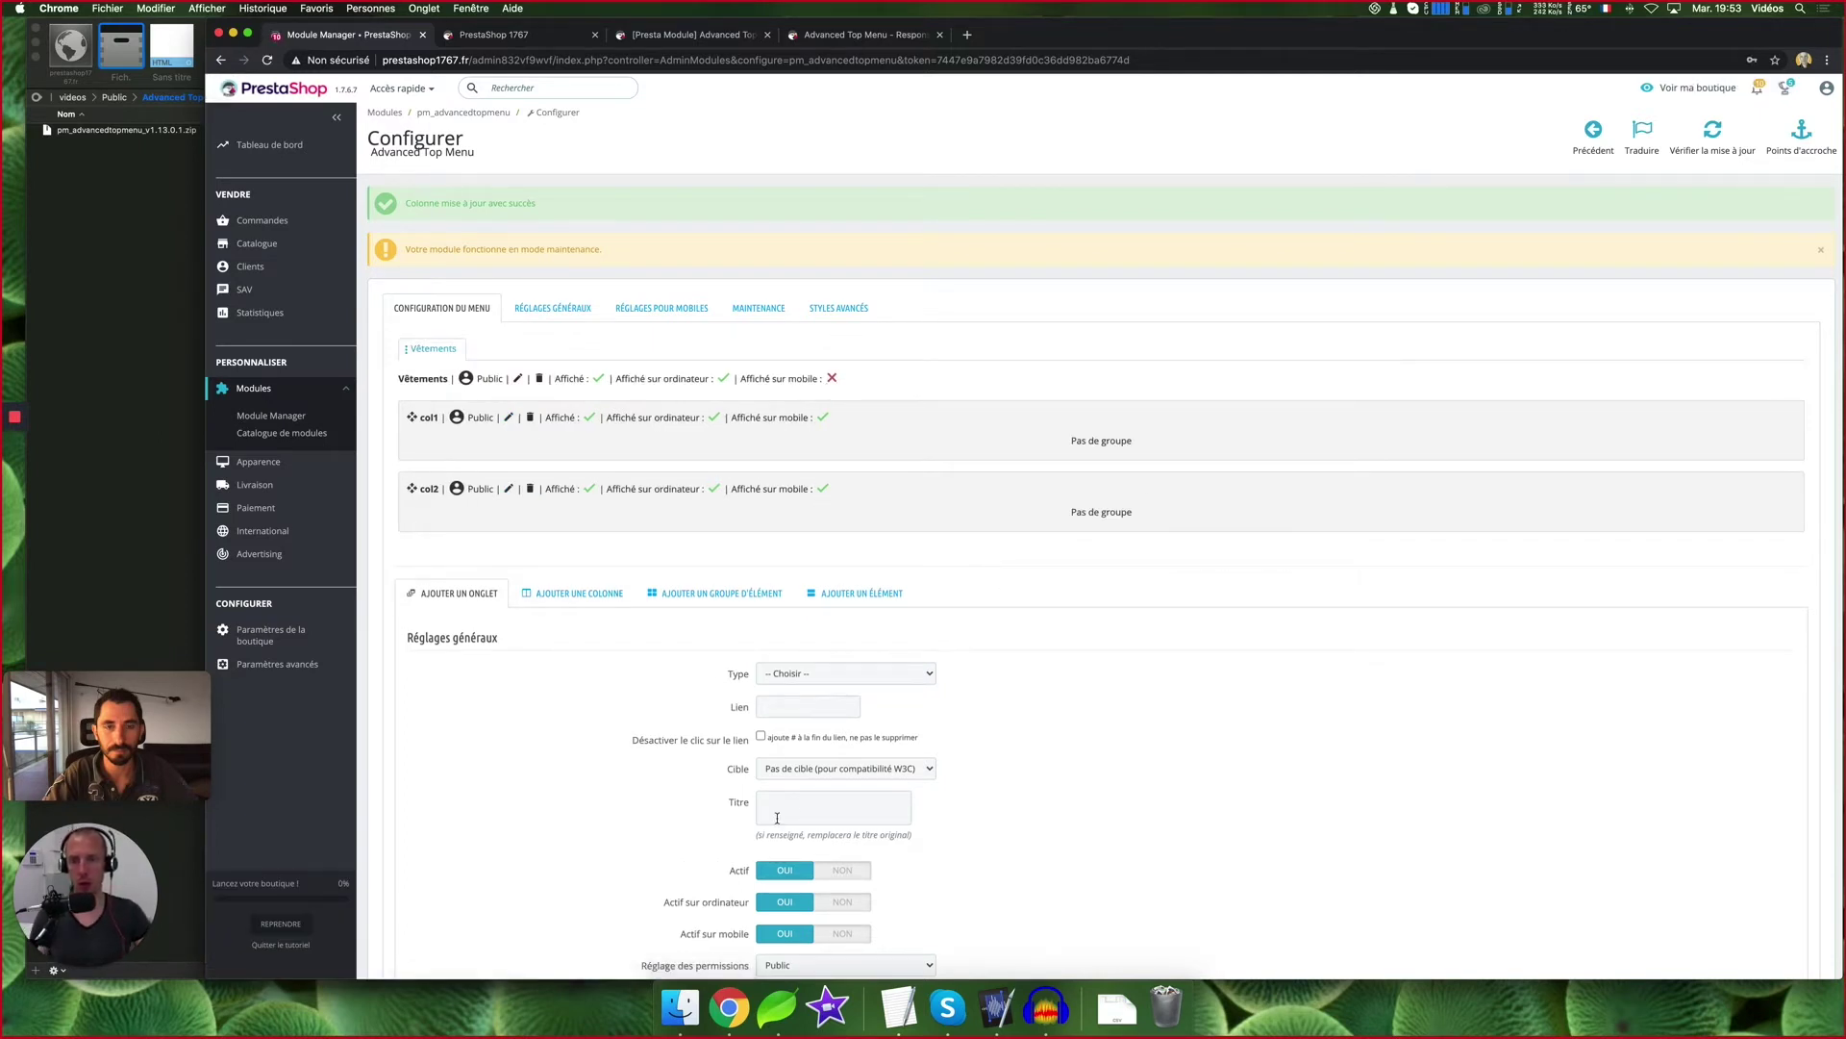
Check the shop's Vêtements sub-menu and return to the column list in the module configuration
click(548, 35)
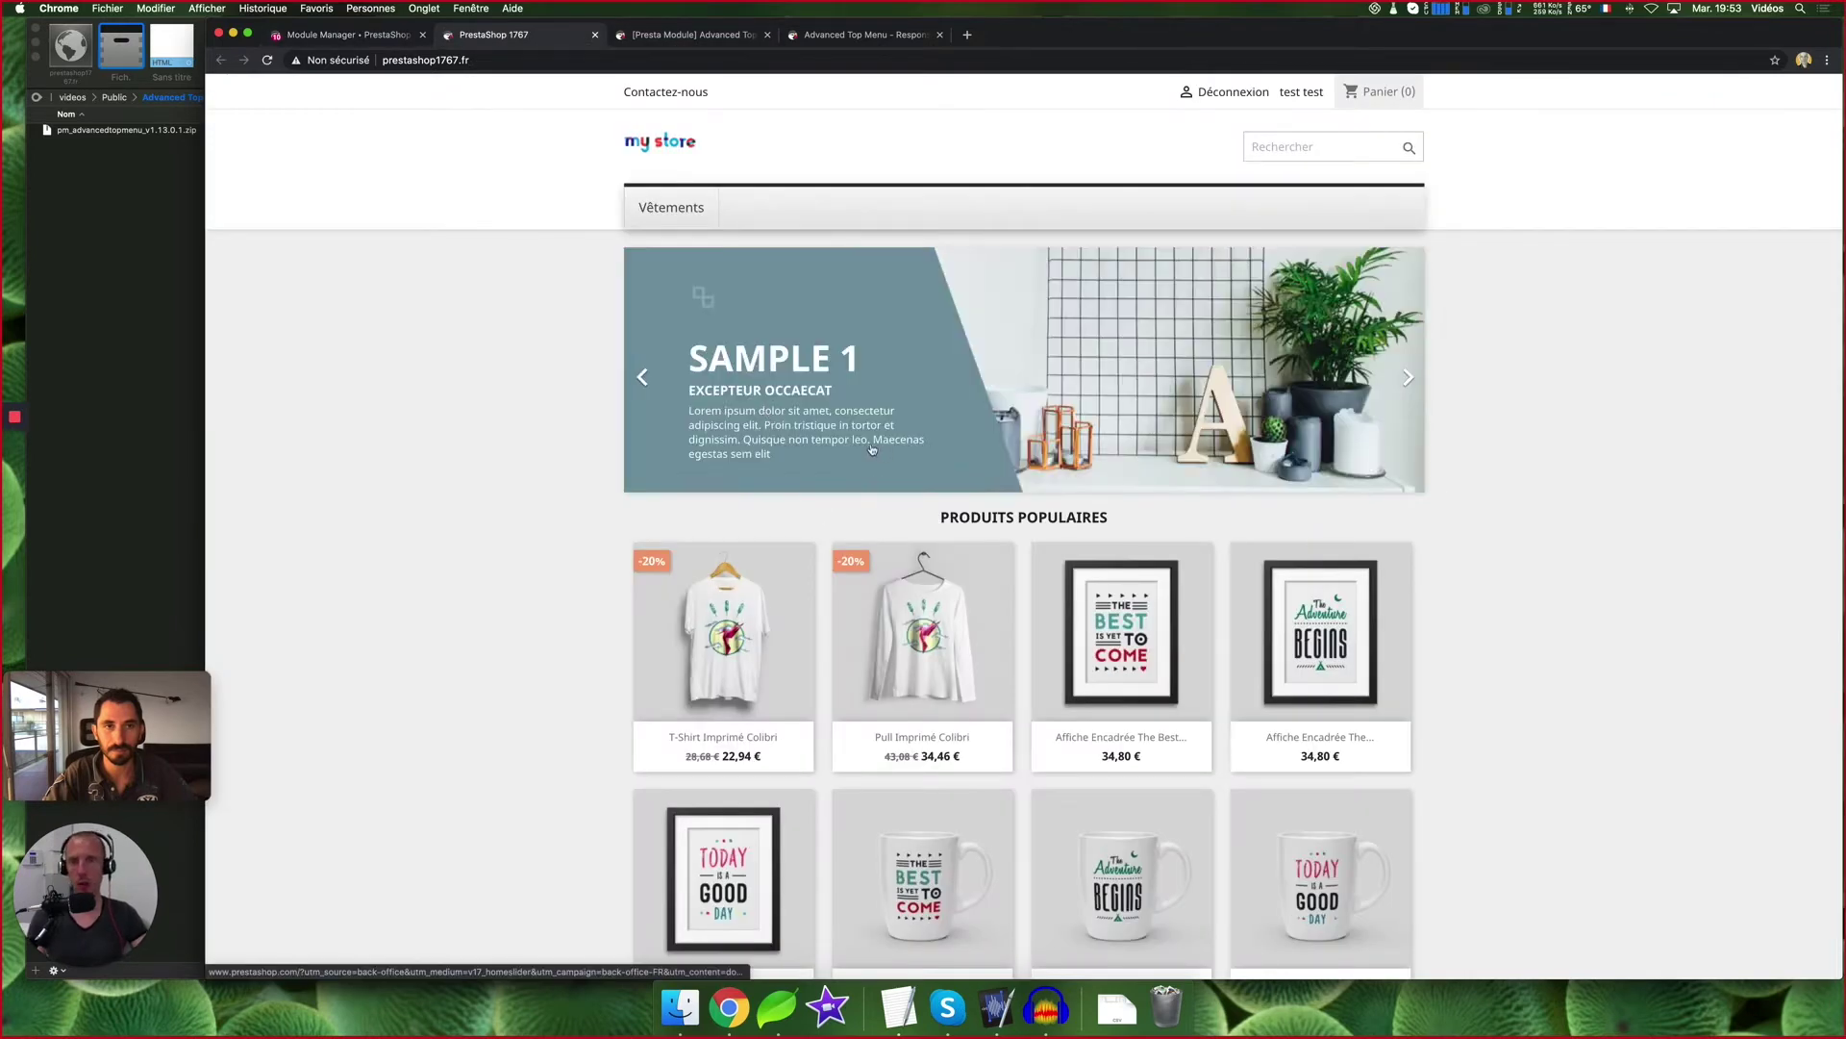
mouse_move(661, 203)
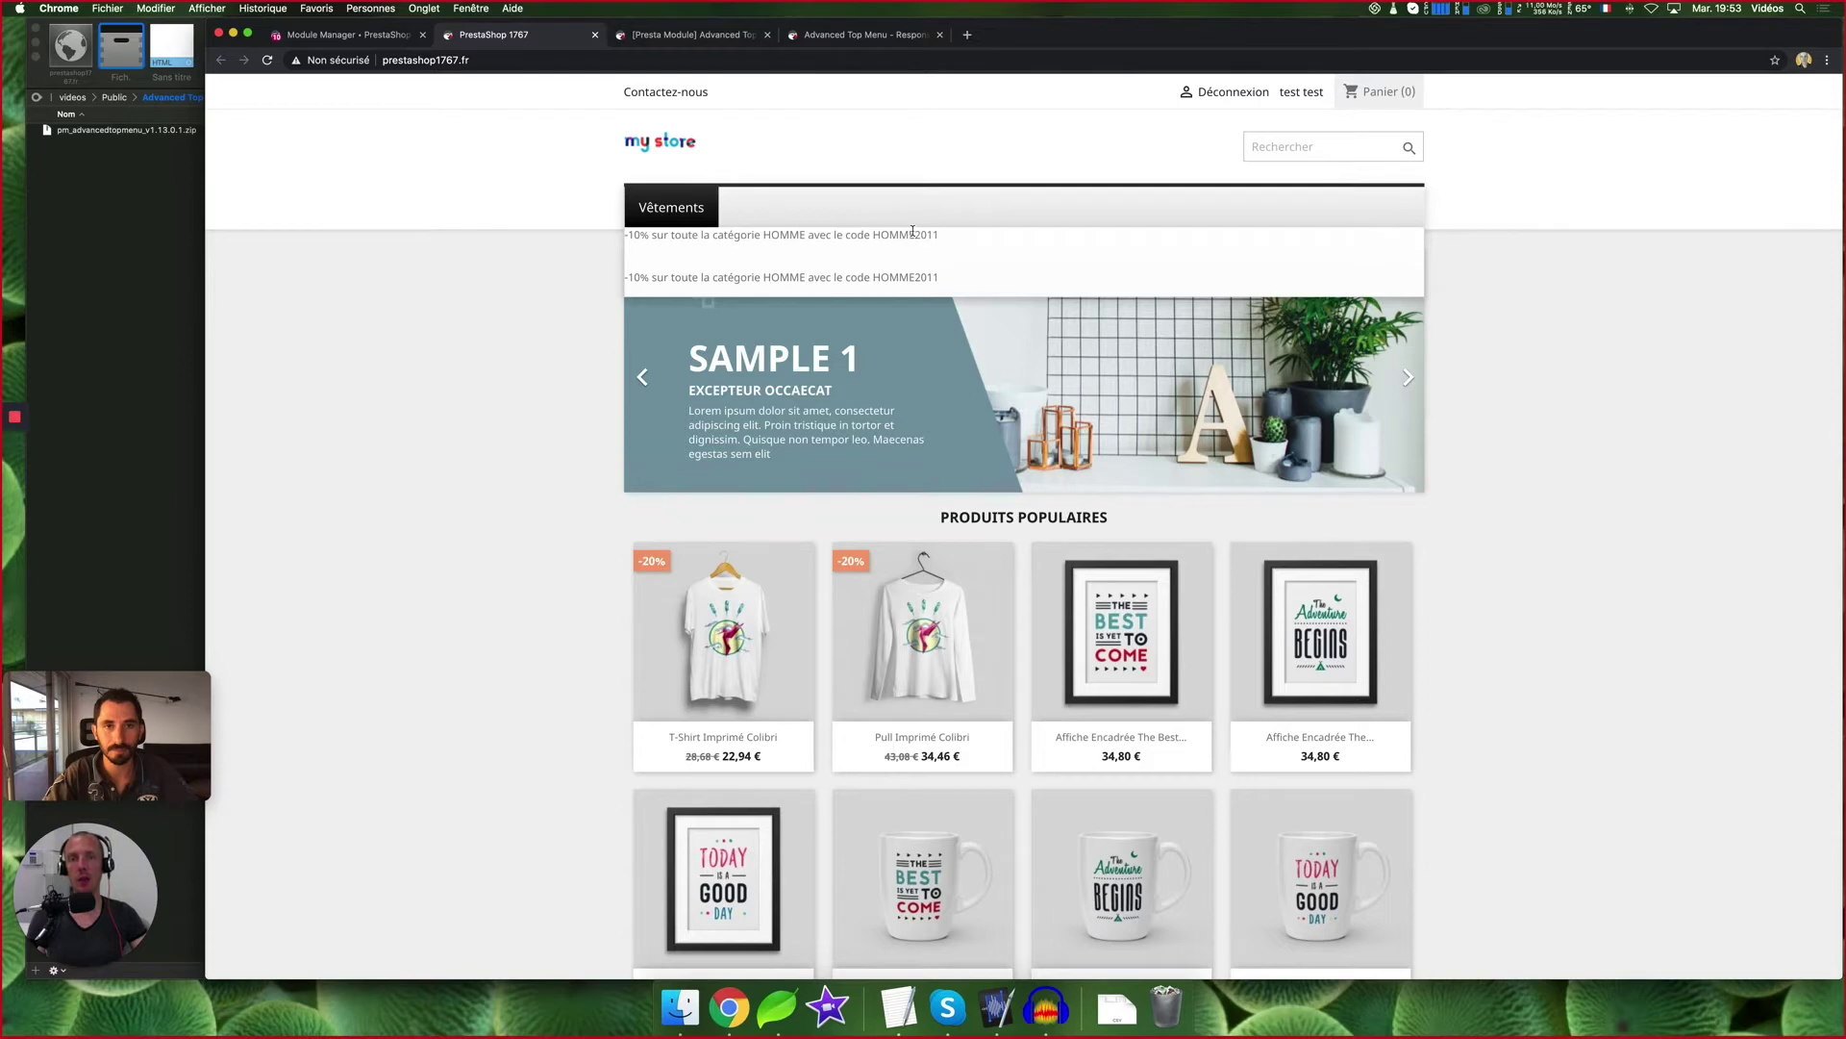
click(346, 35)
scroll(597, 563, down, 15)
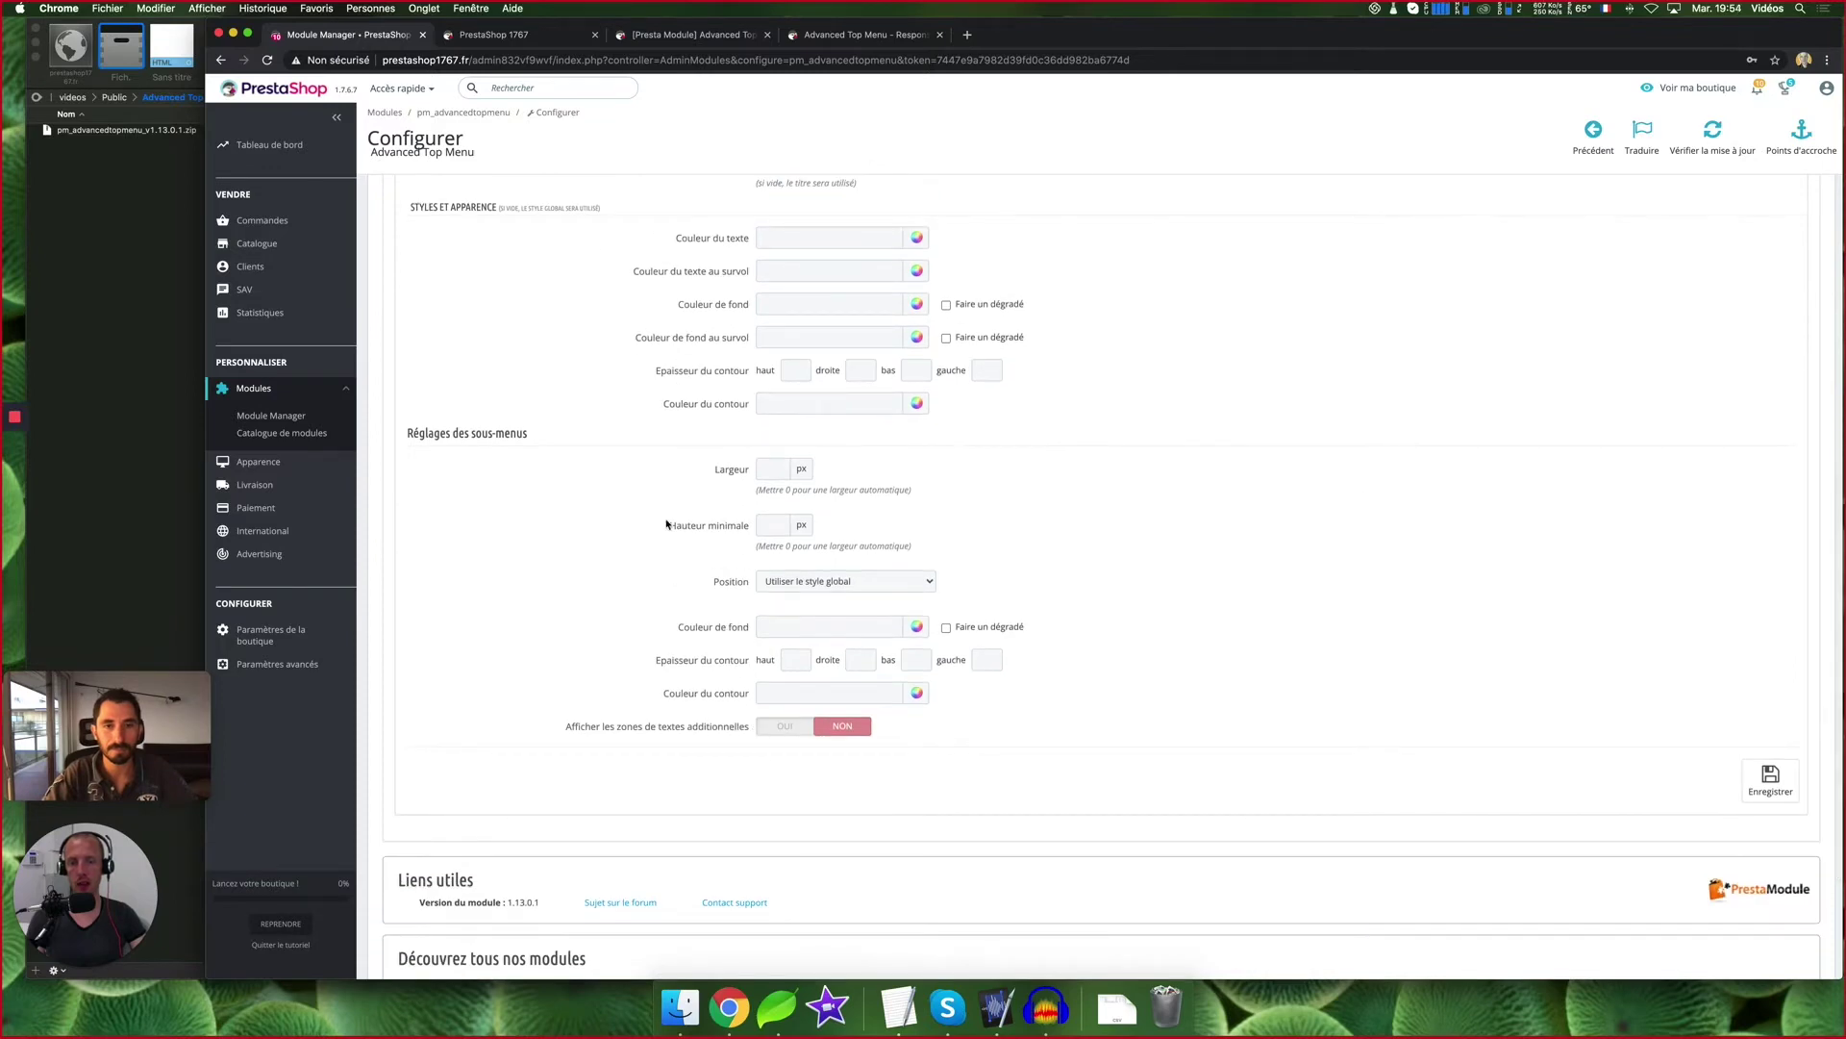
scroll(642, 510, up, 15)
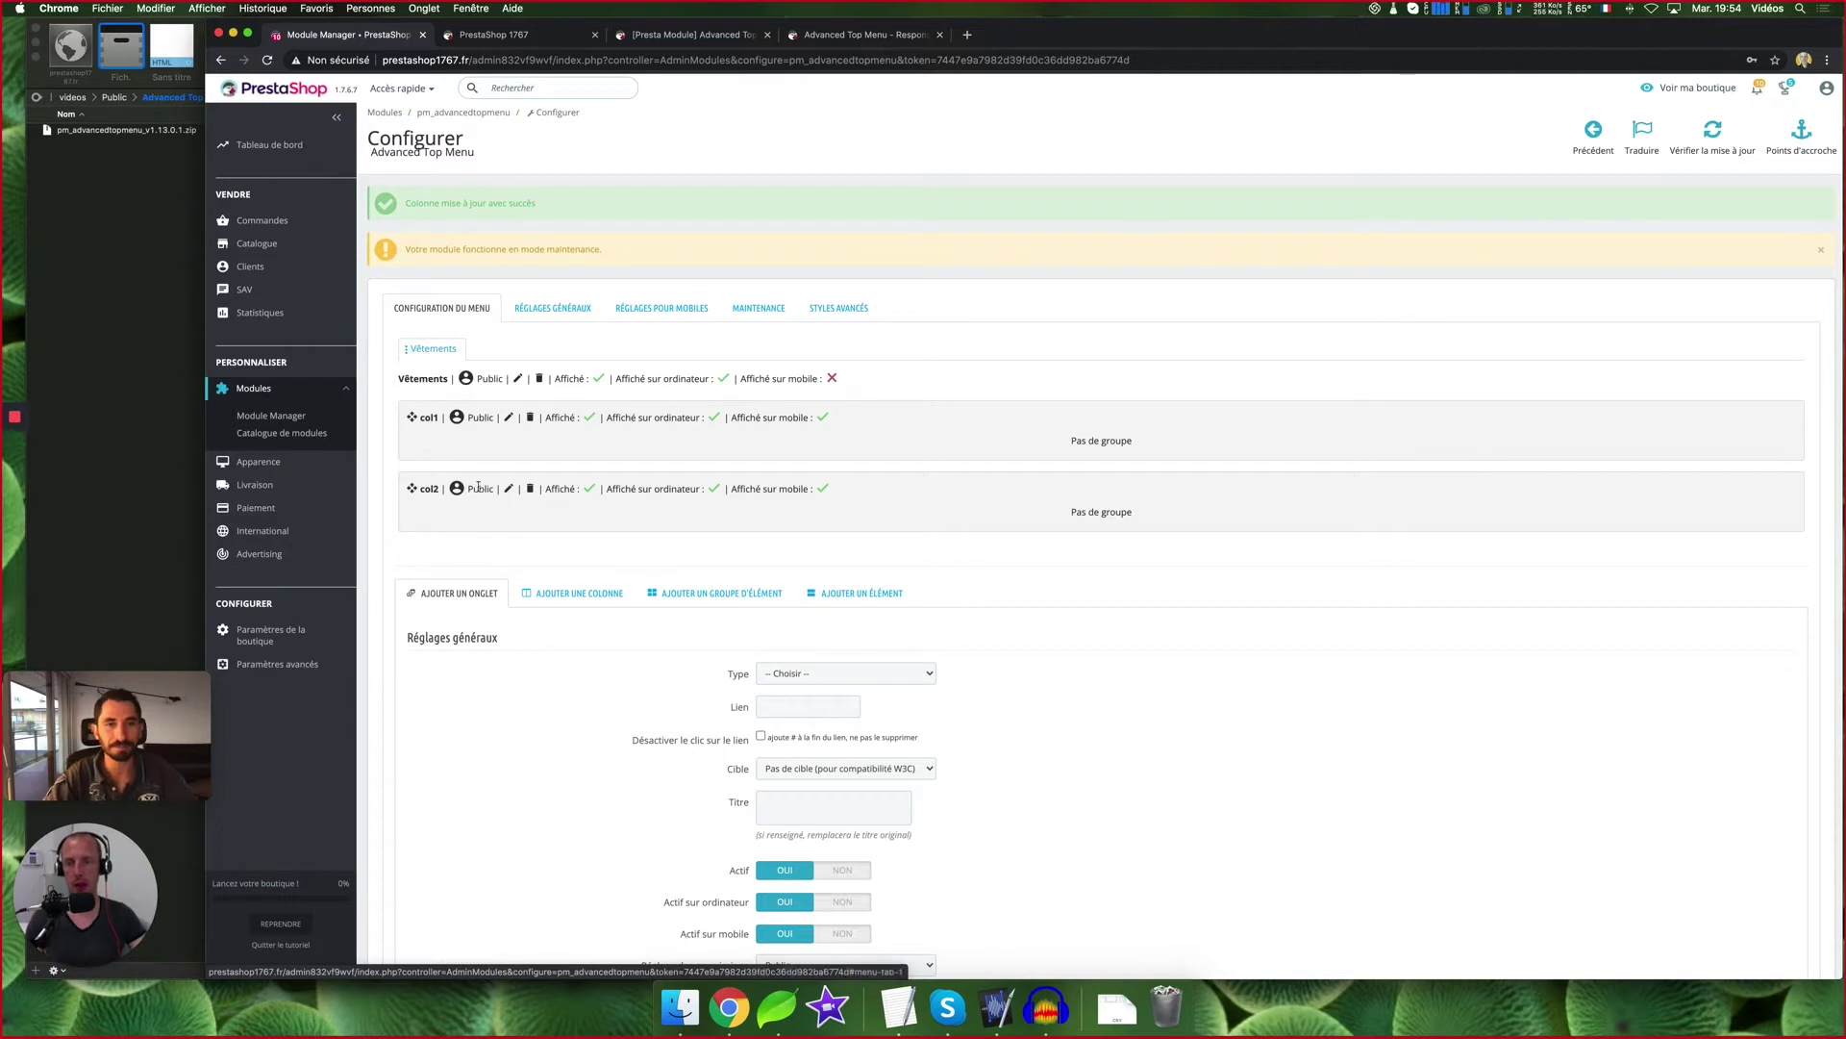
Review the settings of column col1 and go back to the menu configuration without changing them
click(508, 418)
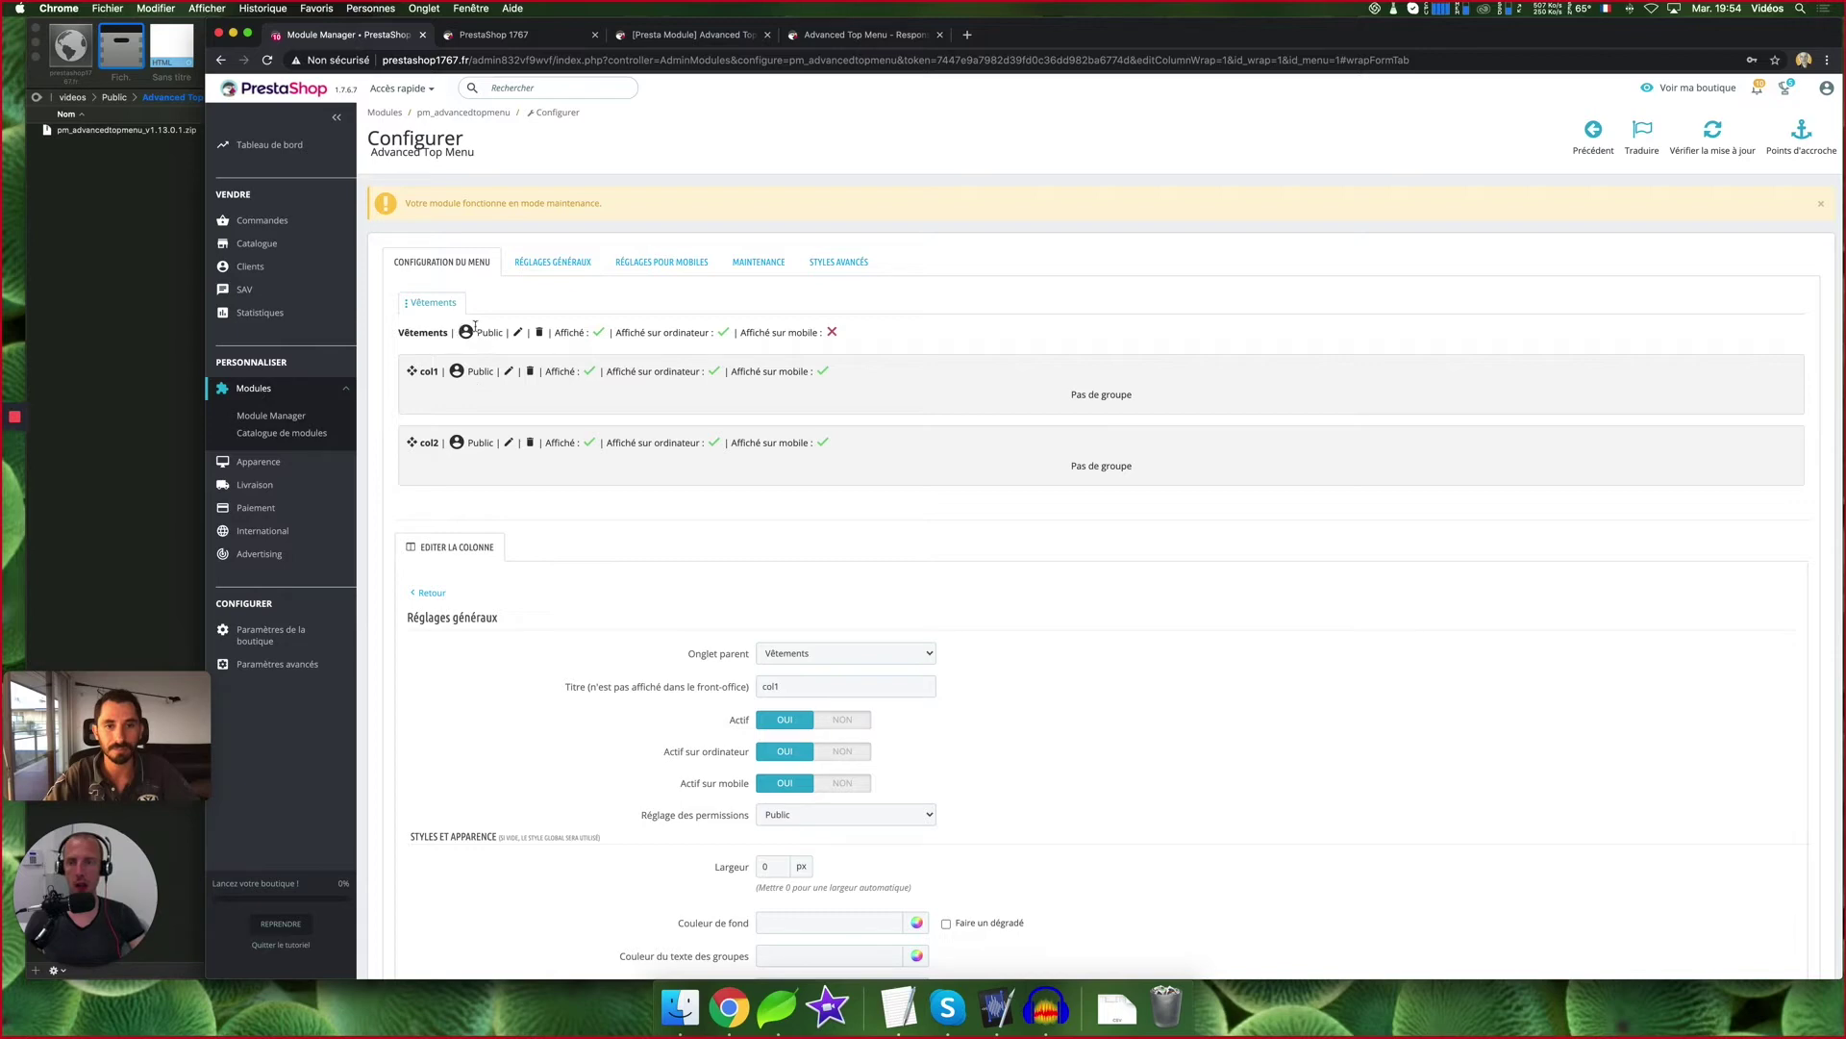
scroll(1003, 772, down, 6)
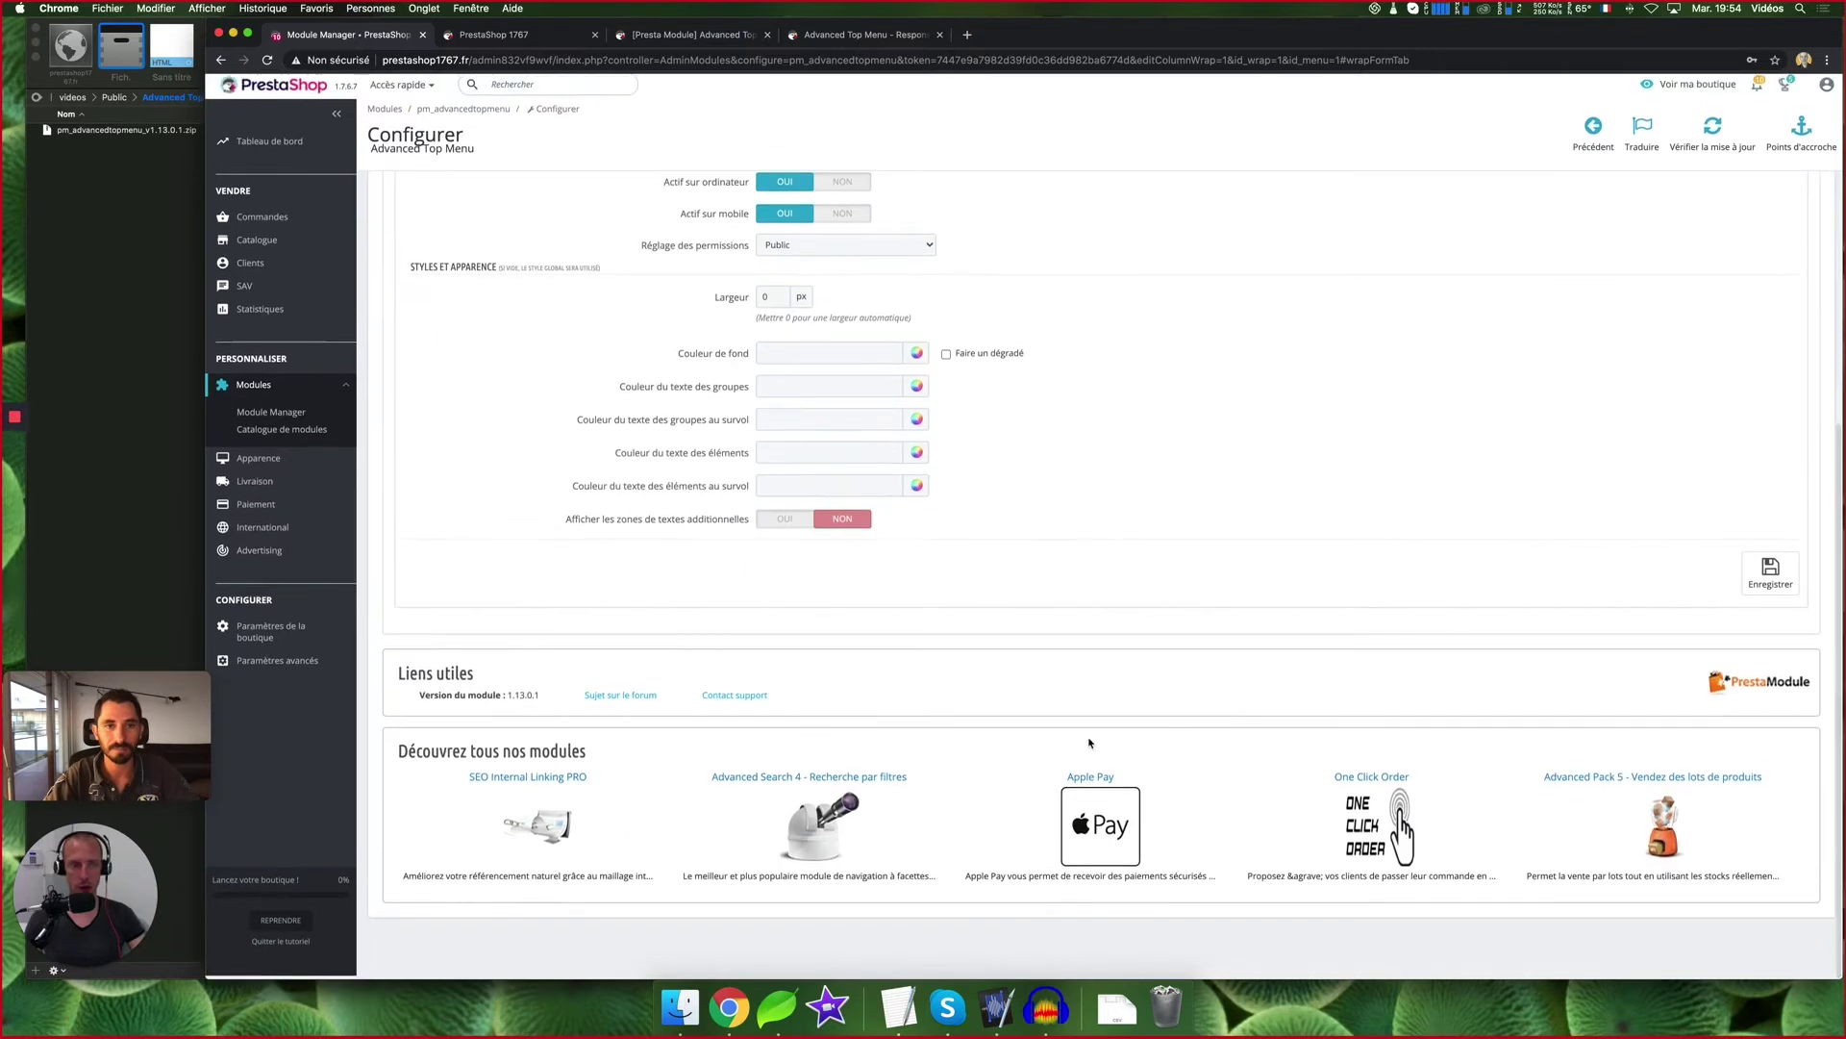
scroll(781, 538, up, 6)
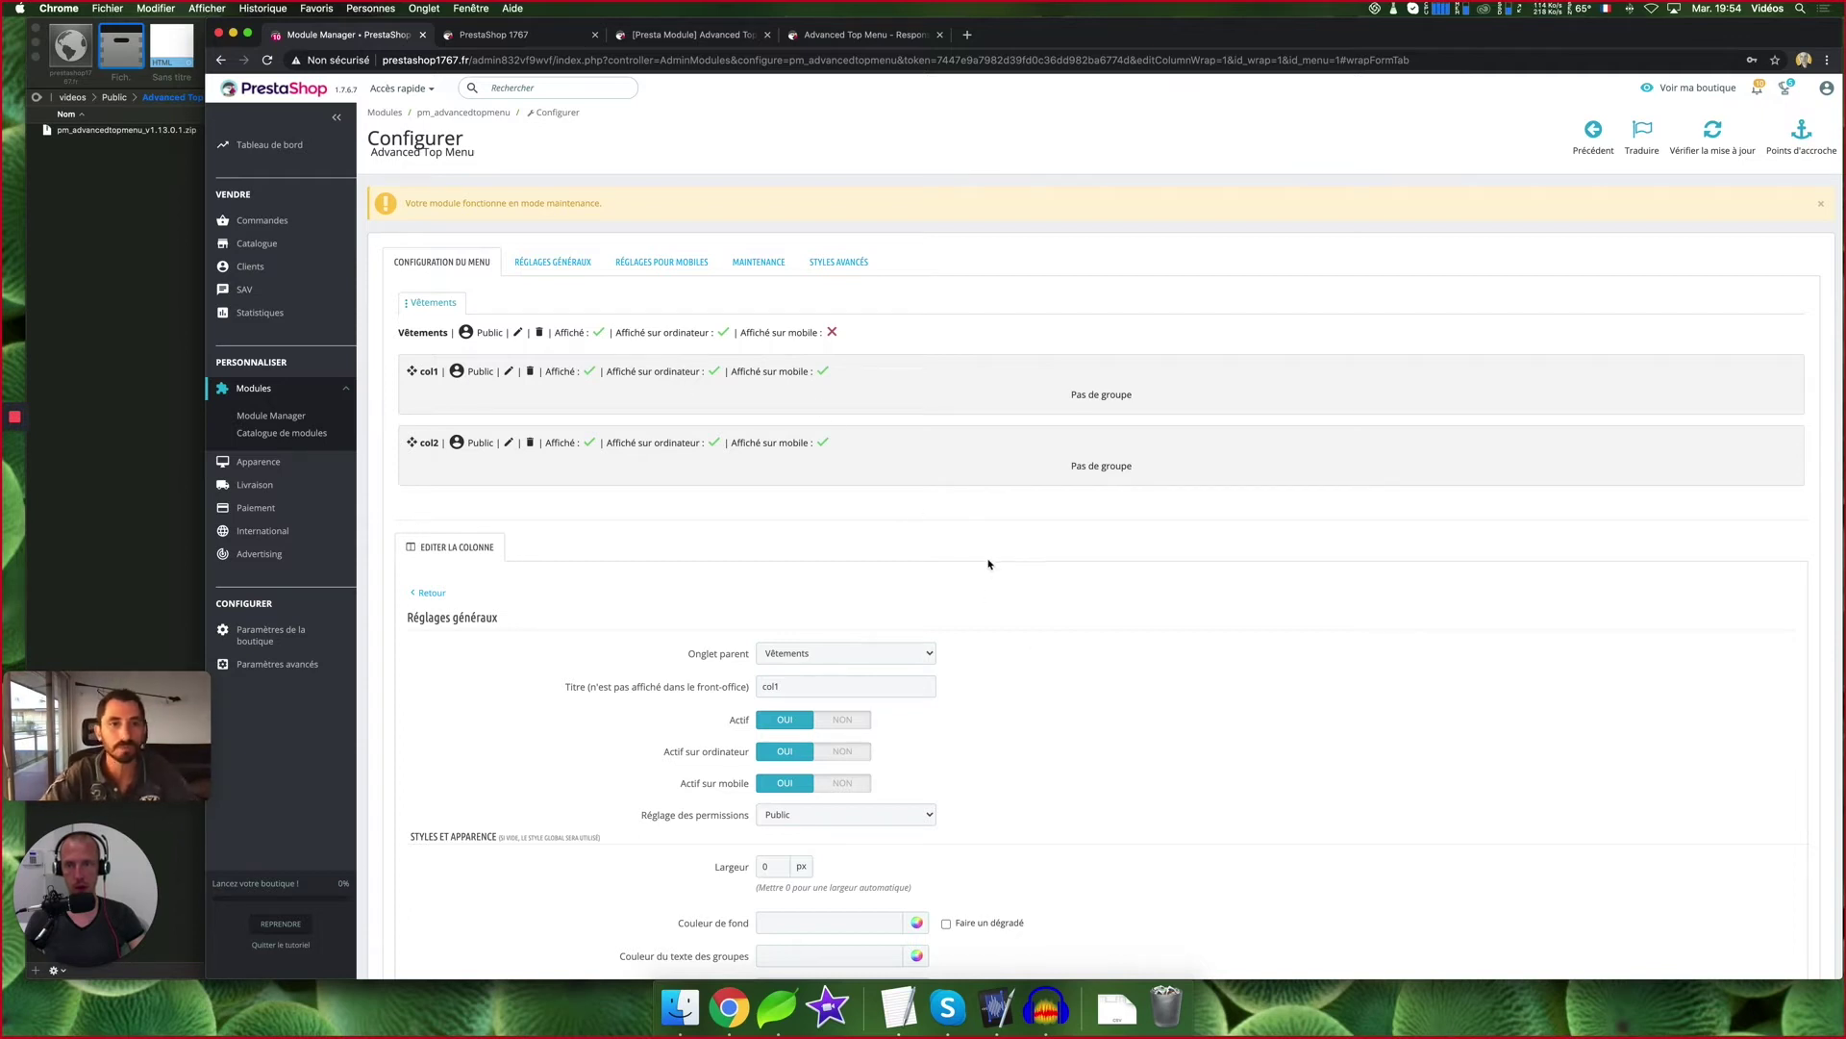
click(432, 593)
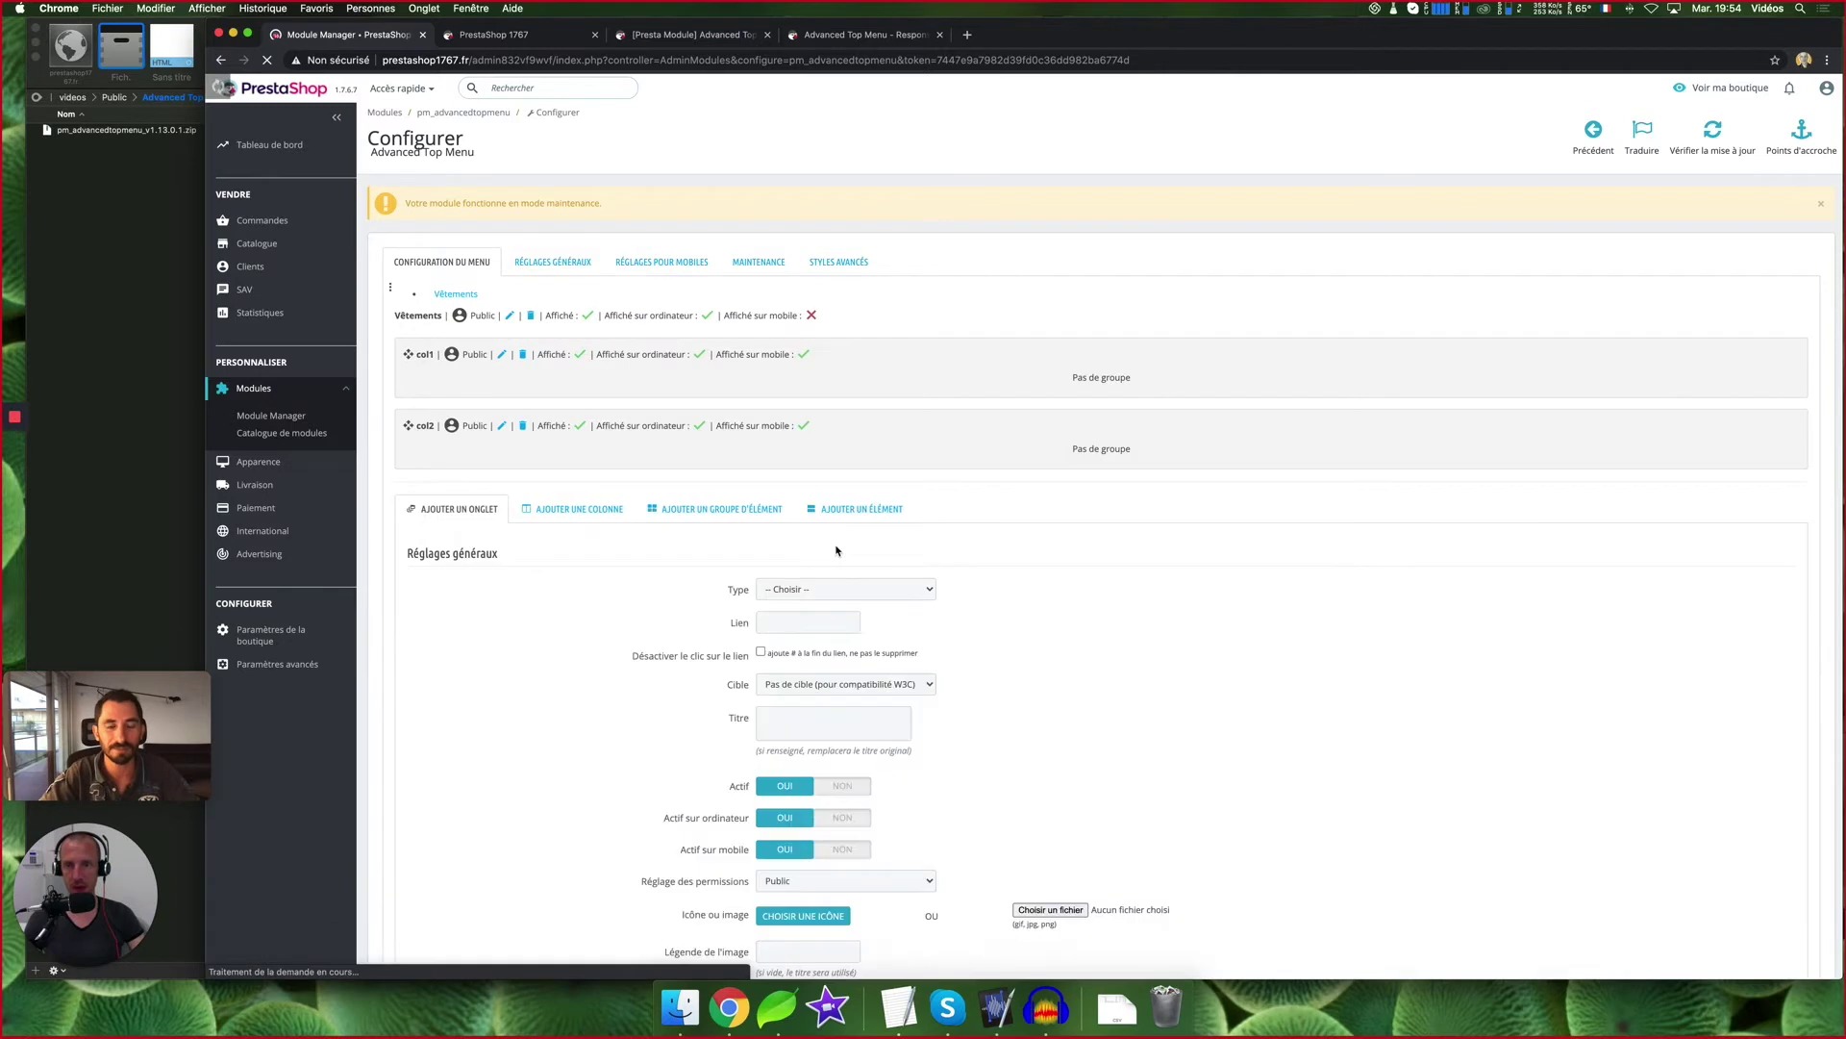
scroll(704, 563, down, 10)
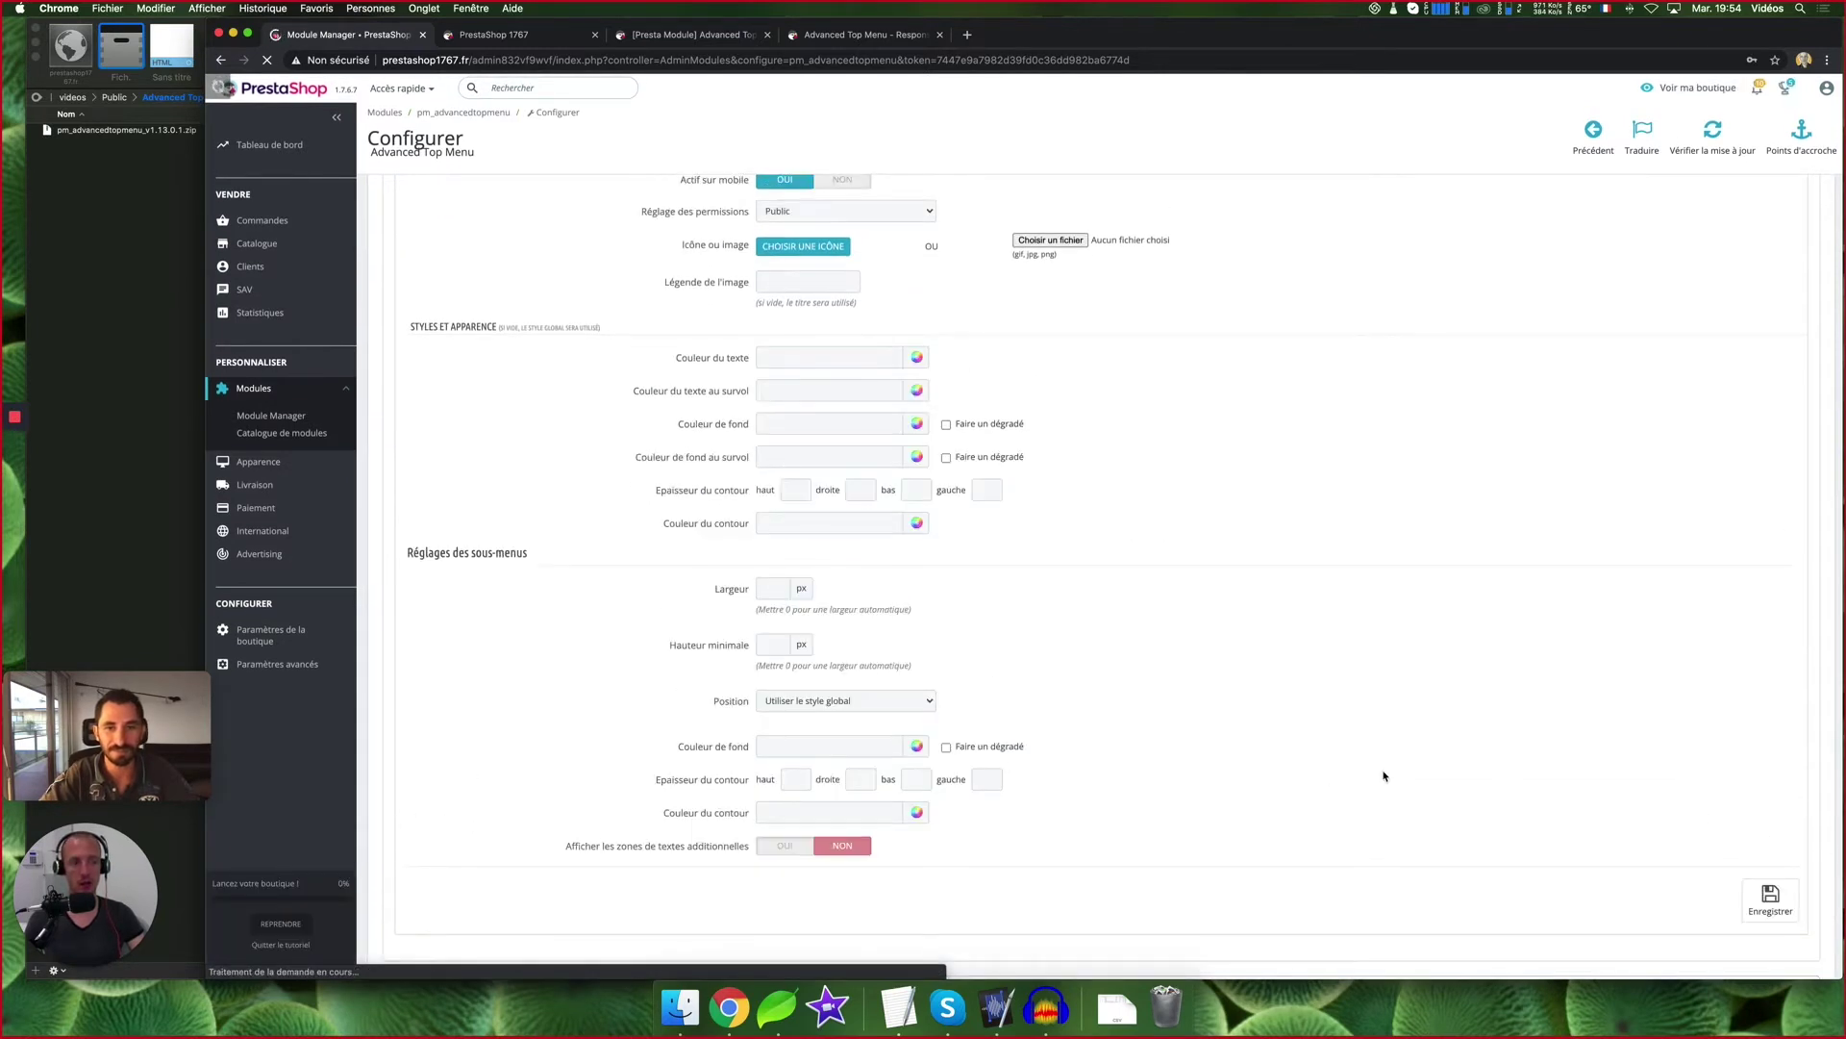
scroll(958, 550, up, 6)
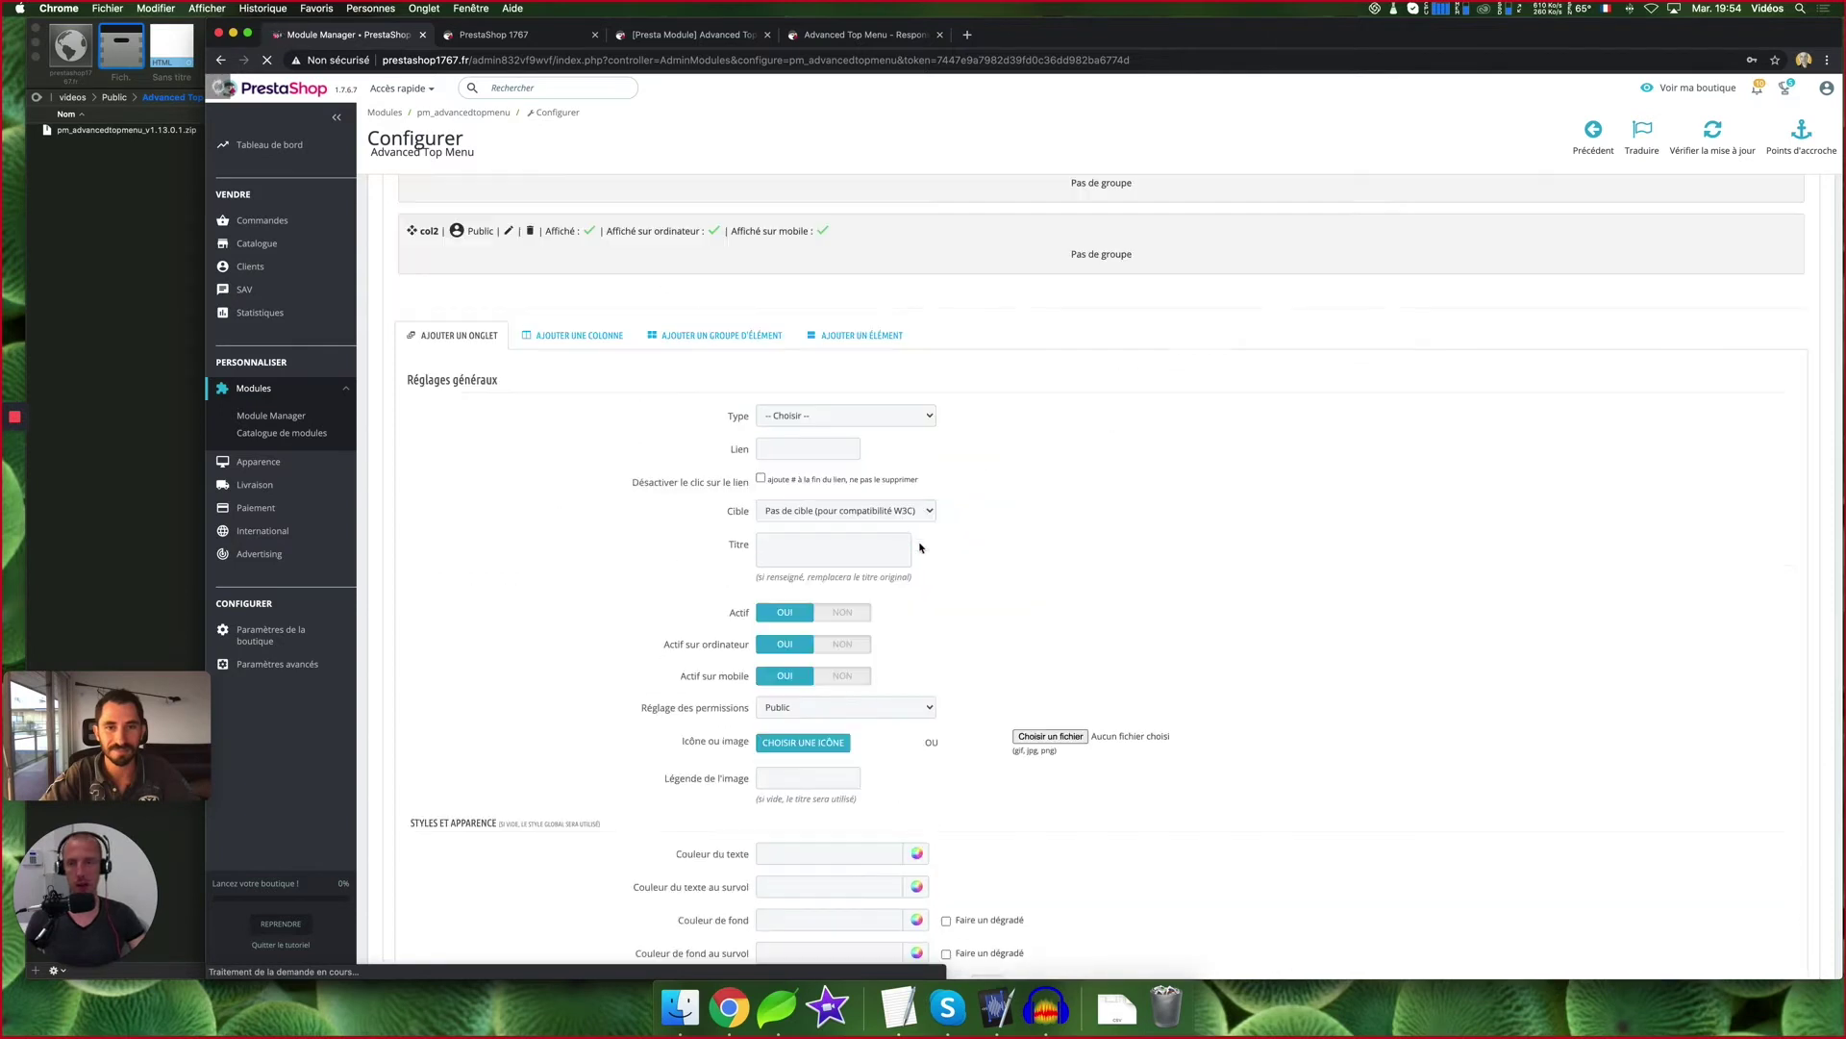
scroll(543, 305, up, 3)
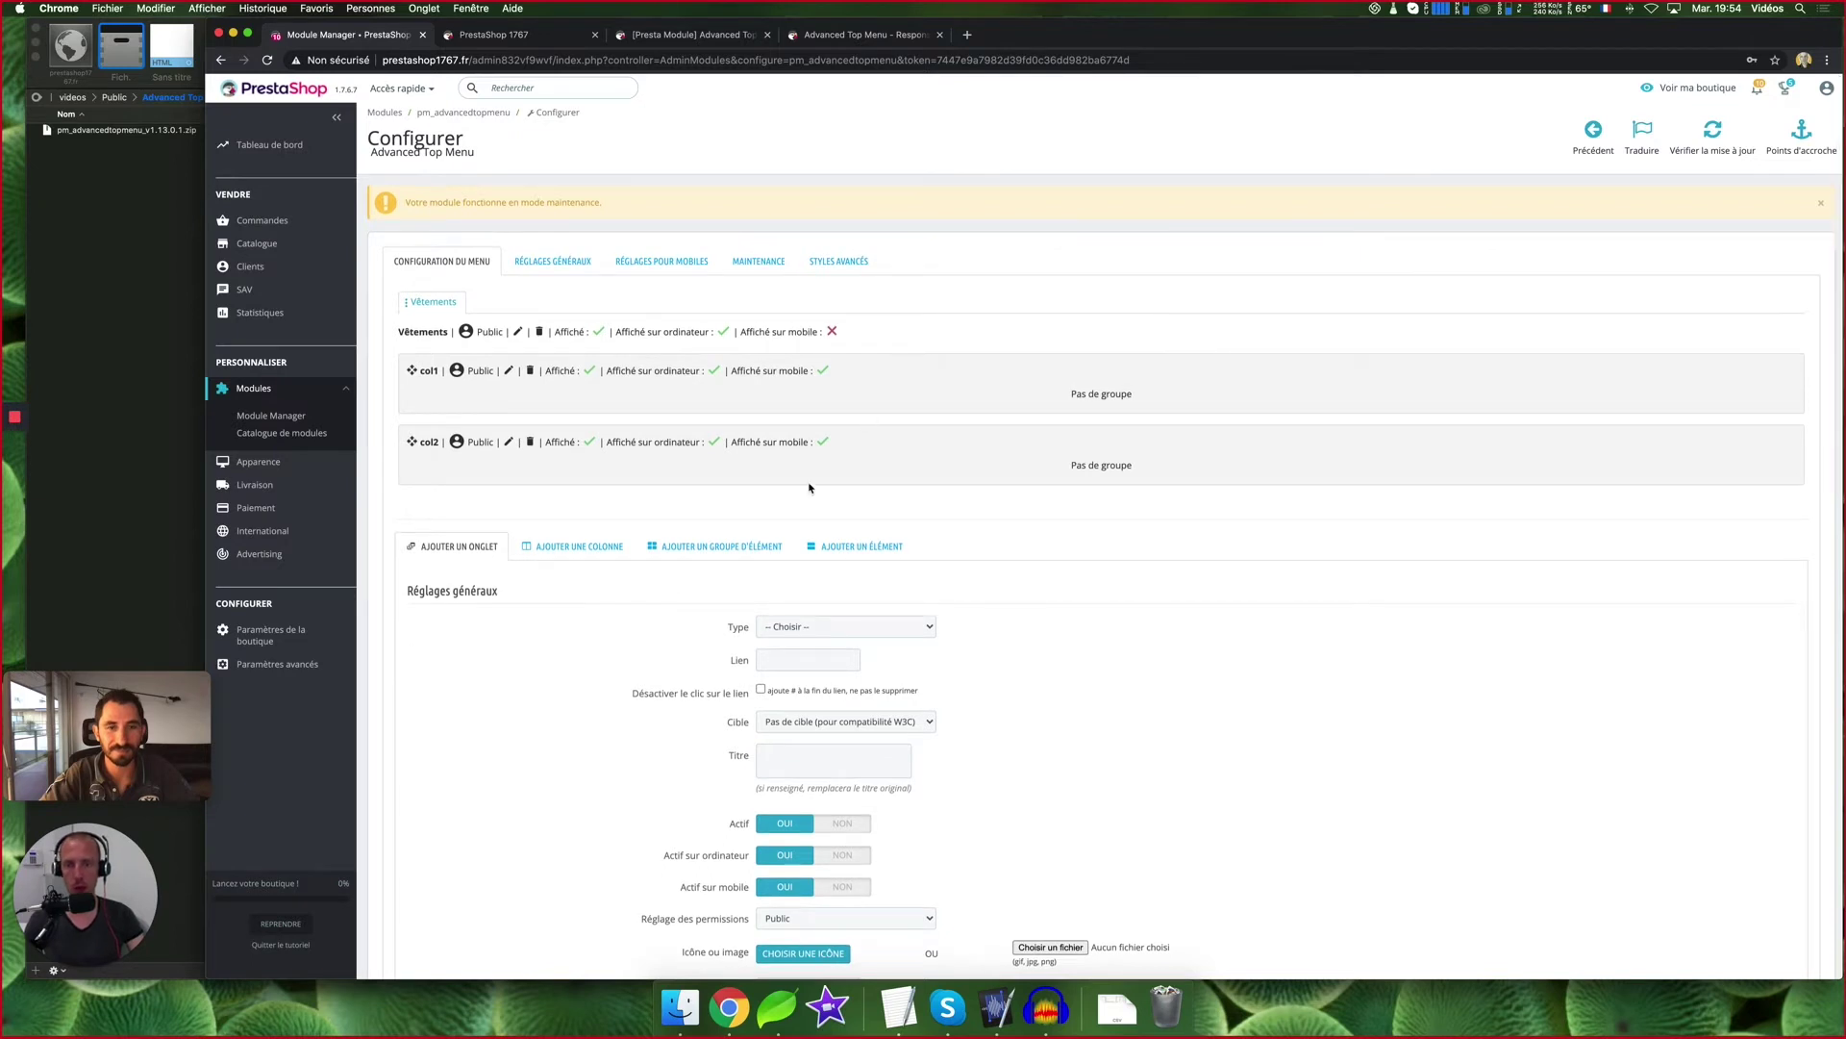
Start a new element group with Vêtements as parent tab, col1 as parent column and Catégorie as type
click(744, 548)
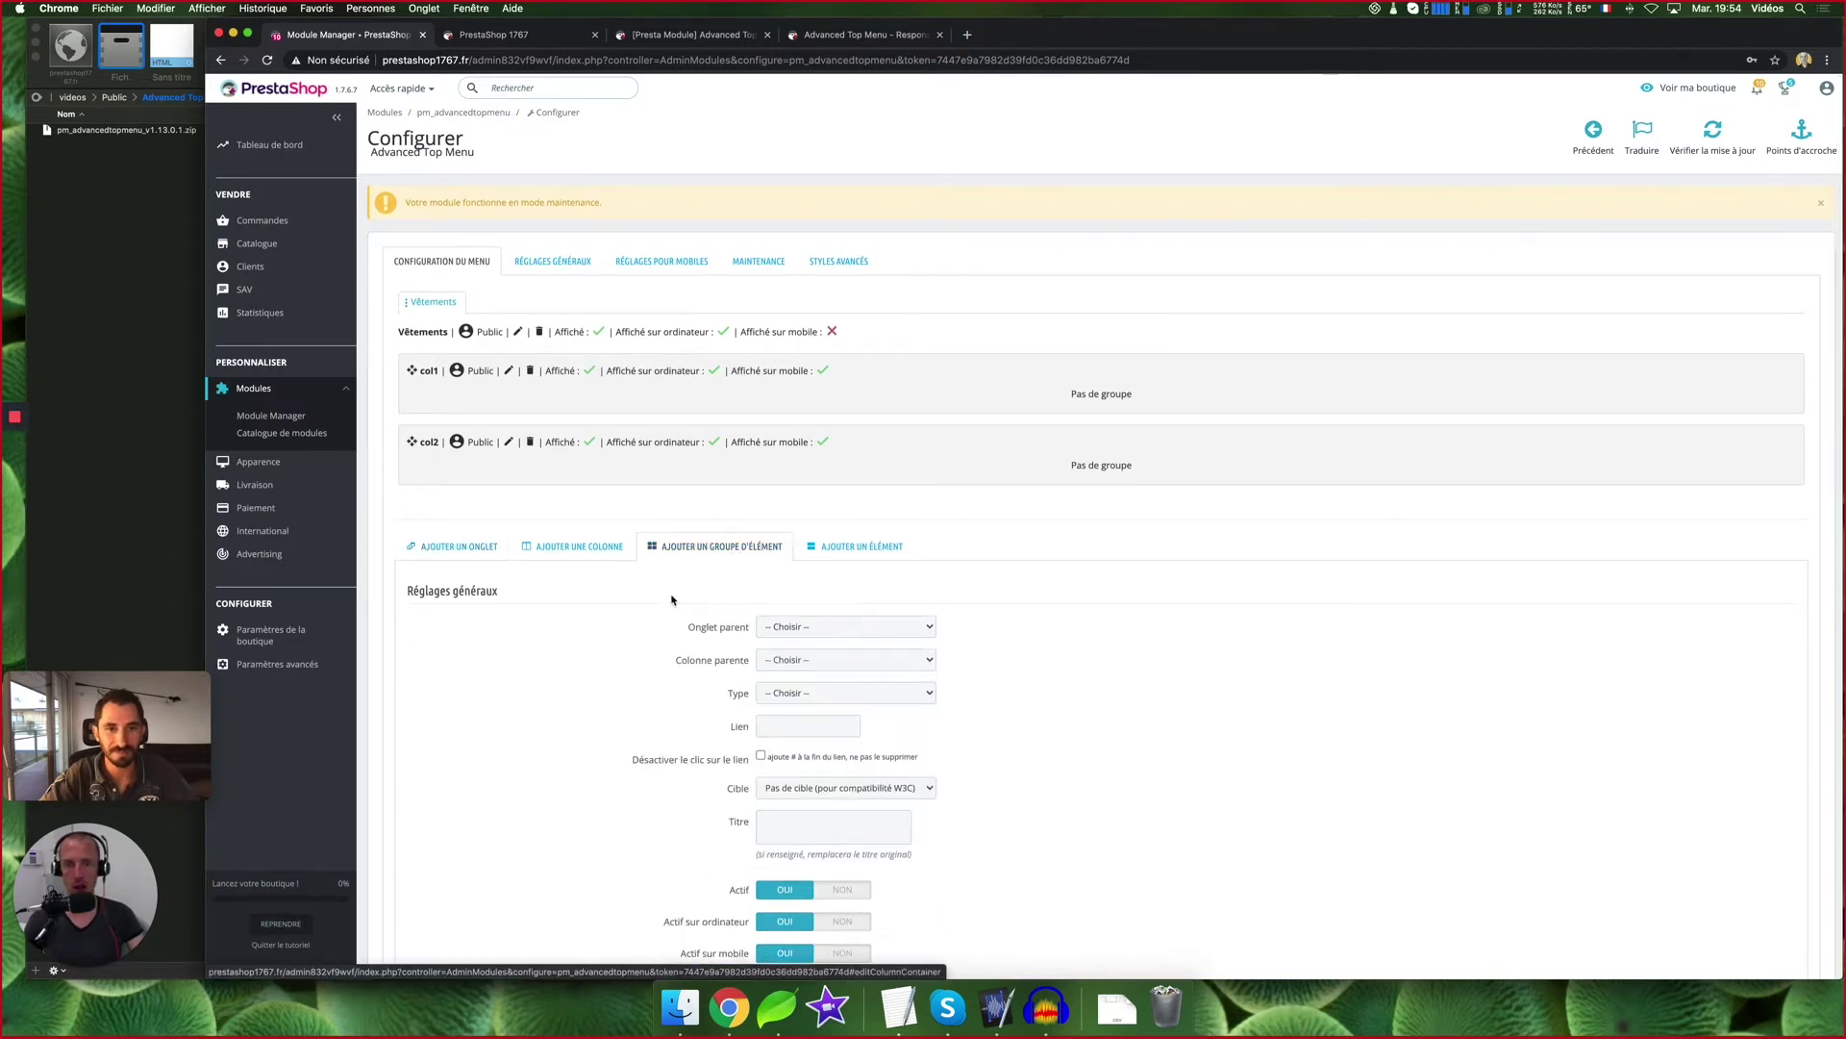
click(780, 627)
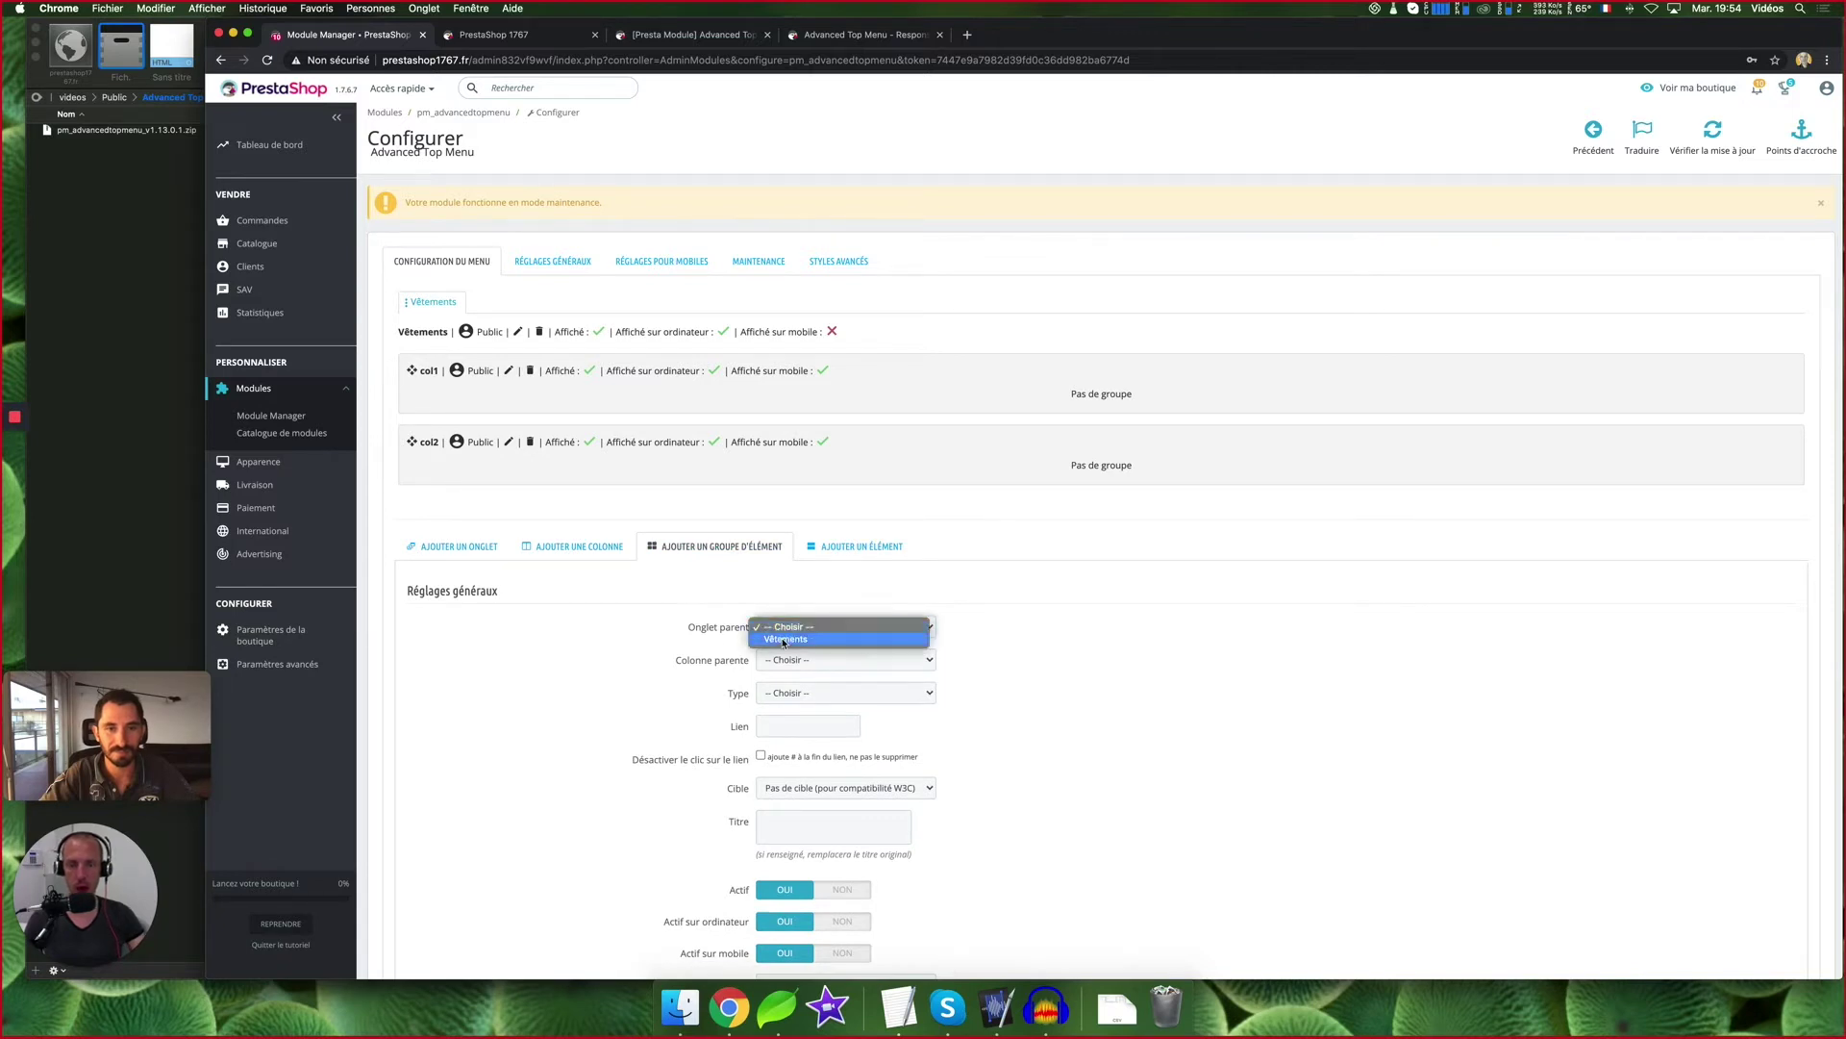
click(784, 639)
click(786, 660)
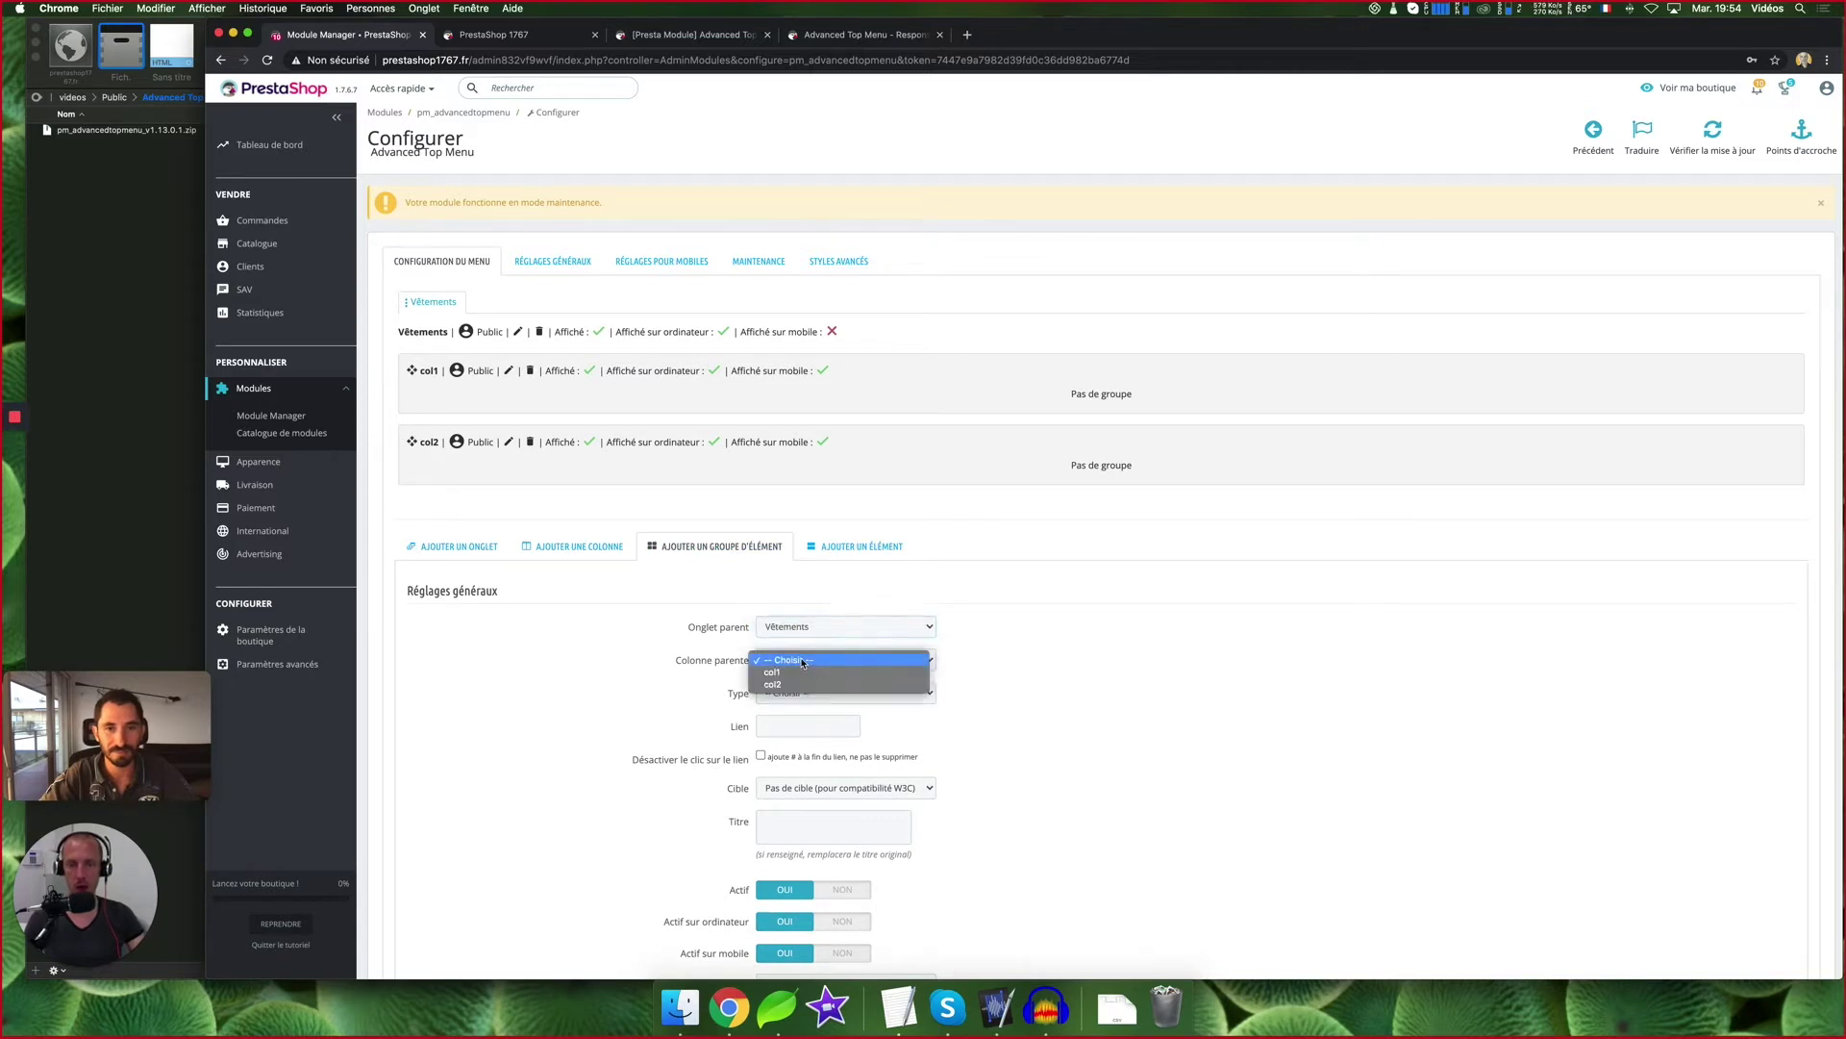
click(788, 677)
click(853, 692)
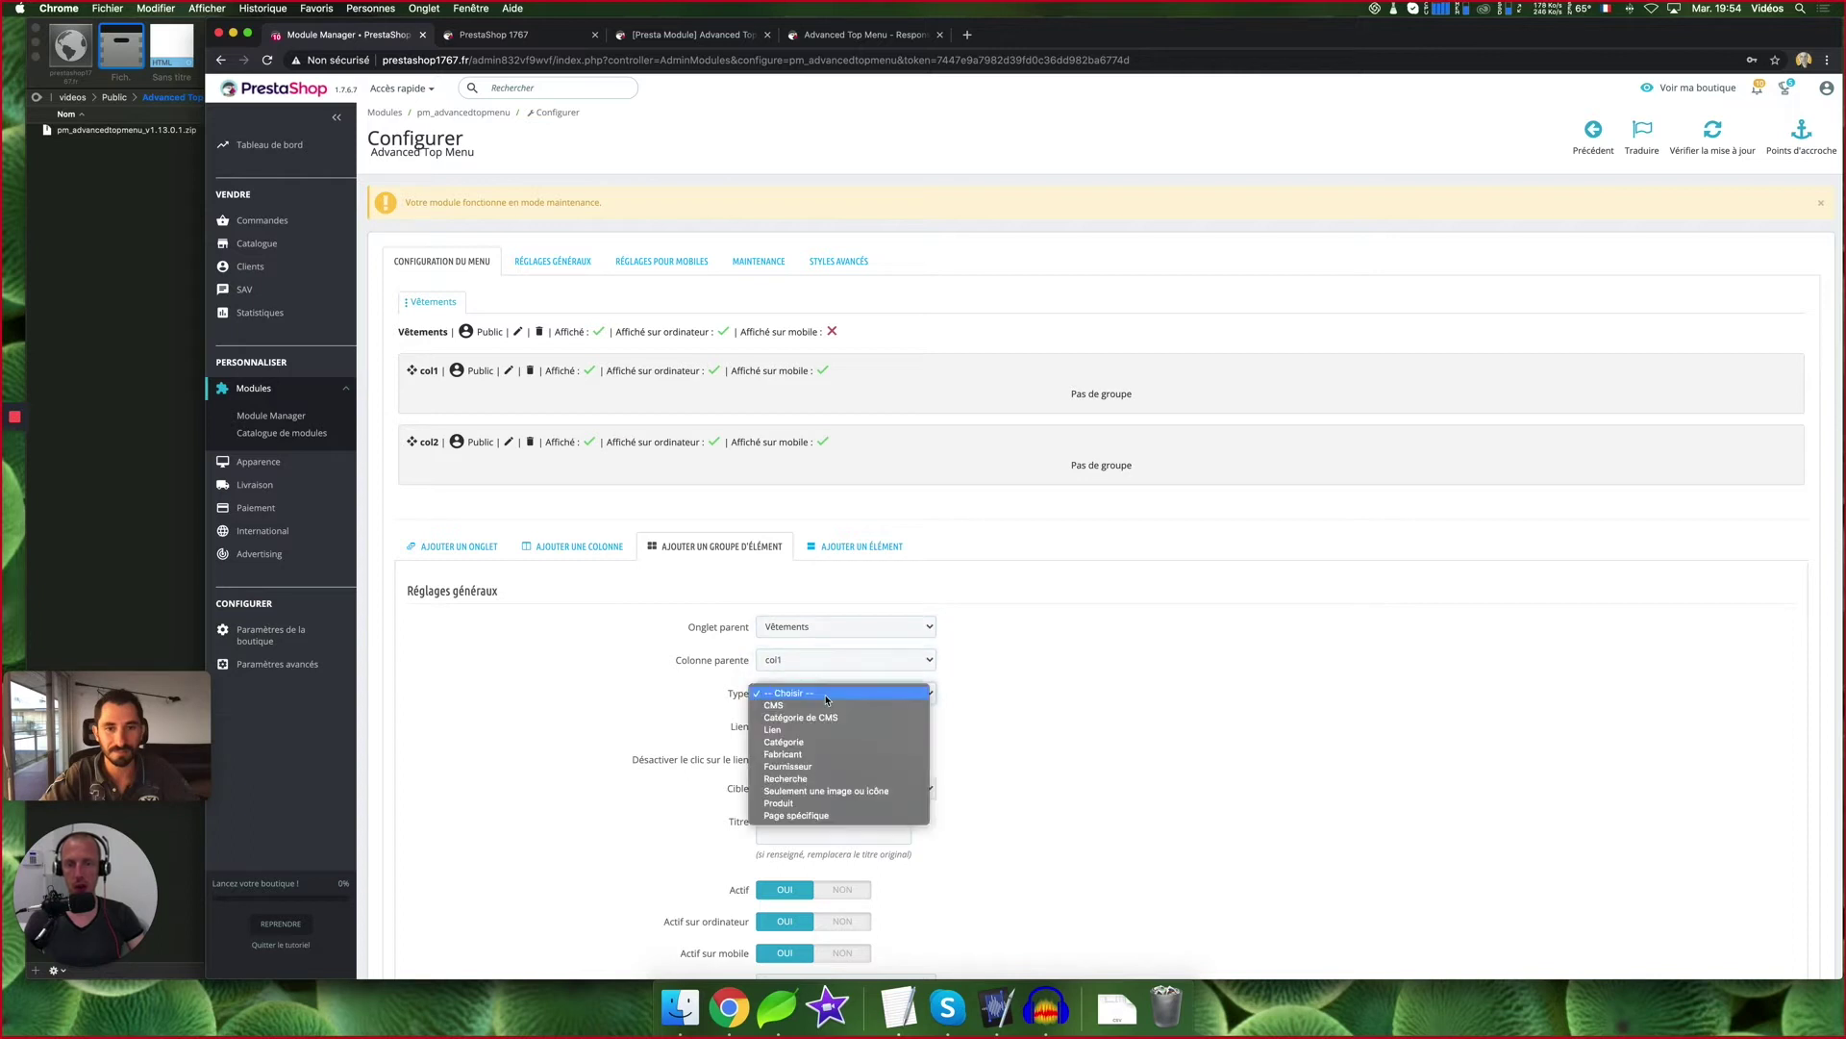
click(799, 742)
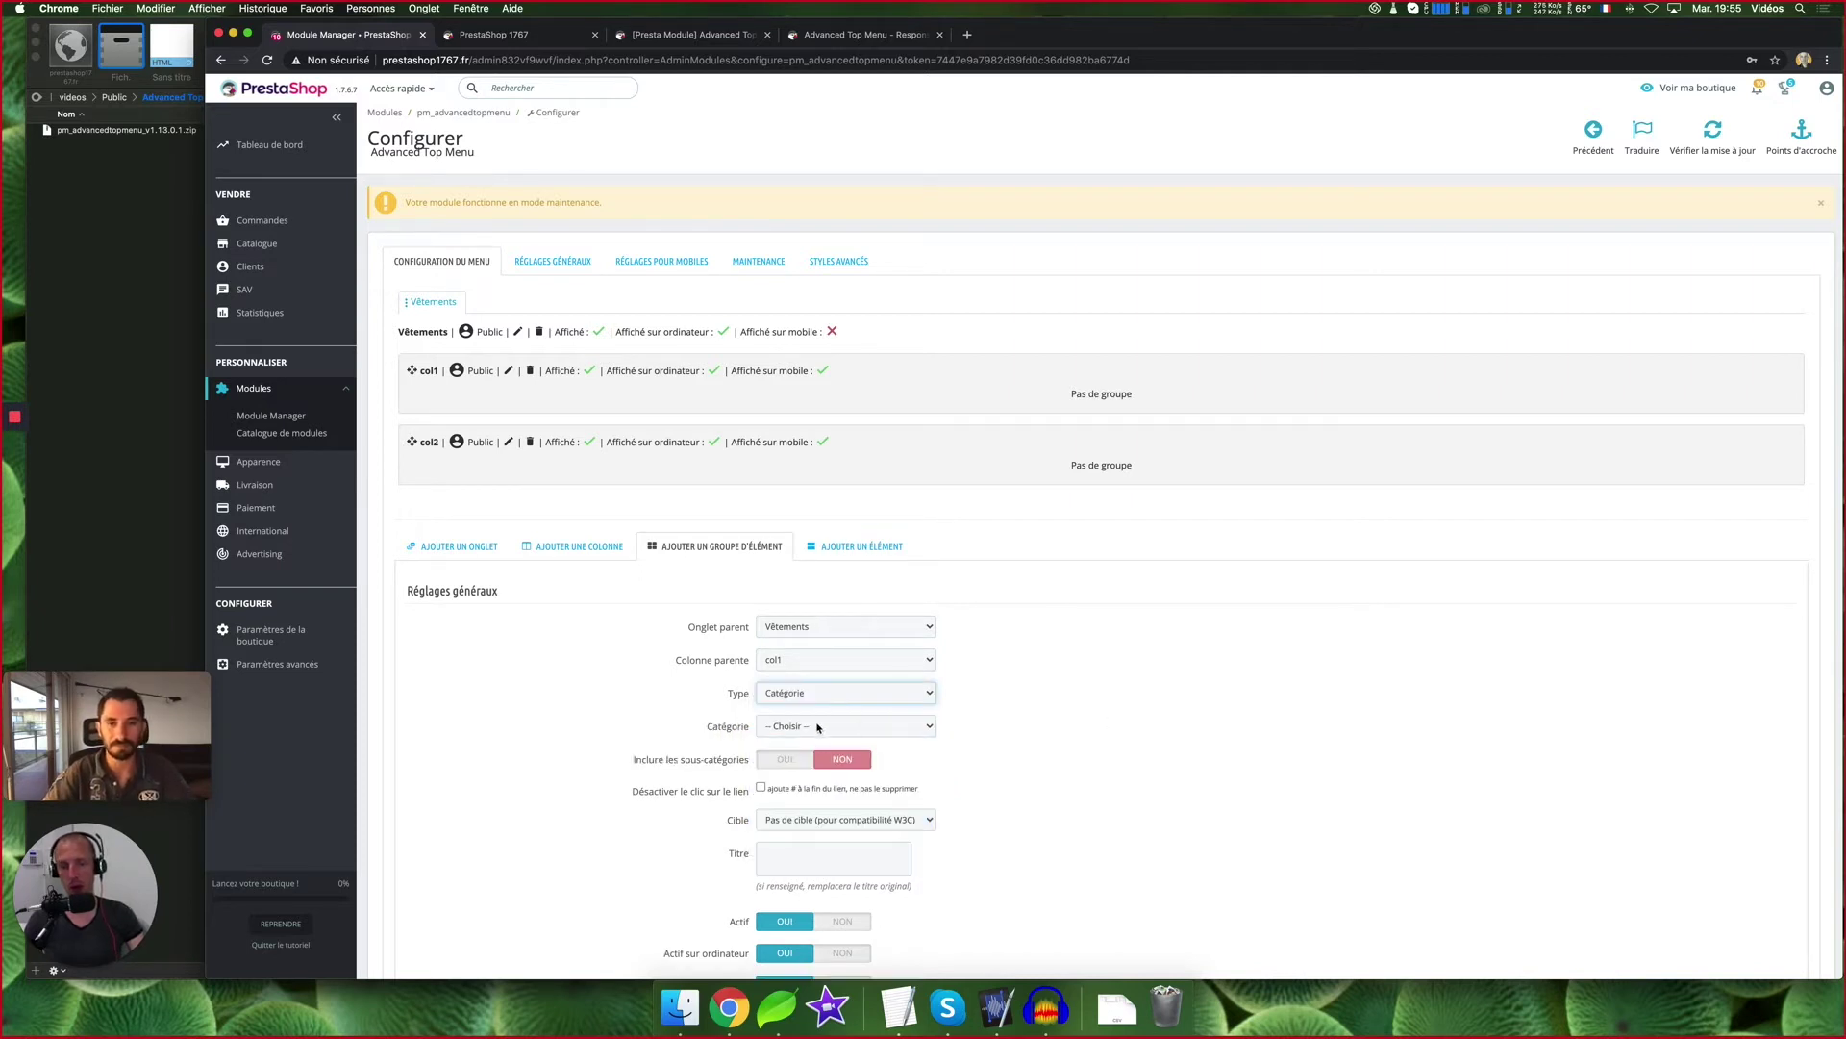
Assign the Vêtements category to the group with its sub-categories included, and save the group
click(812, 730)
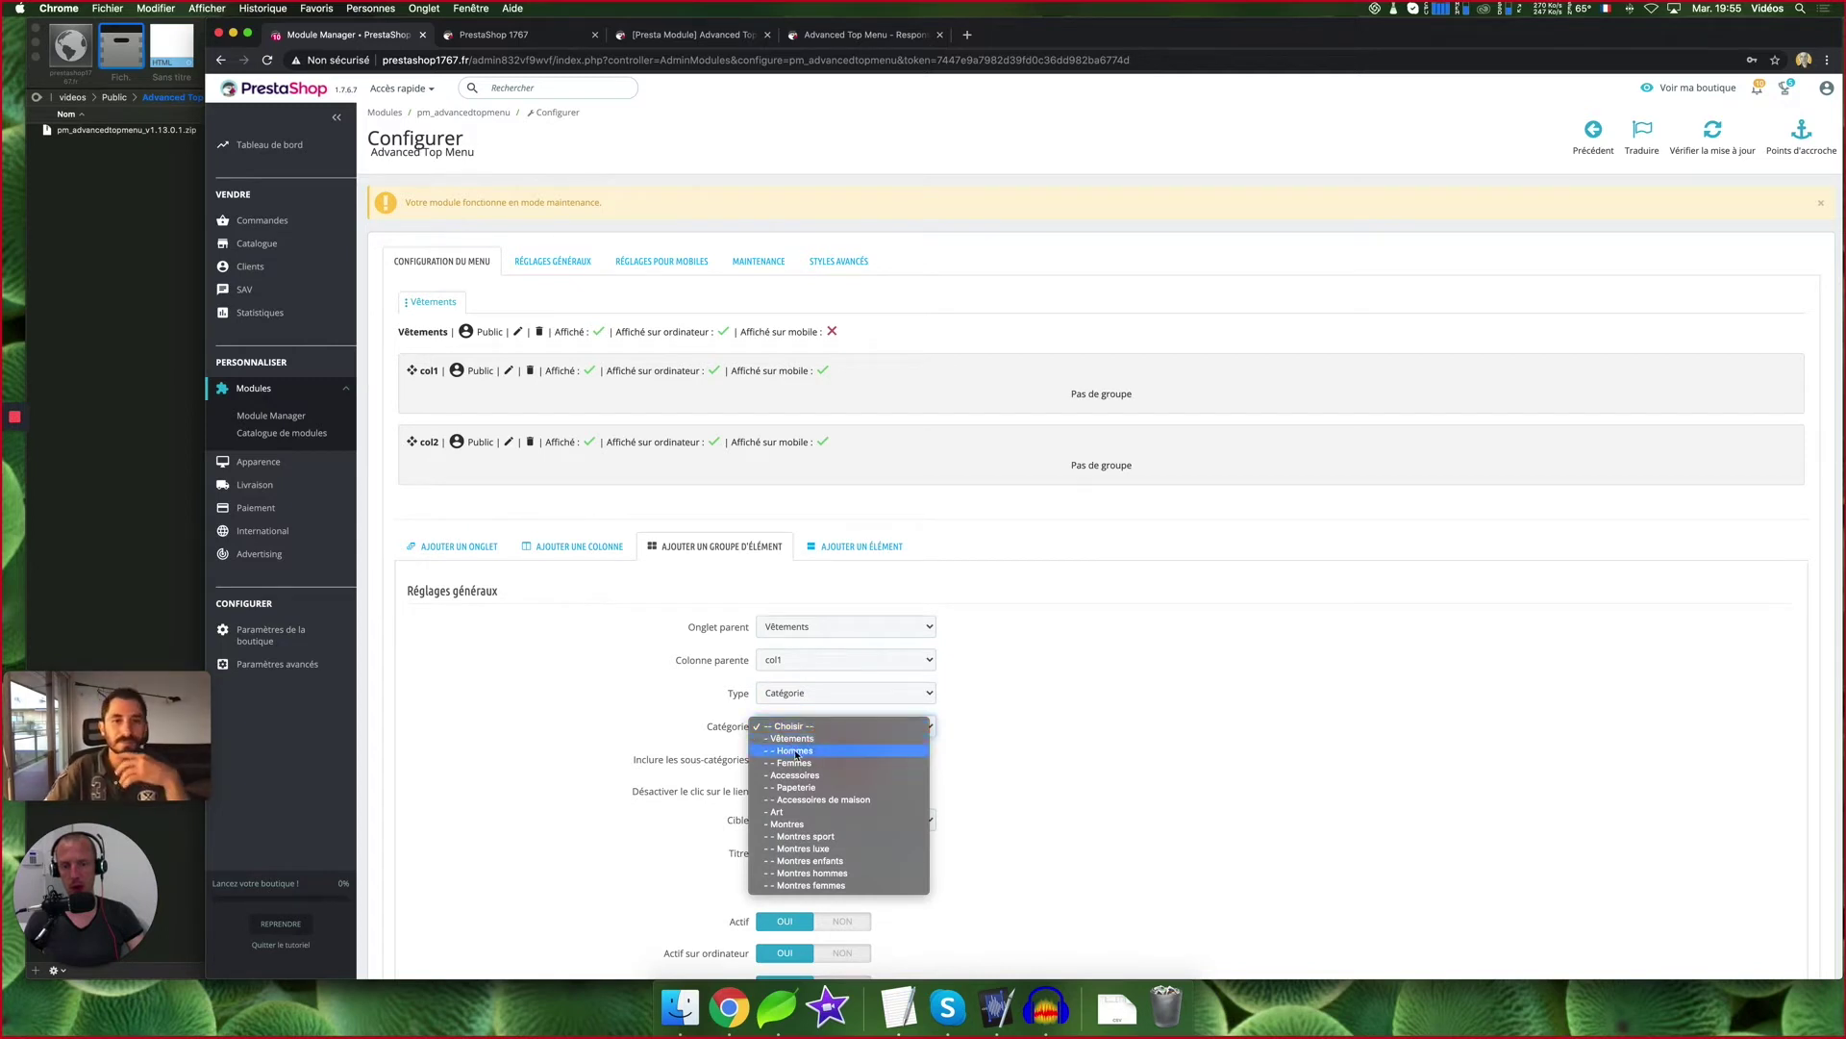
key(Escape)
click(799, 731)
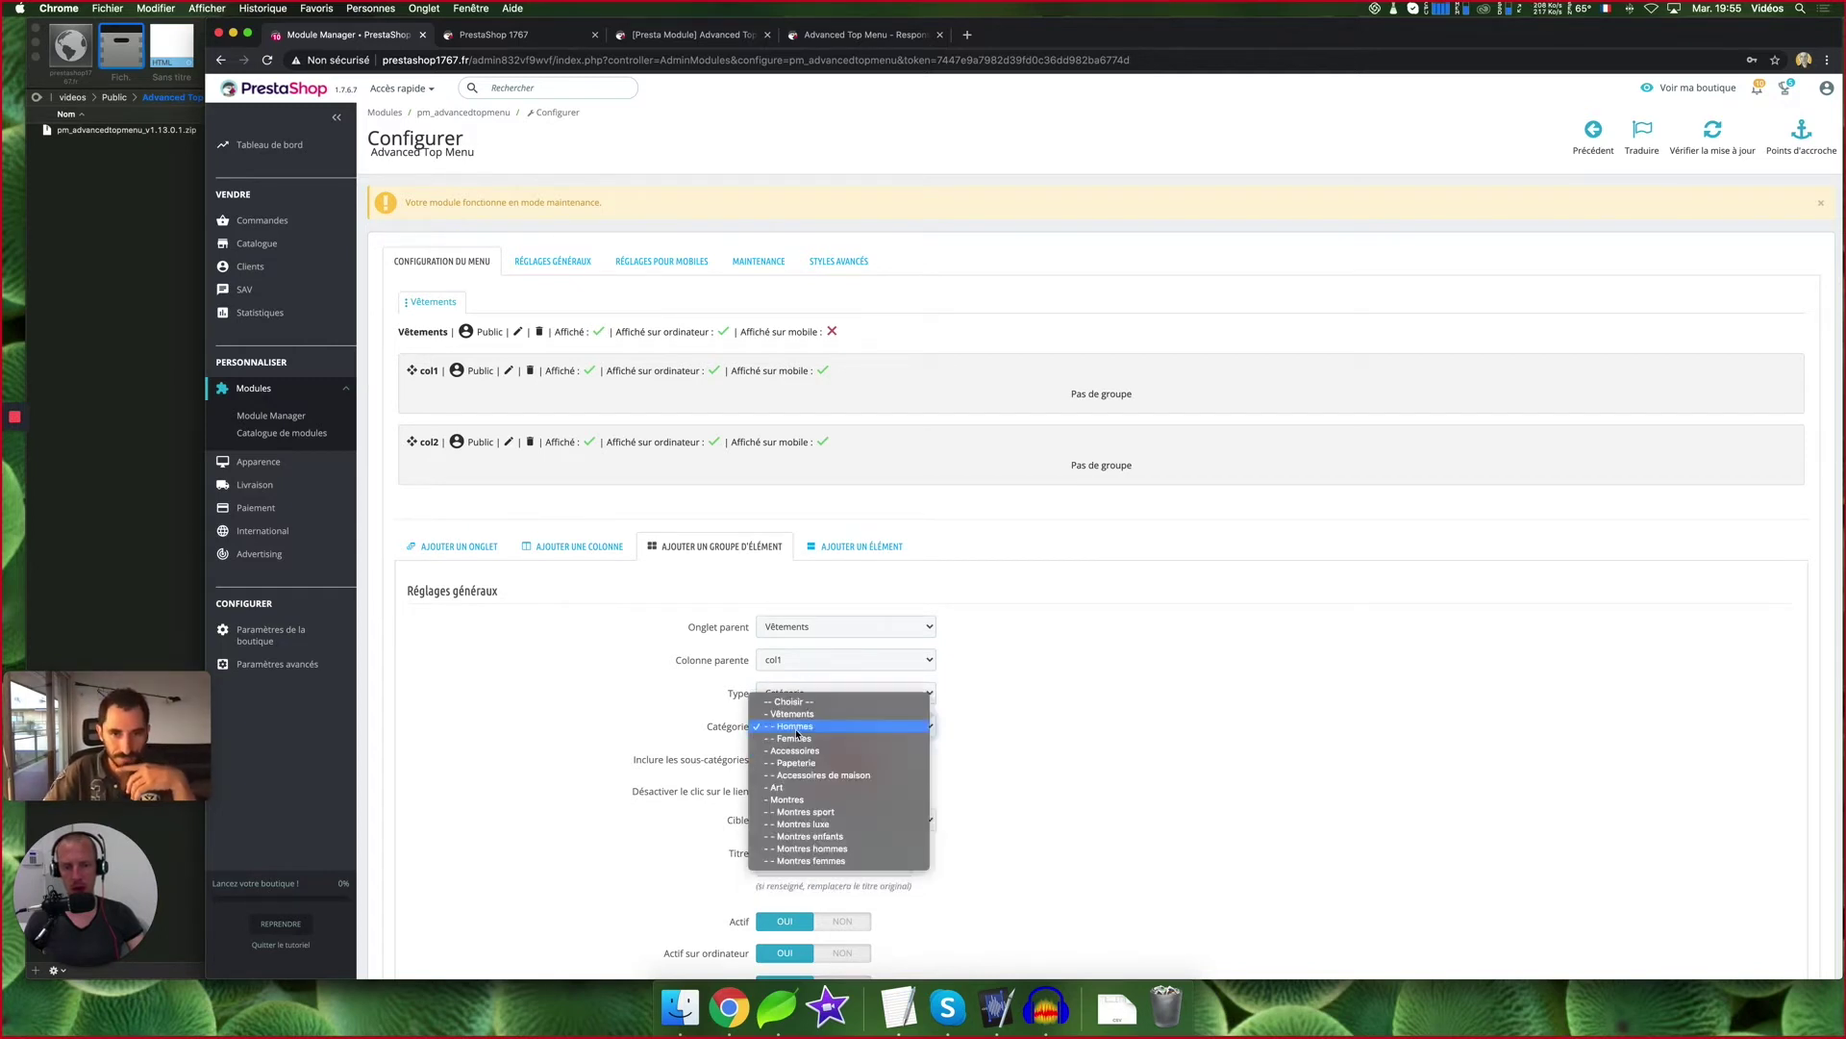
click(805, 715)
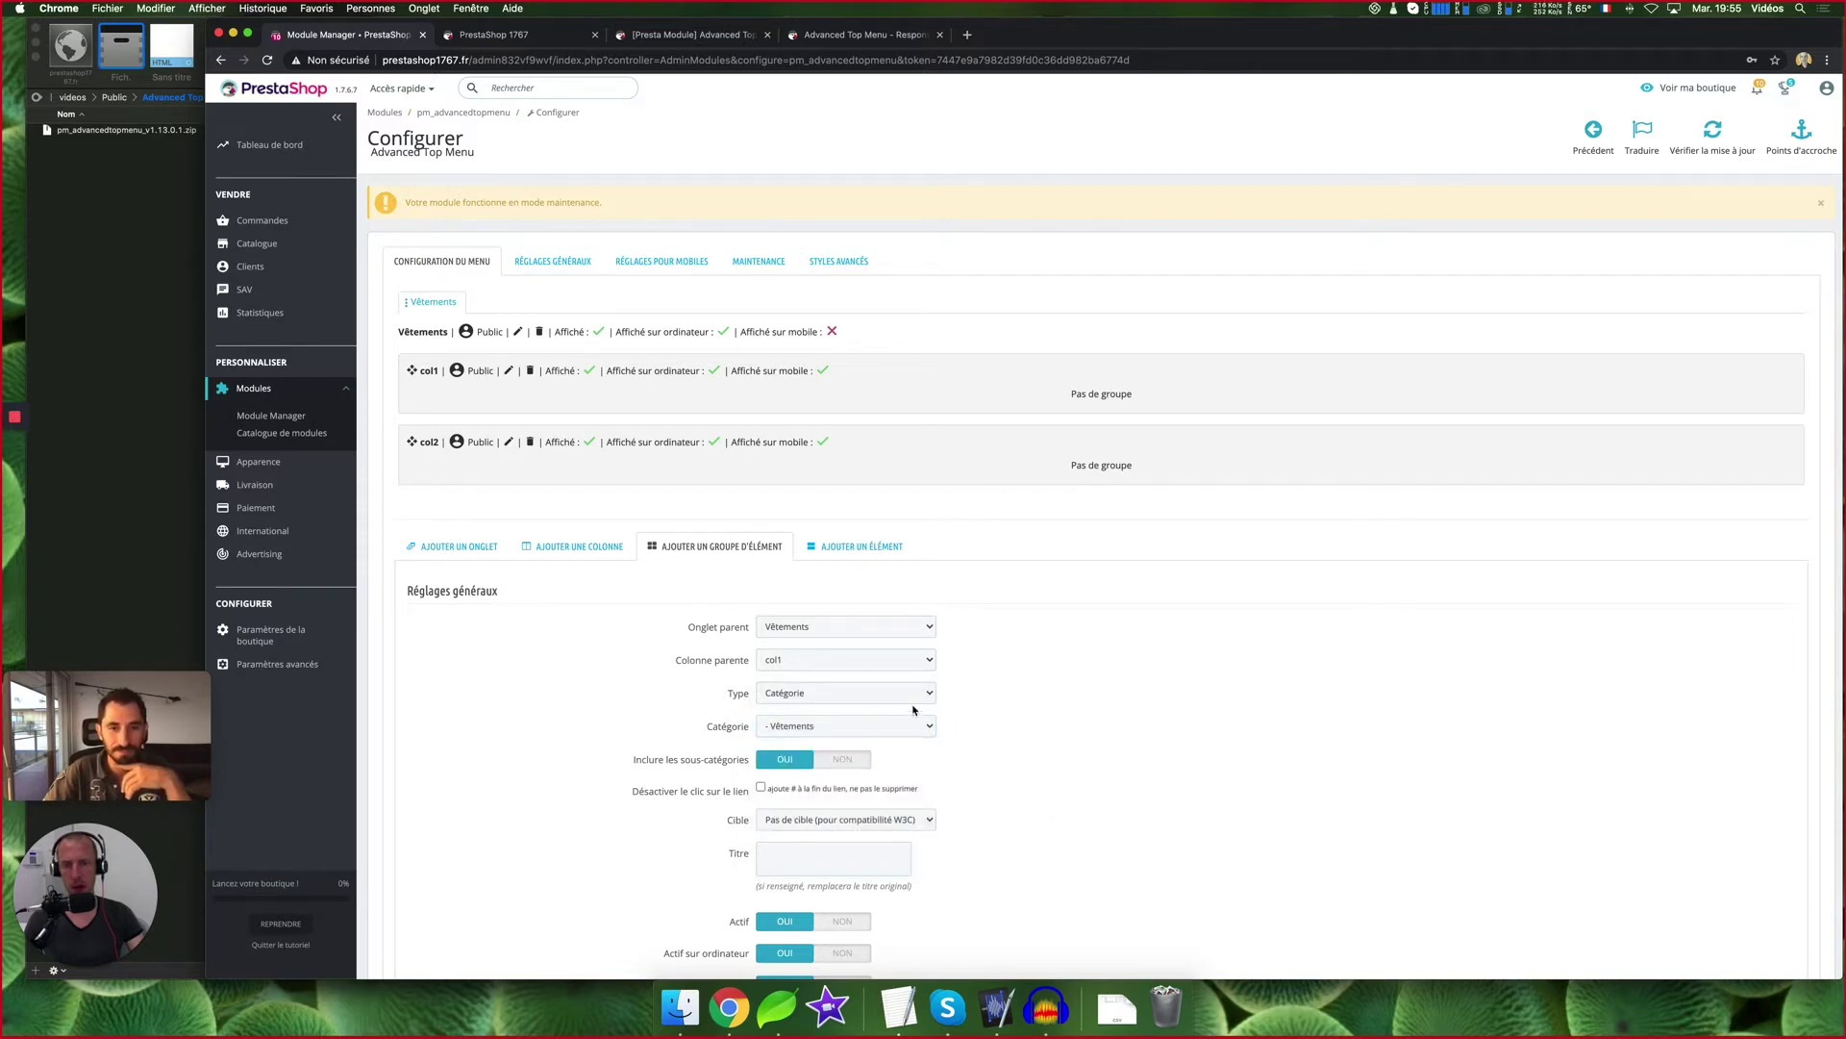
scroll(992, 756, down, 1)
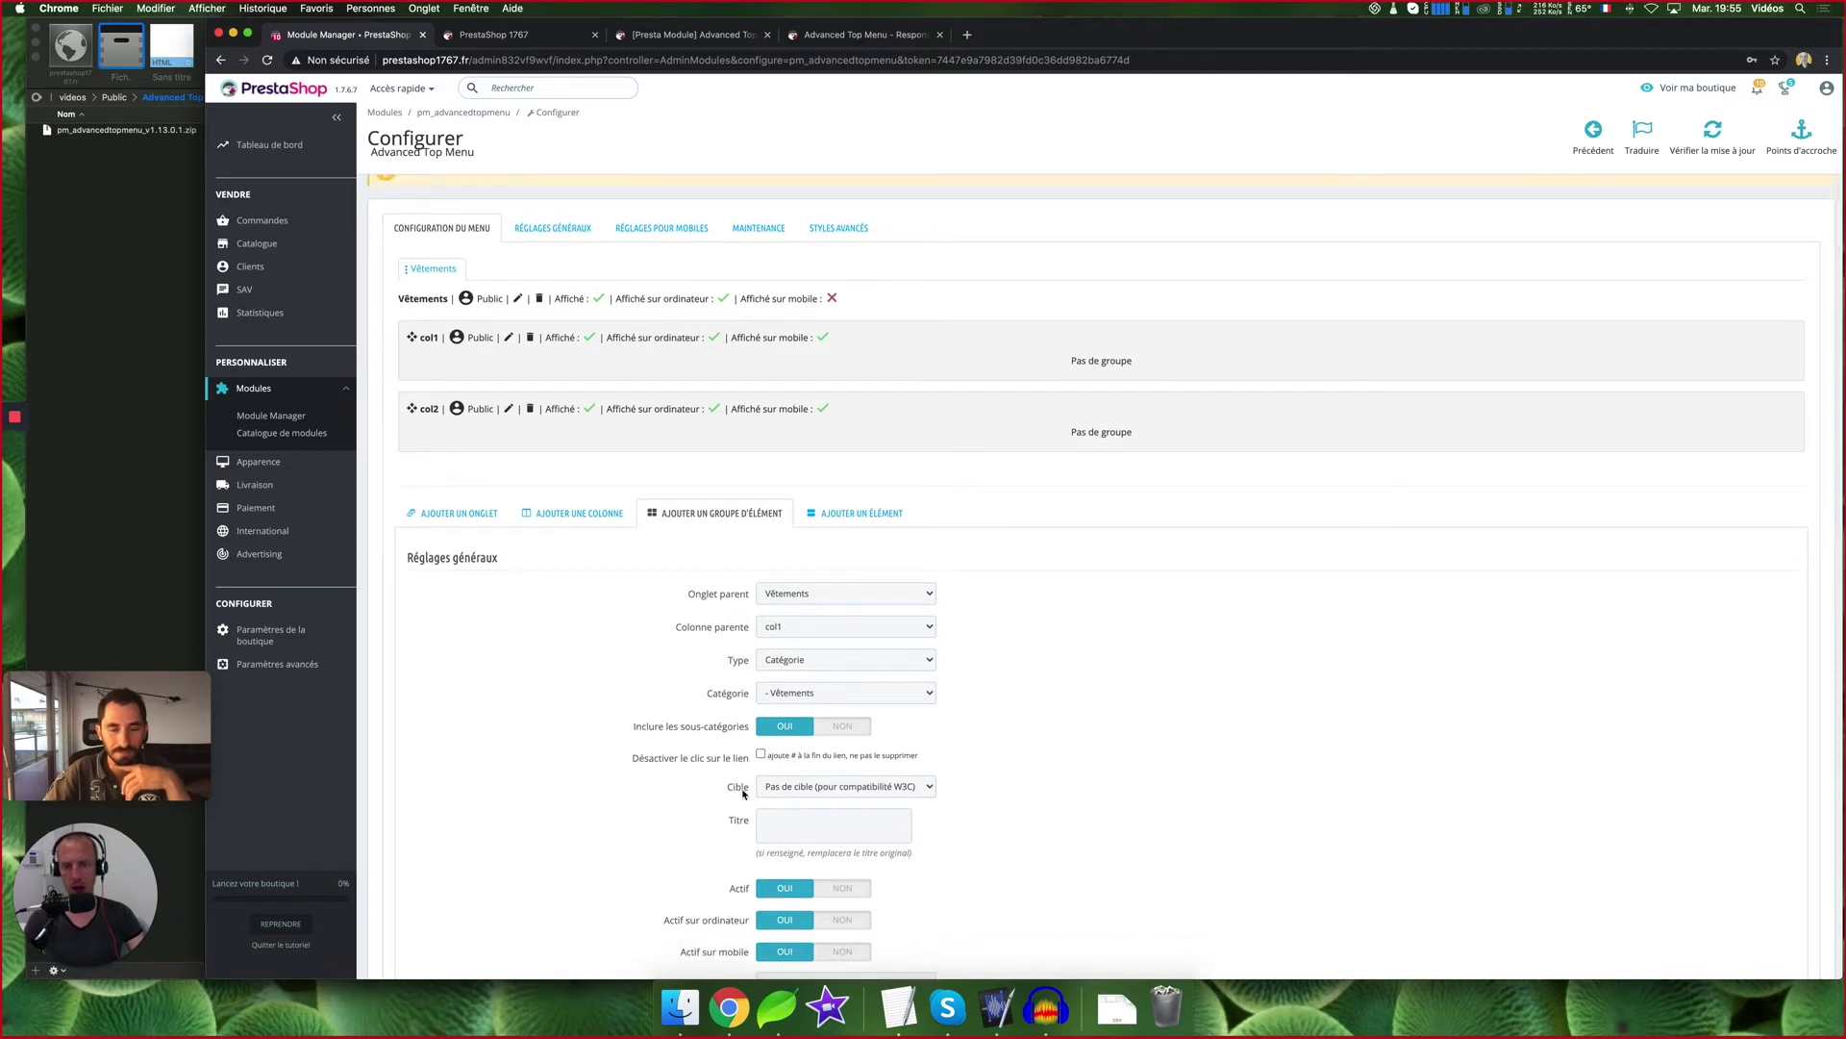
scroll(1008, 828, down, 5)
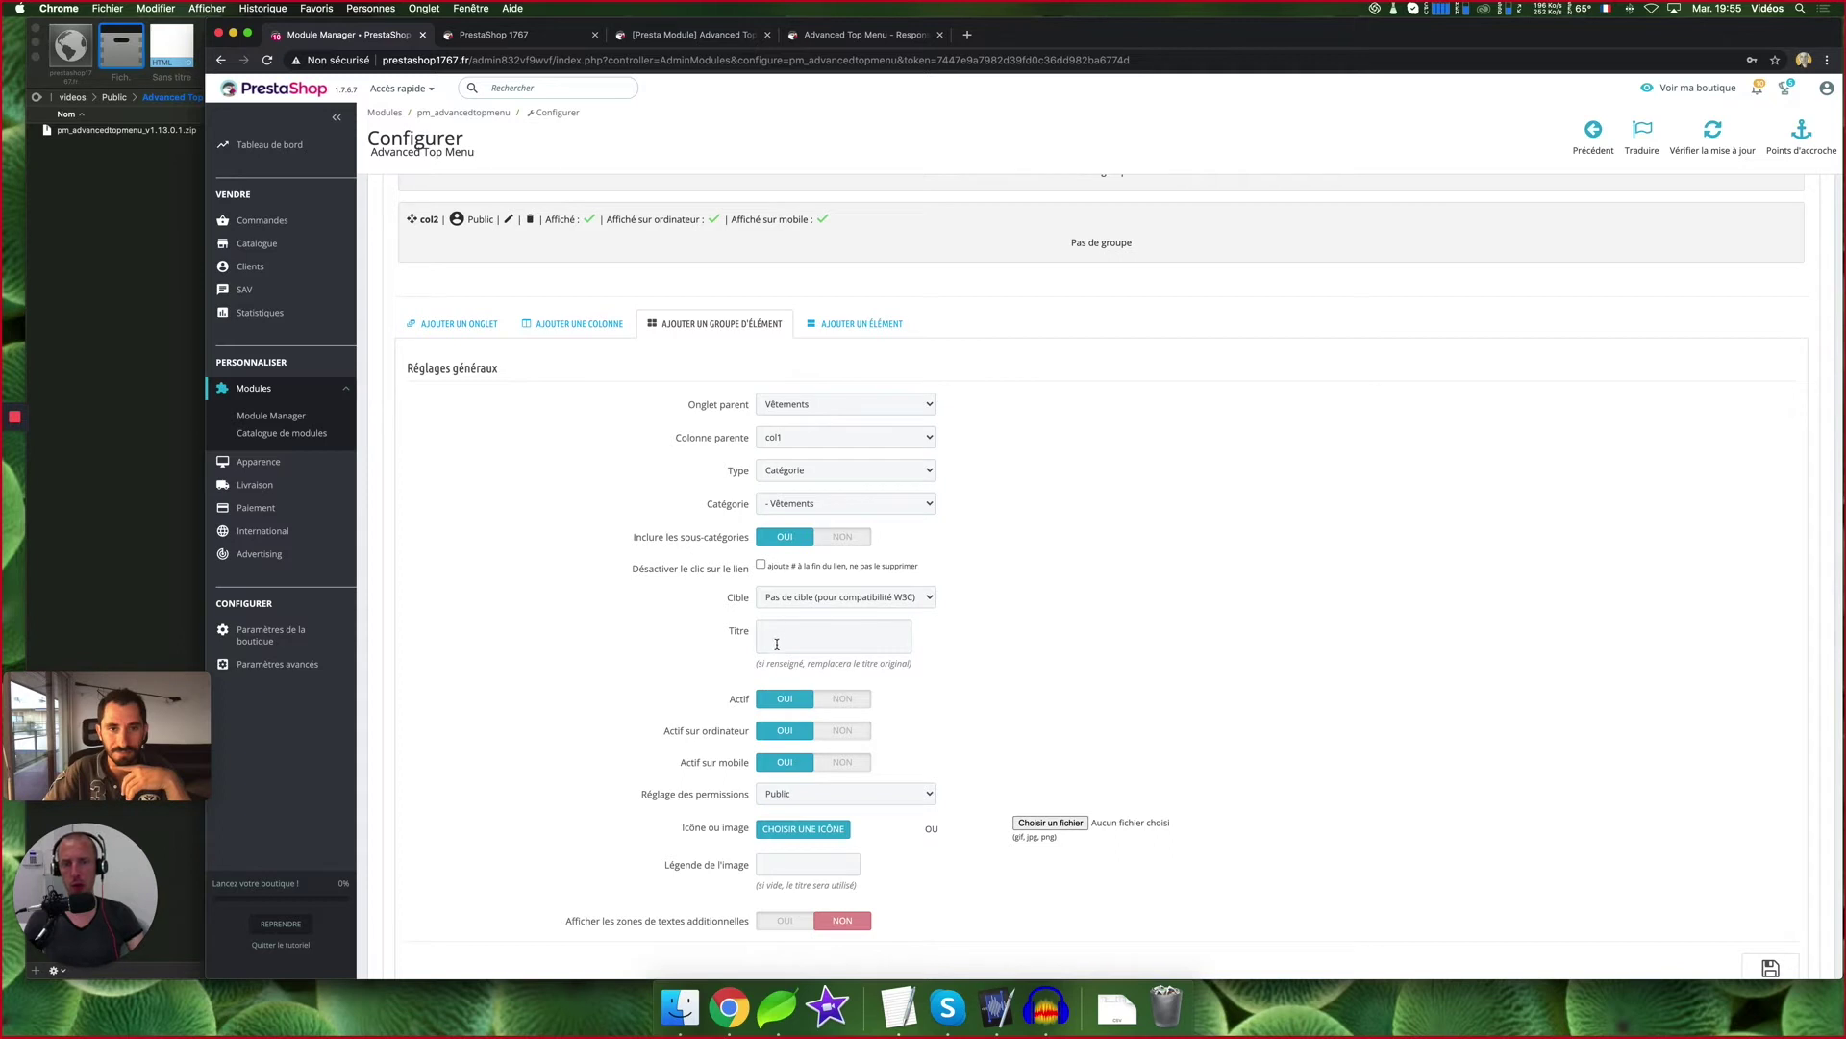
scroll(956, 775, down, 4)
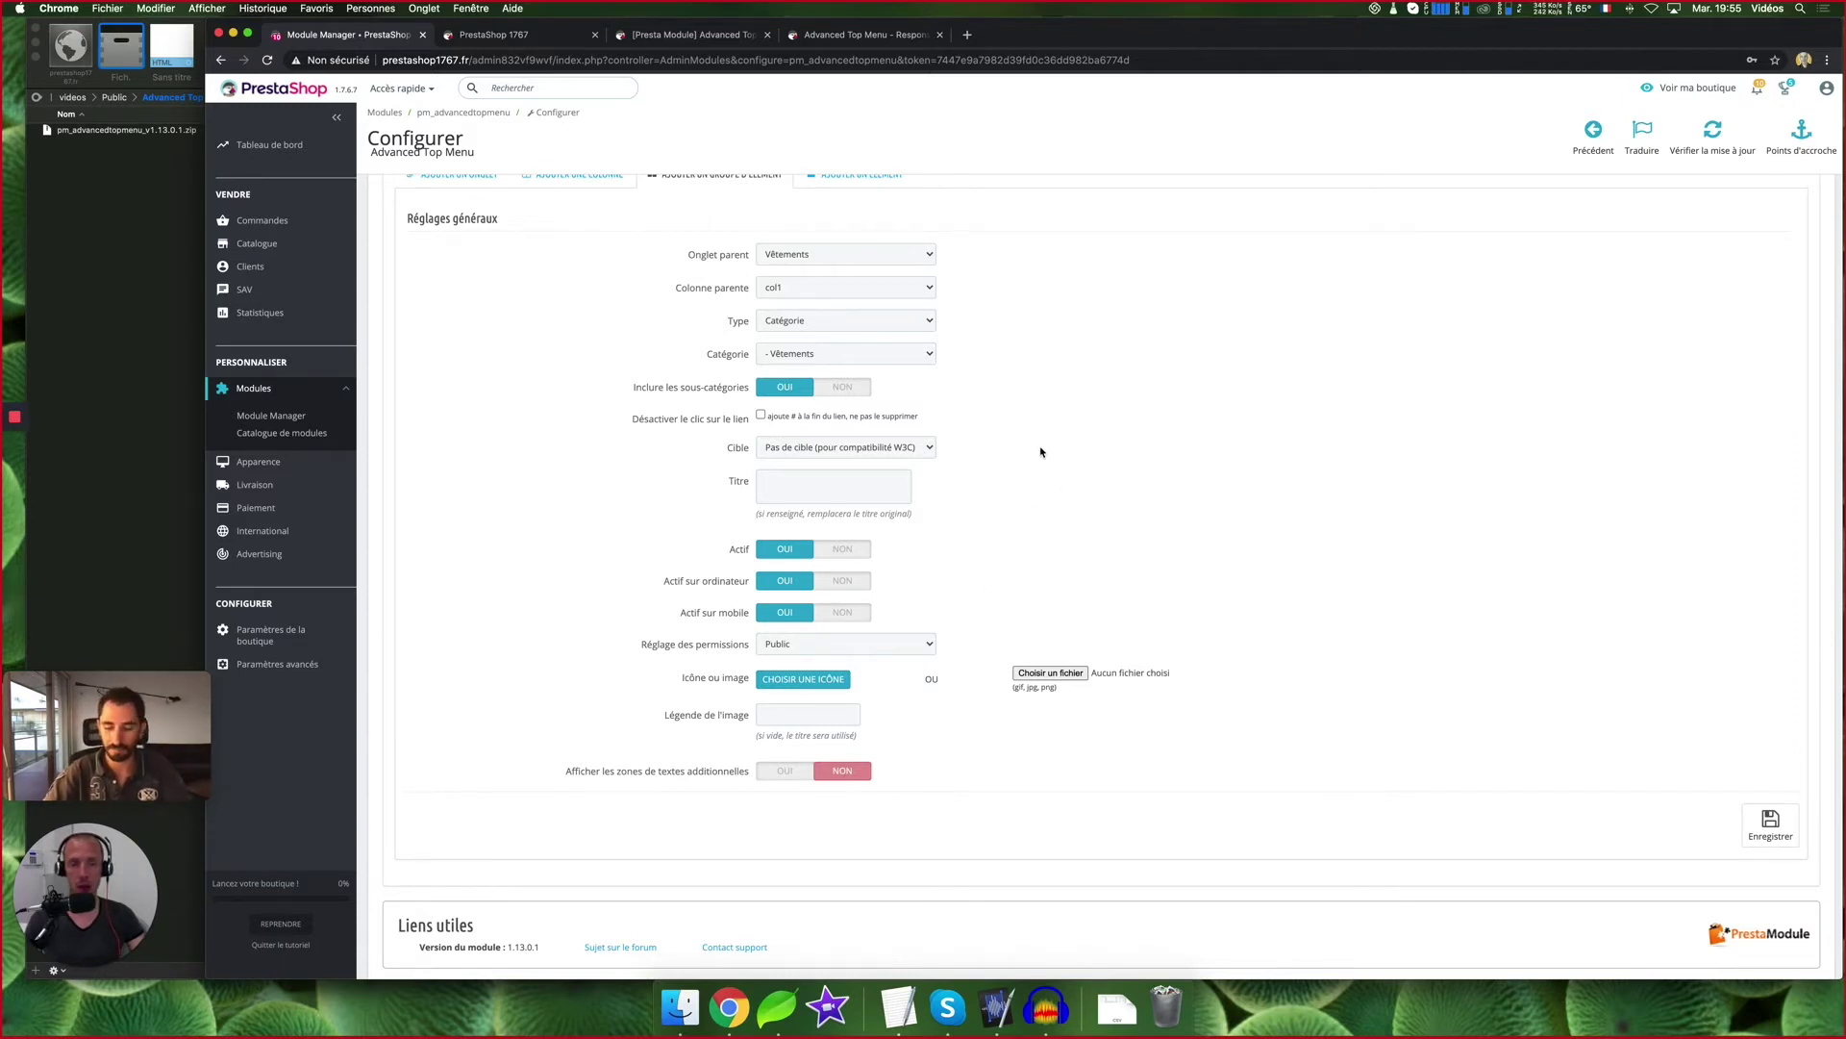
scroll(1036, 520, down, 5)
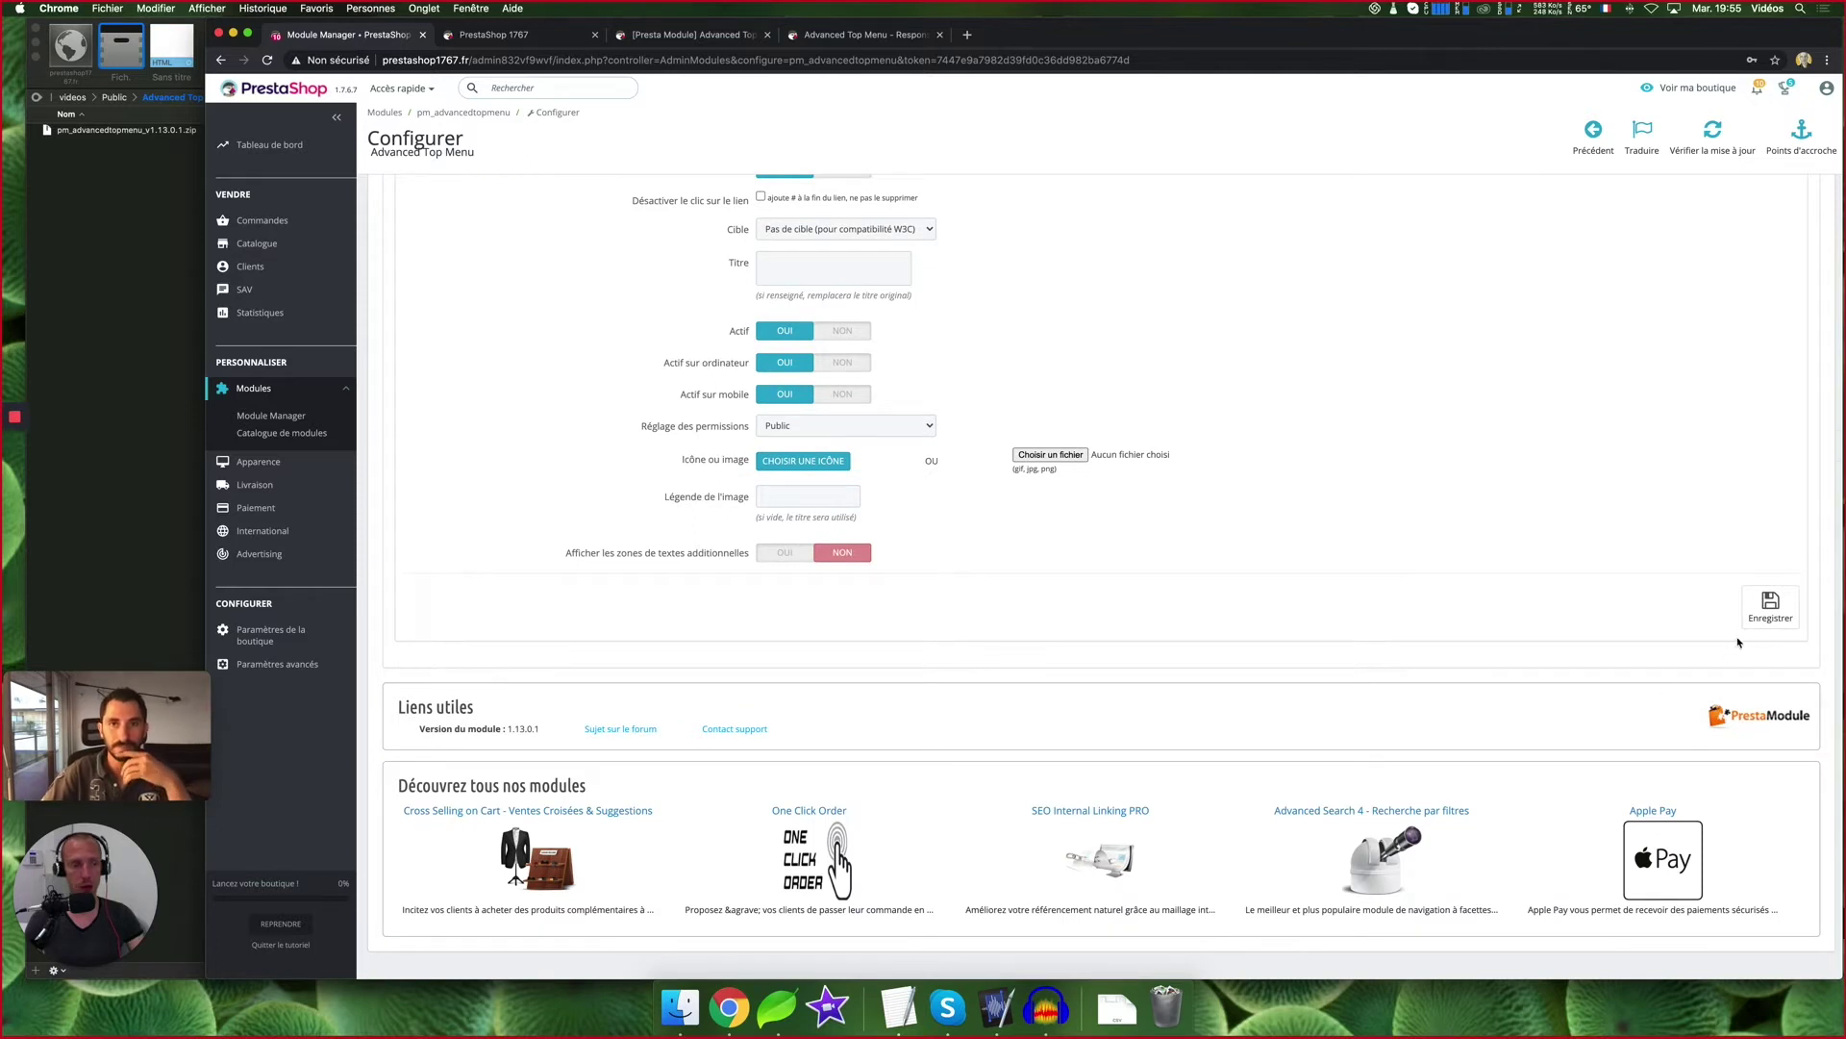
click(1769, 607)
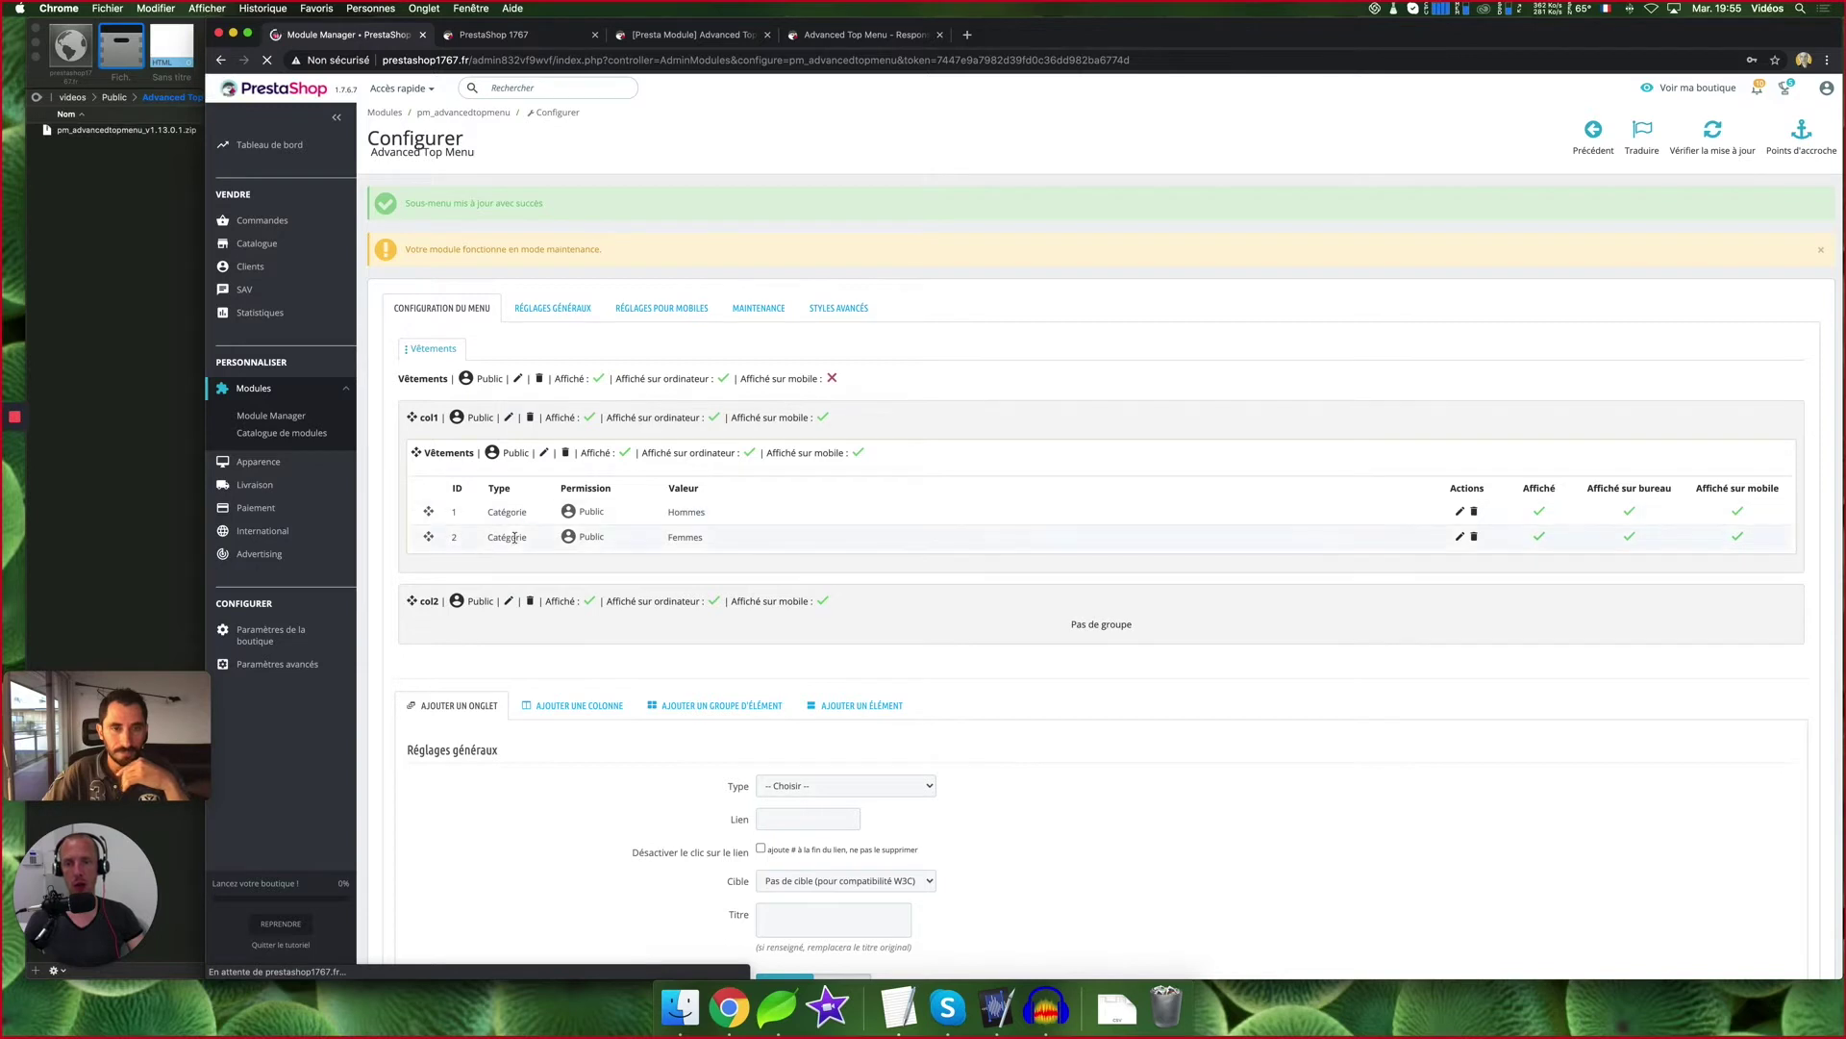
Check the shop's Vêtements sub-menu and compare it with the Homme menu of the PrestaModule demo shop
key(ctrl+Tab)
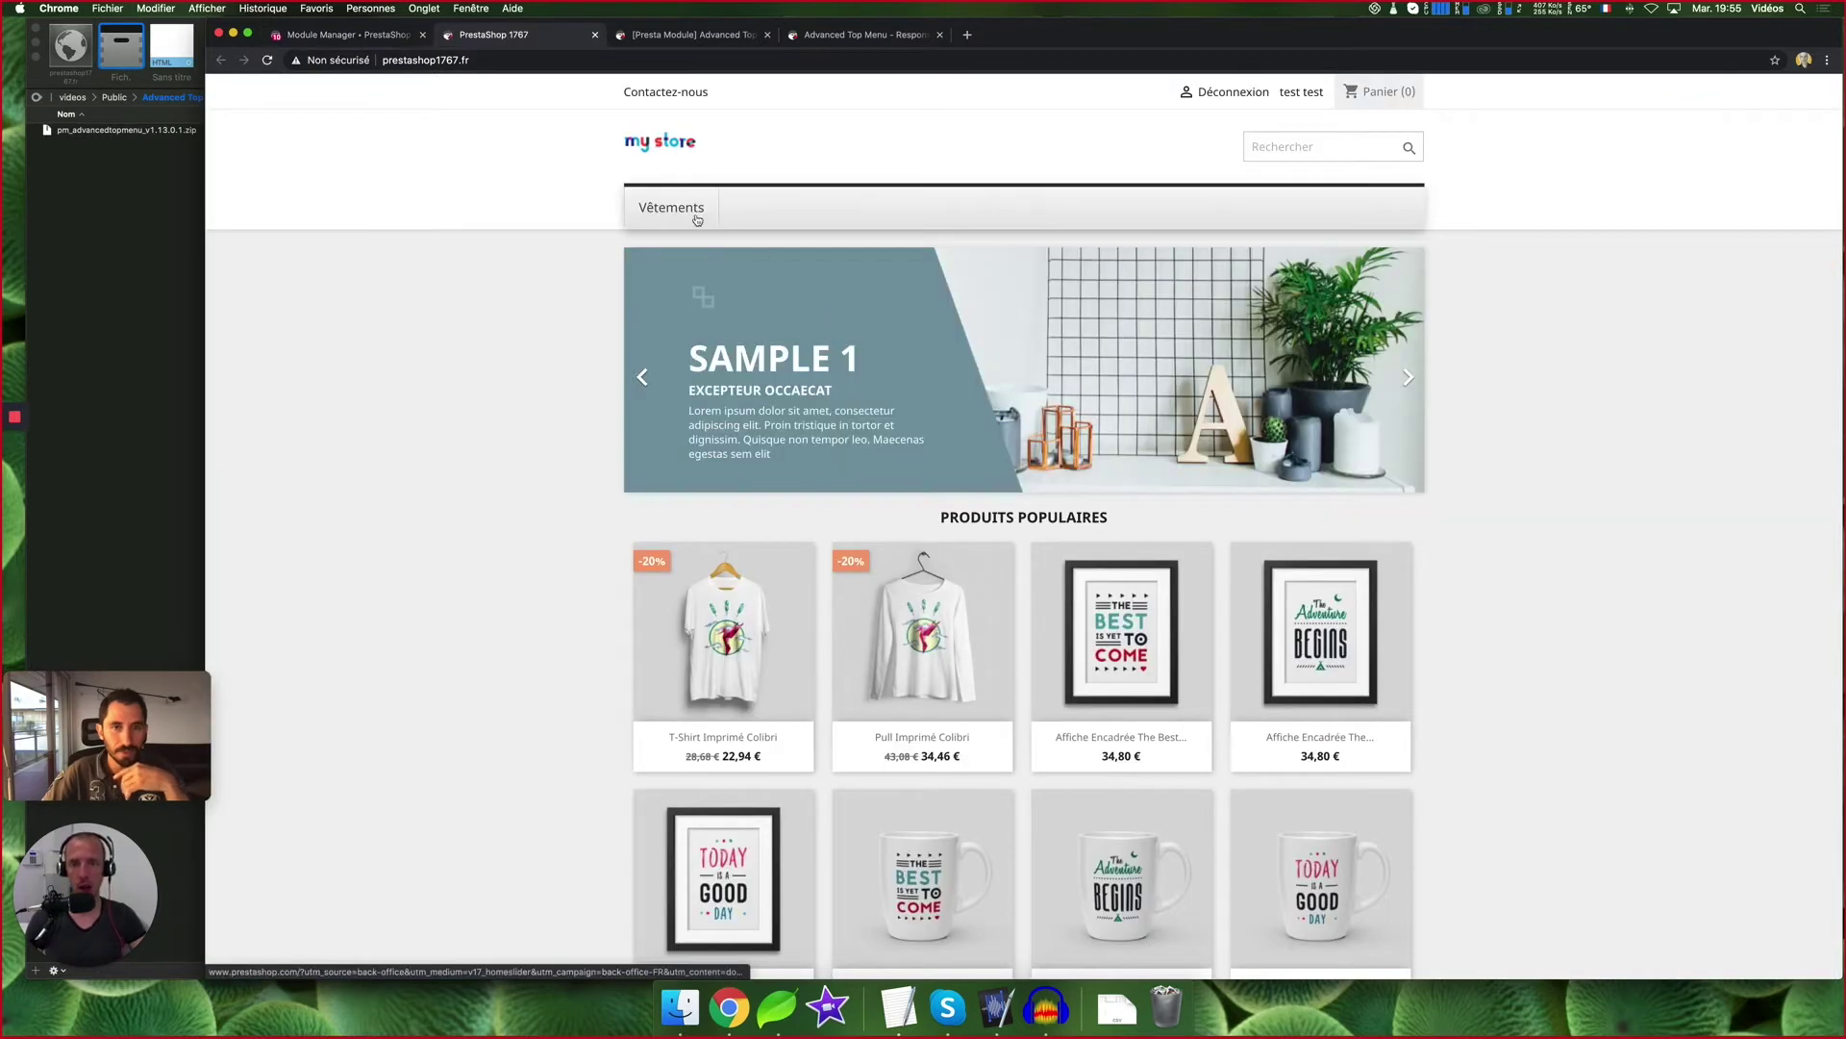
mouse_move(674, 207)
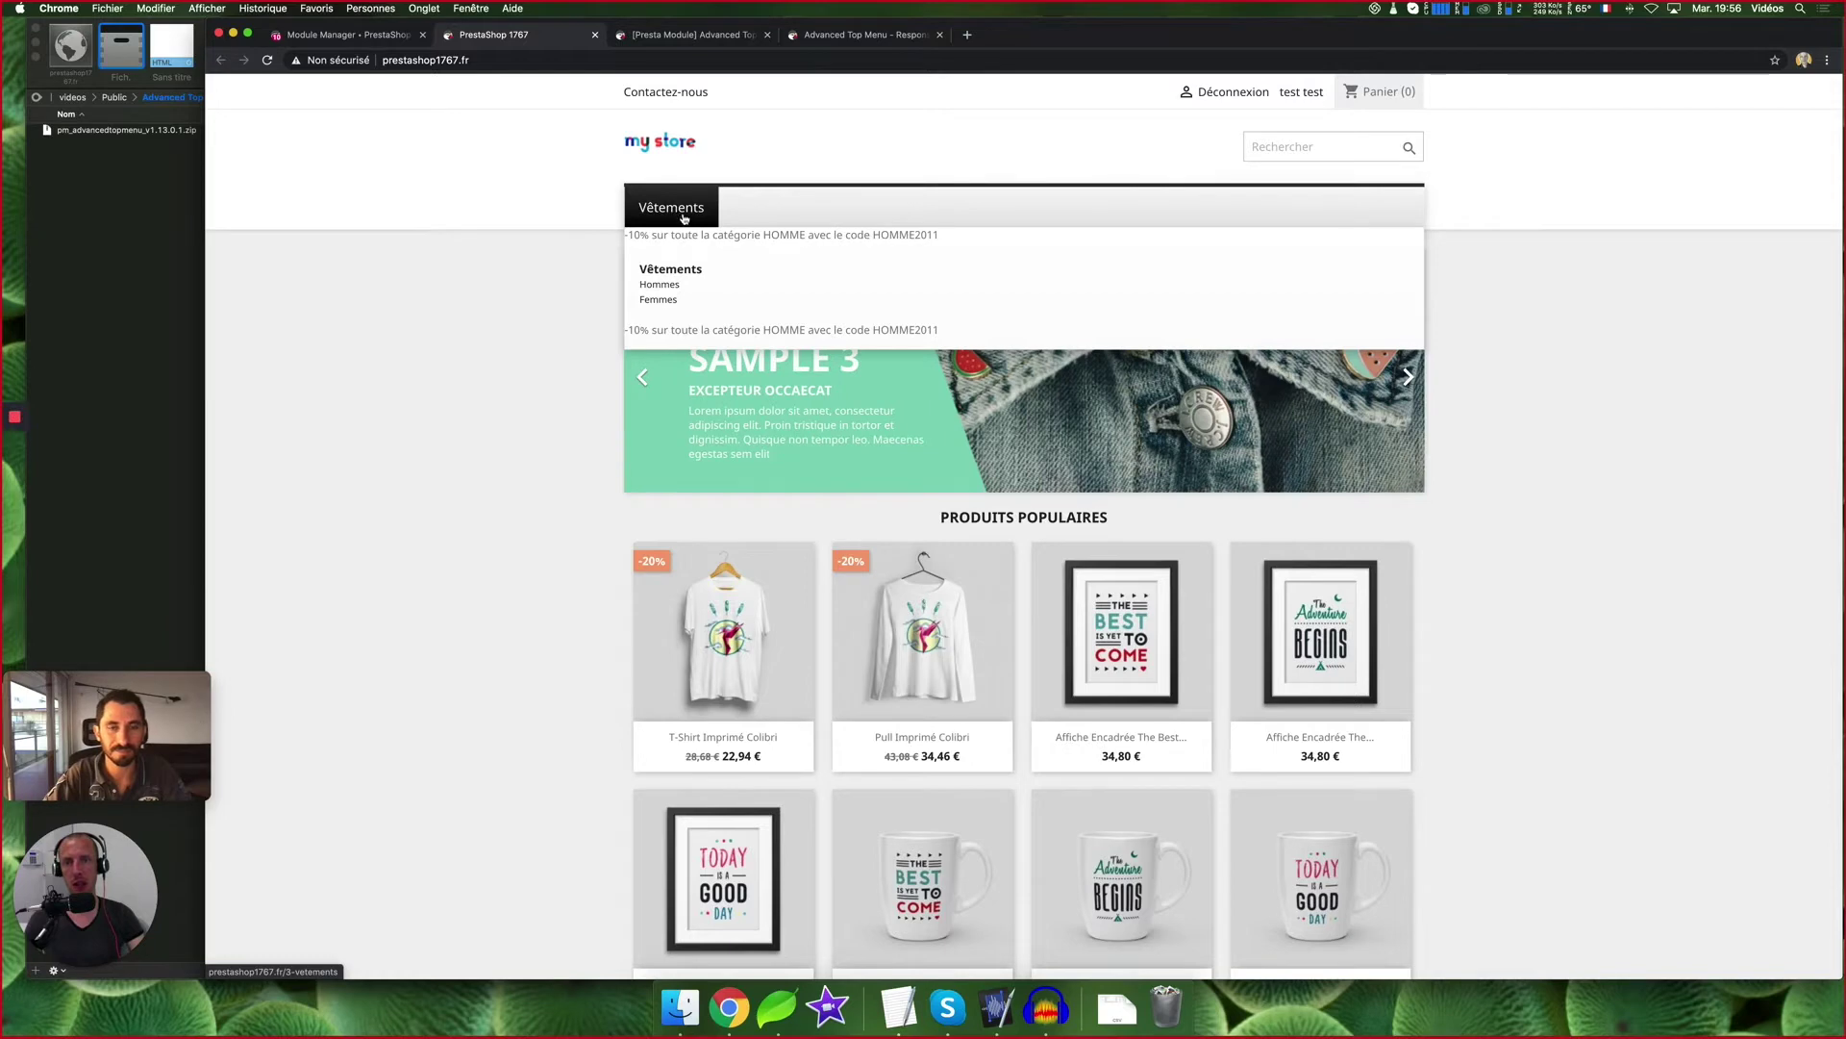
click(702, 38)
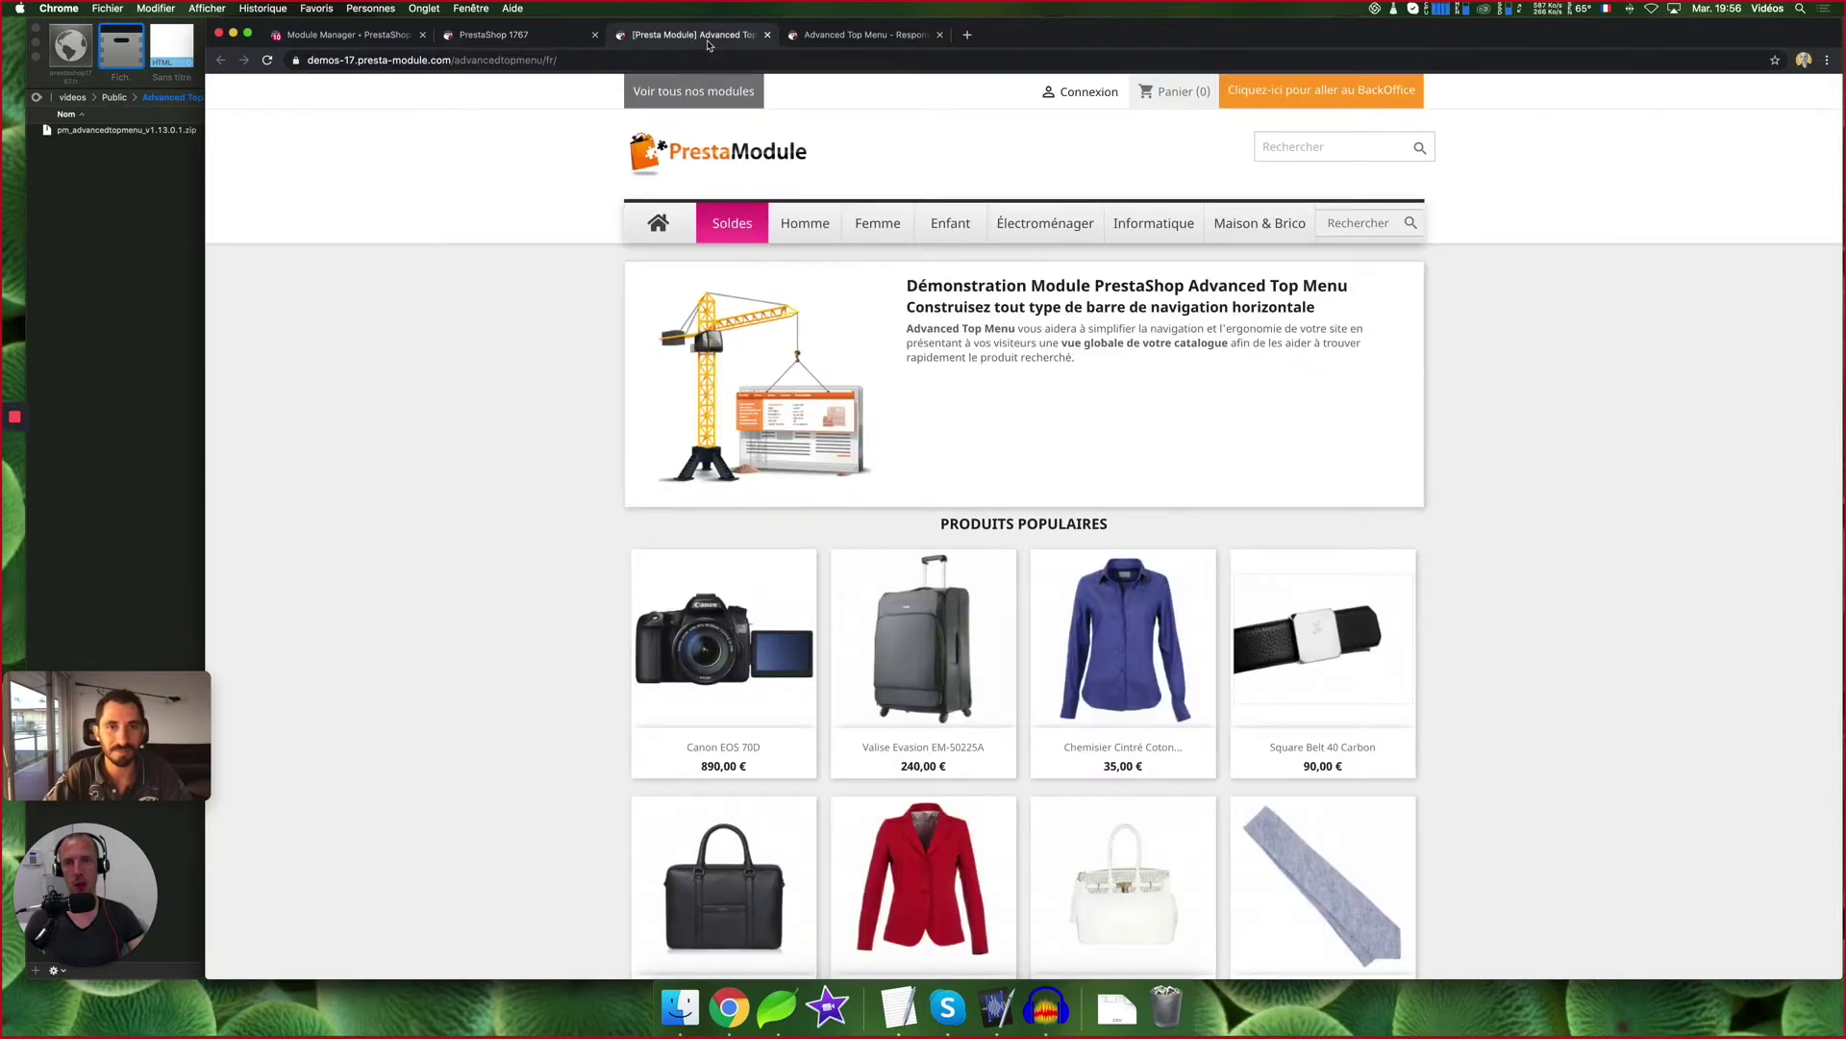
mouse_move(809, 231)
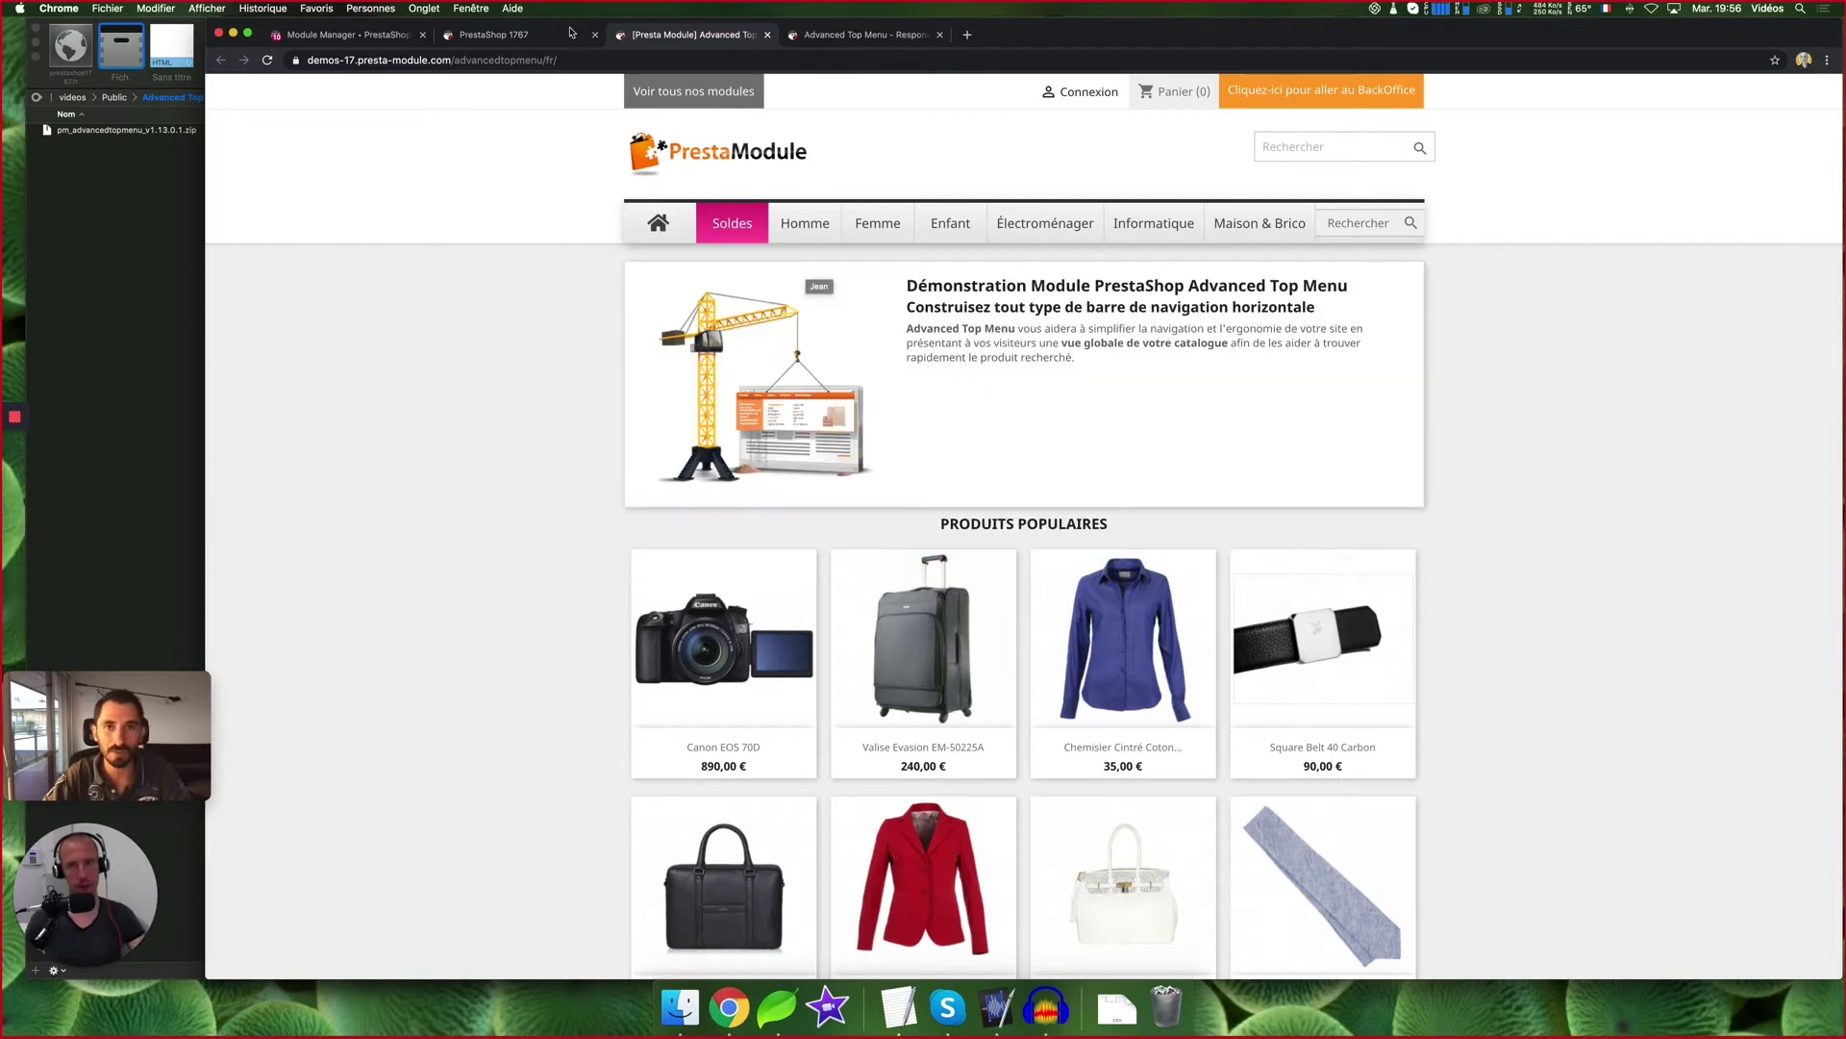
click(493, 34)
Try including the sub-categories in the Vêtements tab's settings, and leave the tab without saving
click(334, 38)
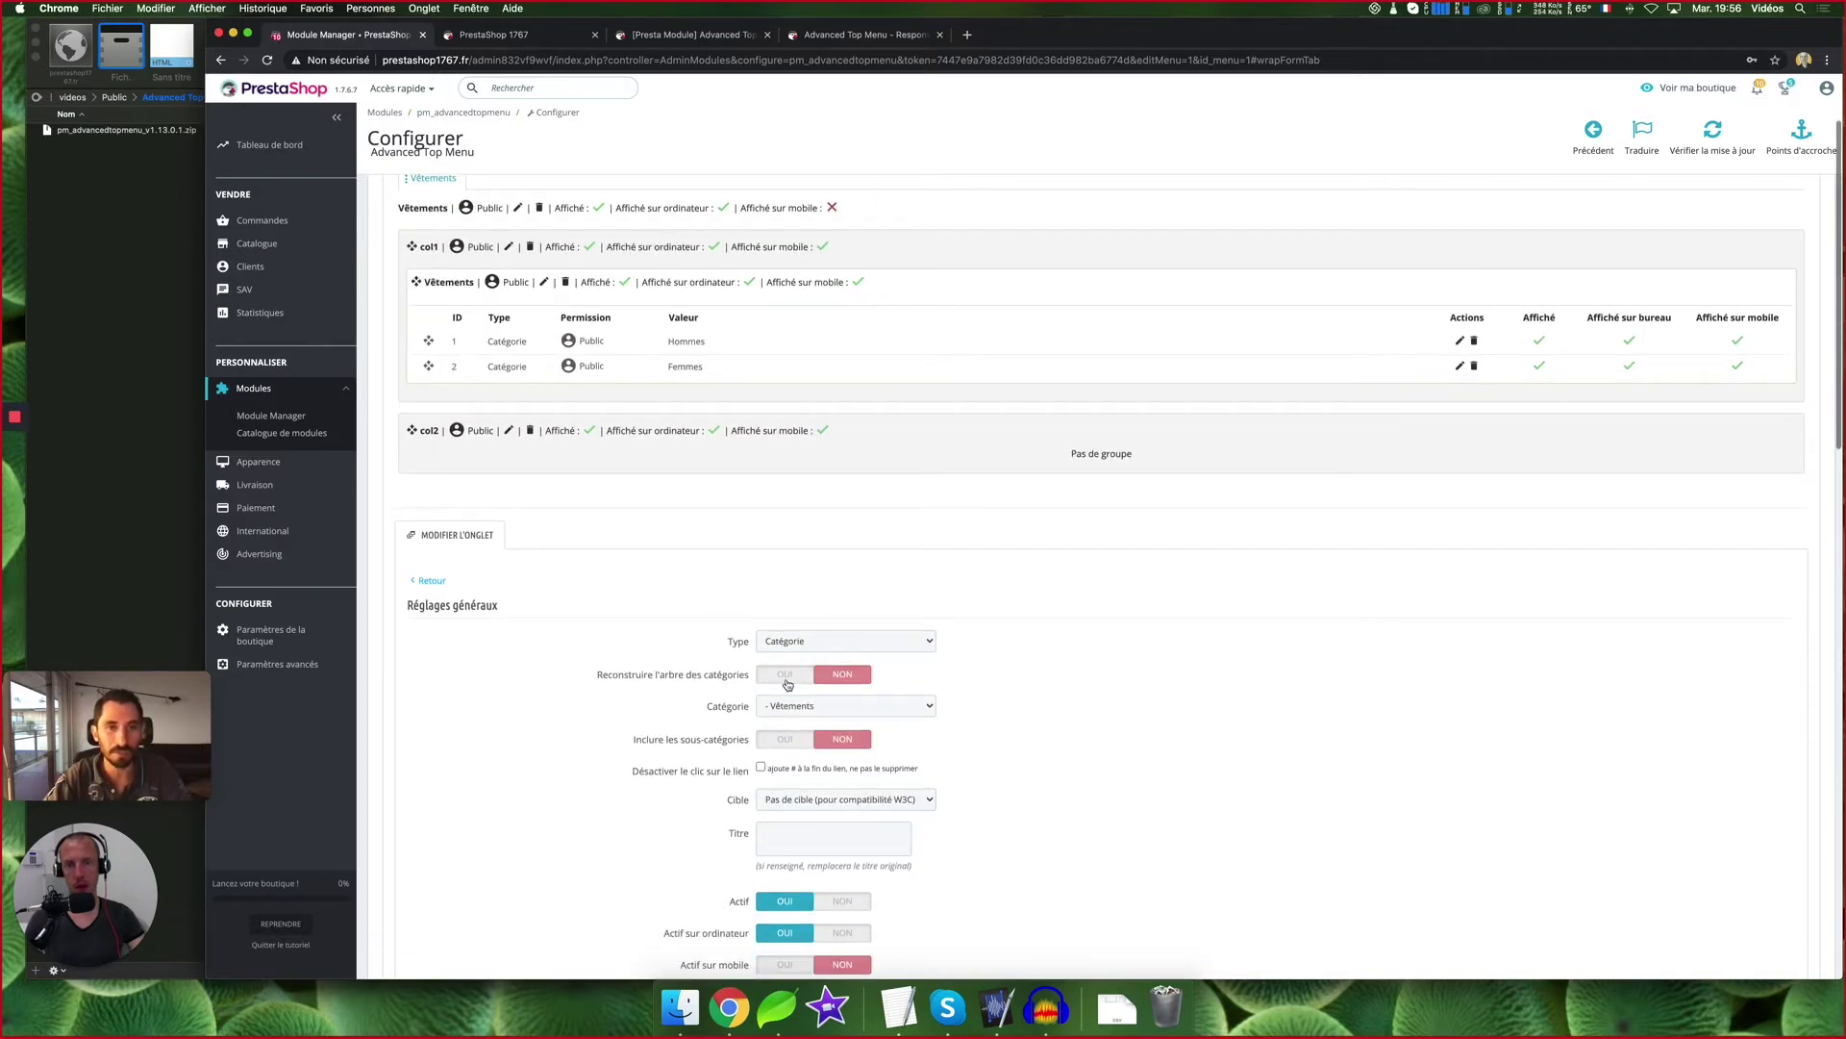
click(789, 740)
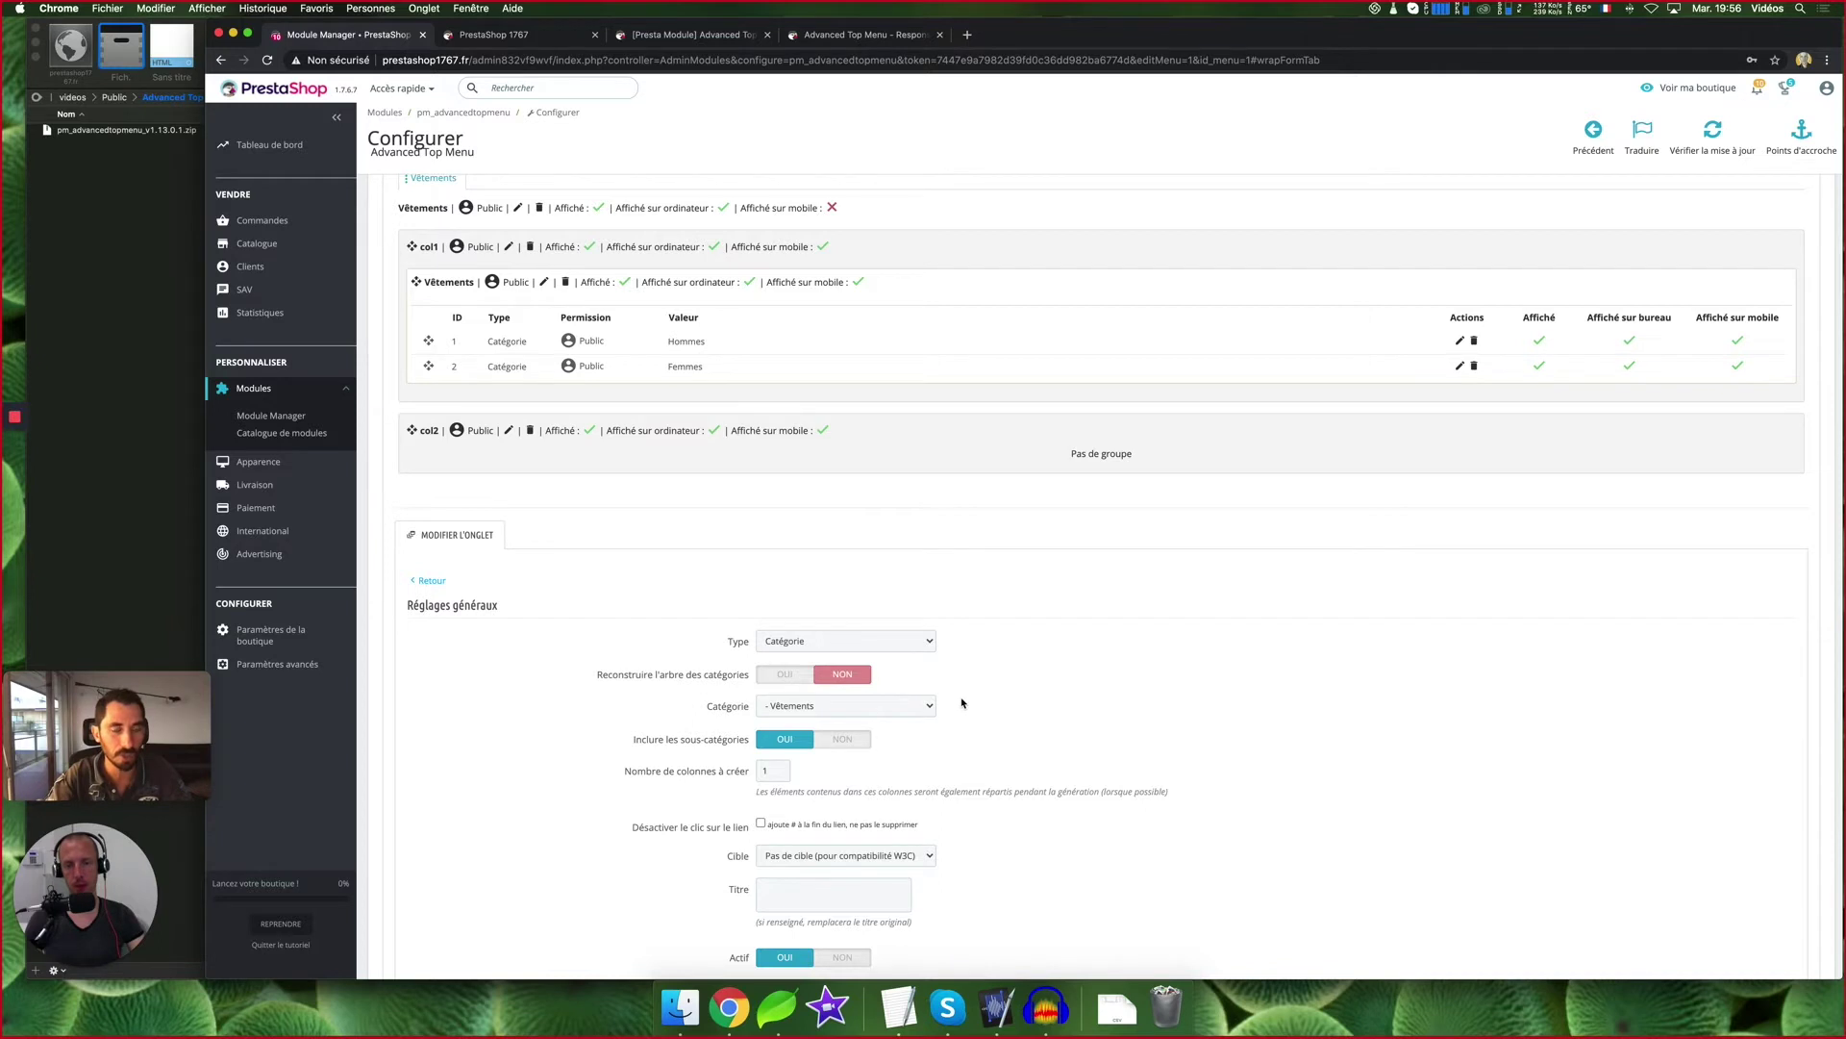
scroll(962, 703, down, 8)
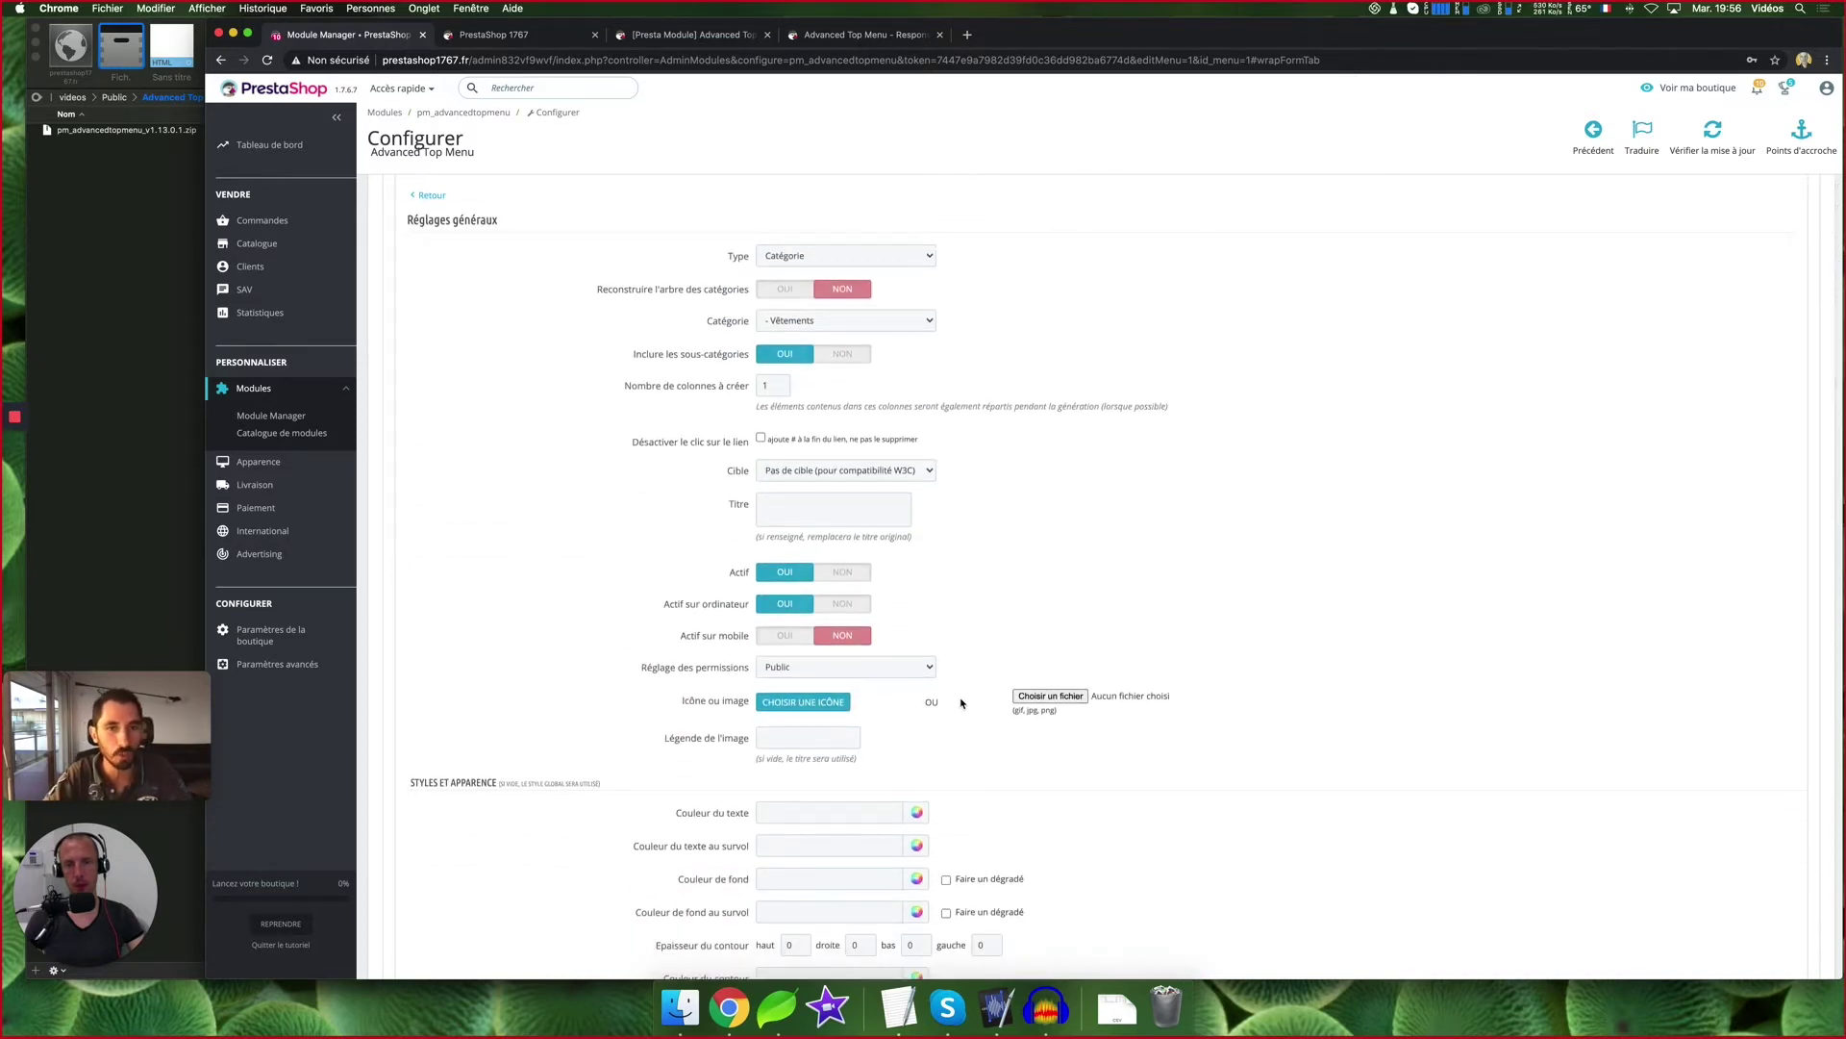
scroll(962, 707, up, 10)
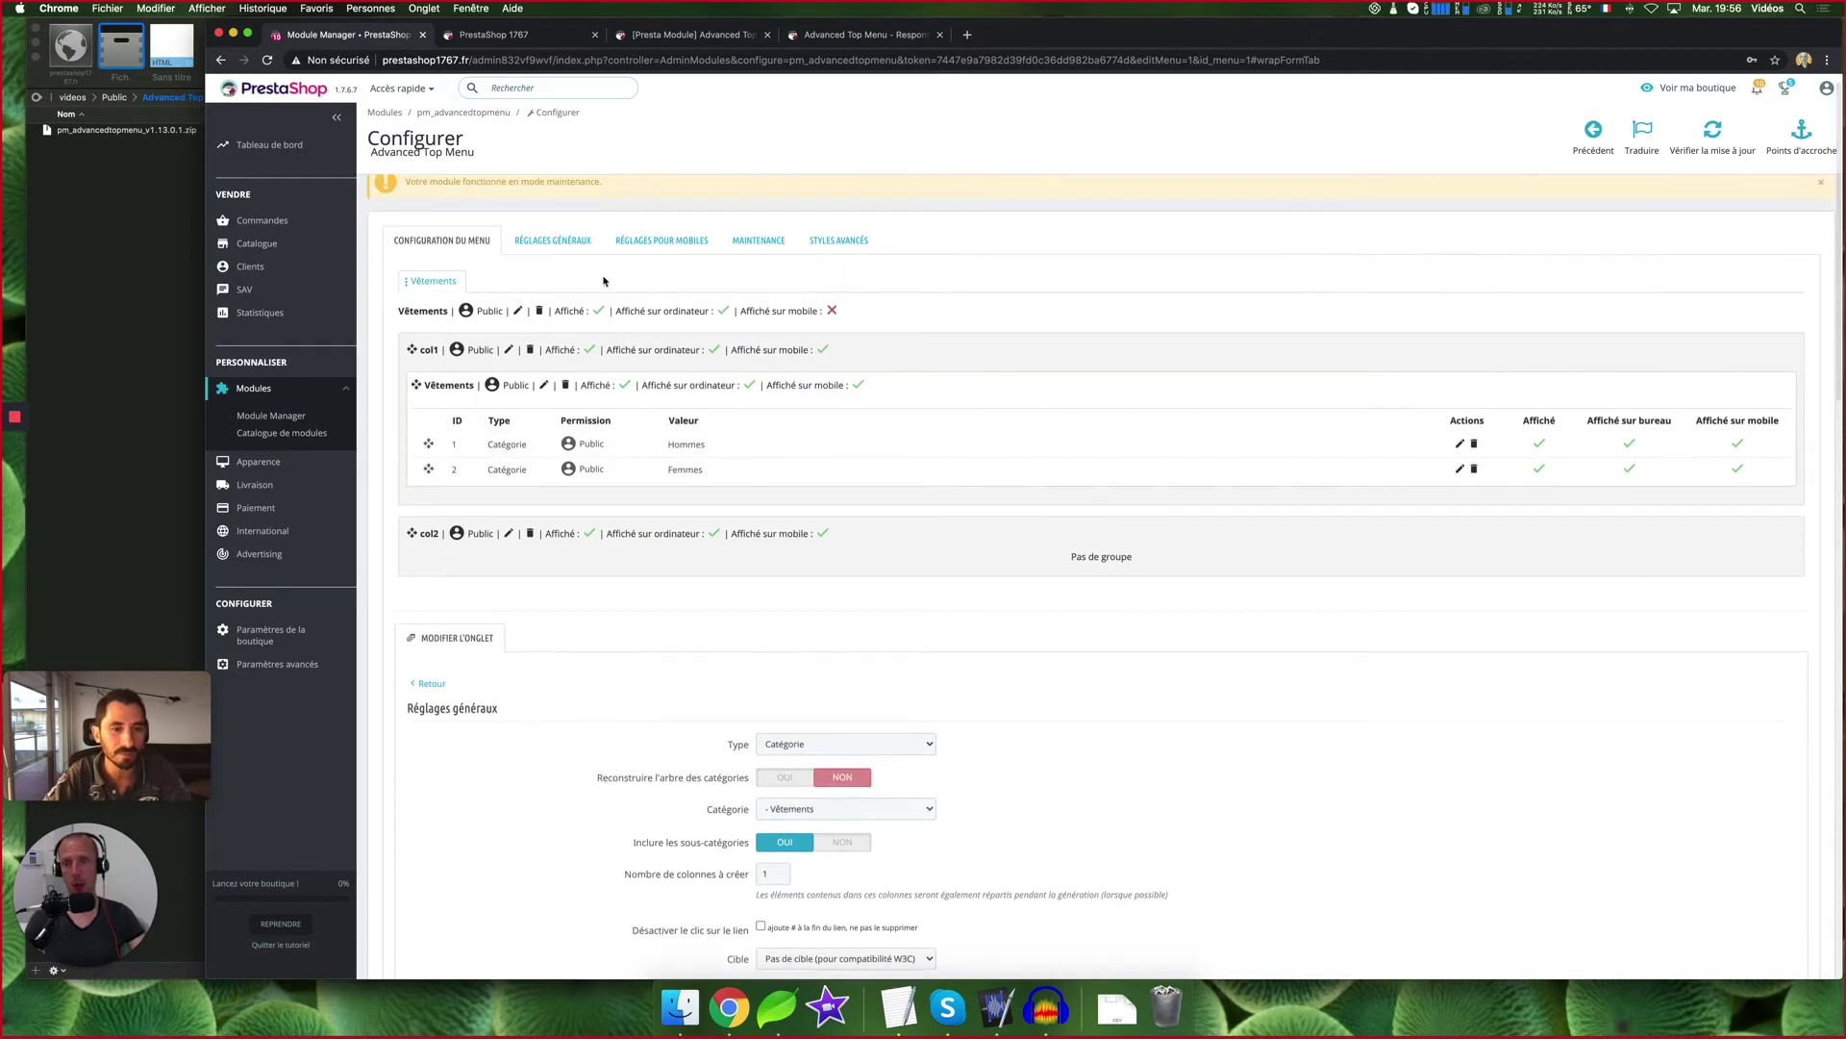
click(428, 685)
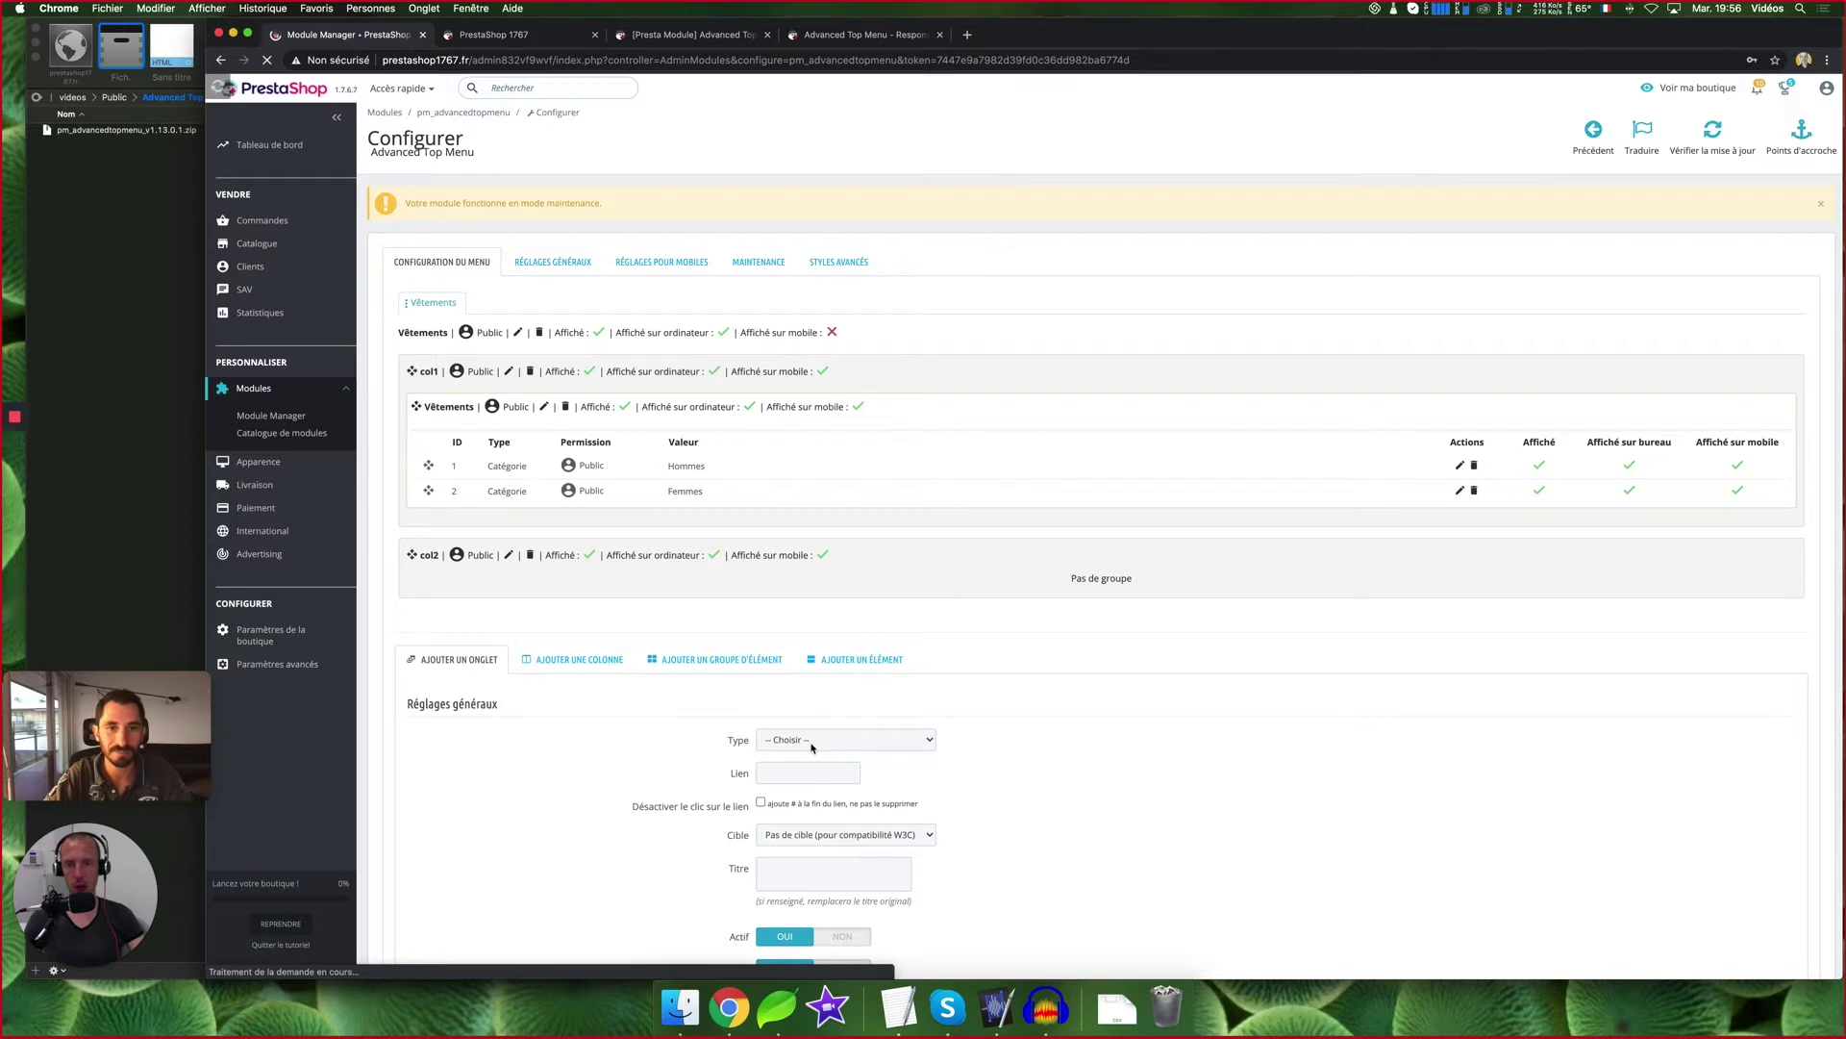
Add a menu tab of type Catégorie for the Montres category with its sub-categories included, and save it
click(813, 740)
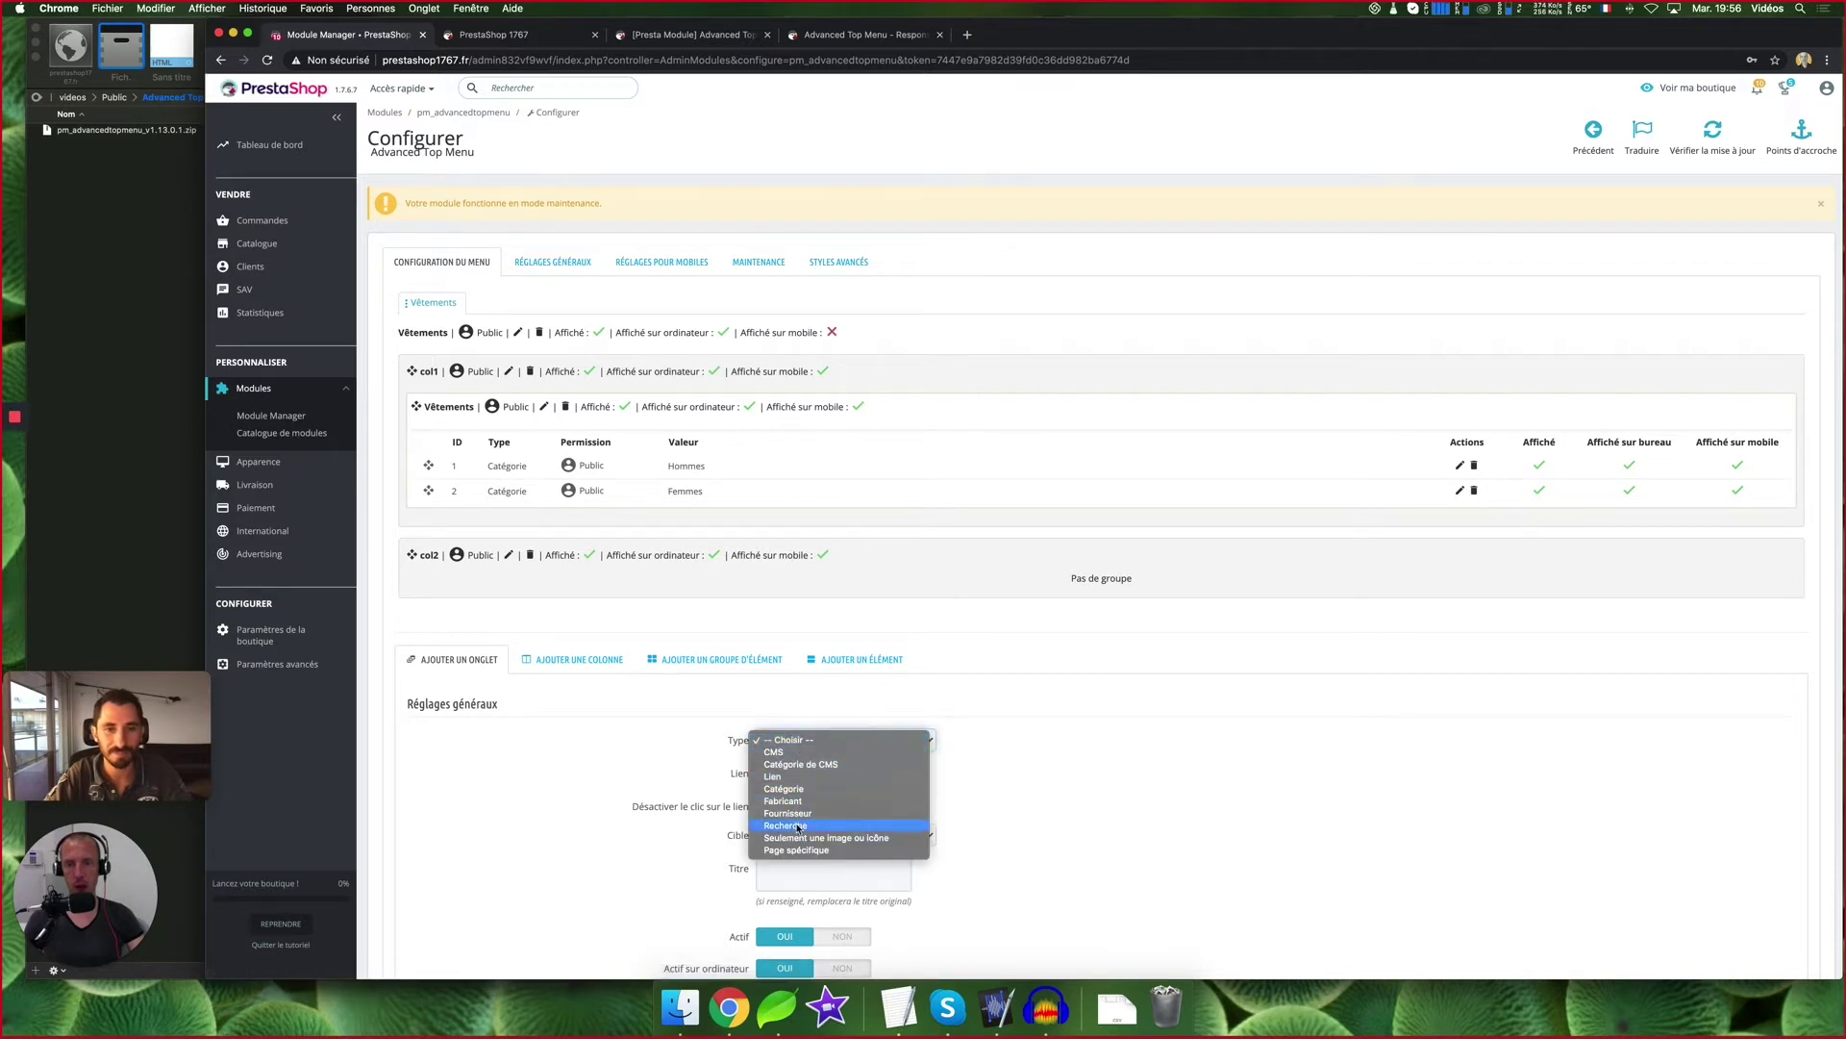
click(786, 788)
click(792, 773)
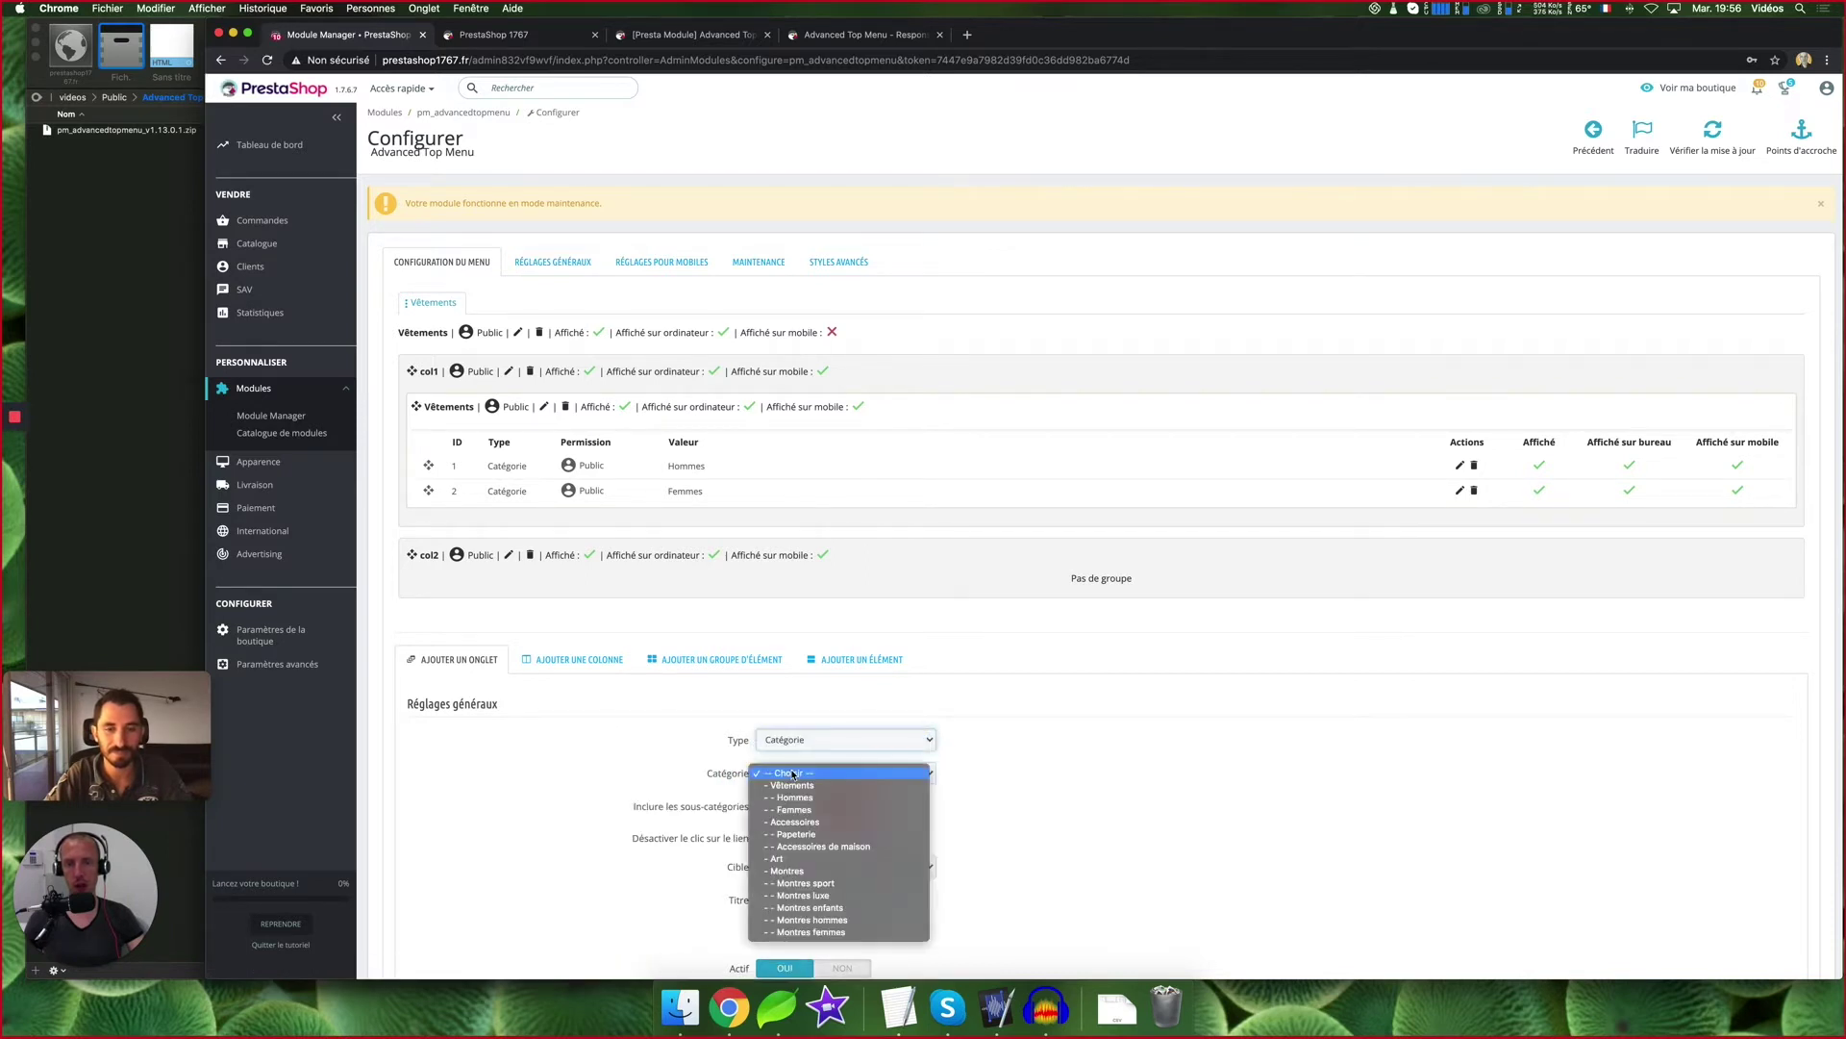
click(776, 876)
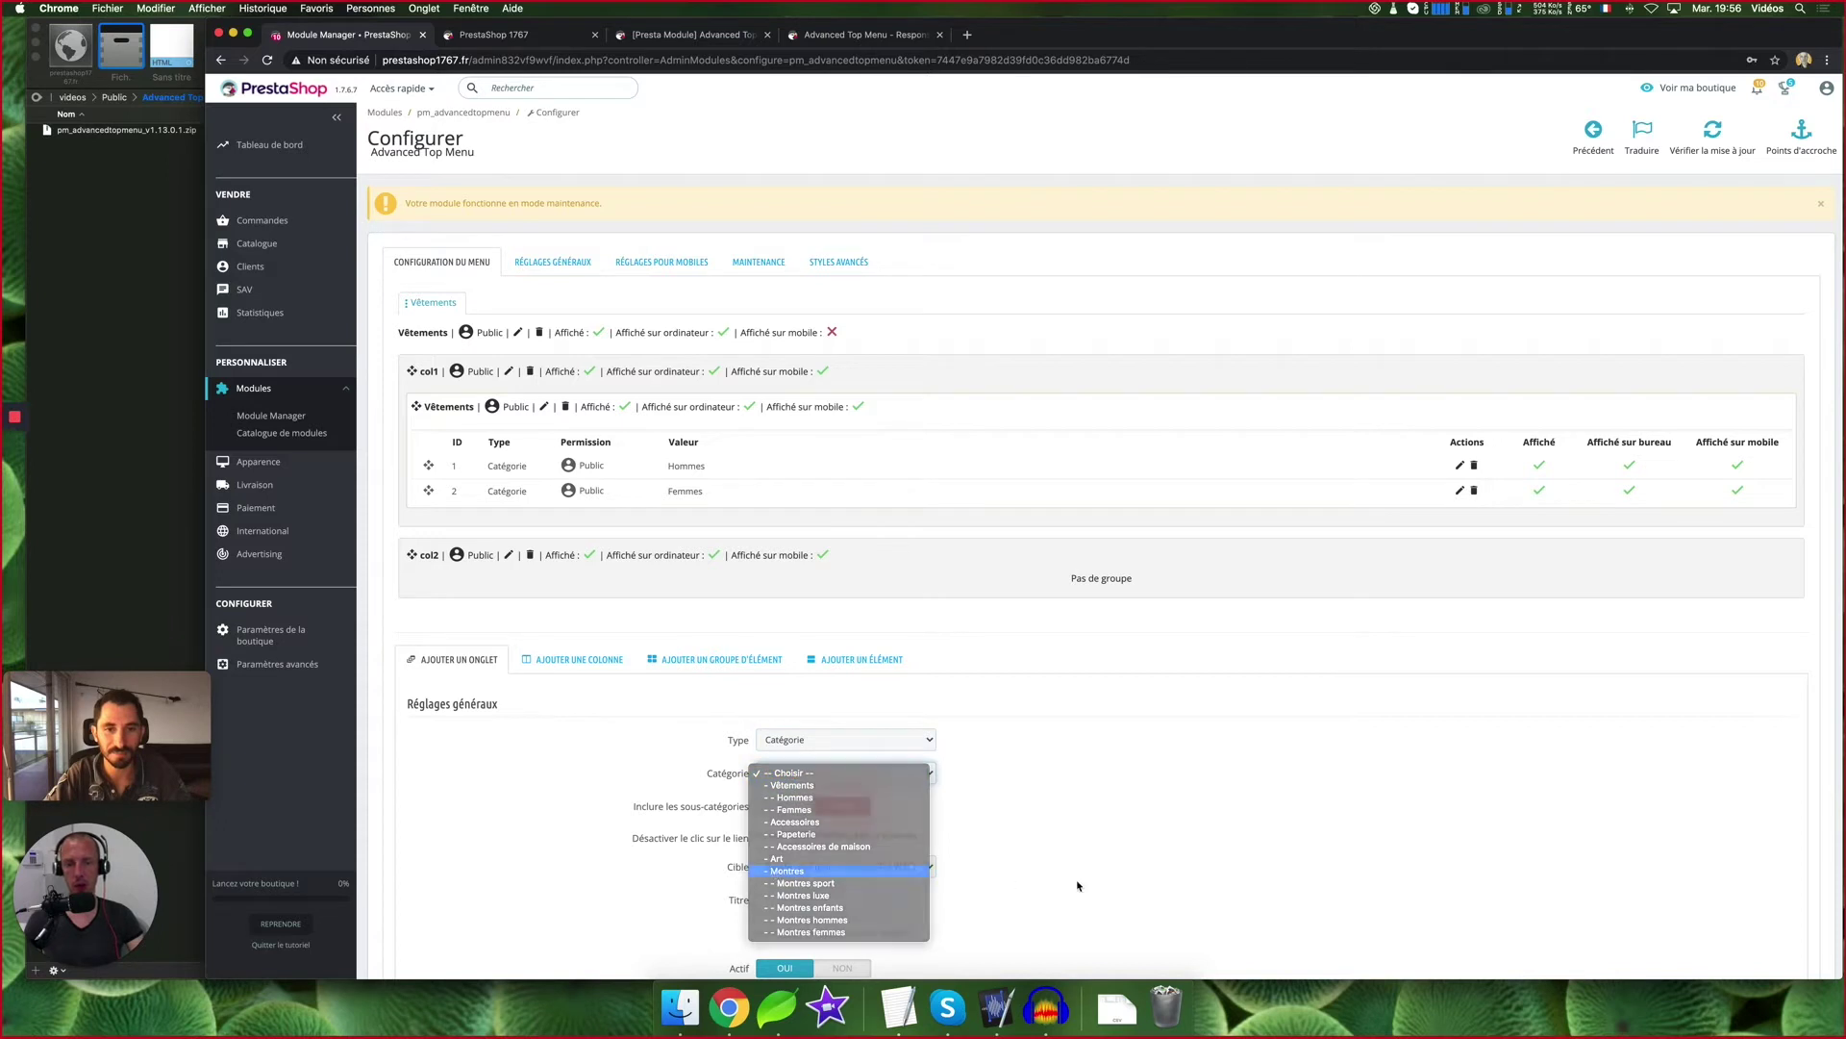
click(781, 808)
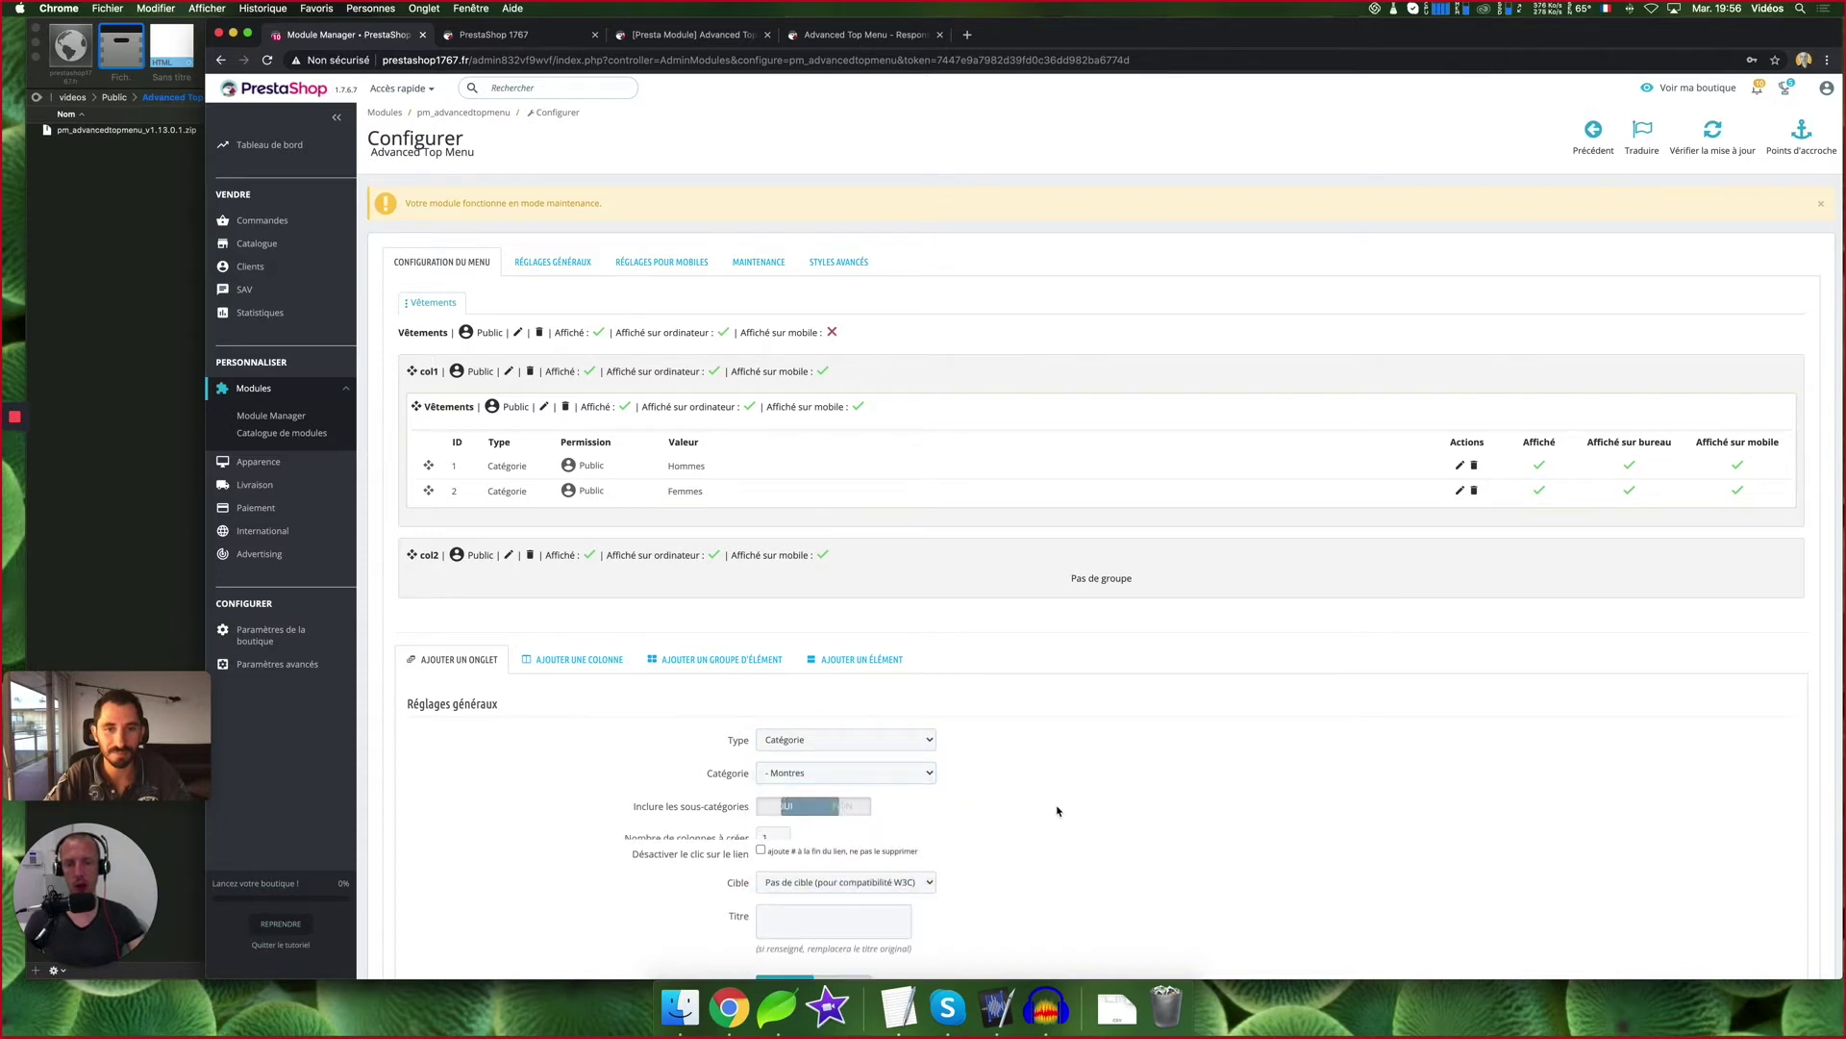
scroll(885, 851, down, 7)
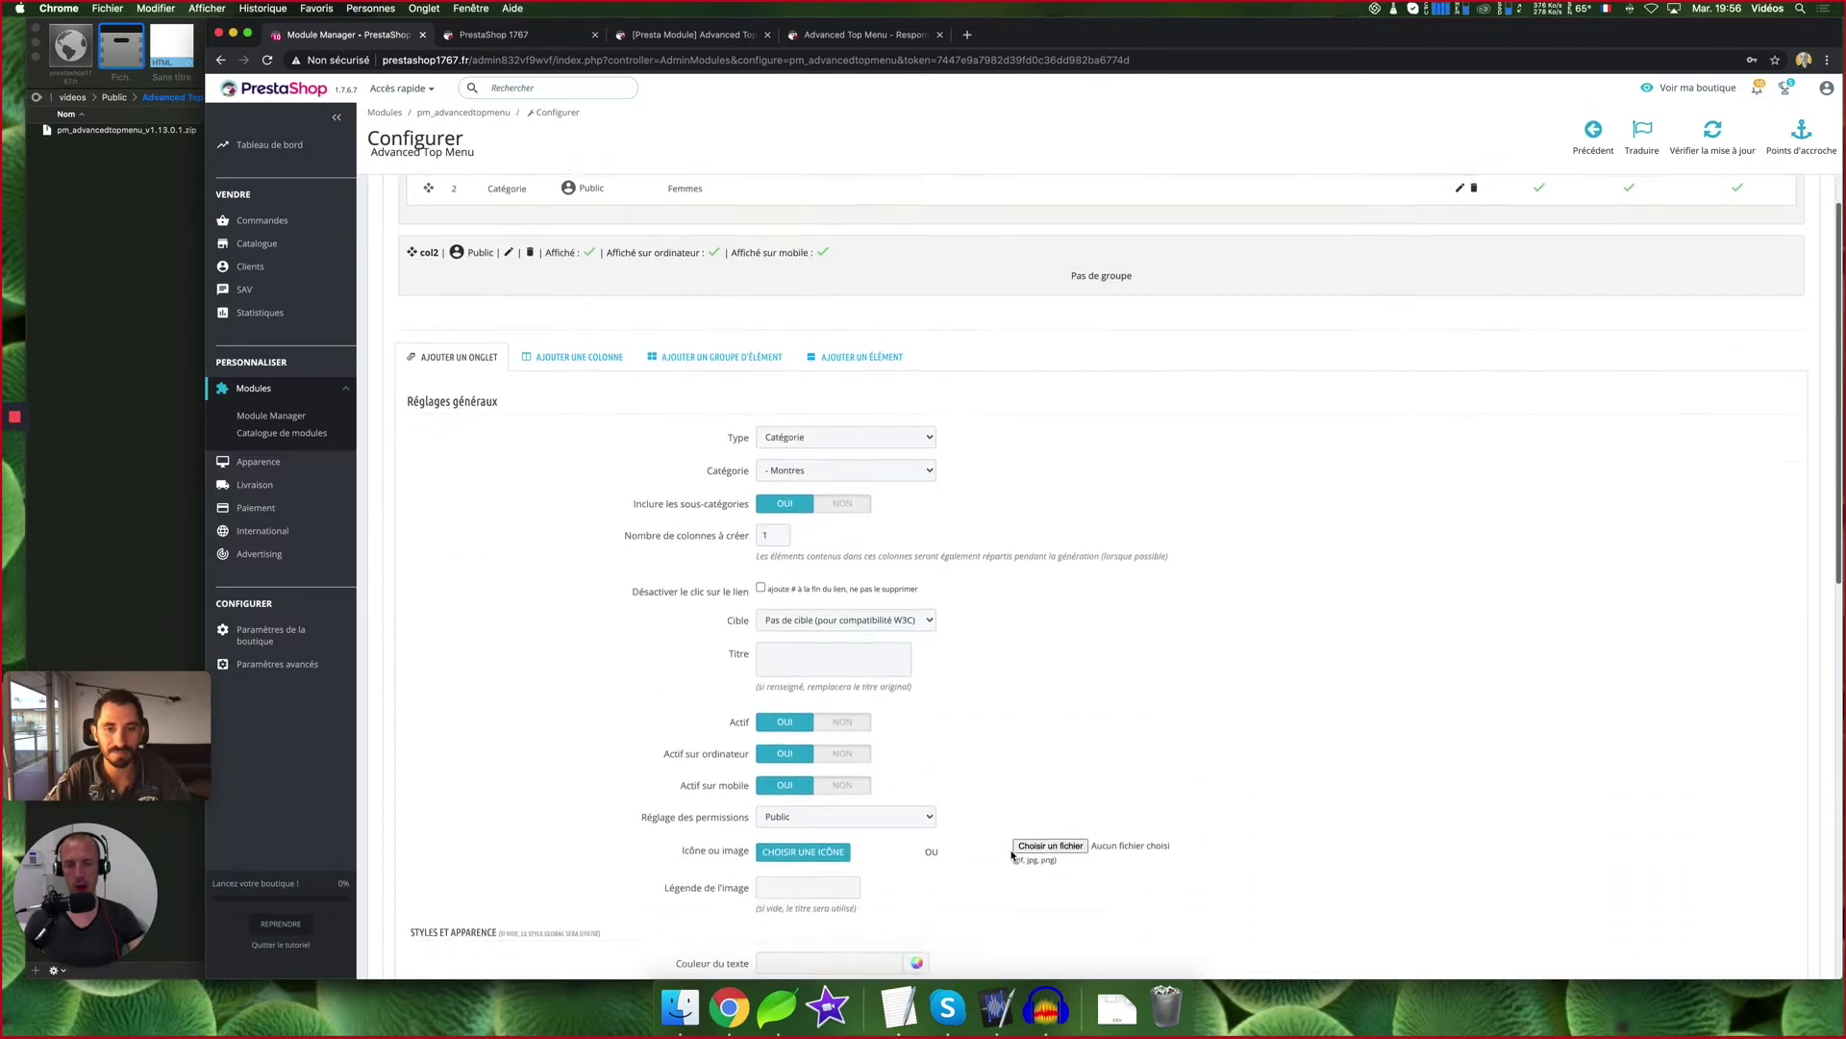
scroll(1667, 875, down, 4)
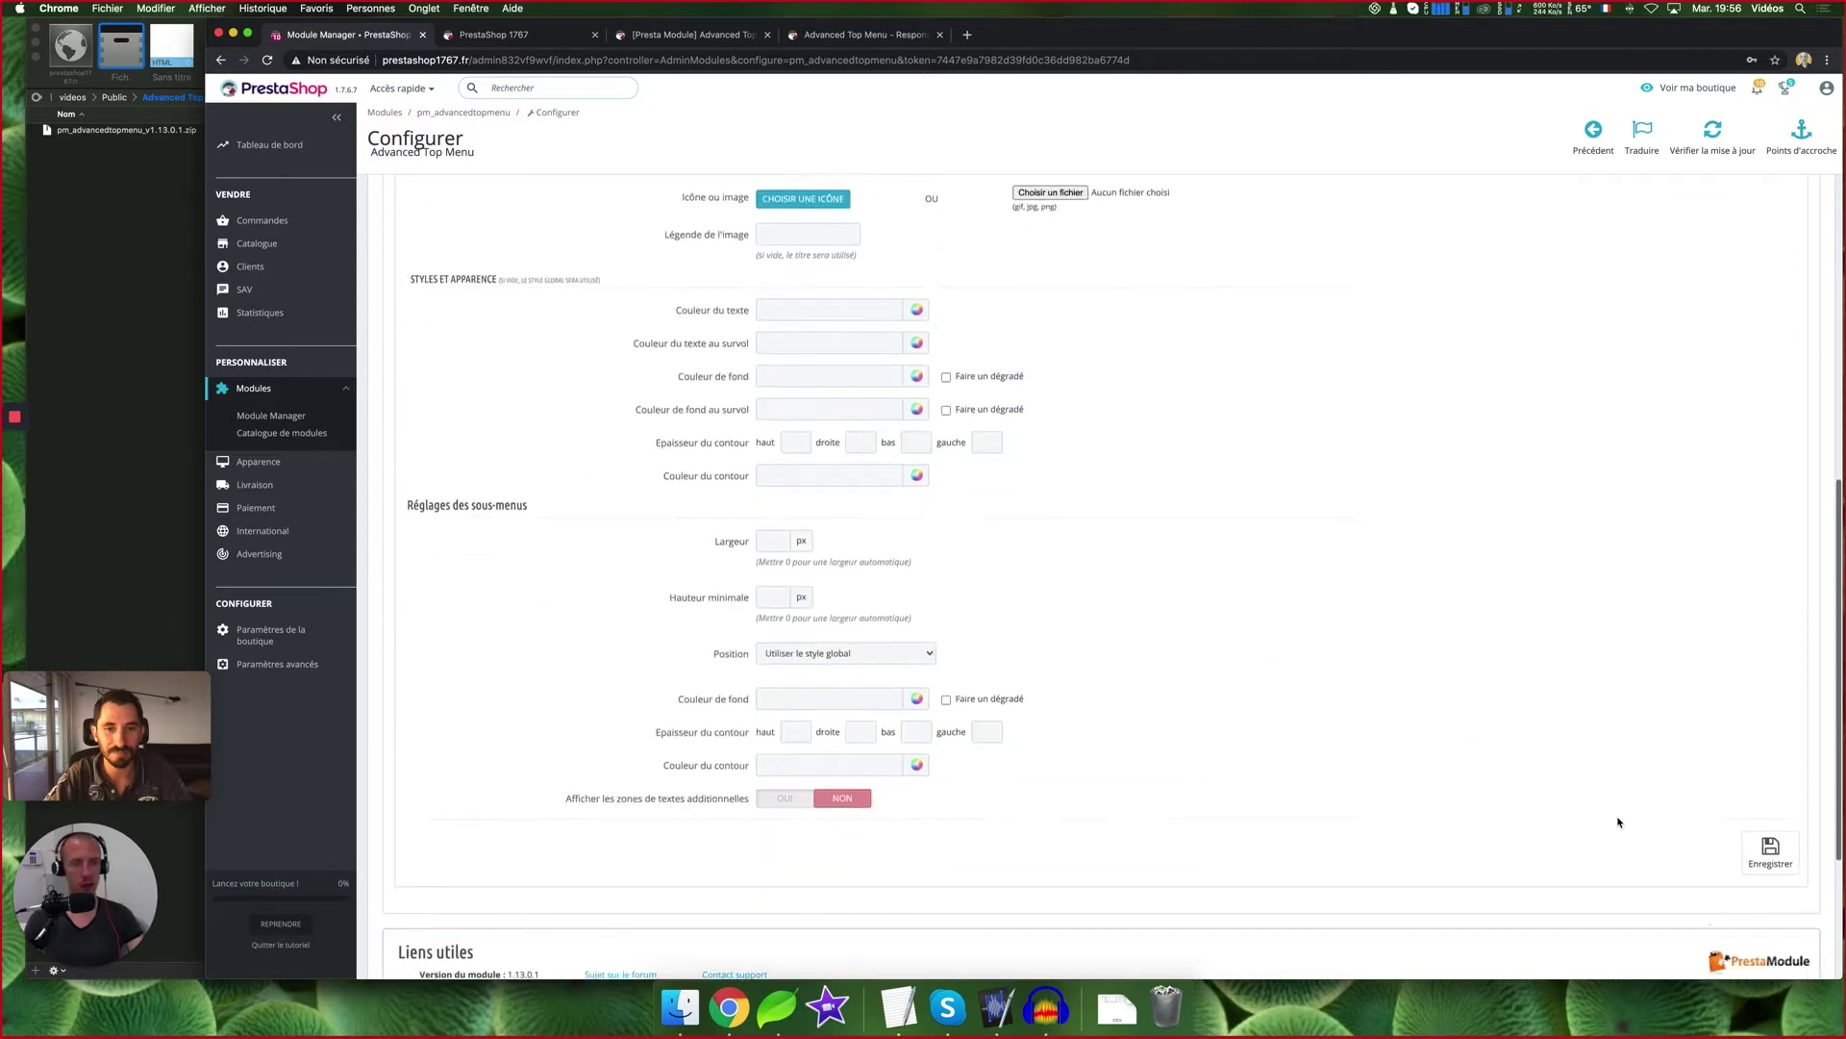
click(1778, 824)
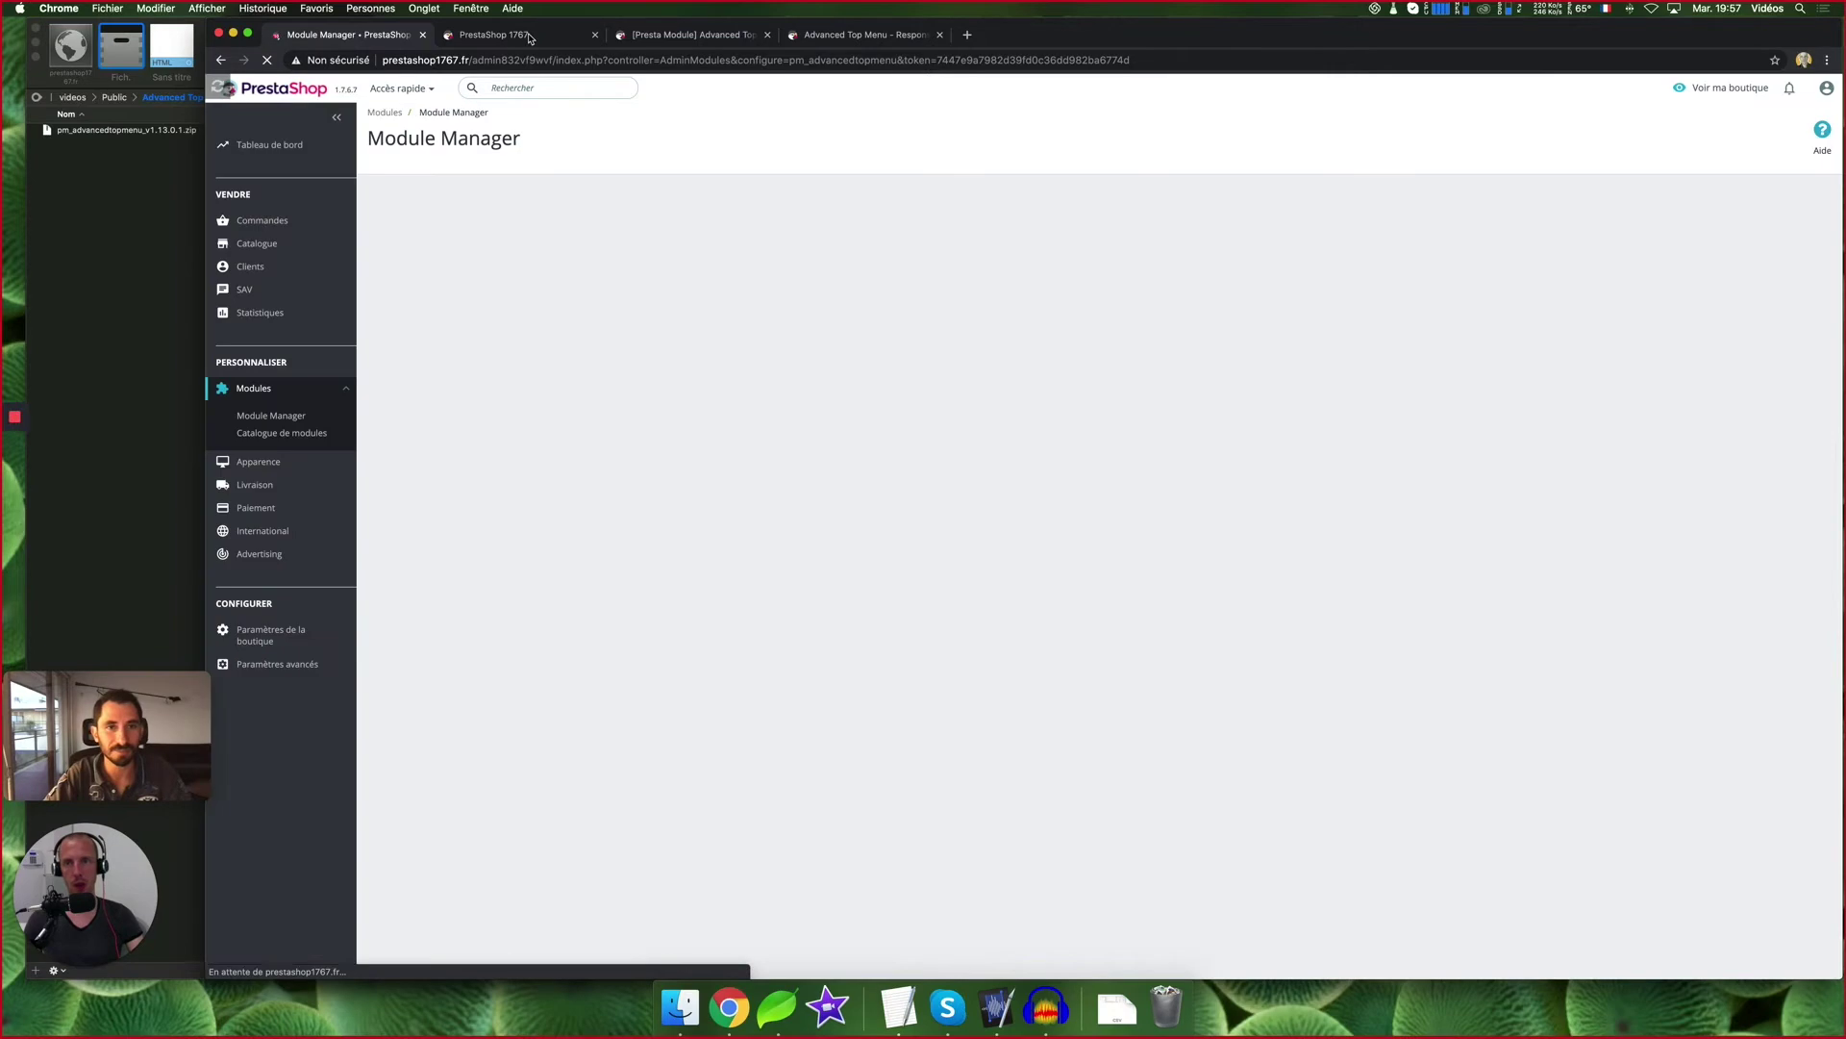
Reload the shop's home page and check the Montres sub-menu
key(super+r)
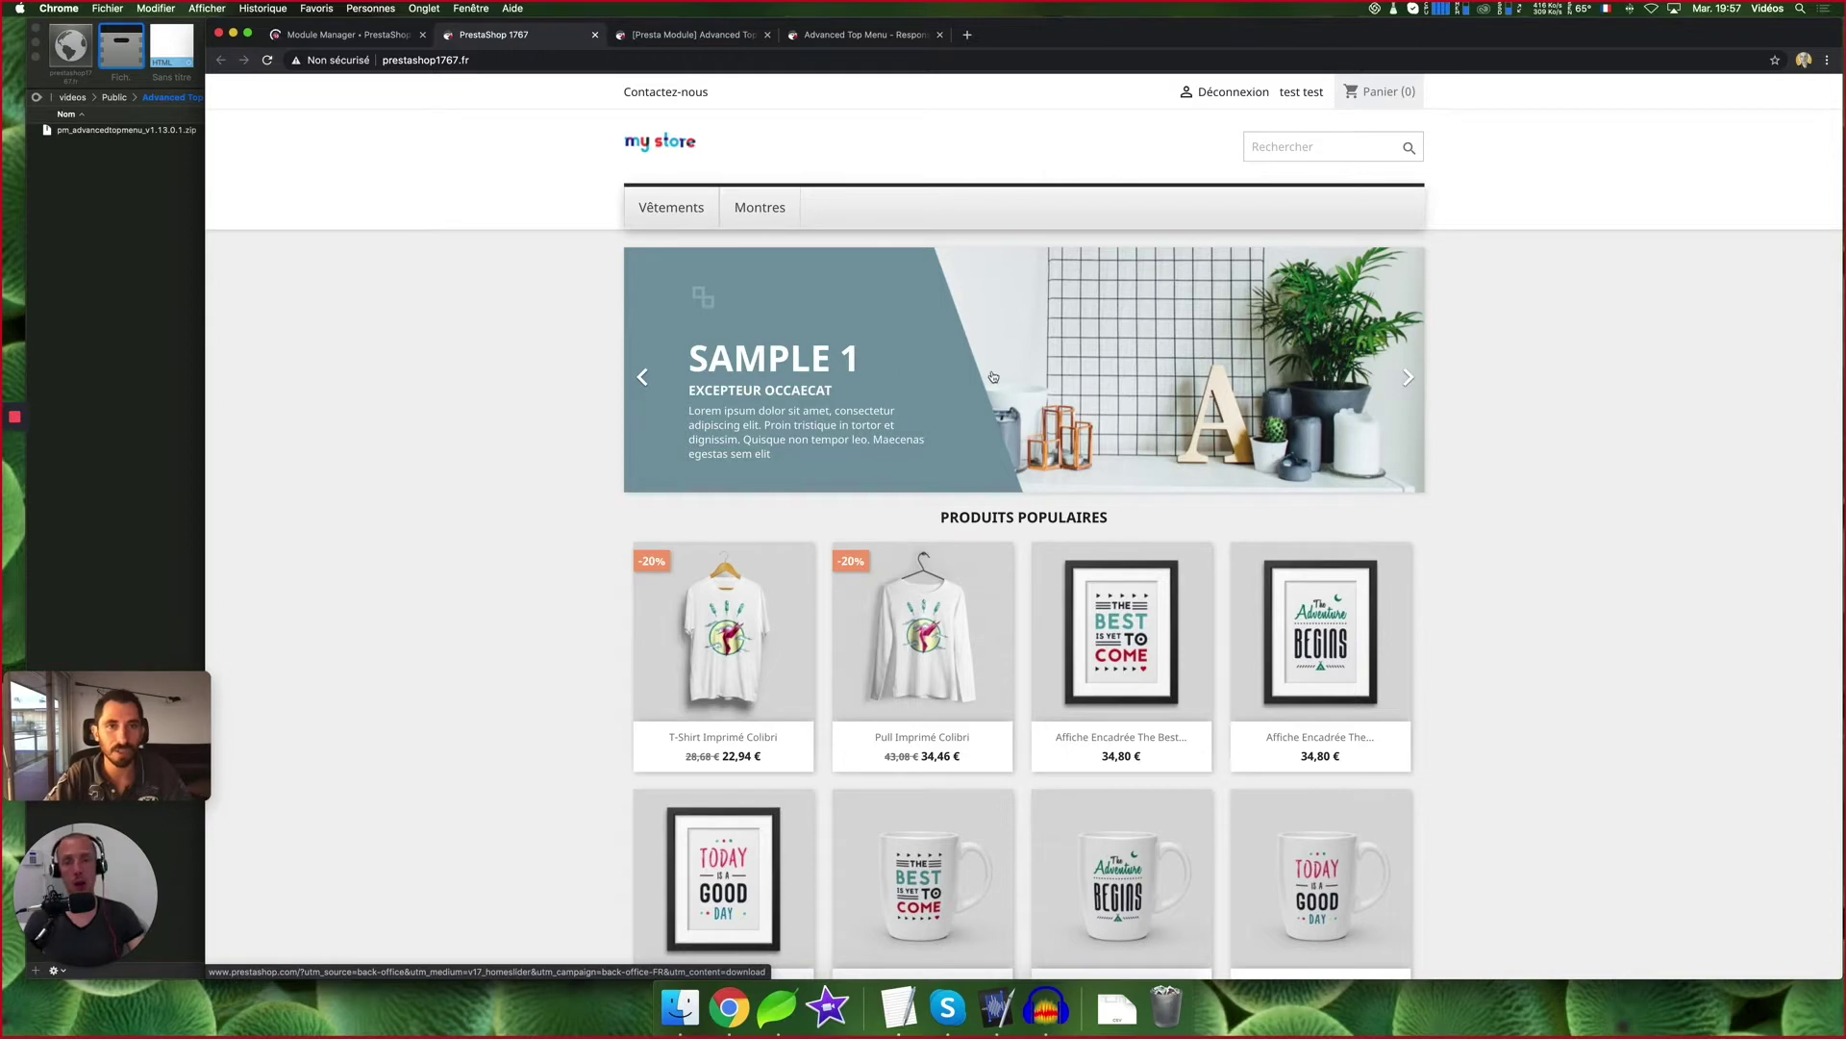
mouse_move(784, 207)
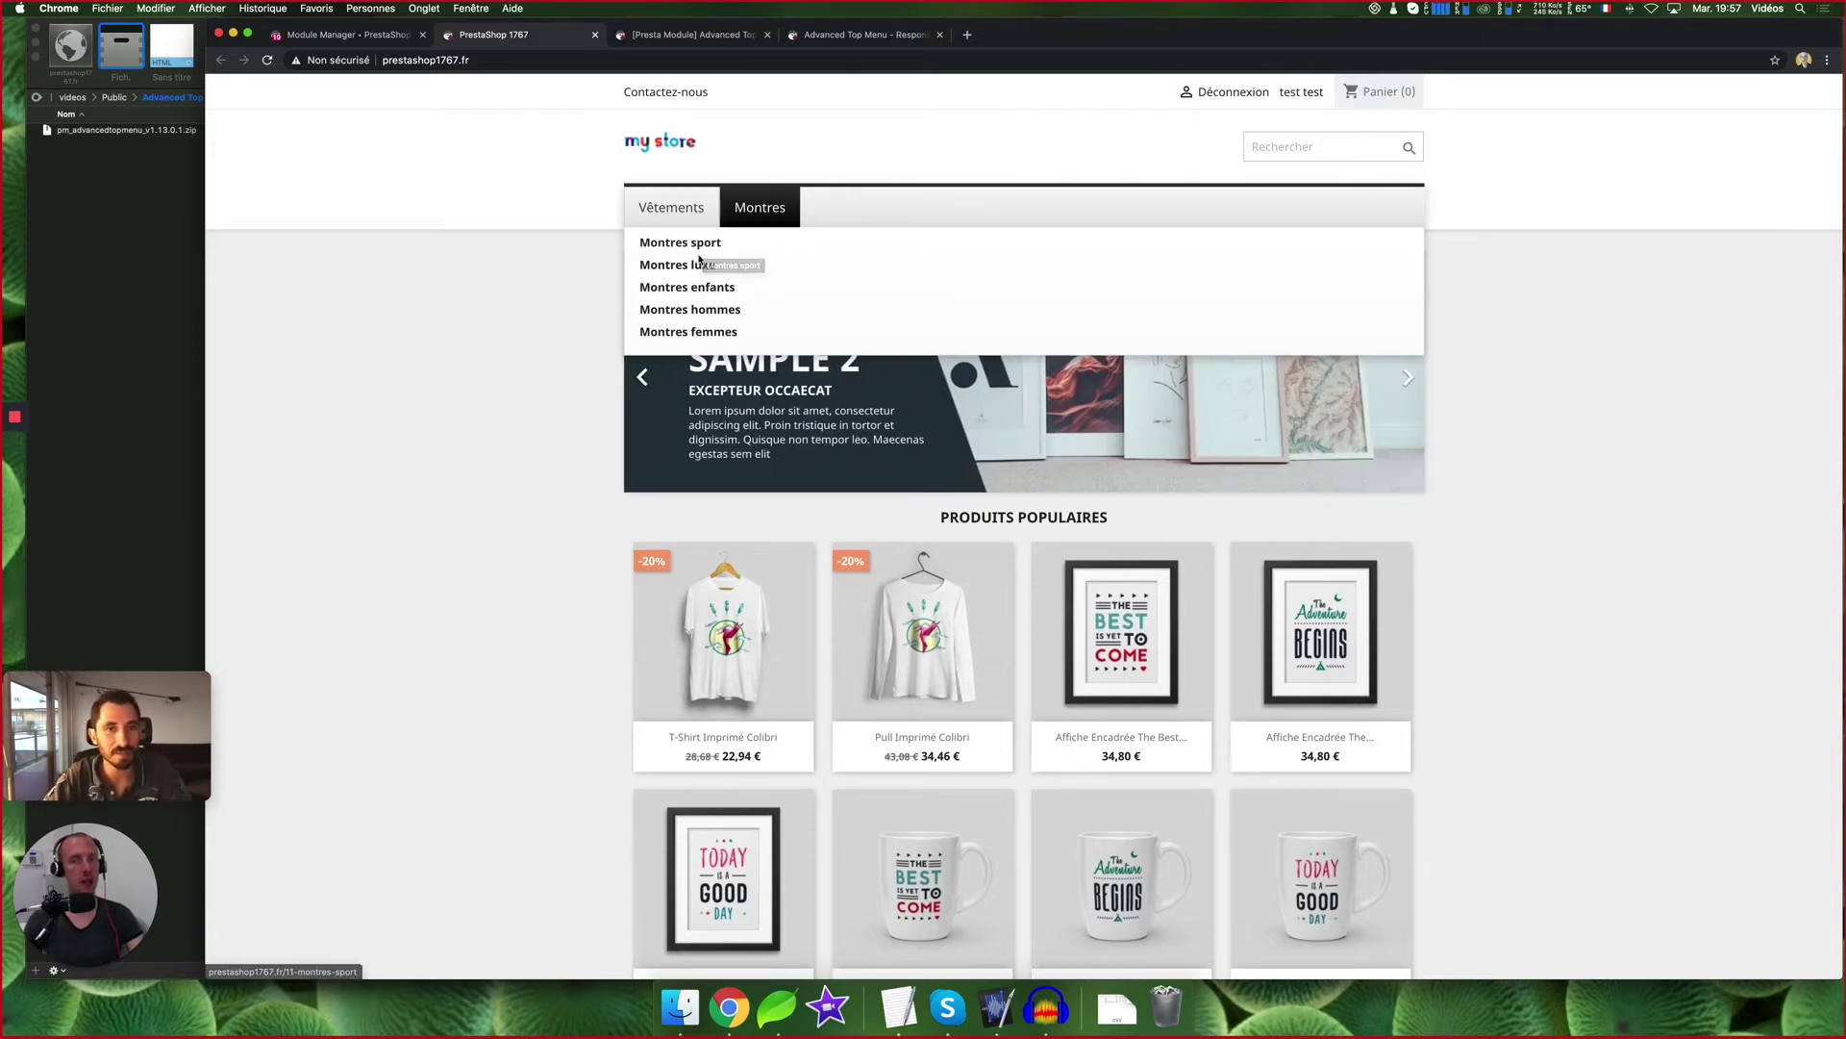
Open the back office's catalogue categories in a separate browser tab and go into Montres, down to Montres sport
click(344, 35)
mouse_move(338, 248)
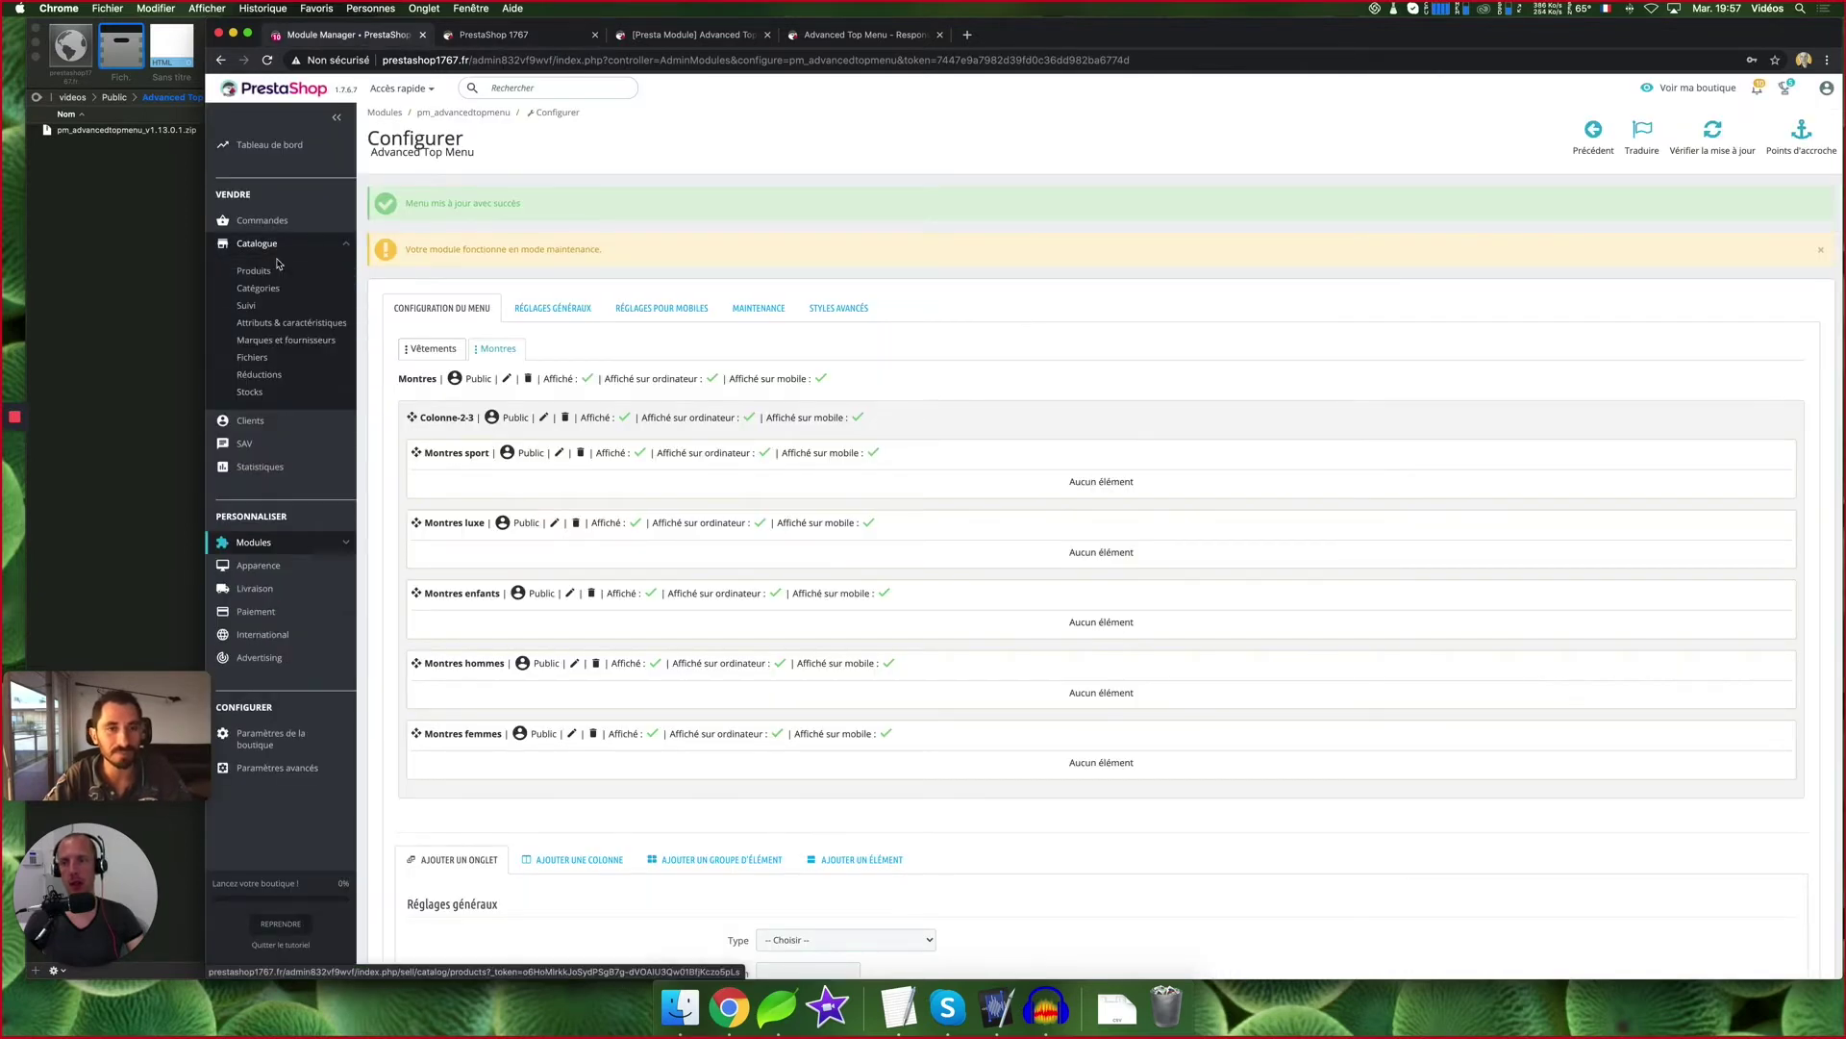
super+click(254, 270)
click(487, 39)
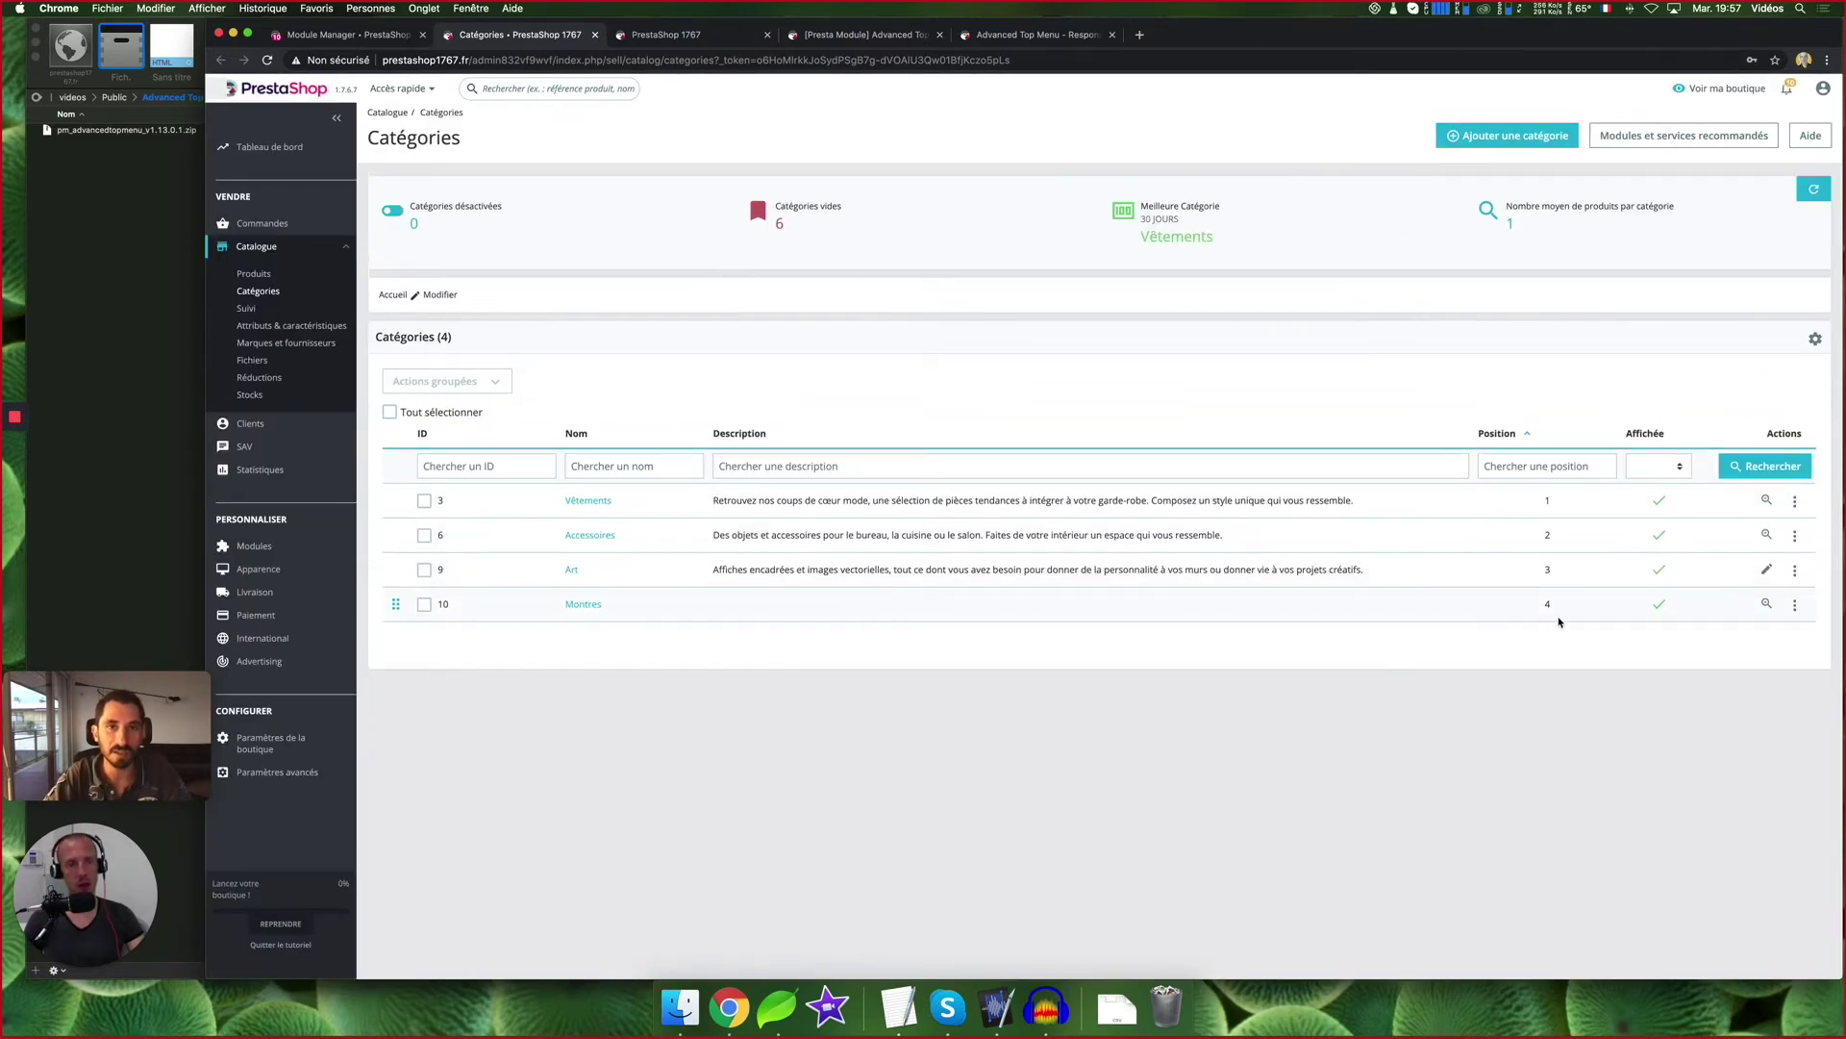
click(1766, 603)
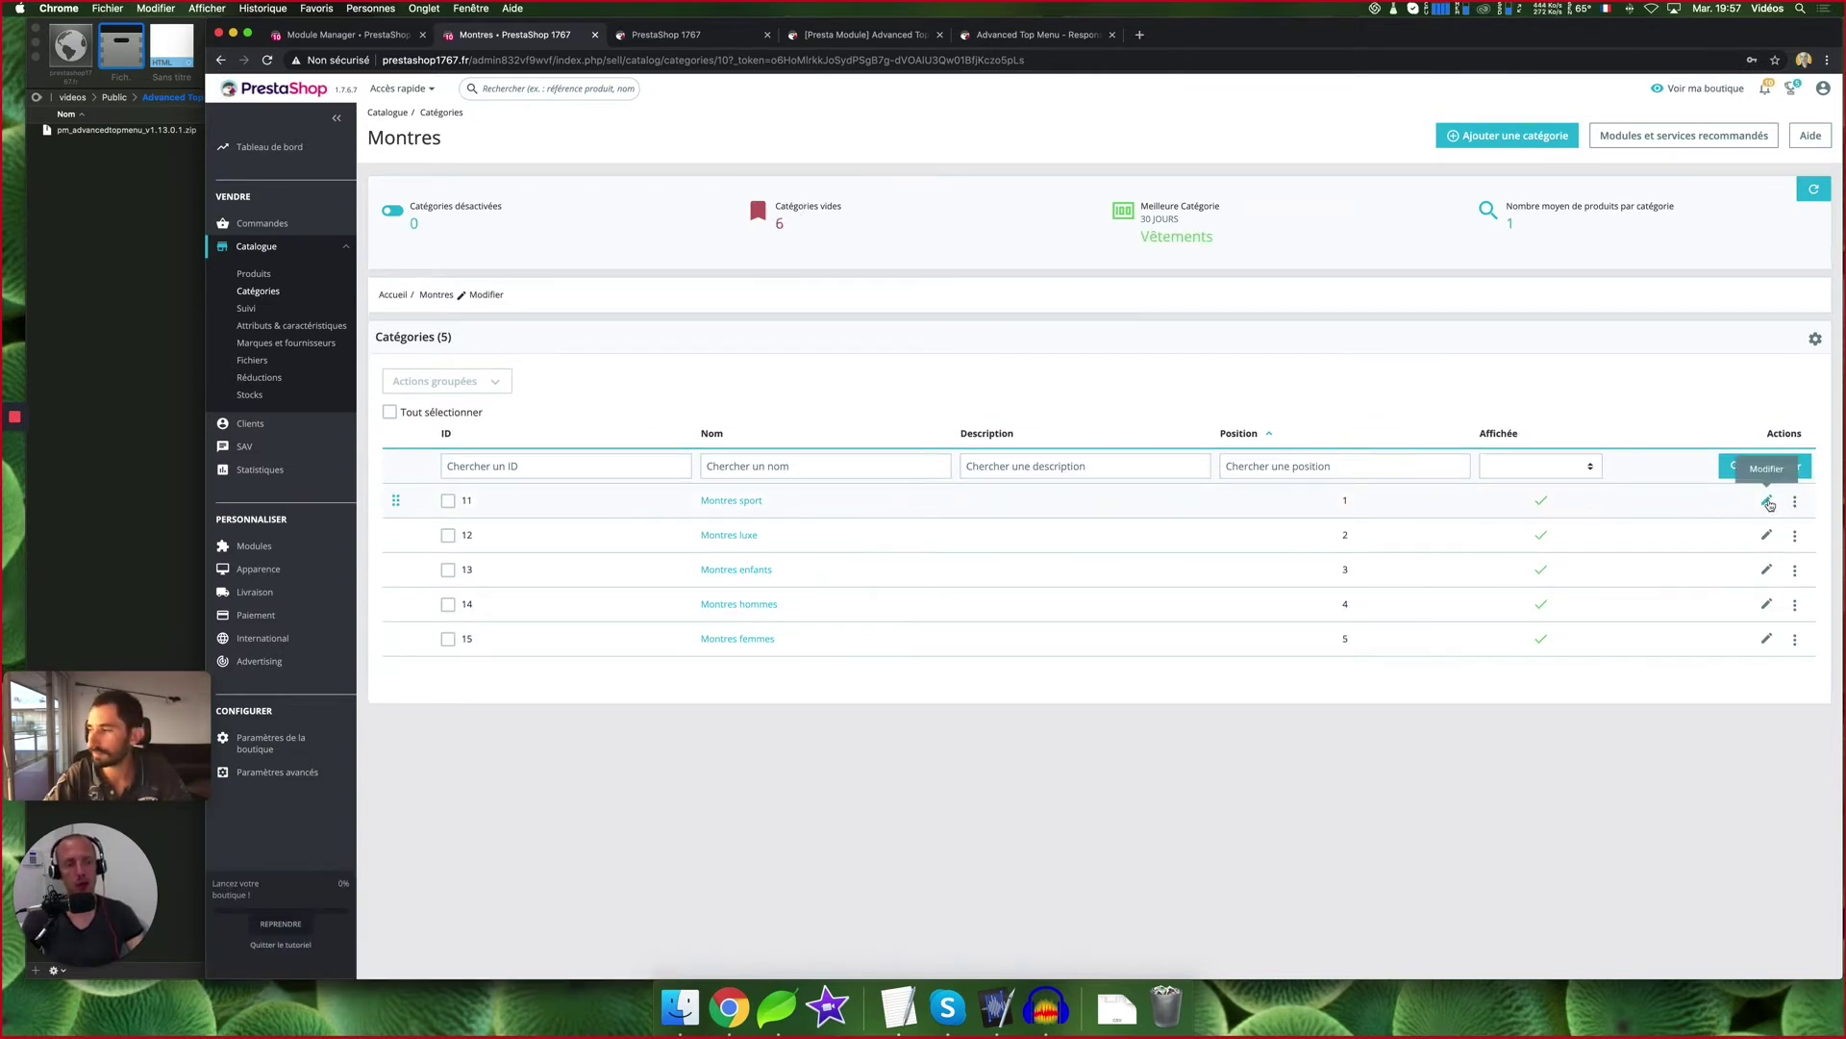
click(1768, 501)
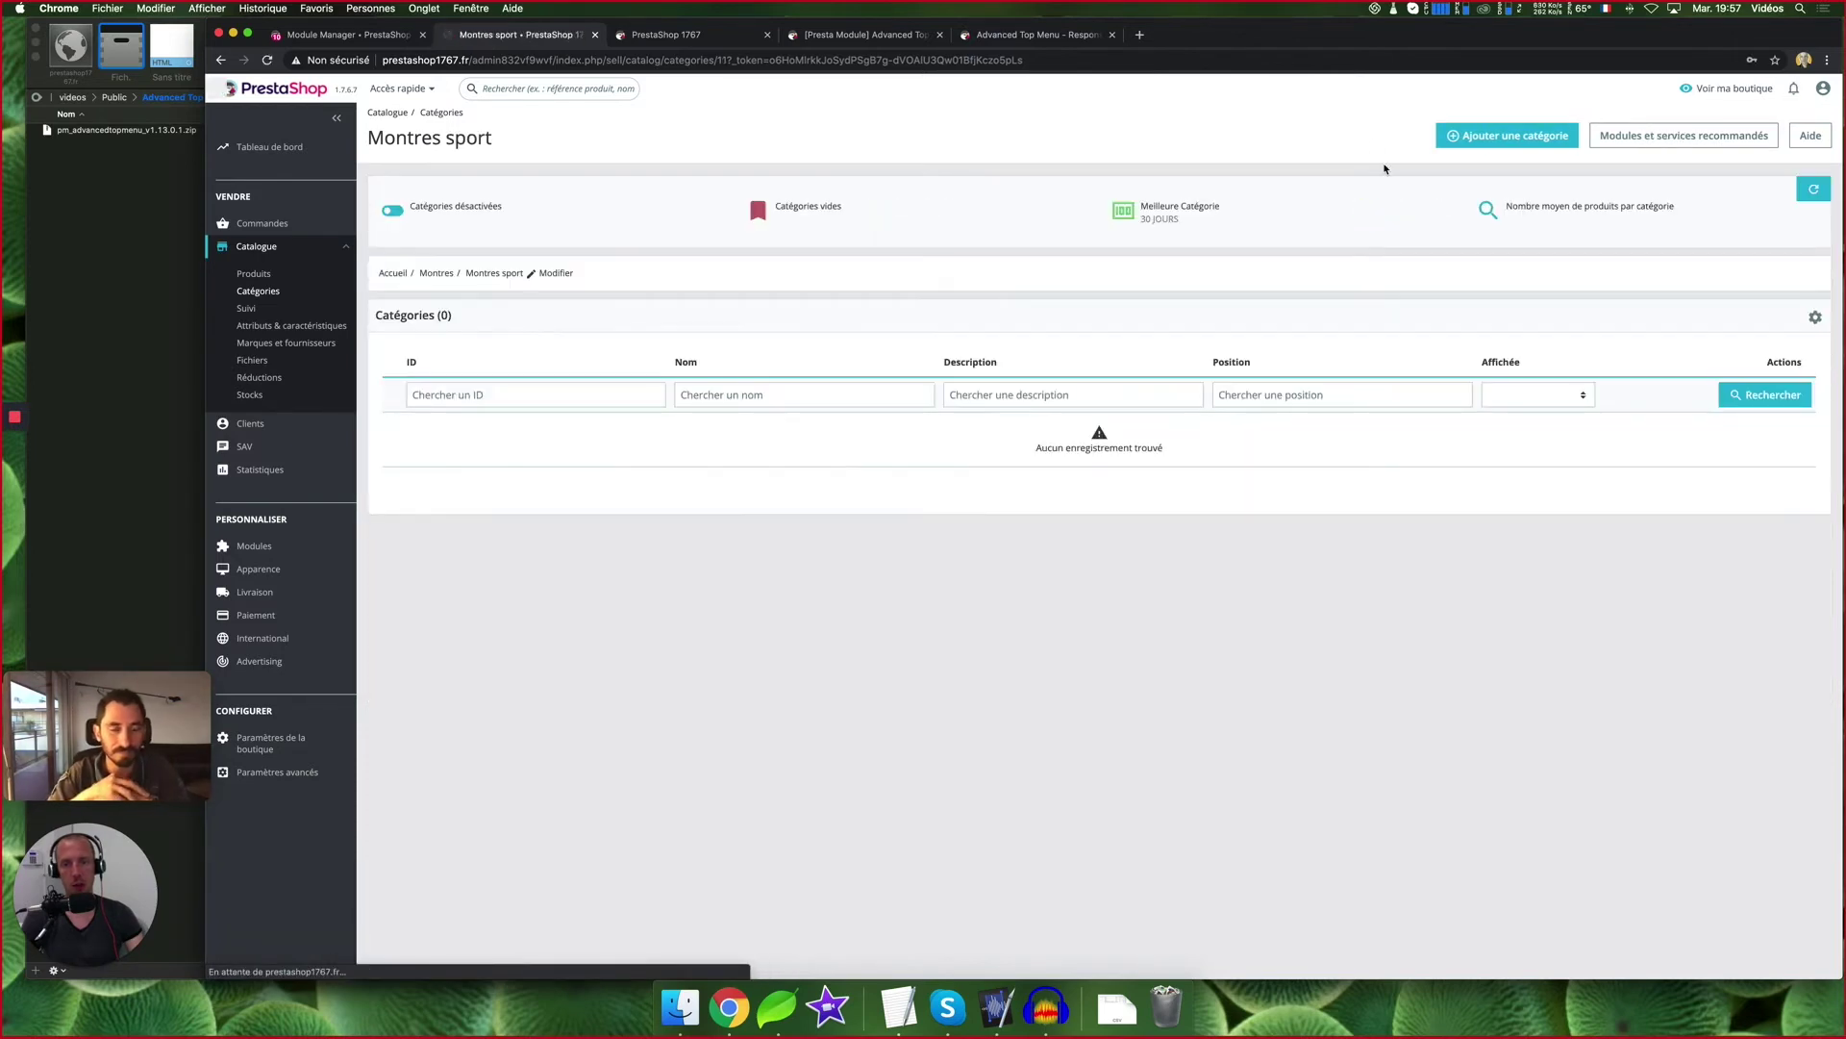
Create a category named Montres sport bleu with Montres sport as its parent, and save it
click(1512, 137)
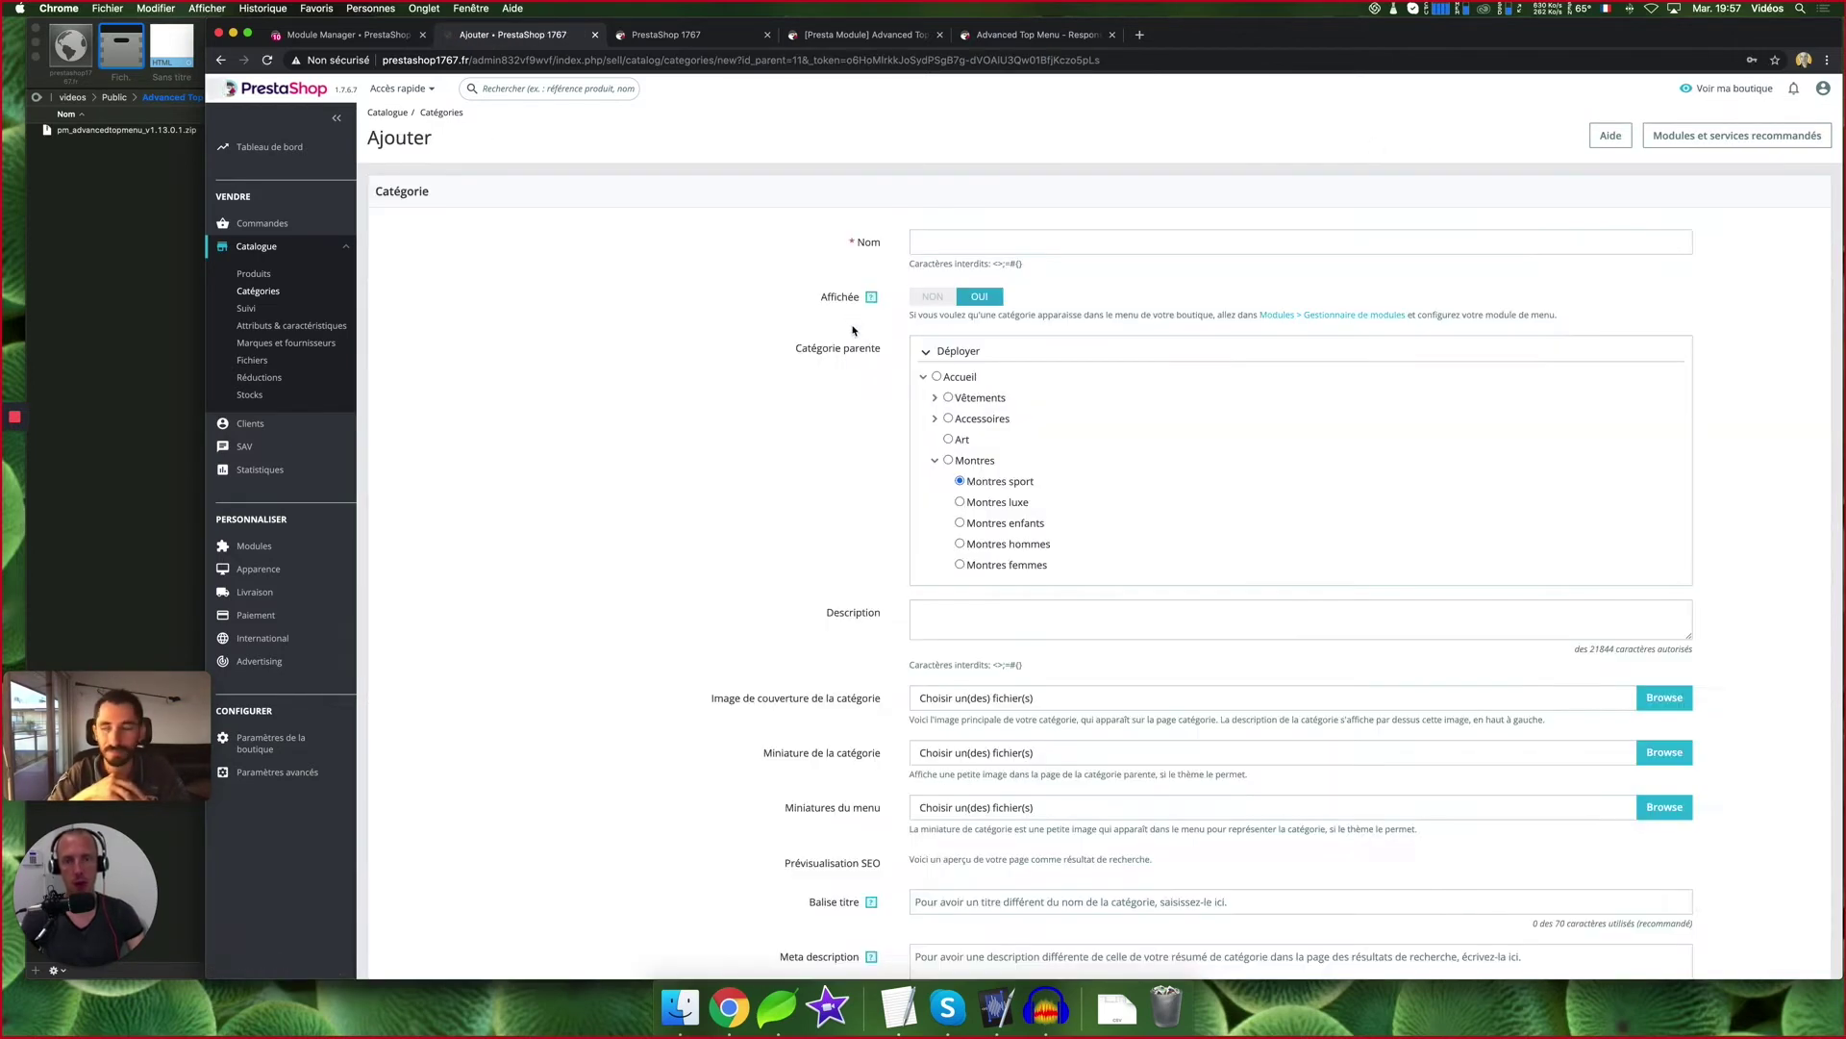
click(988, 240)
text(M)
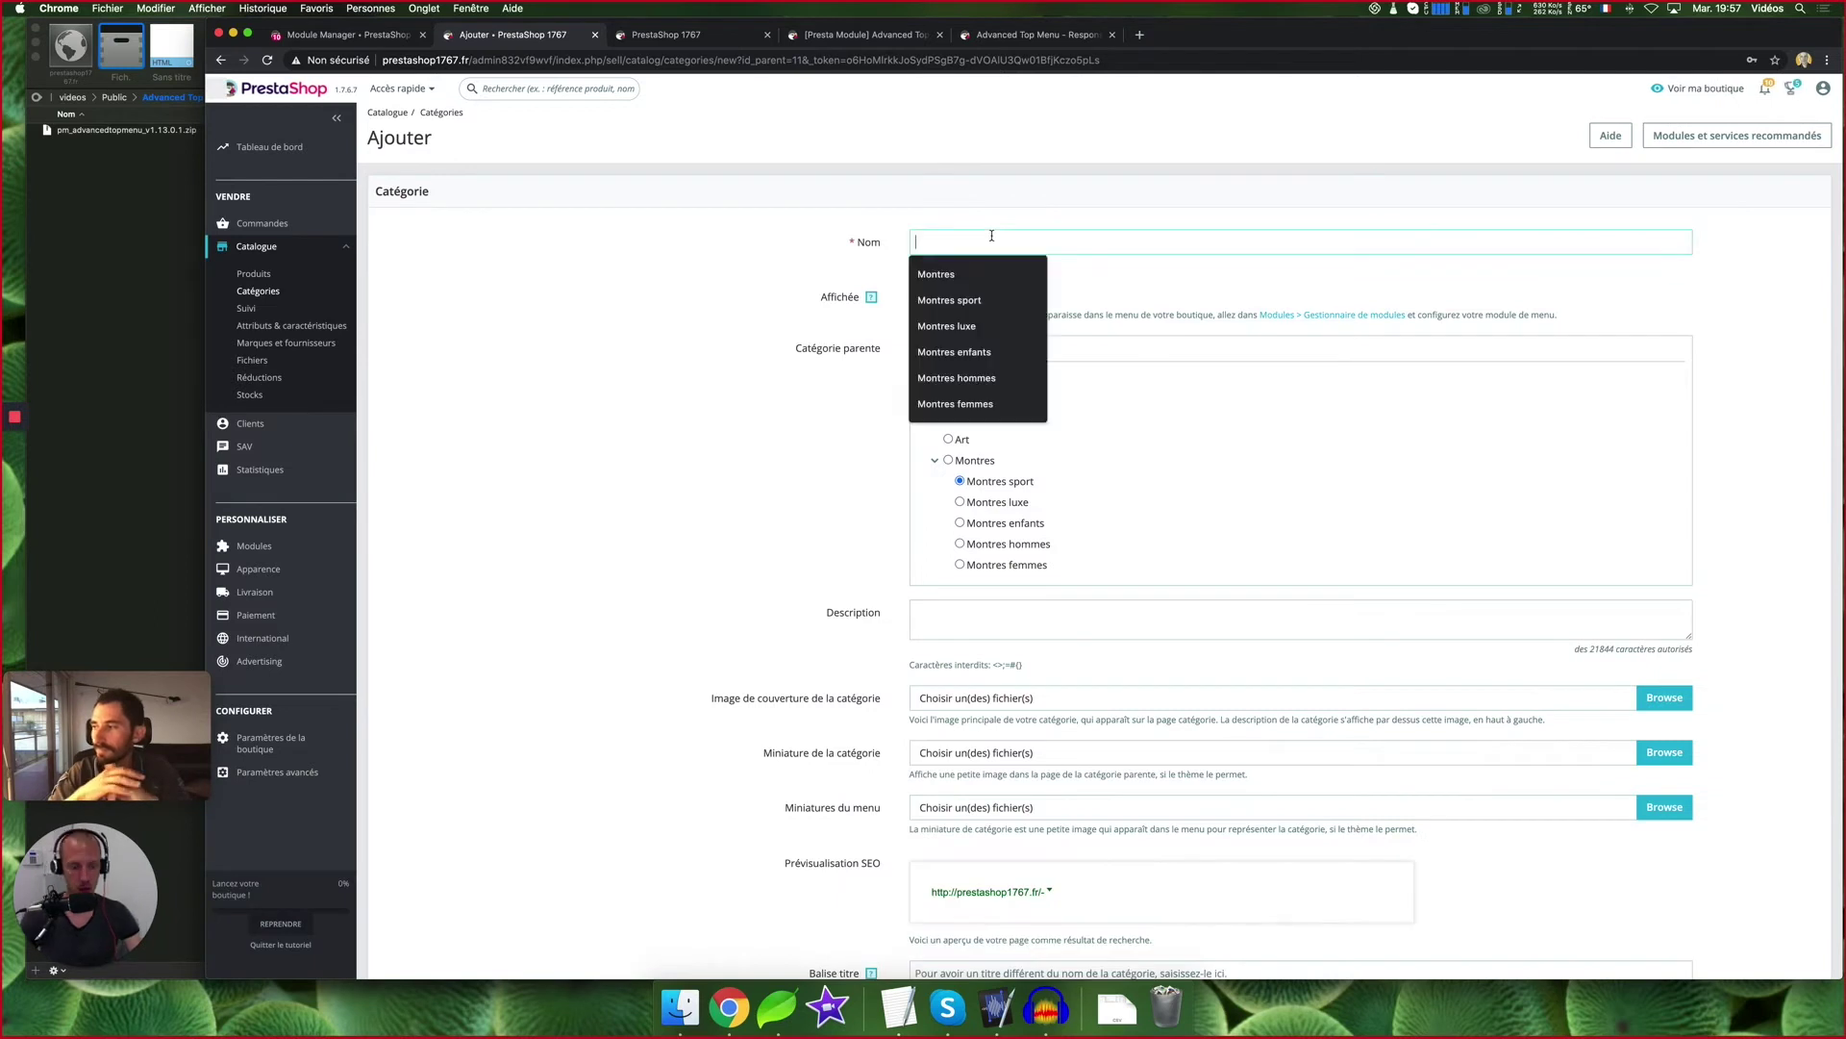
text(ontres sp)
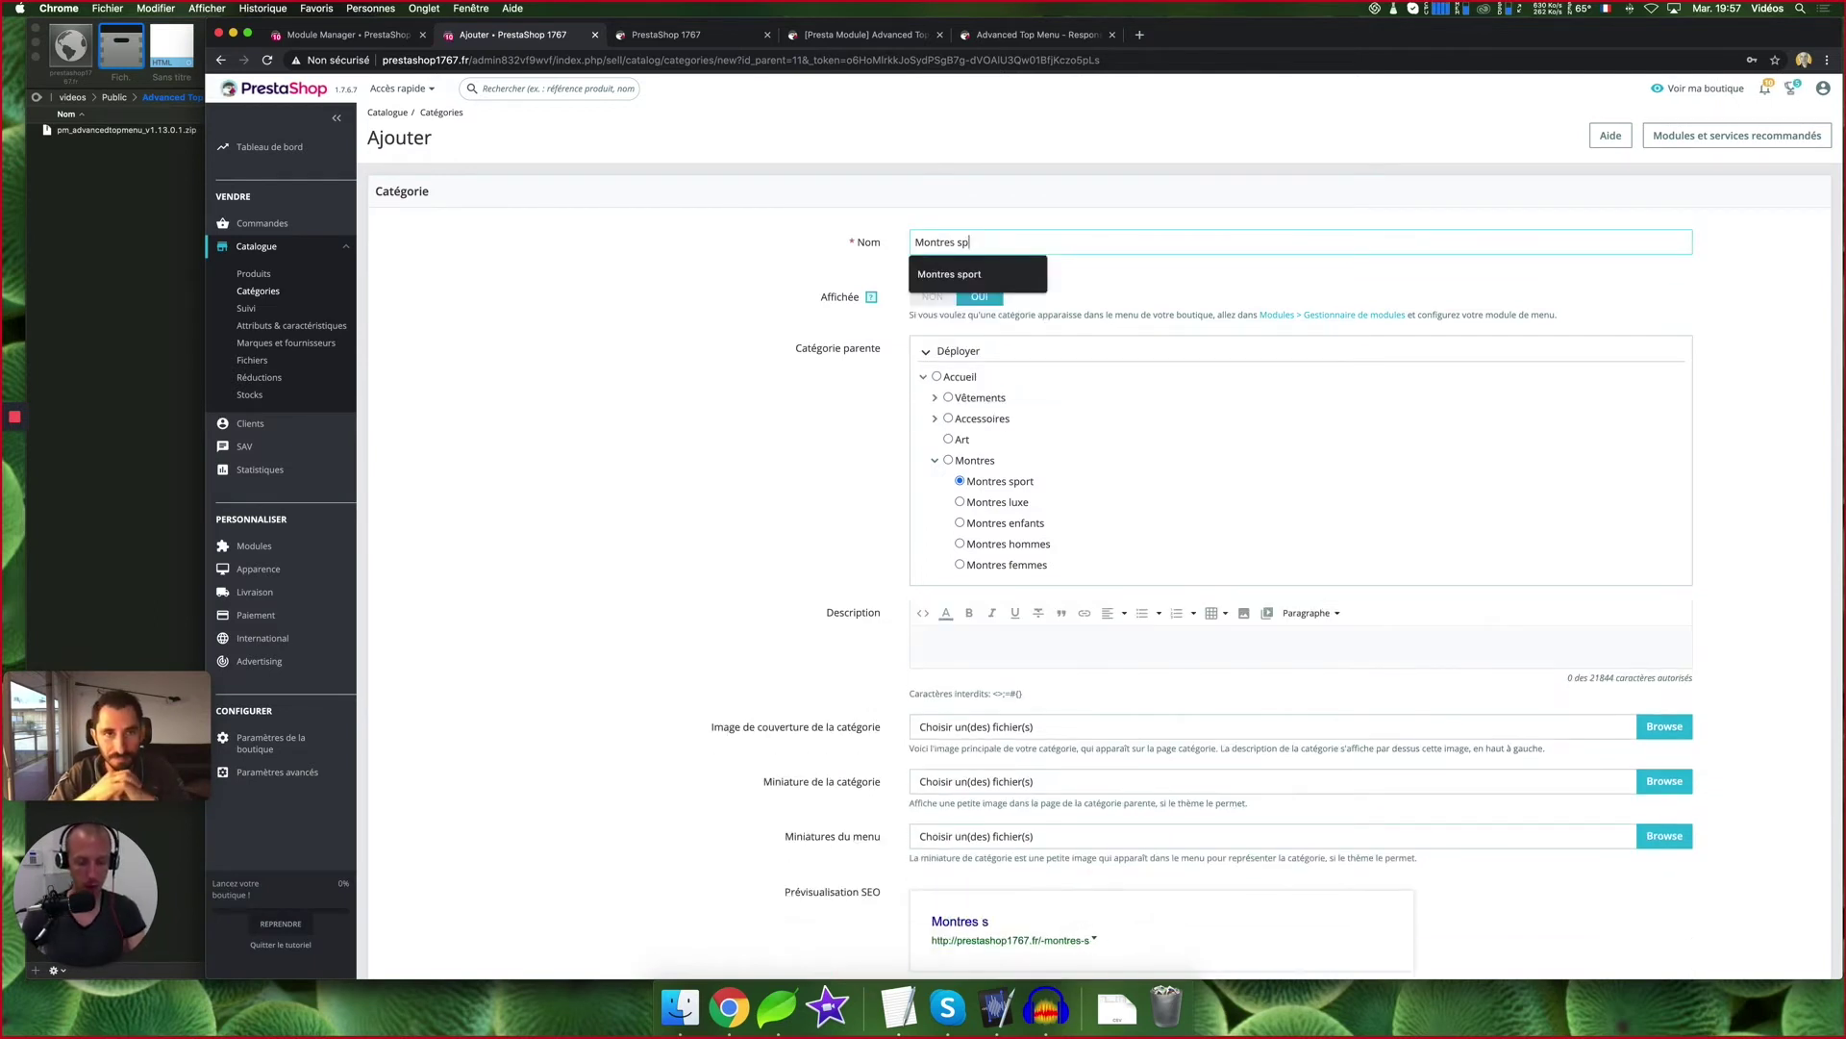
text(ort. bleu)
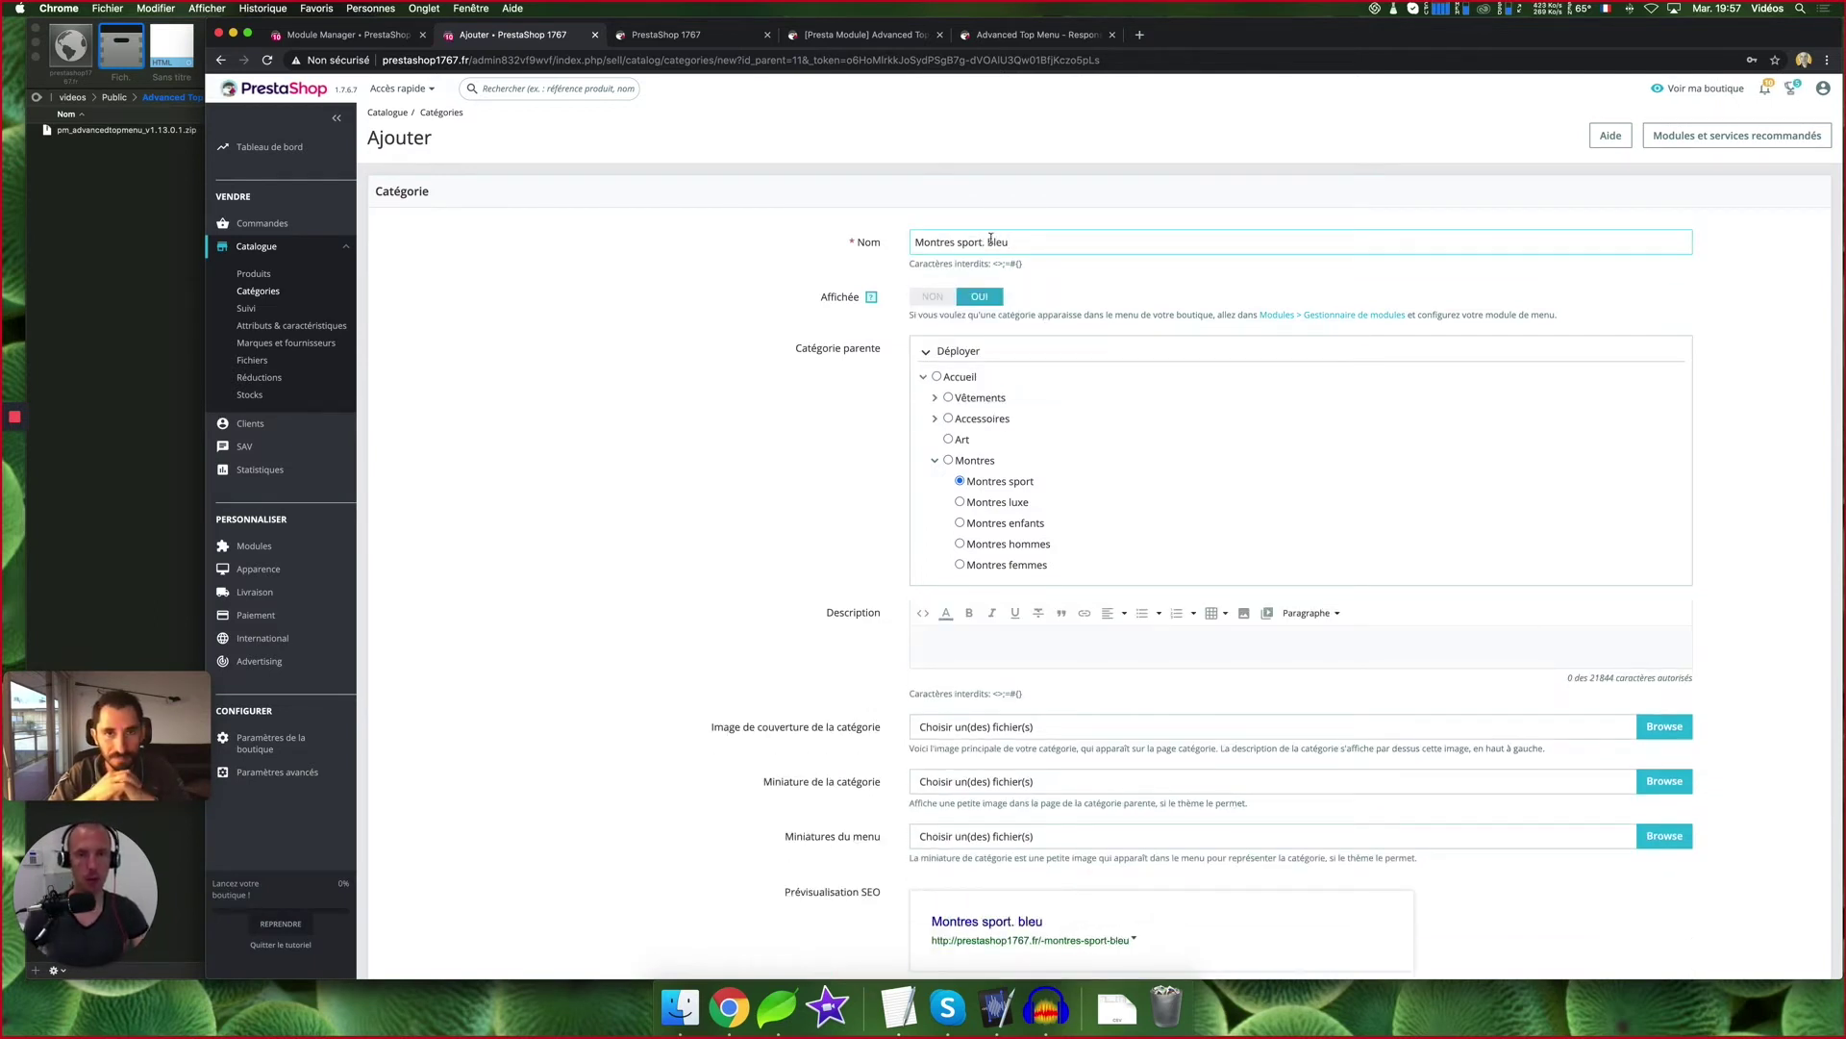
key(BackSpace)
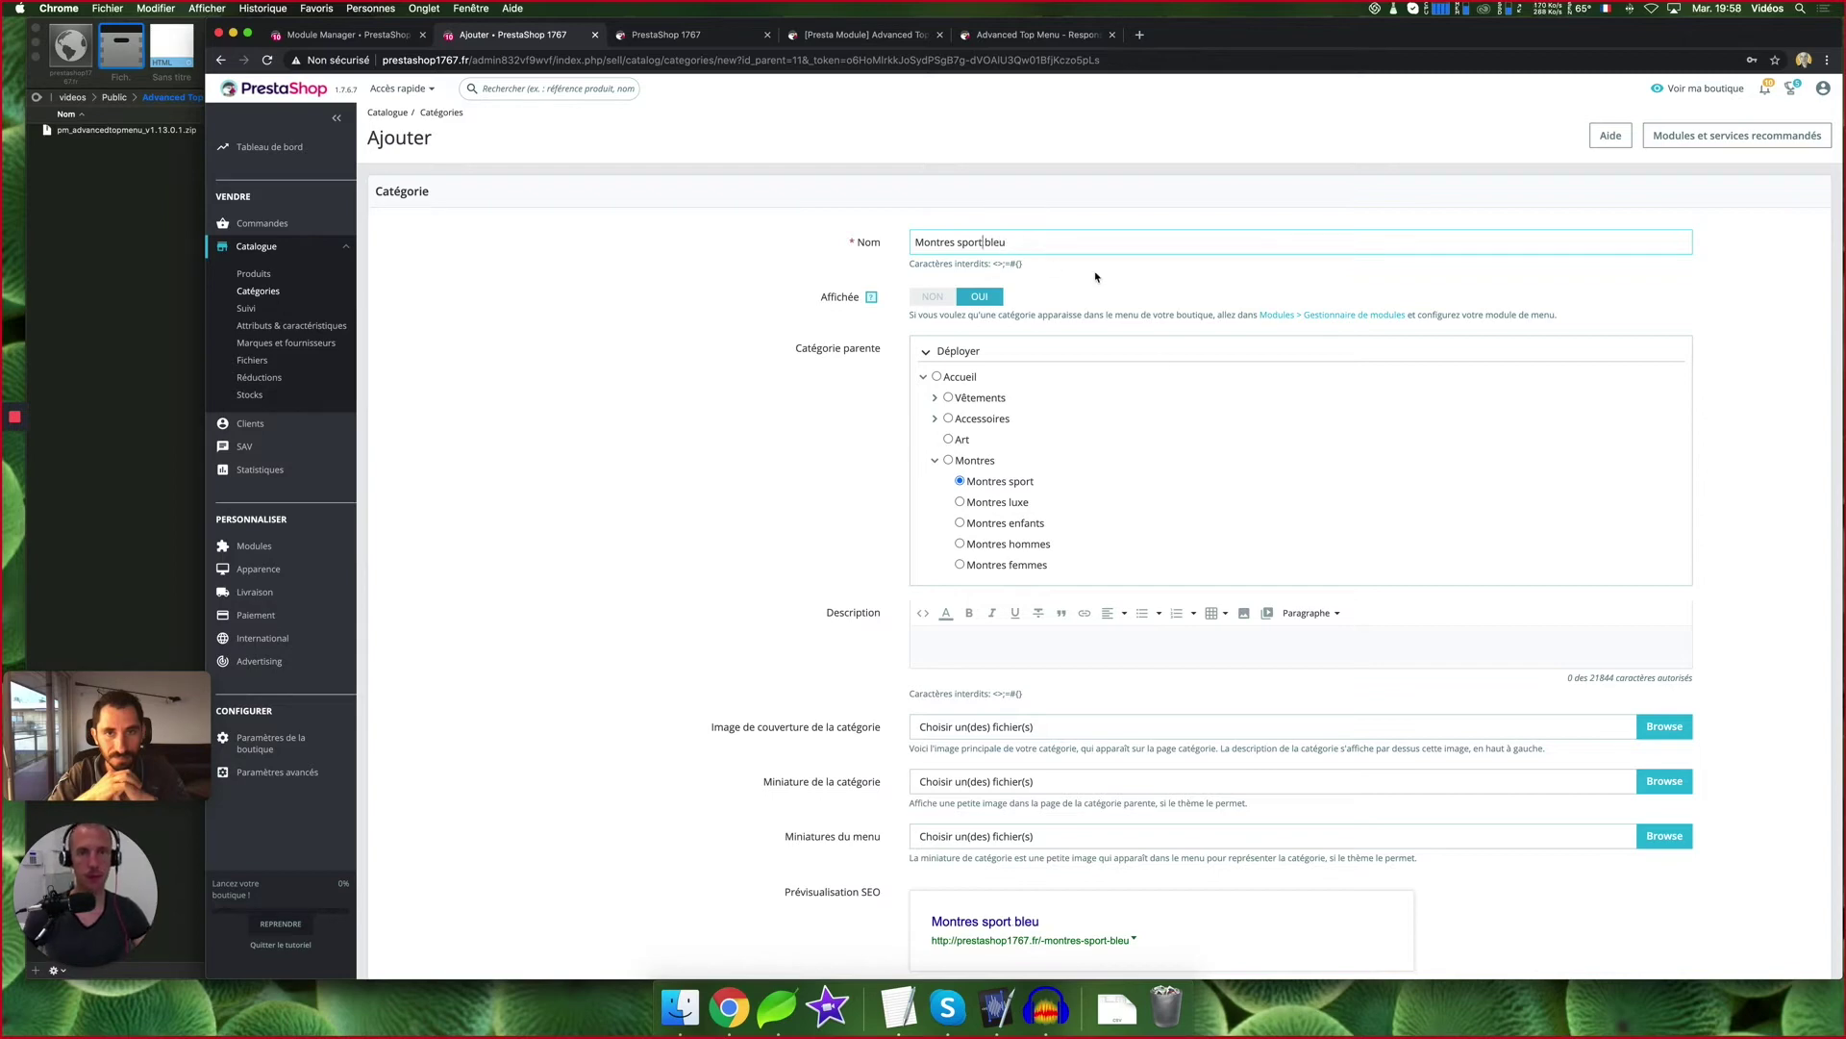
scroll(1086, 278, down, 10)
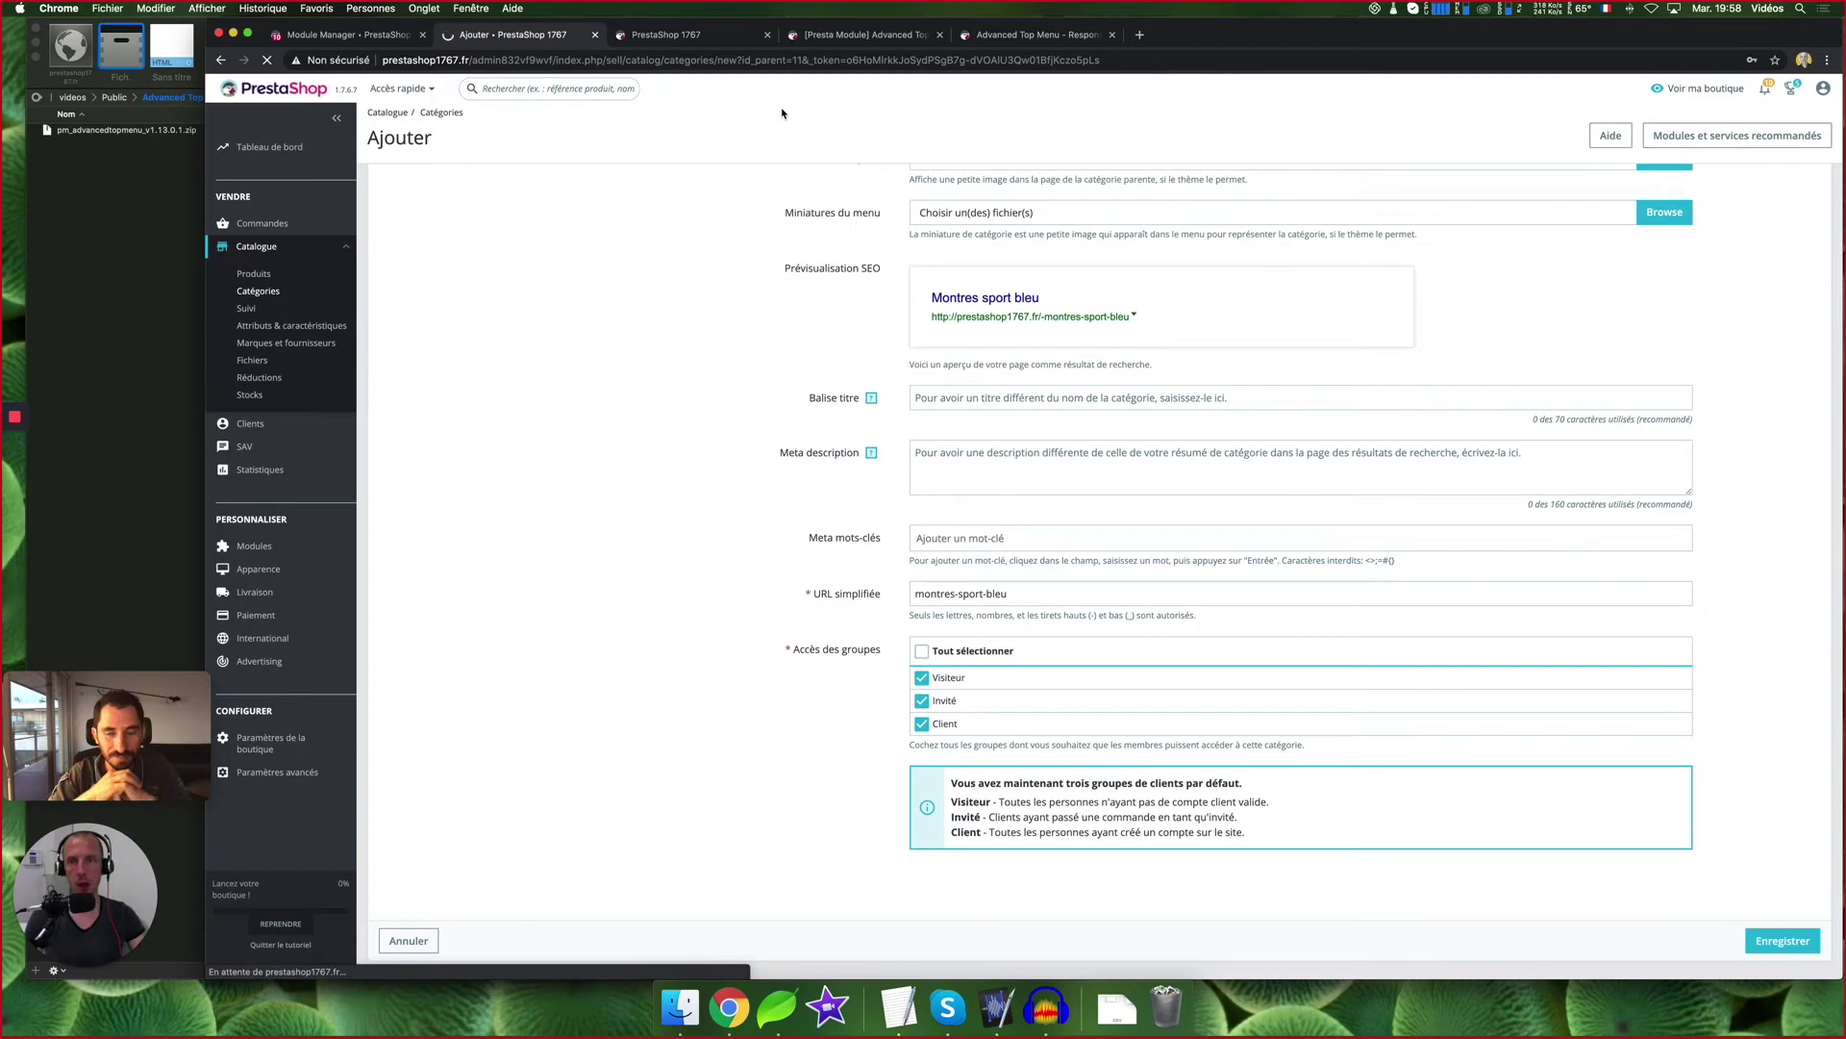
Check the Montres sub-menu in the shop, and review the Montres sport category list
click(706, 37)
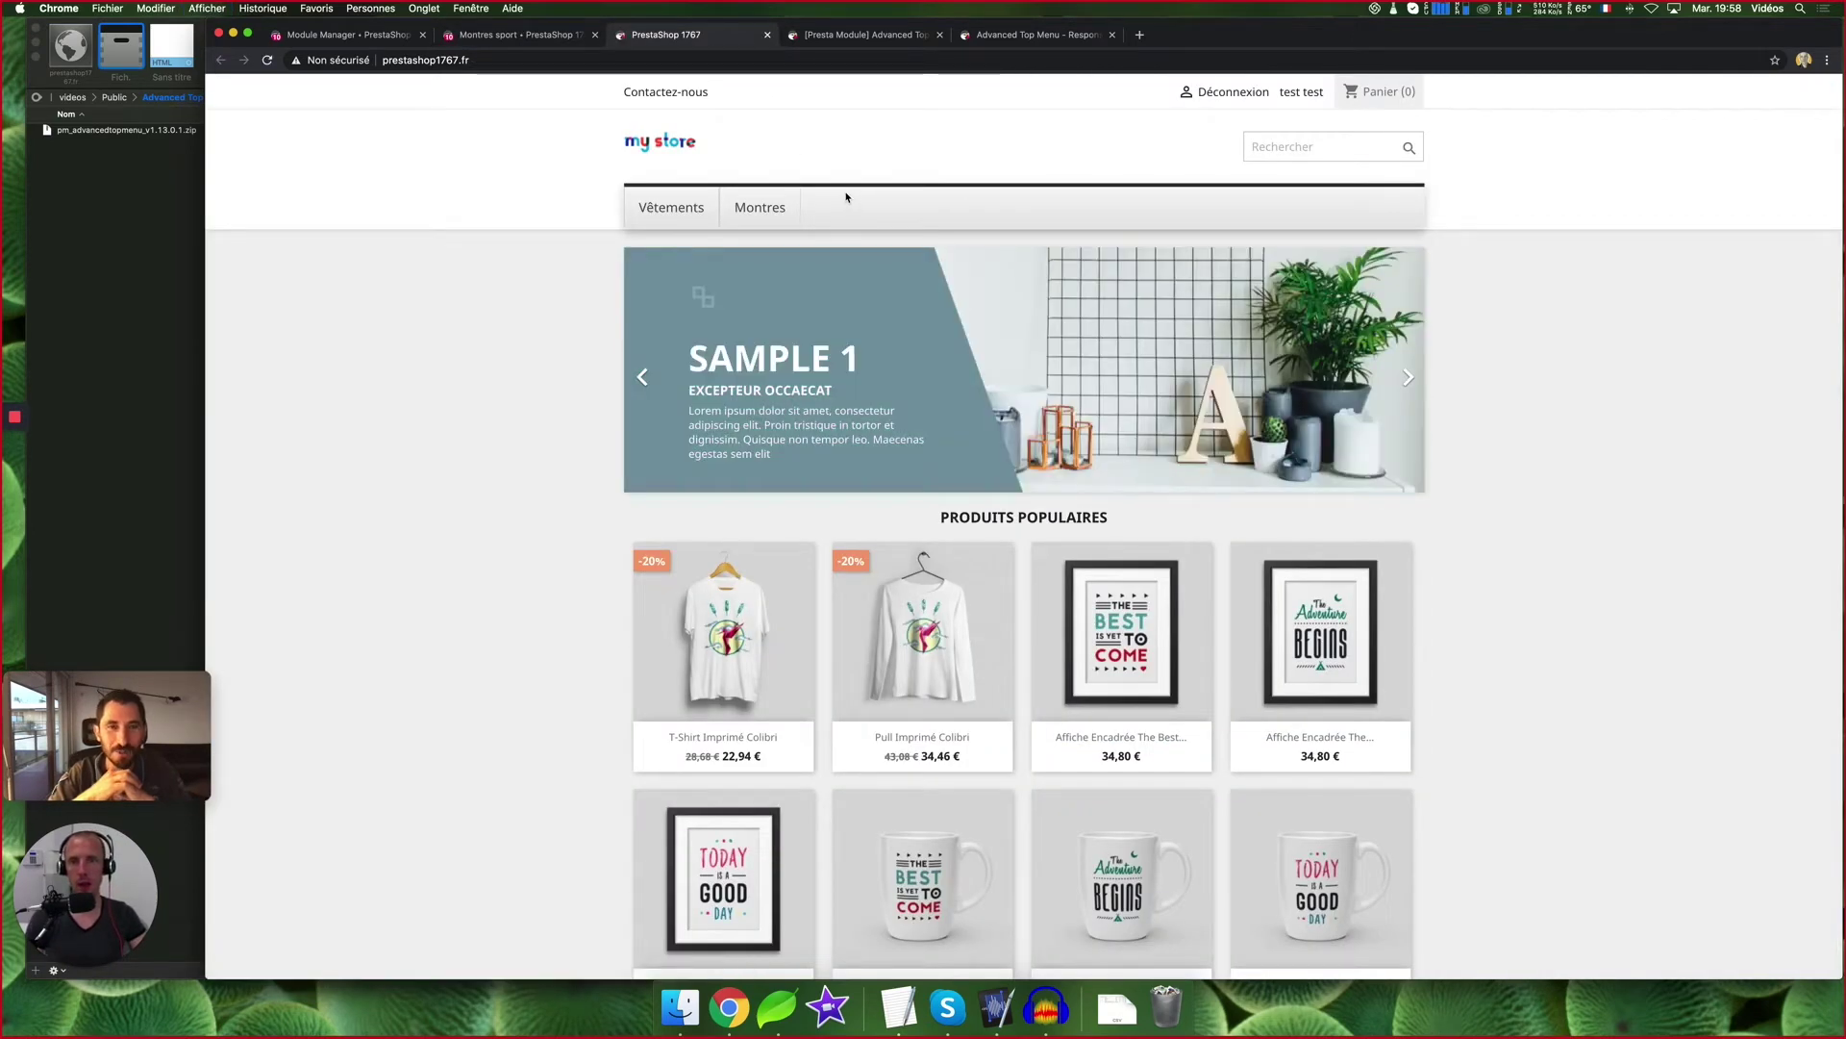
mouse_move(756, 209)
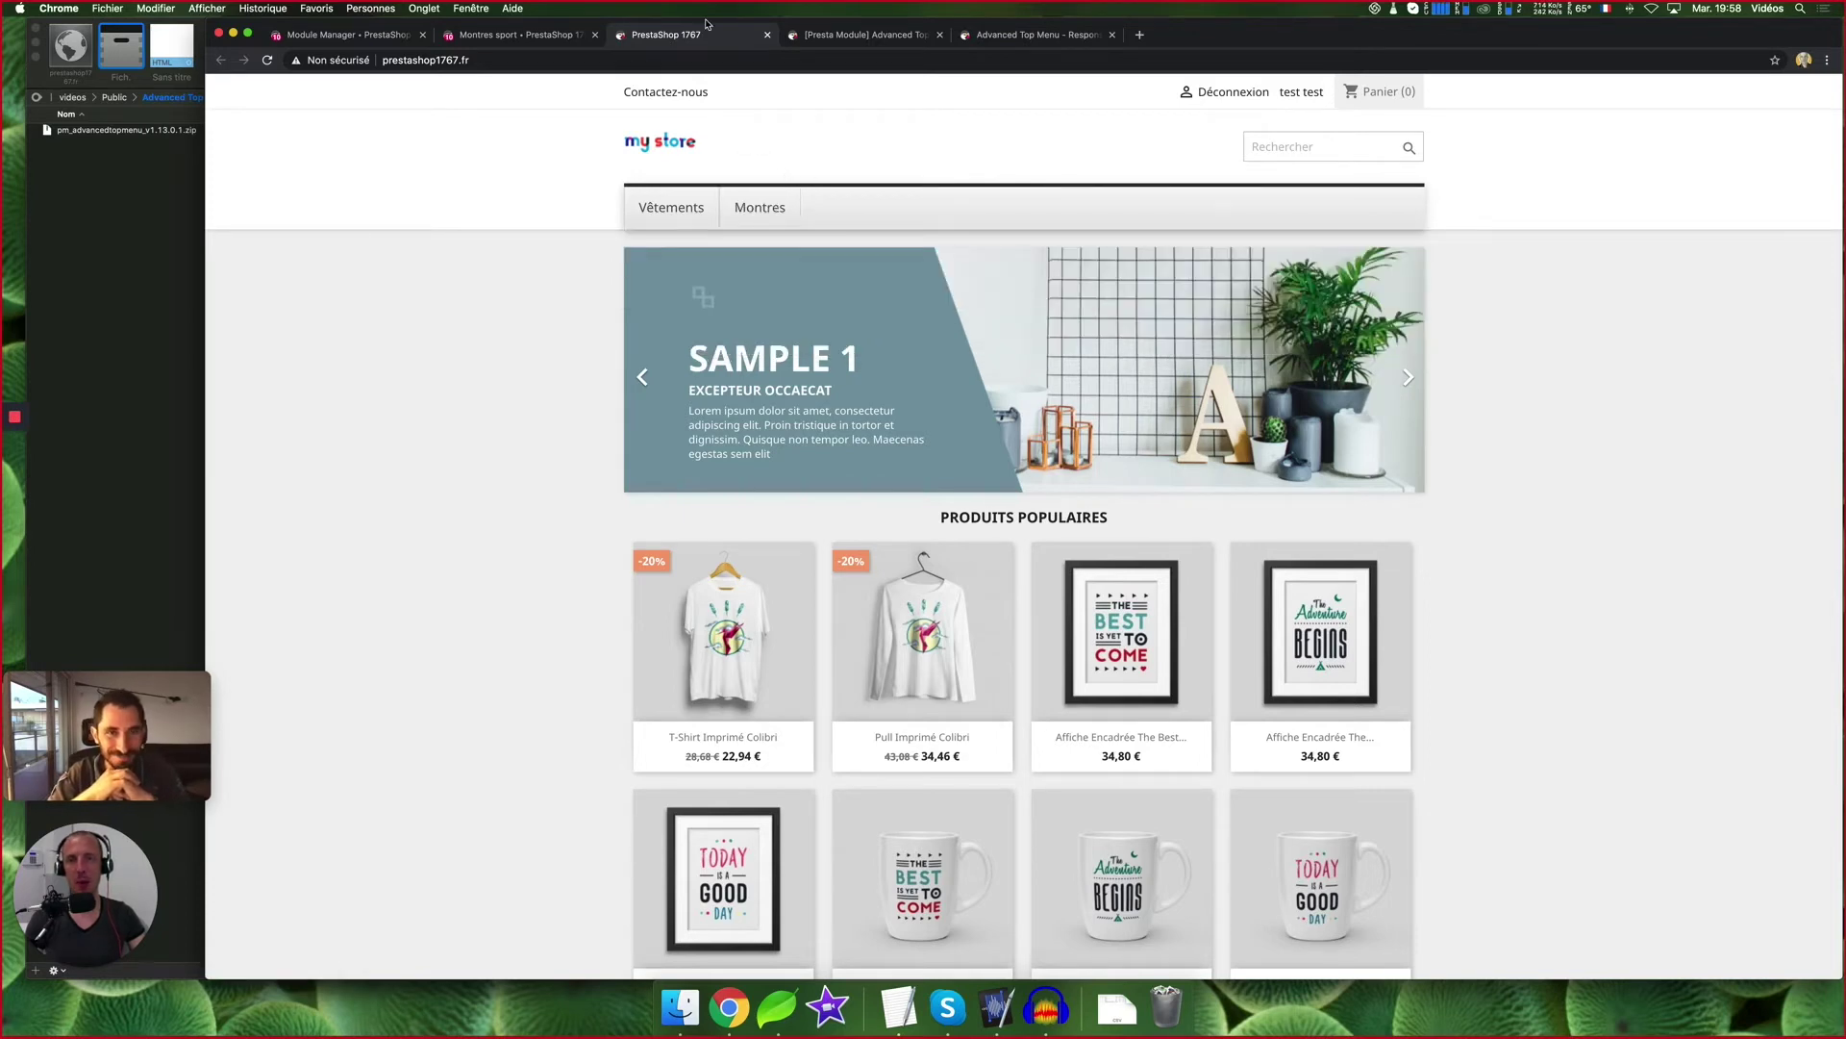
click(506, 35)
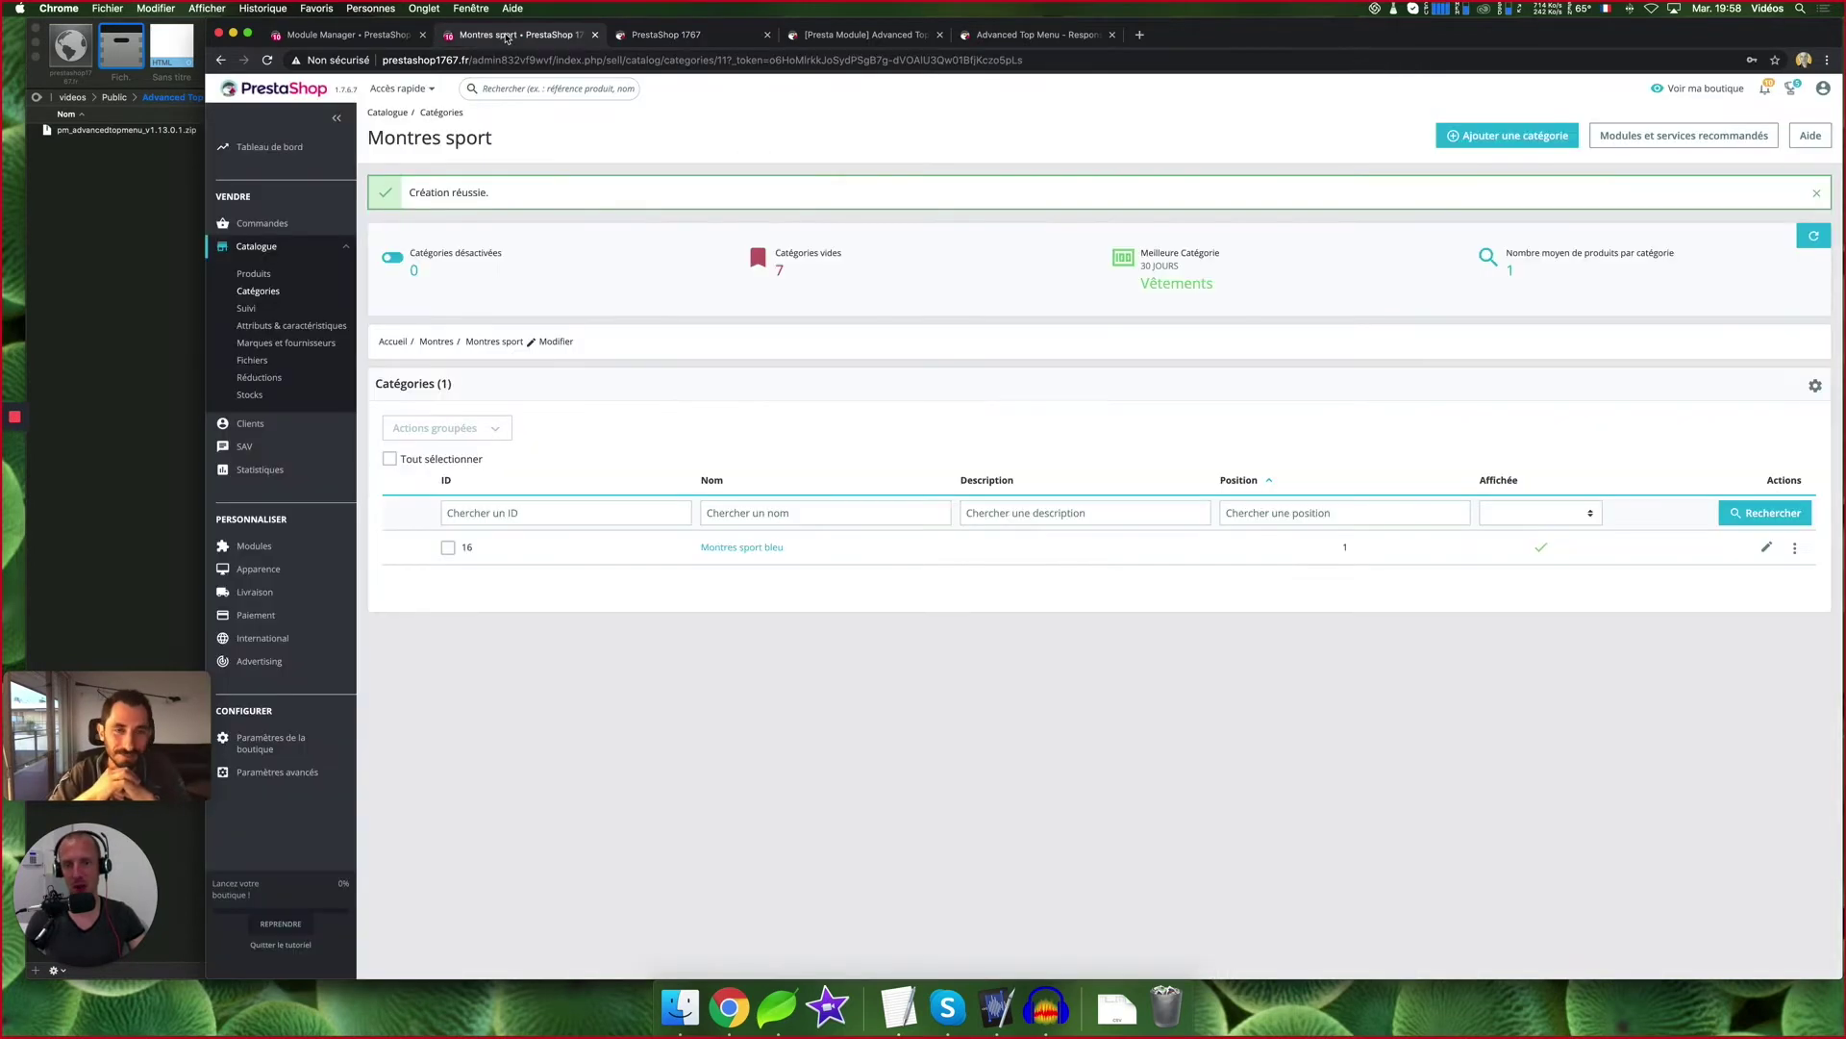
Enable rebuilding of the category tree for the Montres sport element group in Advanced Top Menu, and save the group
key(super+alt+Left)
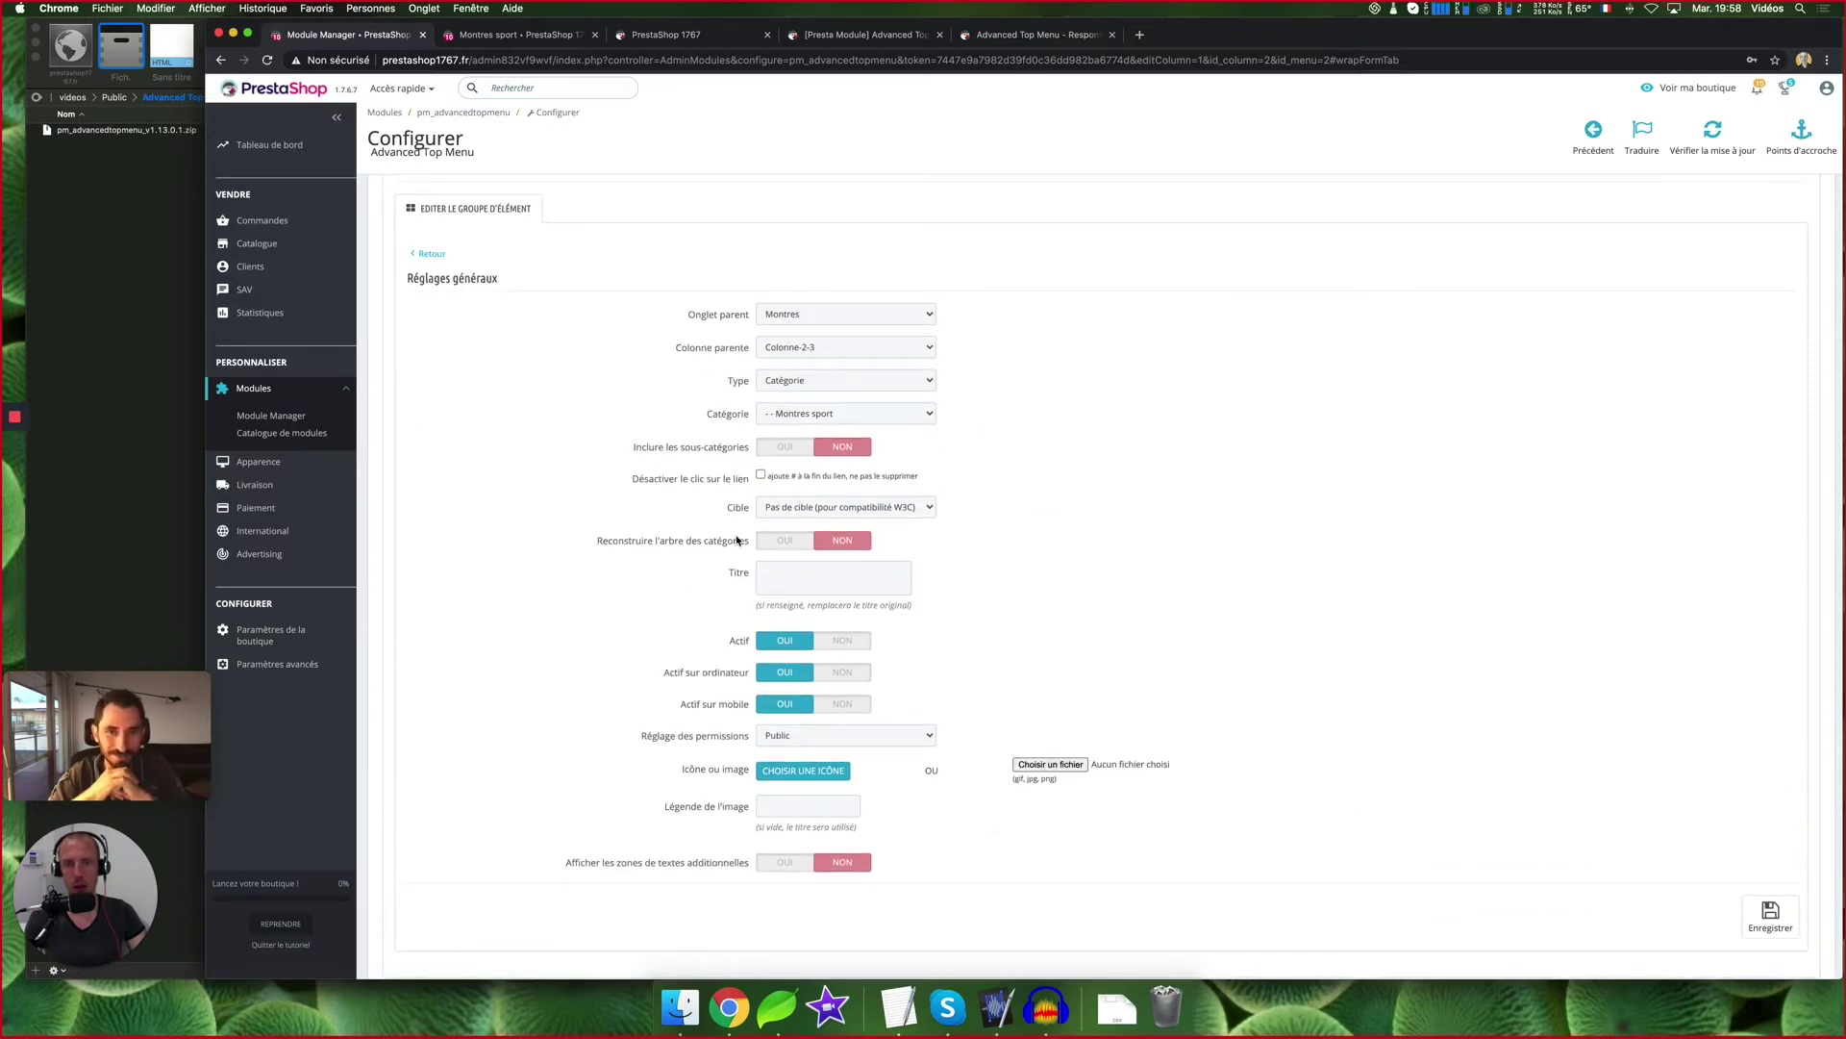
click(843, 546)
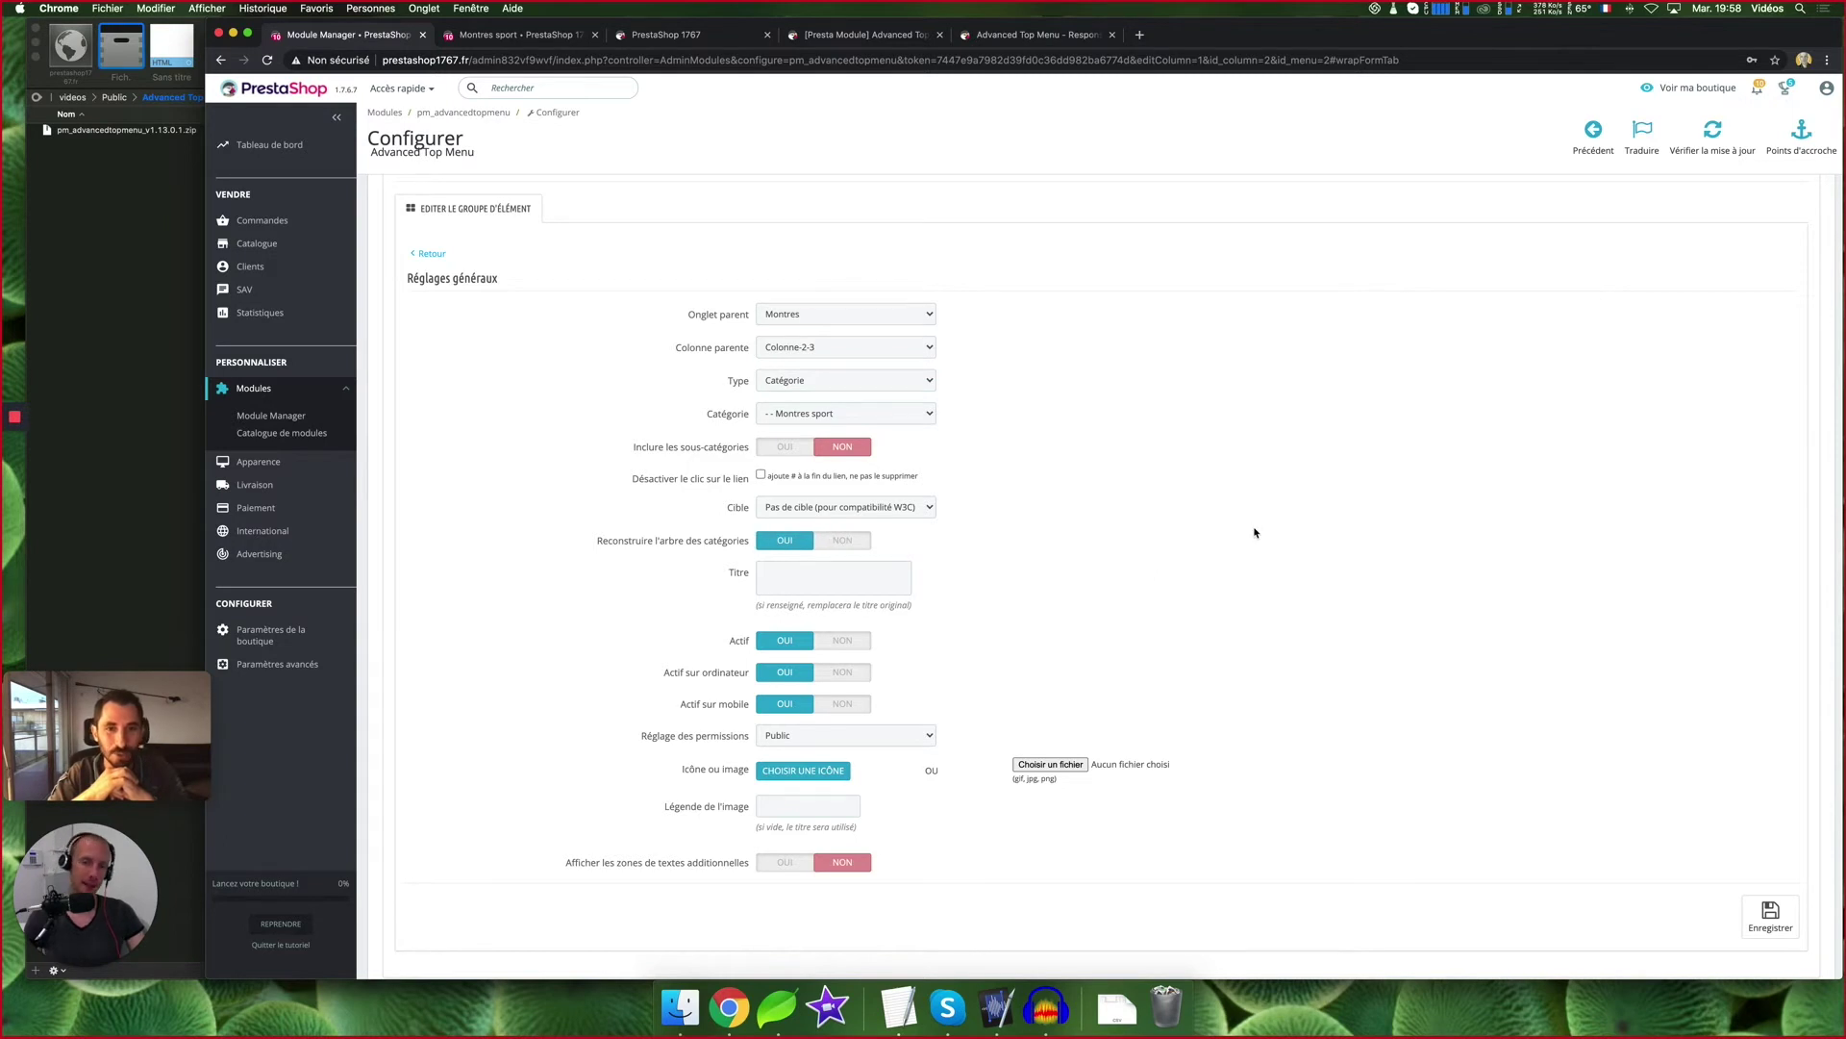
scroll(1254, 533, down, 3)
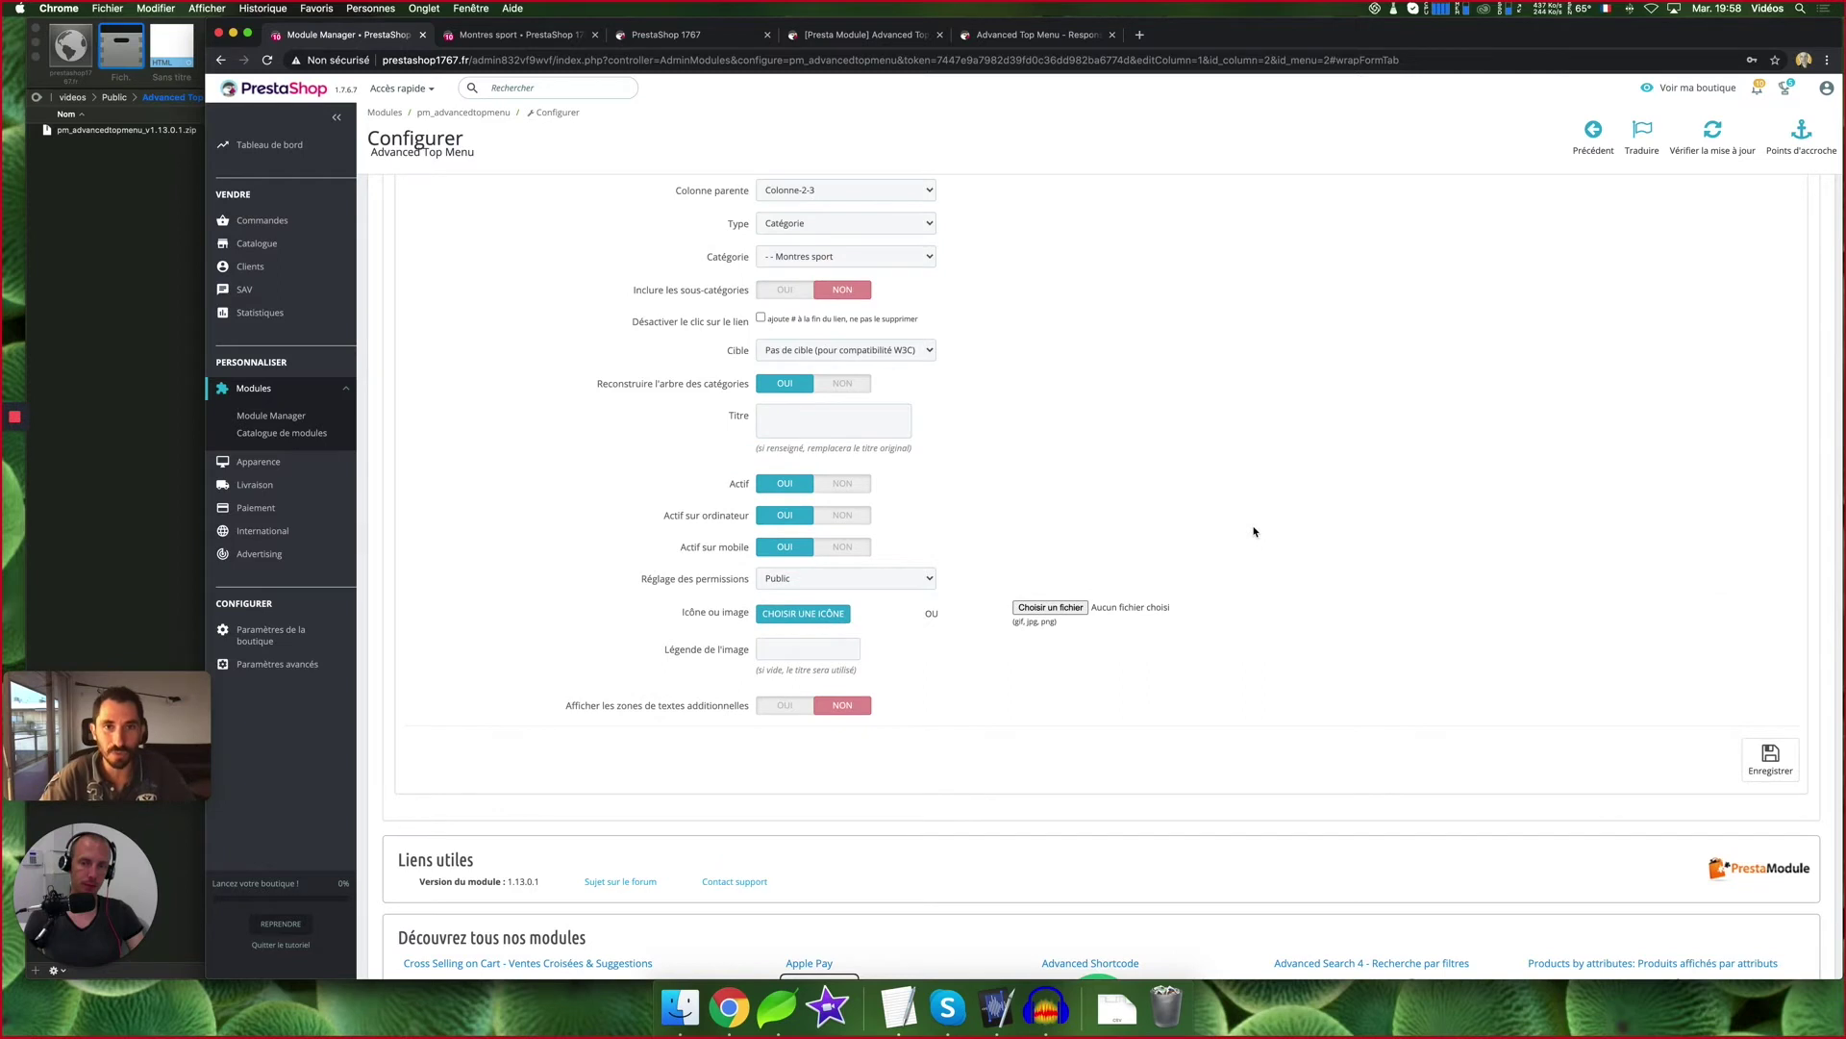
click(1770, 753)
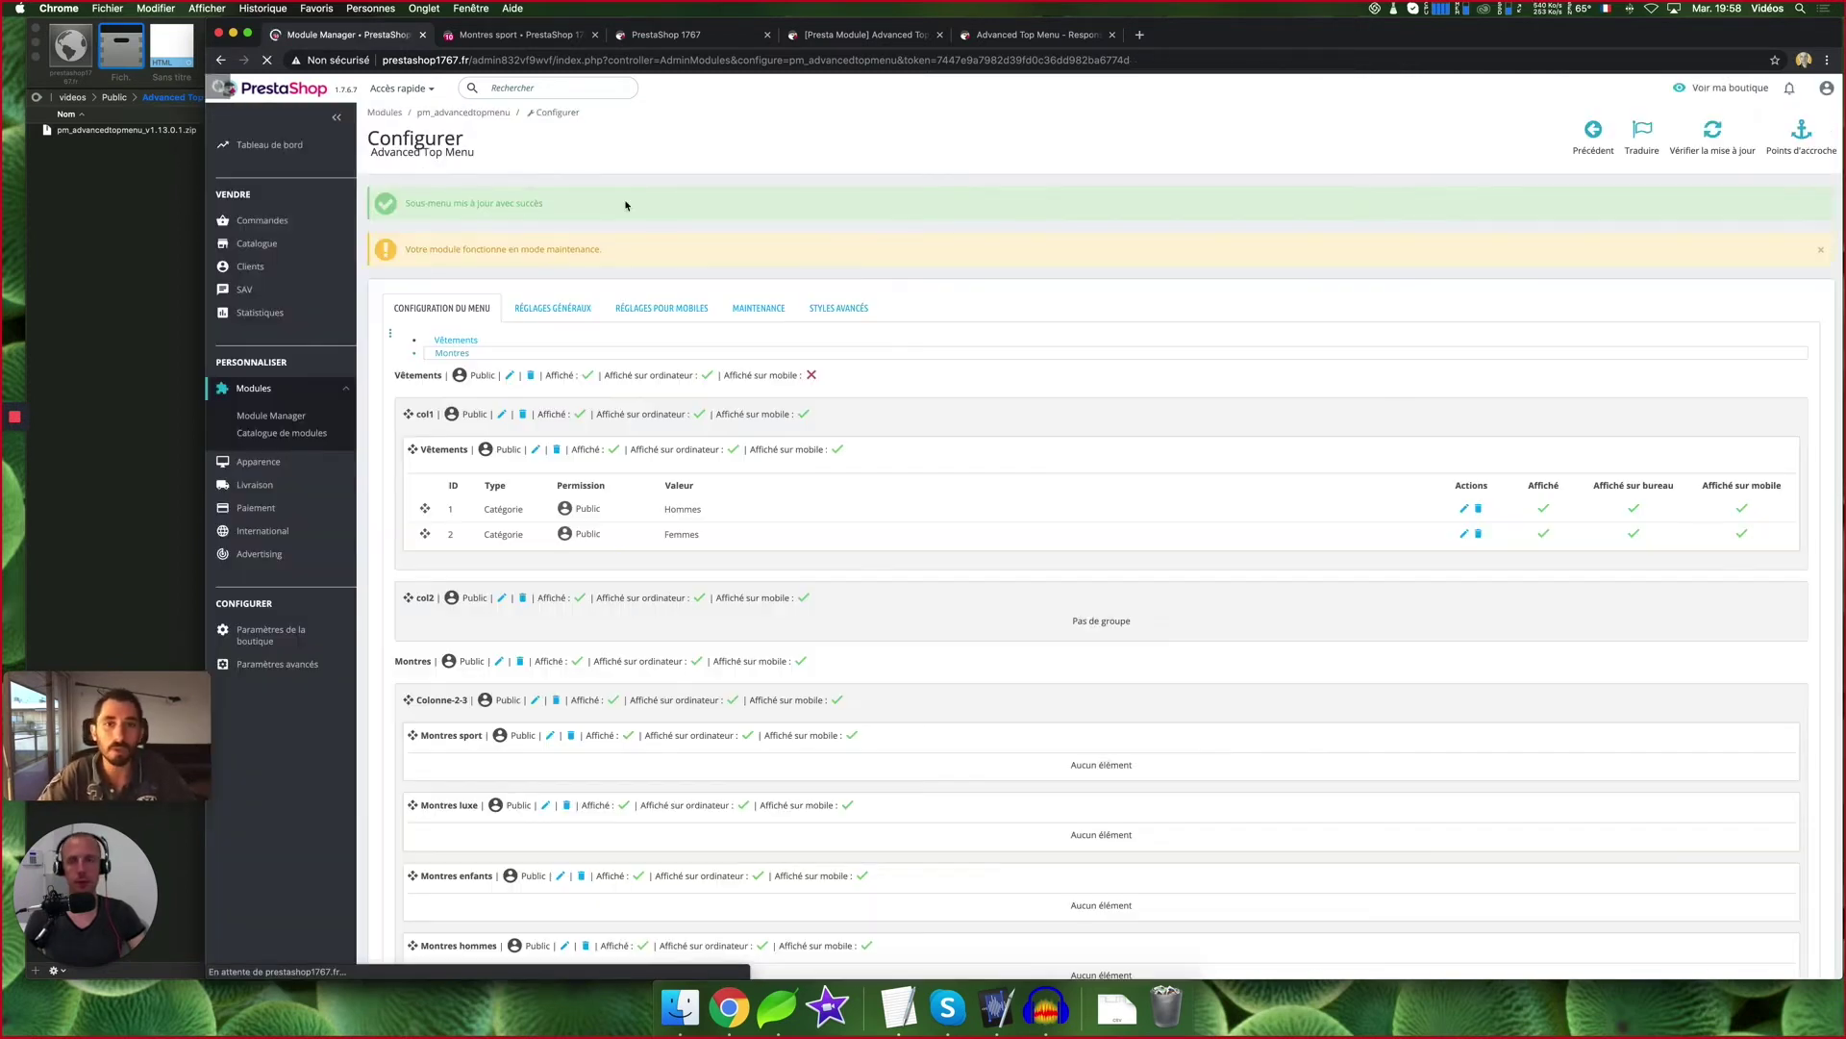
Reload the shop with the developer tools' Network view open and cache disabled, and check the Montres sub-menu
click(671, 37)
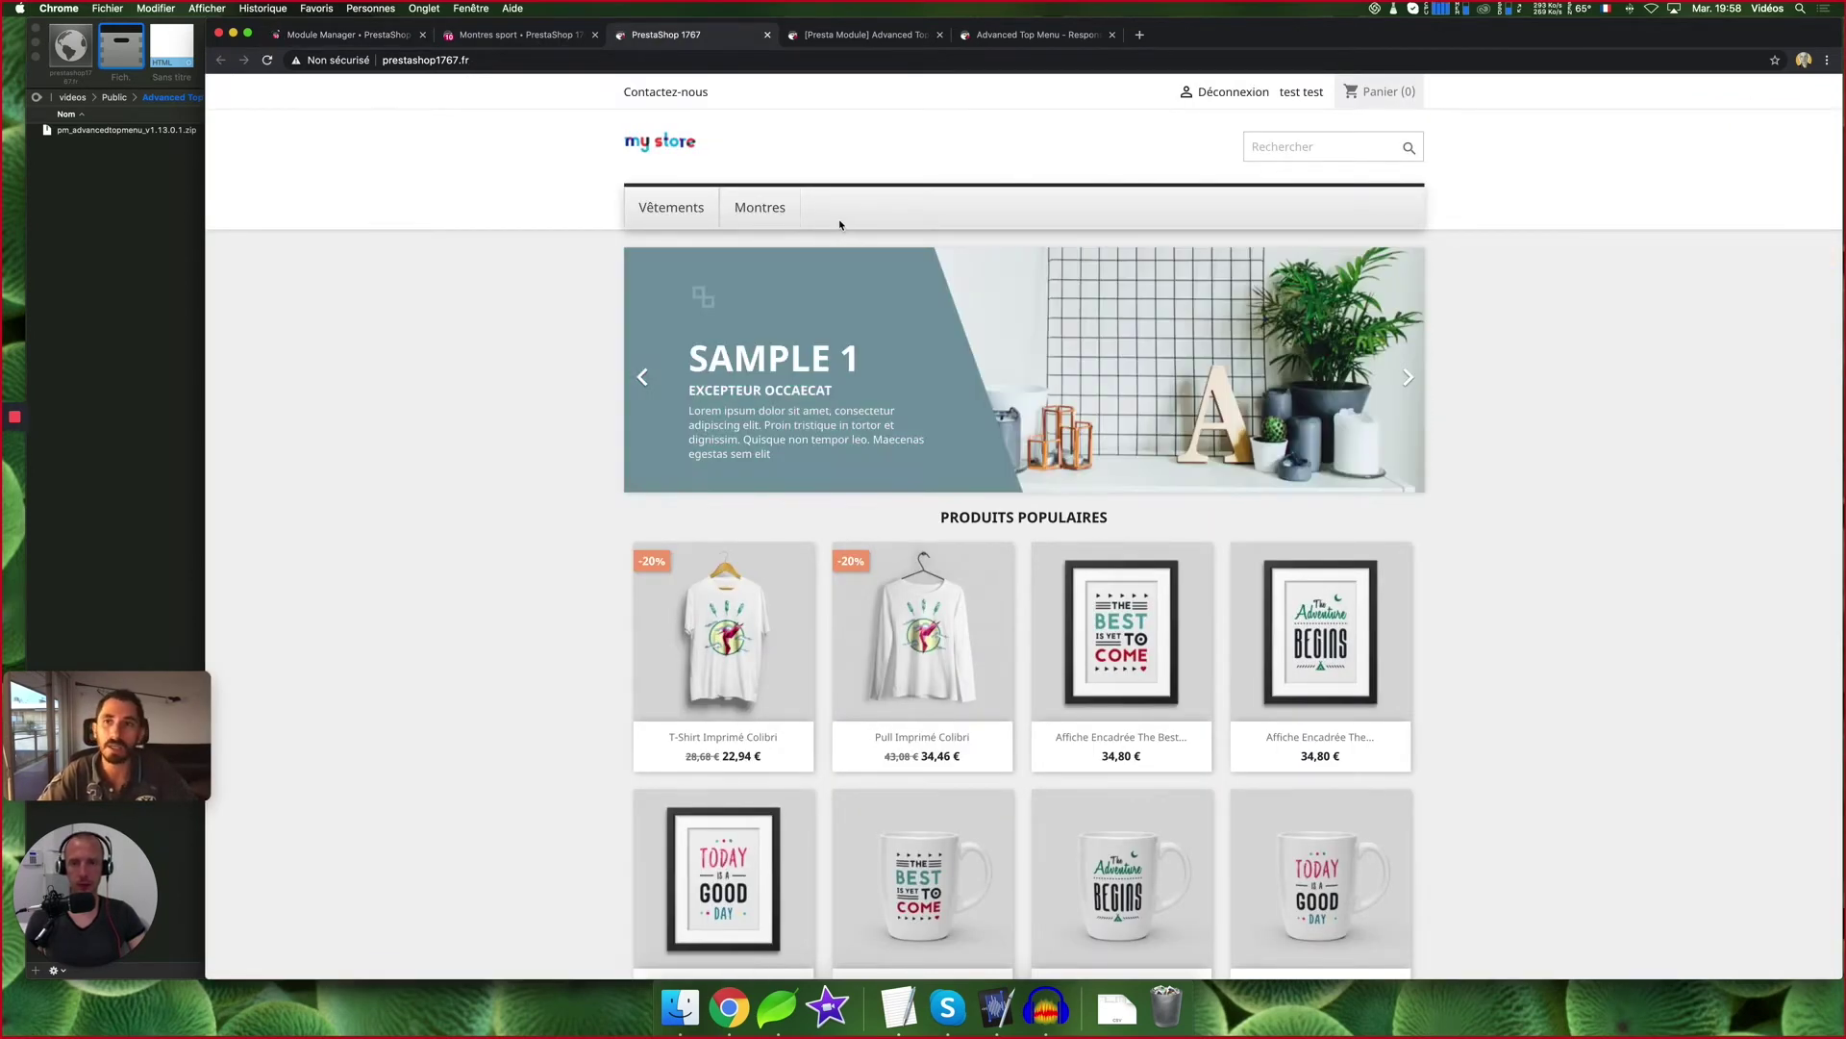
right_click(834, 147)
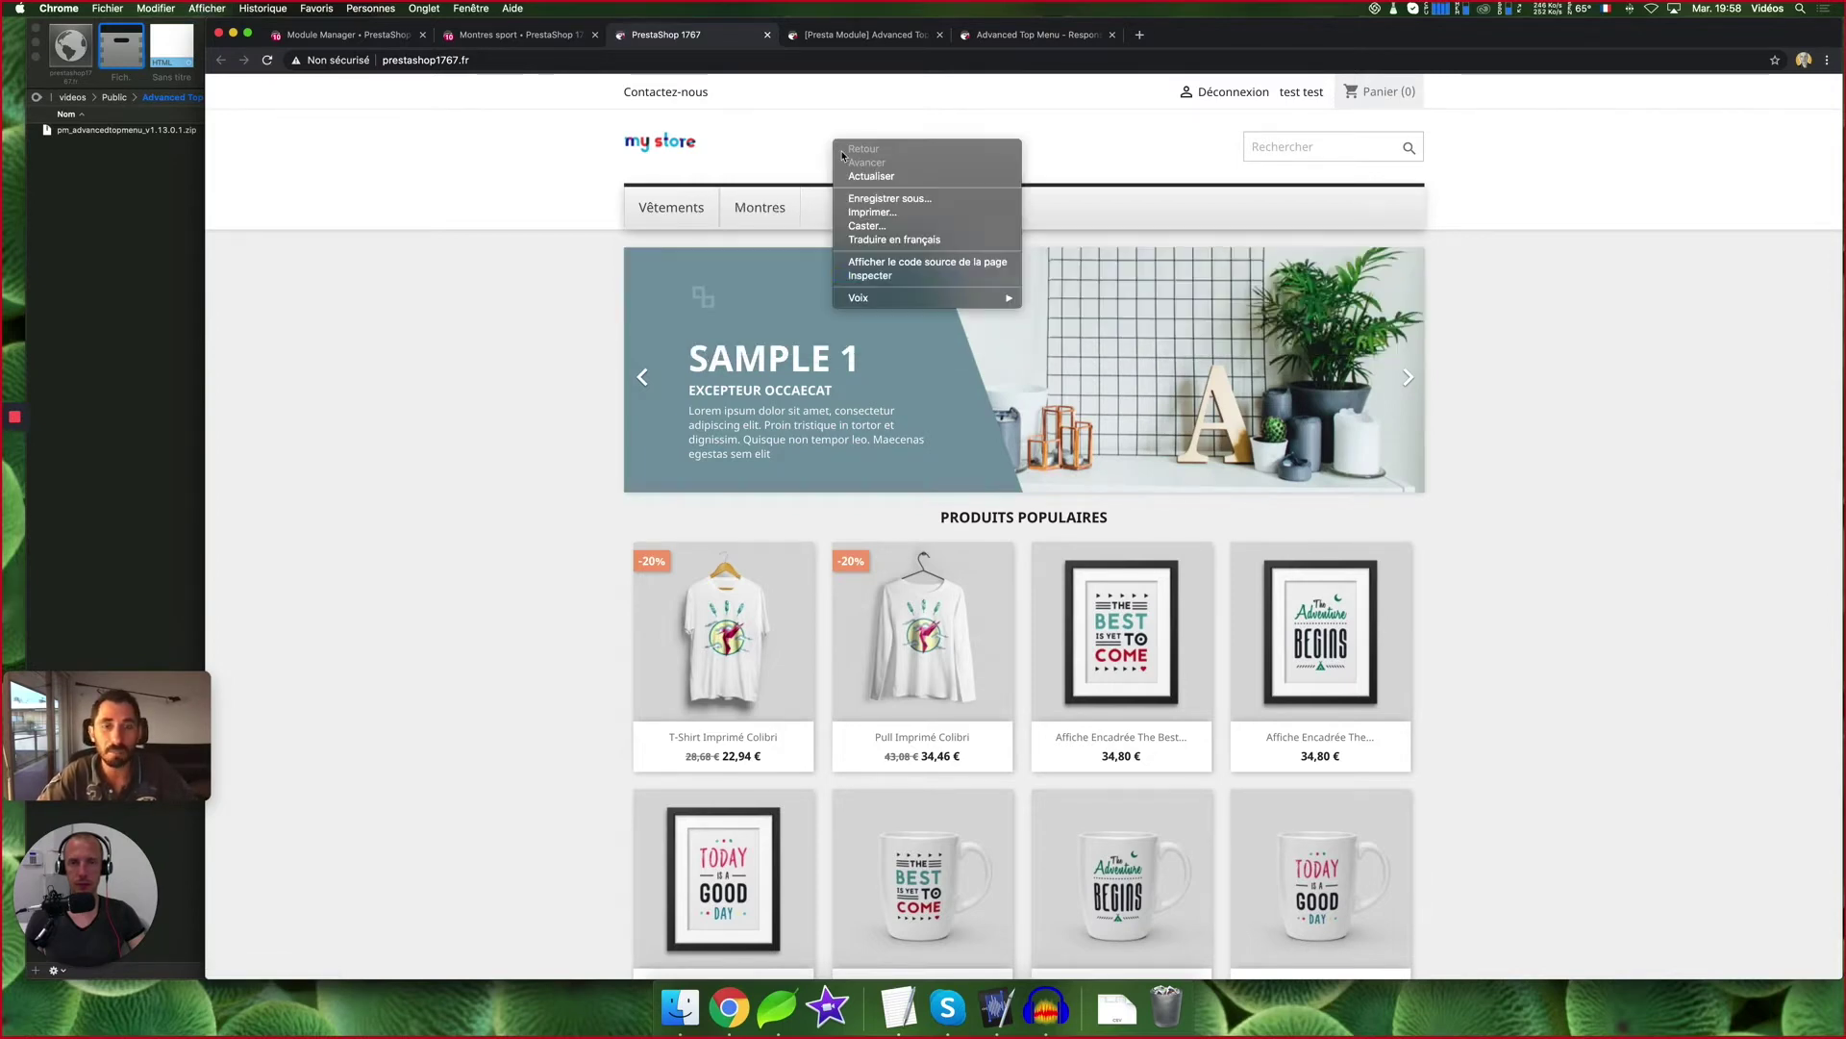
click(923, 285)
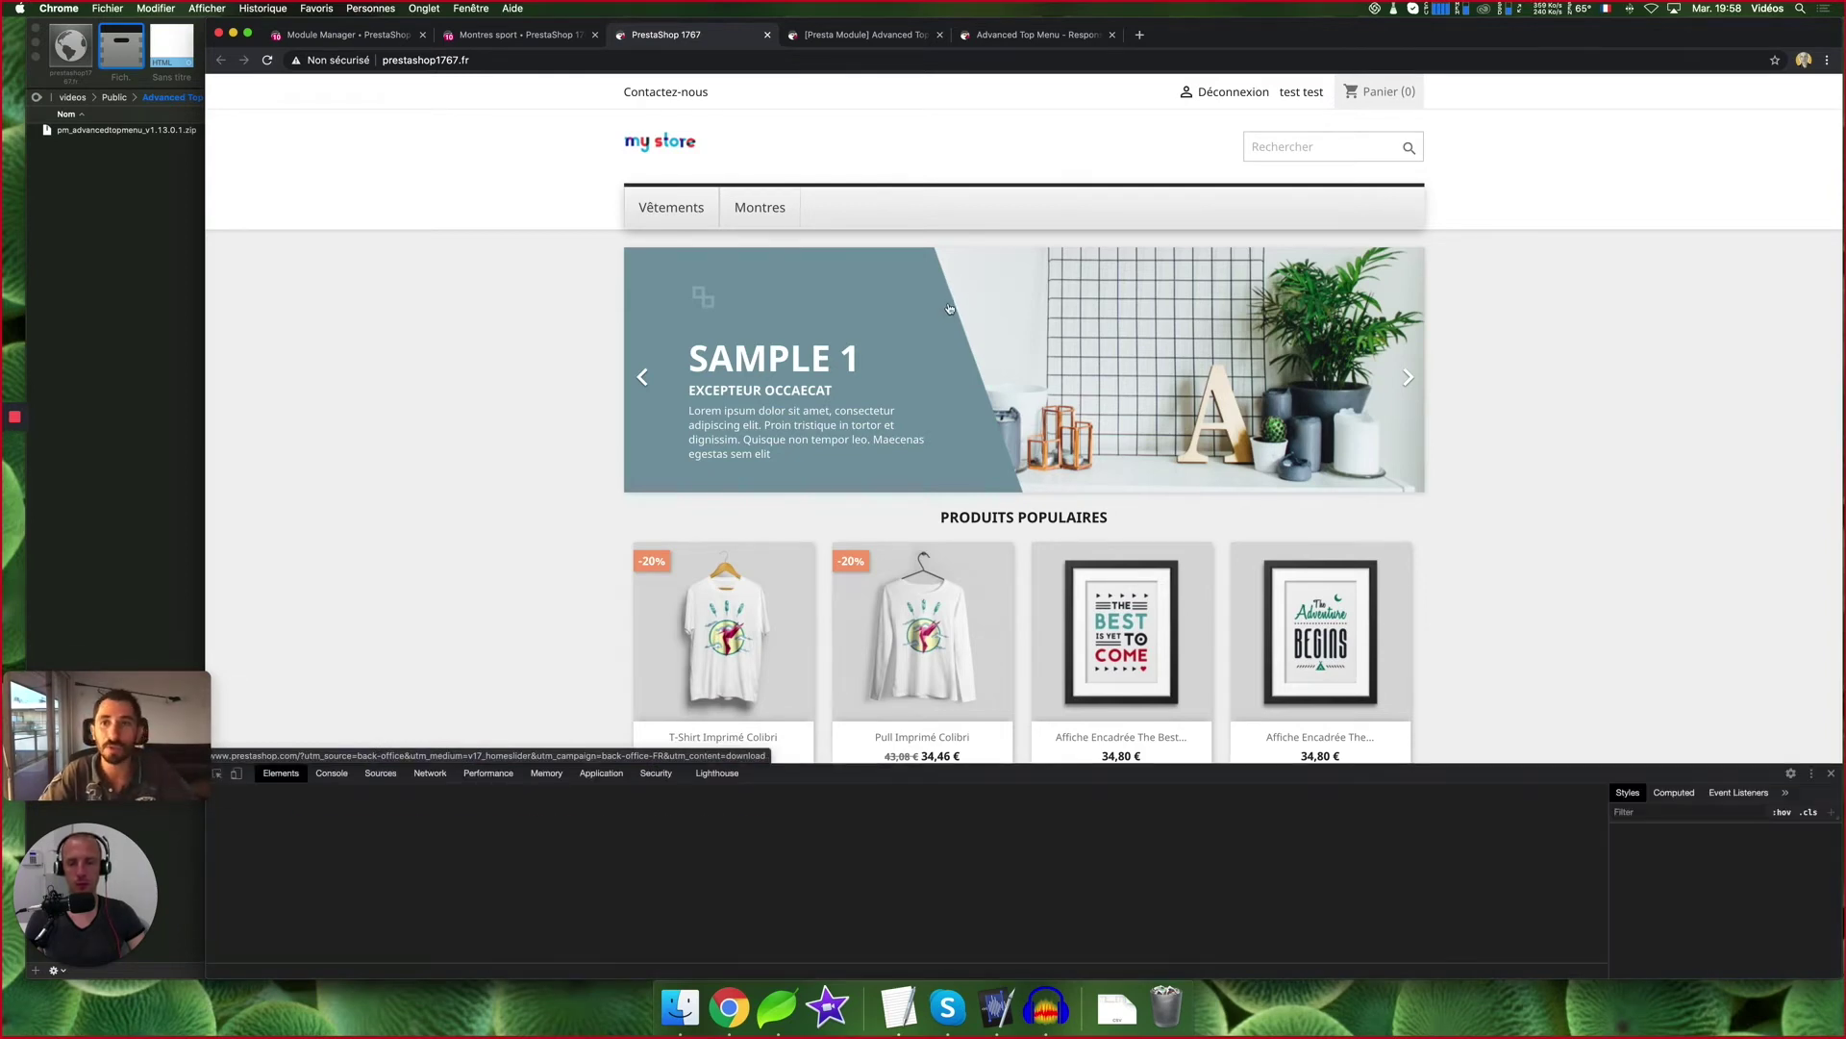
click(384, 777)
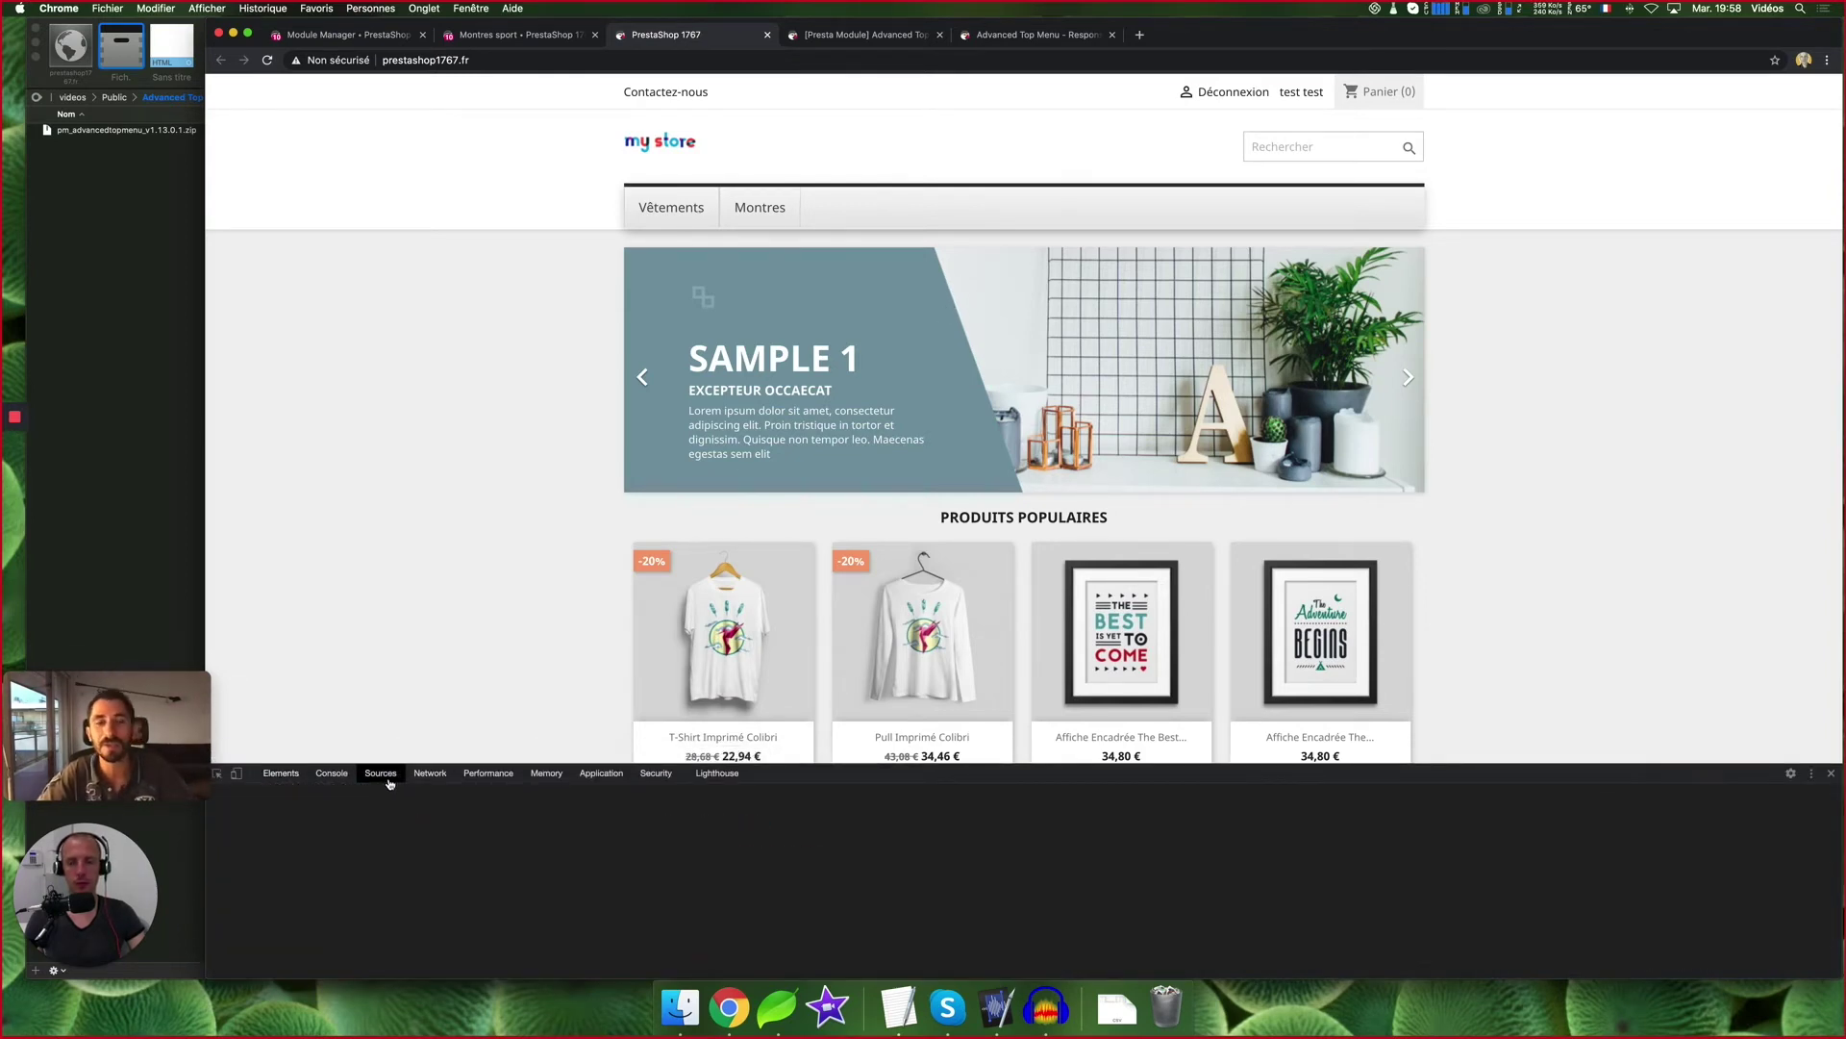
click(442, 775)
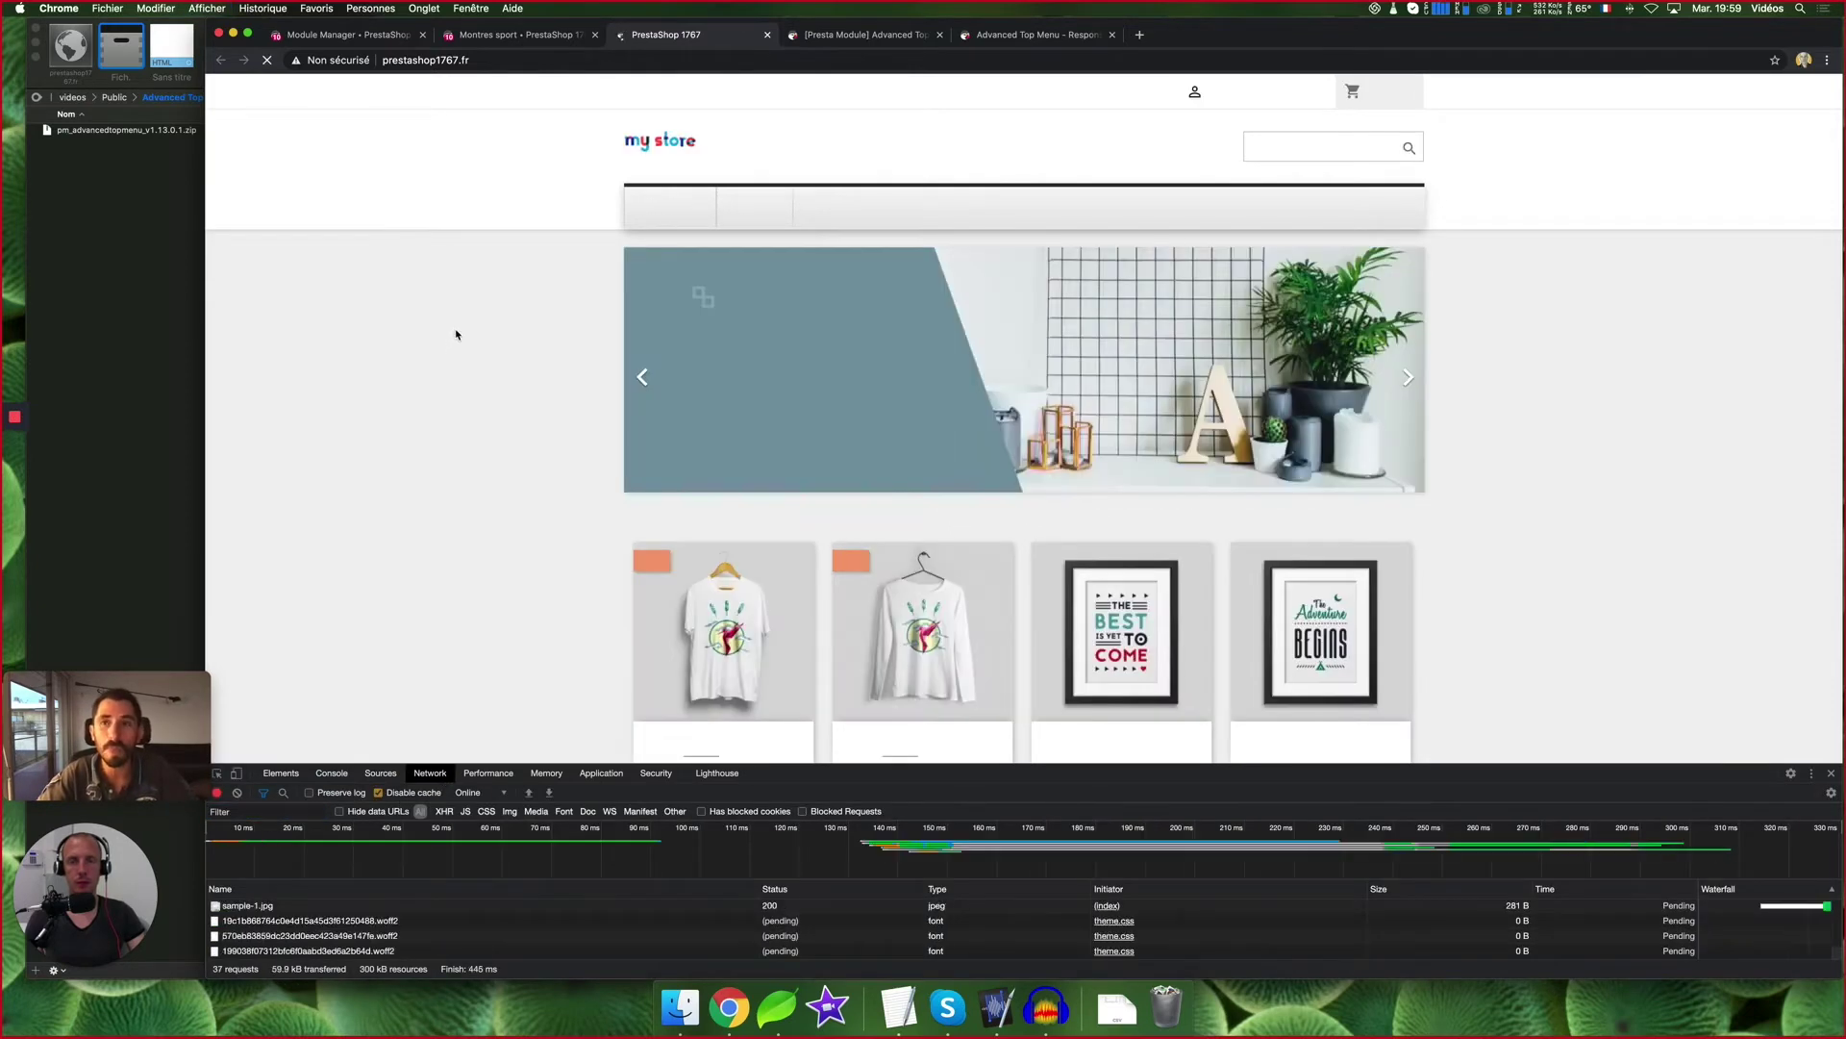
mouse_move(737, 221)
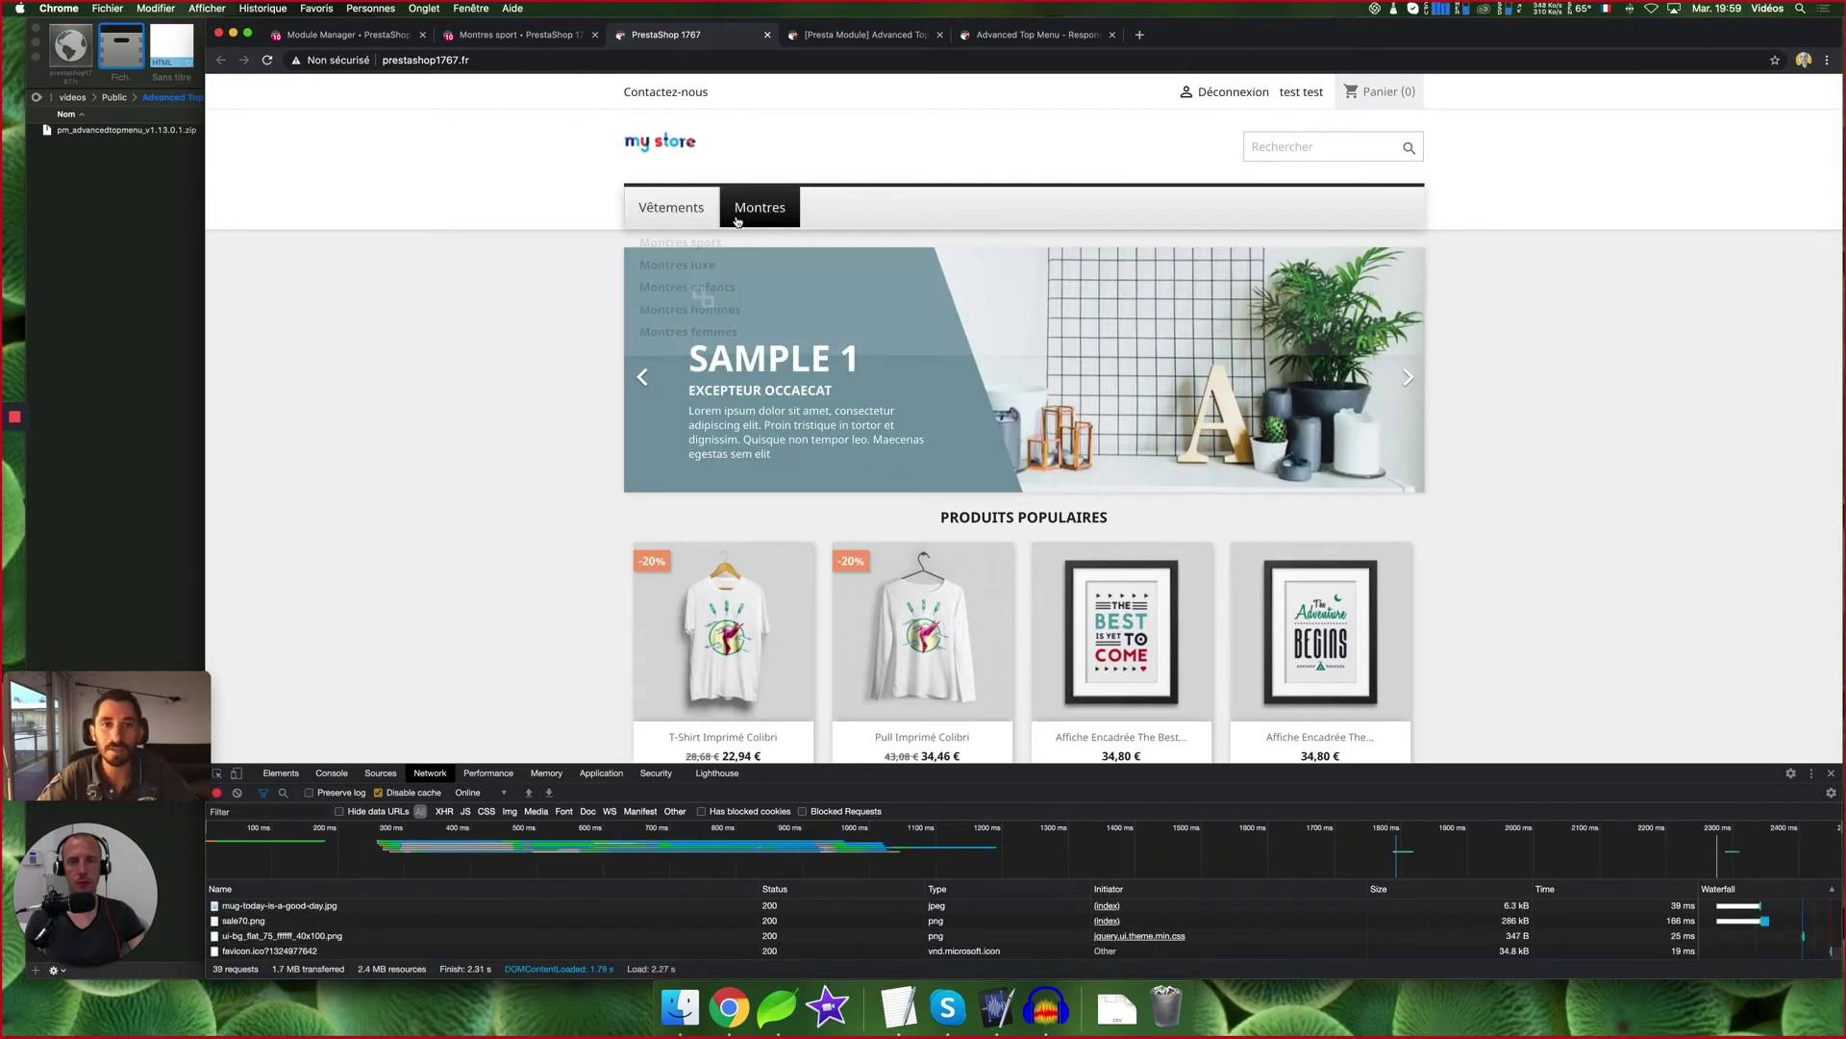
Review the Montres sport element group's settings in Advanced Top Menu against the Montres sport category's sub-categories in the catalogue
click(395, 39)
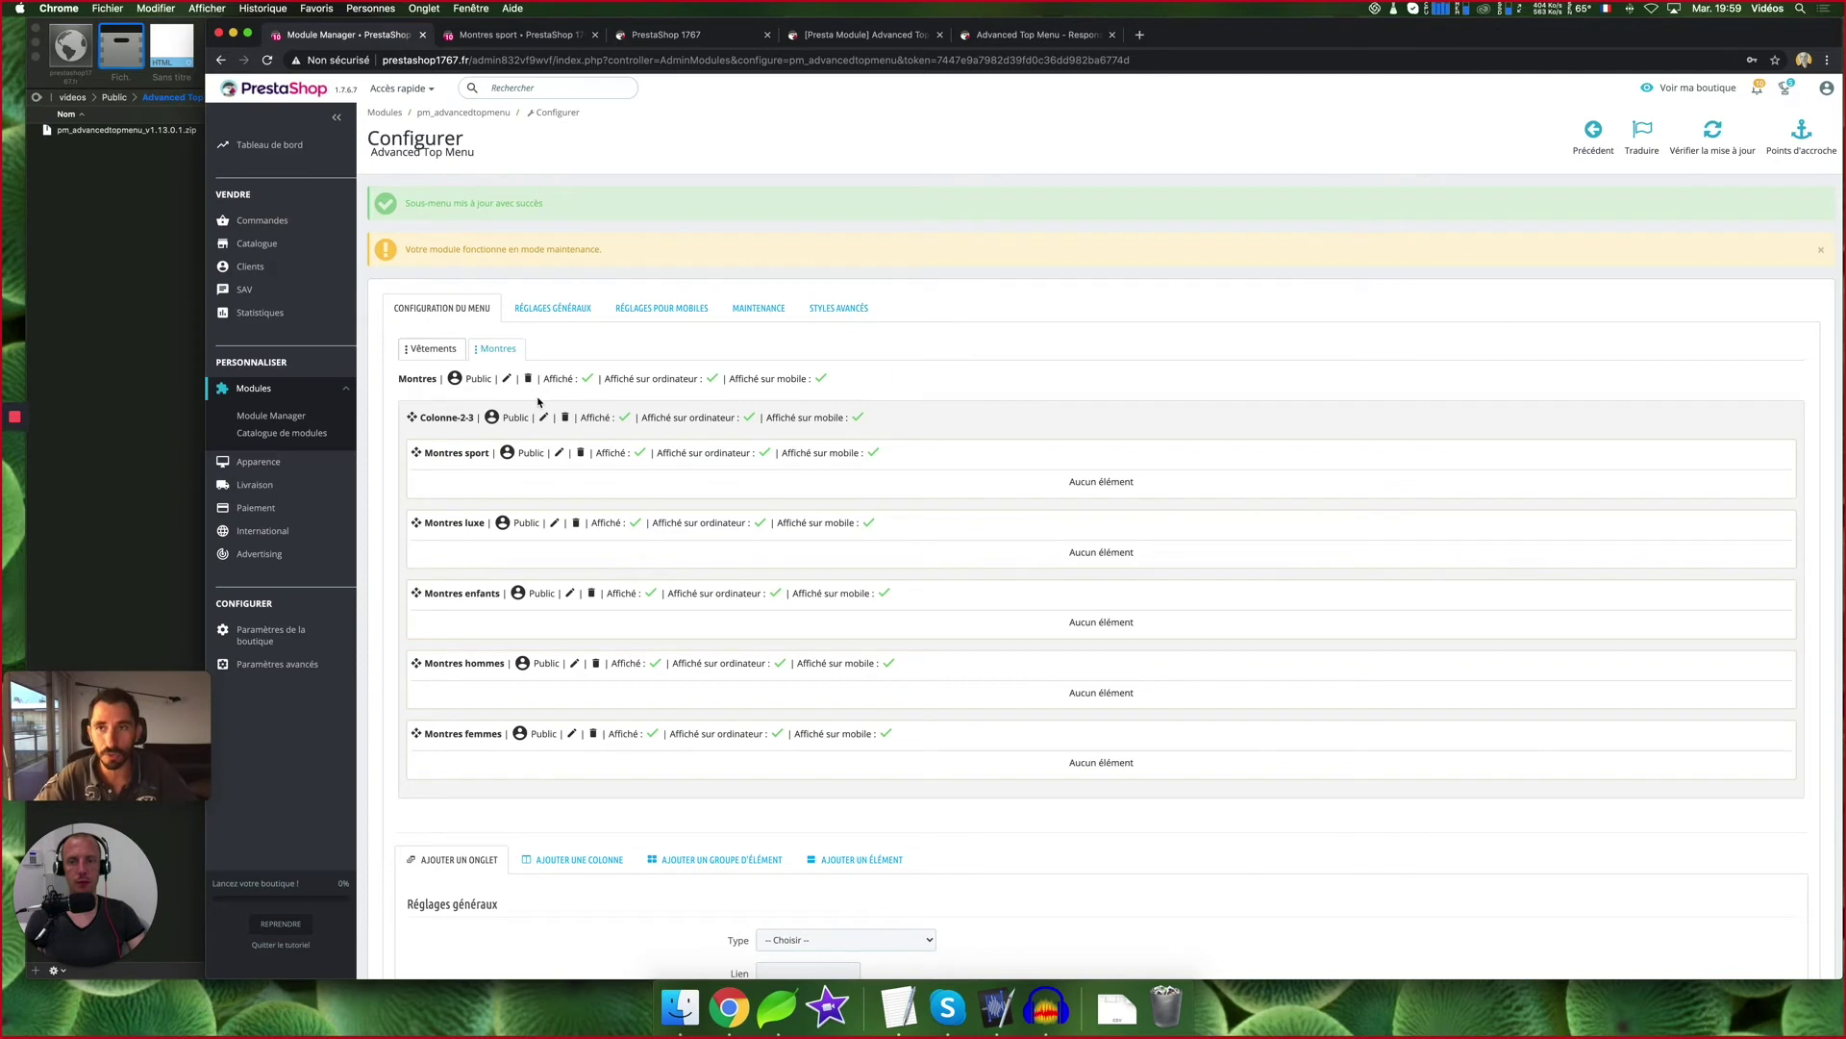
click(560, 454)
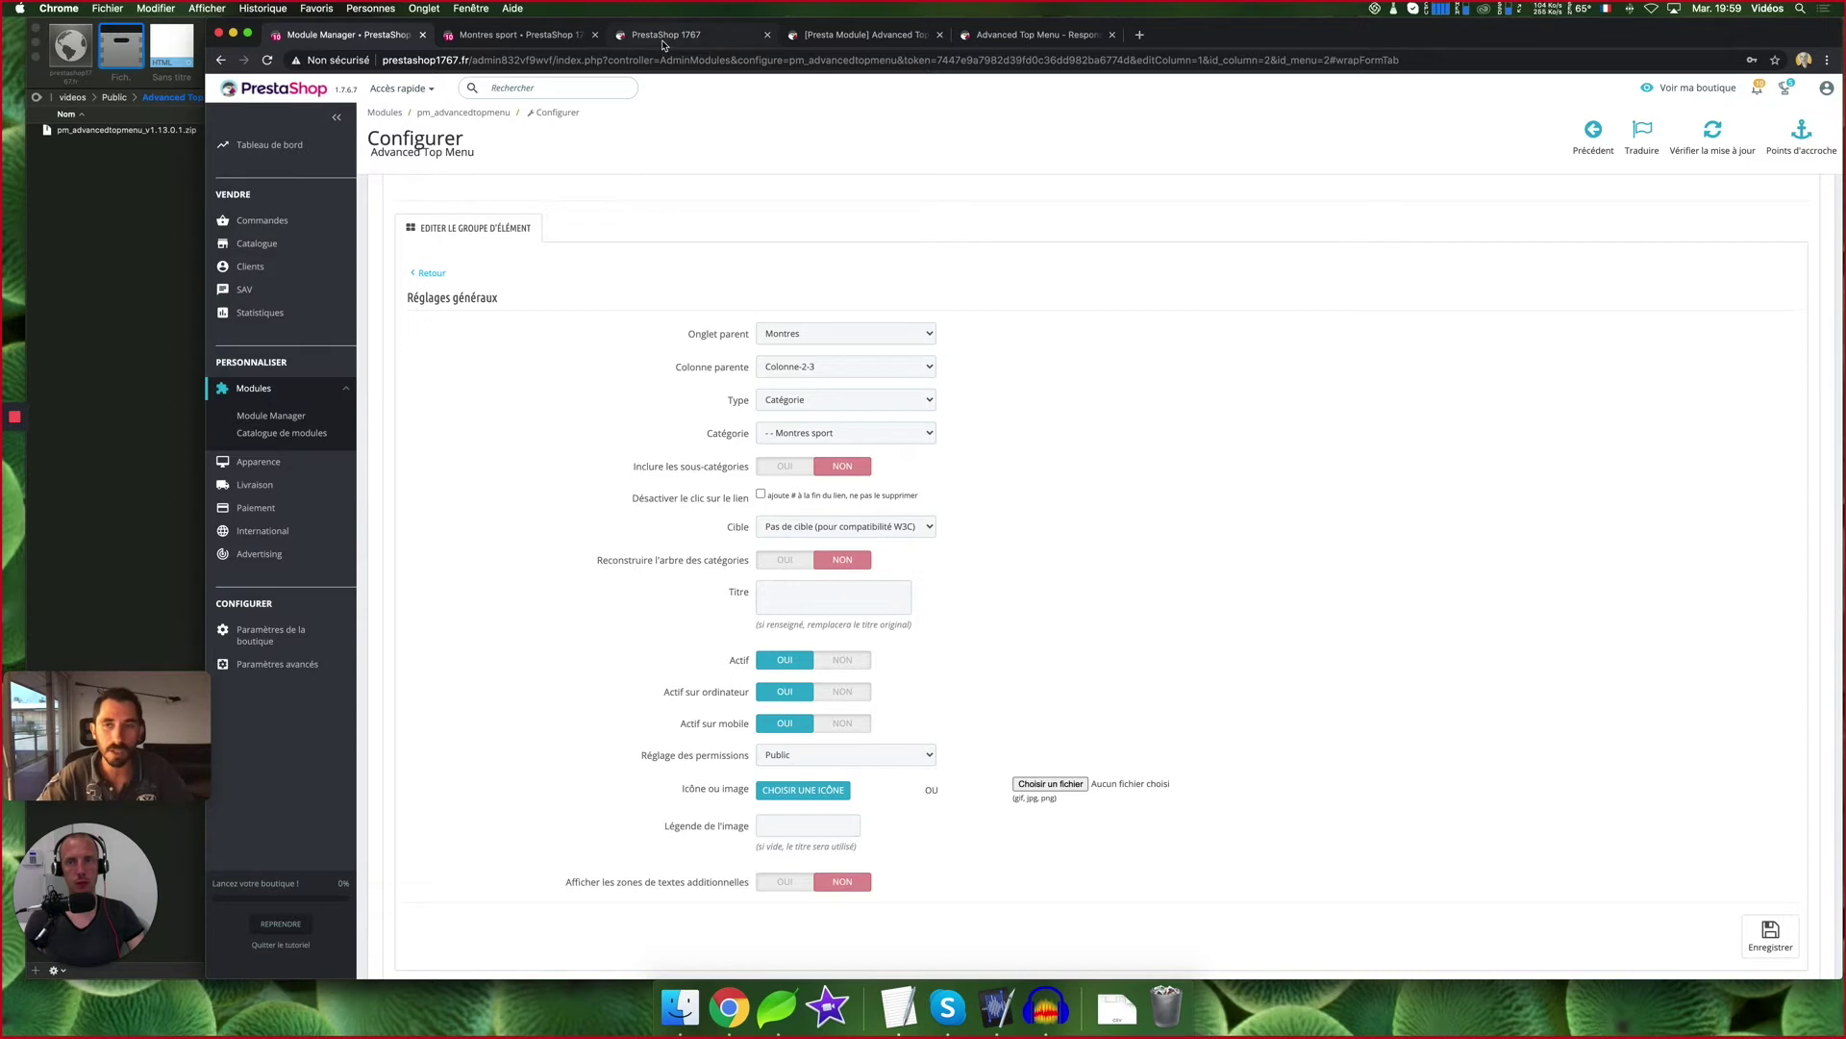
click(547, 44)
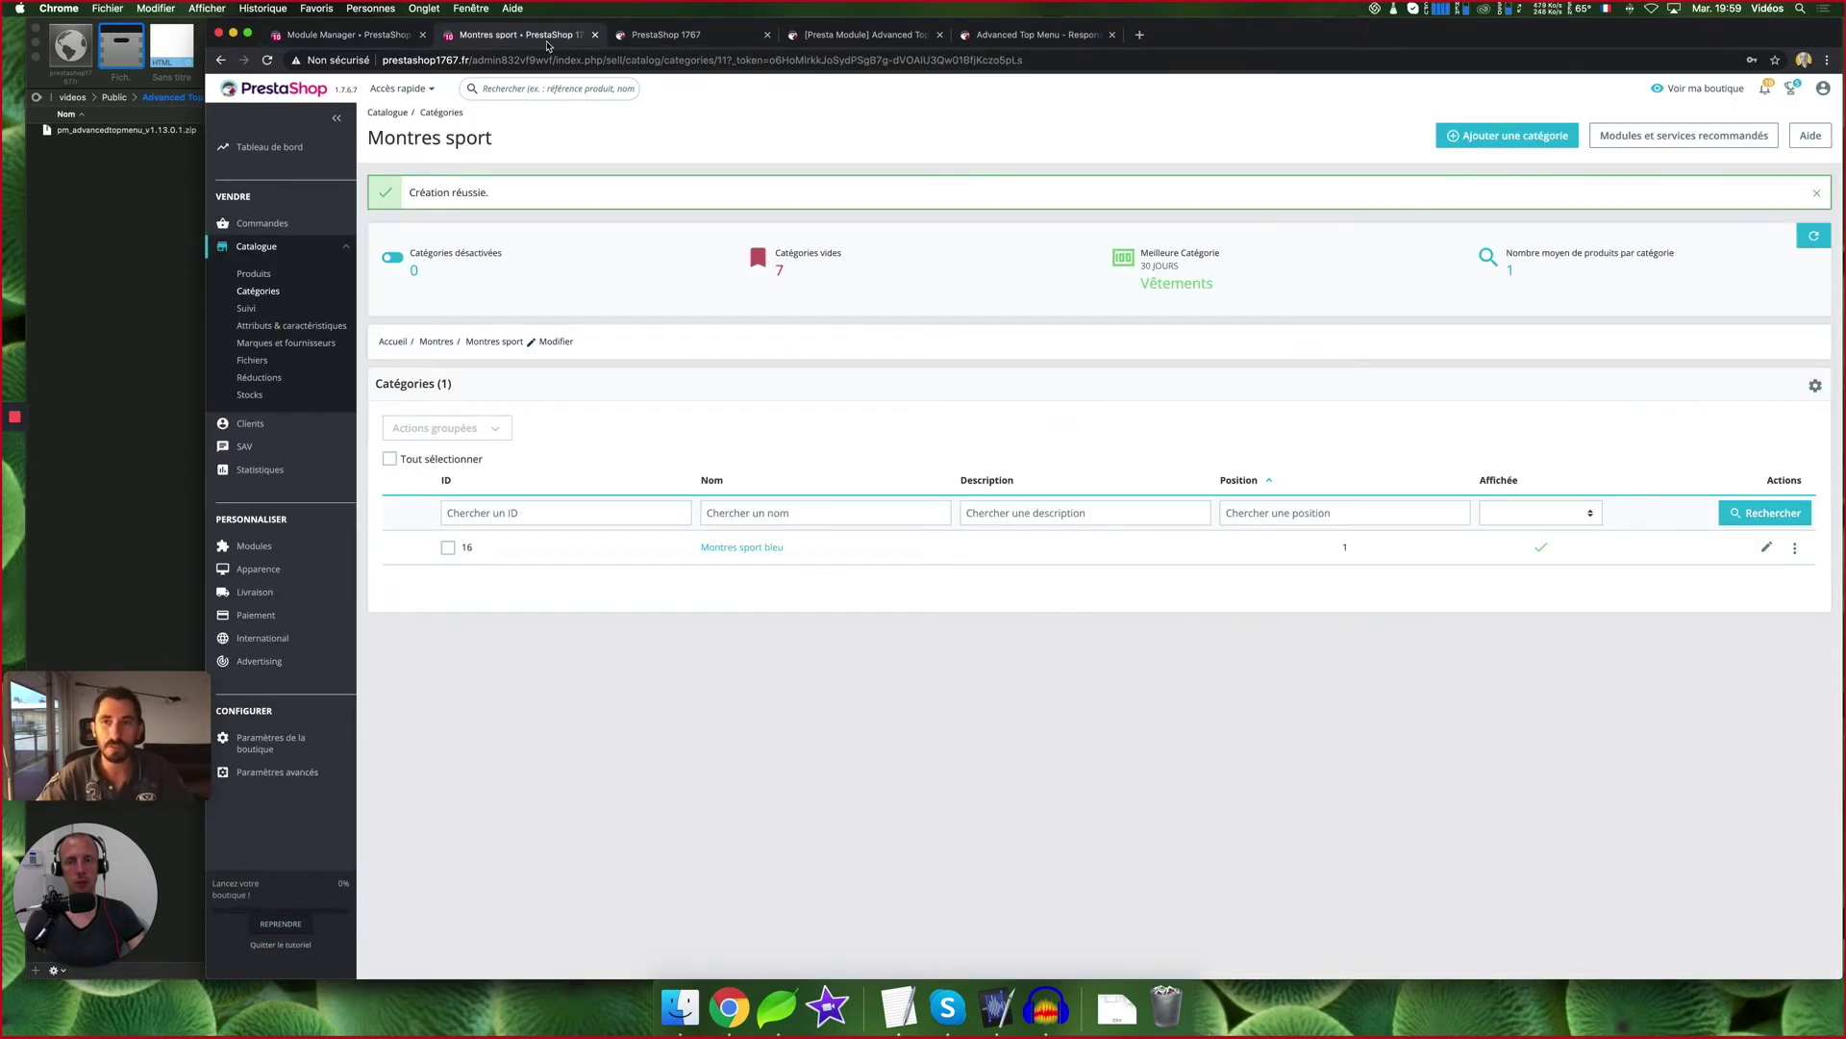
Enable rebuilding of the category tree for the Montres tab in Advanced Top Menu, and save the tab
click(357, 42)
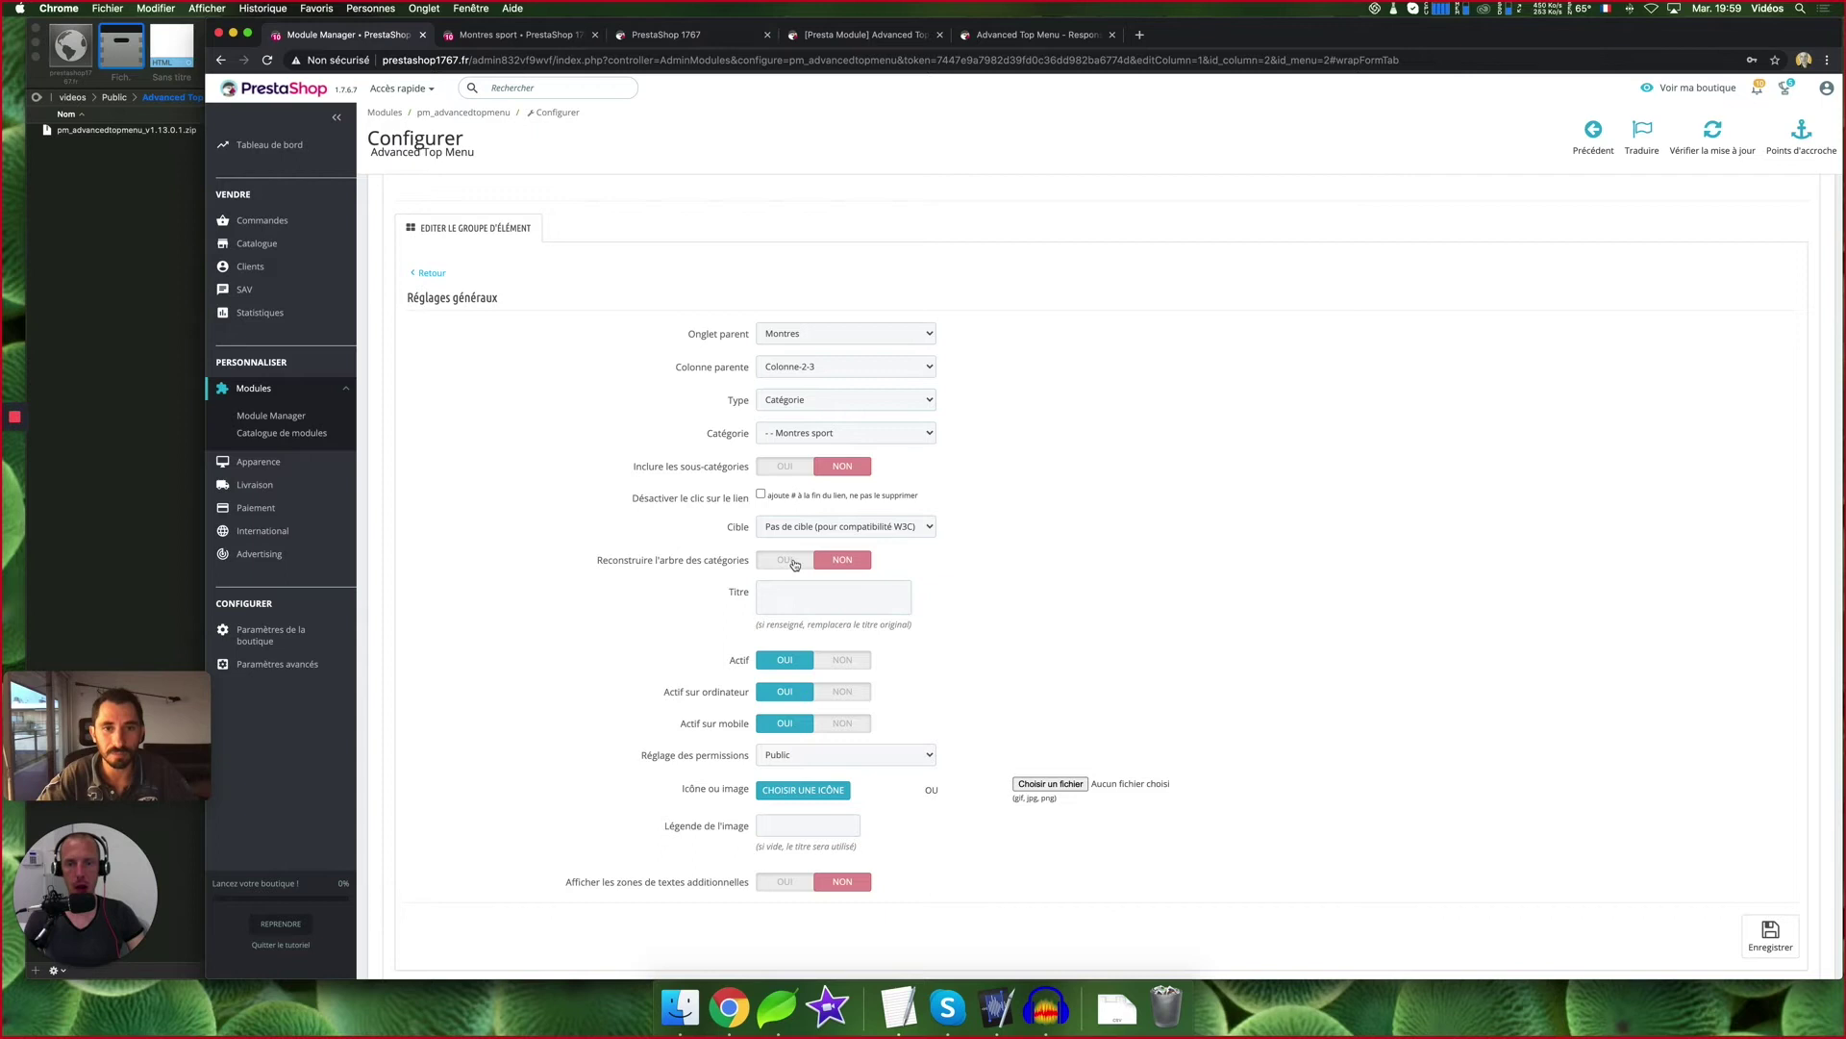
scroll(1005, 531, up, 1)
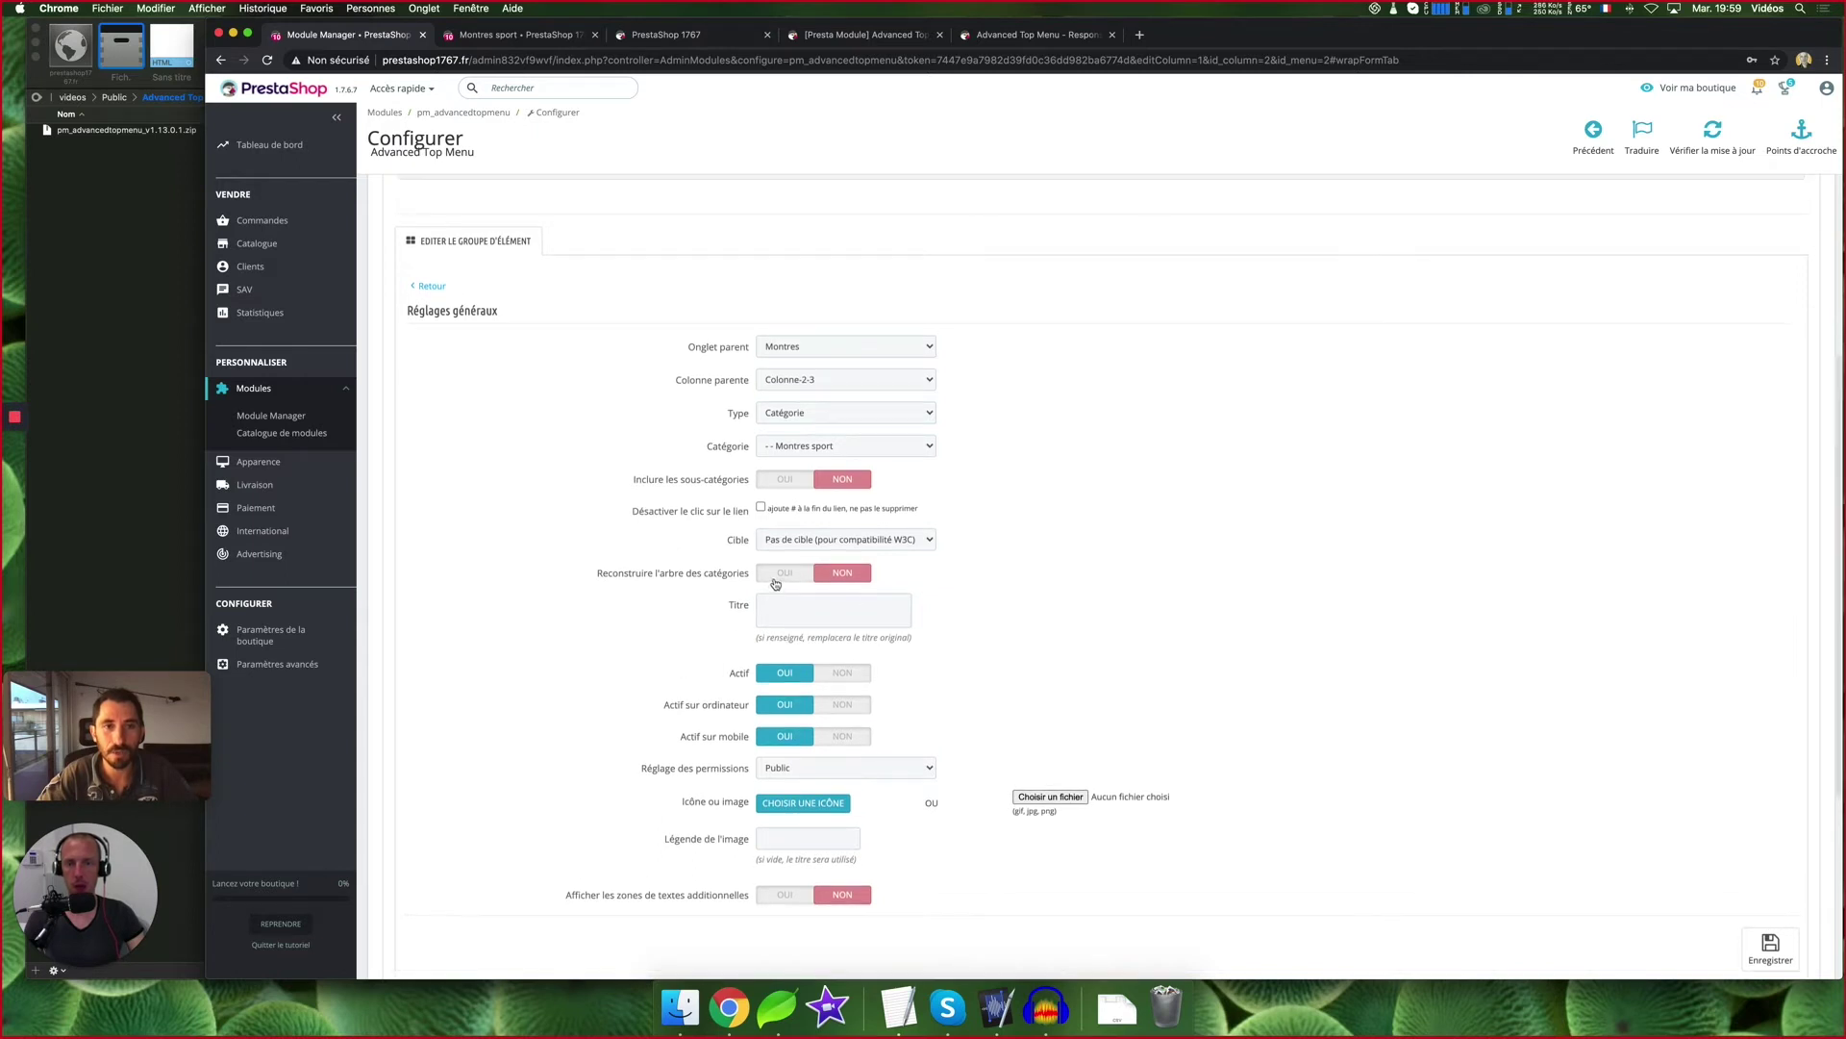
scroll(775, 577, up, 8)
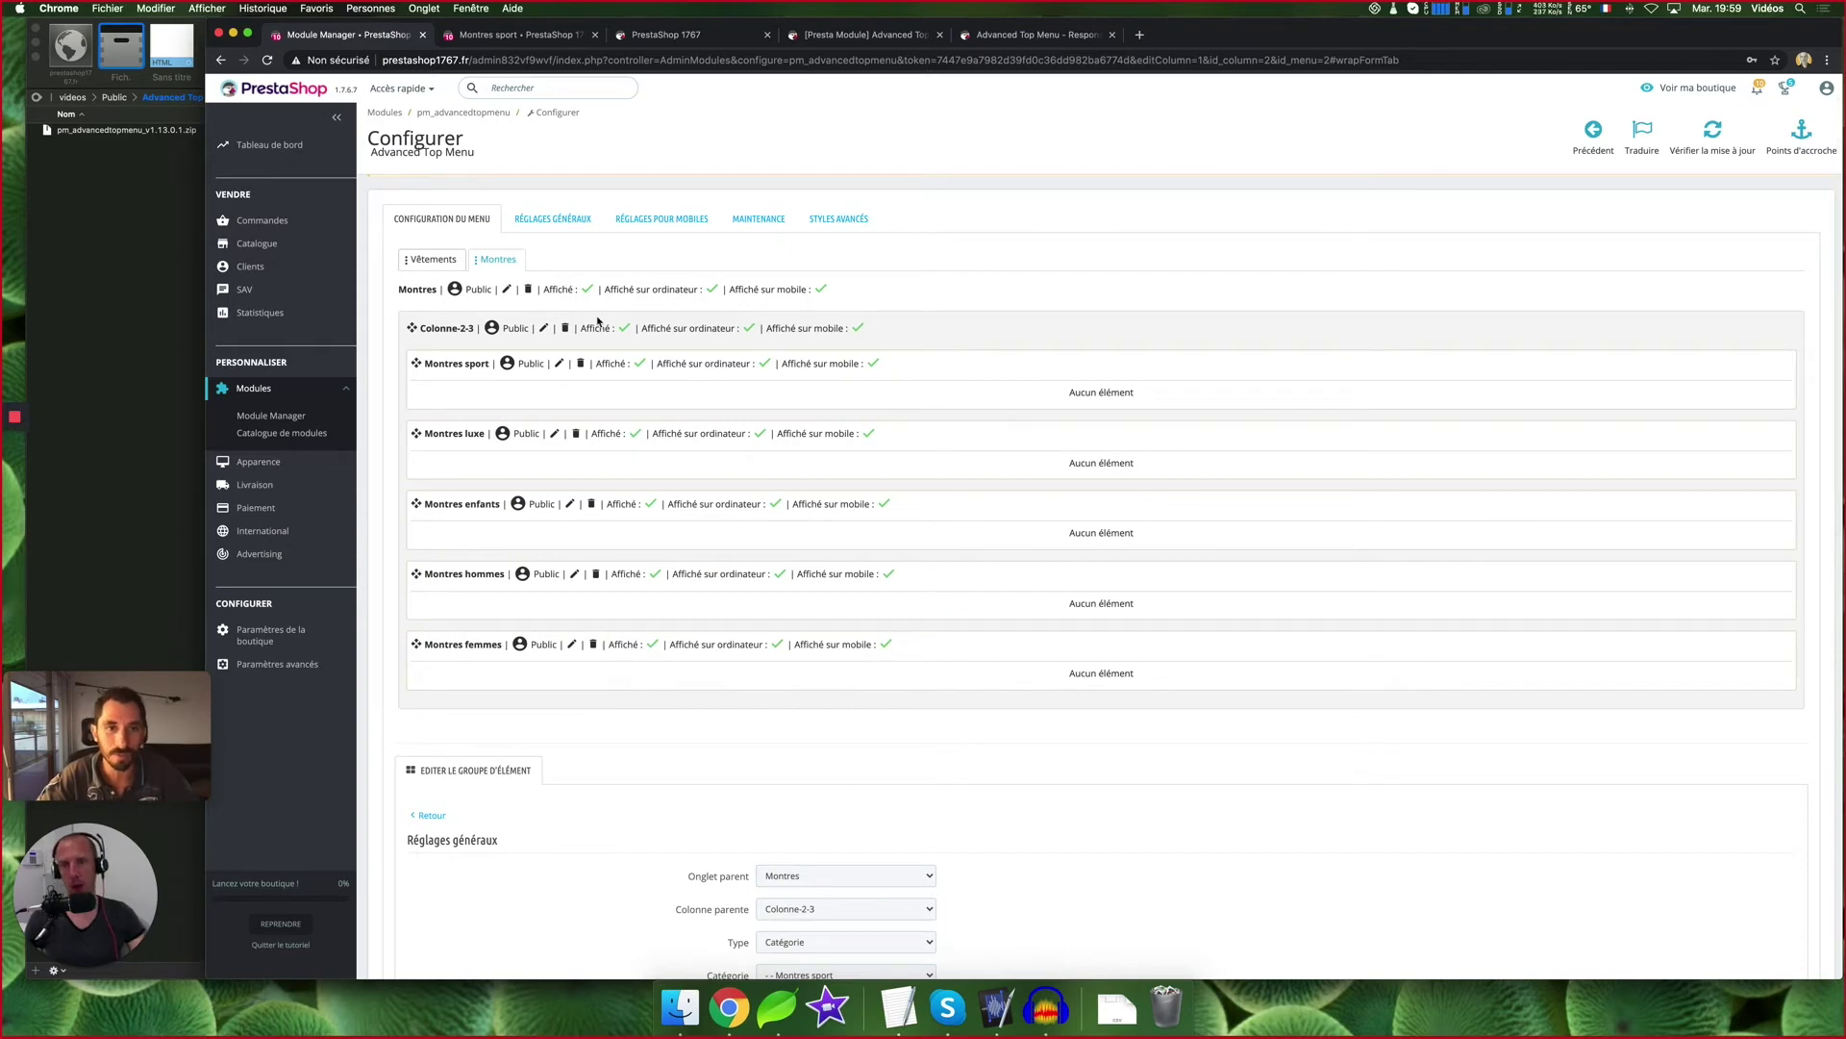
click(507, 289)
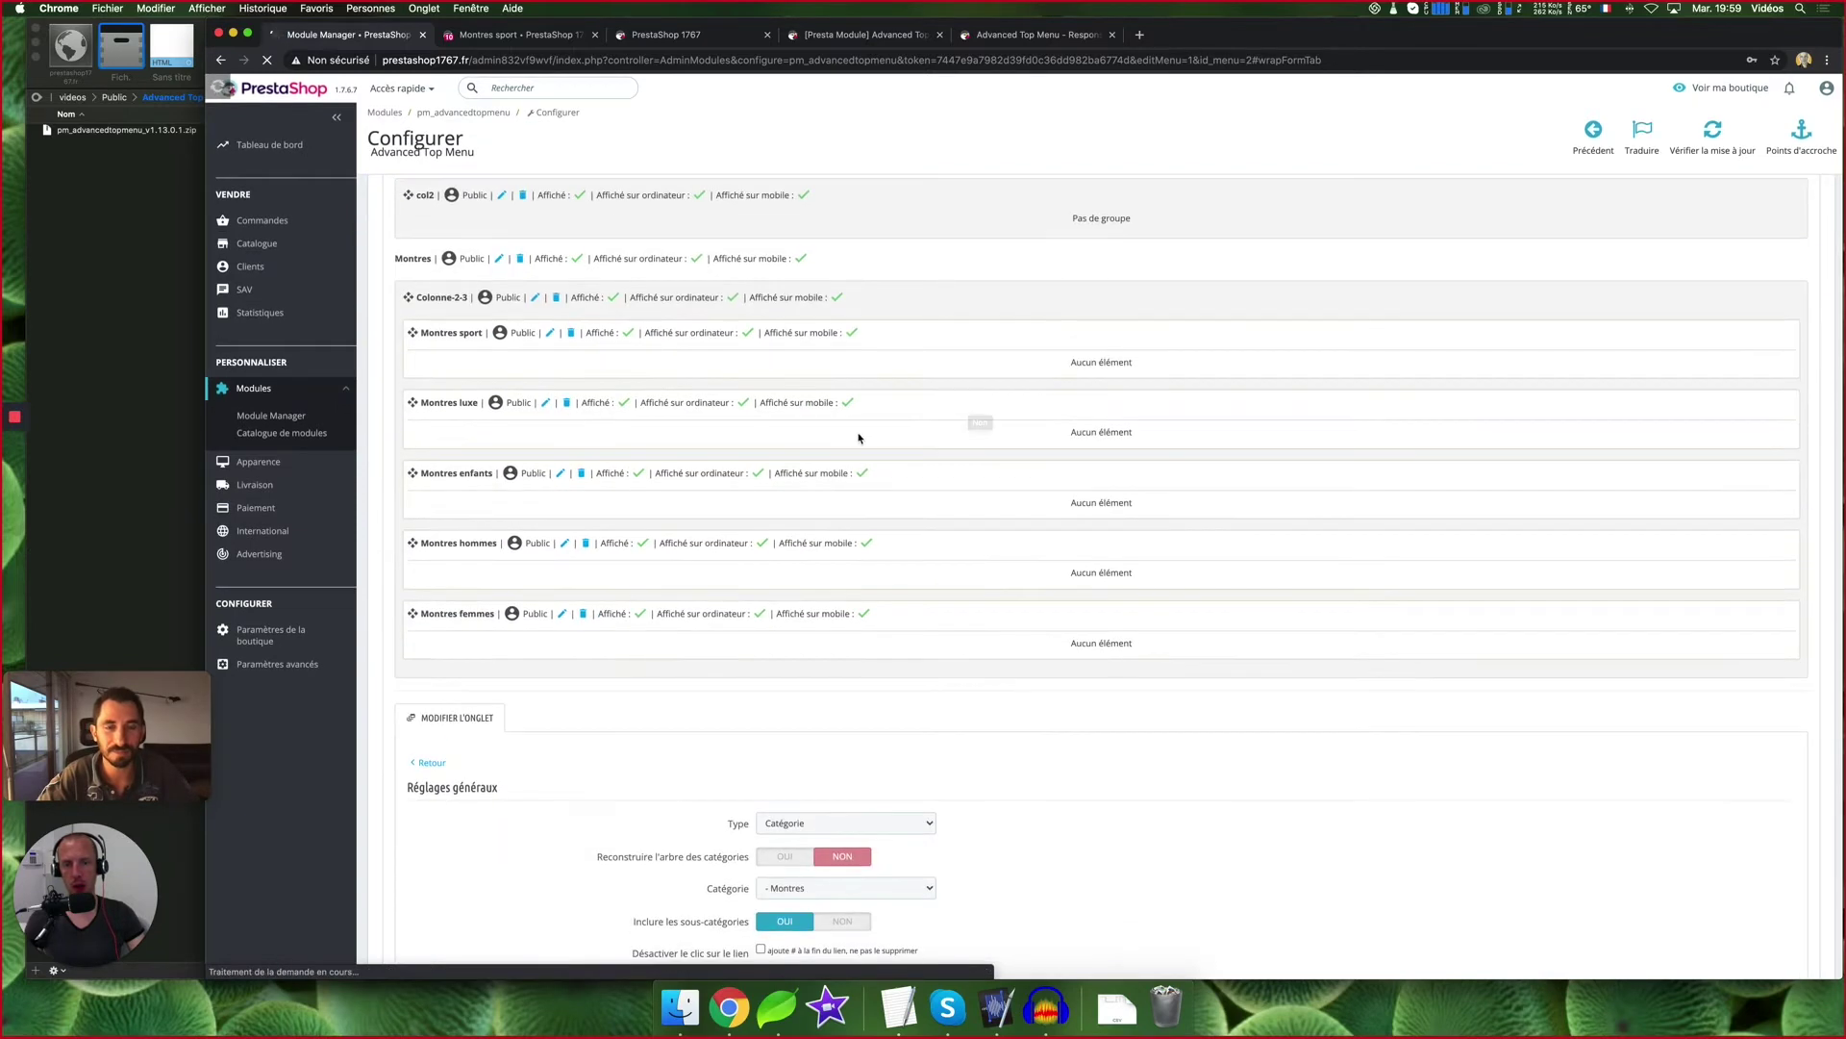
scroll(962, 500, down, 15)
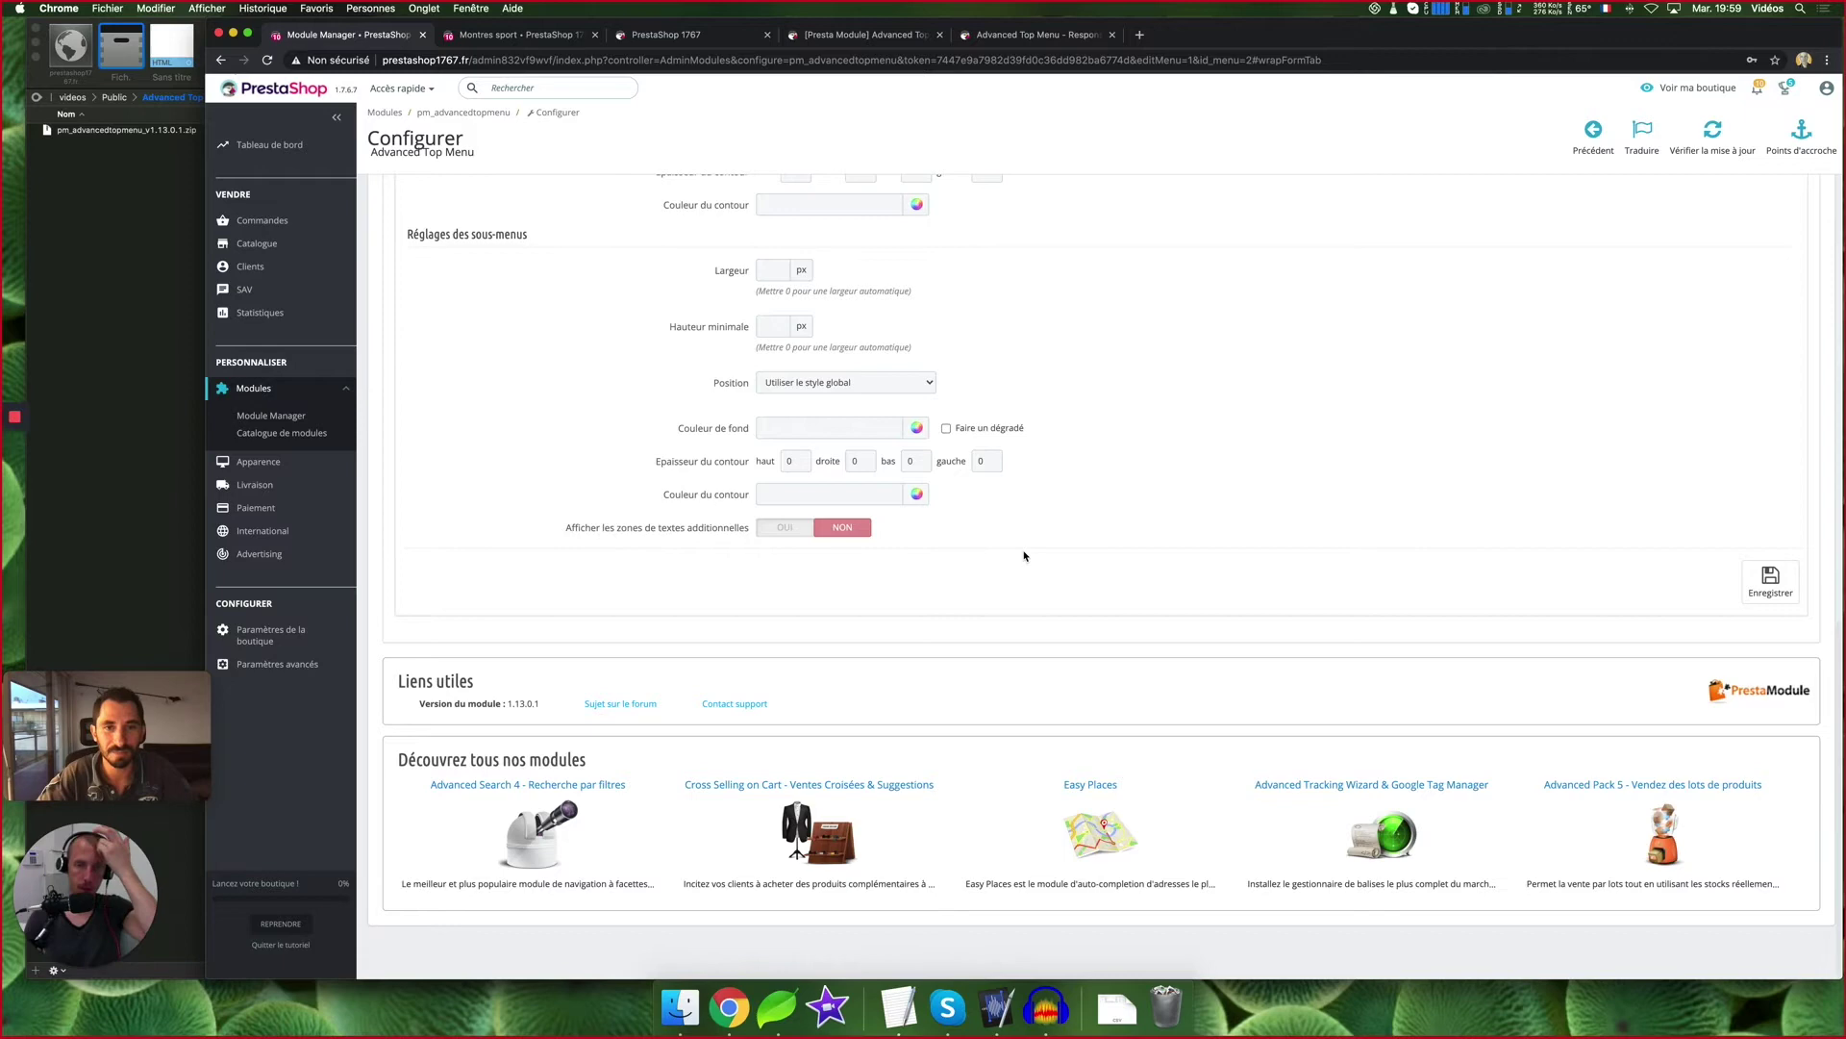
scroll(1025, 548, up, 15)
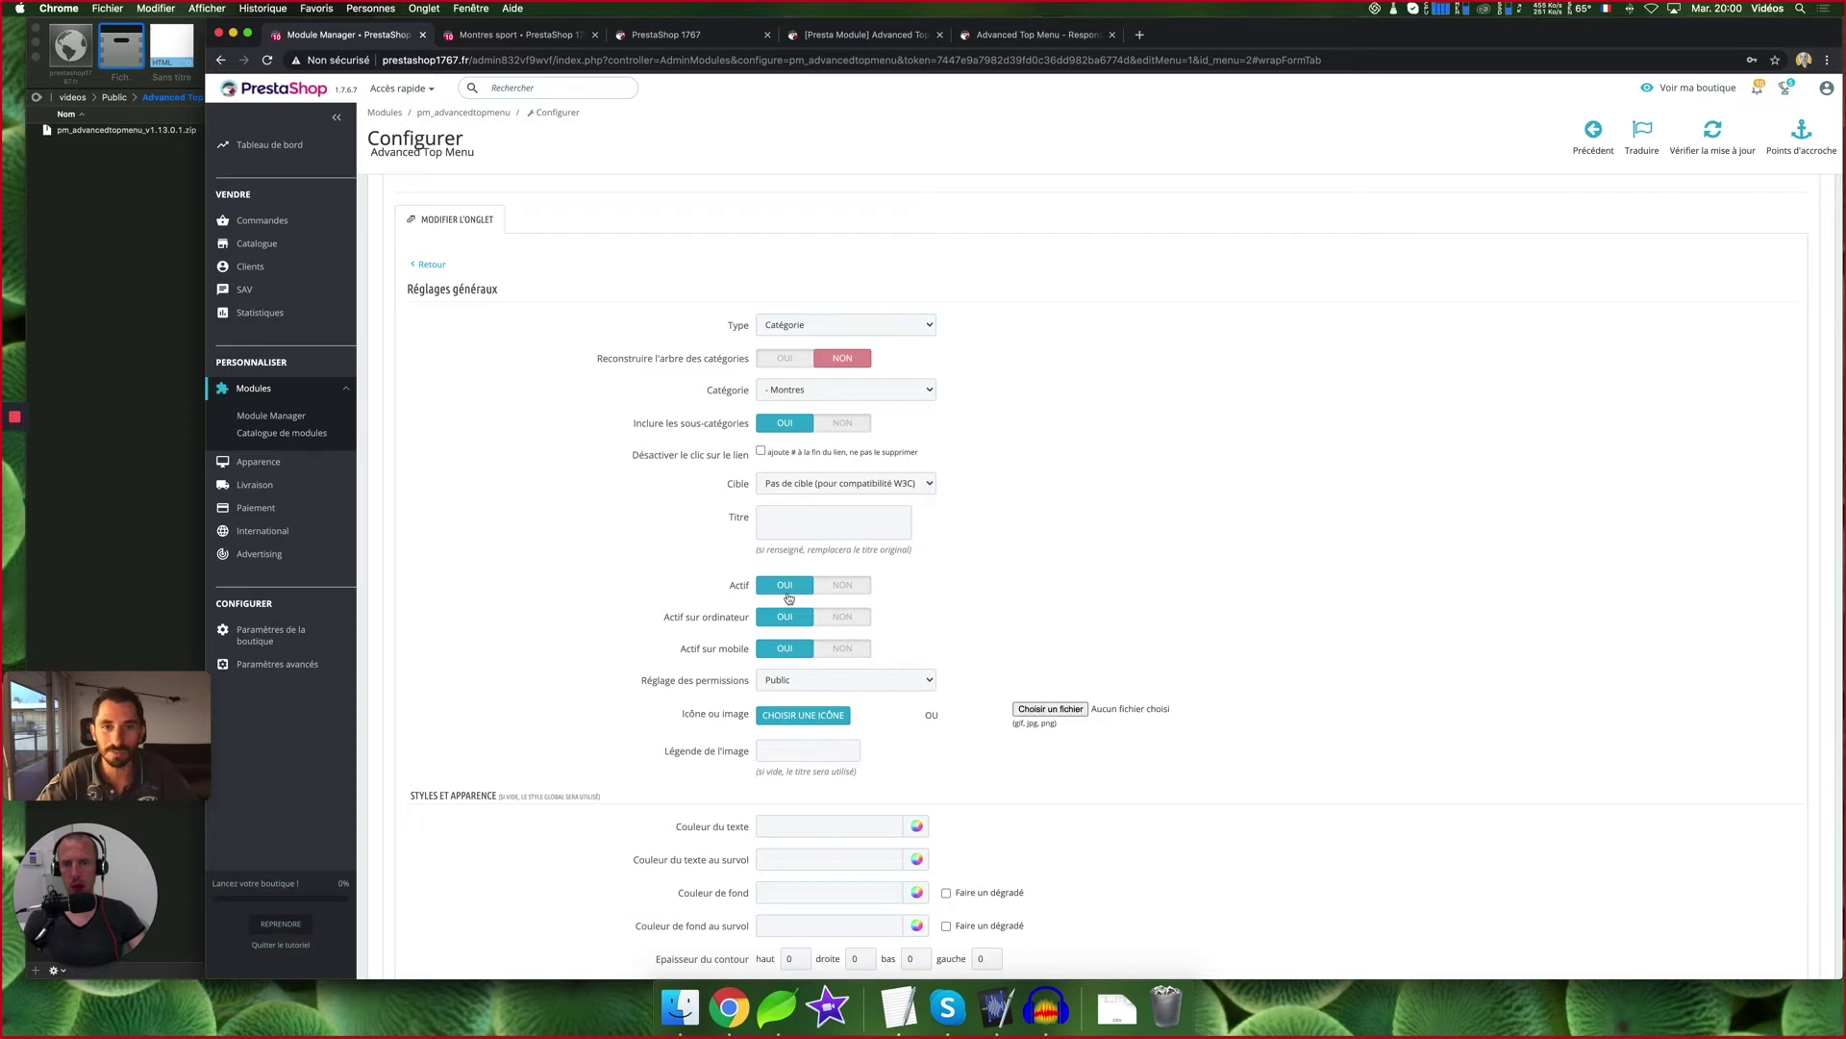
click(786, 360)
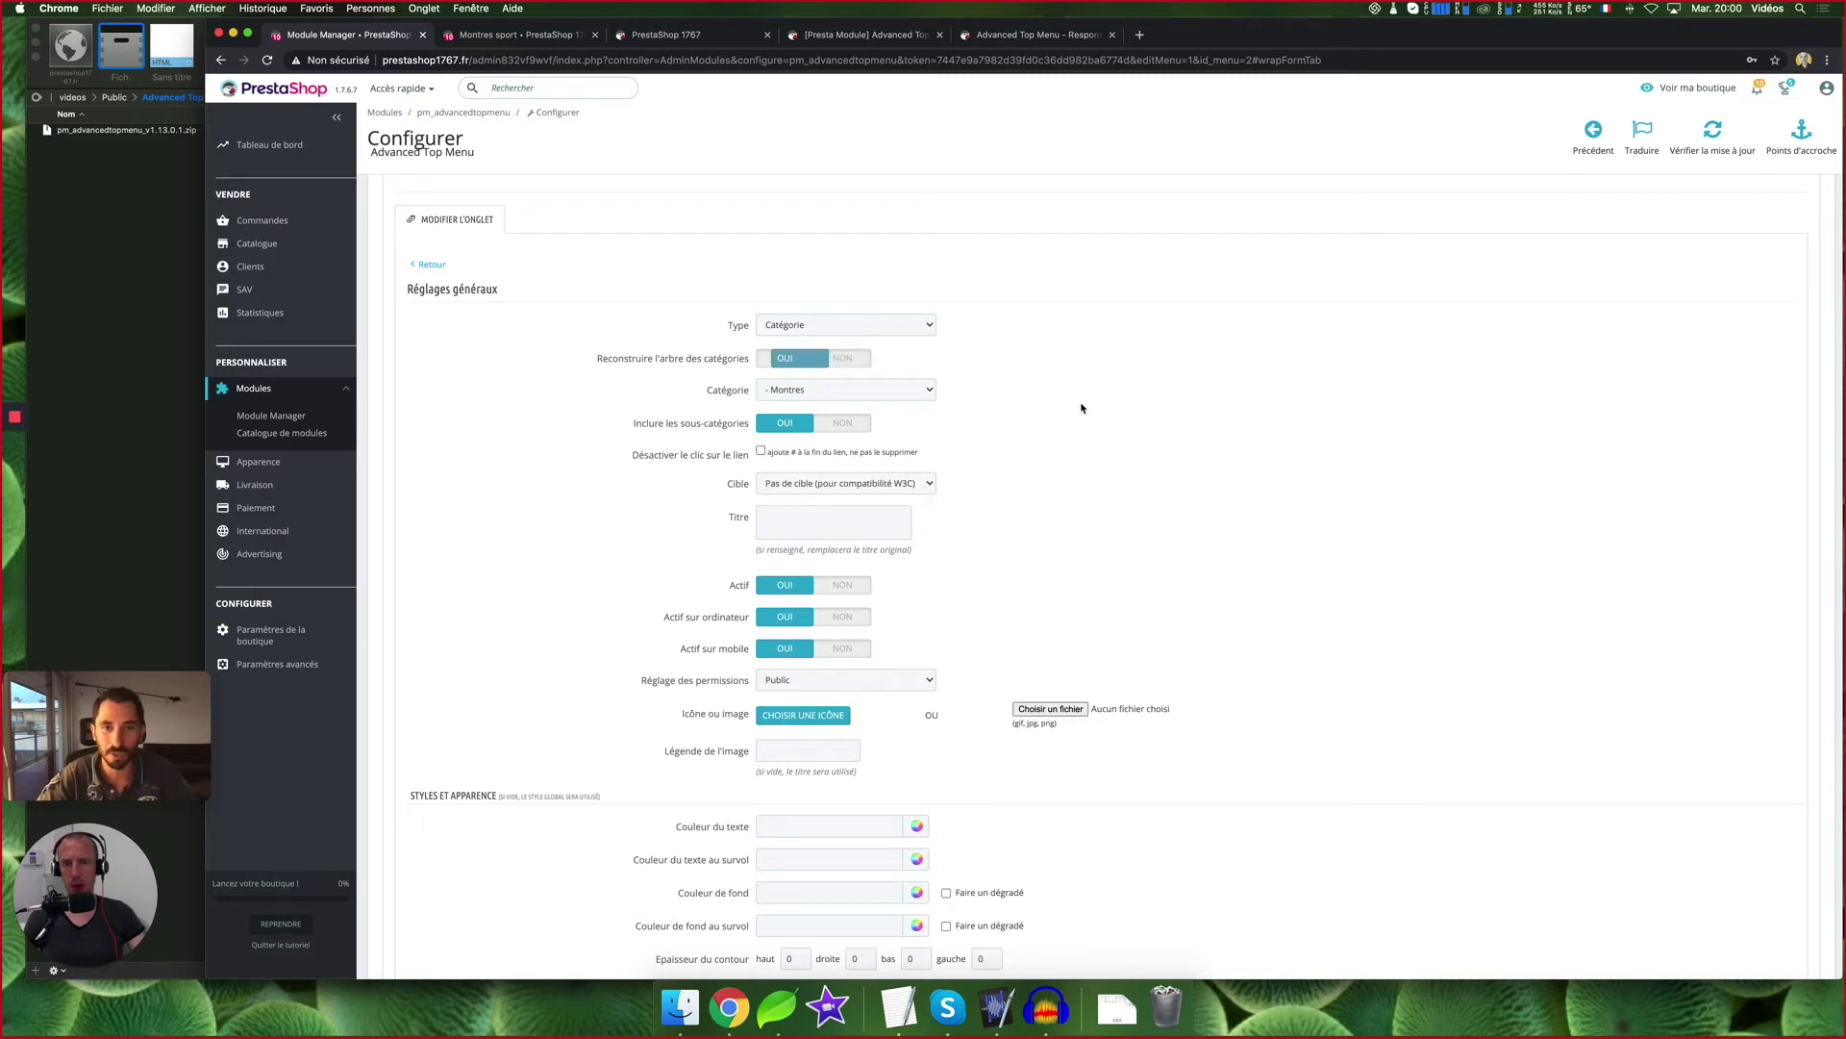
scroll(1250, 481, down, 7)
click(1771, 731)
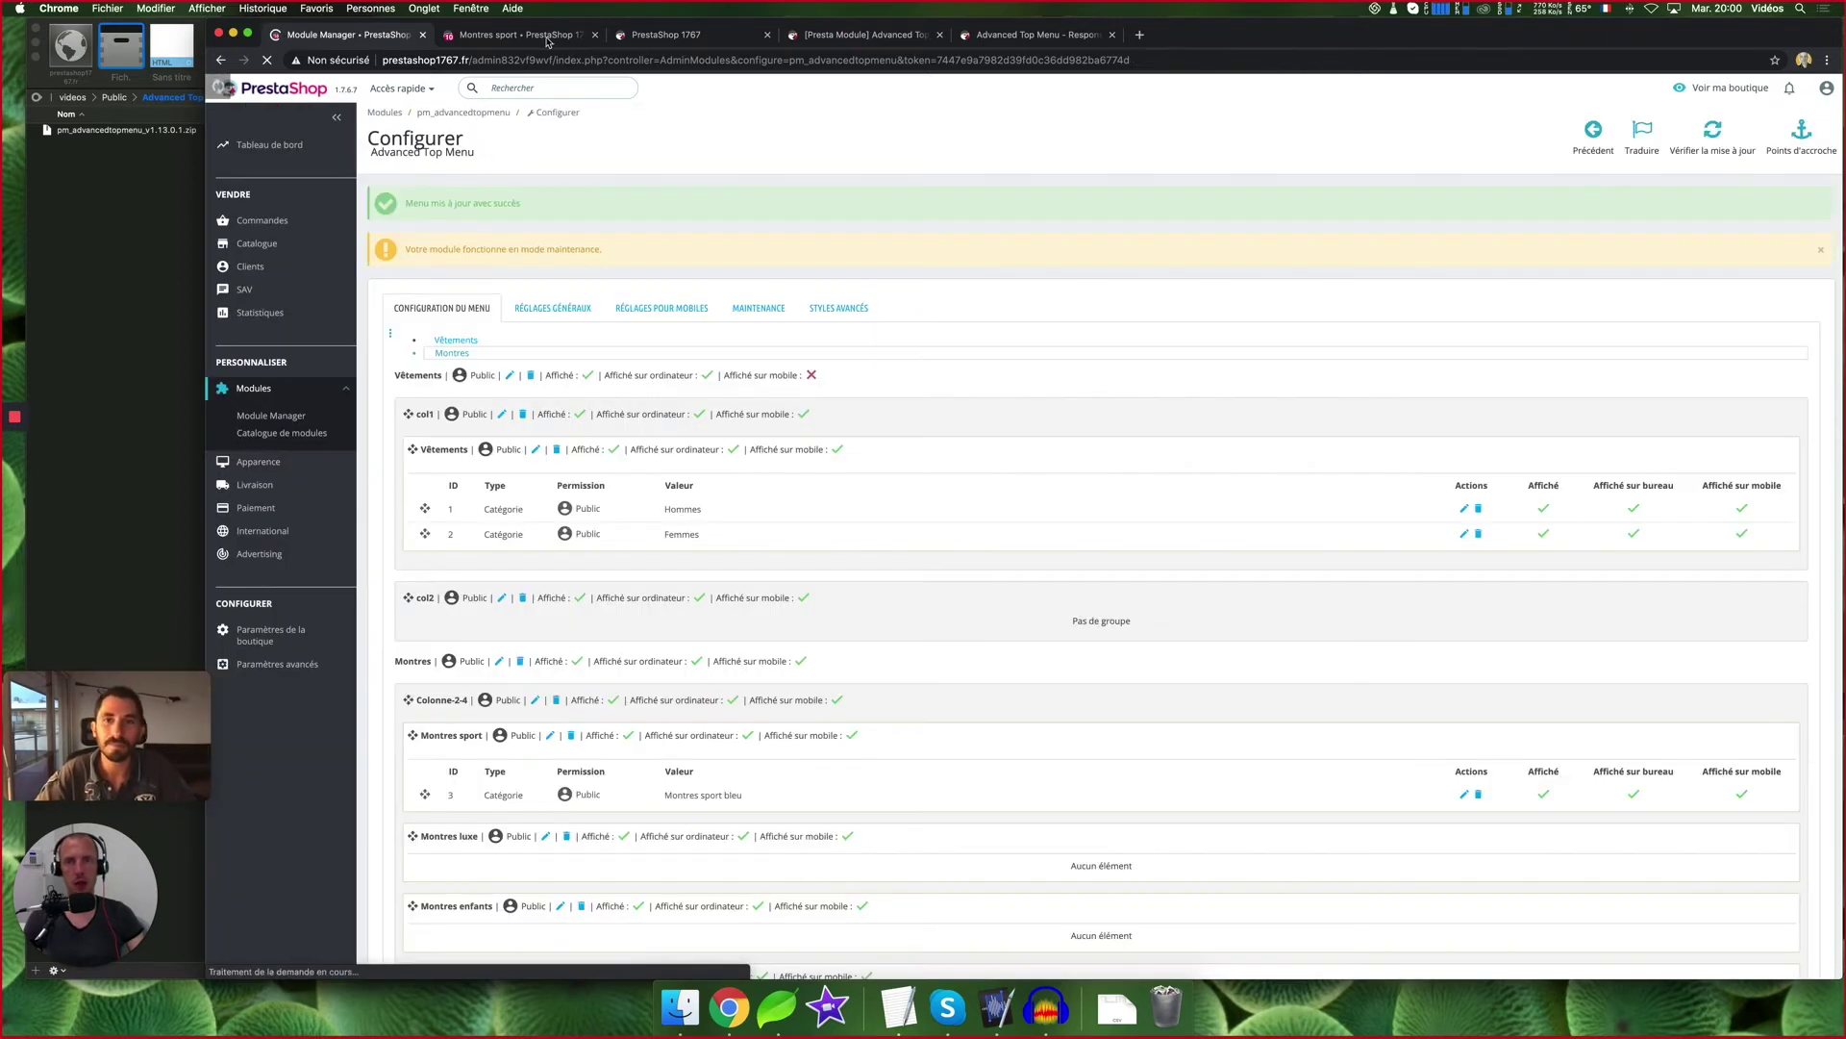
Reload the shop, open the Montres category page, close the developer tools, and check the Montres sub-menu
click(673, 35)
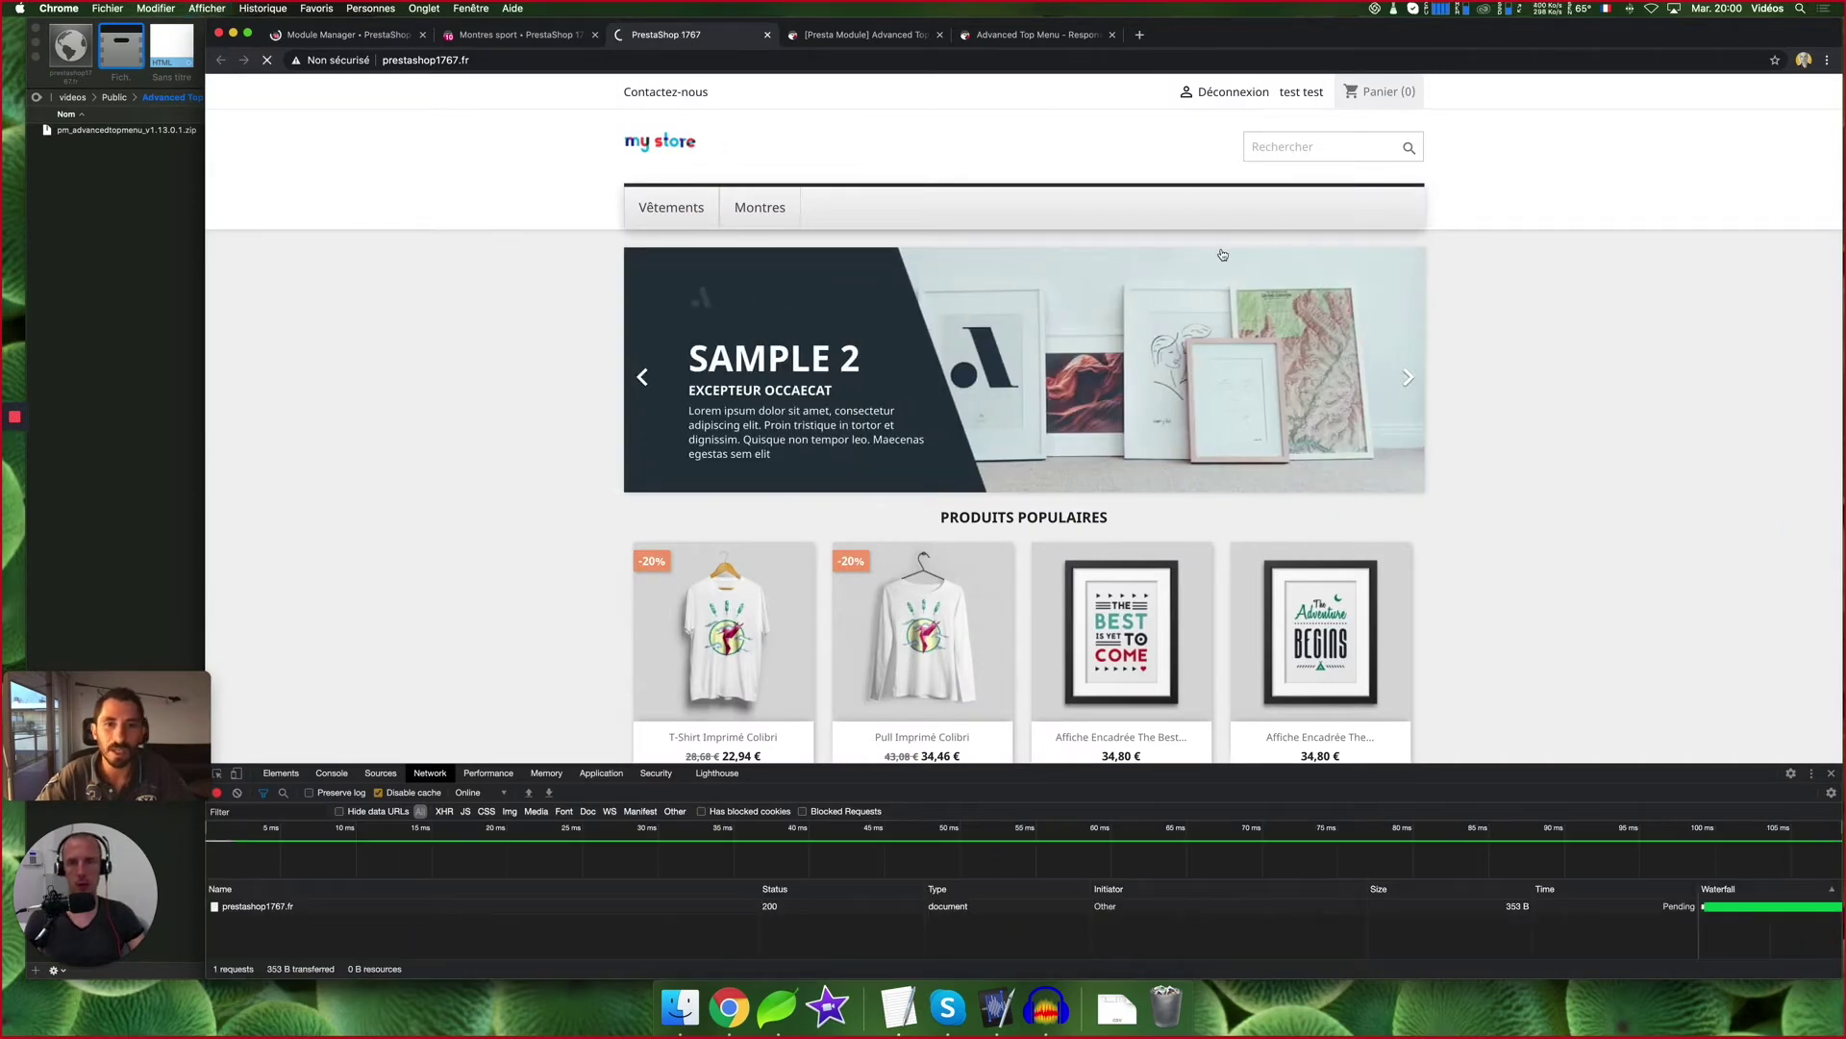
key(super+r)
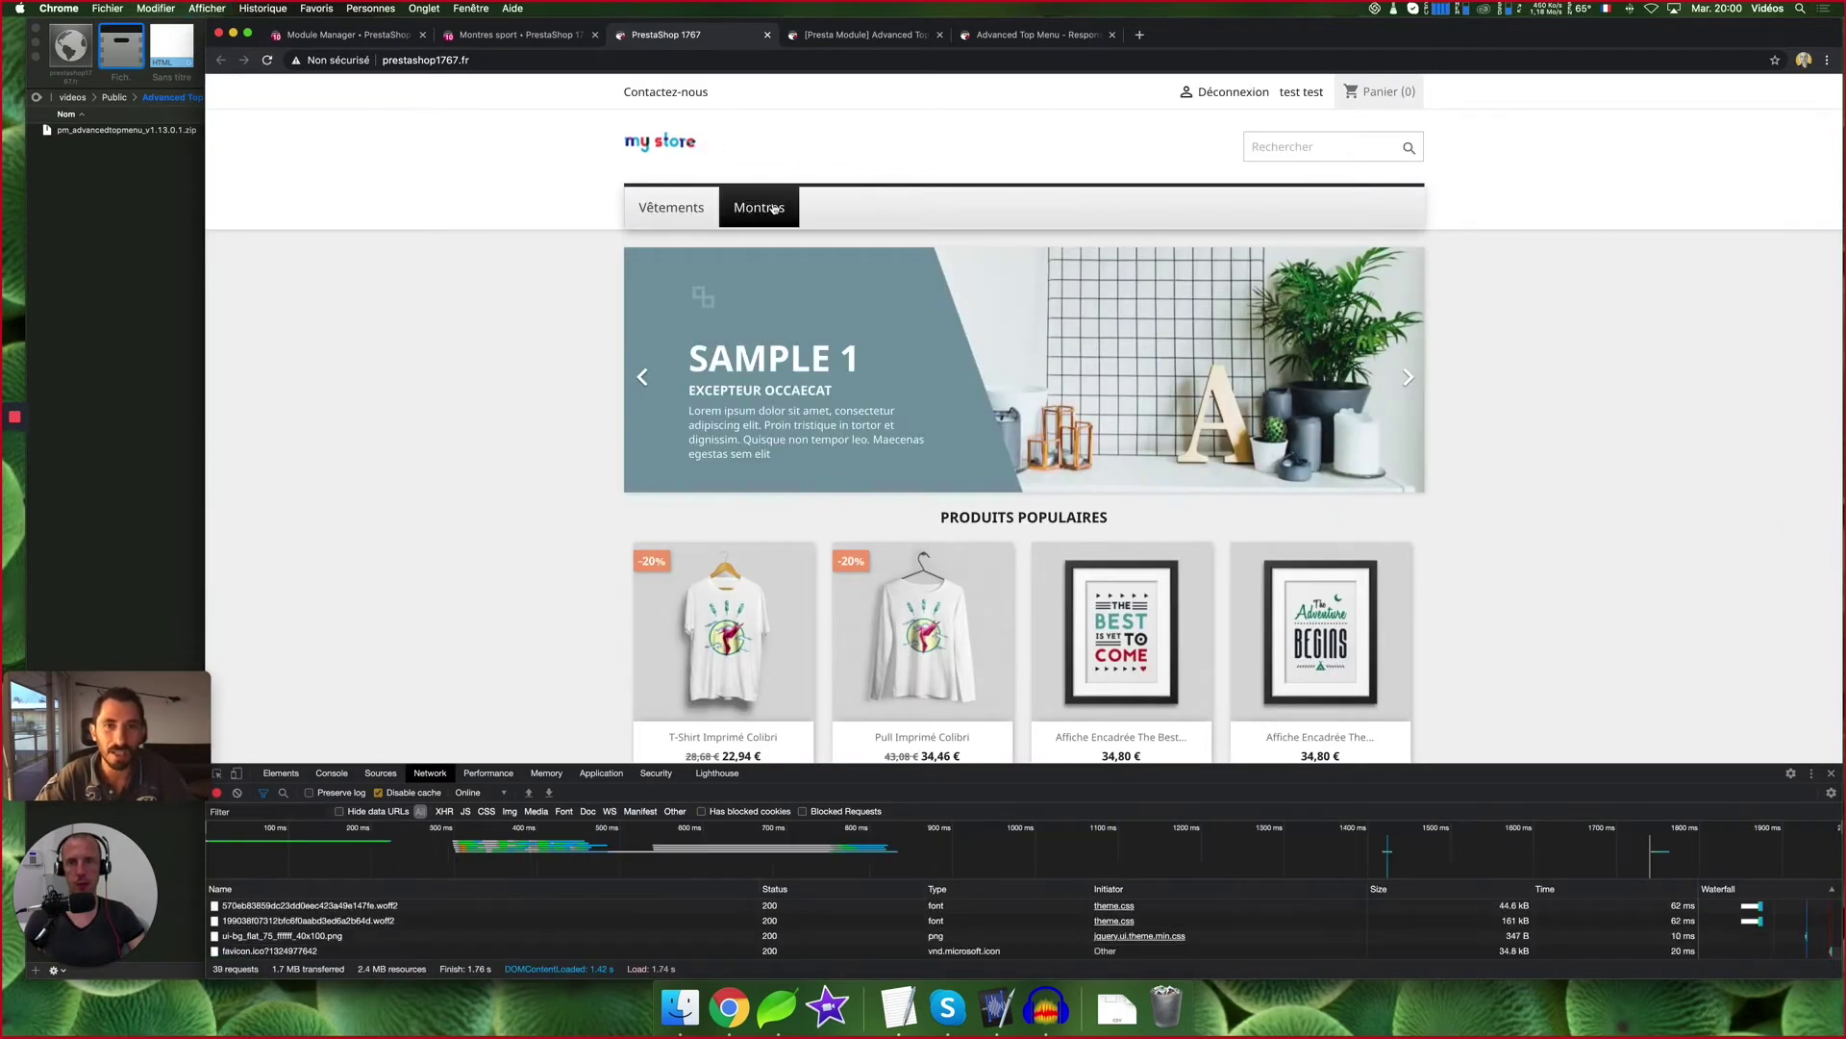
click(755, 207)
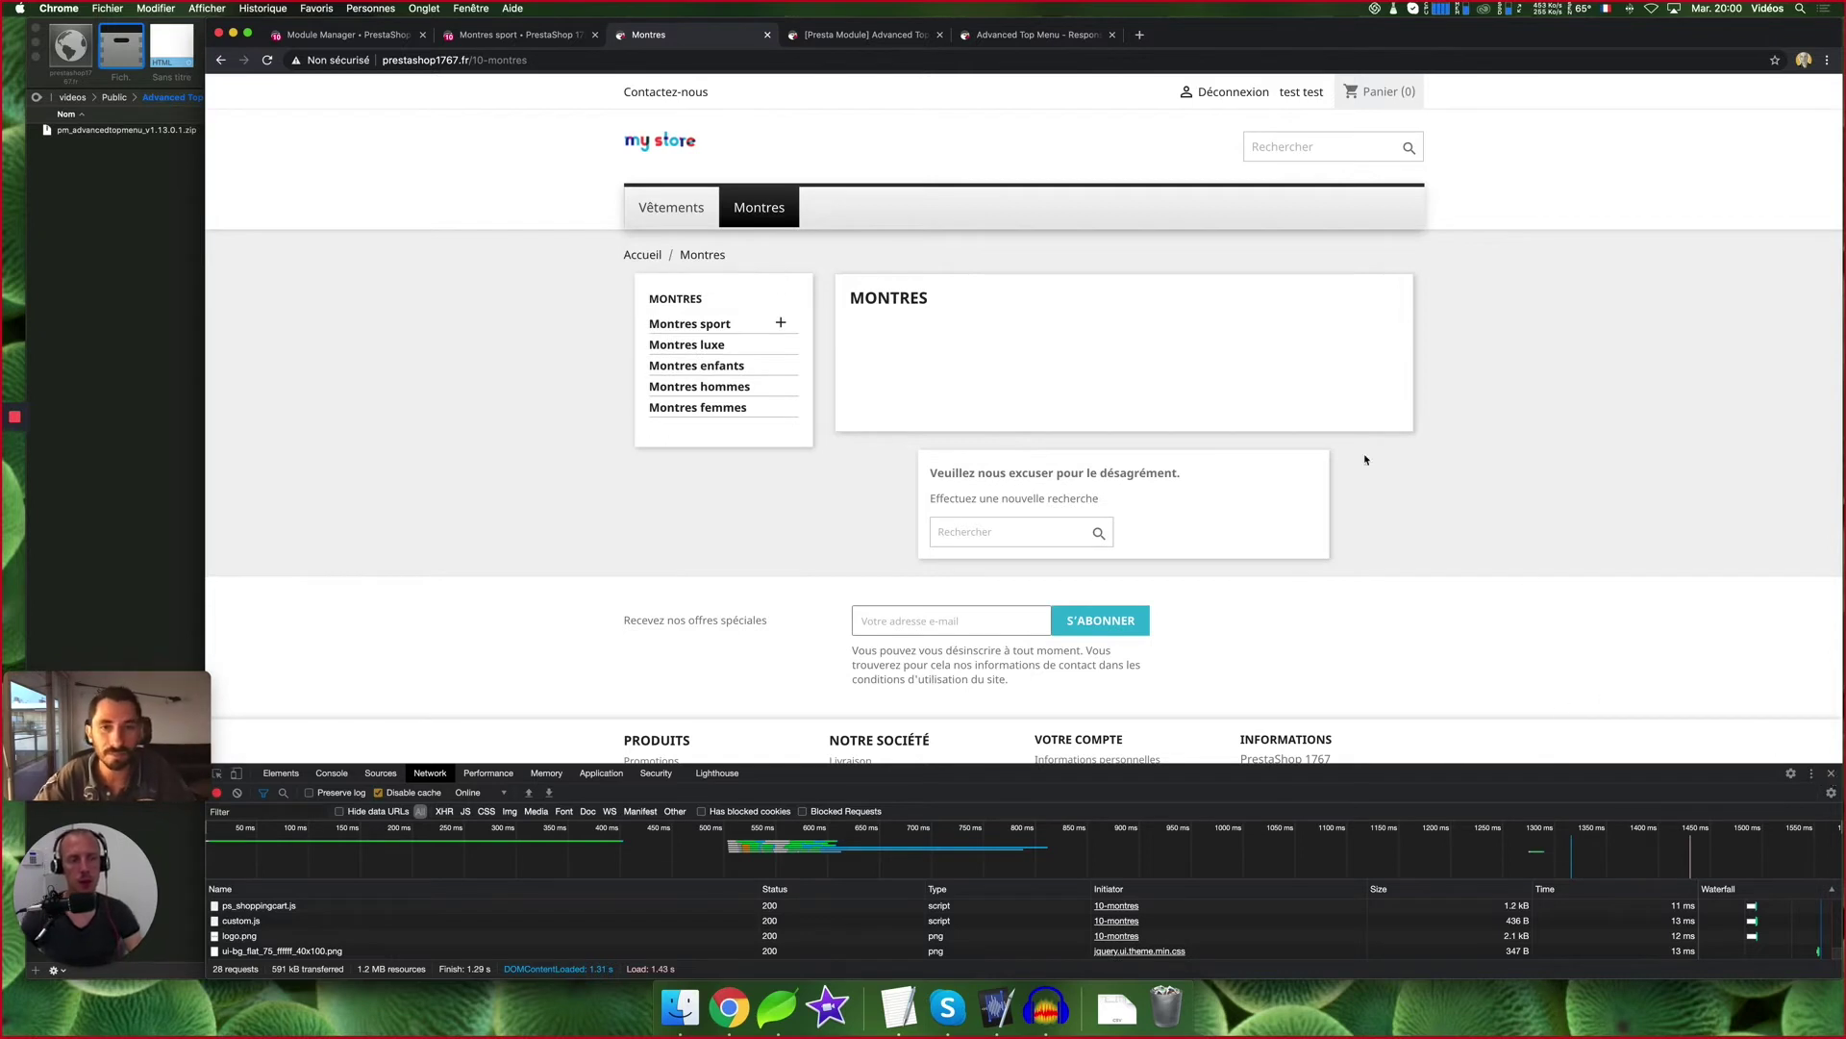
key(super+alt+i)
mouse_move(756, 227)
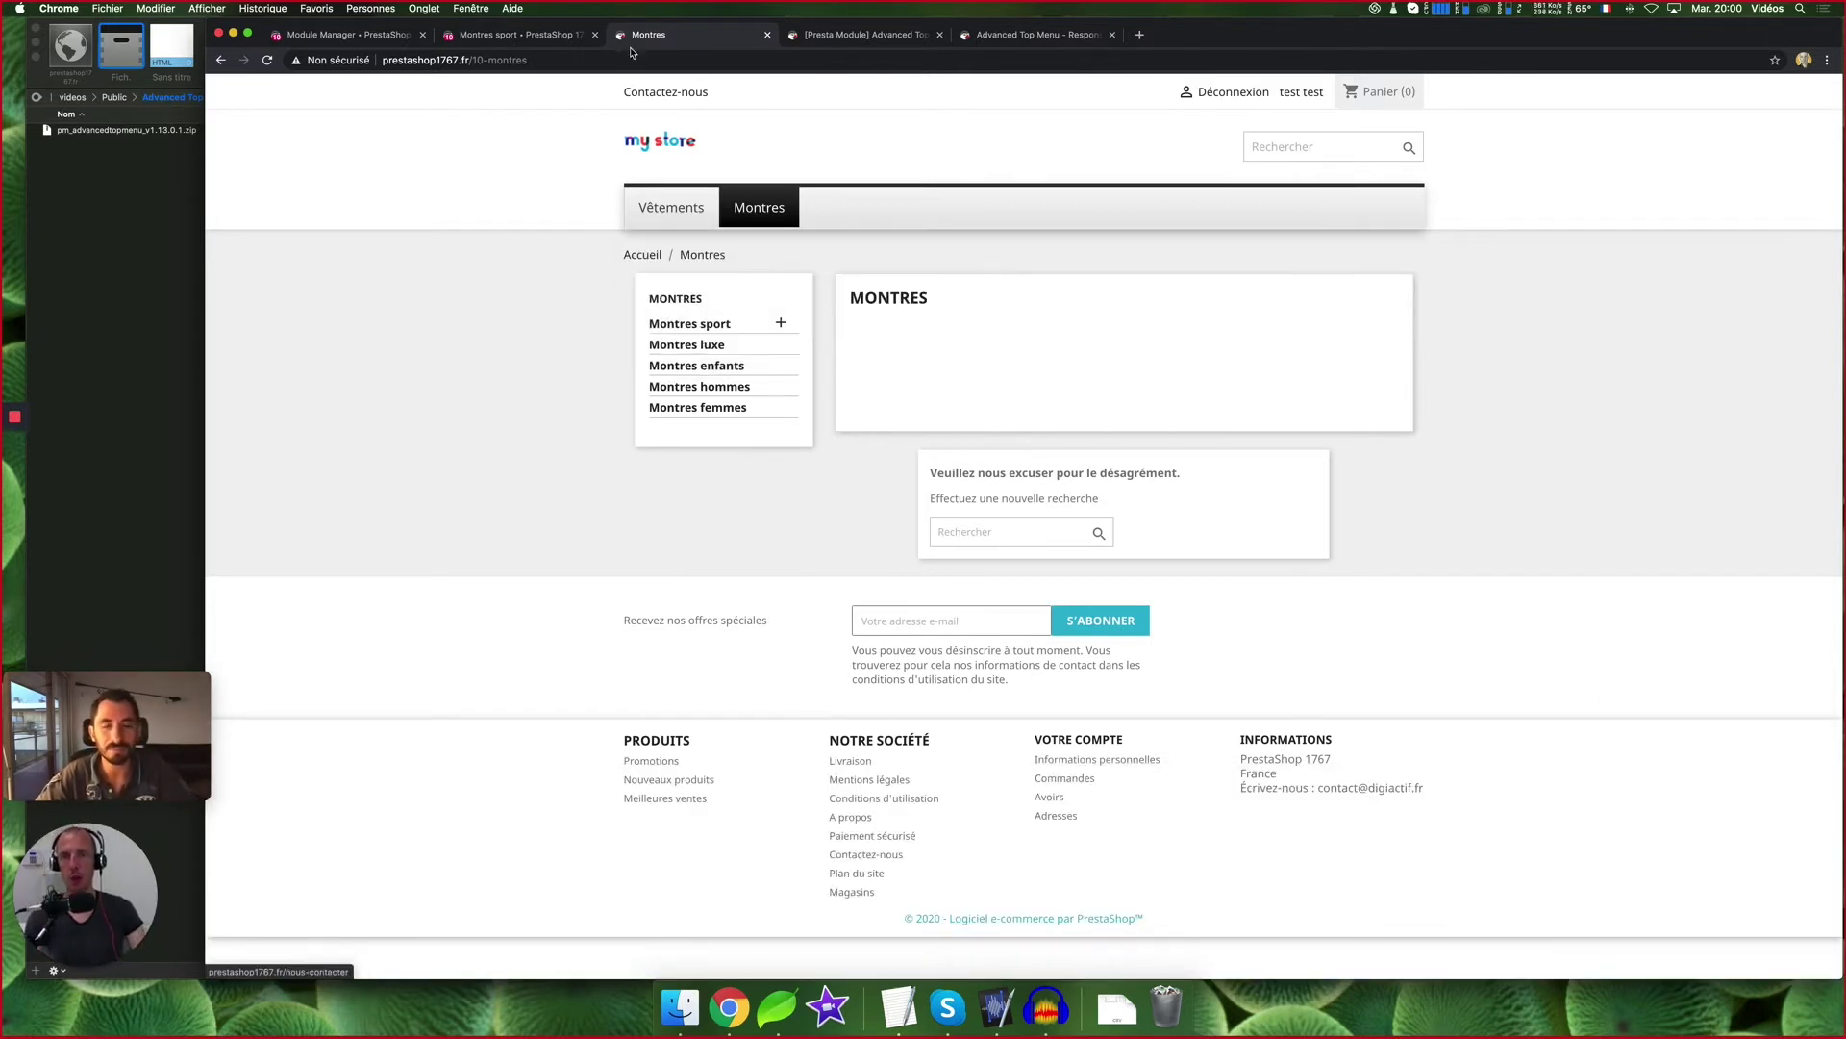
Start a new menu element in Advanced Top Menu with Vêtements as its parent tab
click(549, 39)
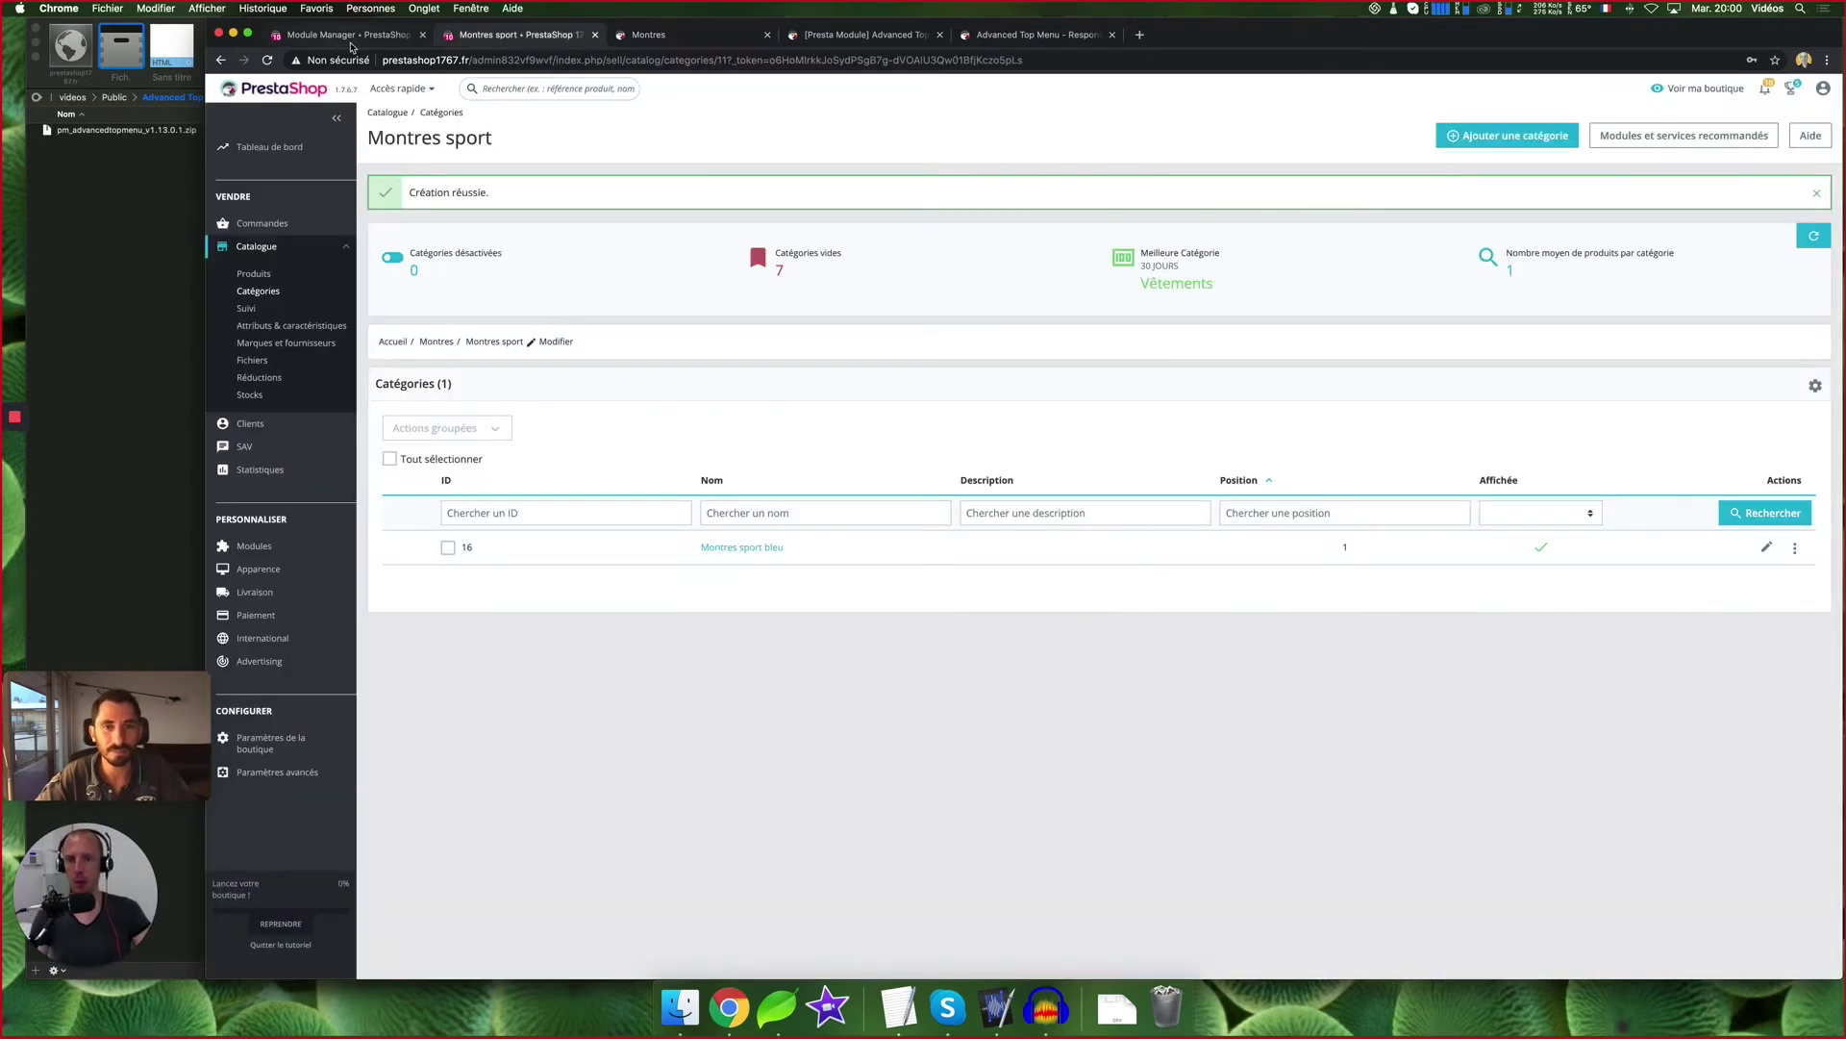
click(342, 38)
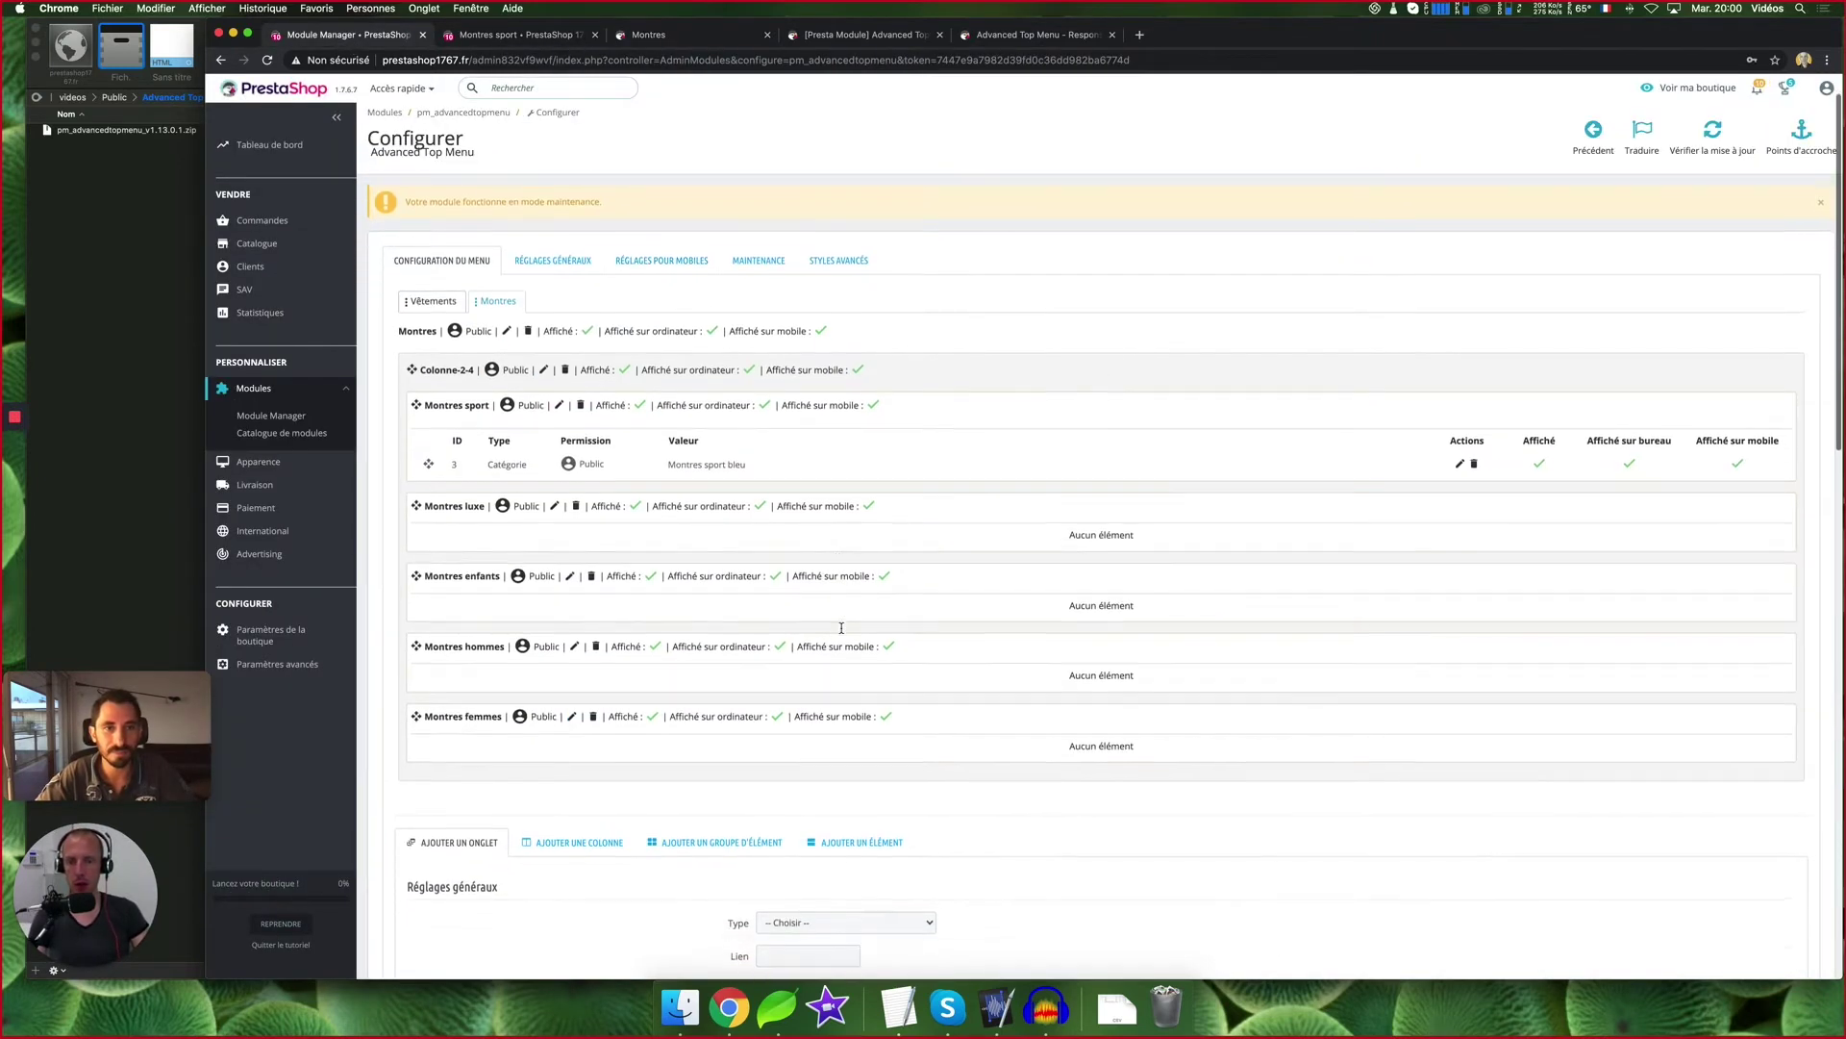
click(892, 843)
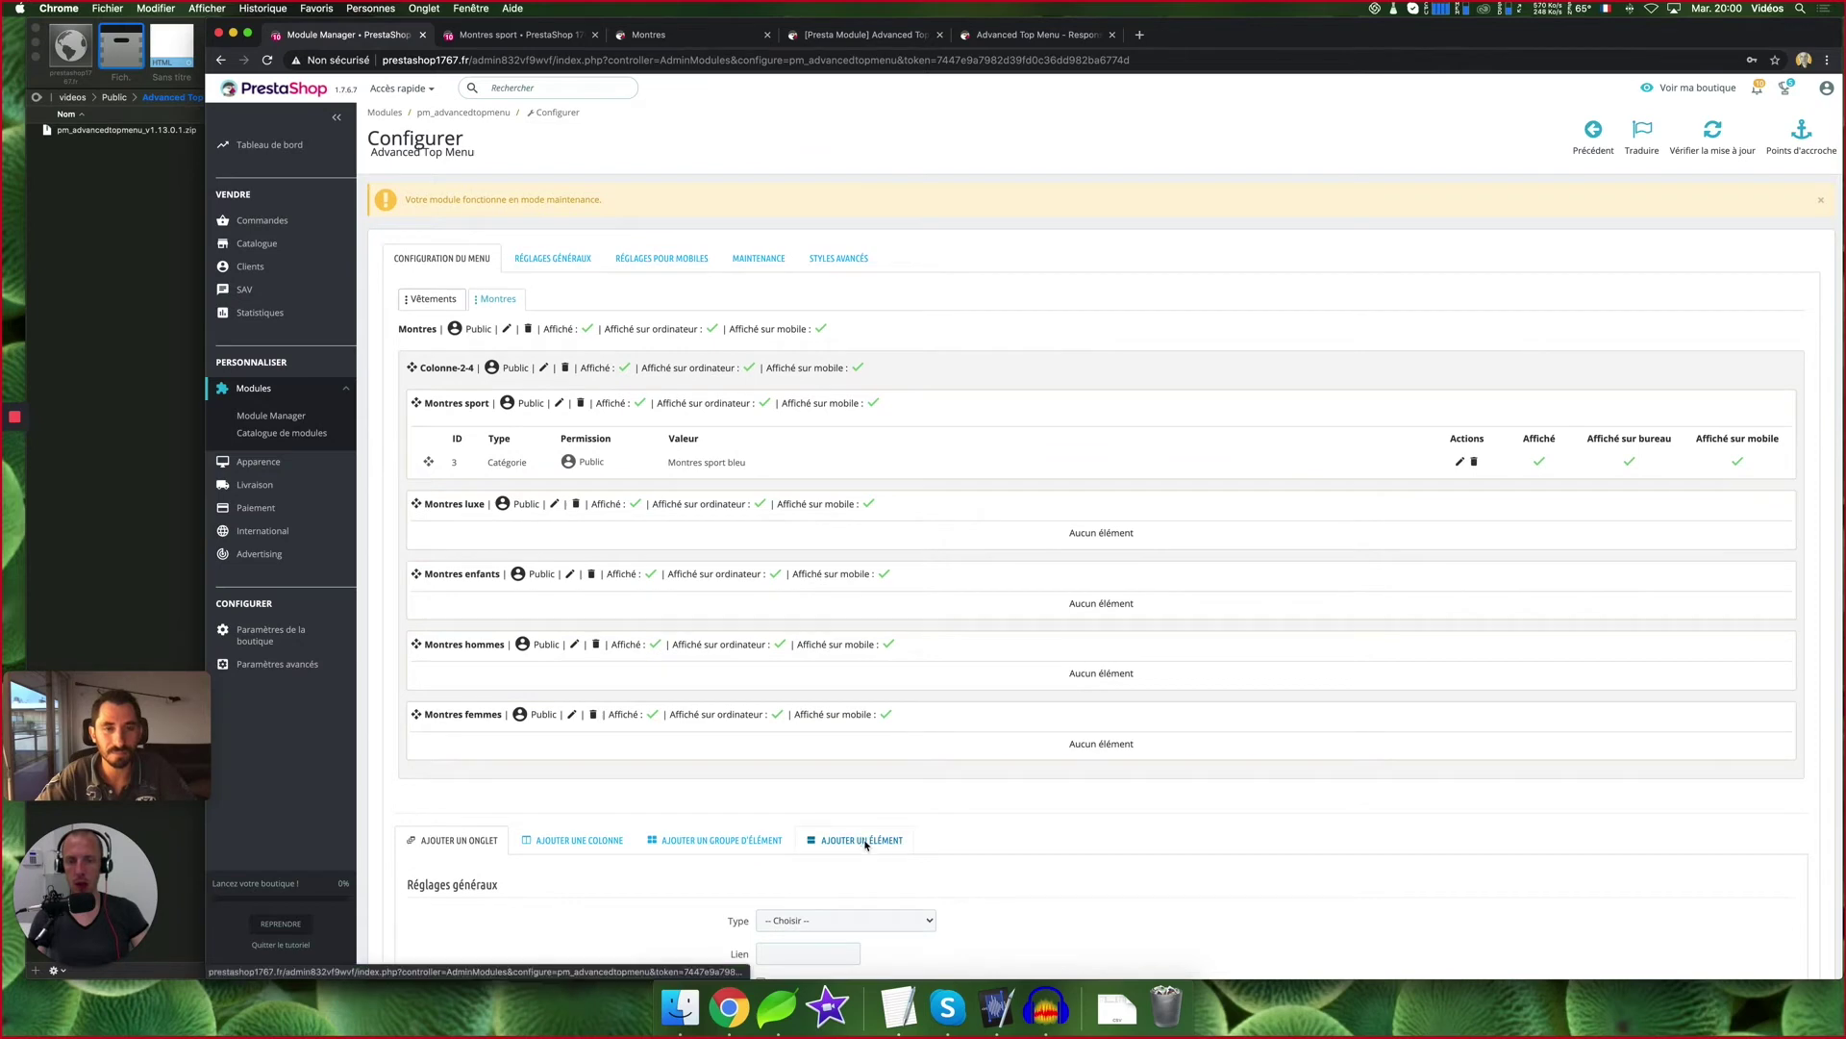
scroll(1125, 846, down, 2)
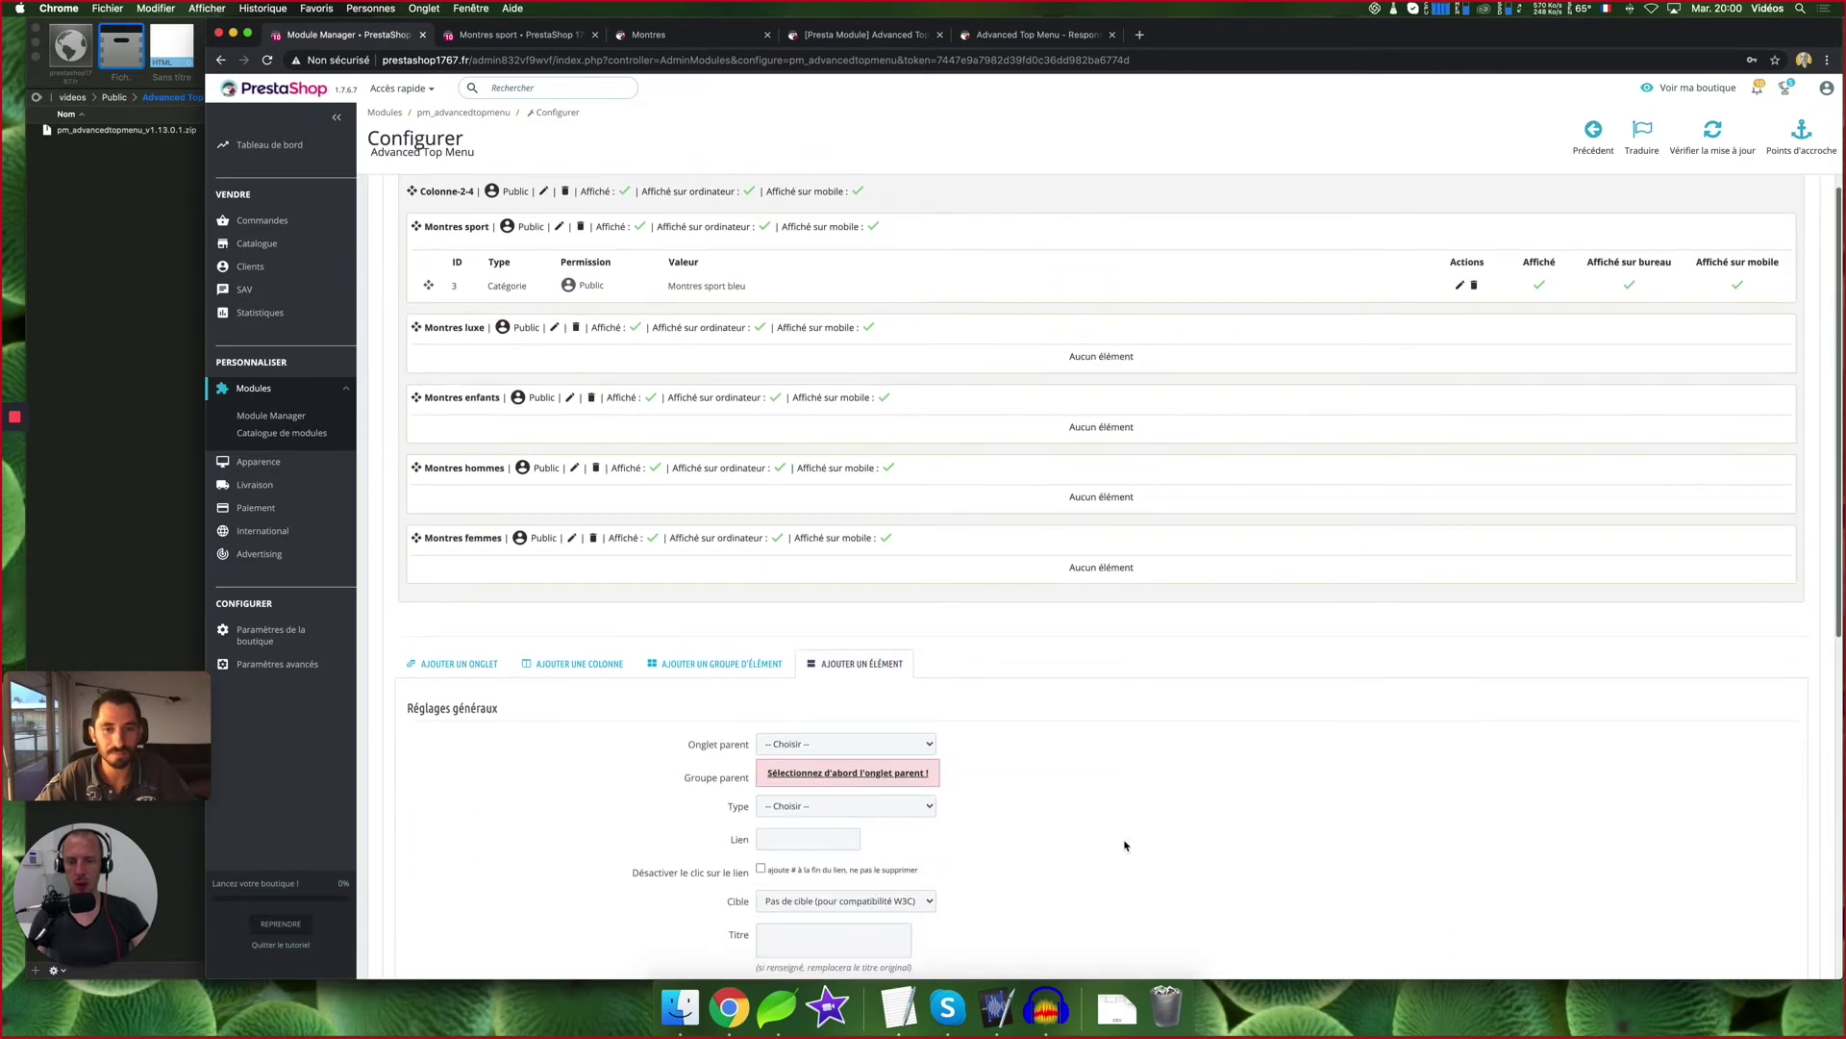
click(909, 744)
click(1079, 743)
click(846, 744)
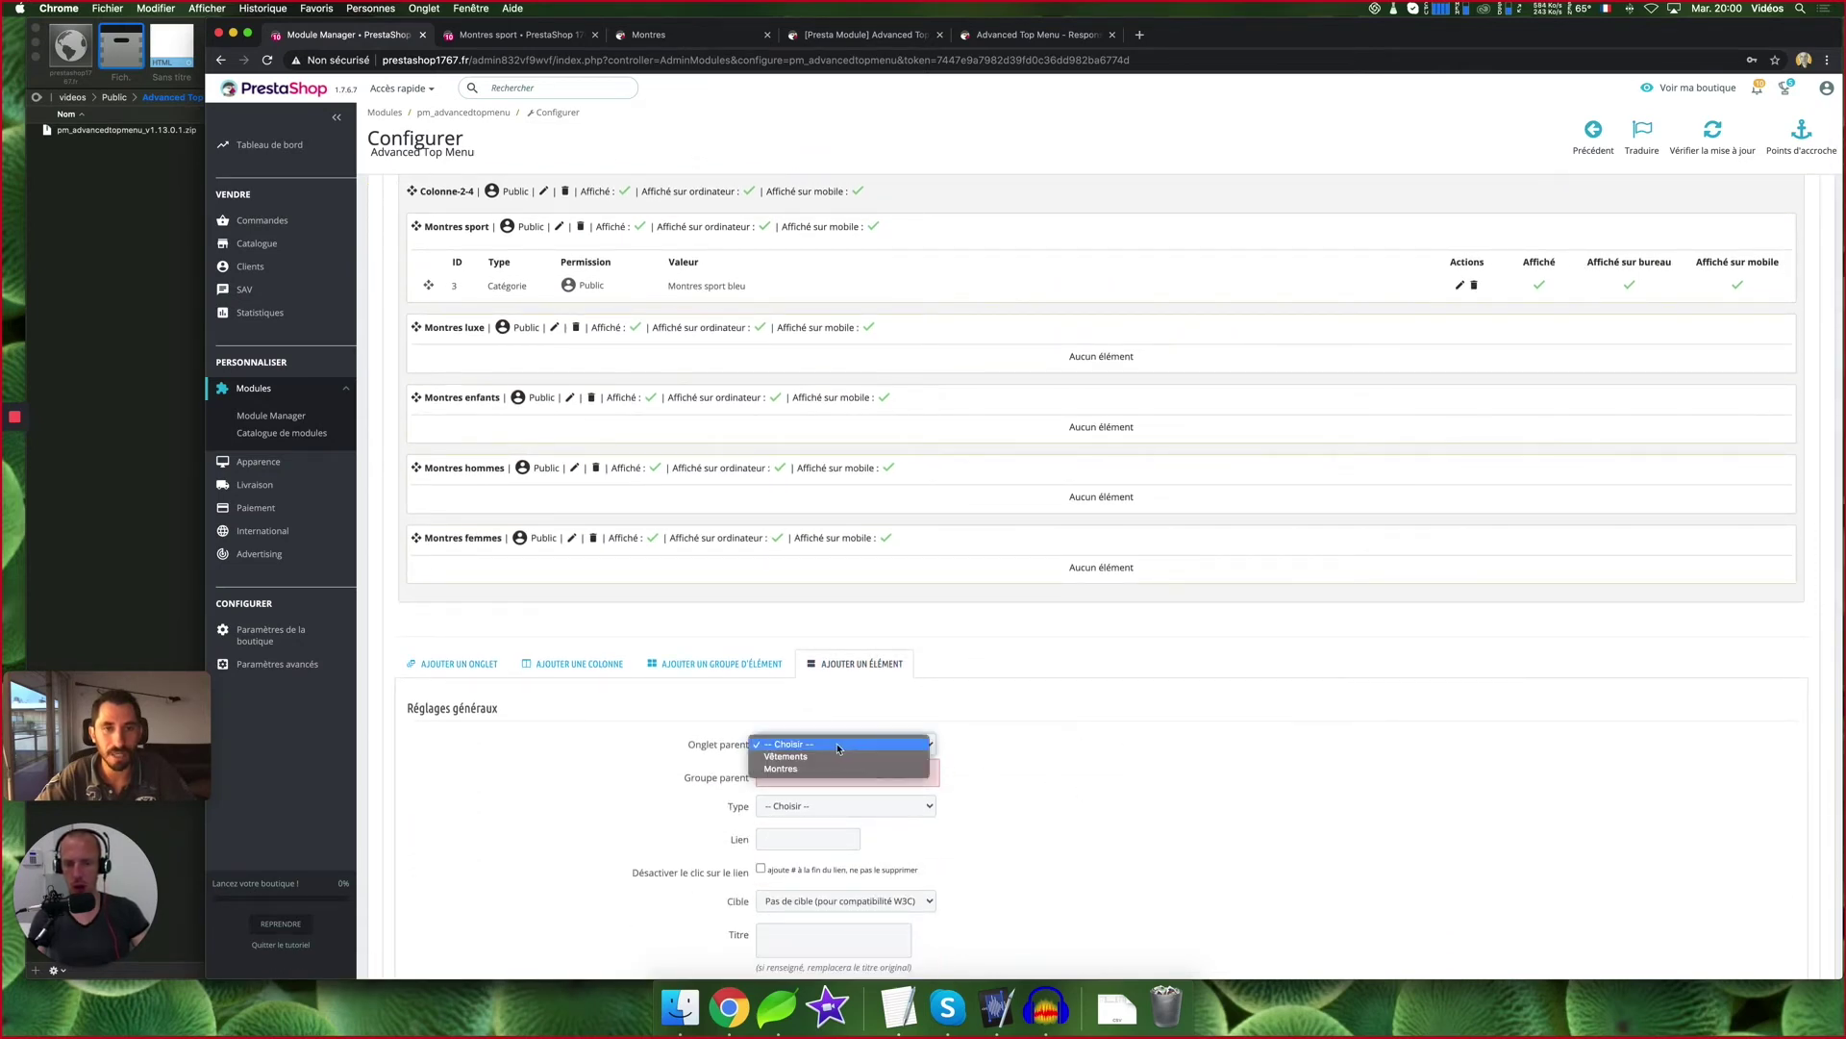
click(806, 758)
click(886, 744)
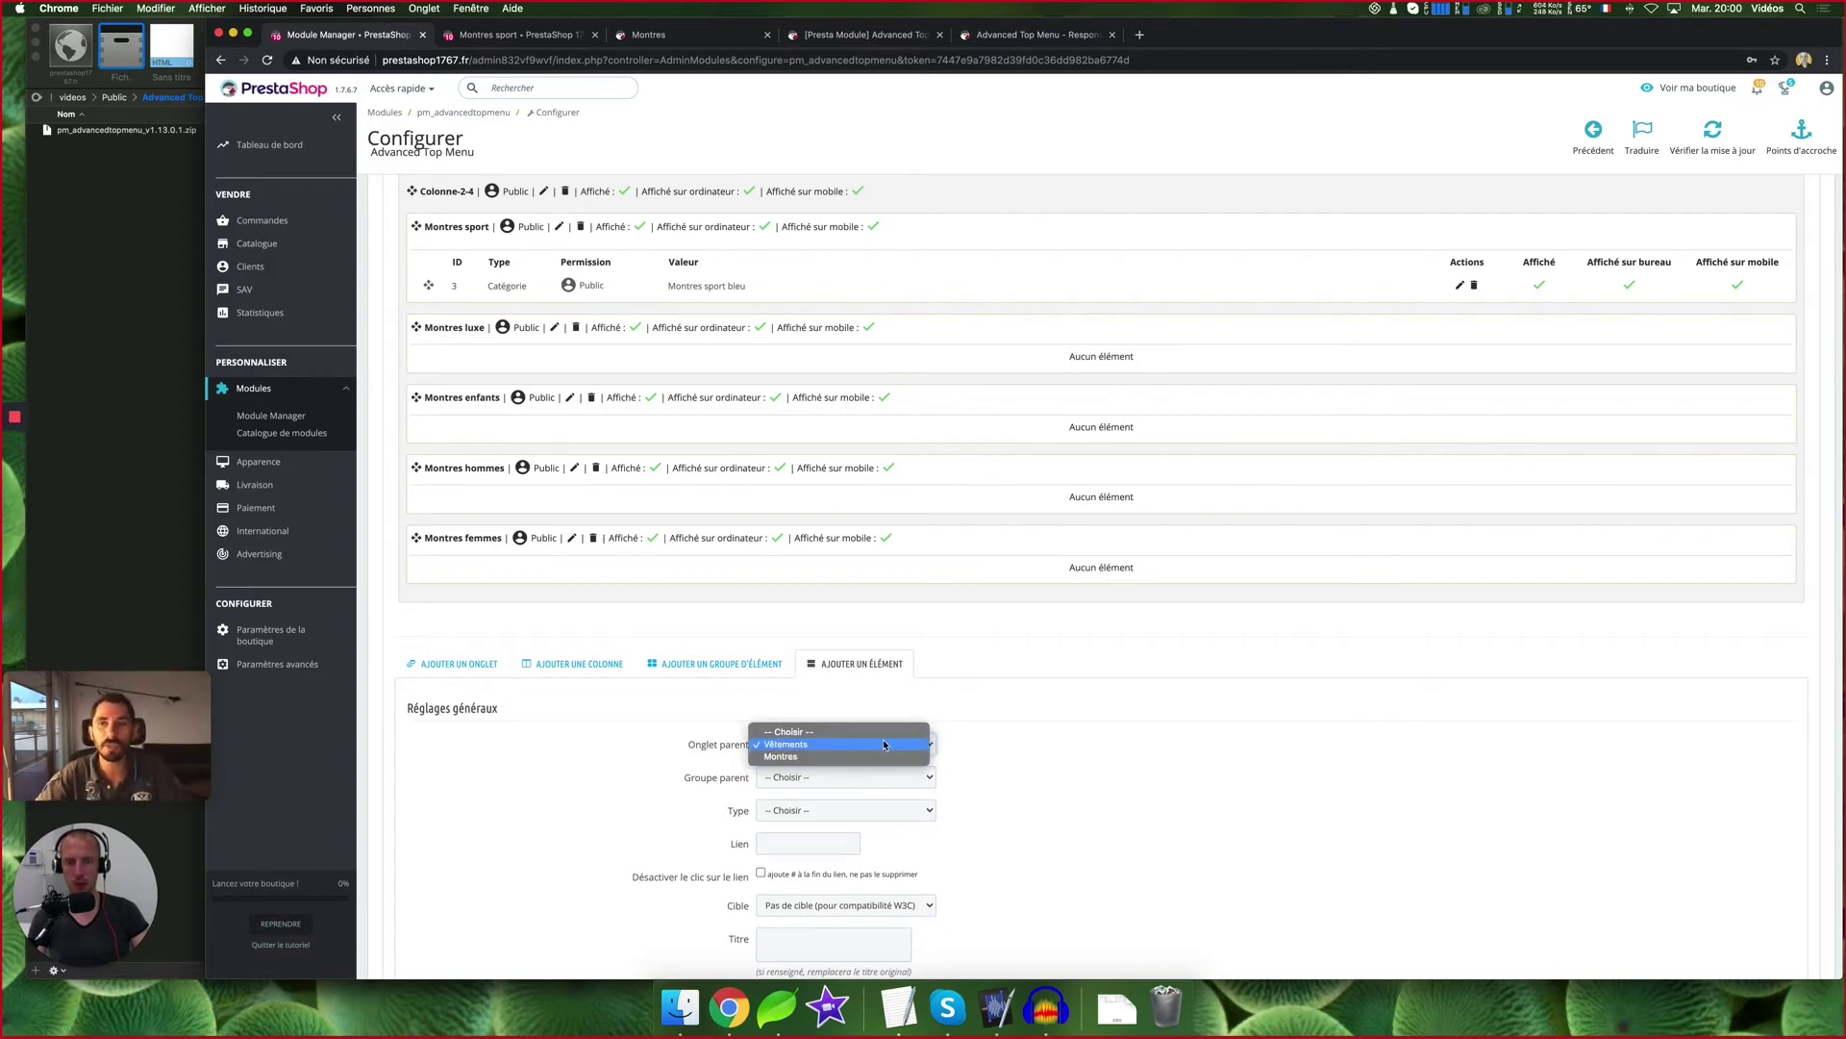
click(594, 154)
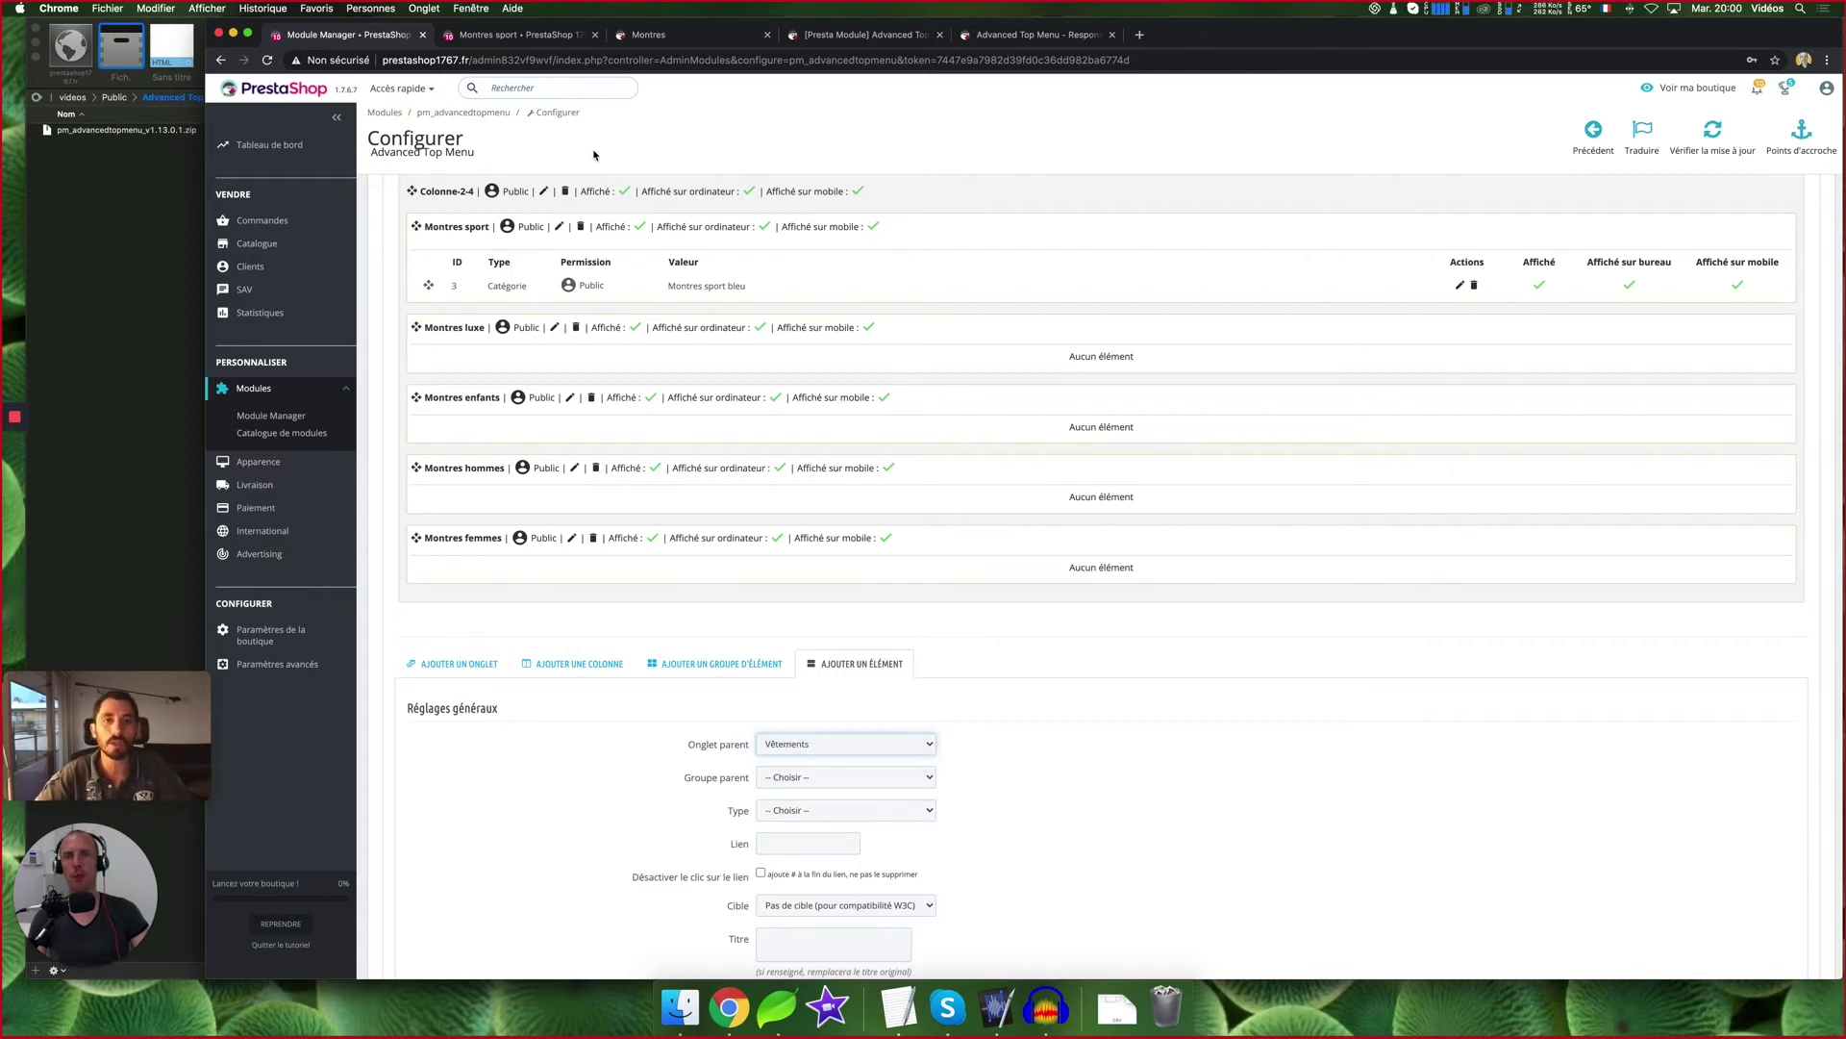
Check the entries under Montres sport in the shop's Montres sub-menu, and return to the new element form
click(654, 35)
mouse_move(777, 201)
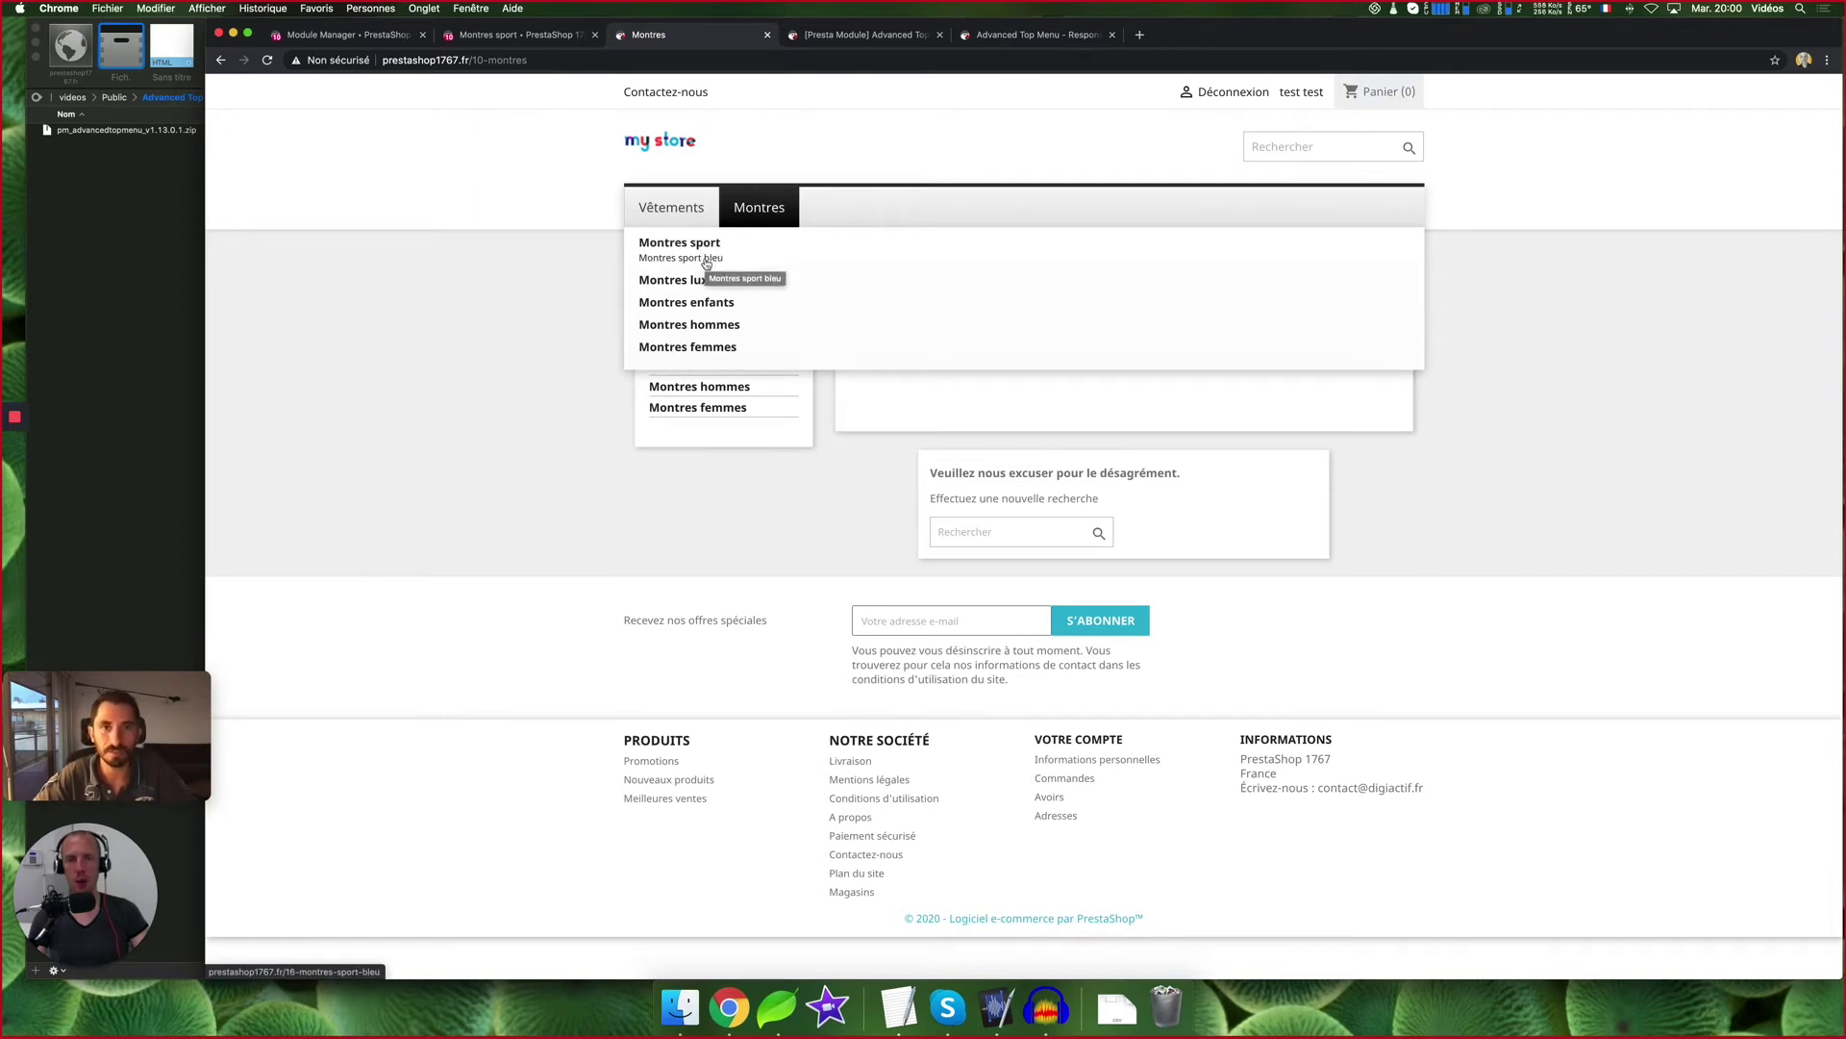
click(356, 38)
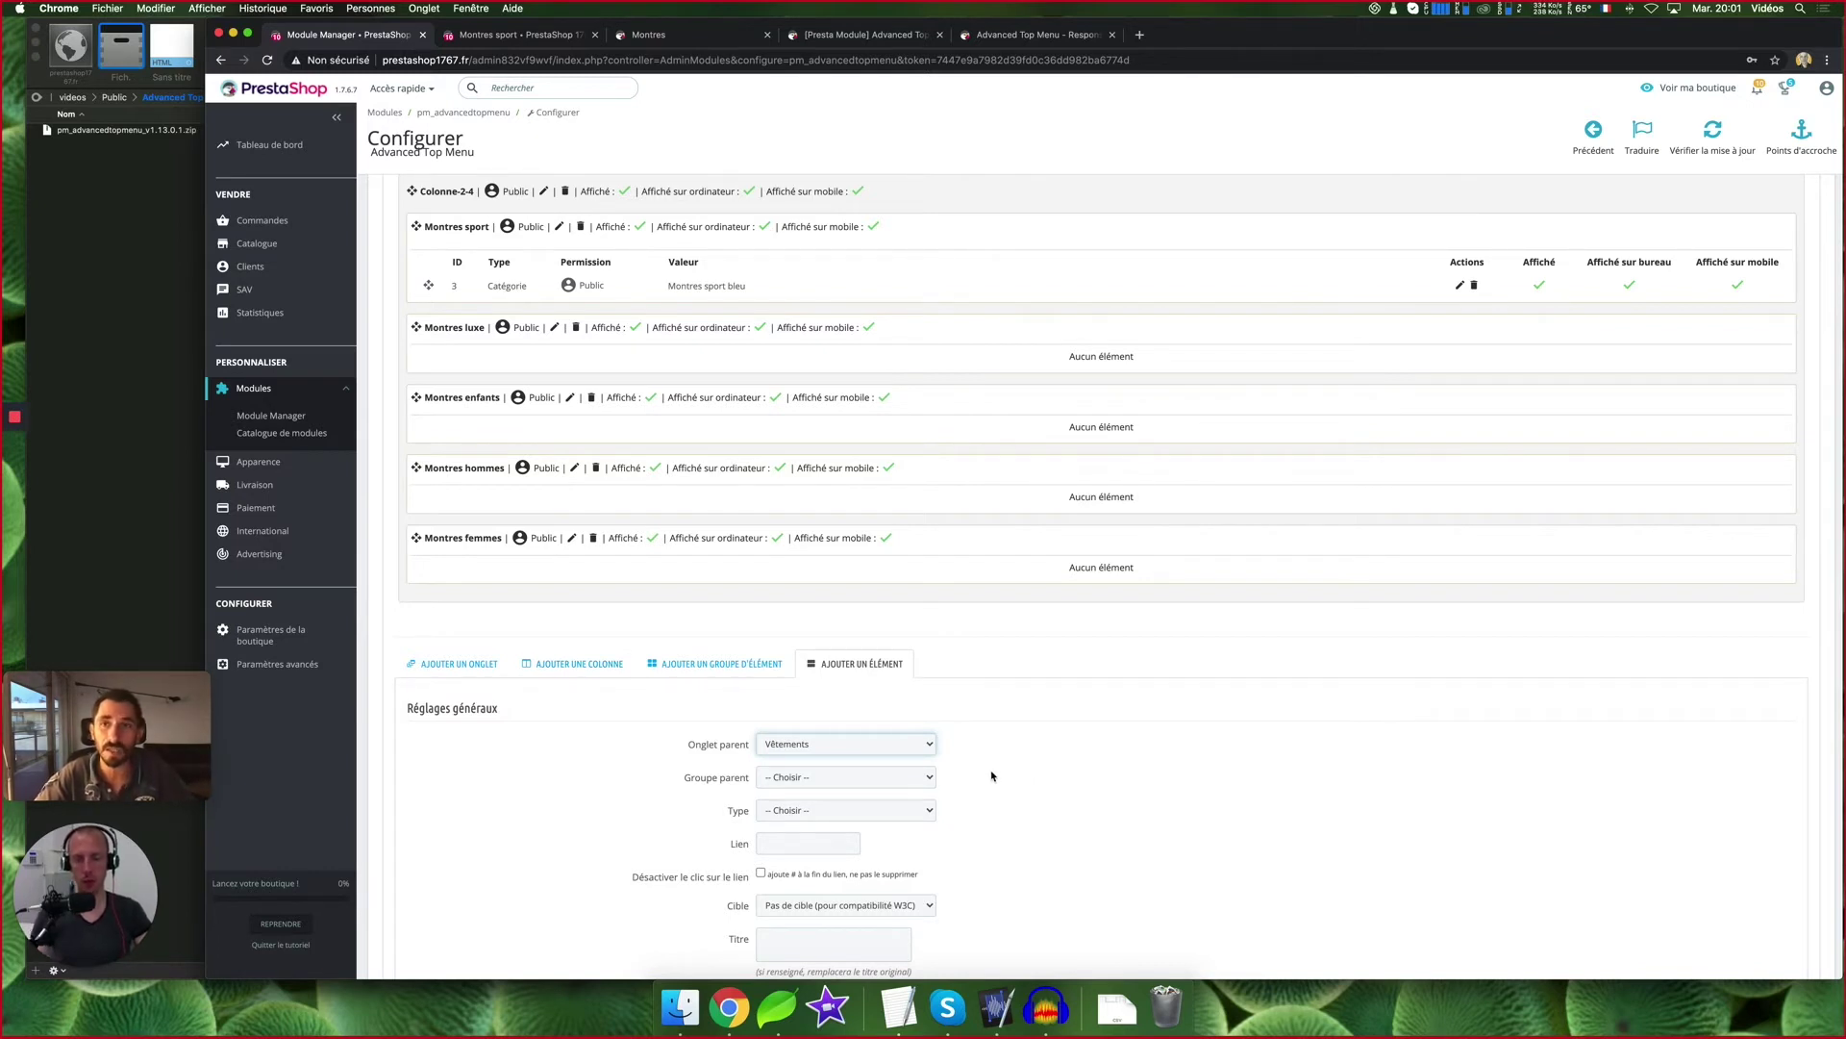
Set the new element's parent group to Vêtements and check the storefront's Vêtements menu
scroll(994, 778, down, 5)
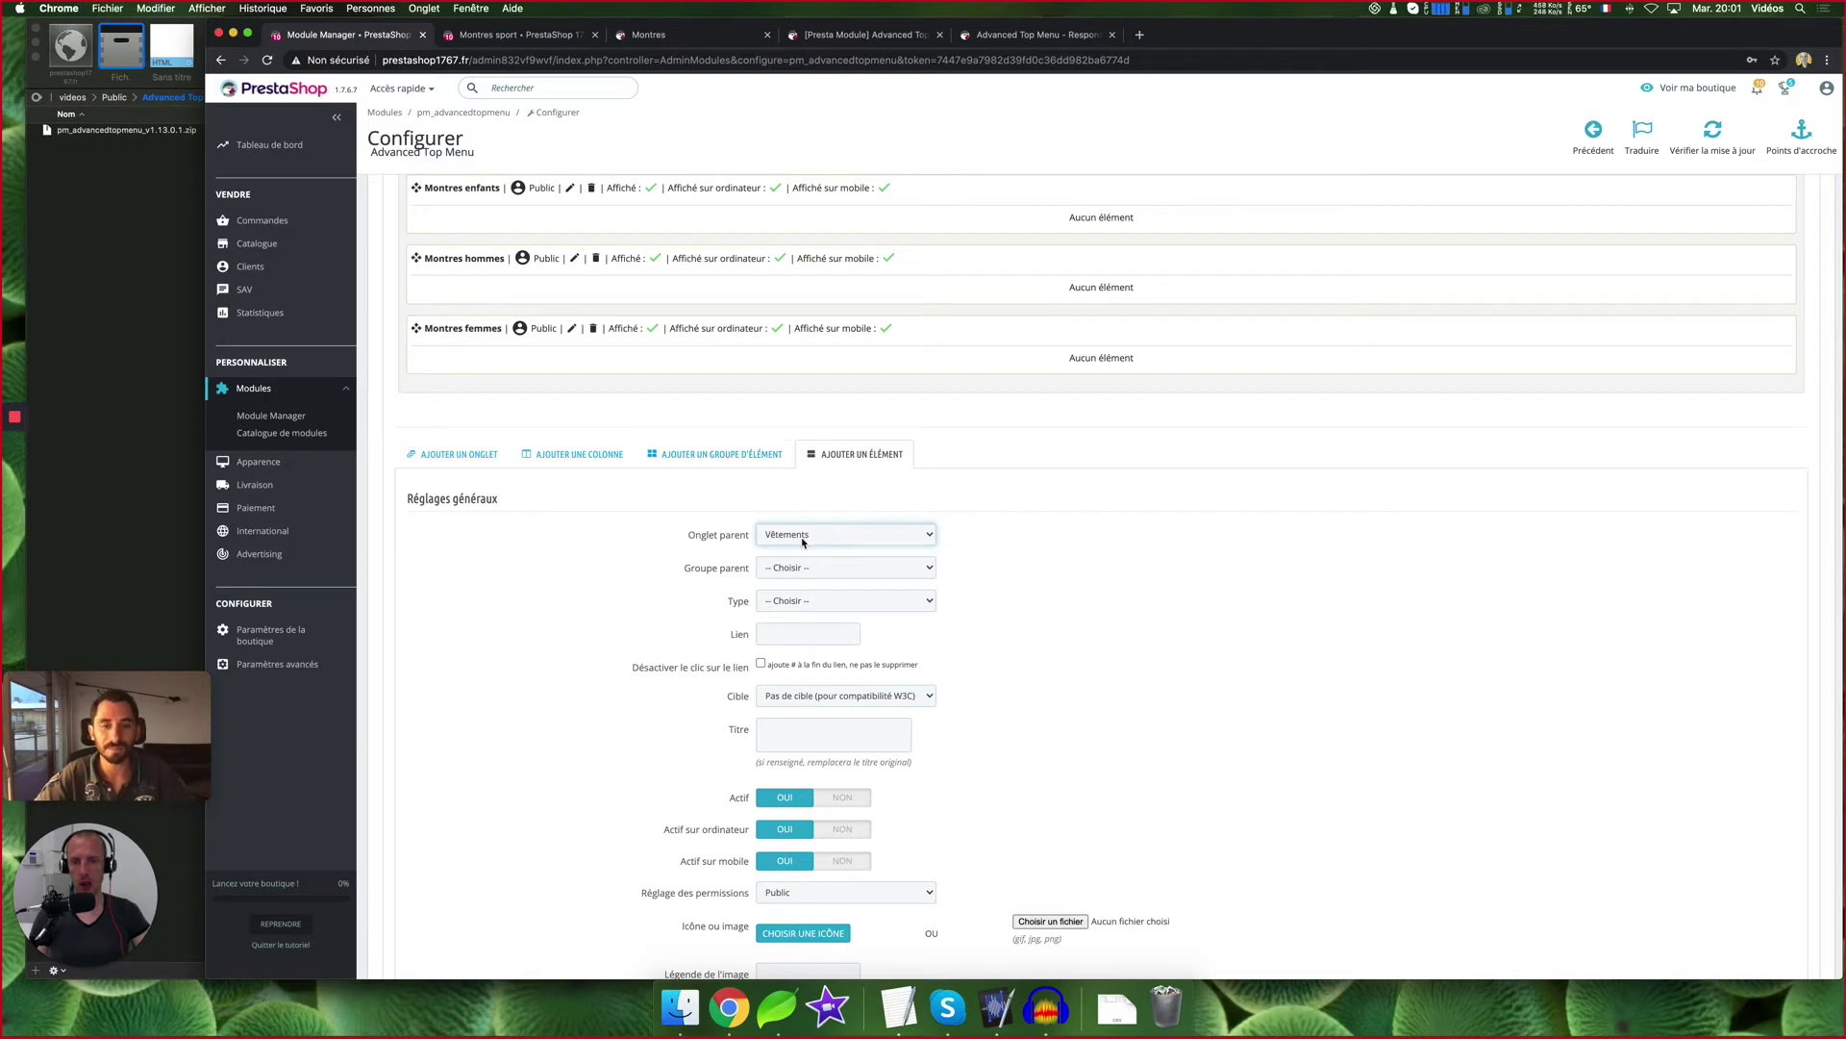
click(795, 569)
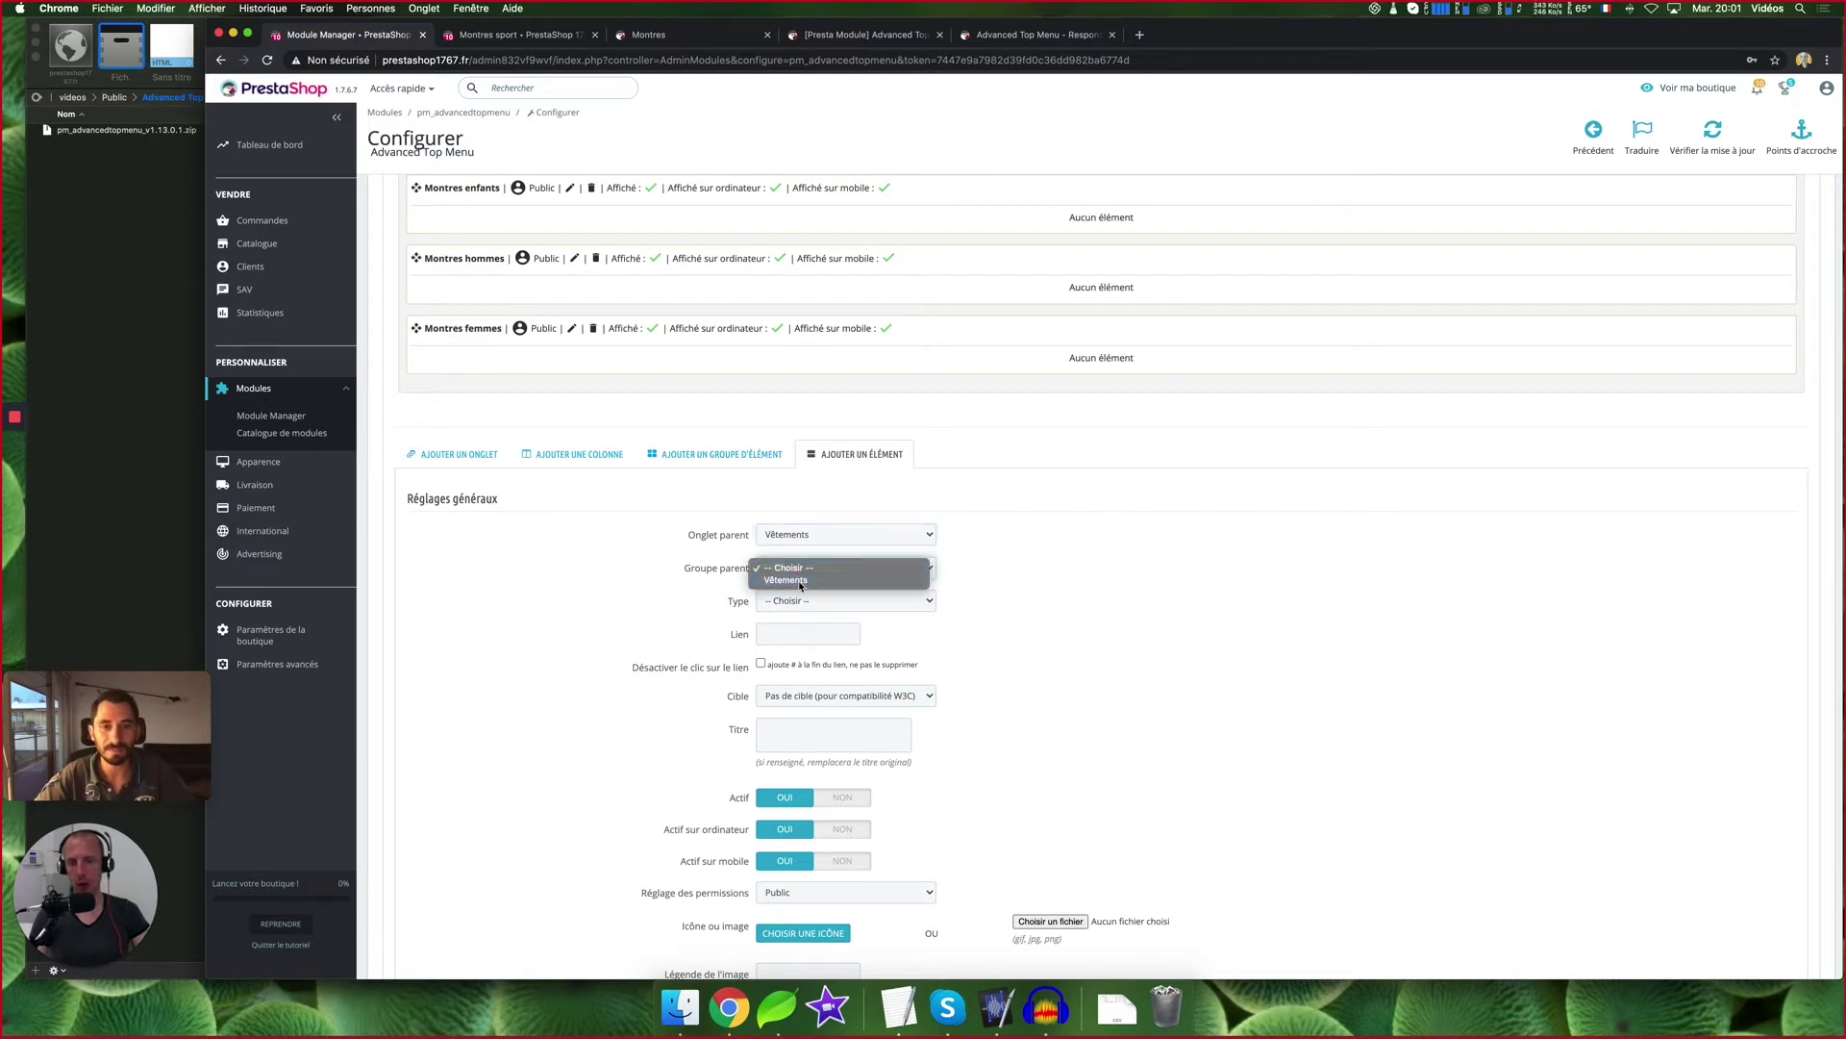
click(798, 581)
click(664, 37)
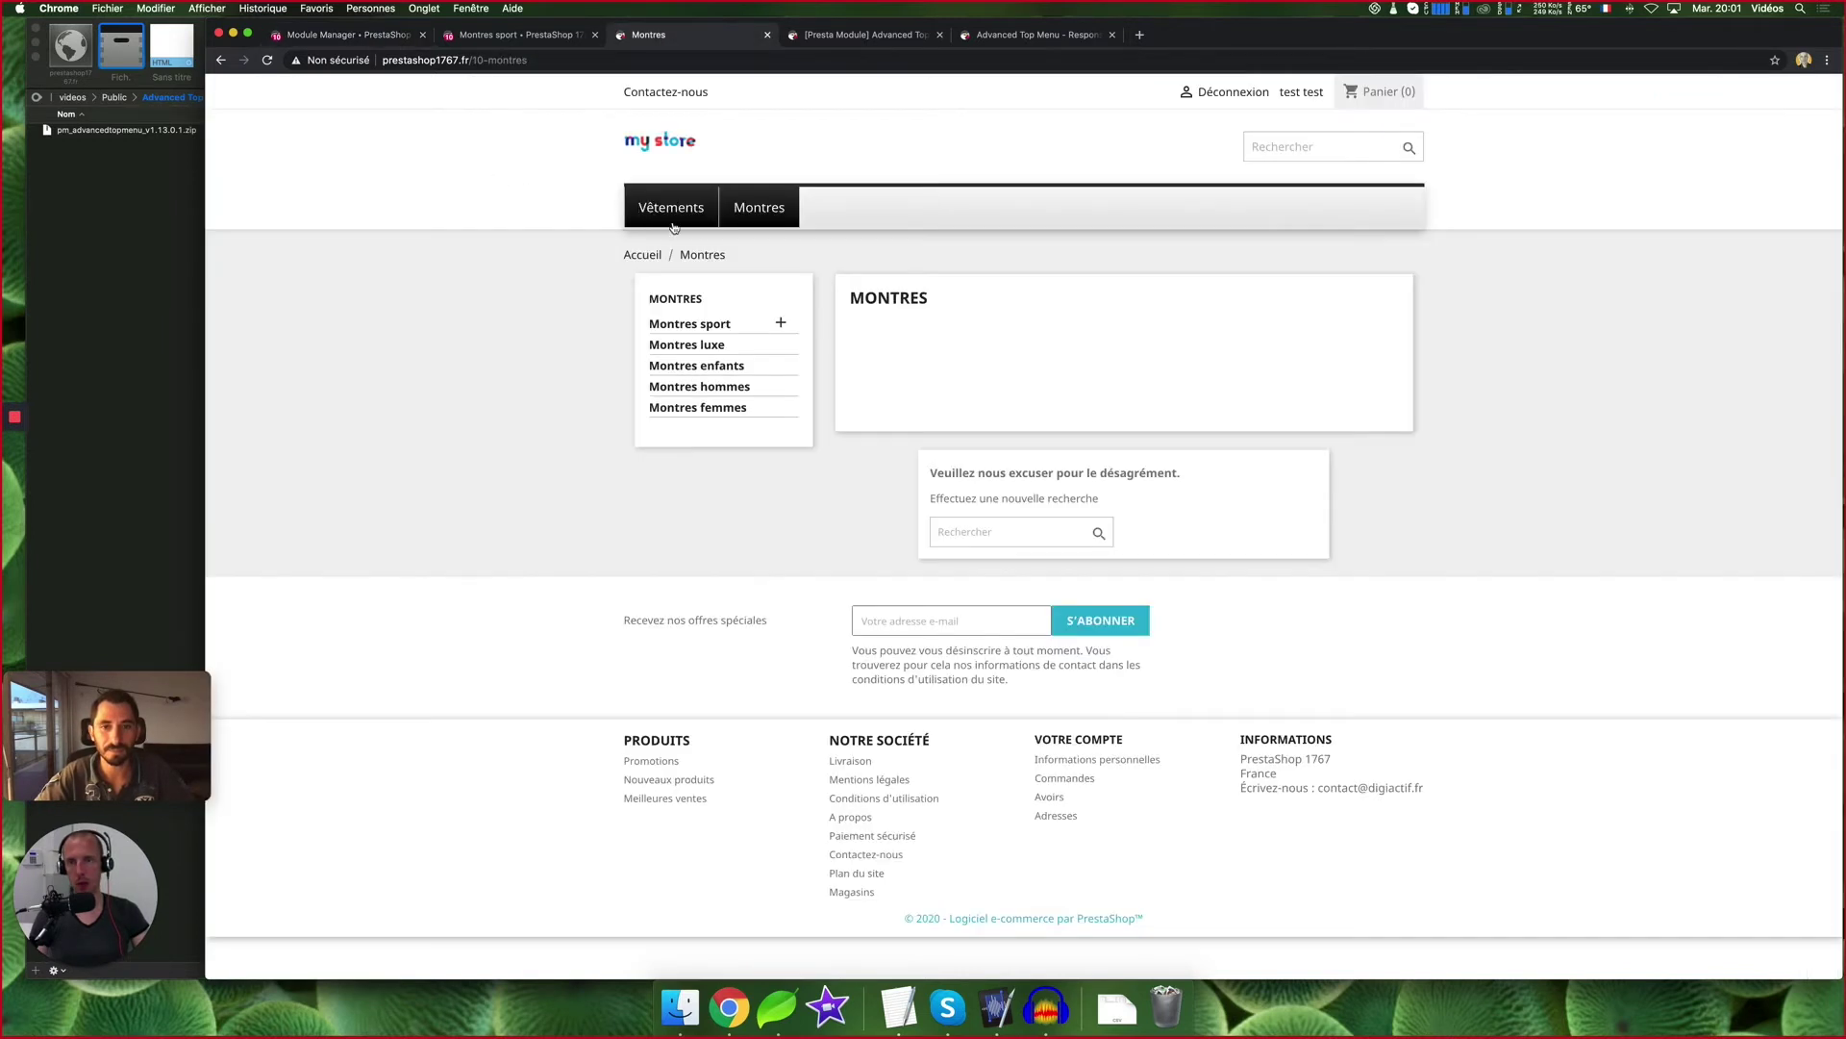
mouse_move(678, 227)
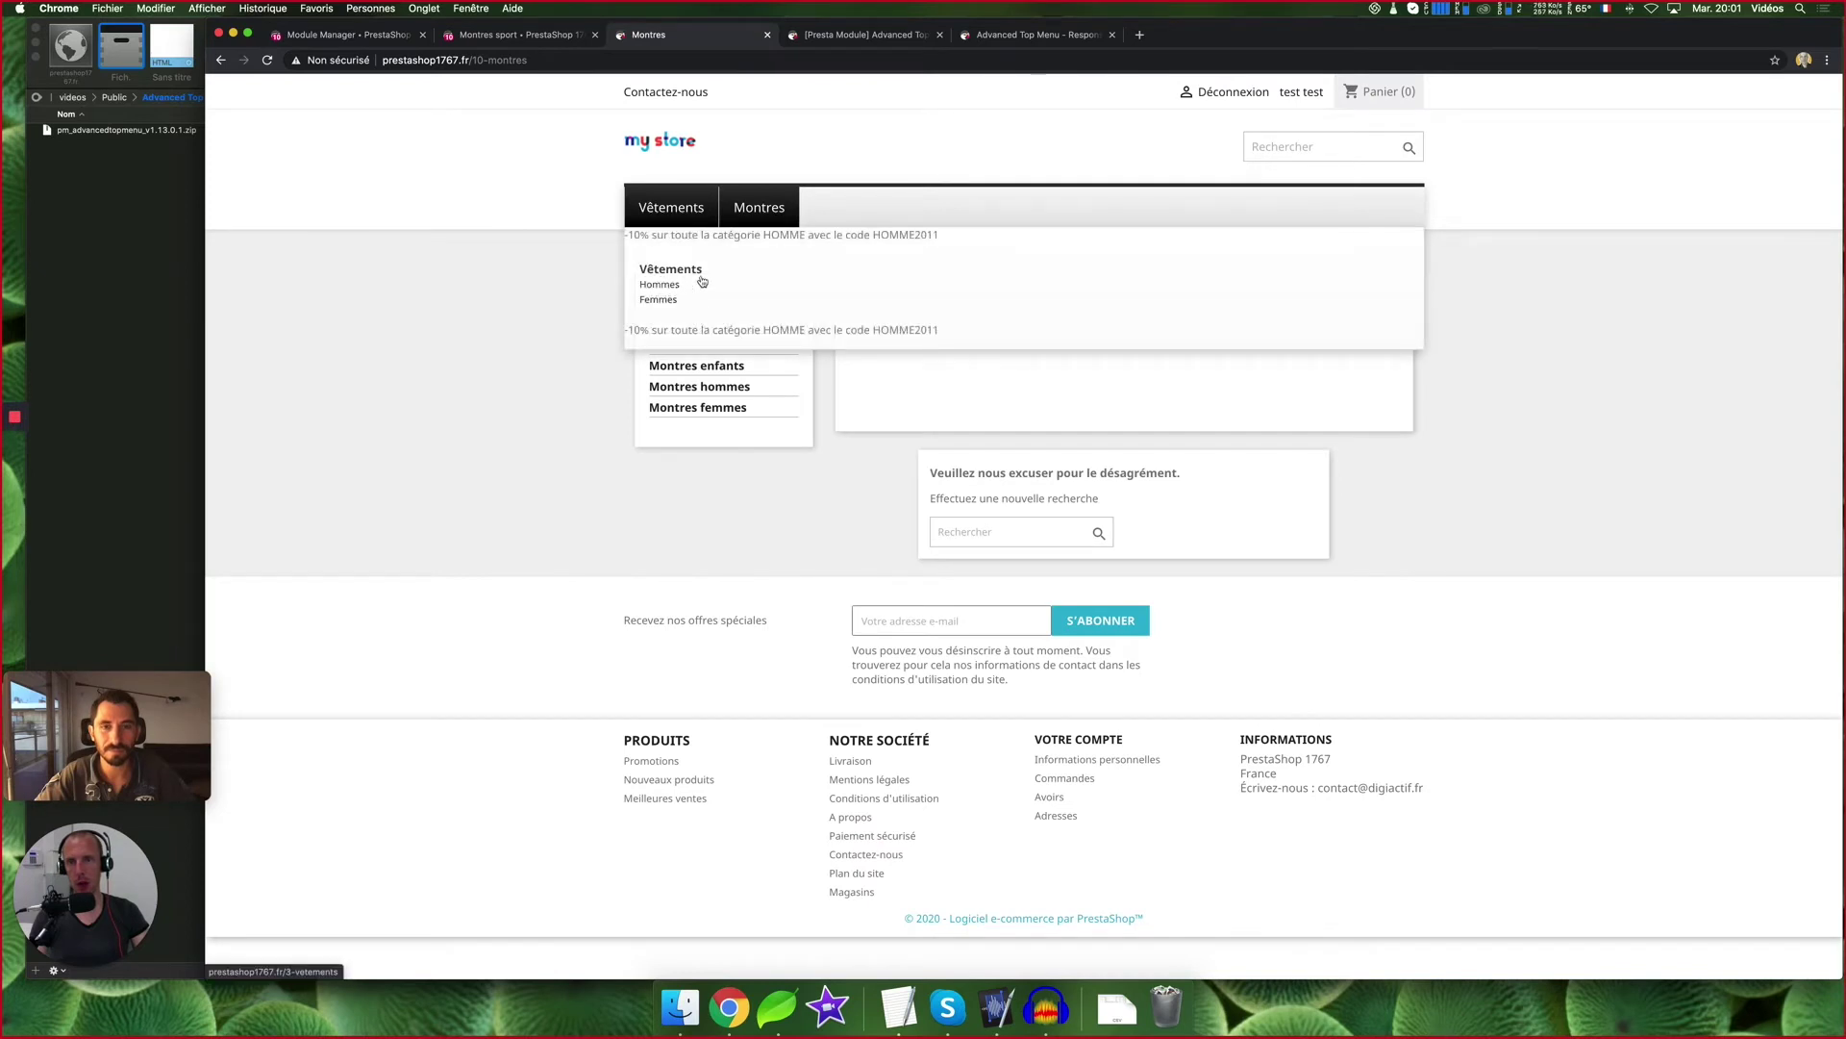
click(348, 35)
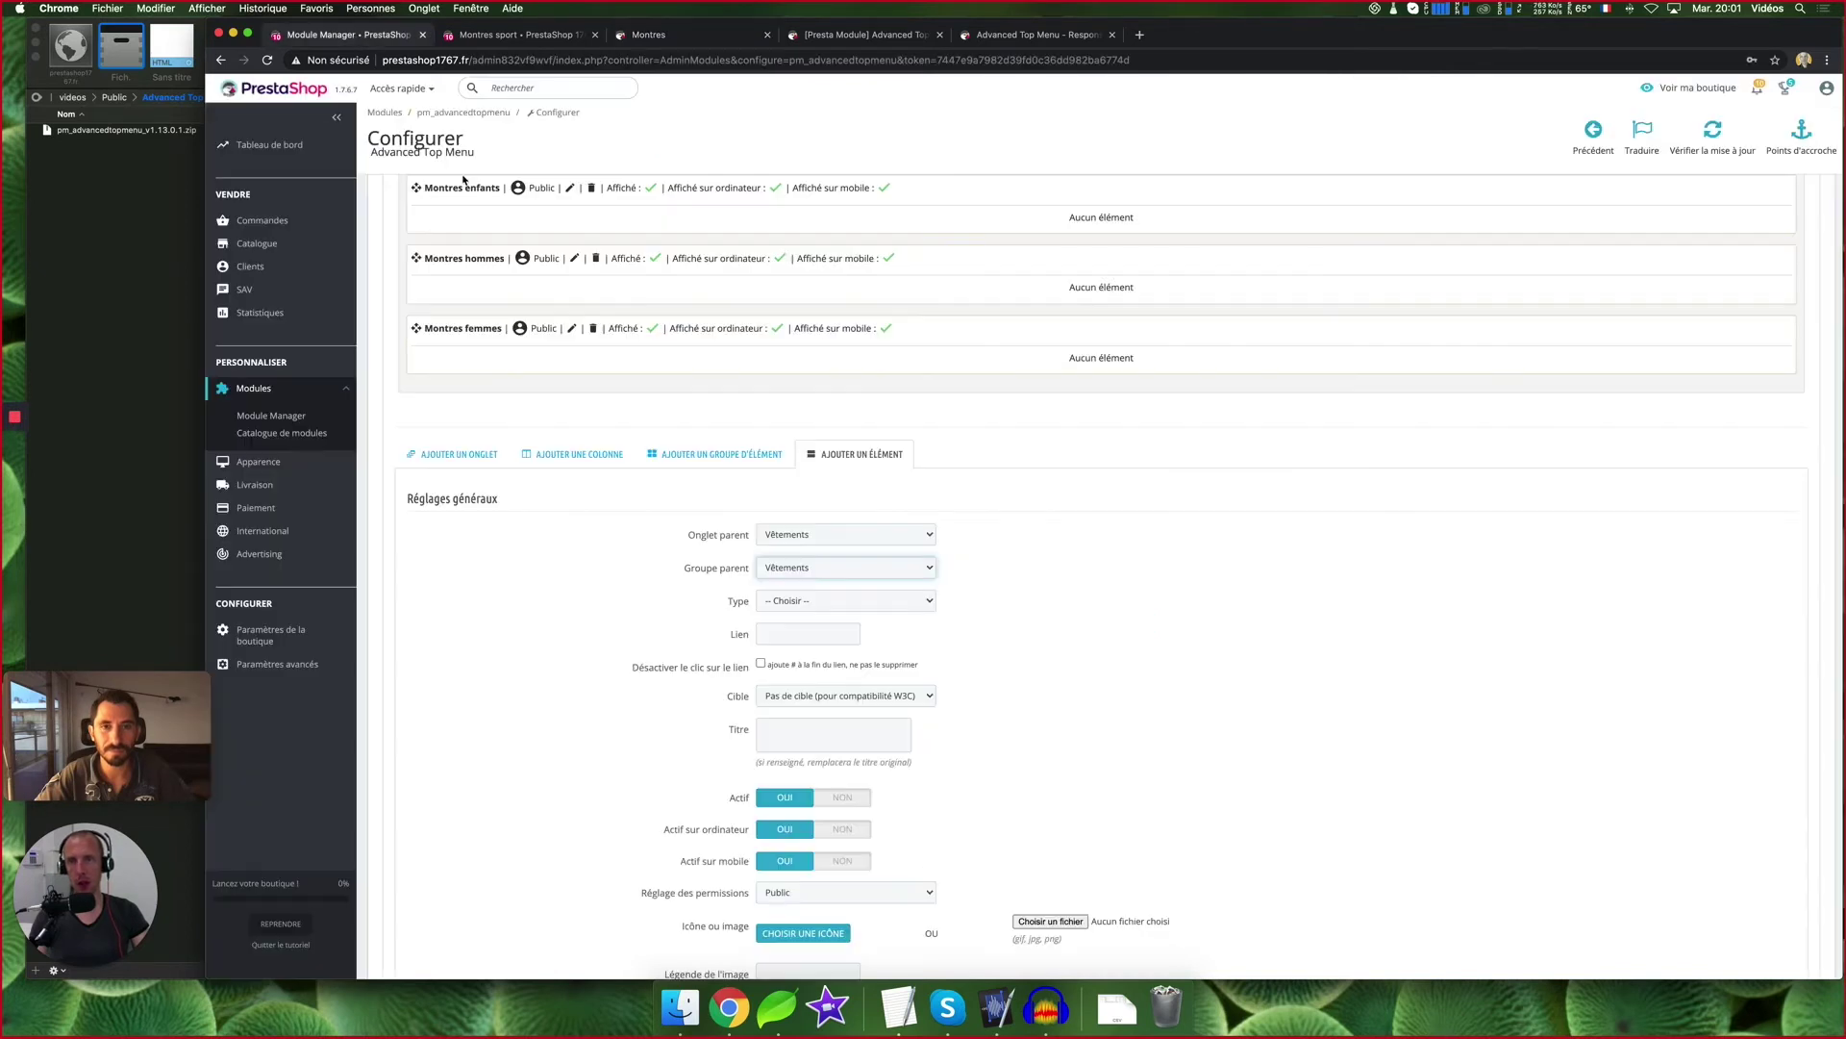
Set the element's type to Fabricant with Graphic Corner as the manufacturer, and save it
click(849, 602)
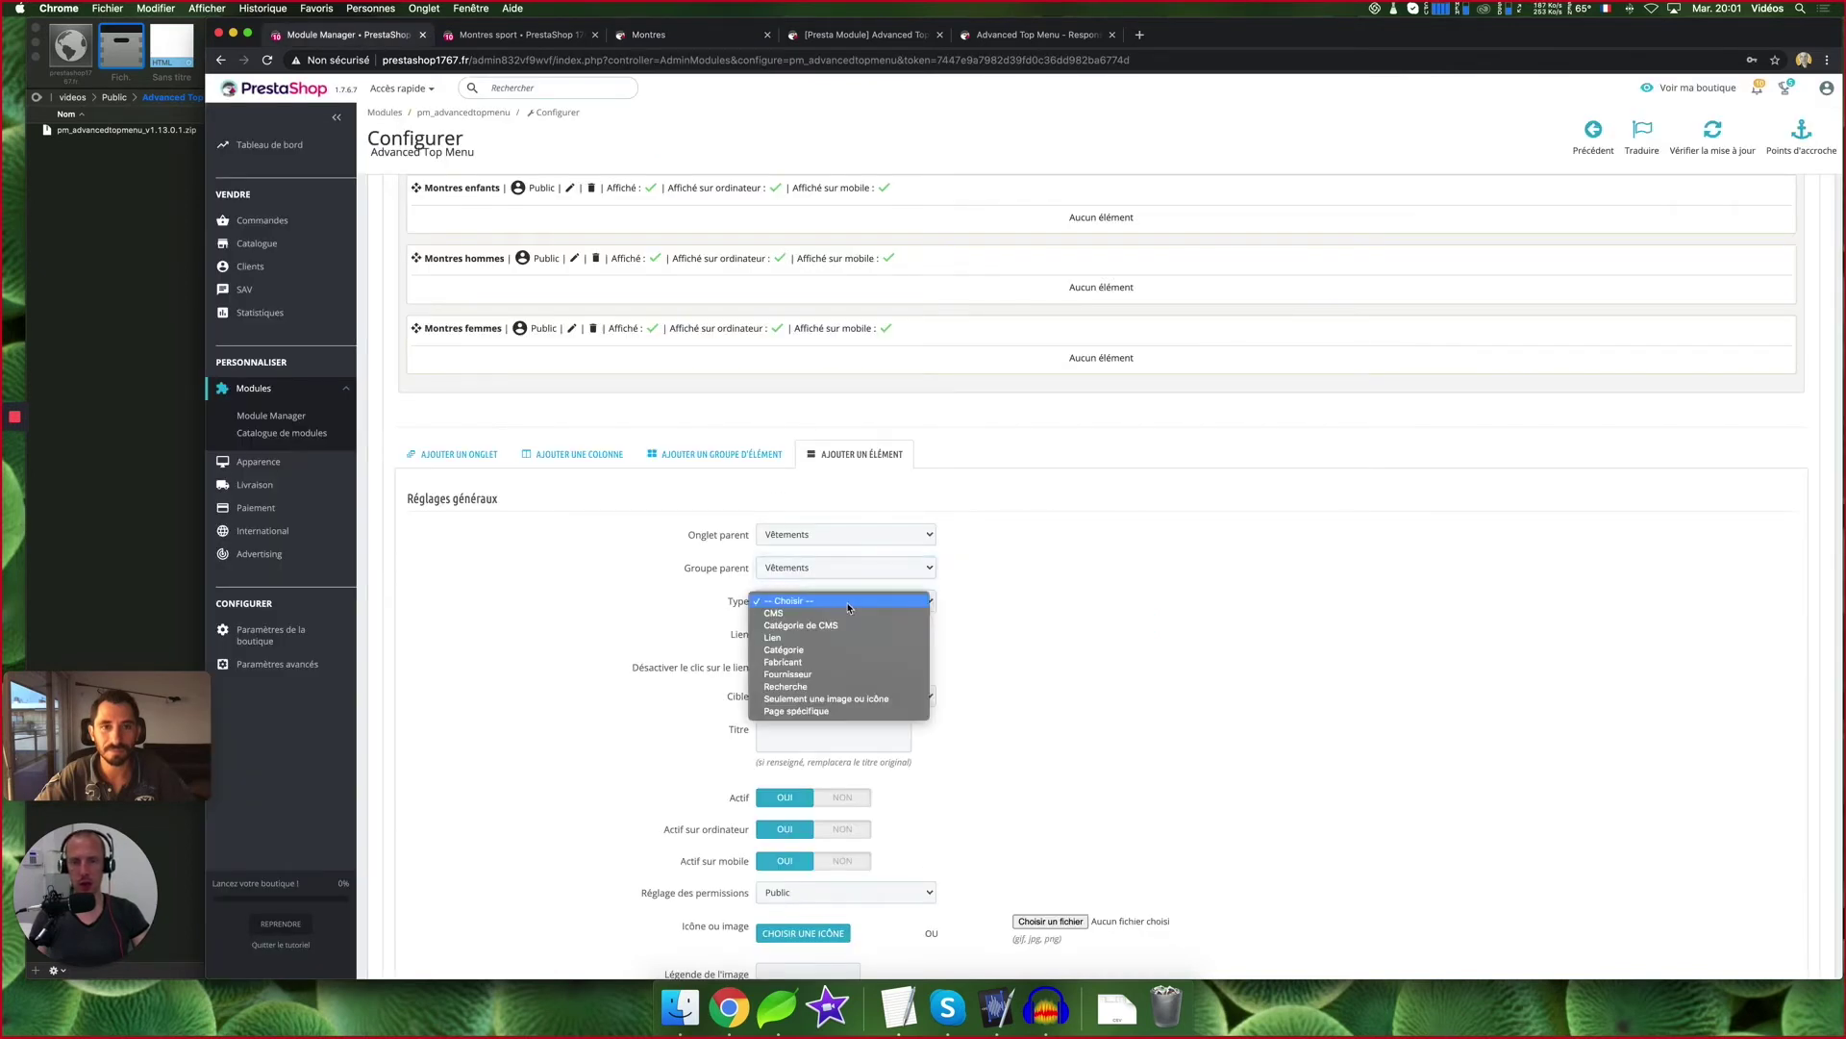
click(811, 662)
click(865, 634)
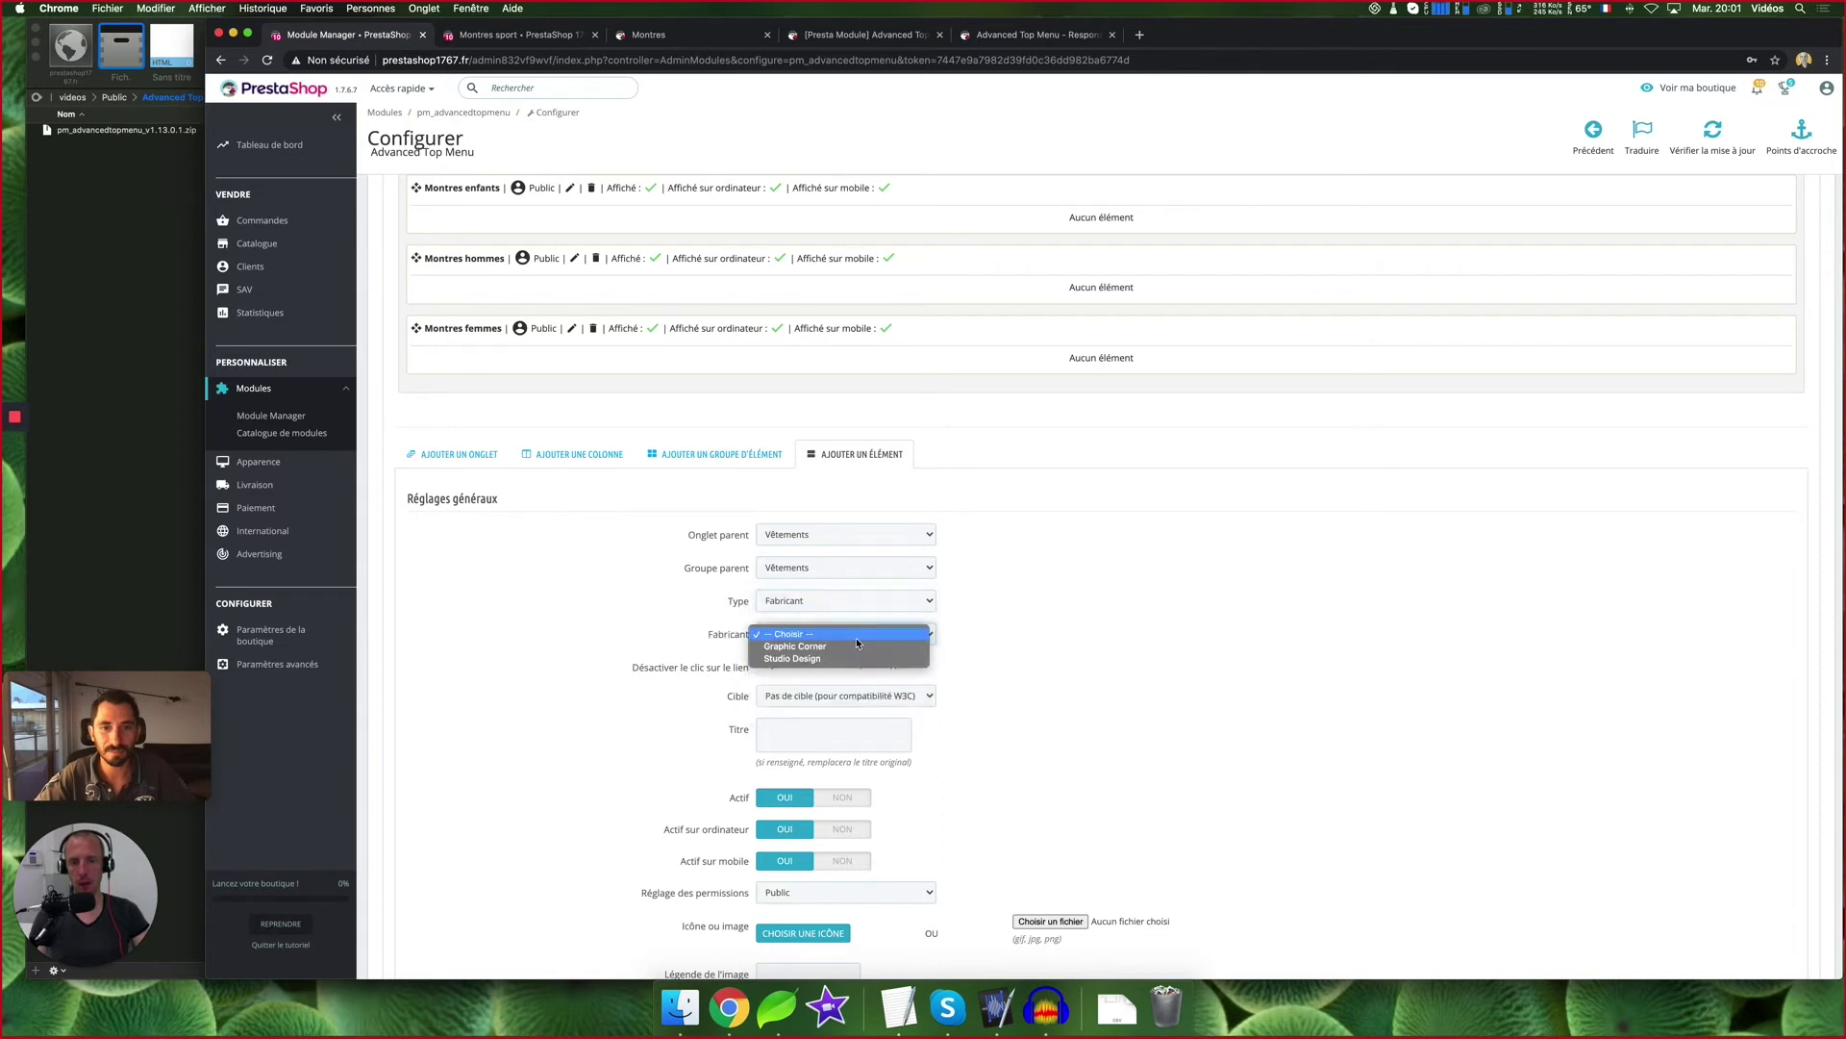
click(827, 647)
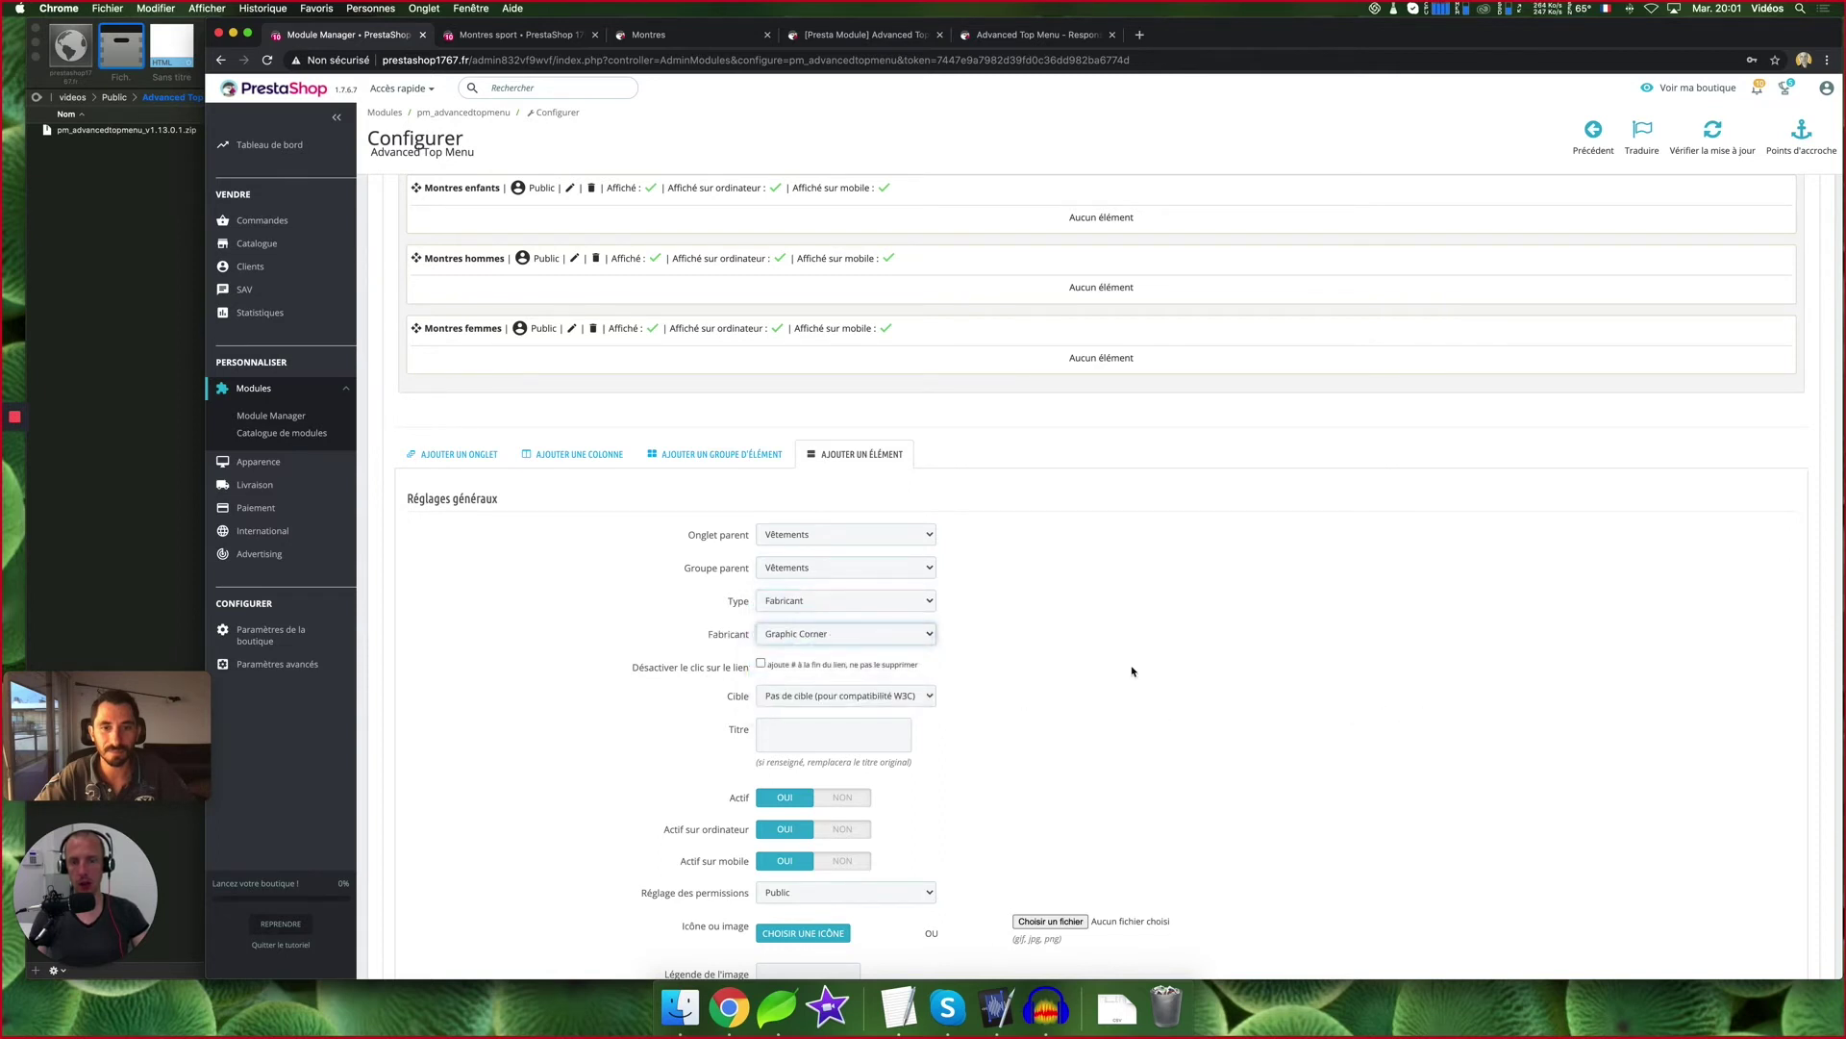
scroll(1133, 671, down, 5)
click(1771, 583)
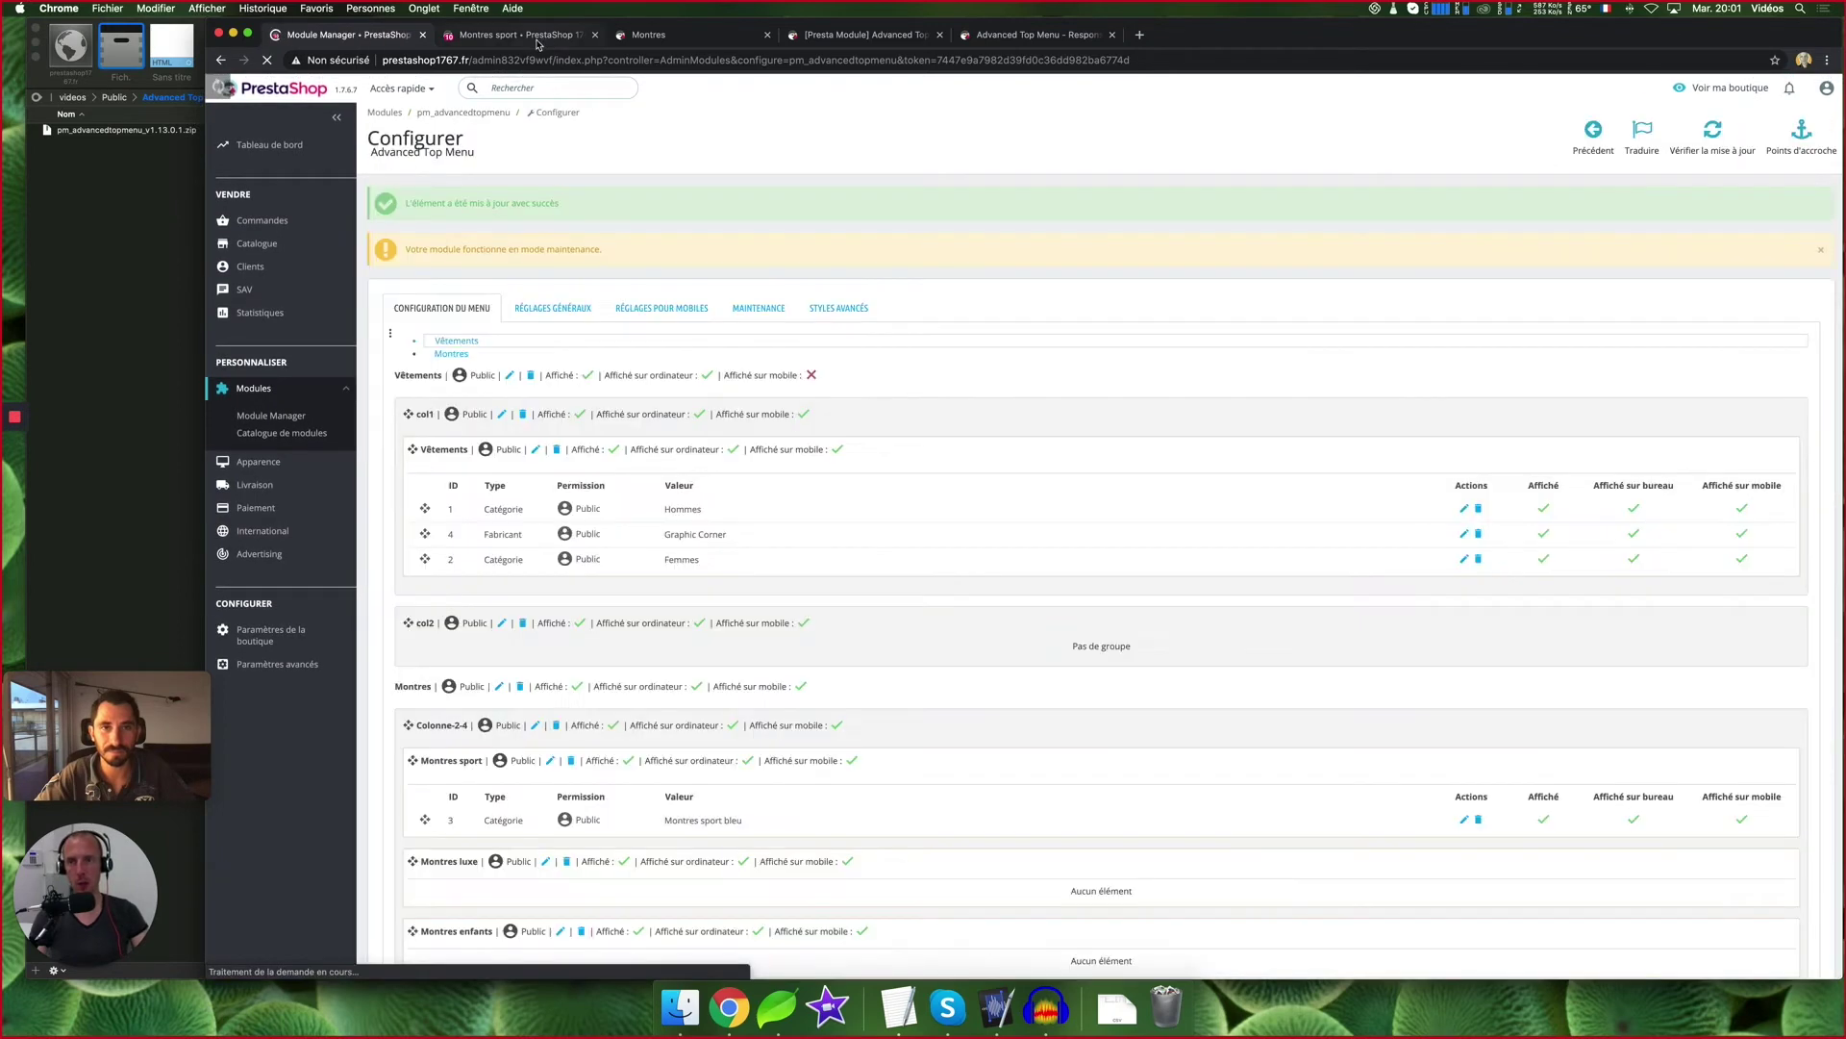
Reload the storefront's Montres page and examine the entries of the Vêtements menu
click(537, 43)
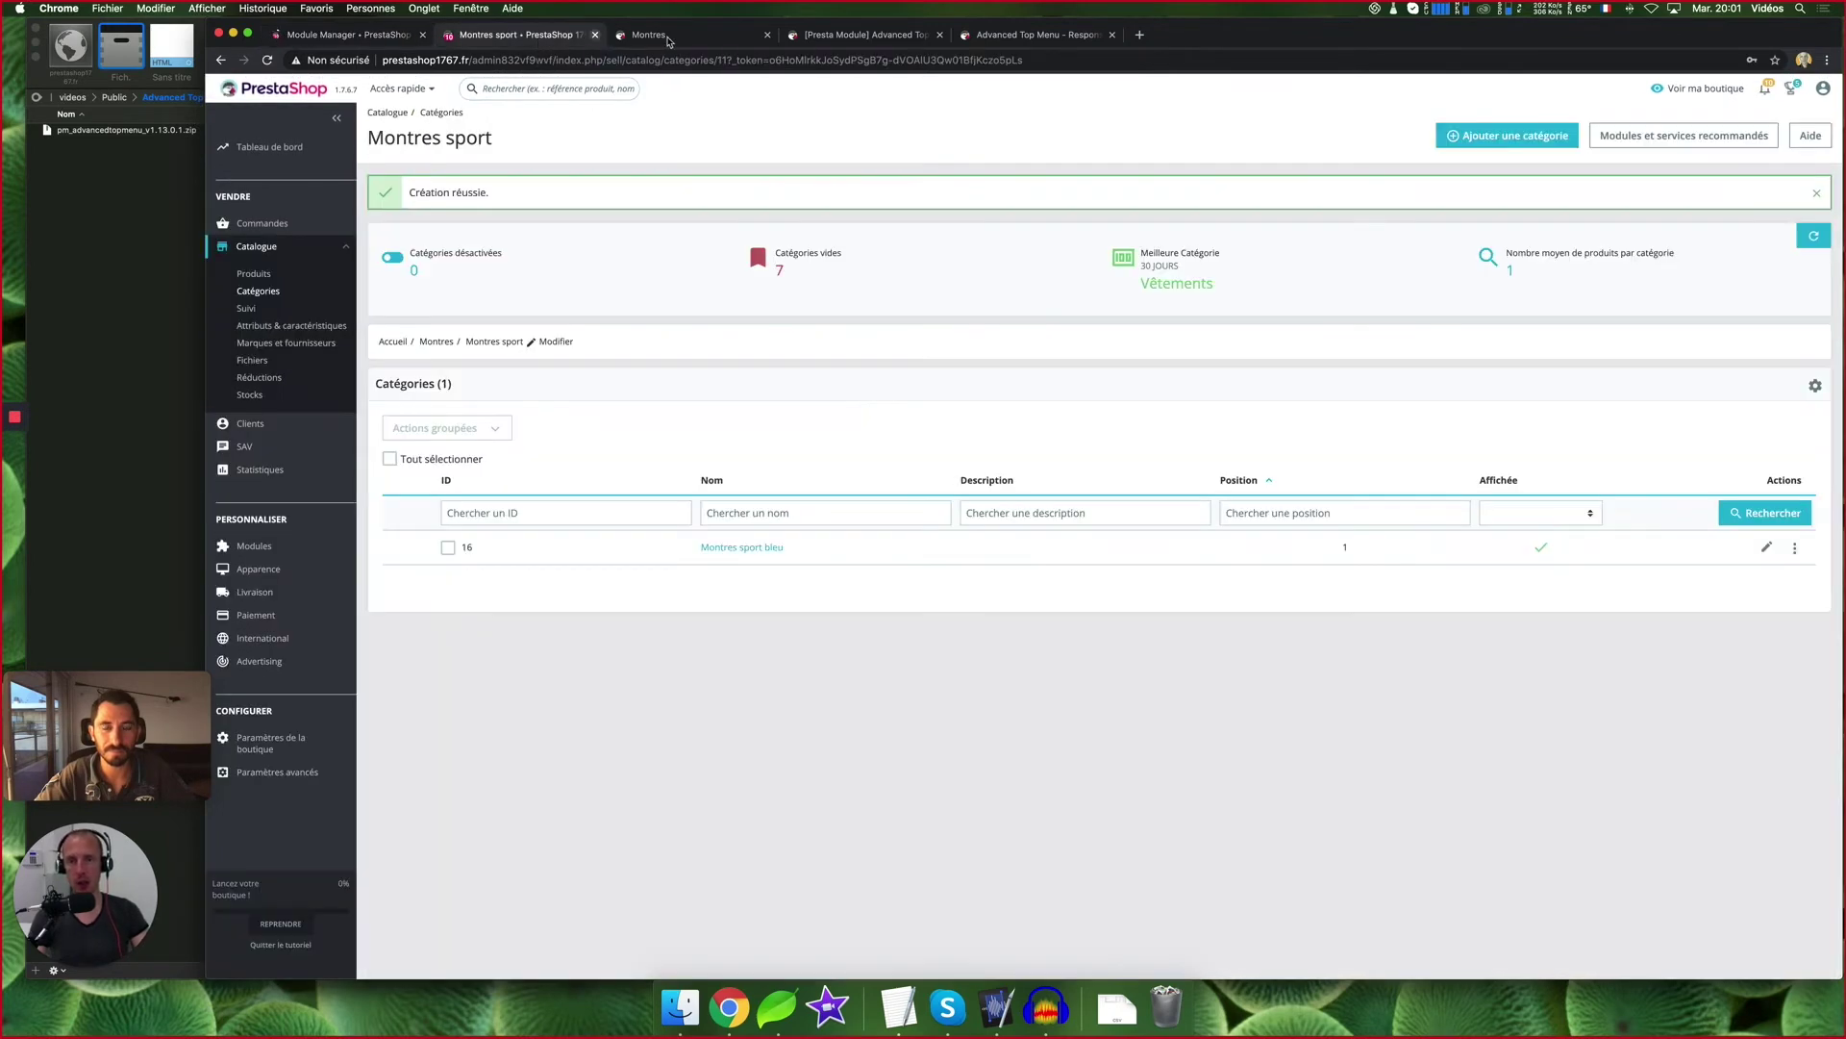
click(663, 36)
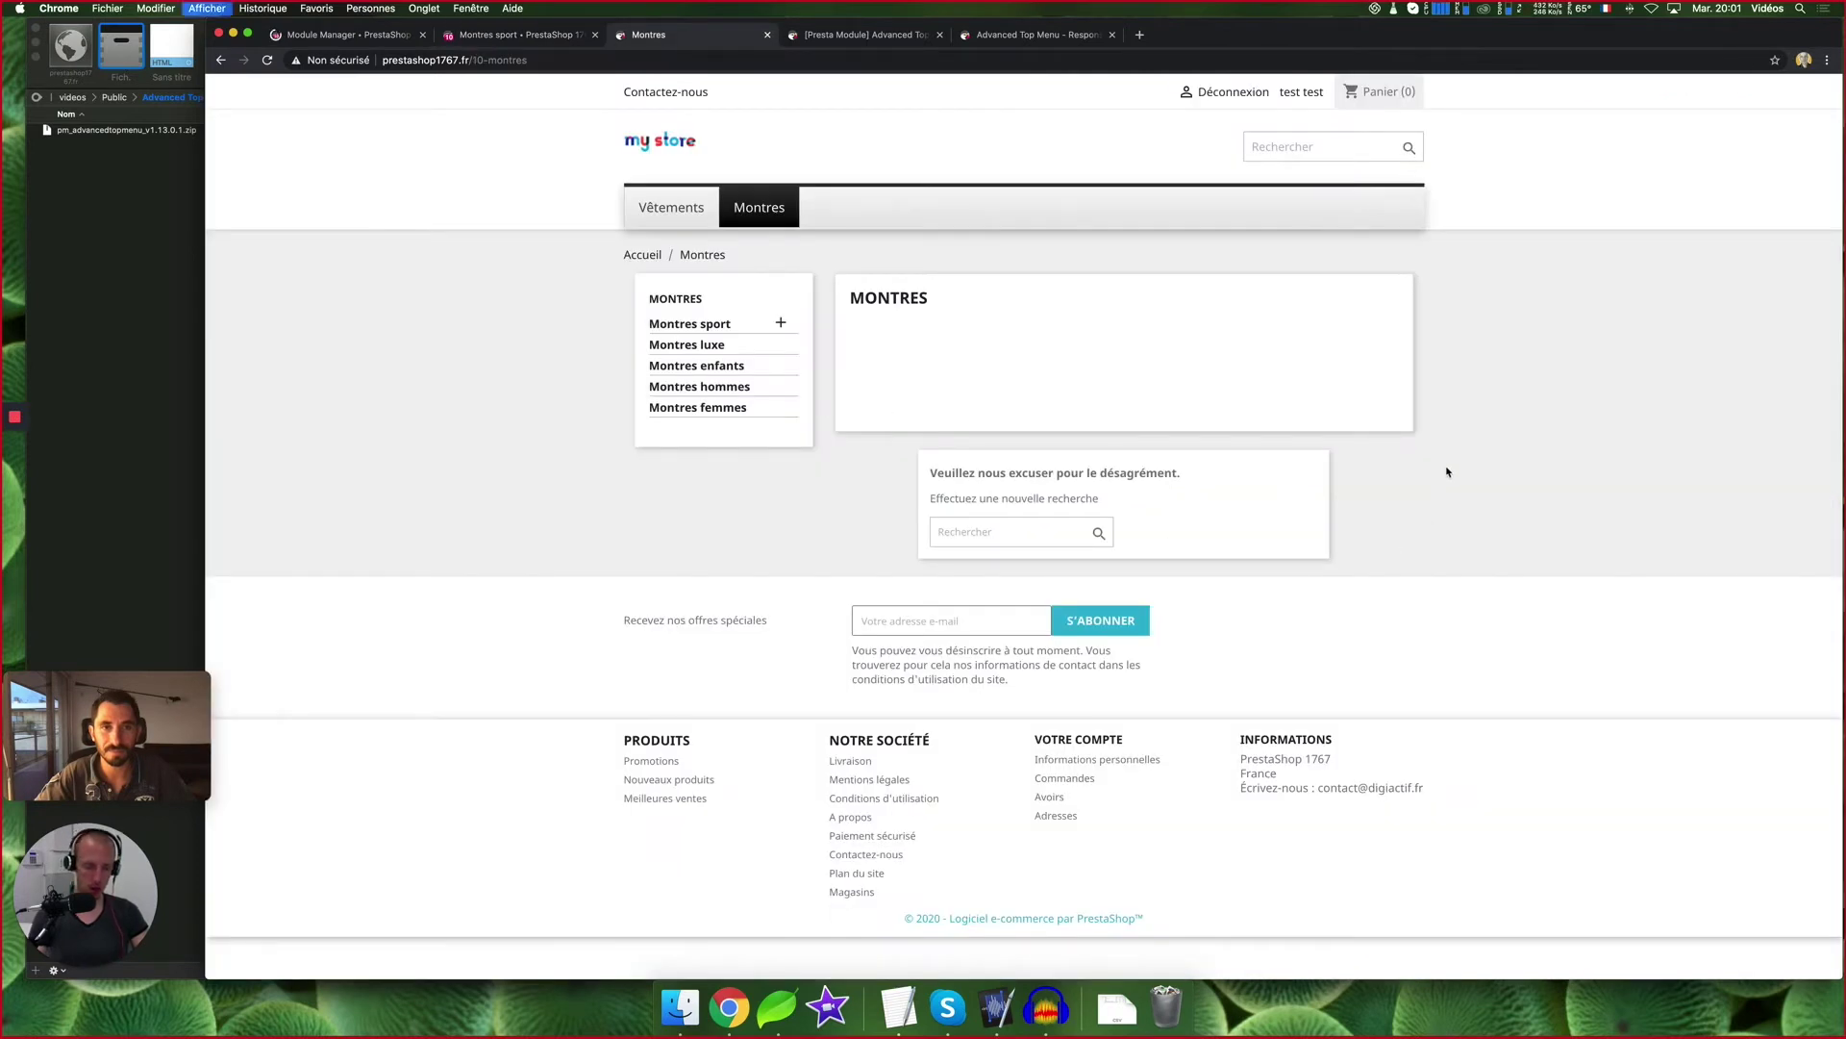
key(super+r)
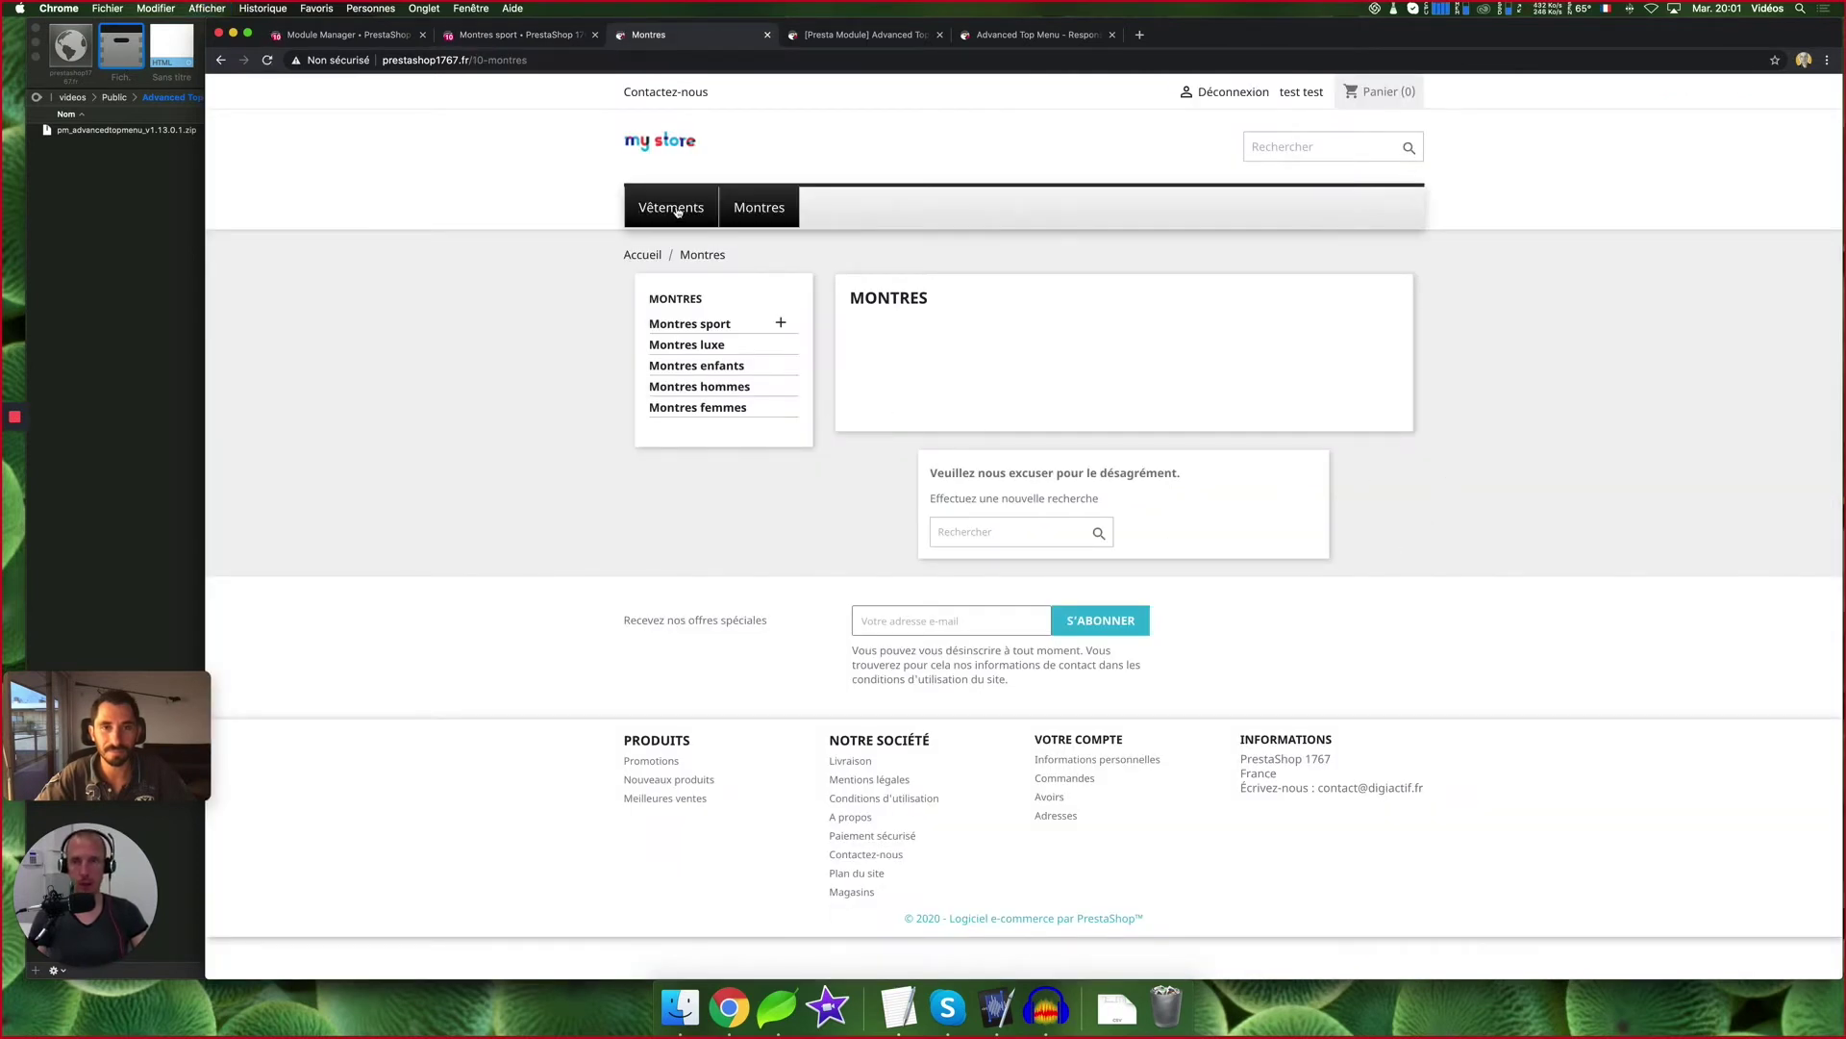
mouse_move(676, 210)
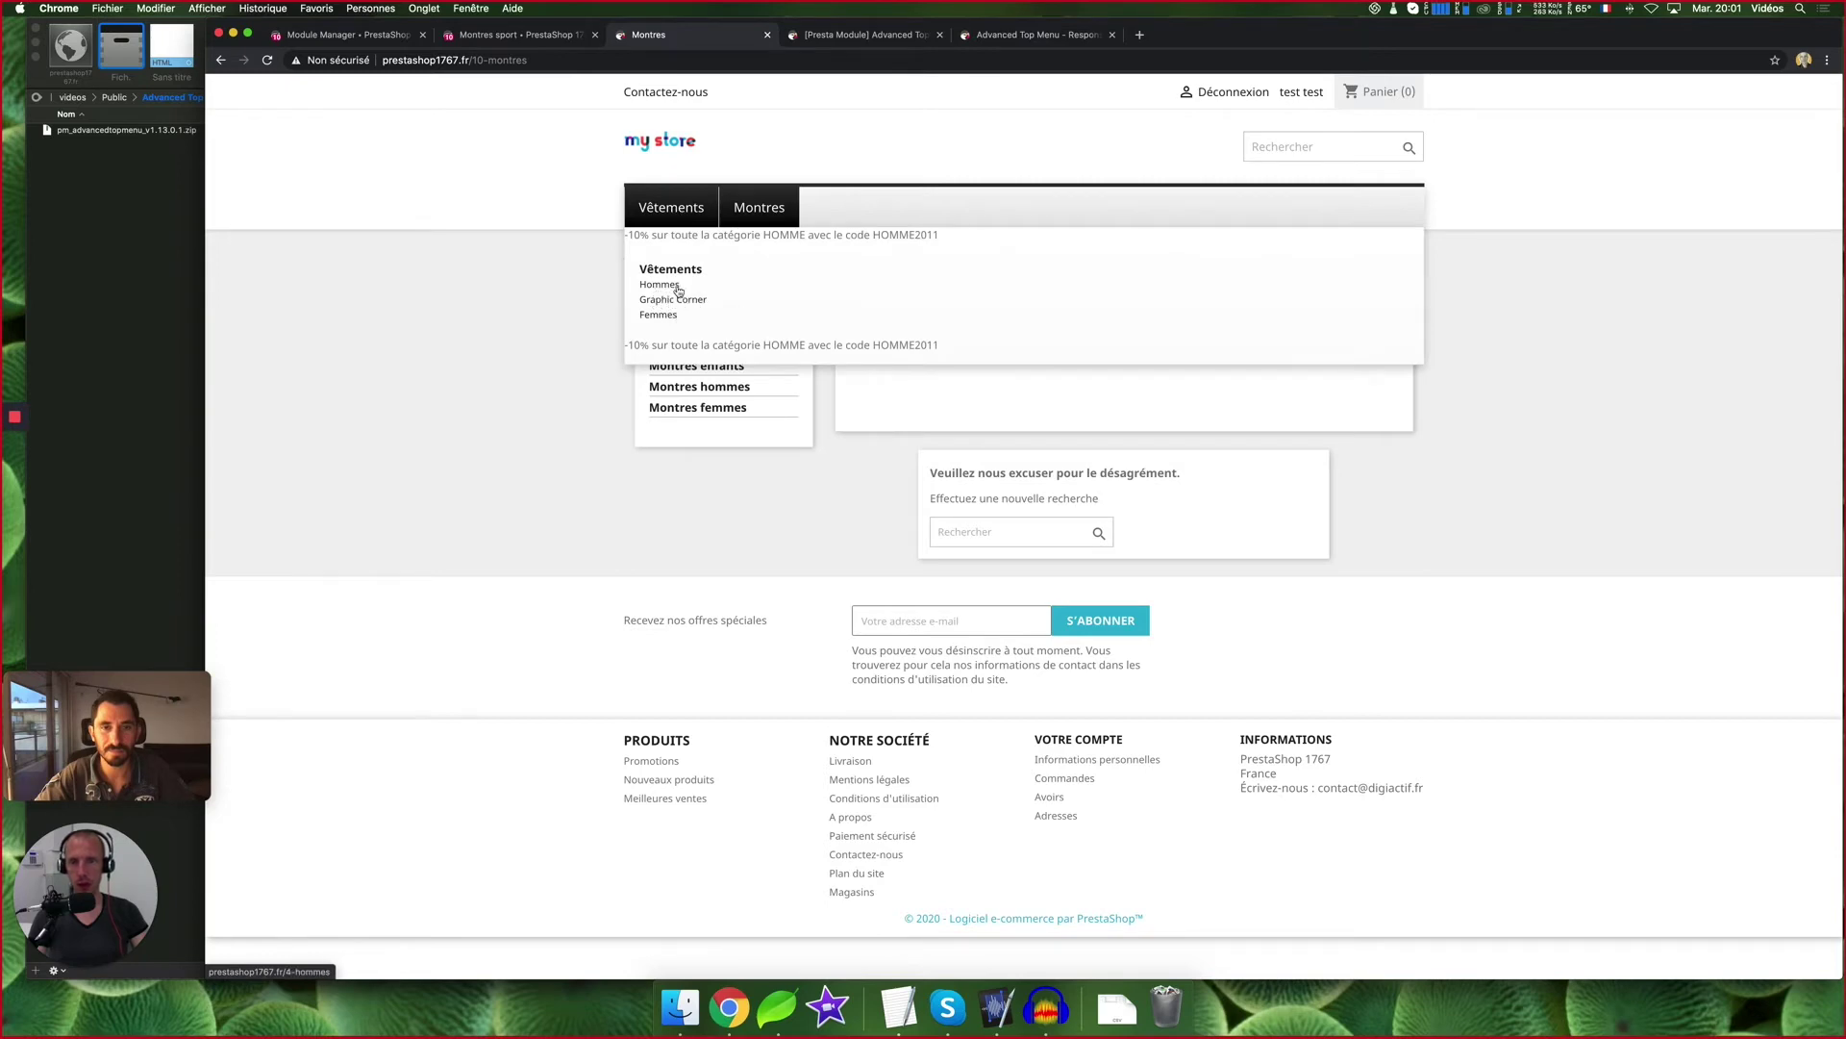
In the module's menu configuration, reorder the Vêtements group so Graphic Corner comes after Femmes, and return to the storefront
click(371, 37)
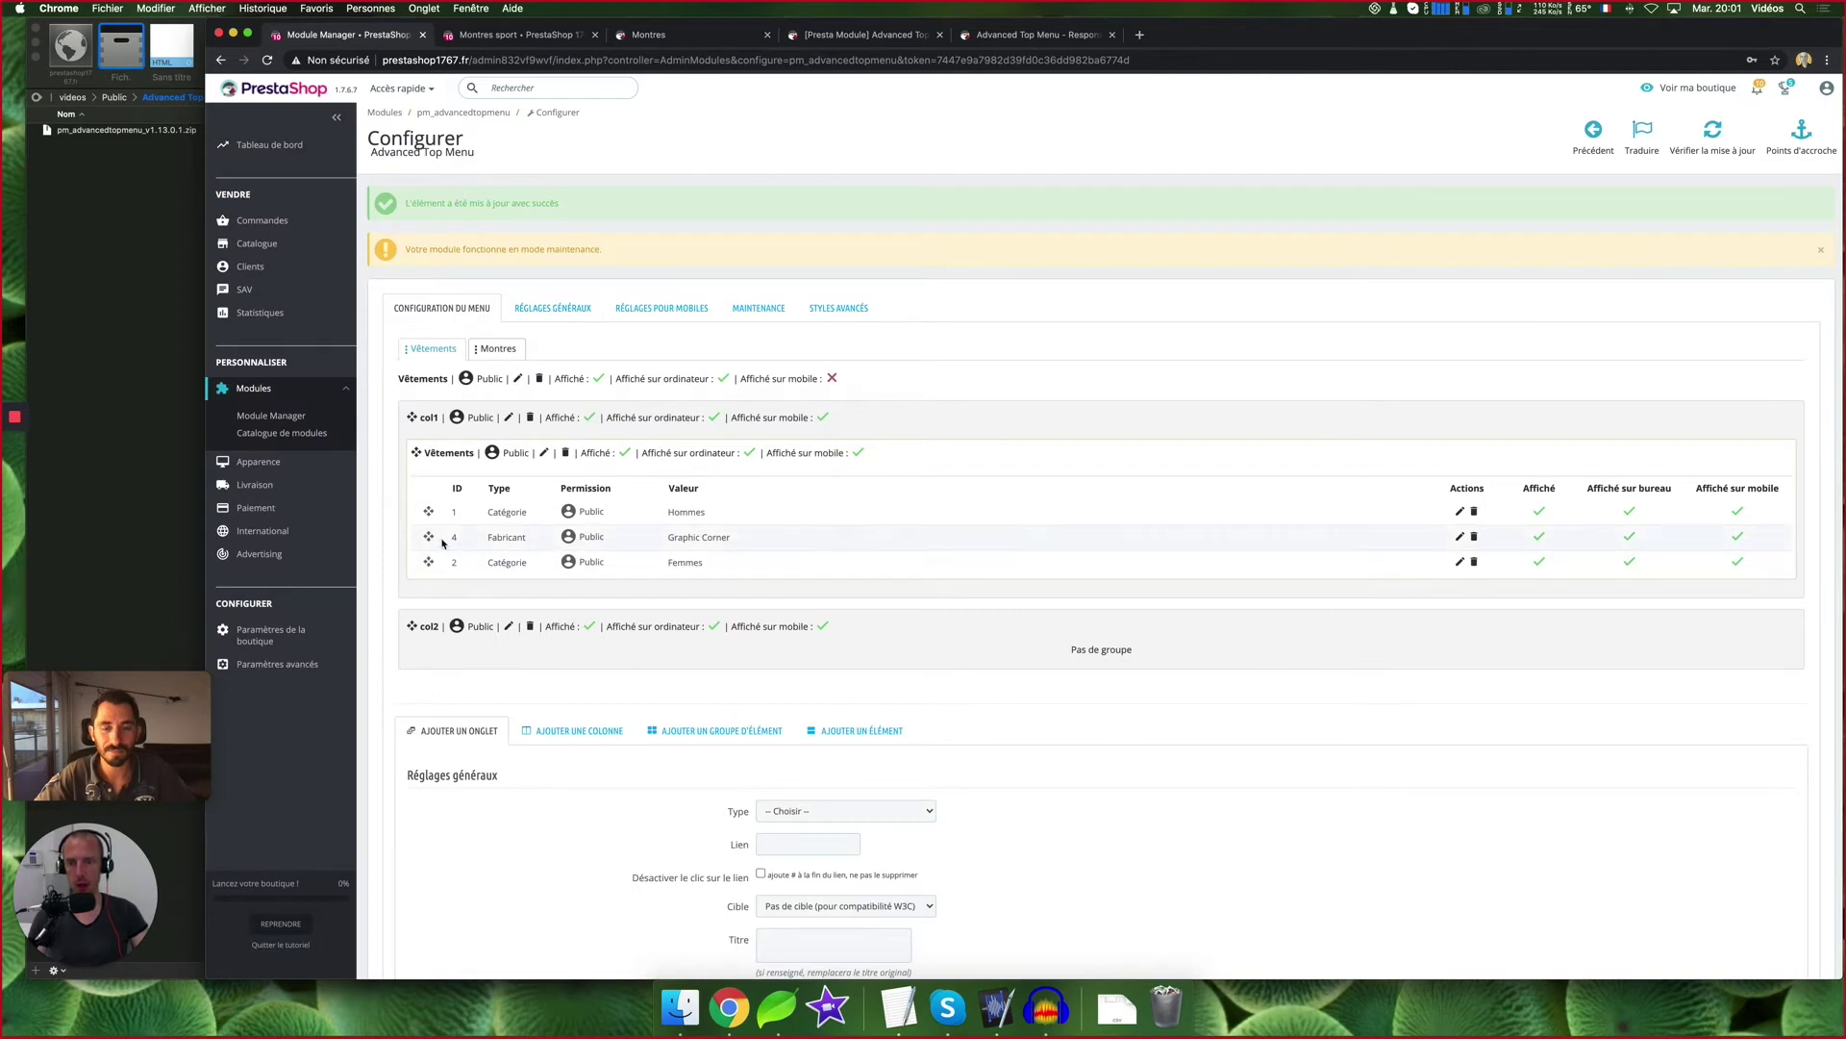
drag(427, 549, 431, 565)
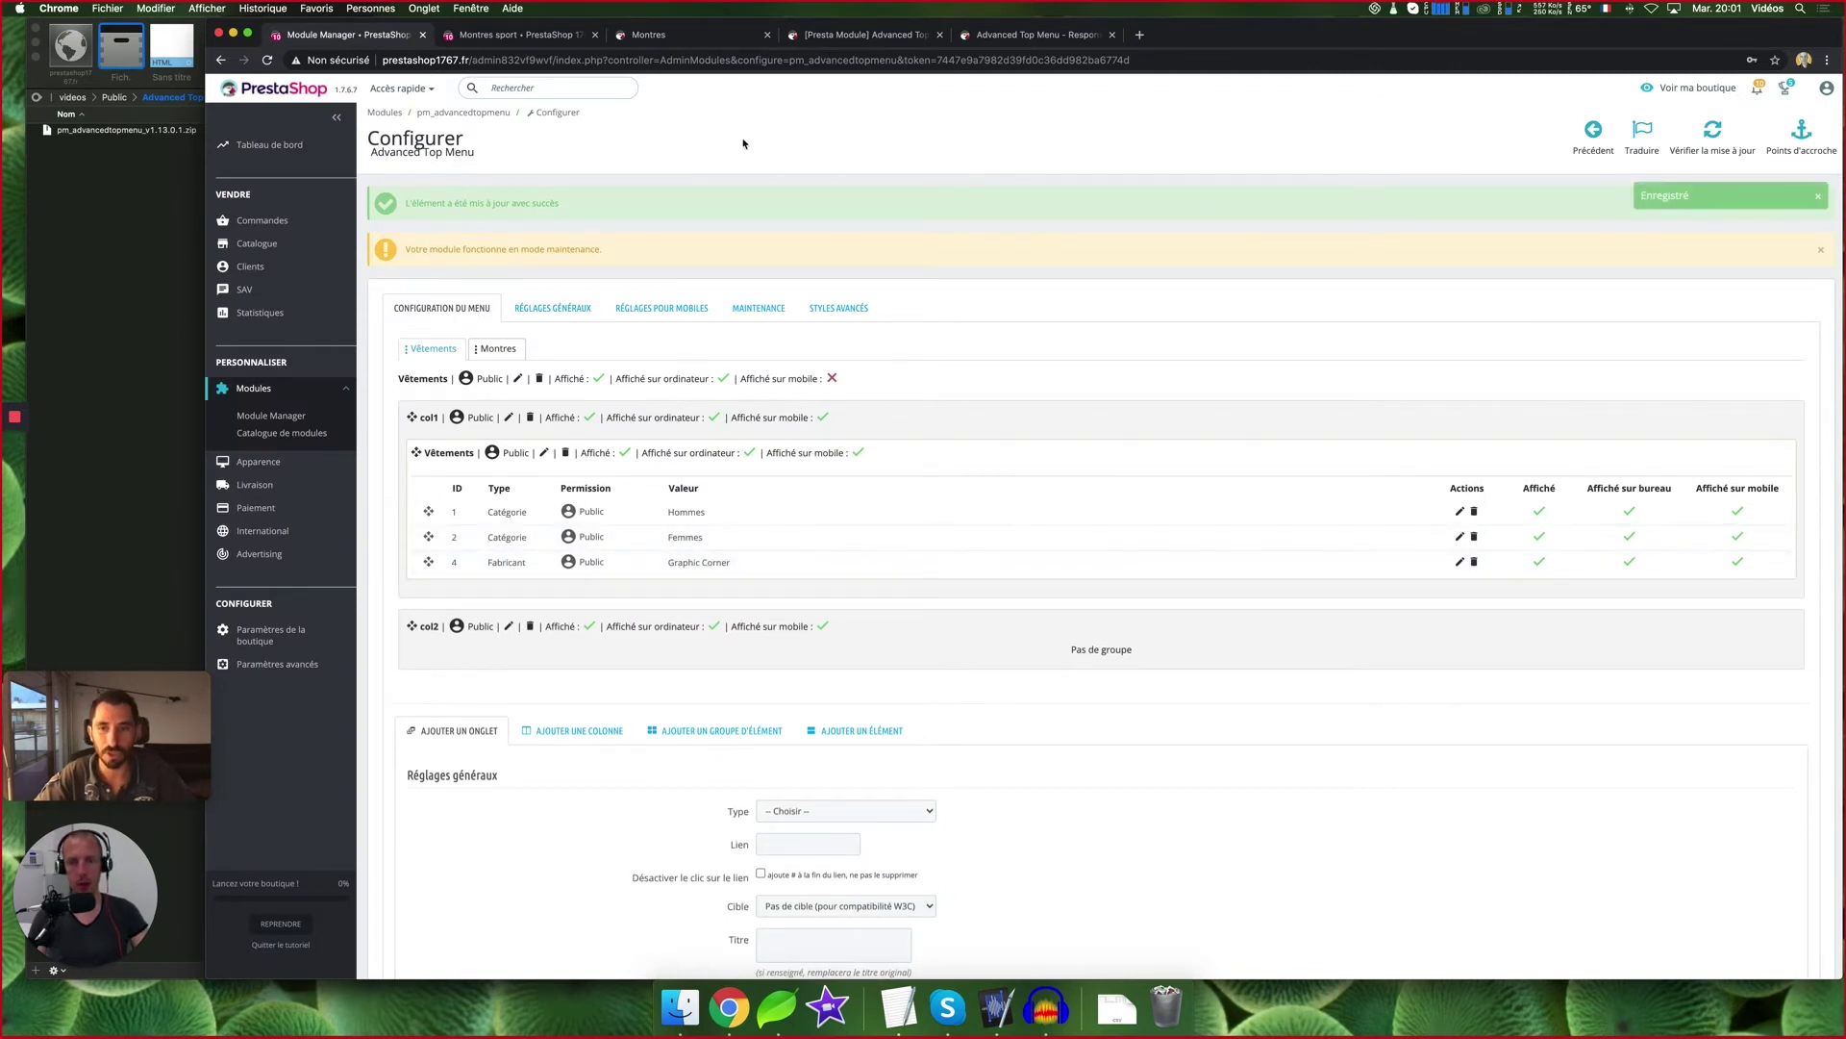
click(663, 37)
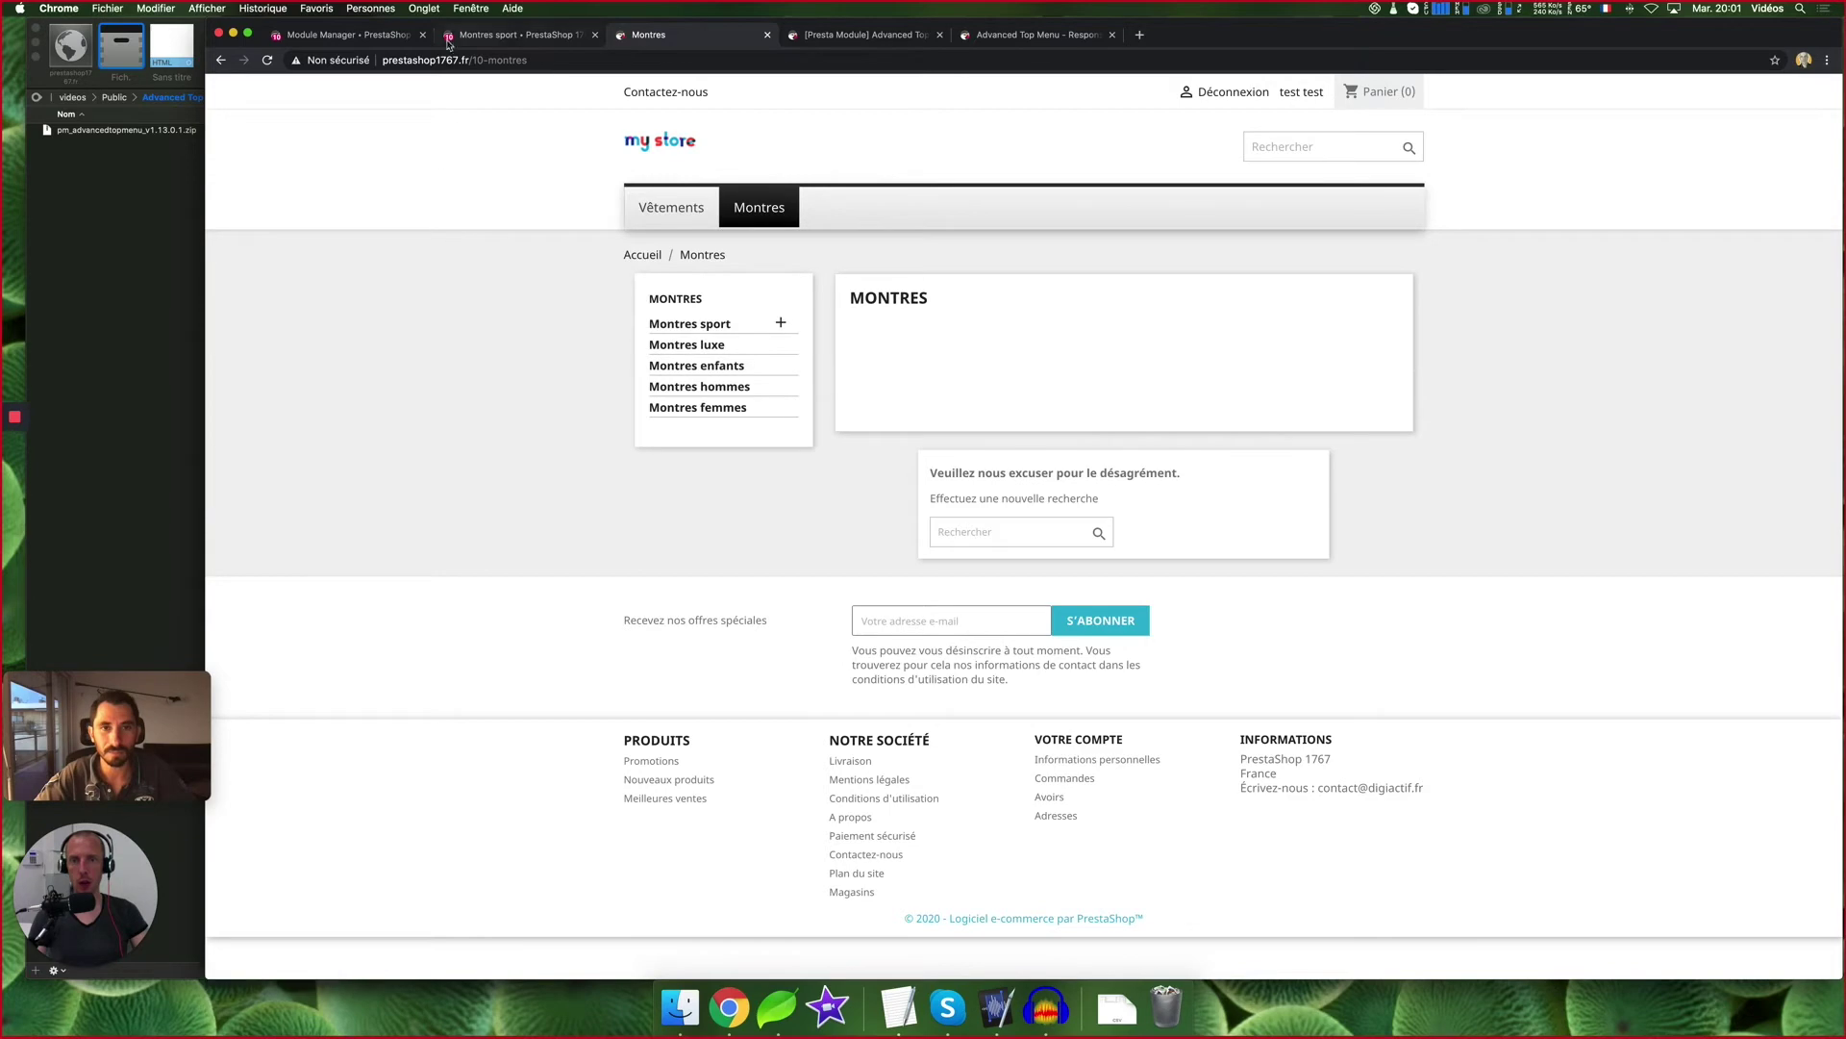
Start another menu element with Vêtements as parent tab and parent group, and review the available element types
click(389, 36)
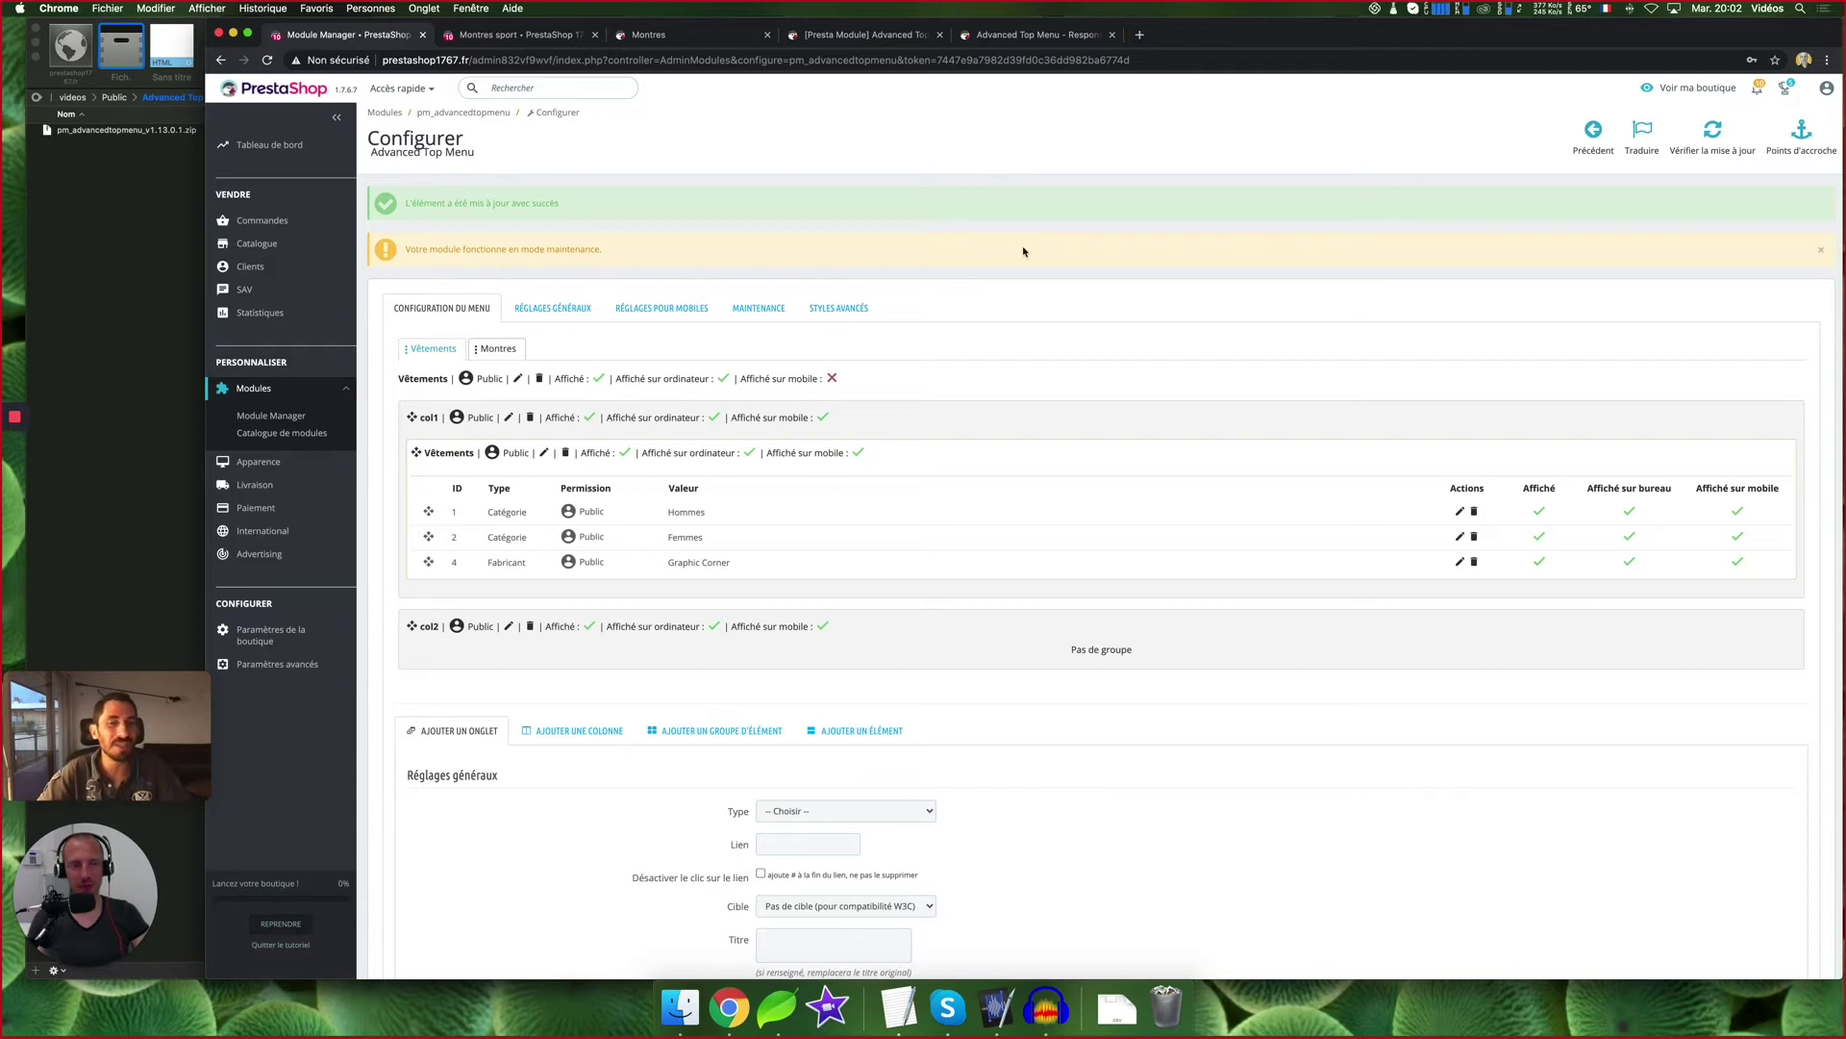
scroll(1158, 395, down, 3)
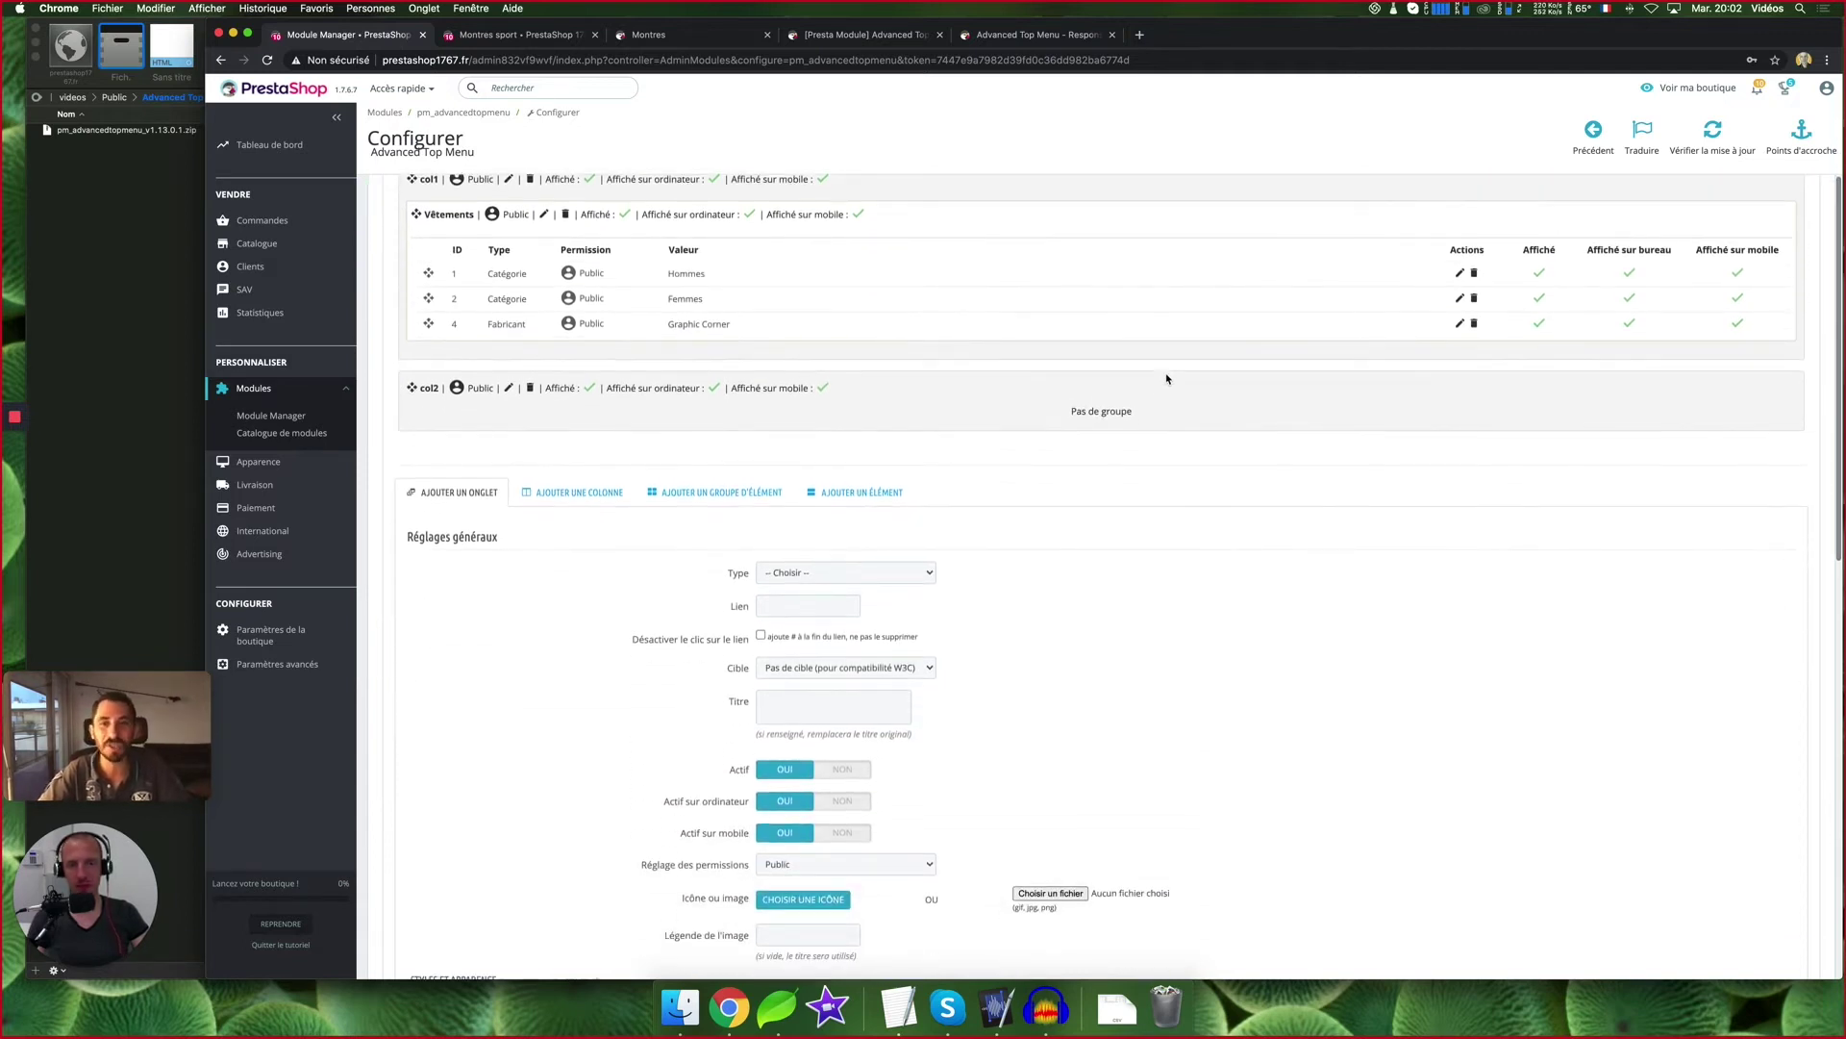
scroll(824, 401, up, 1)
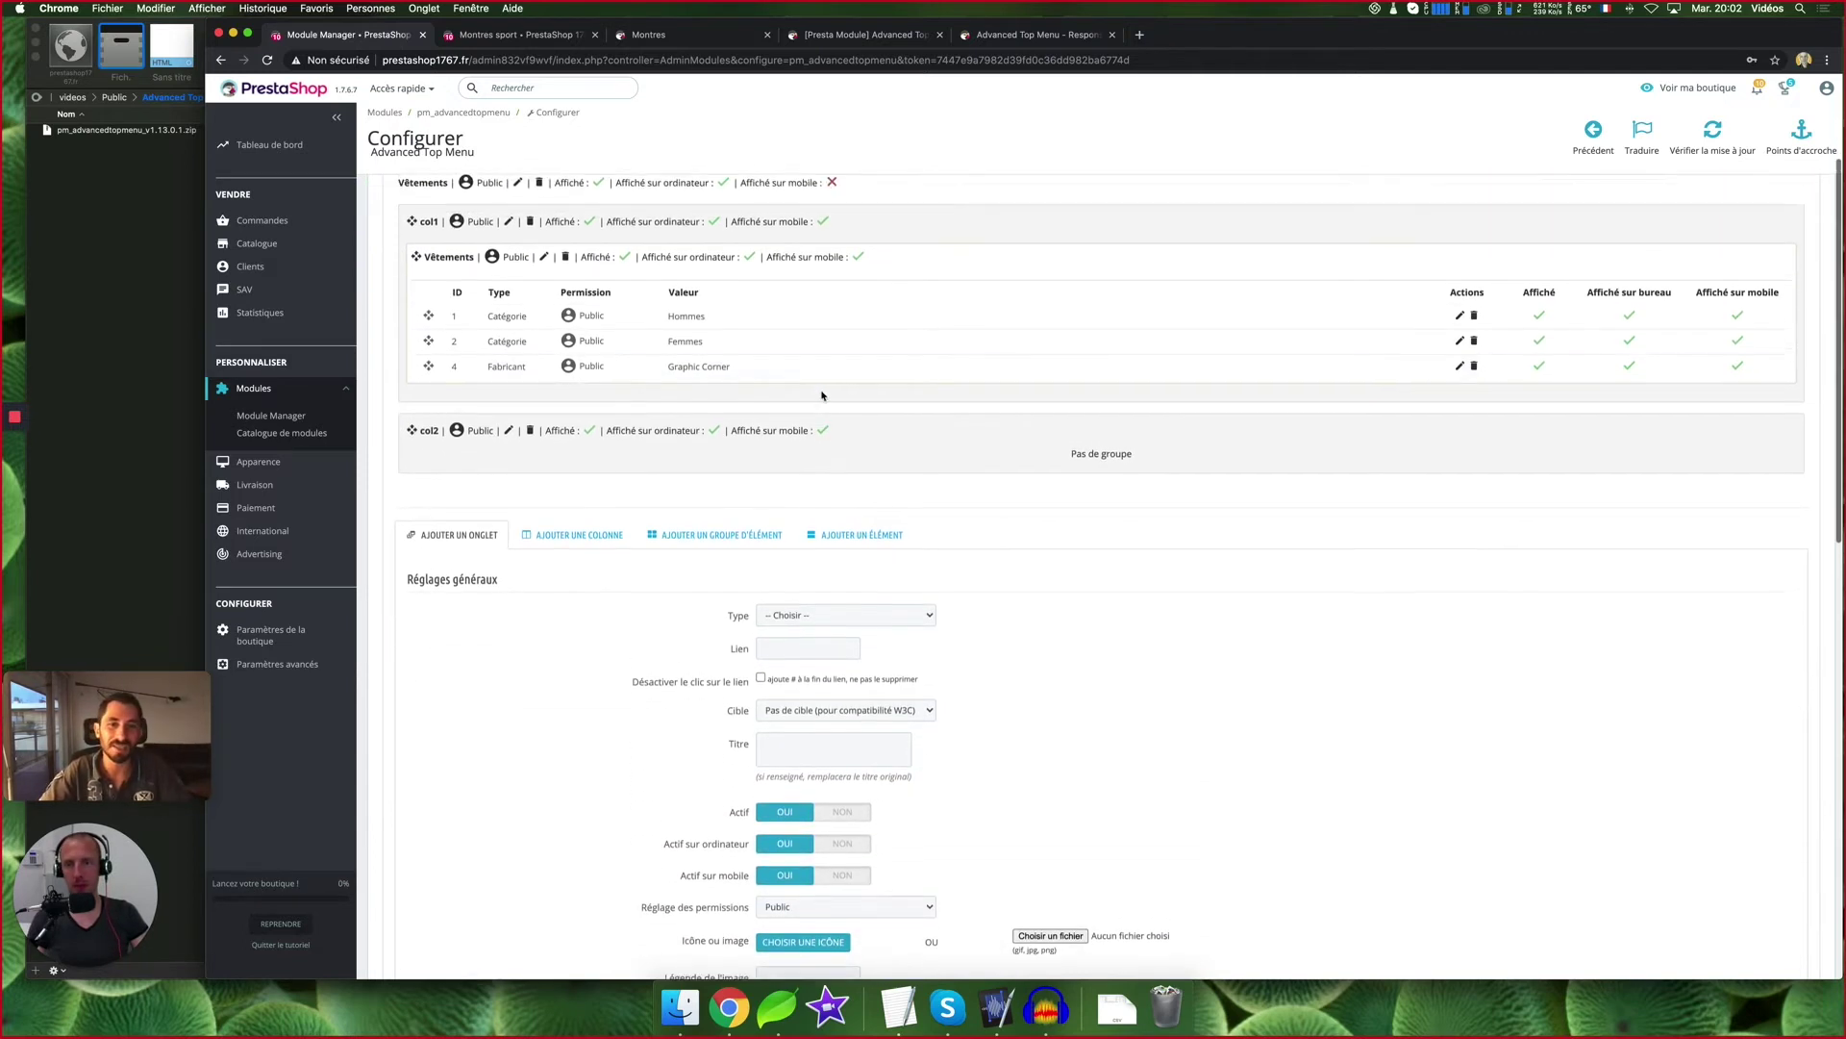
click(877, 554)
click(817, 635)
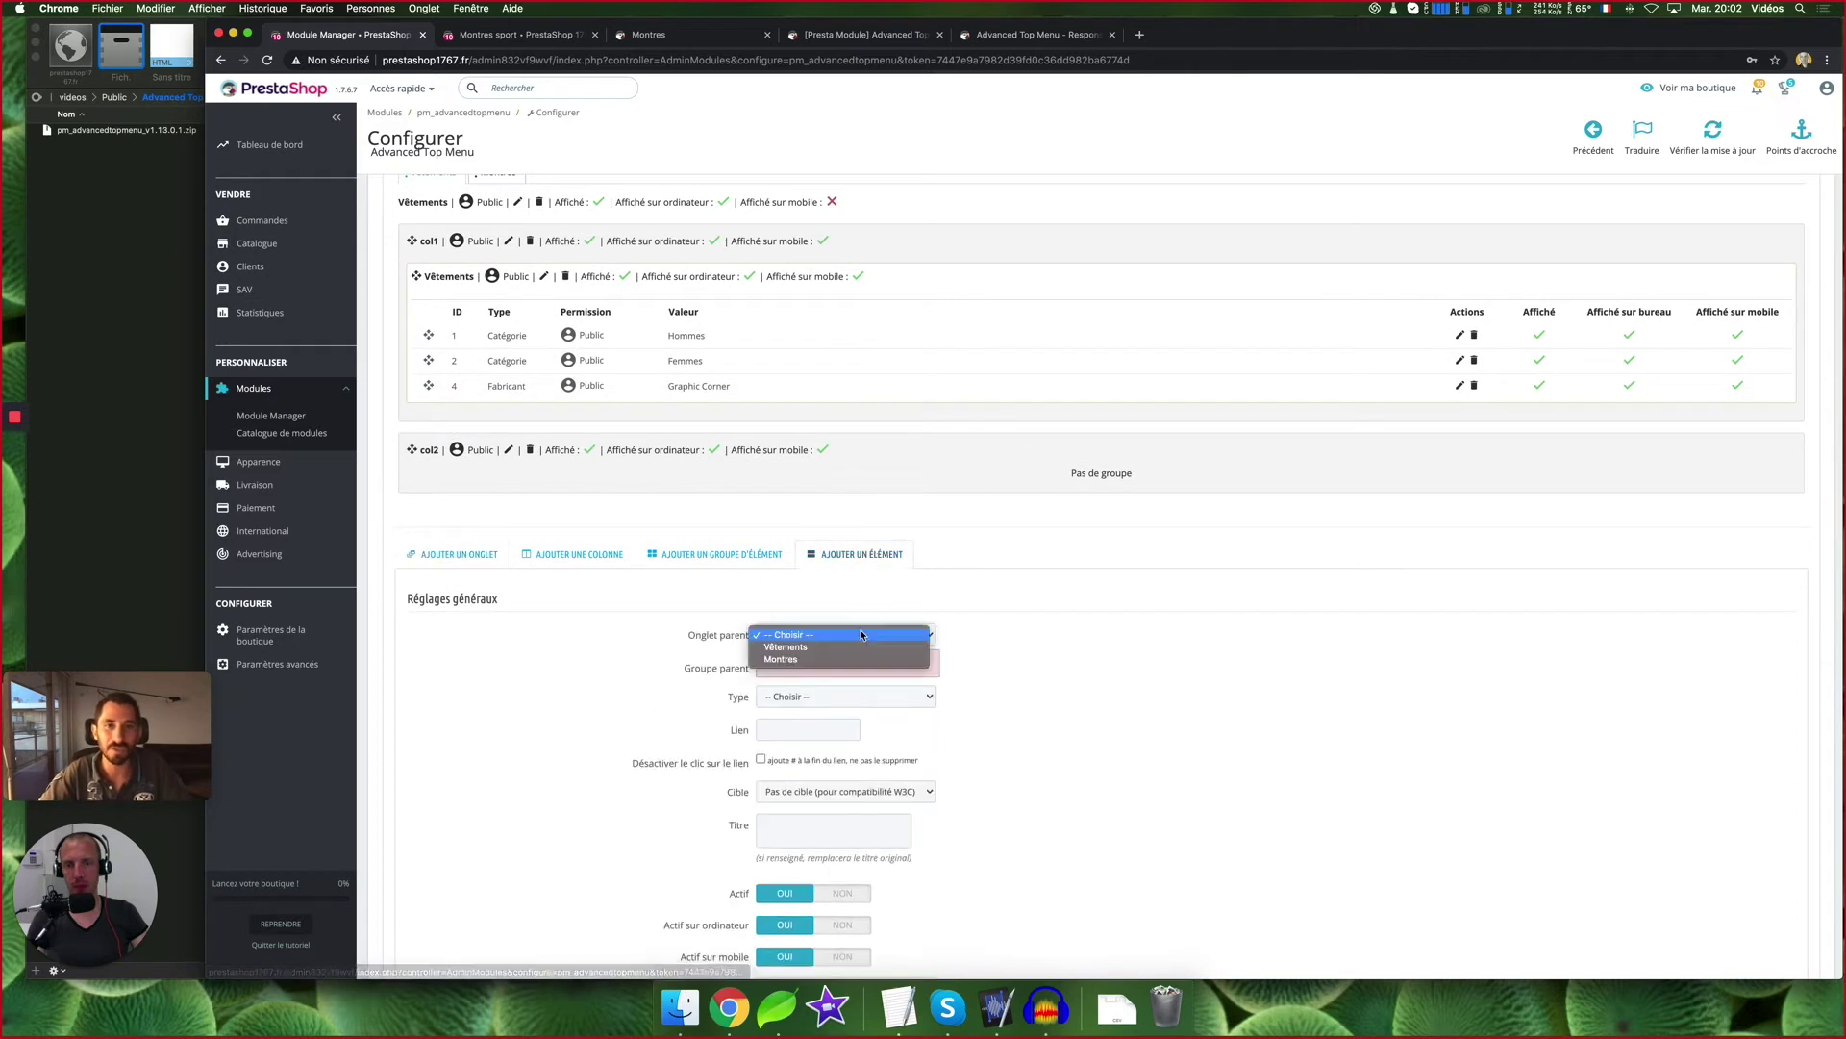
click(845, 649)
click(846, 667)
click(839, 682)
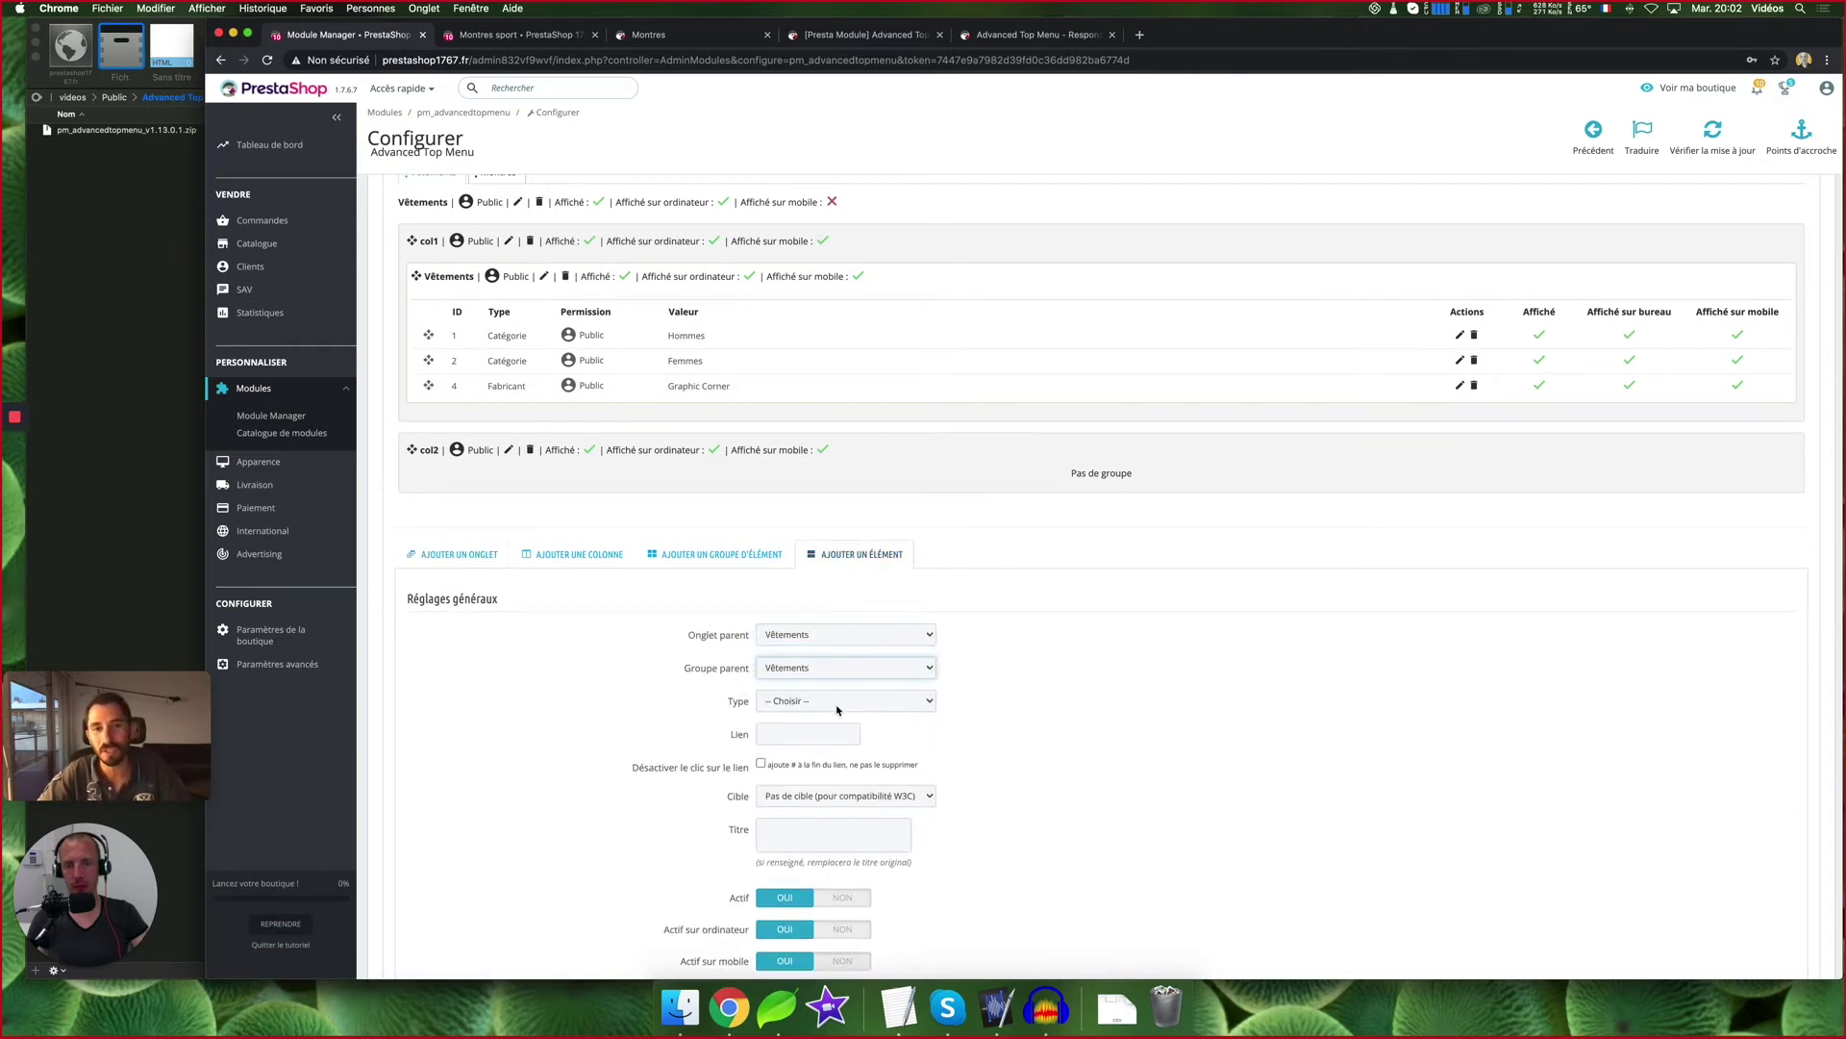
click(836, 702)
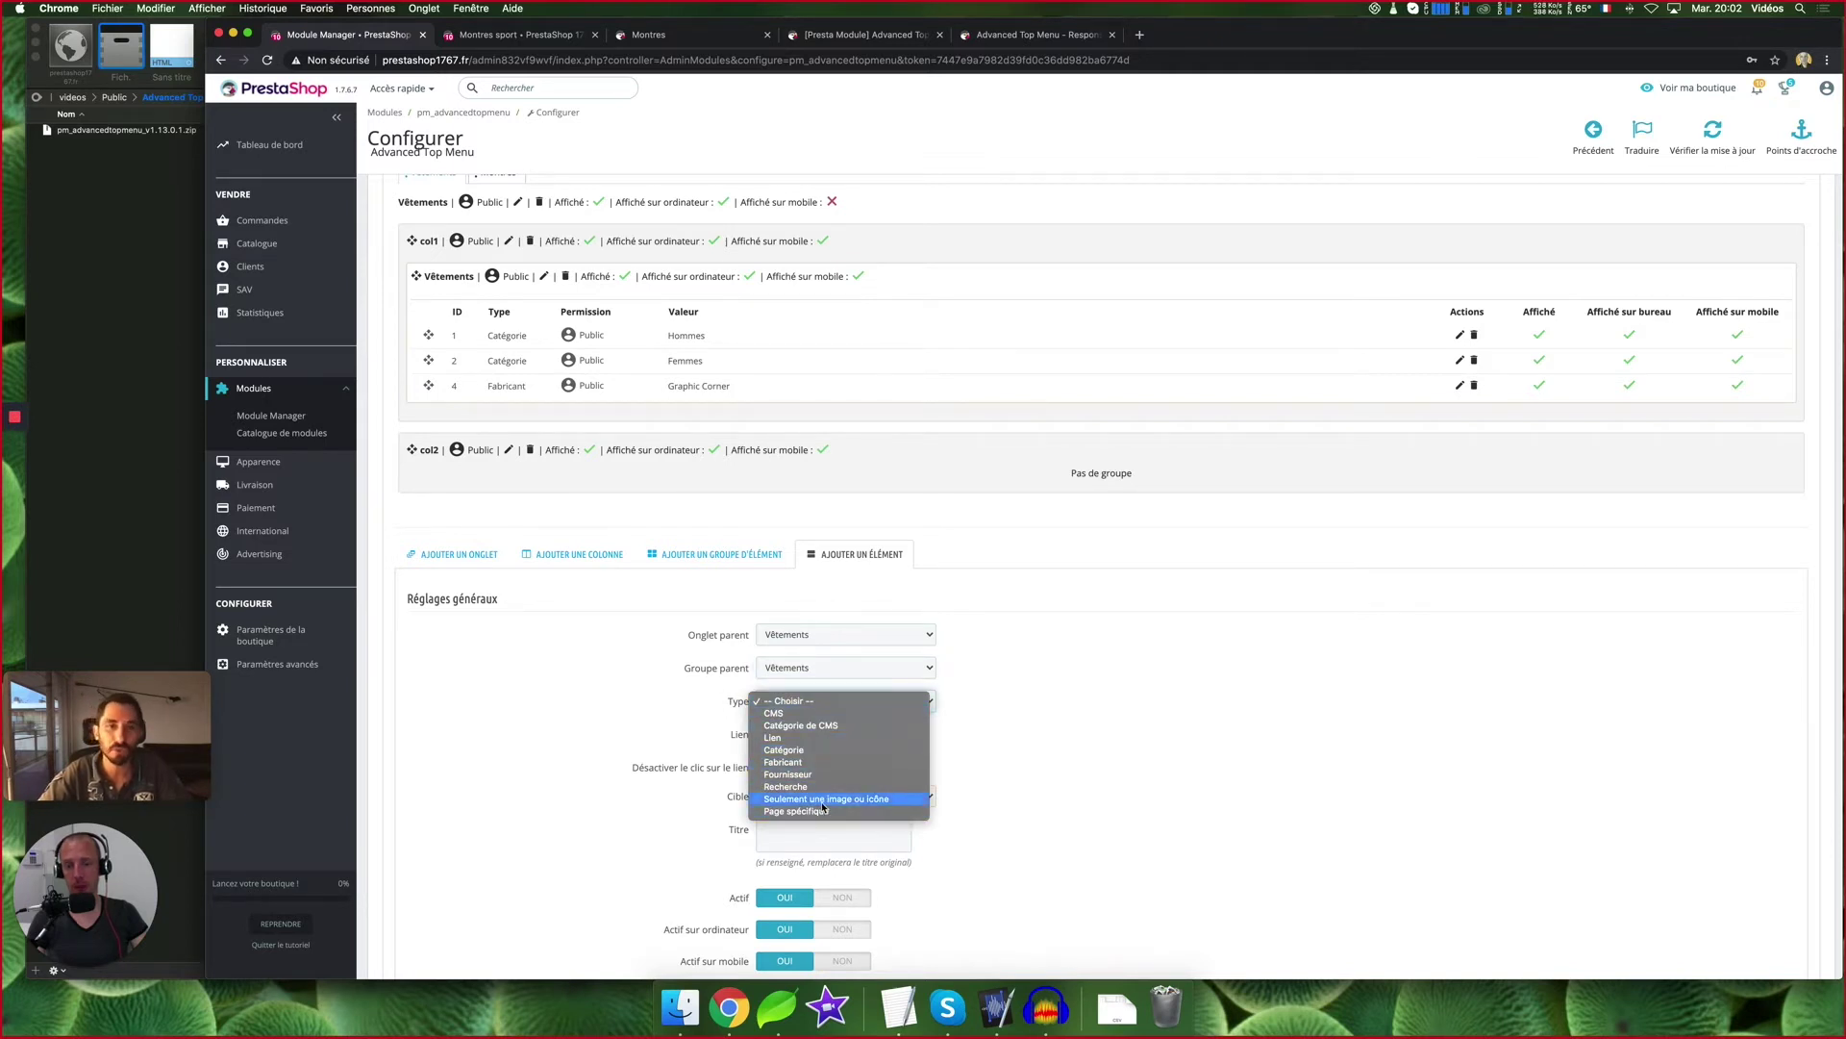
click(676, 36)
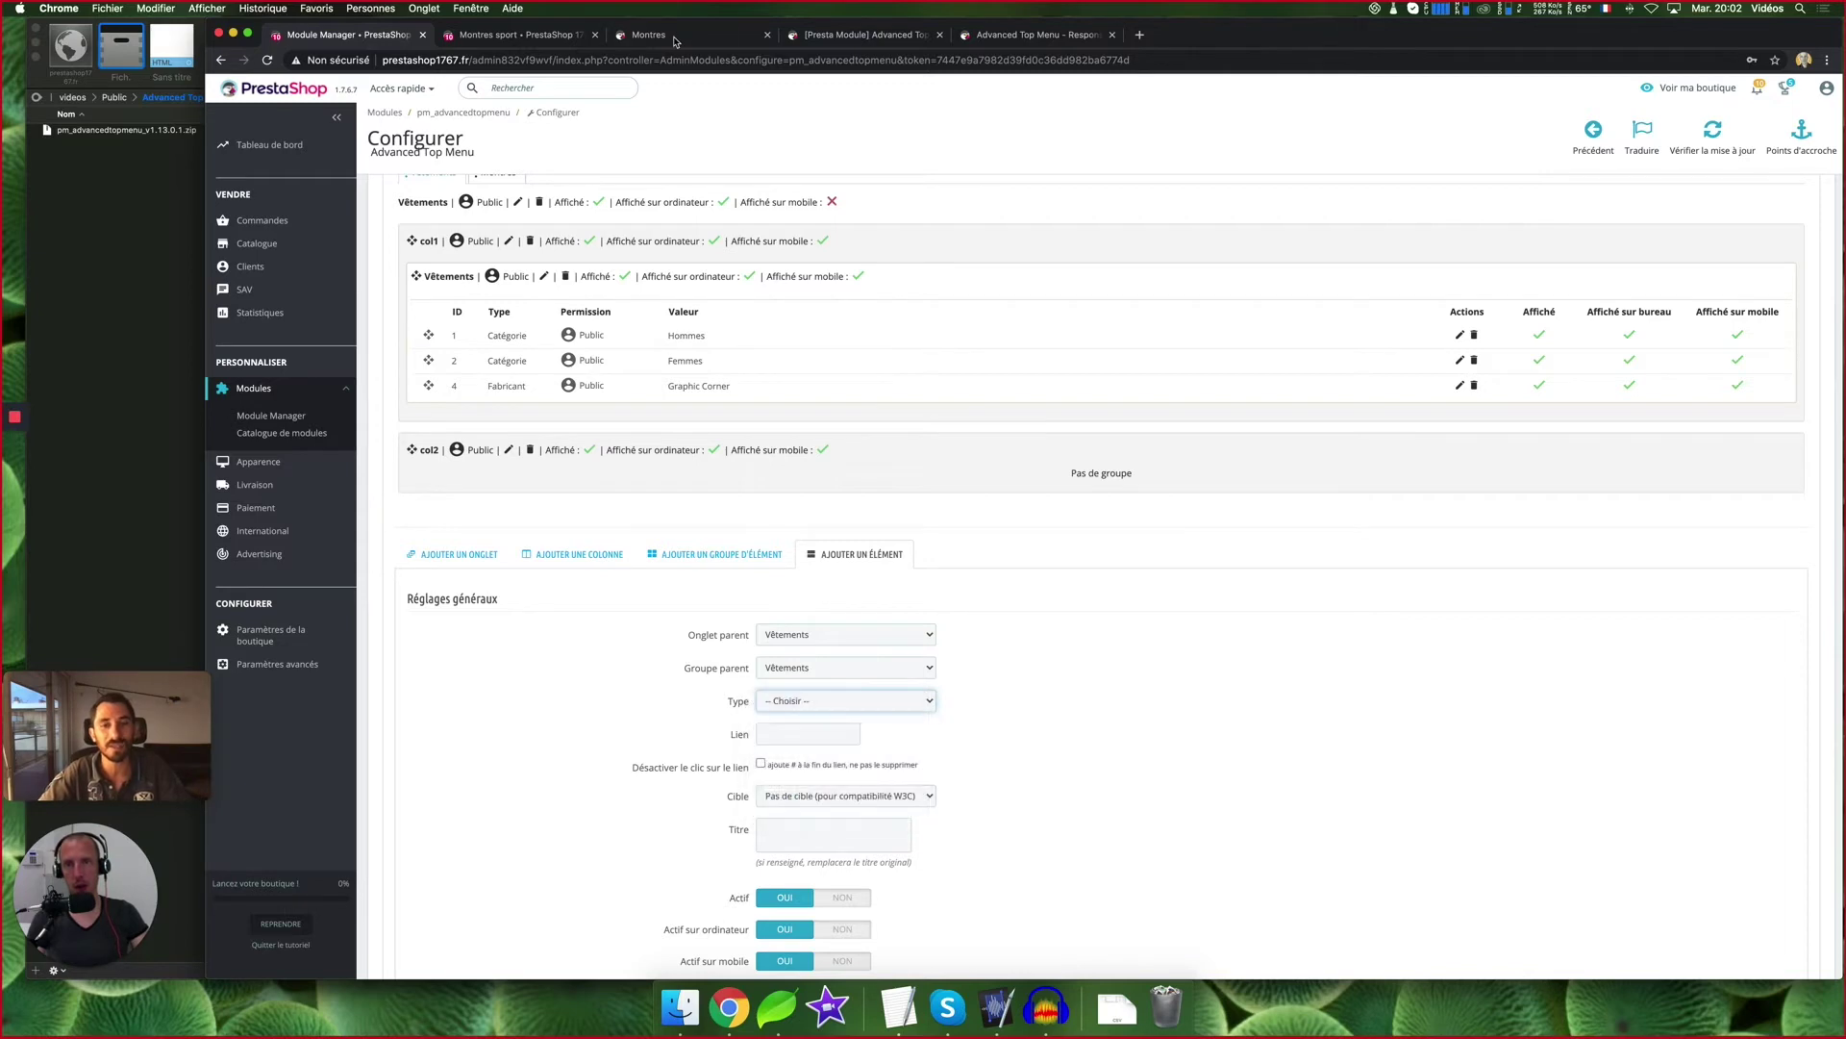
Switch to the PrestaModule demo shop and examine its Homme, Femme, Enfant, Électroménager and Informatique menus
click(691, 38)
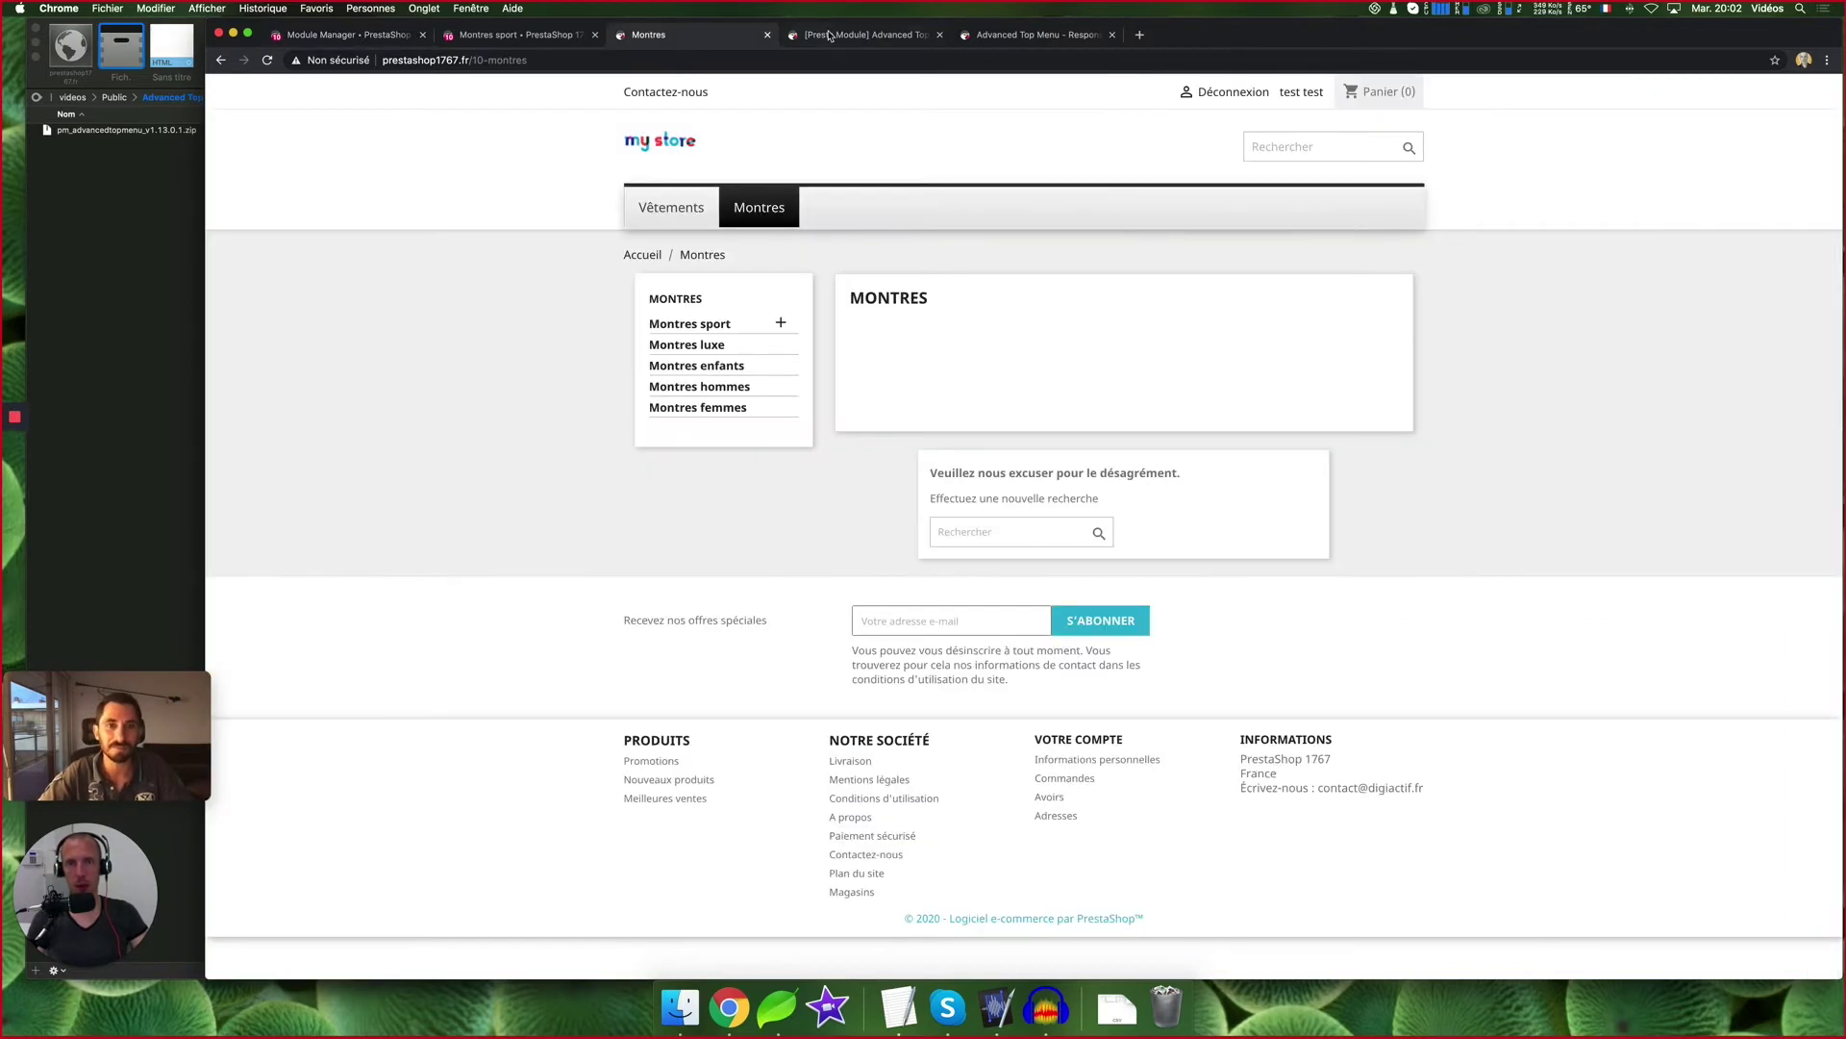
click(865, 35)
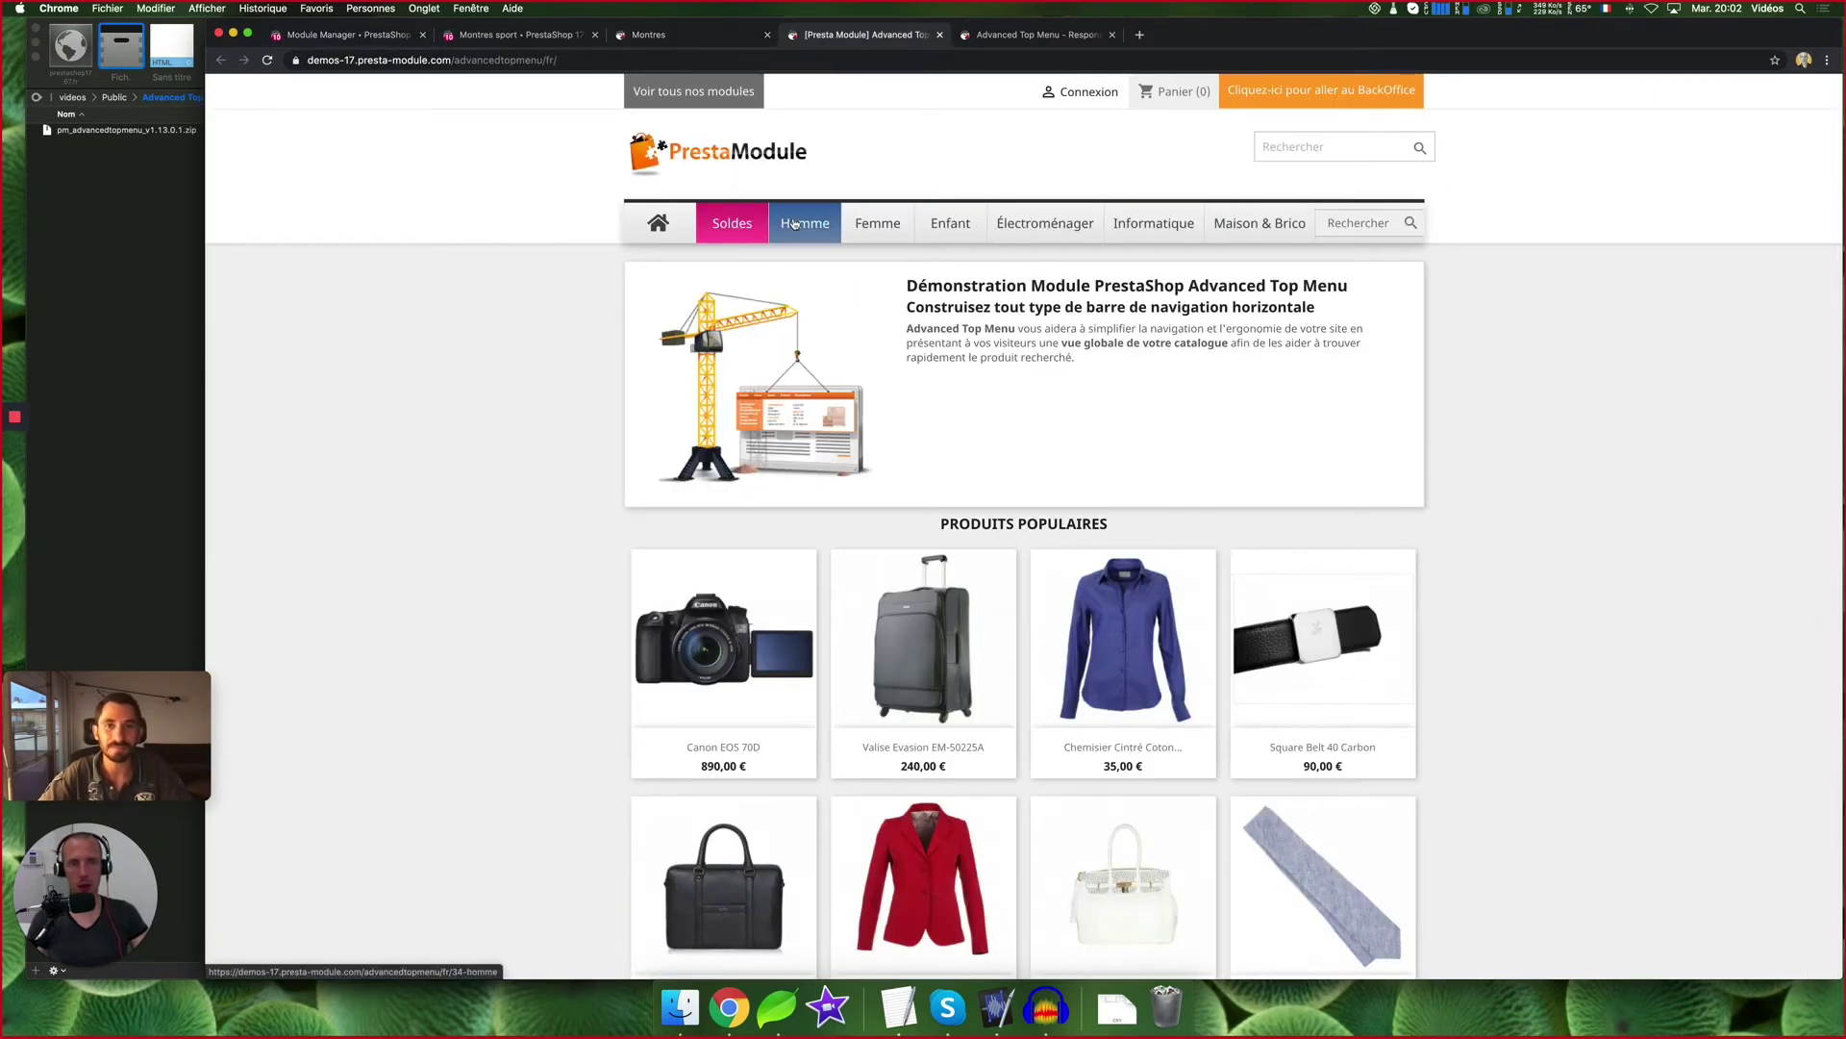
mouse_move(800, 226)
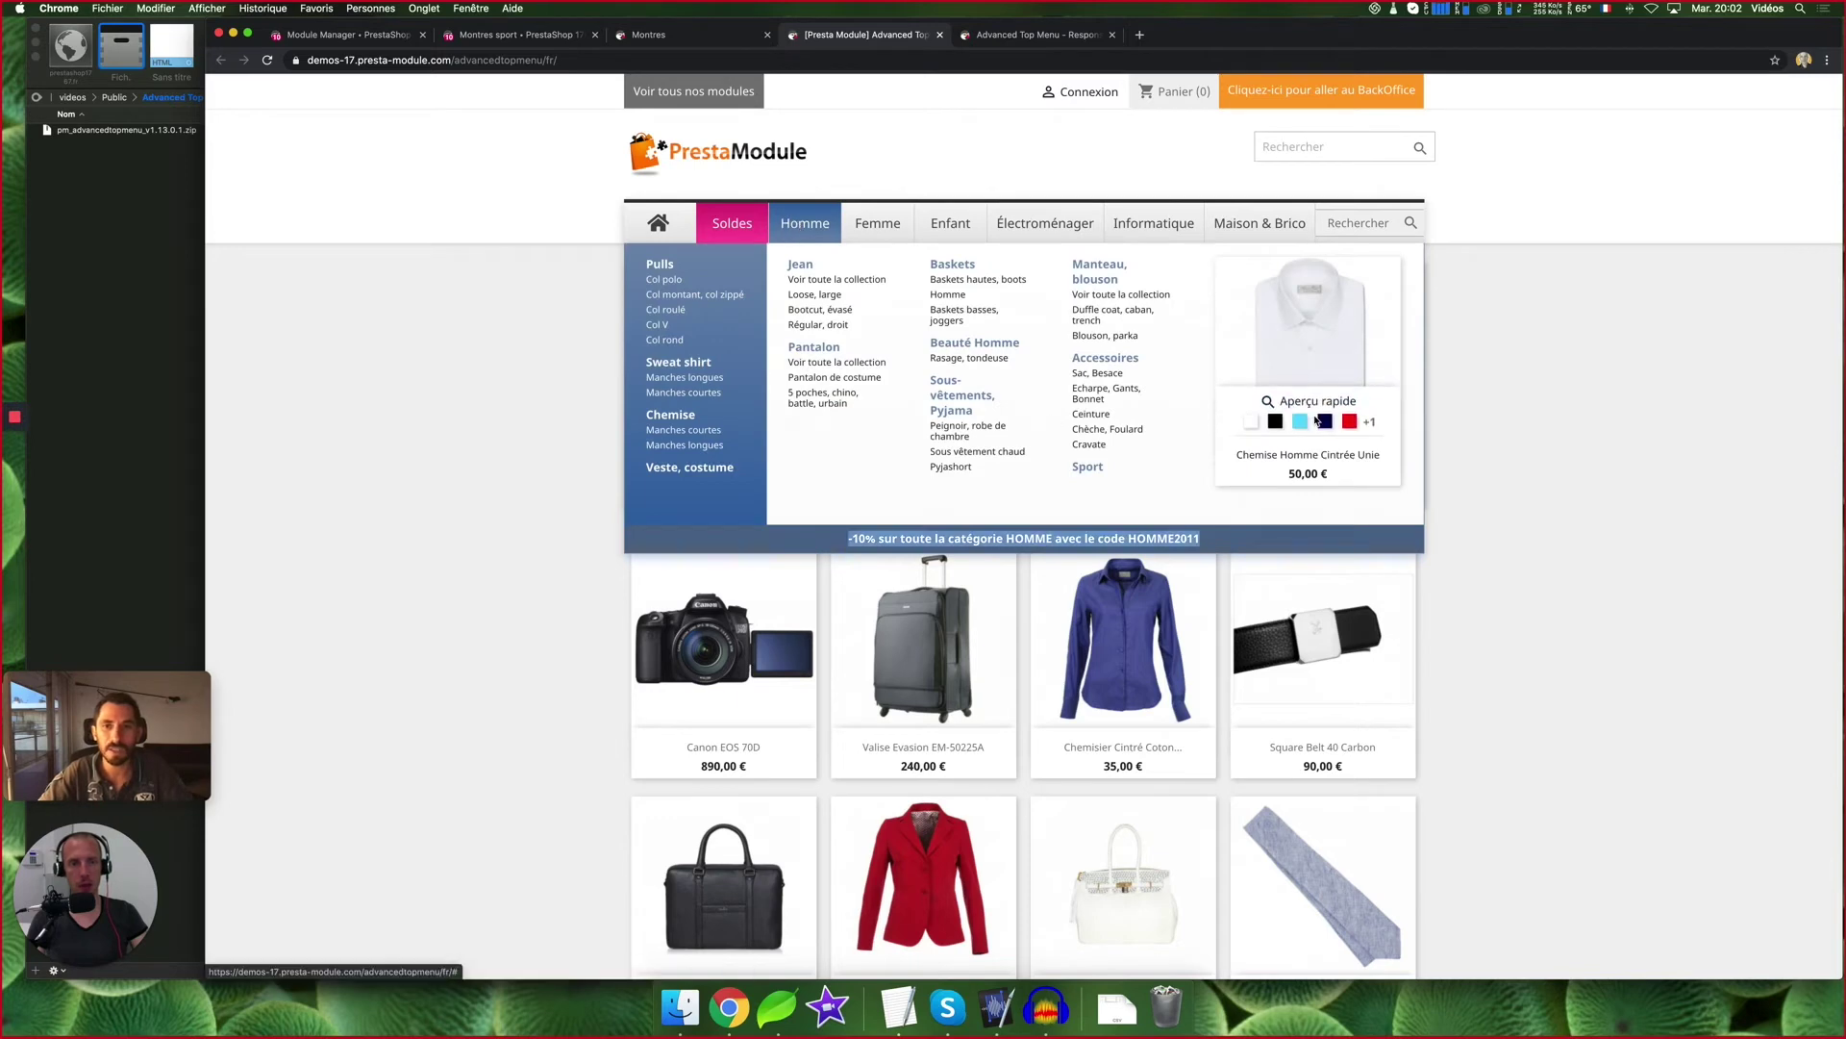
mouse_move(868, 226)
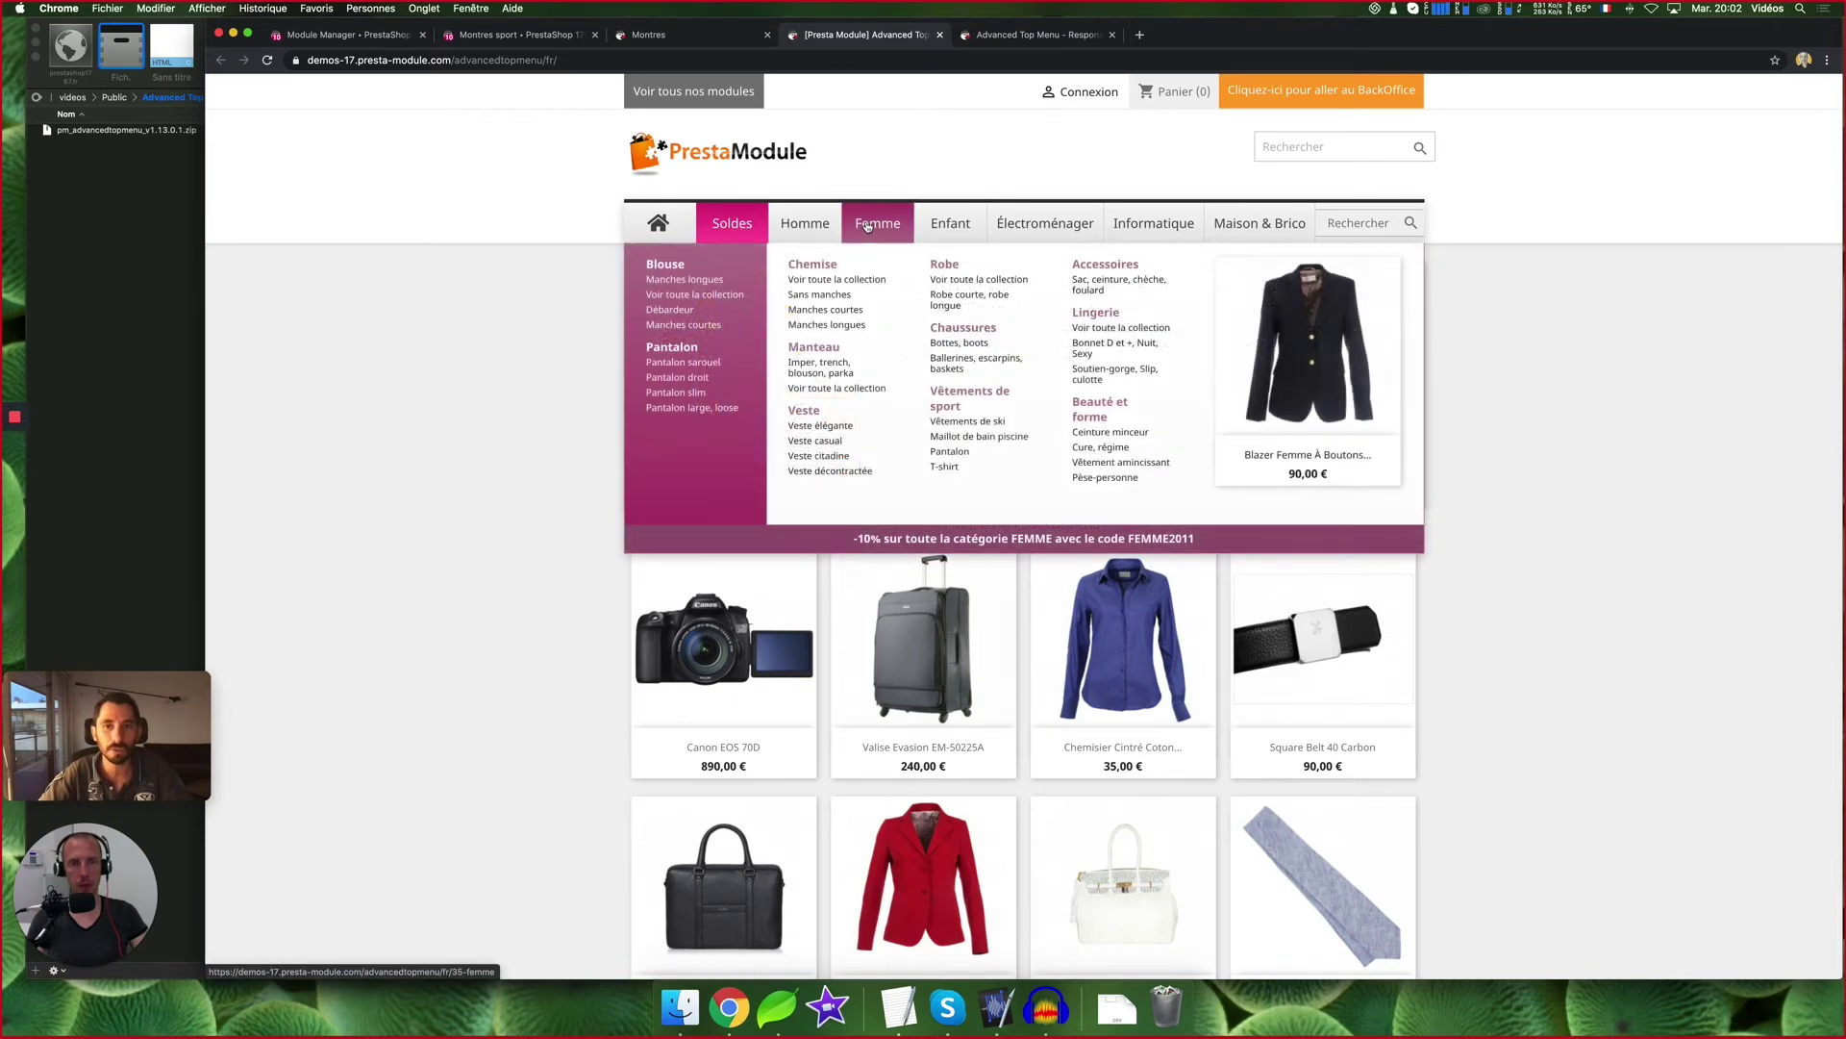
mouse_move(932, 225)
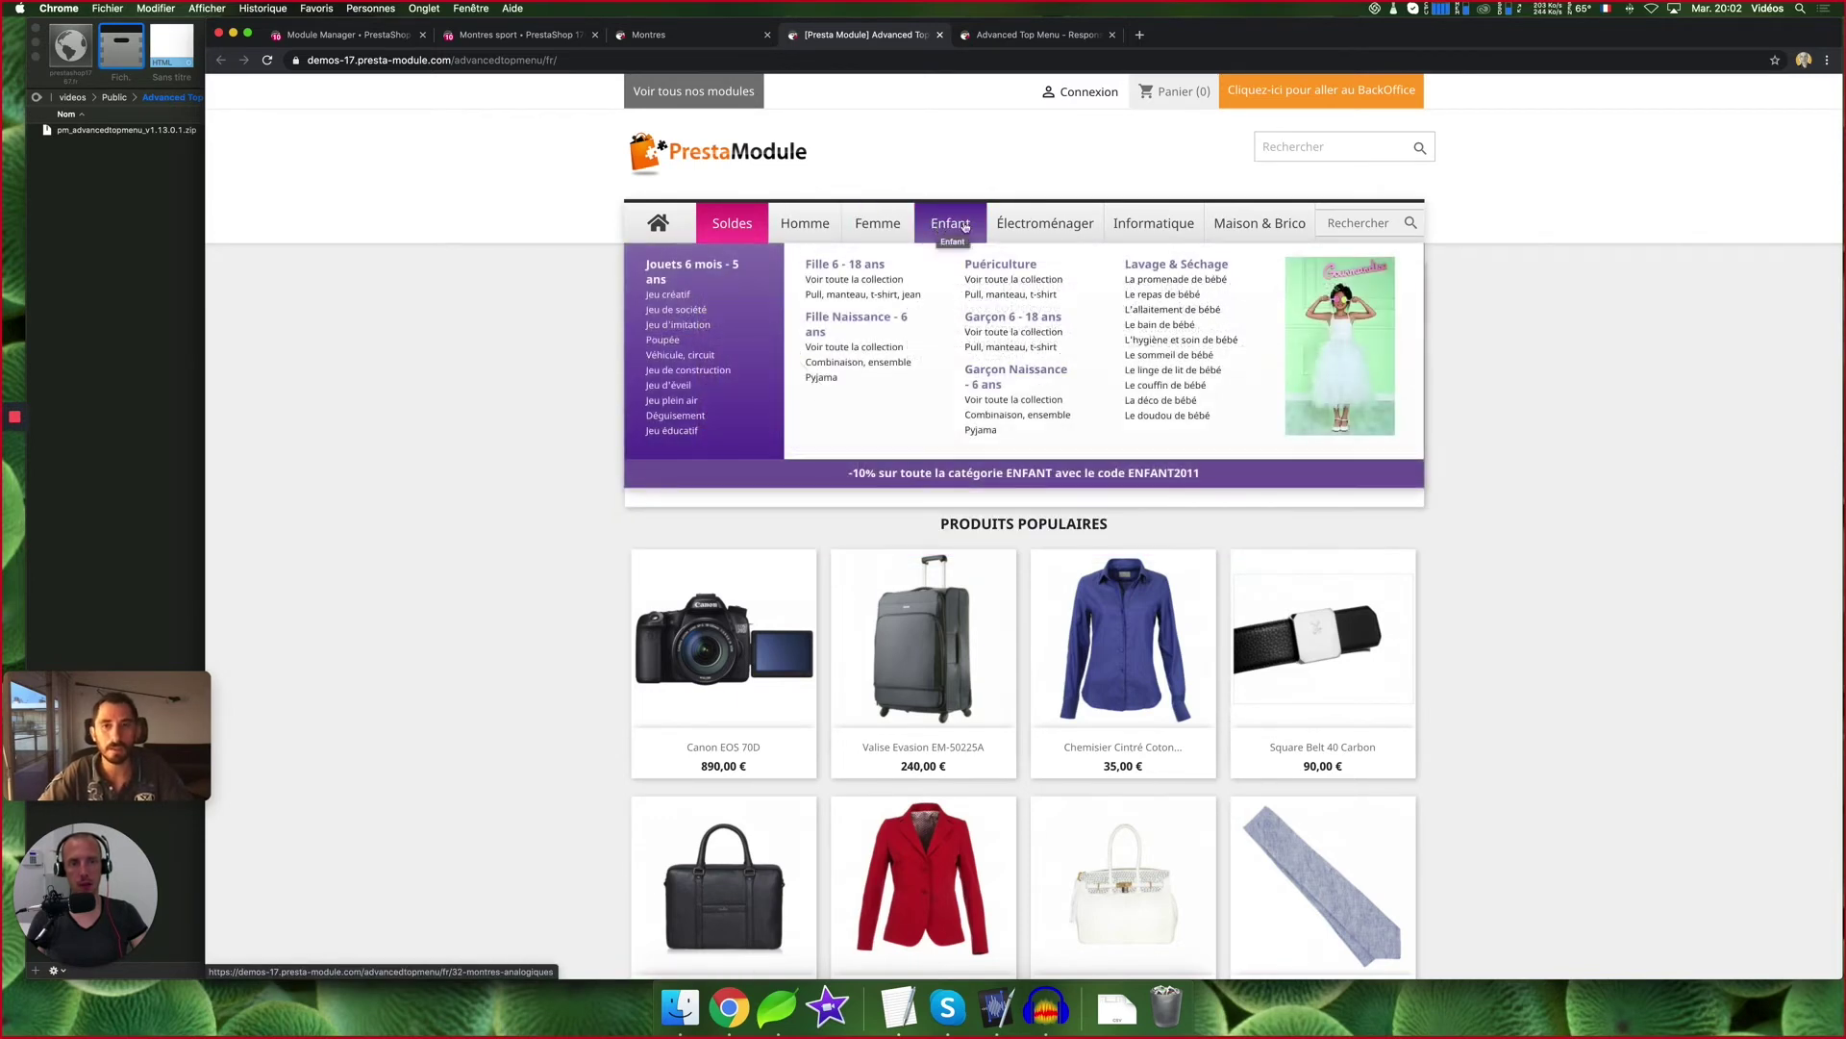
mouse_move(1023, 225)
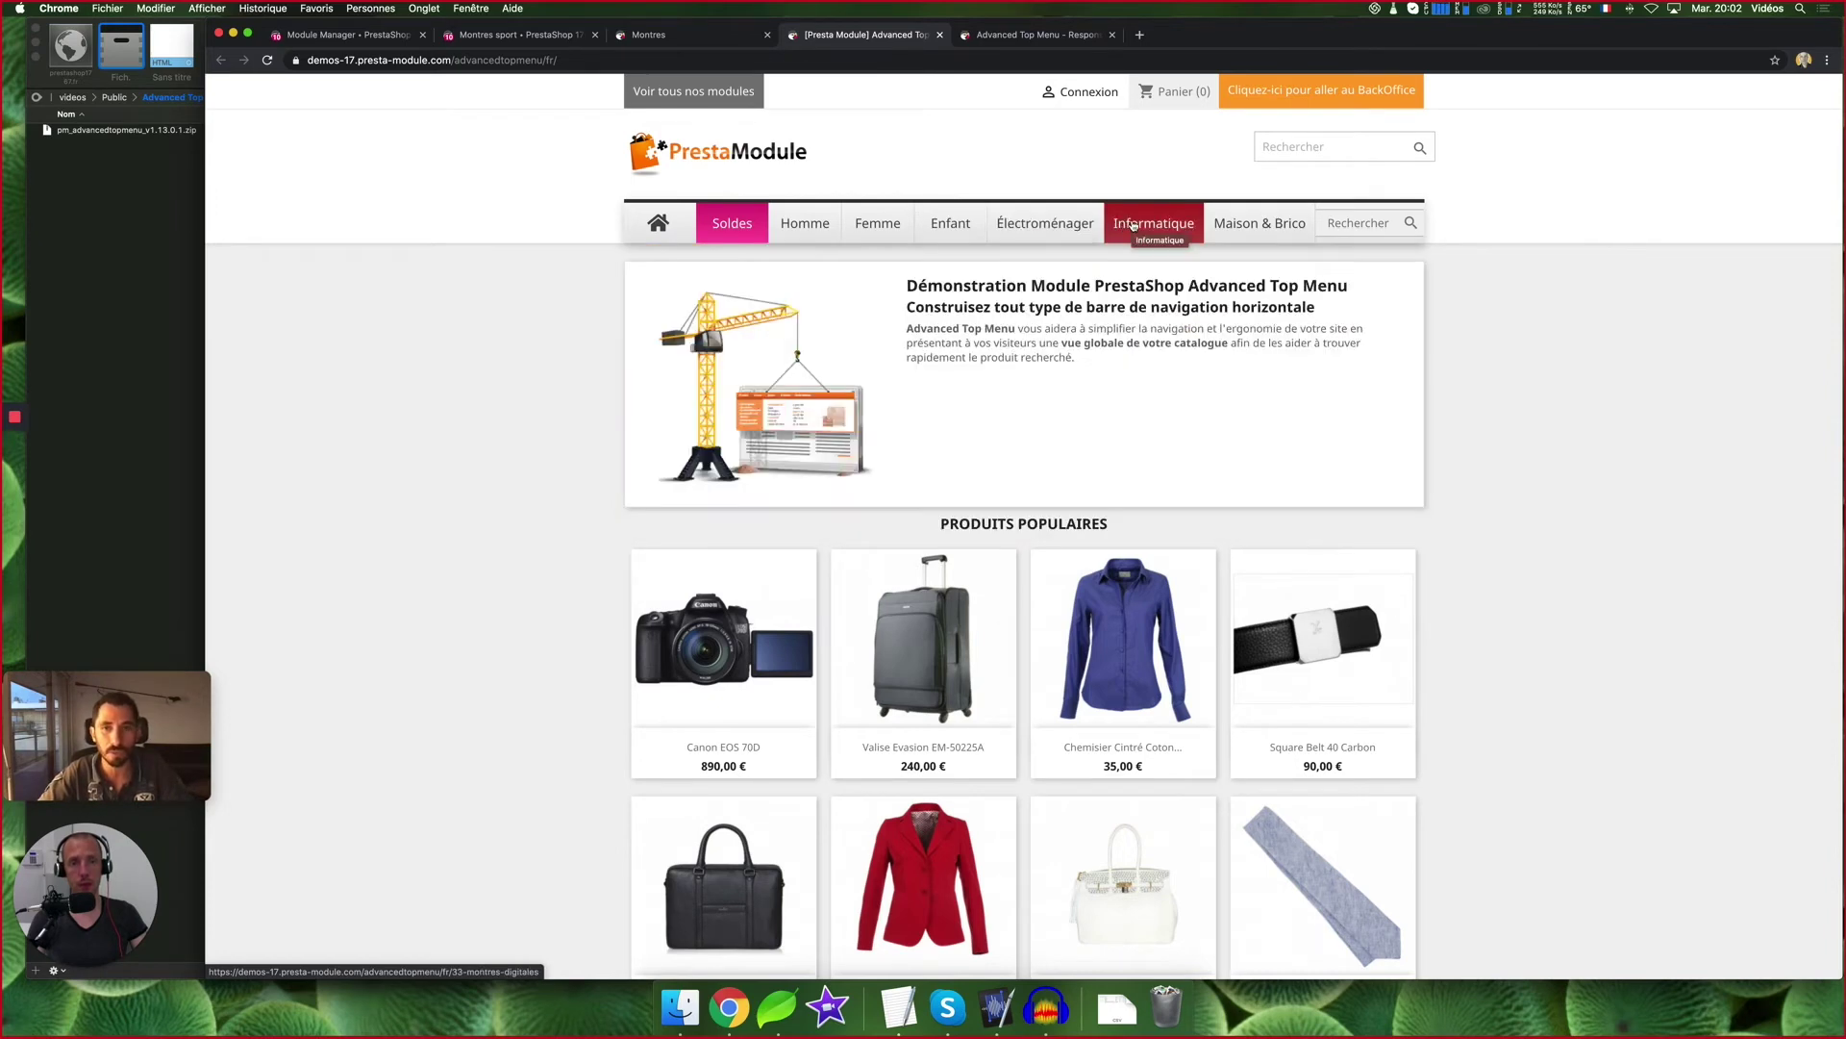
mouse_move(1133, 225)
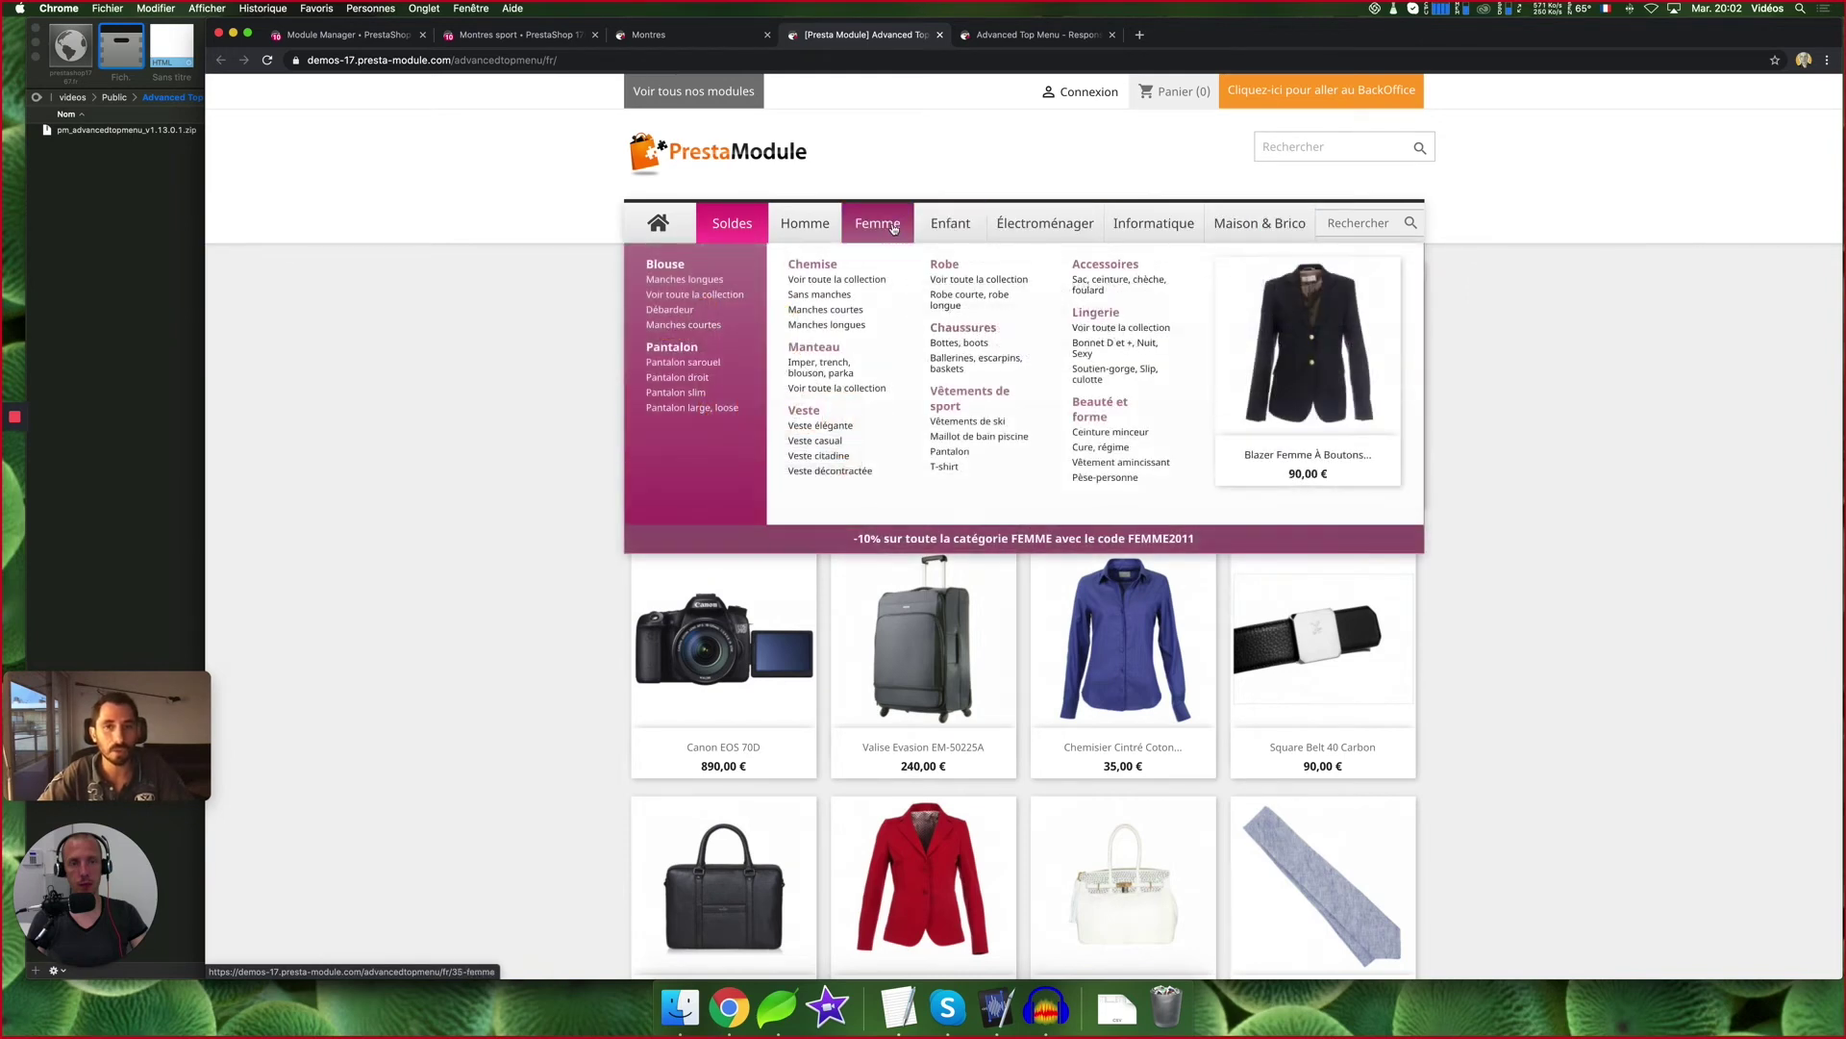
View and close the quick preview of the blazer featured in the Femme menu, and examine its product block again
mouse_move(1268, 336)
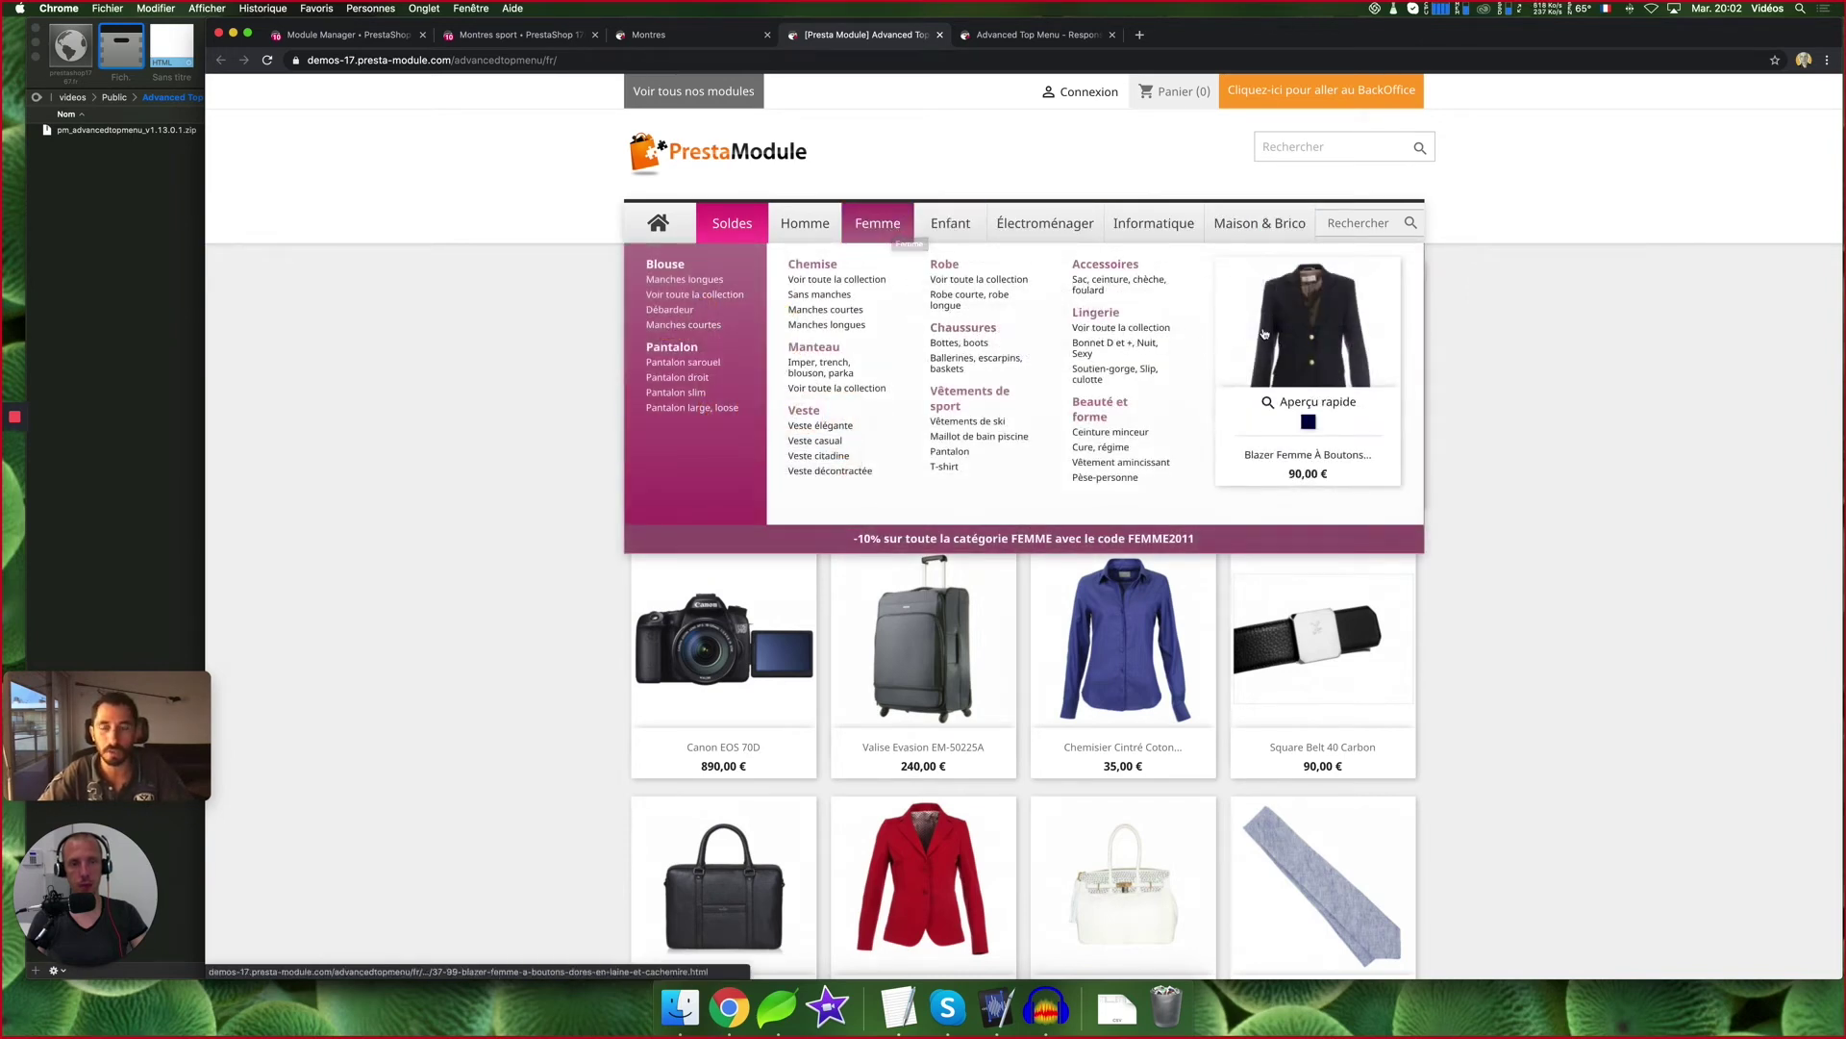
click(1317, 404)
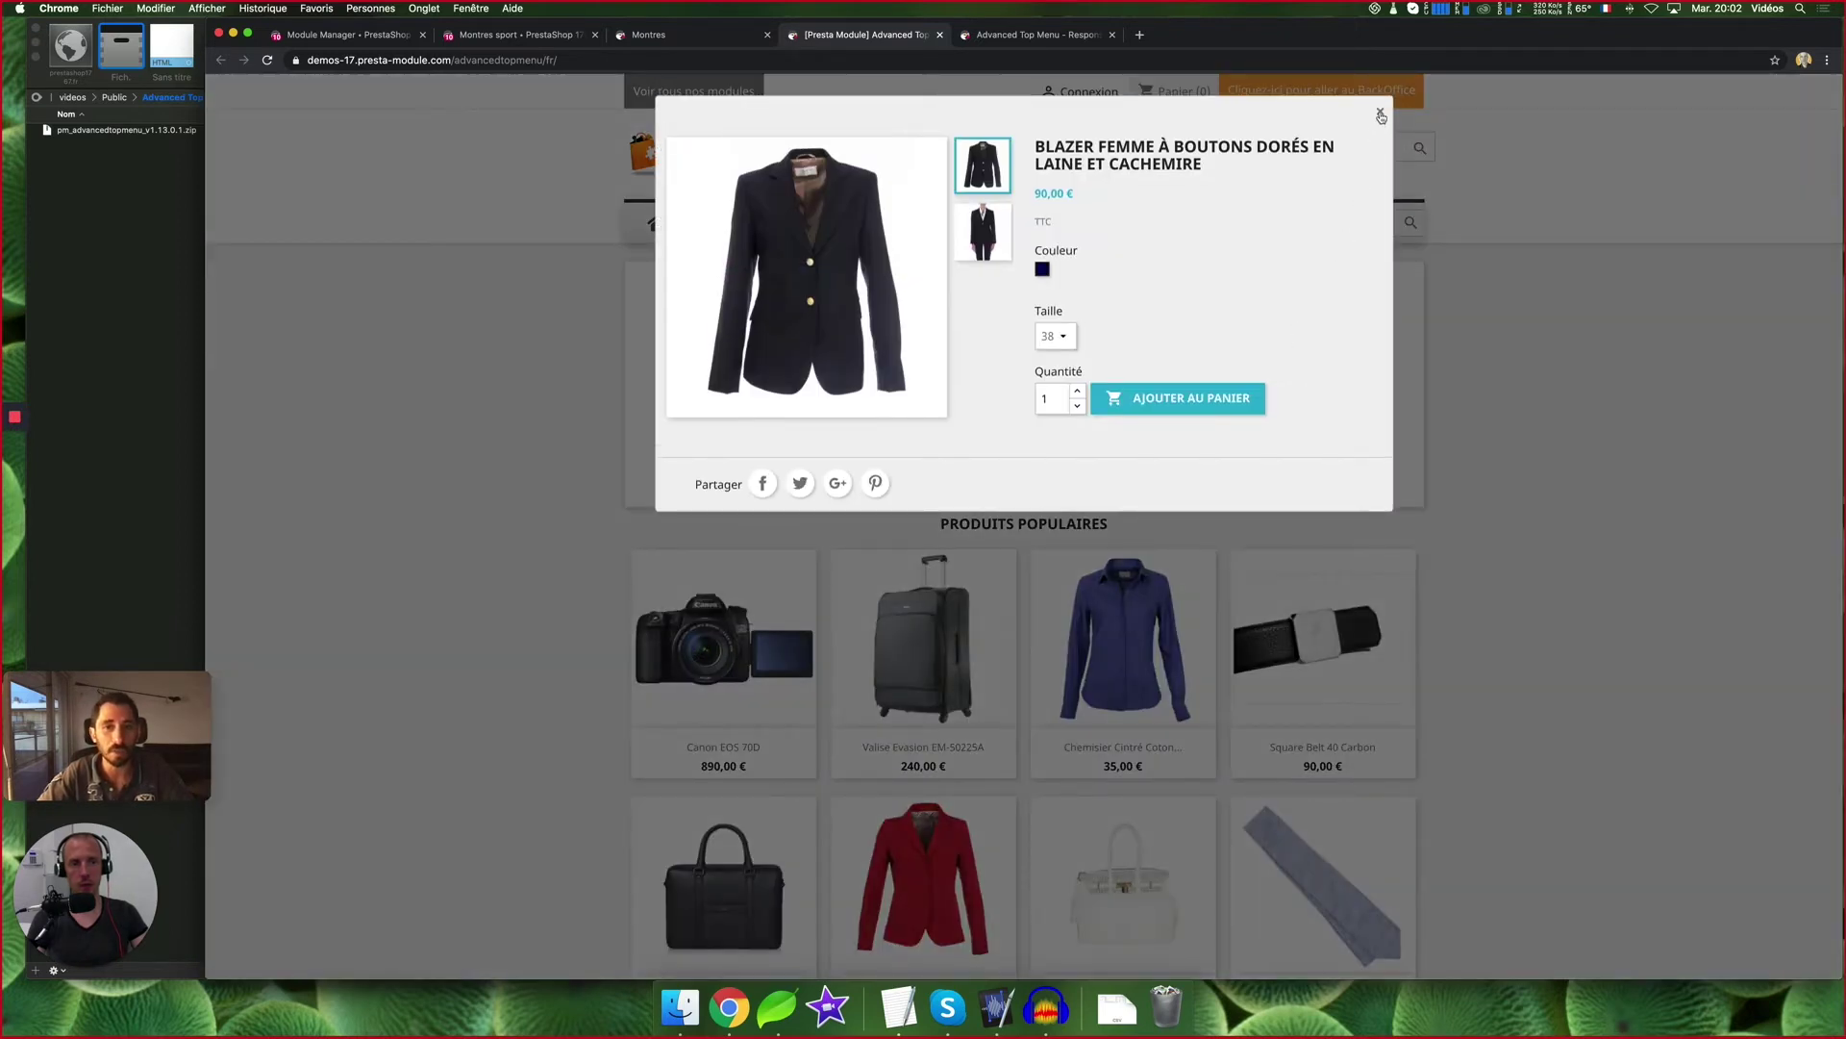
click(1381, 116)
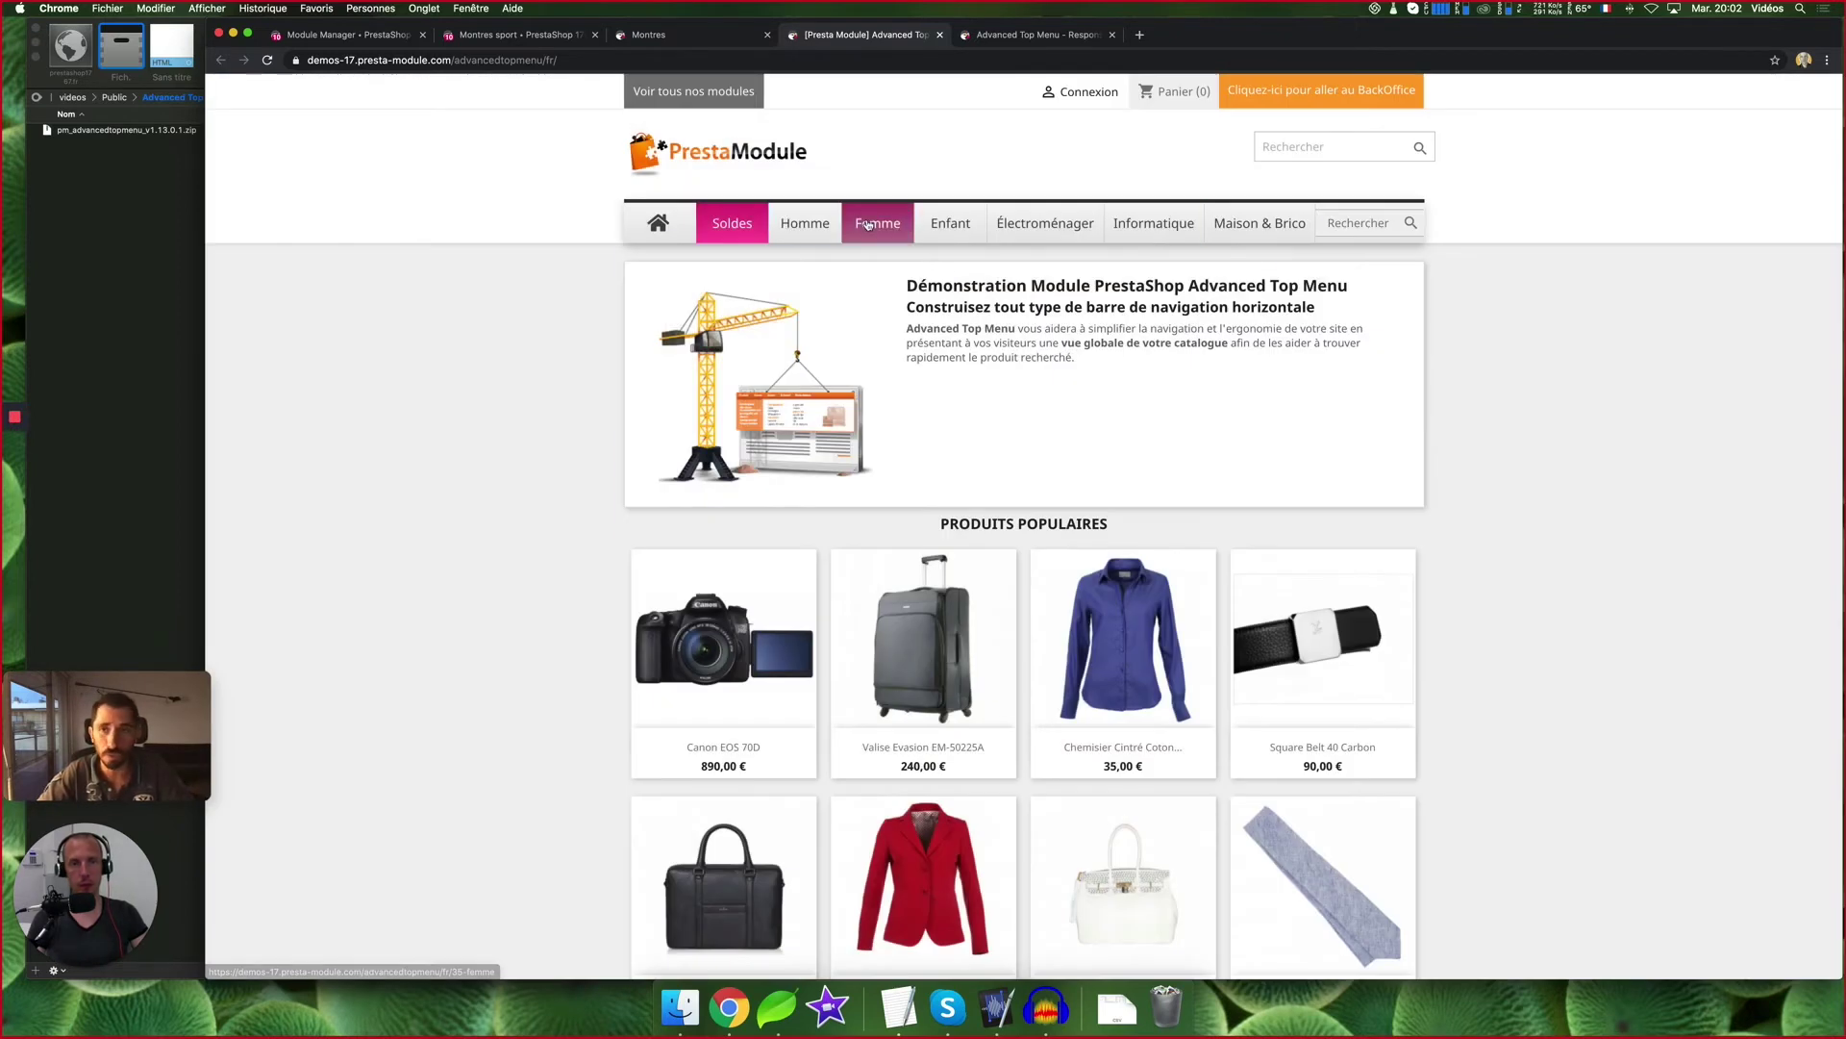
mouse_move(868, 225)
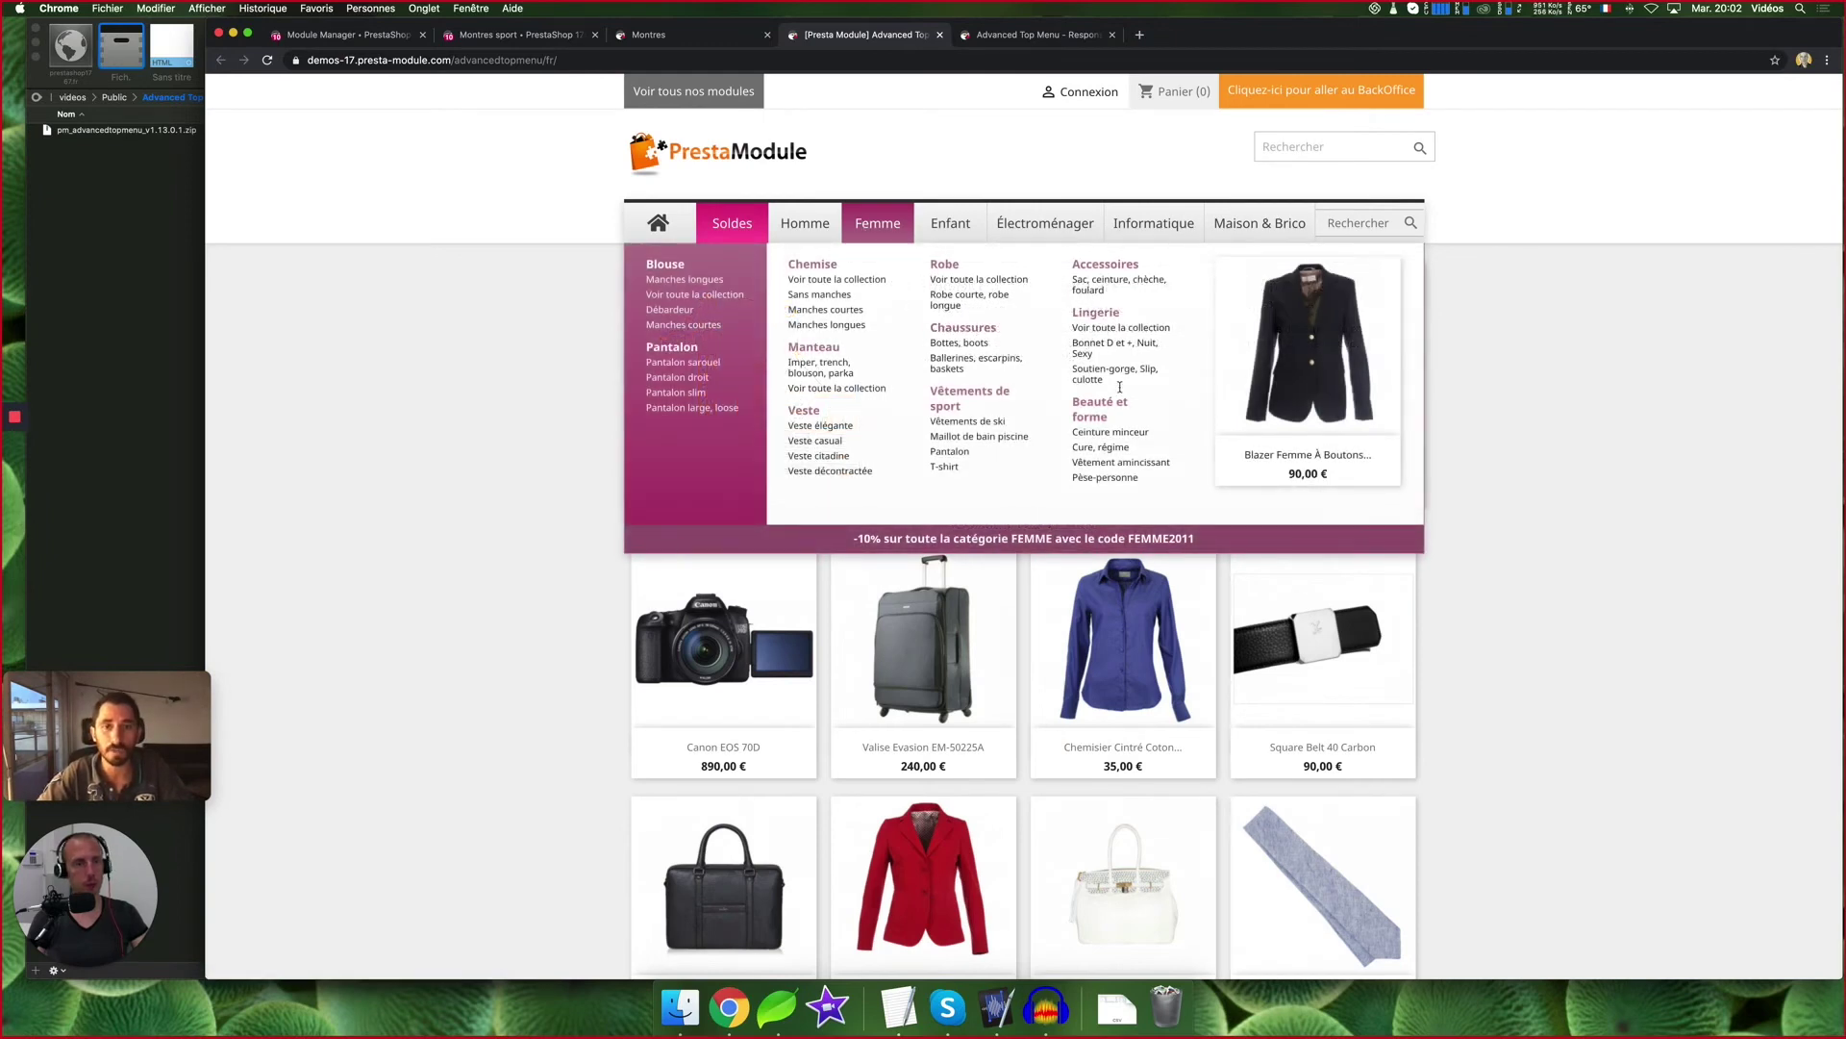
mouse_move(1287, 339)
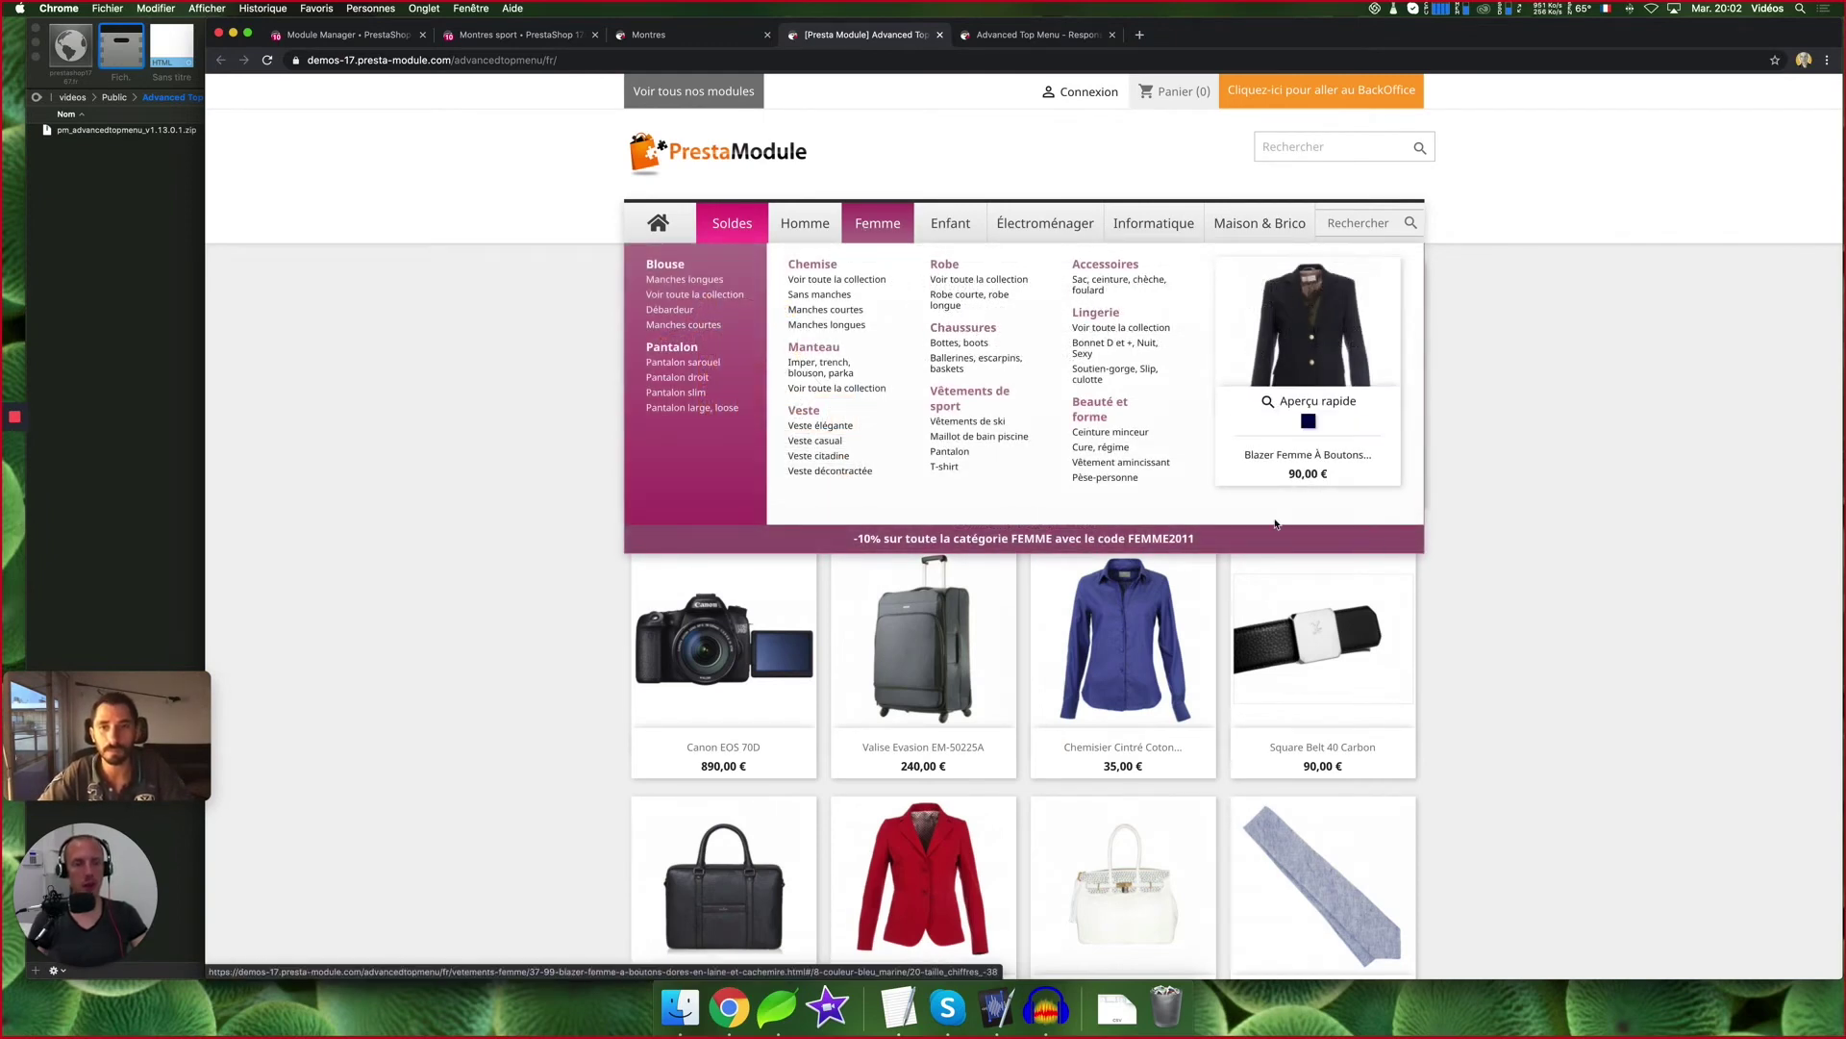
Examine the Homme and Électroménager menus of the demo shop, and return to the module's menu configuration
mouse_move(1343, 754)
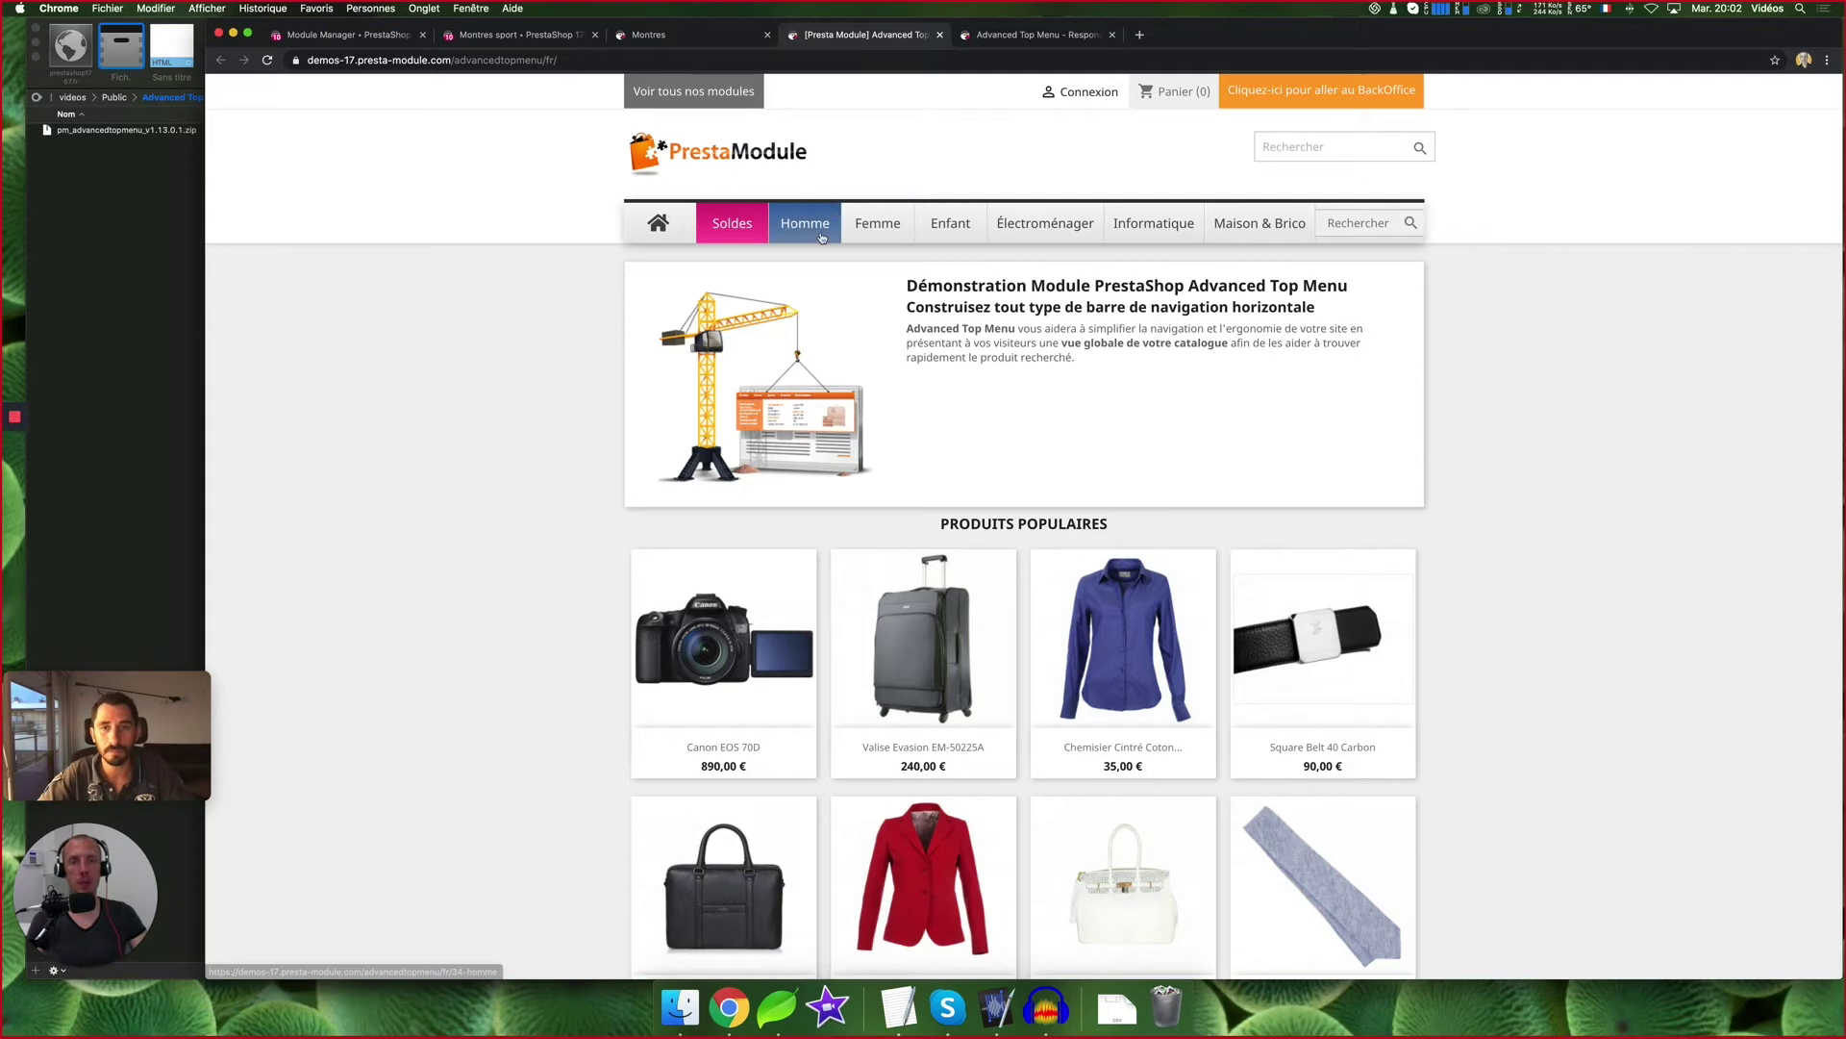
mouse_move(1321, 368)
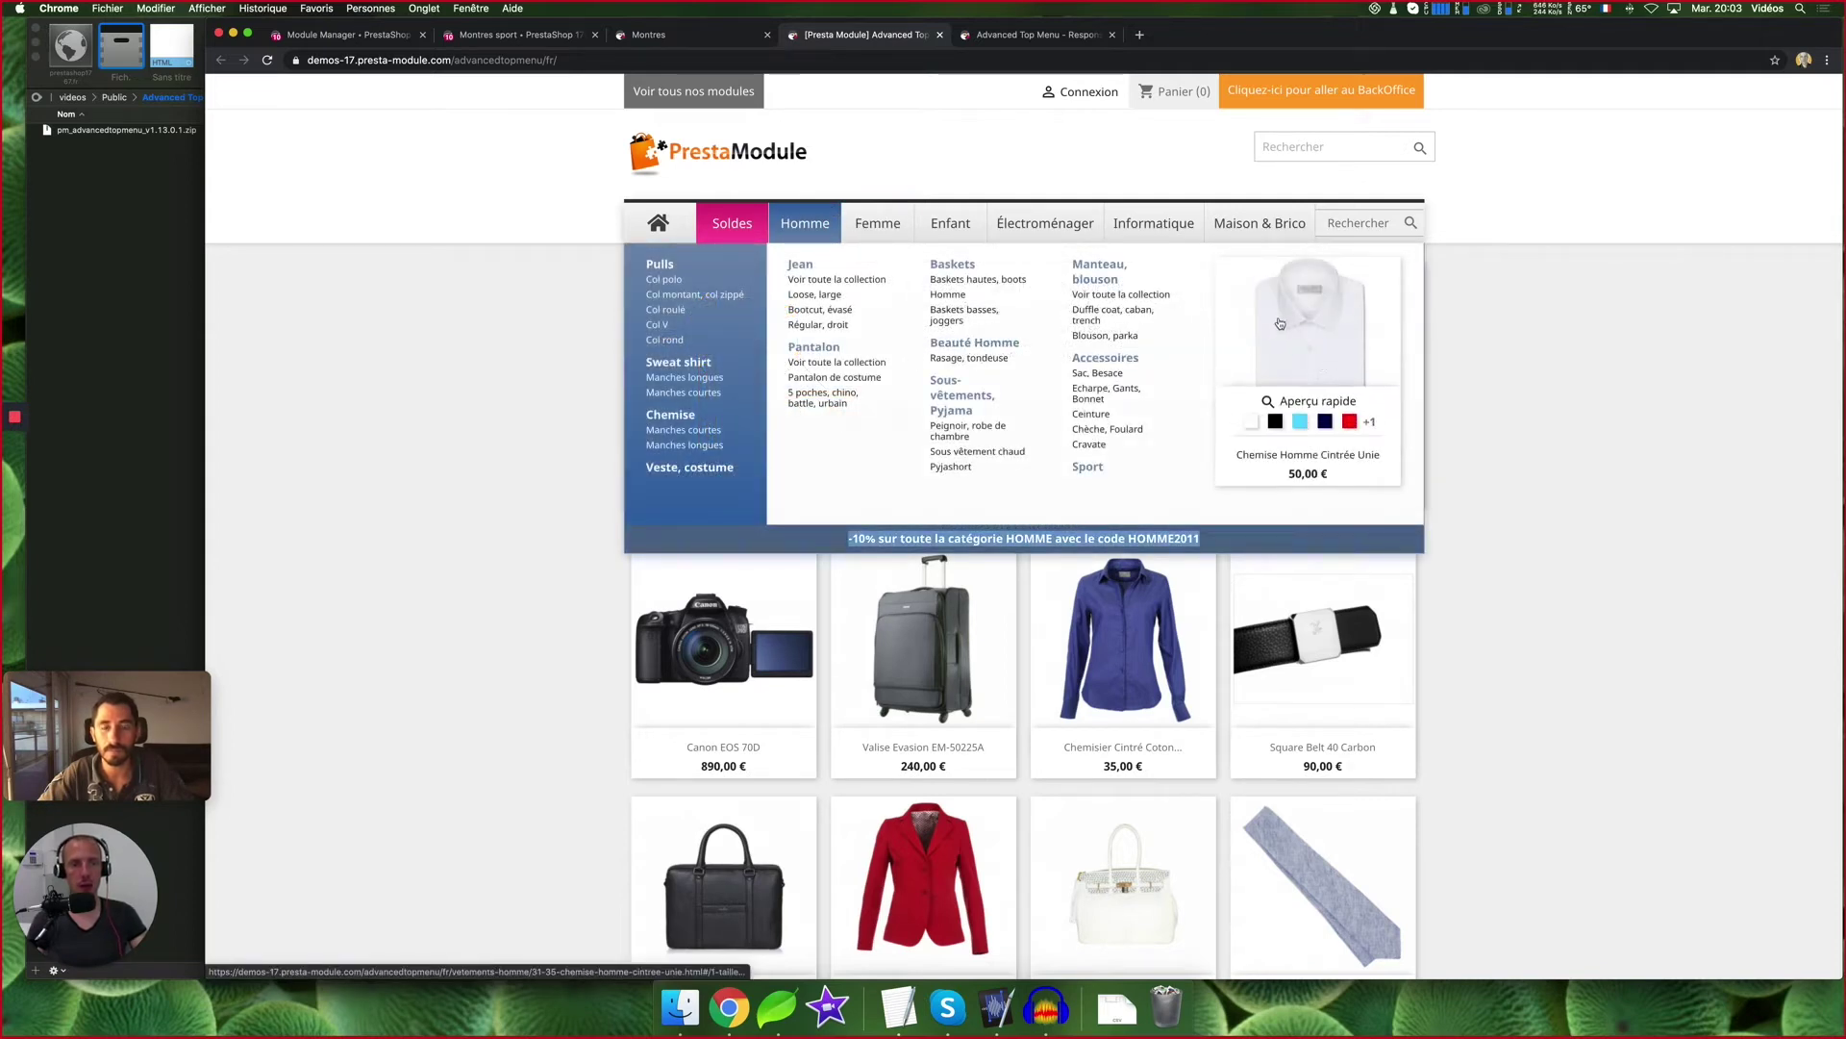
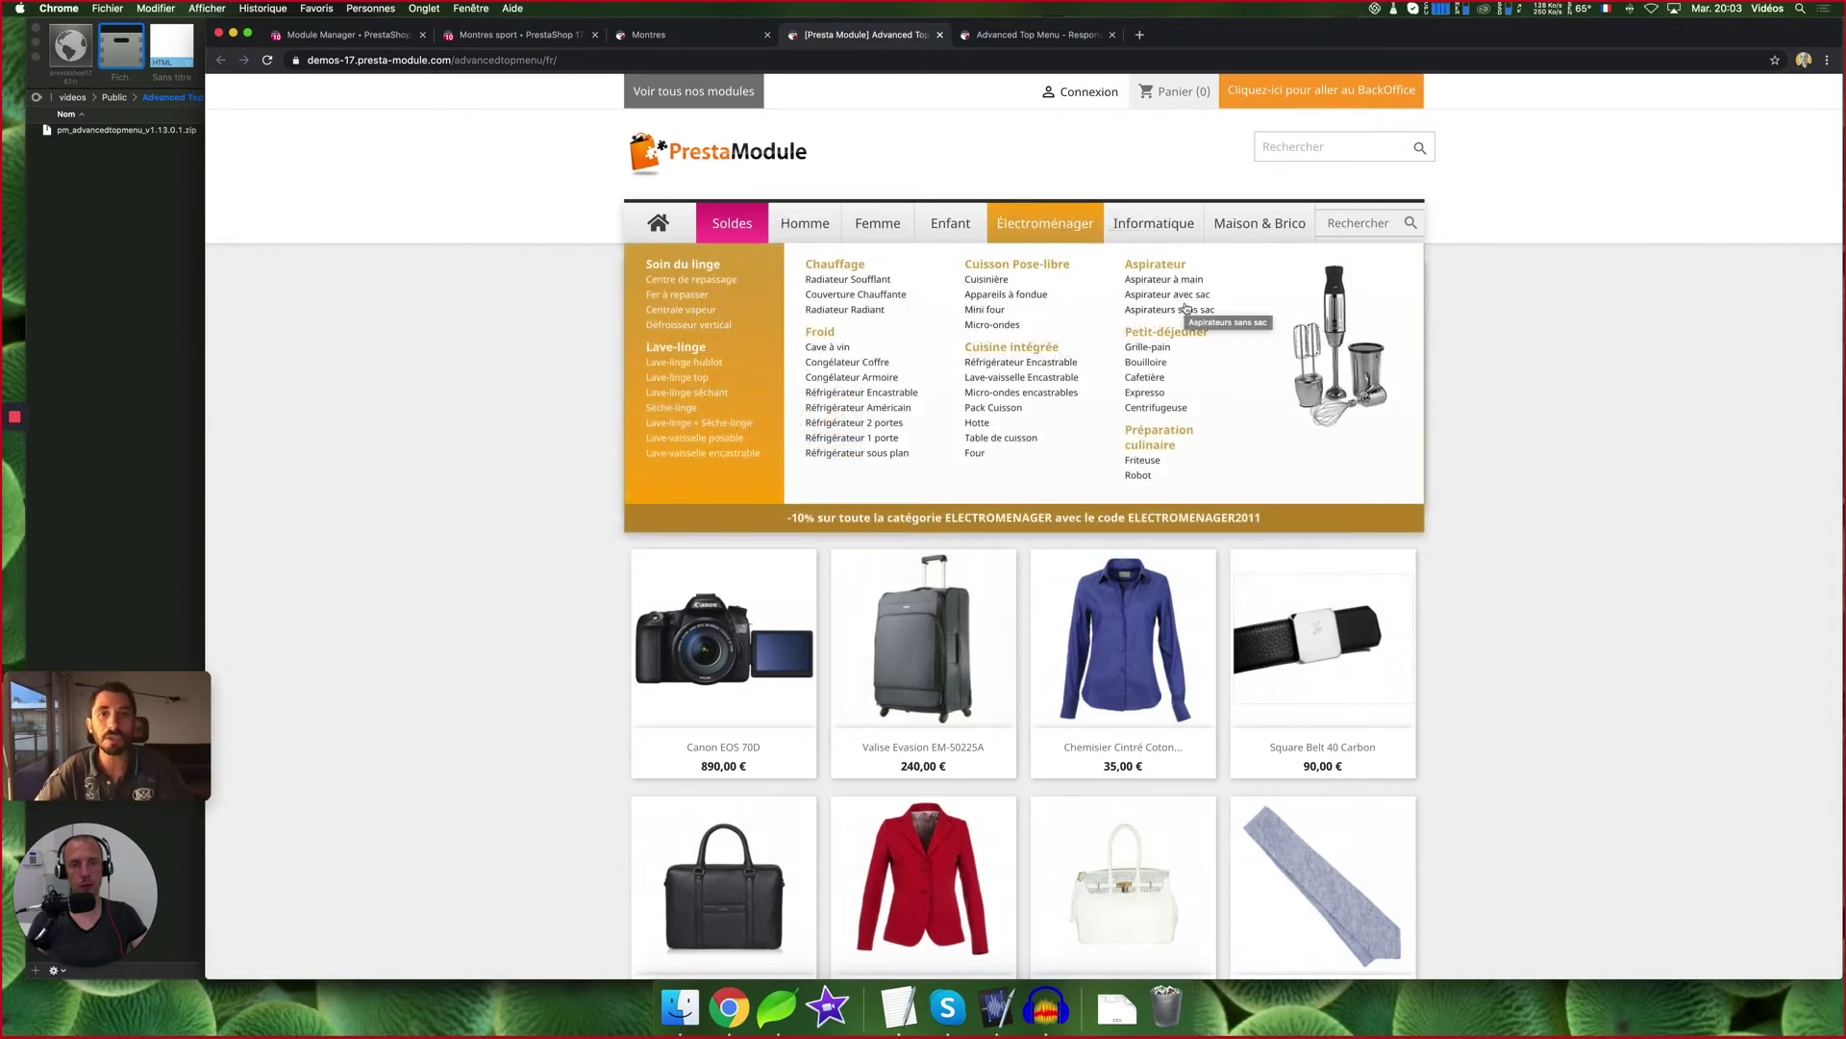
click(356, 35)
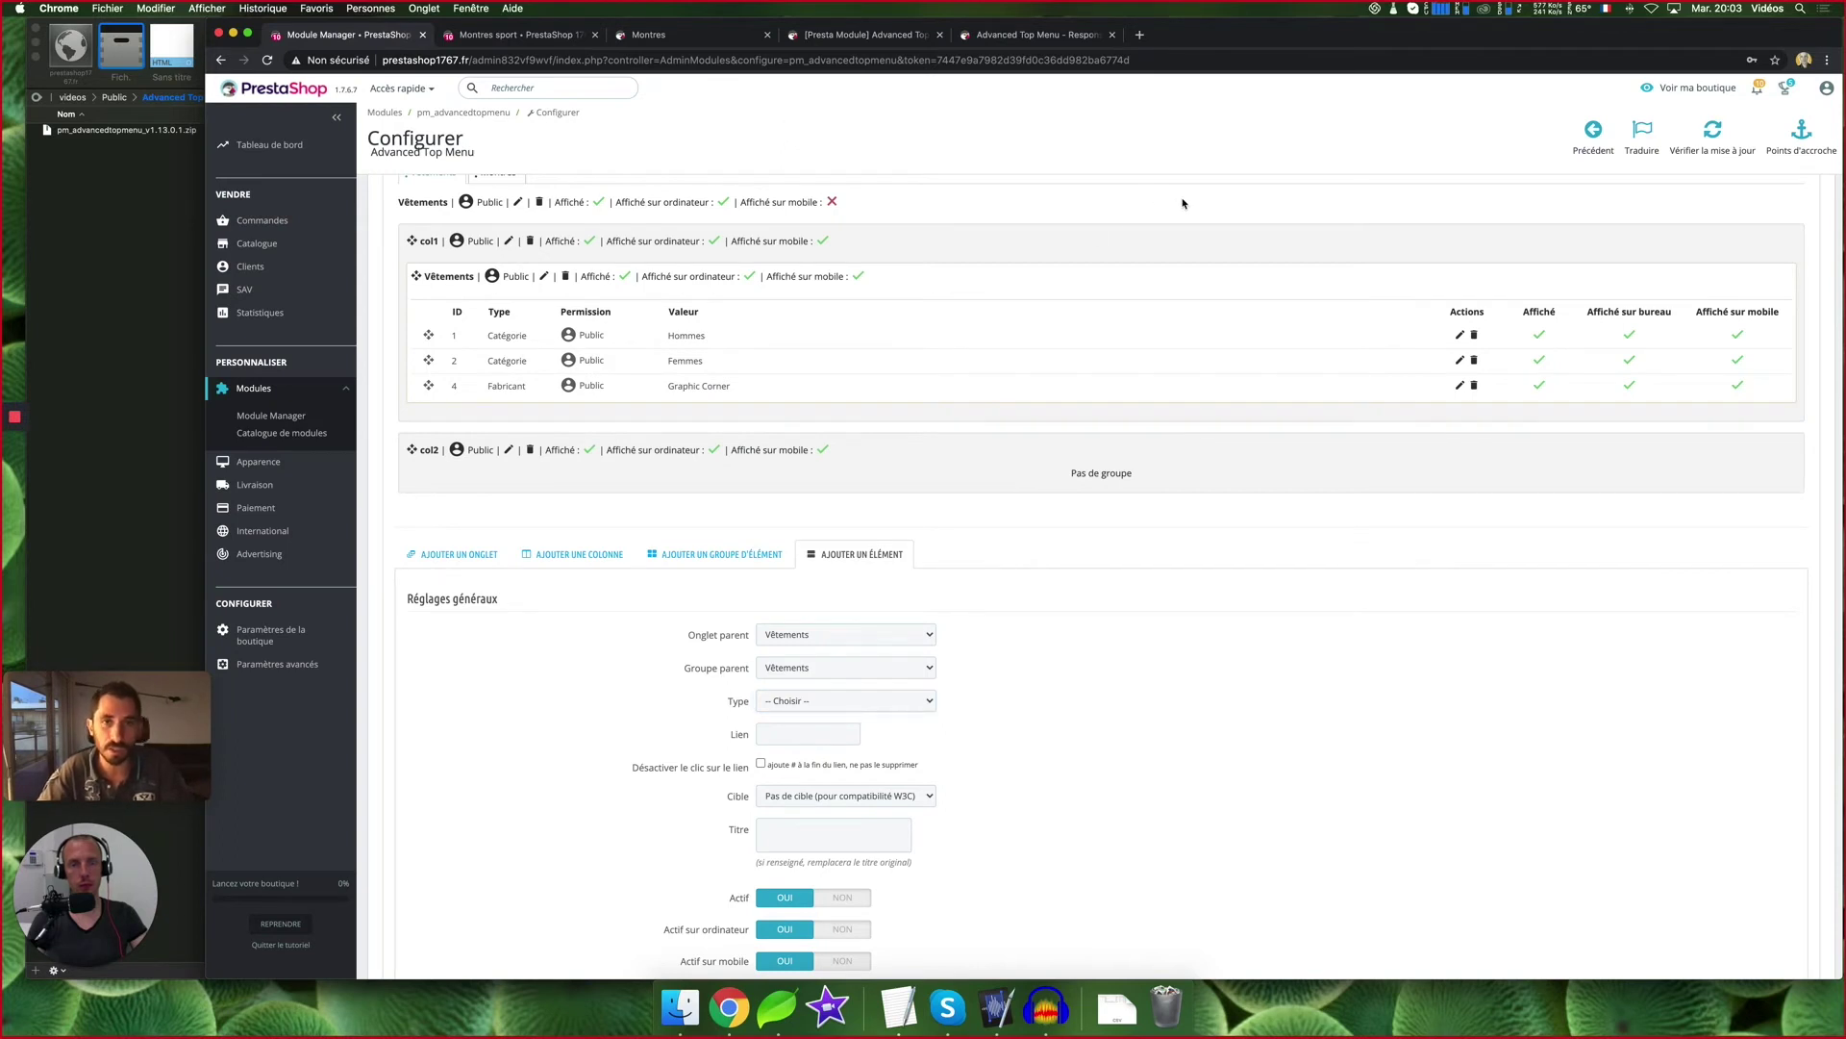
scroll(1164, 199, up, 2)
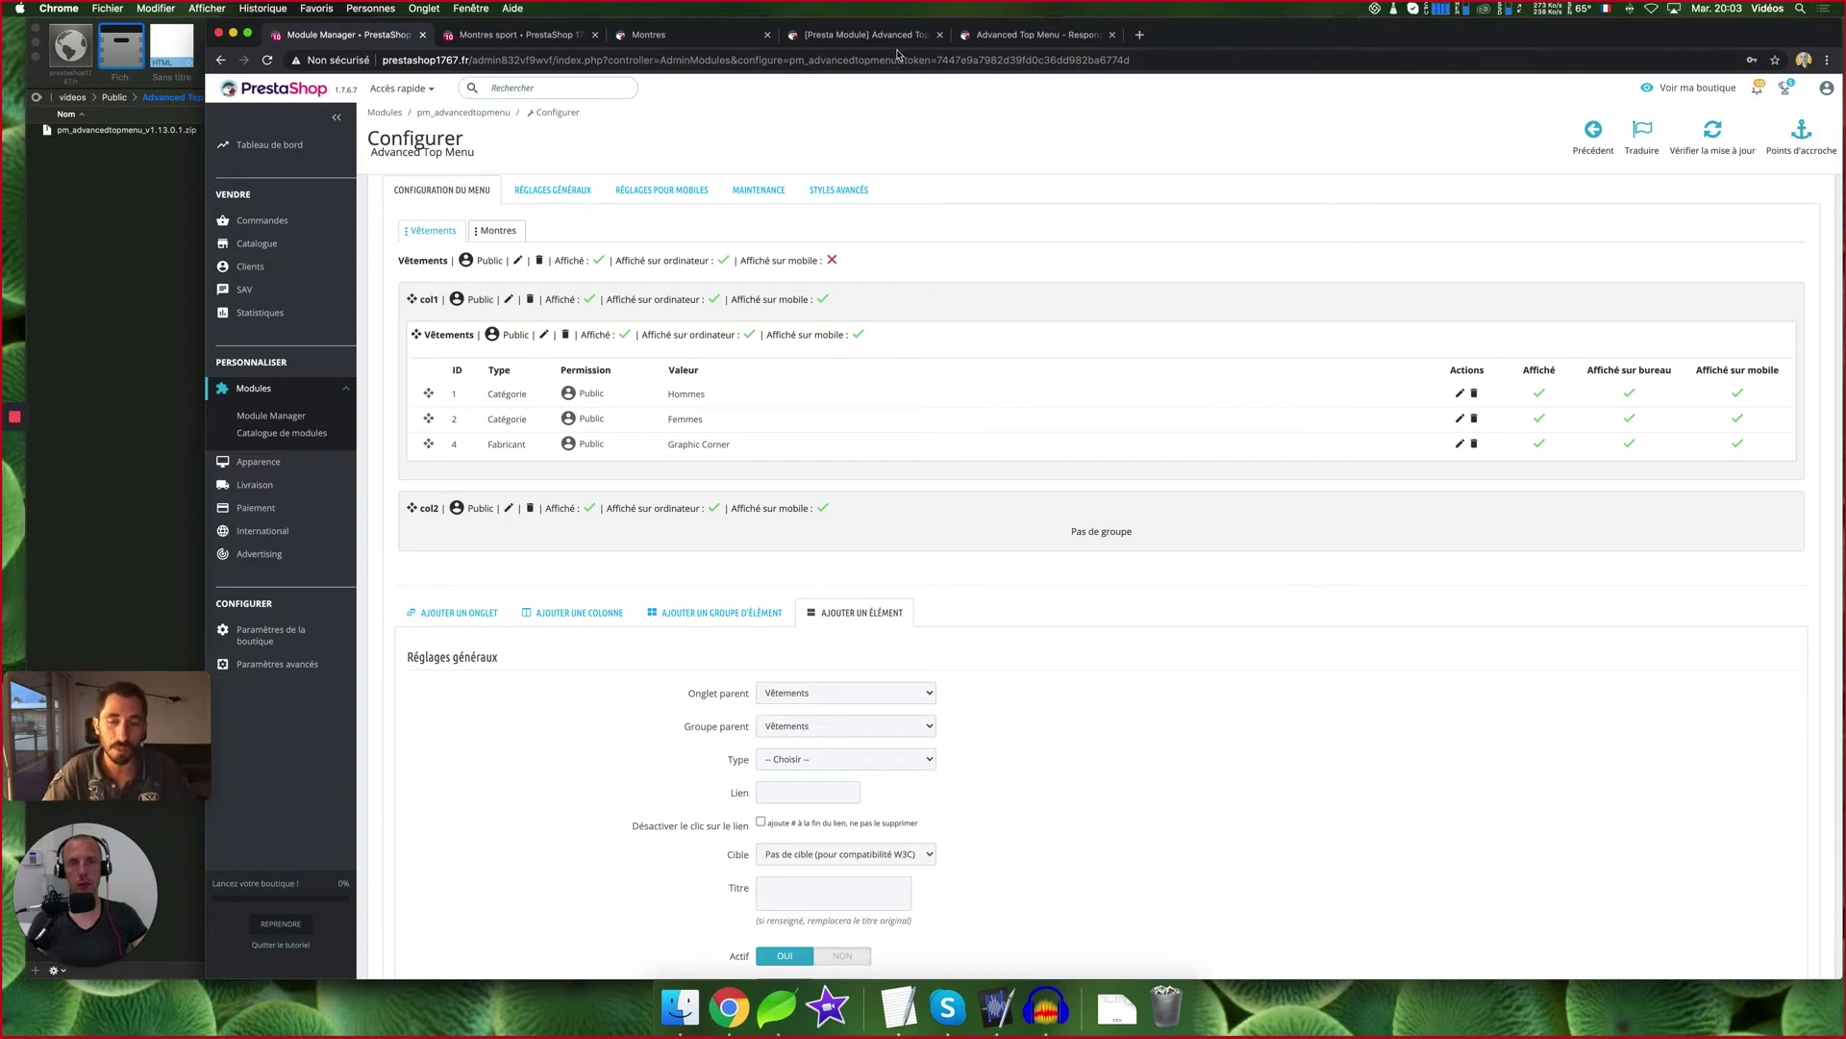
Close the Montres sport storefront page, keeping the Montres category page open
click(548, 38)
click(655, 39)
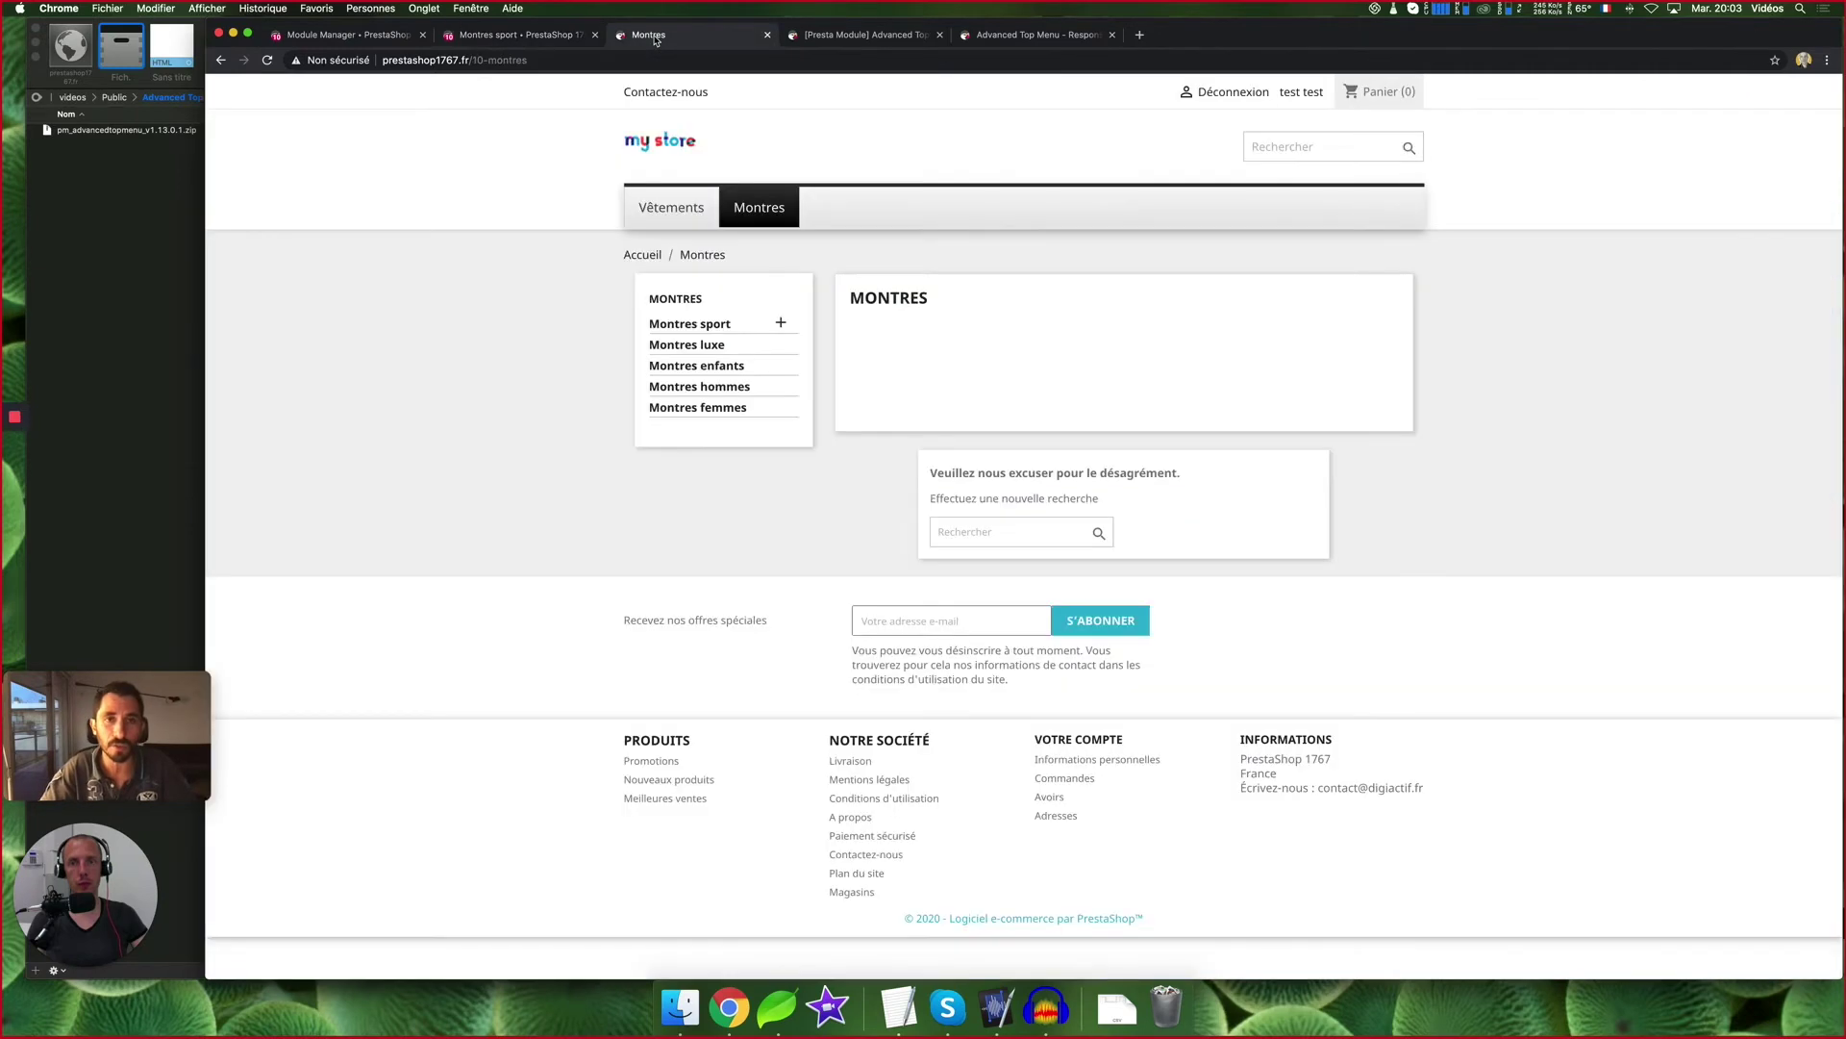
click(555, 38)
click(595, 35)
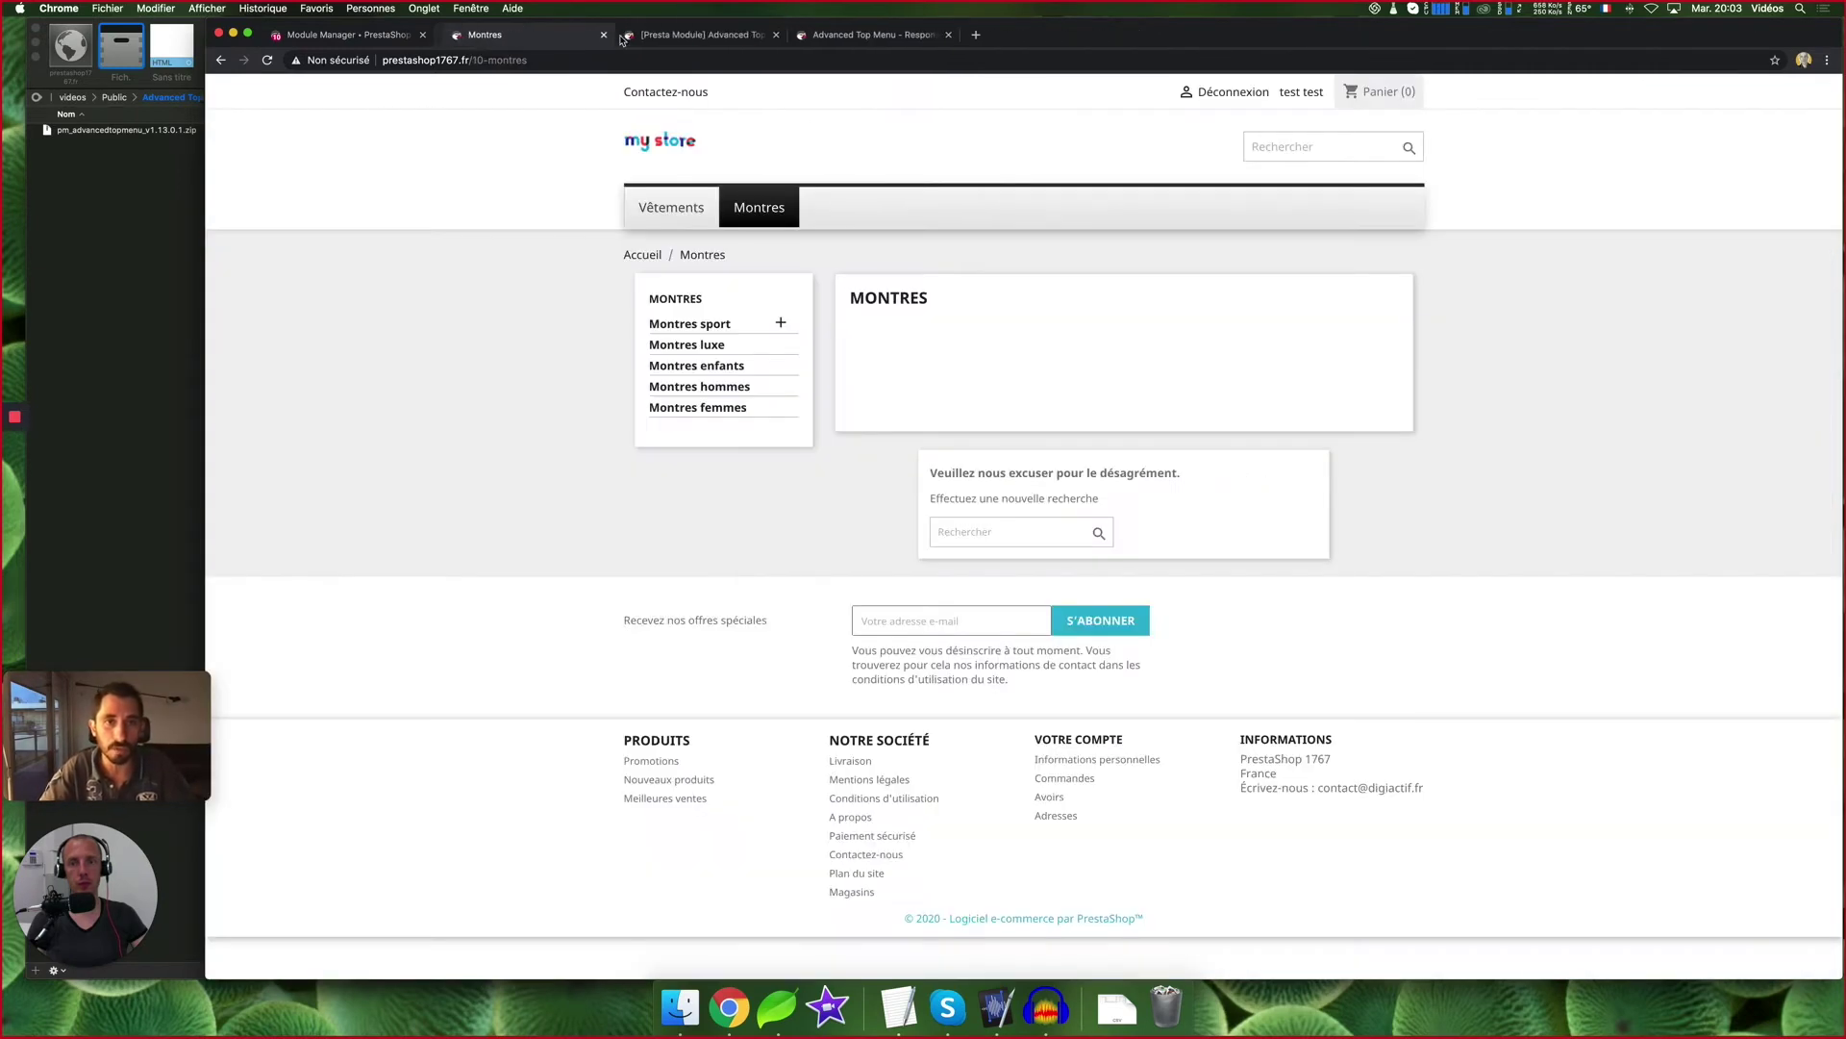
In the demo shop, examine the Enfant menu, and view and dismiss the options of its promotional image
mouse_move(759, 217)
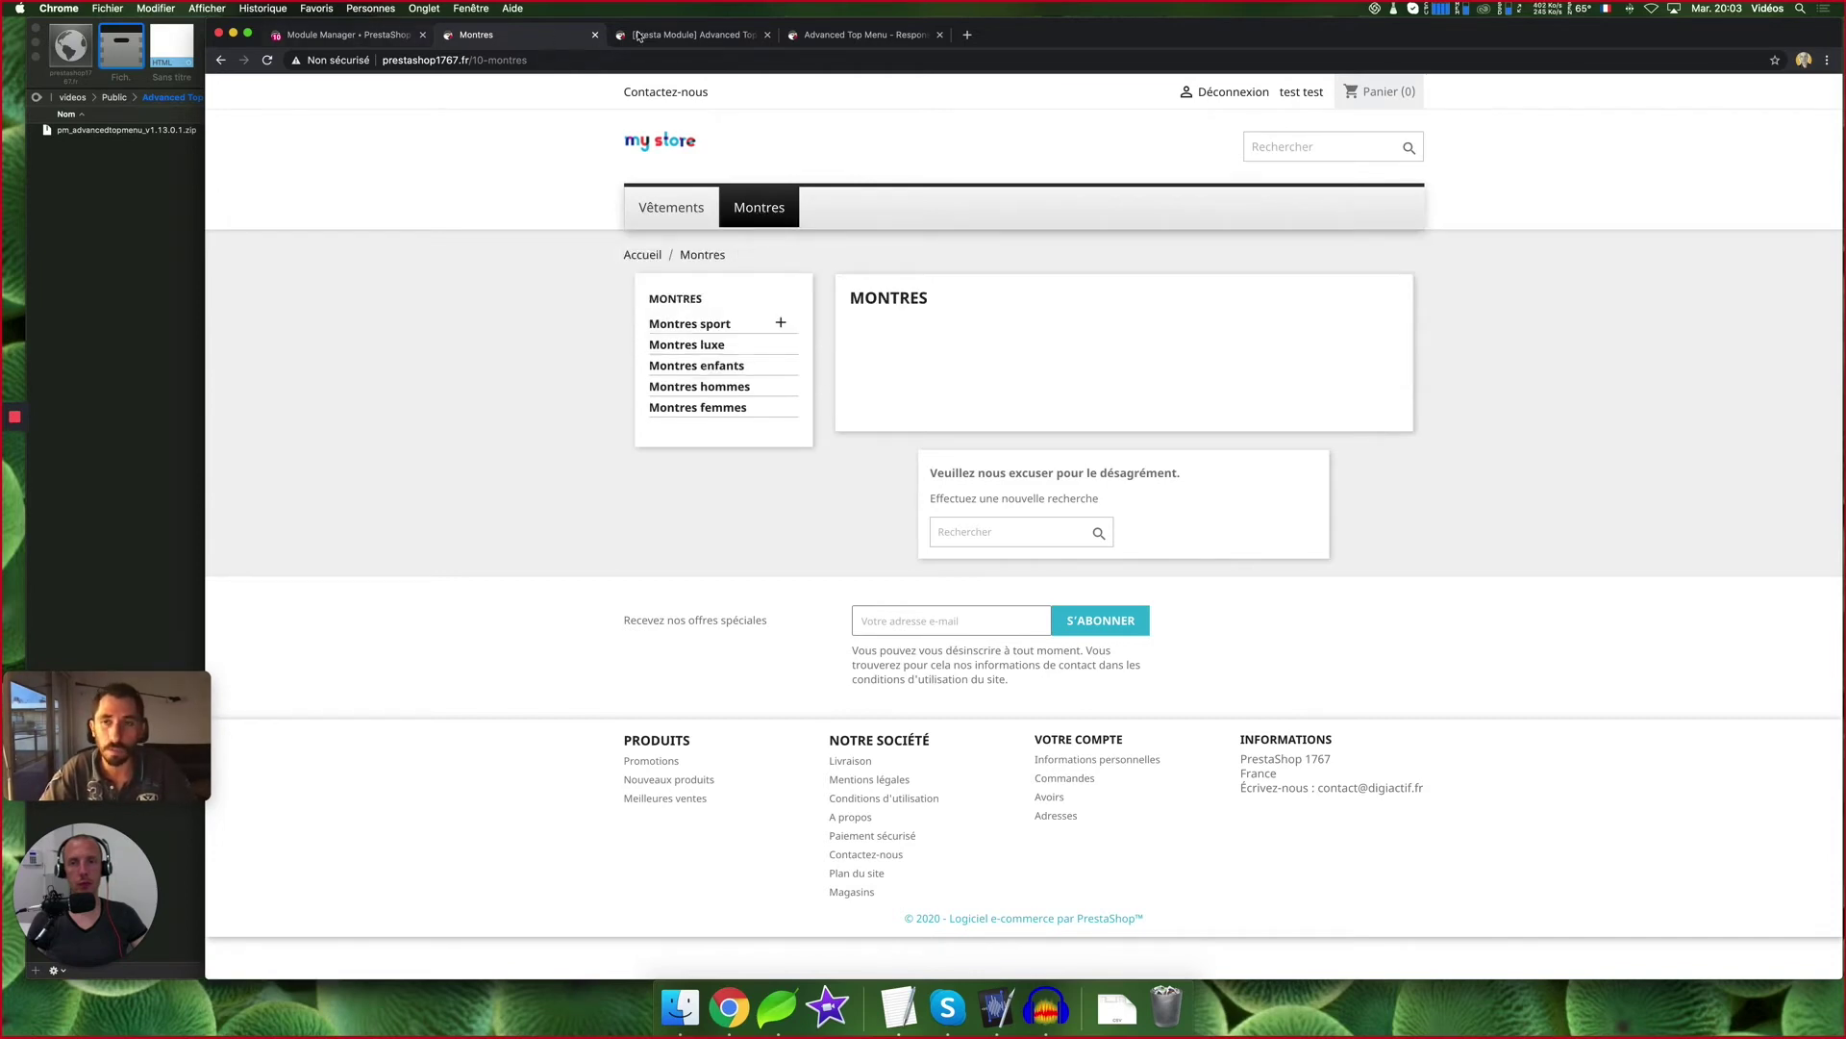
click(669, 36)
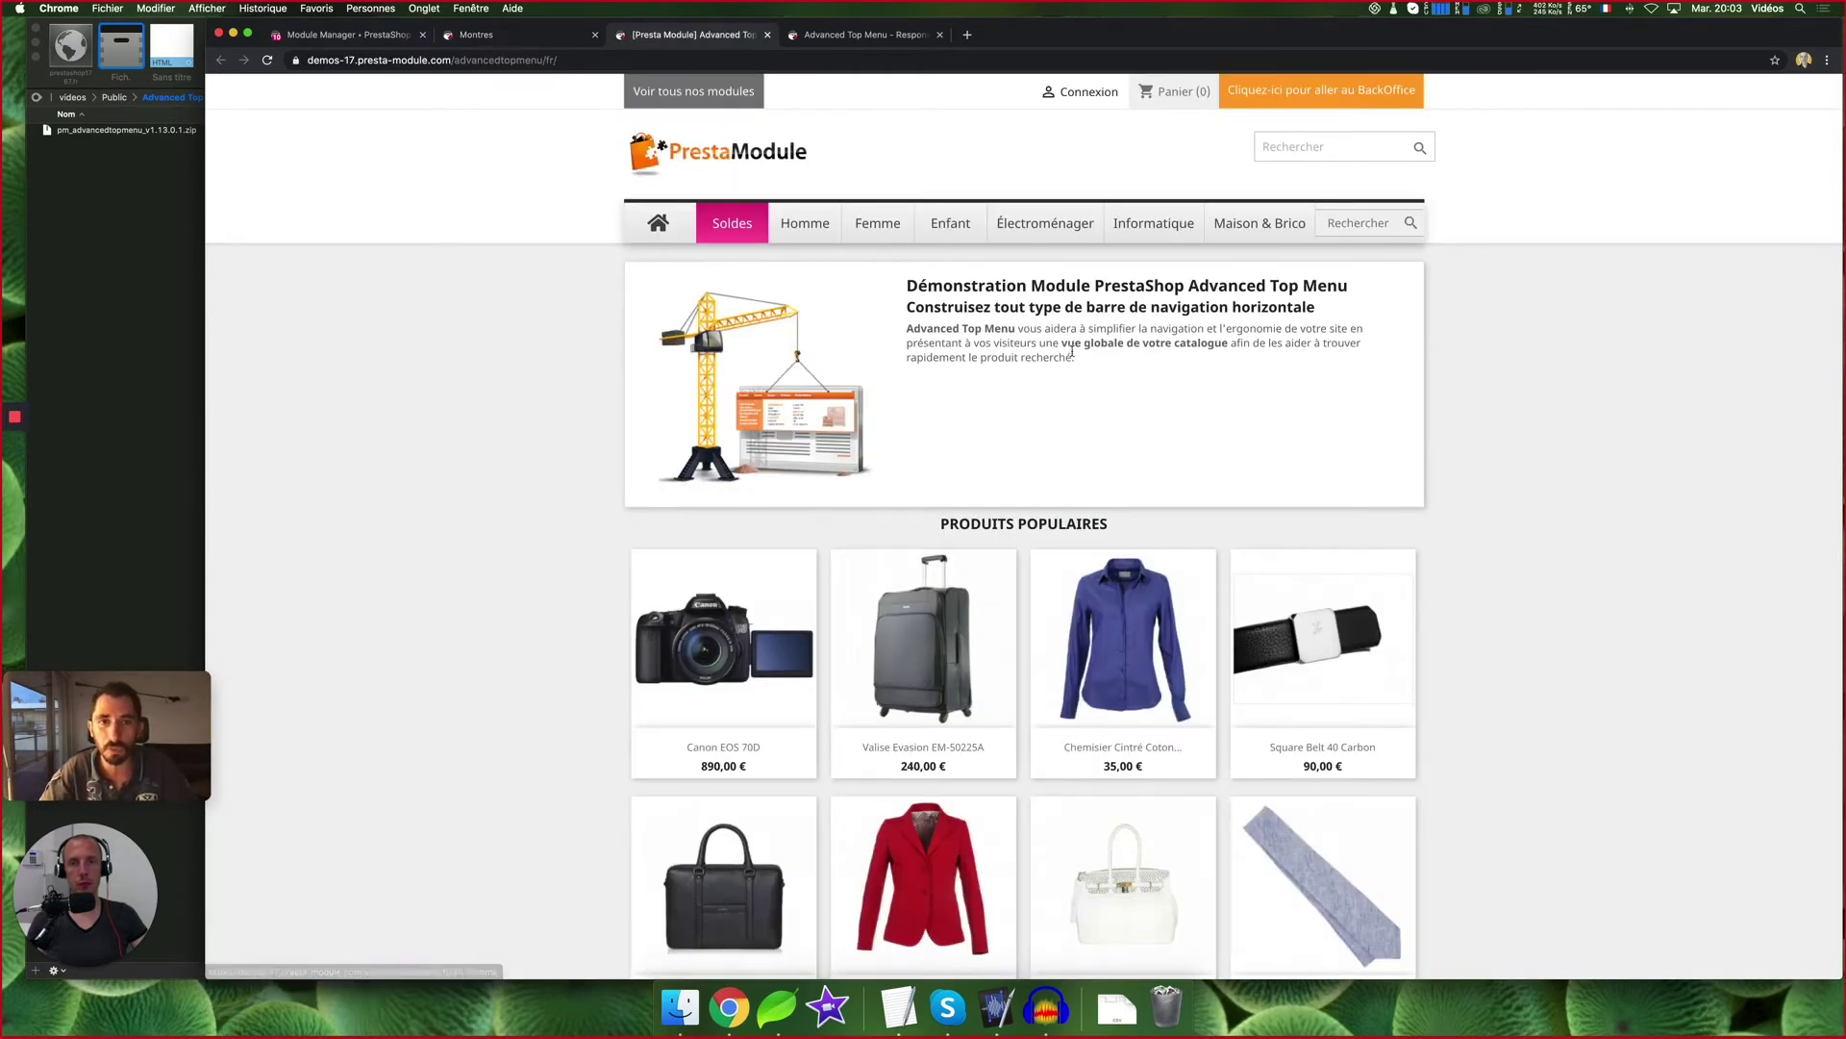
mouse_move(780, 223)
mouse_move(876, 224)
mouse_move(959, 229)
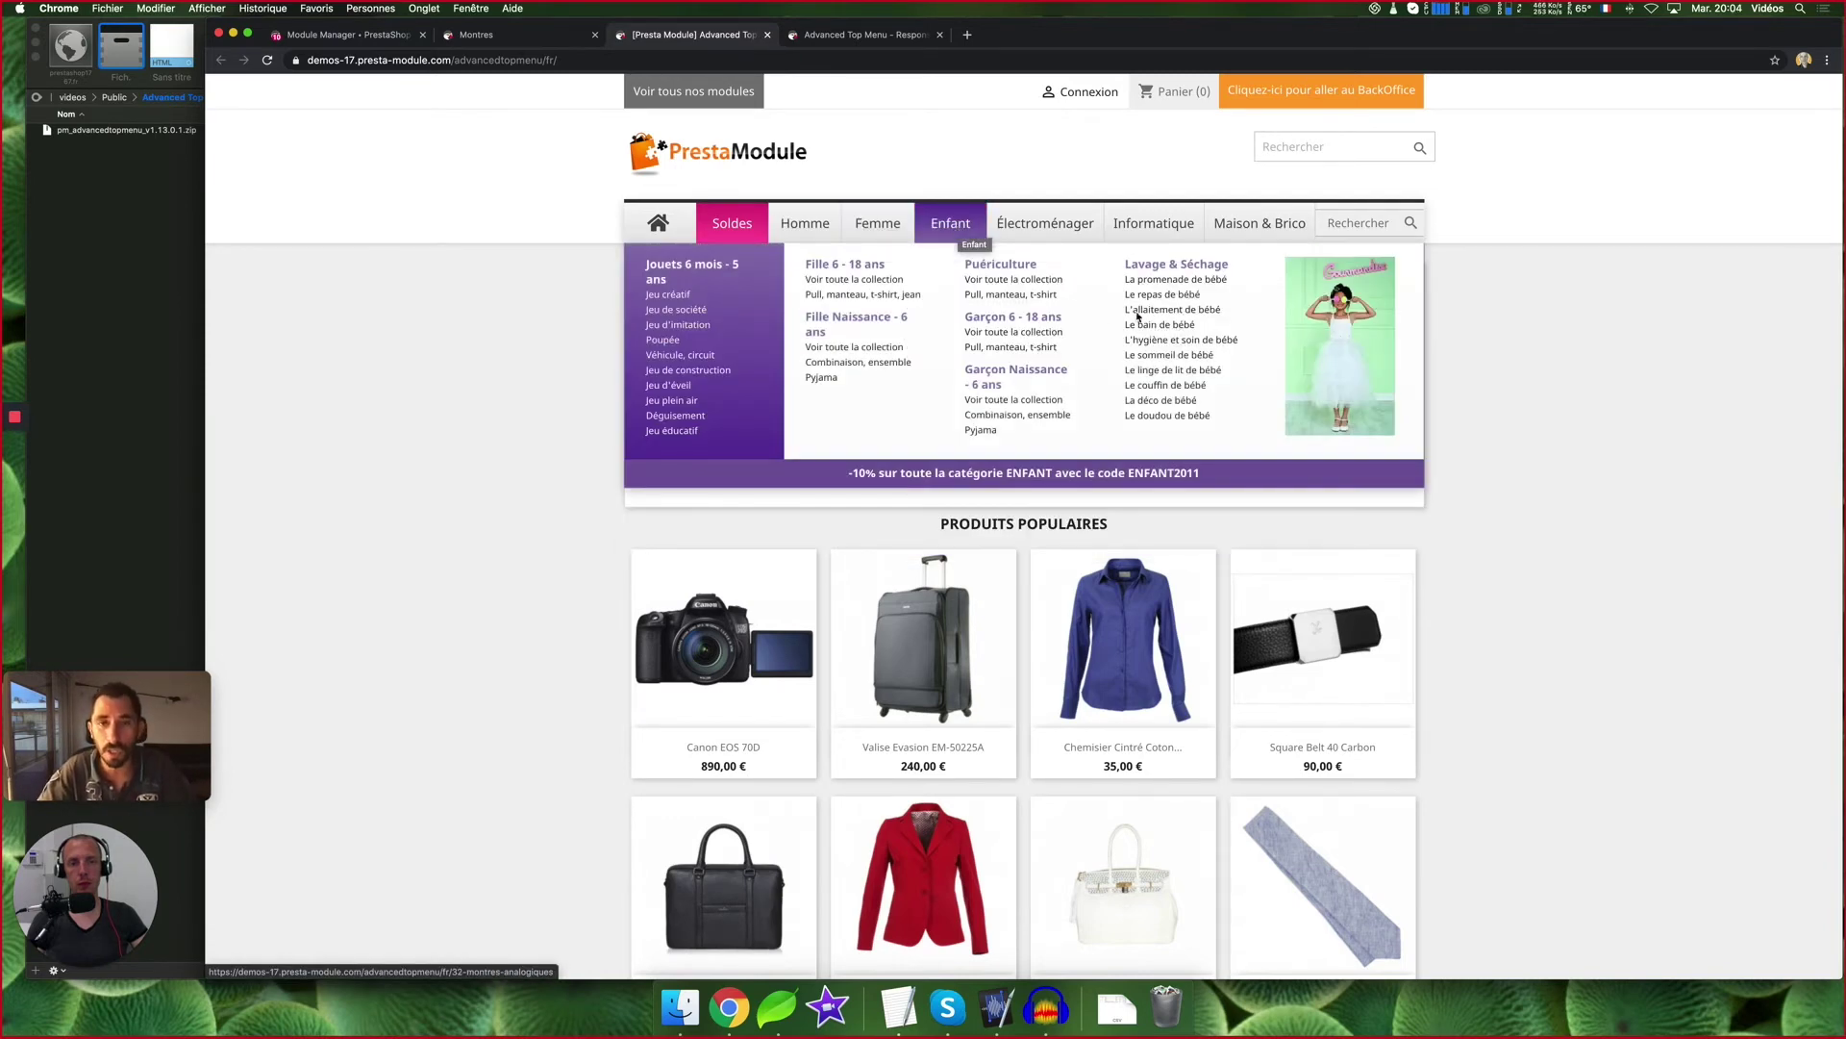
right_click(1367, 327)
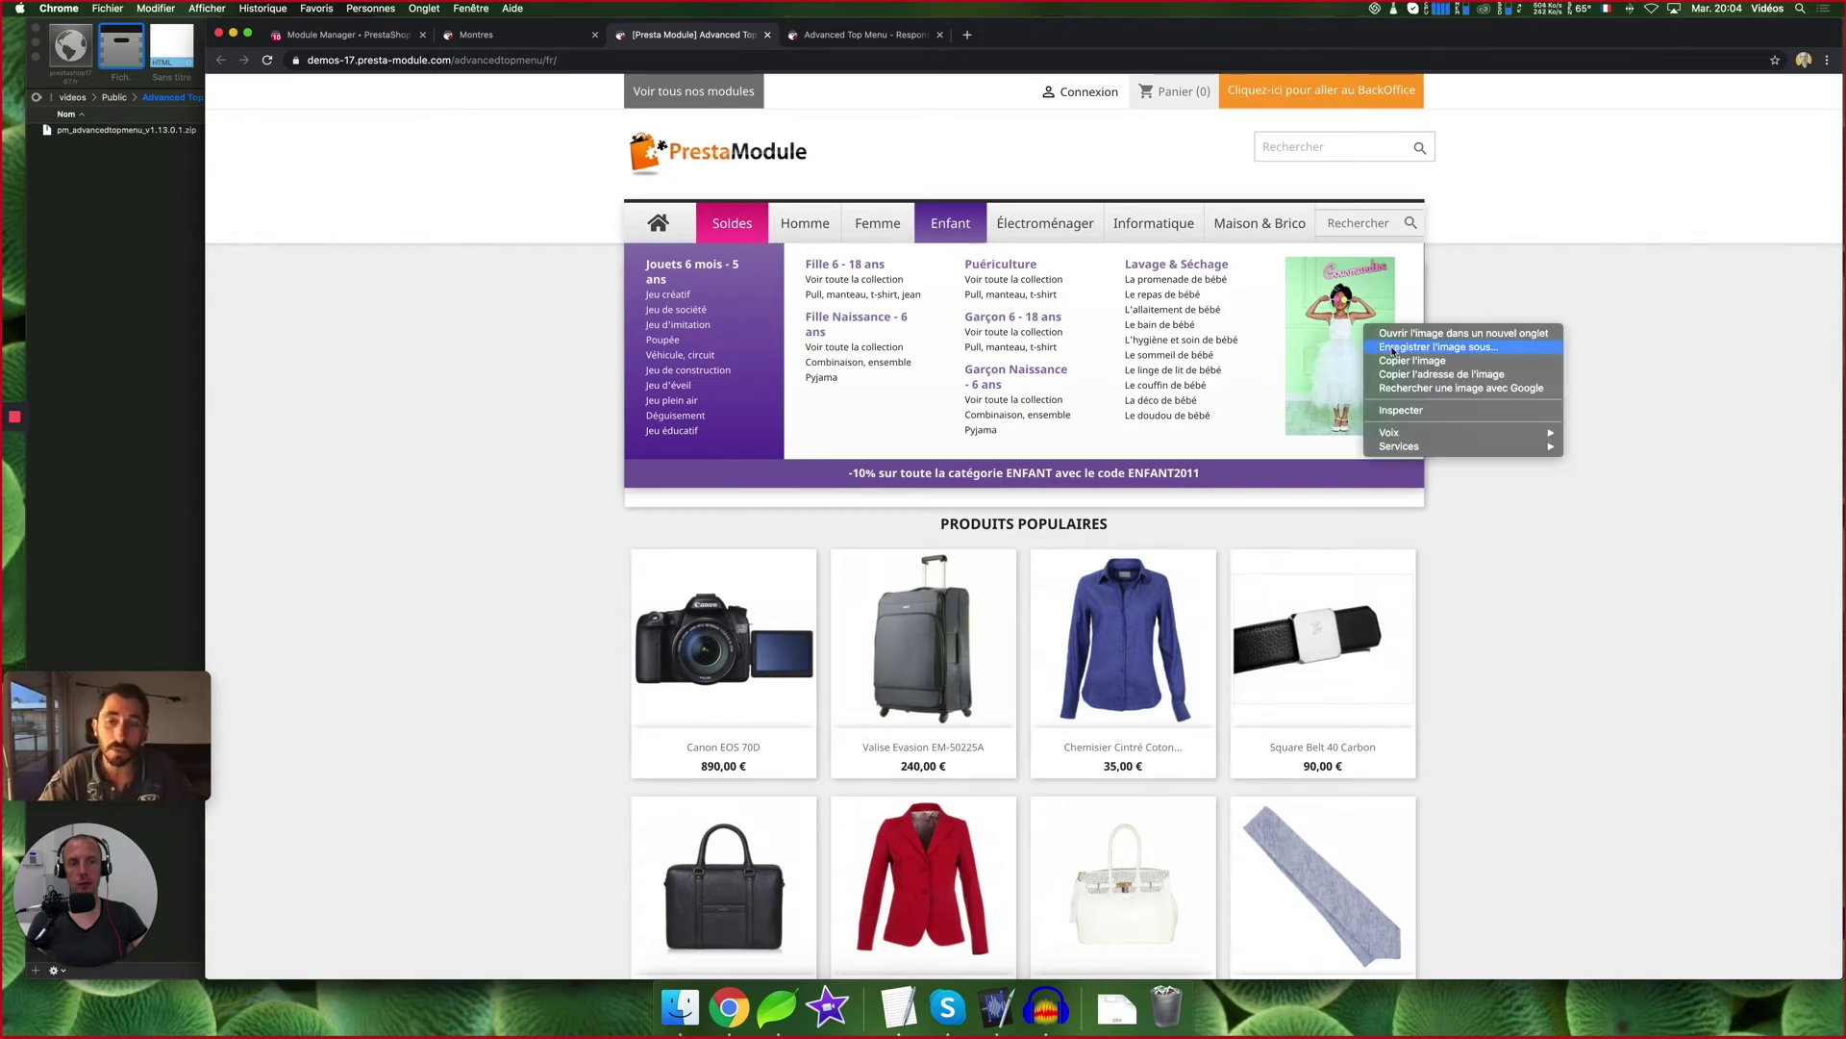
click(1260, 329)
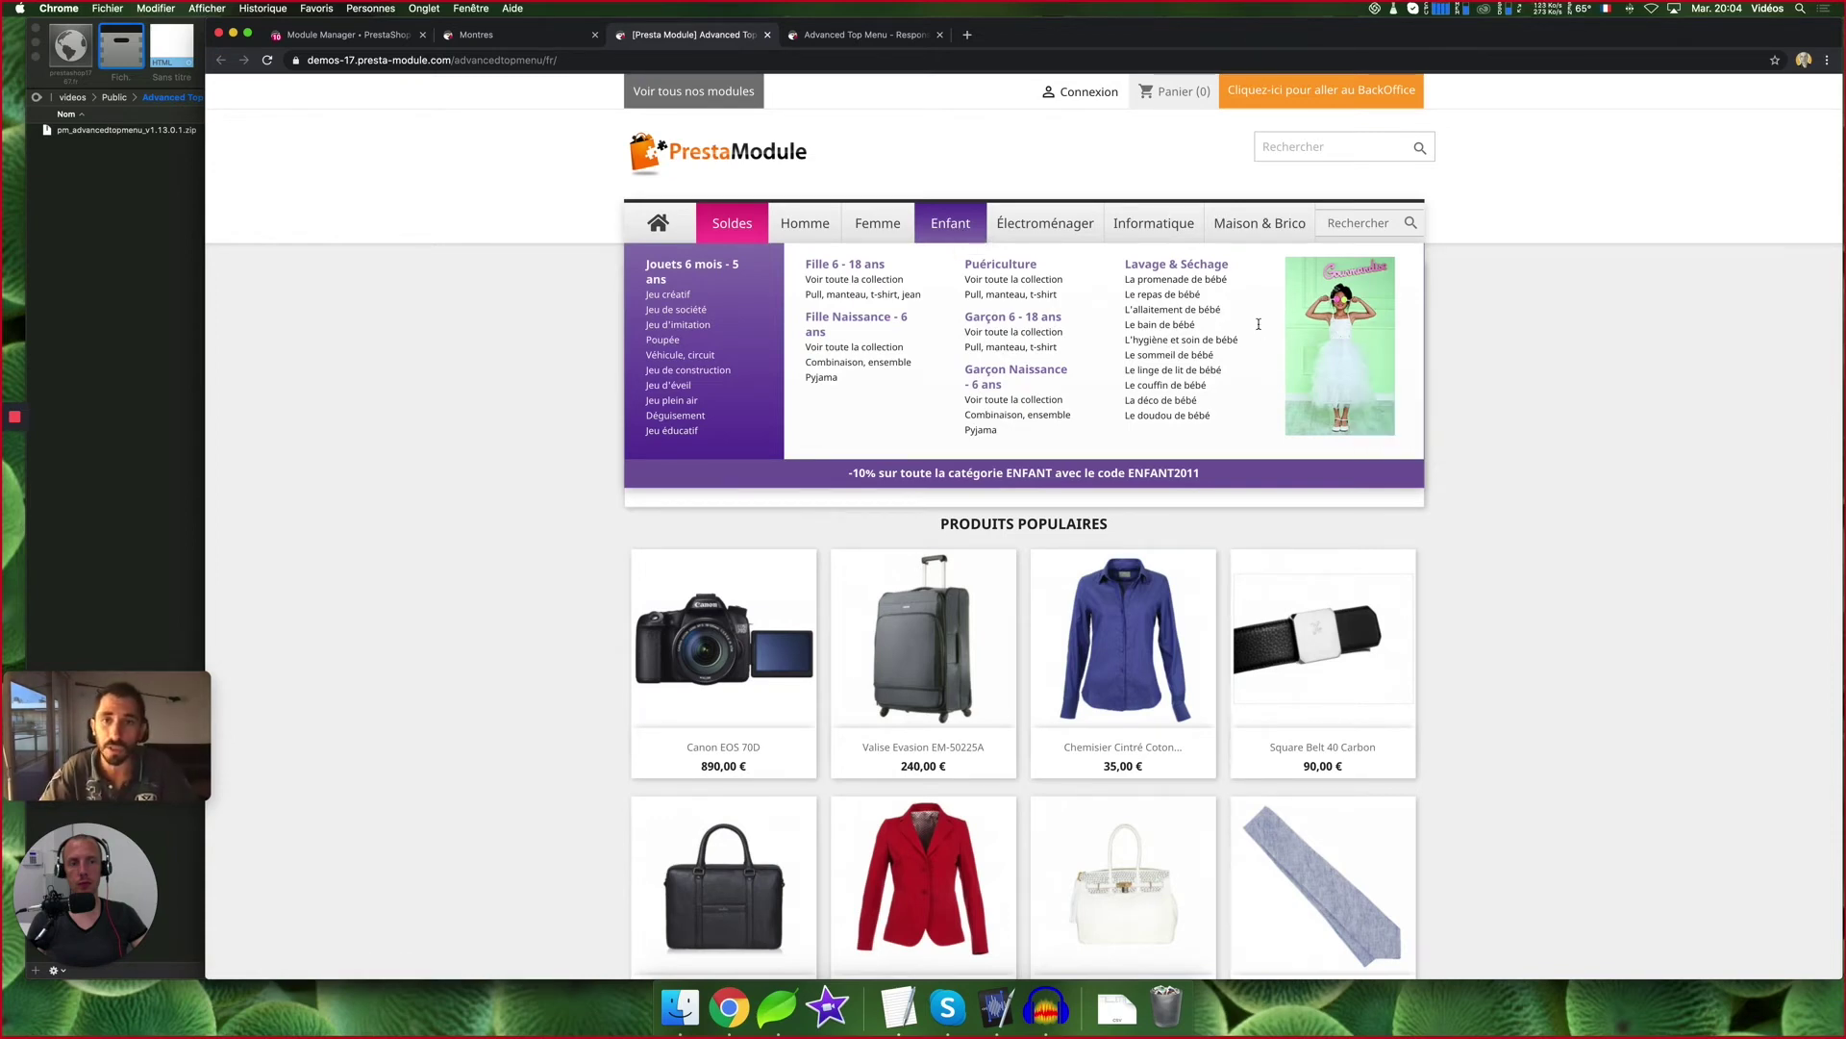
Return to the module's menu configuration and review the Vêtements structure and the parent tab and parent group choices for a new element
click(532, 38)
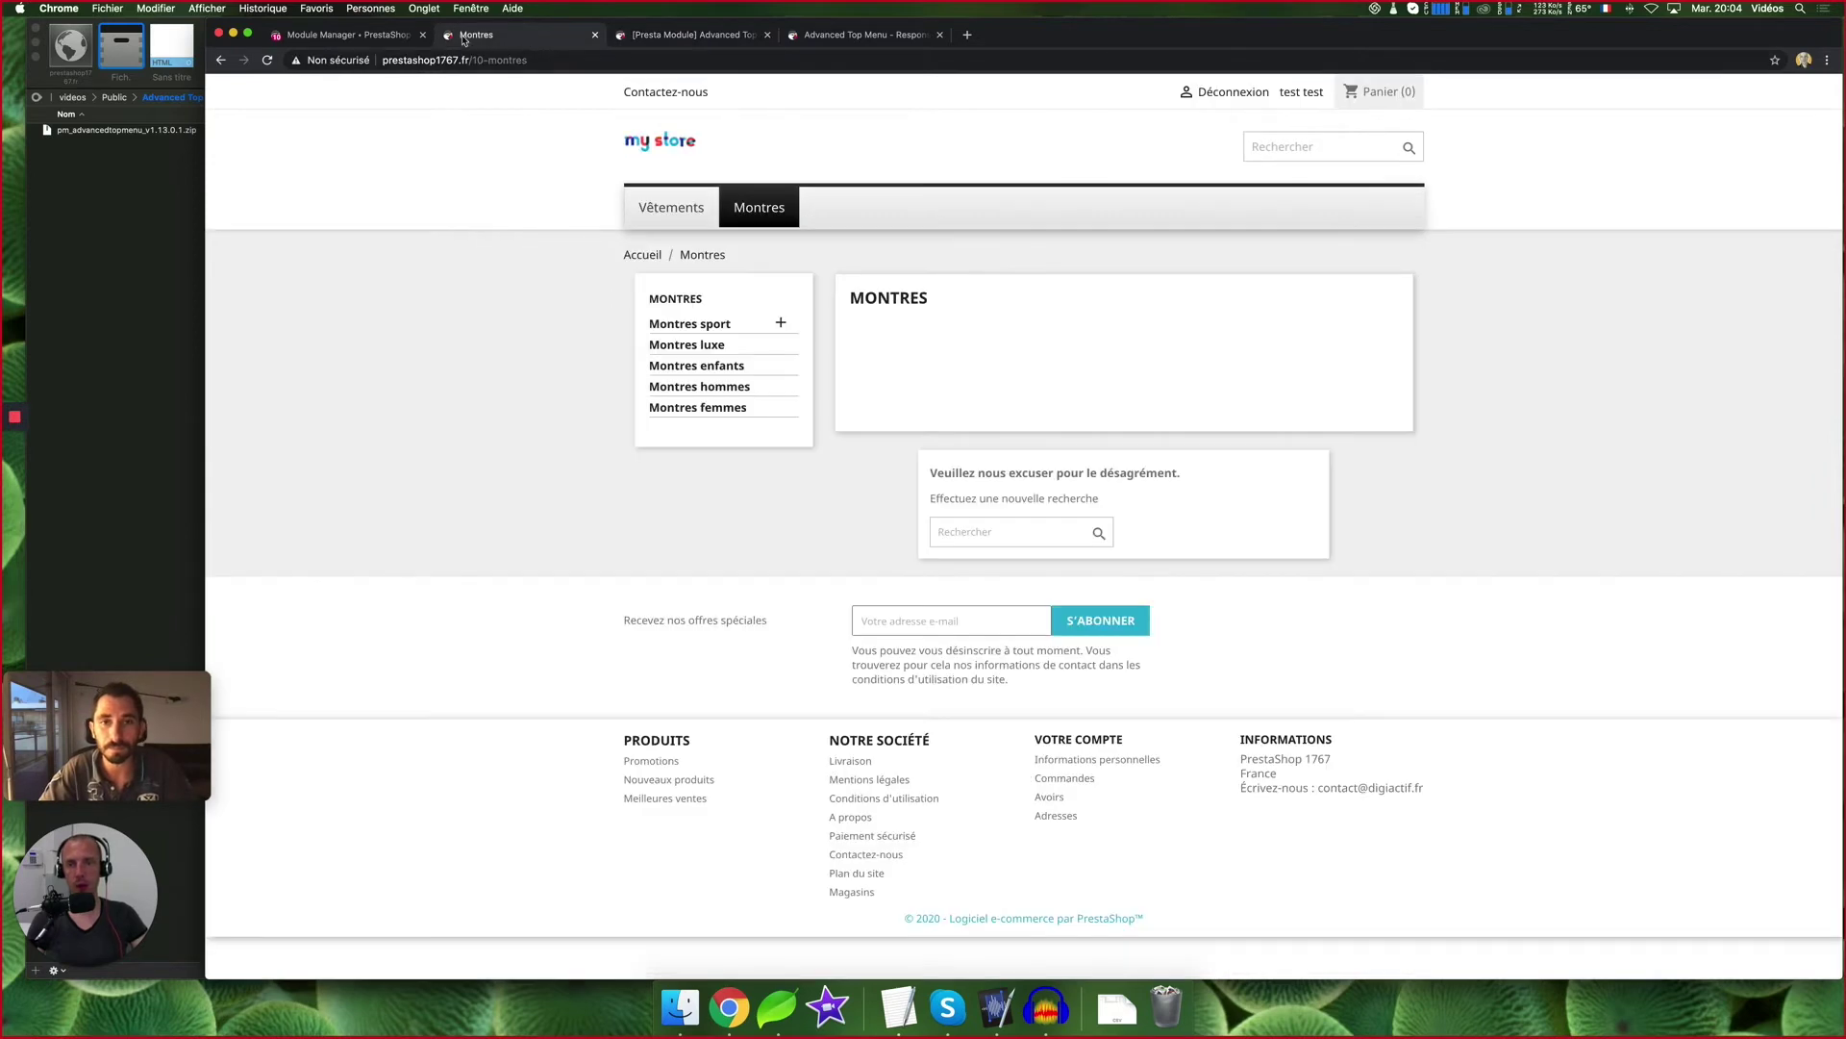
click(341, 35)
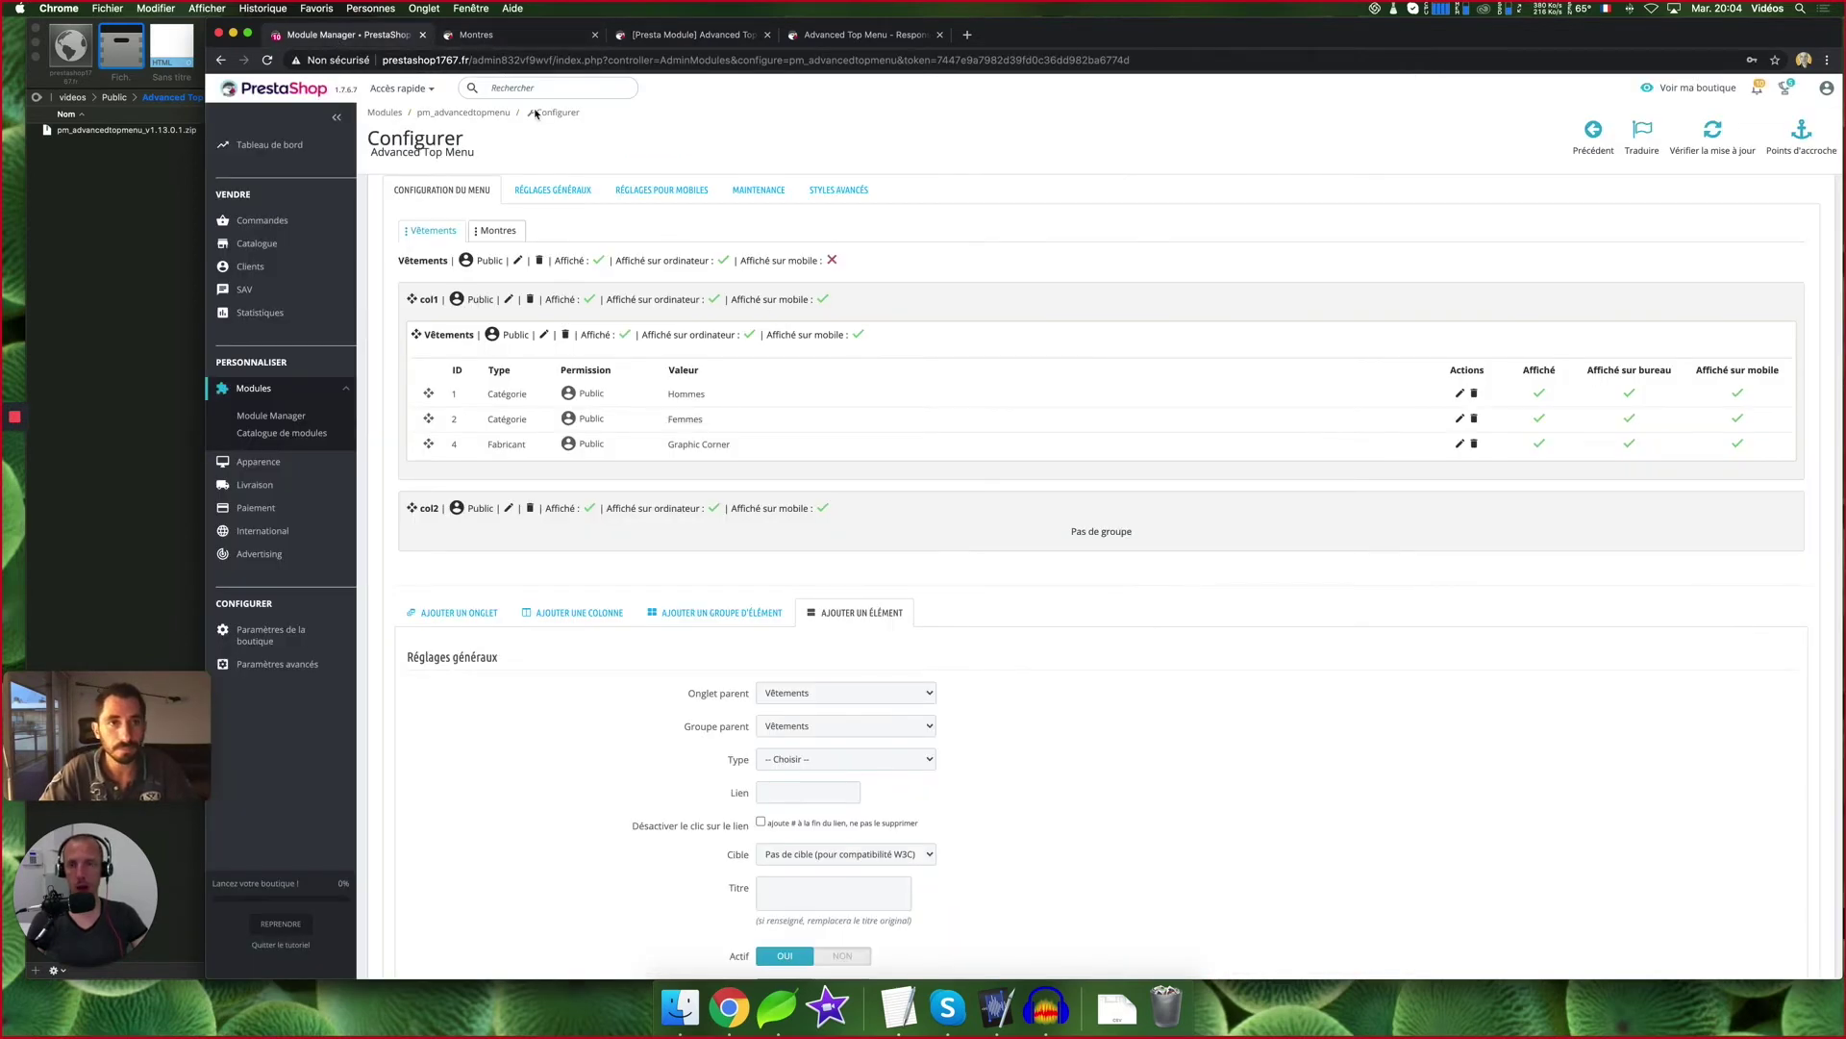
click(523, 39)
click(335, 38)
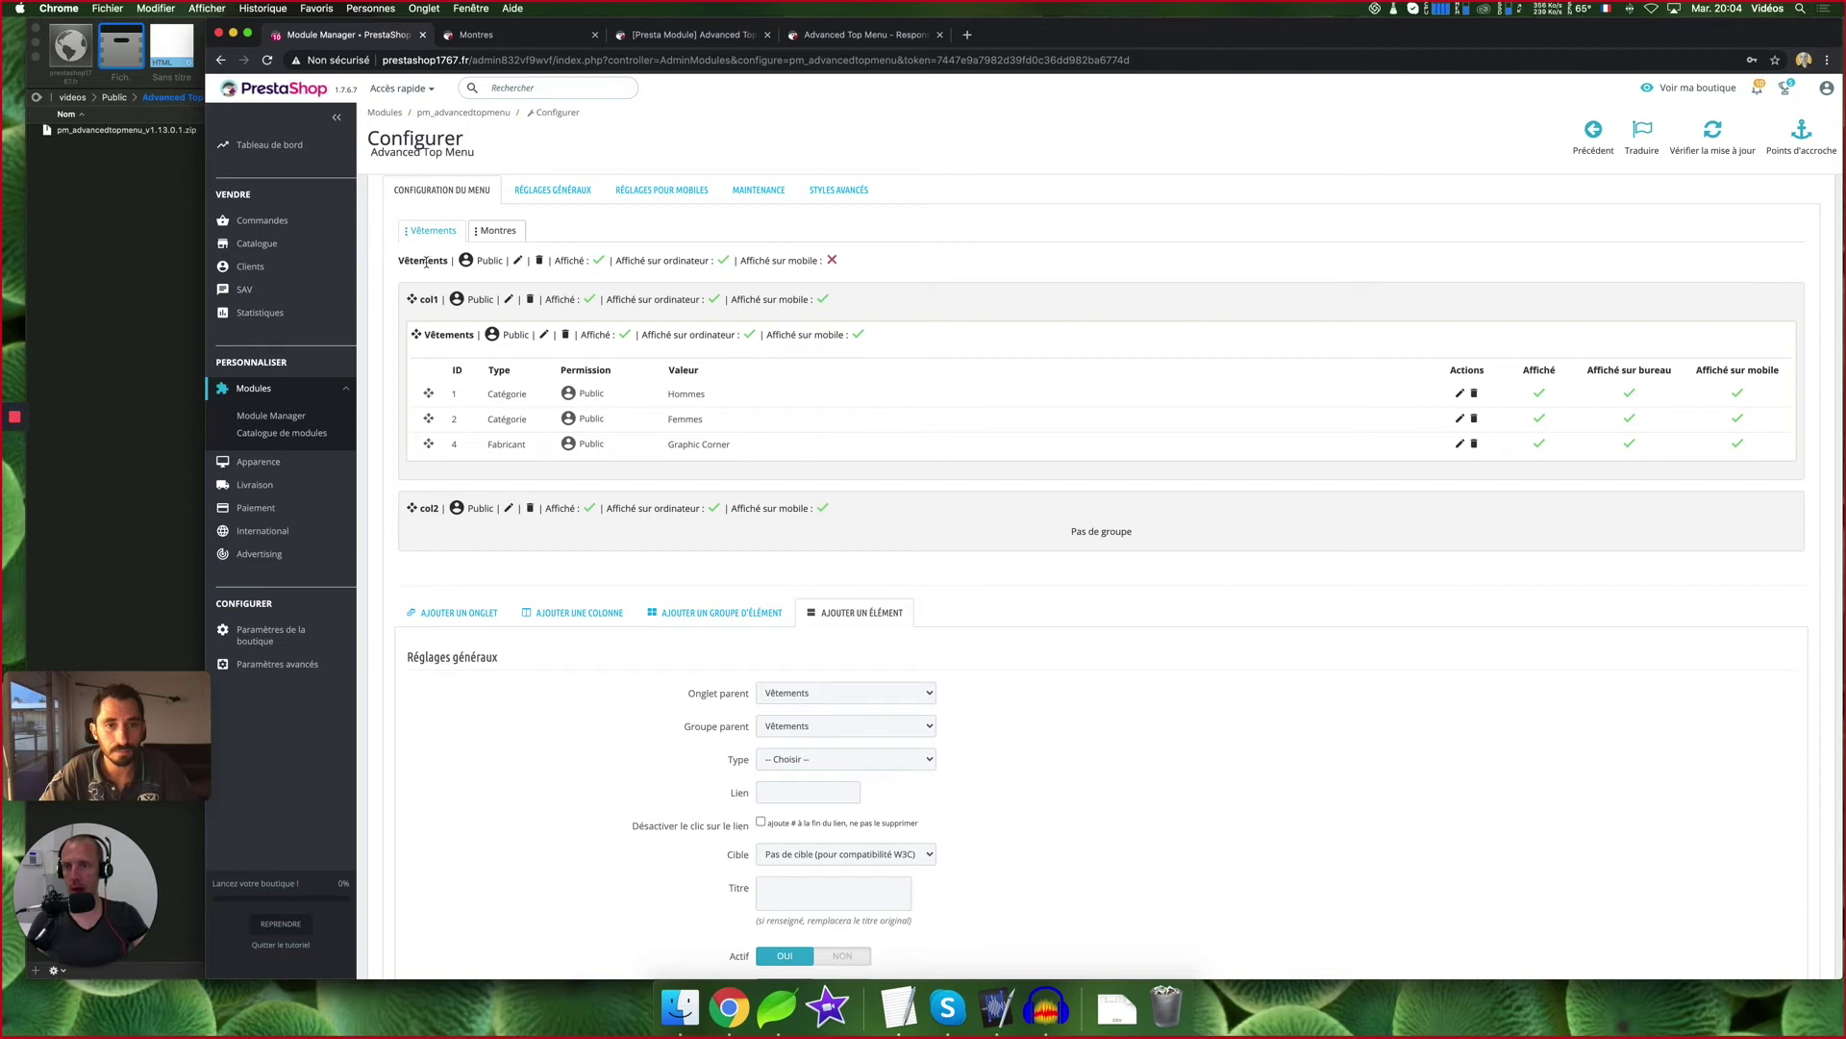
drag(431, 260, 420, 262)
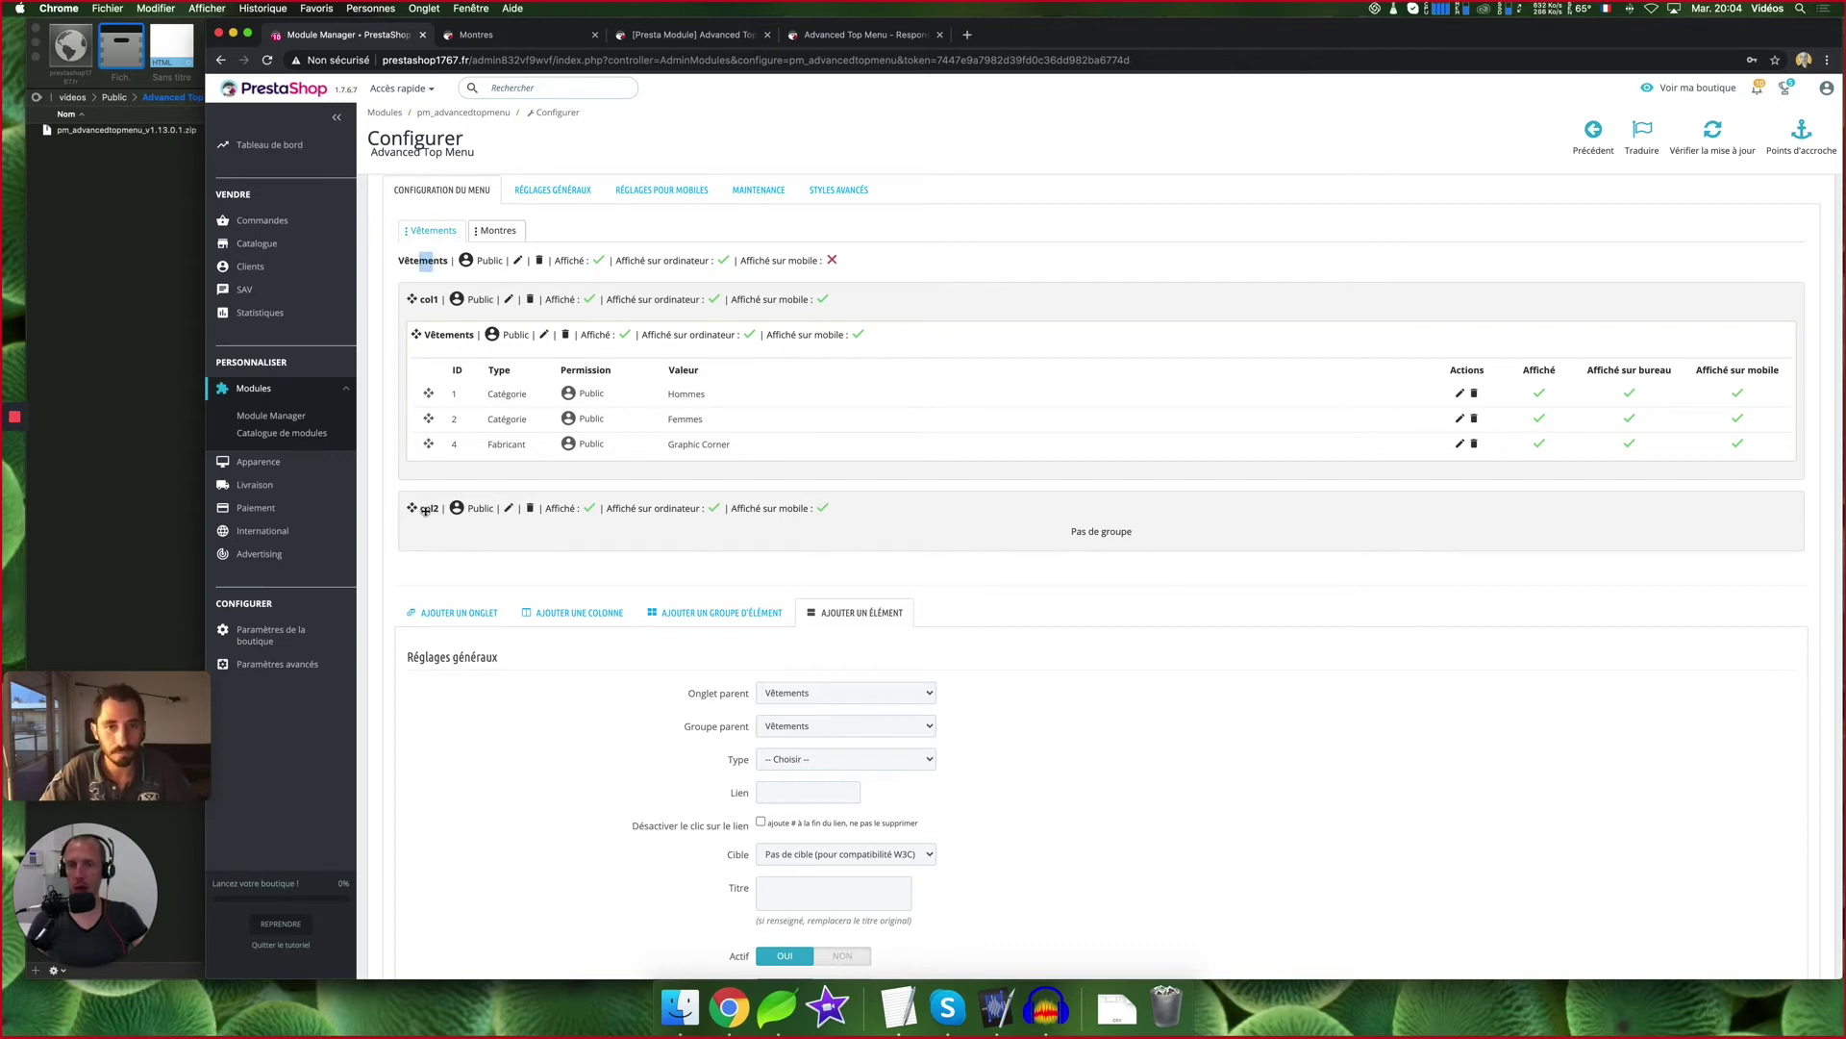
click(887, 630)
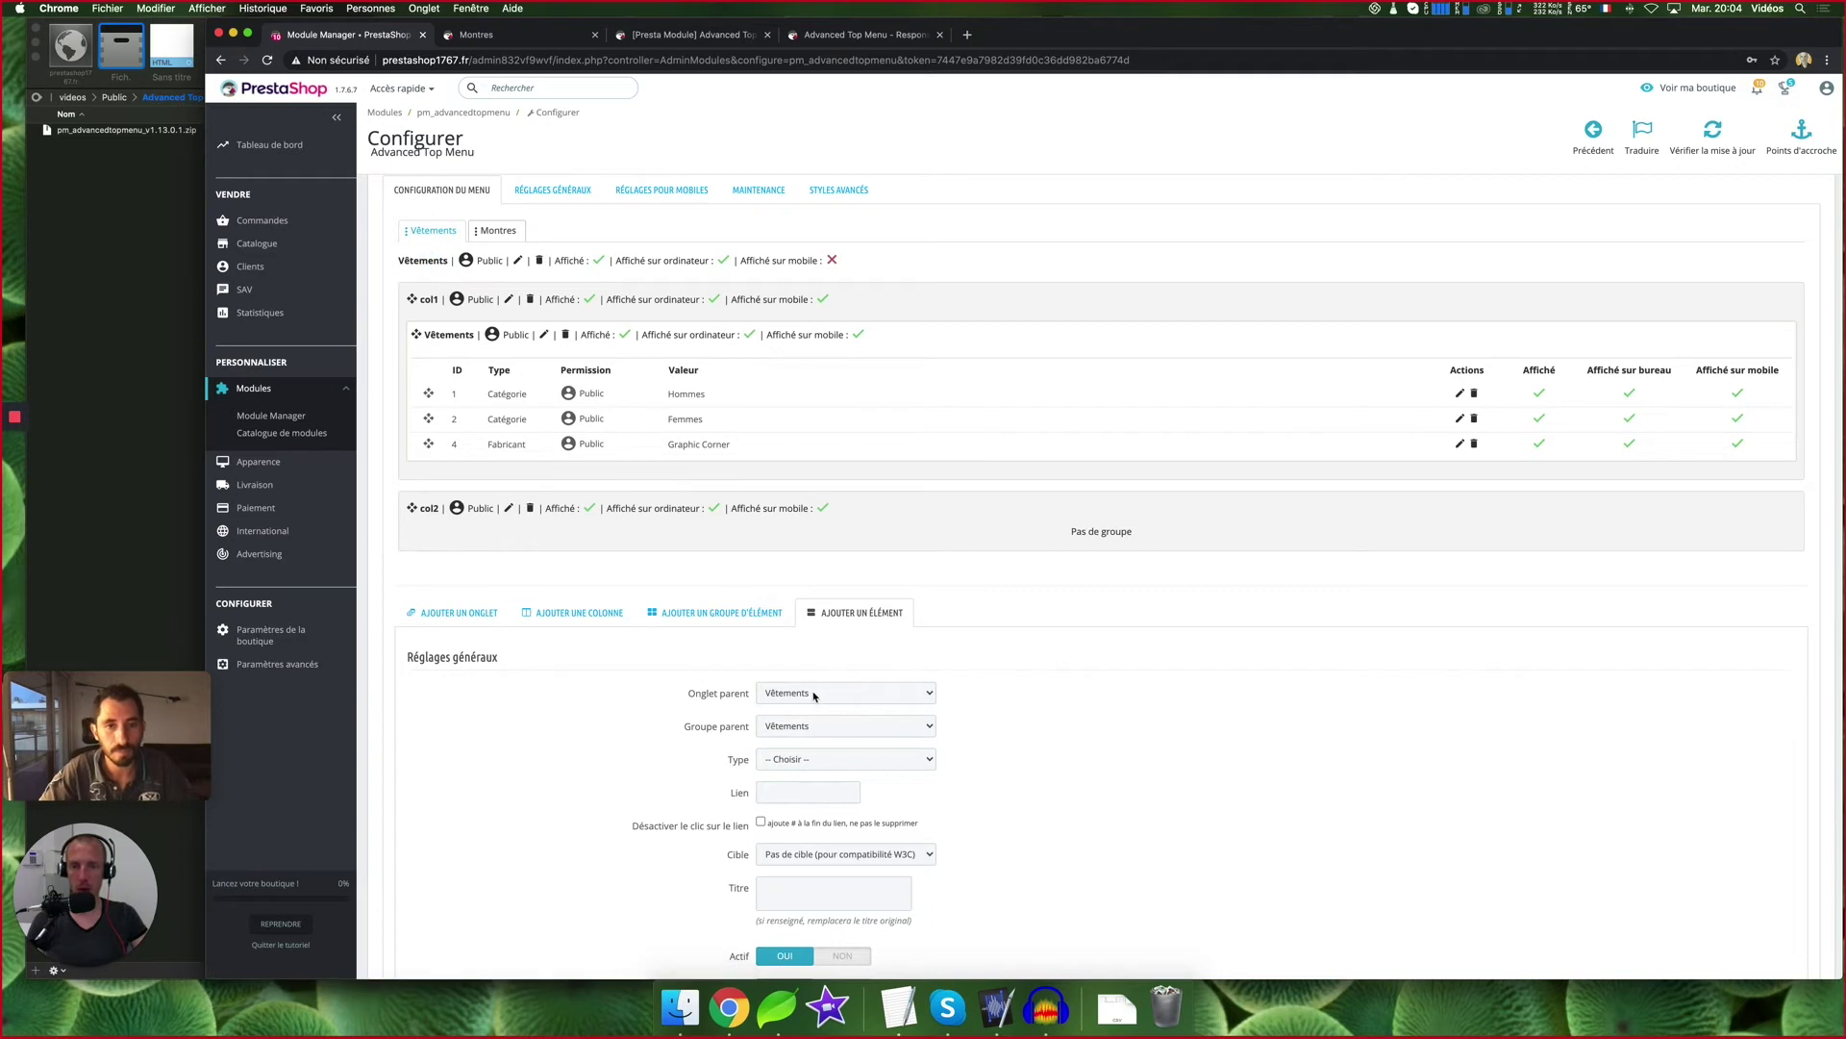
click(814, 695)
click(858, 723)
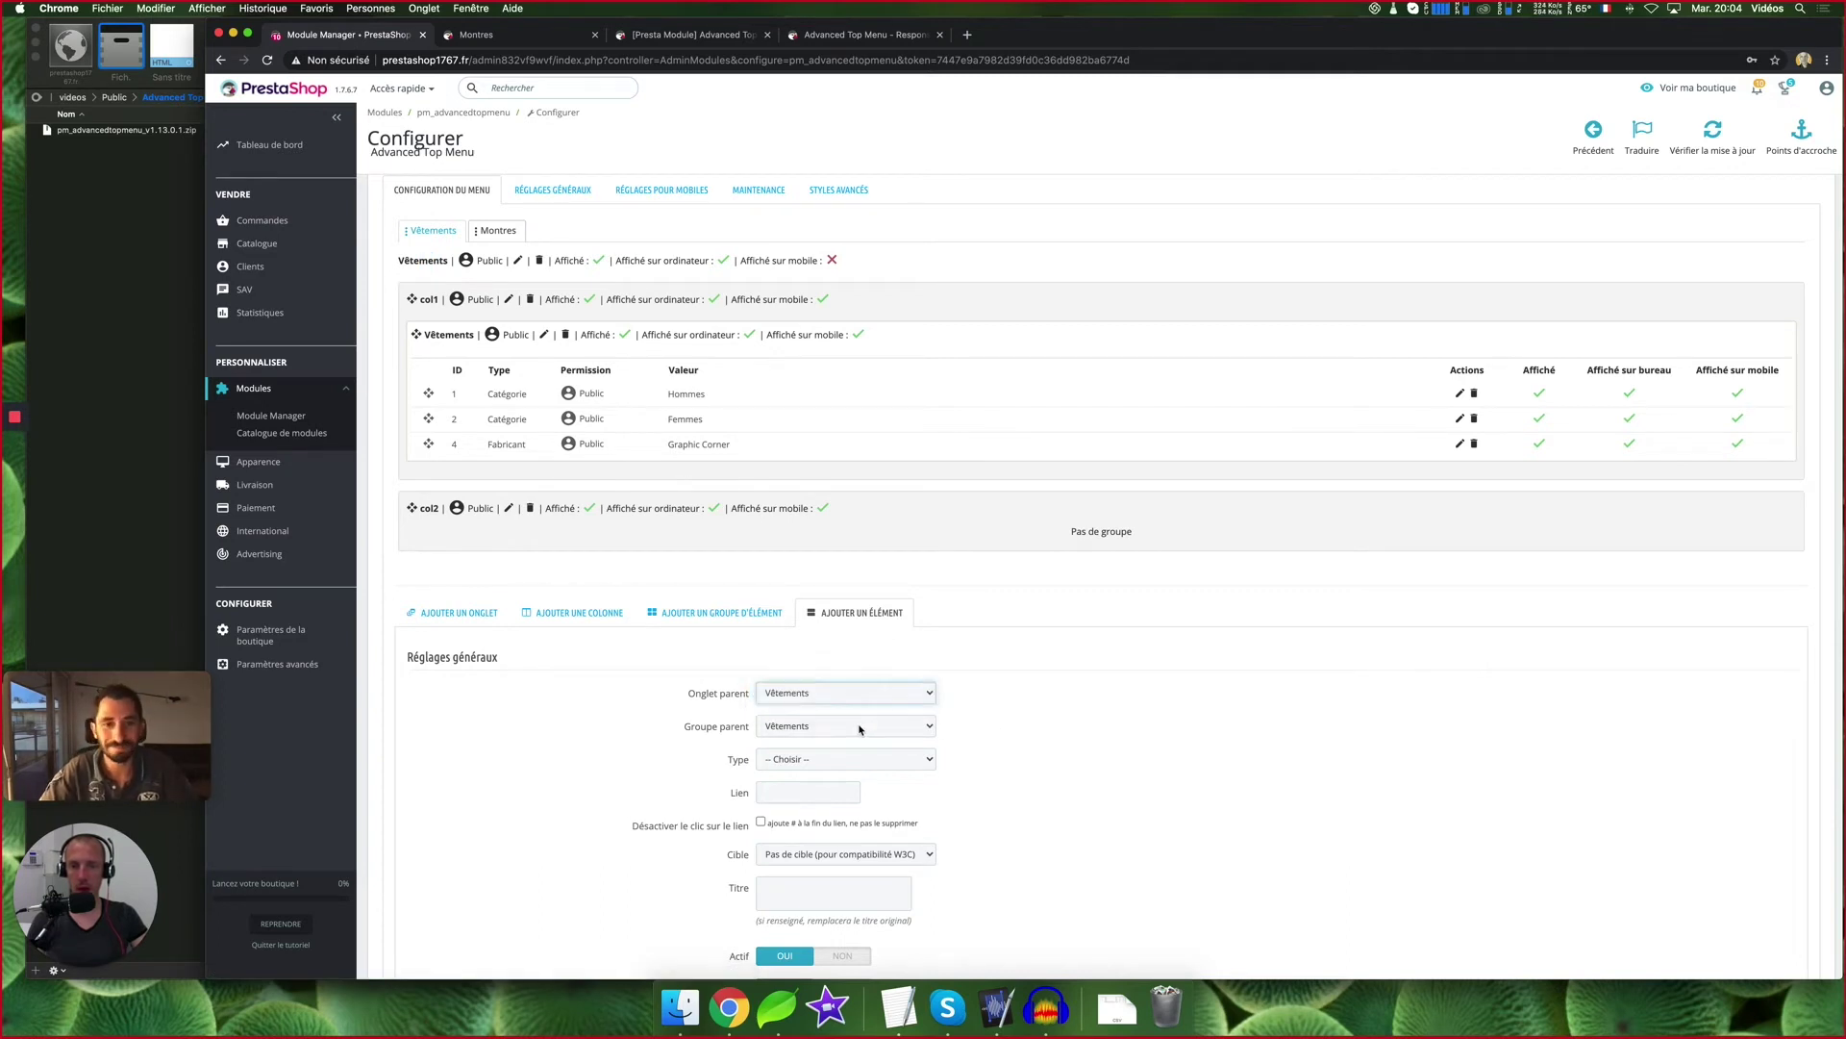
click(861, 729)
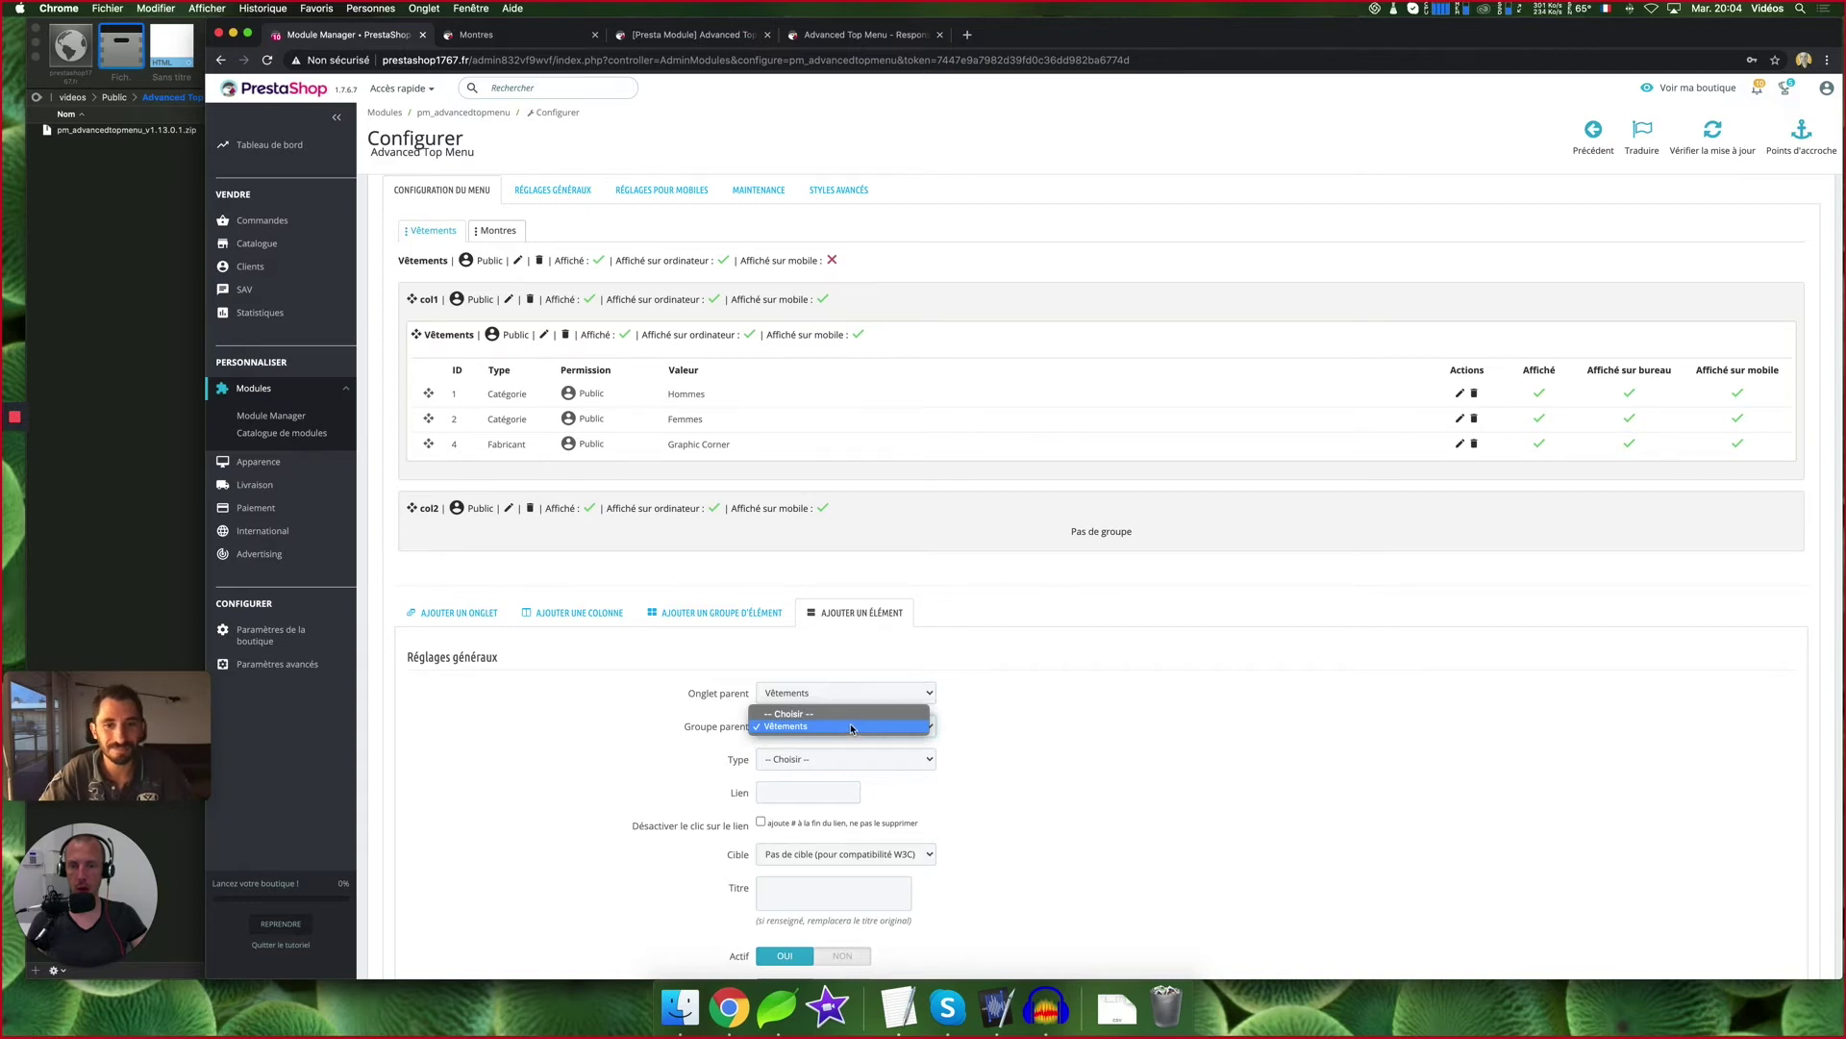
click(1057, 725)
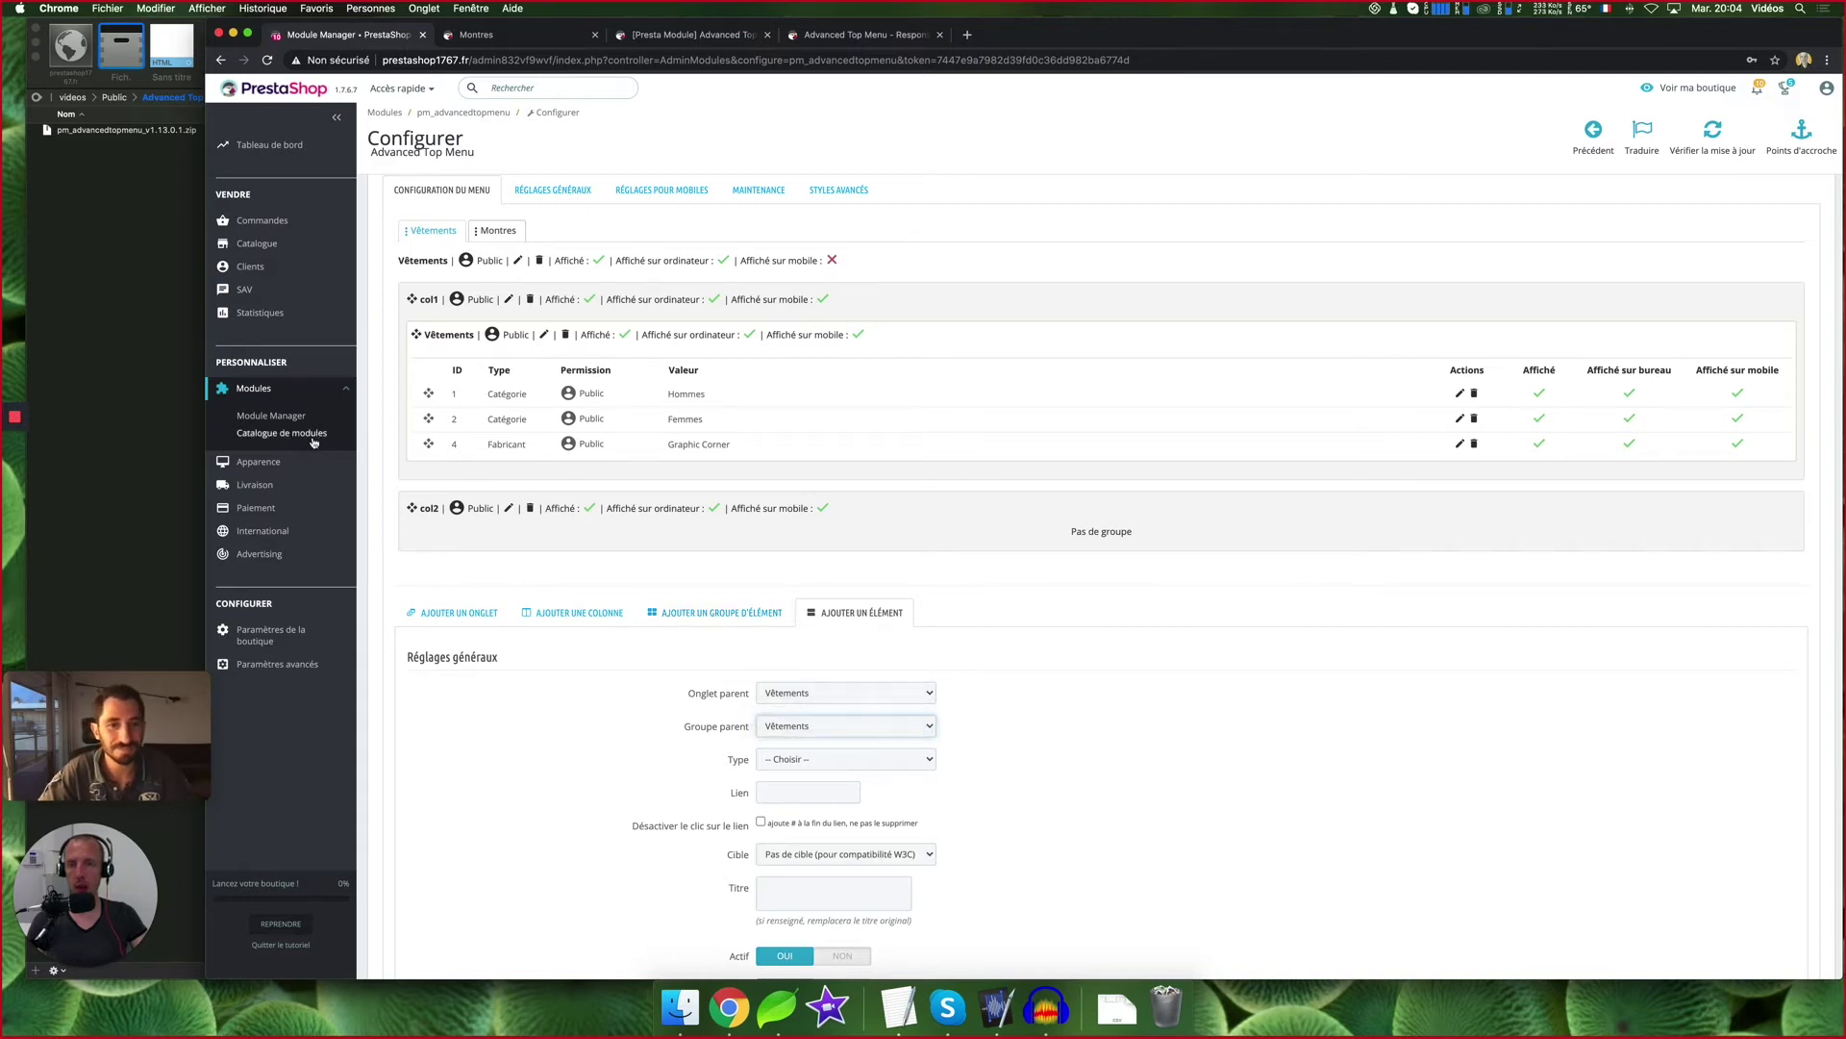
Start a new element group with Vêtements as parent tab, col2 as parent column and Produit as type
click(716, 613)
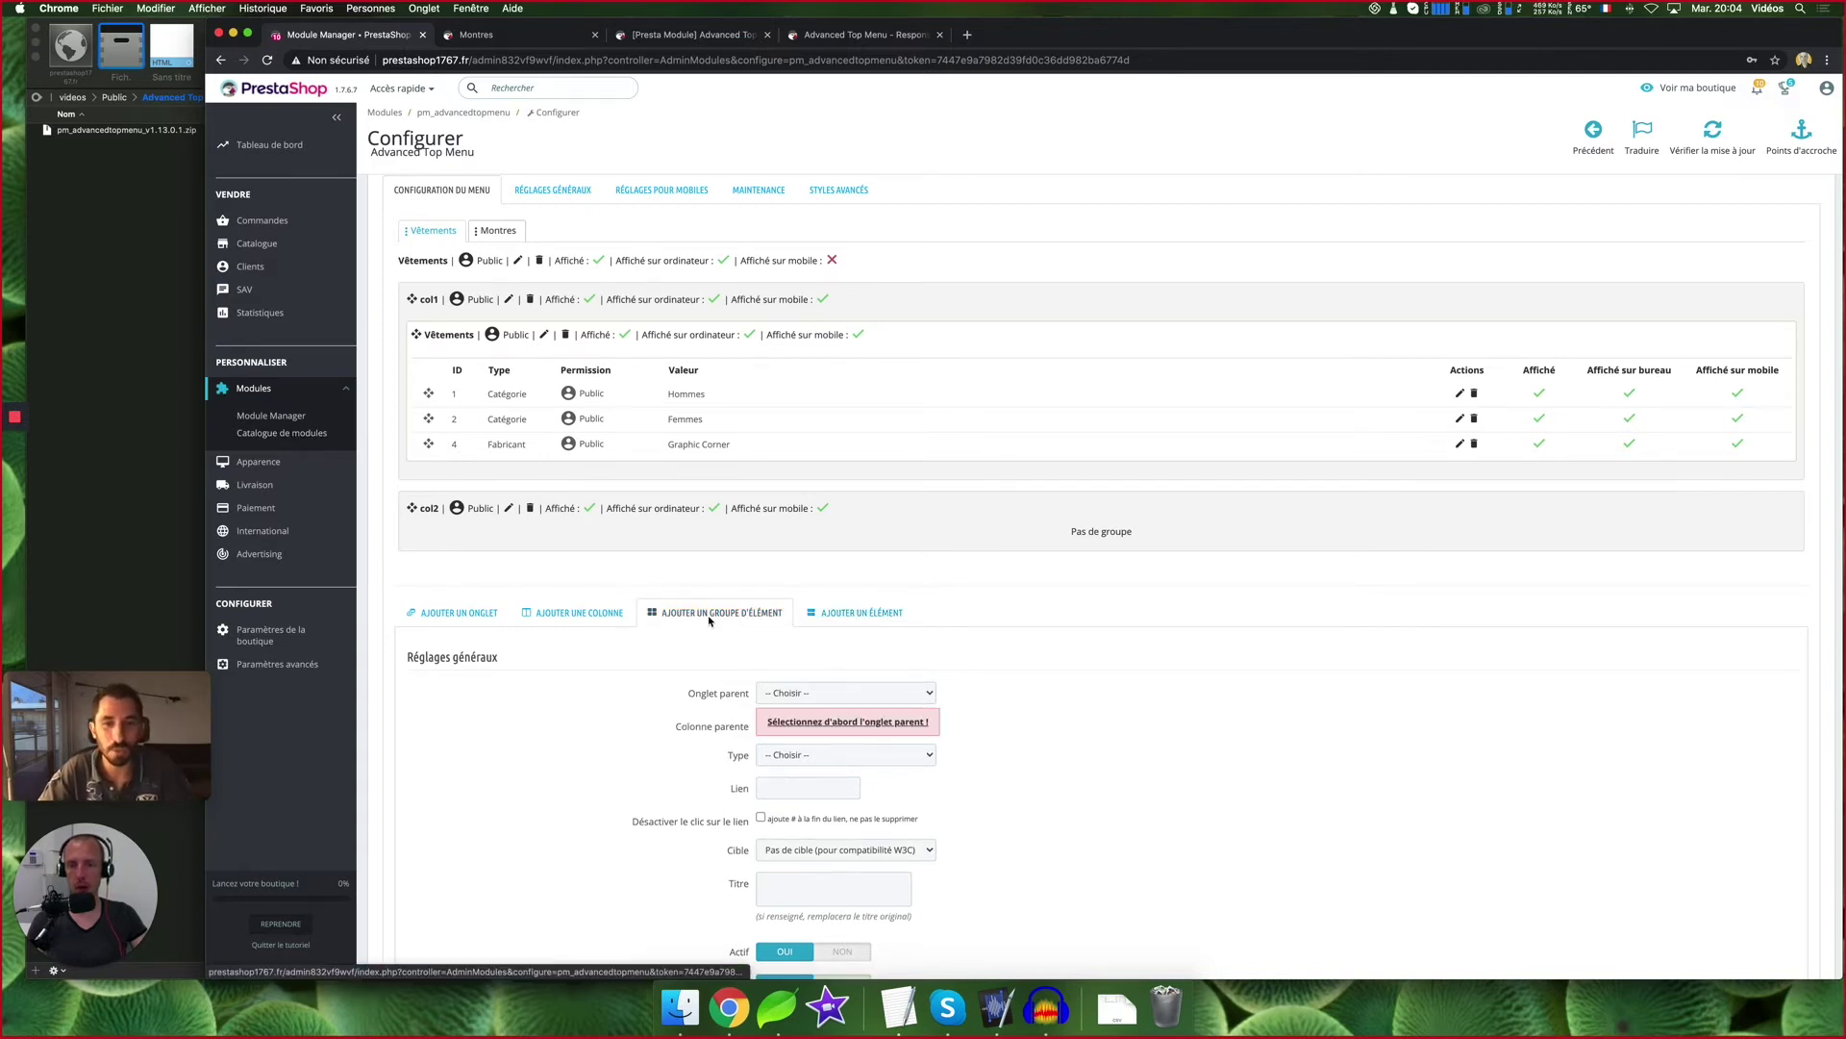
click(790, 691)
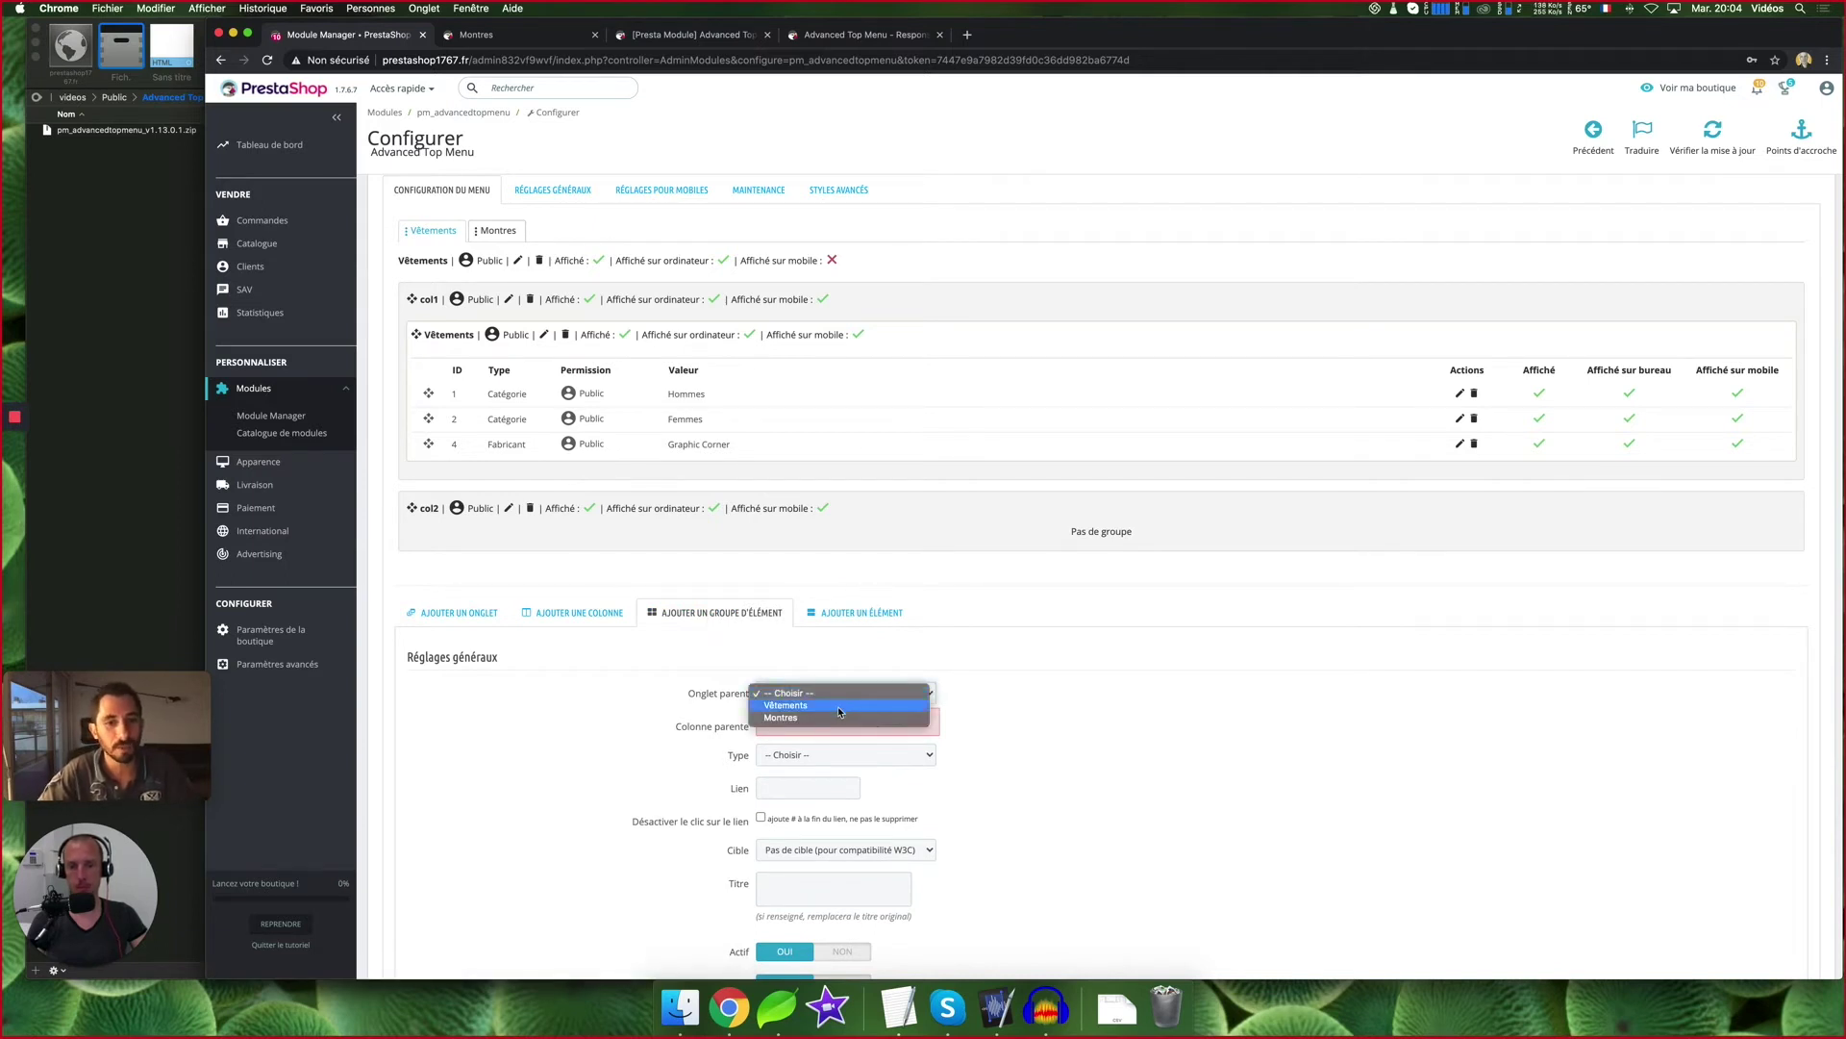
click(838, 706)
click(839, 729)
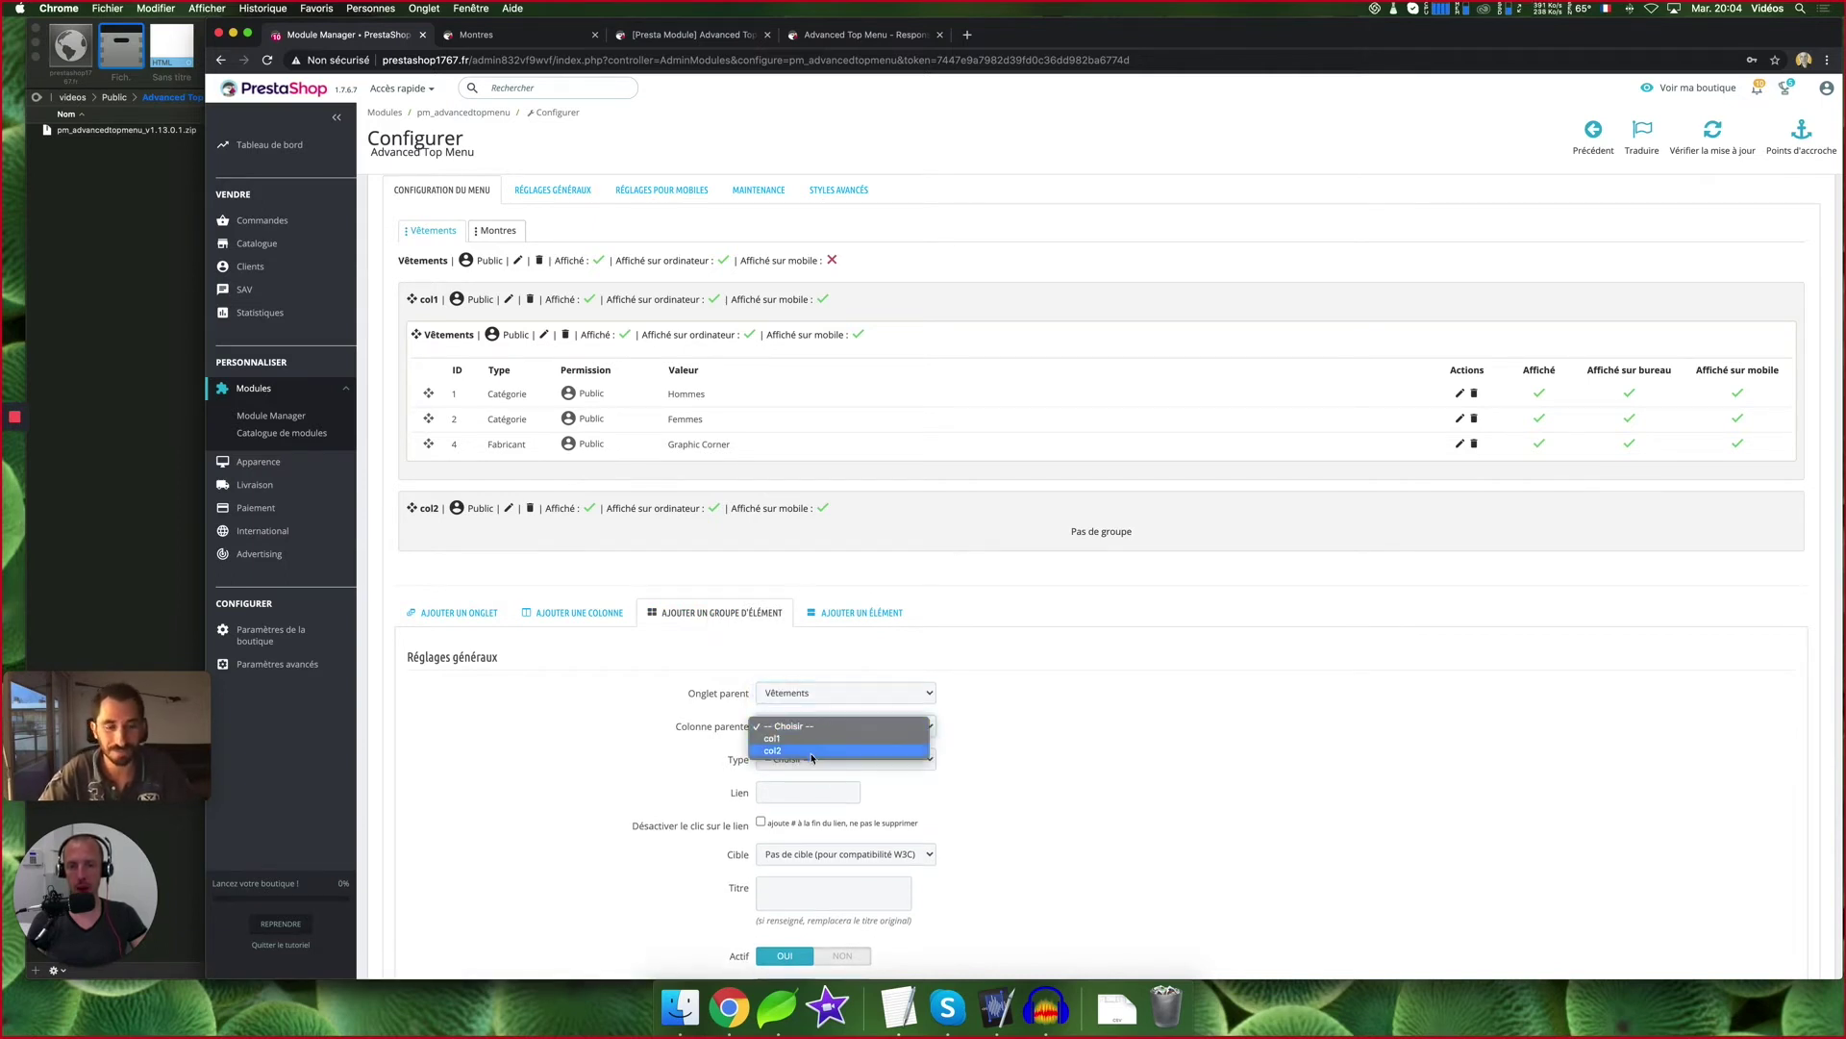
click(812, 750)
click(821, 761)
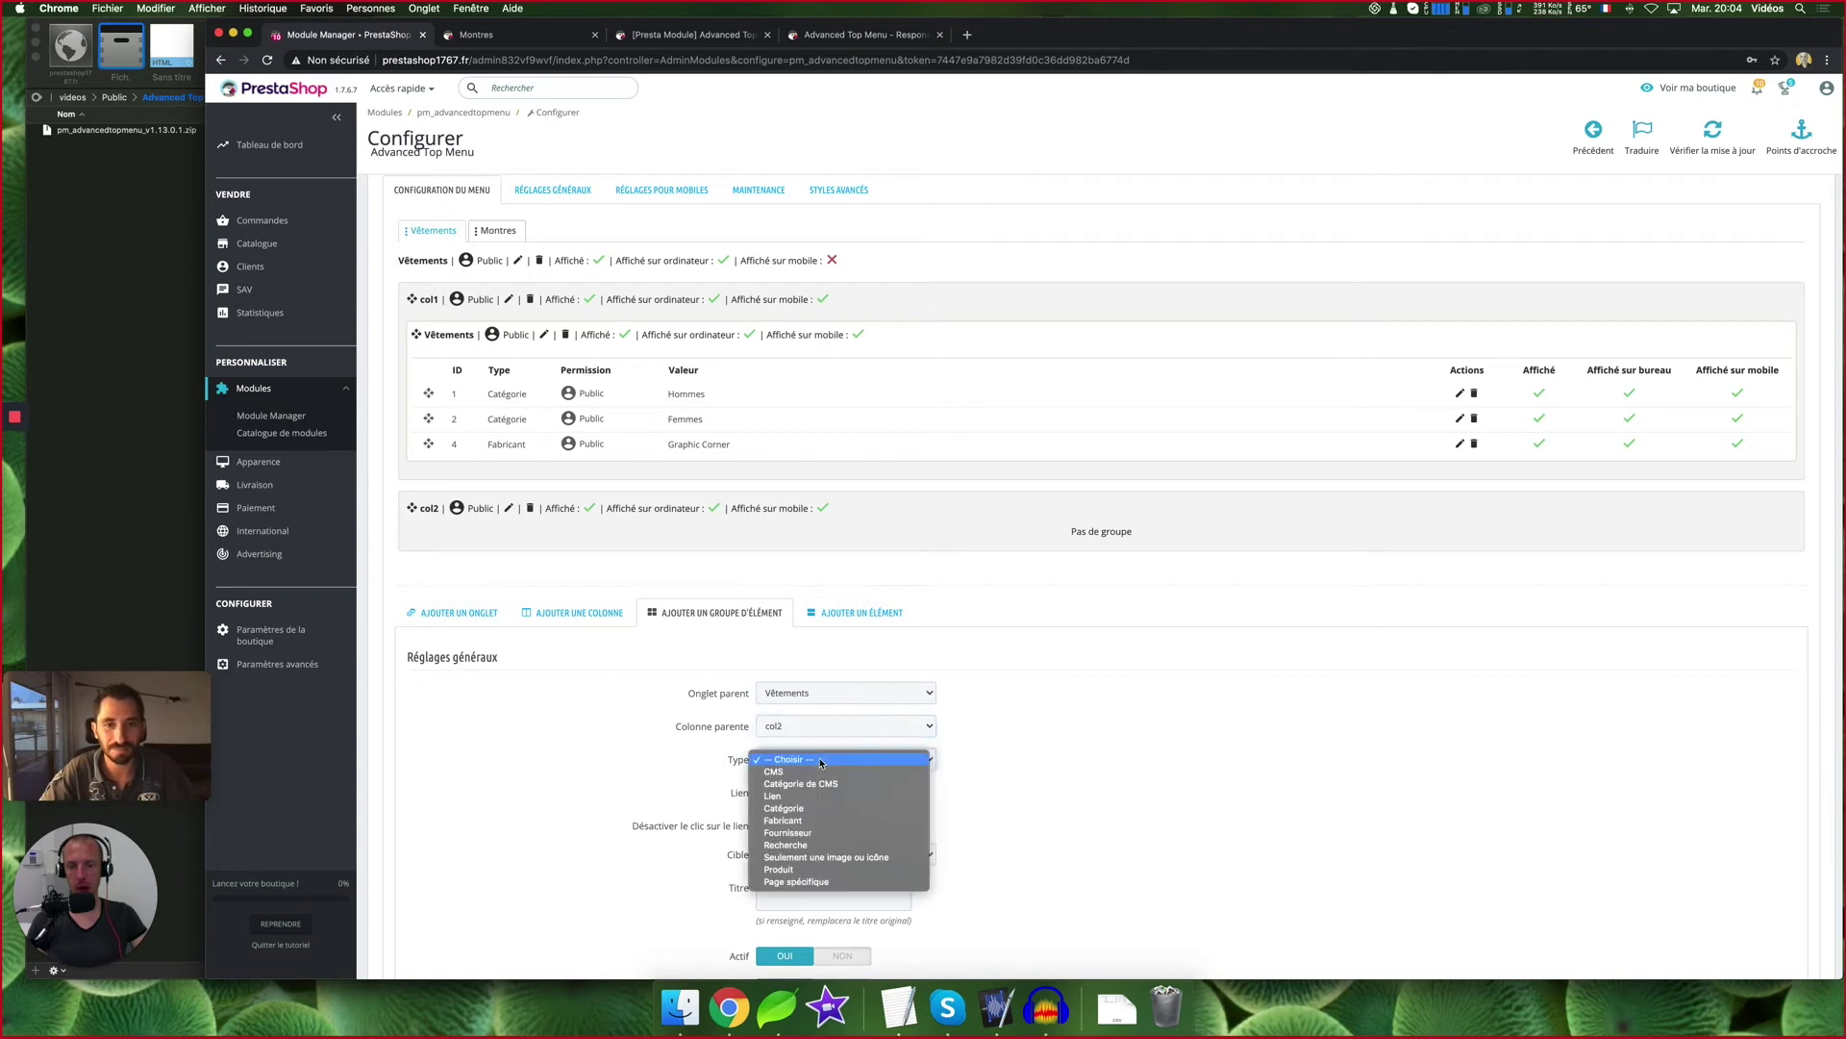
click(800, 871)
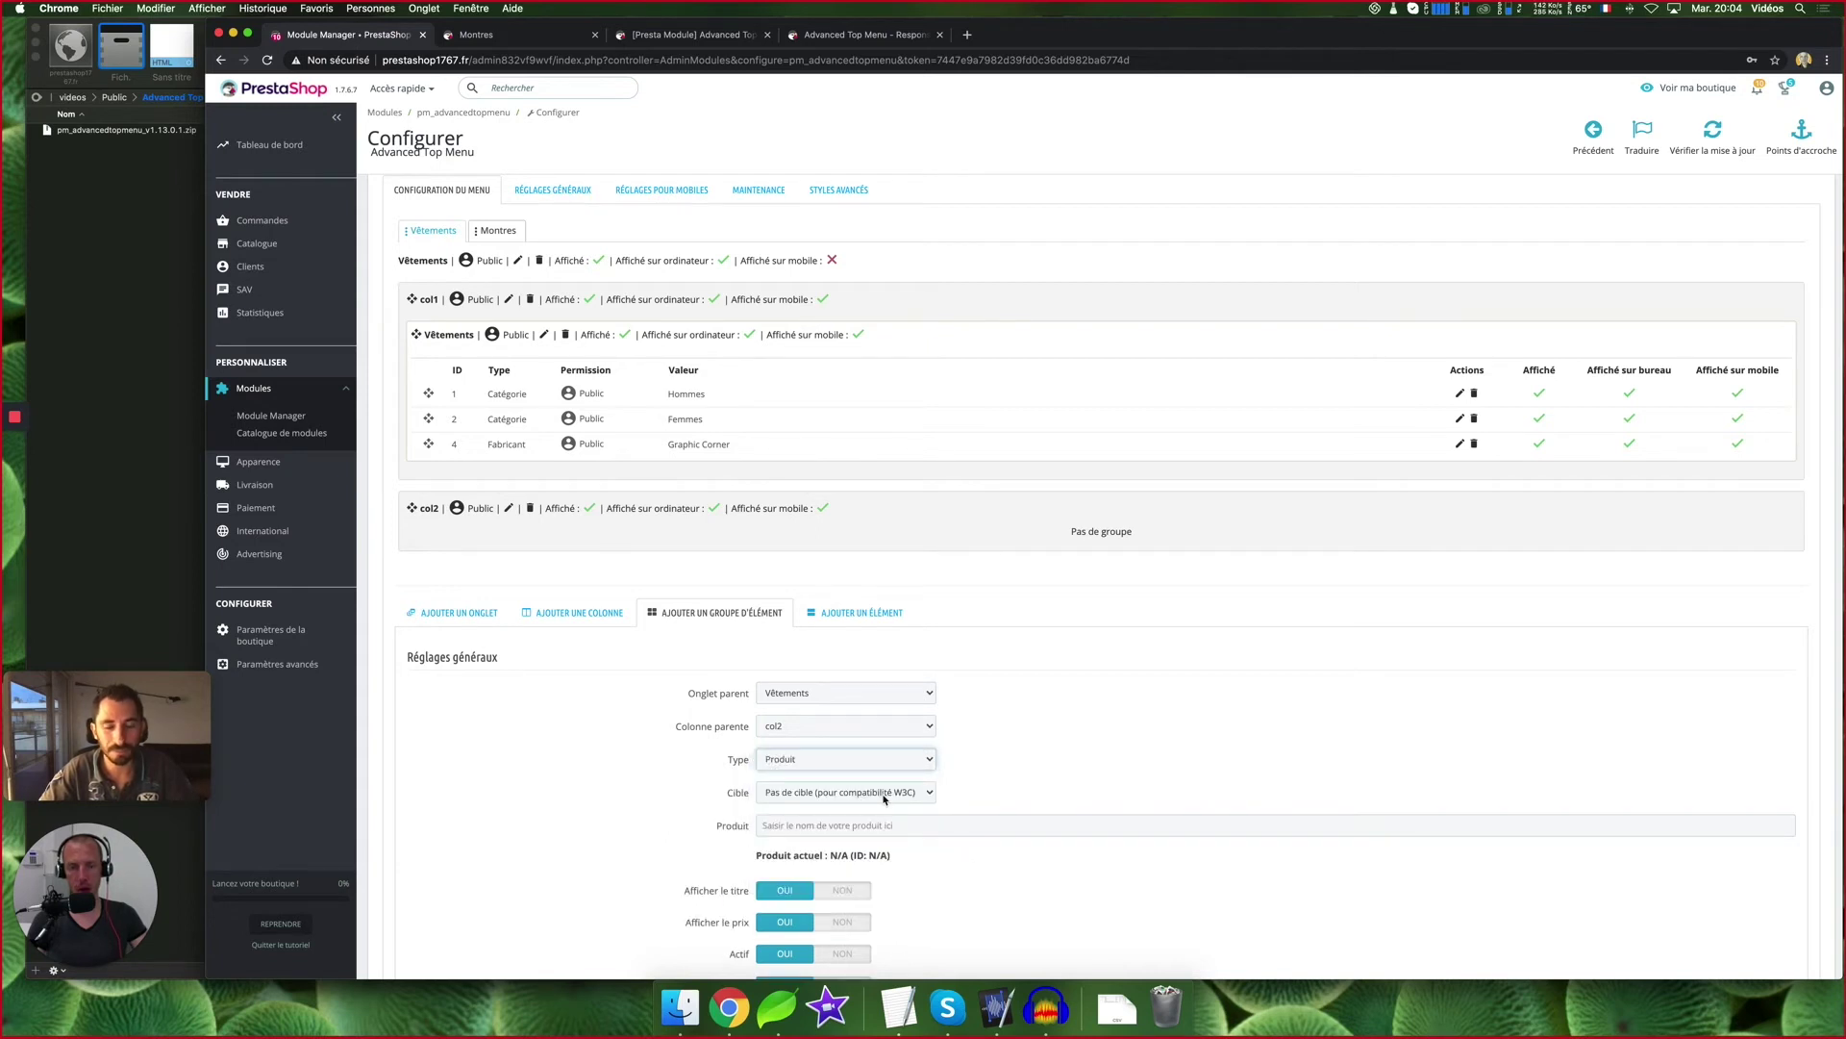
Choose Mug The best is yet to come (ref: demo_11) as the group's product
click(856, 824)
text(mu)
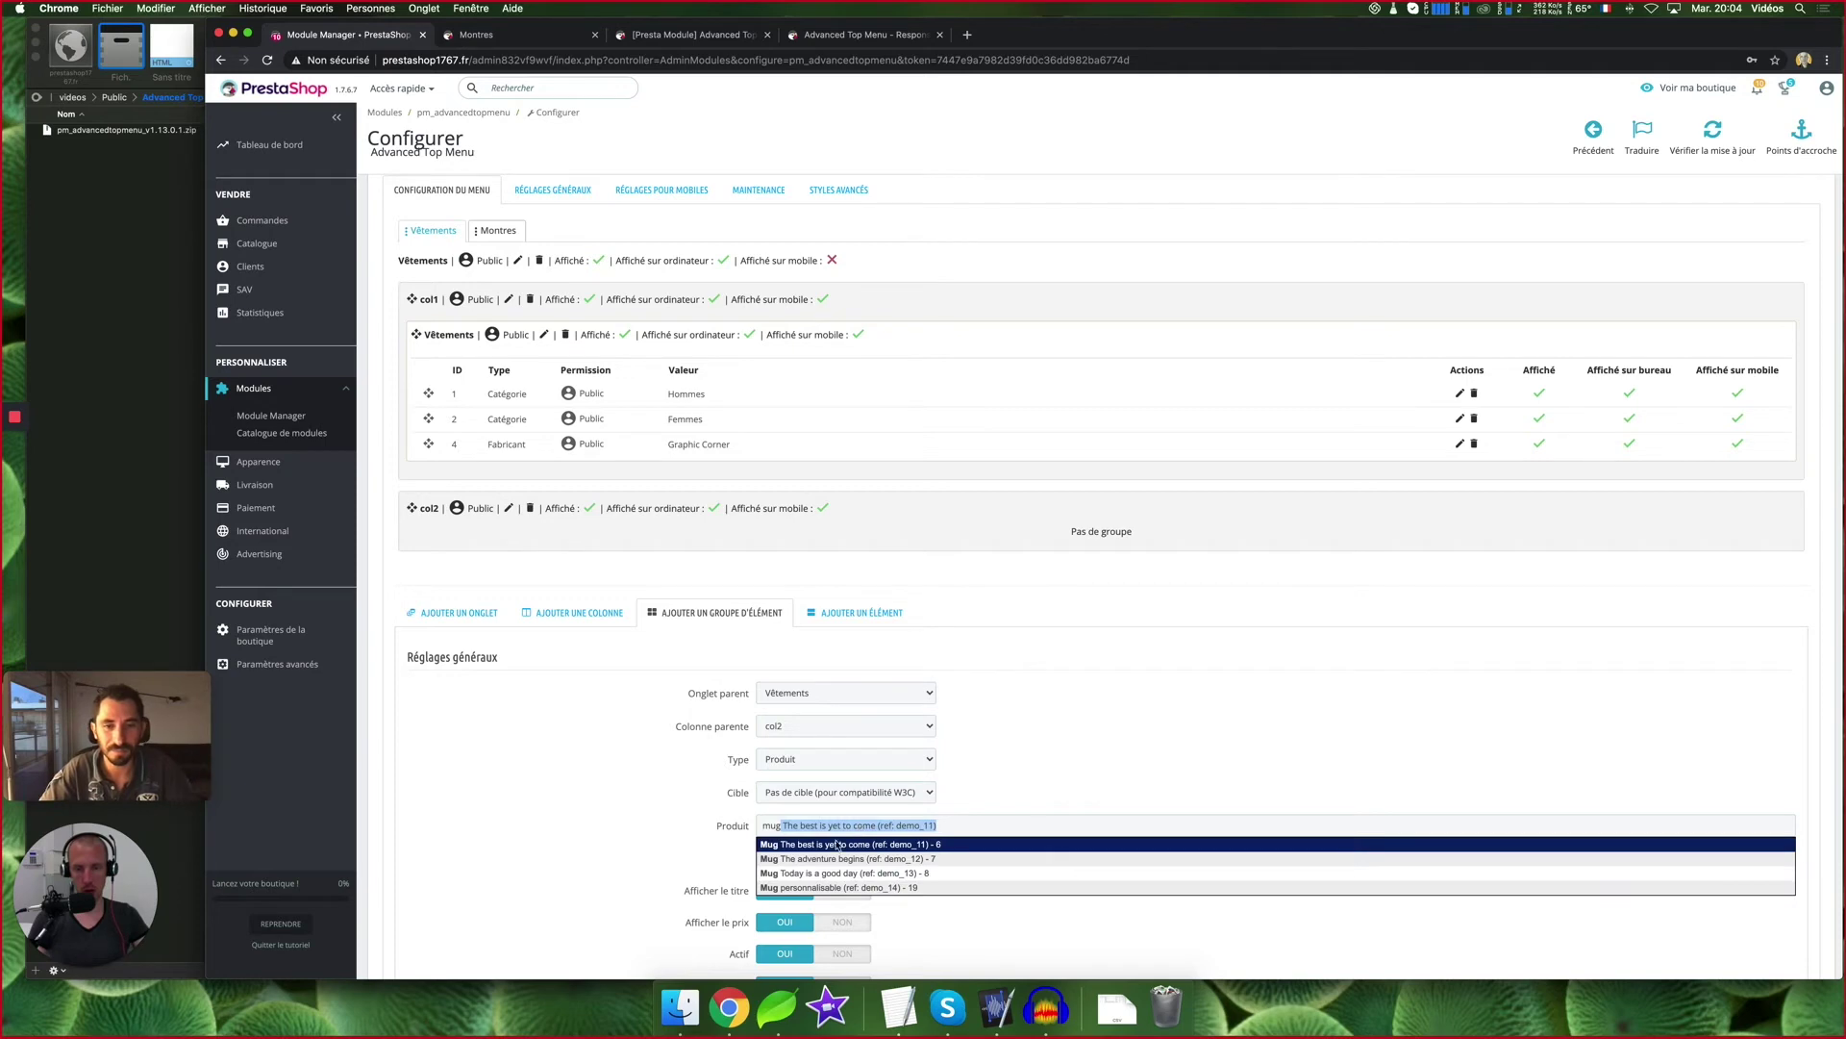
click(806, 844)
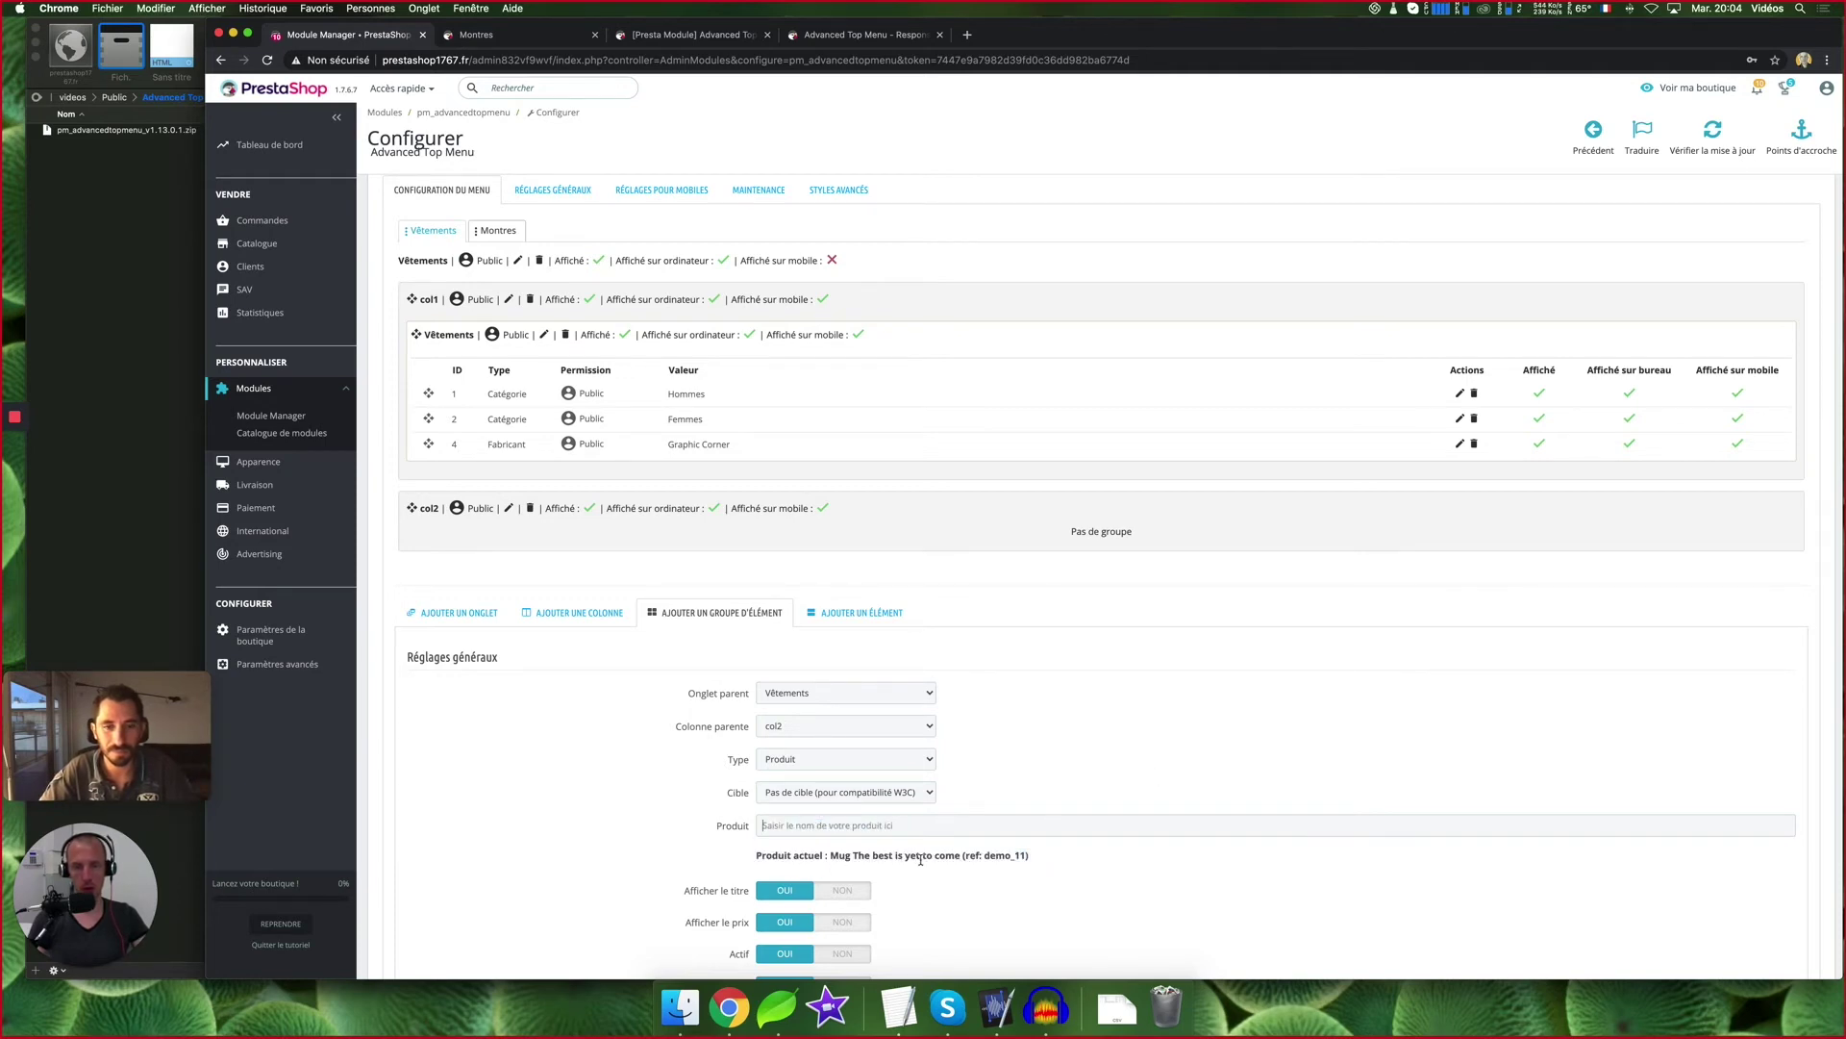
Set the group's product to T-shirt imprimé colibri (ref: demo_1) and save the element group
text(t-shirt)
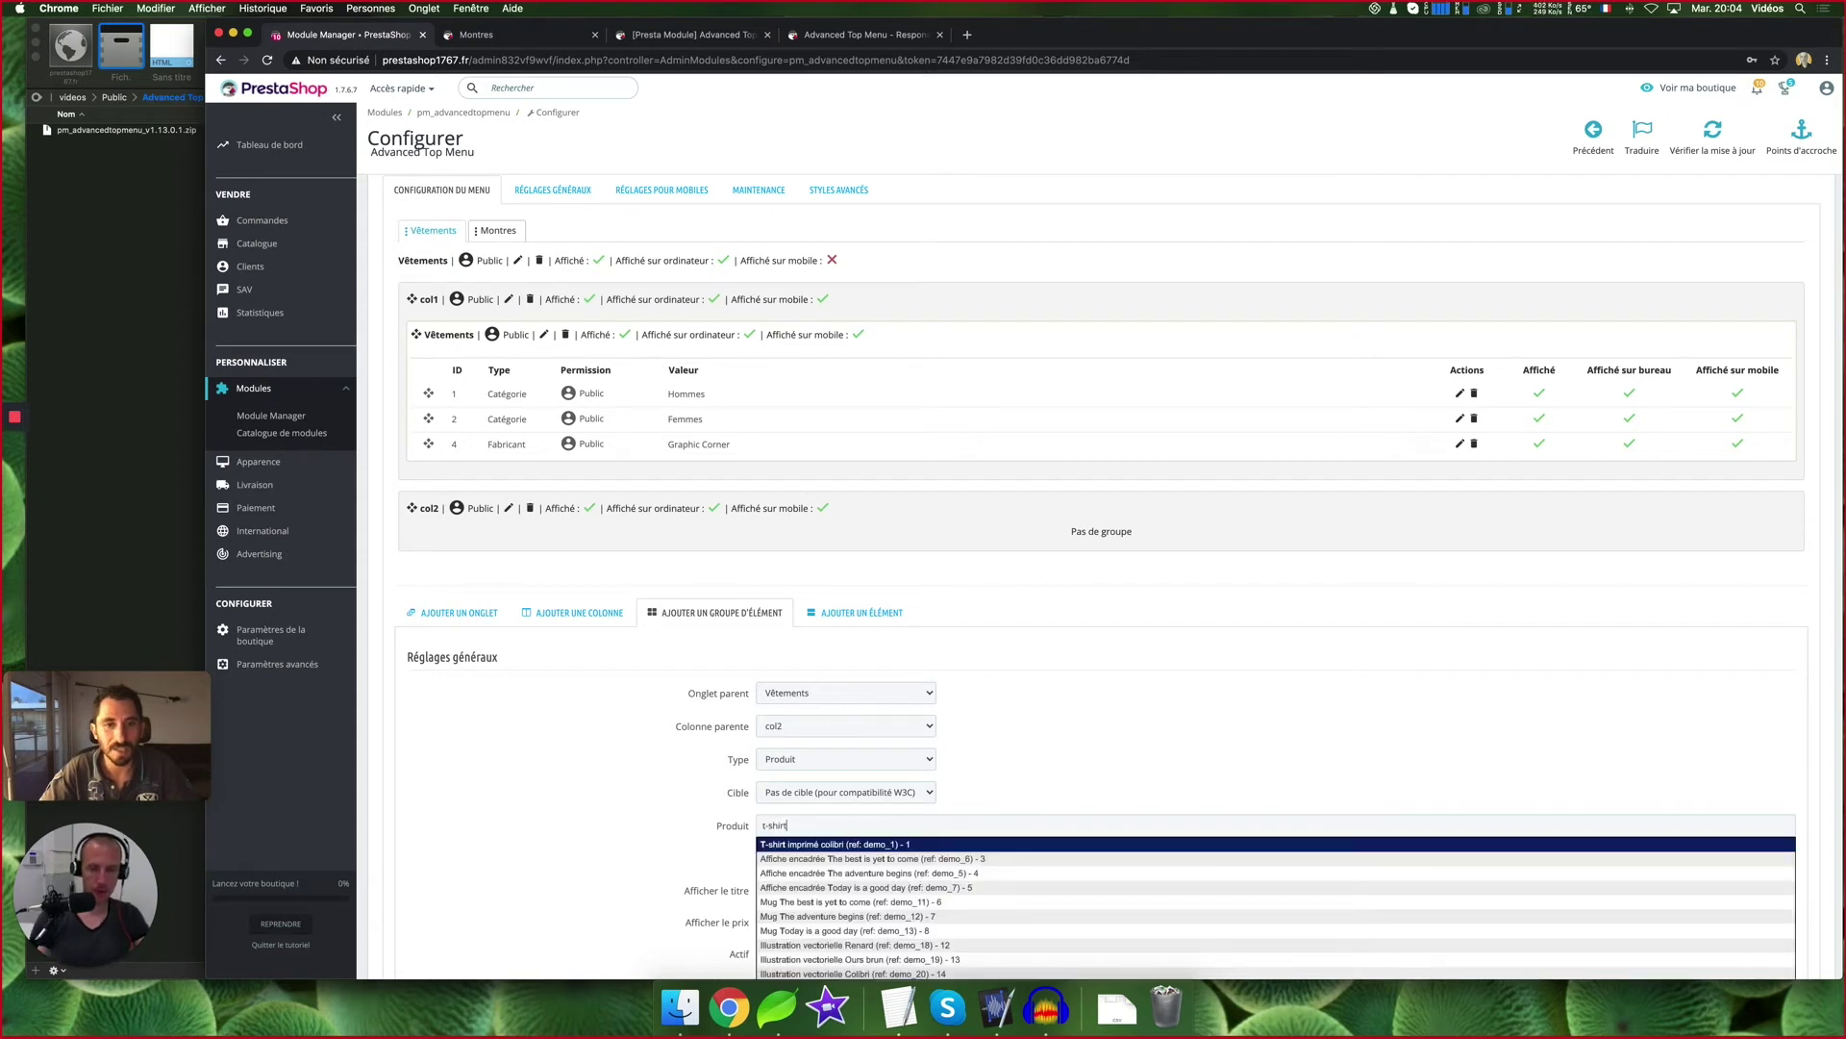
click(869, 845)
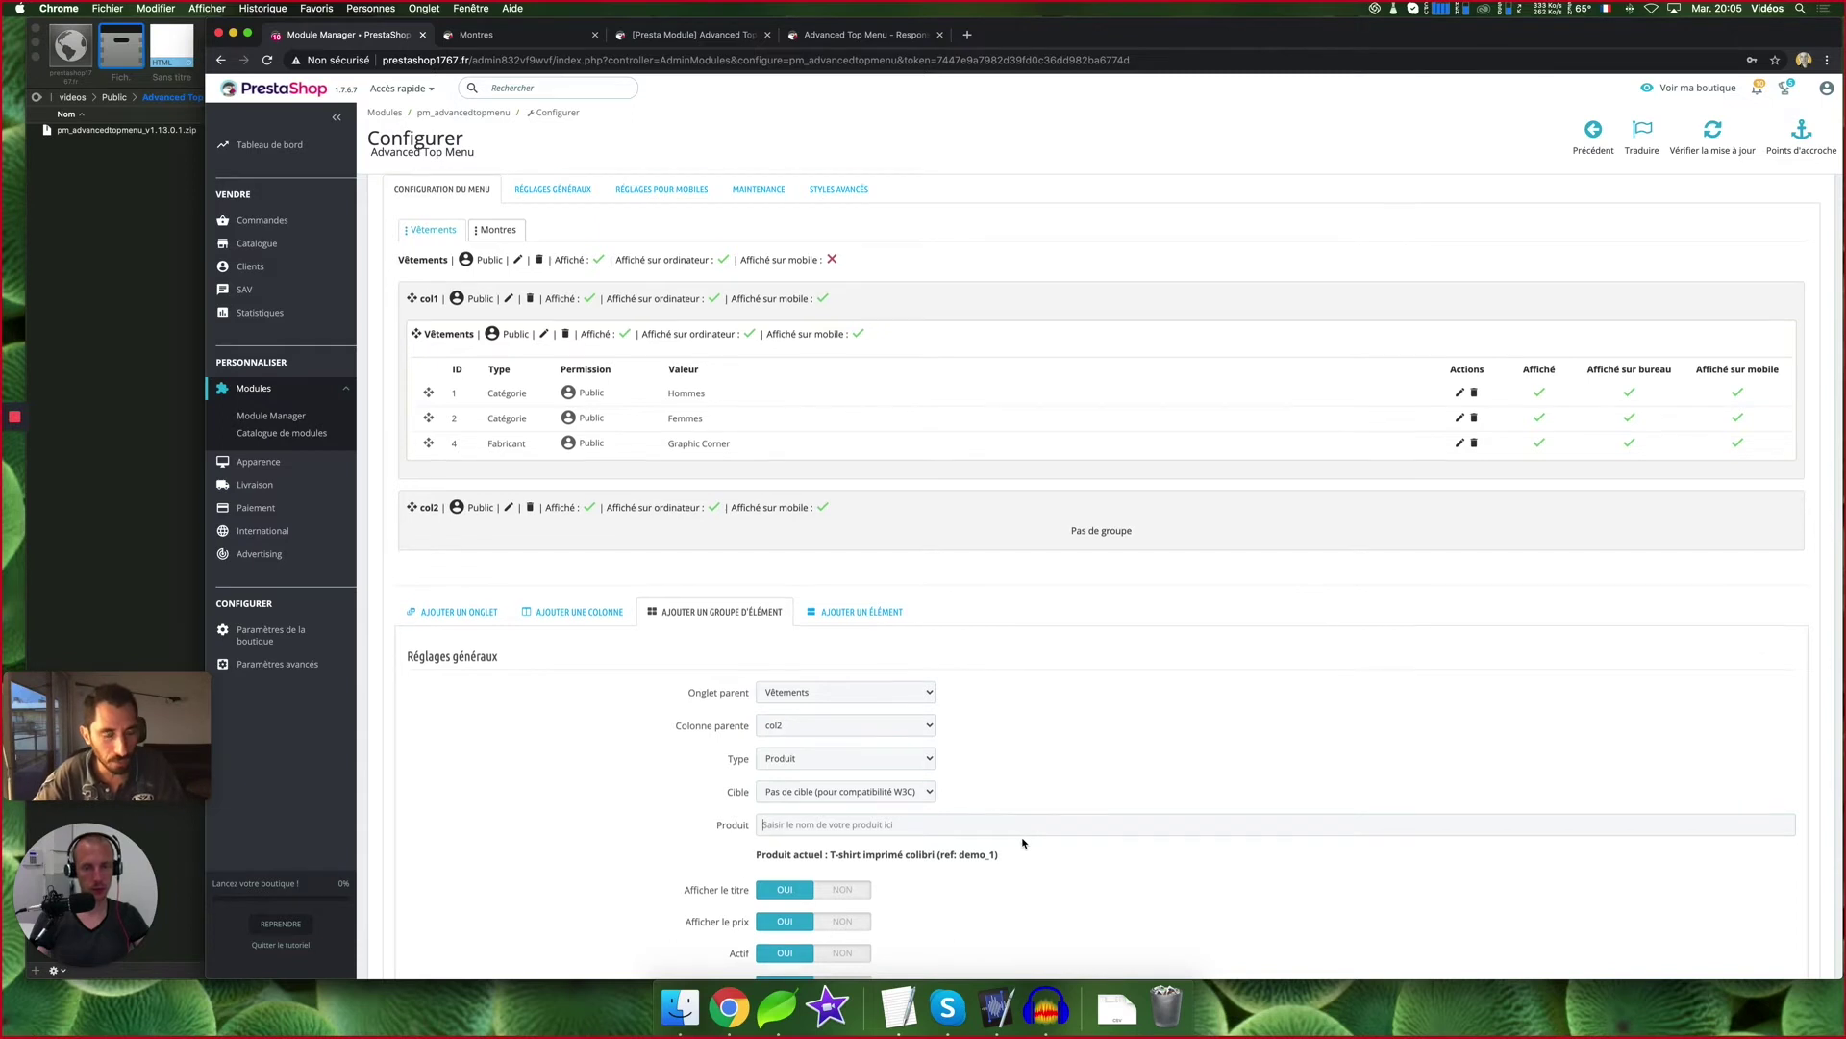
scroll(1022, 845, down, 1)
scroll(1056, 849, down, 5)
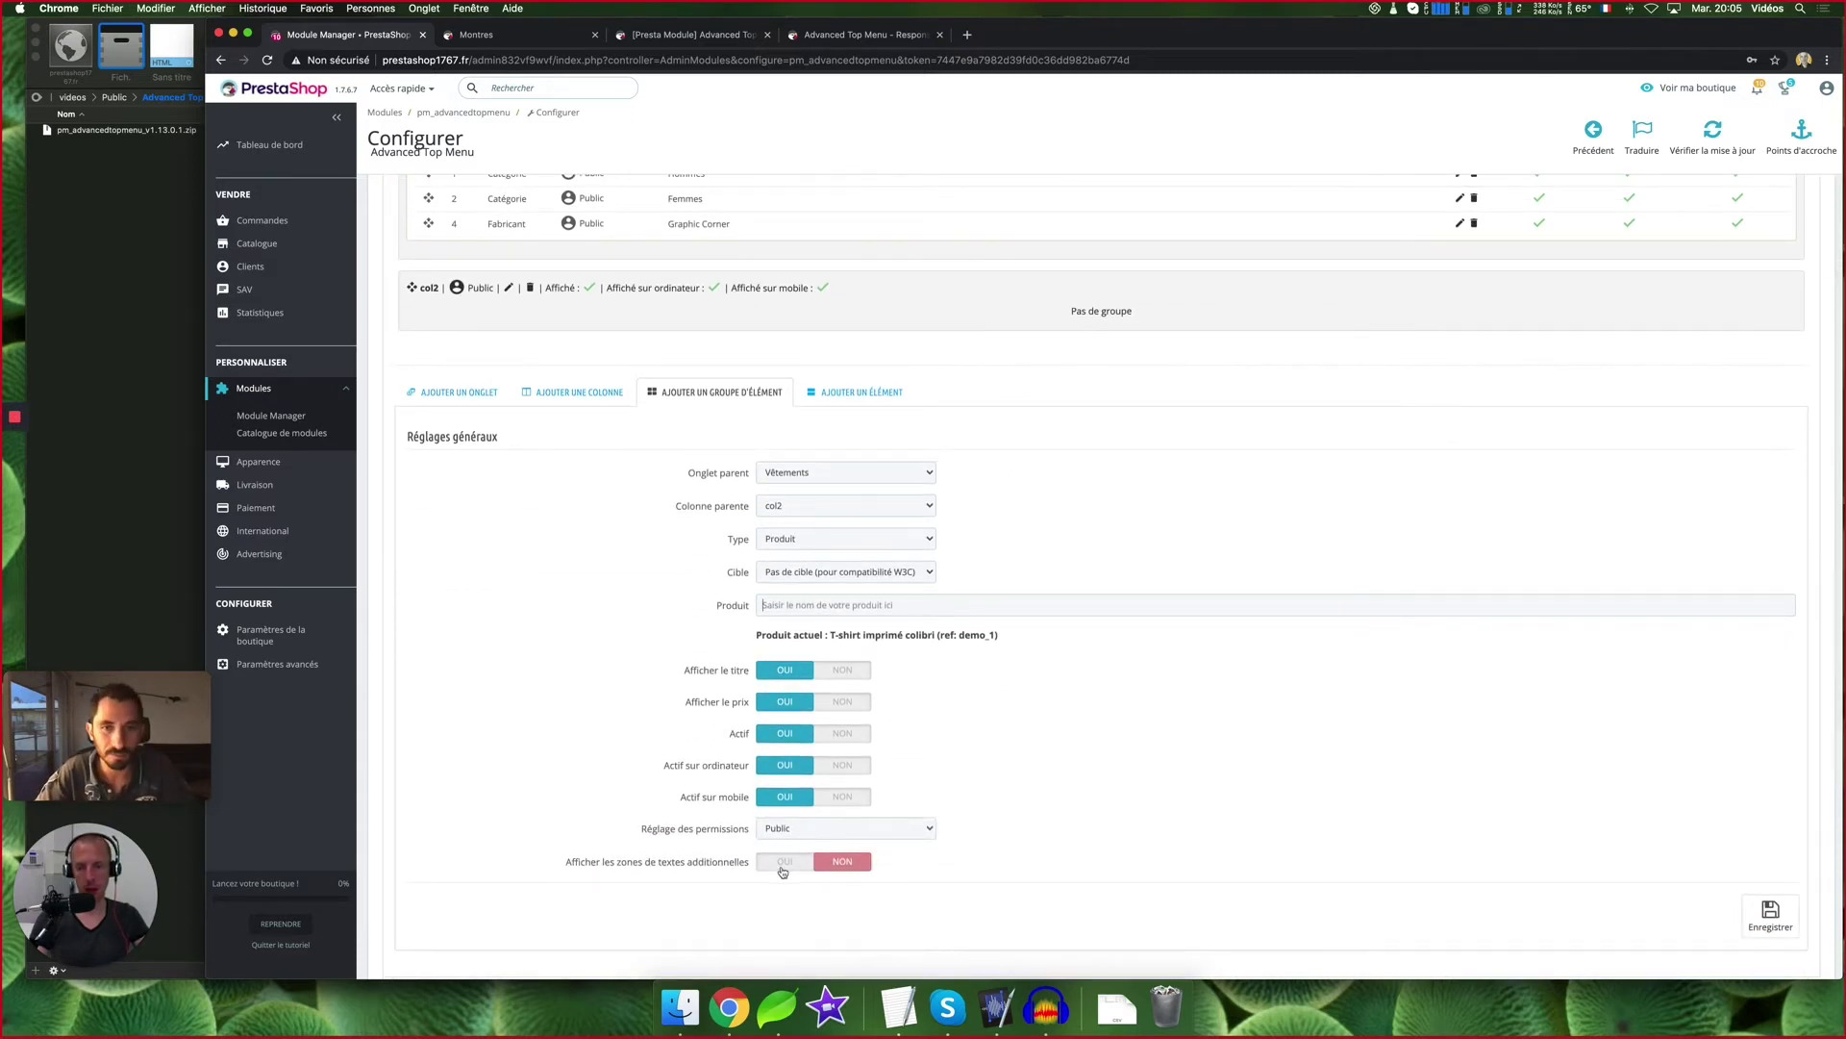
click(1770, 915)
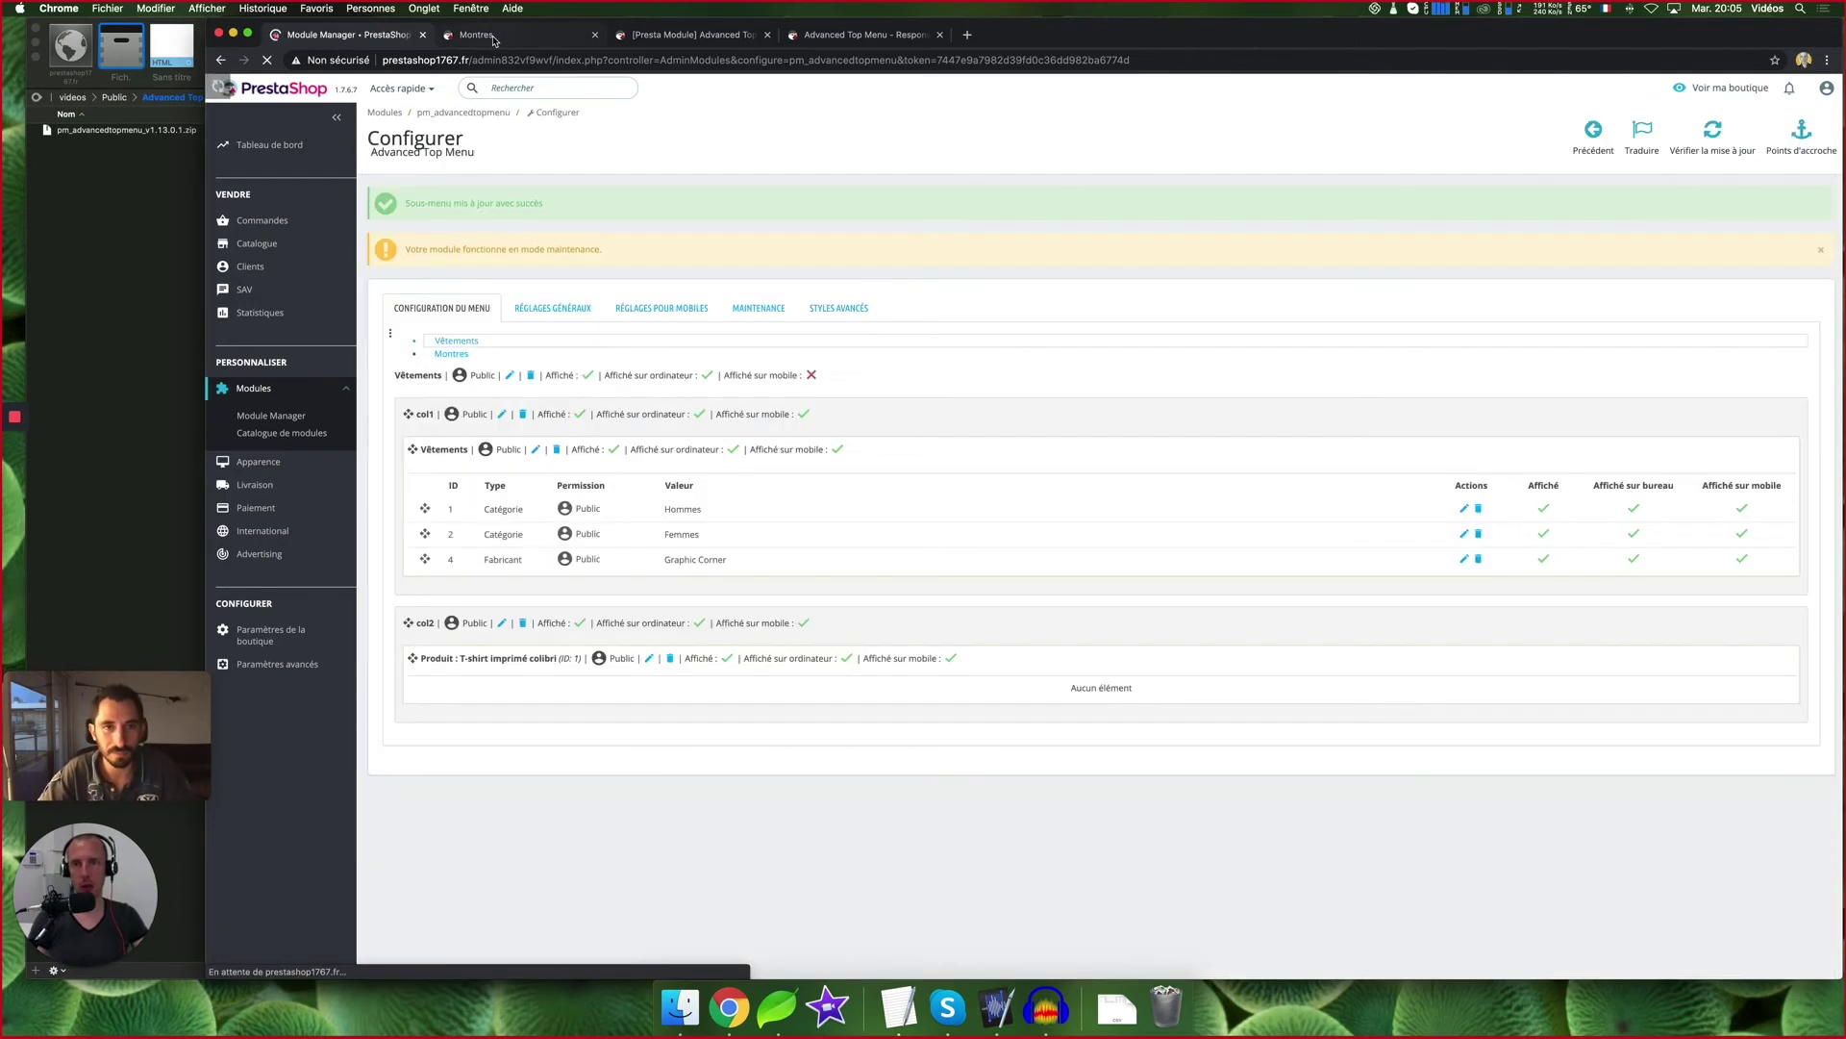
Switch to the storefront's home page and examine the Montres and Vêtements menus
click(693, 34)
click(520, 34)
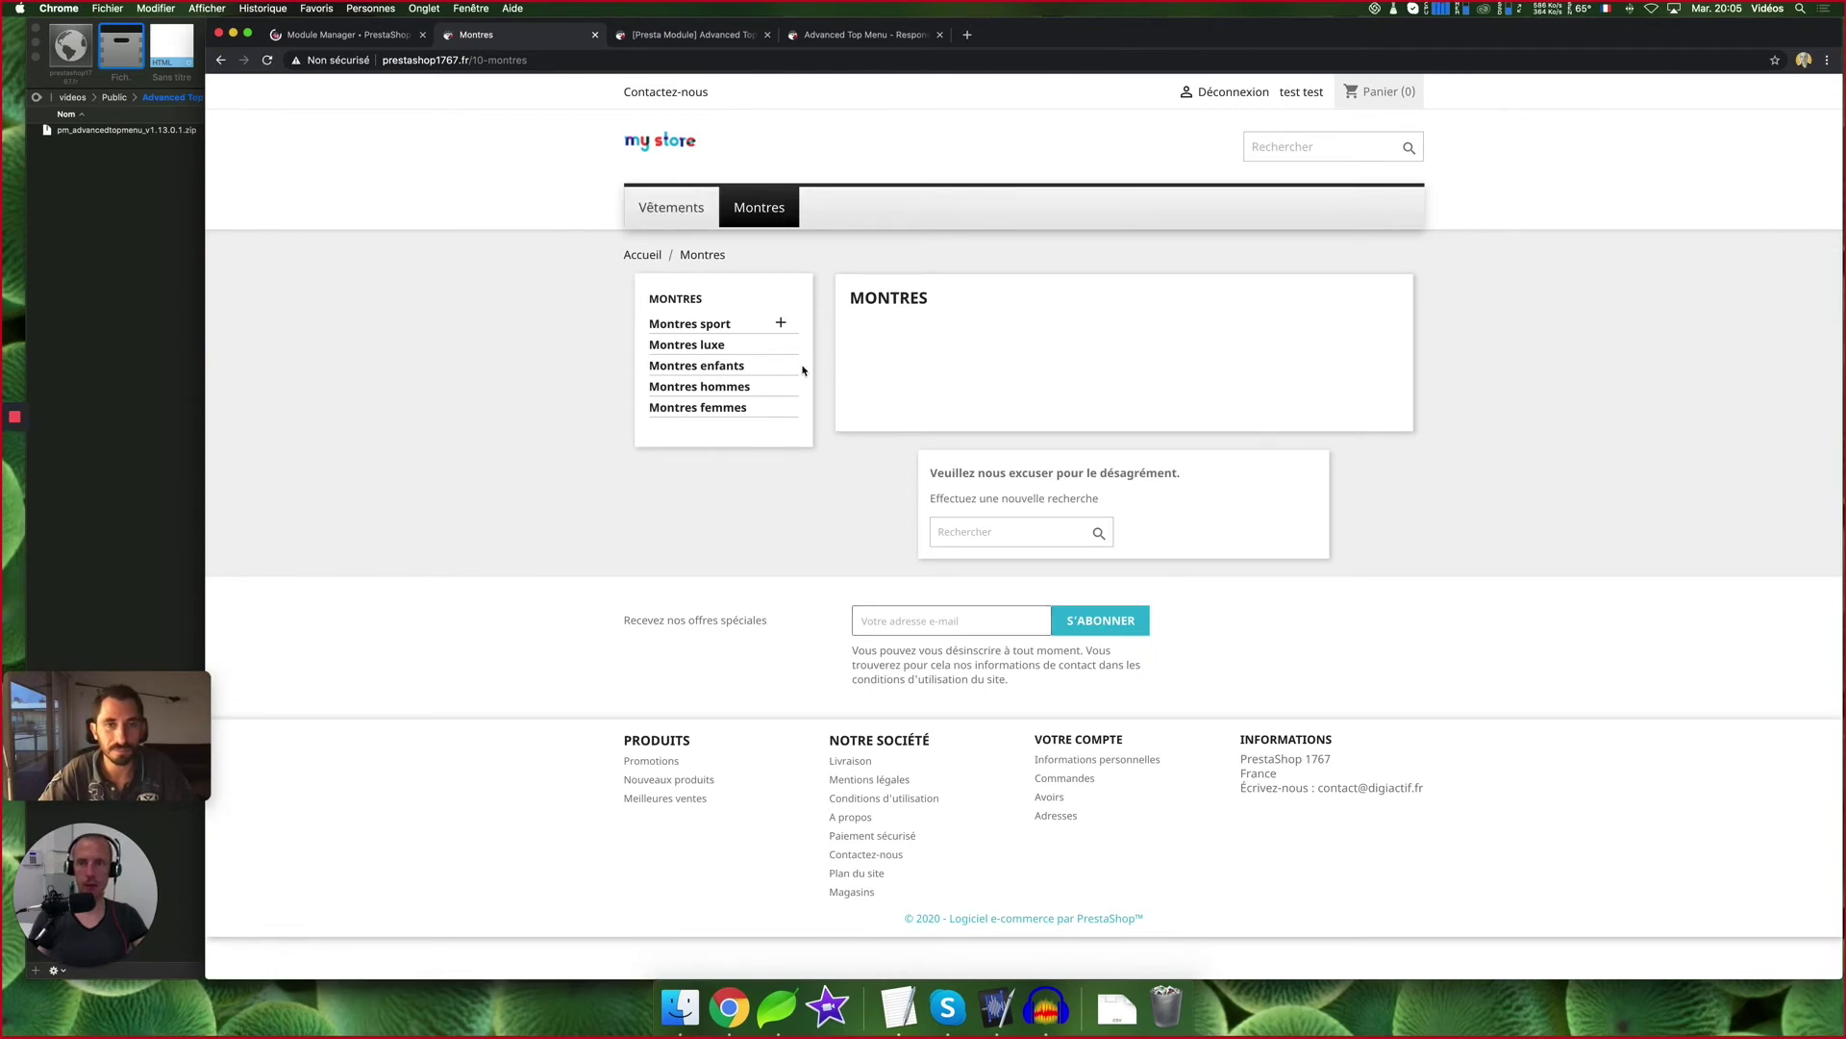
click(679, 140)
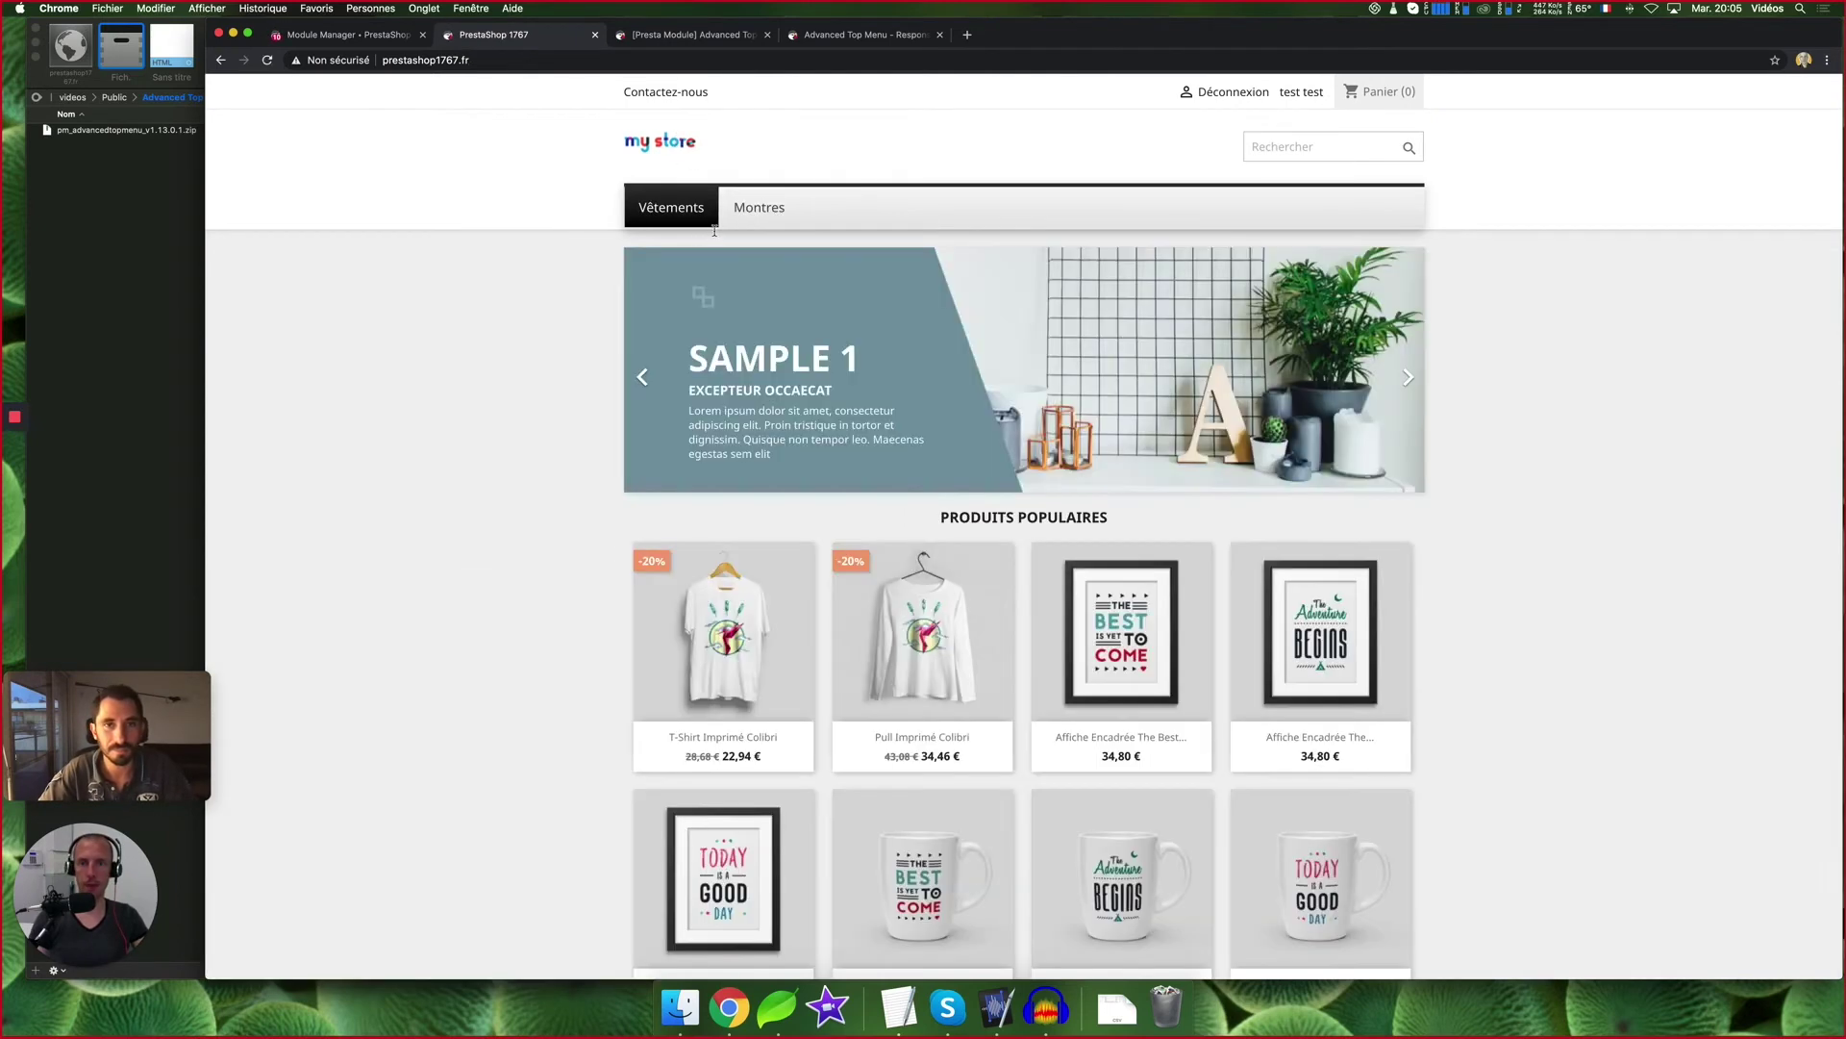
mouse_move(753, 208)
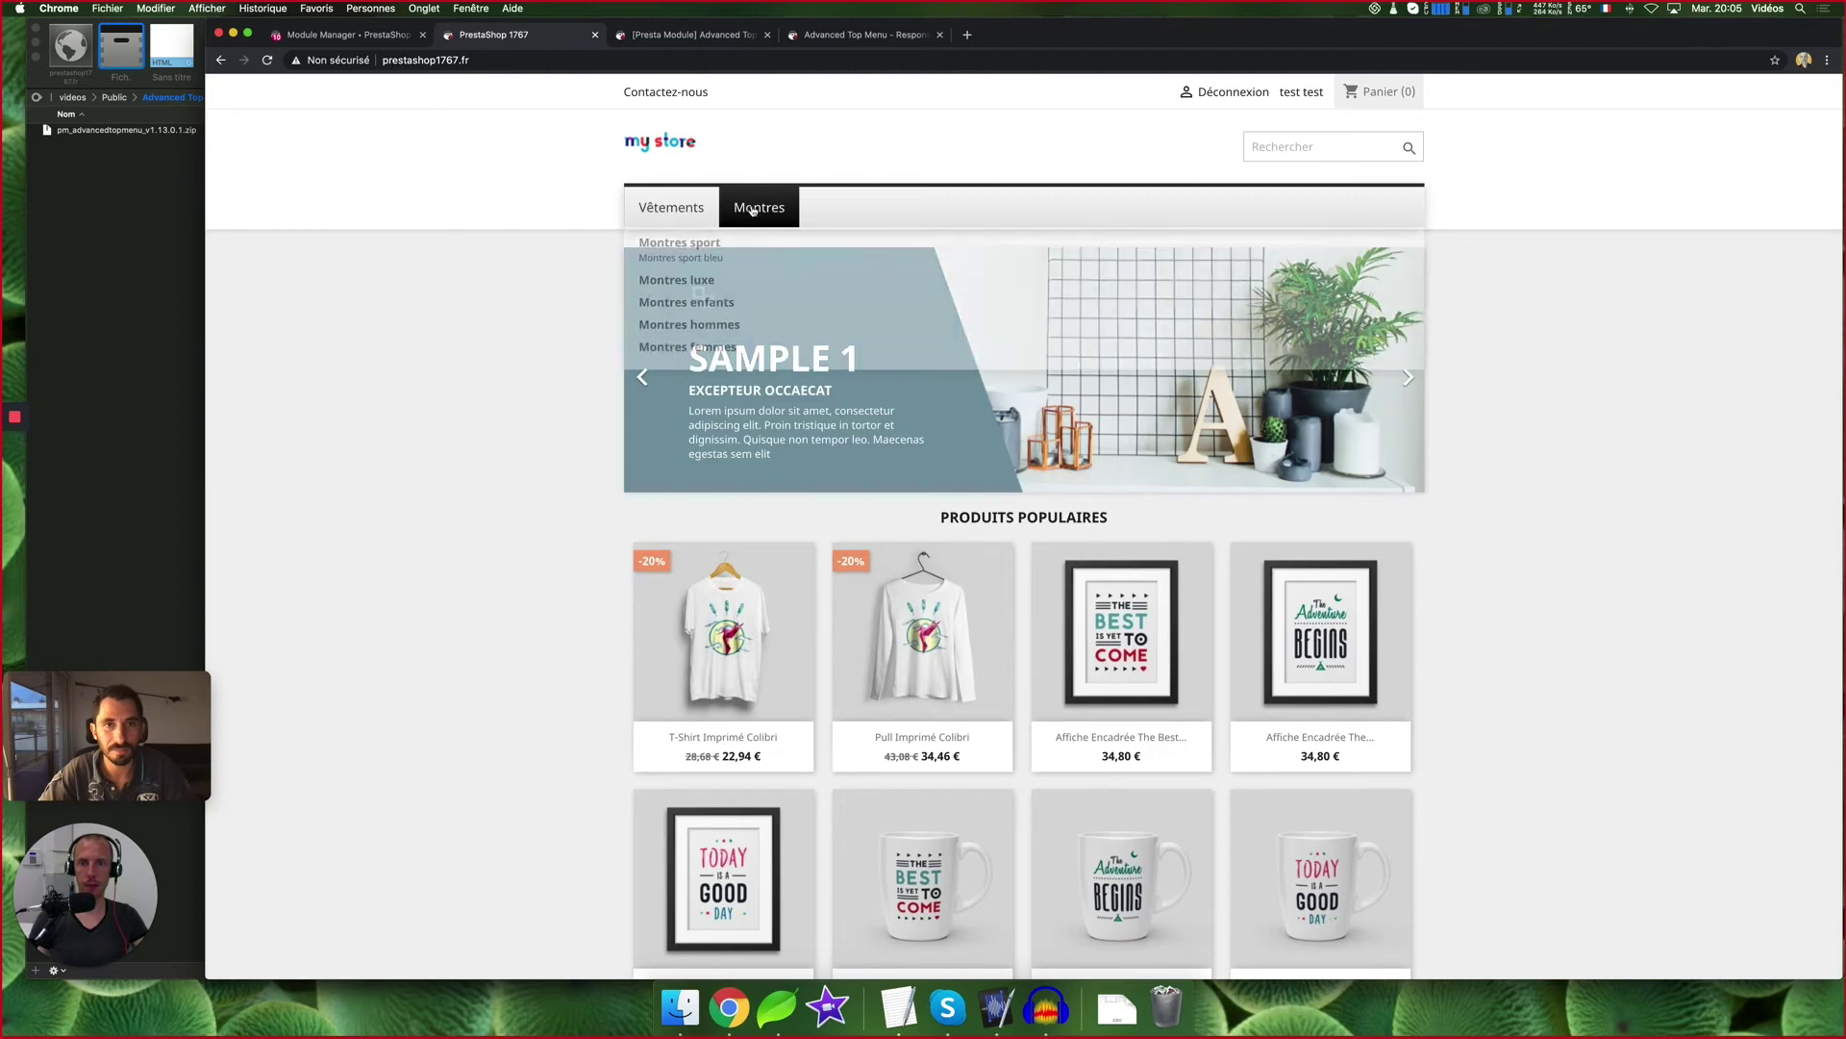
mouse_move(690, 209)
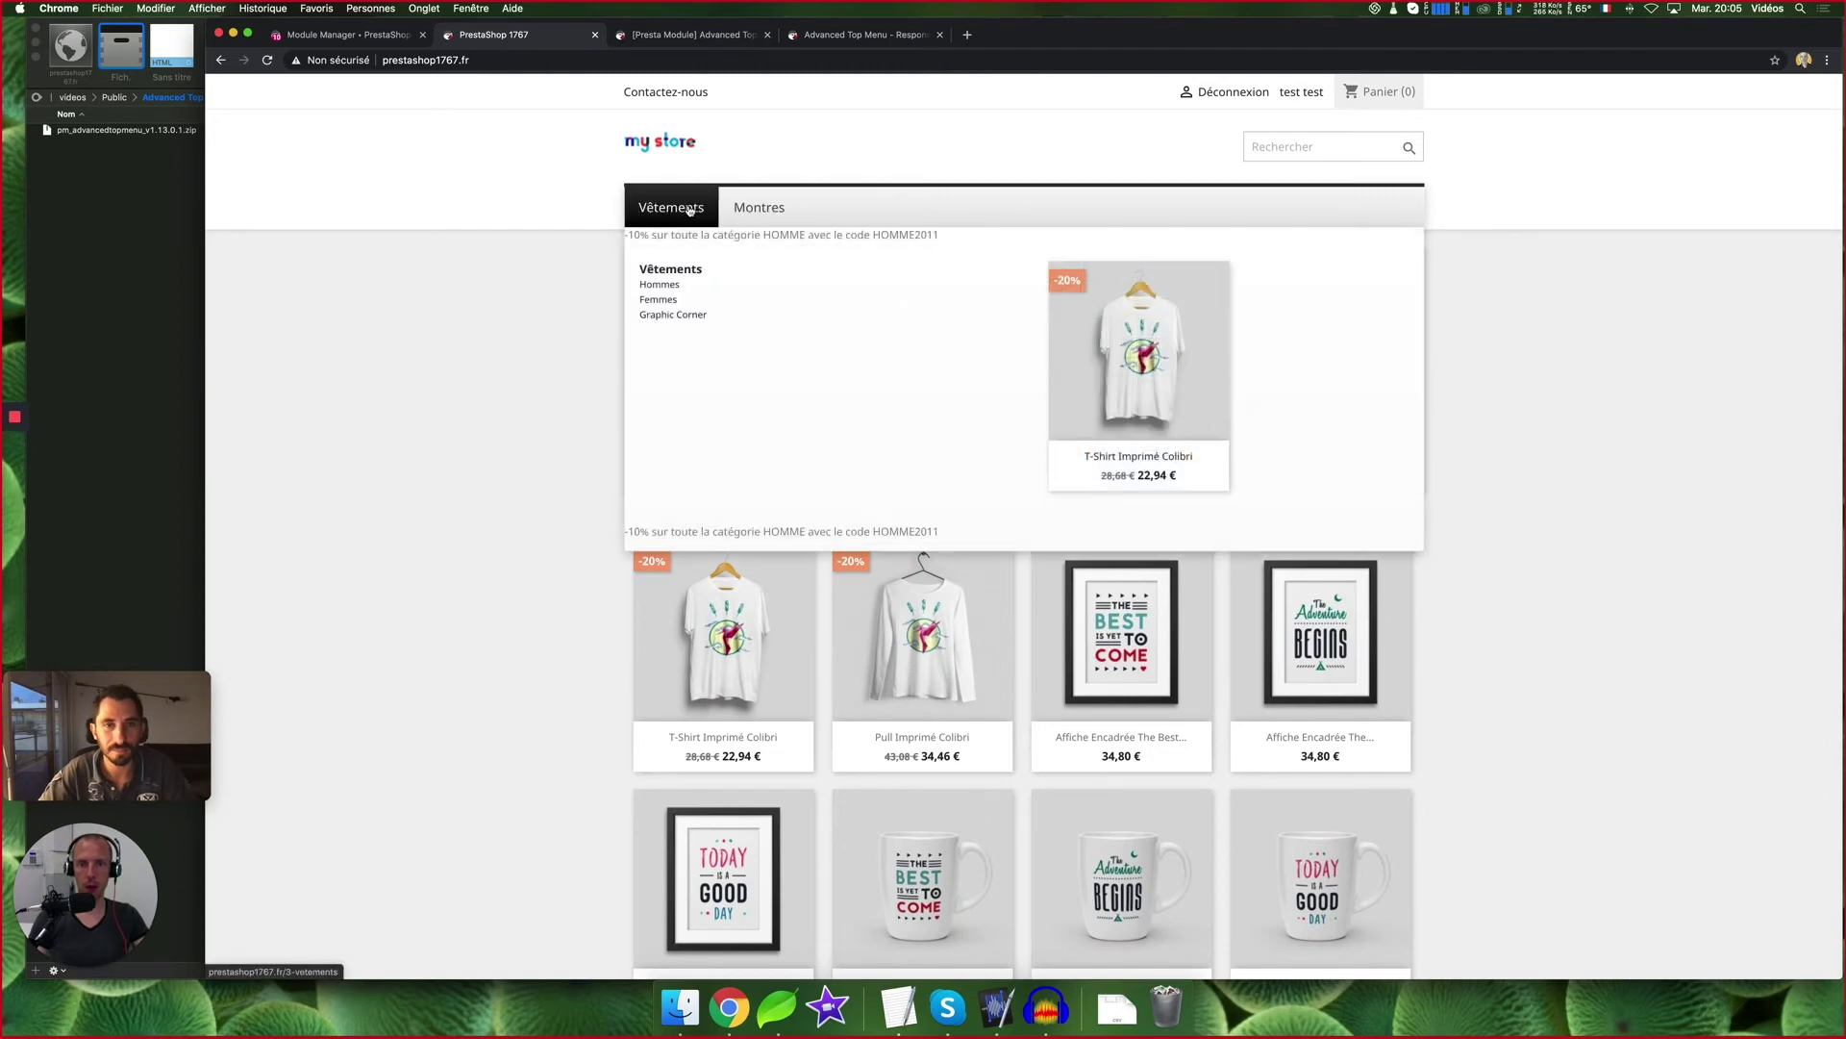
Set the width of column col2 in the Vêtements tab to 100 px and save the column
mouse_move(1192, 338)
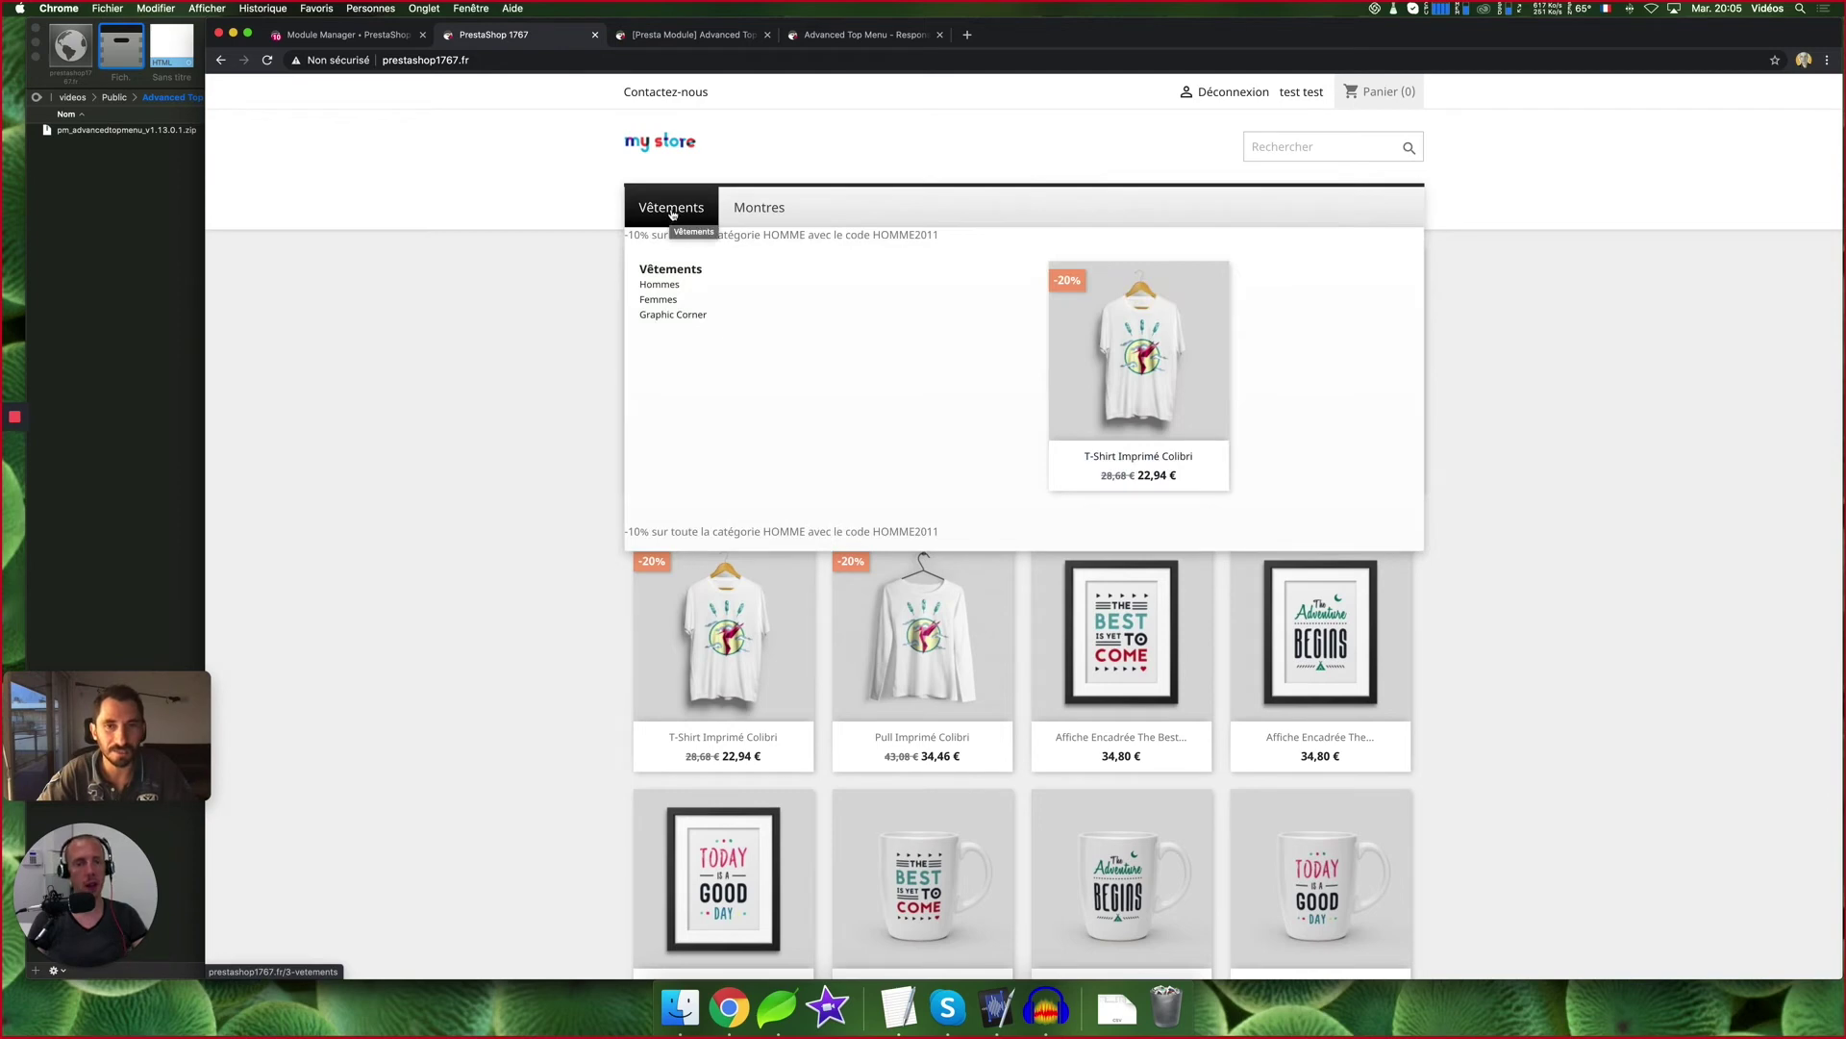
key(super+alt+Left)
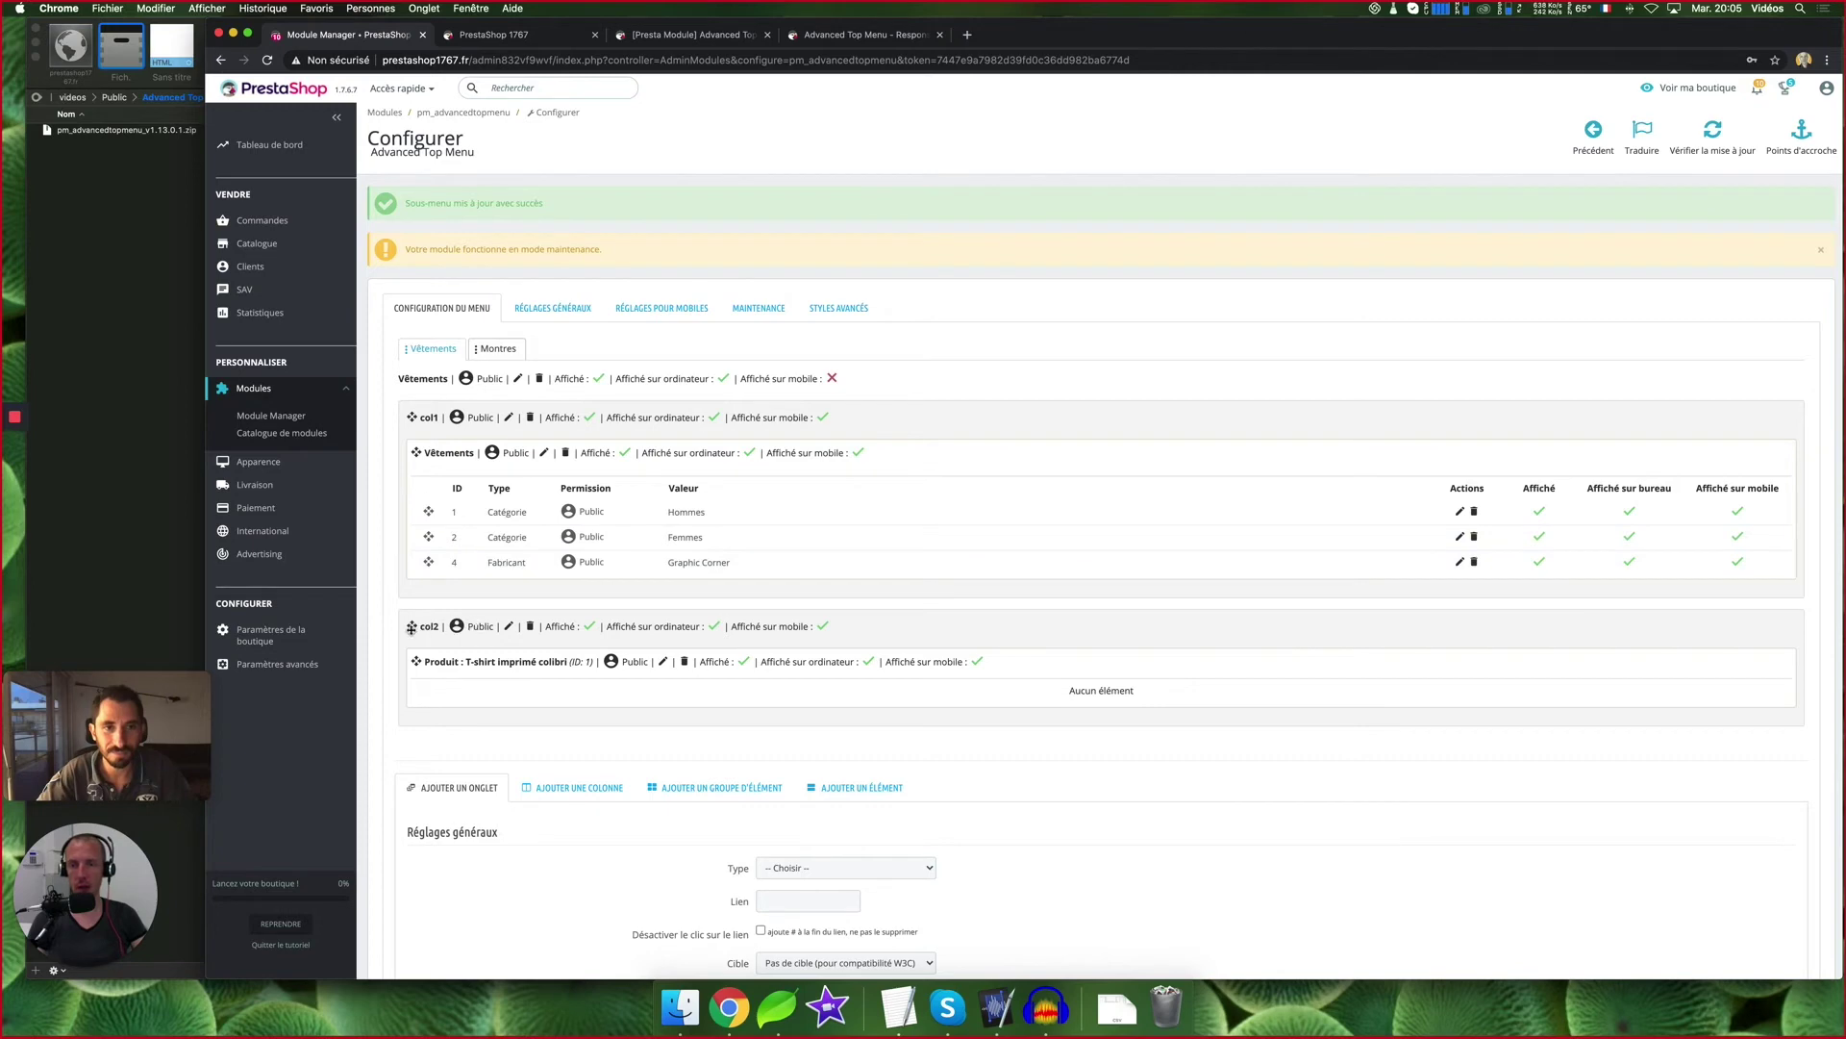
click(511, 628)
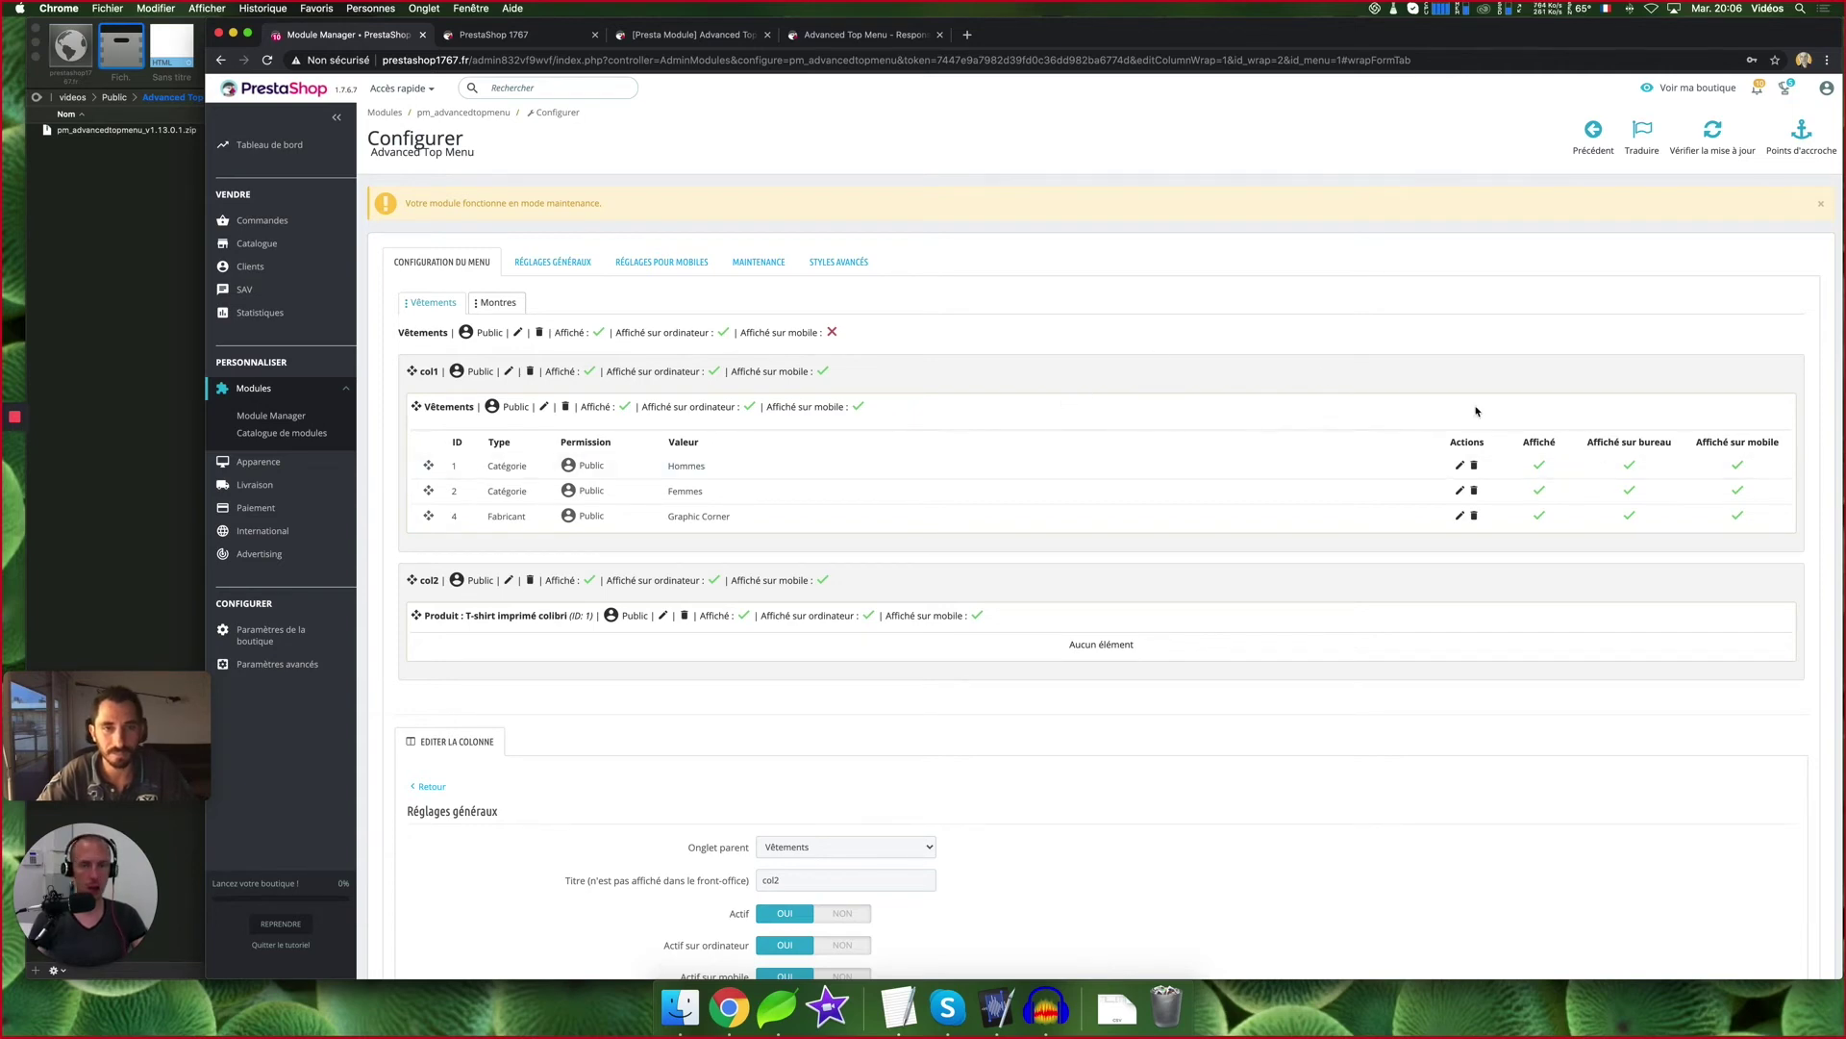
scroll(1308, 375, down, 1)
scroll(1303, 486, down, 10)
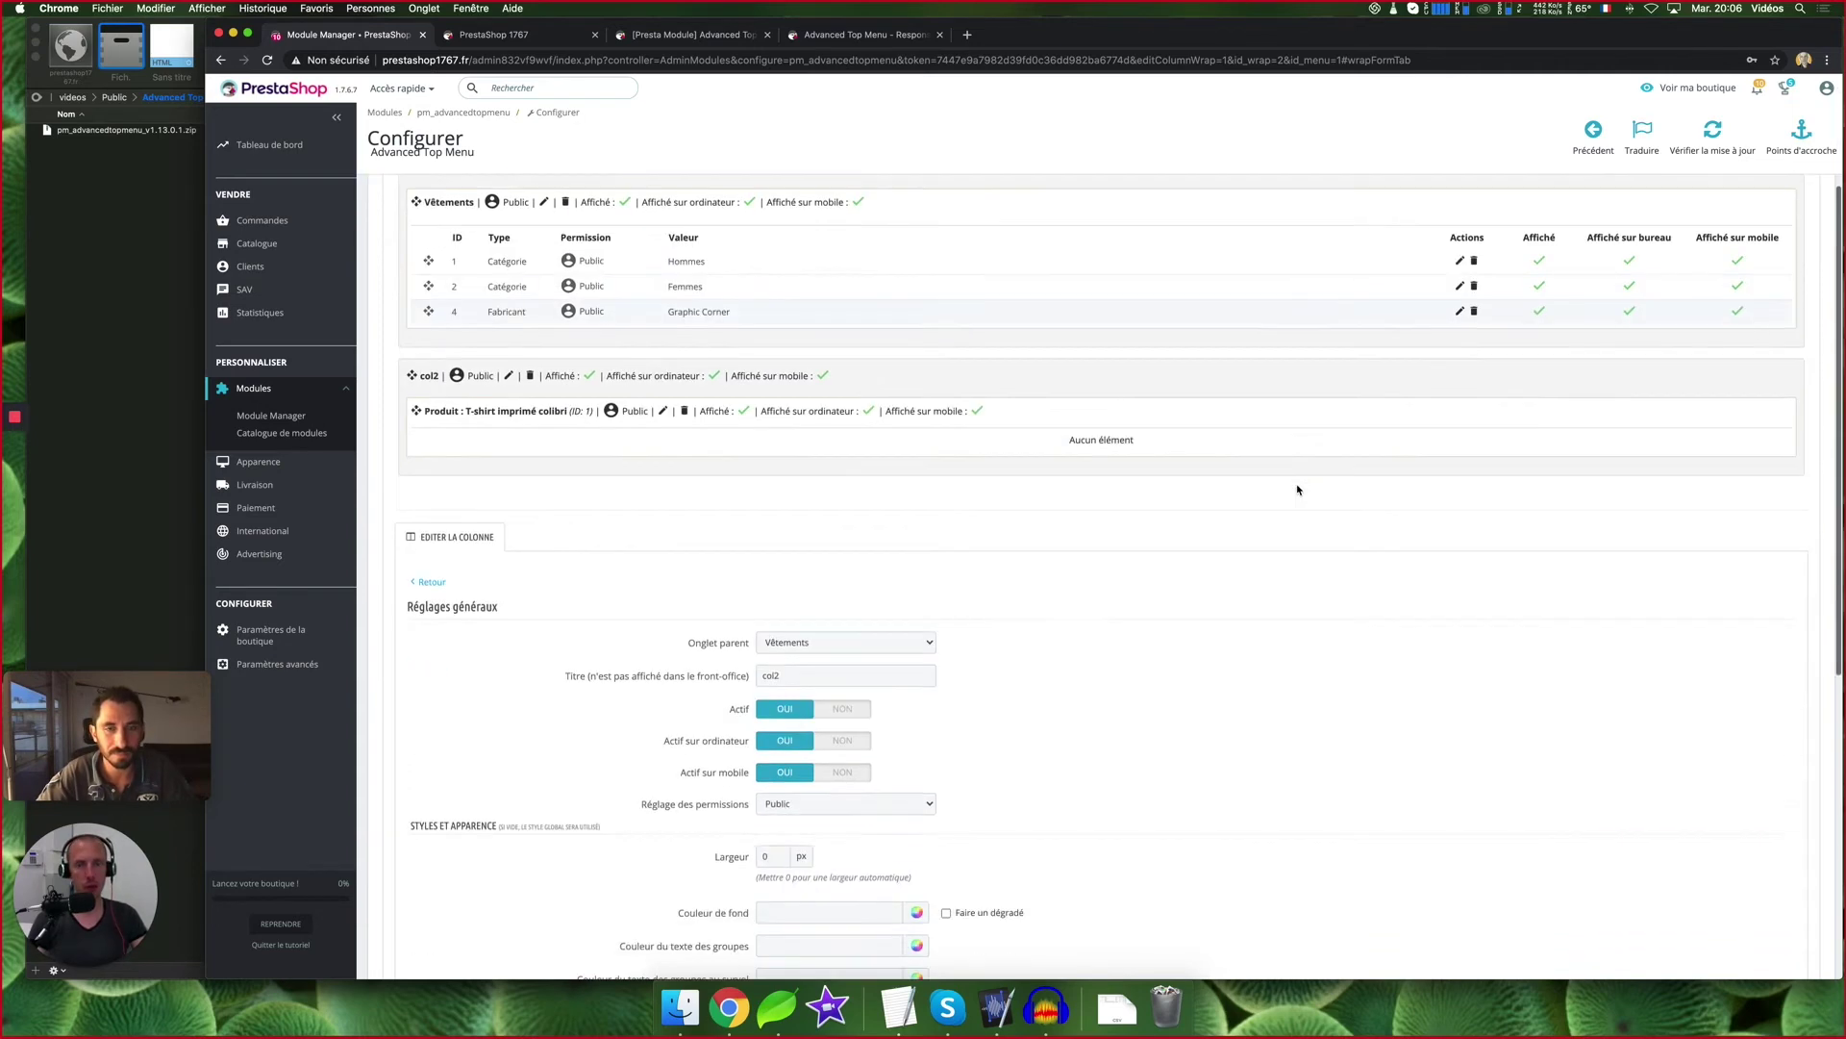
scroll(1297, 489, up, 4)
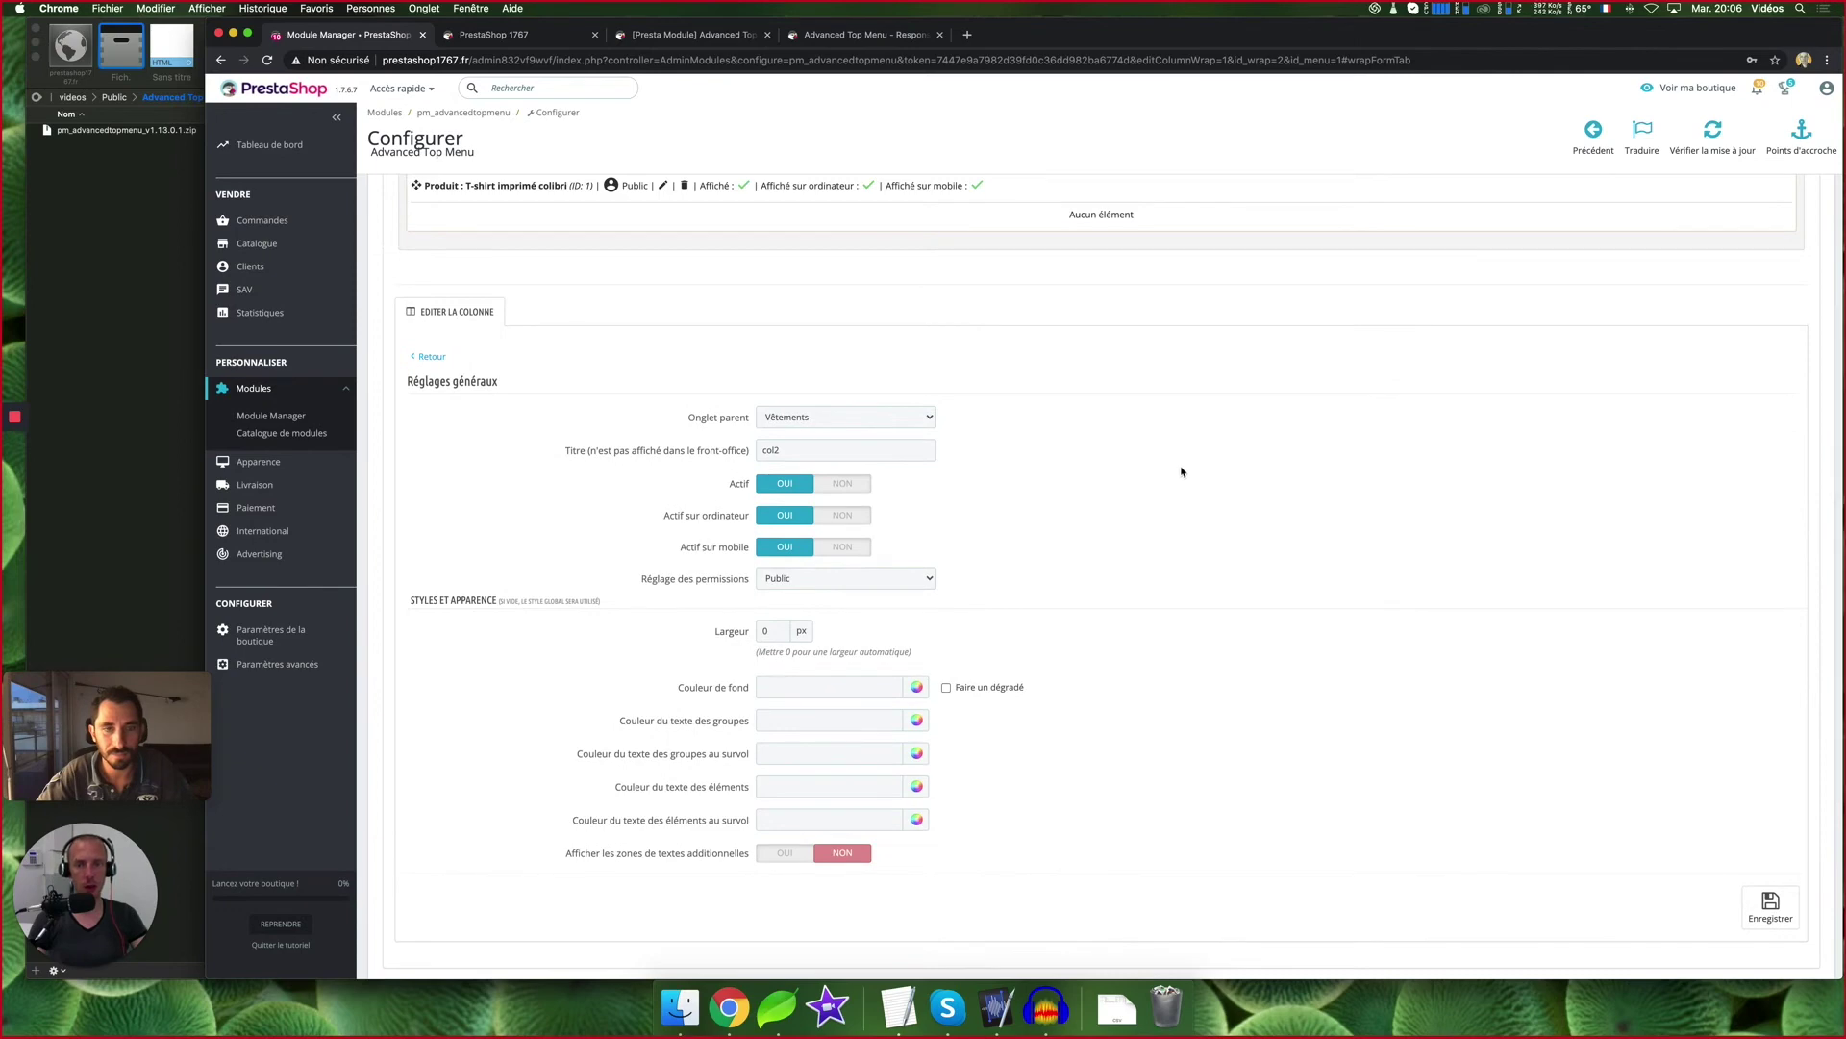
scroll(1185, 484, up, 5)
scroll(1179, 488, down, 3)
scroll(1177, 488, down, 5)
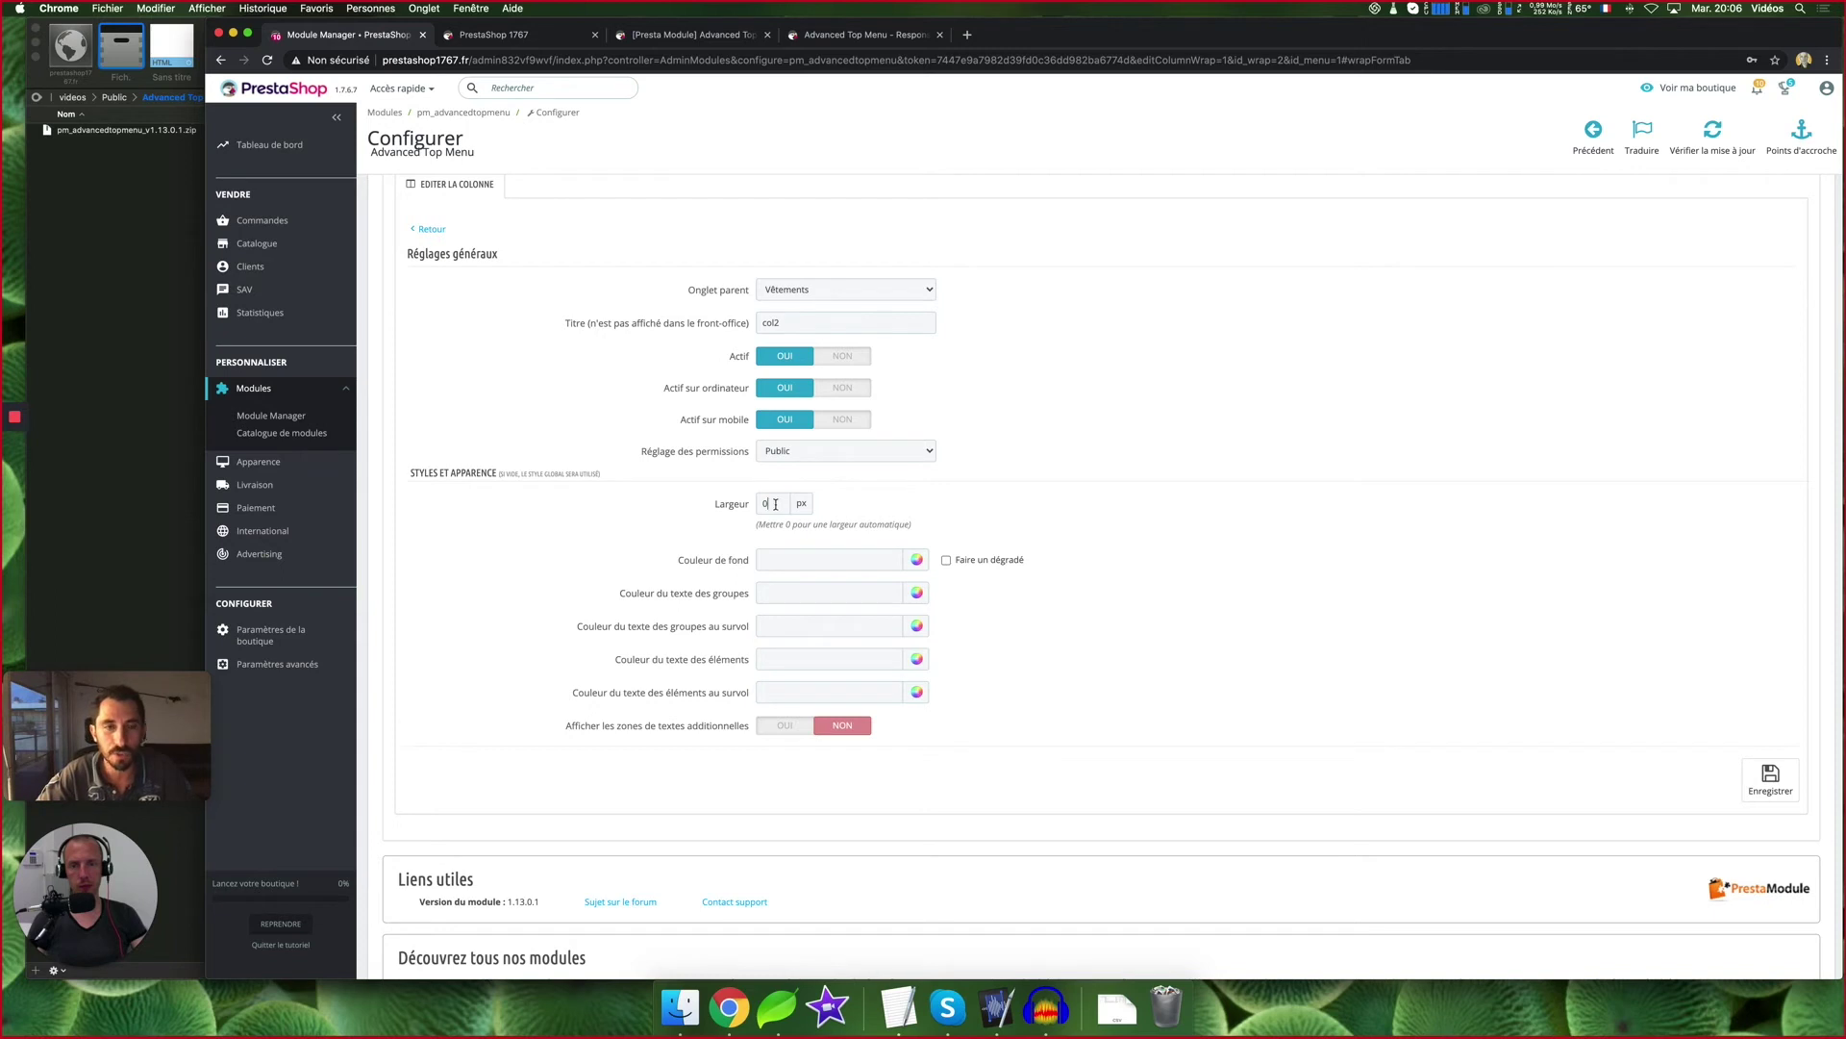
key(BackSpace)
text(100)
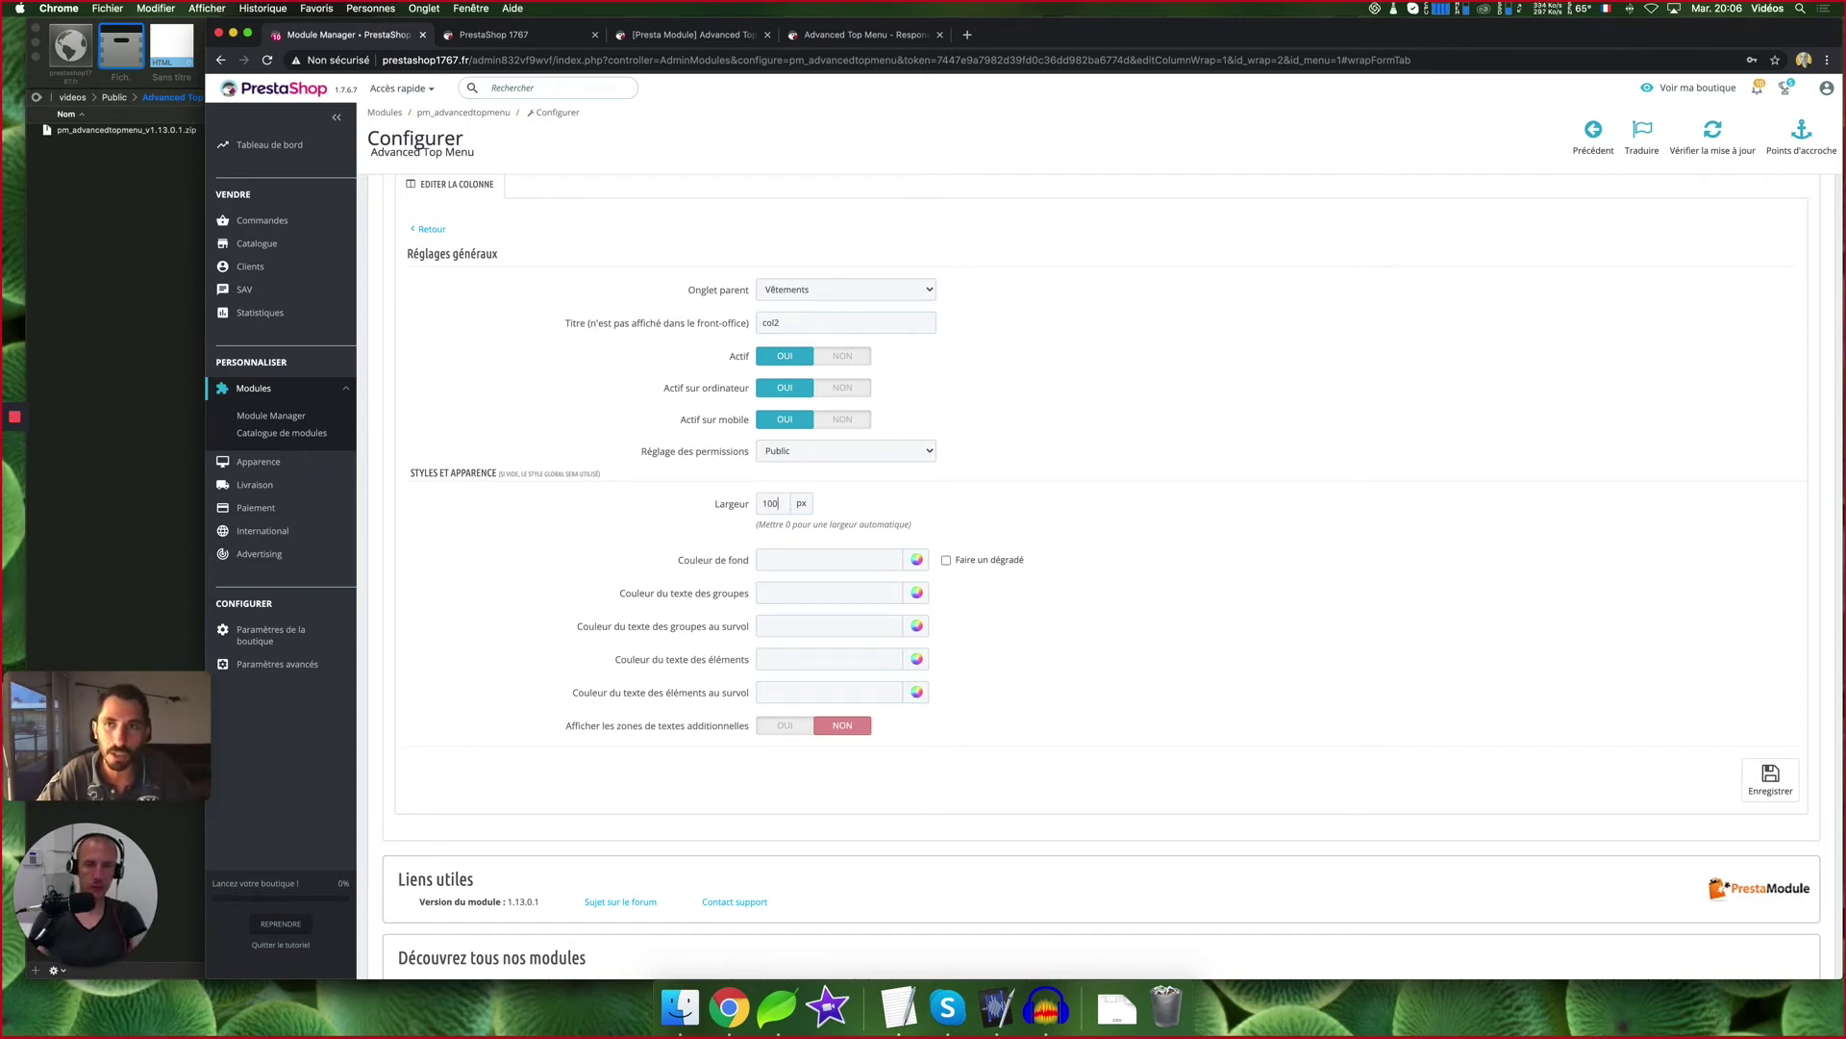
click(1771, 779)
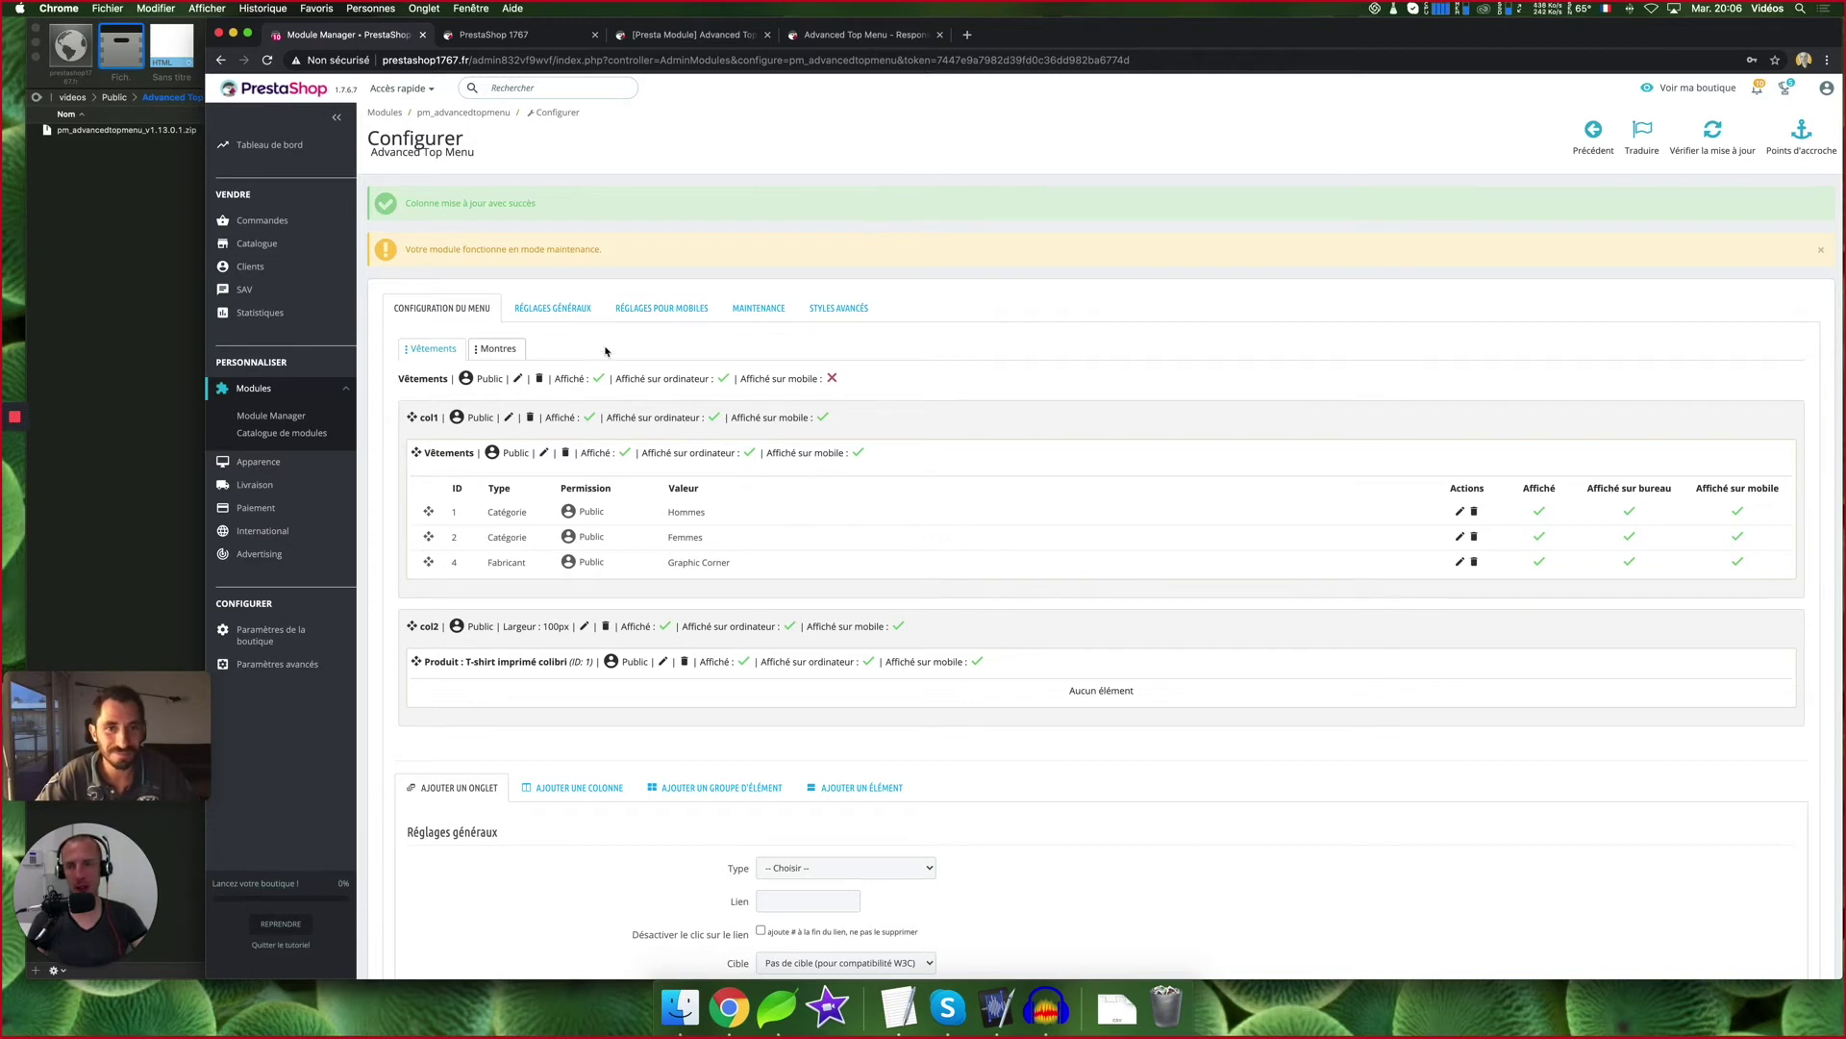
Look over the Montres tab's column structure and the settings of the Vêtements tab
click(496, 350)
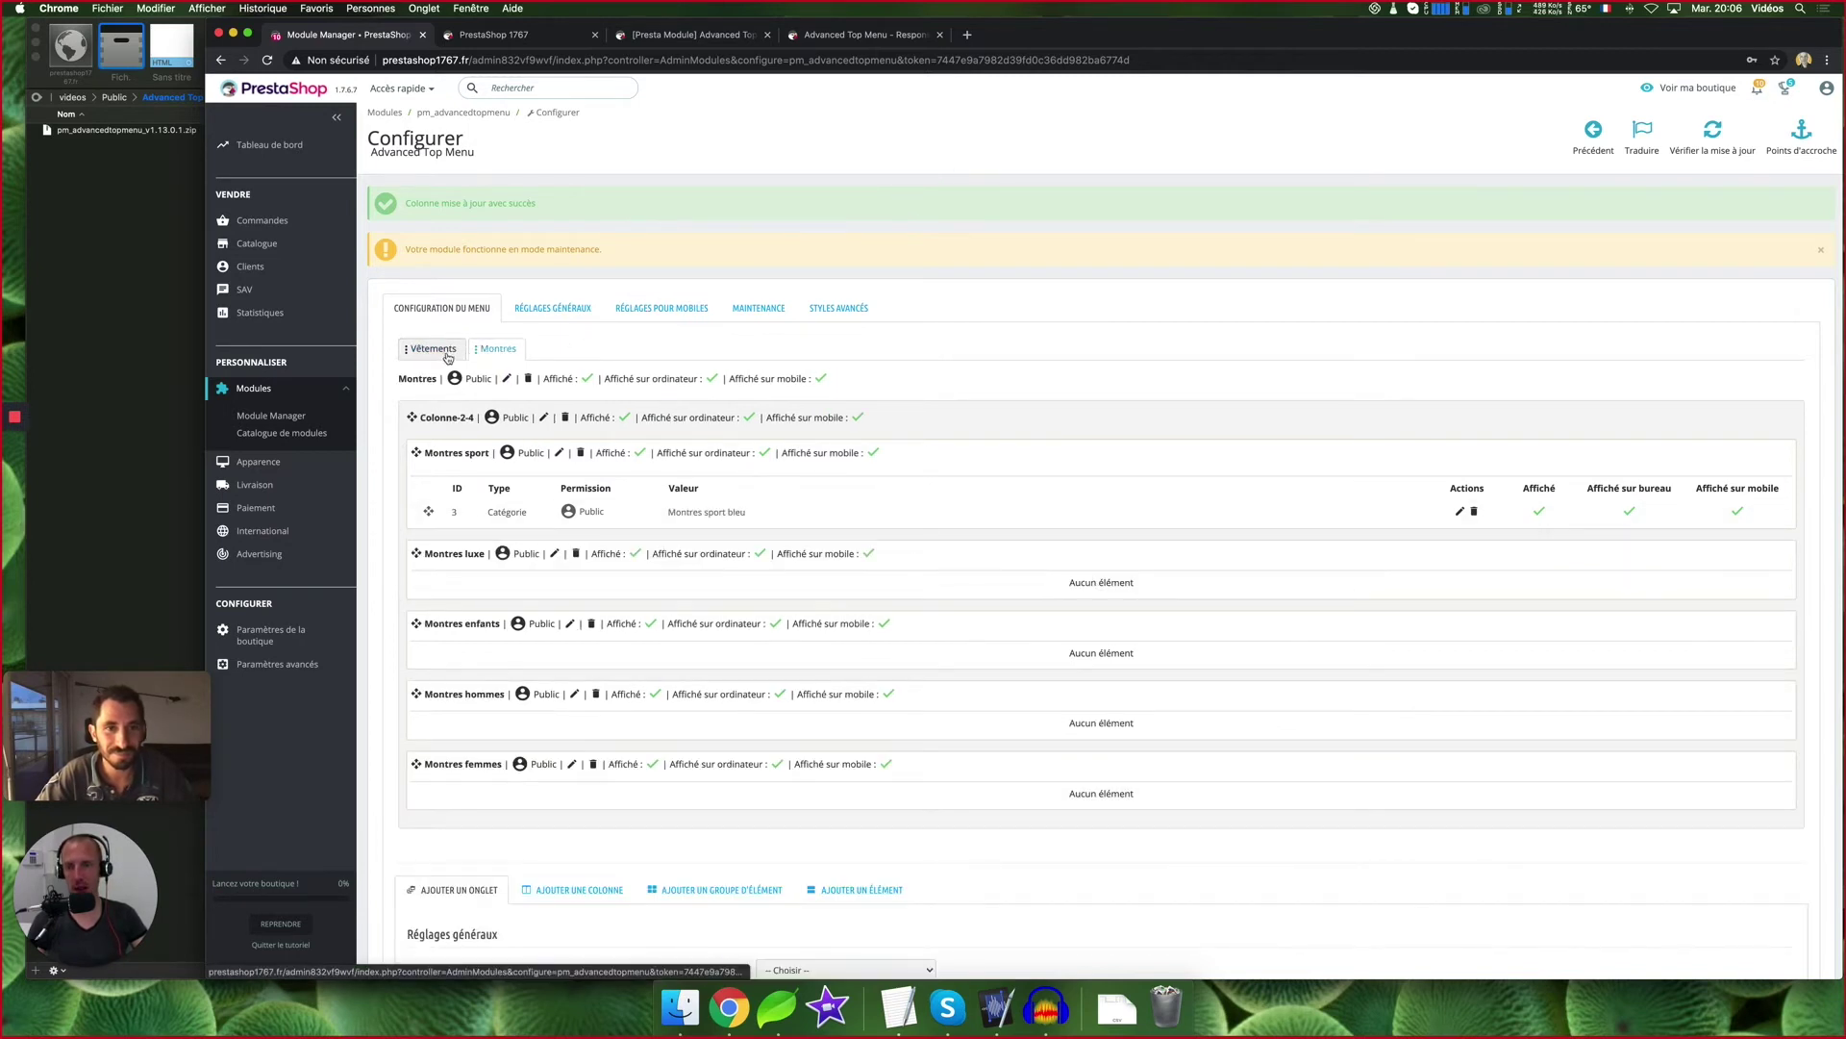
click(433, 350)
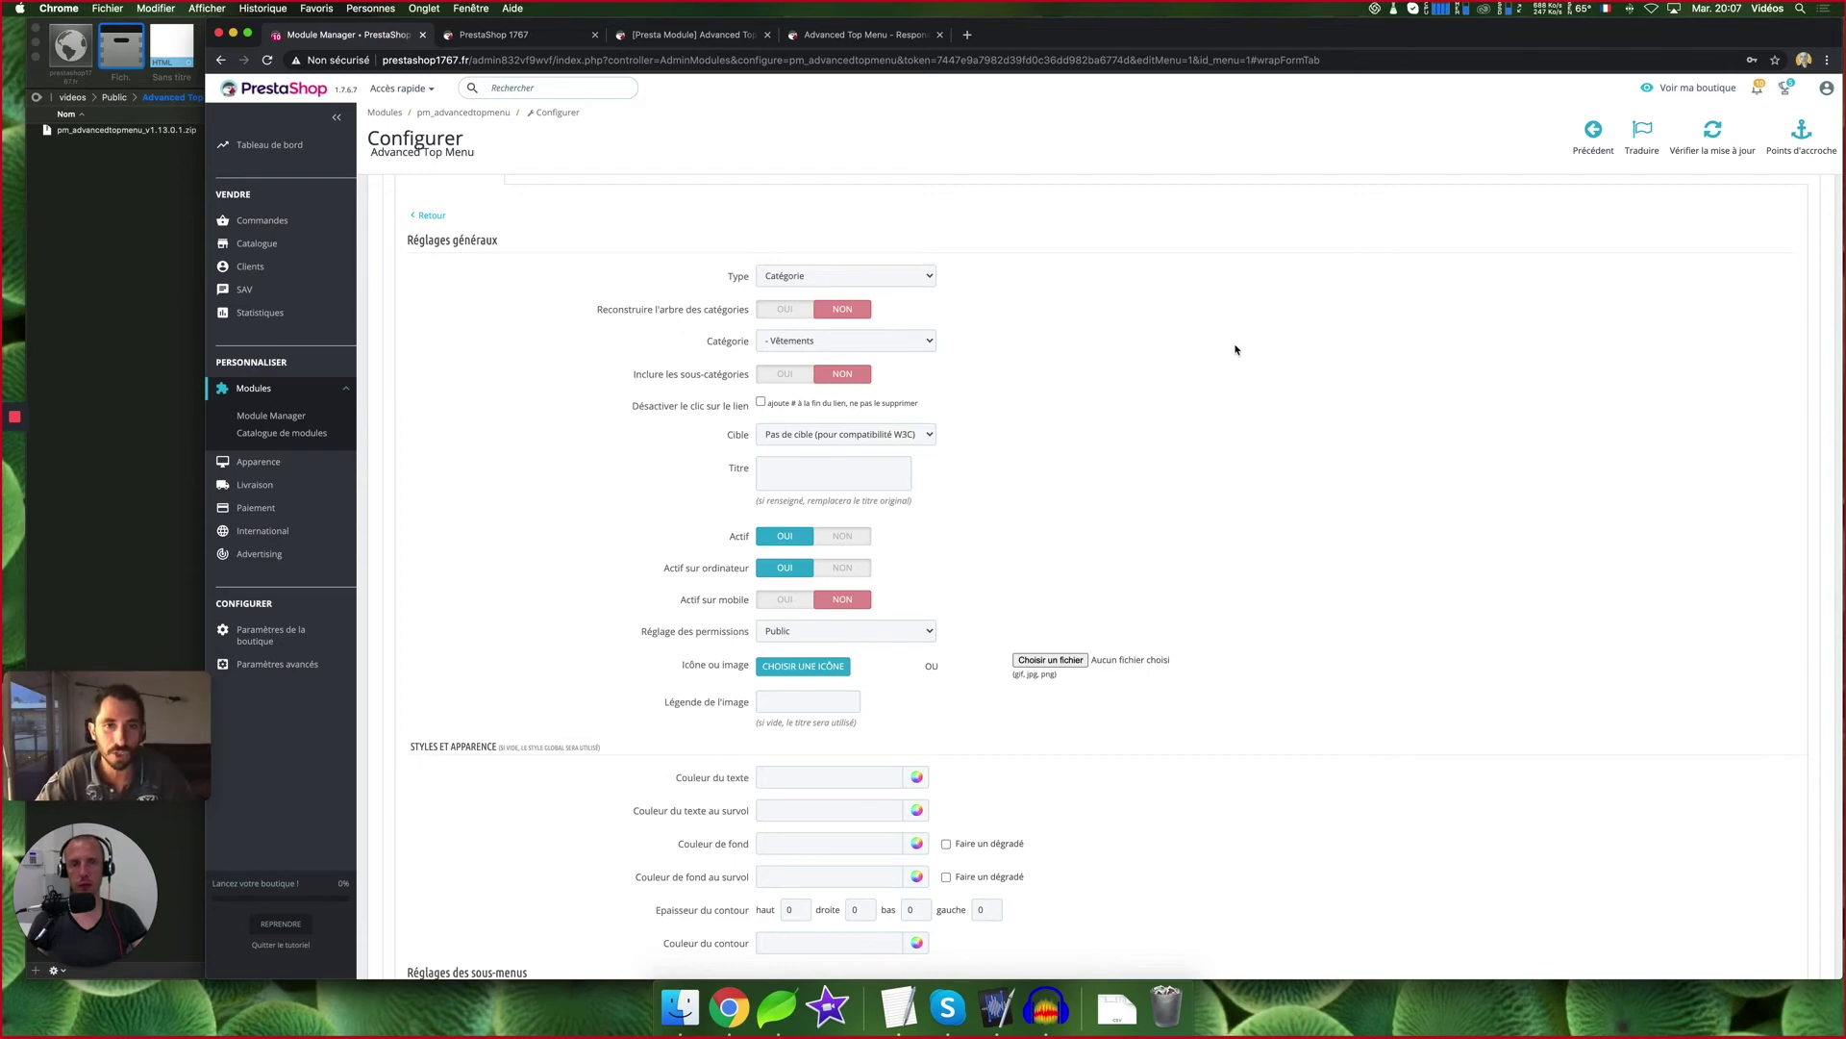
scroll(1233, 346, up, 5)
scroll(1233, 348, up, 1)
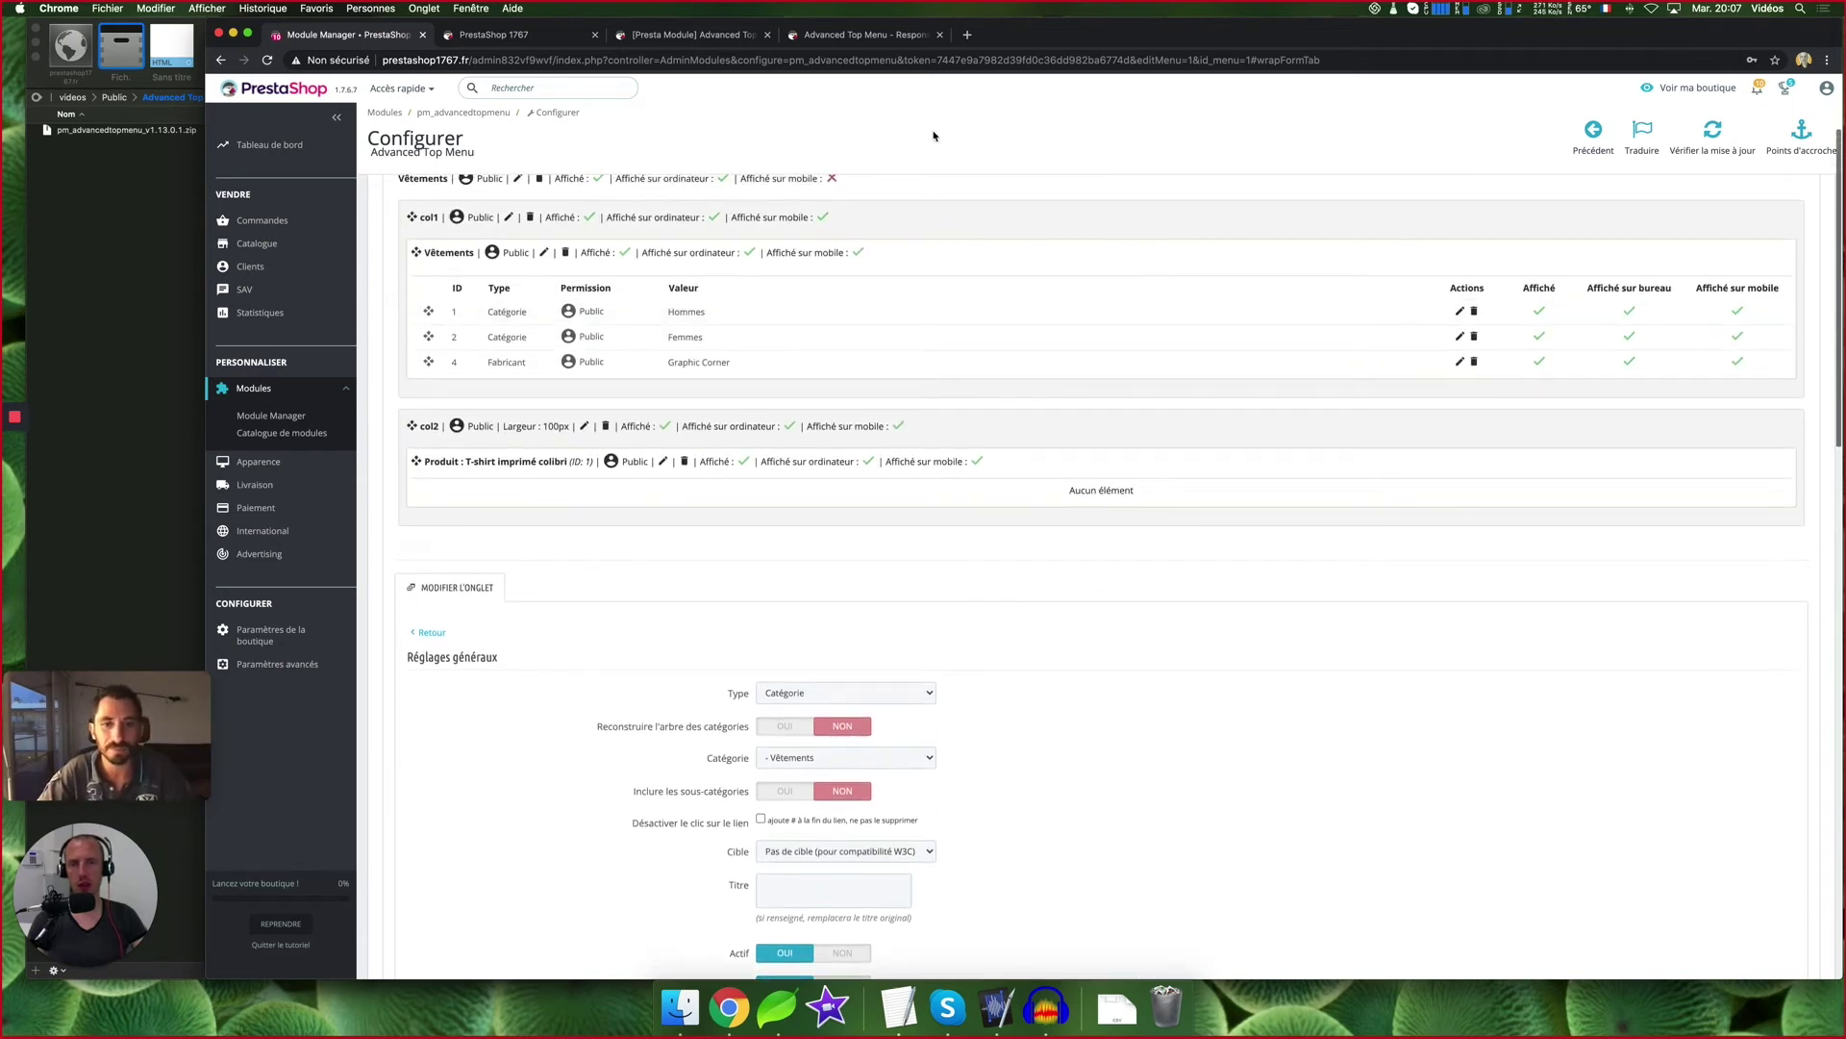
Examine the Vêtements menu on the storefront and compare it with col2's width in the module configuration
click(503, 37)
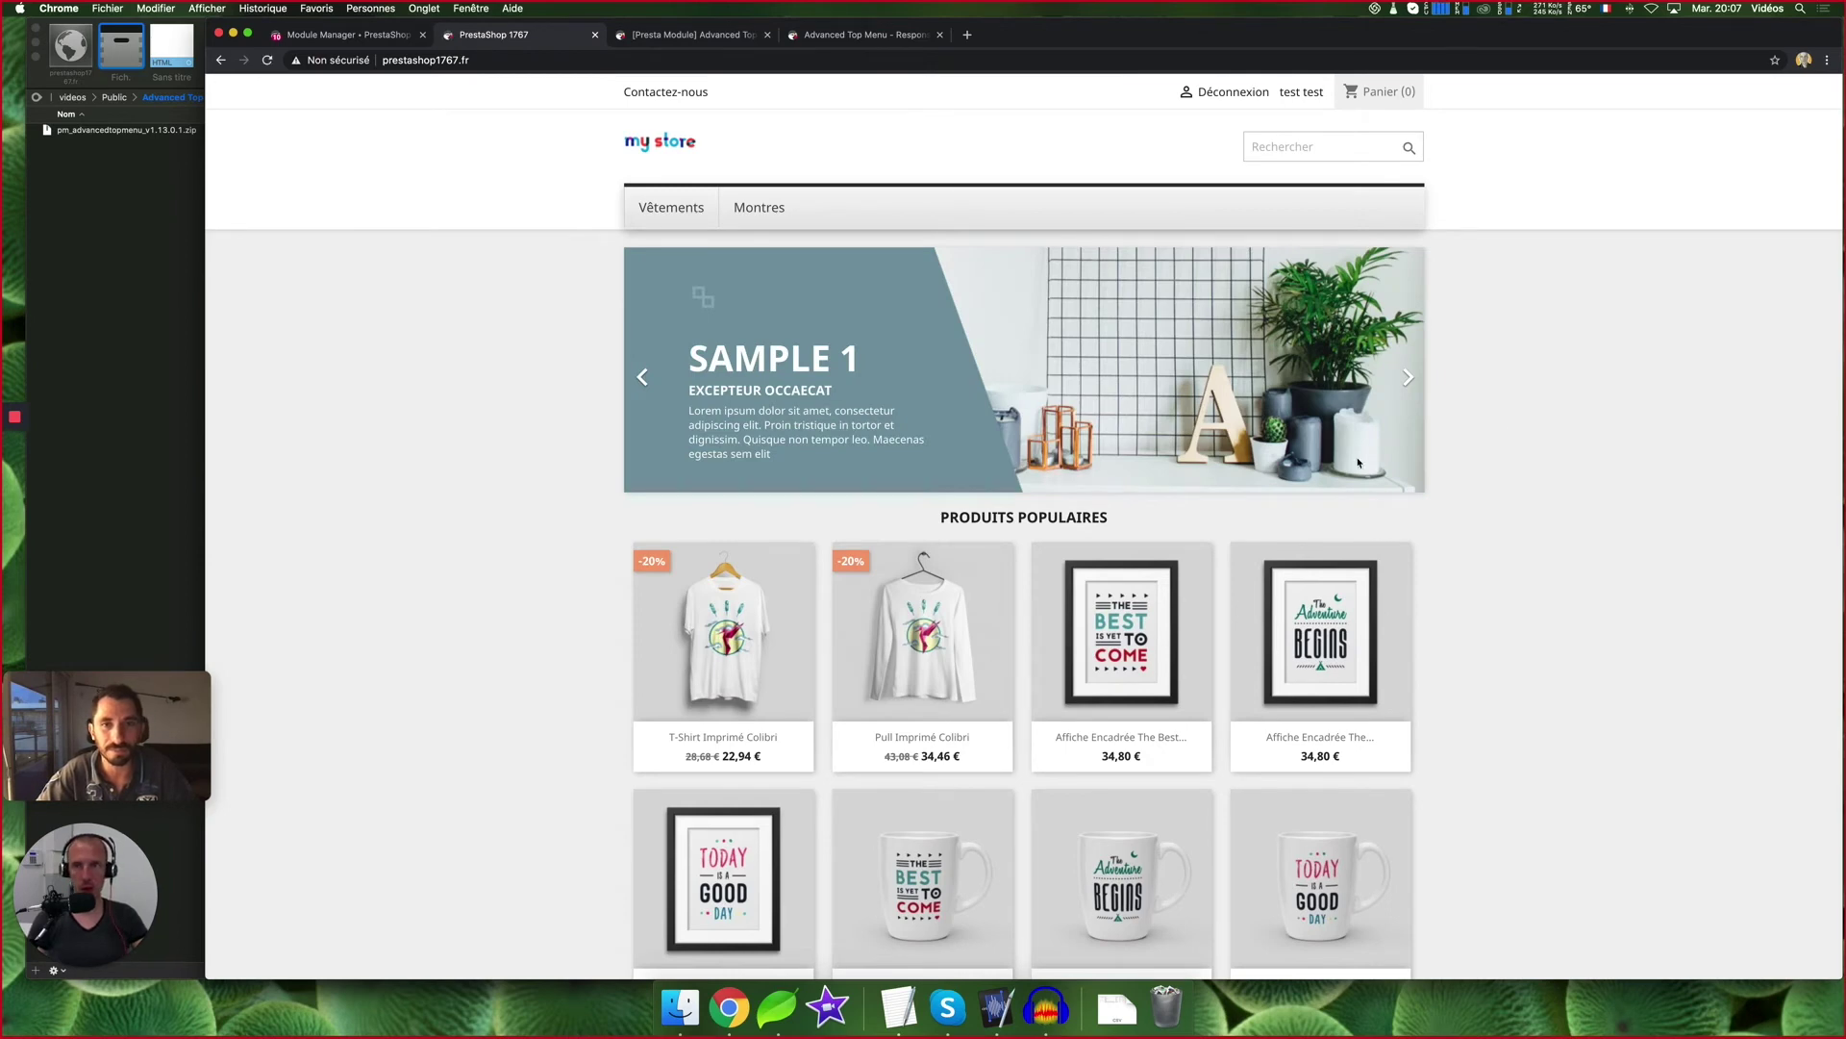
mouse_move(663, 209)
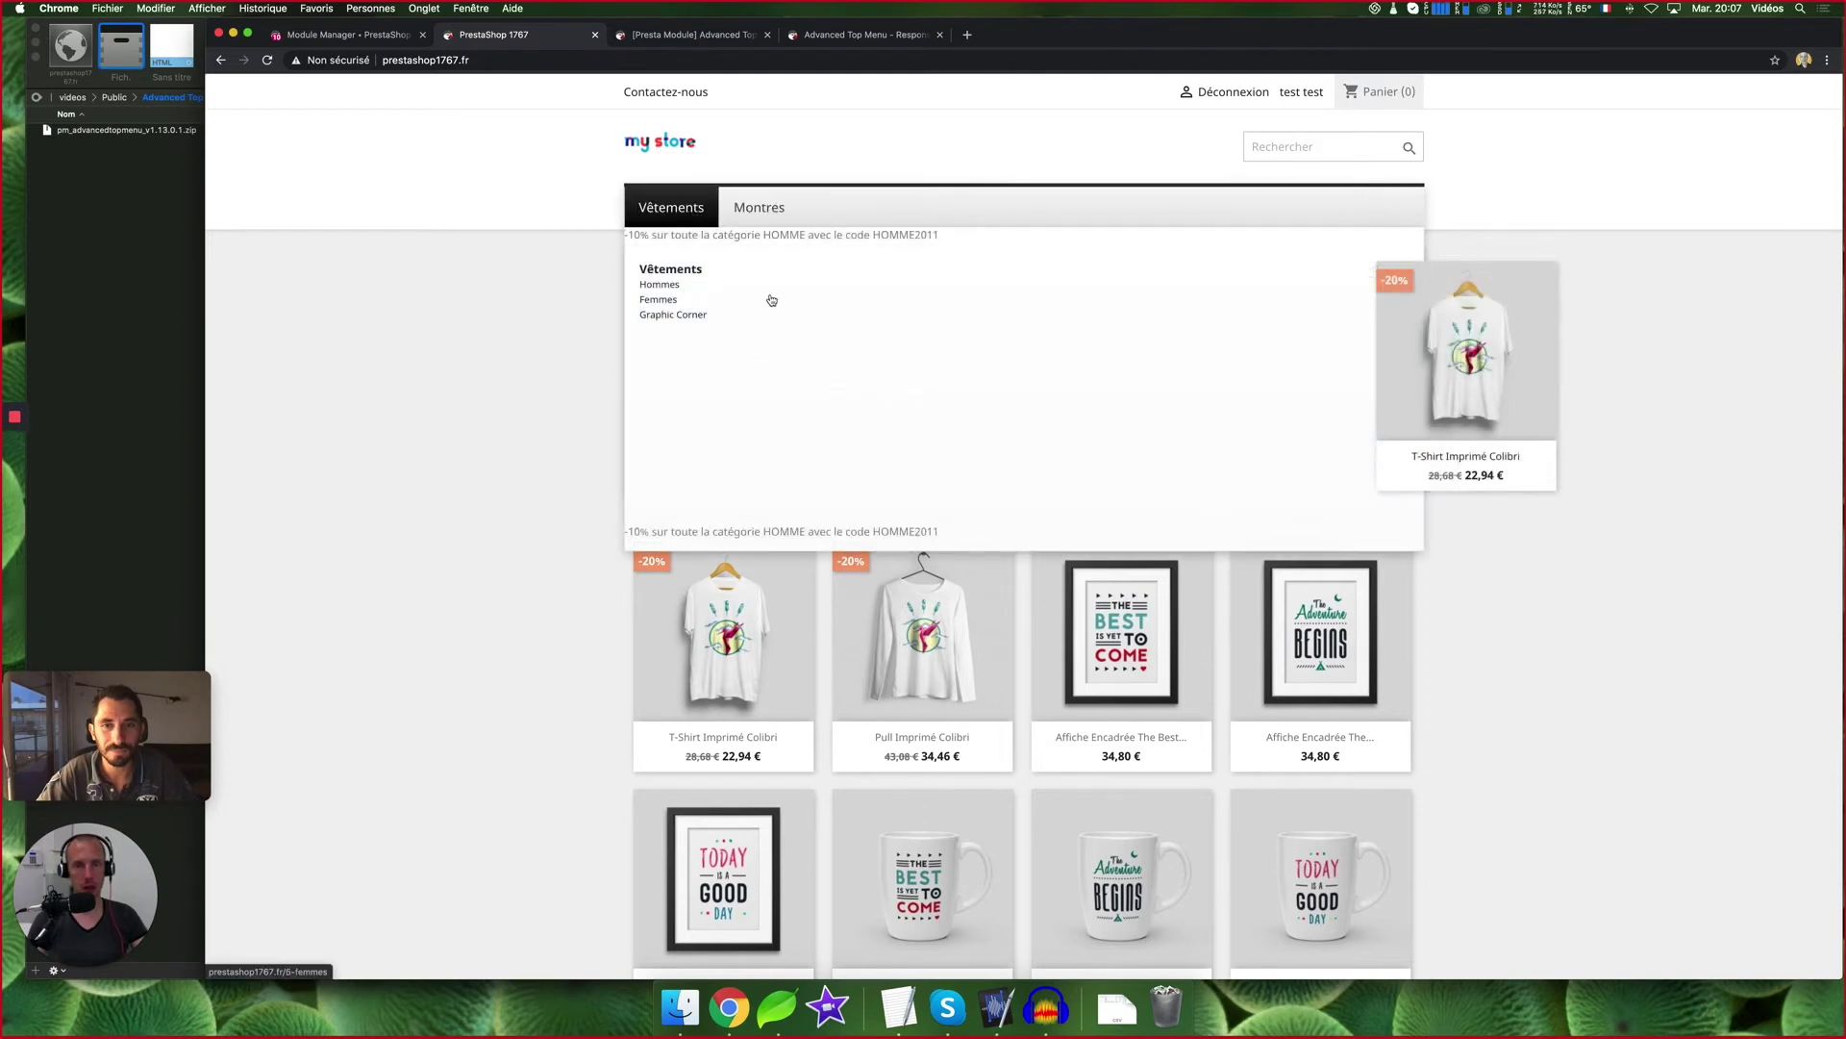
click(322, 37)
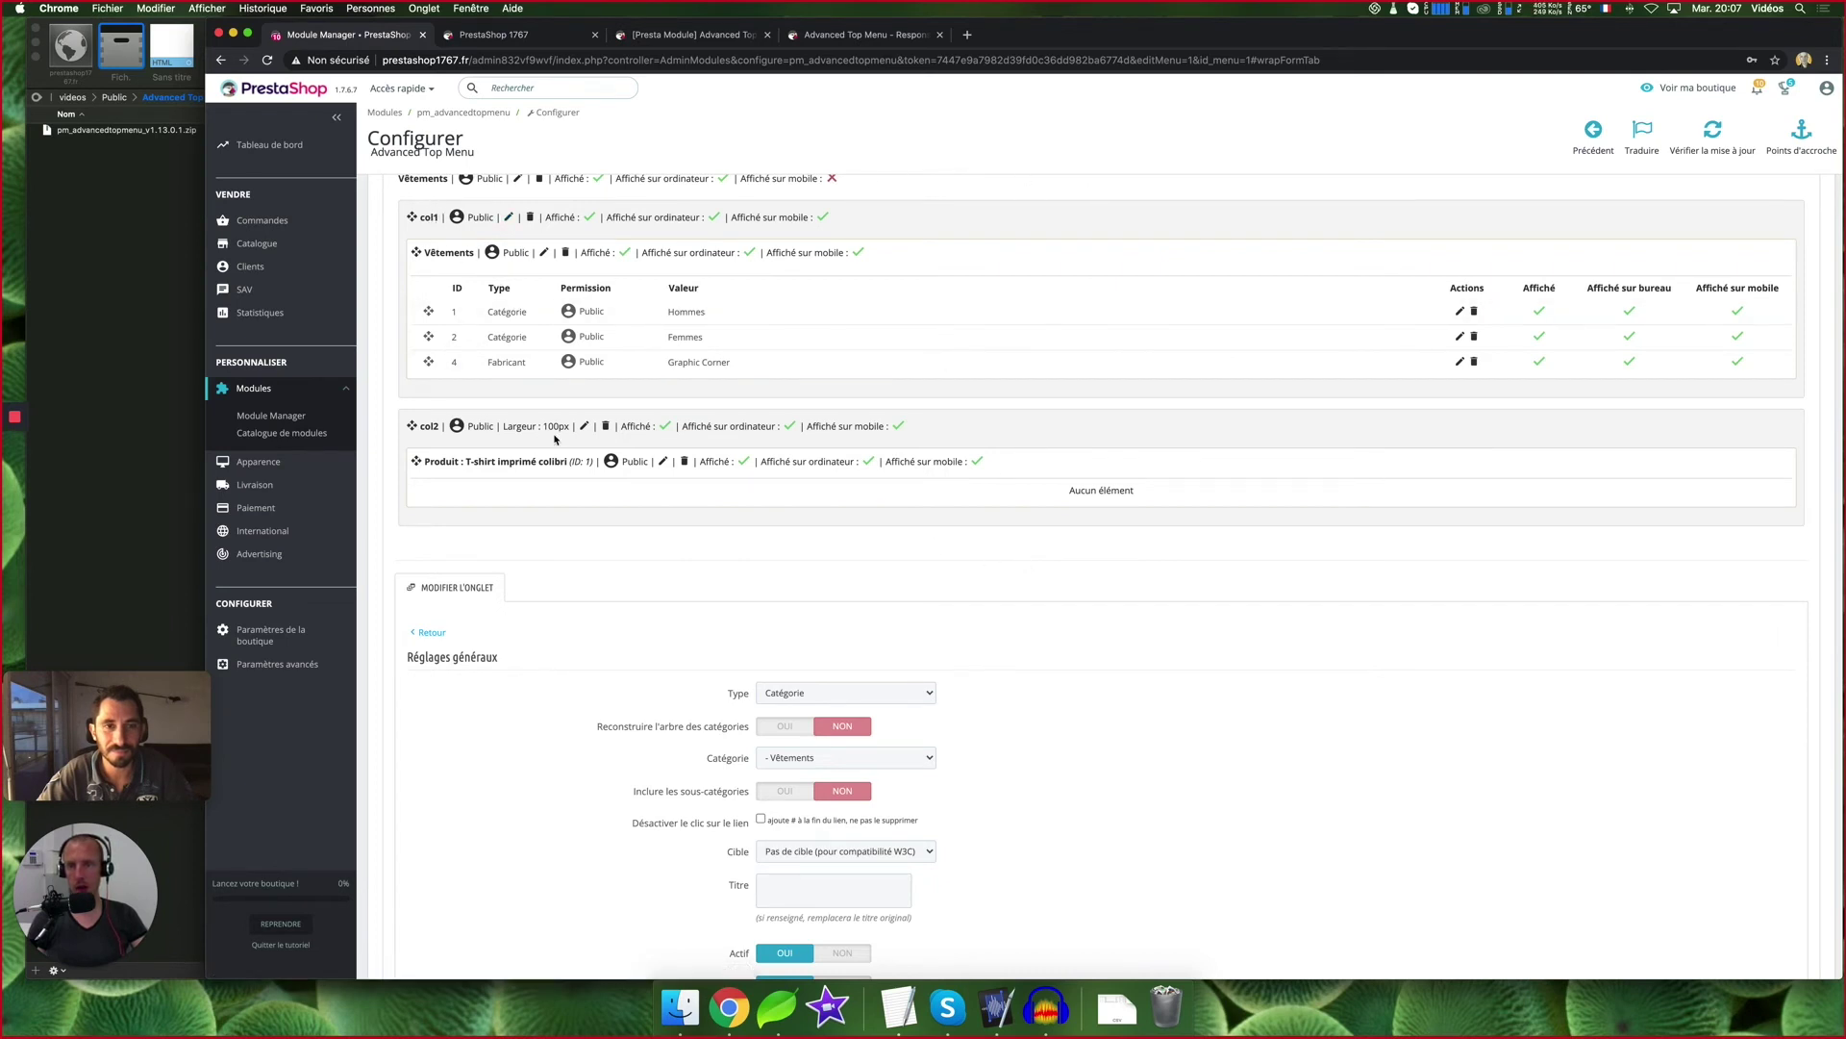
drag(503, 427, 570, 427)
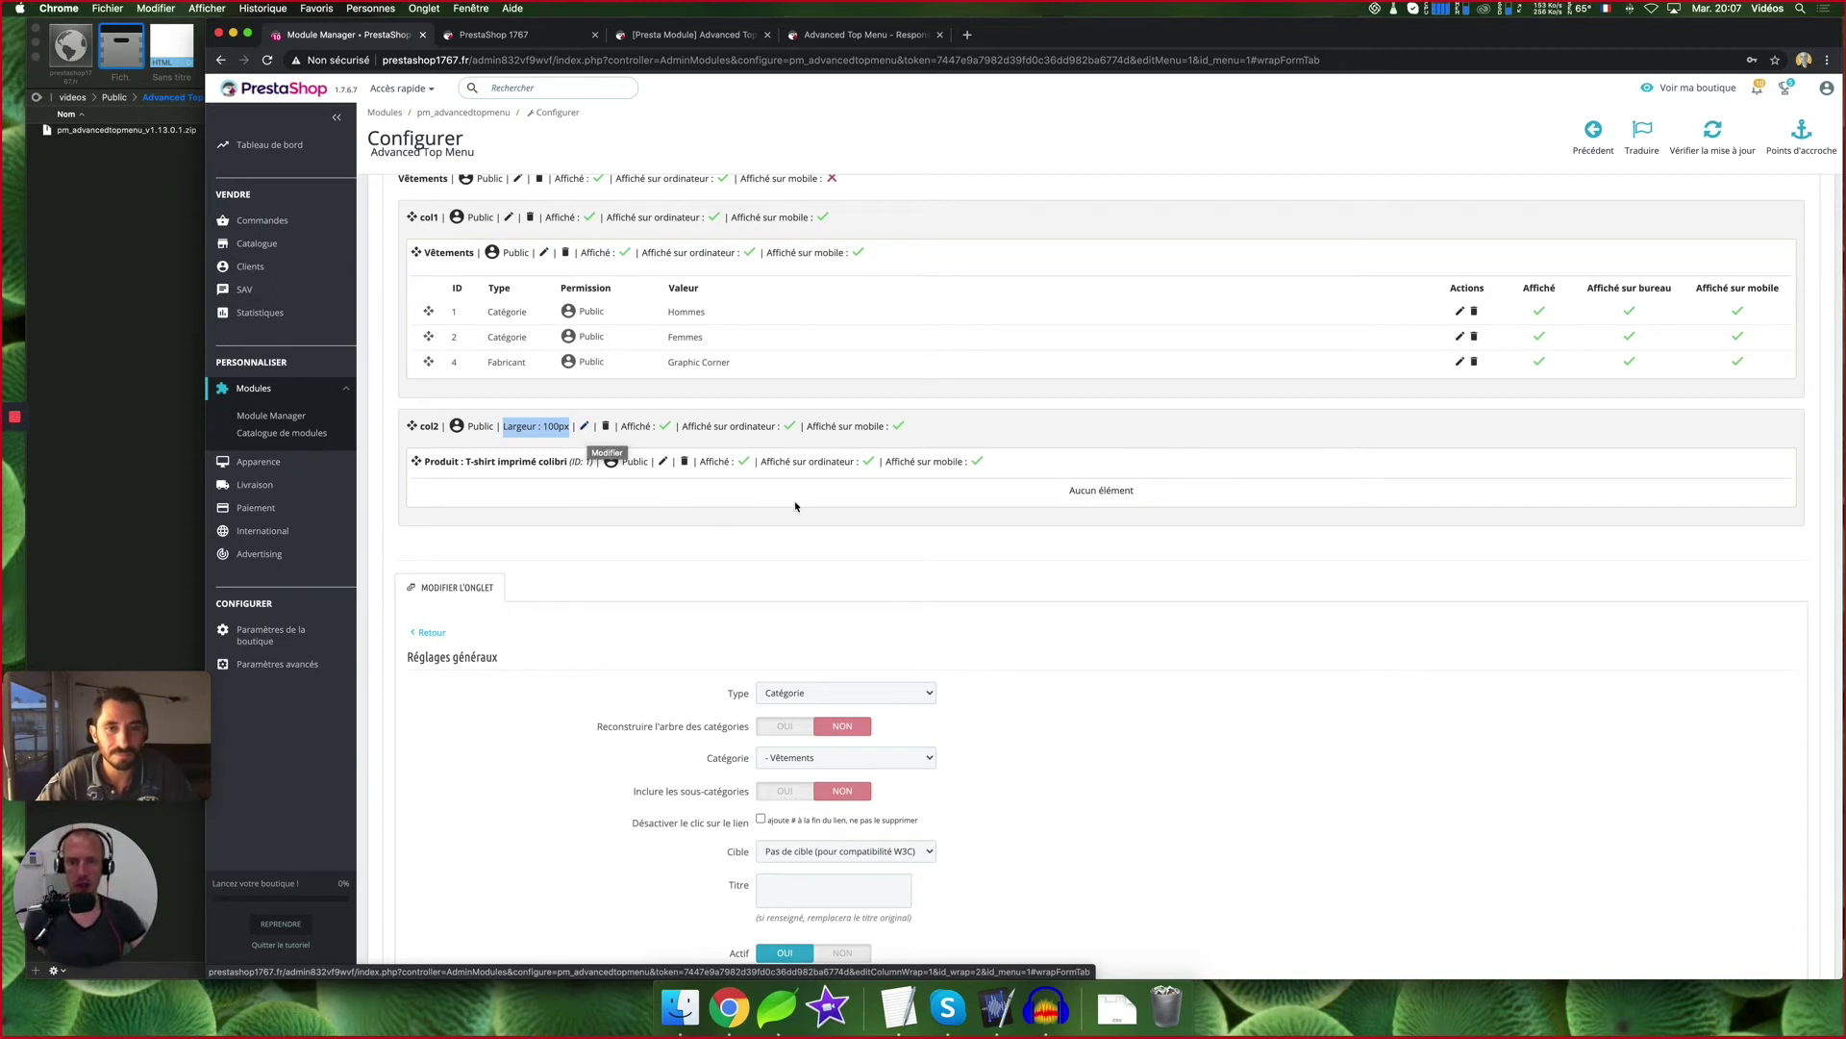
Inspect the Graphic Corner entry of the storefront's Vêtements menu in the developer tools and examine the menu's column markup
click(504, 36)
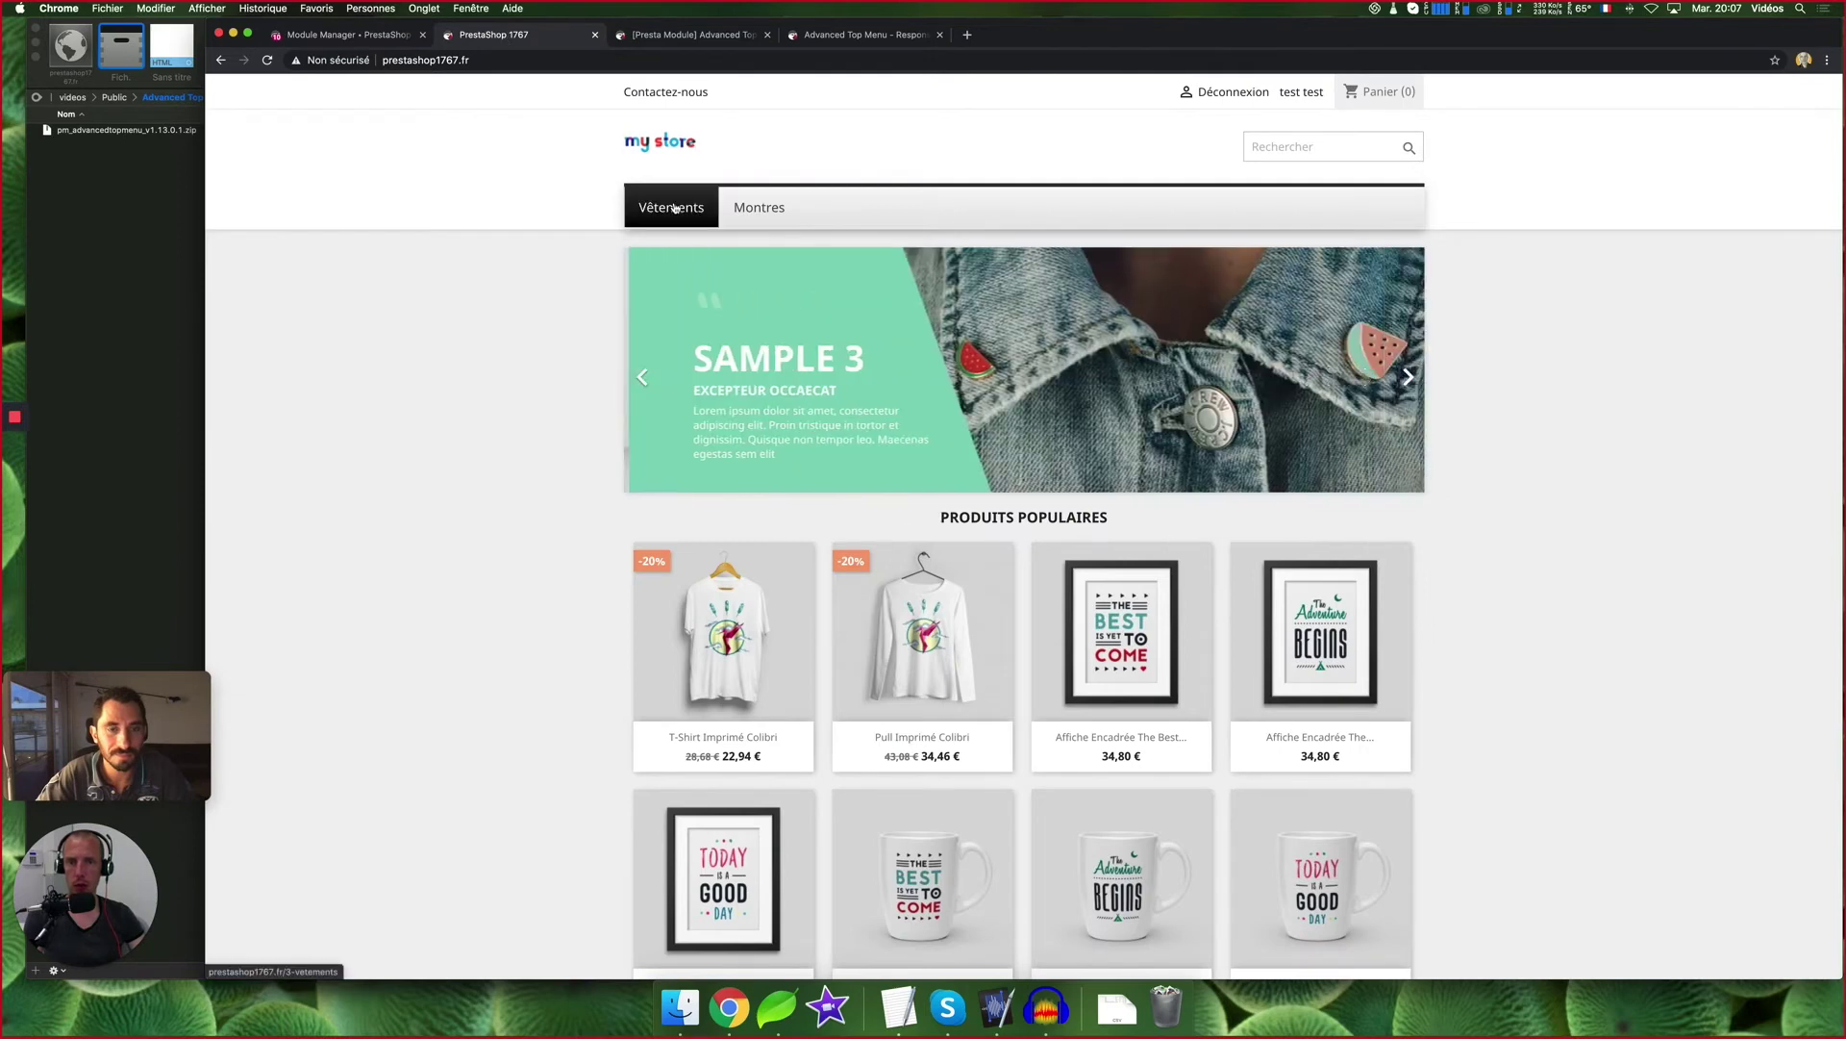
mouse_move(675, 207)
right_click(740, 315)
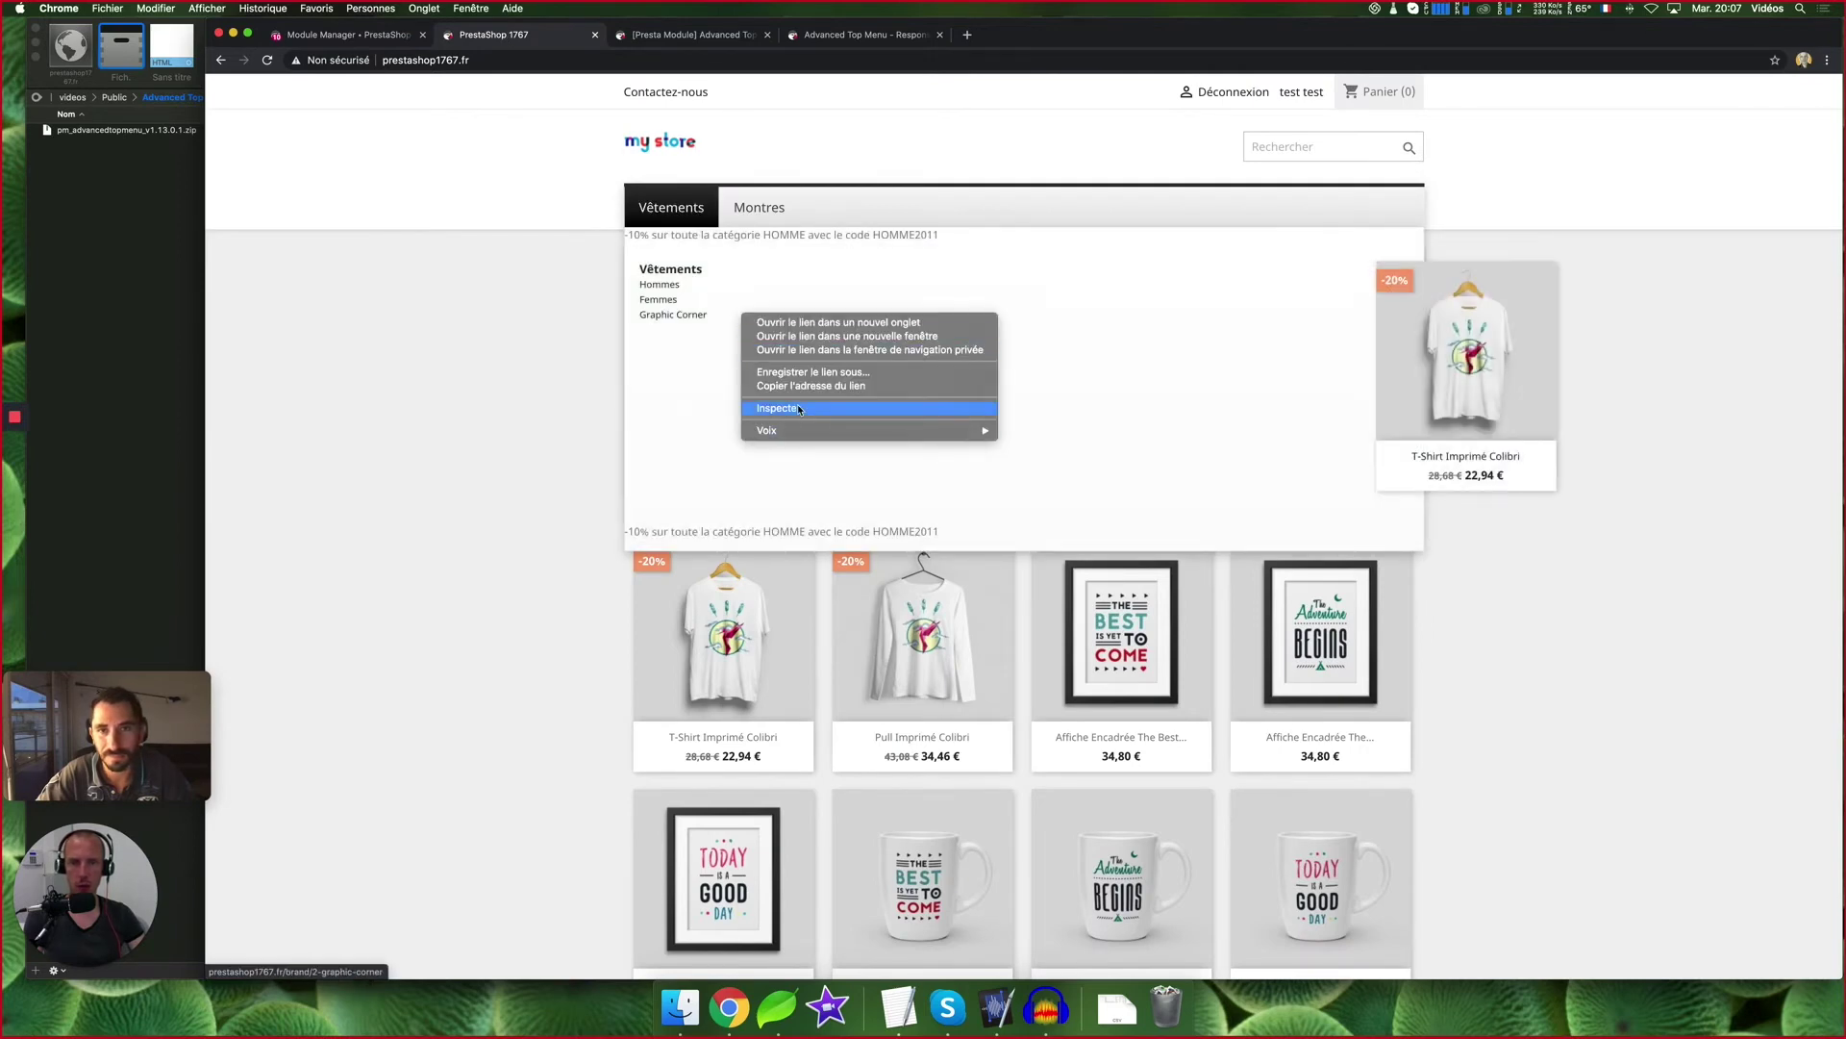
click(798, 408)
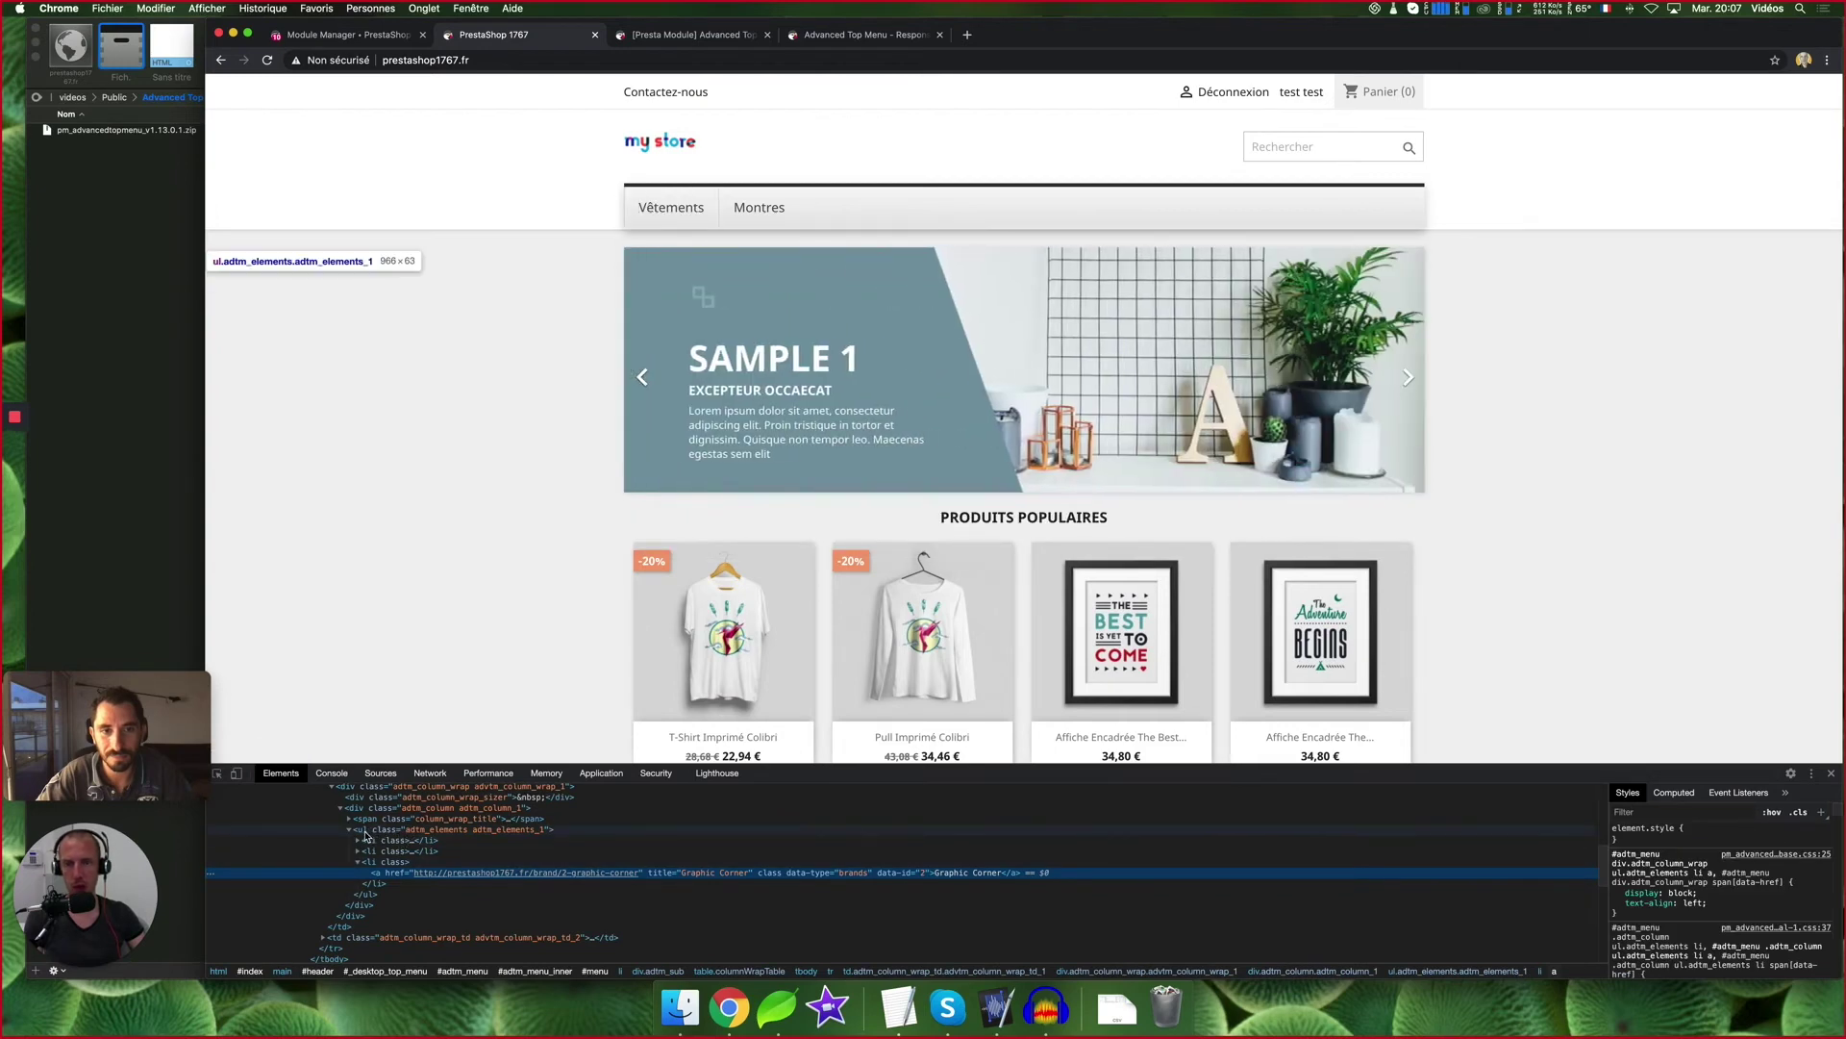
mouse_move(676, 216)
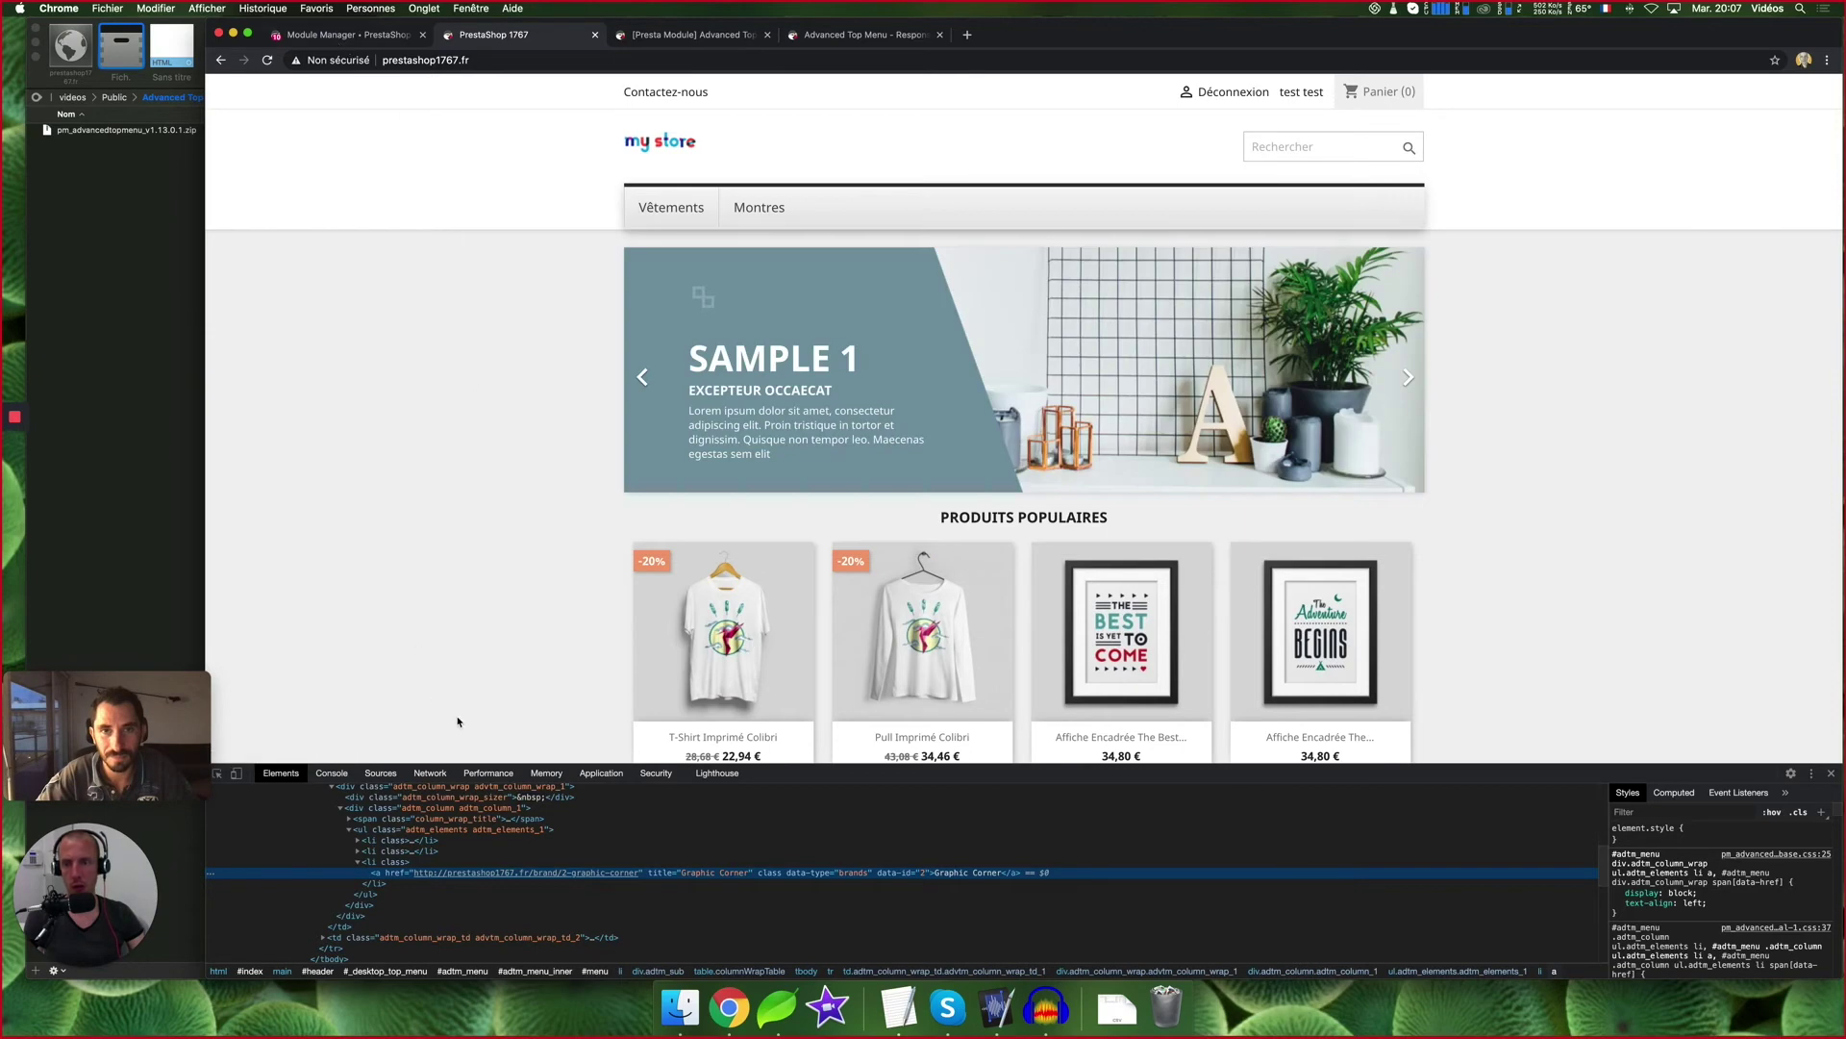
scroll(375, 870, up, 3)
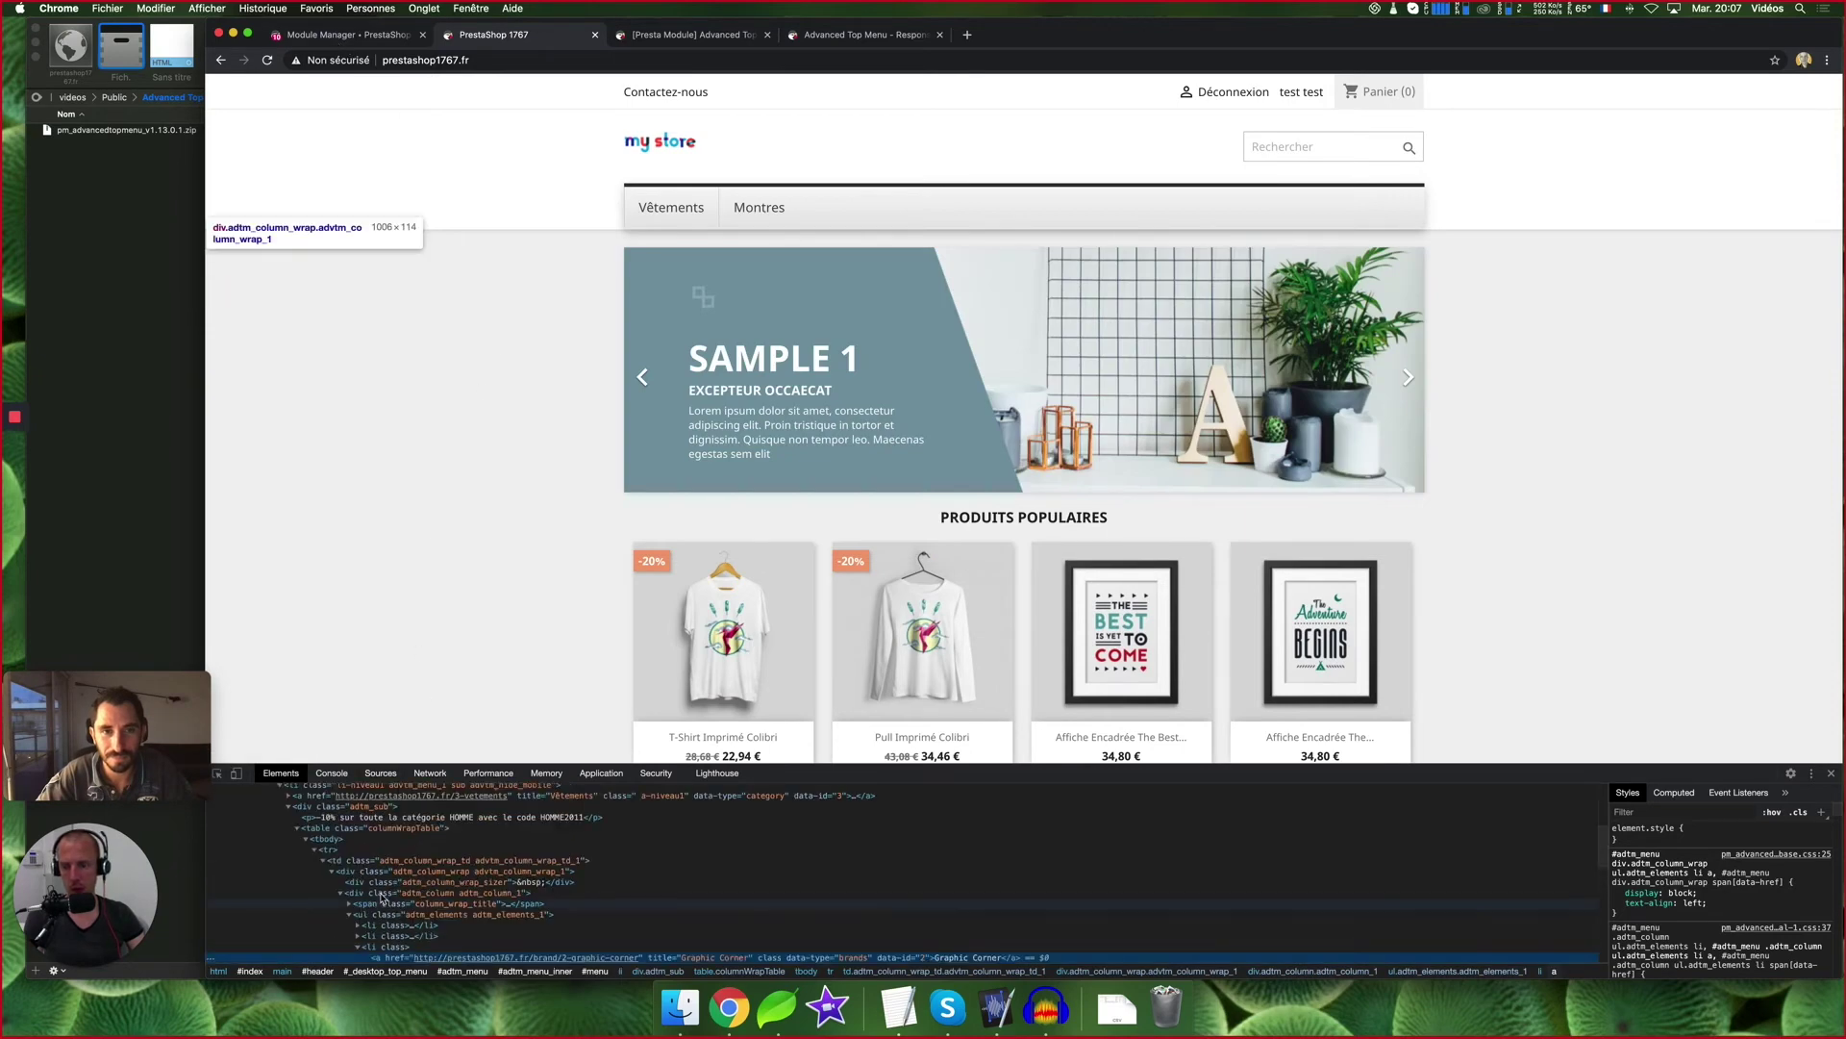
scroll(384, 870, down, 1)
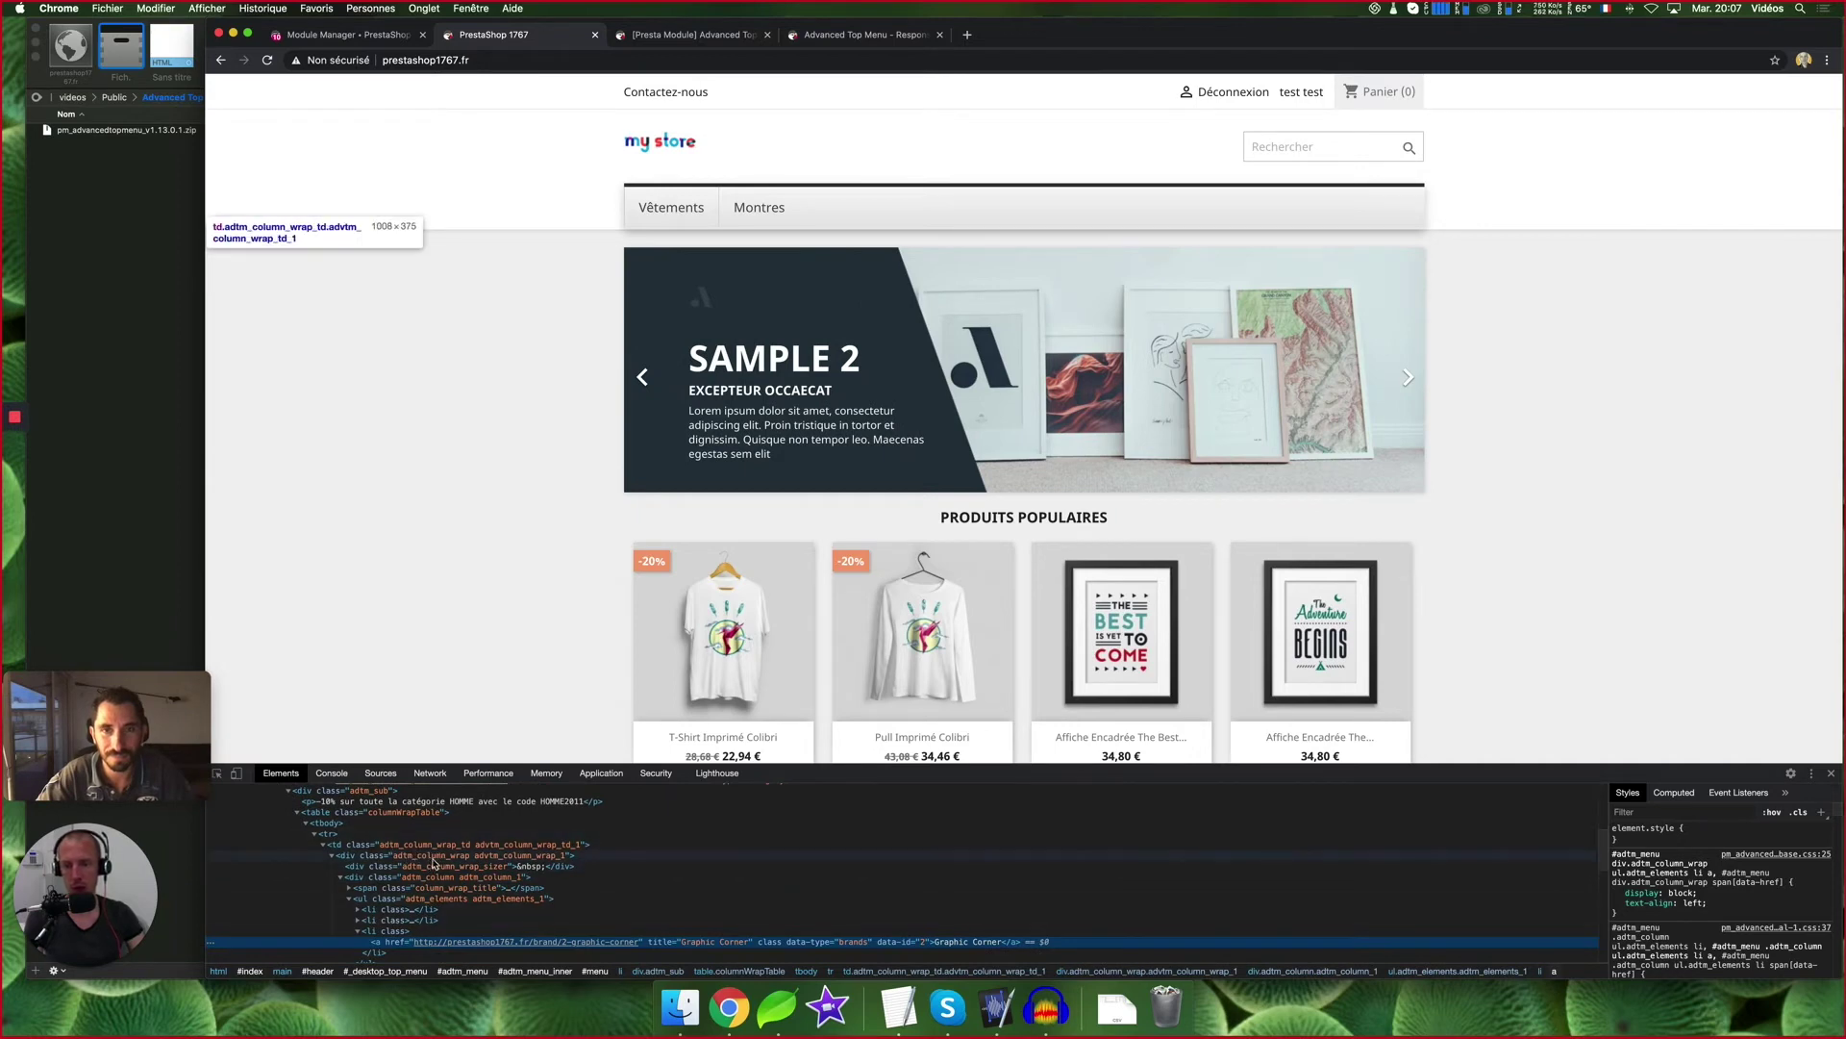
scroll(438, 856, down, 2)
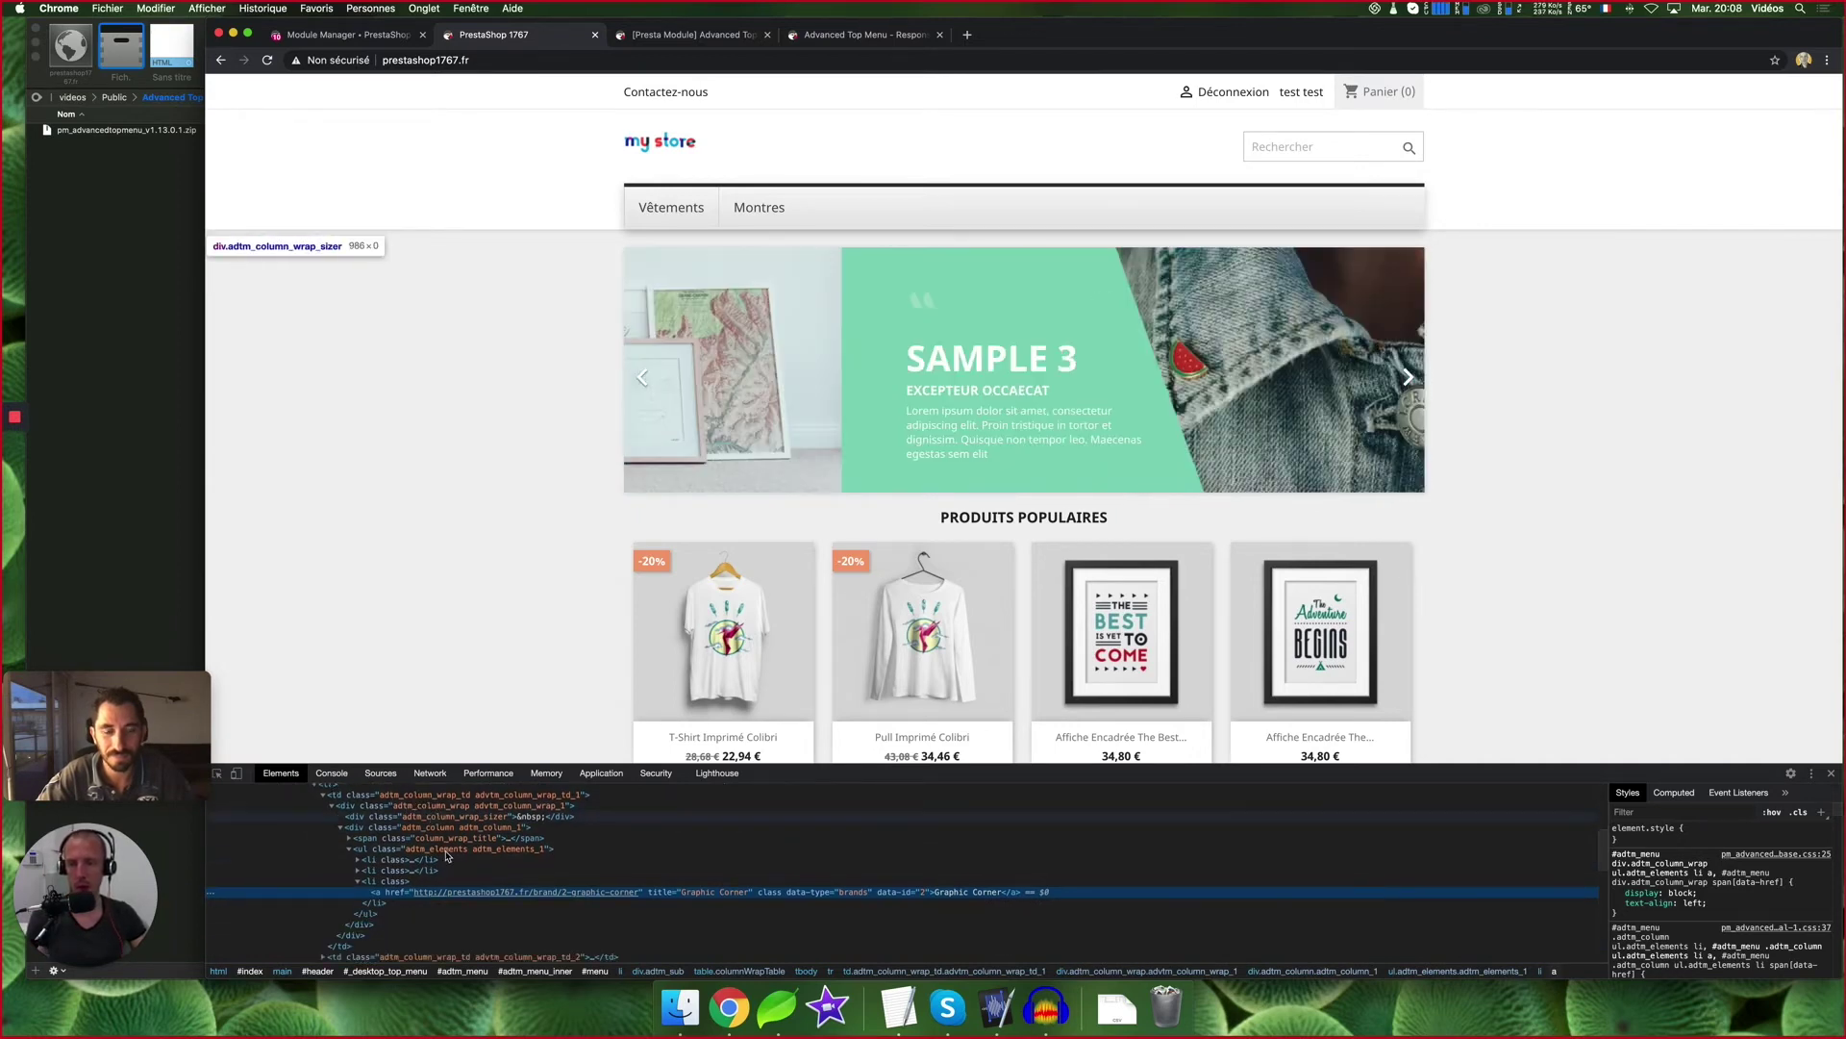
scroll(445, 849, down, 5)
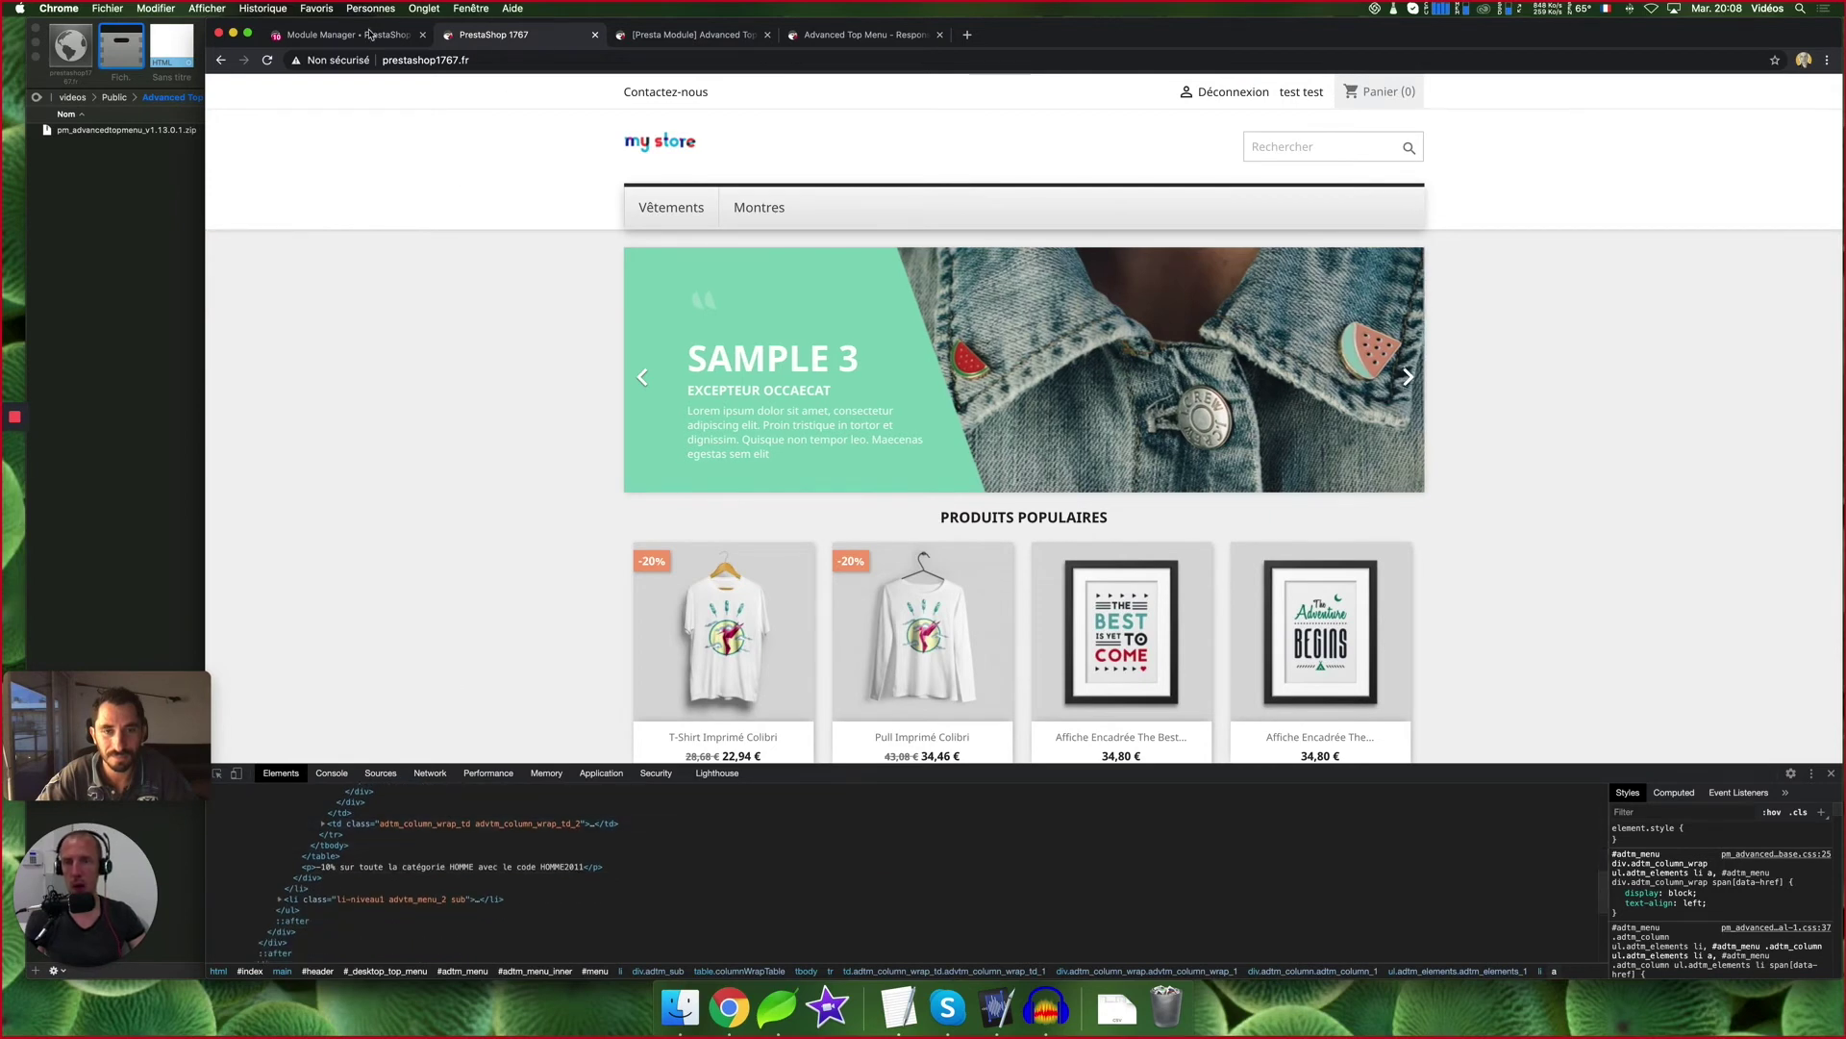
Recheck col2's configured width against the product block's position in the storefront's Vêtements menu
key(ctrl+shift+Tab)
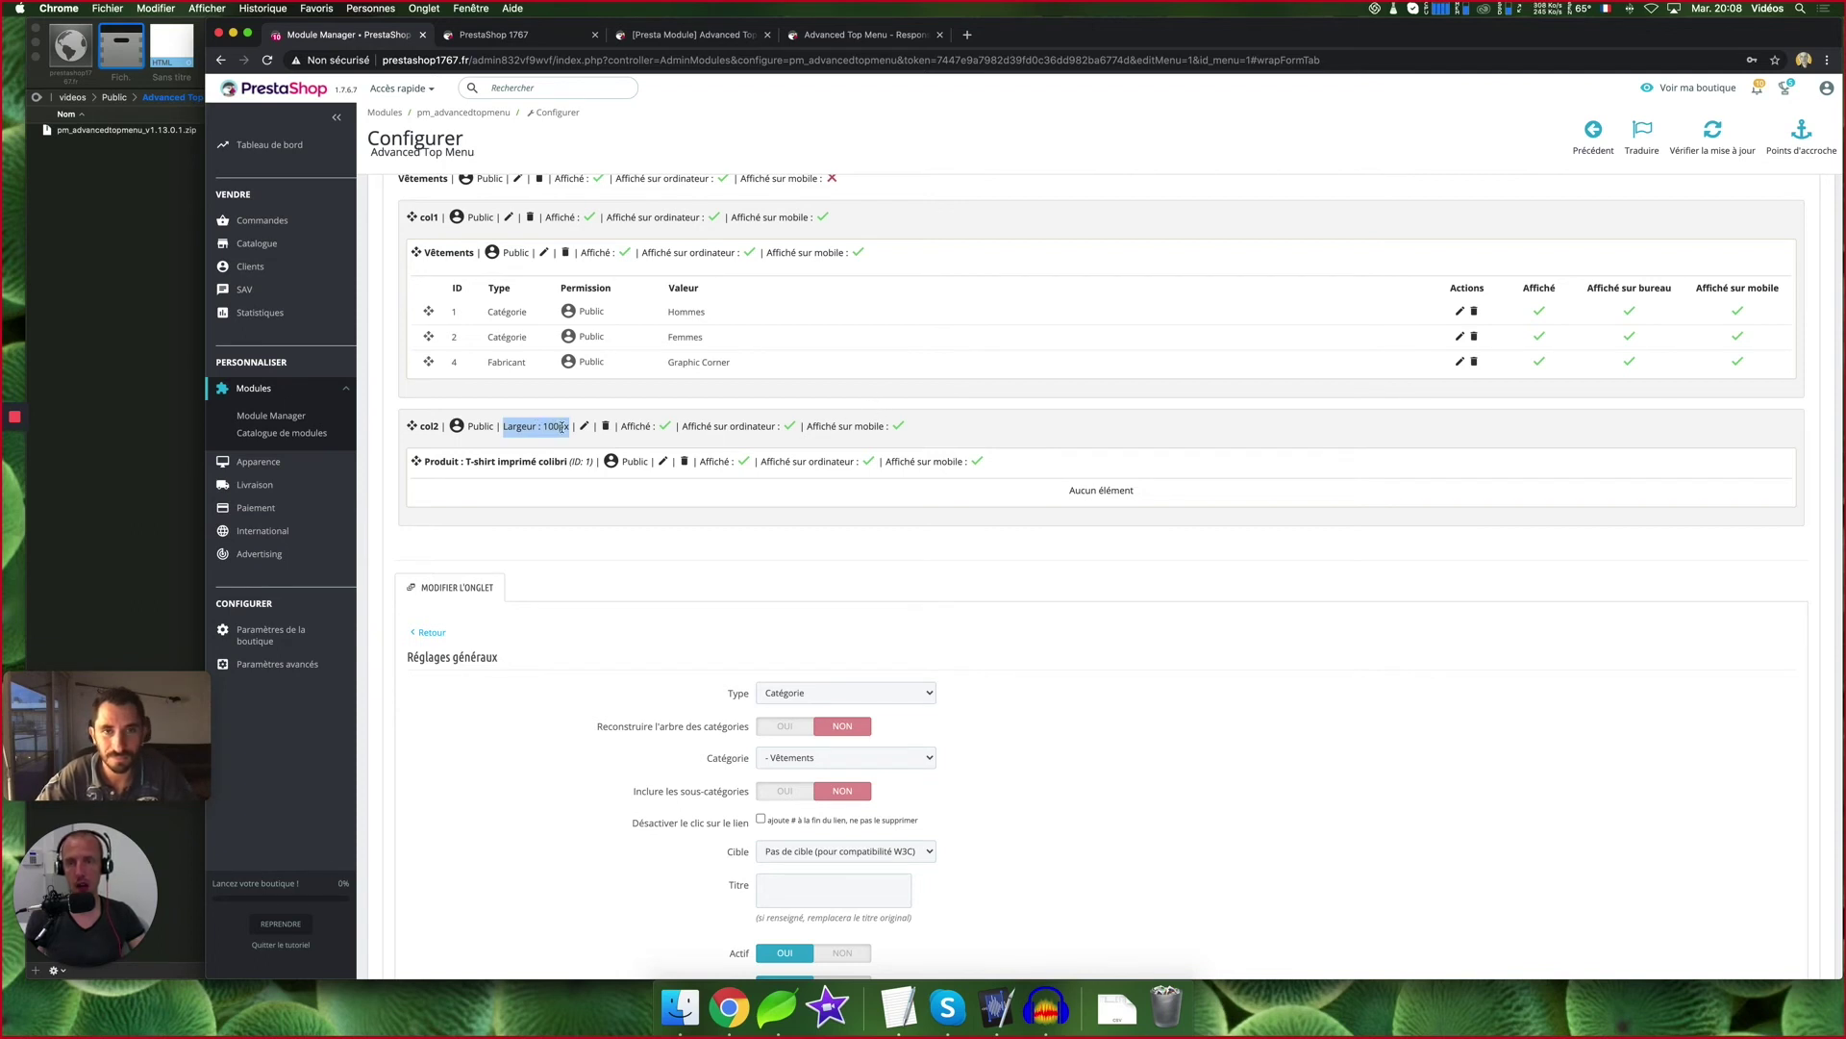
drag(554, 427, 570, 426)
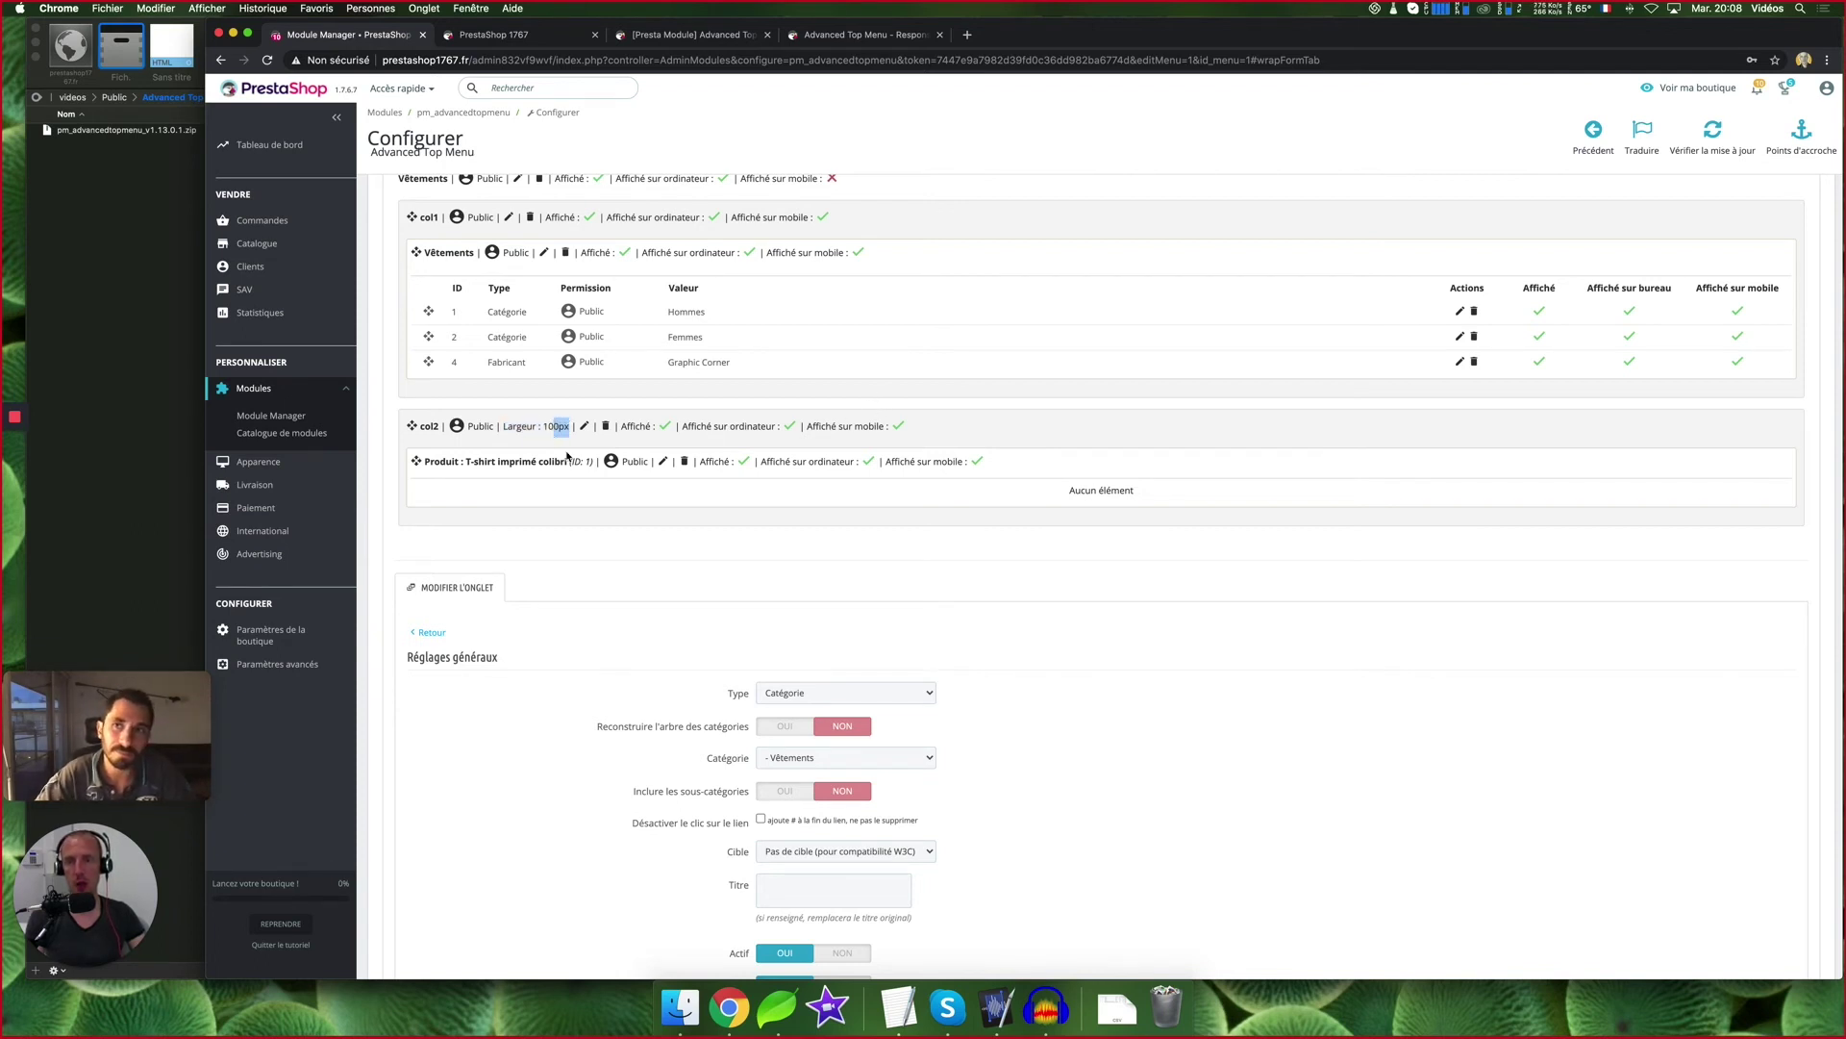
click(543, 35)
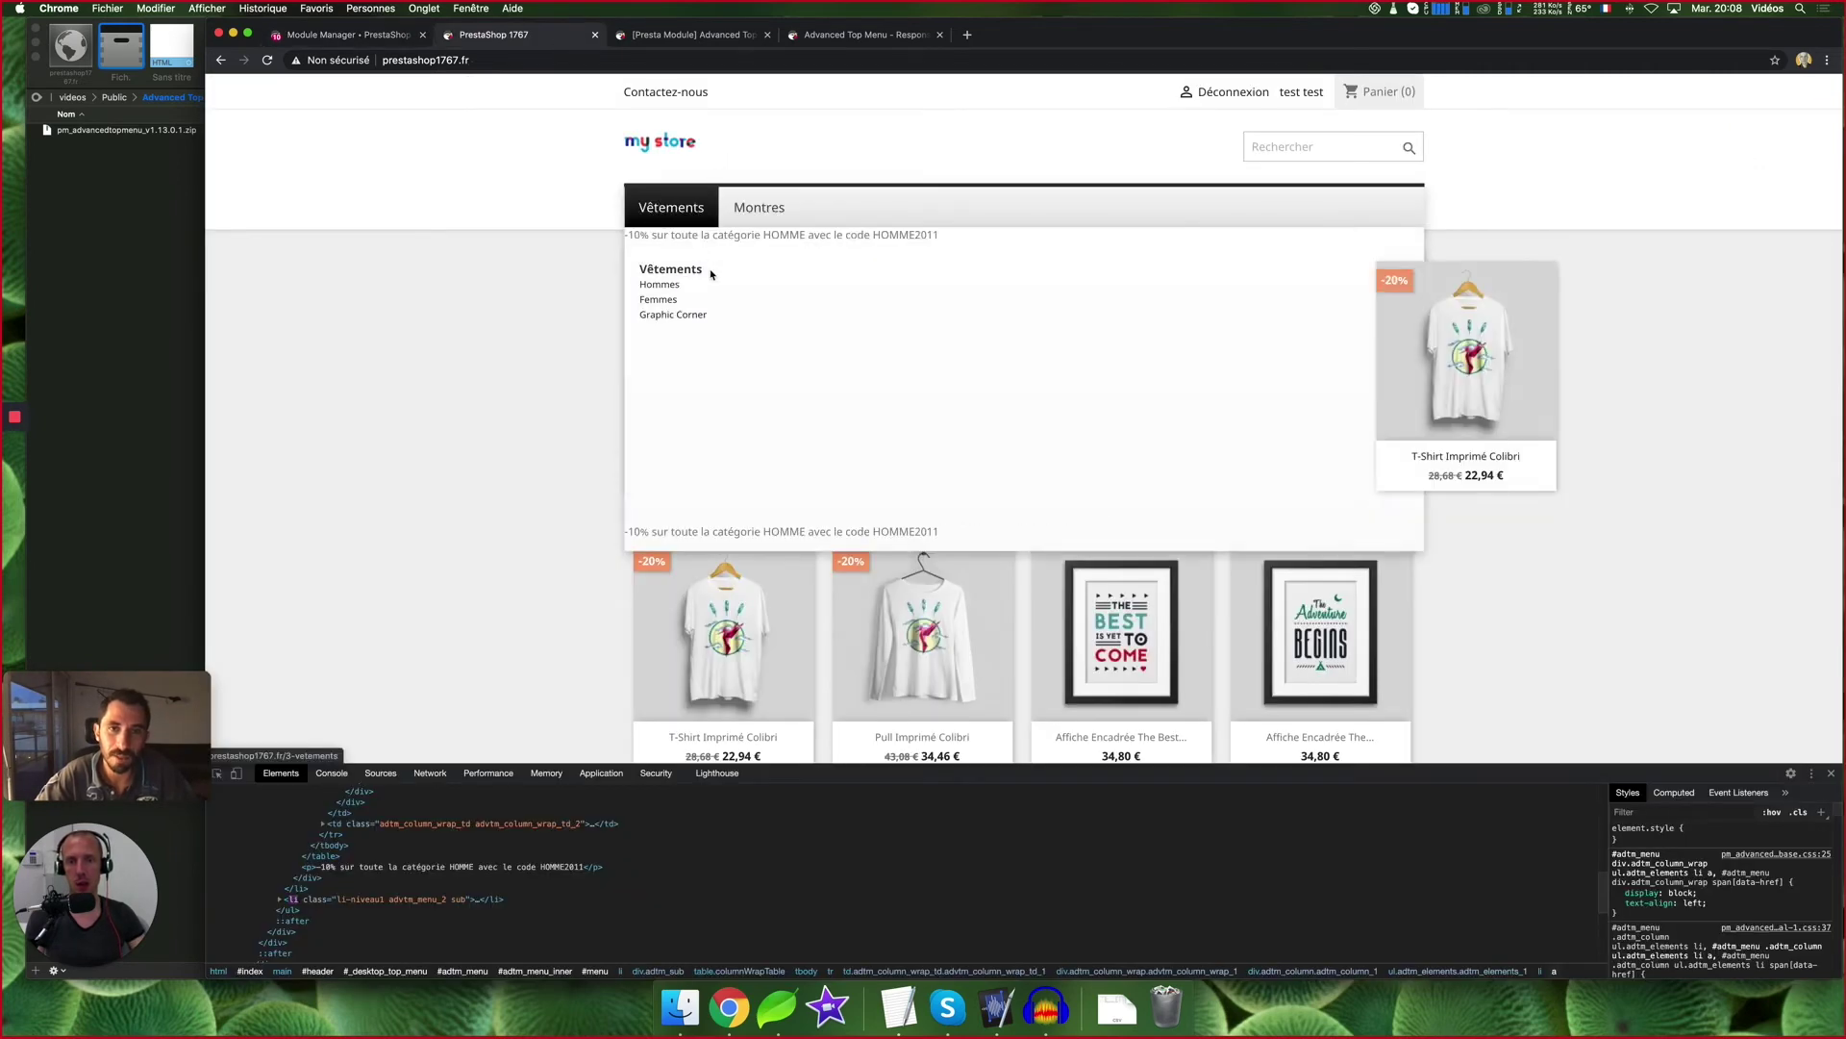
click(358, 36)
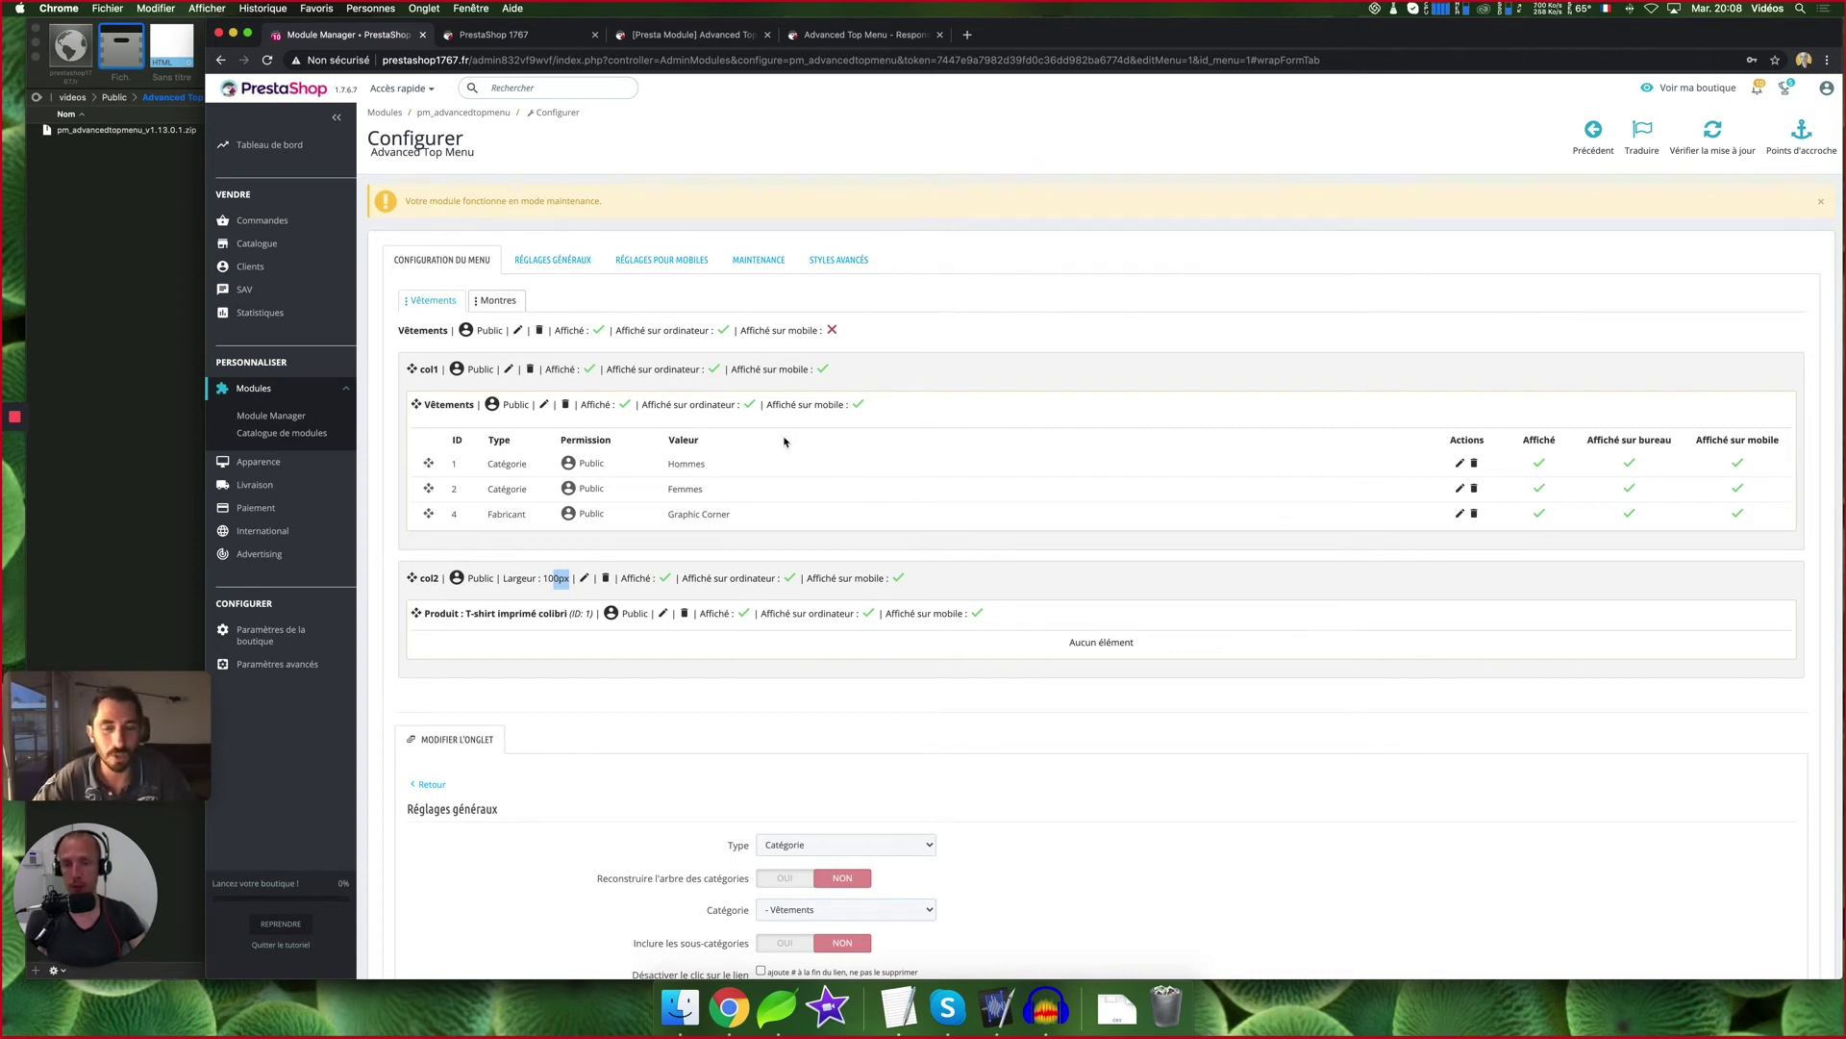
Review the settings of column col2 and of the Vêtements element group
click(584, 578)
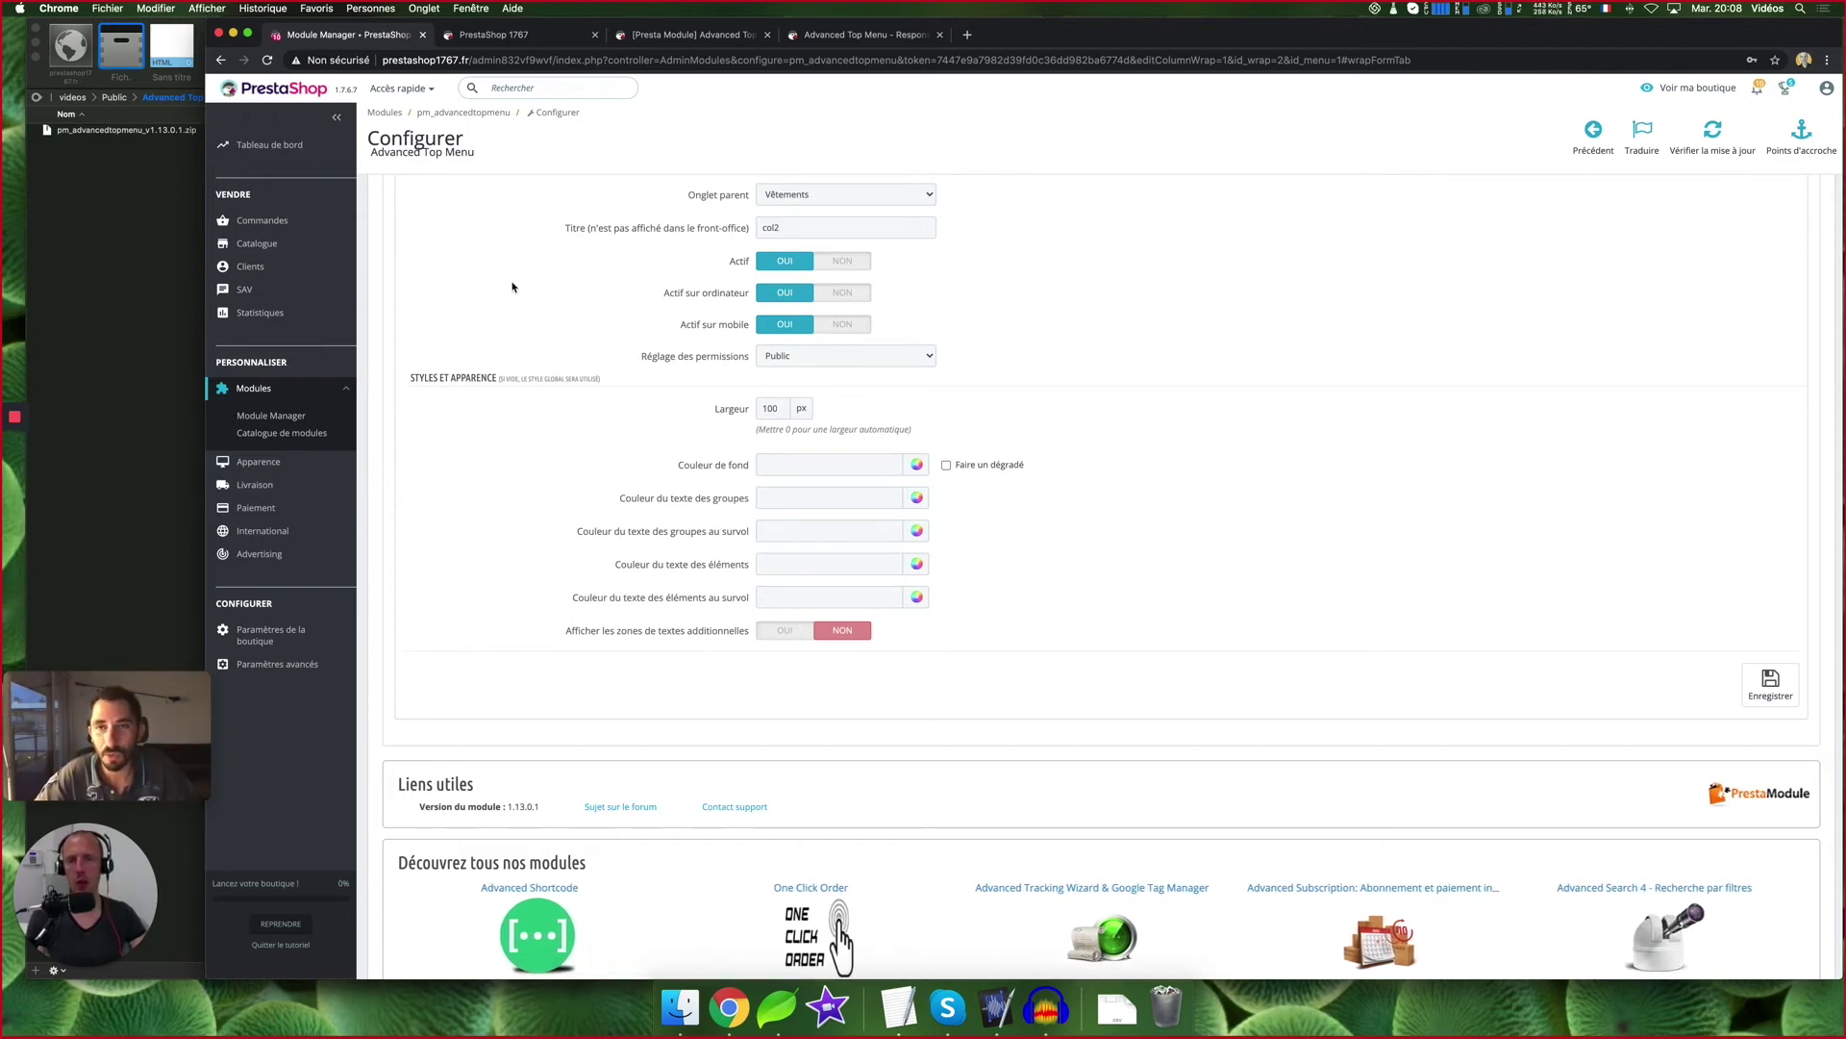
scroll(535, 279, up, 6)
scroll(608, 276, up, 1)
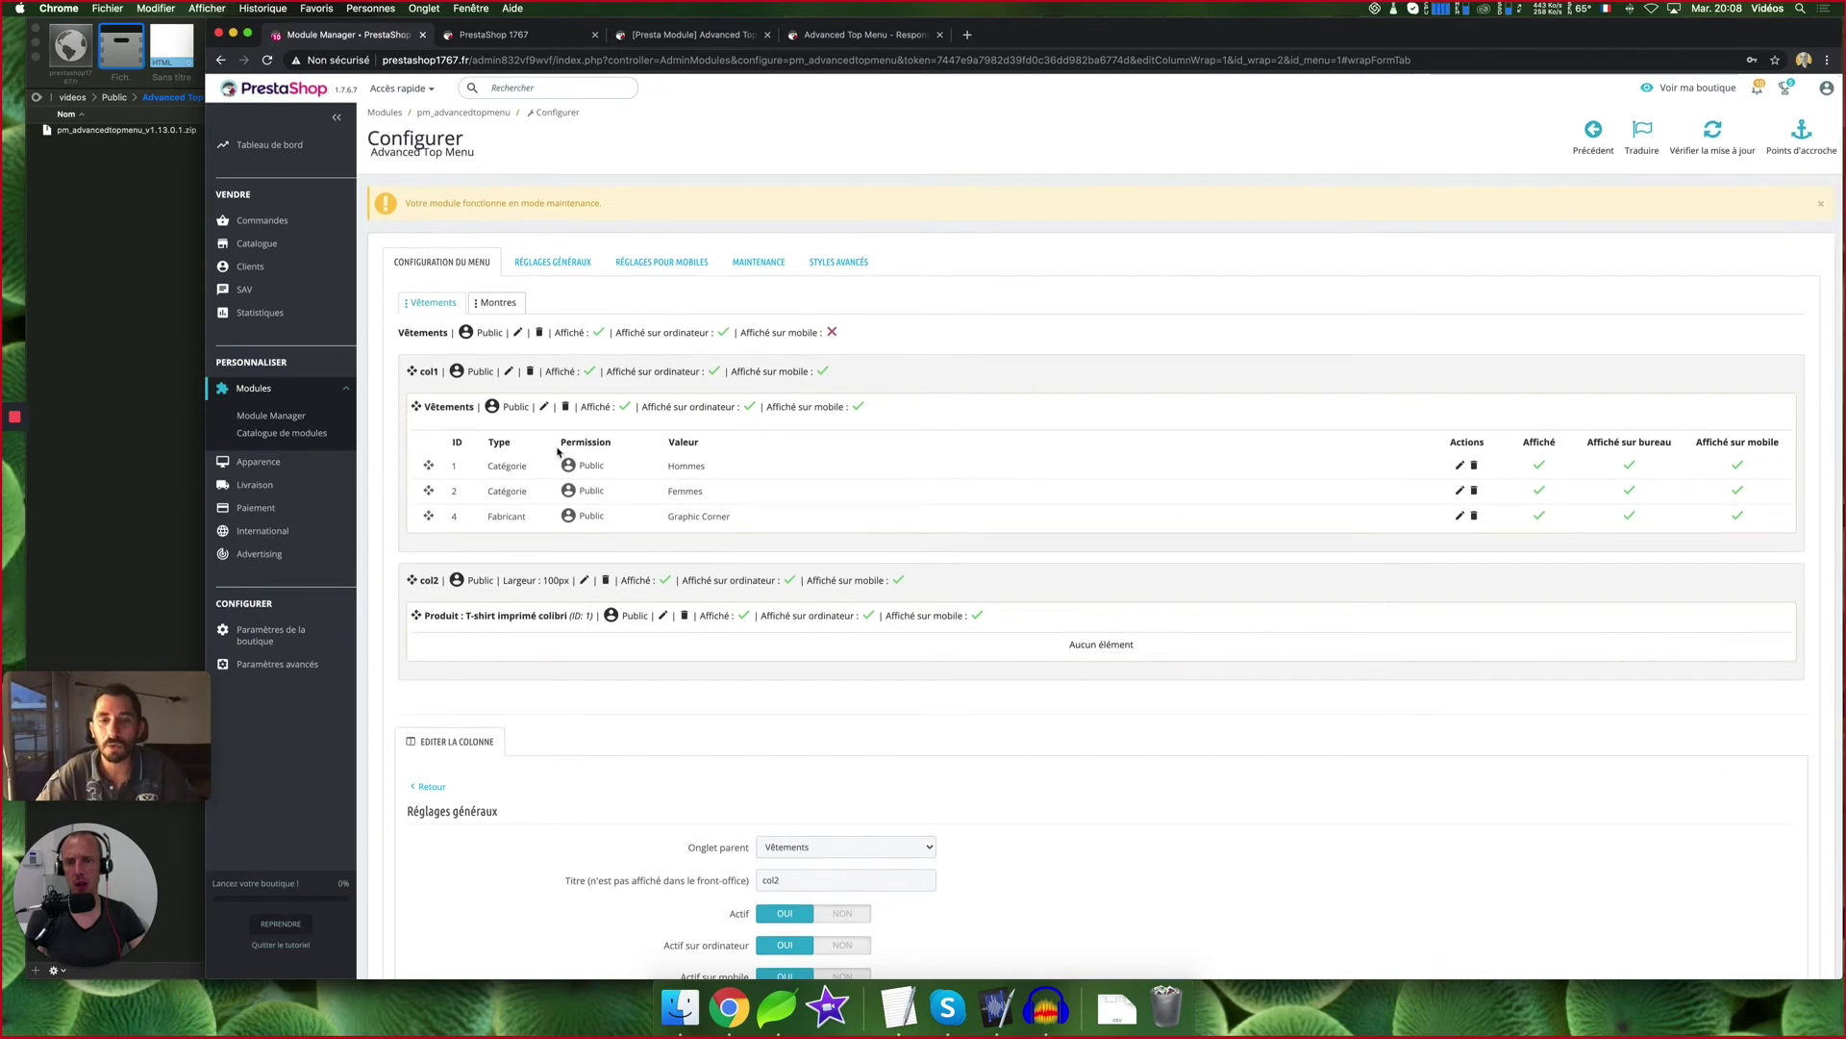
click(544, 408)
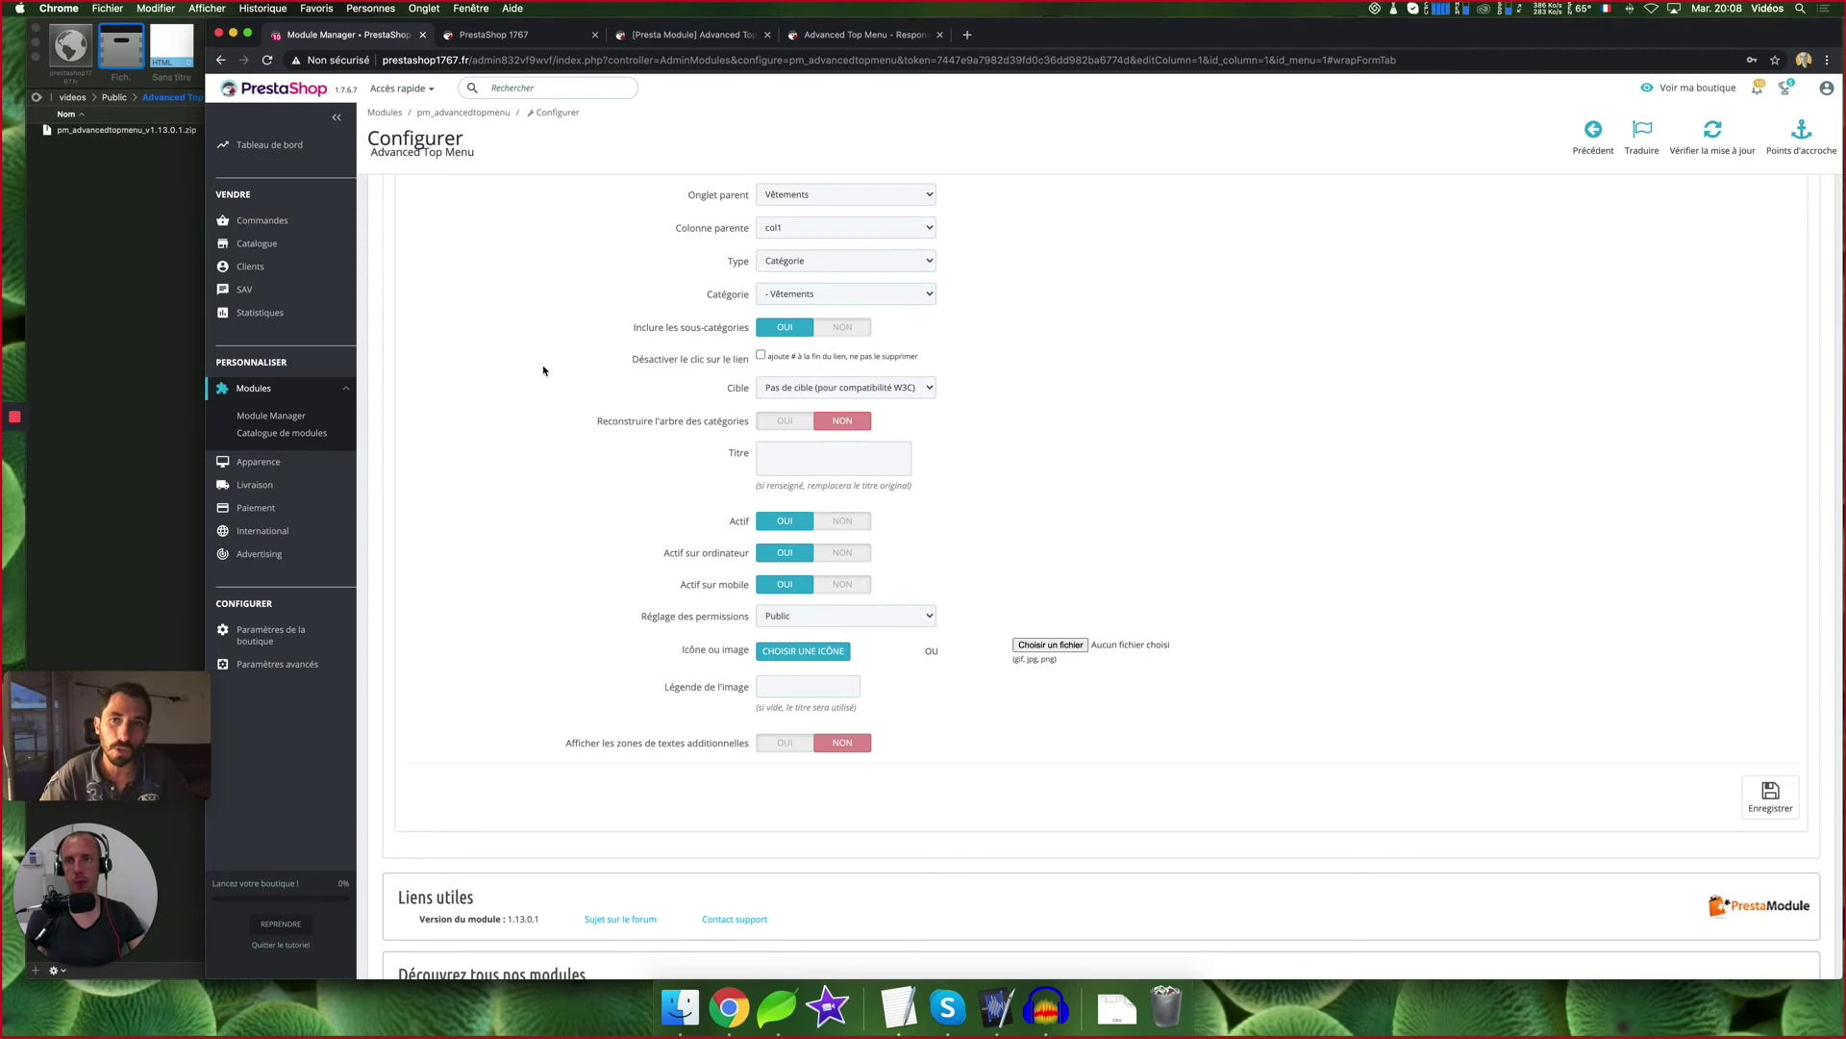
Set column col1's width to 300 px and its background colour to red, and save the column
scroll(544, 368, up, 7)
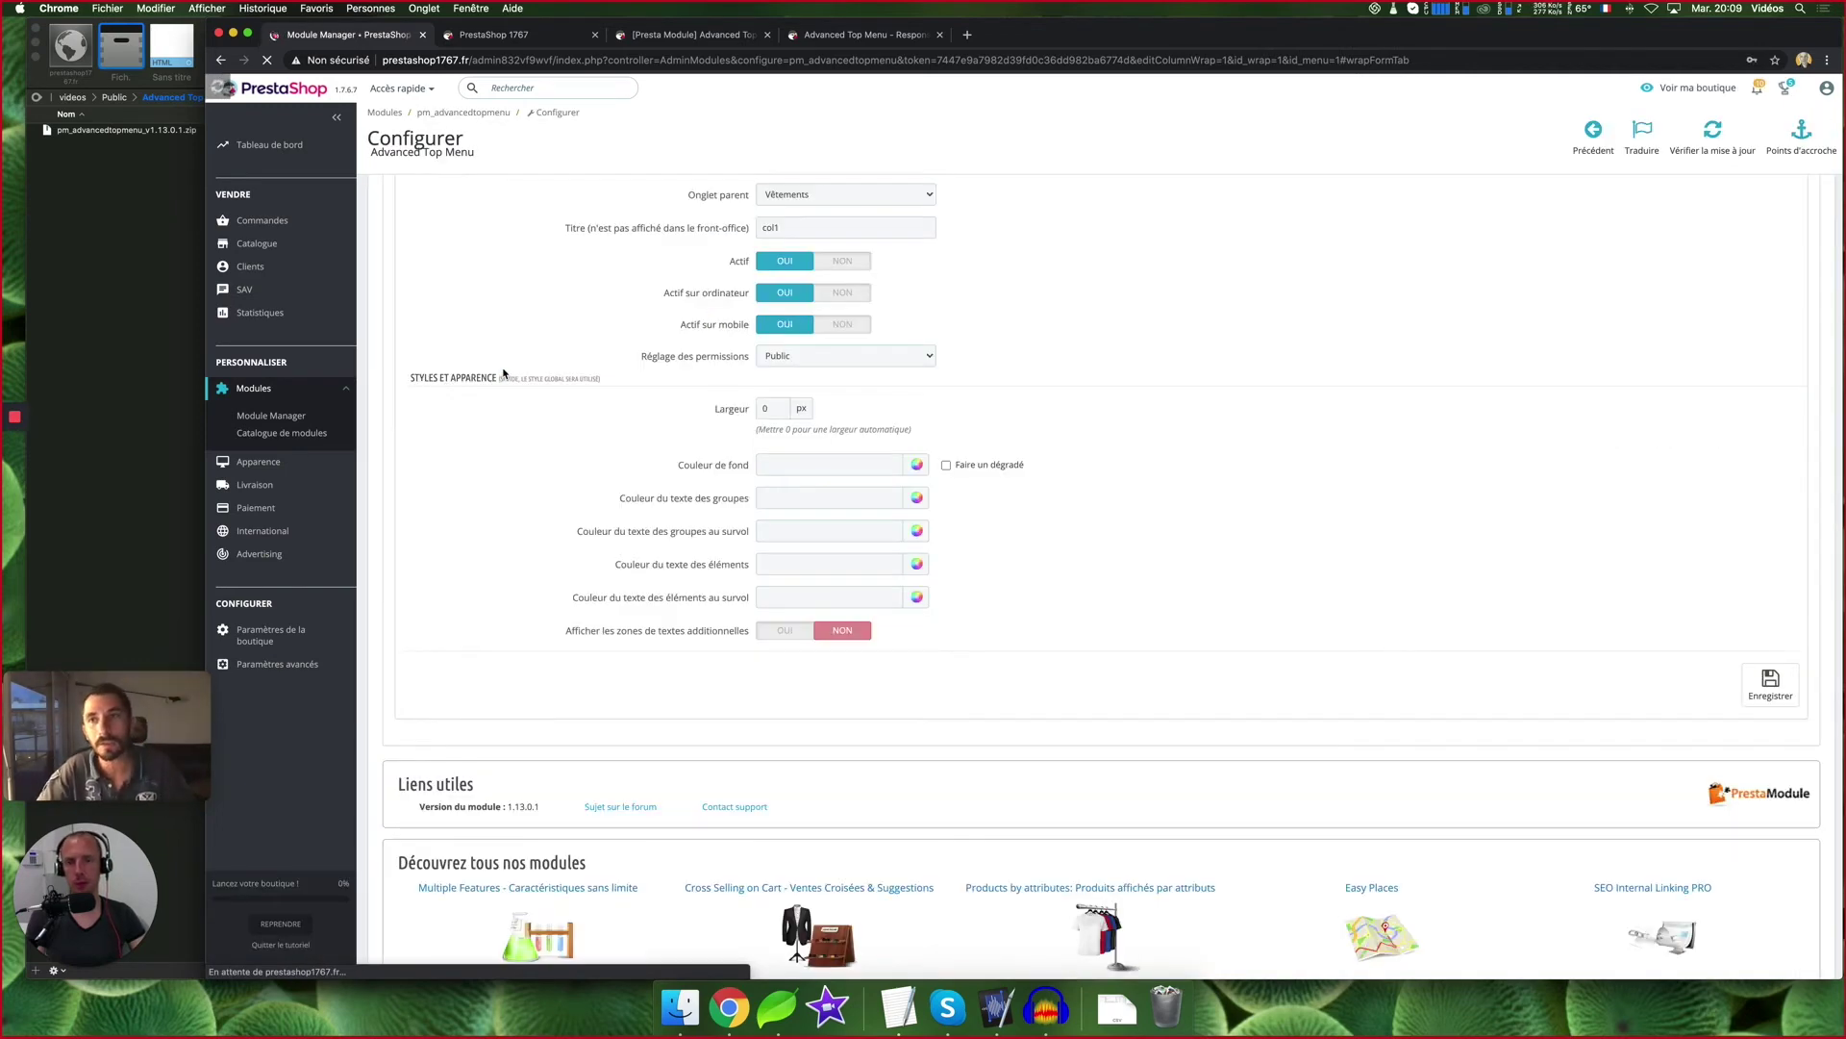
click(722, 409)
text(300)
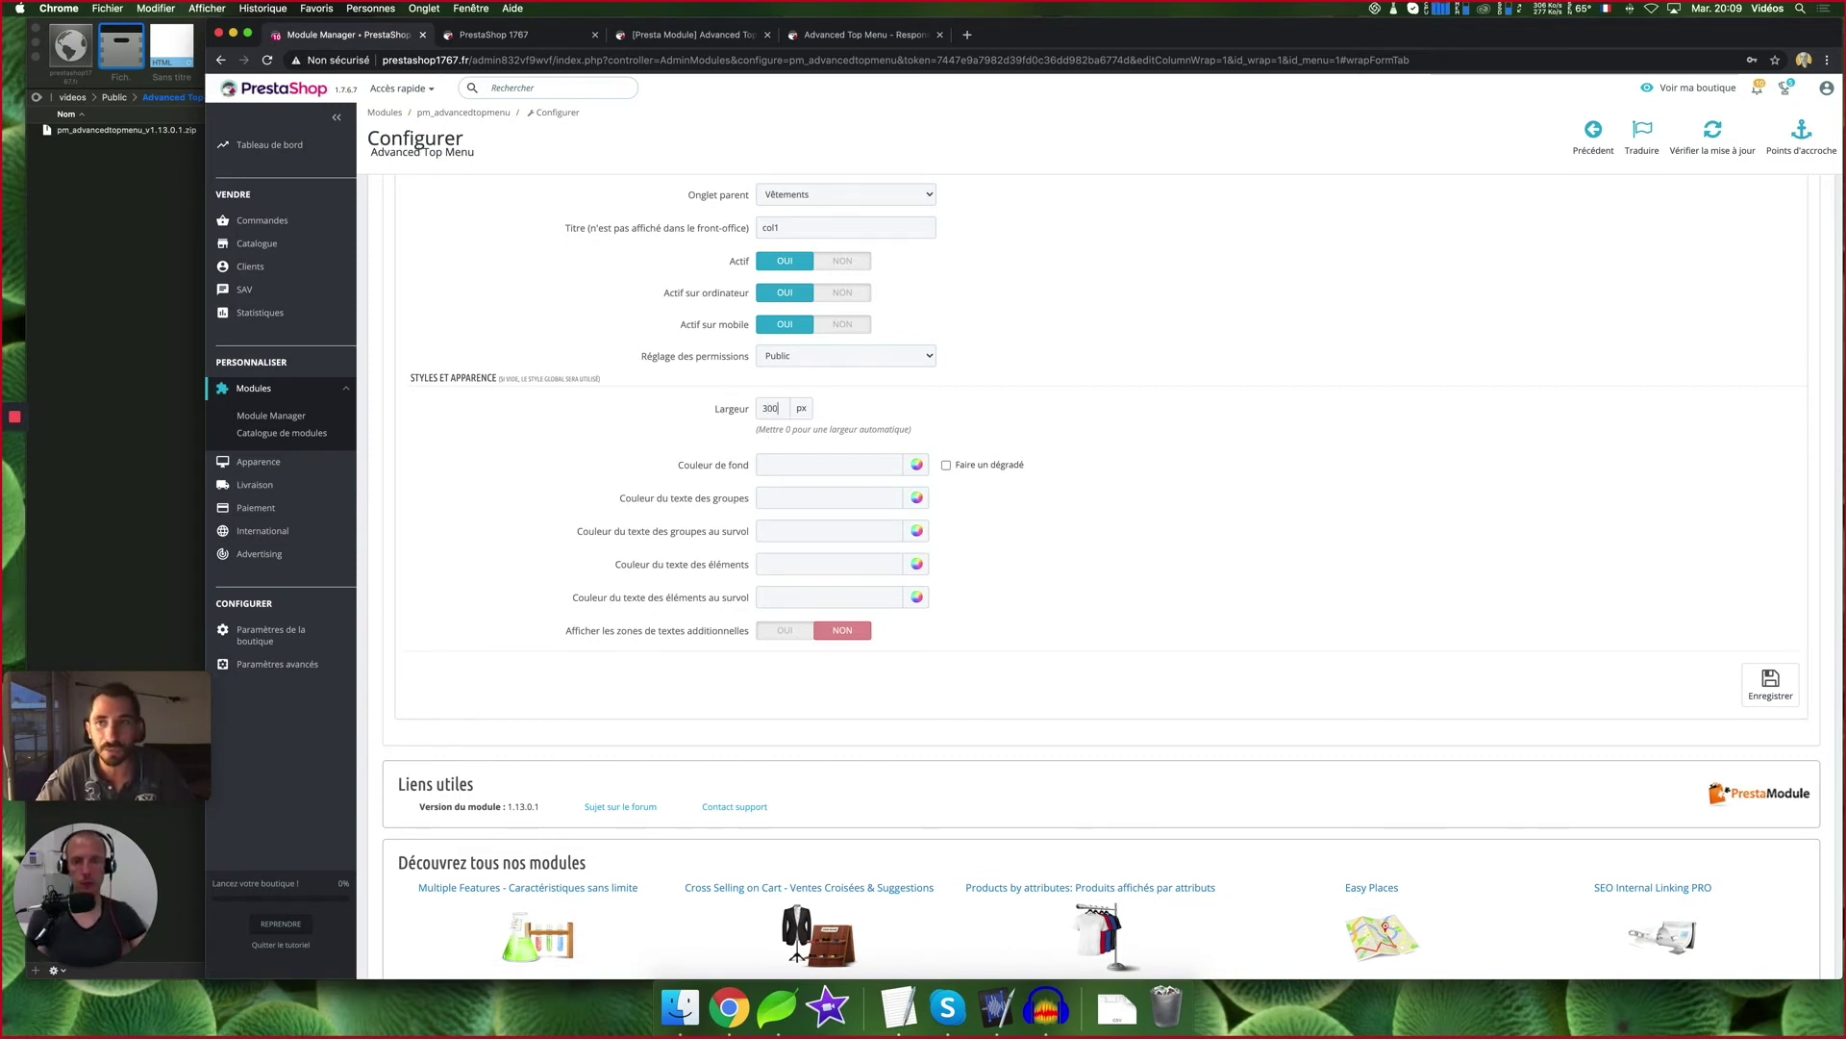
text(red)
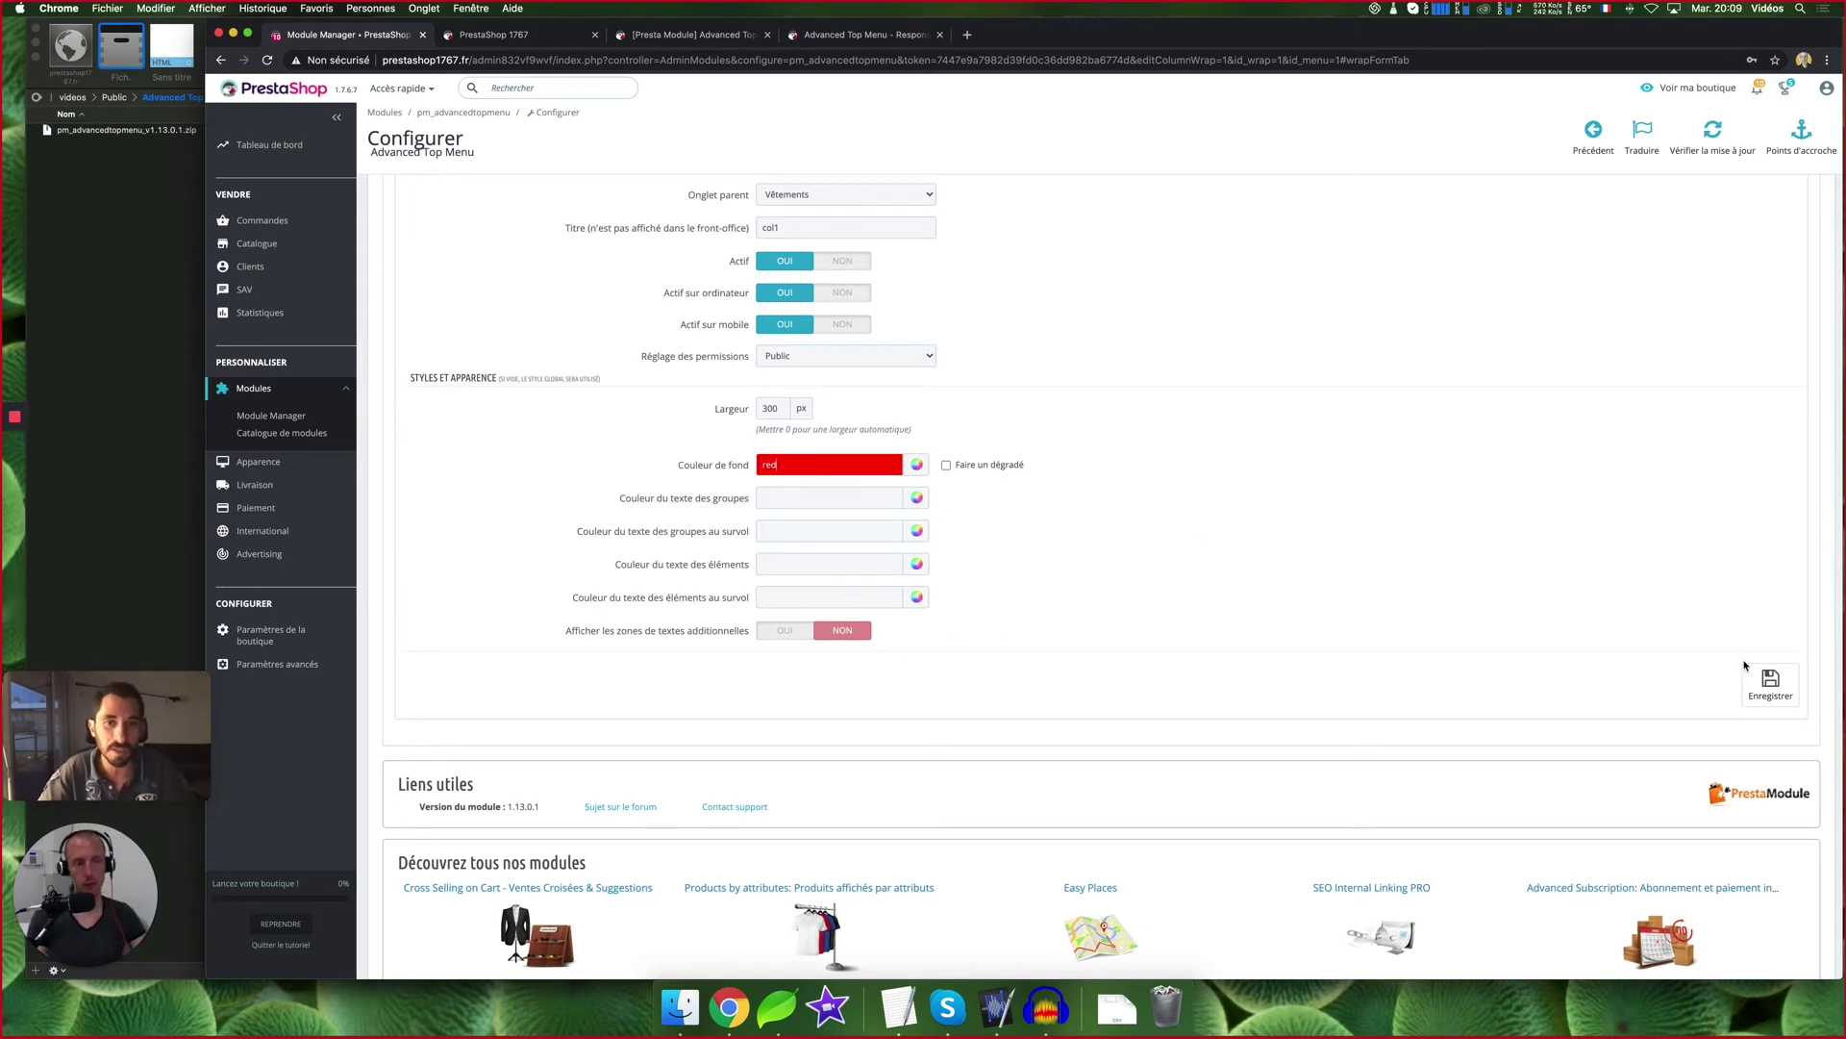
click(1770, 683)
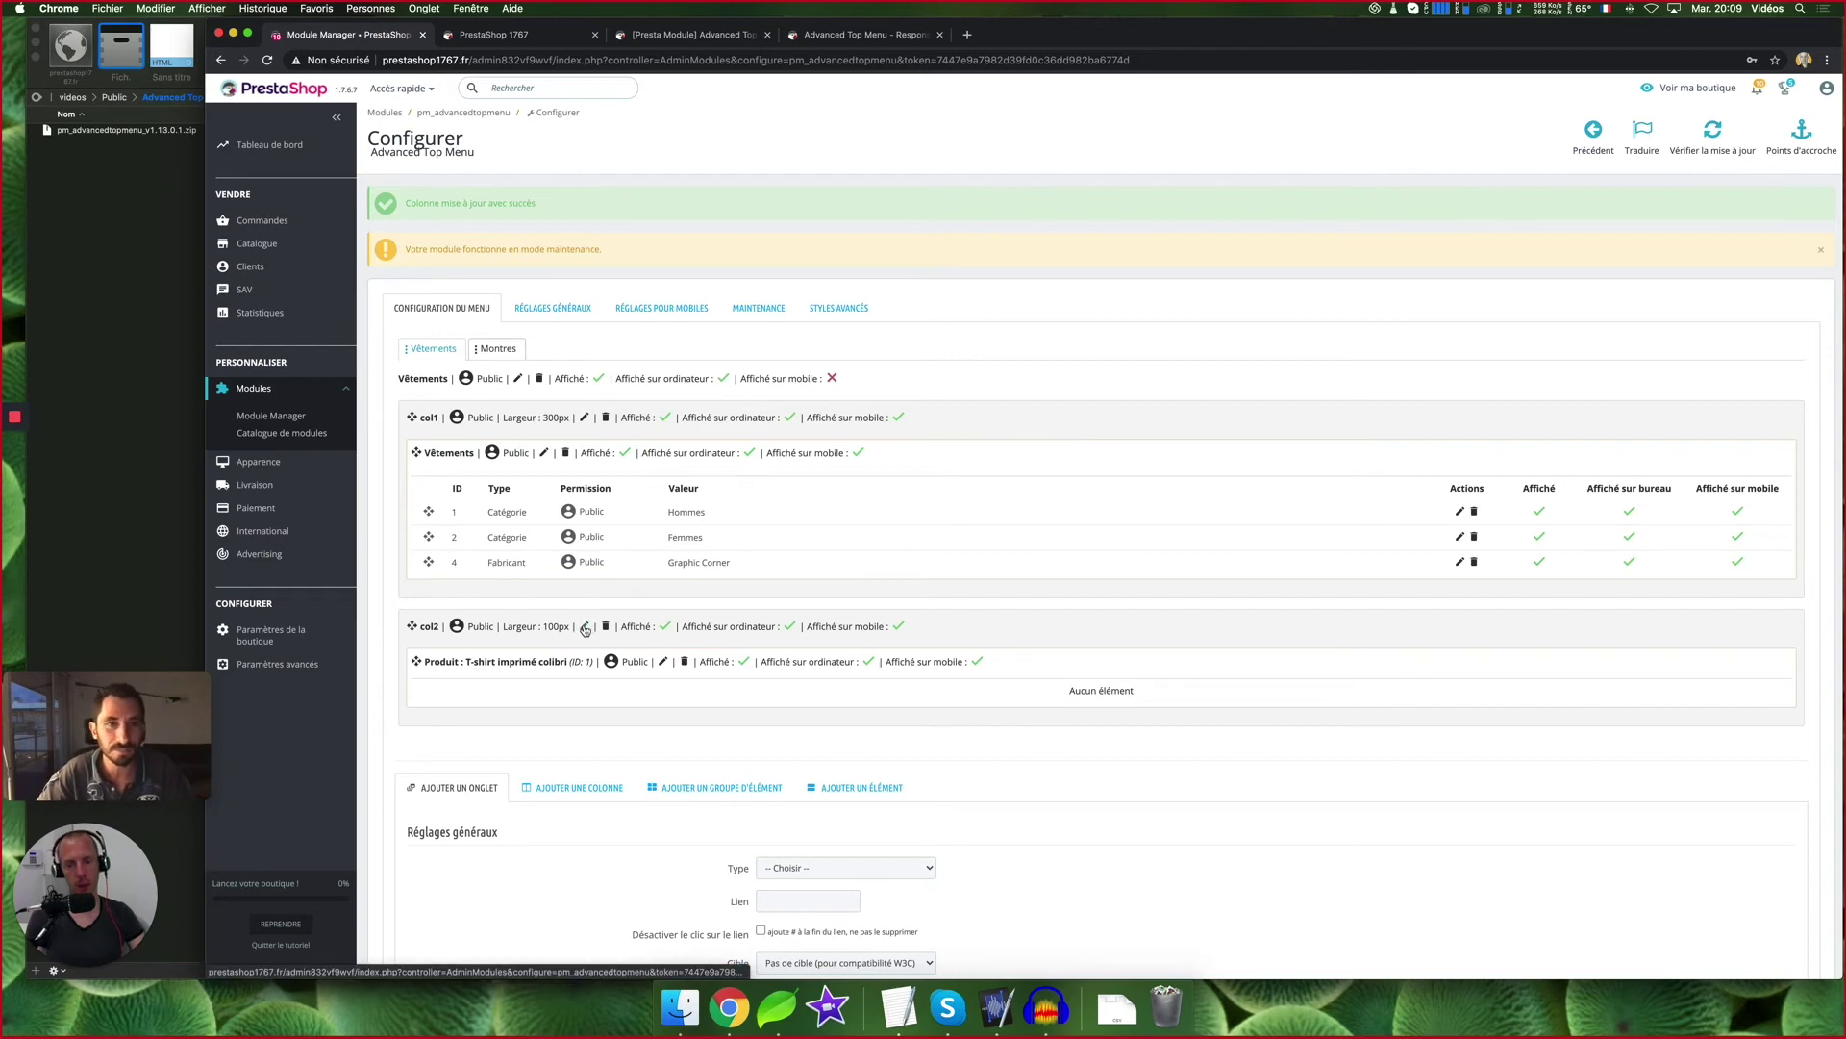
Set column col2's background colour to yellow and save the column
click(585, 627)
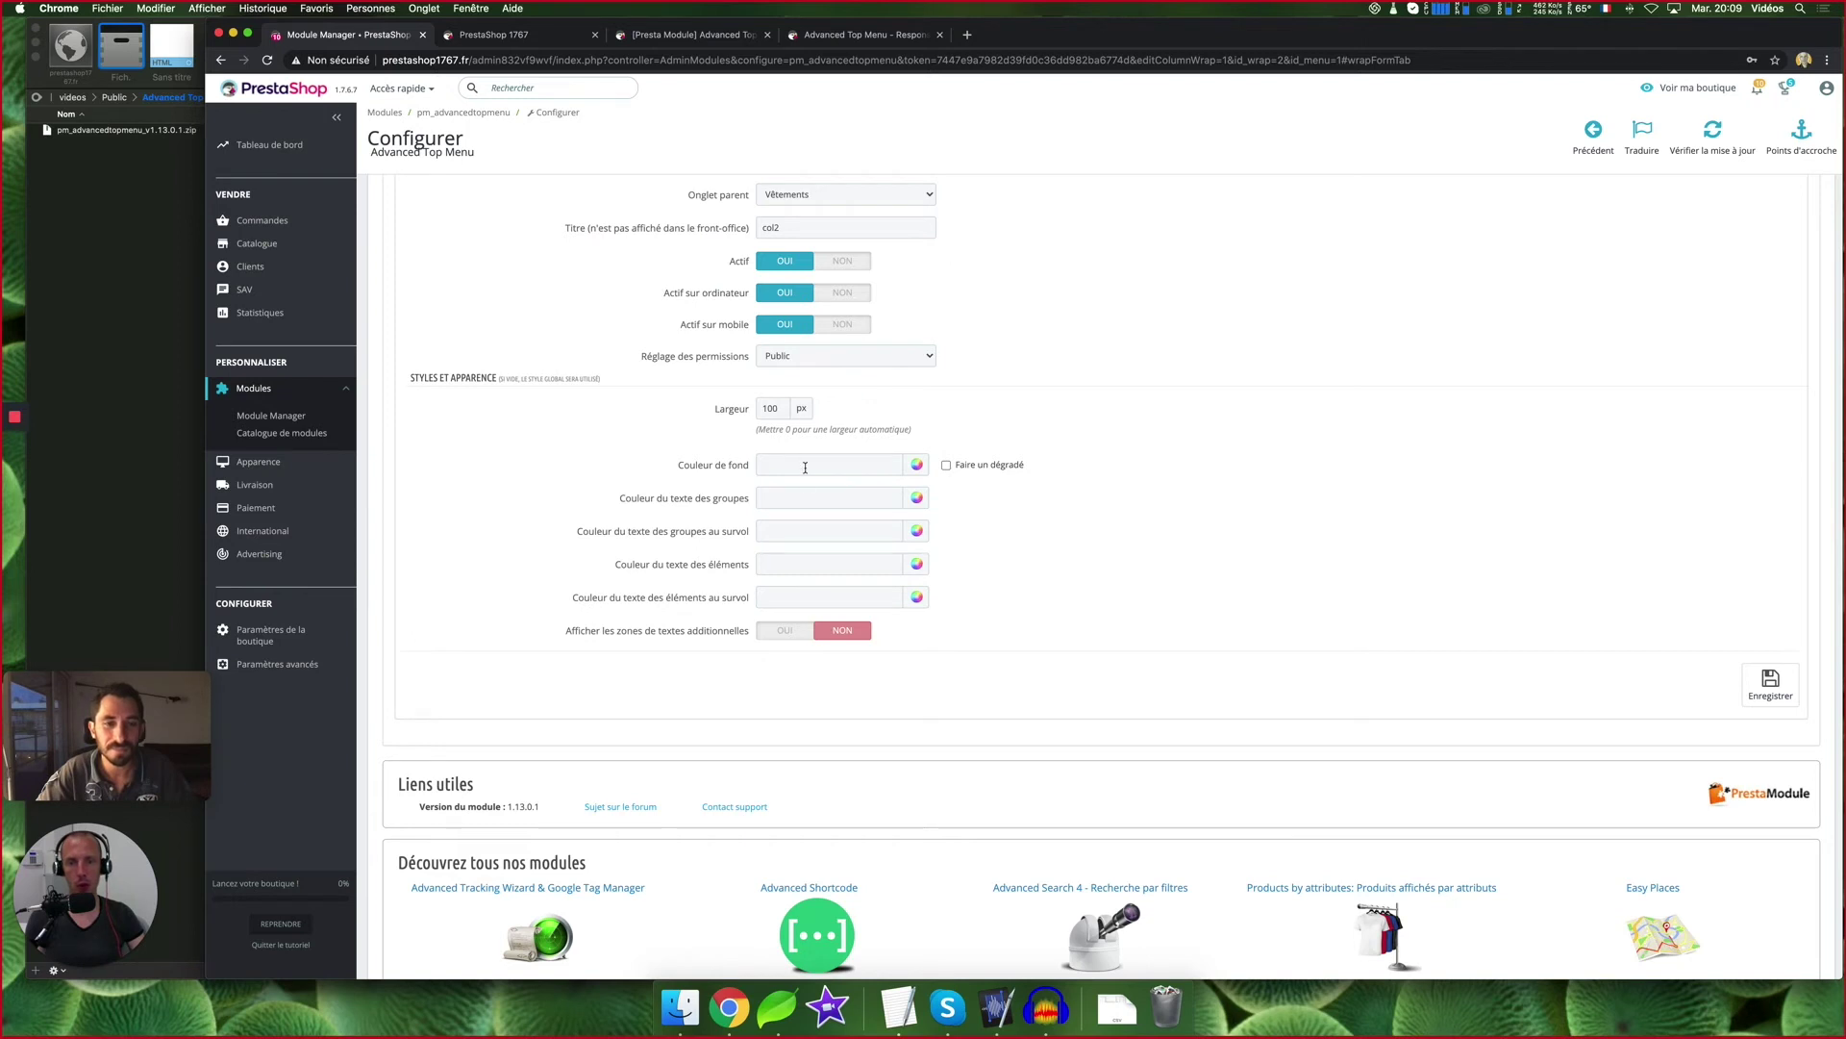
click(862, 463)
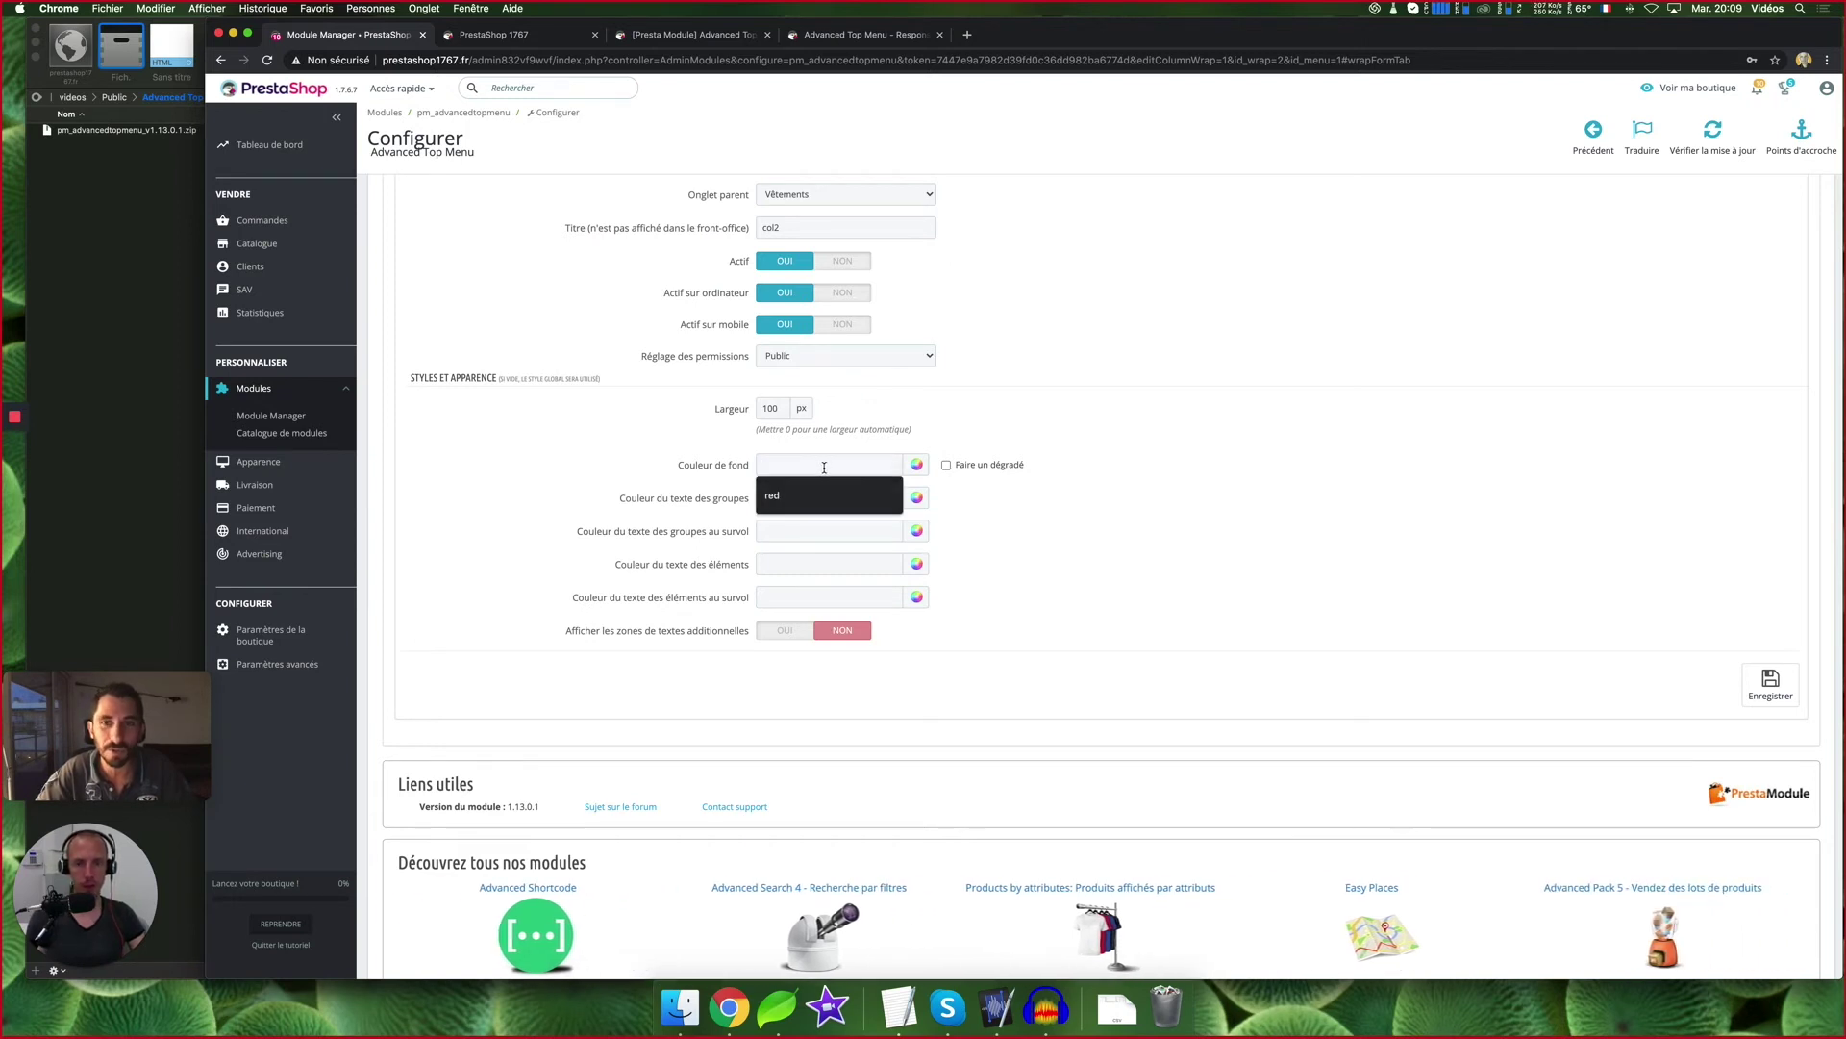
text(yell)
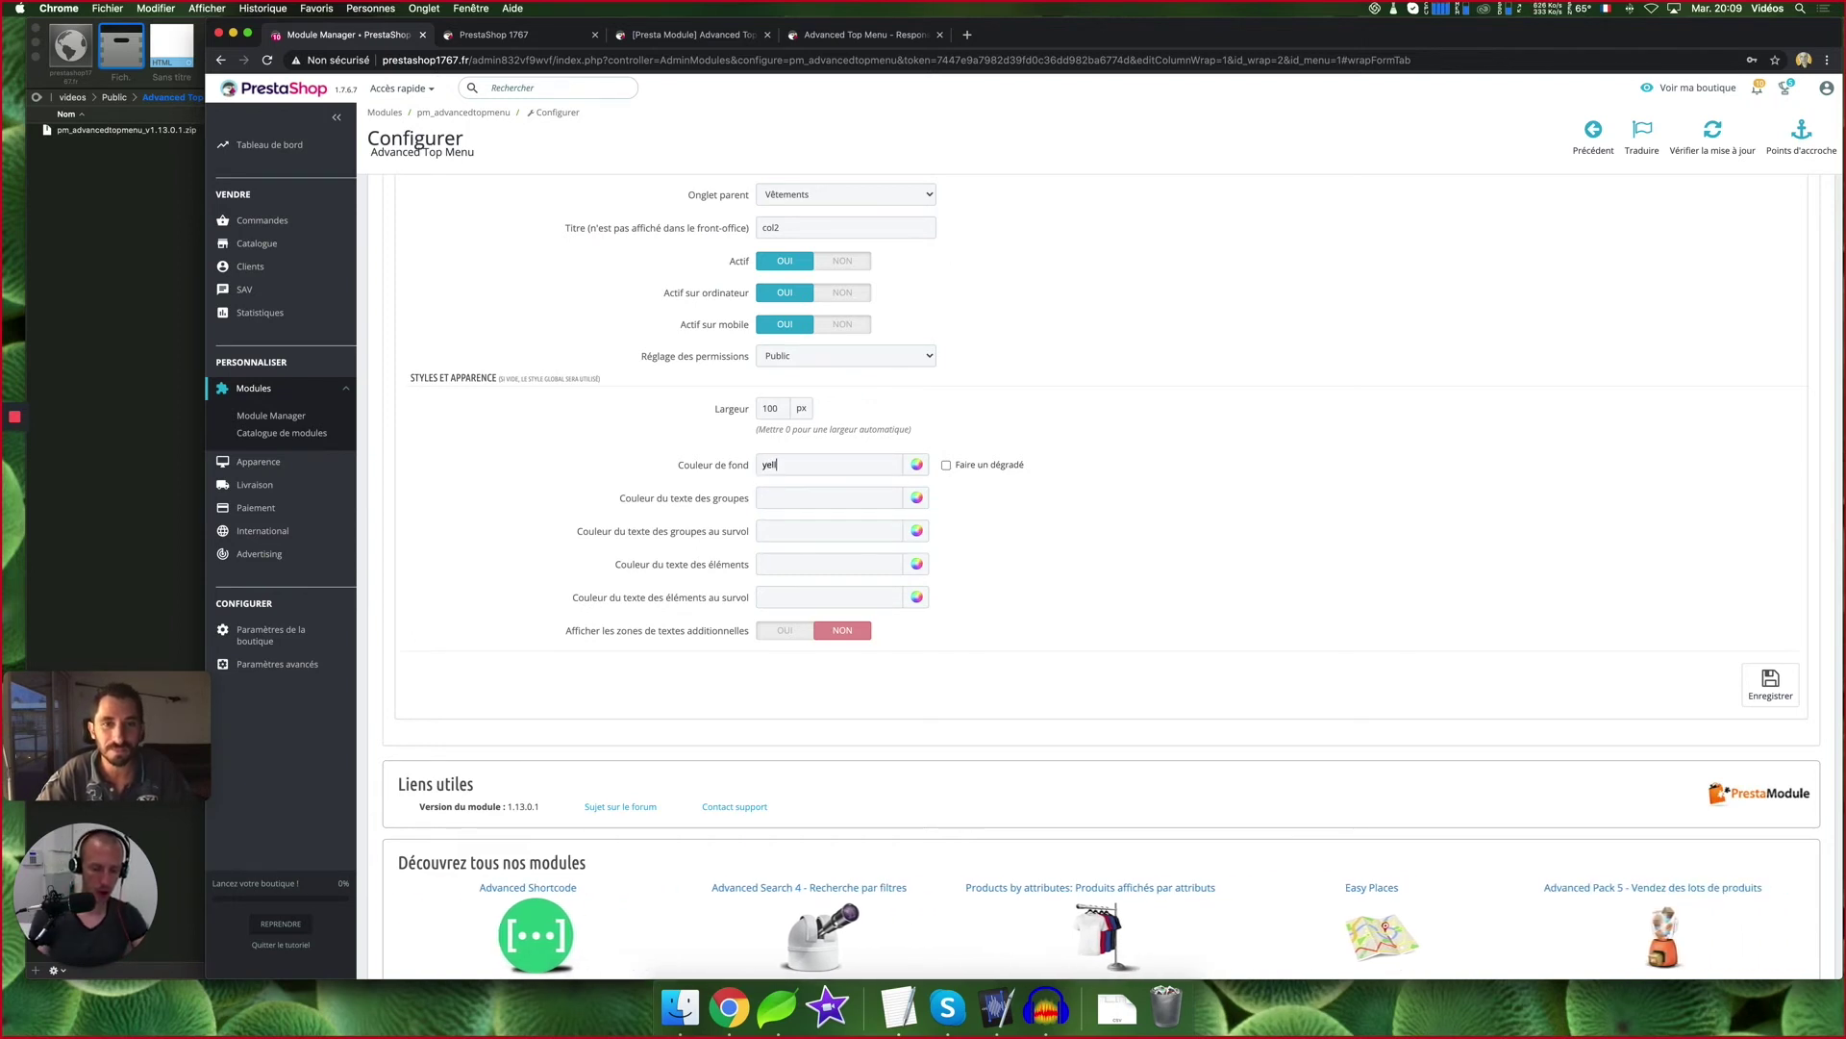
text(ow)
click(1770, 684)
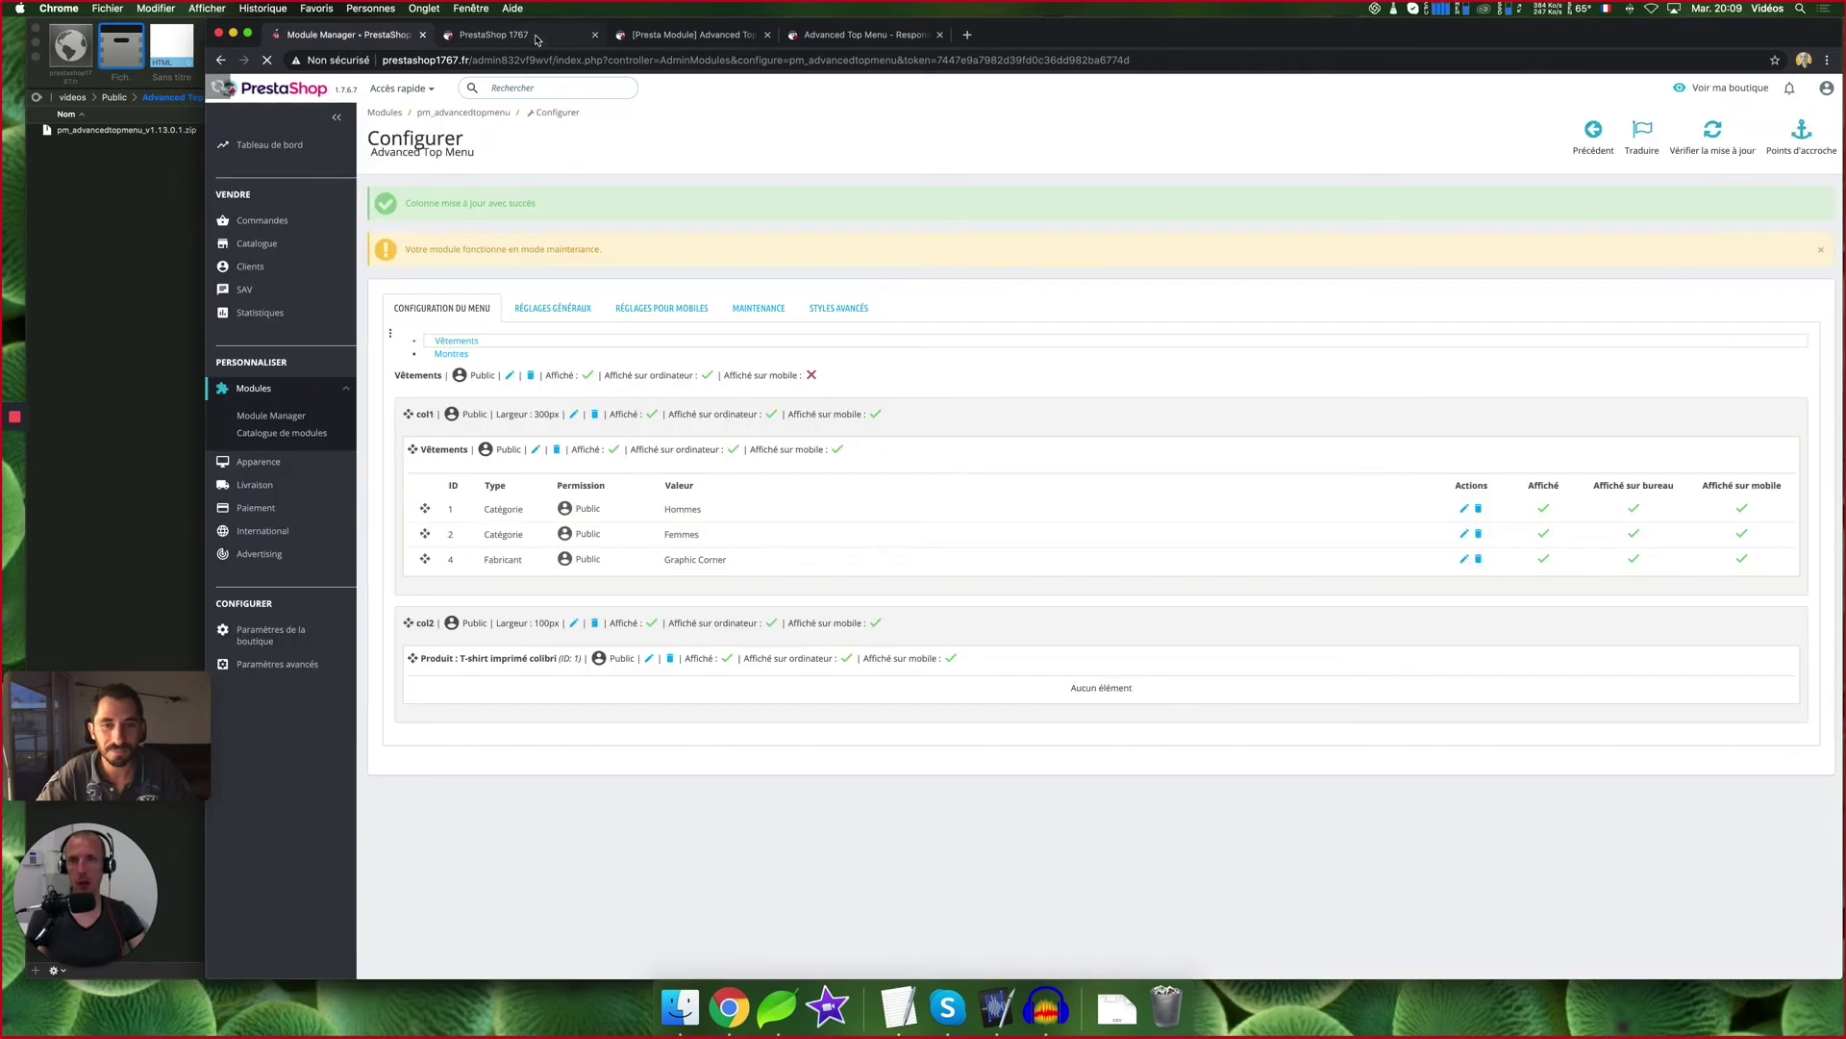
Reload the storefront and measure the widths of the red and yellow columns in the Vêtements menu
click(538, 41)
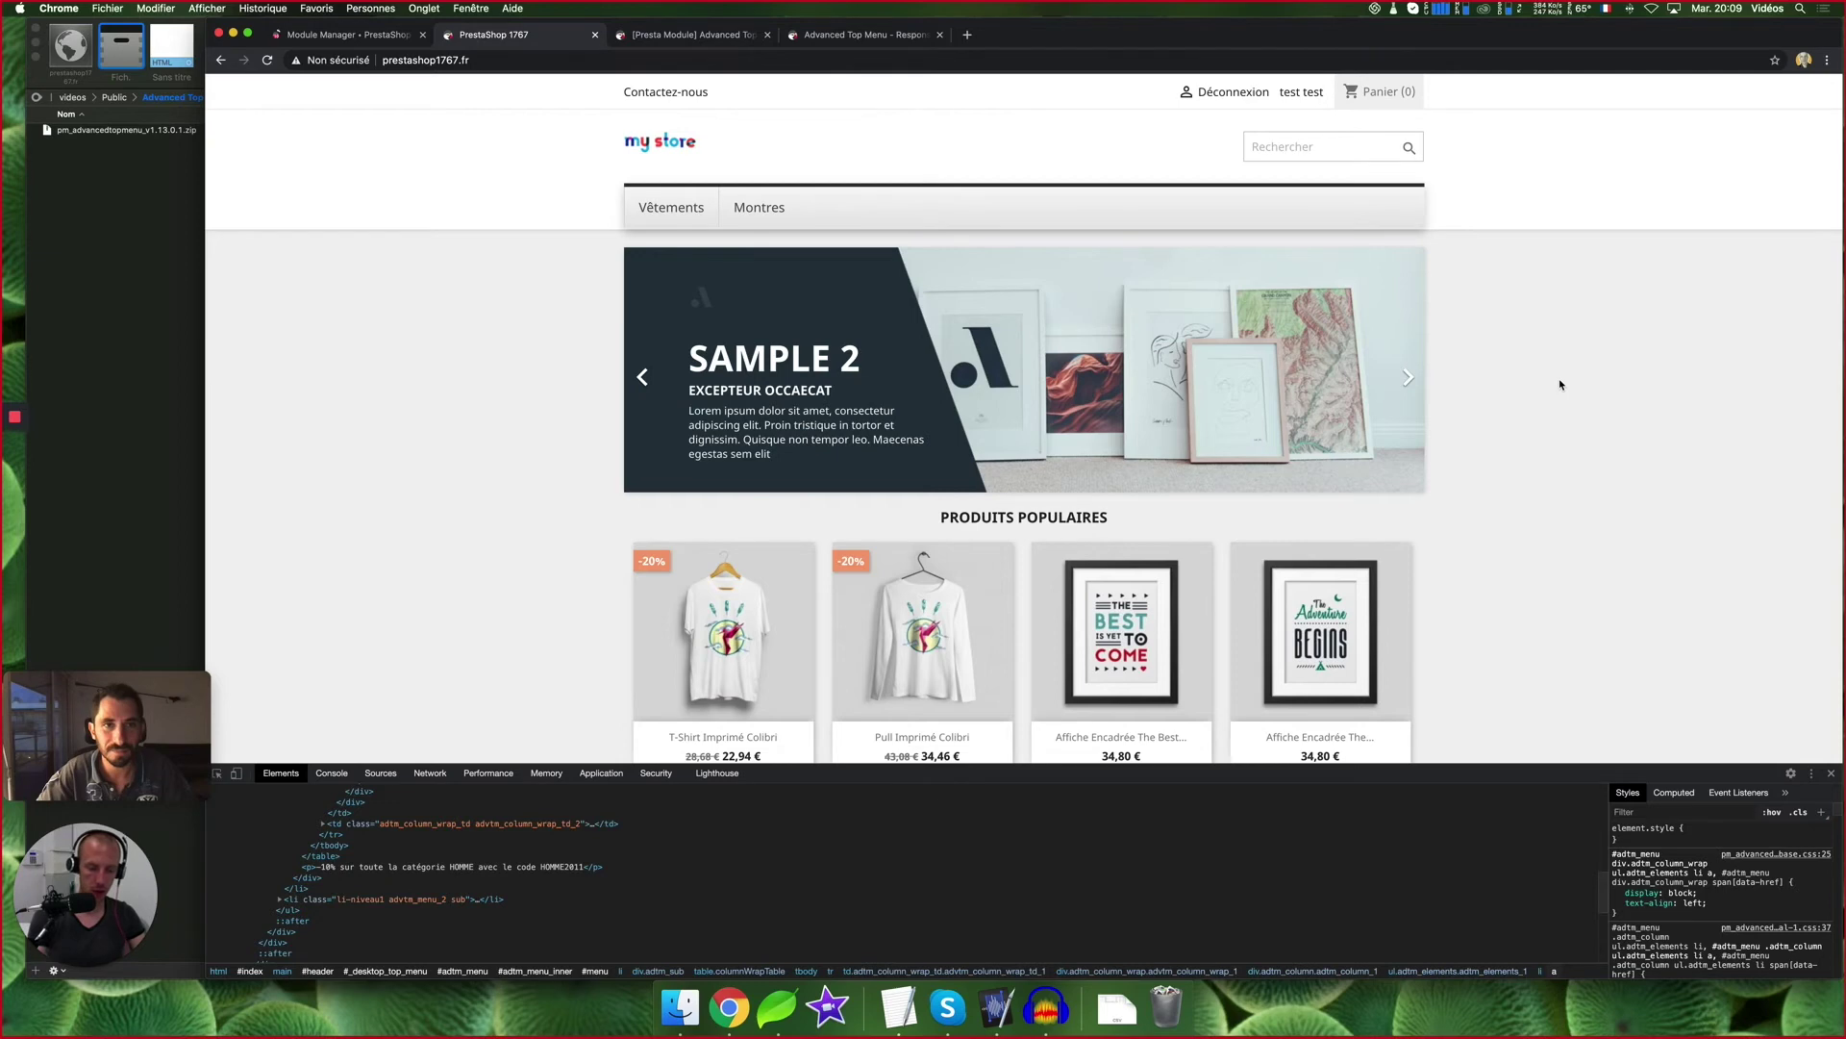
key(super+r)
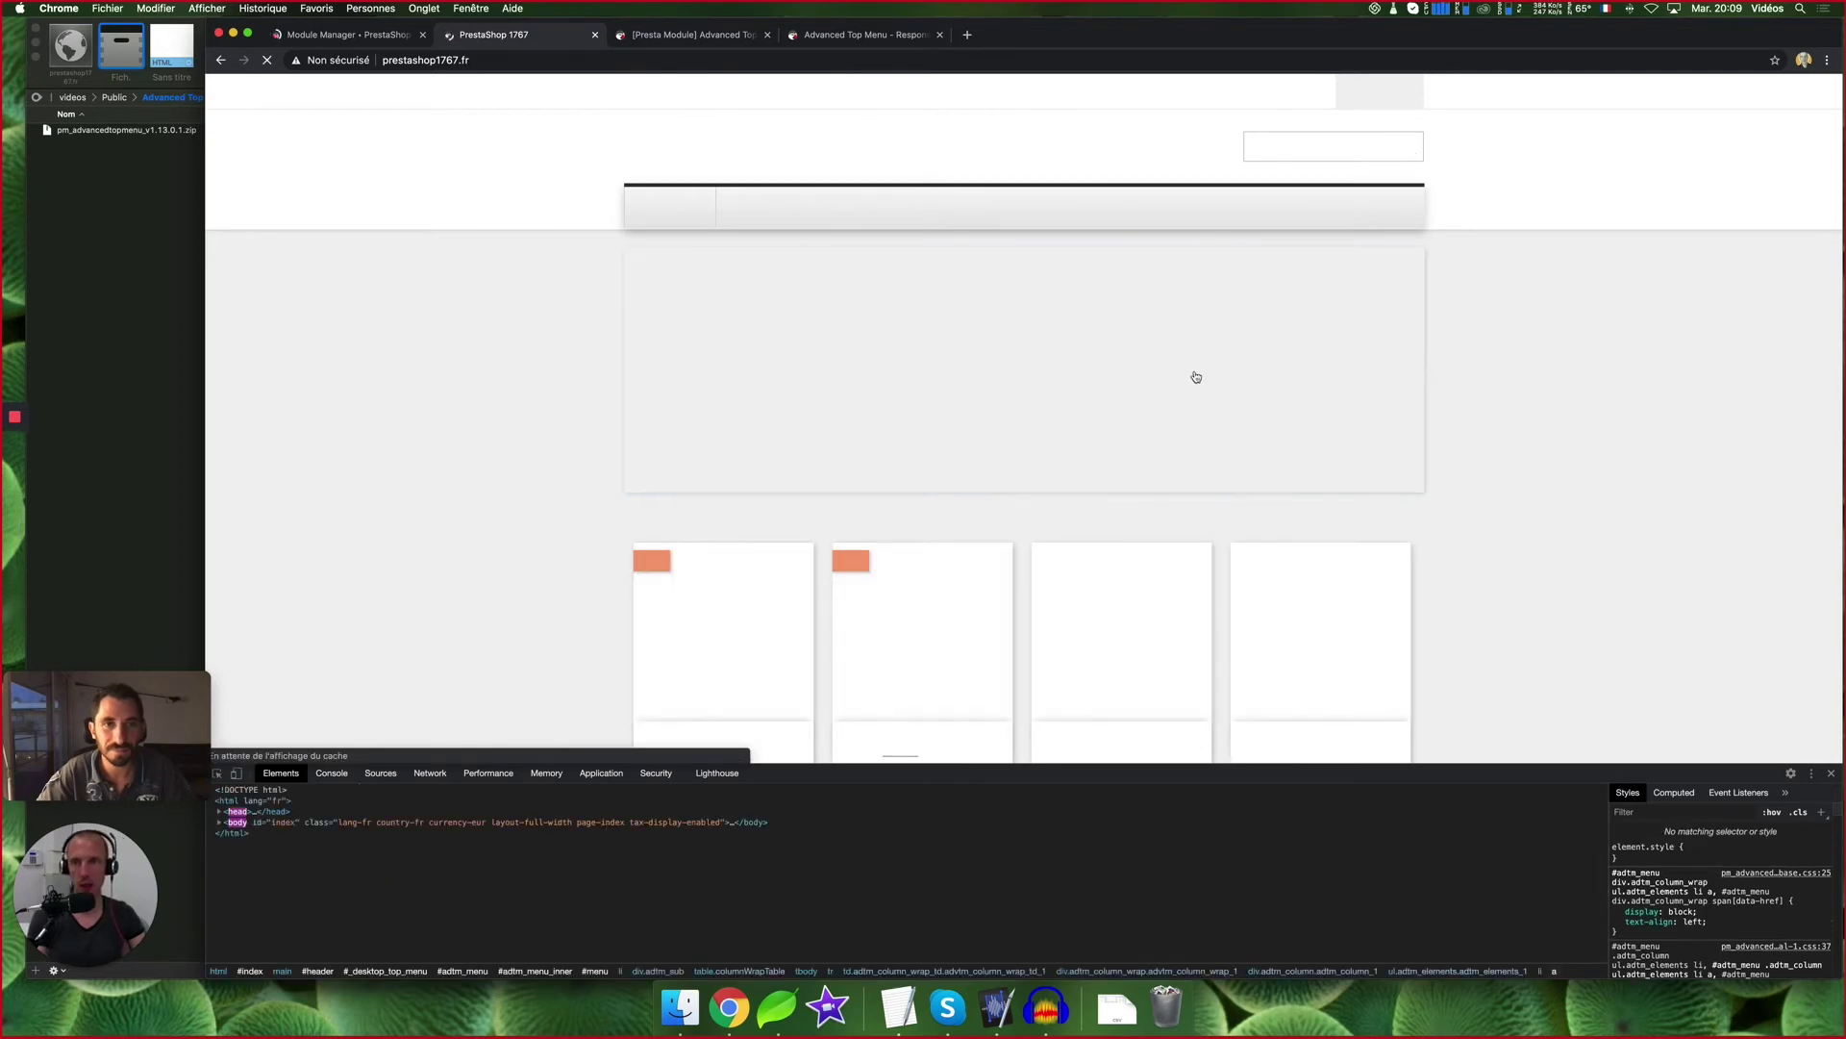
mouse_move(676, 208)
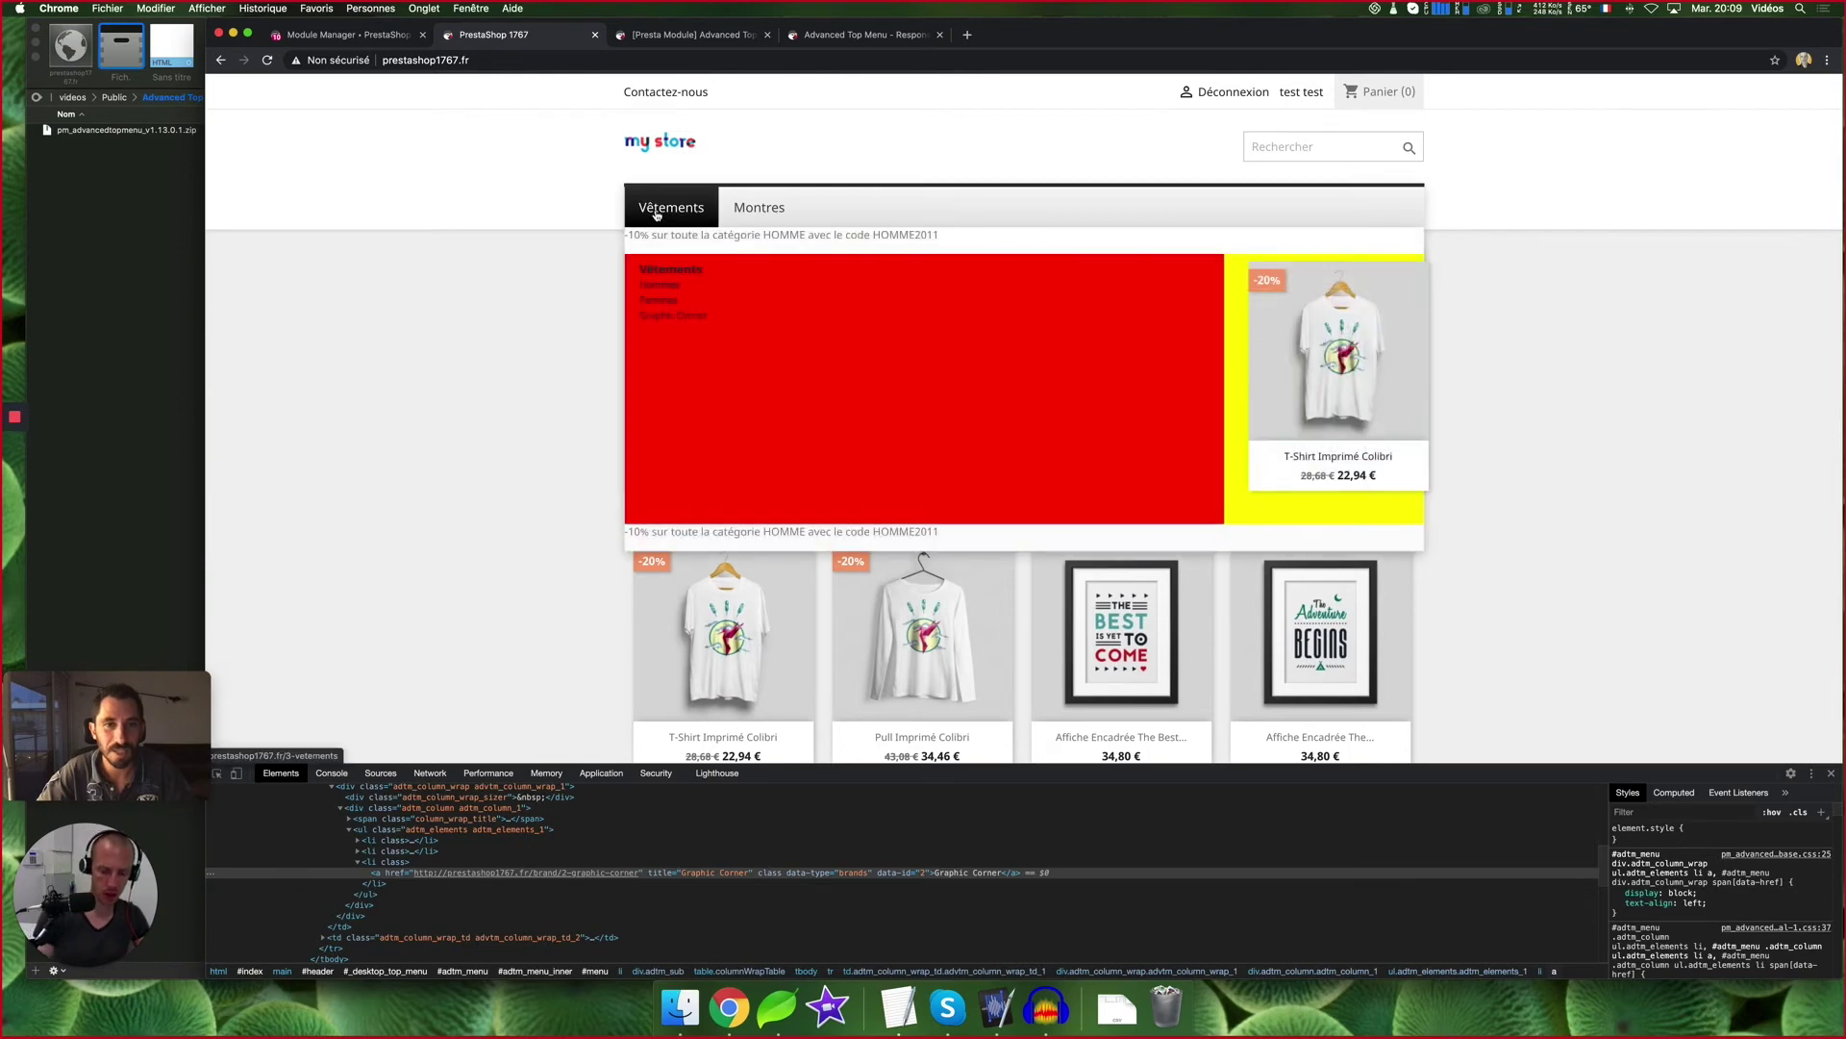
drag(623, 271, 1226, 311)
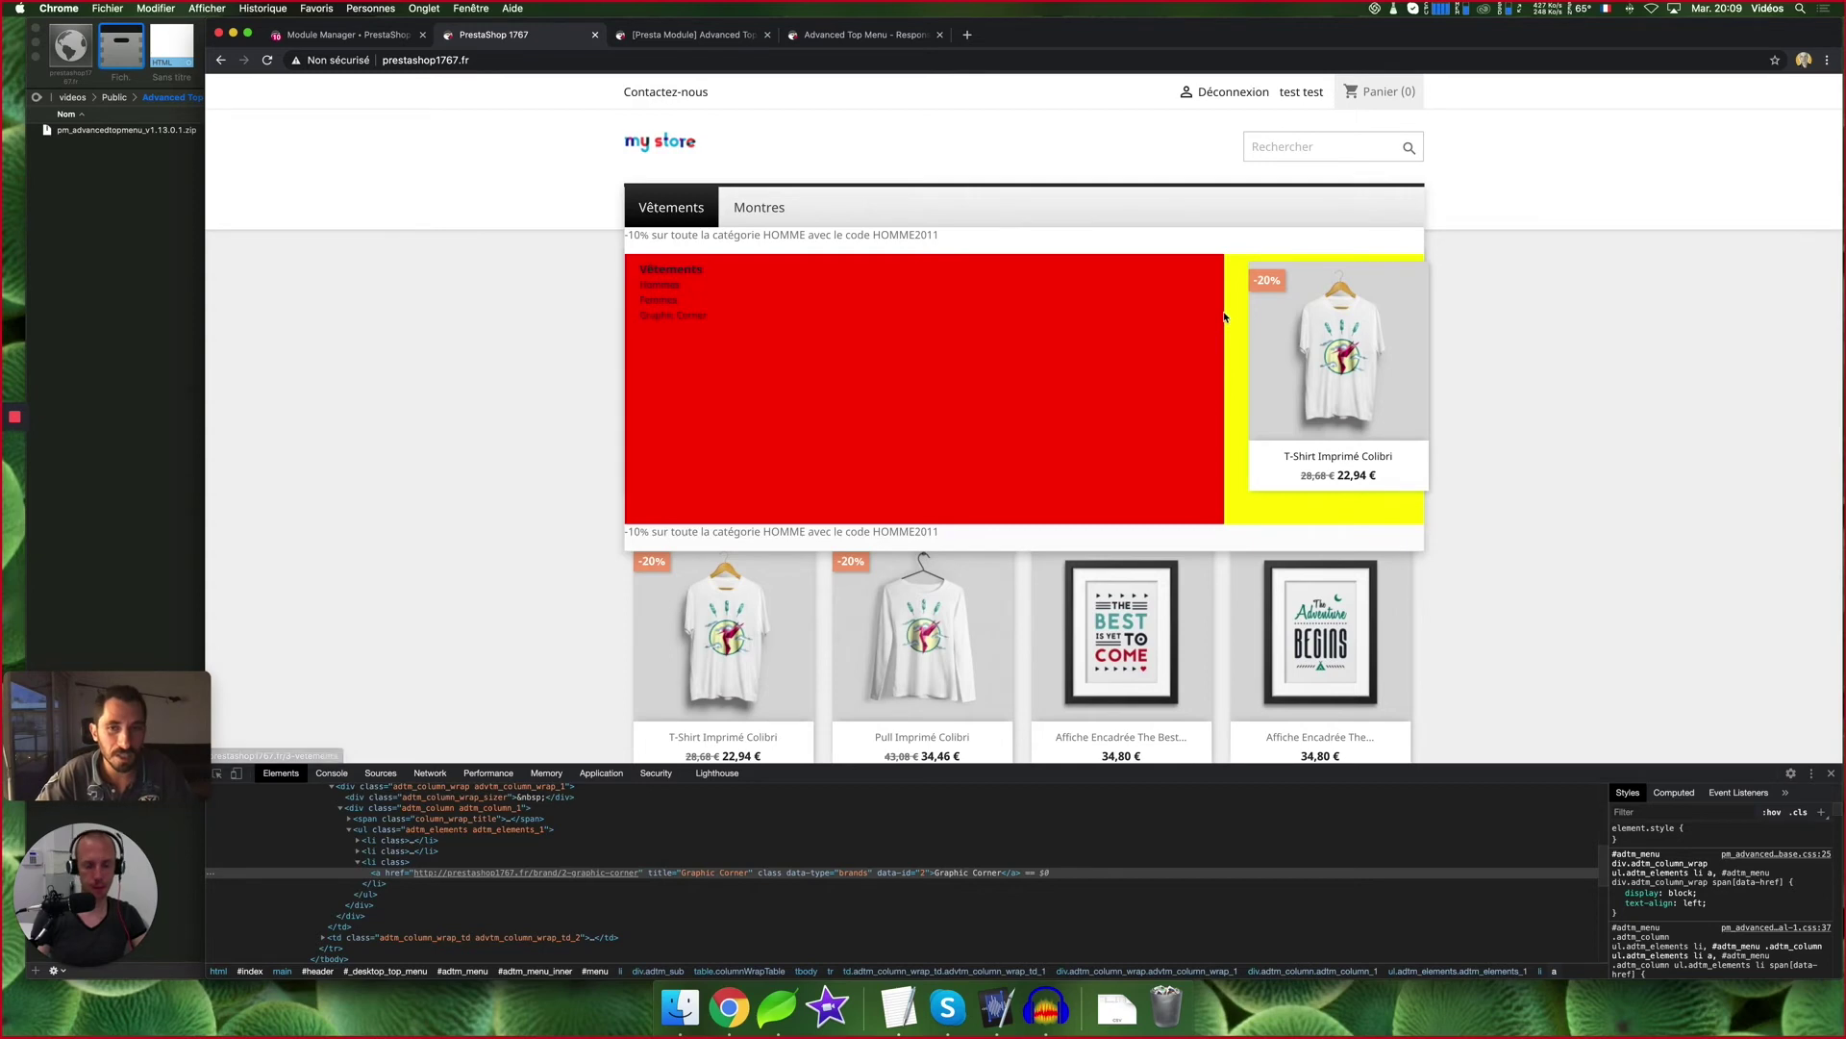
drag(1227, 299, 1423, 261)
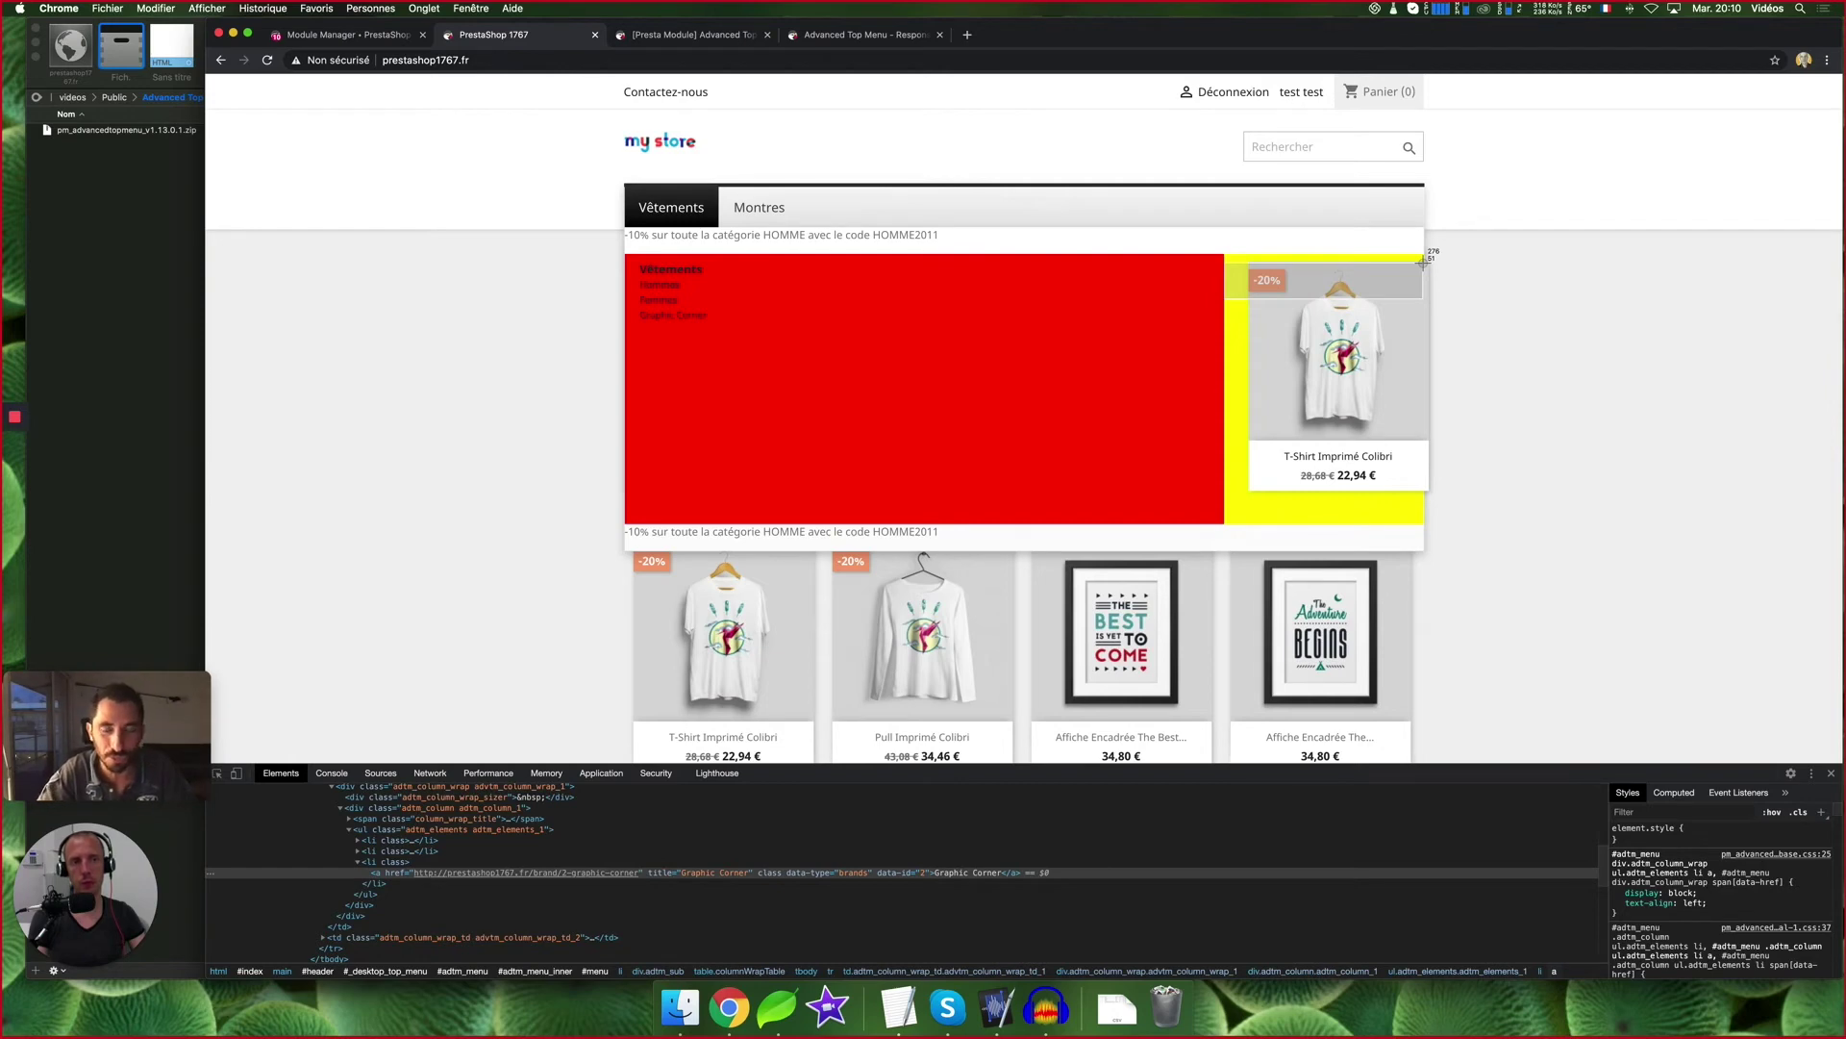
drag(1423, 260, 1424, 261)
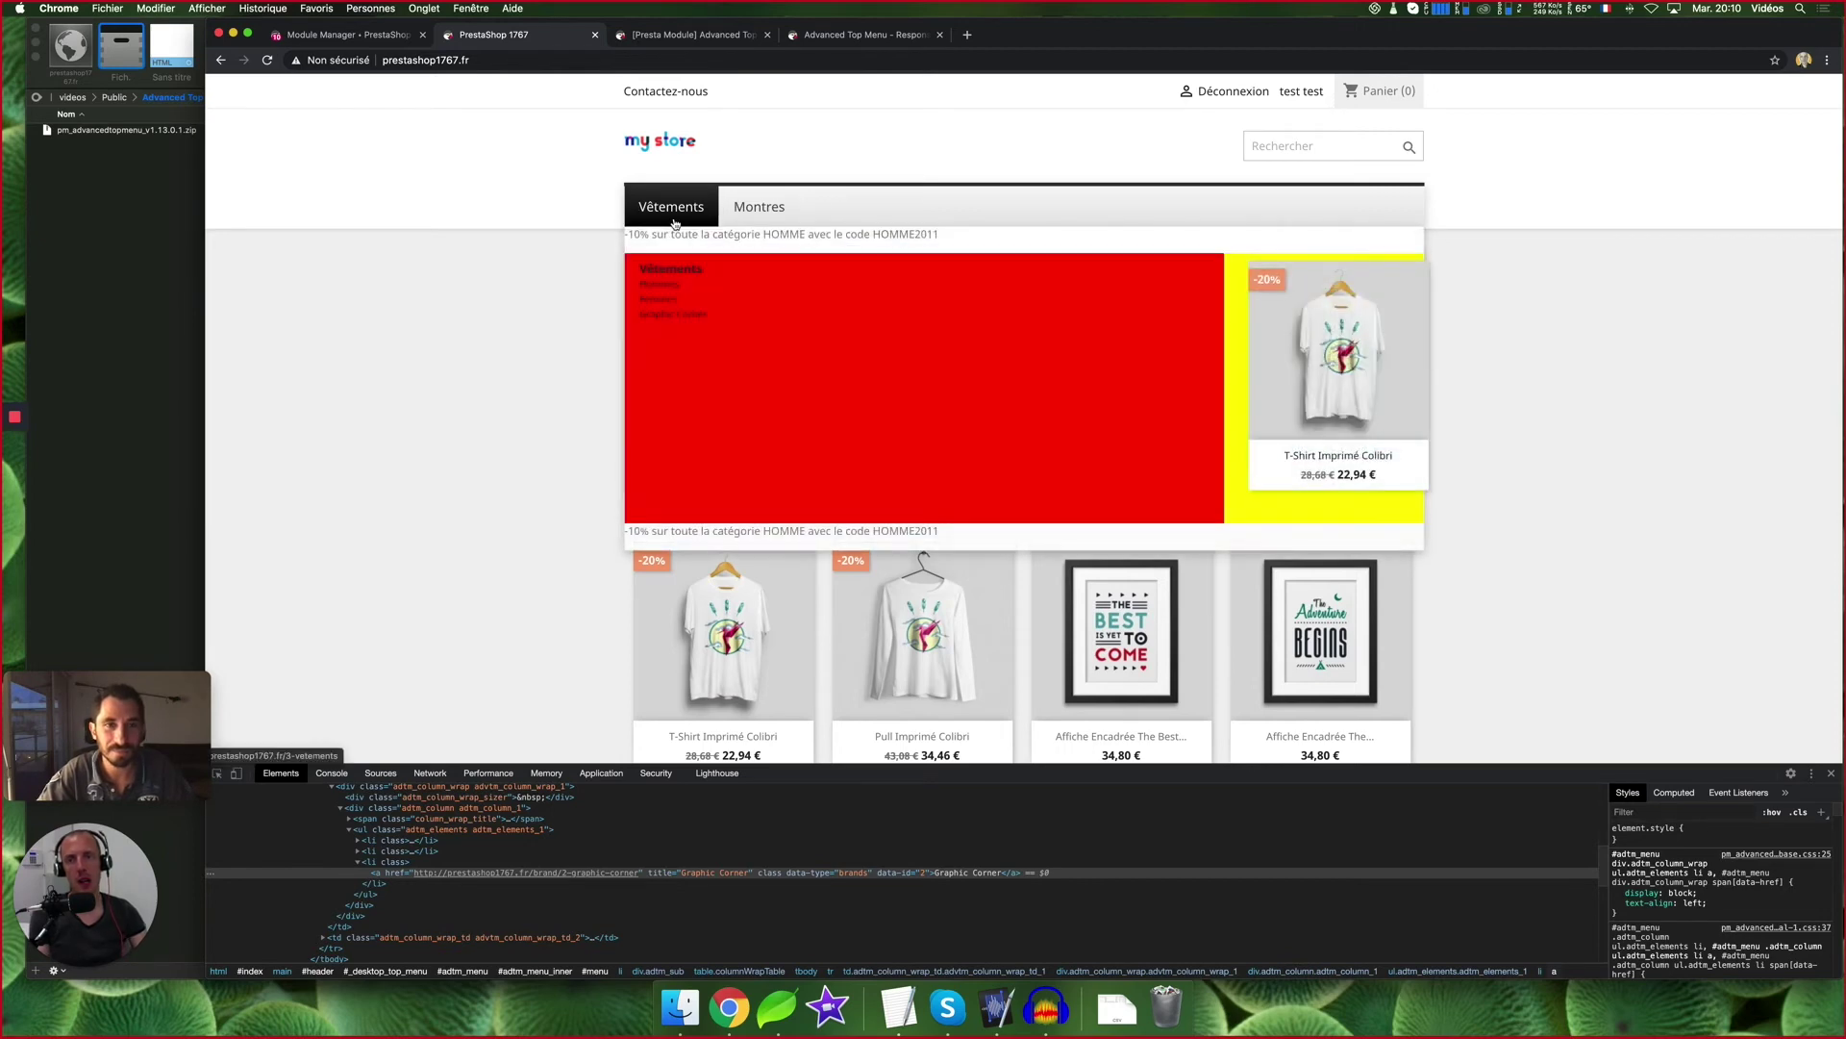
Compare col1's configured width in the module with the red column shown in the storefront's Vêtements menu
click(370, 39)
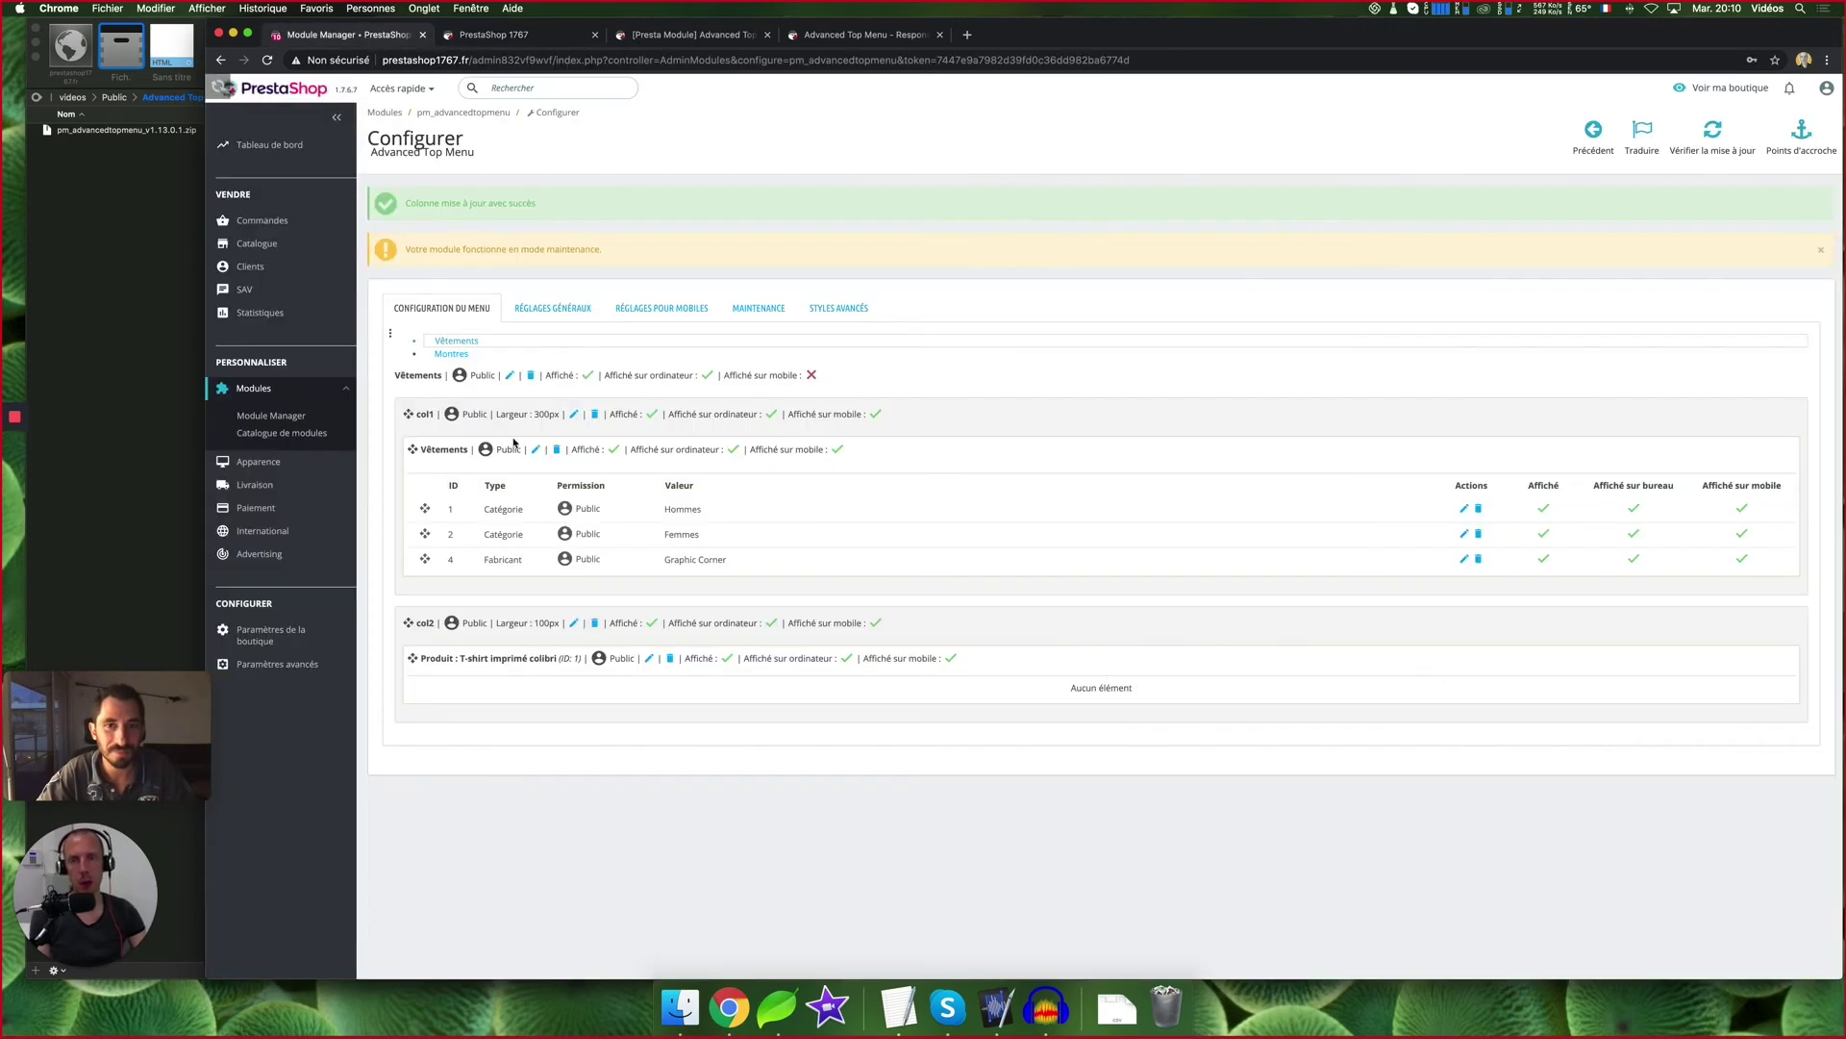
drag(543, 419, 565, 418)
double_click(546, 420)
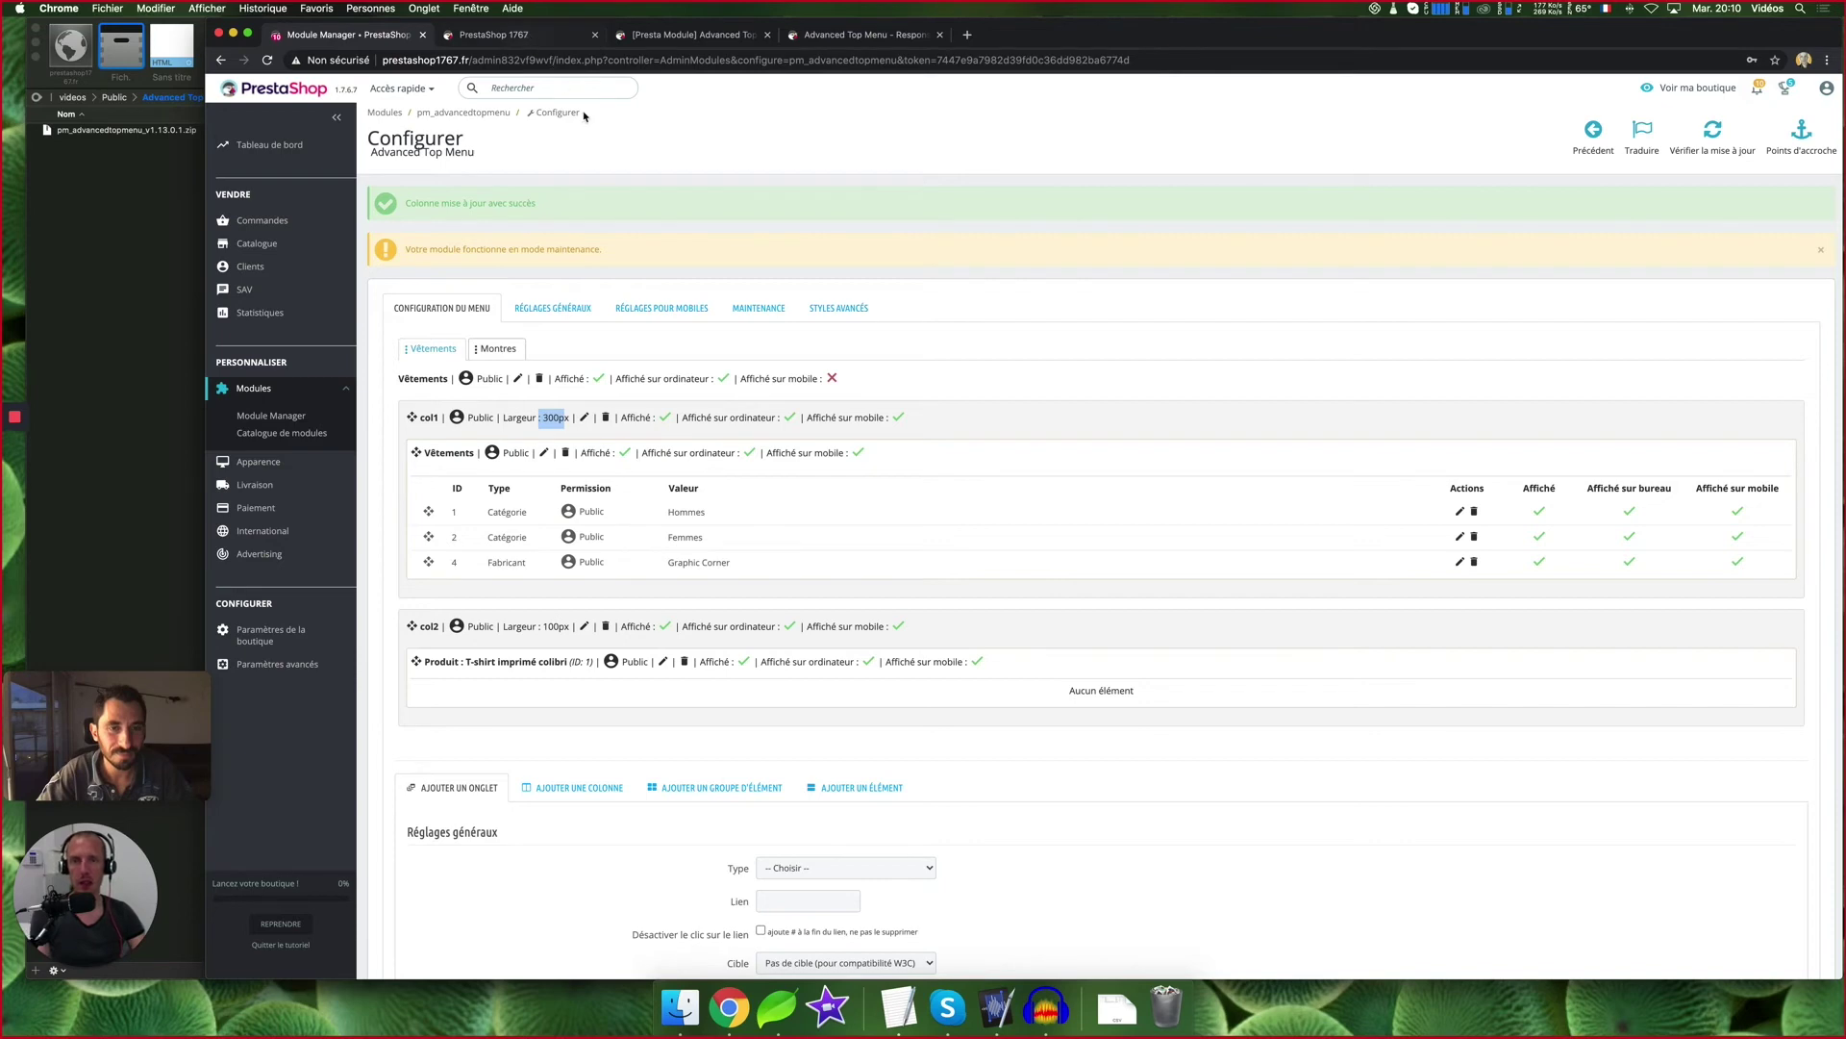
click(519, 36)
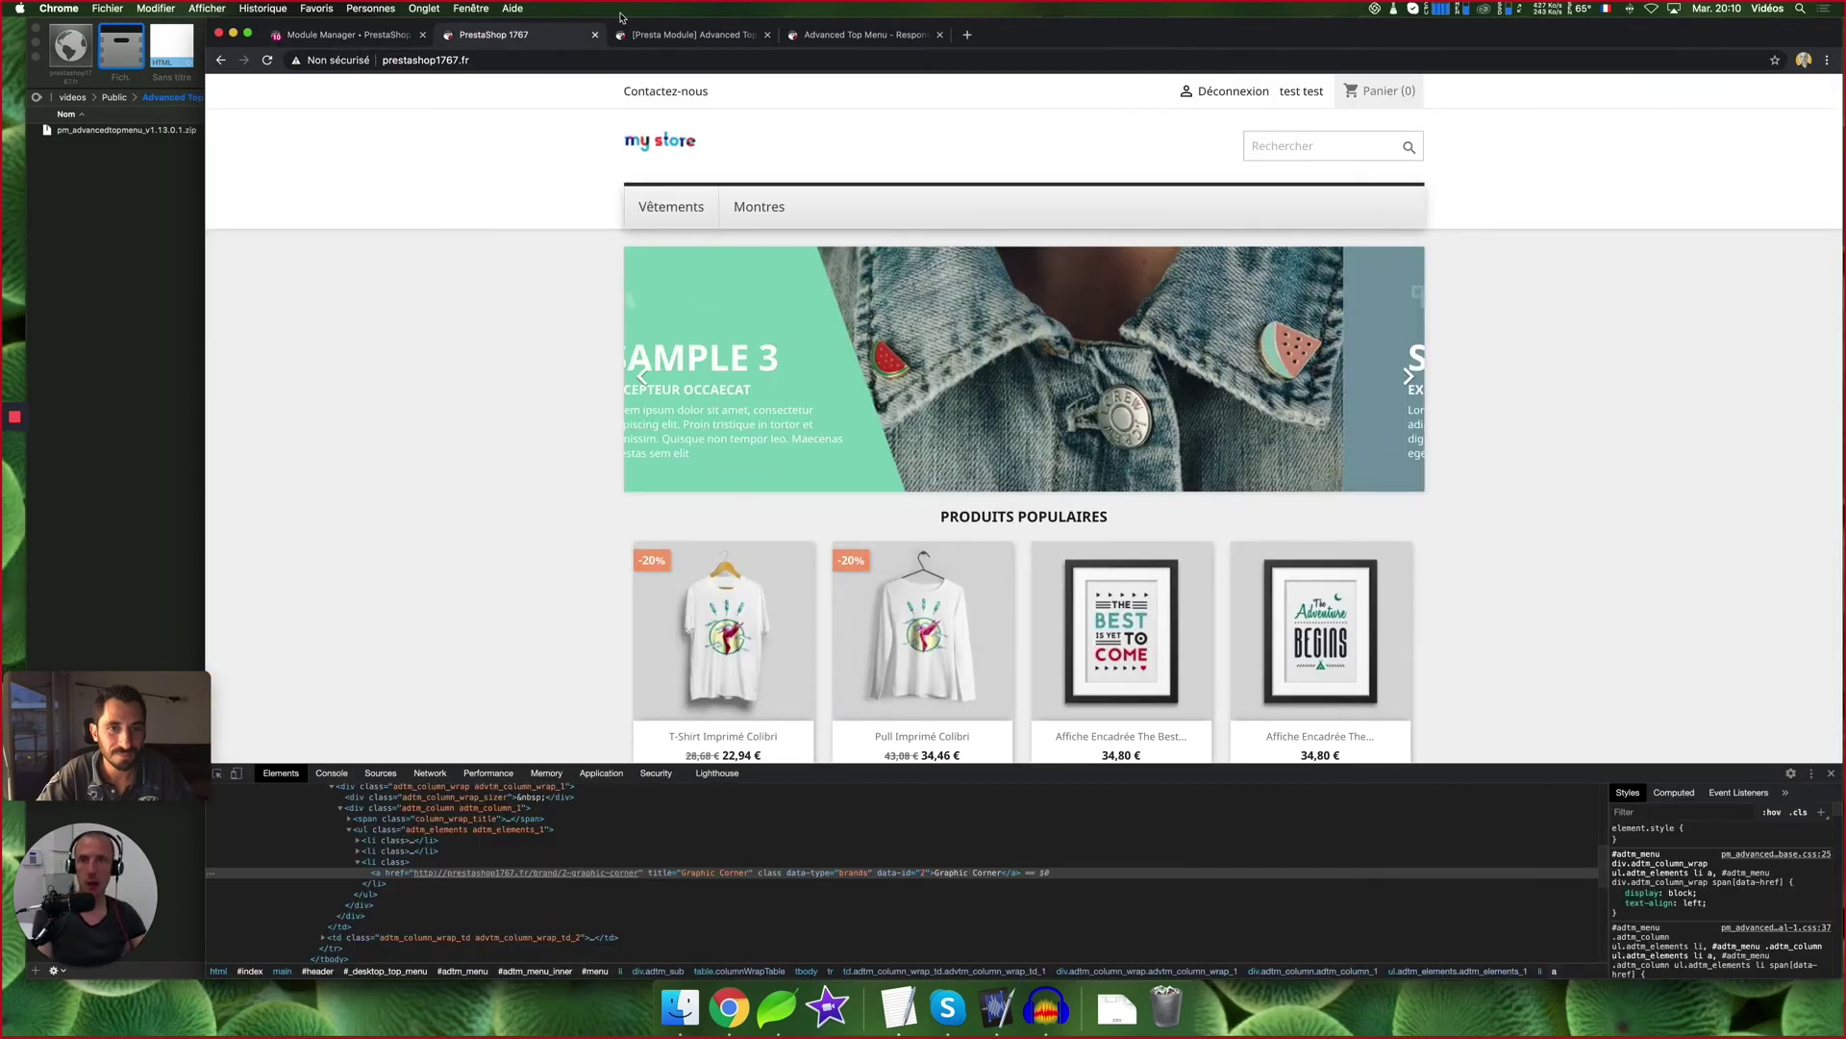
mouse_move(683, 208)
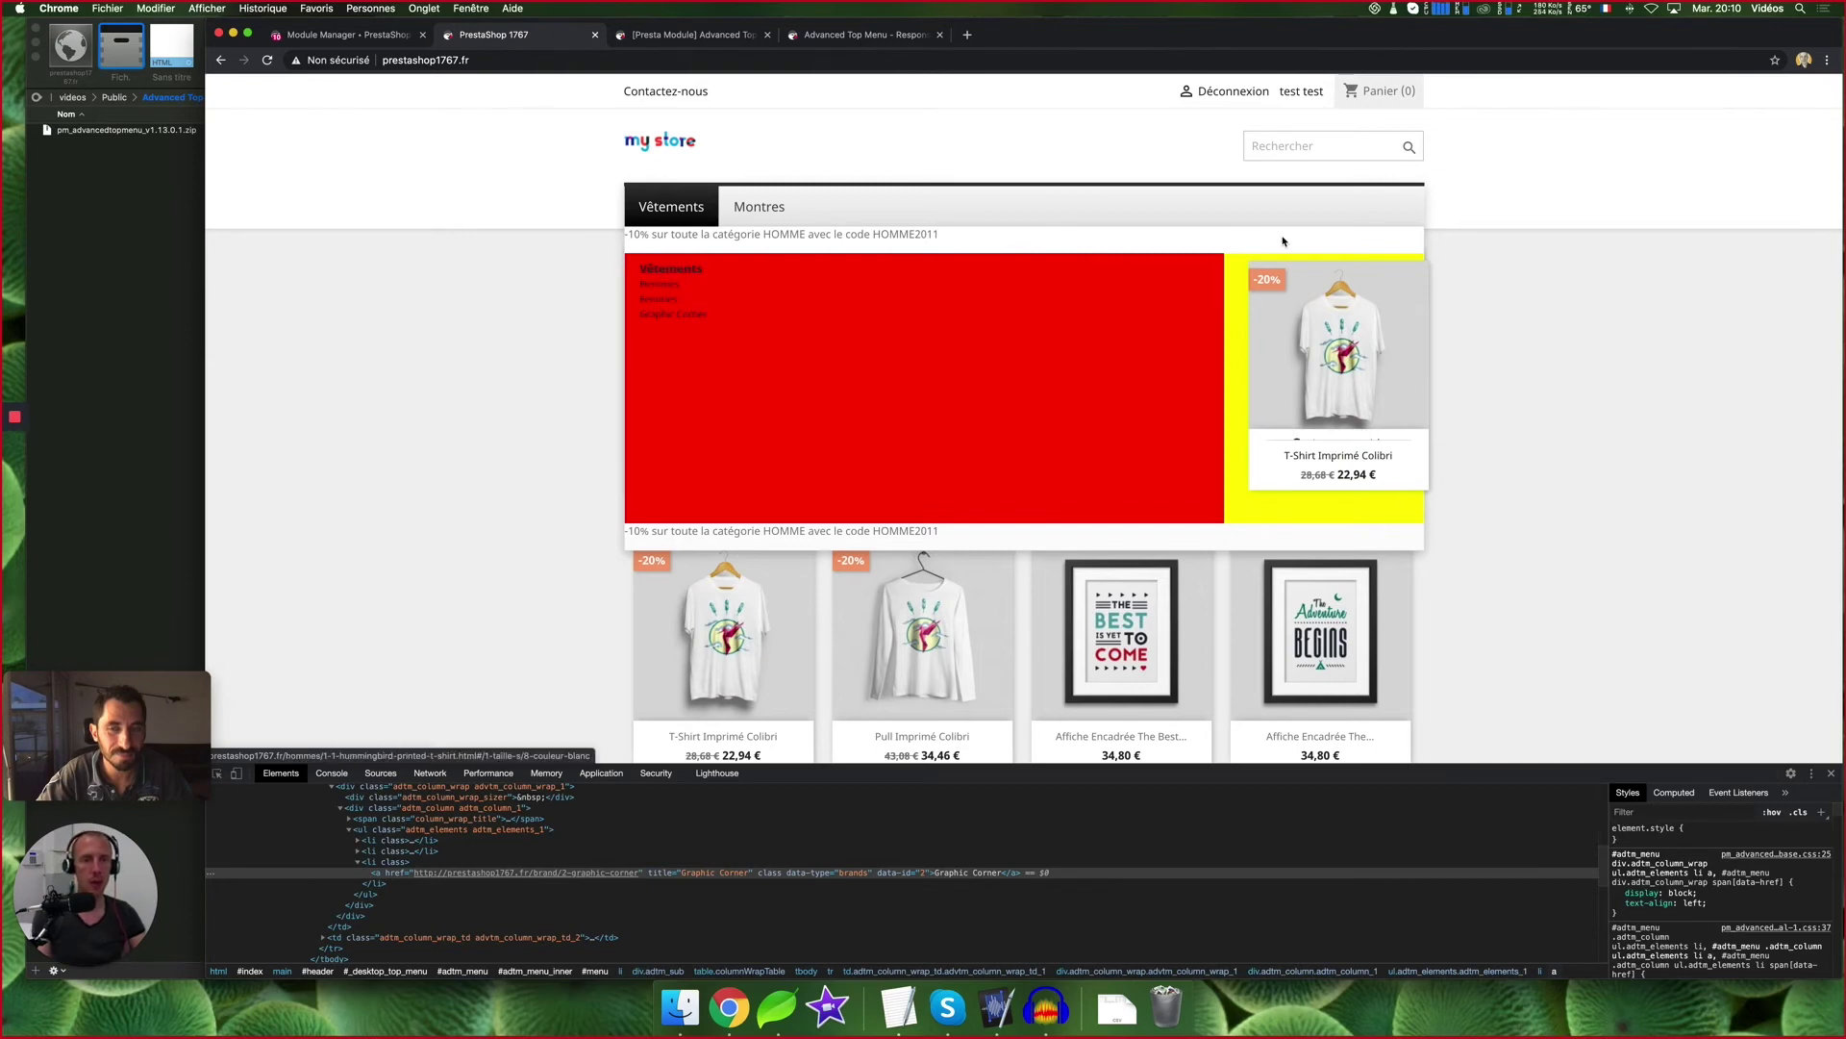
Set the Vêtements tab's submenu position to "Aligner les sous-menus sur le côté gauche du menu courant" and save the tab
click(338, 39)
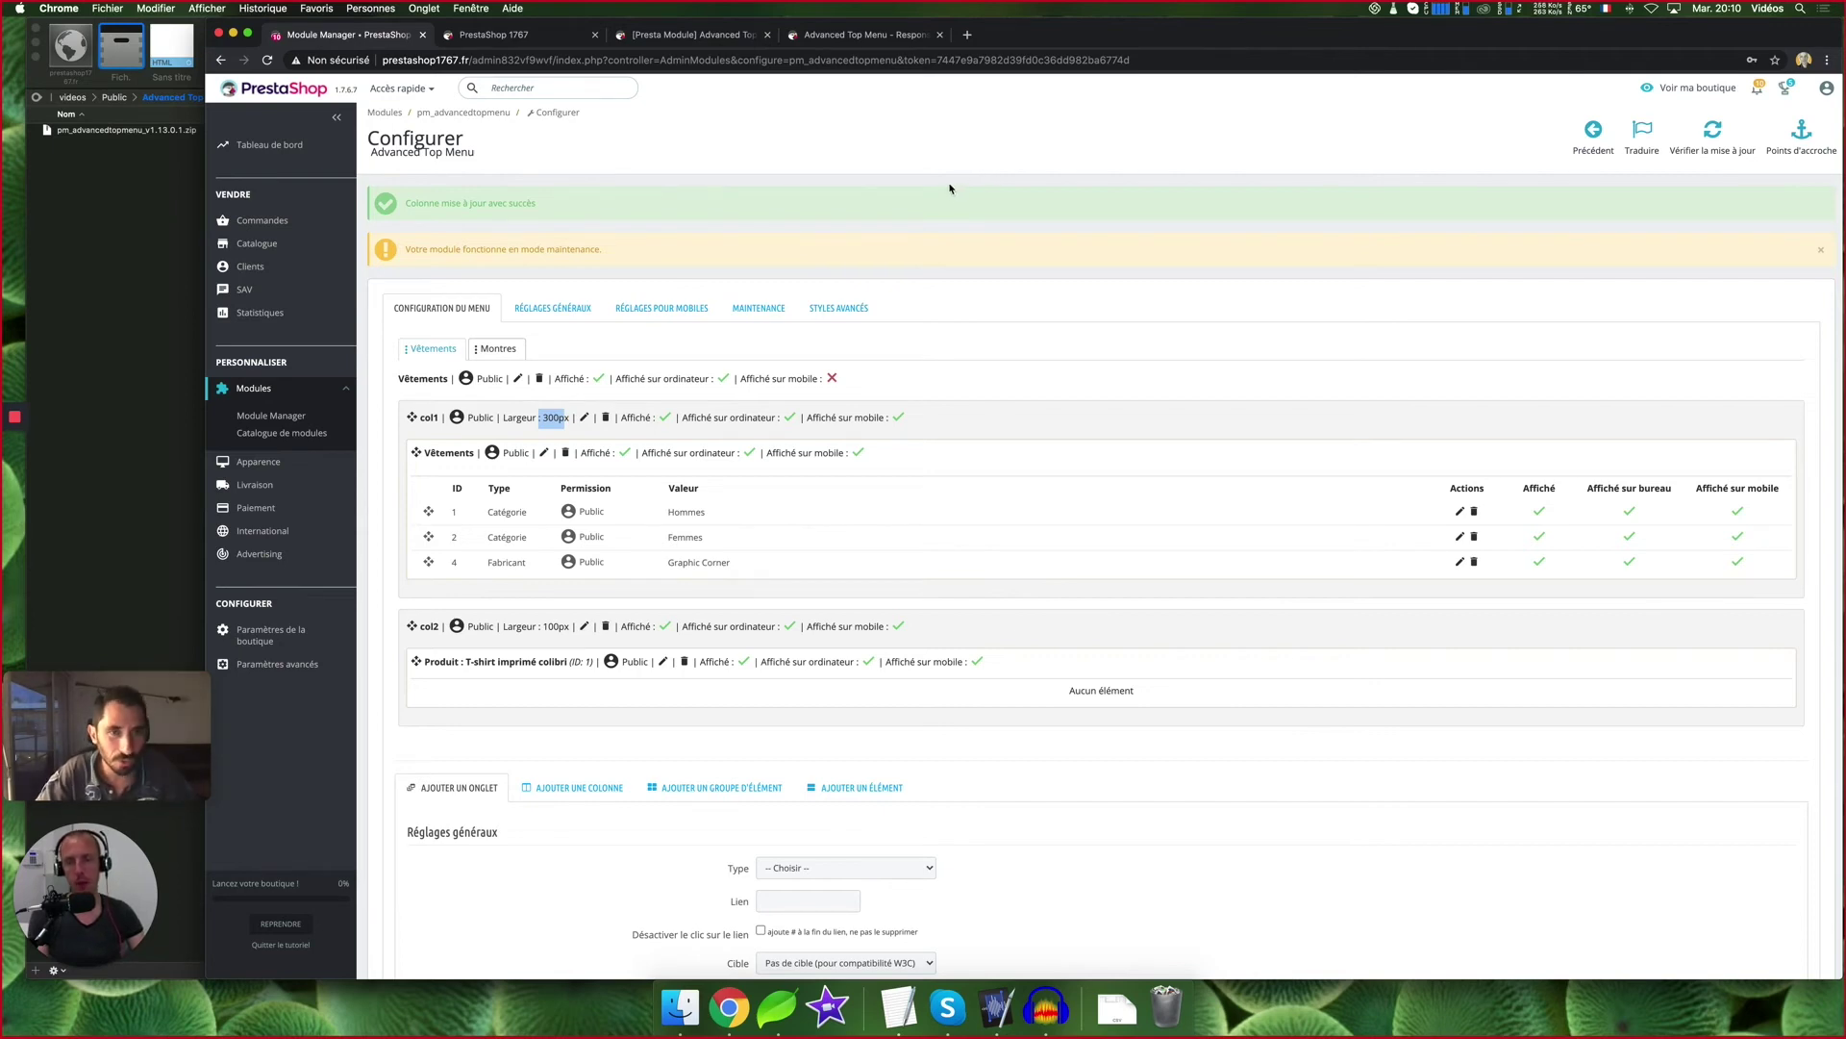
scroll(947, 197, down, 3)
scroll(944, 203, up, 3)
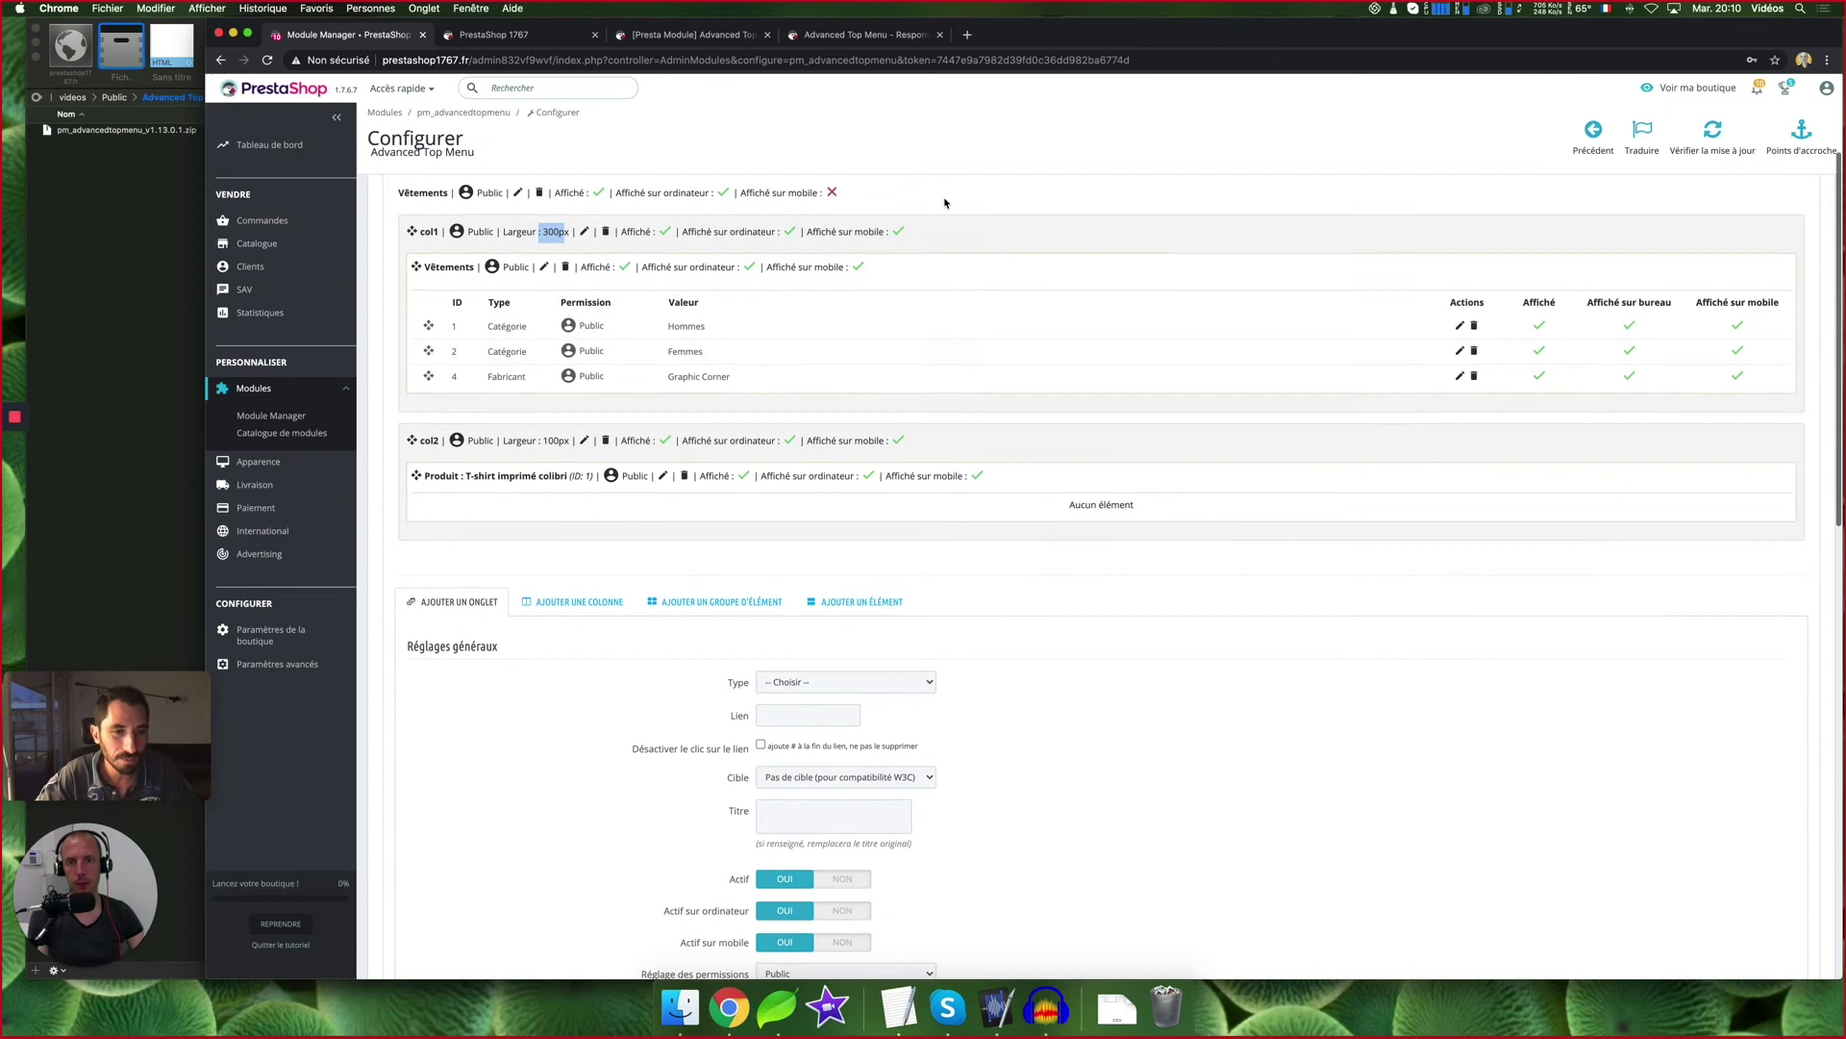
click(518, 379)
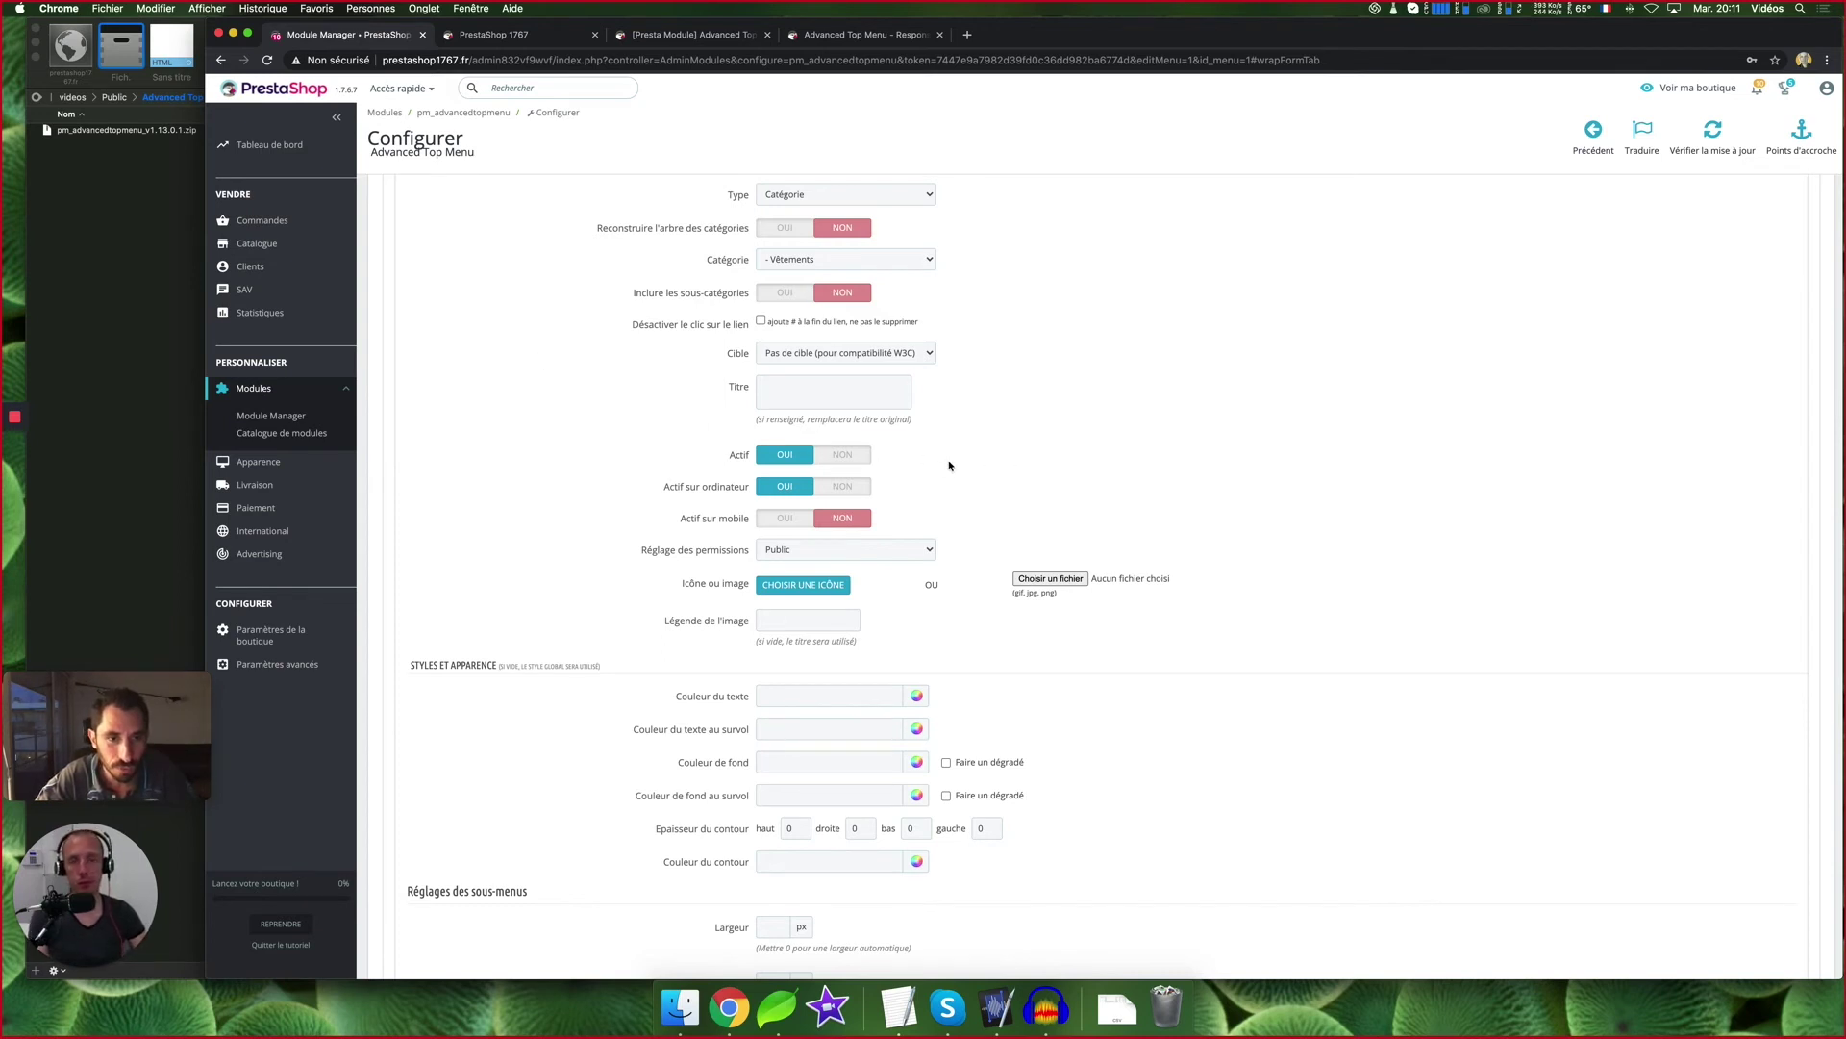
scroll(910, 574, down, 5)
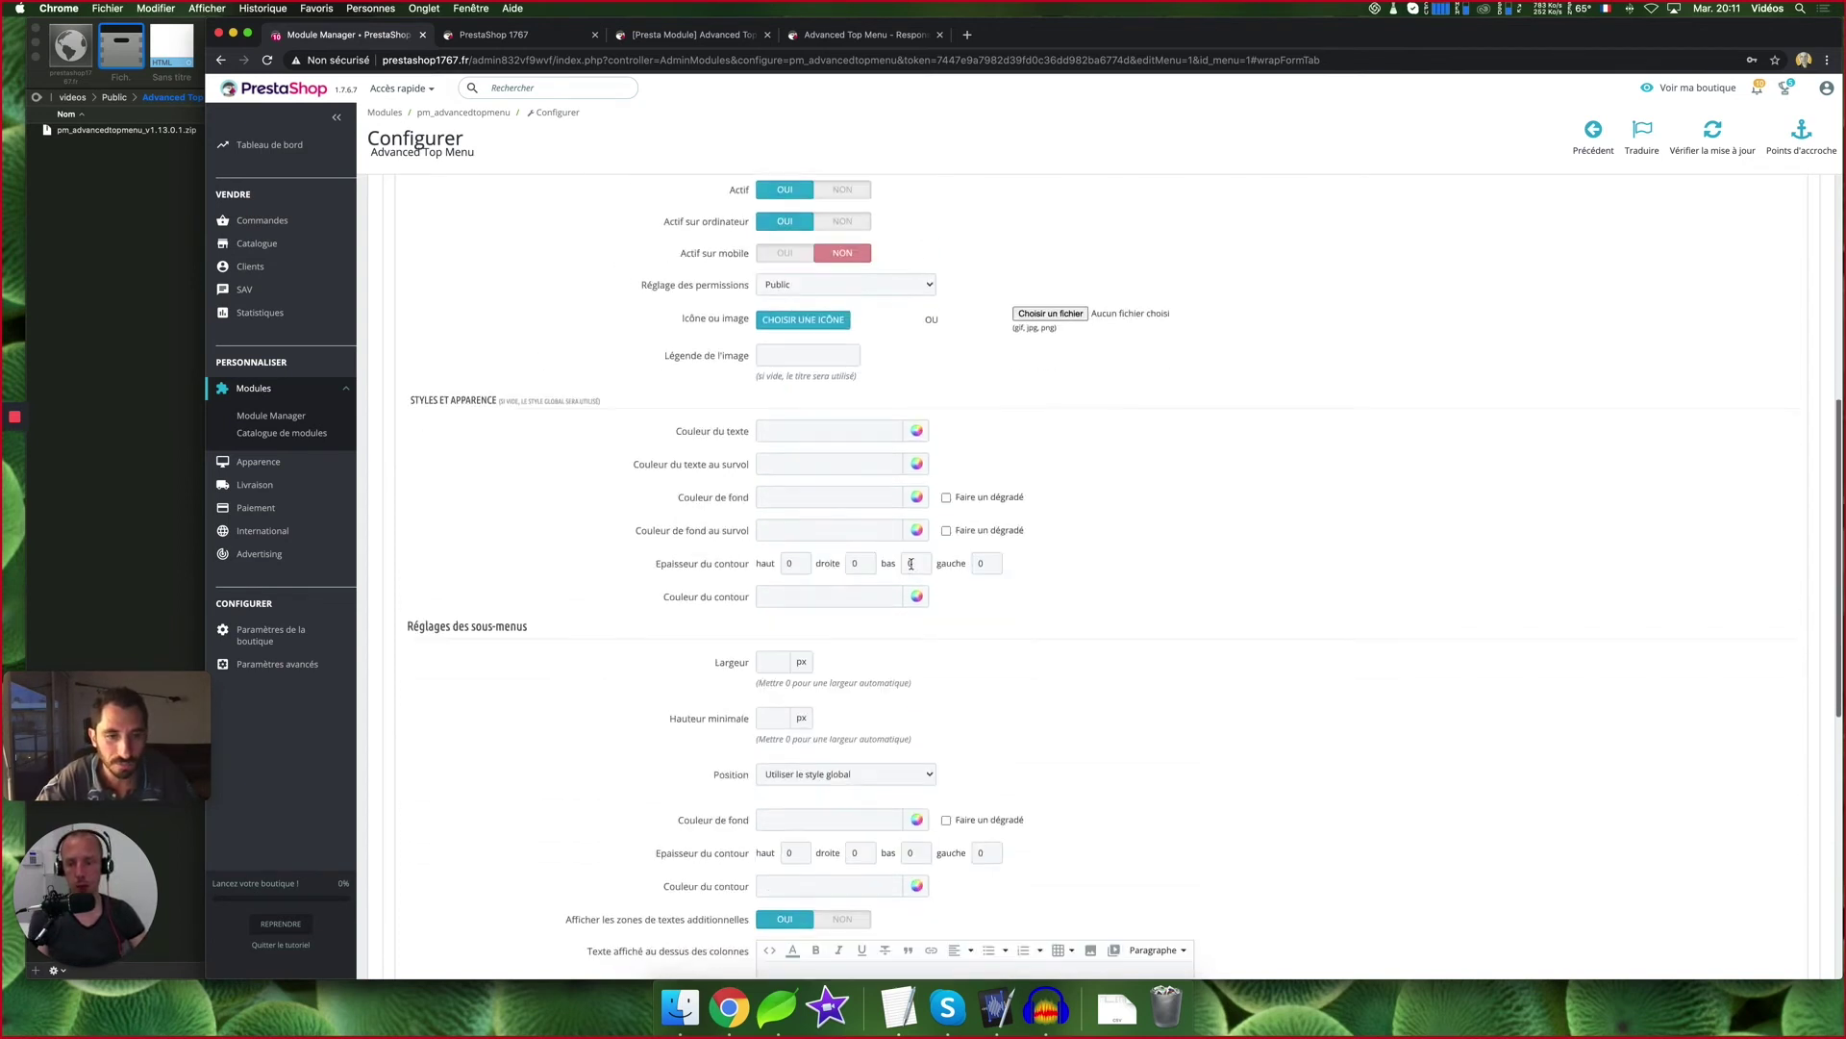
scroll(616, 664, down, 3)
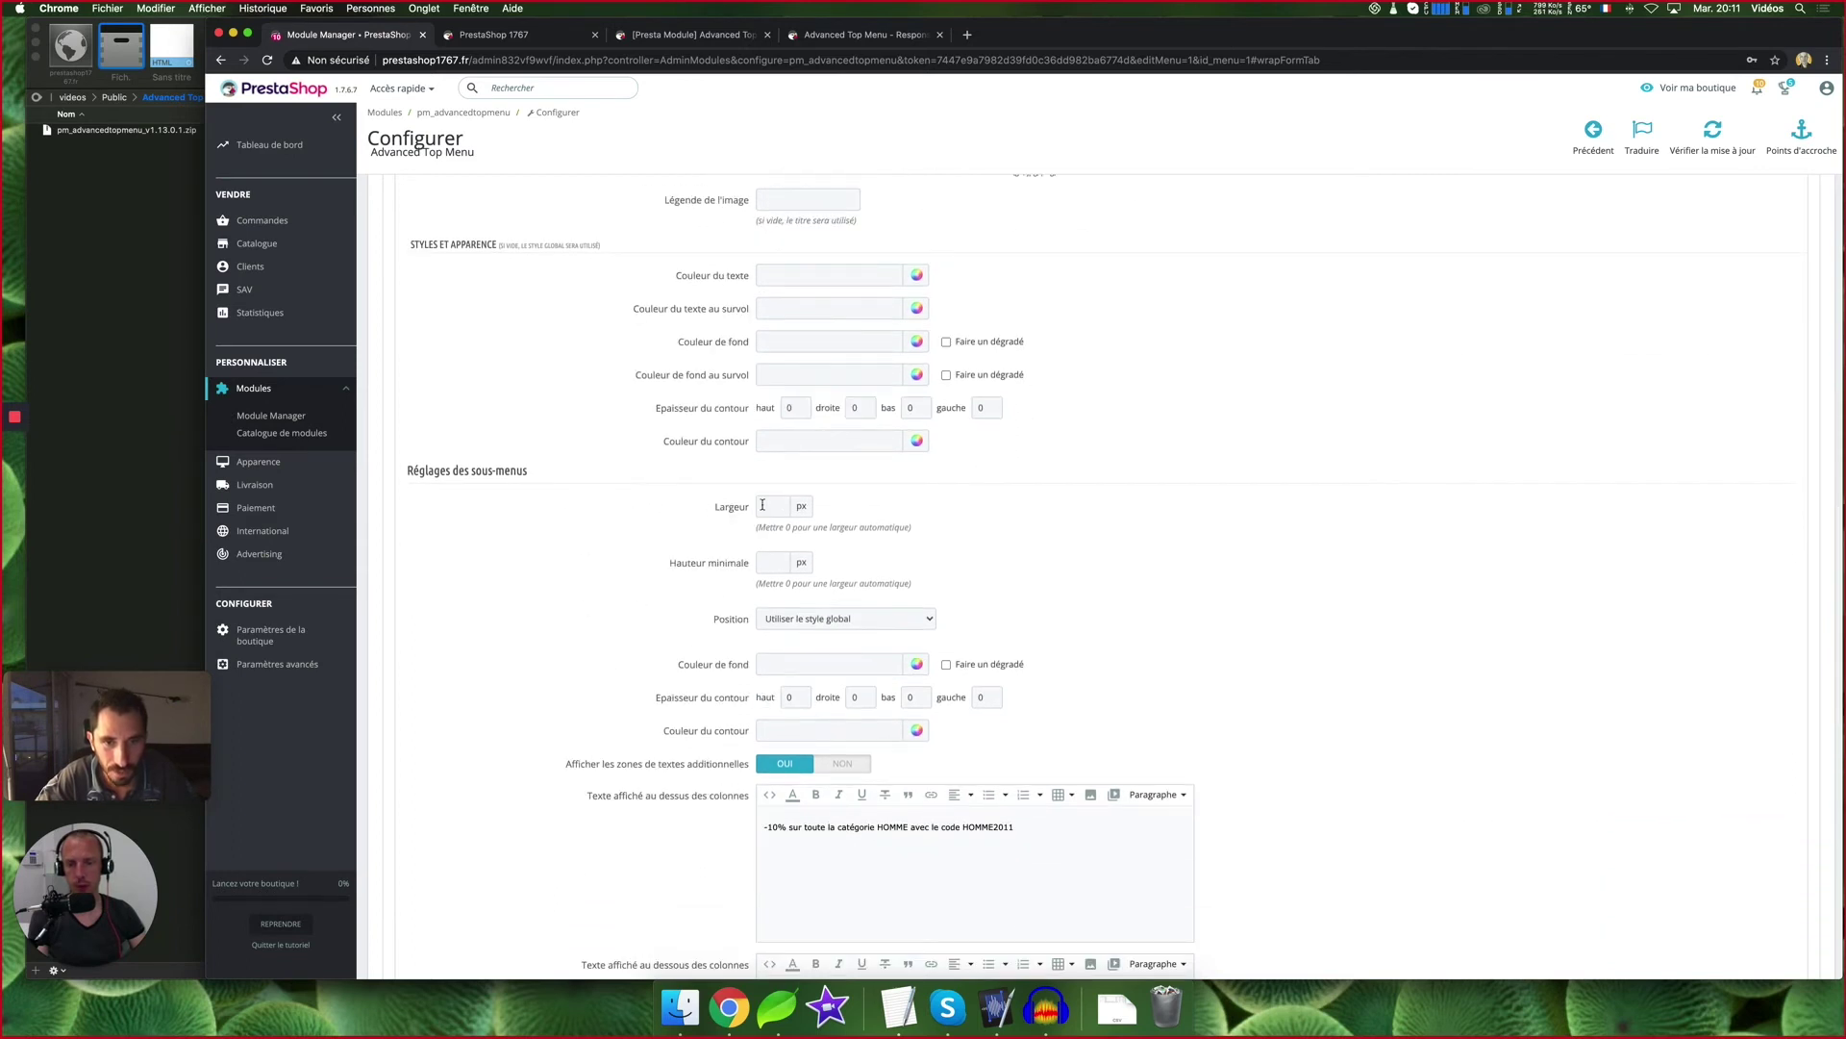
scroll(875, 512, down, 3)
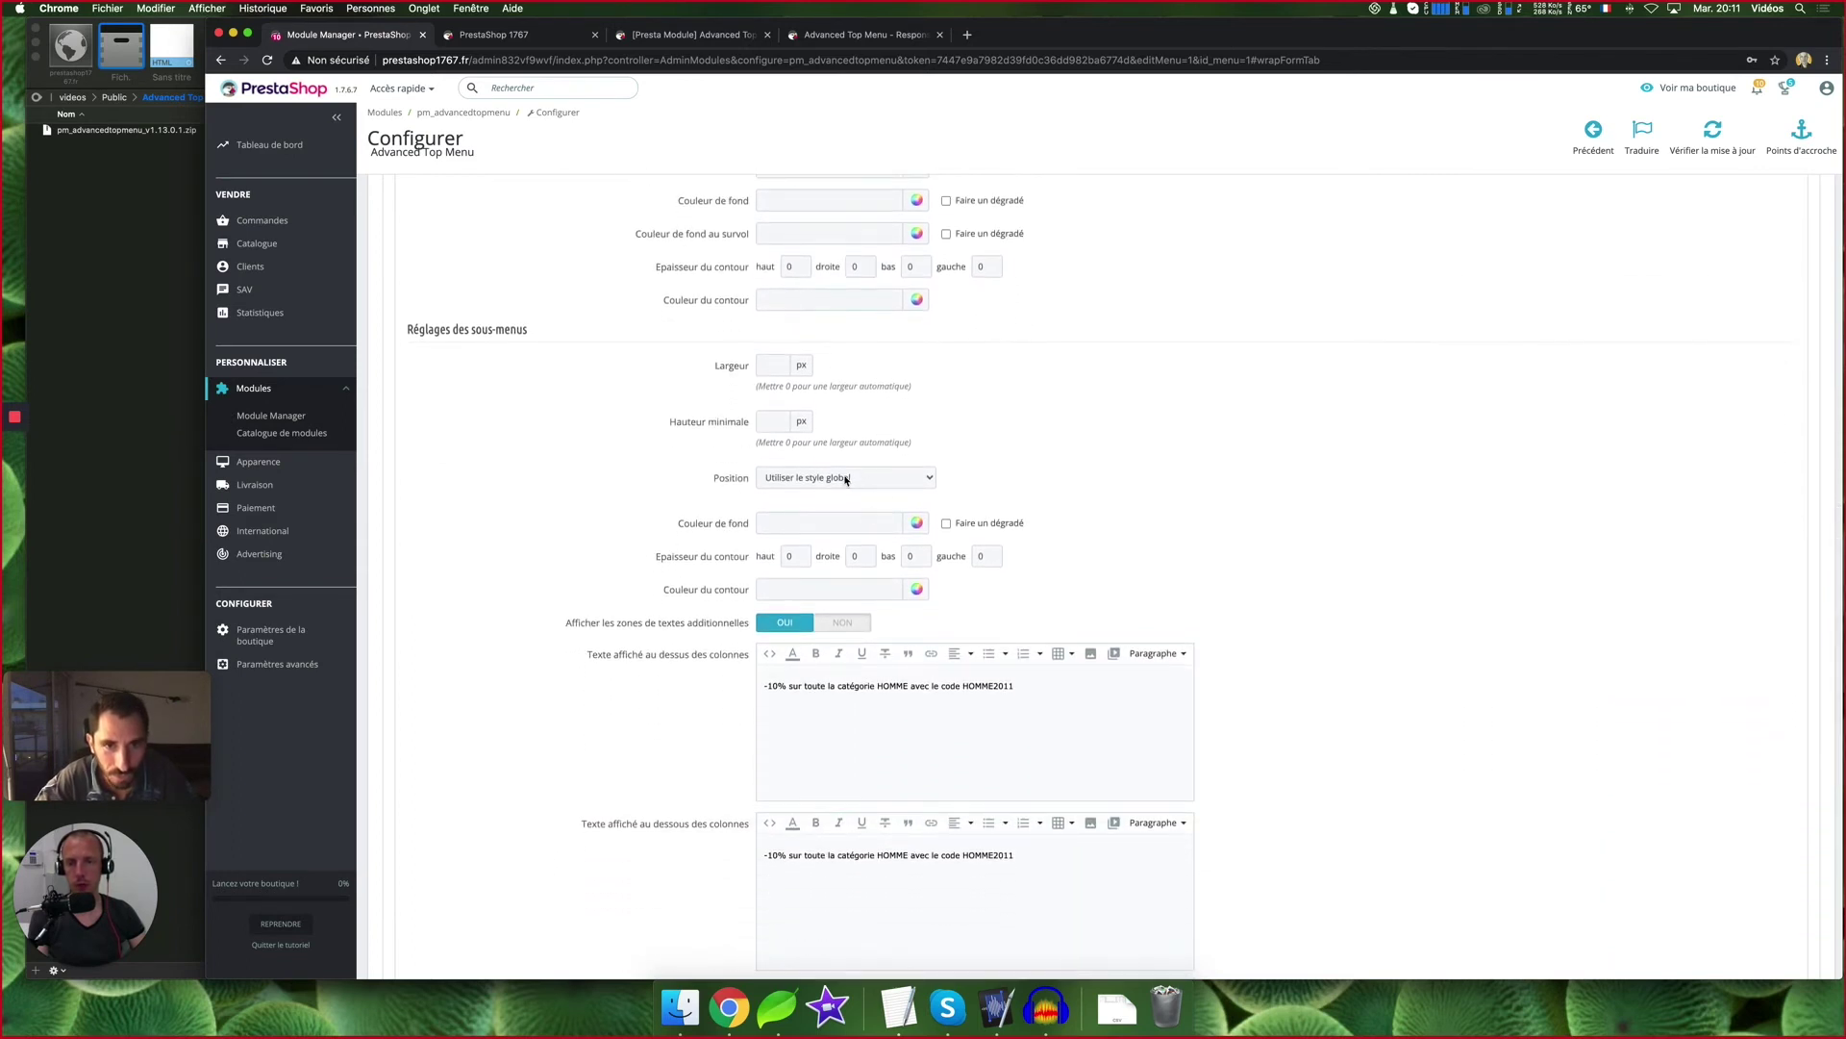
click(846, 478)
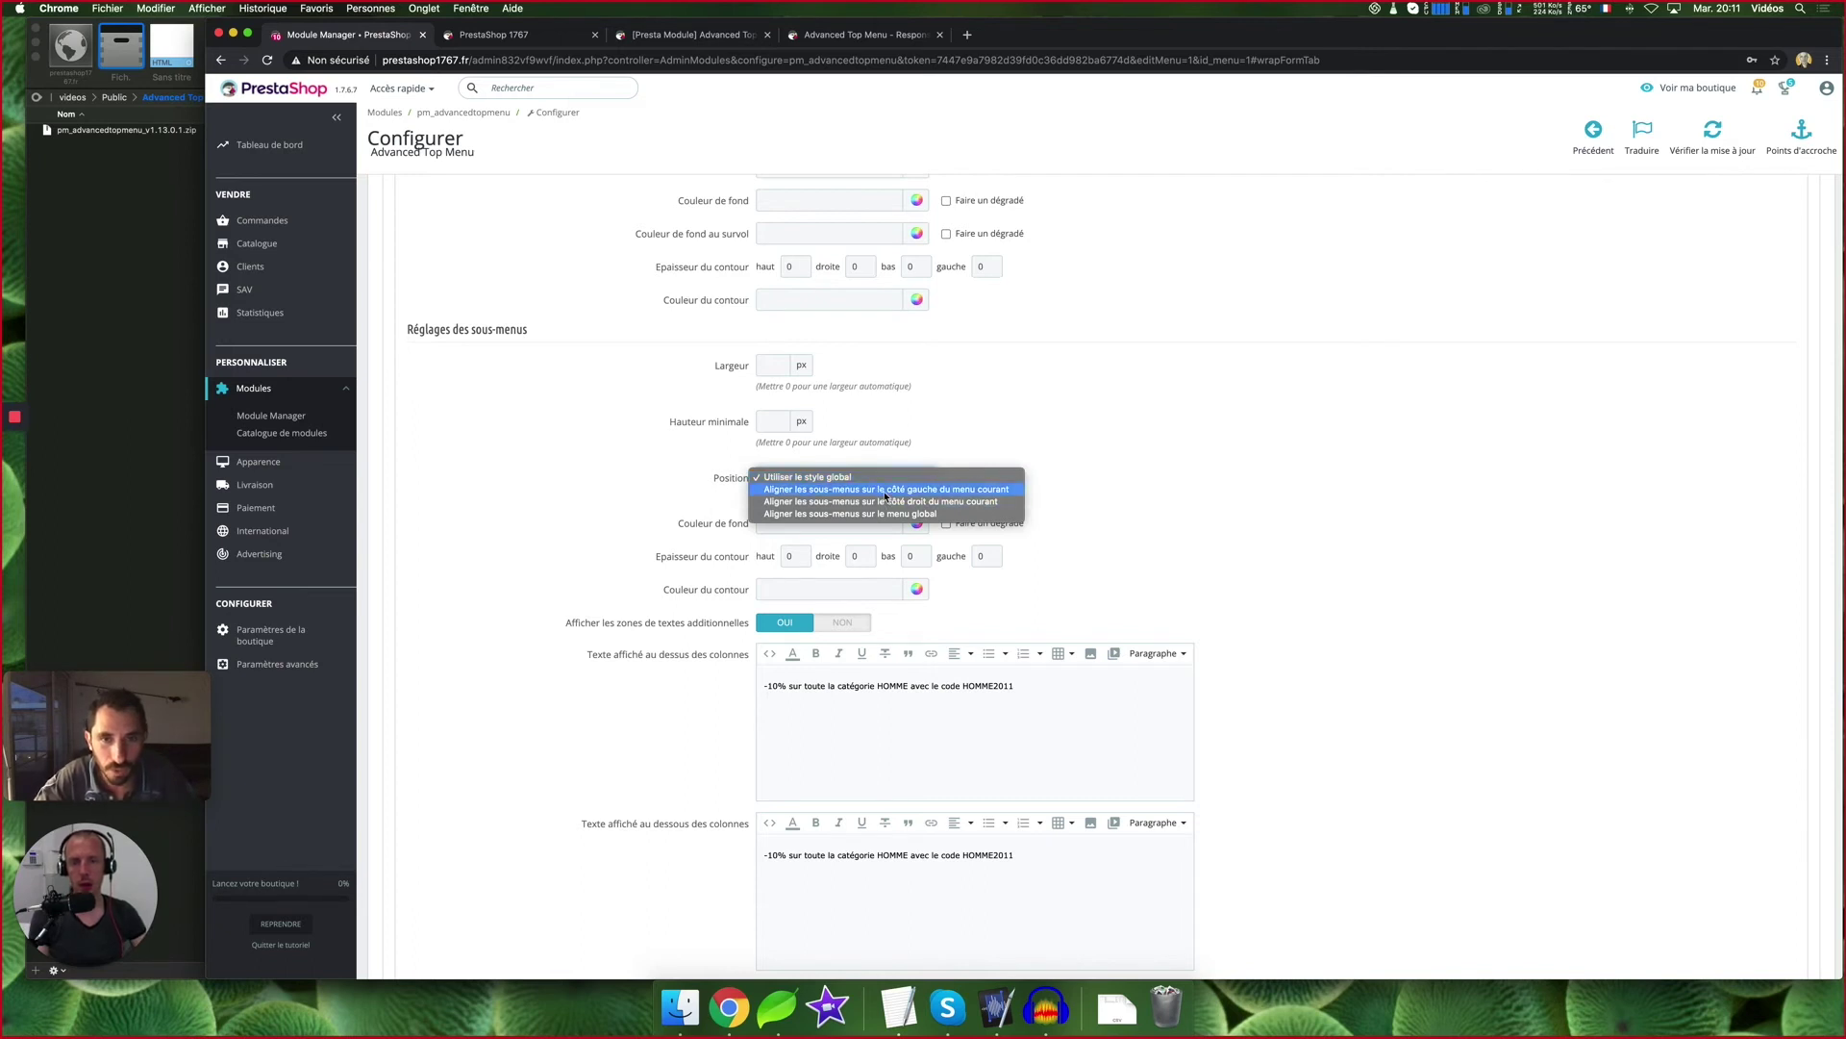
click(886, 490)
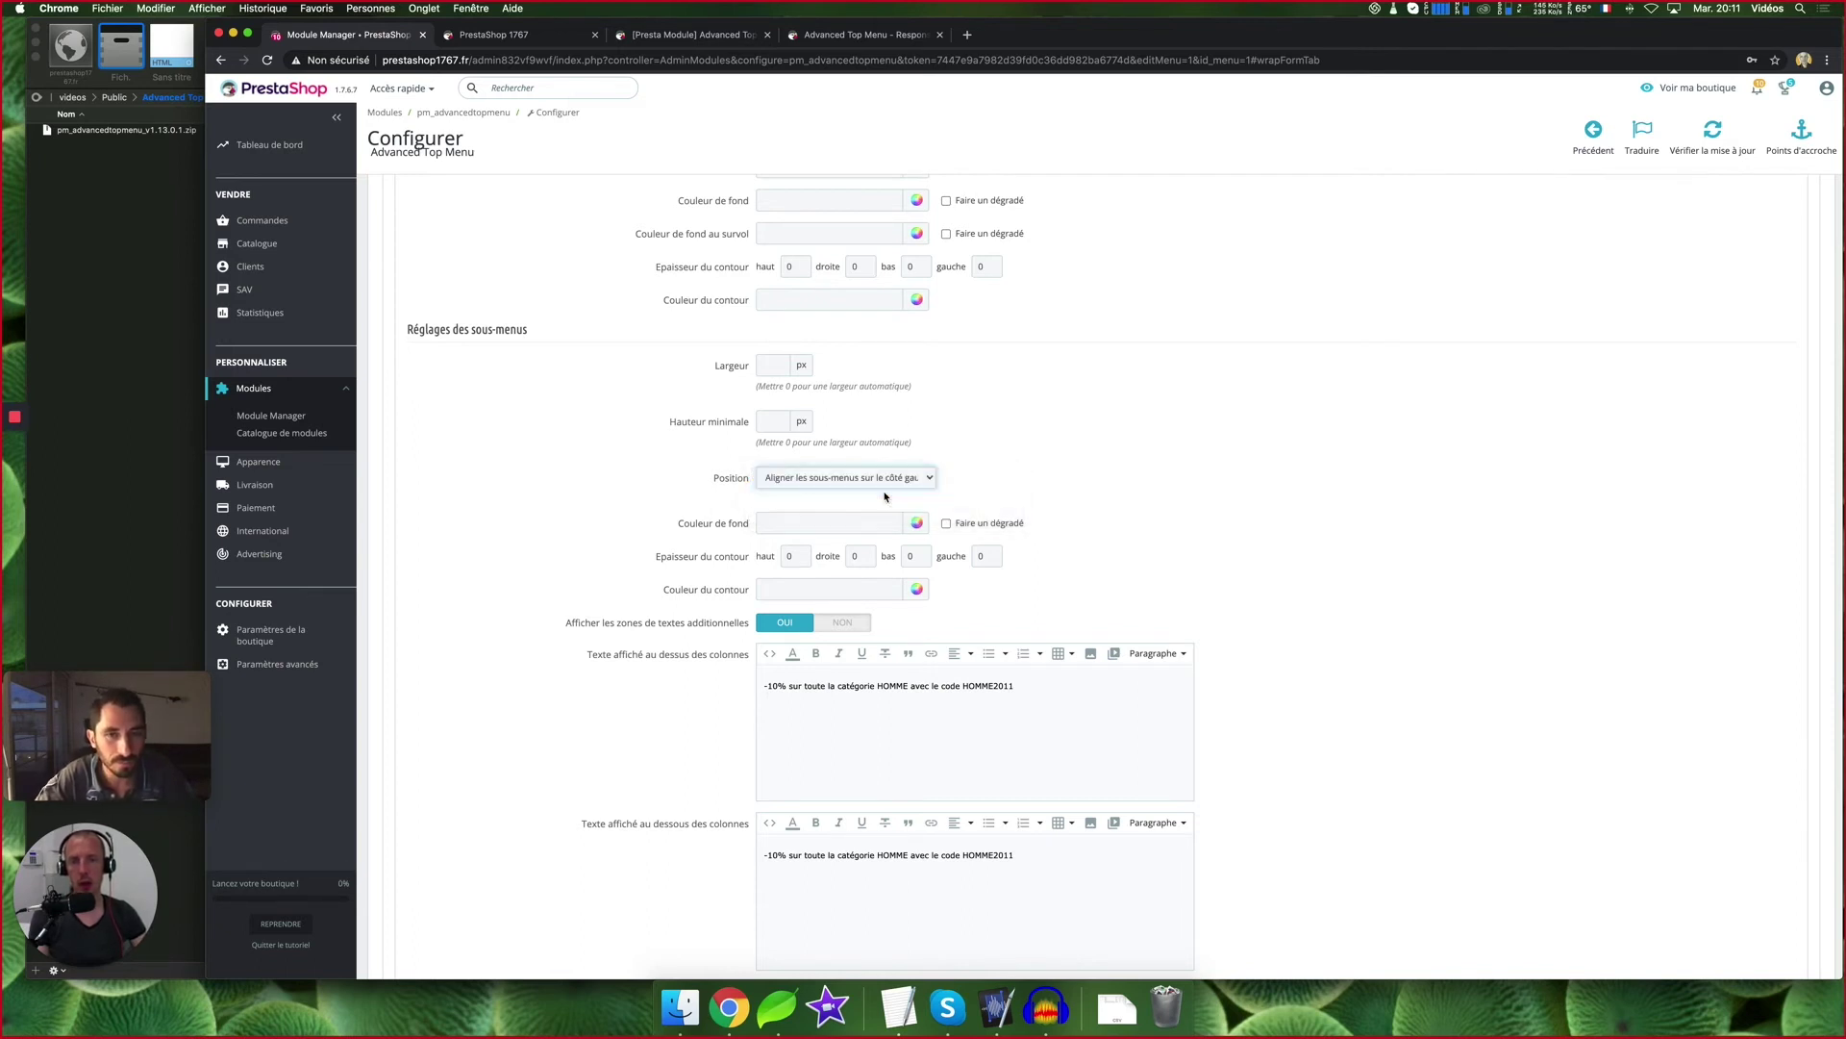
scroll(1193, 517, down, 5)
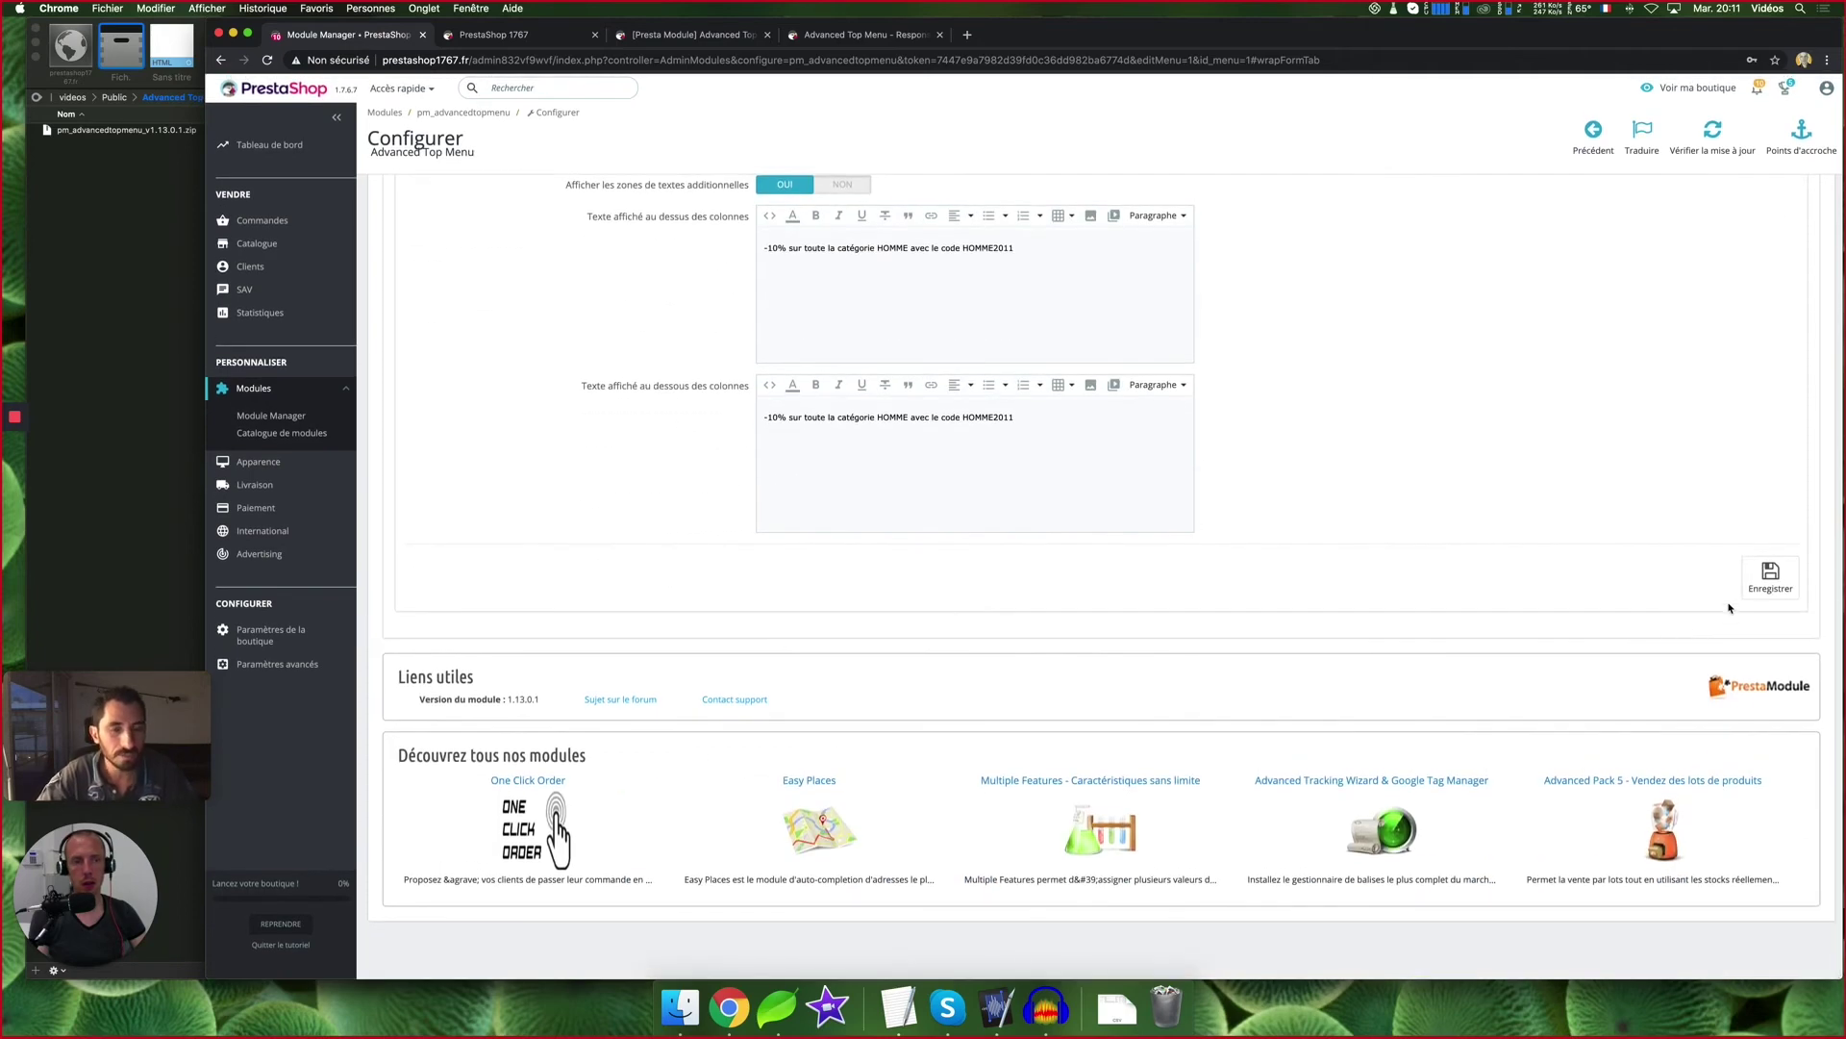
click(1770, 574)
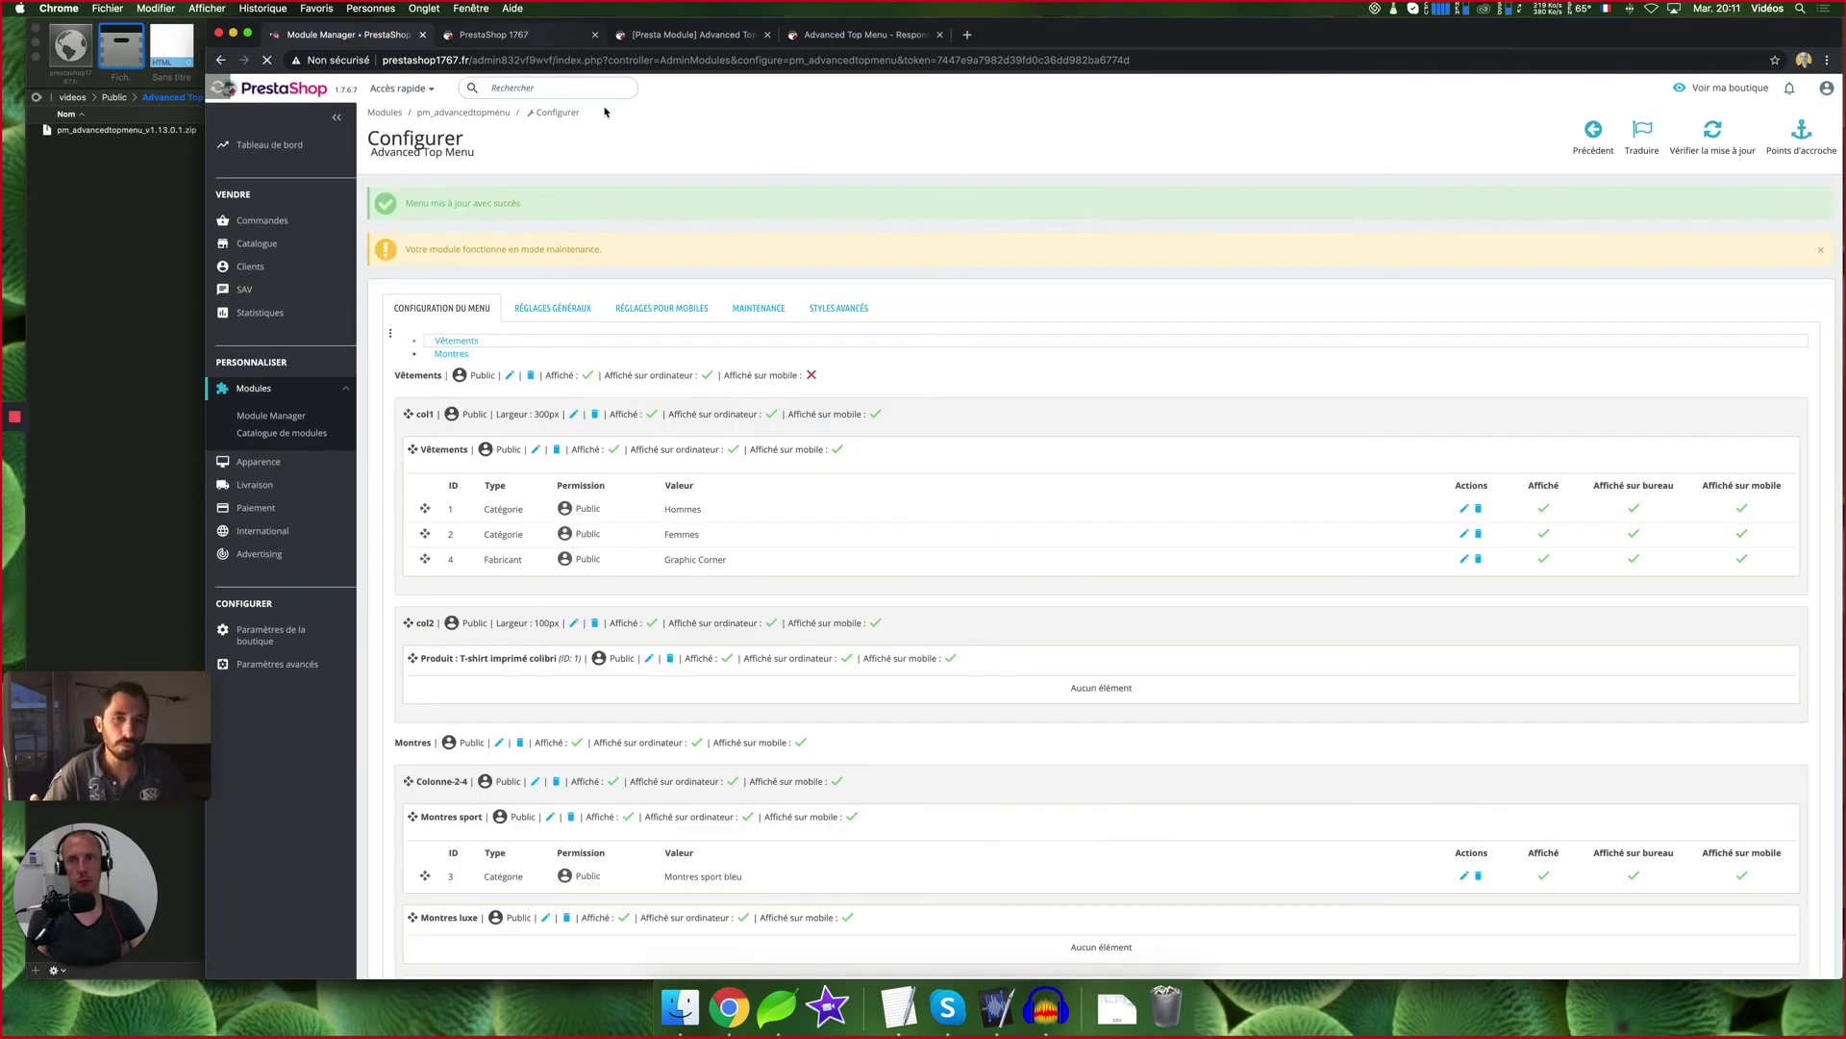
Reload the storefront and check the Vêtements submenu's alignment, column widths and product block
click(577, 35)
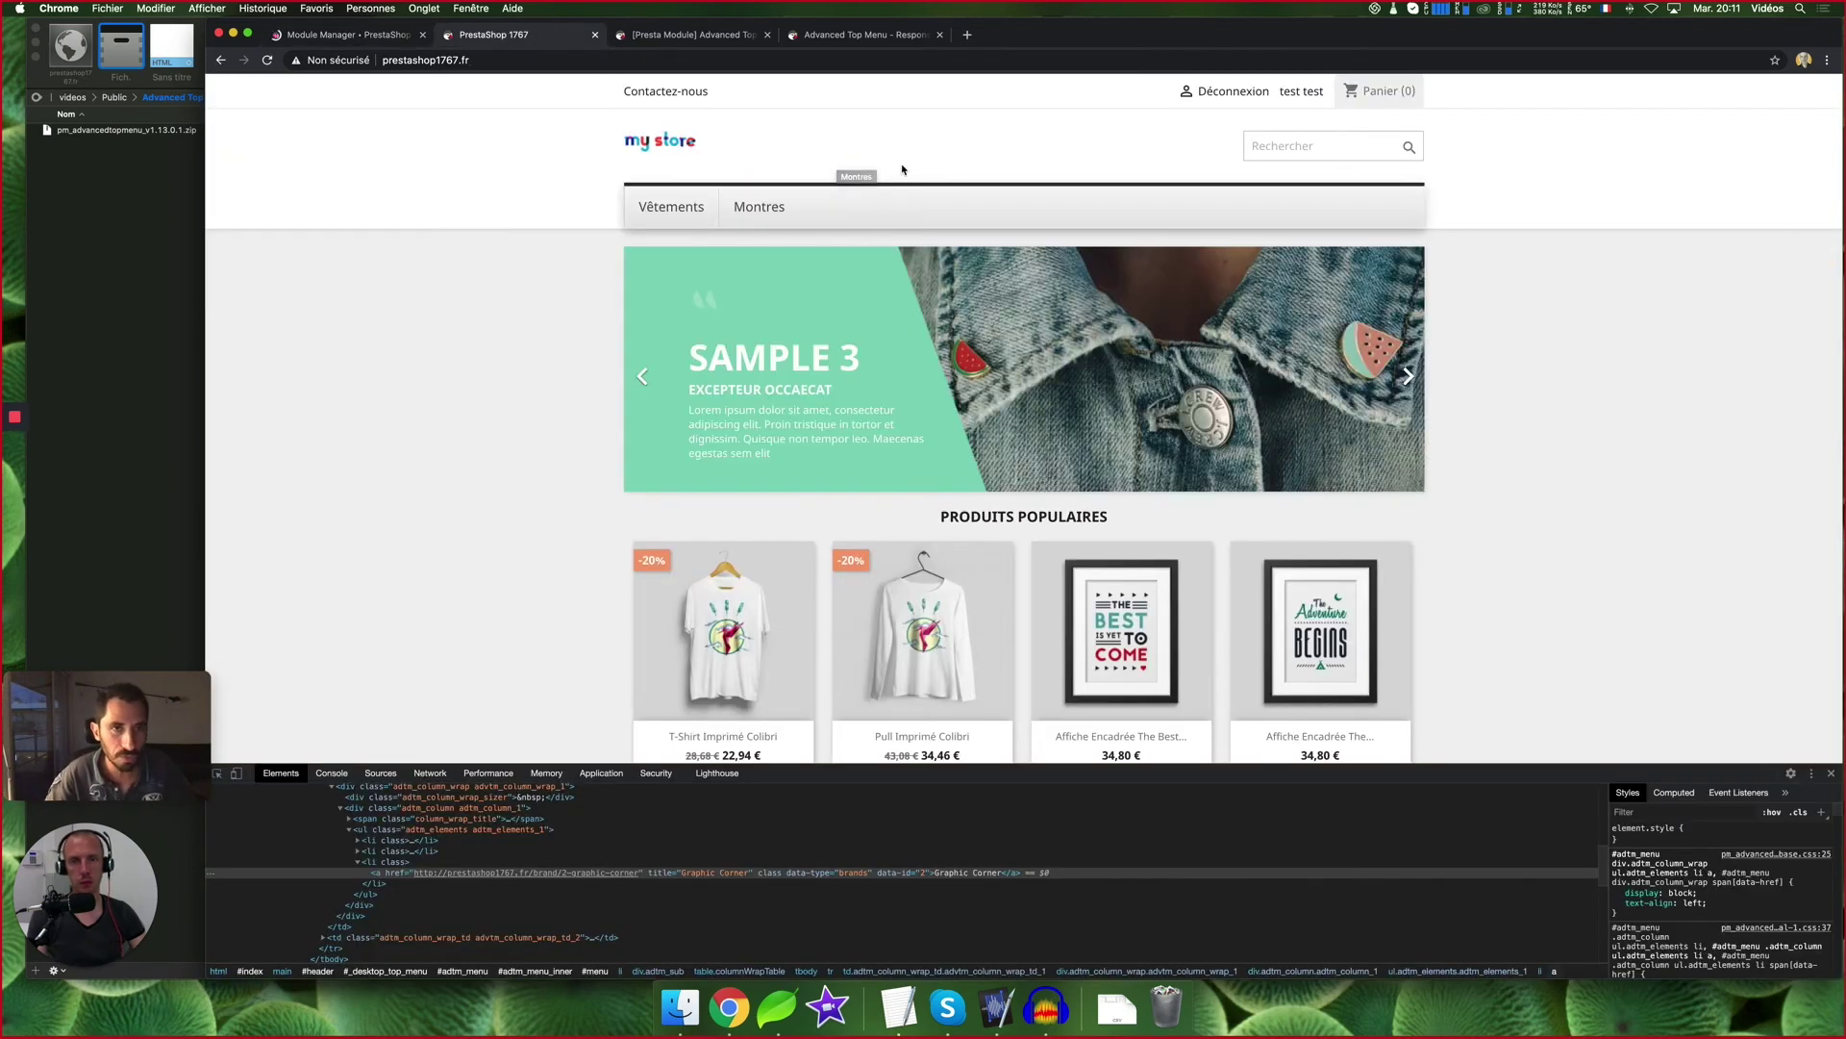
key(super+r)
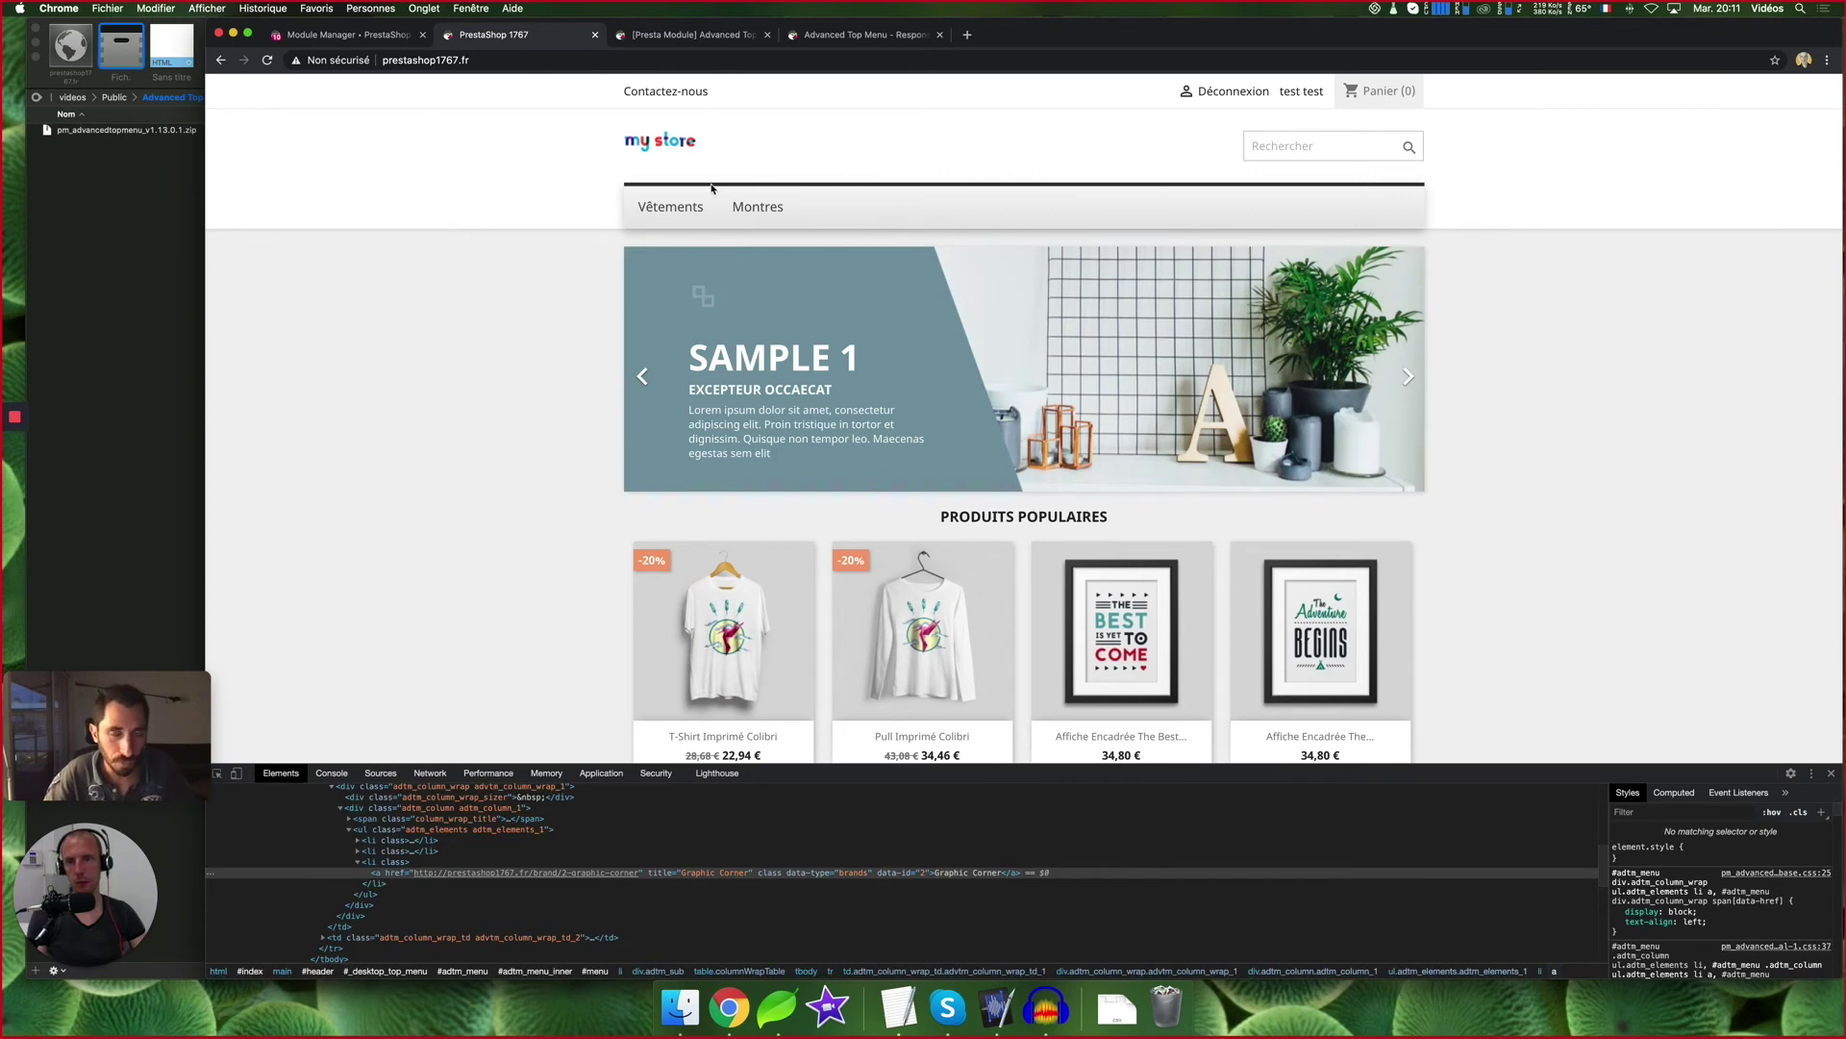
mouse_move(678, 208)
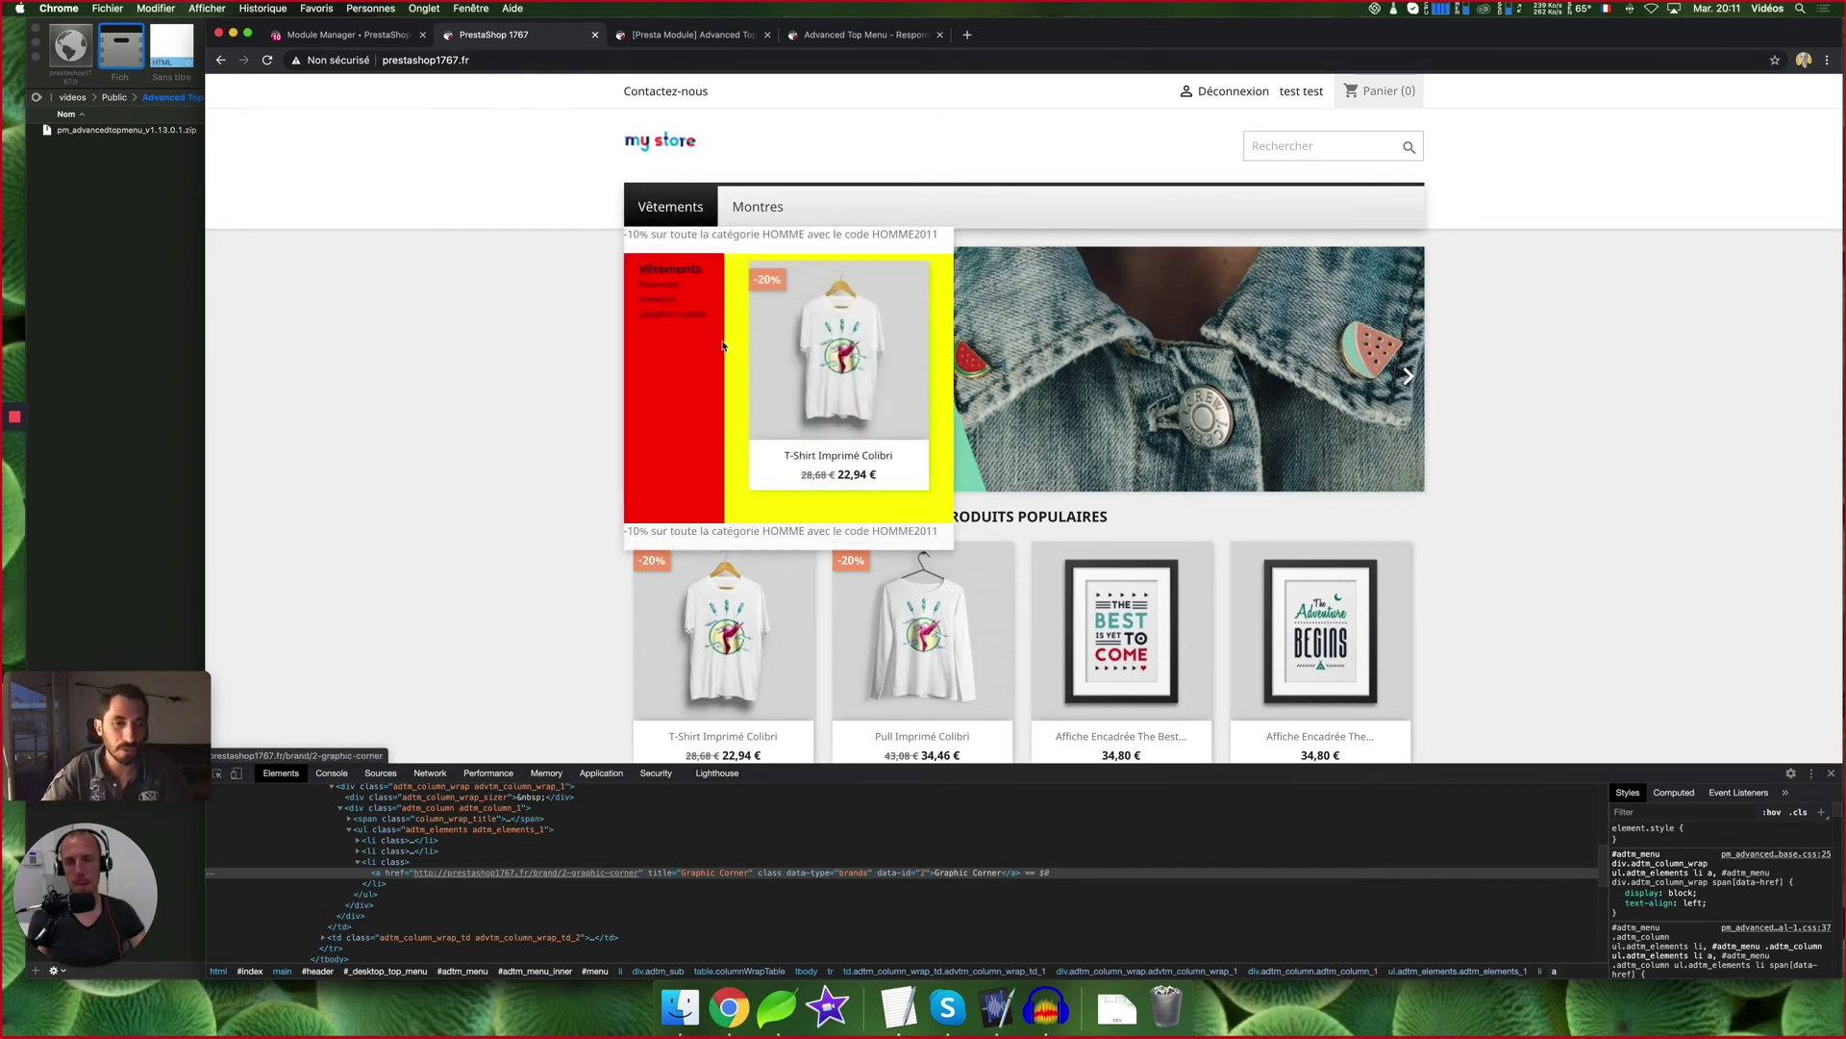
mouse_move(841, 346)
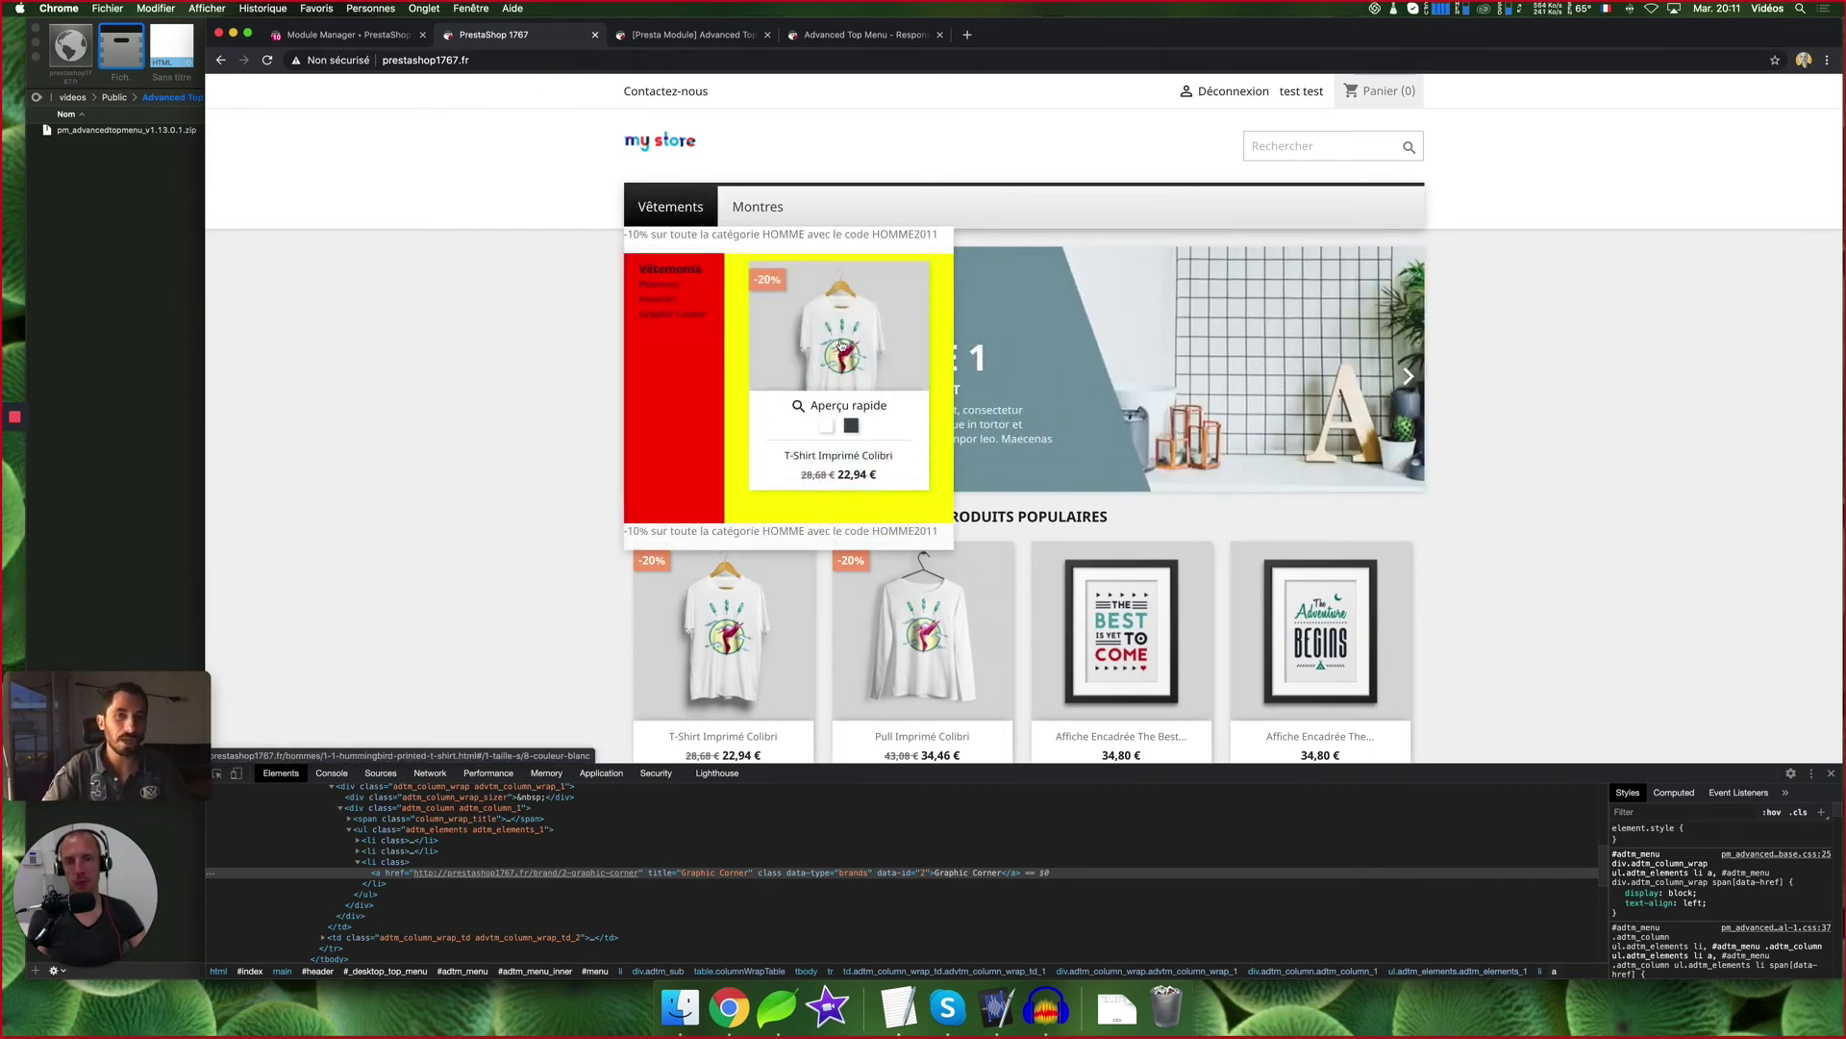
Review the submenu settings and available position options of the Vêtements tab without changing them
click(397, 41)
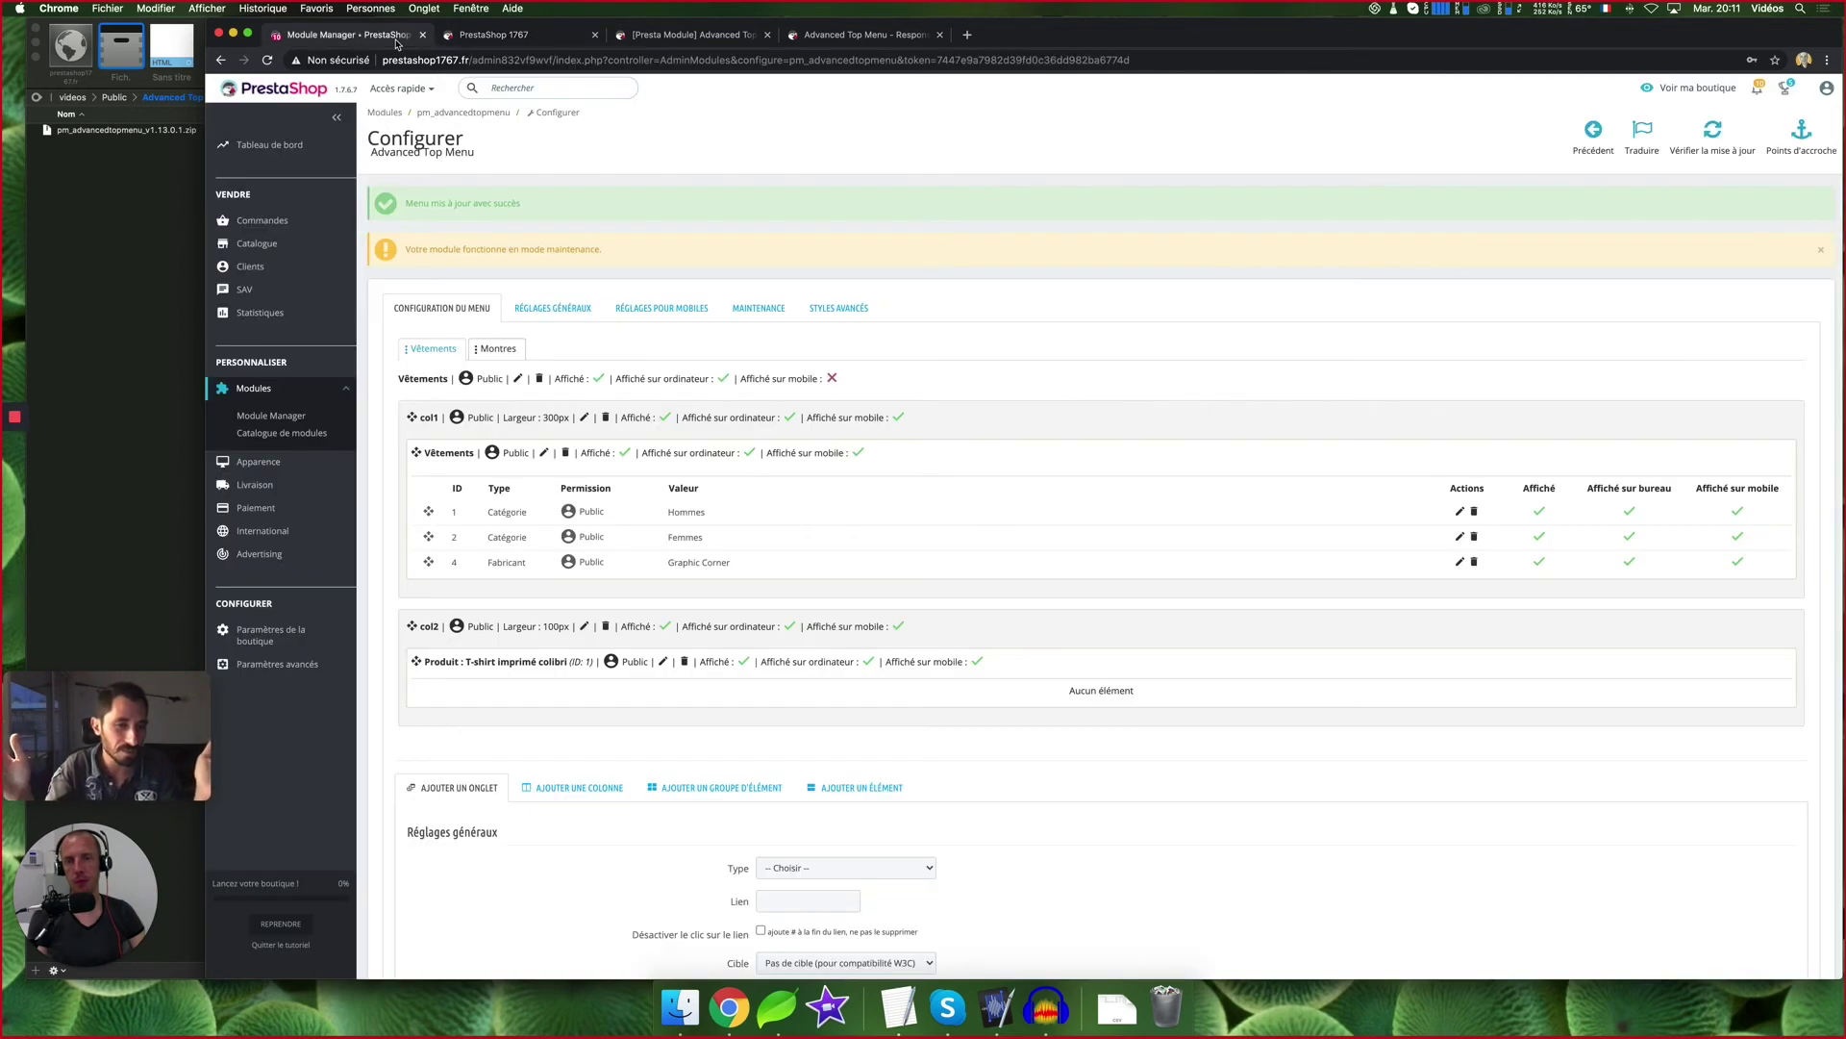
click(518, 379)
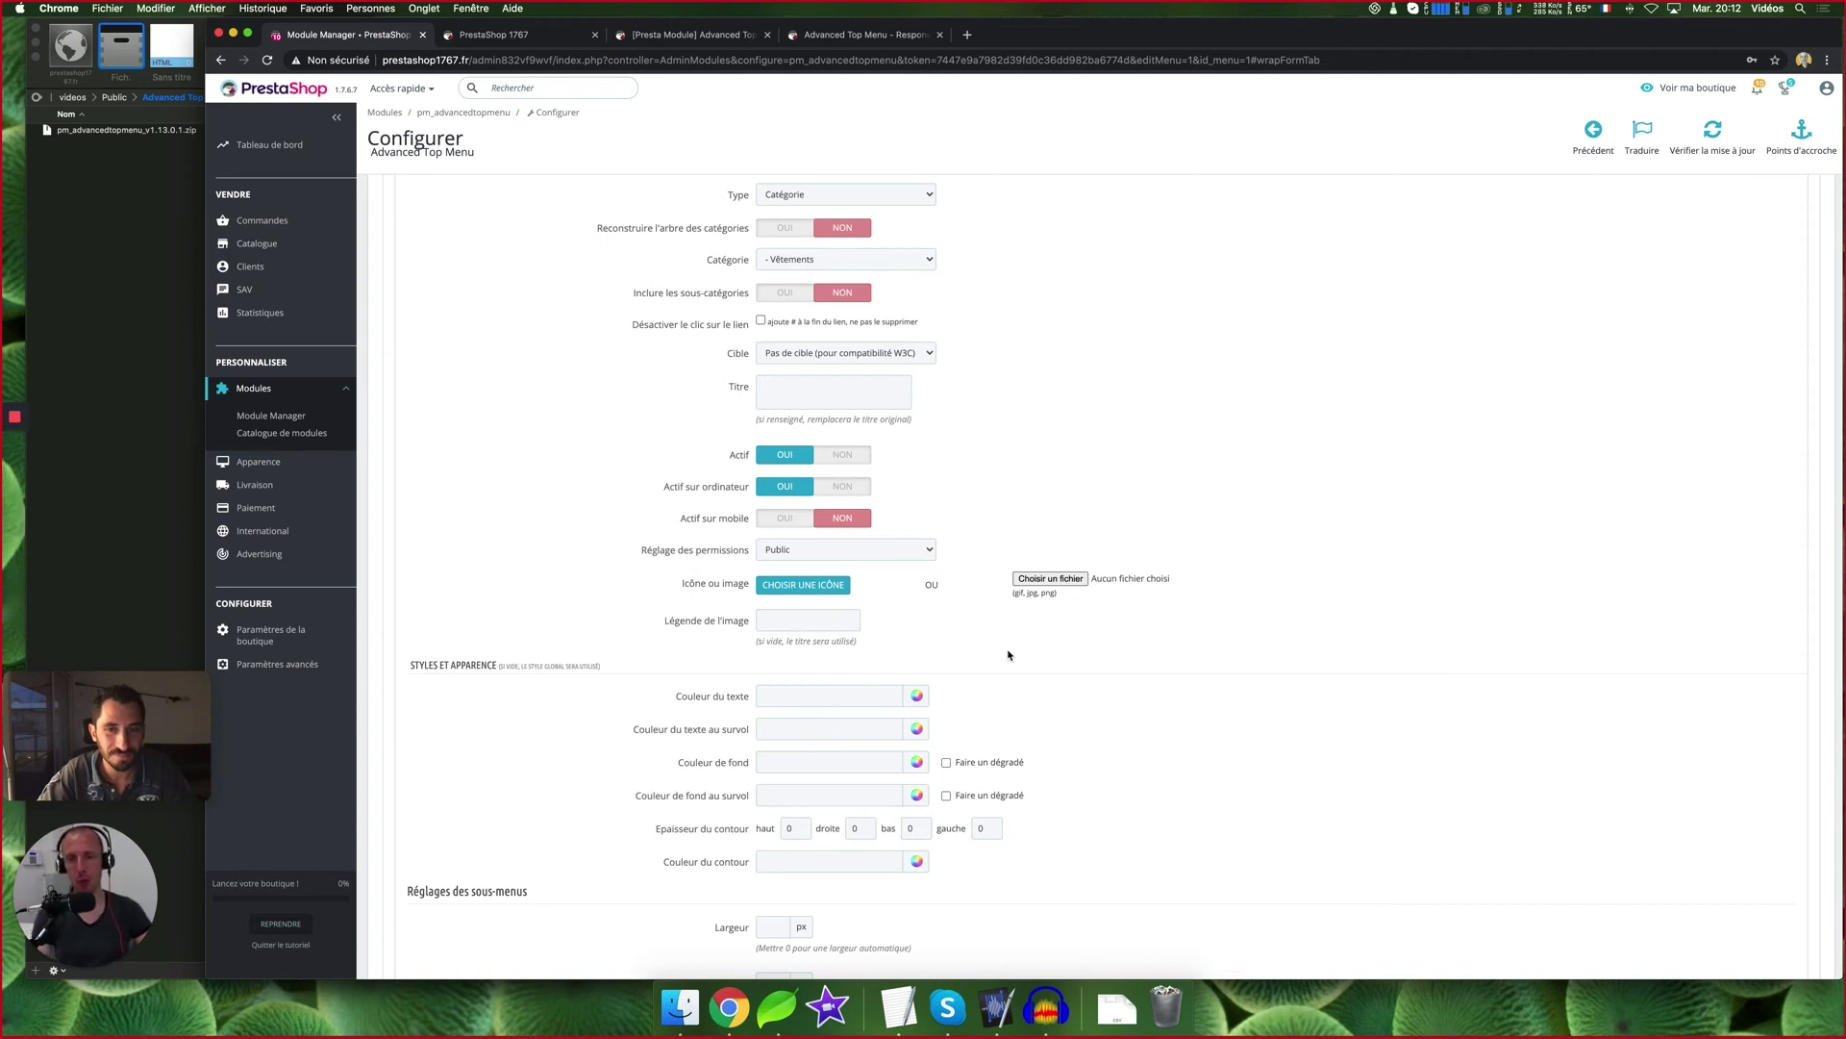
scroll(997, 653, down, 5)
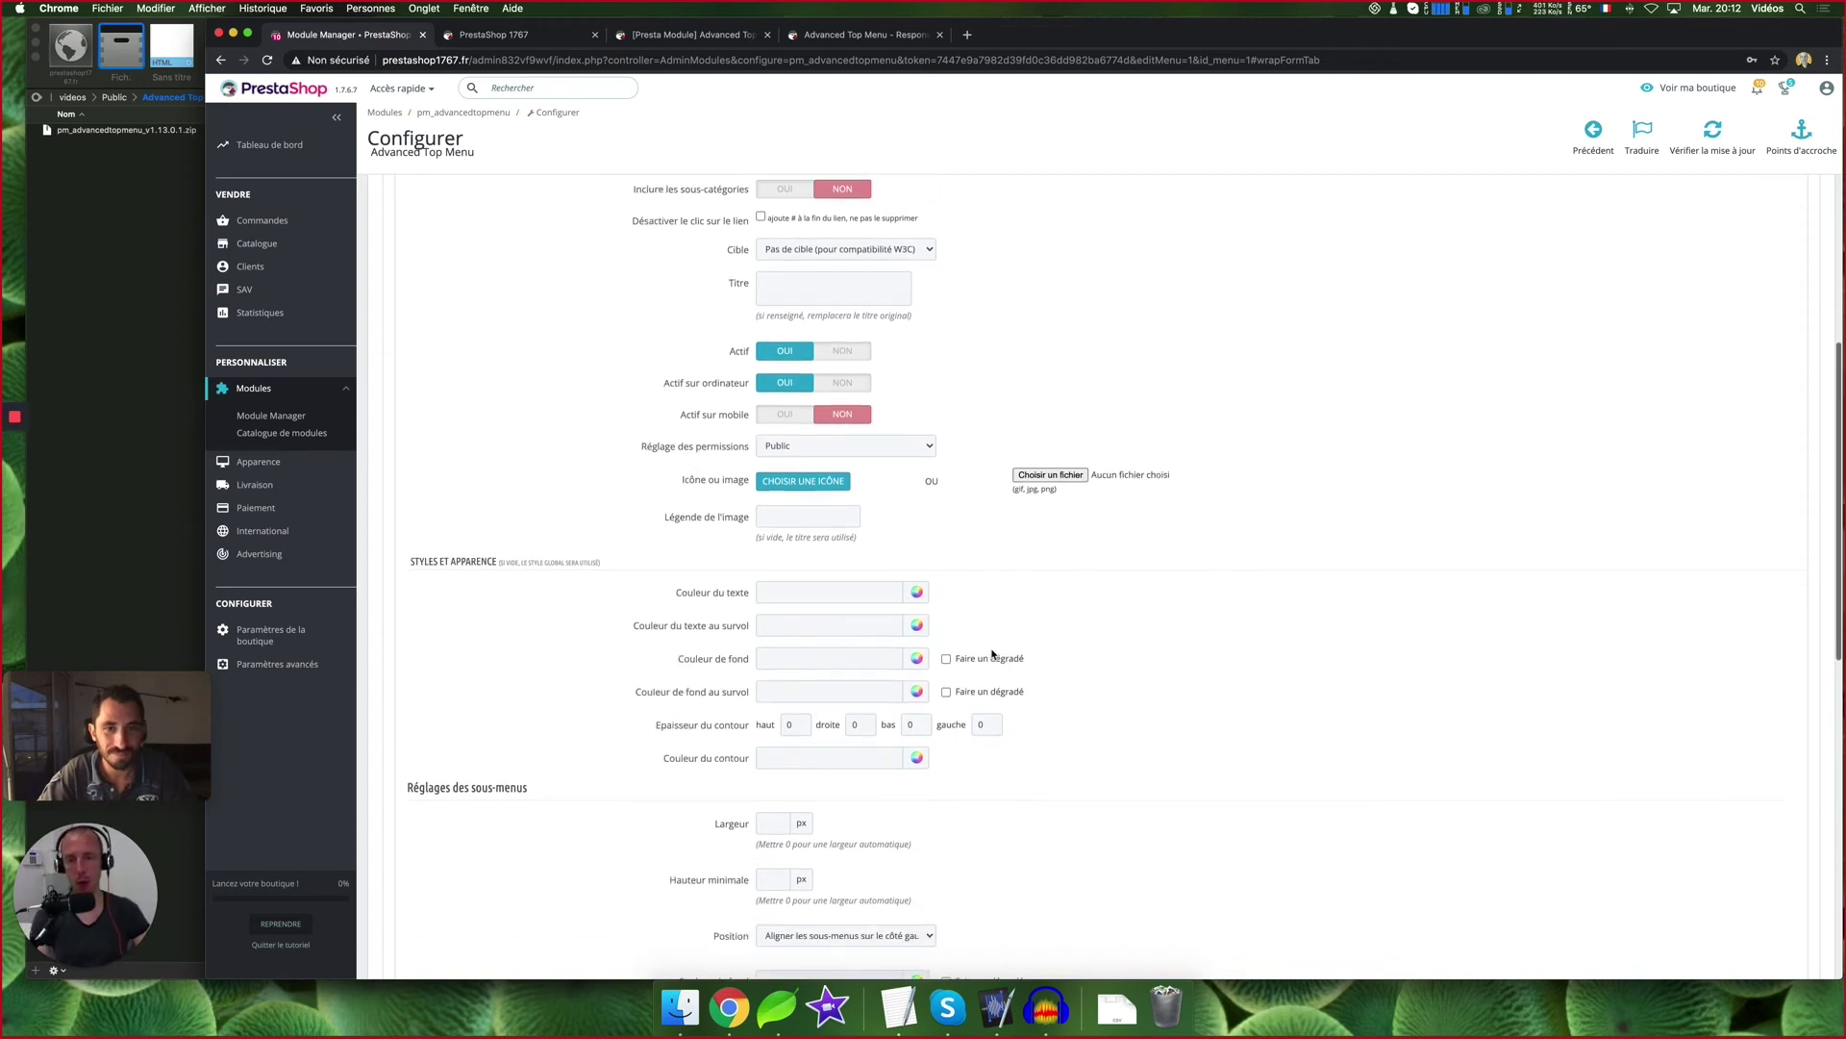
click(921, 820)
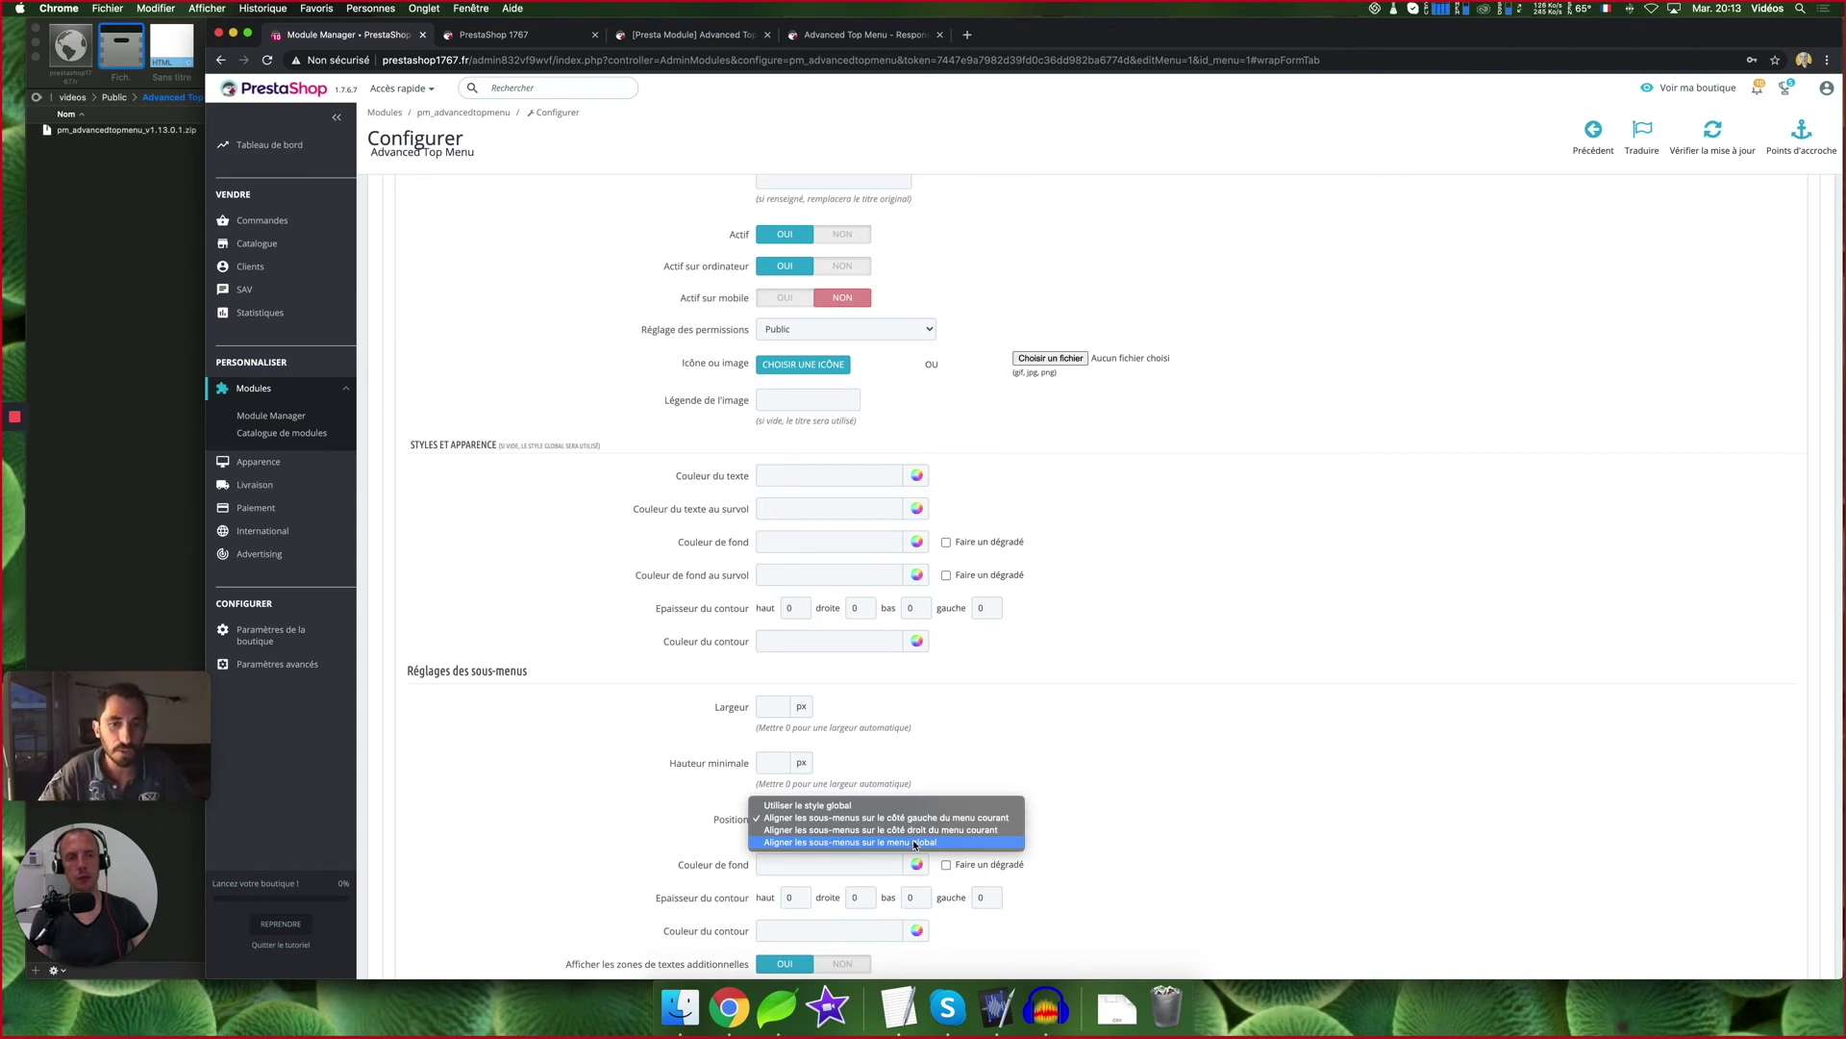
click(952, 763)
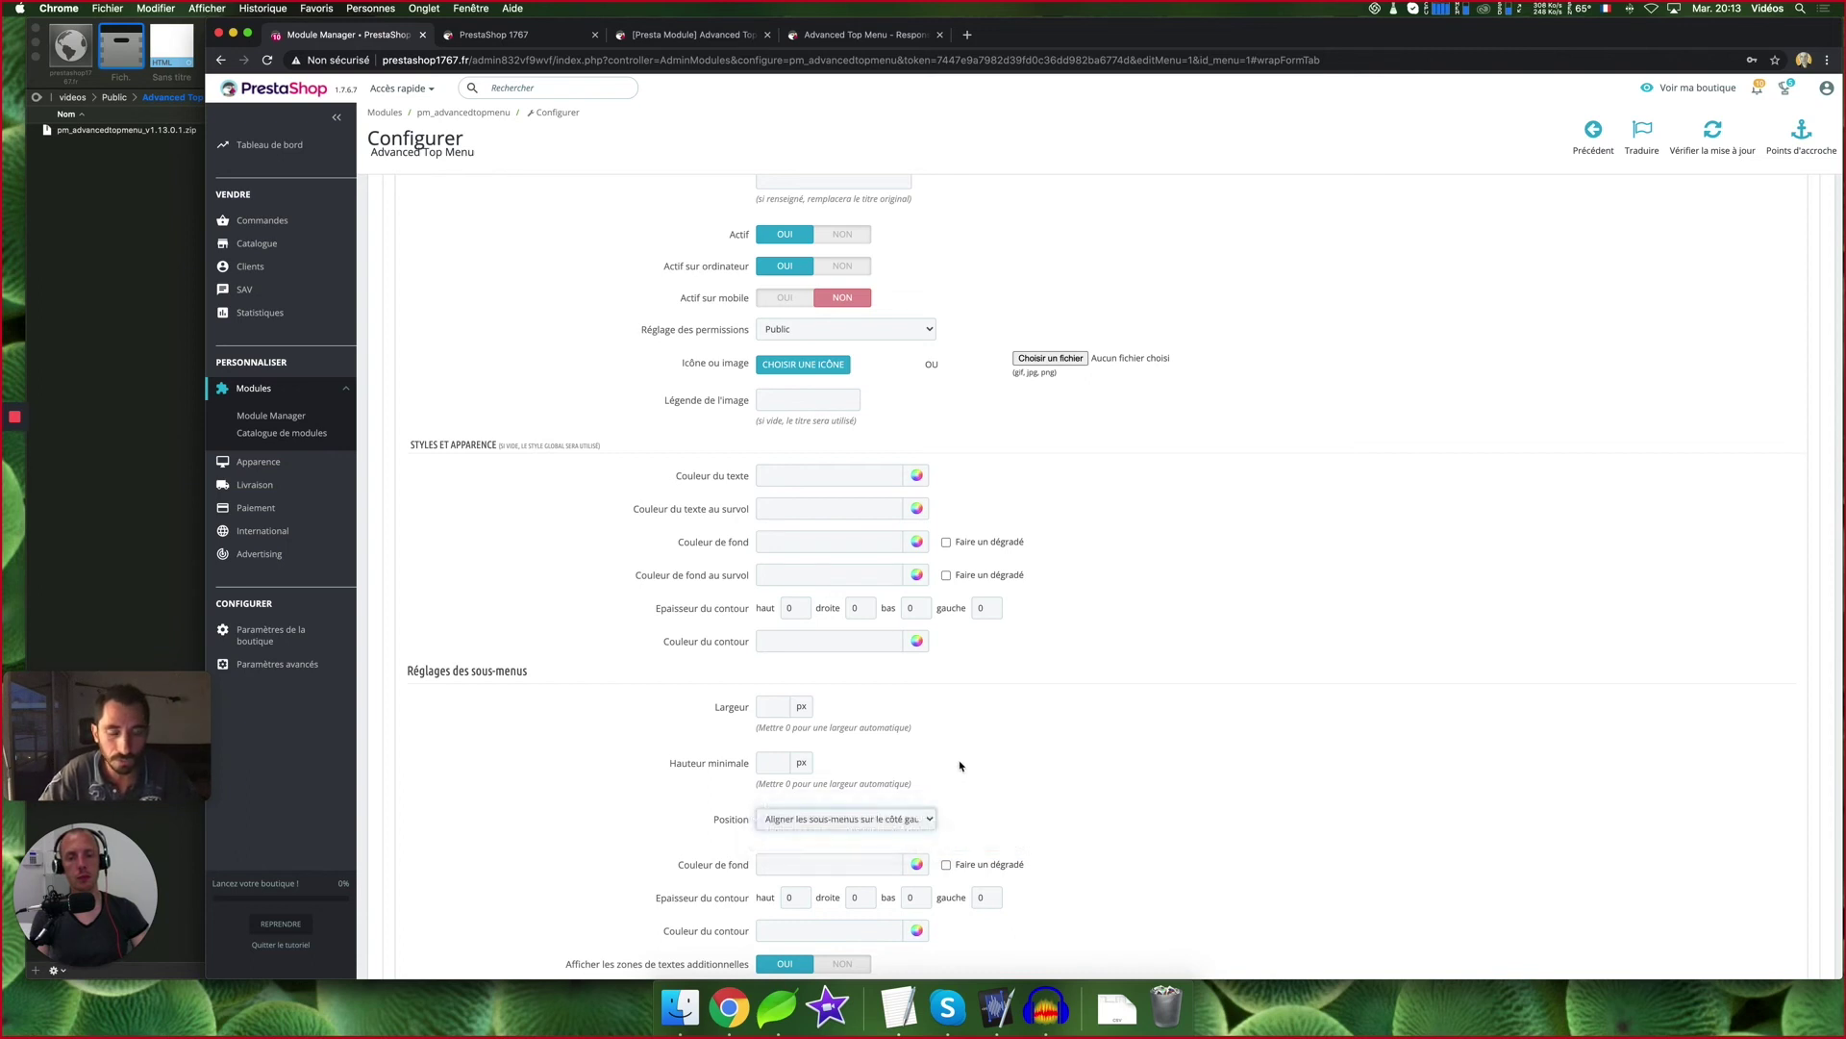
scroll(960, 765, up, 8)
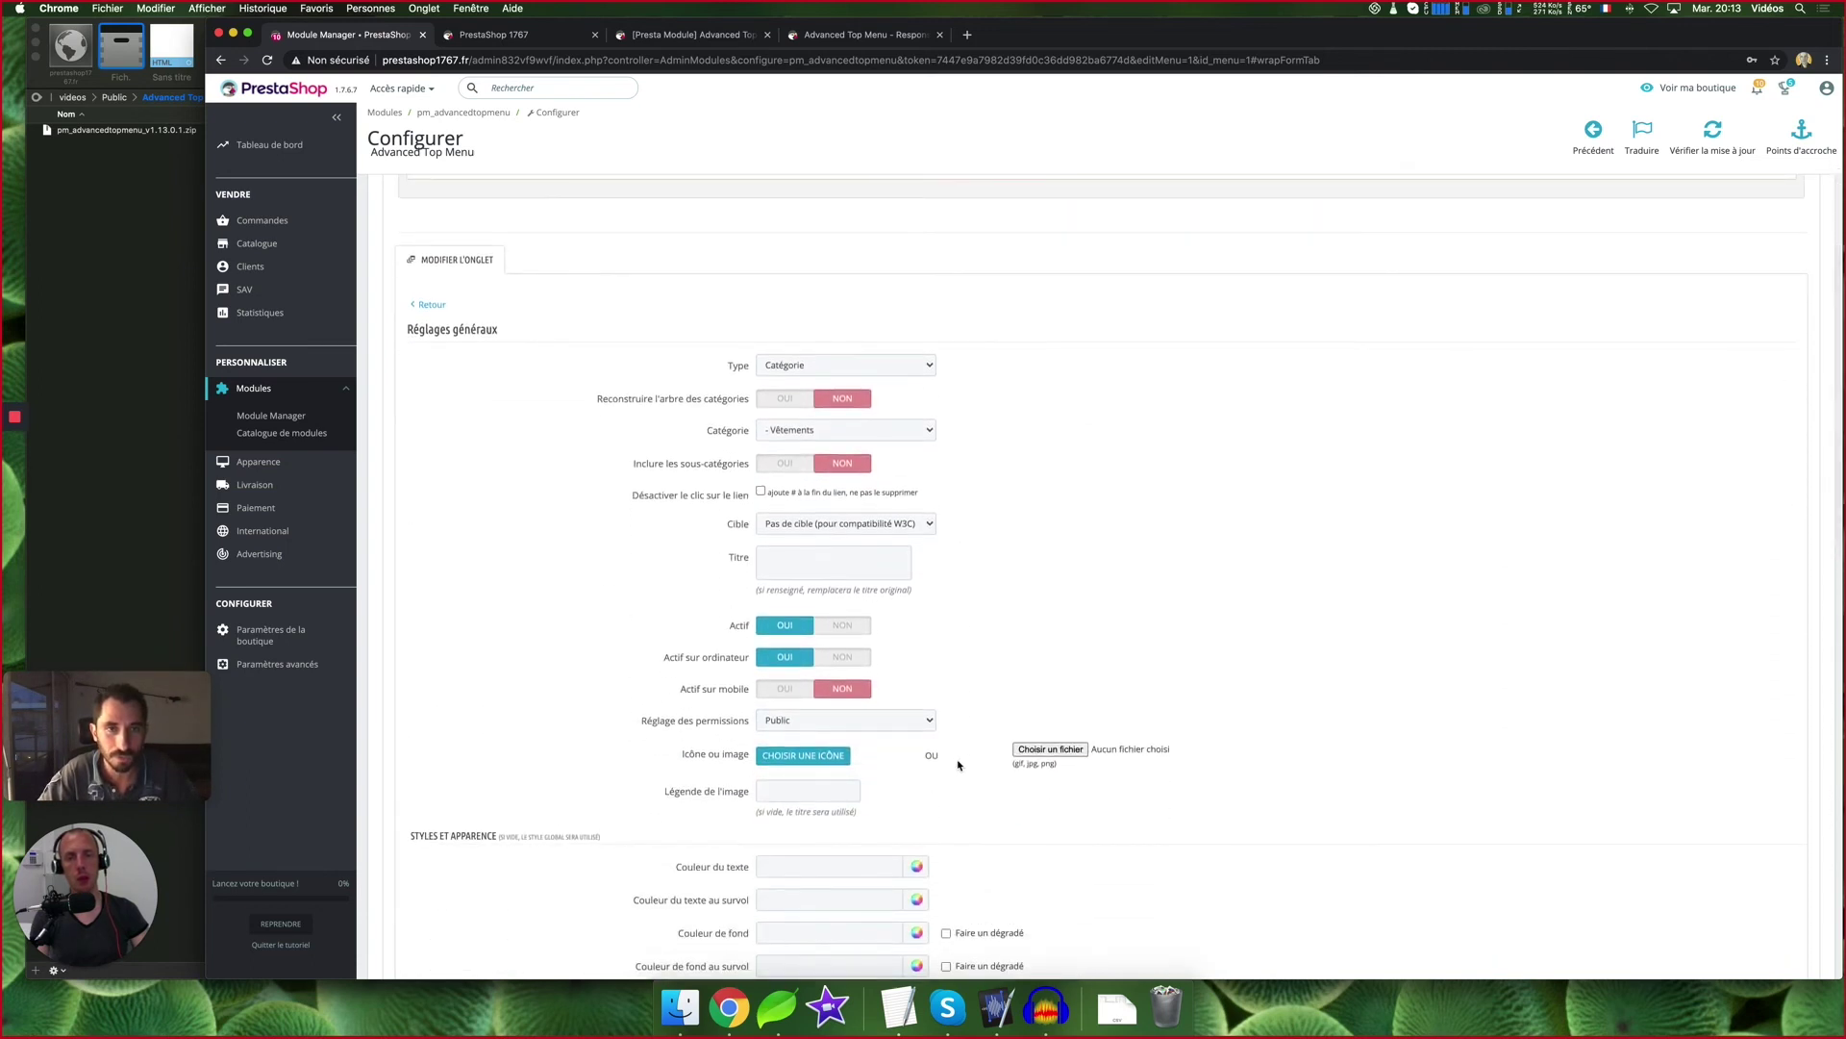
scroll(960, 765, up, 5)
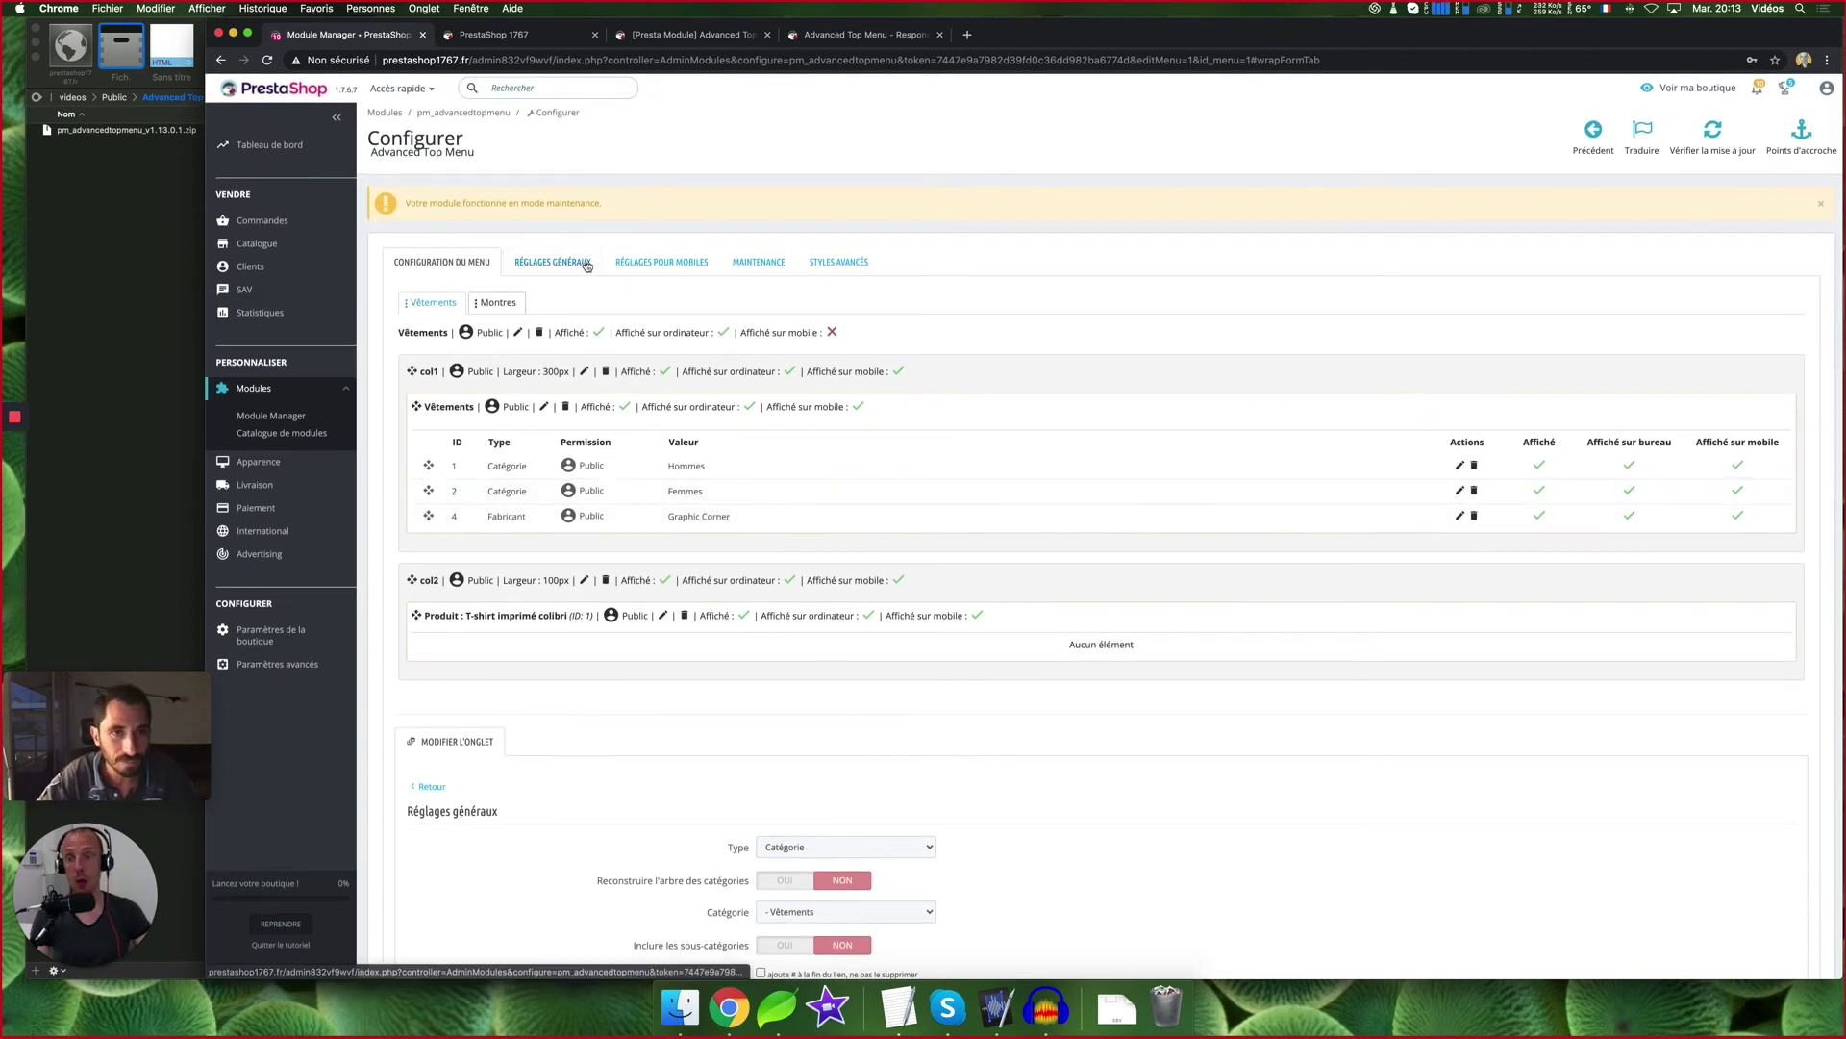
Review the module's general settings, from the menu location down to the tab, submenu, column and element styling options
click(553, 262)
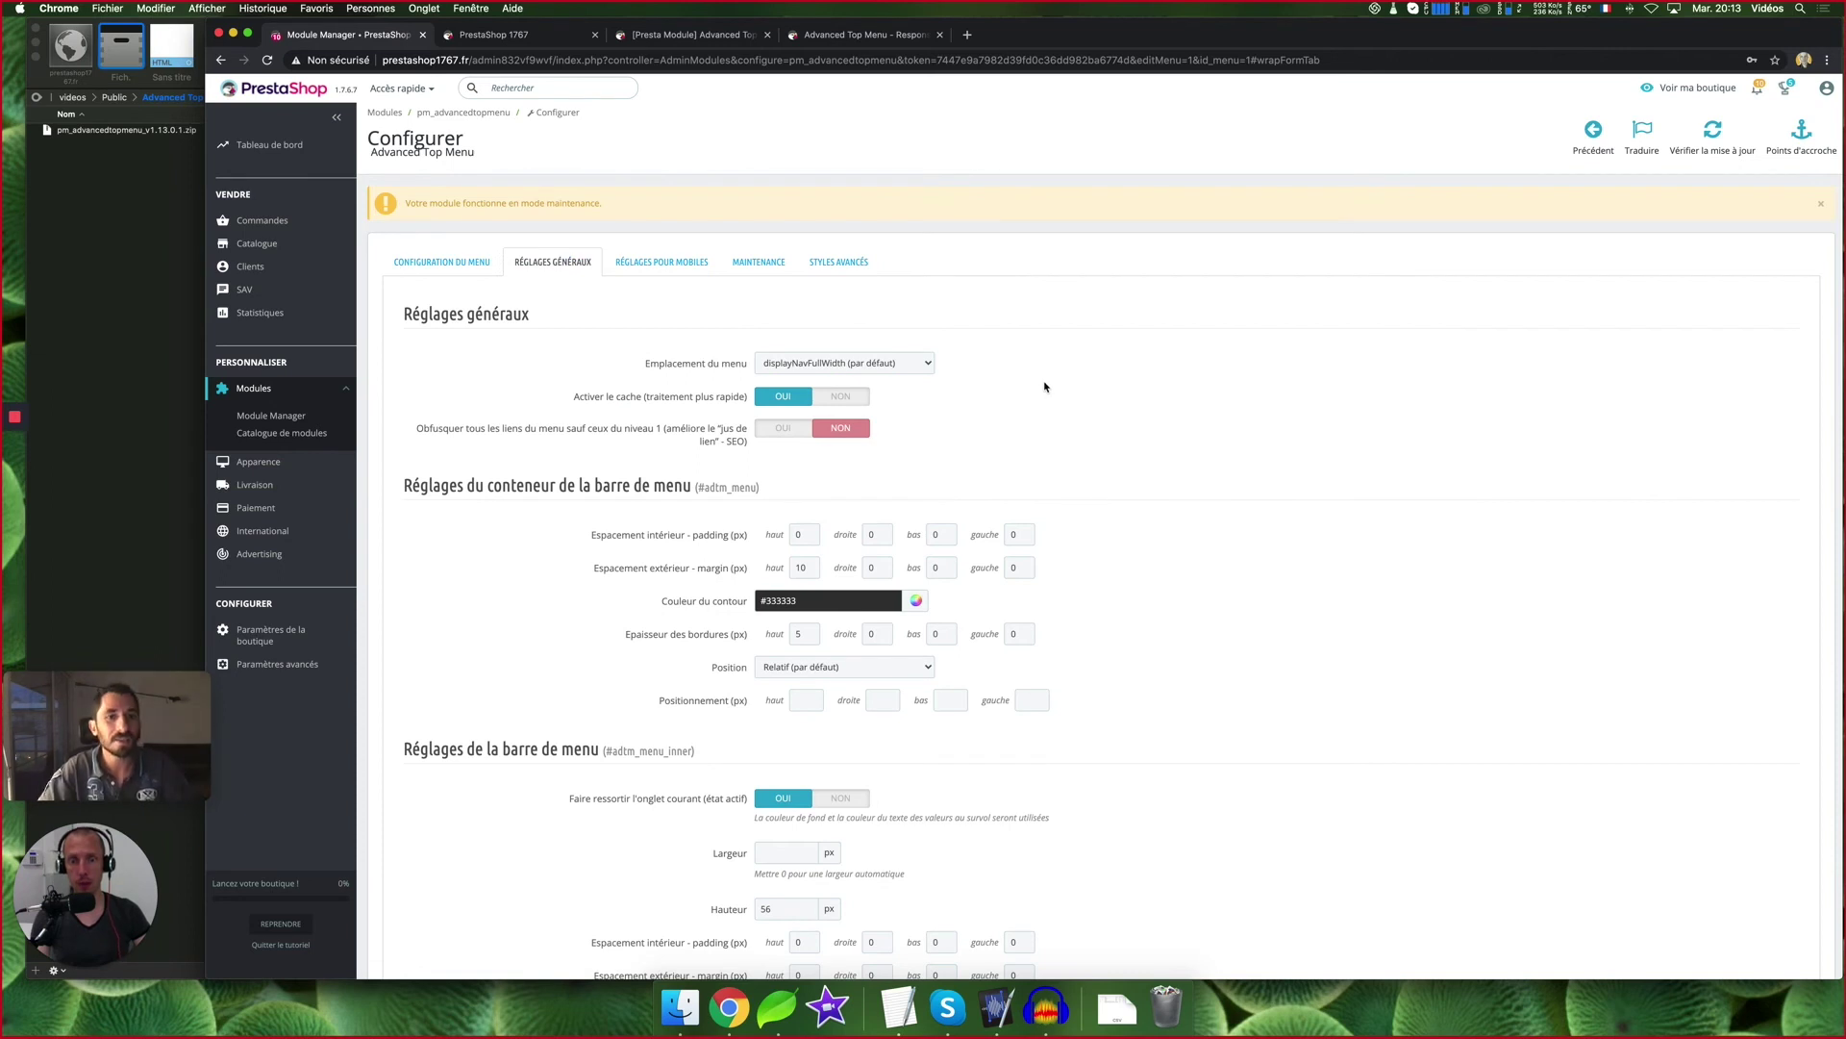
scroll(1045, 386, down, 3)
scroll(1045, 387, up, 3)
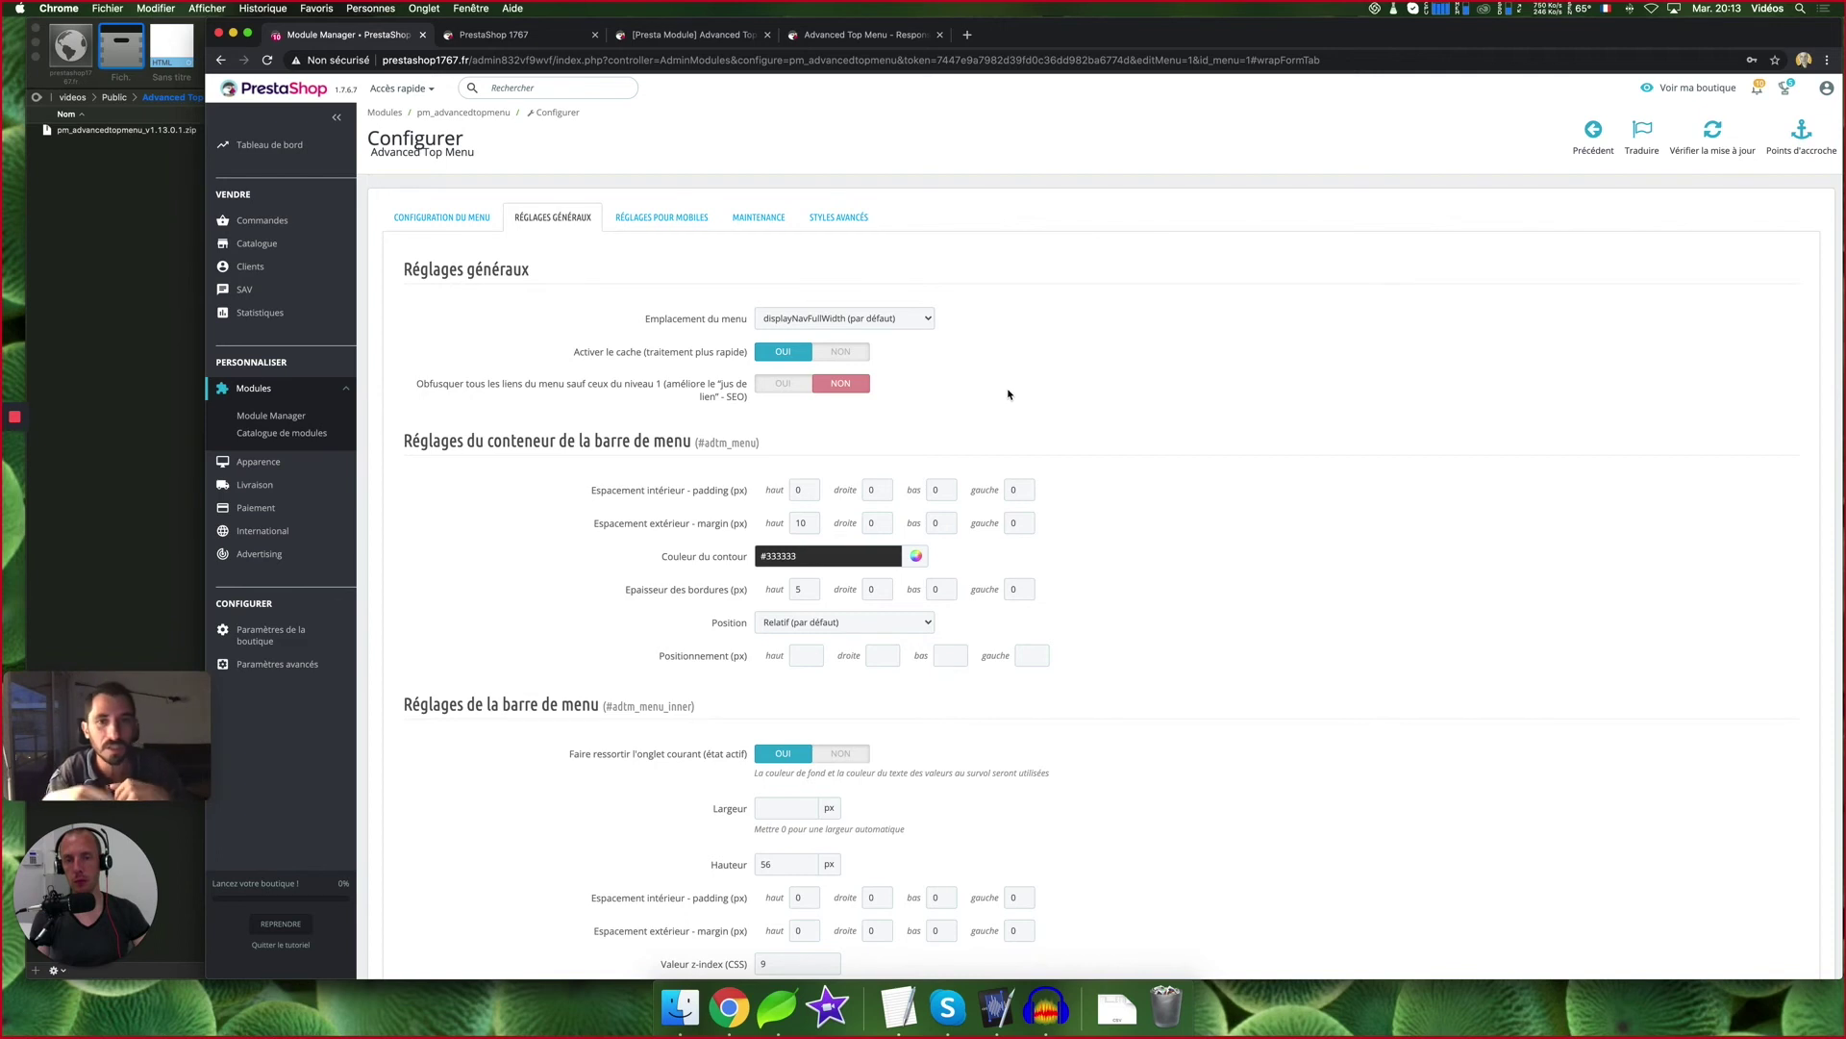
scroll(1009, 393, down, 2)
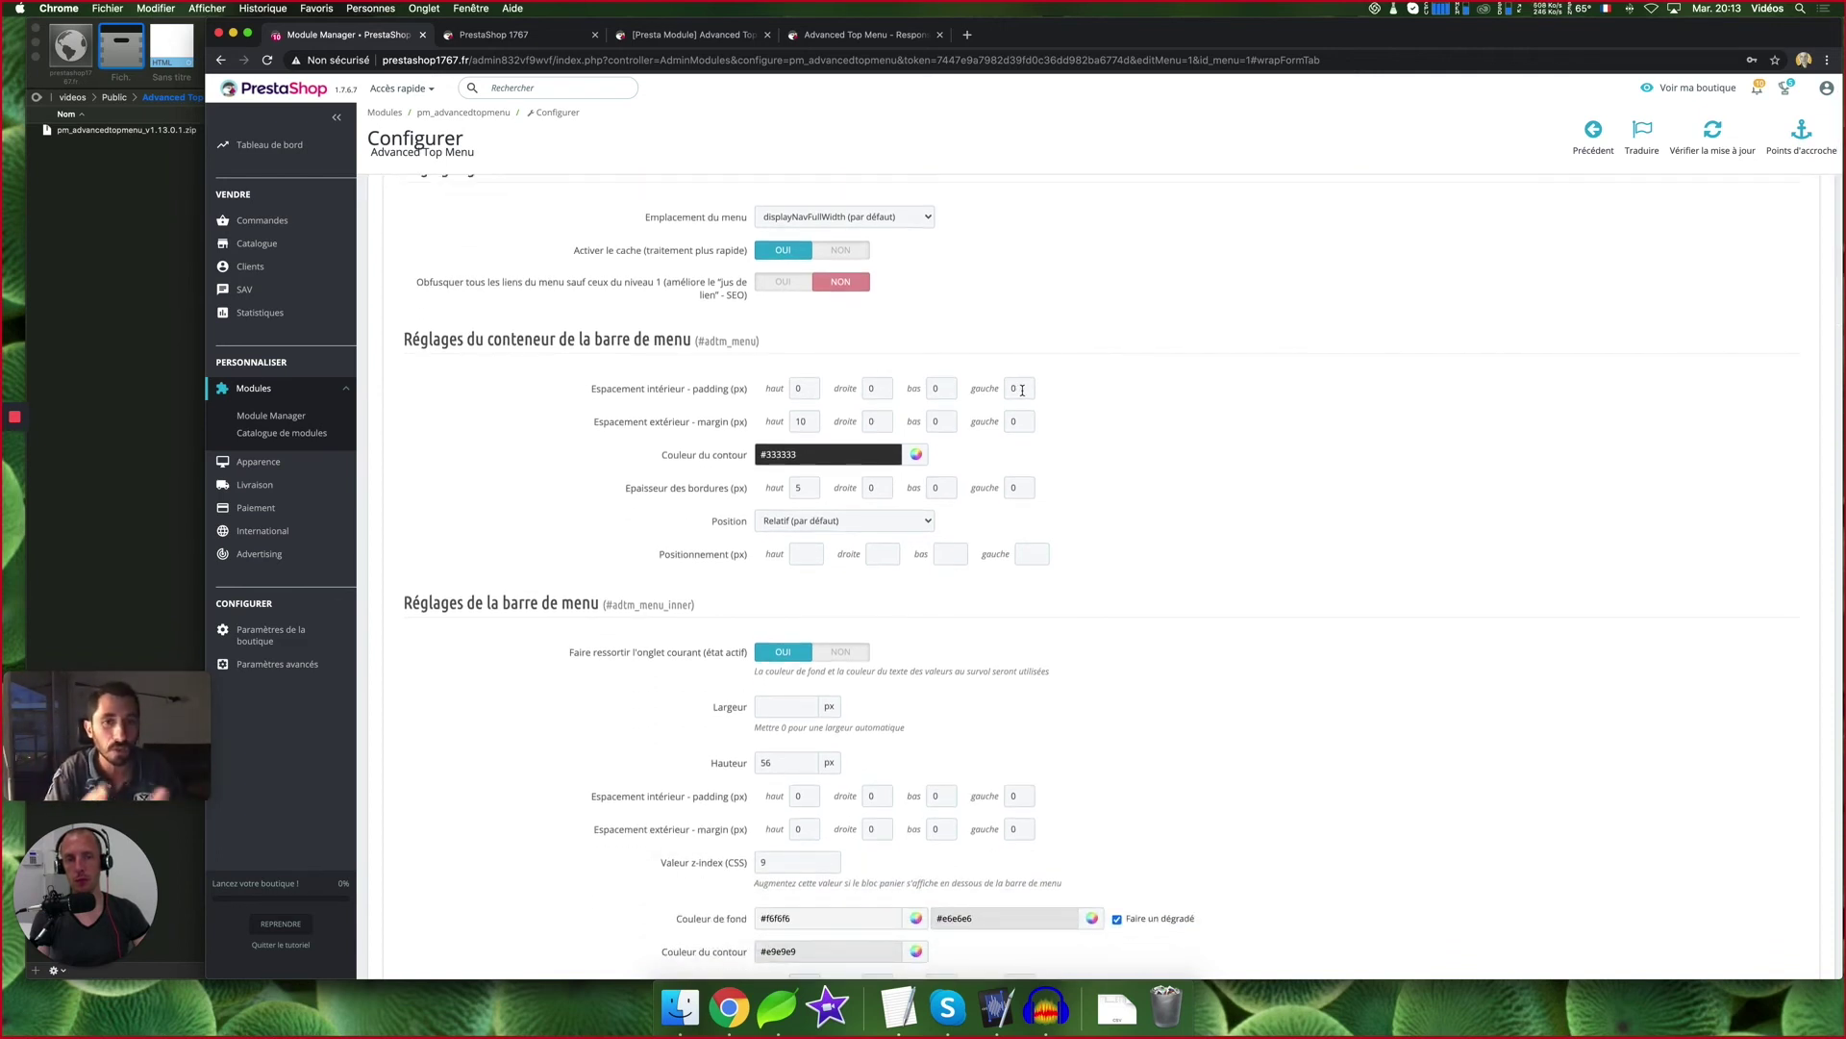
scroll(1022, 390, down, 15)
scroll(1023, 395, down, 5)
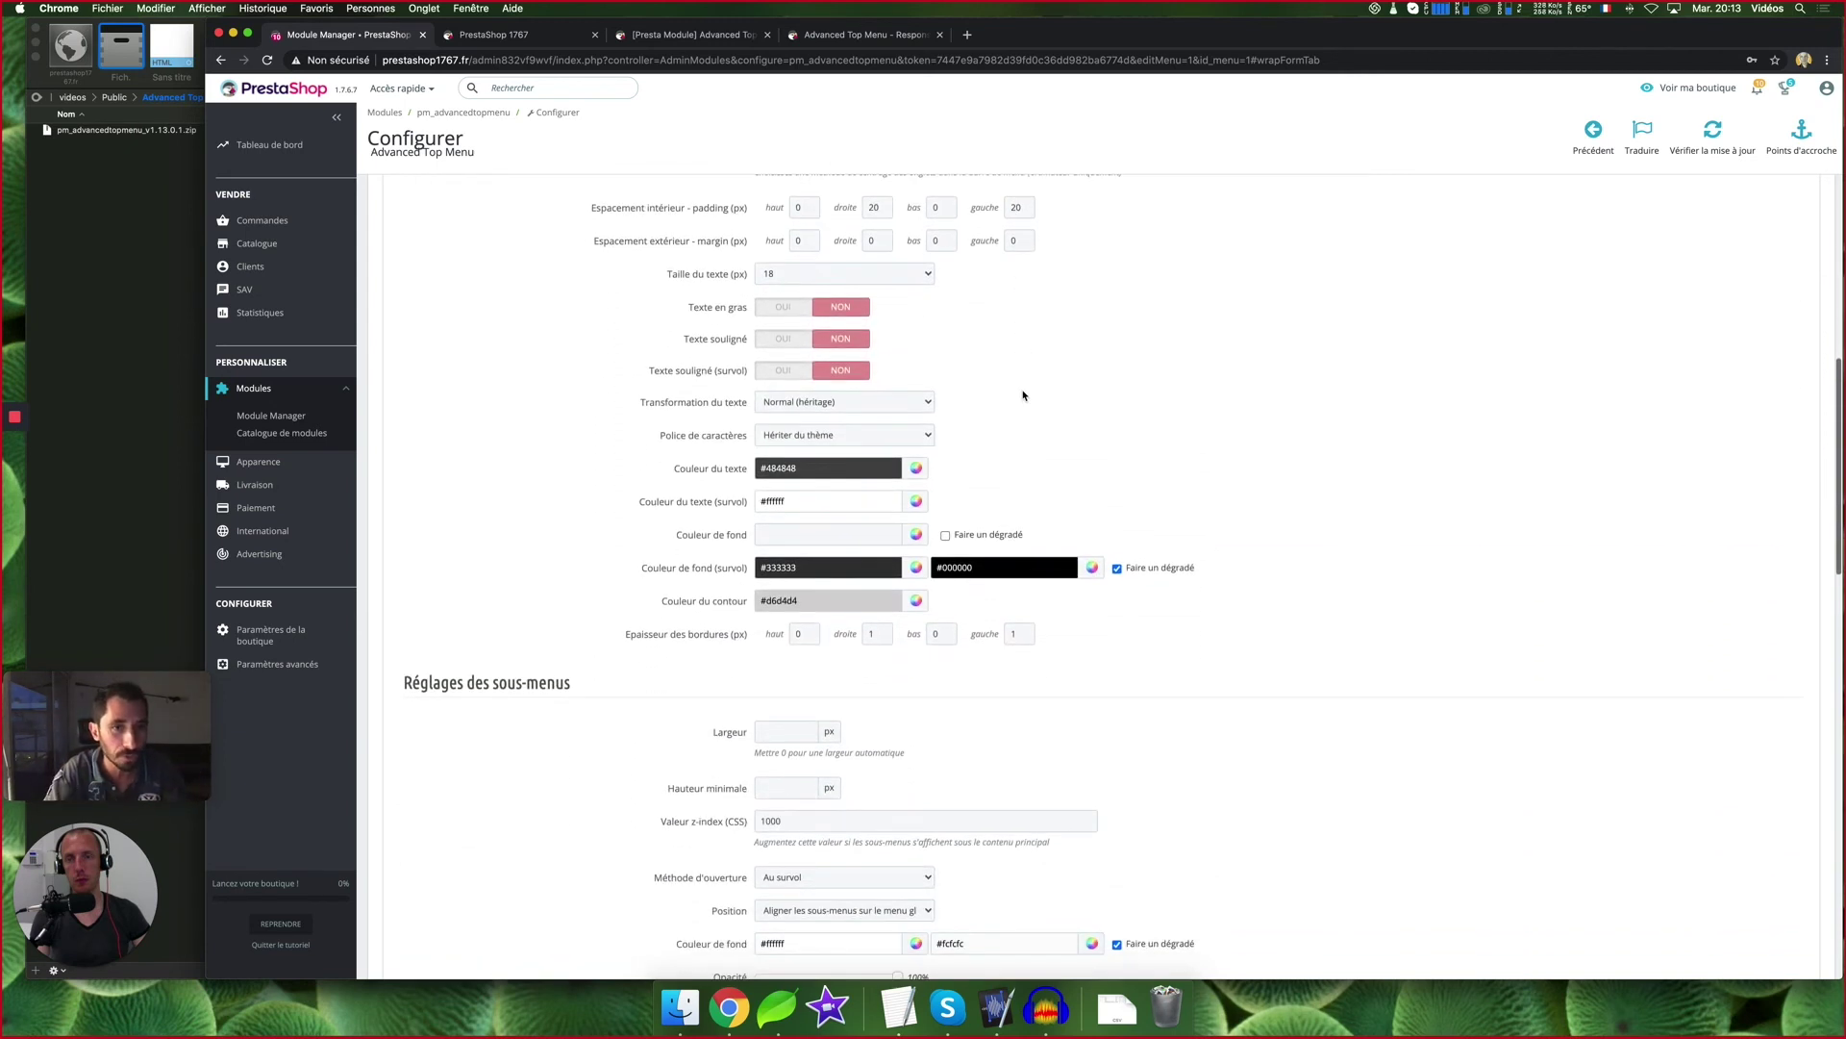
scroll(1023, 394, up, 8)
scroll(1023, 394, up, 15)
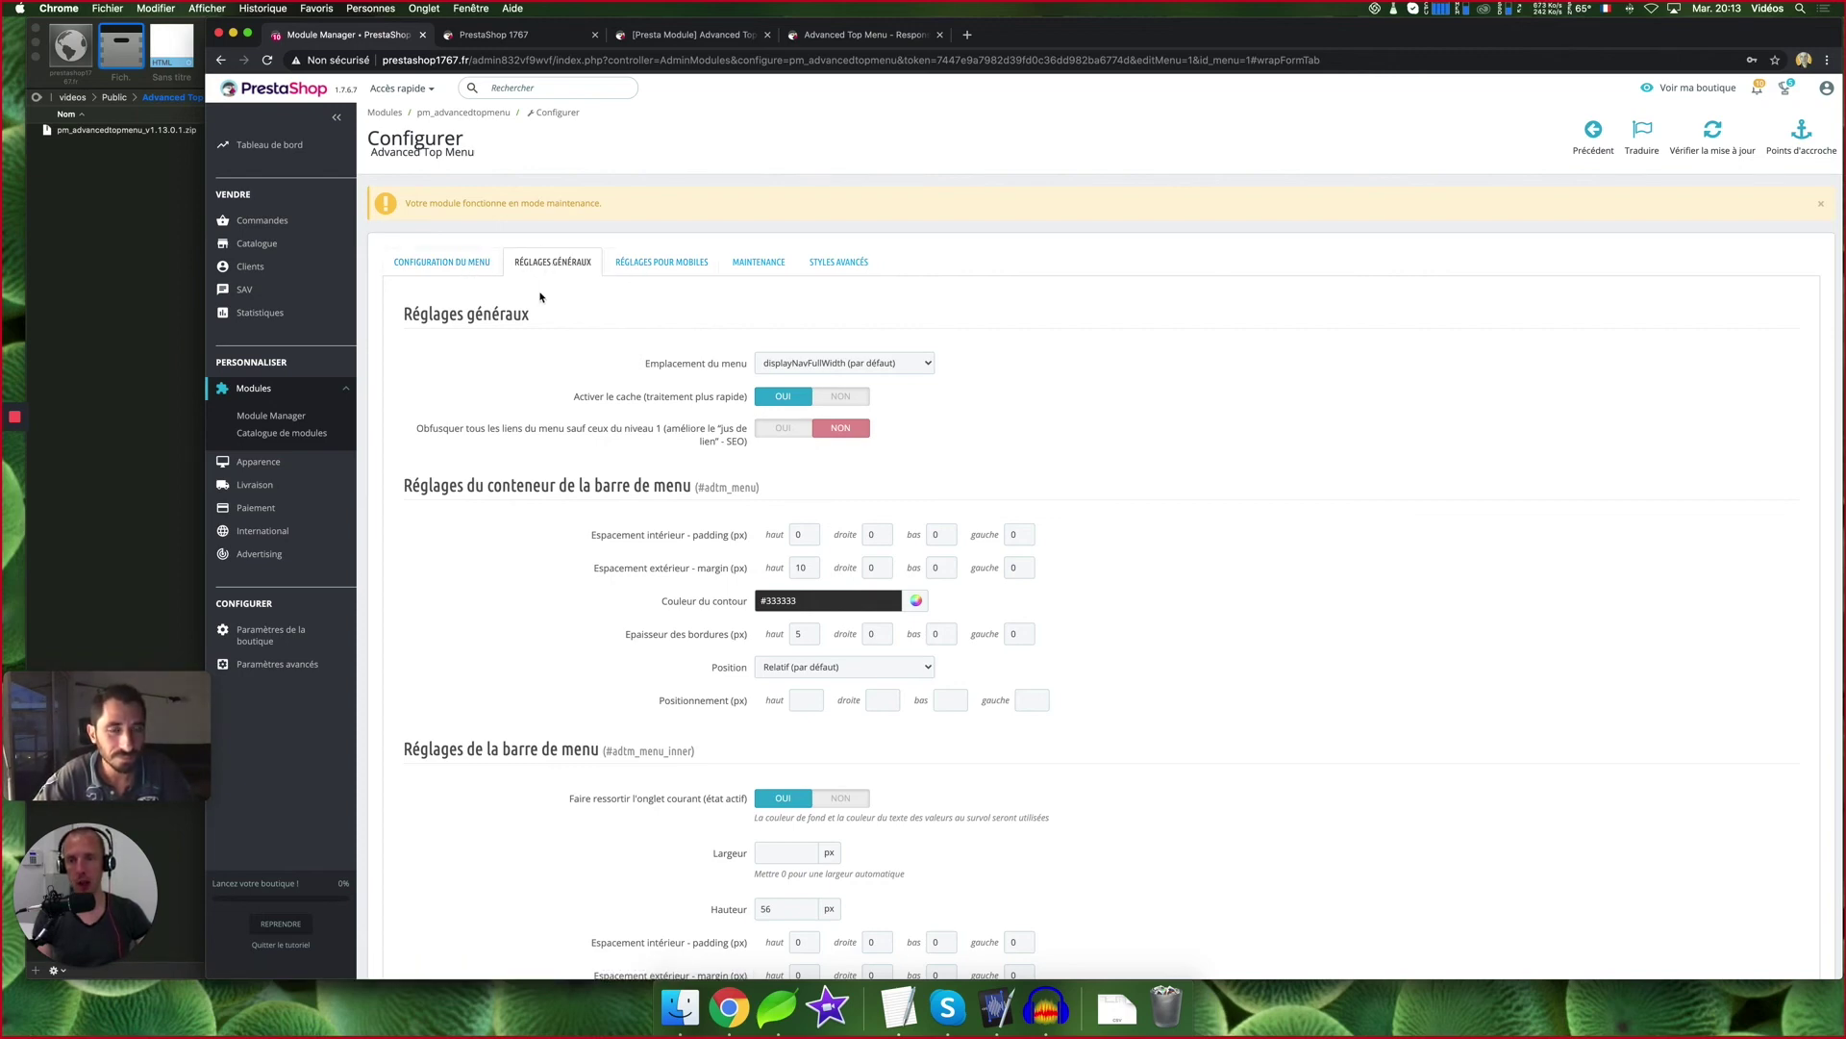
scroll(907, 387, down, 20)
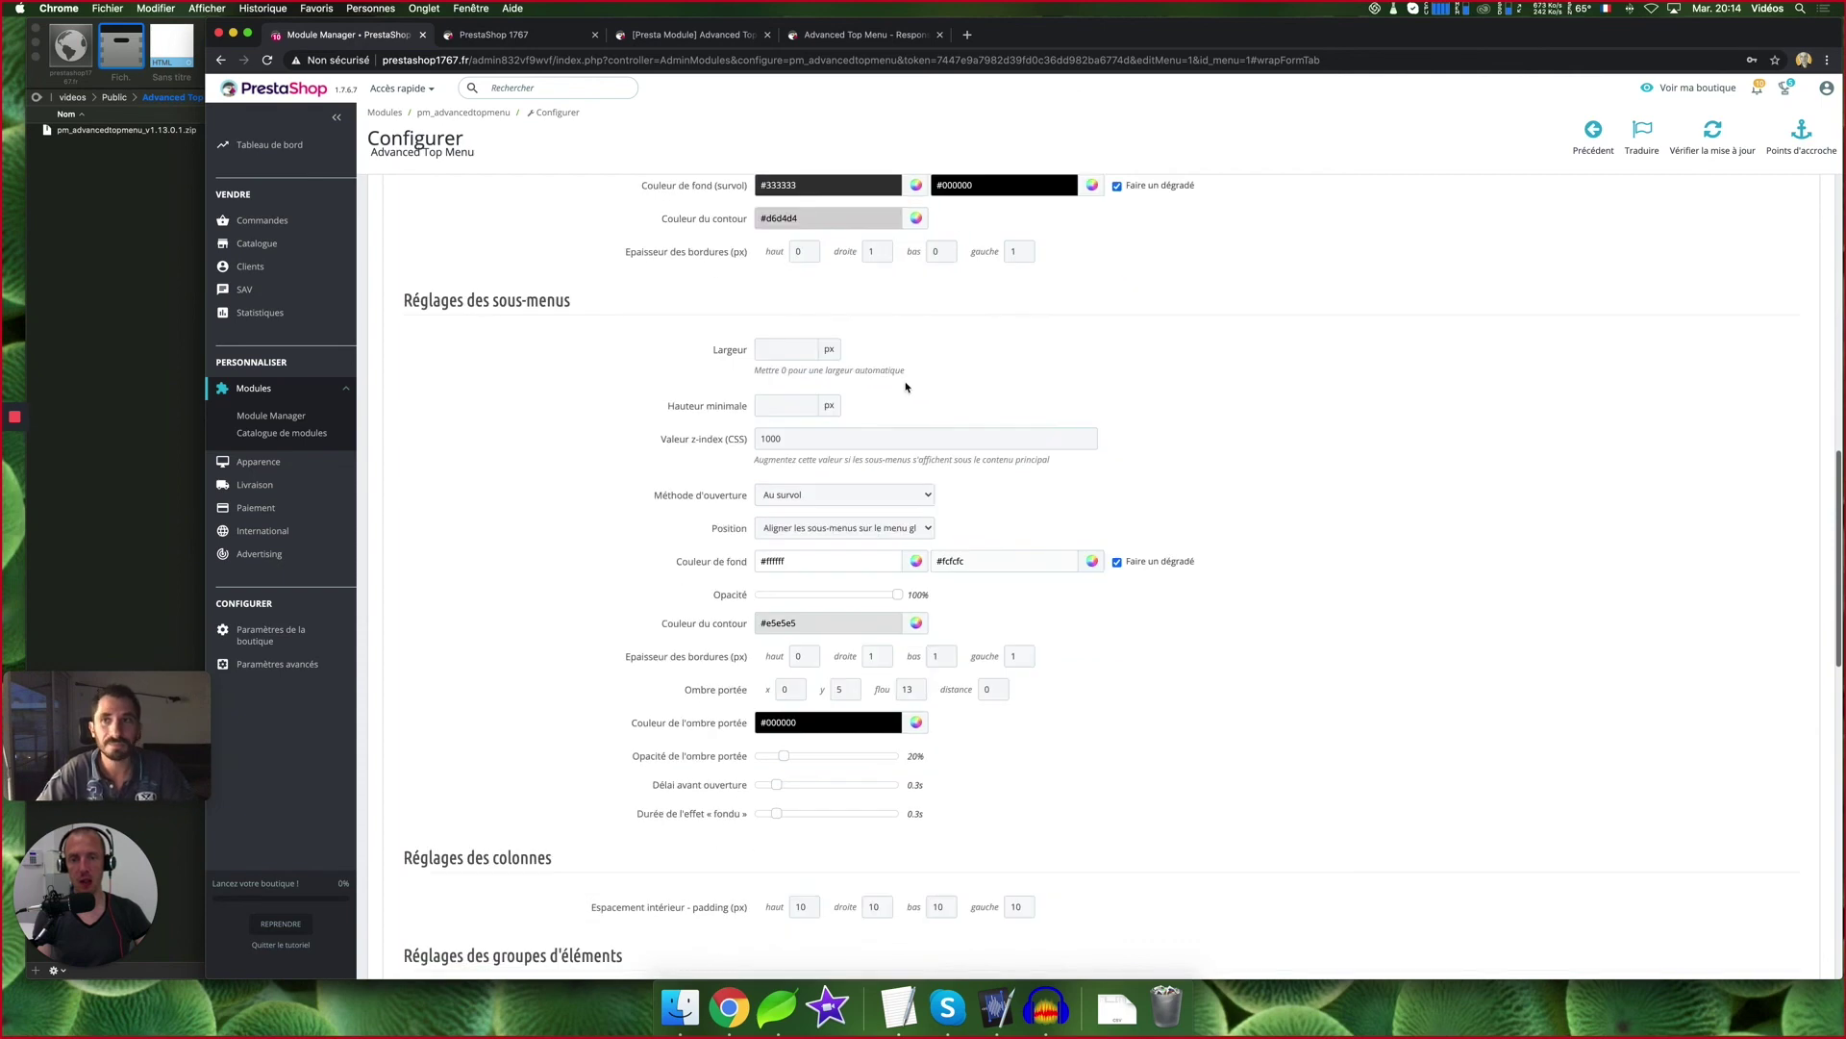
scroll(911, 387, down, 10)
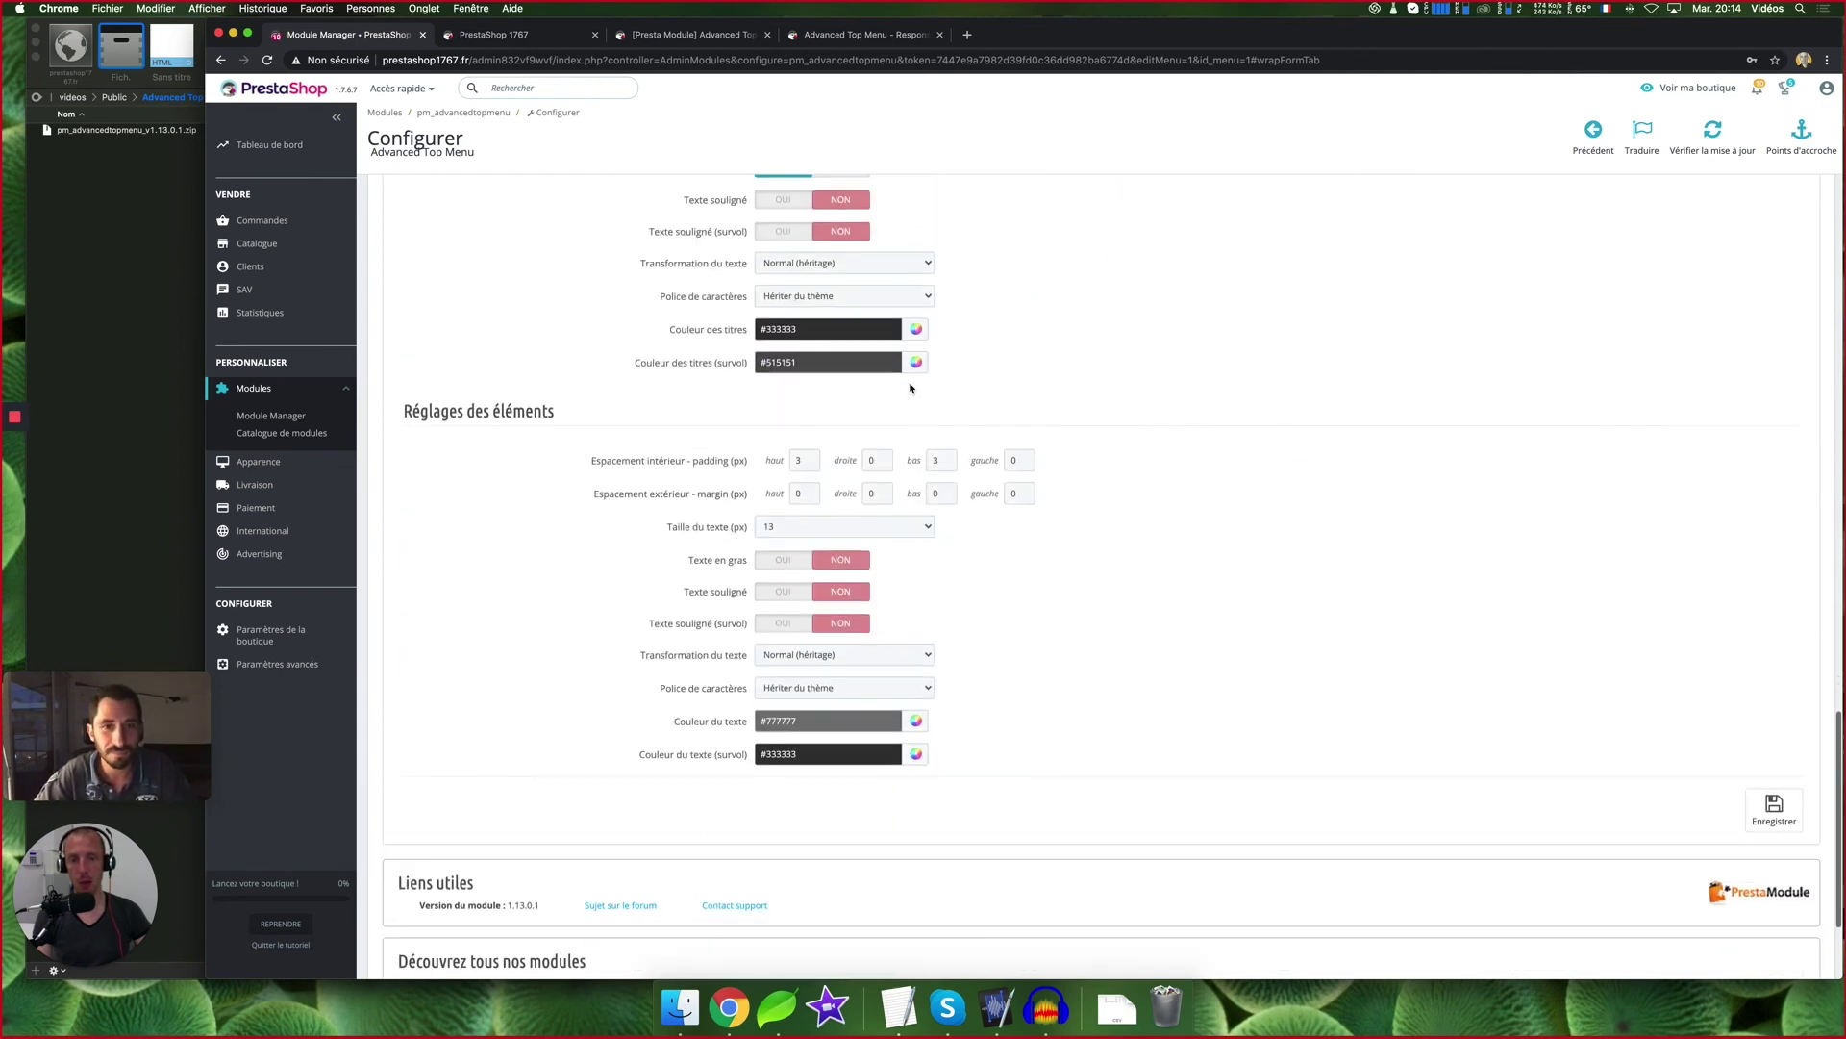
scroll(911, 387, up, 20)
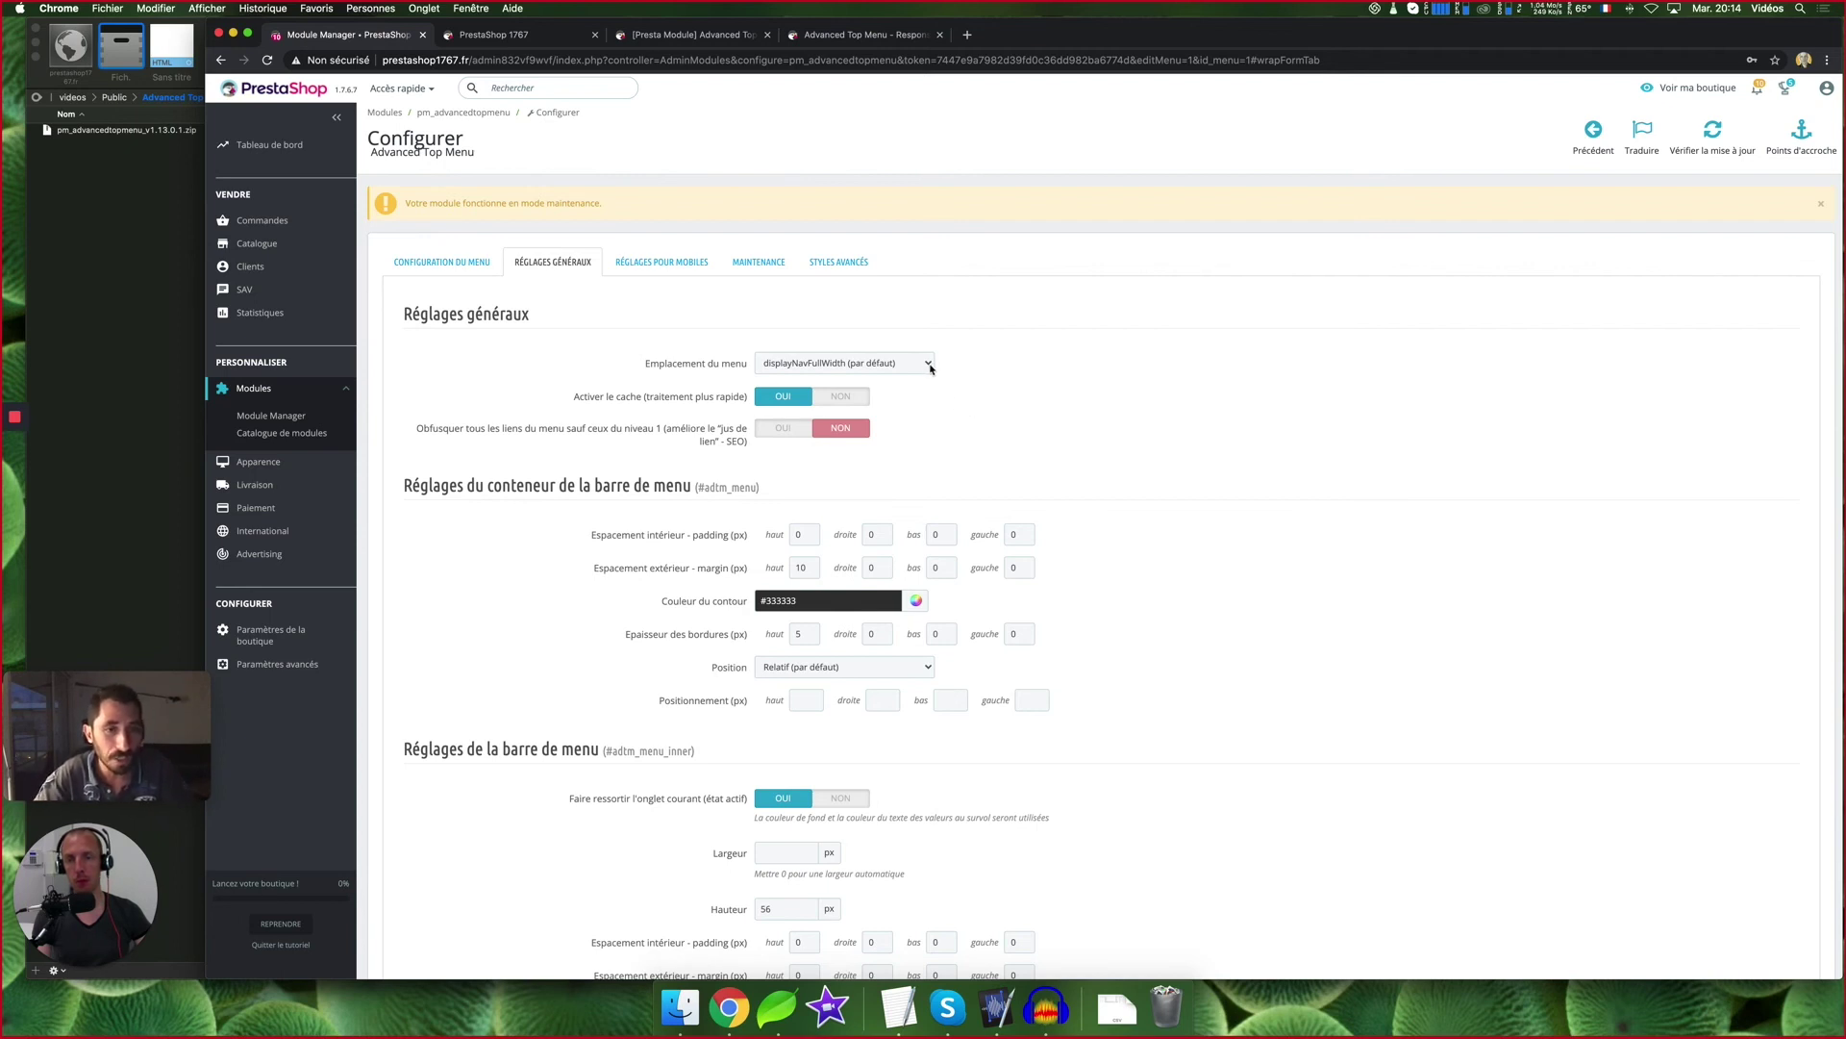
Compare the sections of the general settings, starting with the menu bar container, with the Vêtements structure in the menu configuration
drag(556, 486, 670, 511)
scroll(470, 753, down, 10)
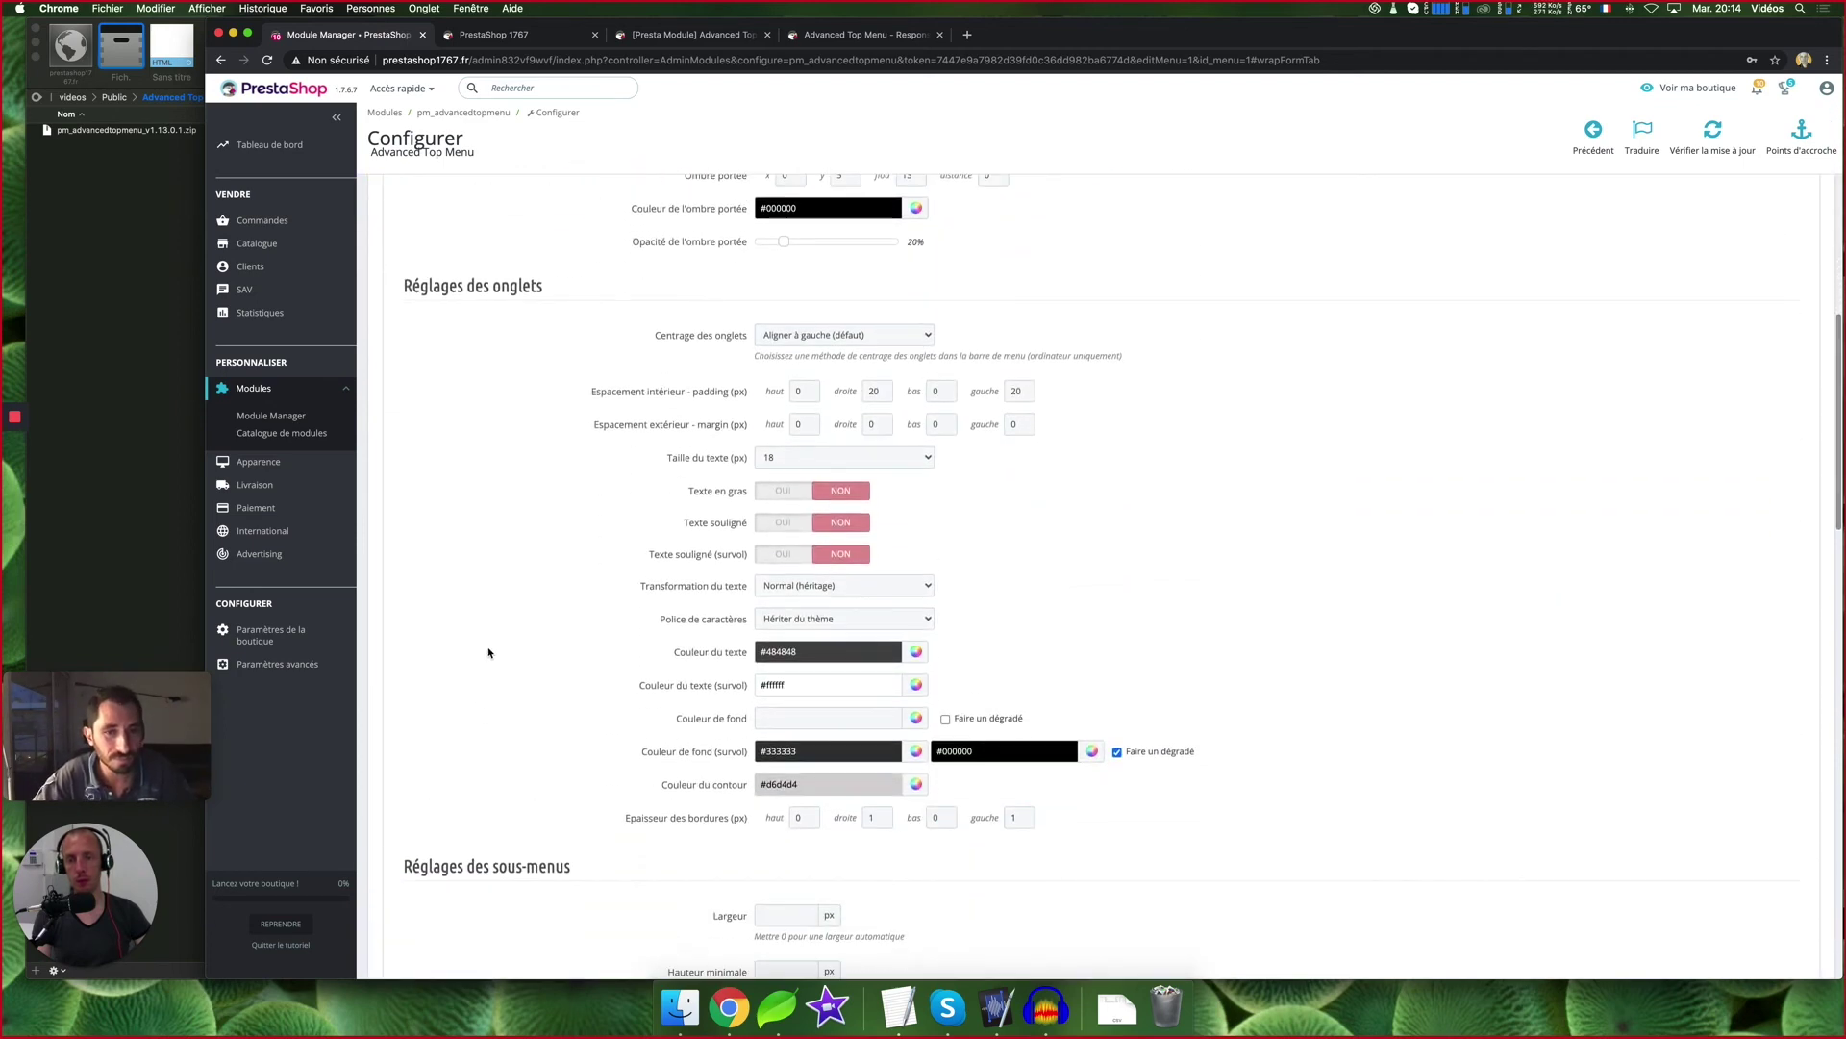
scroll(482, 673, down, 7)
scroll(478, 661, down, 1)
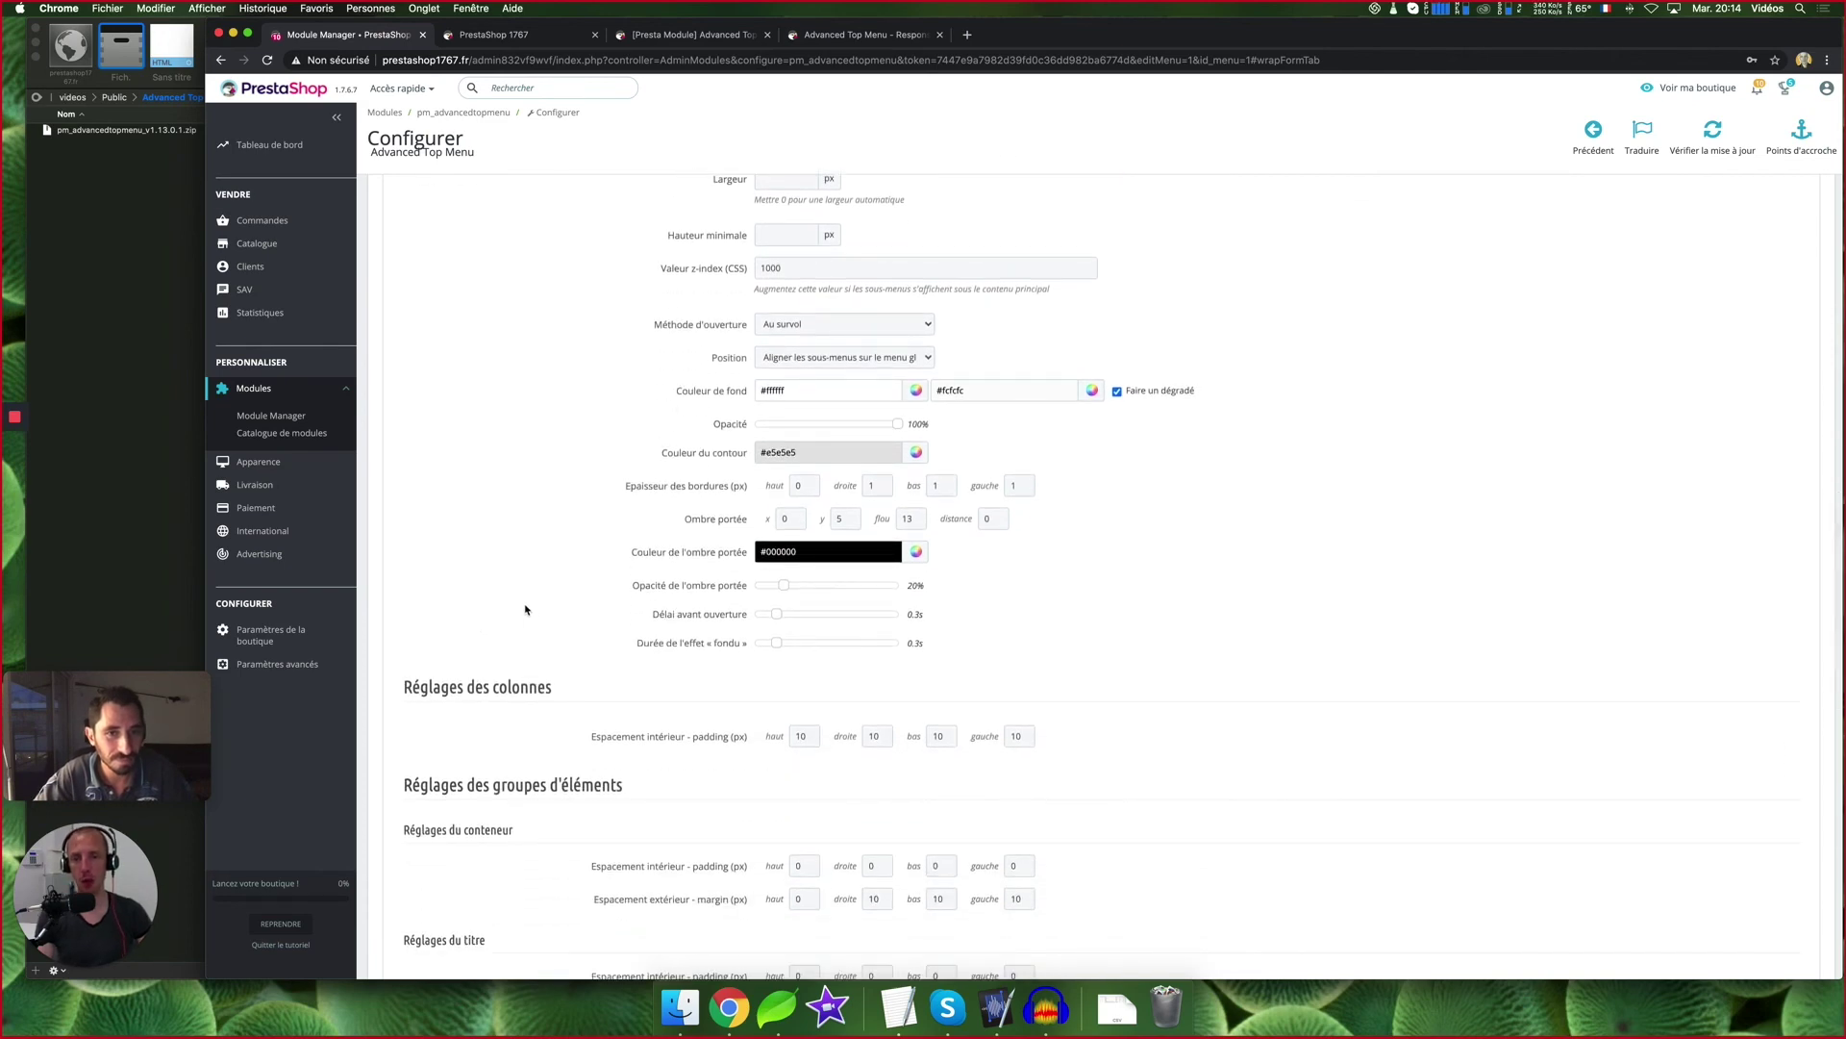
scroll(528, 608, up, 20)
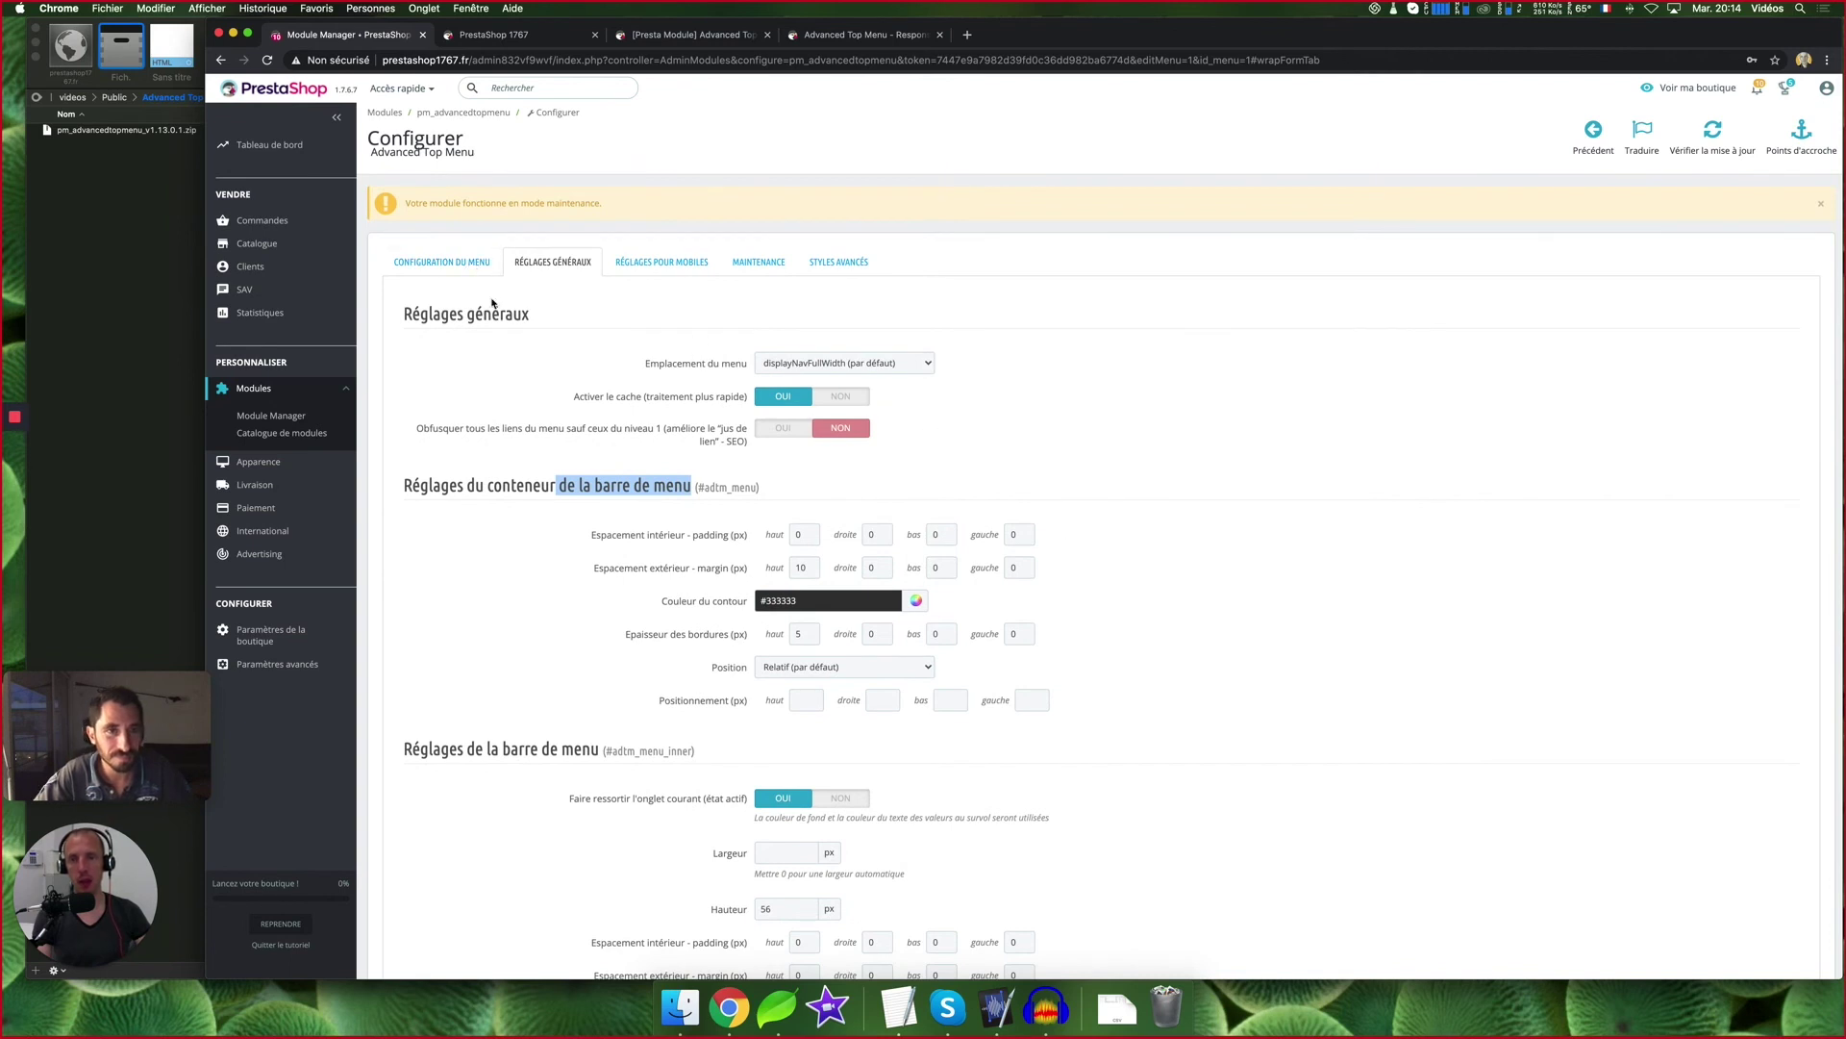
click(485, 269)
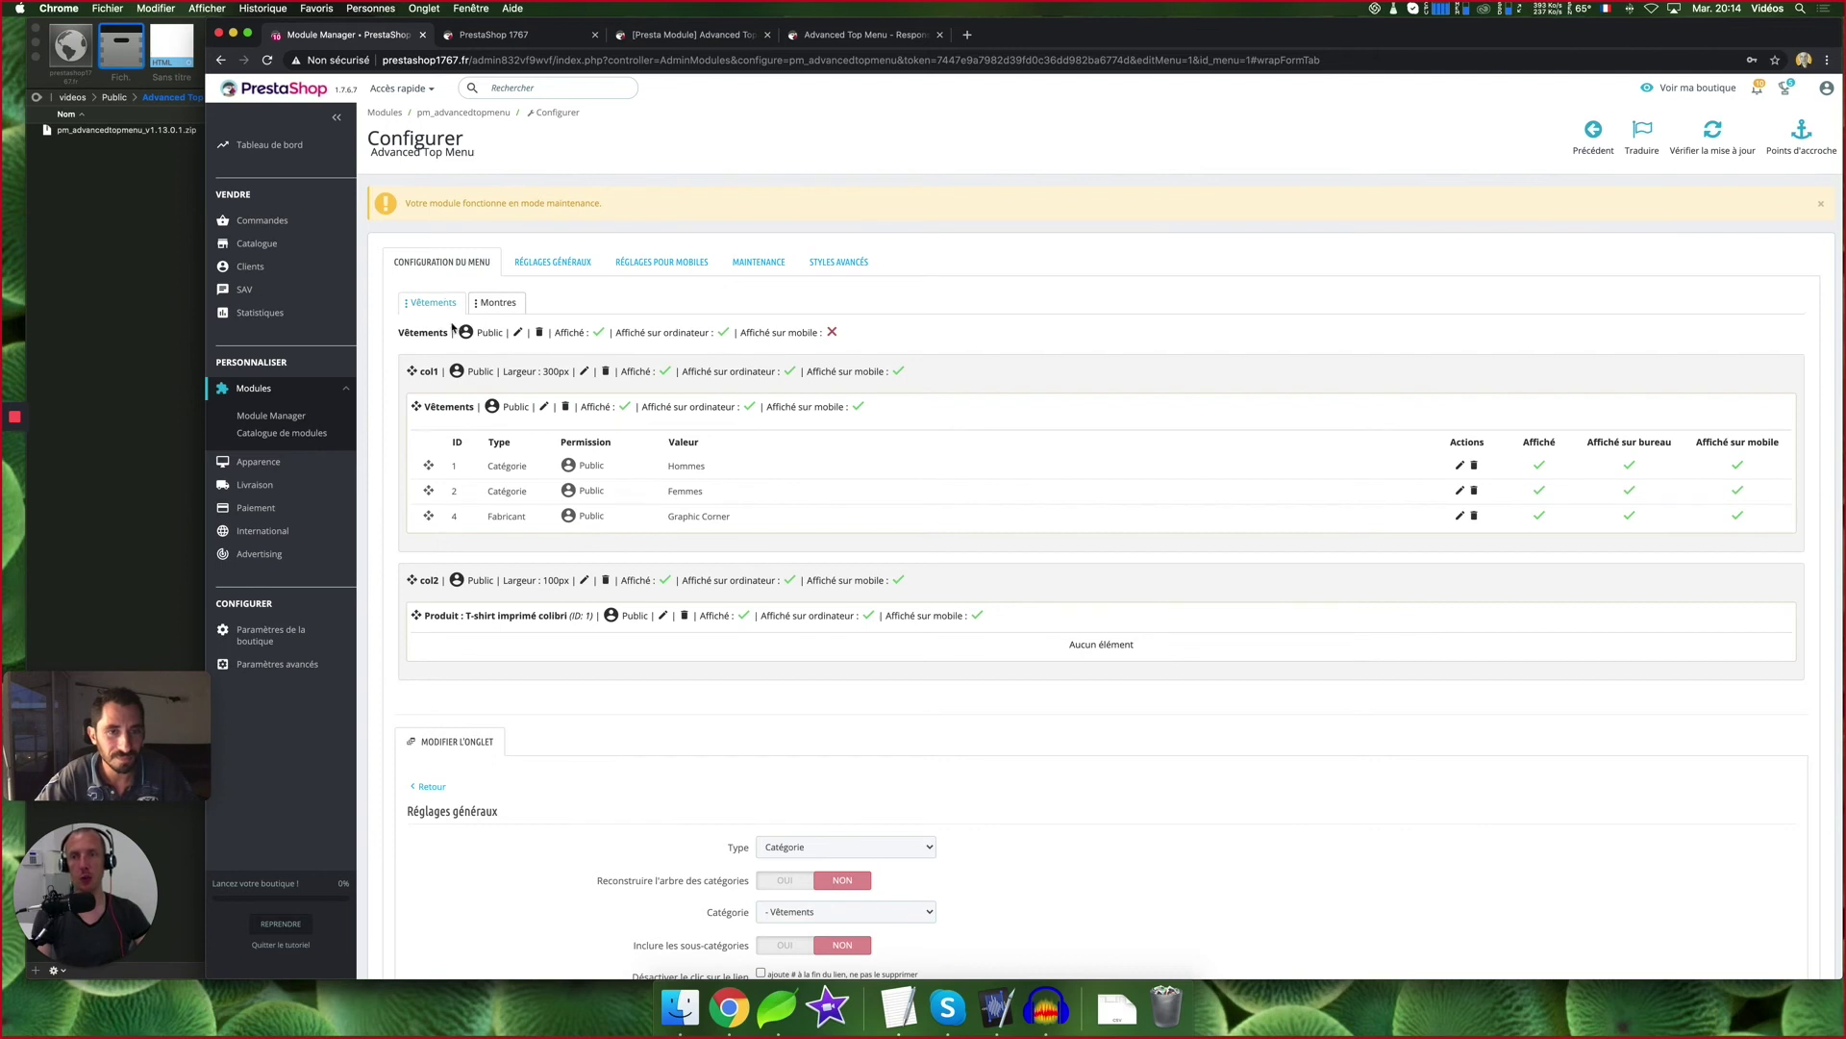
click(560, 262)
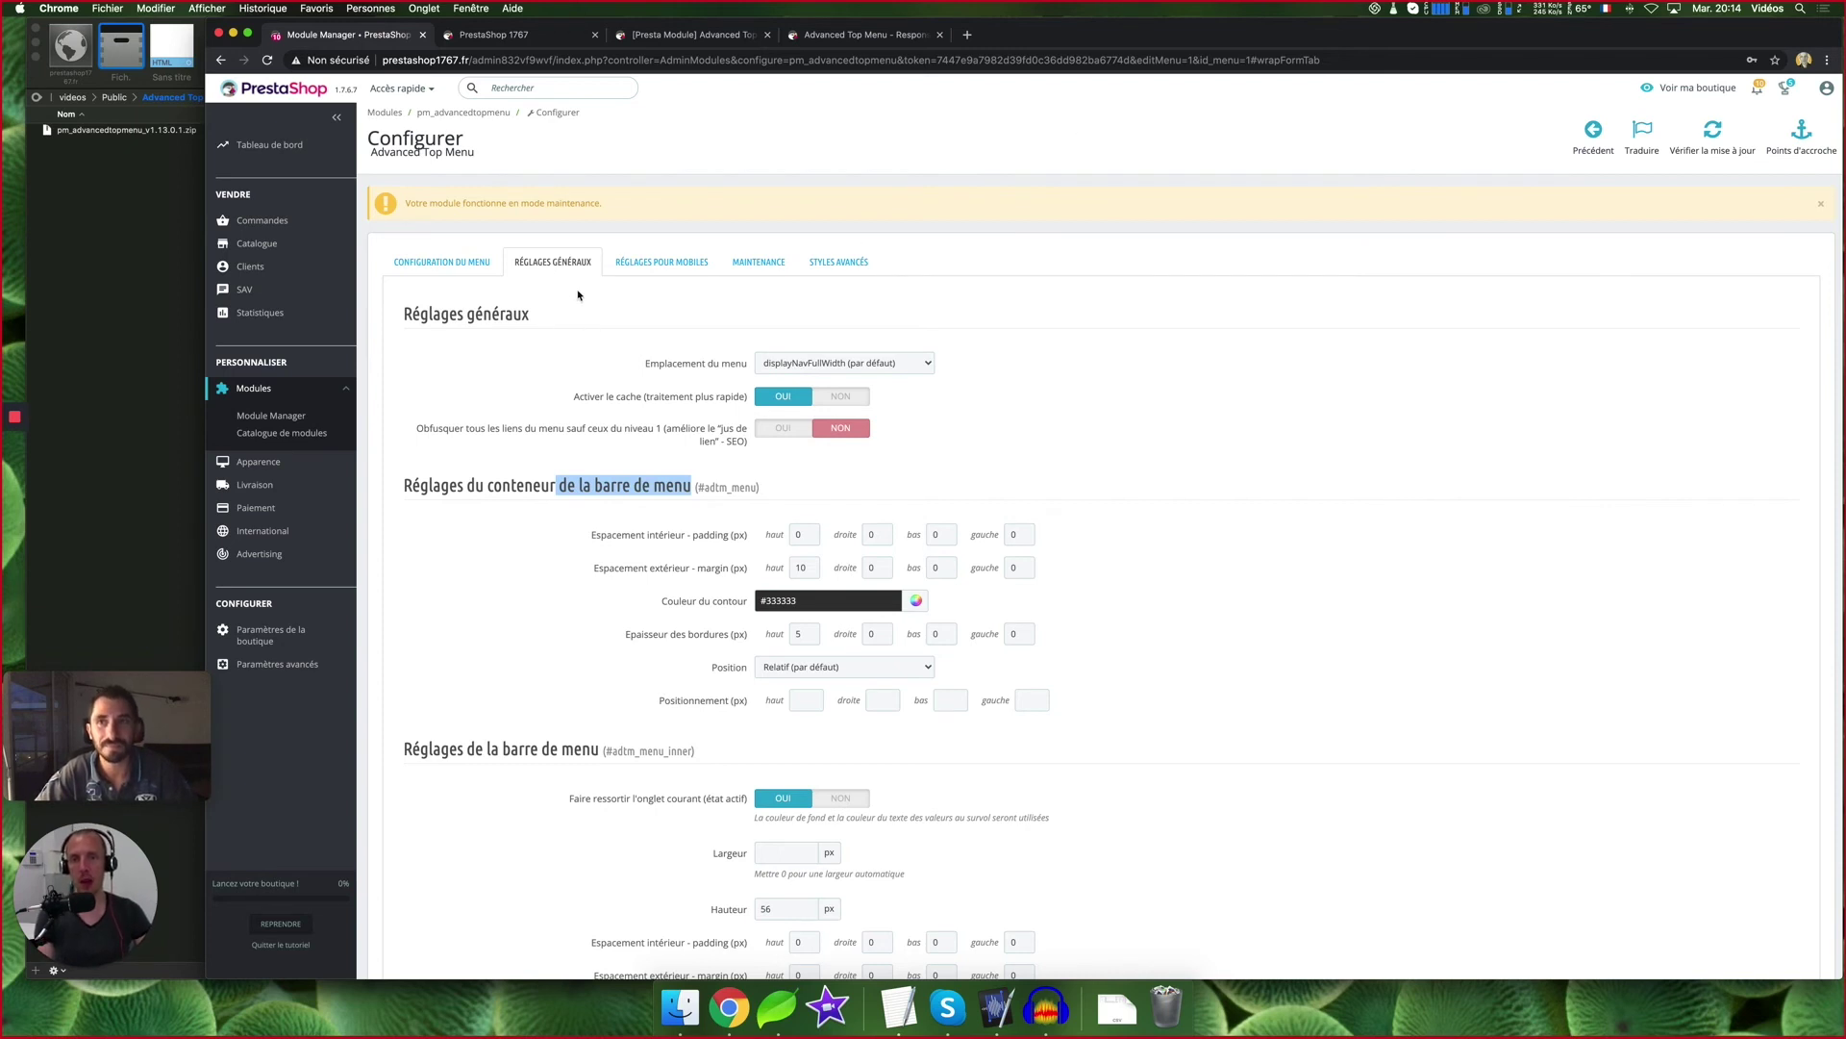
scroll(497, 268, down, 1)
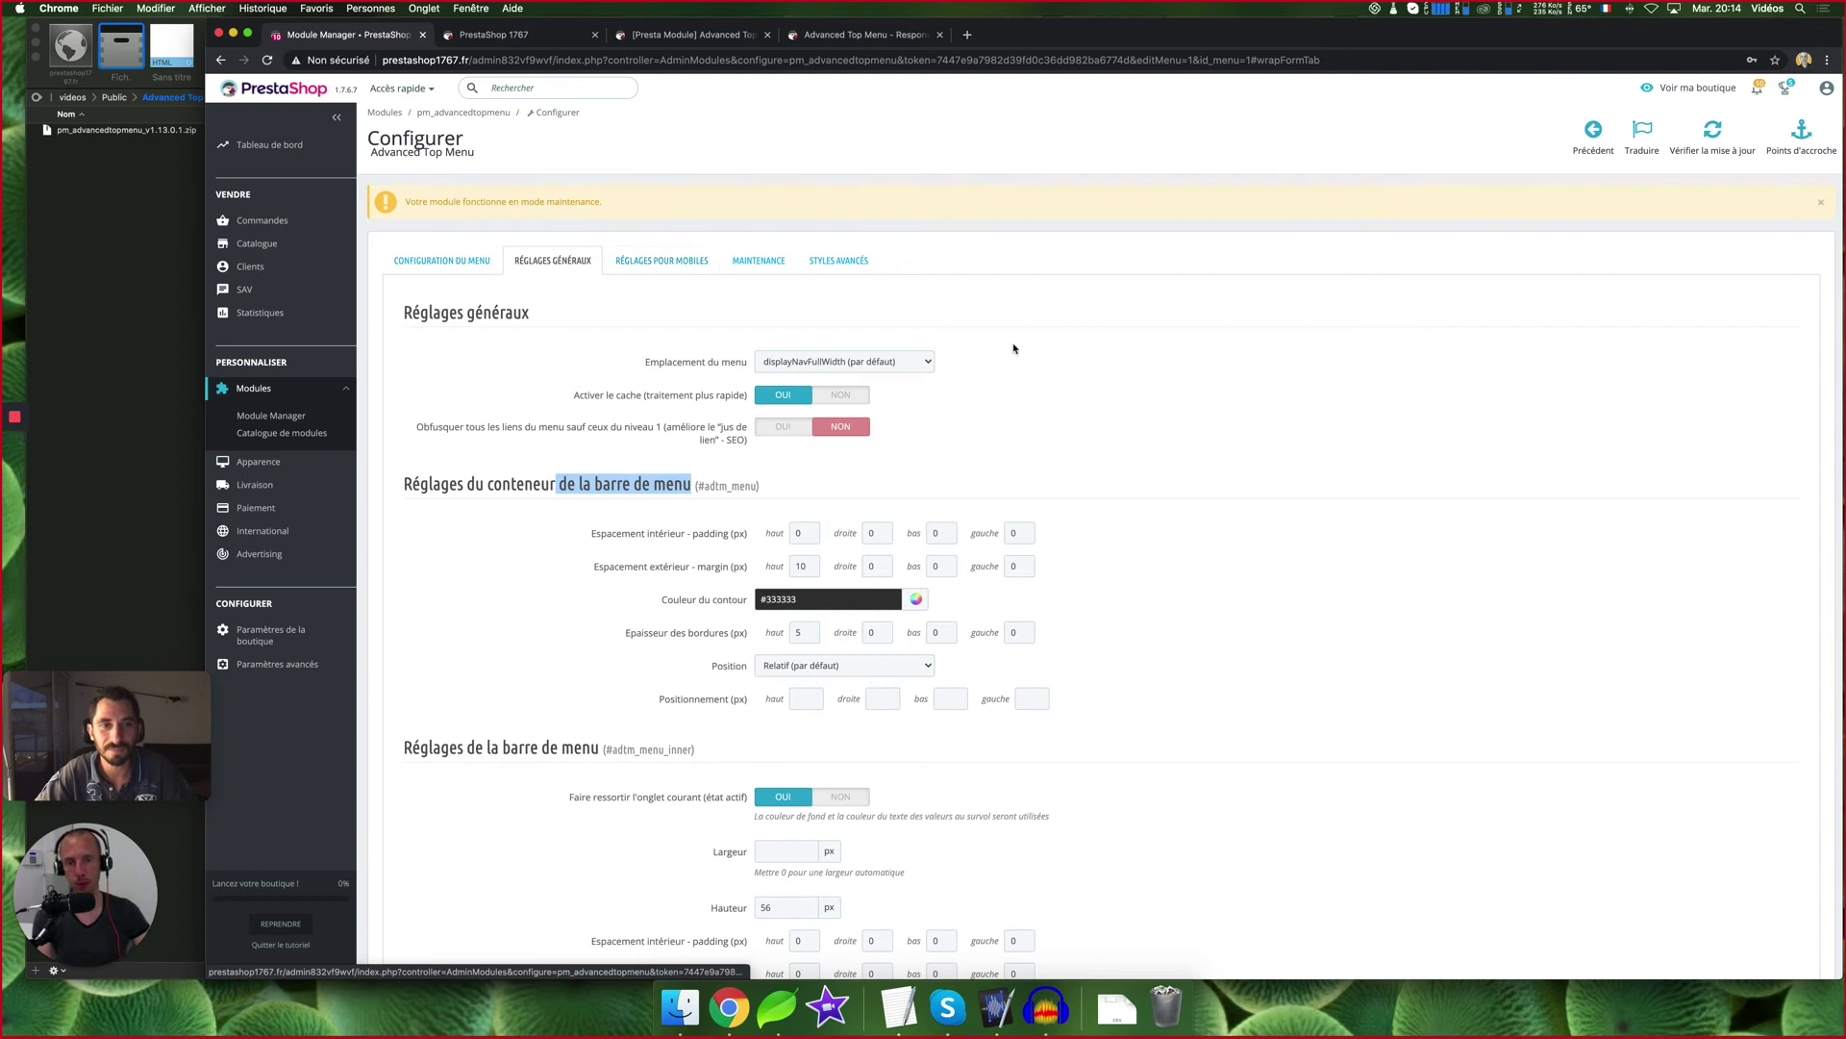
click(1085, 396)
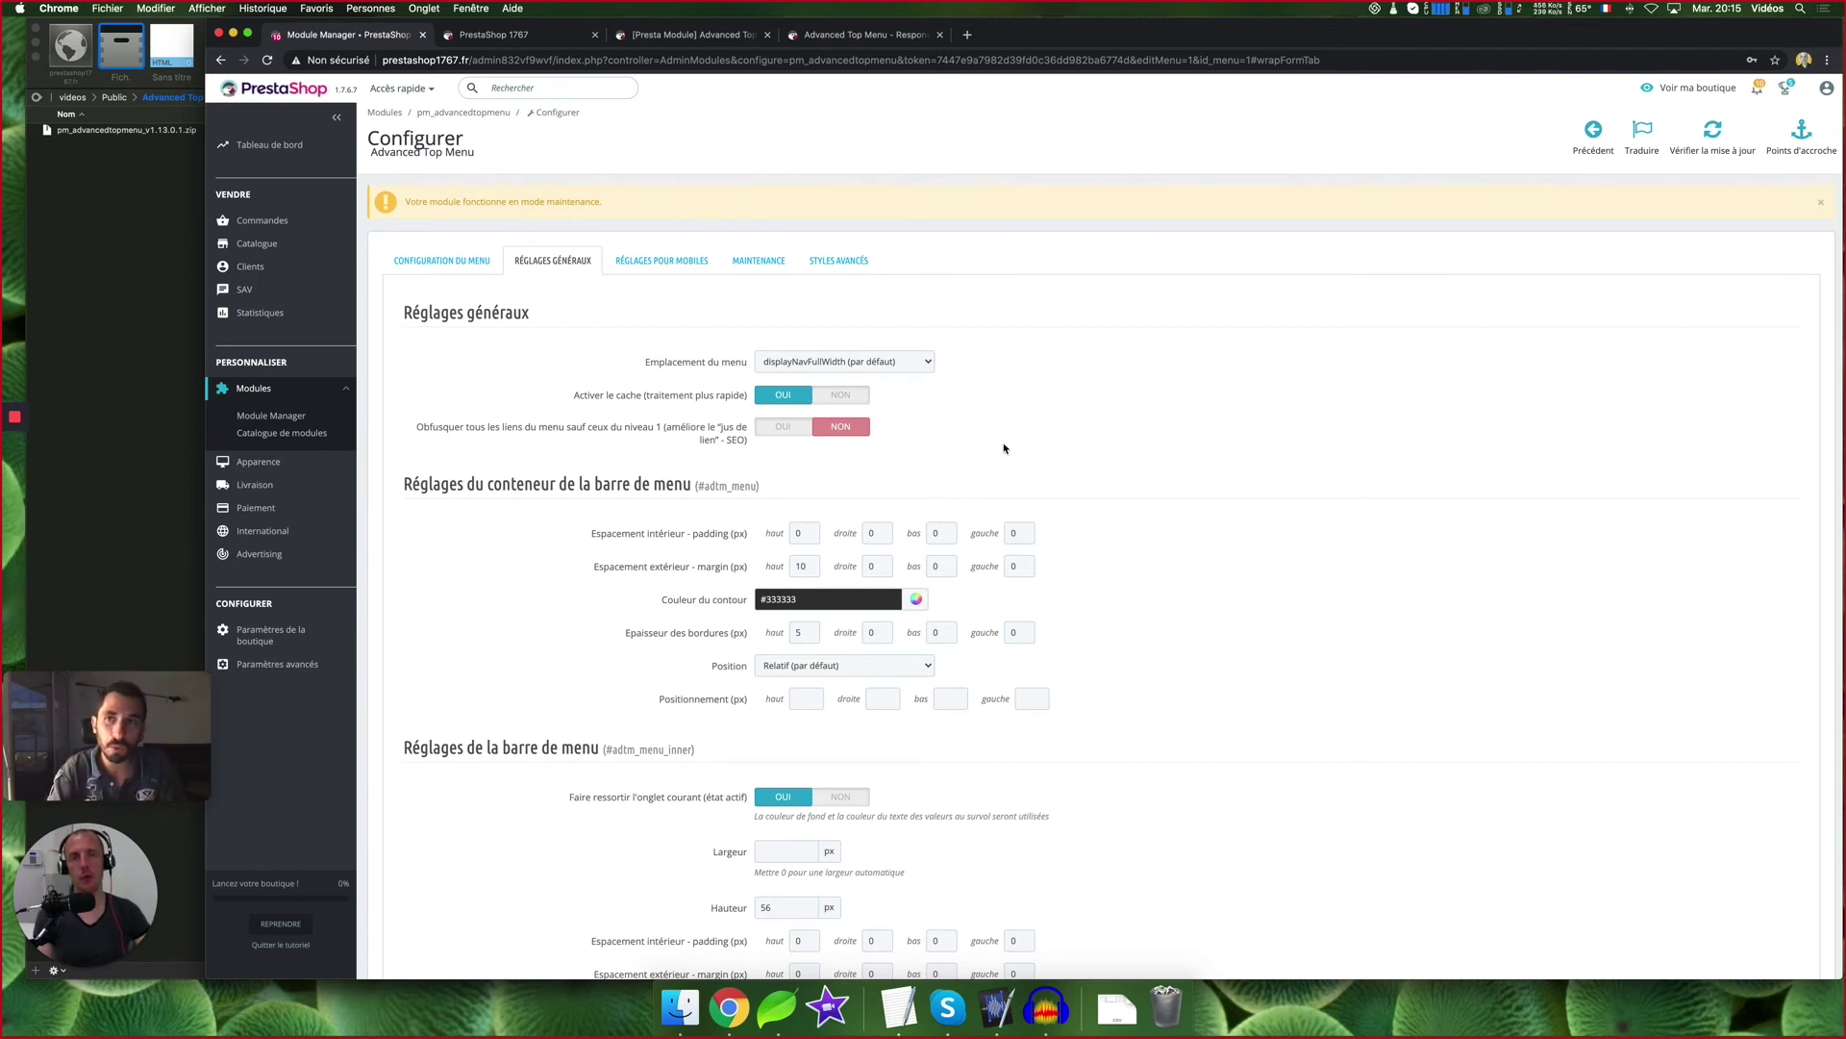
Look at the coloured Soldes tab and its submenu on the Presta Module demo storefront, then return to the module configuration
click(724, 38)
mouse_move(732, 232)
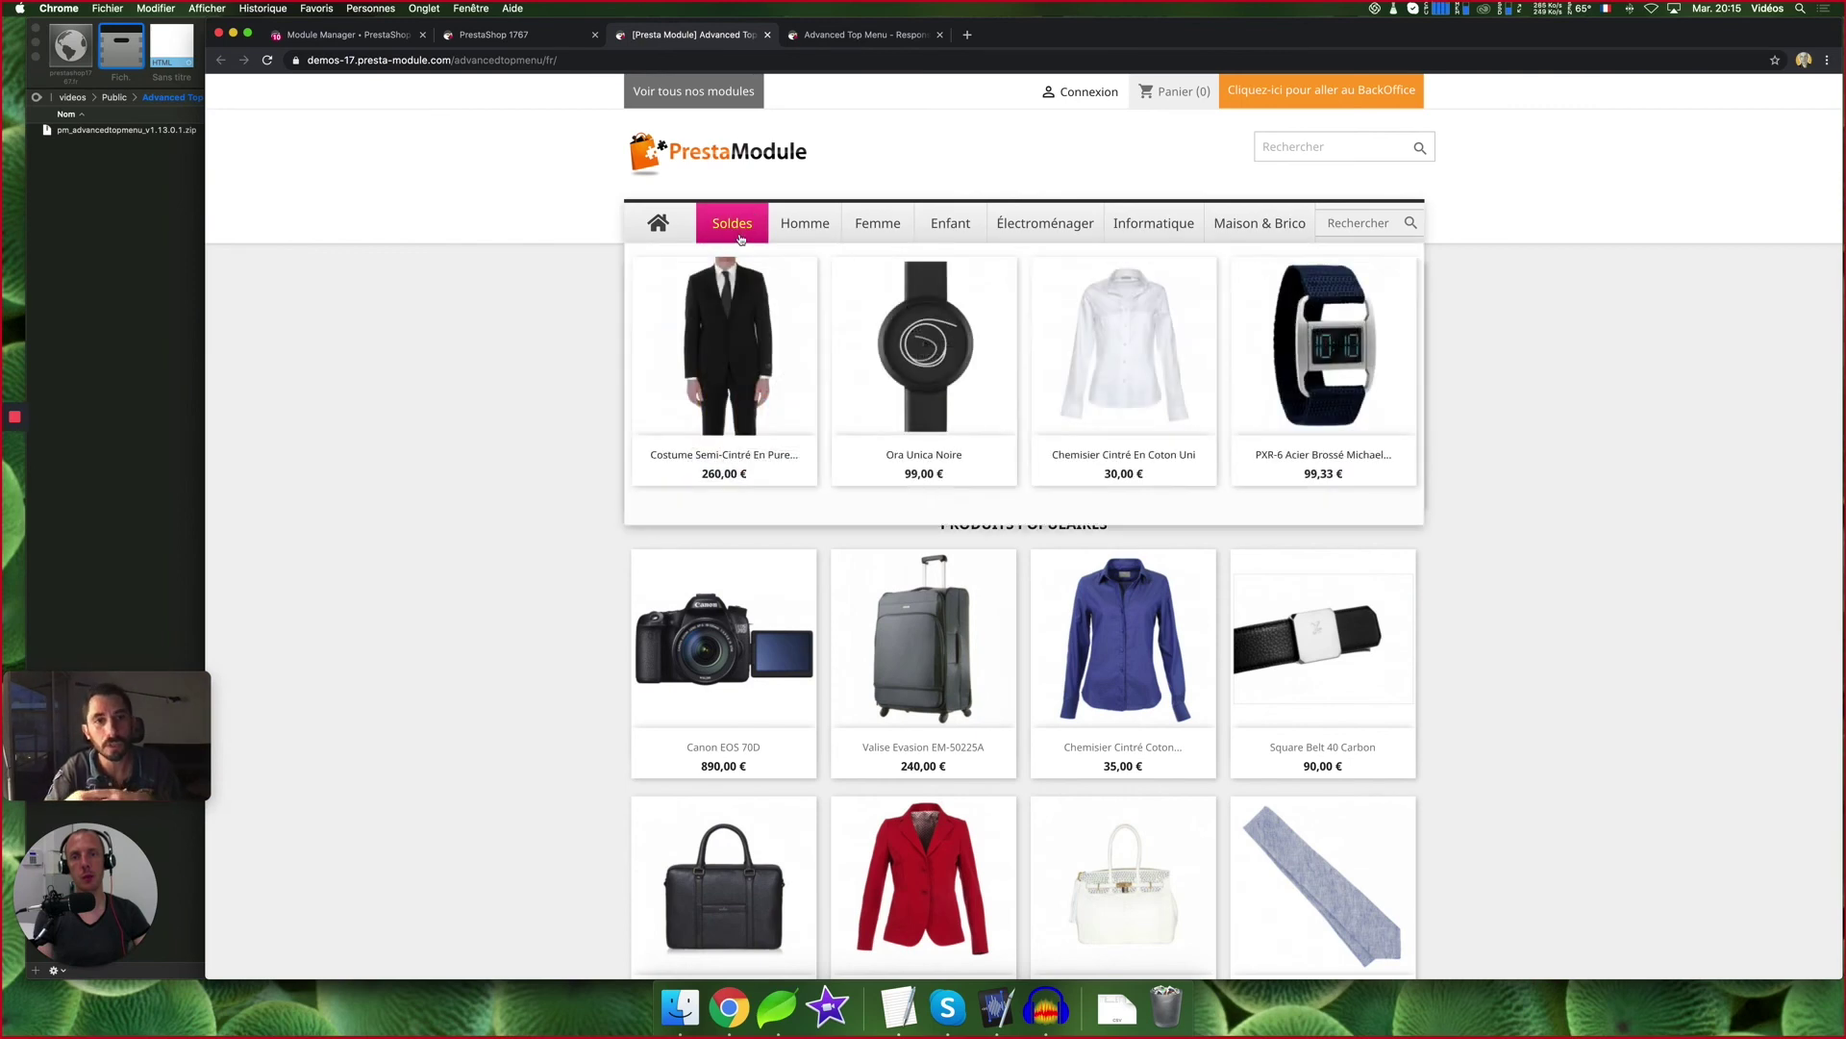
click(367, 39)
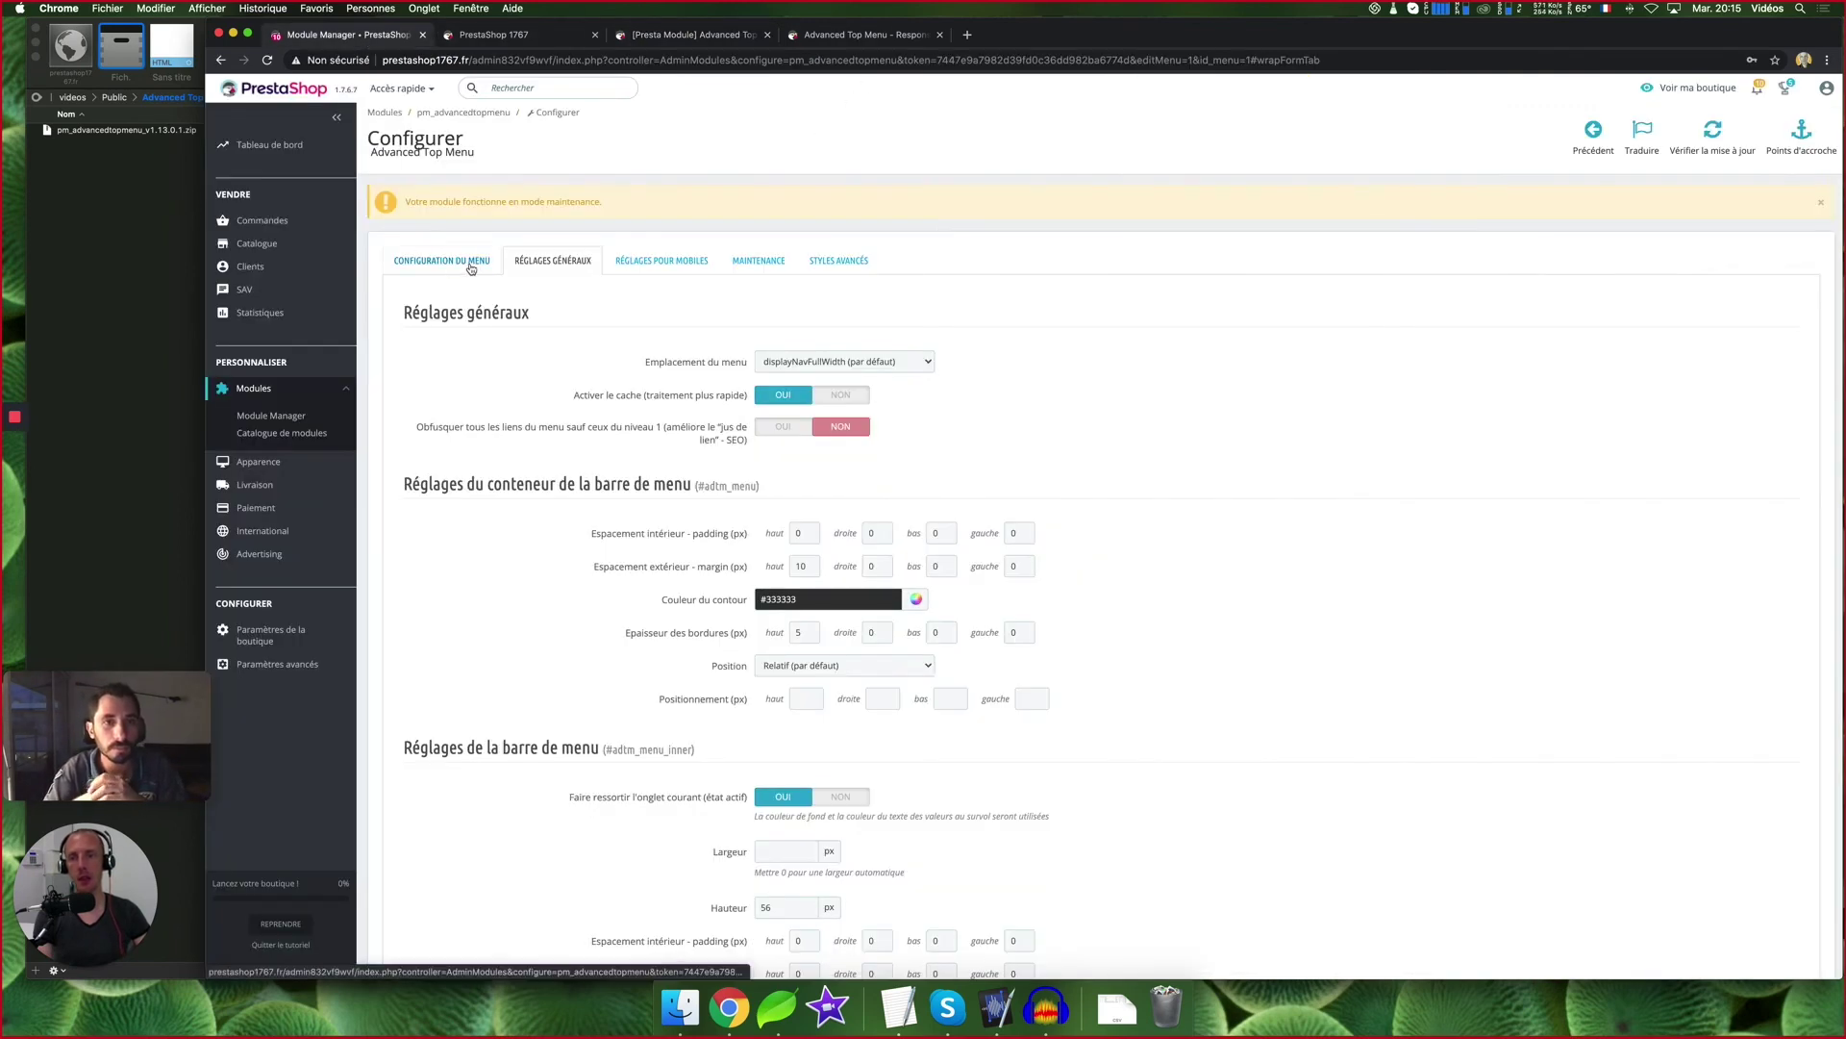
Open the Montres tab for editing and set its background colour to orange #ff9665
click(439, 258)
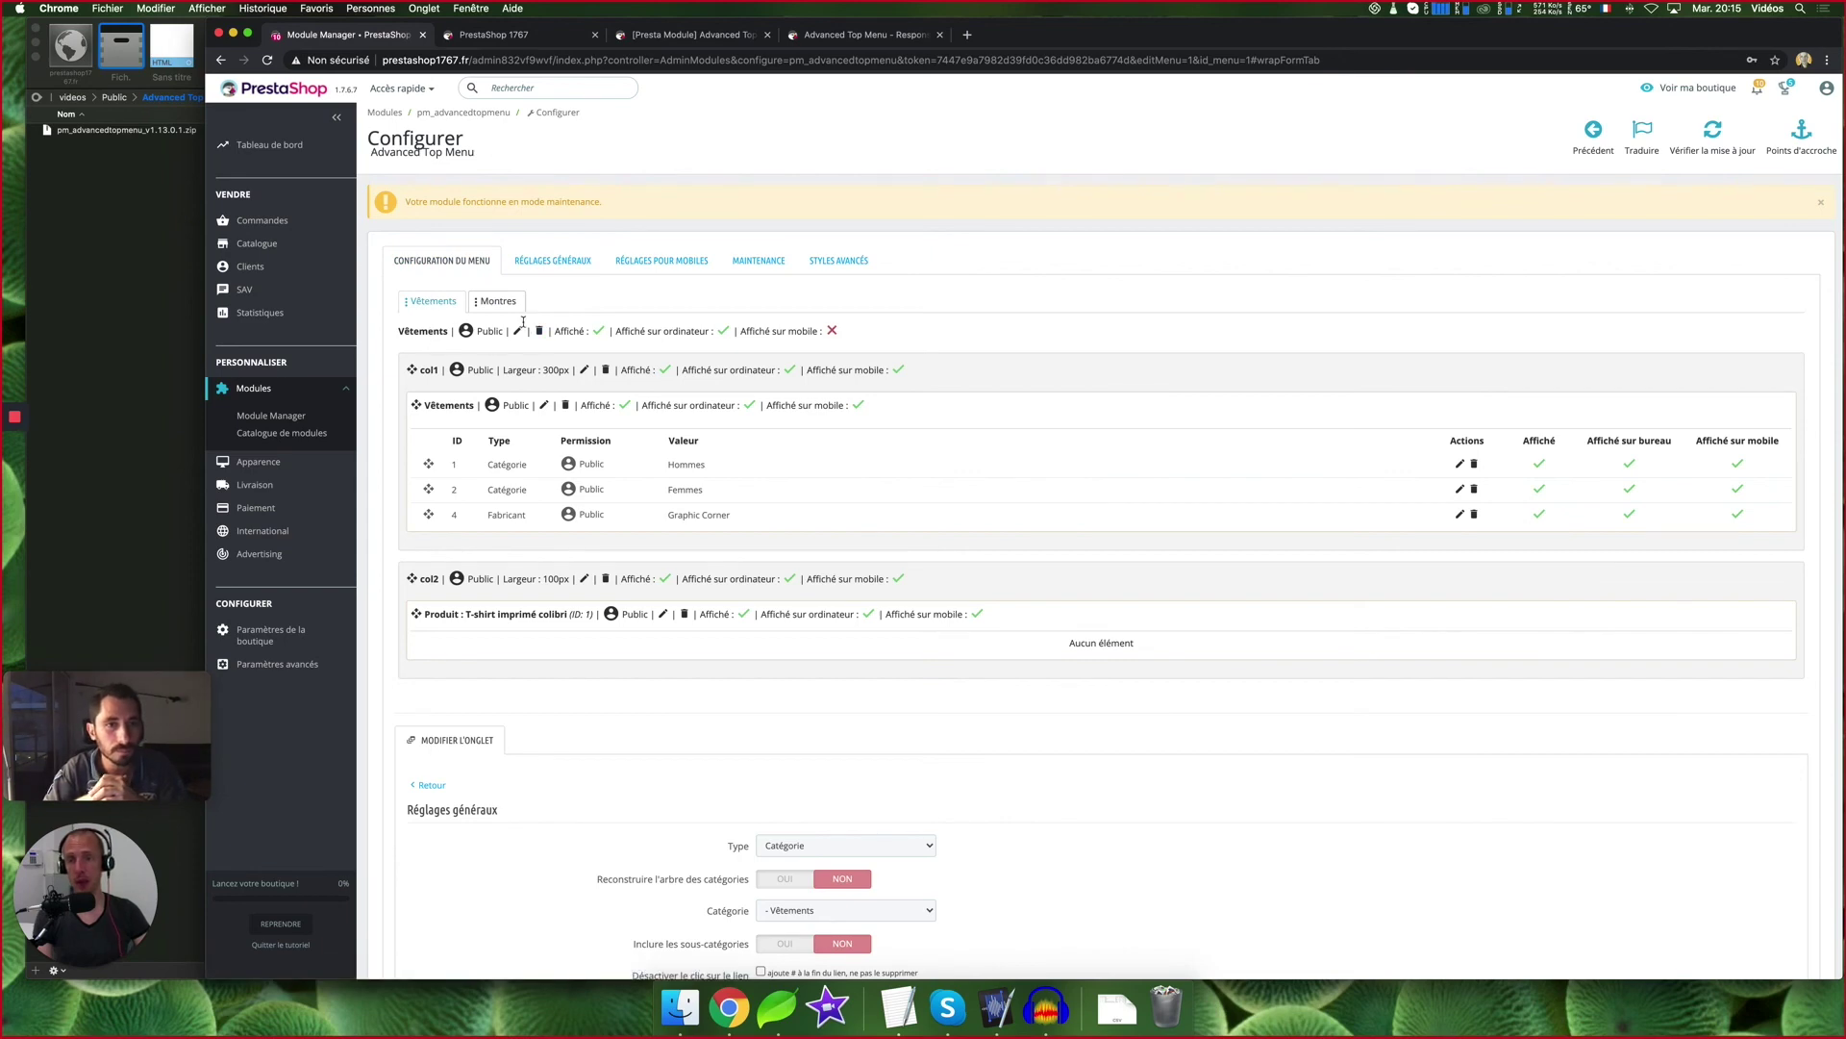
click(498, 301)
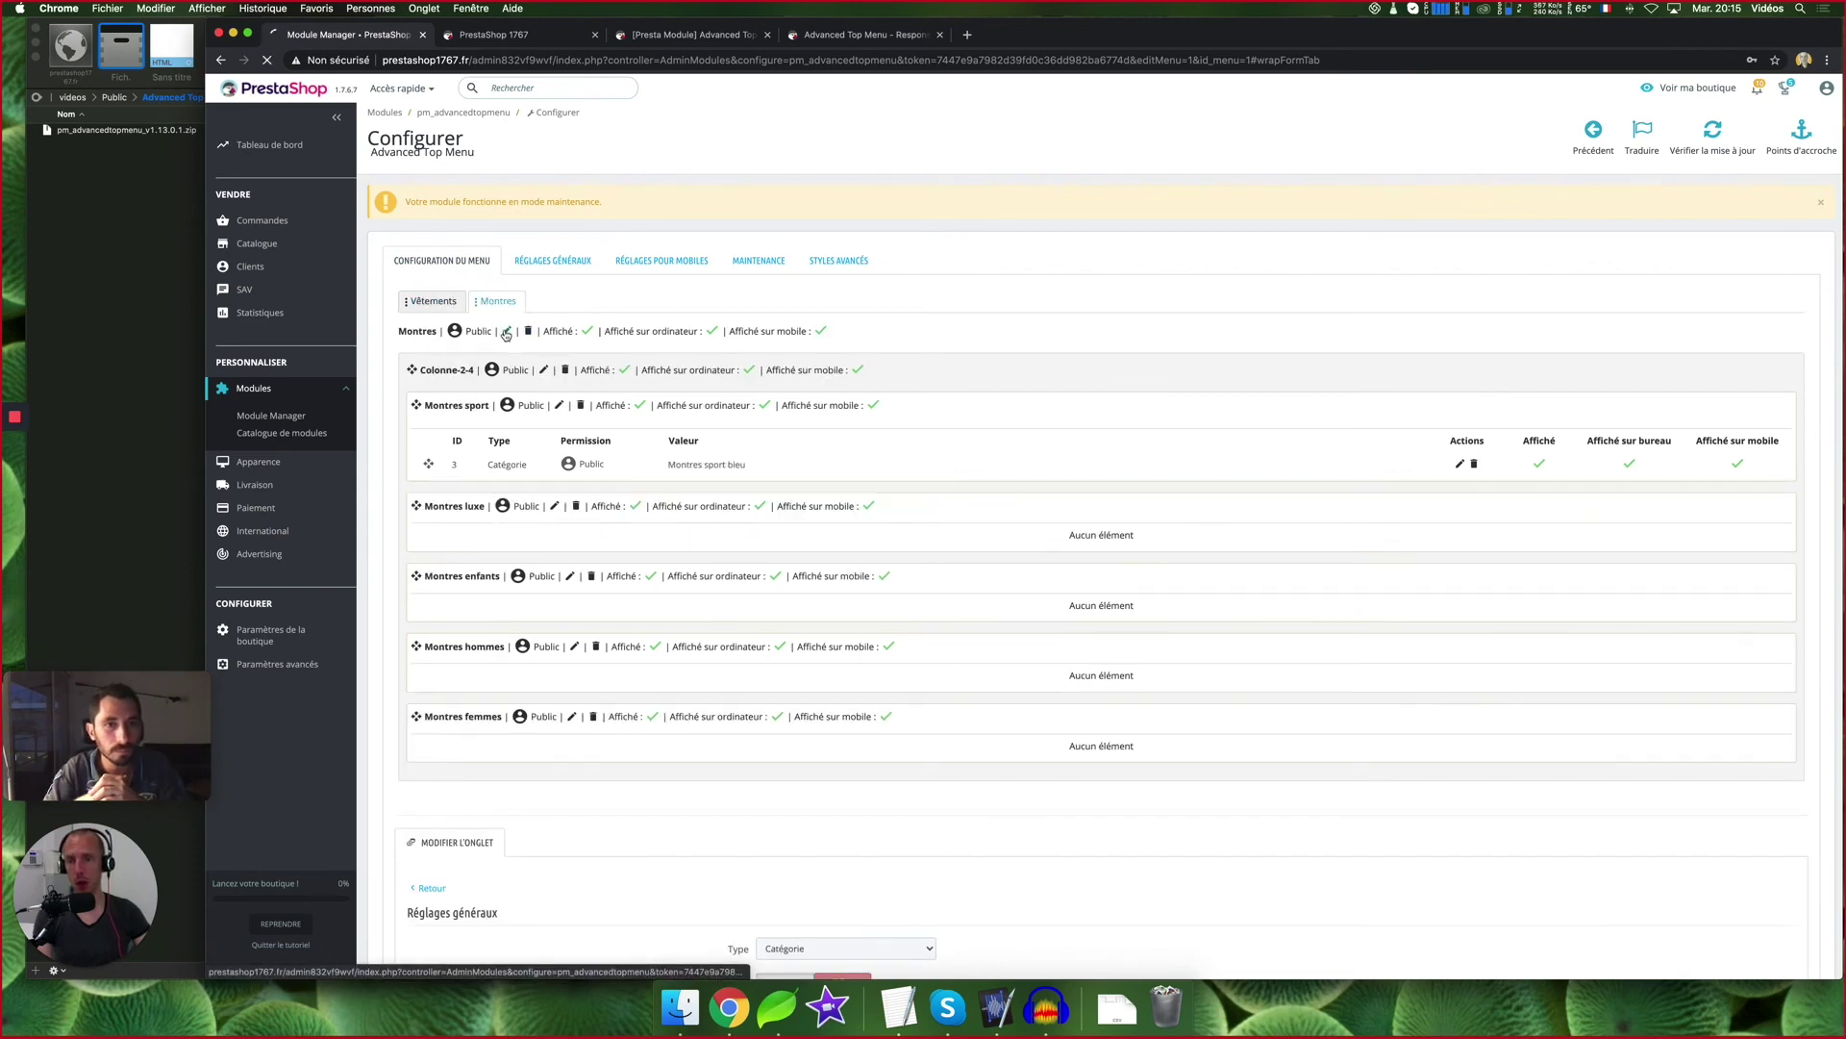
click(506, 332)
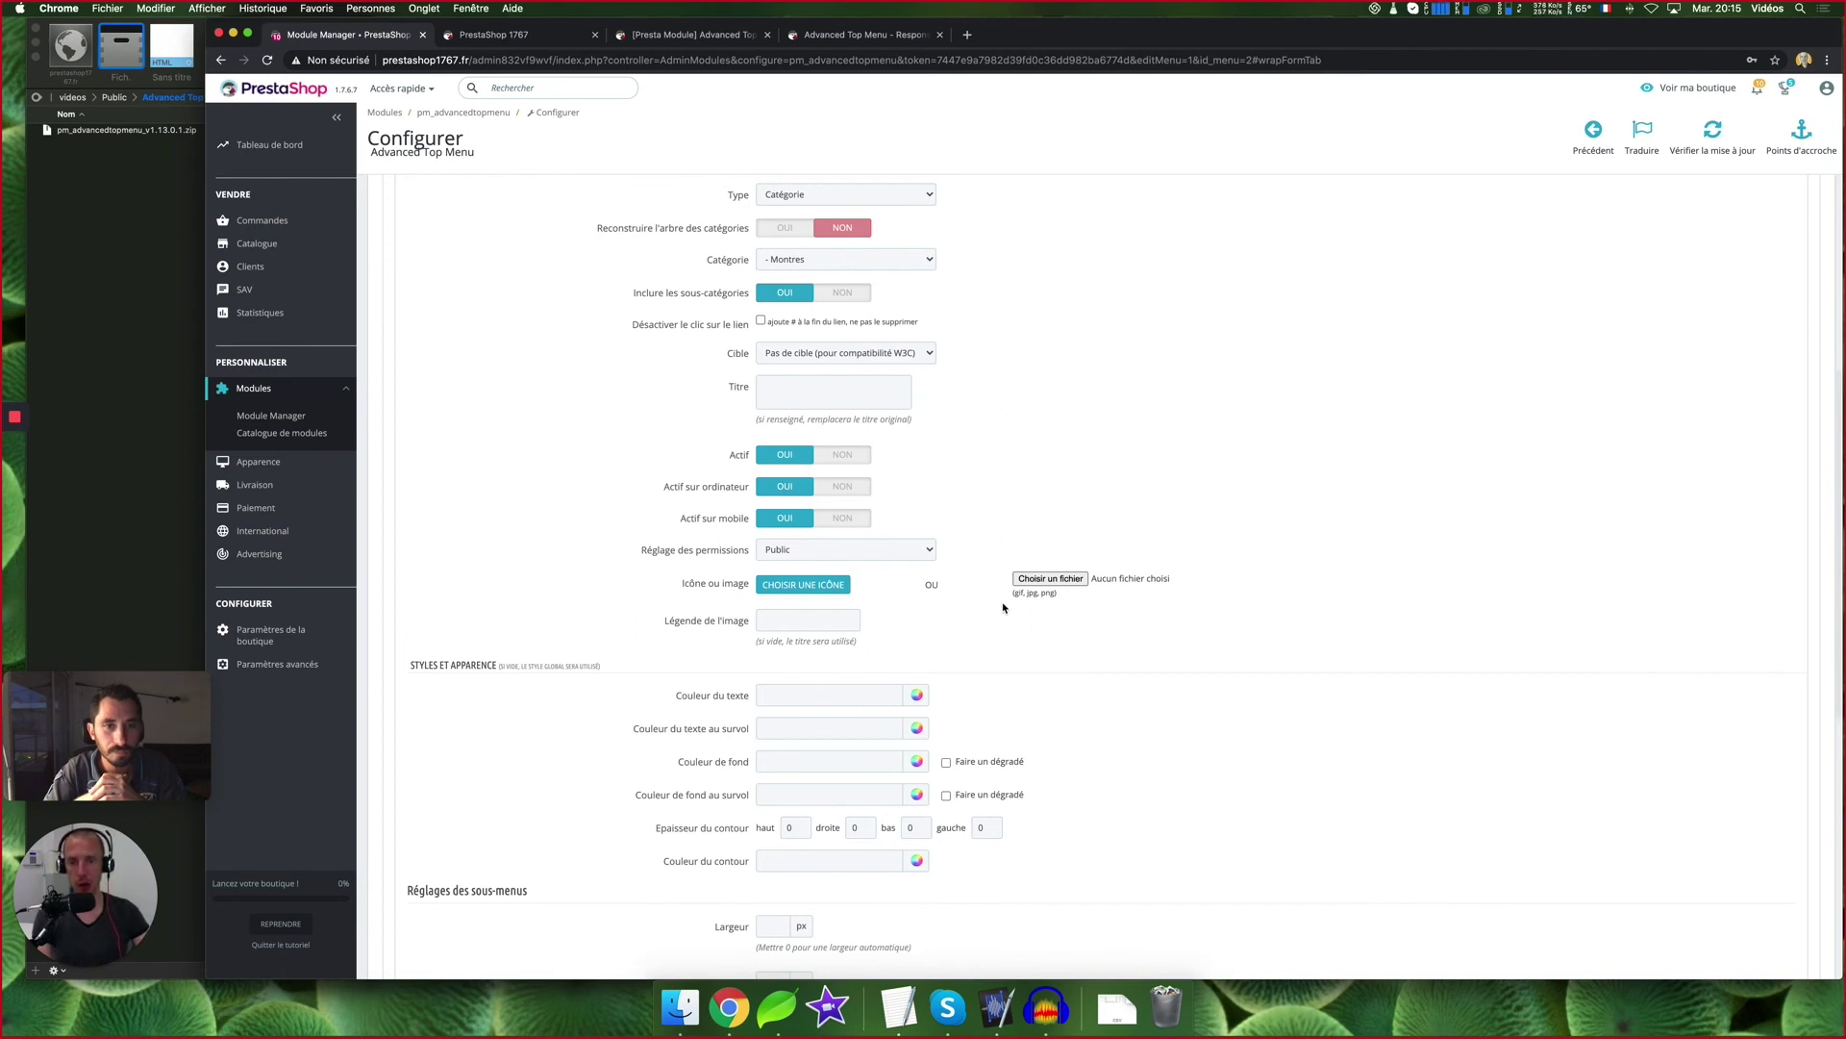
scroll(1003, 606, down, 1)
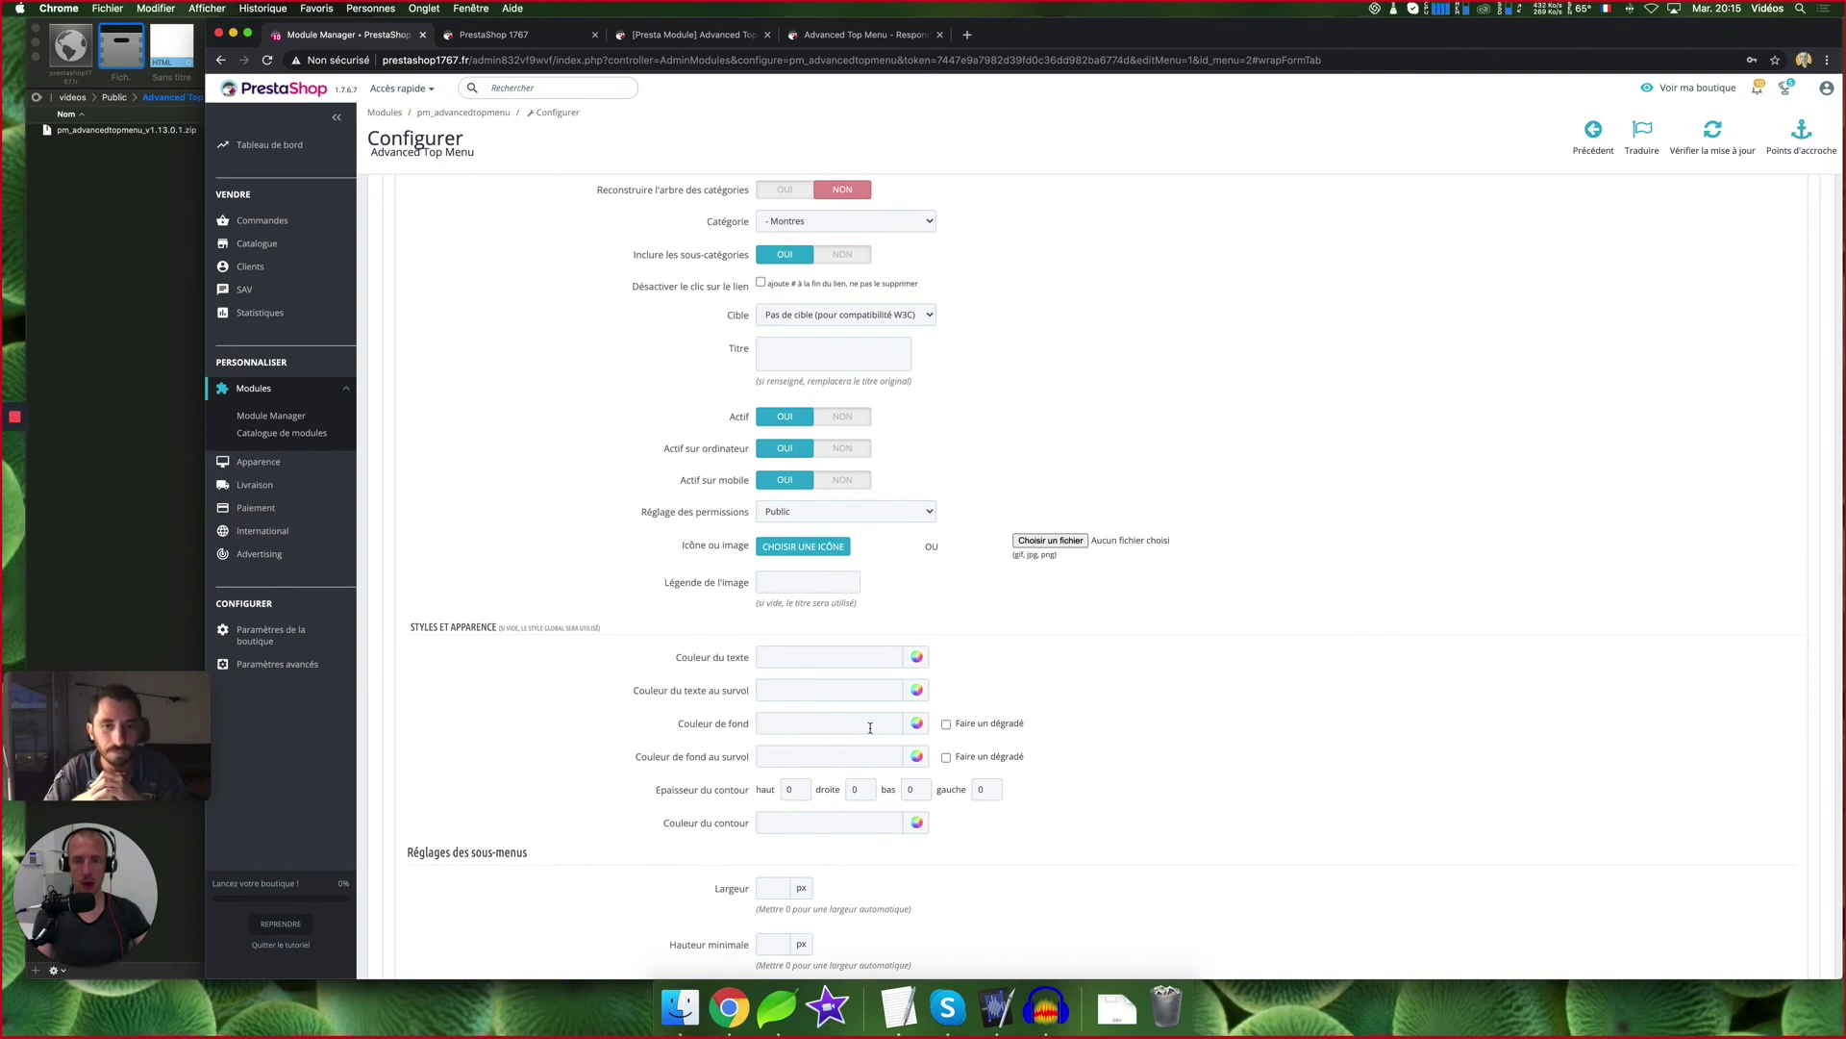
click(916, 723)
click(916, 766)
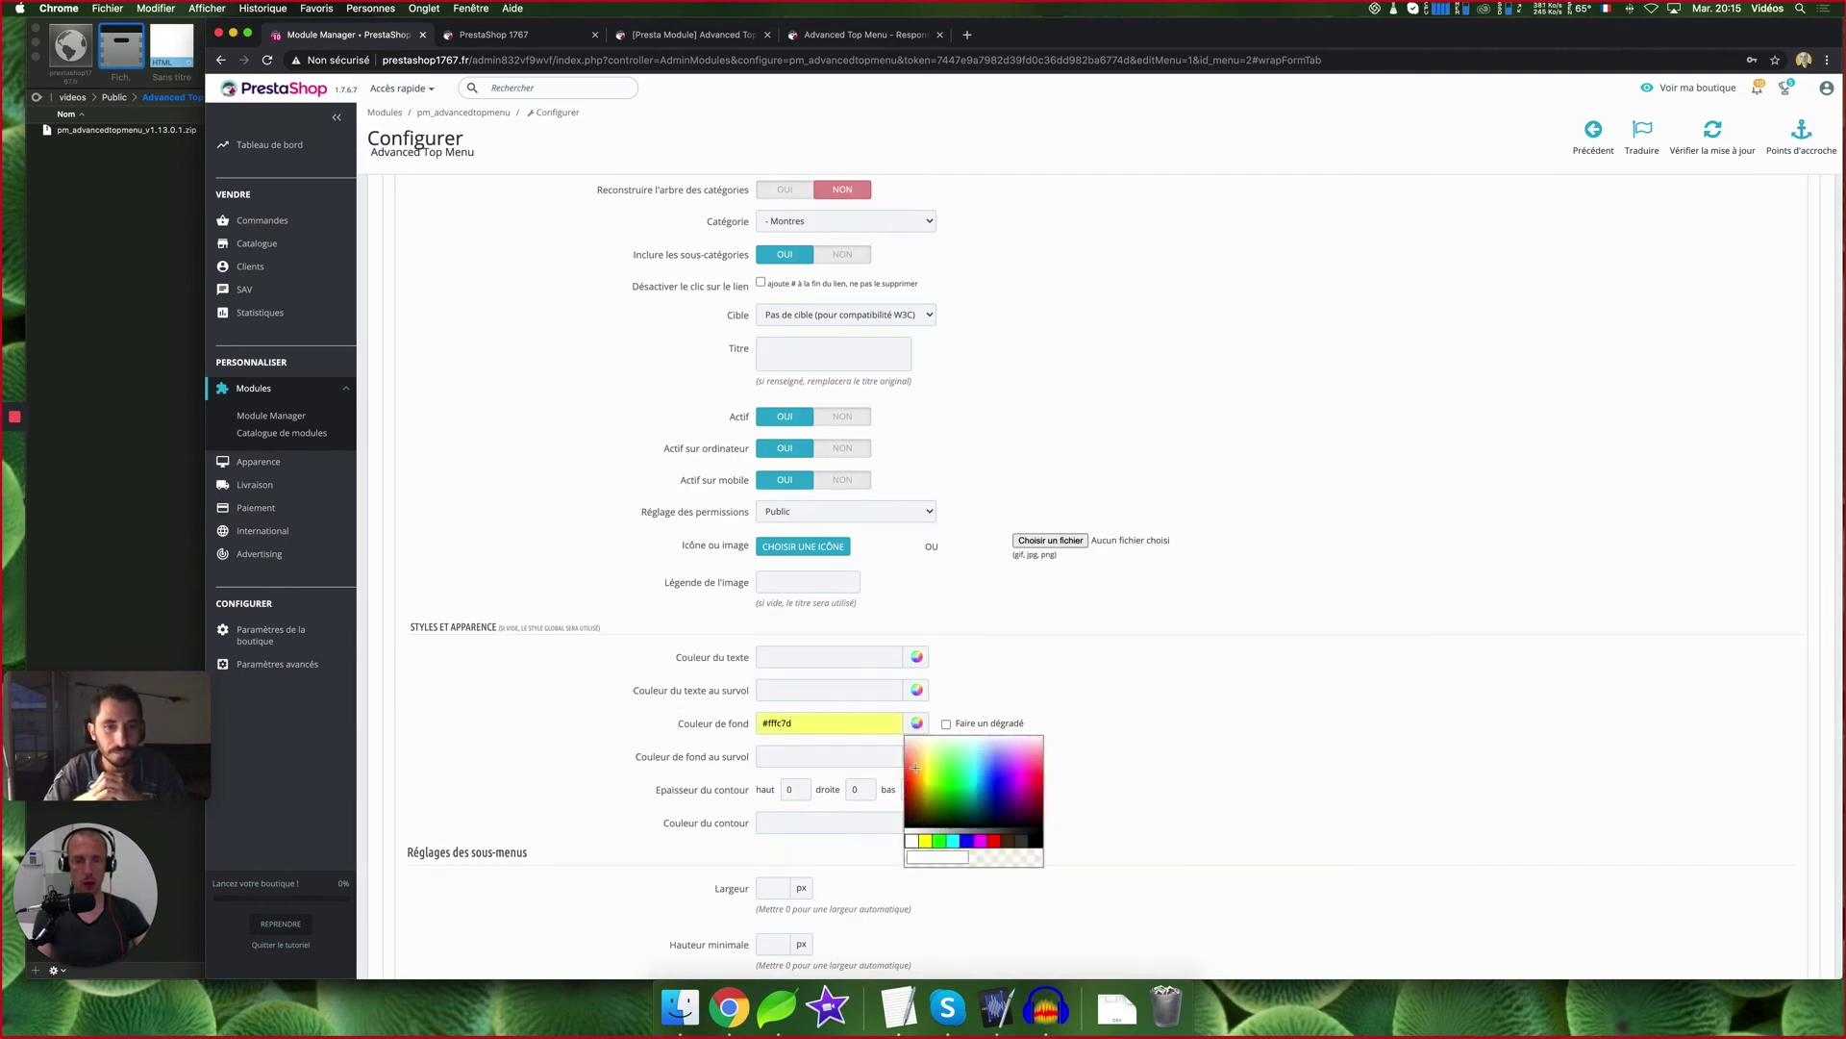
click(910, 760)
click(1351, 819)
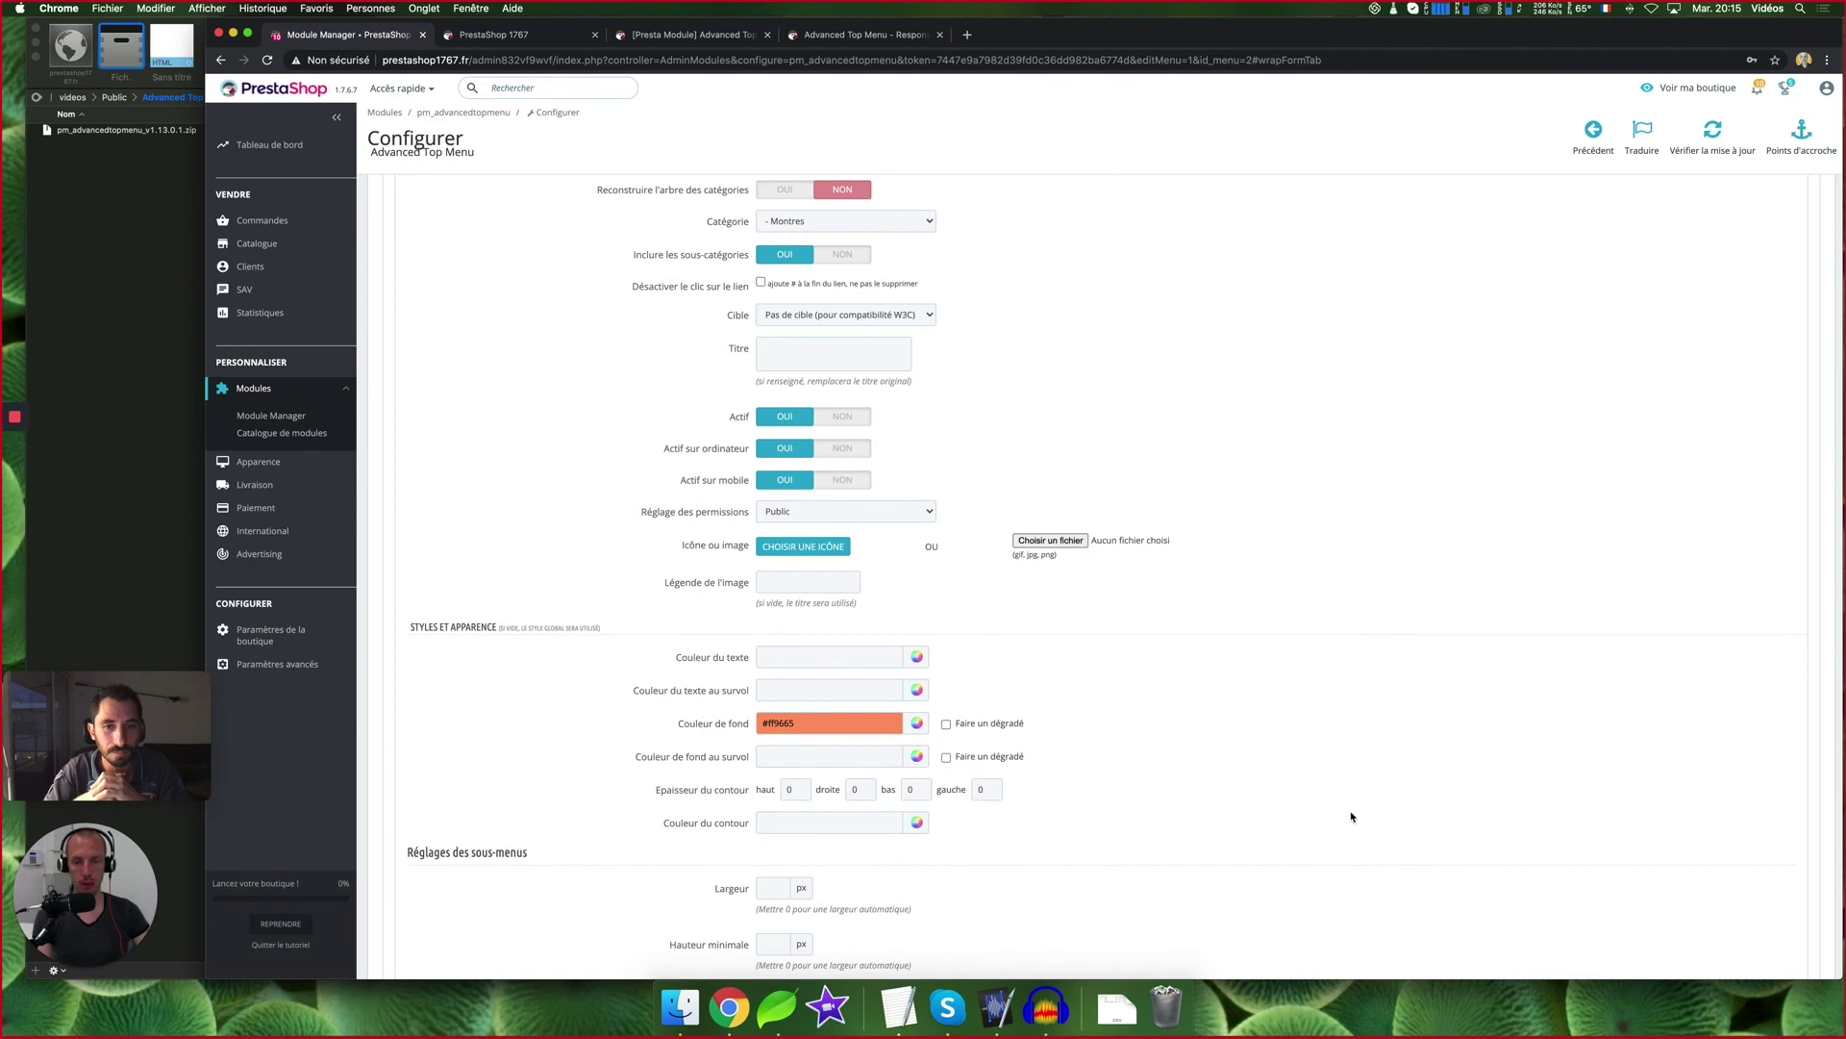
Set the Montres tab's hover background colour to blue #4b31ff and save the tab
scroll(908, 760, down, 1)
click(918, 745)
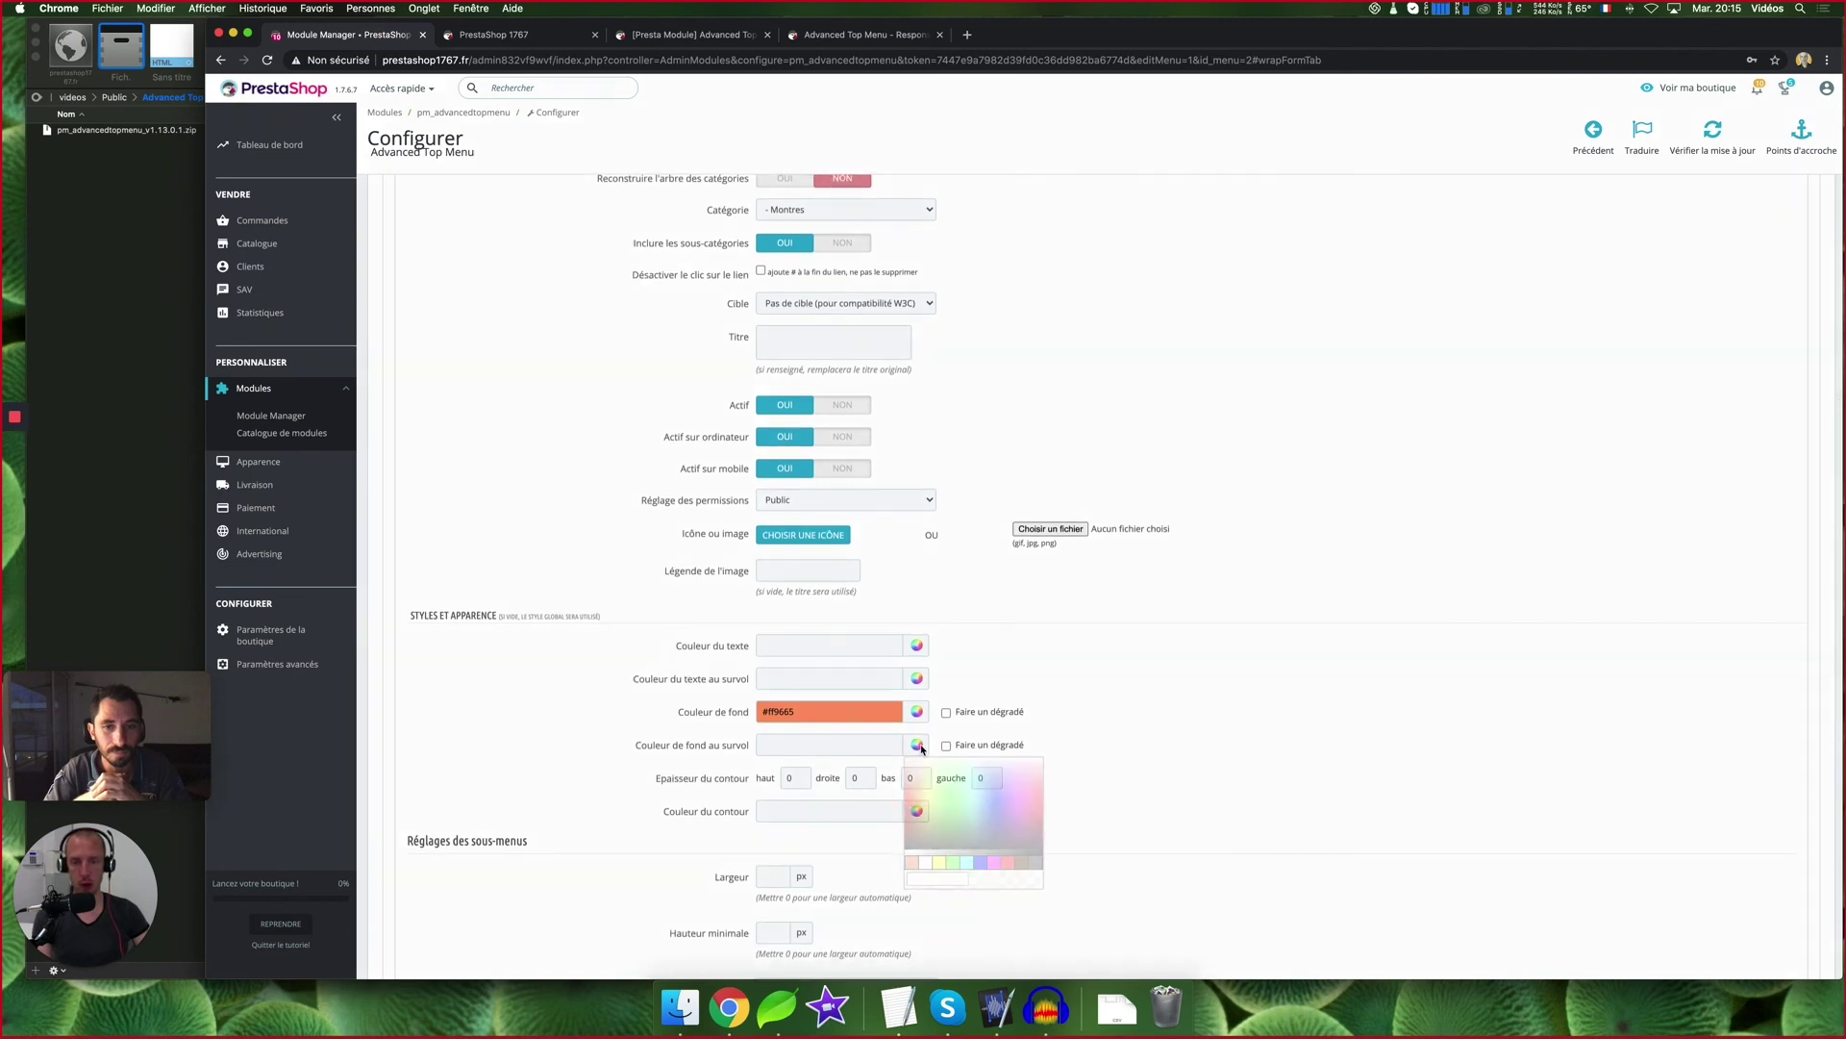
drag(968, 760, 1001, 794)
click(1397, 798)
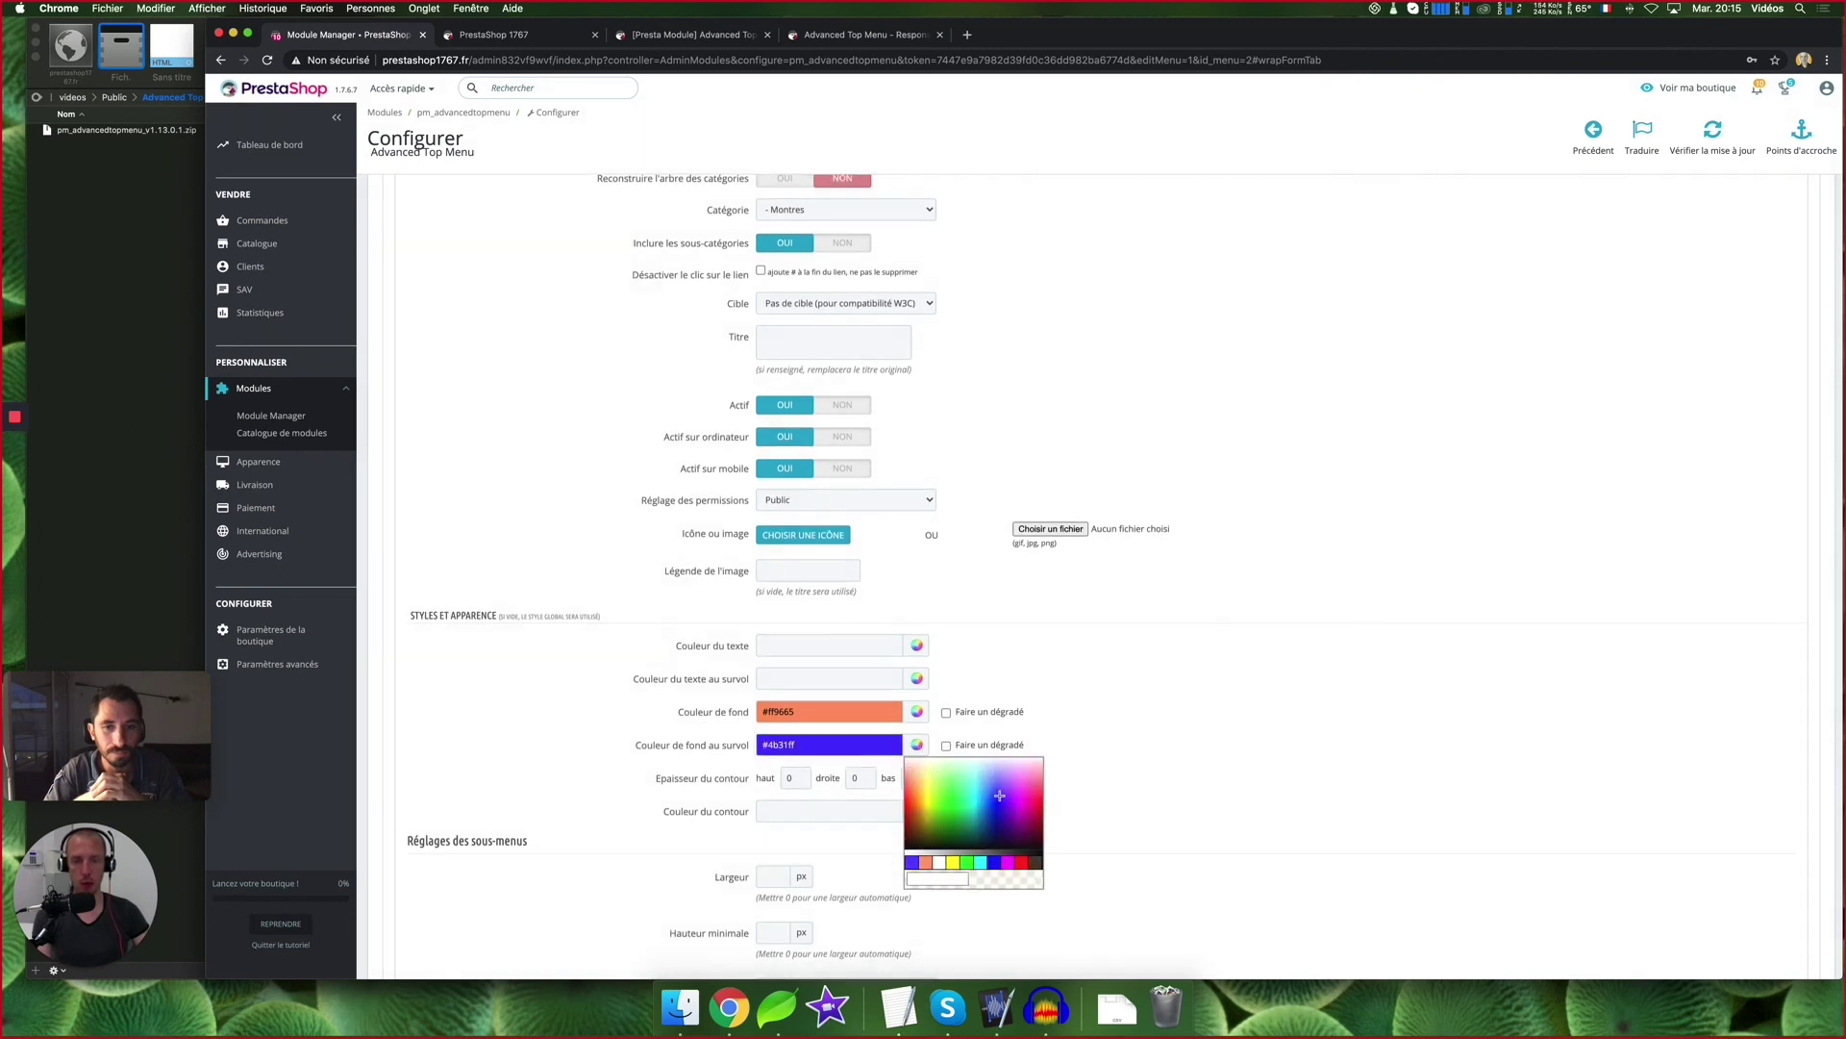
scroll(1397, 798, down, 1)
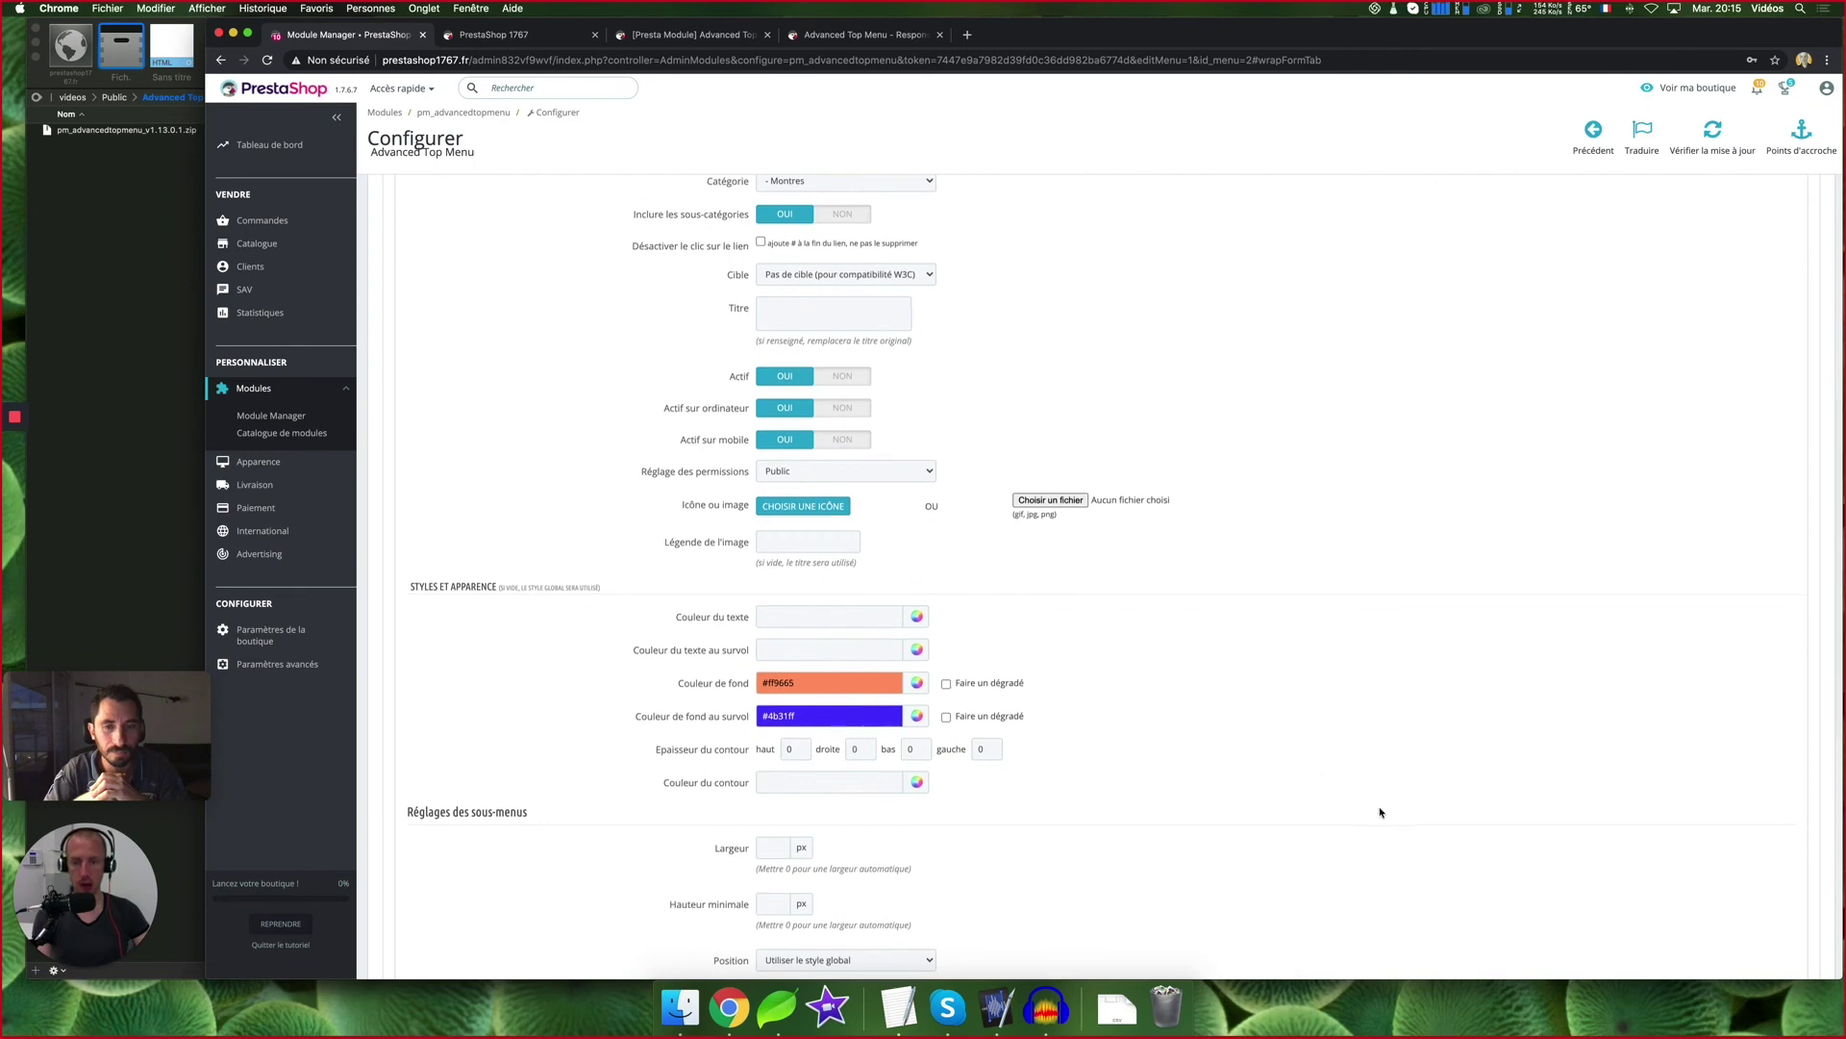
scroll(1588, 859, down, 3)
scroll(1589, 859, down, 5)
click(1769, 577)
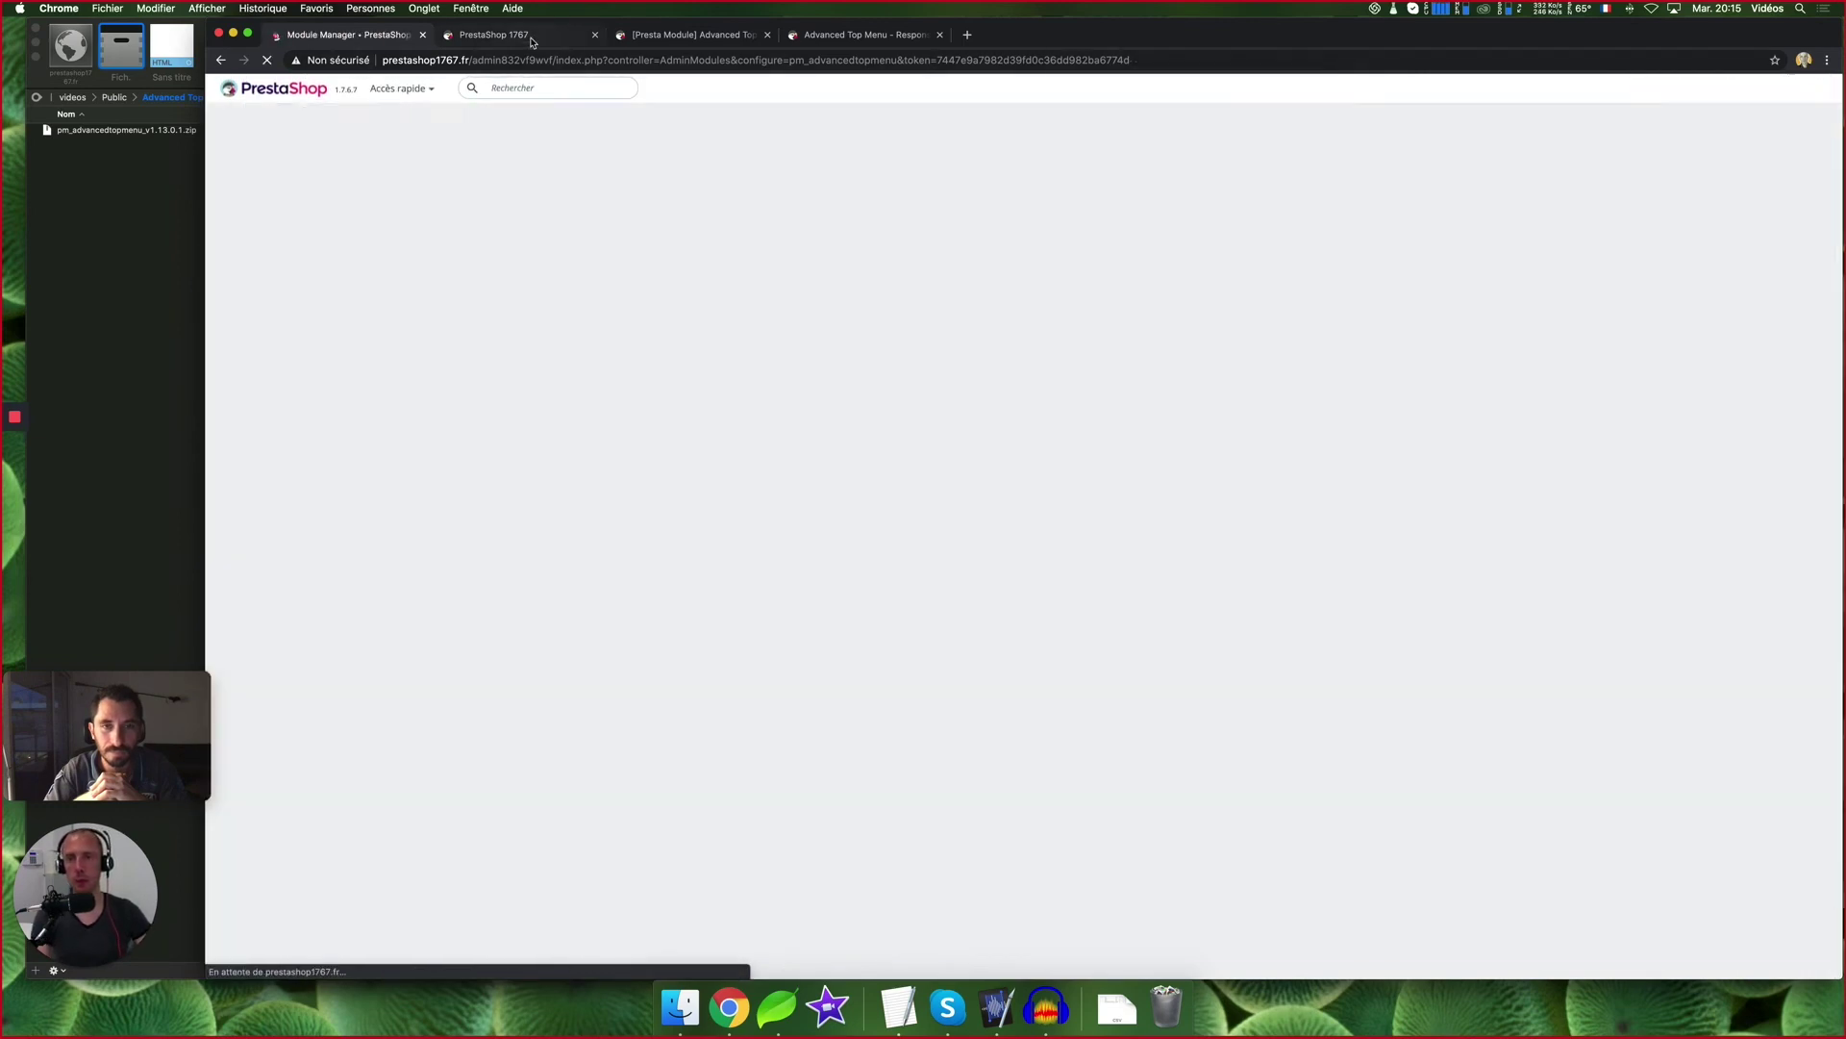
Reload the storefront and check the Montres tab's background colours at rest and on hover
click(531, 42)
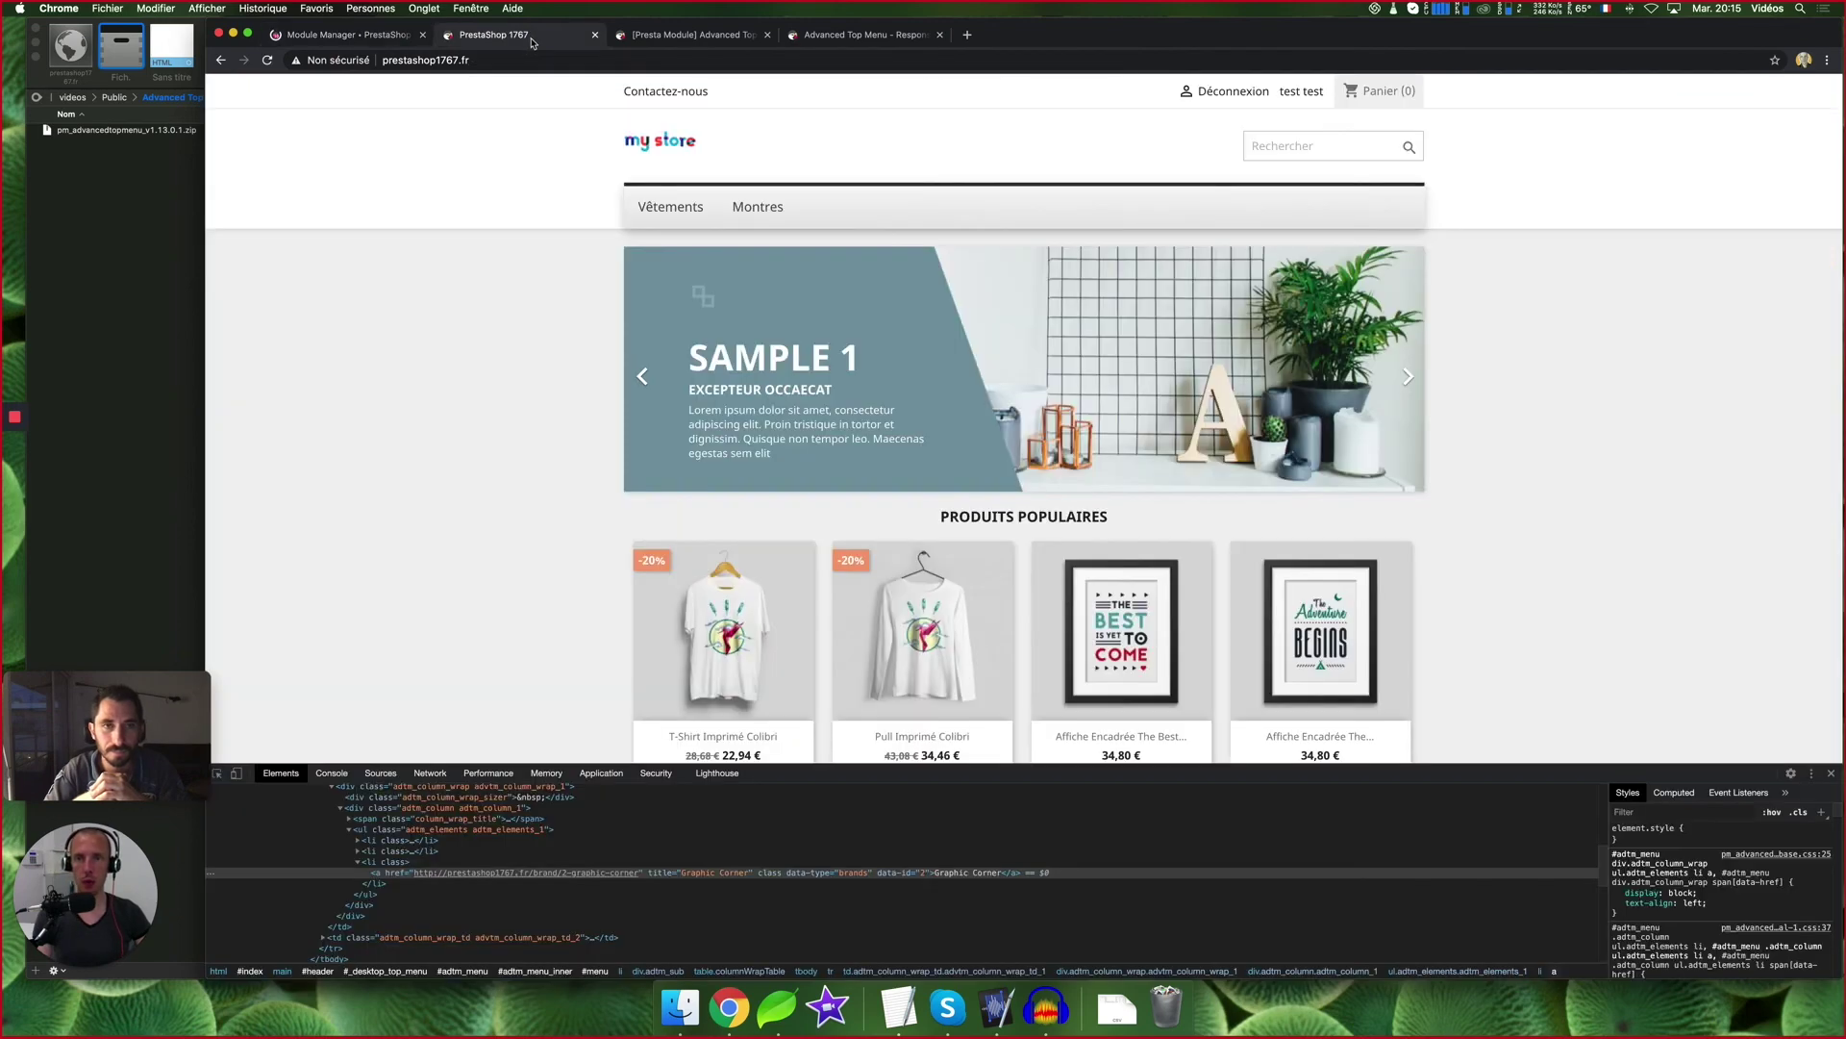
key(super+r)
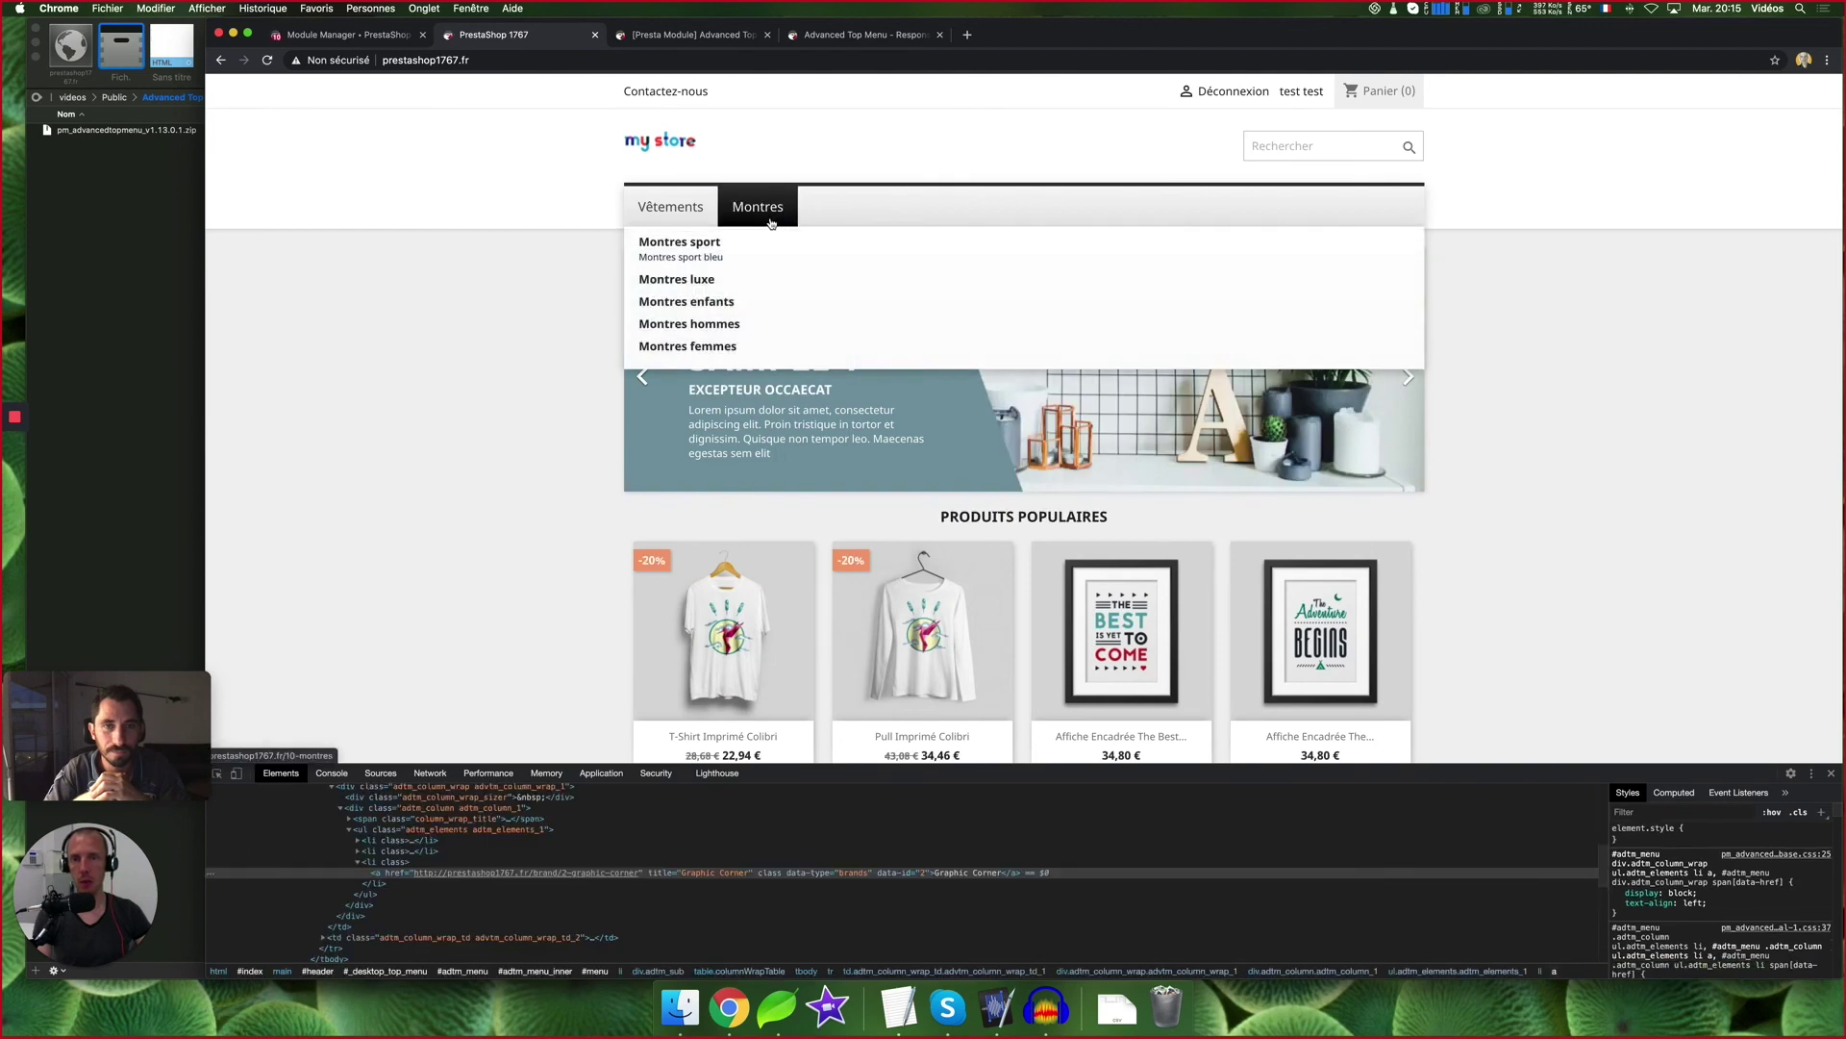
mouse_move(786, 221)
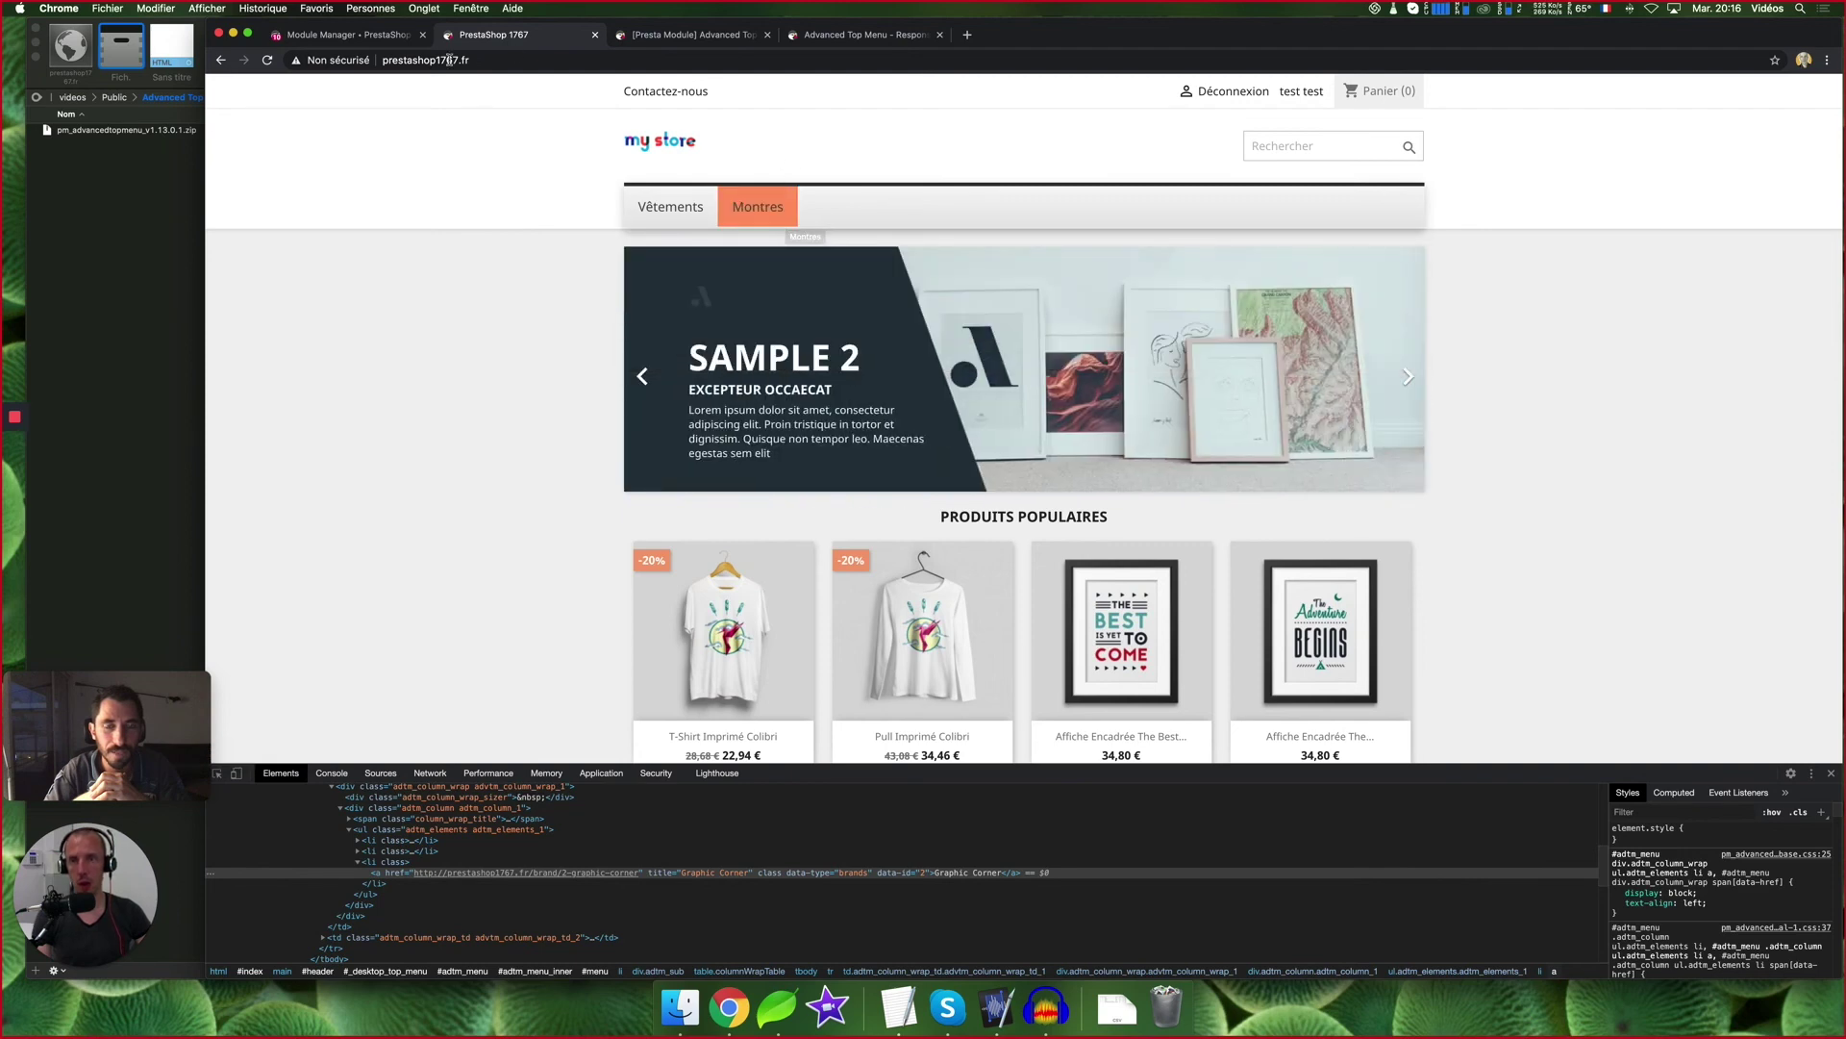
click(377, 39)
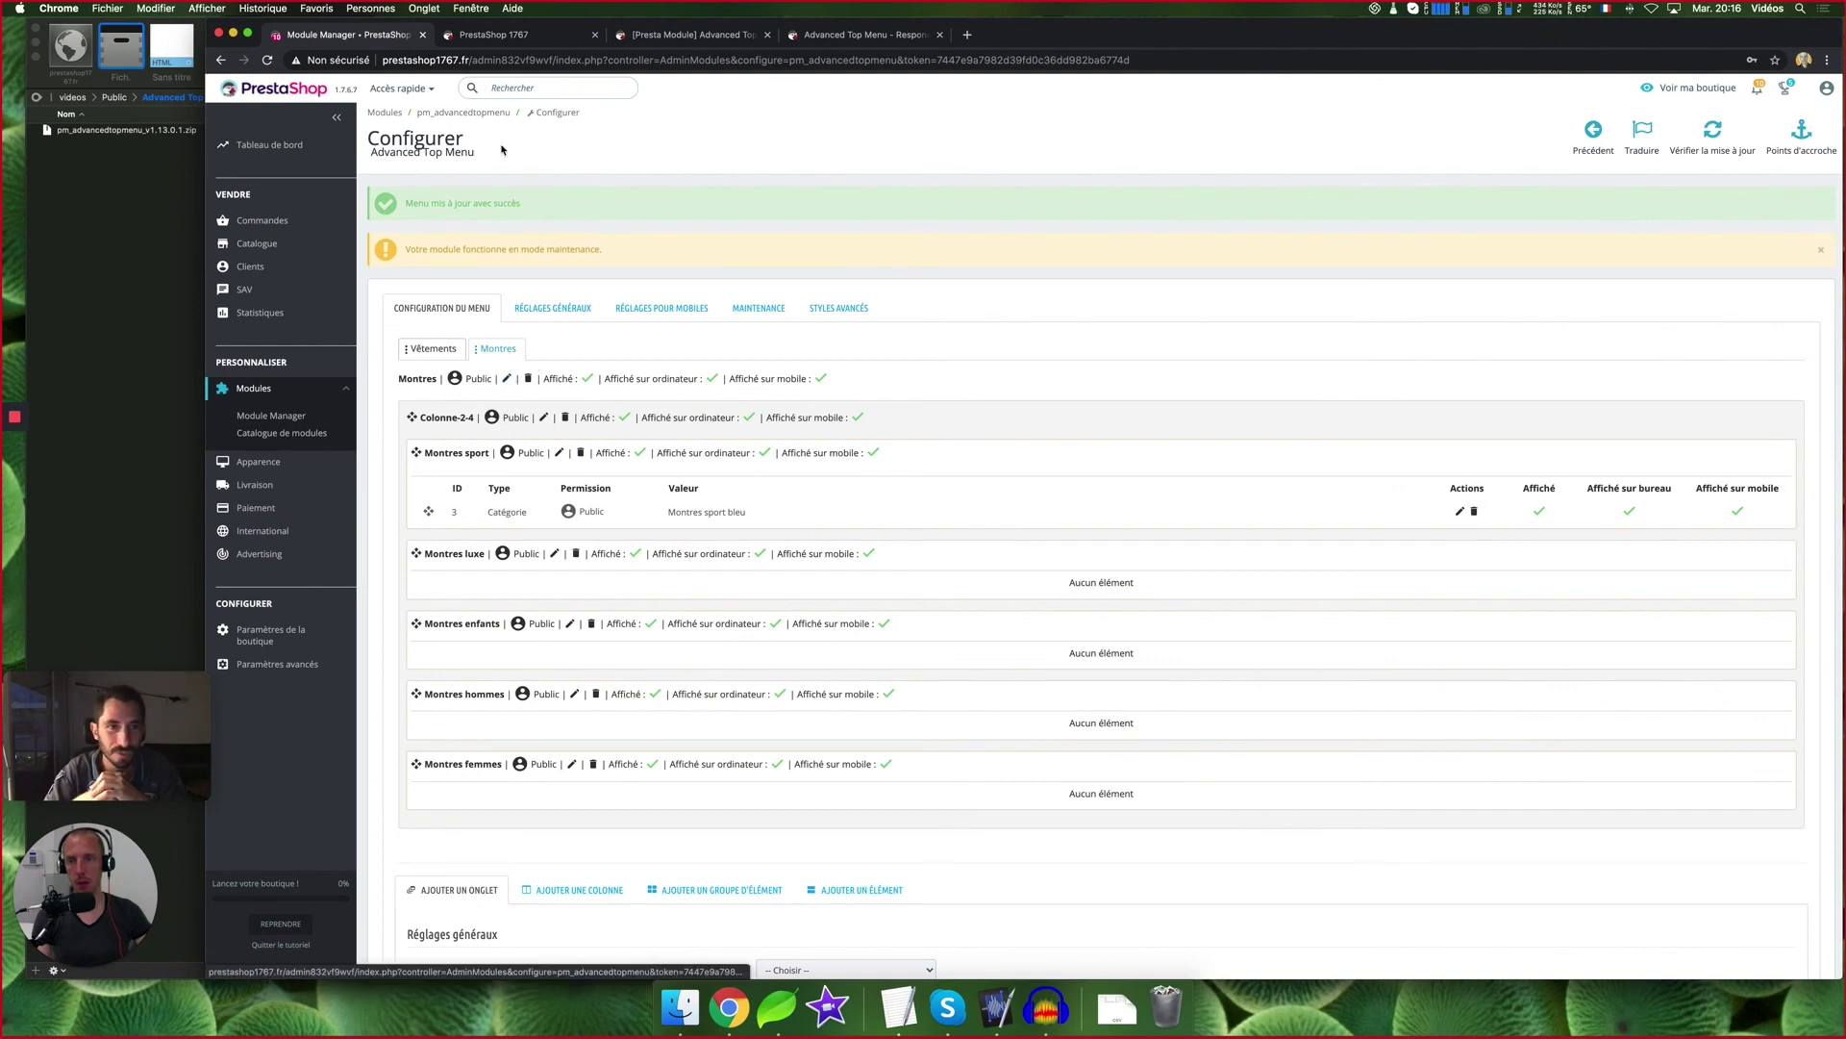
click(514, 41)
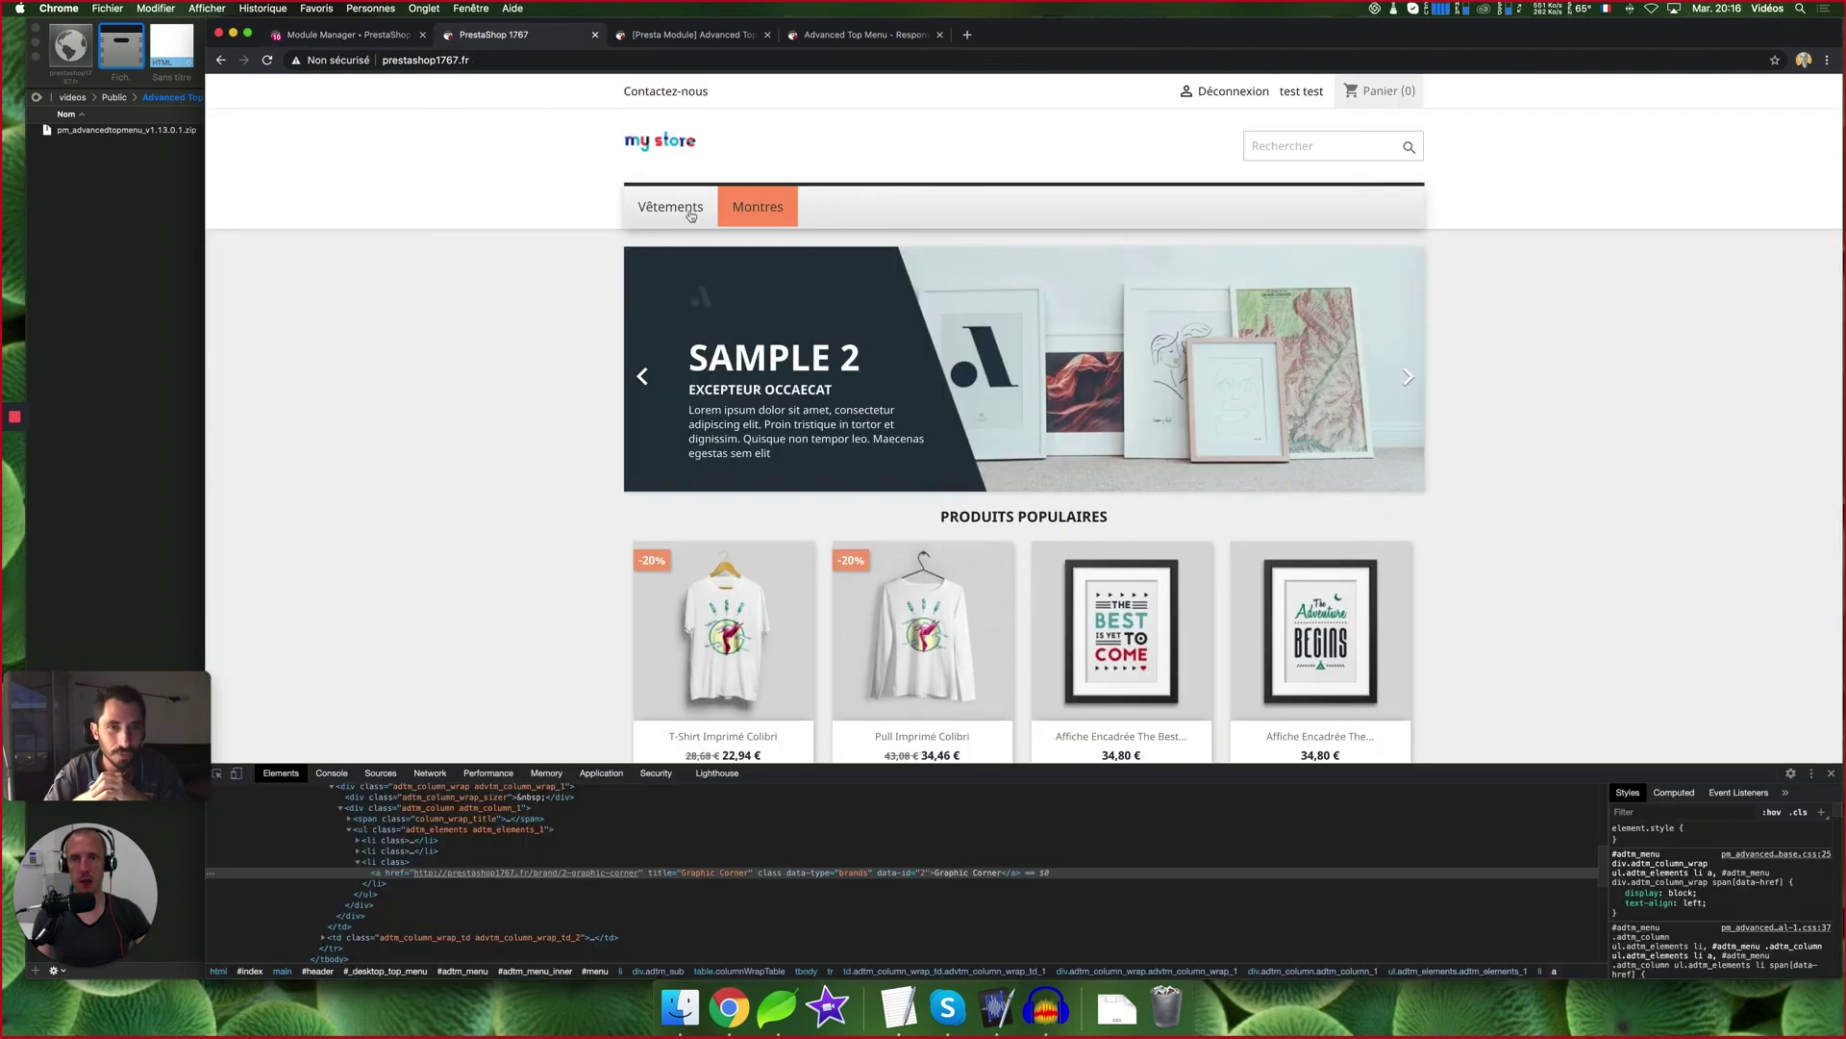
Inspect the Montres menu tab, select its a.a-niveau1 link element and force its :hover state
right_click(788, 201)
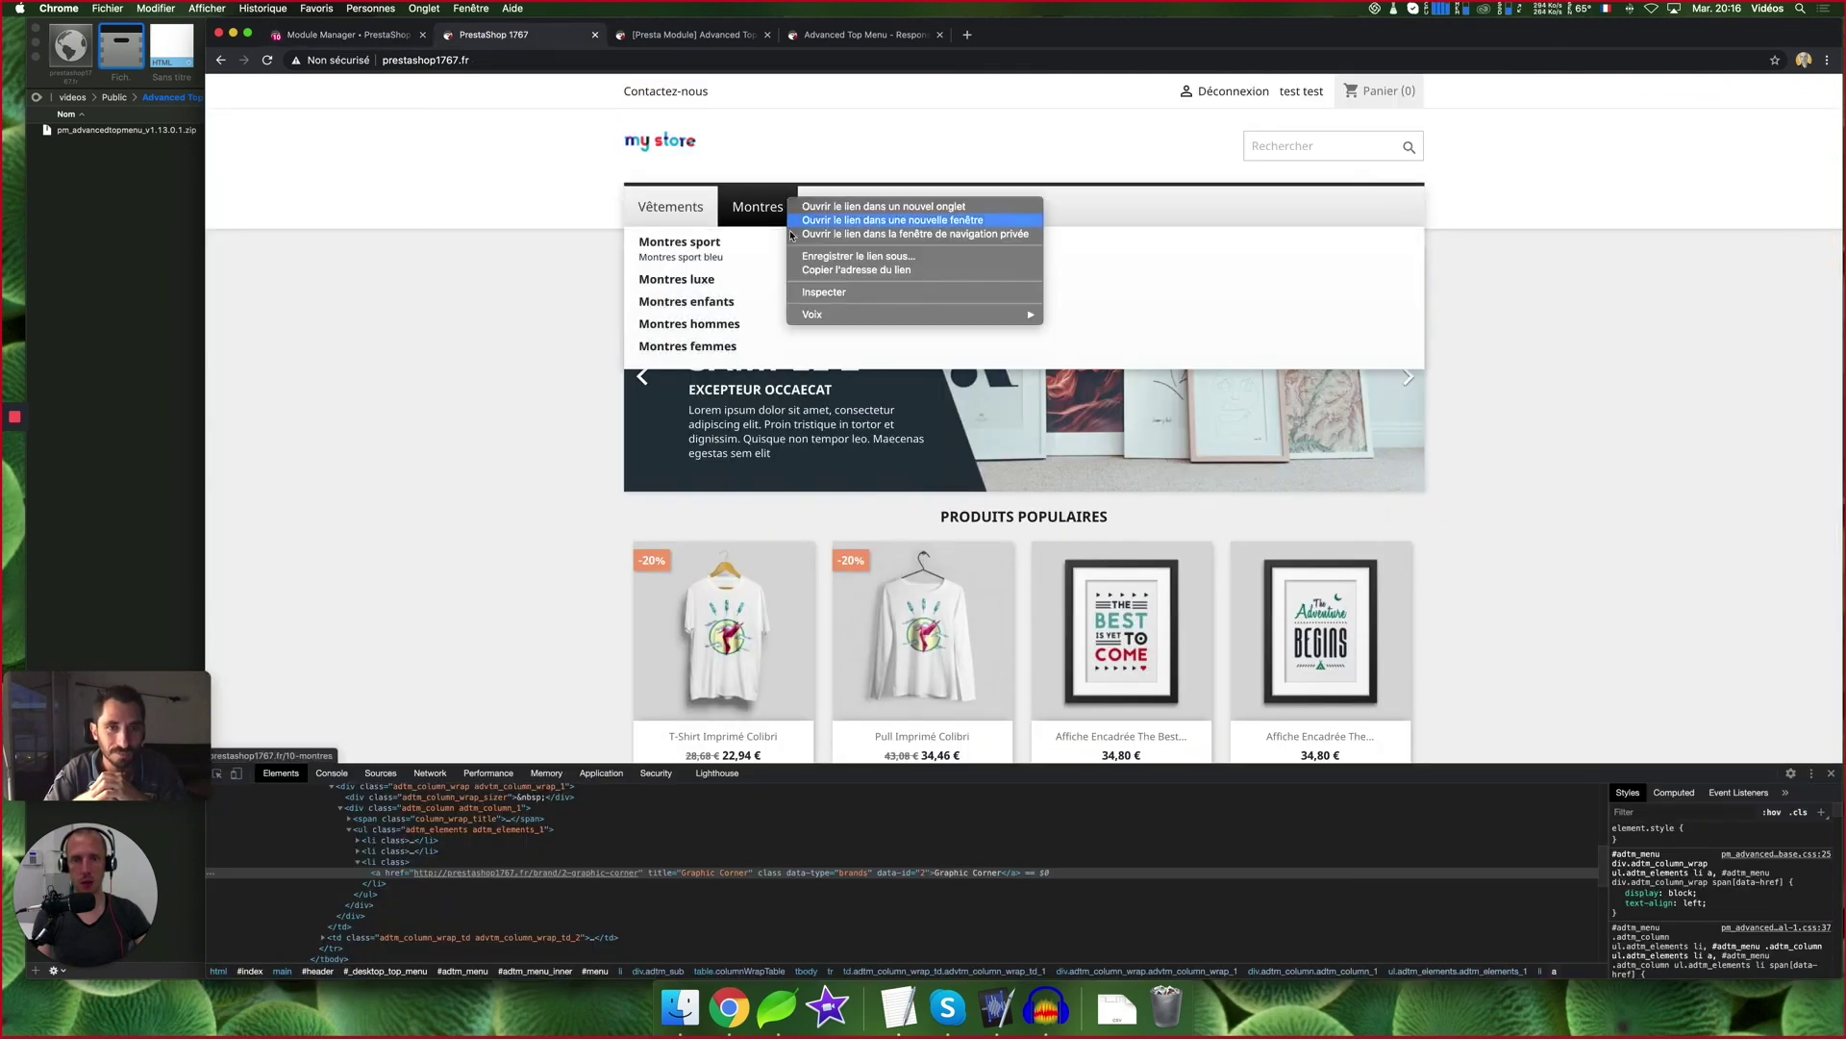
click(823, 292)
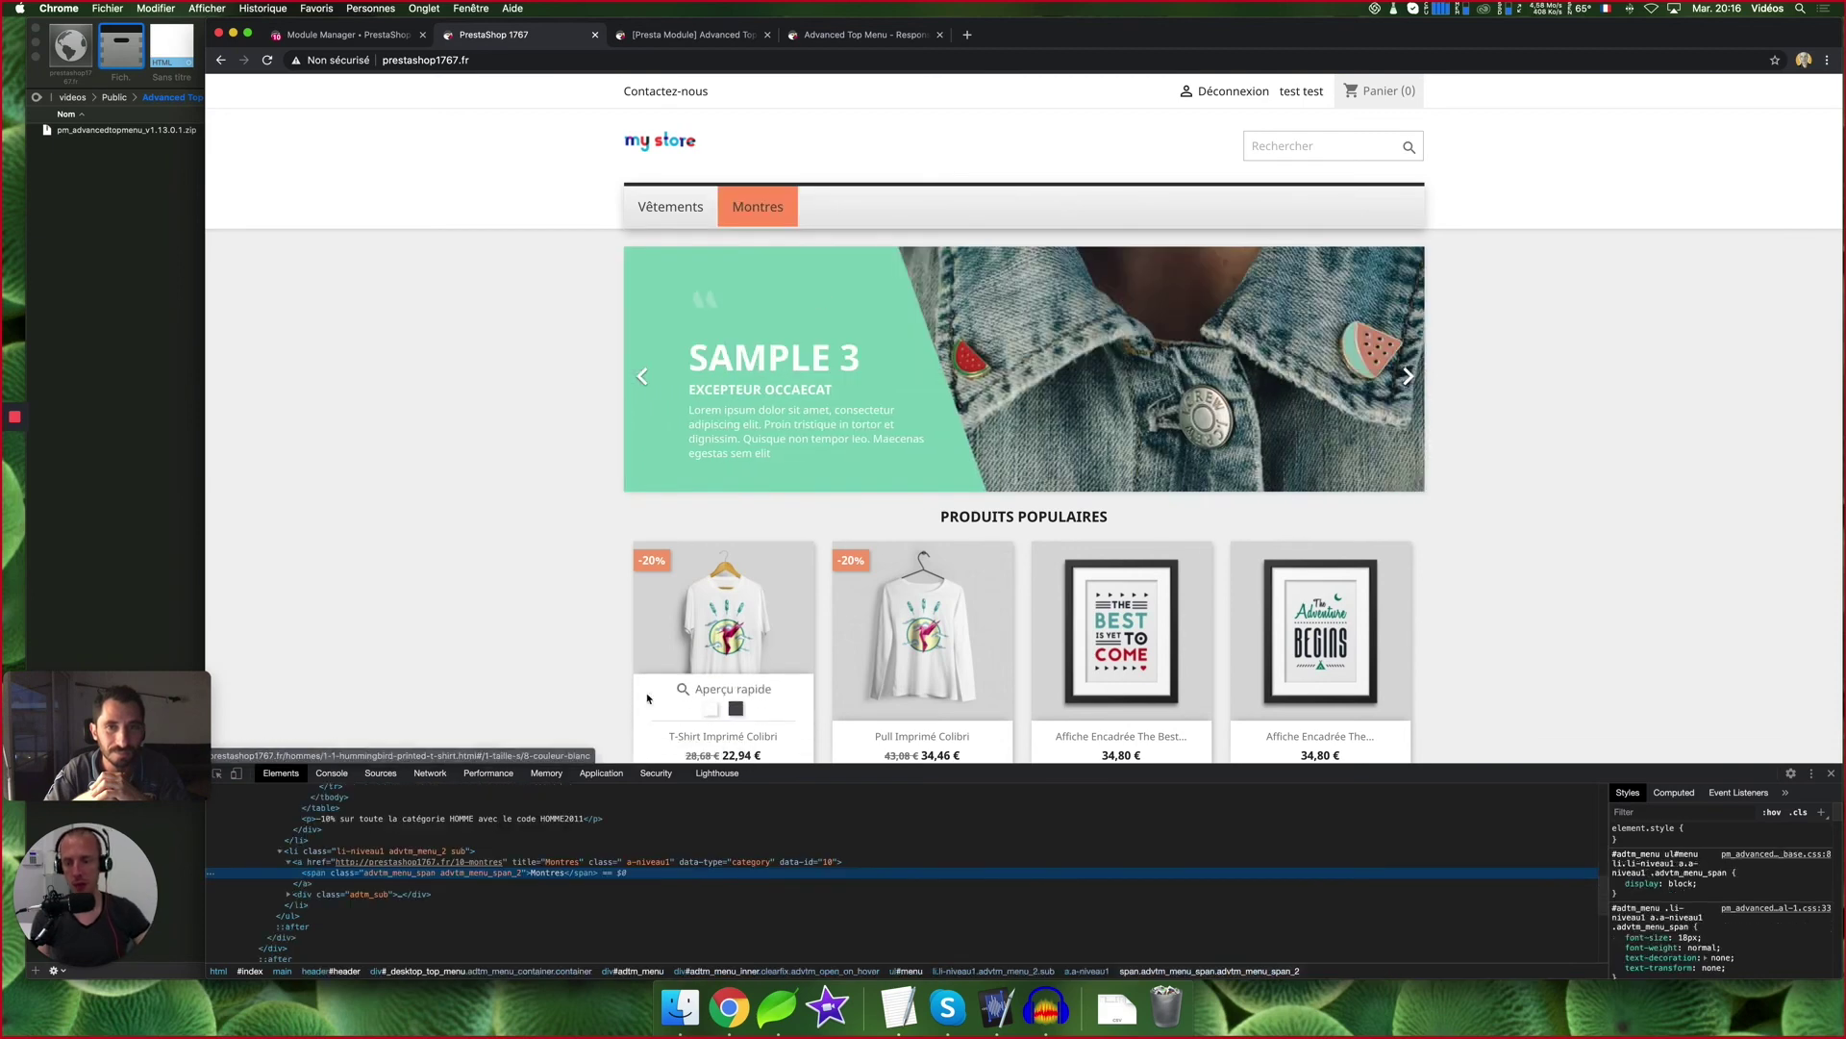
click(303, 863)
click(1773, 811)
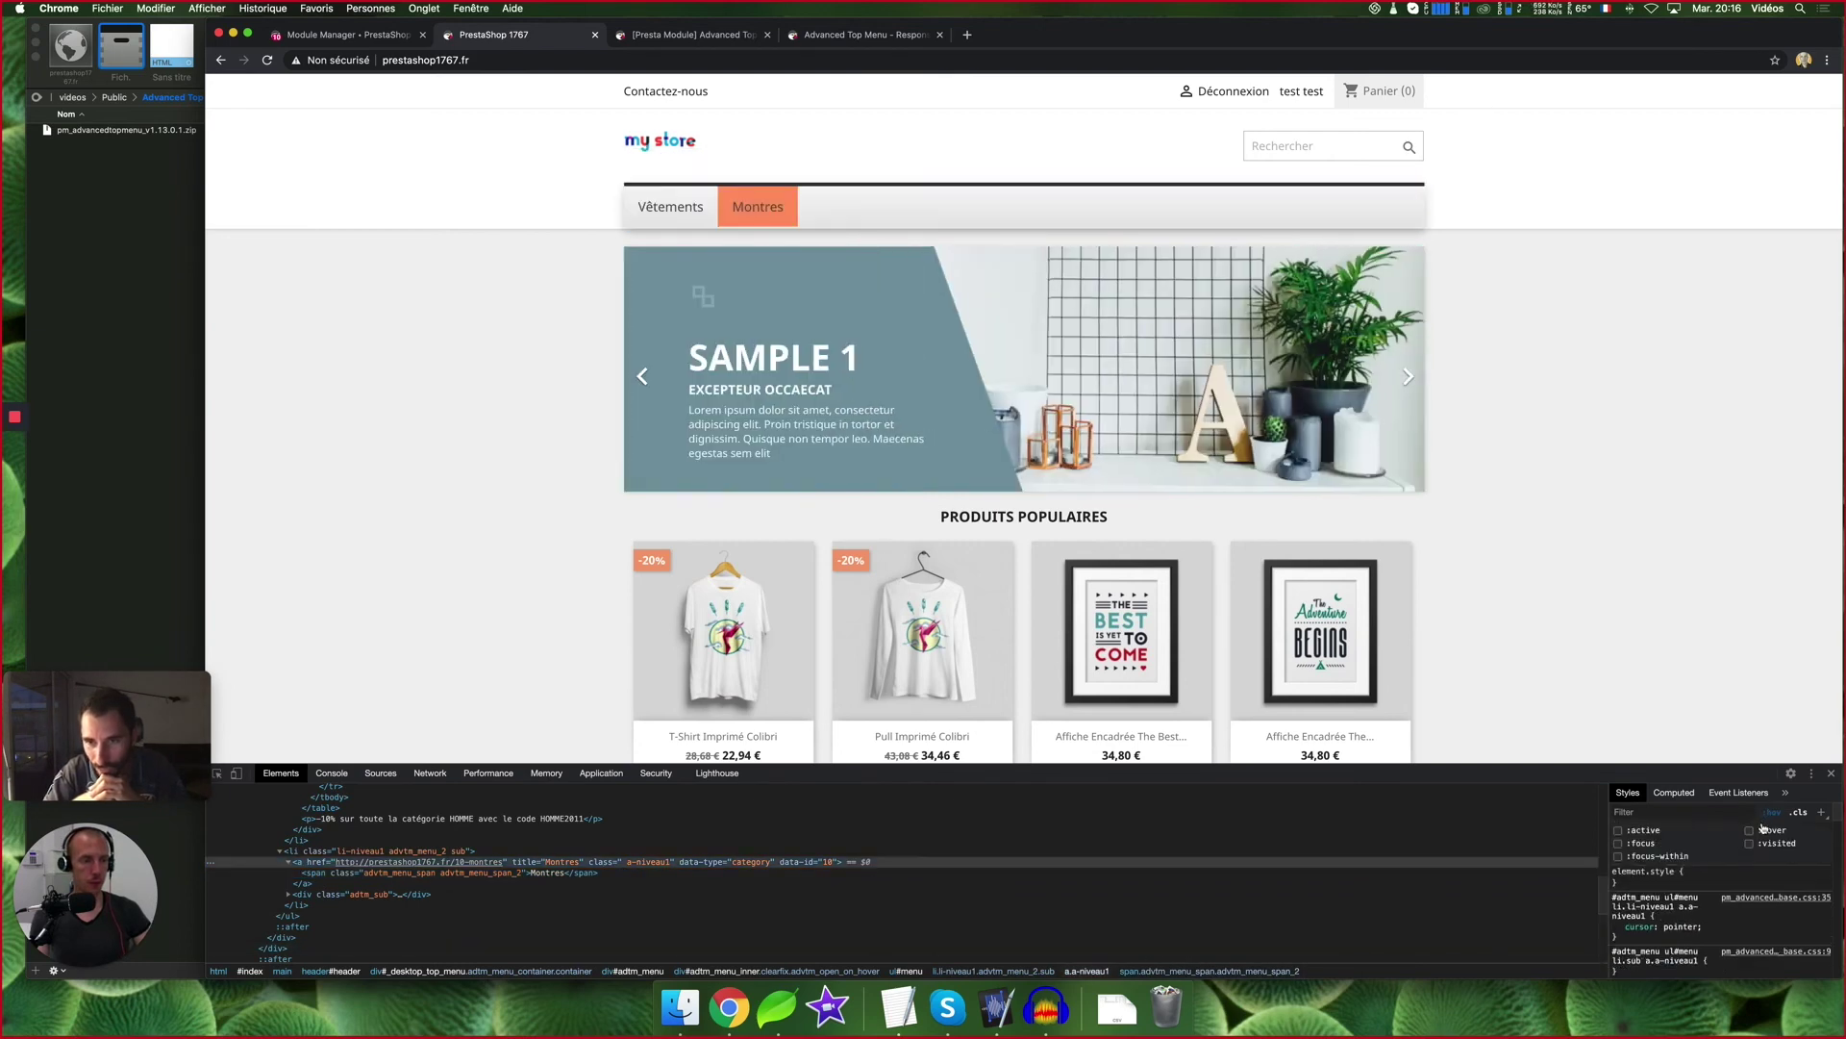
click(1750, 849)
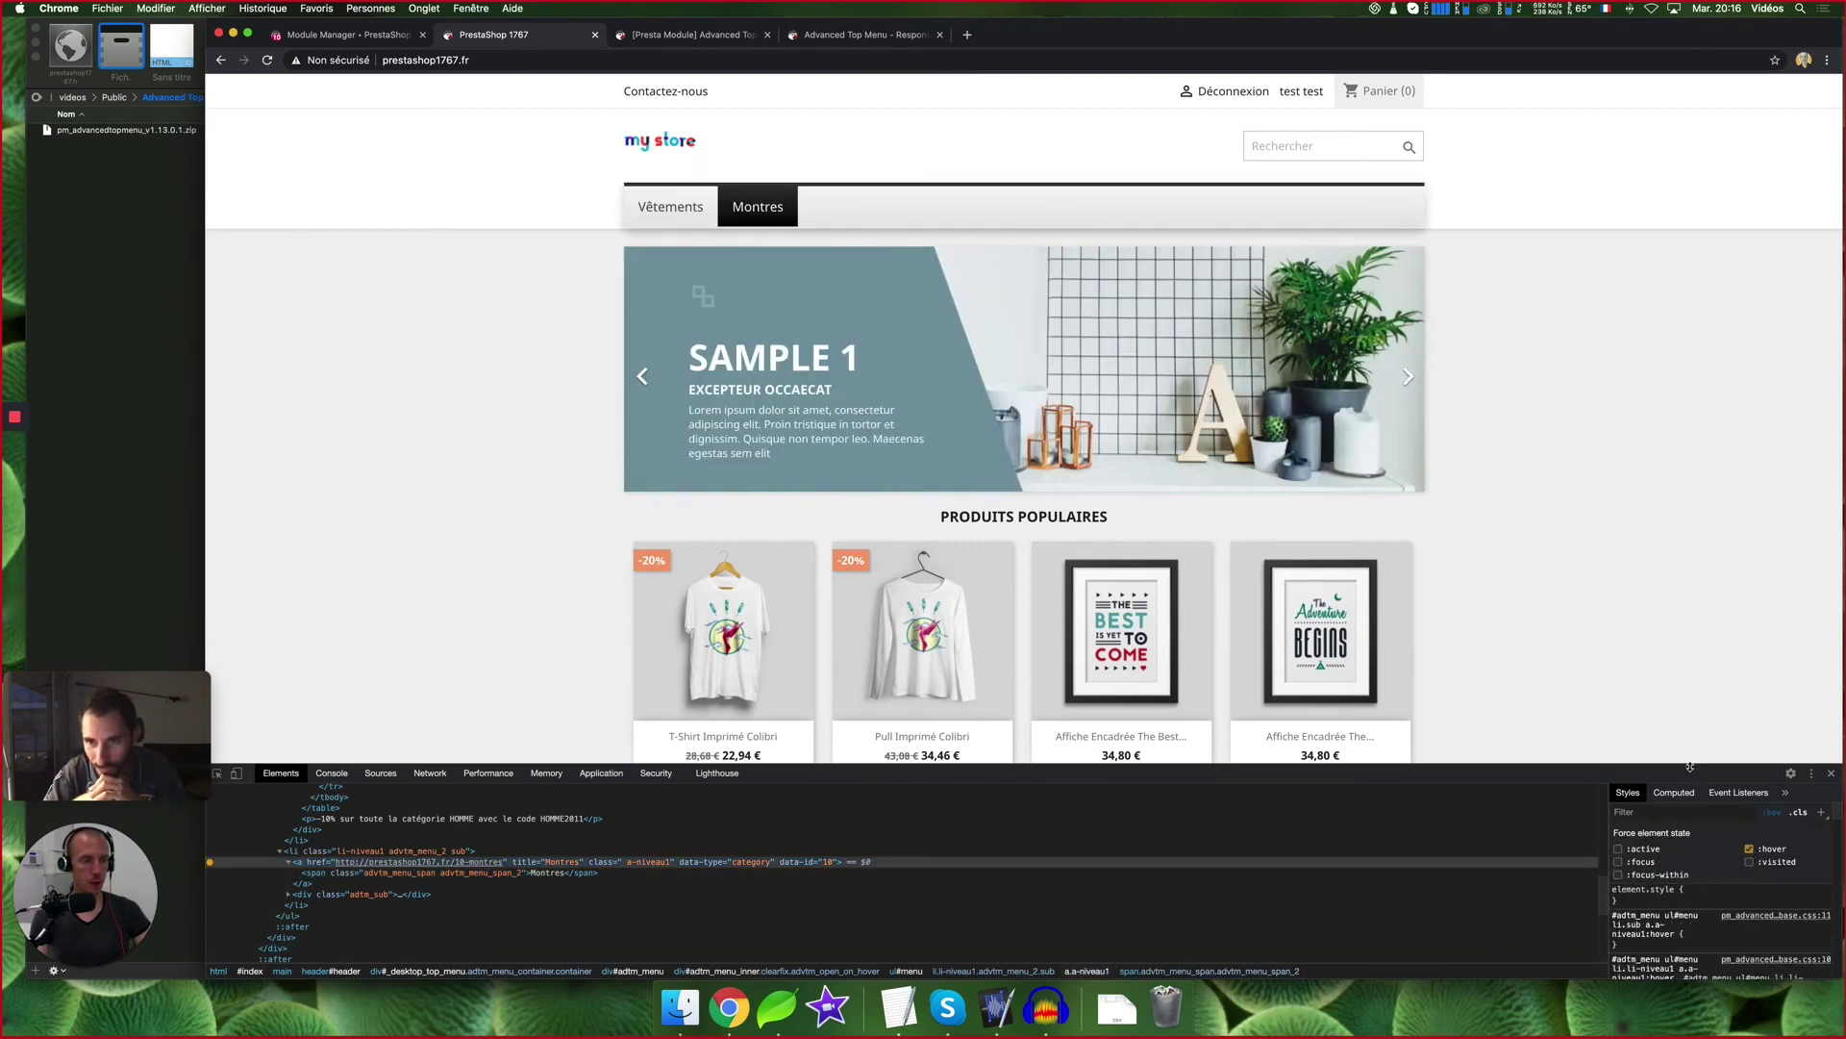
drag(1690, 647, 1690, 612)
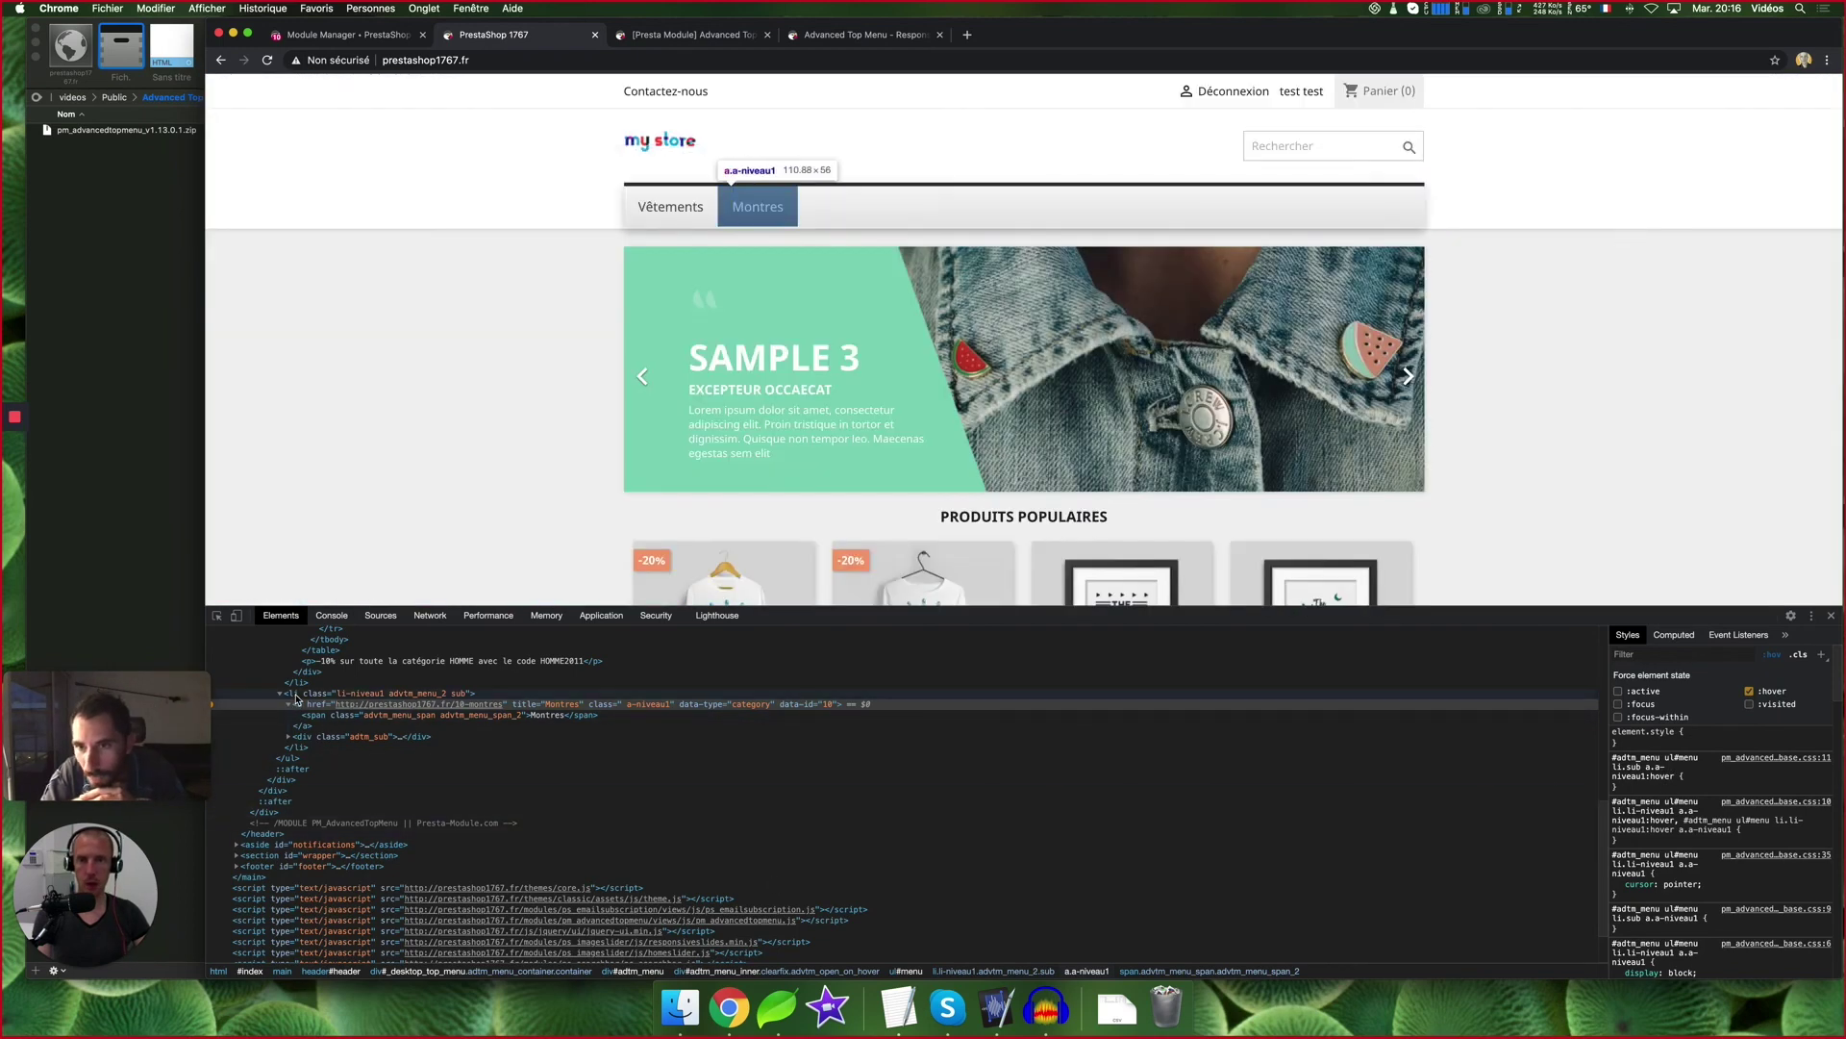
Select the Montres li.li-niveau1 element, force its :hover state and read through its CSS rules
click(296, 693)
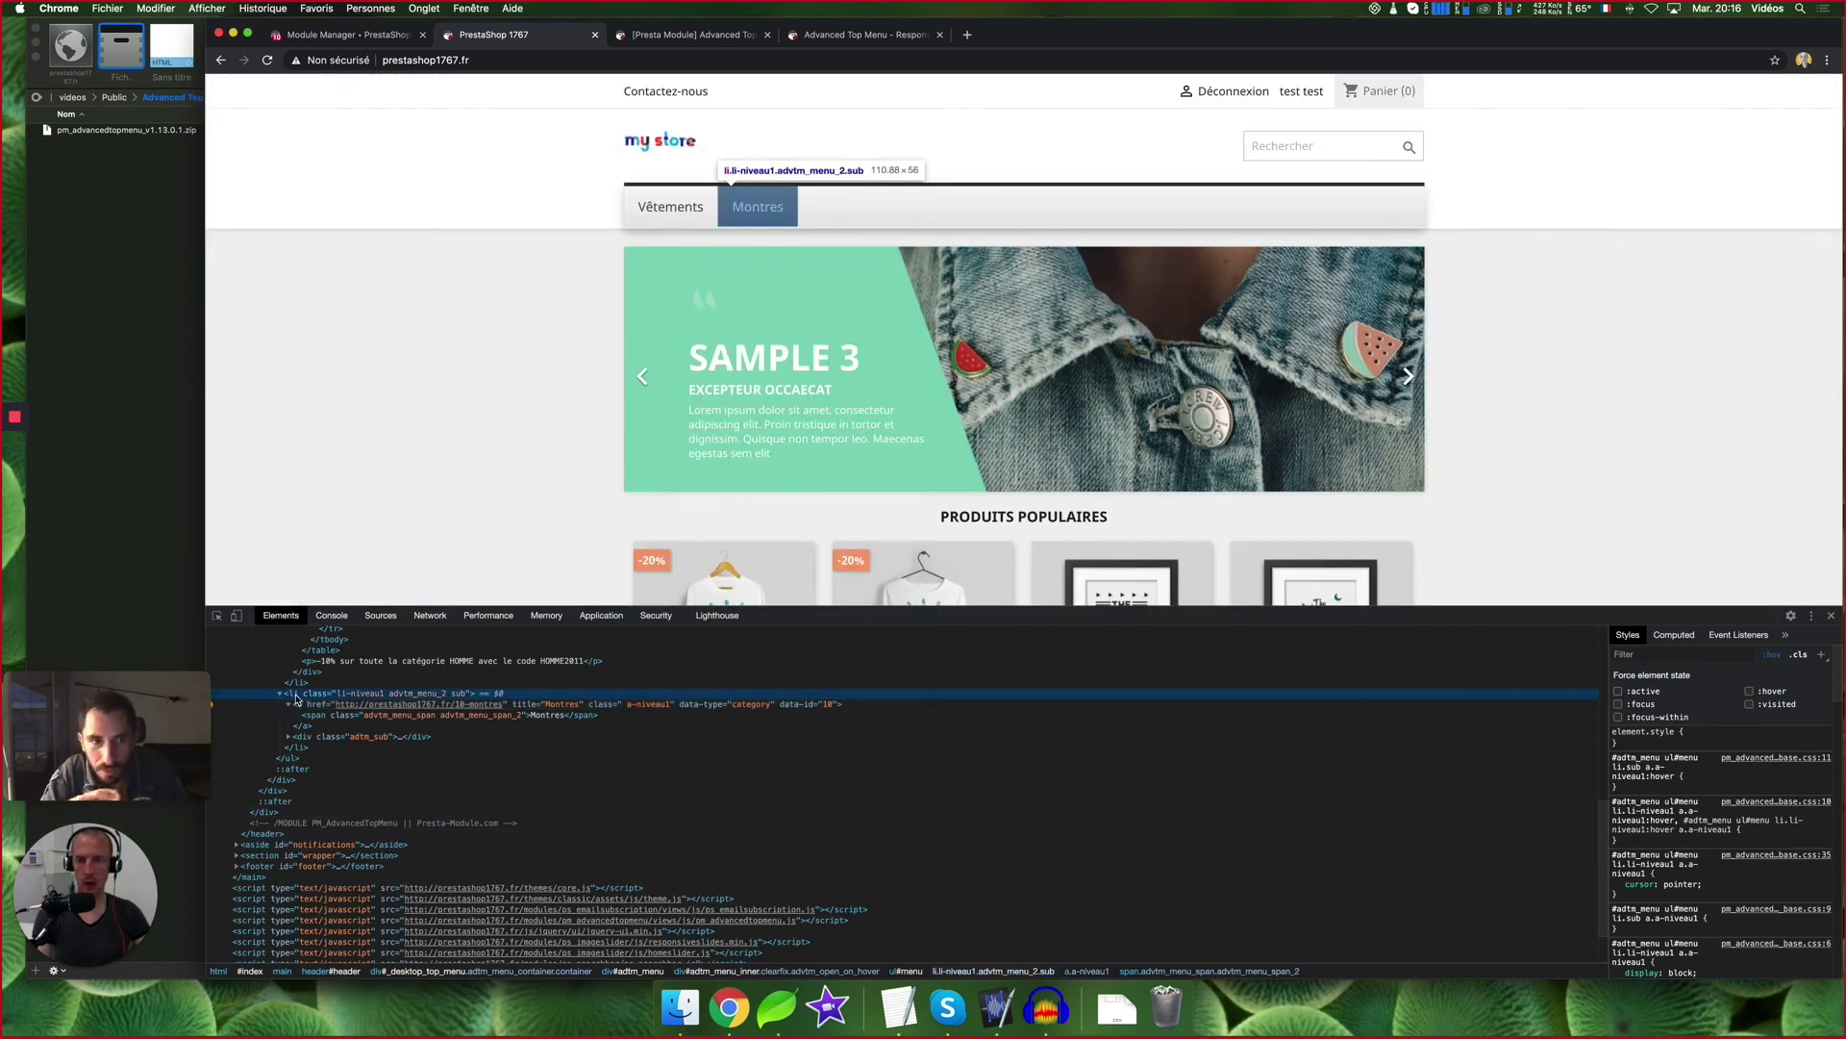
click(1749, 691)
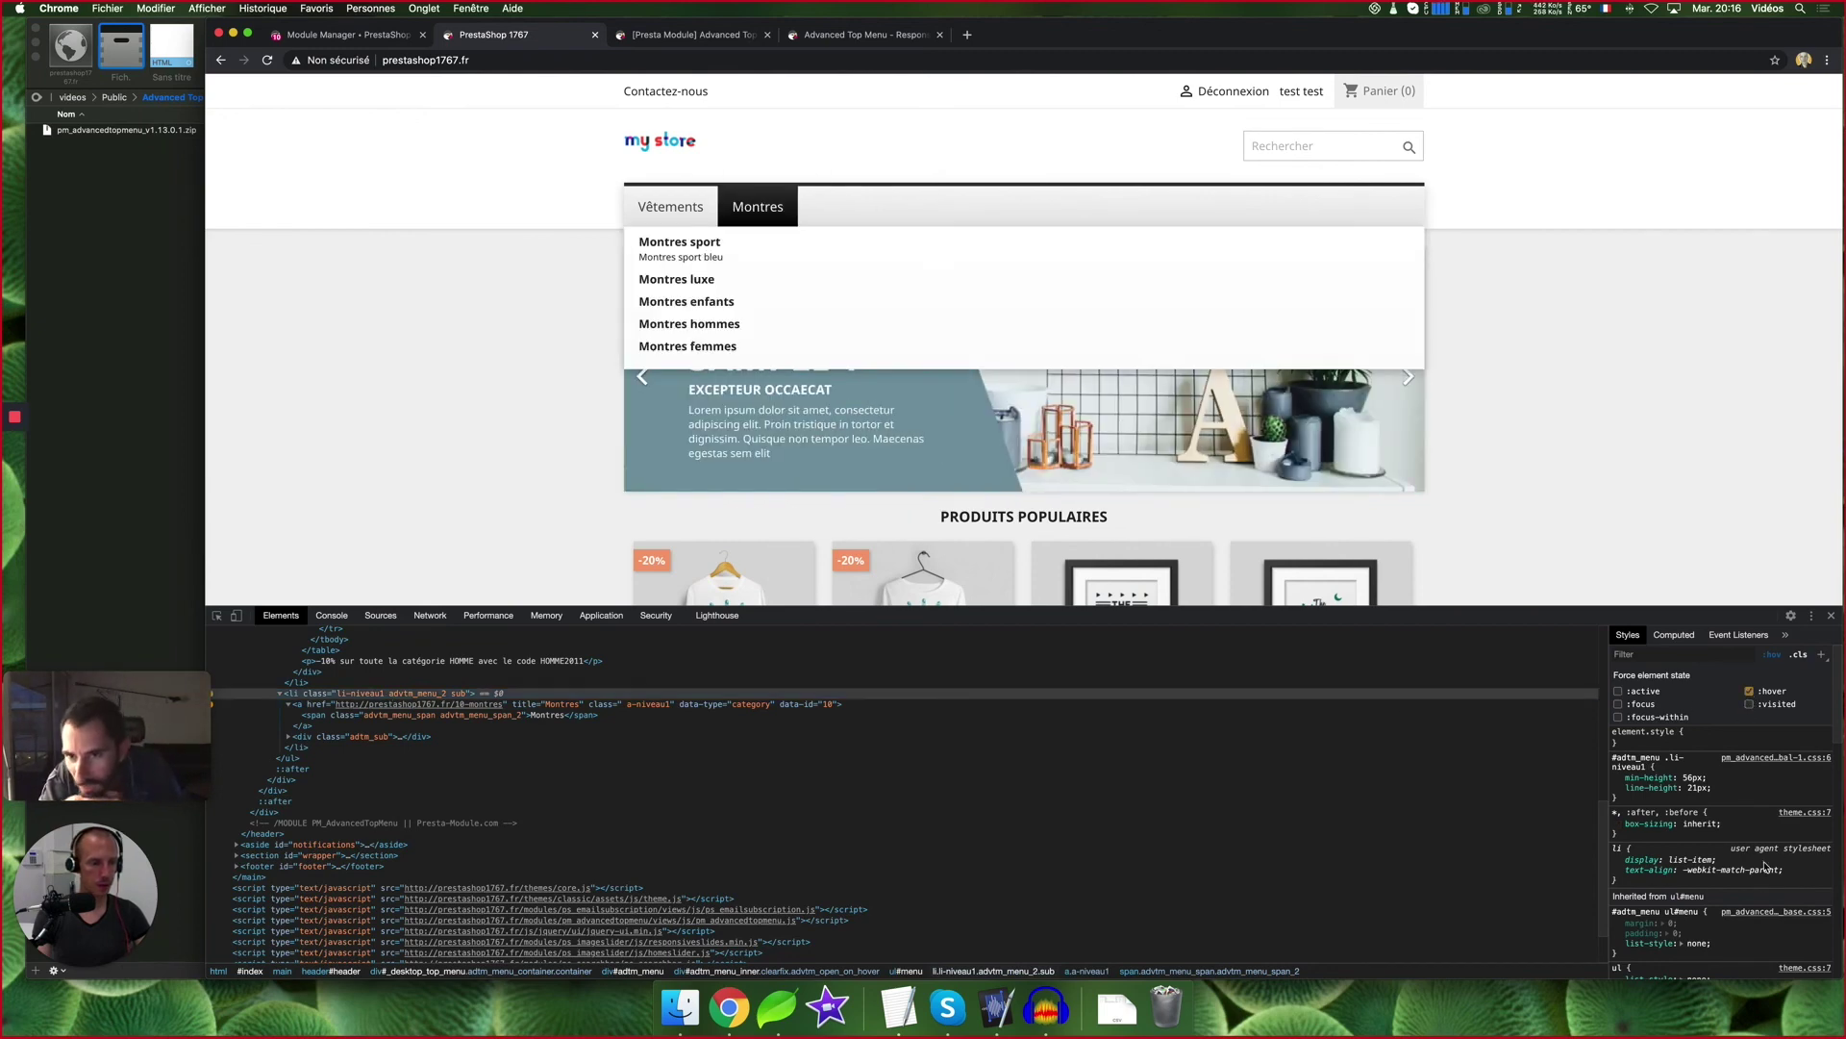
scroll(1763, 862, down, 10)
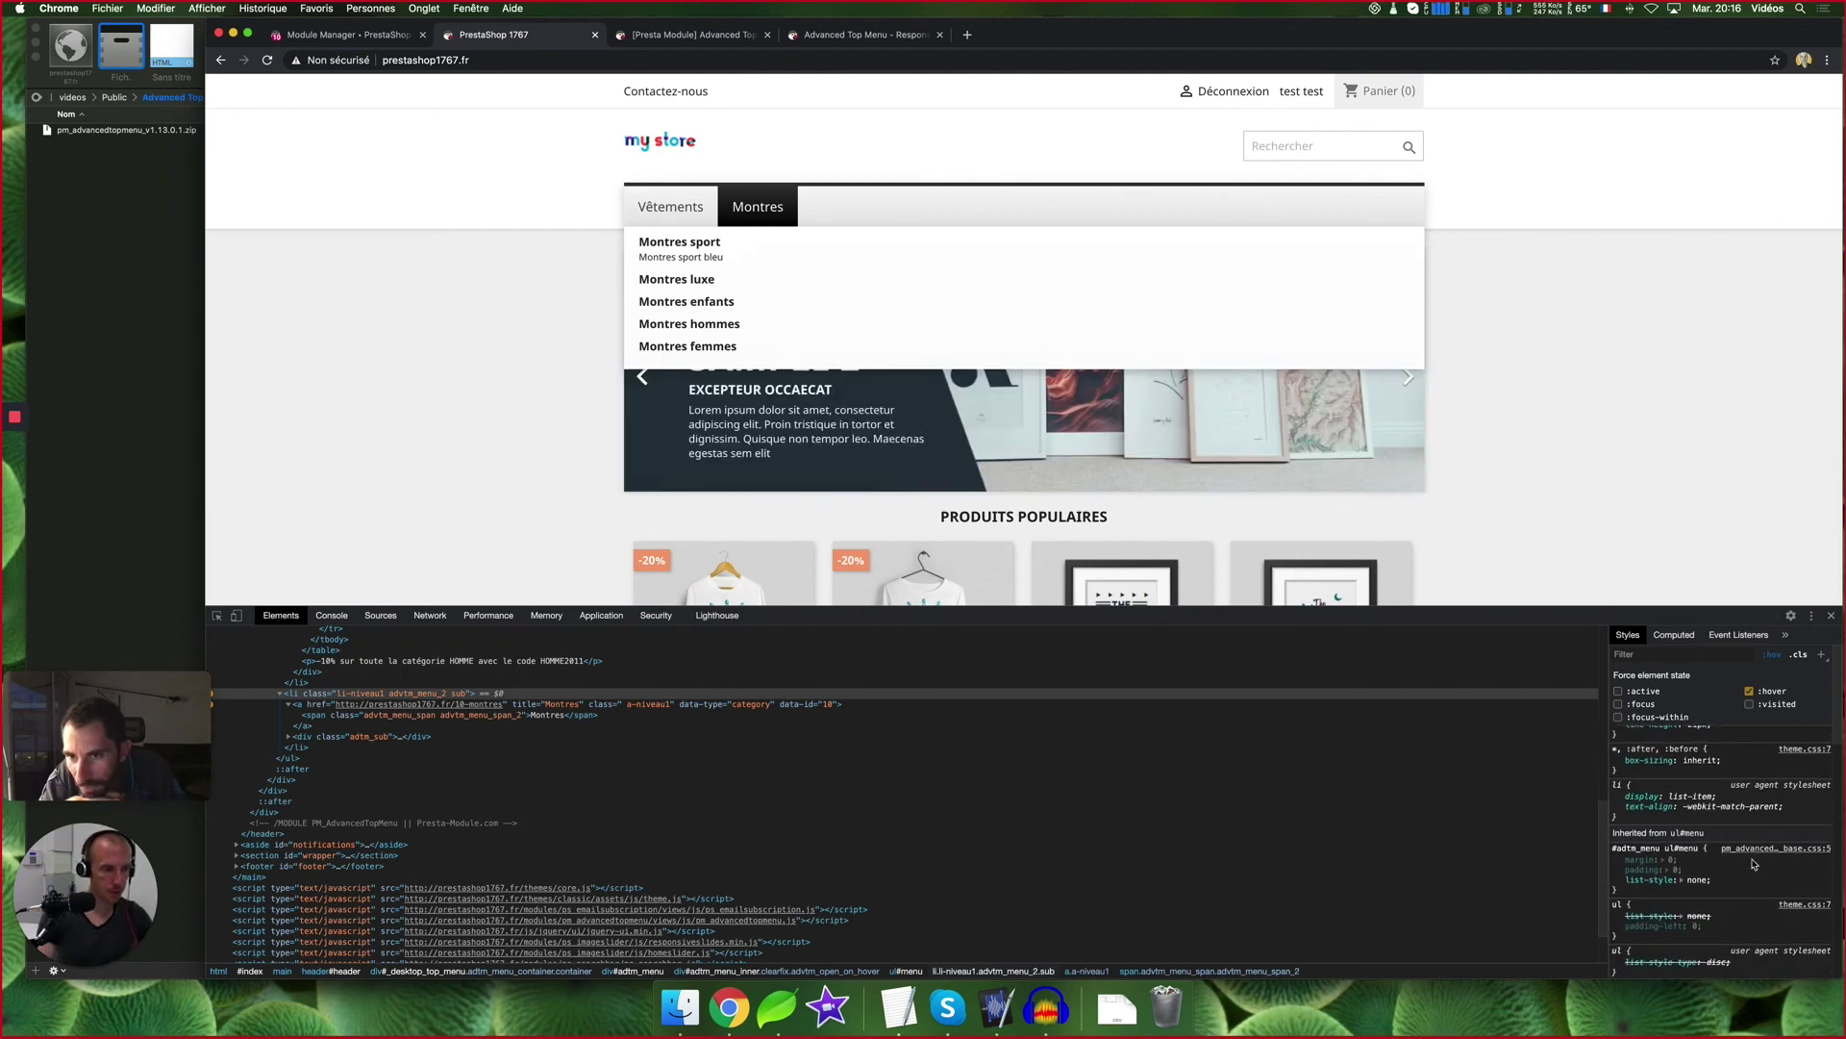
scroll(1743, 868, down, 1)
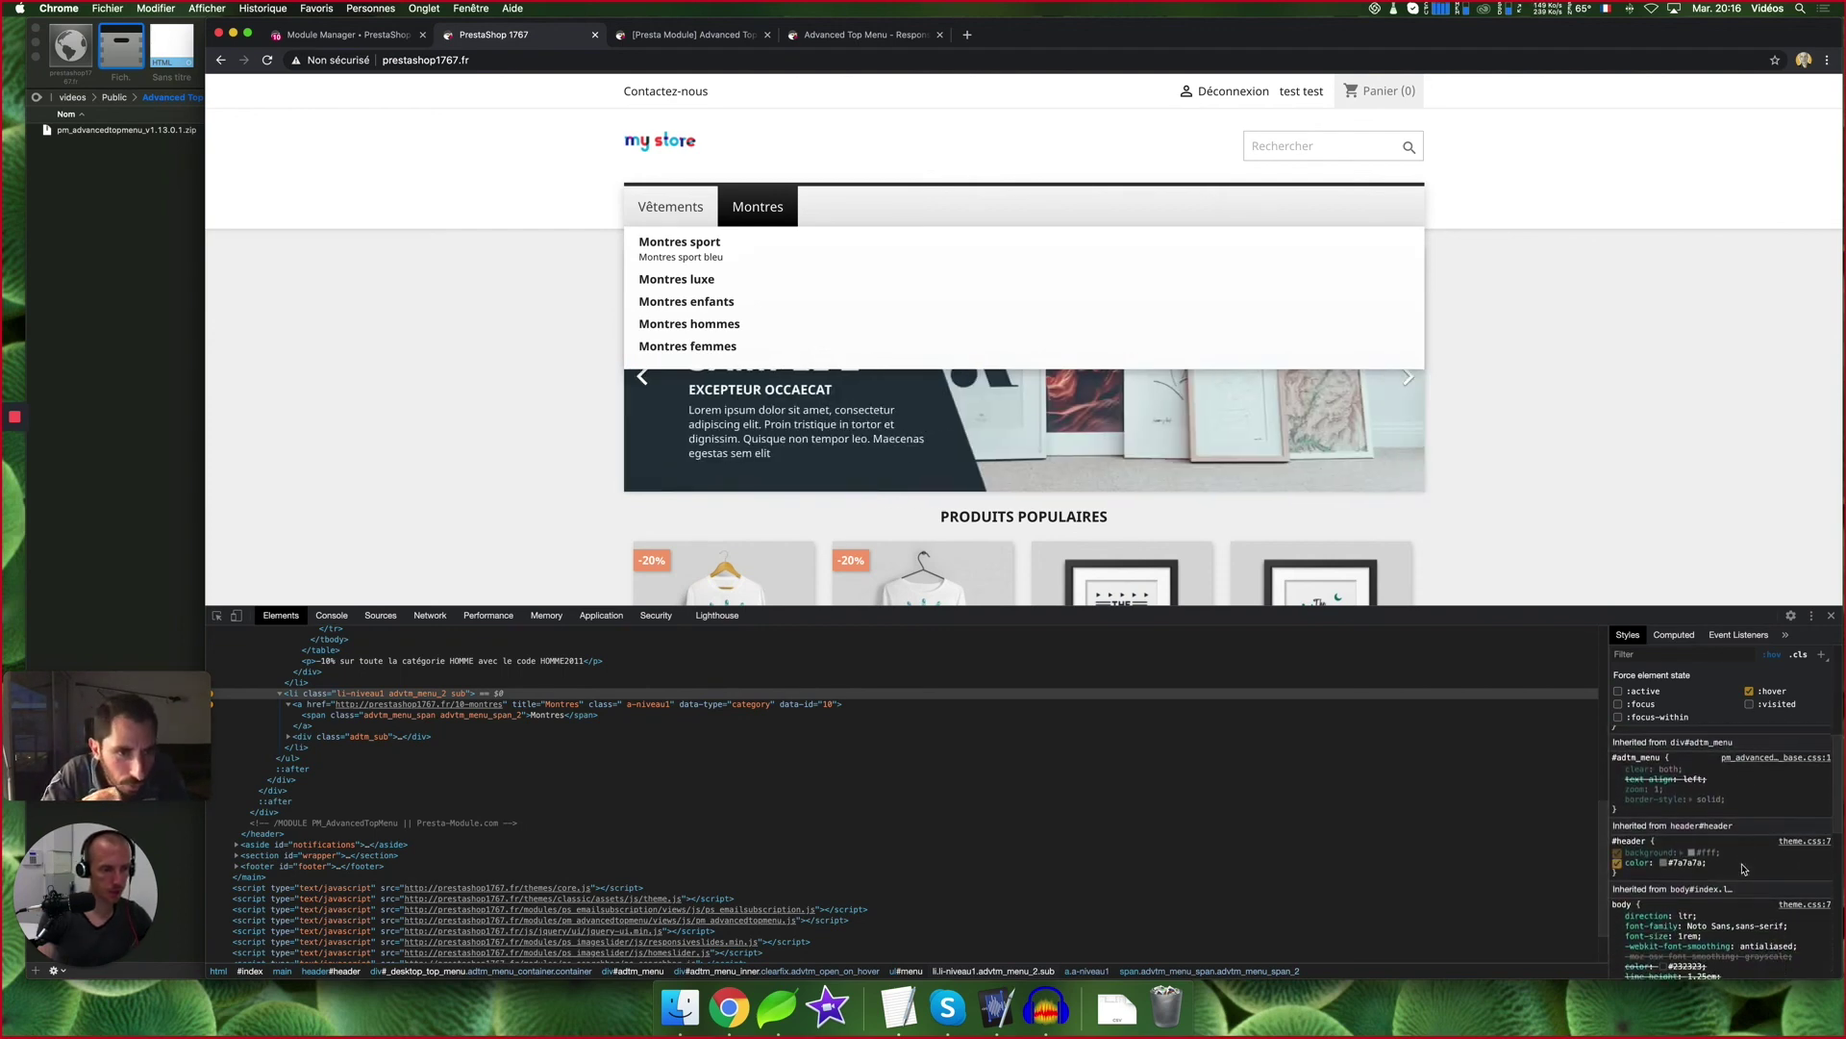
scroll(1744, 868, up, 3)
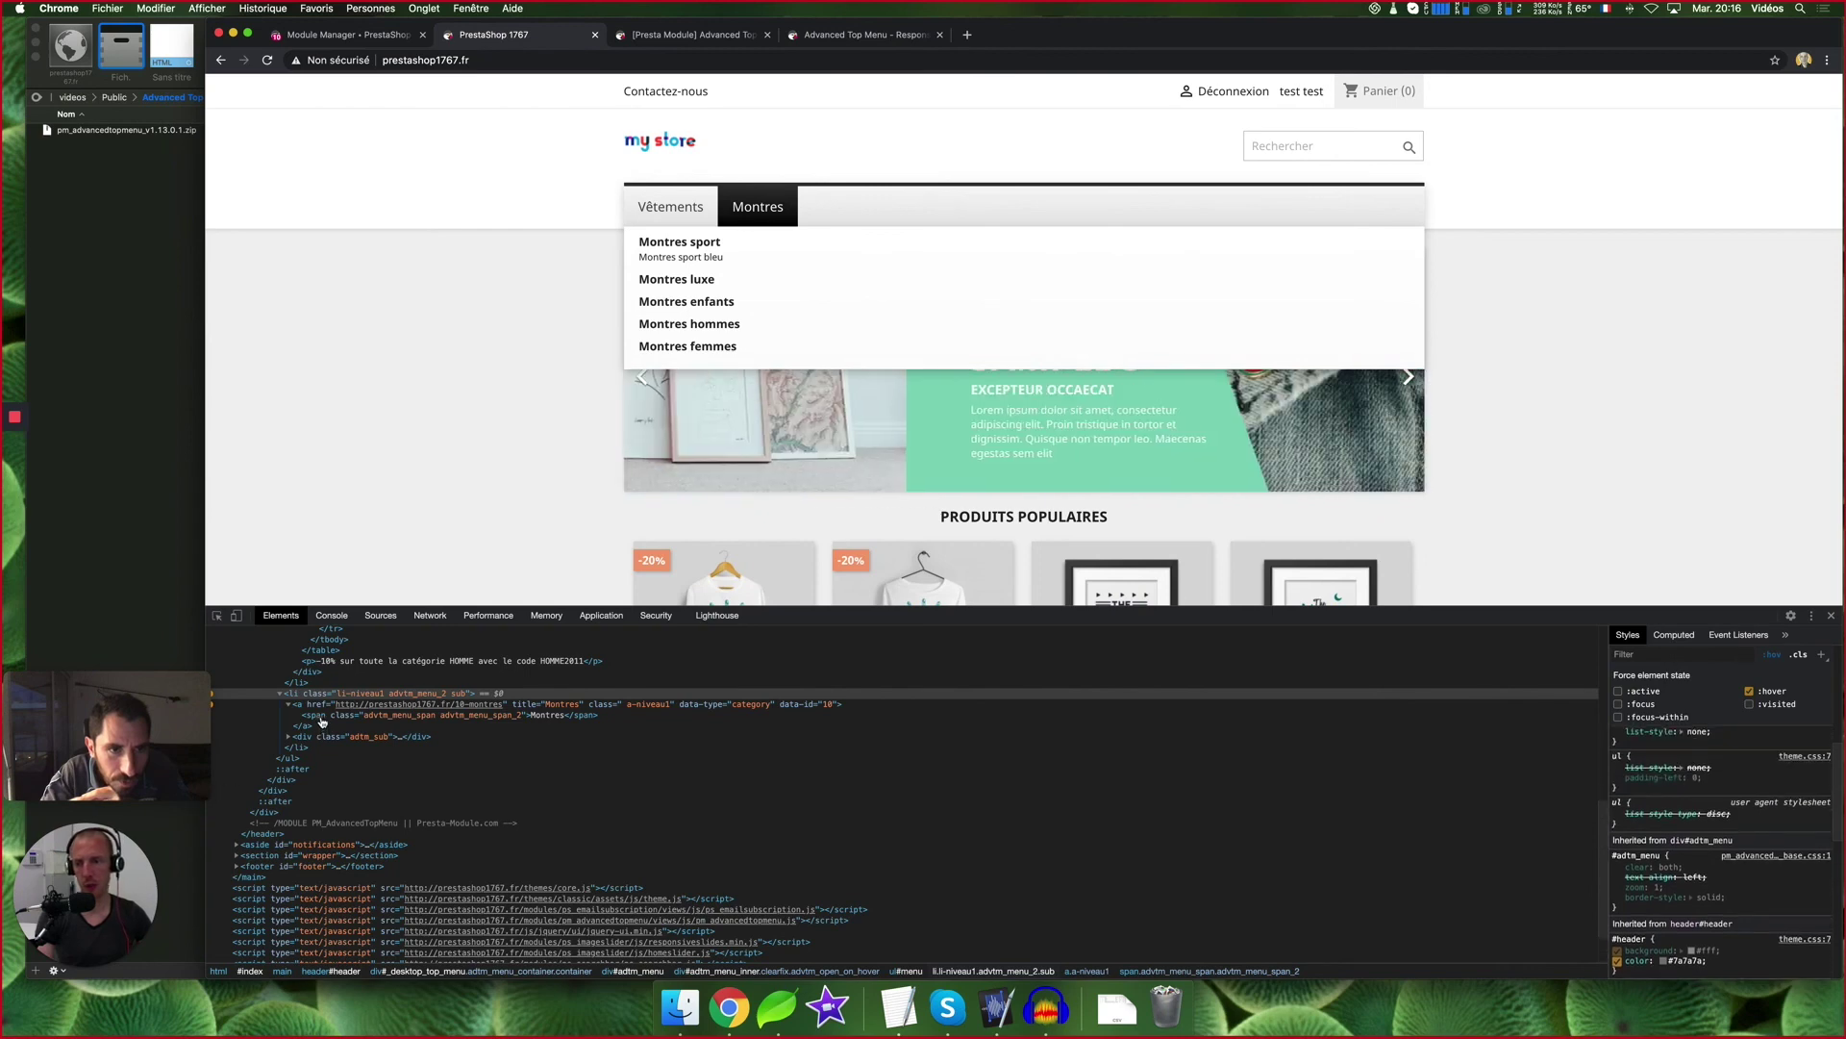
Force the :hover state on the Montres advtm_menu_span element and examine its hover background and text rules
click(318, 717)
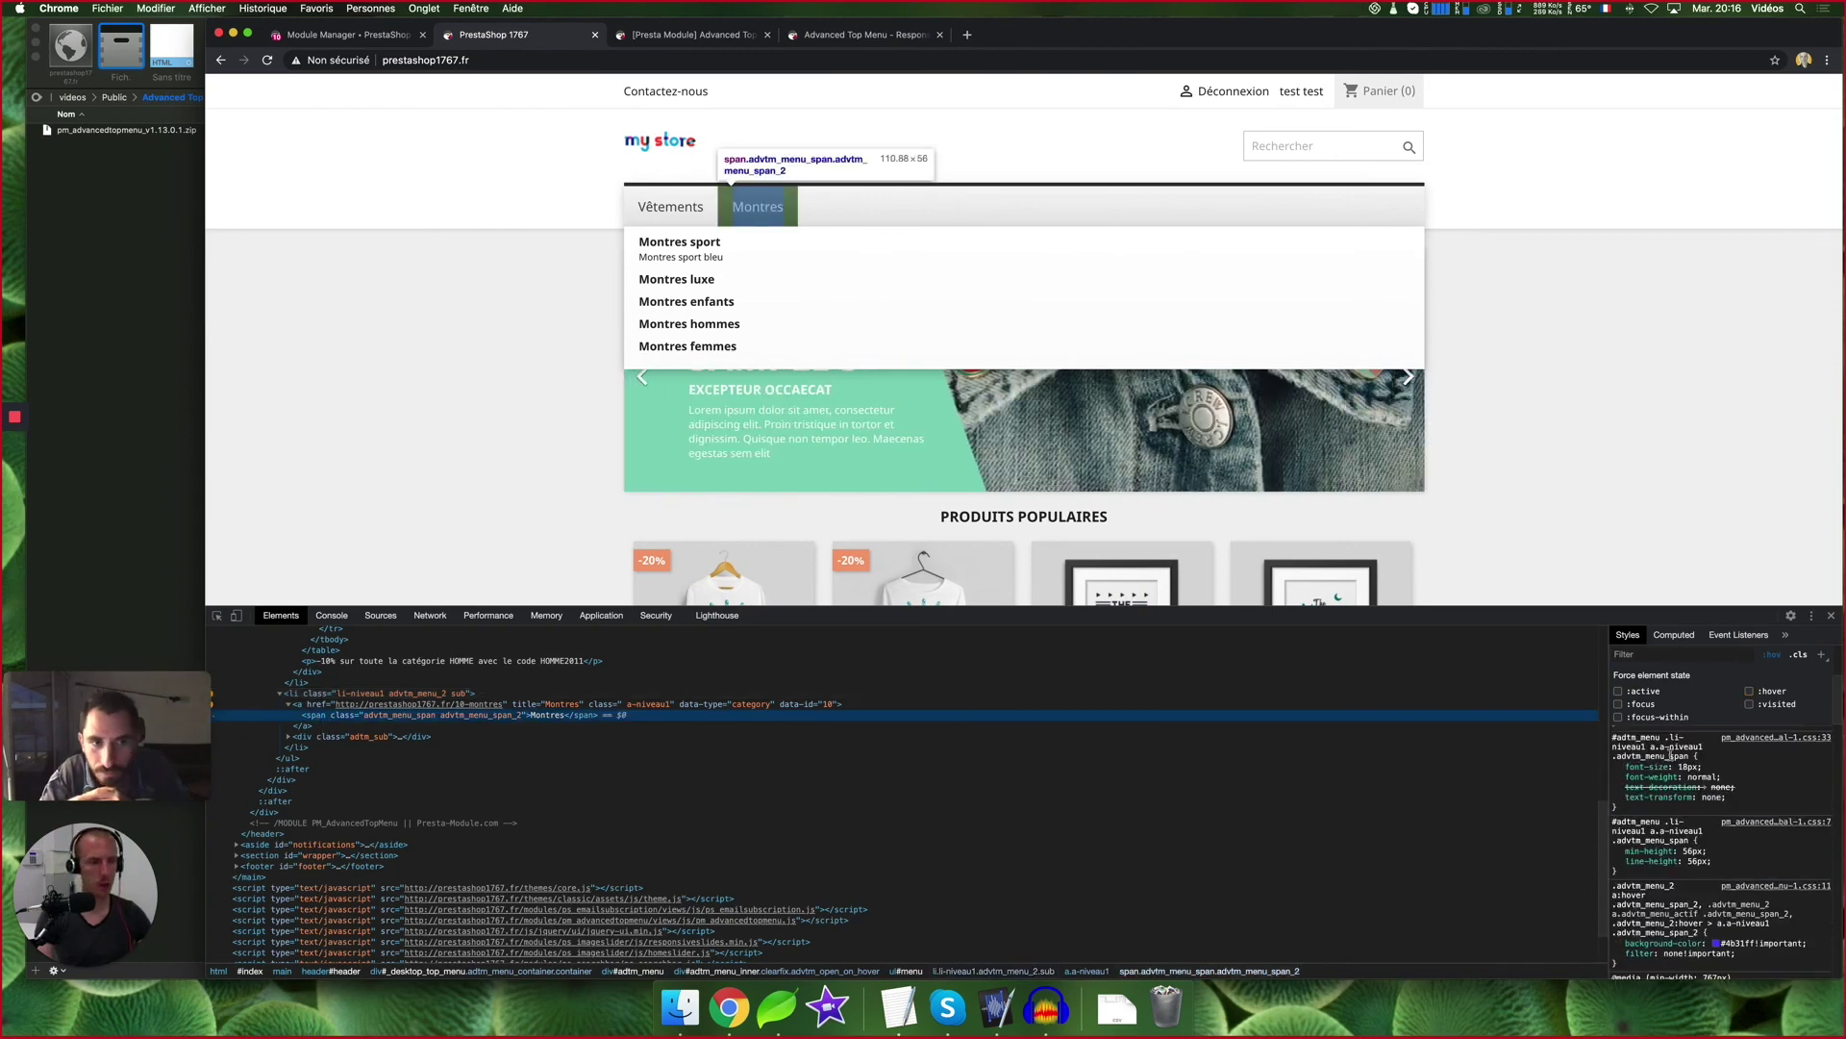
click(1749, 691)
scroll(1765, 829, up, 2)
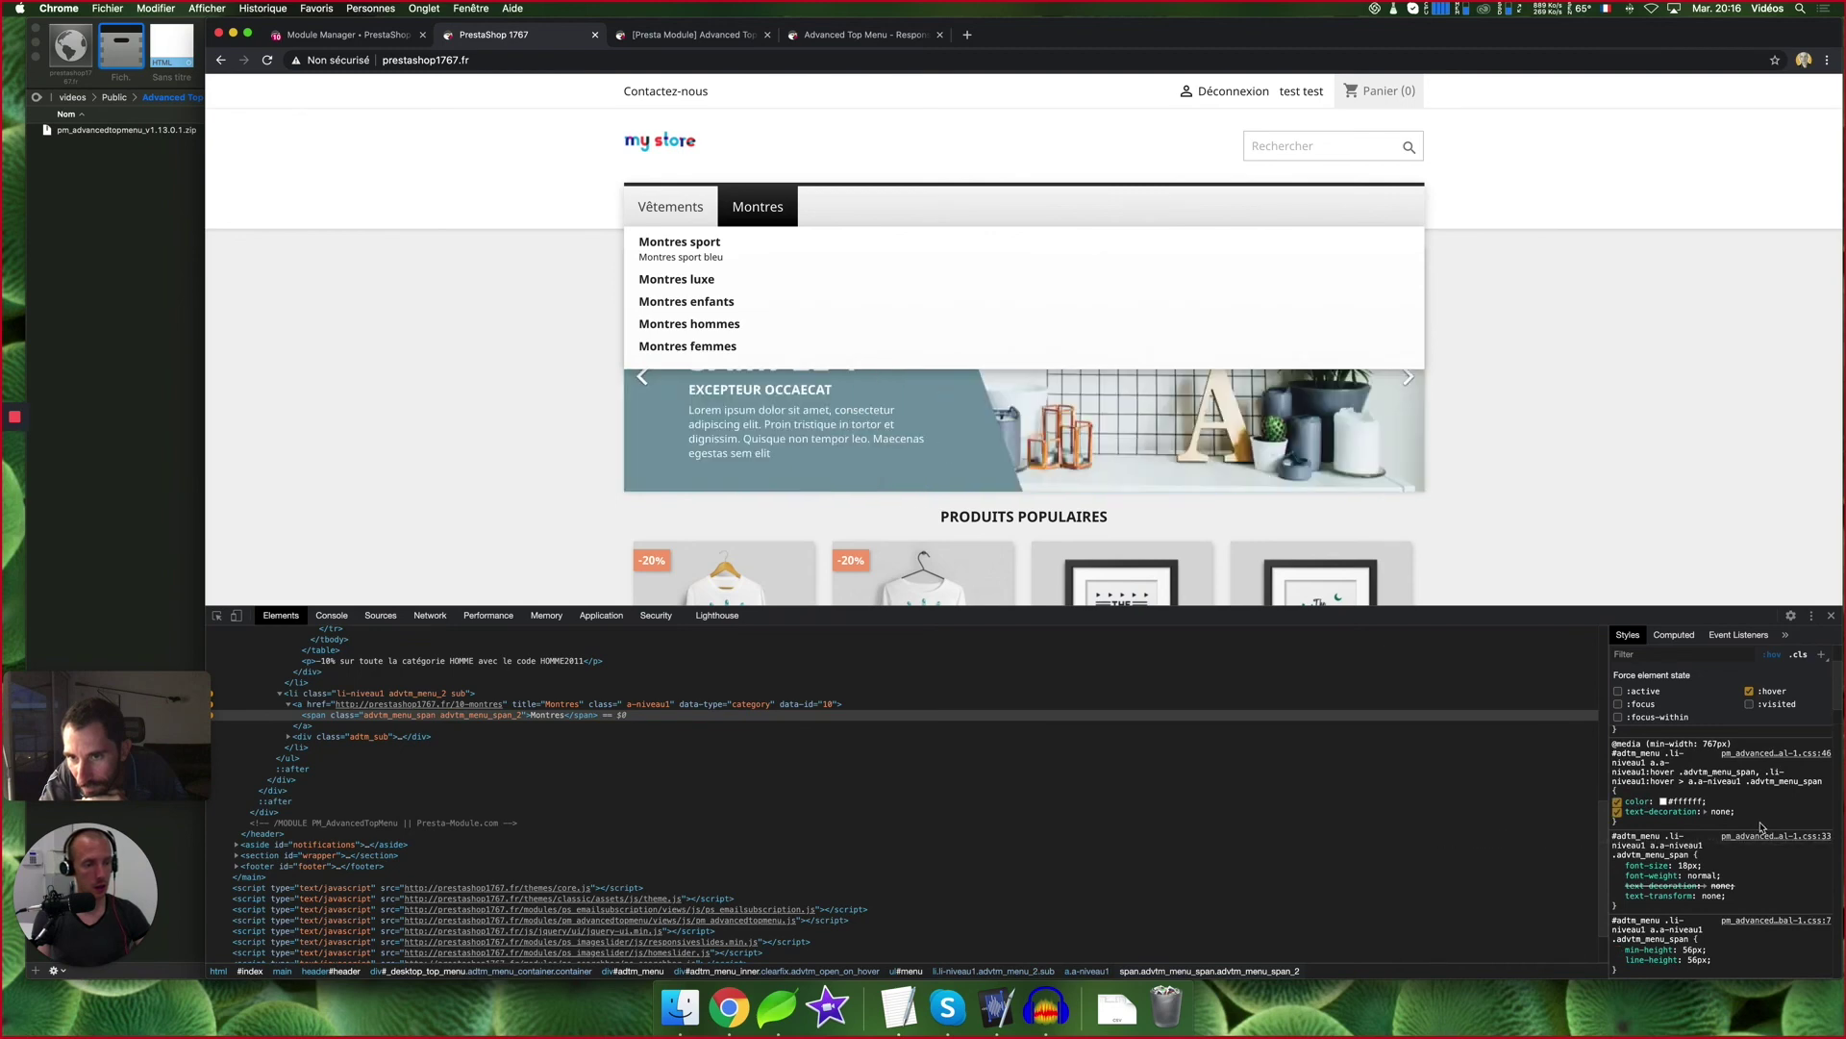
scroll(1762, 825, up, 2)
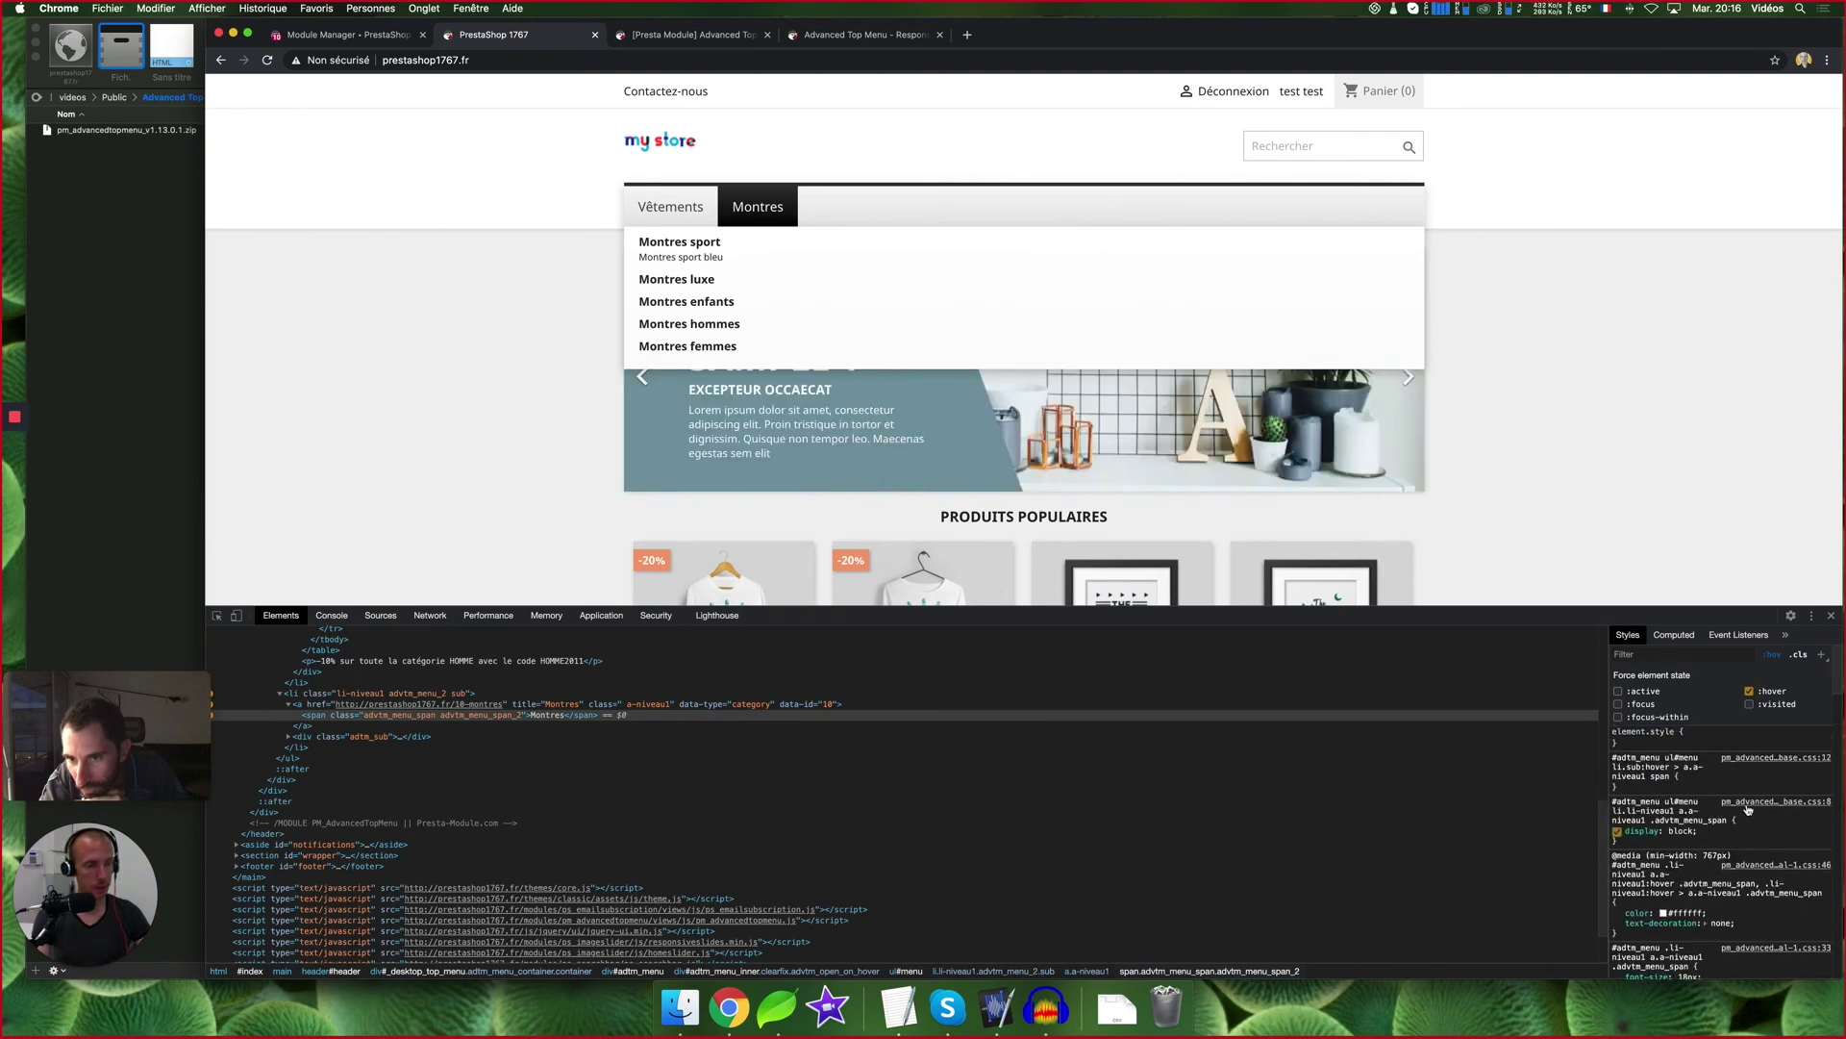
scroll(1733, 840, down, 3)
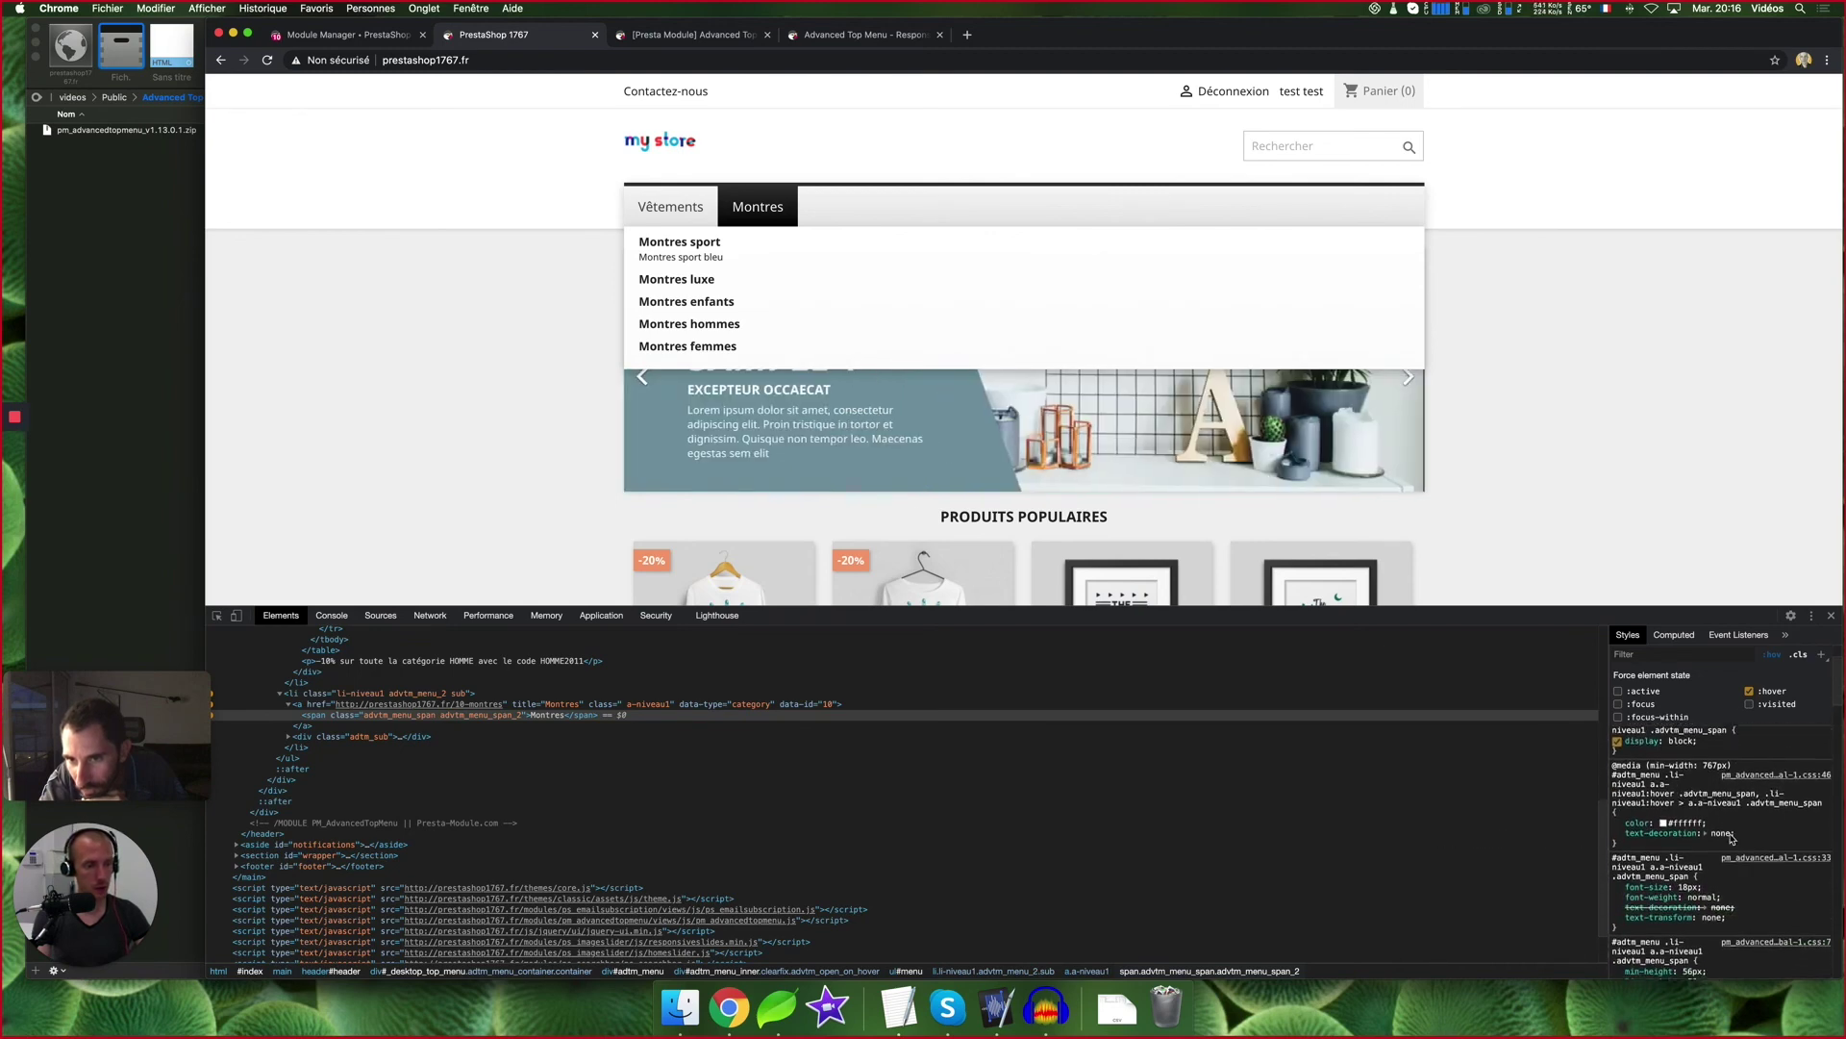
scroll(1731, 834, down, 3)
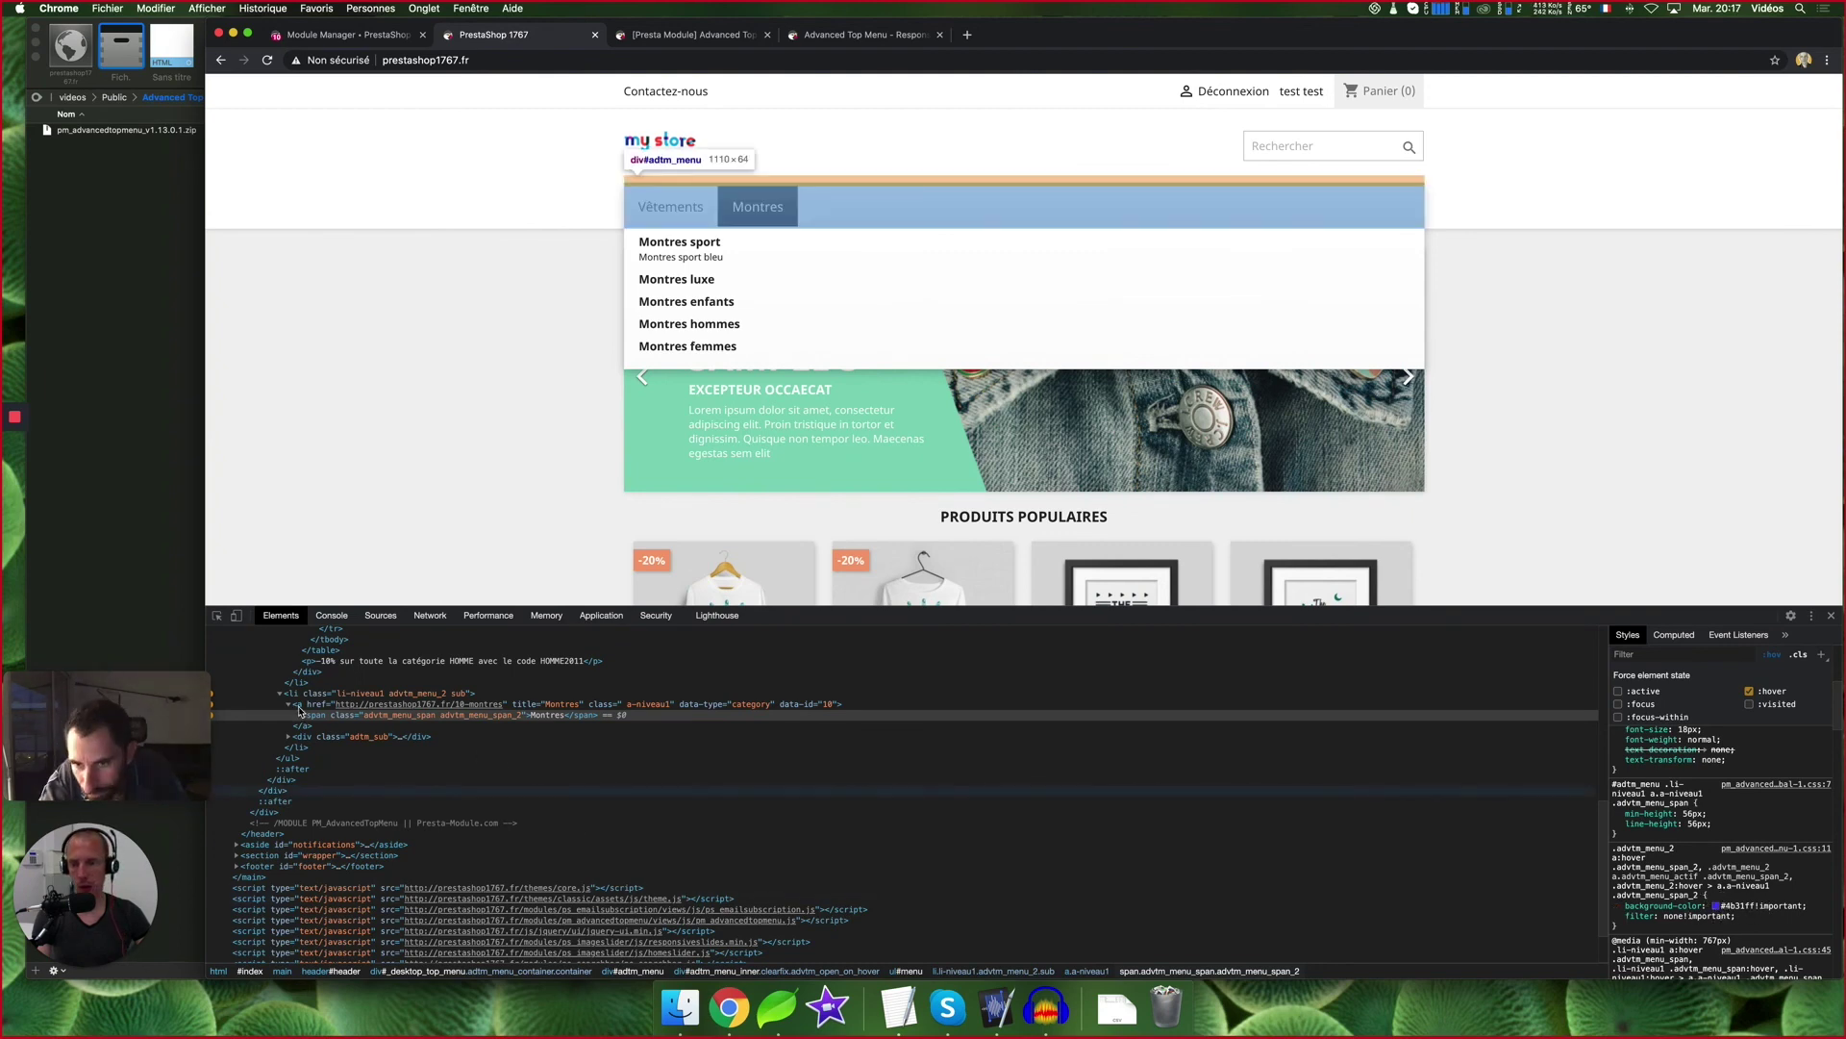
Go back to the Montres link element and examine all its hover-state CSS rules for the source of the background colour
key(Up)
click(1756, 691)
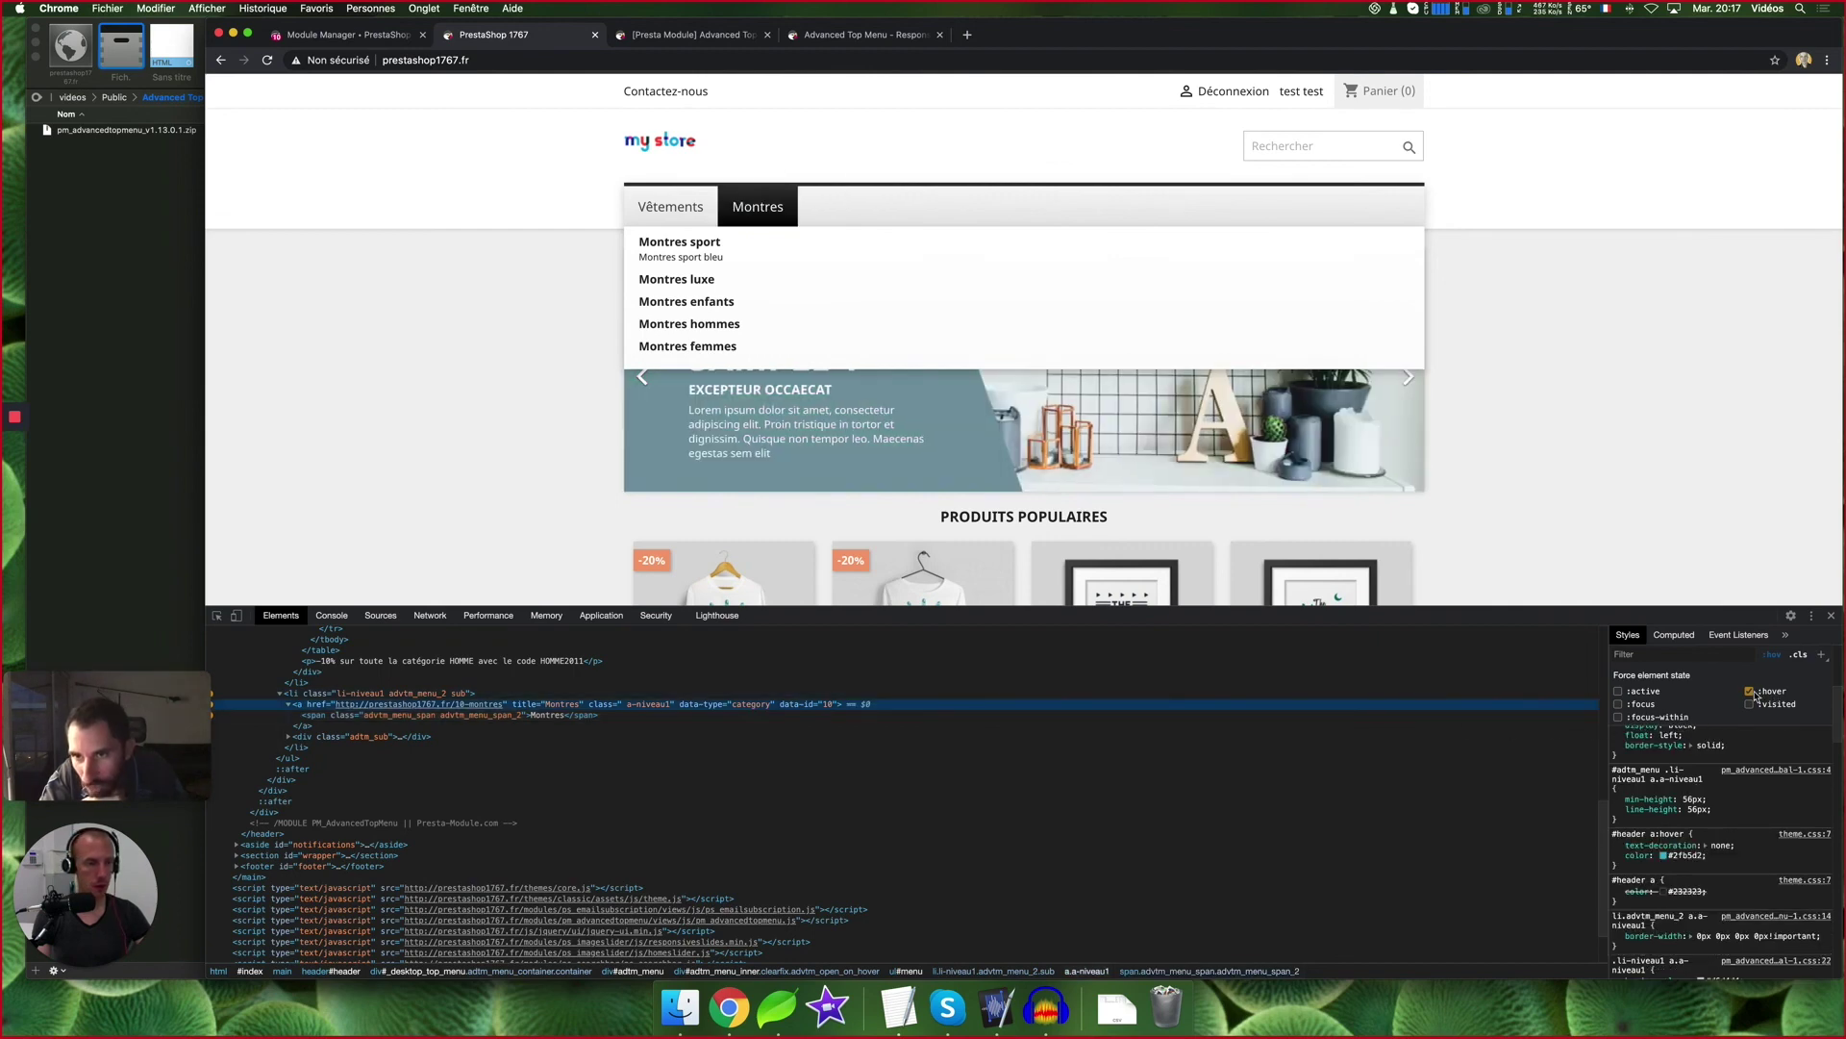
scroll(1738, 771, up, 2)
scroll(1740, 775, up, 5)
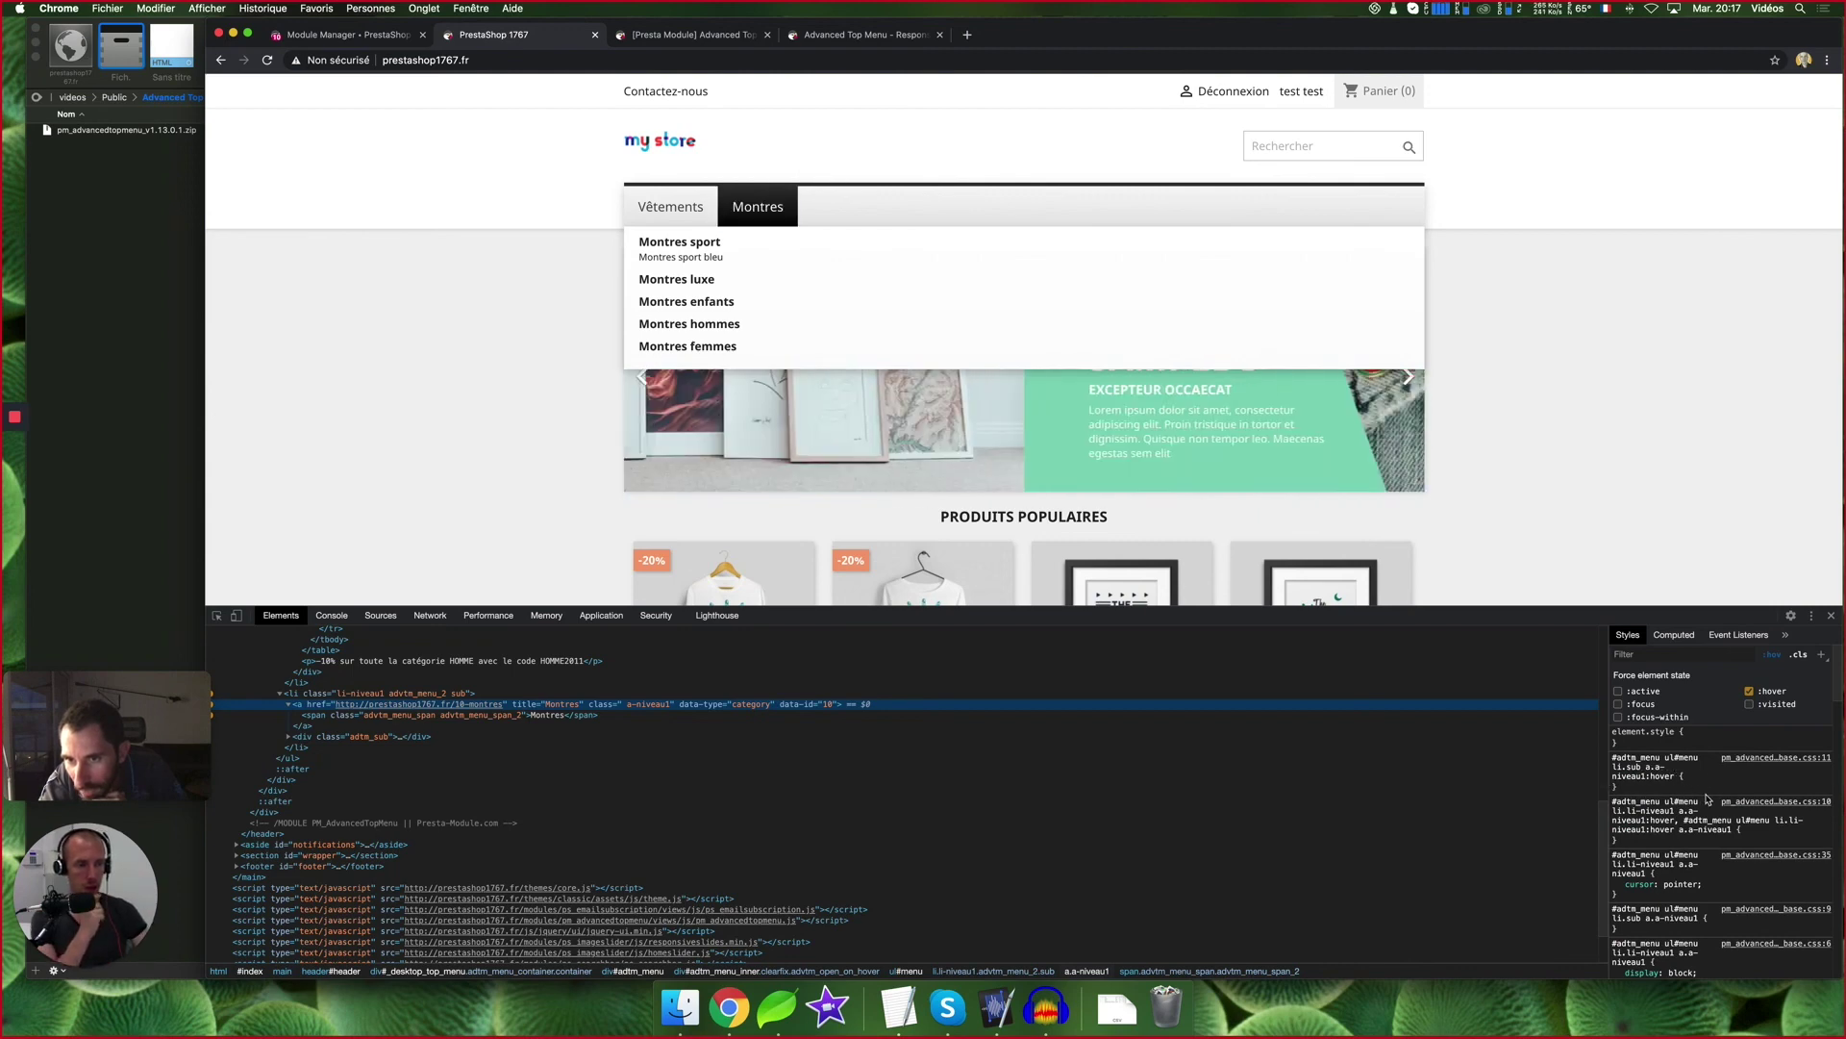
scroll(1702, 786, down, 3)
scroll(1711, 790, down, 2)
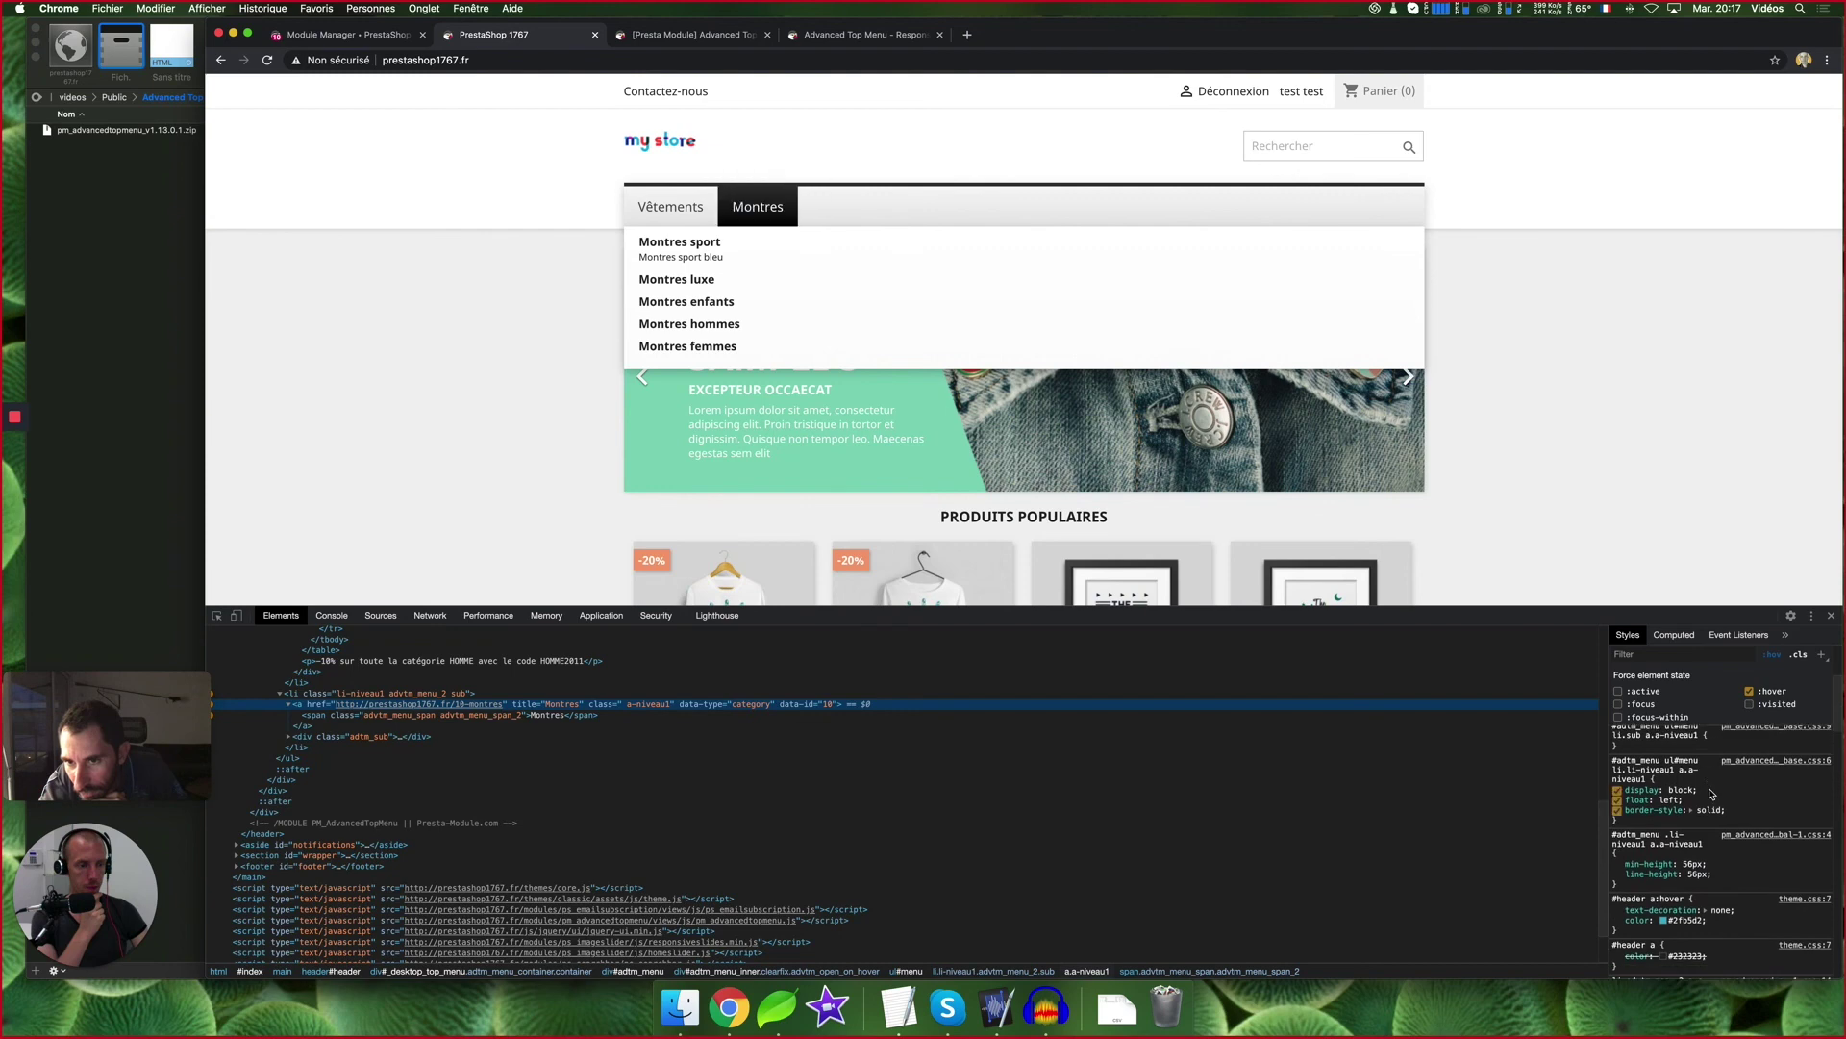
scroll(1695, 933, down, 4)
scroll(1694, 933, down, 5)
scroll(1691, 928, down, 5)
scroll(1693, 932, down, 5)
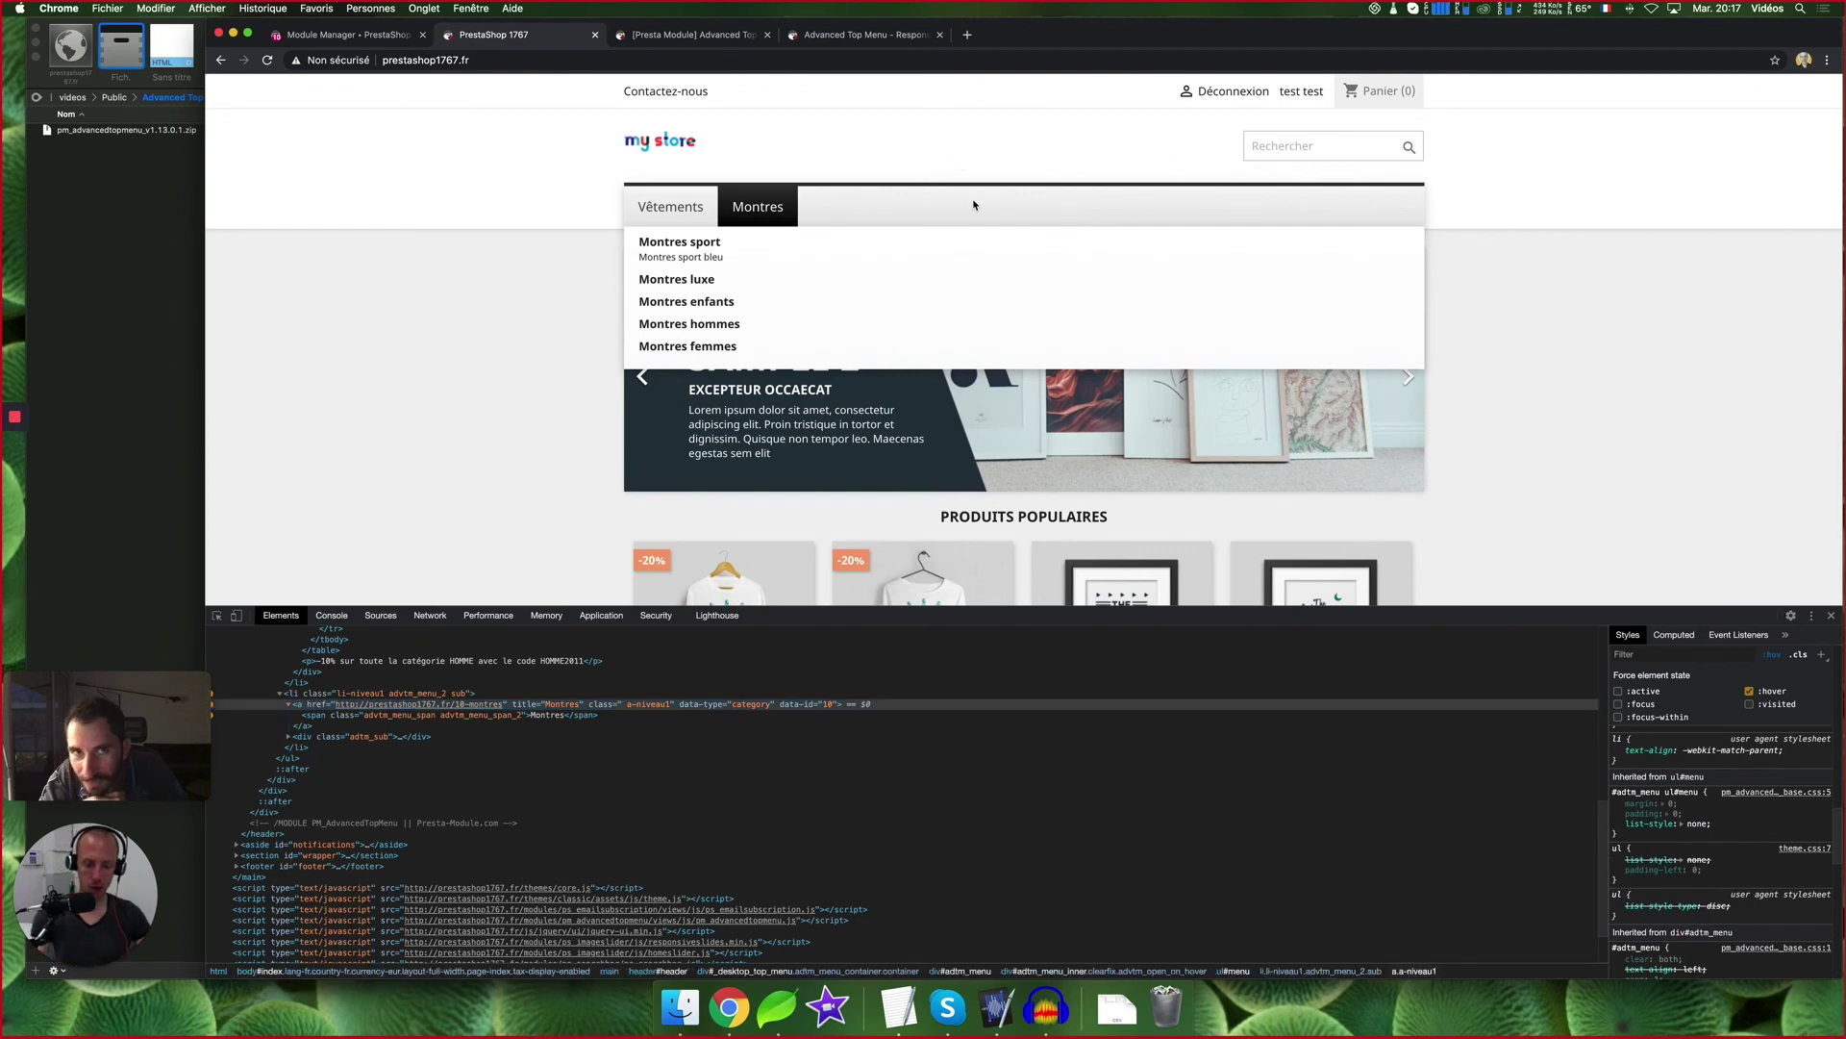
Reload the storefront, view its network requests and return to the element inspector
key(super+r)
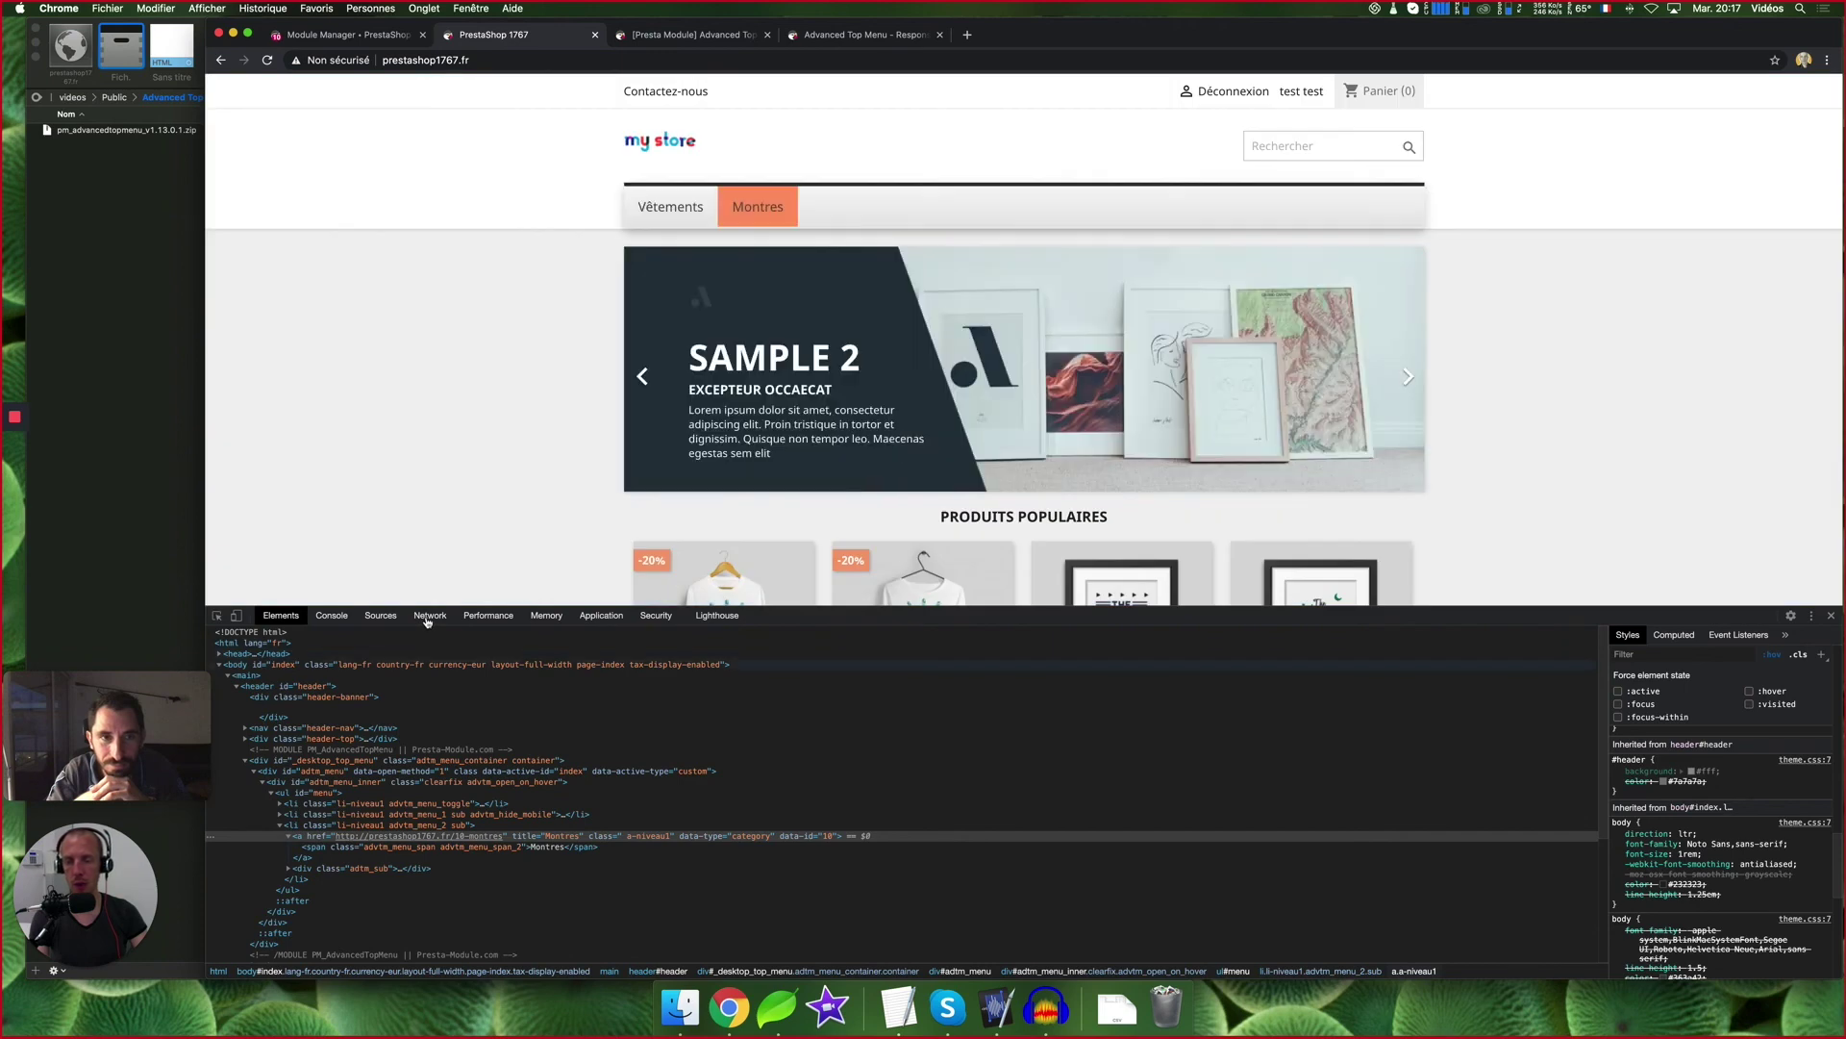
click(428, 616)
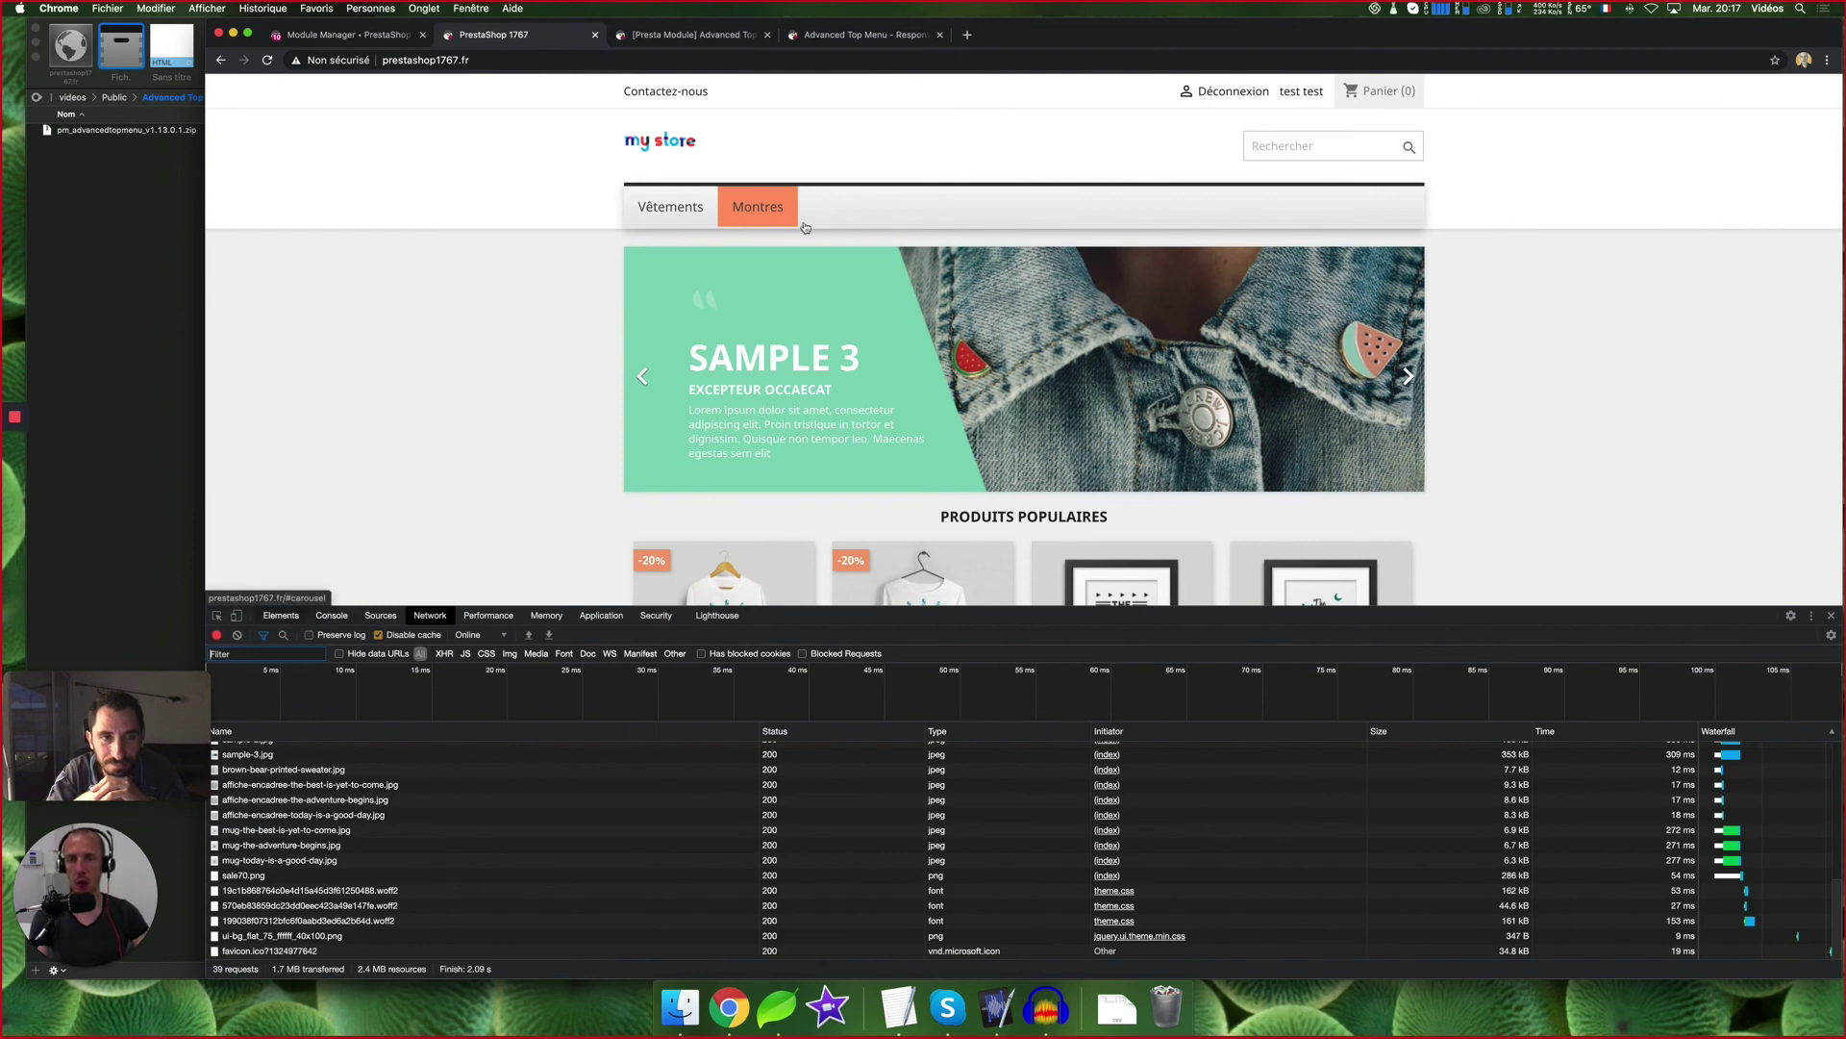
key(super+shift+c)
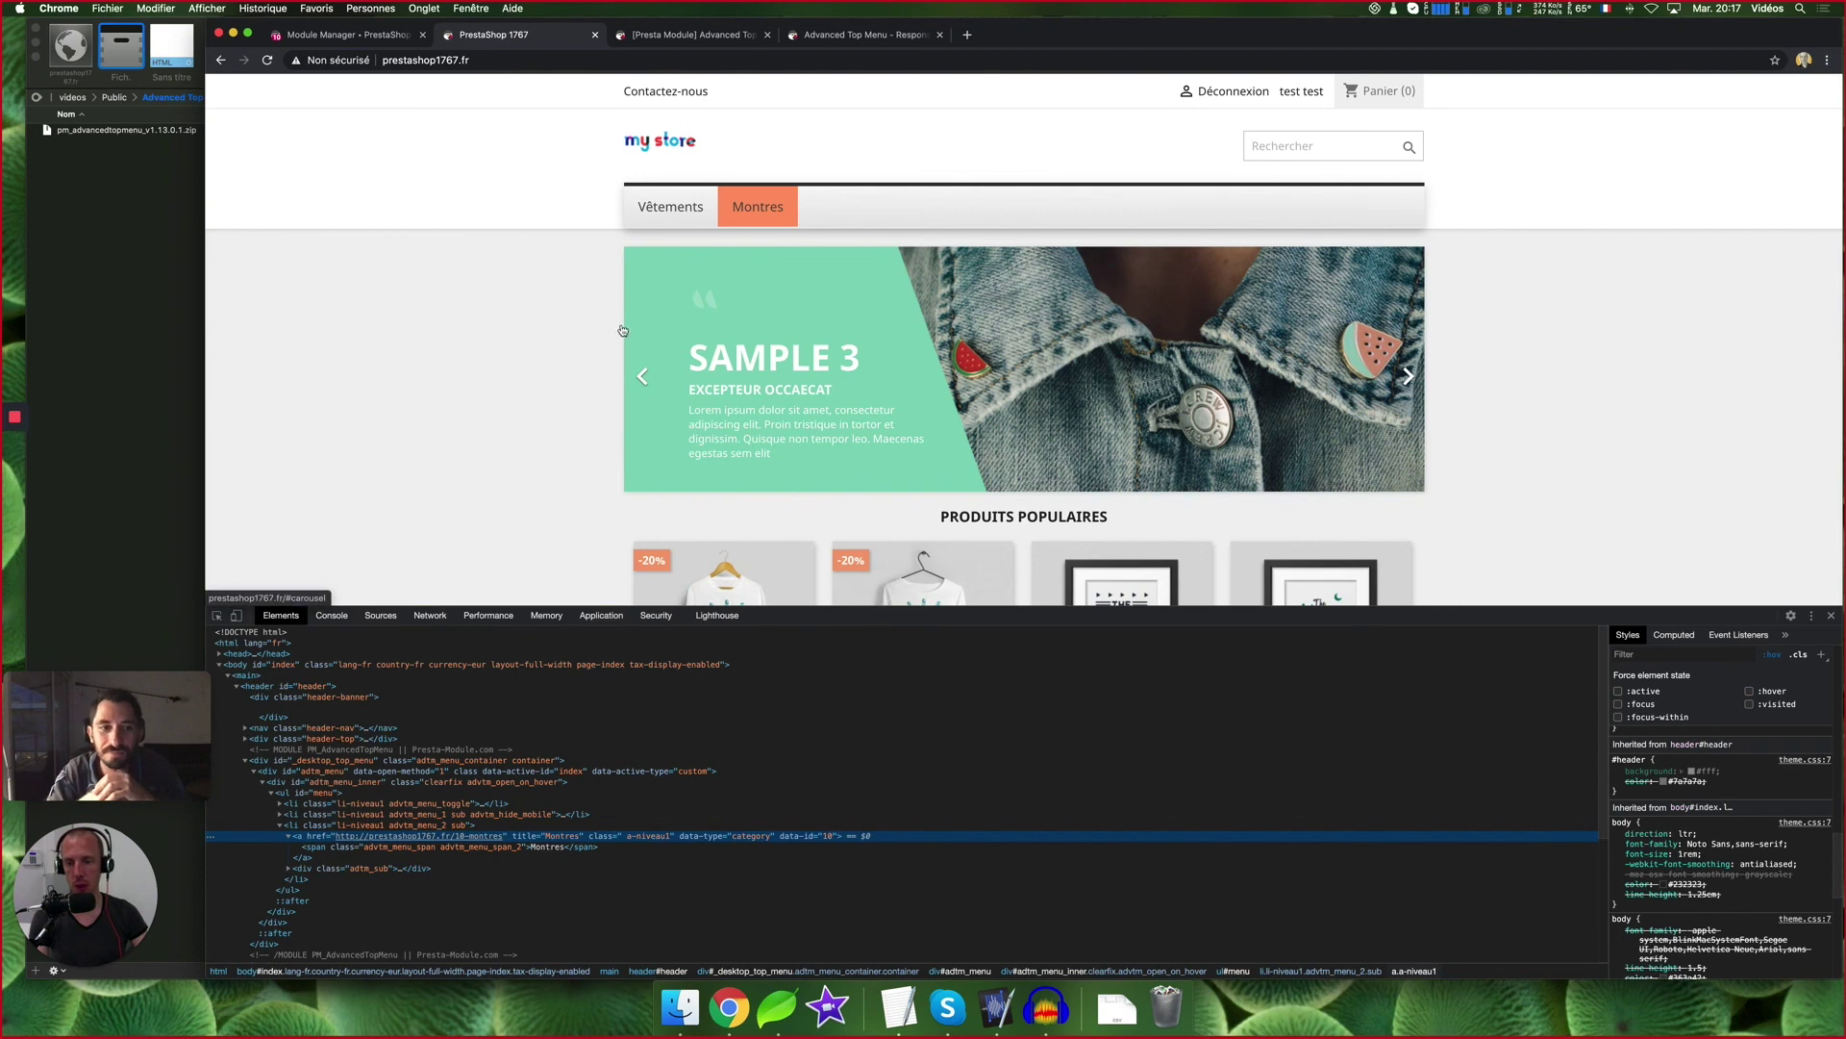
Inspect the Montres tab again, select its li.li-niveau1 element and force both the :active and :hover states
right_click(787, 197)
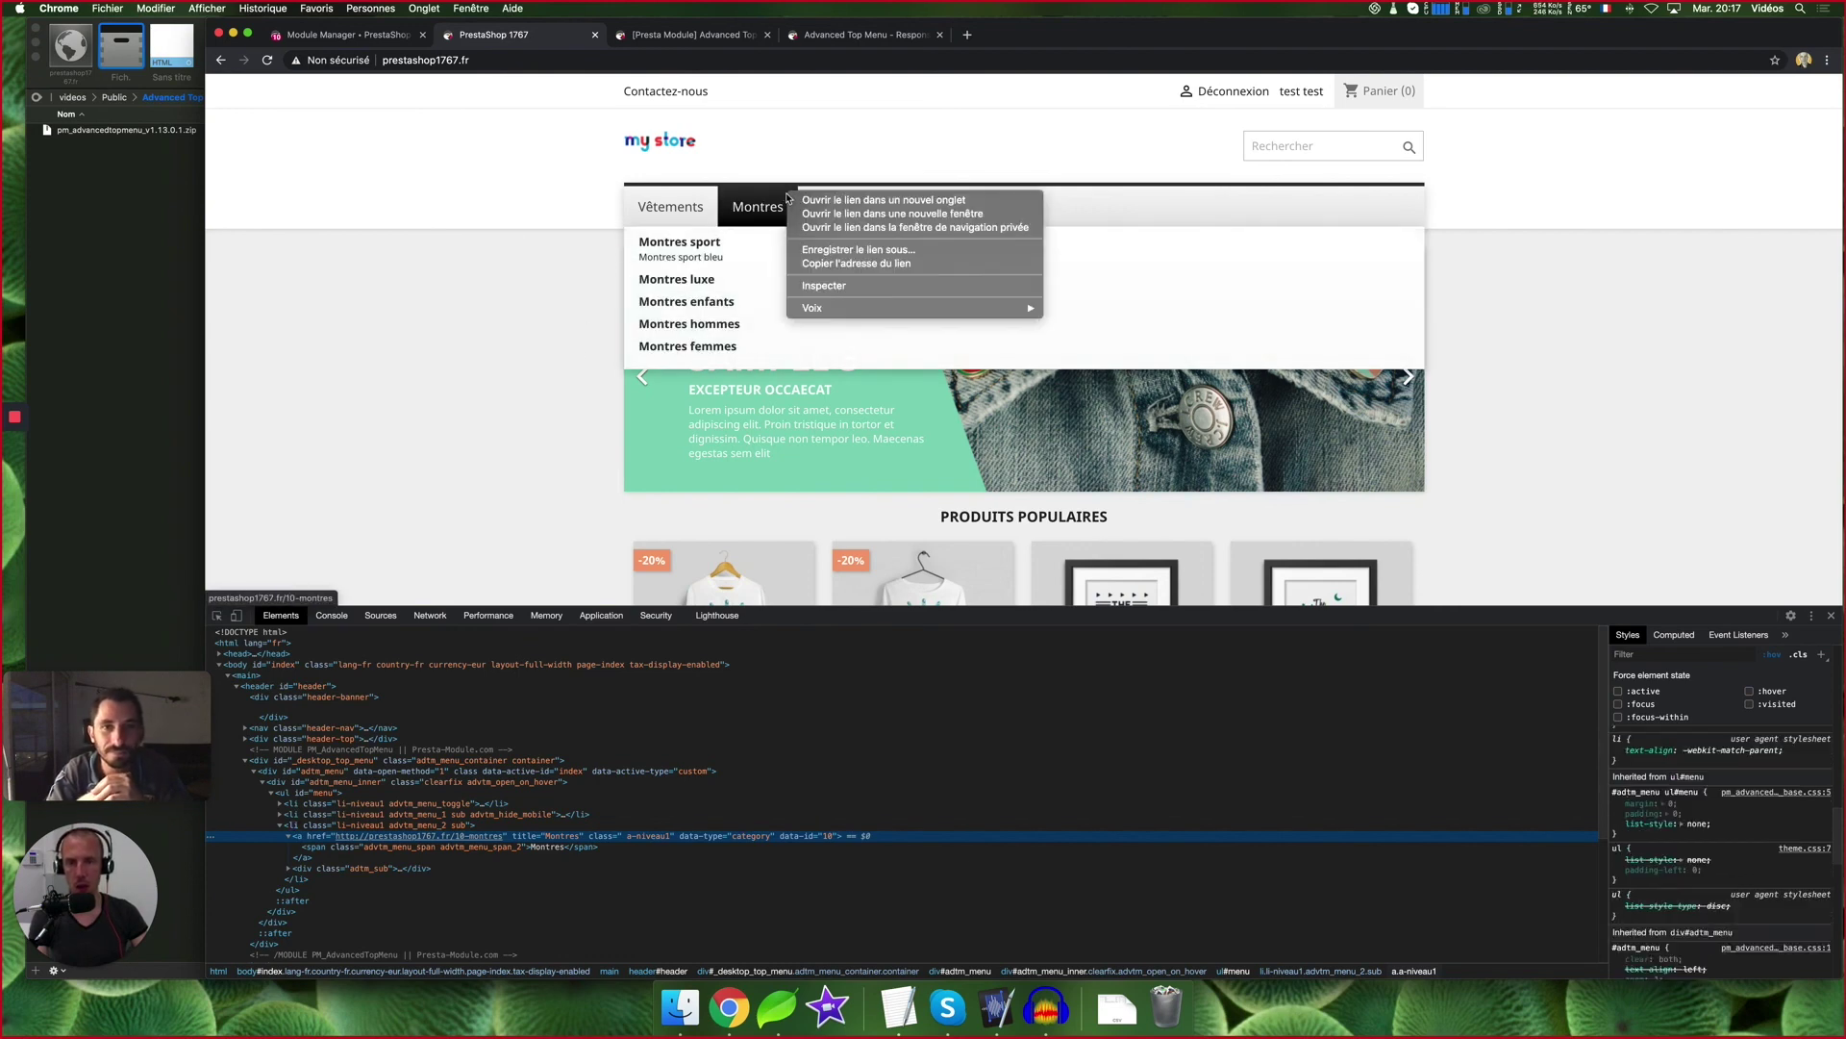
click(817, 286)
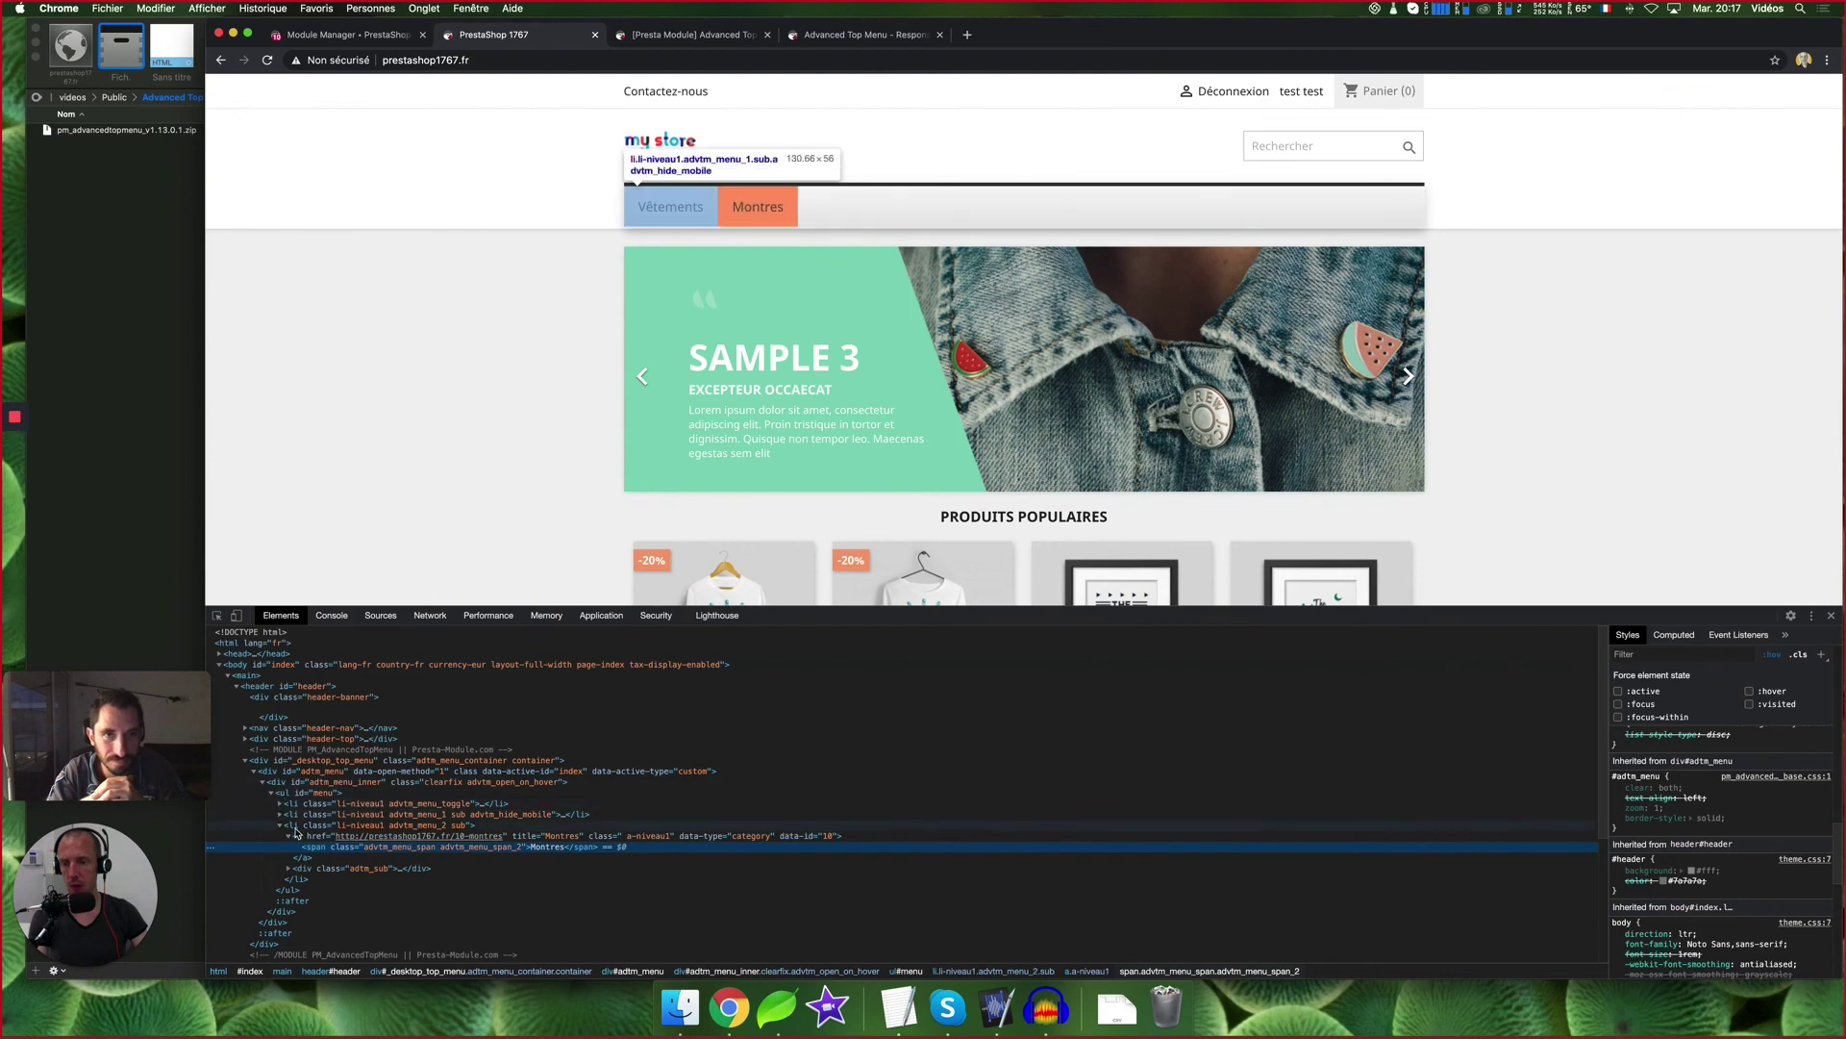
click(296, 825)
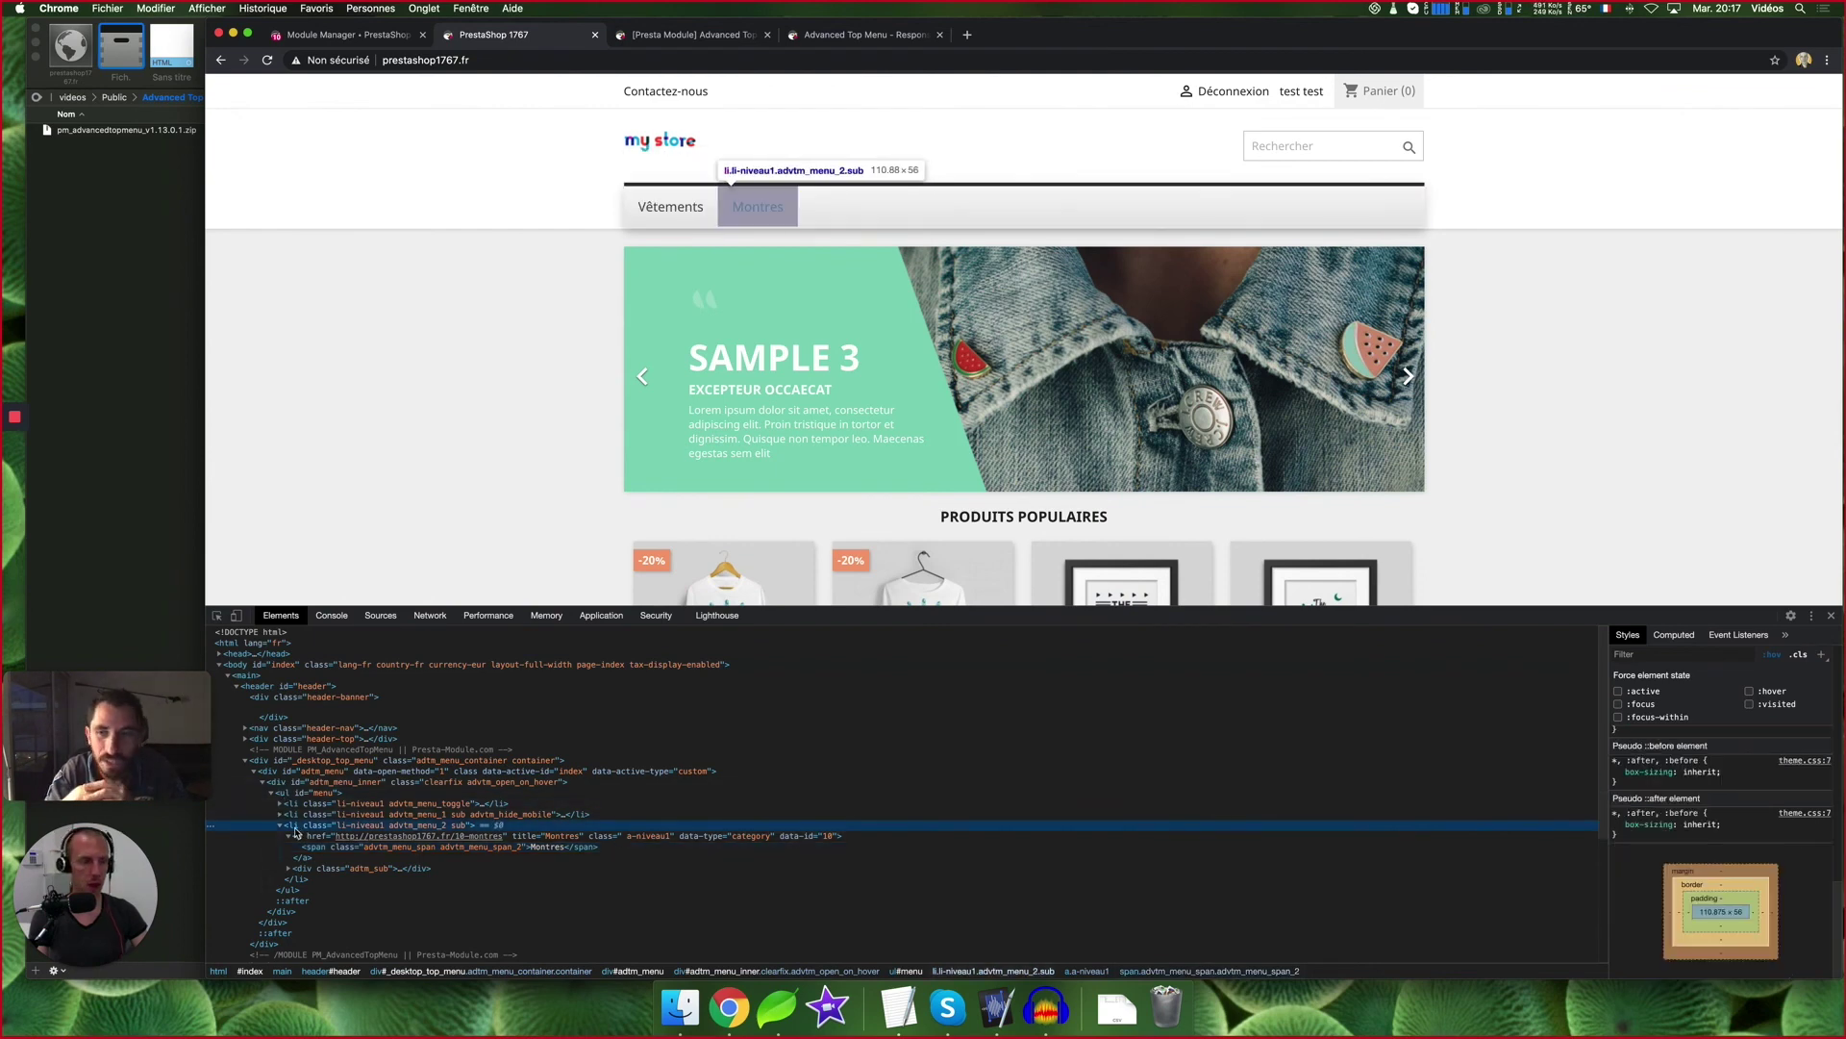
click(1619, 692)
click(1750, 693)
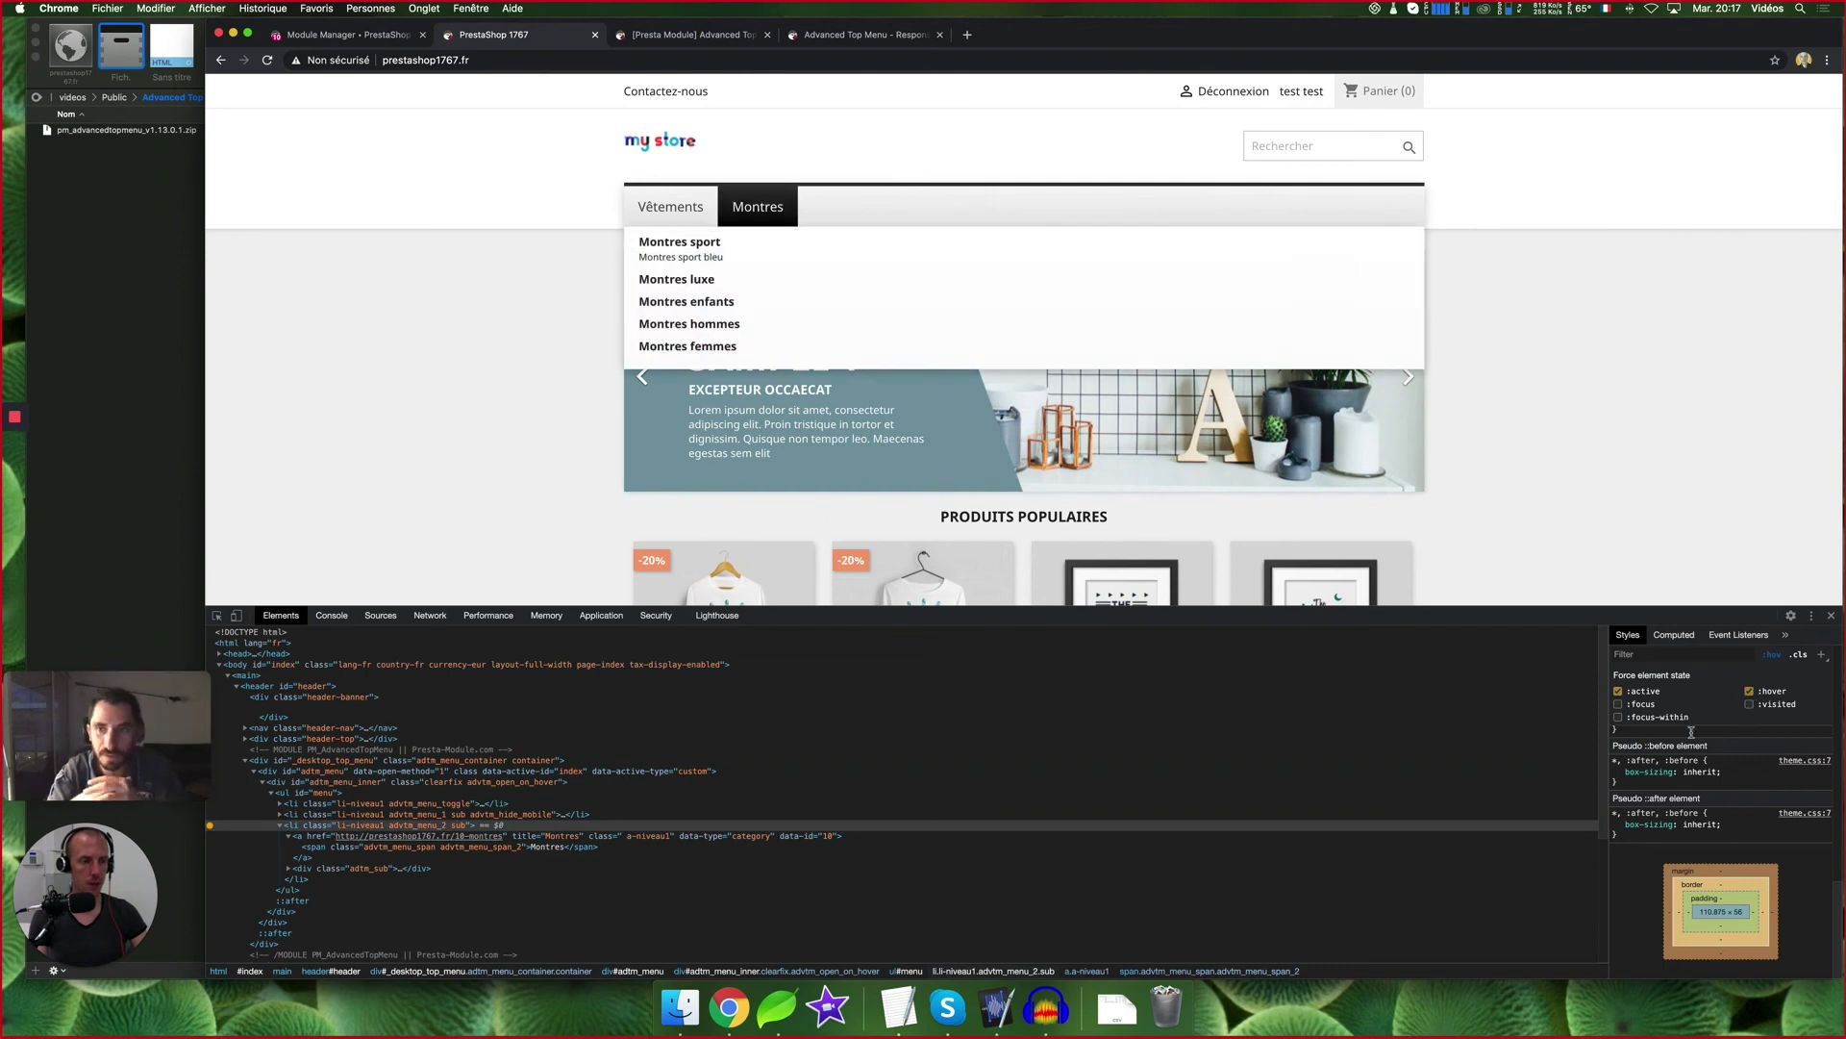
Filter the Montres list item's style rules by #000, then clear the filter
click(1692, 655)
text(#000)
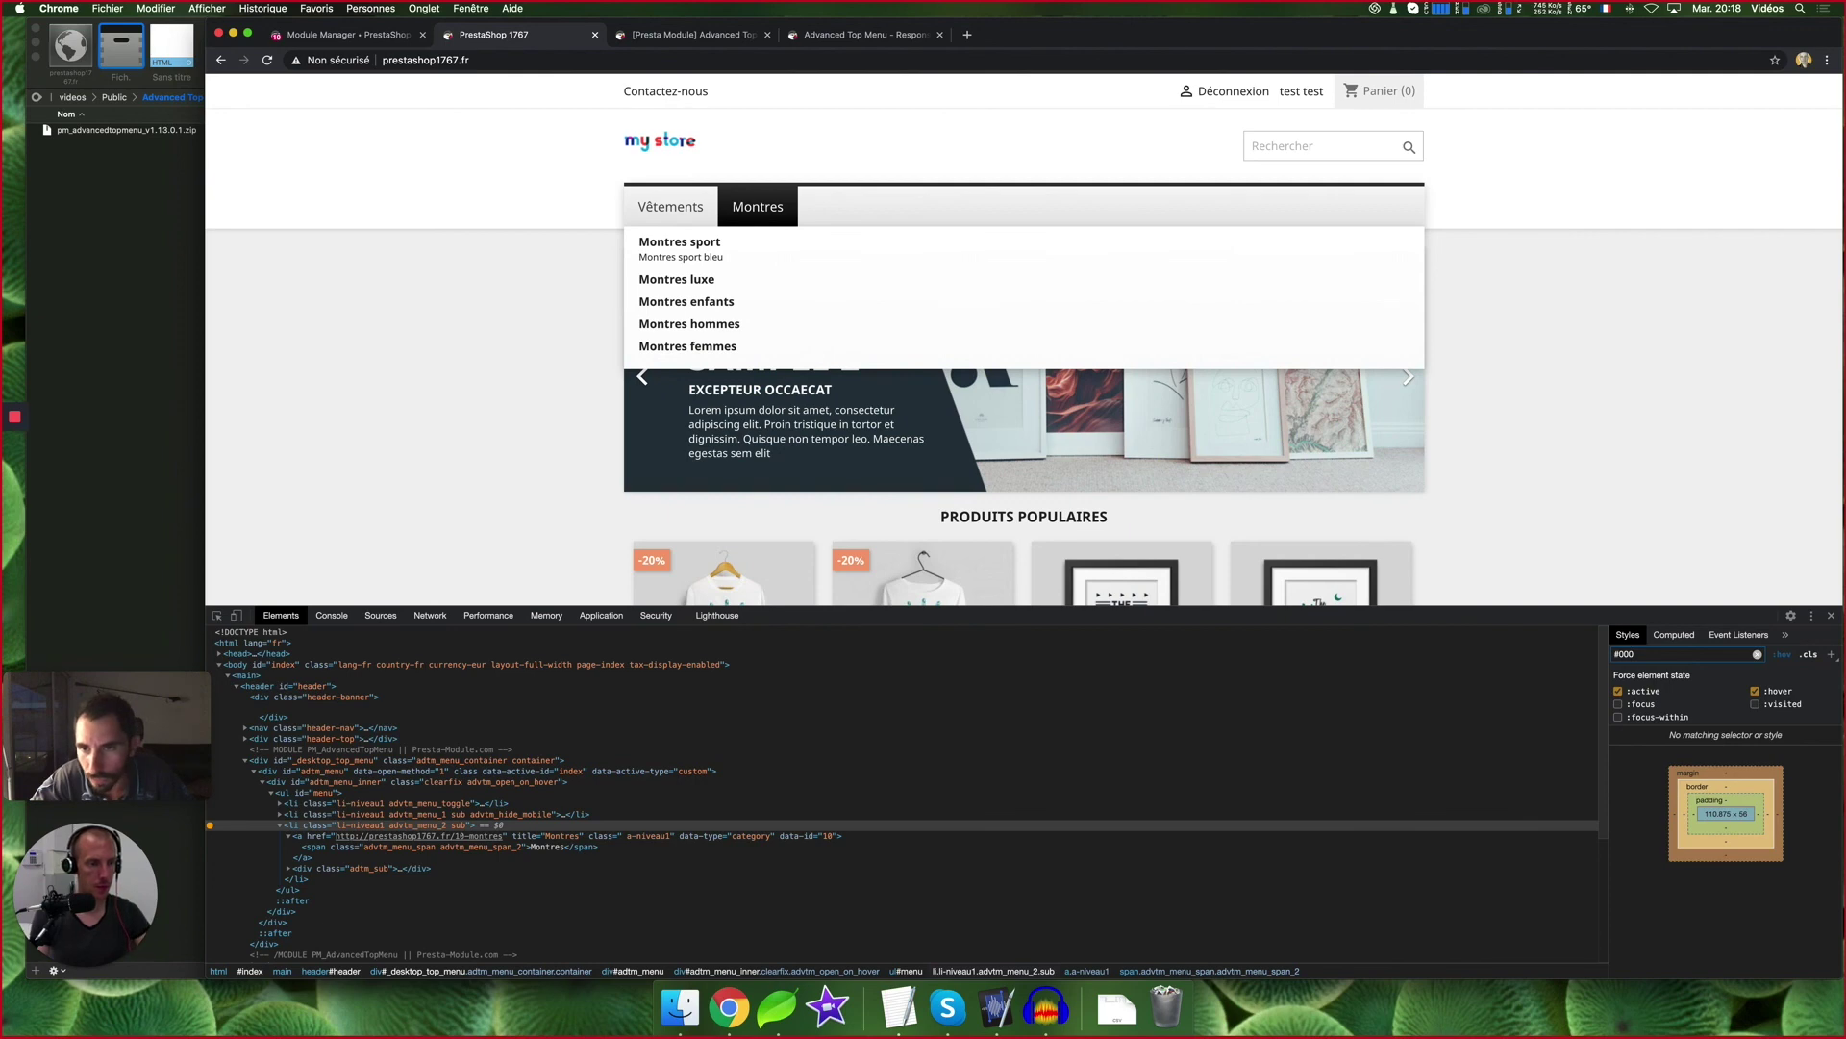
key(BackSpace)
key(BackSpace)
key(BackSpace)
key(BackSpace)
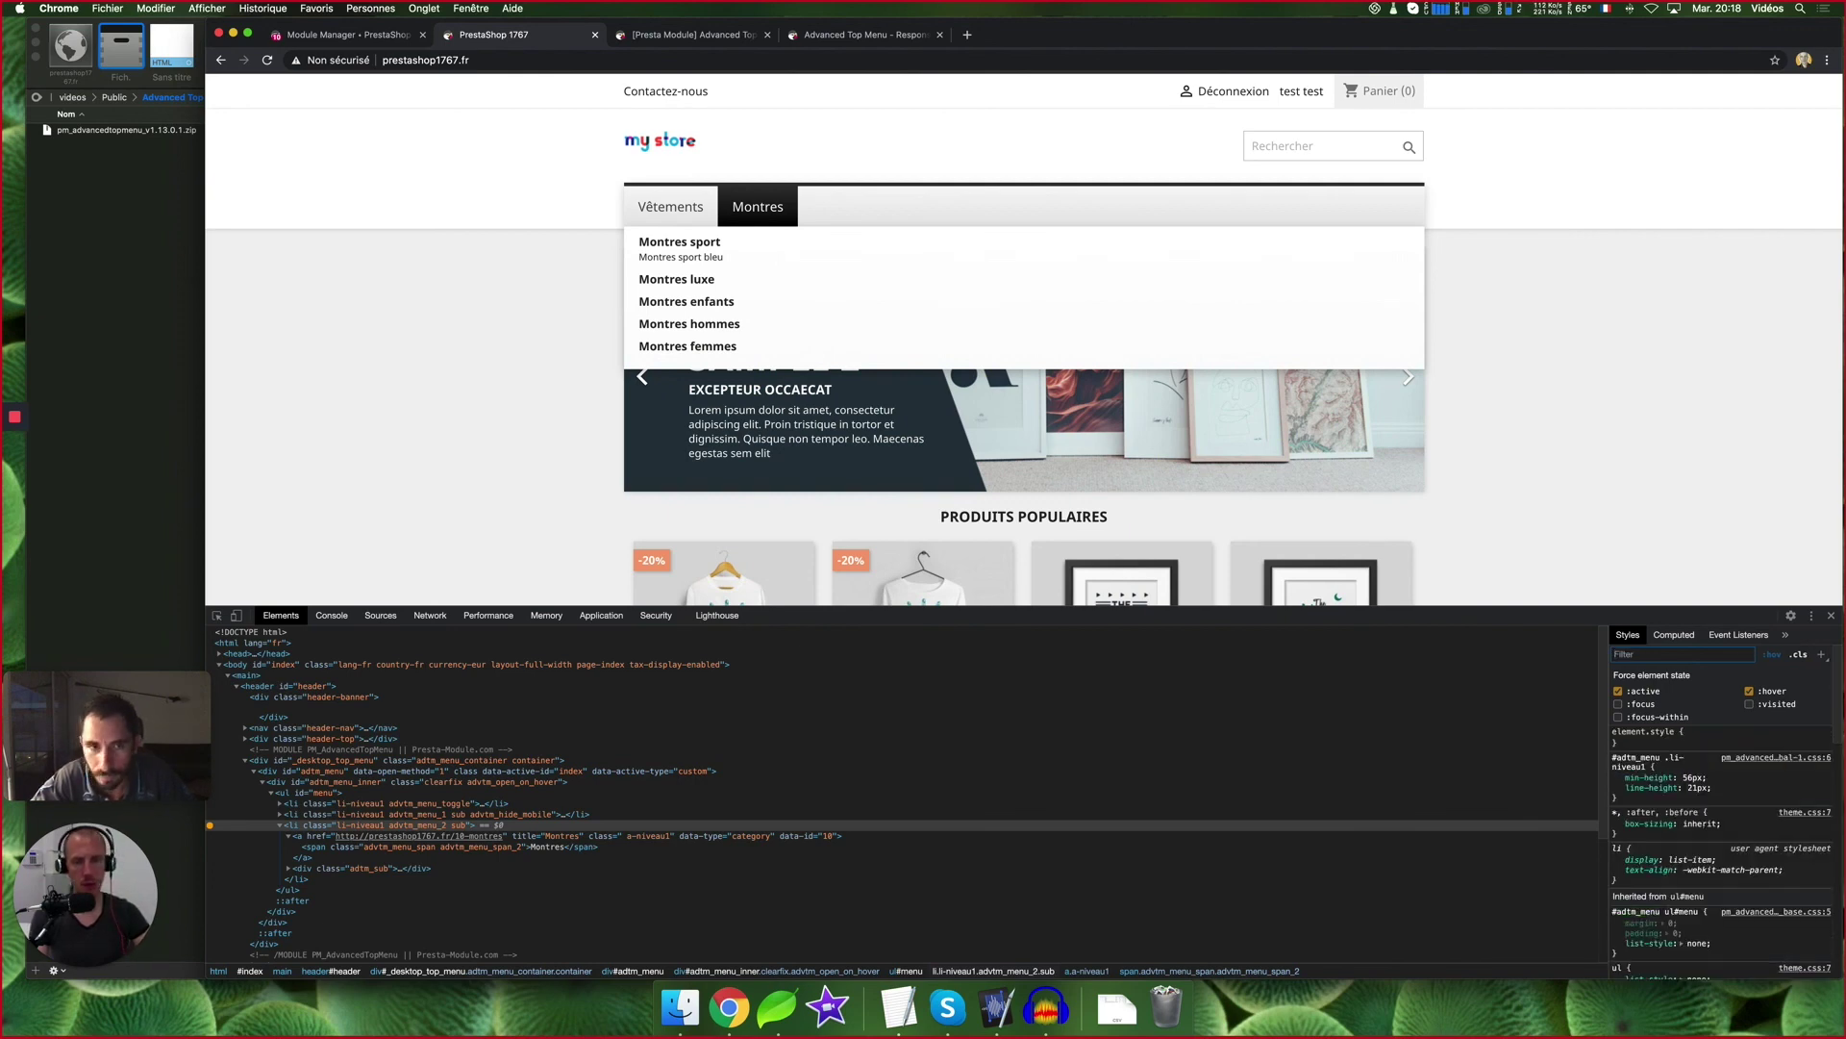
Force the :hover and :active states on the Montres link element and examine its CSS rules for a background colour
click(301, 839)
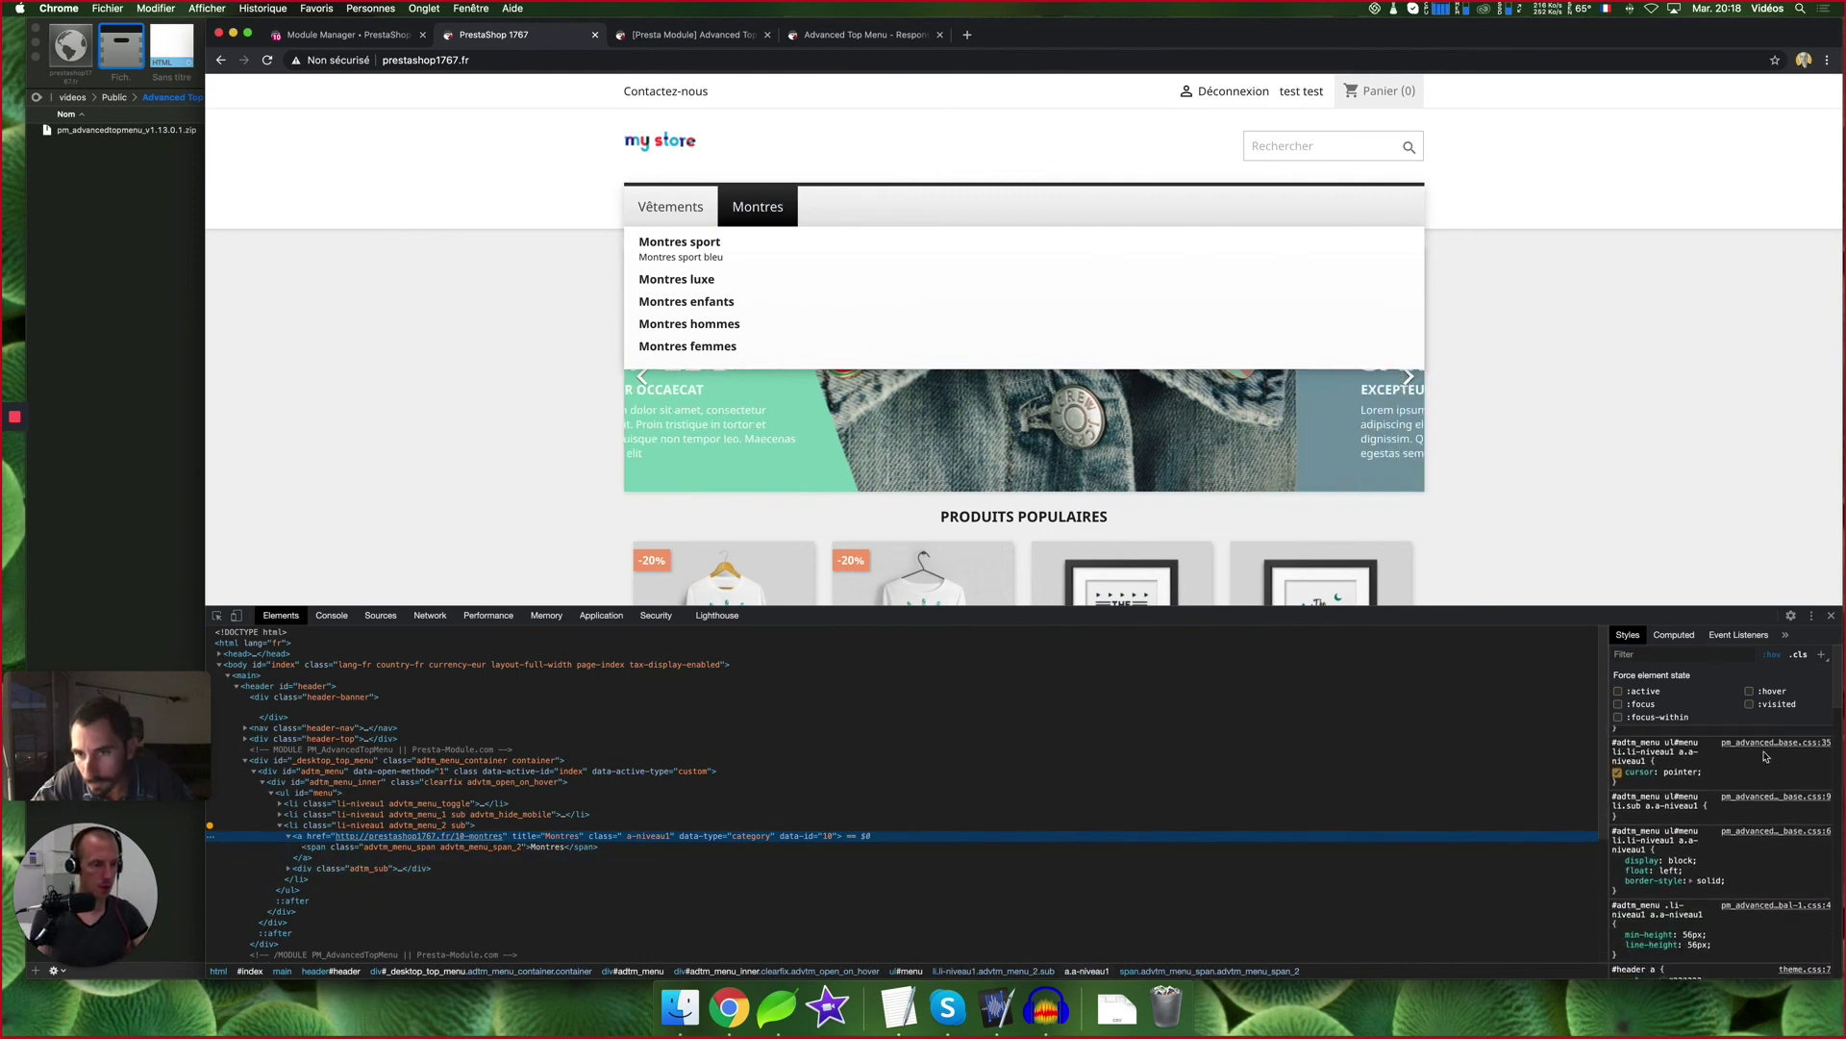
click(1752, 703)
click(1749, 691)
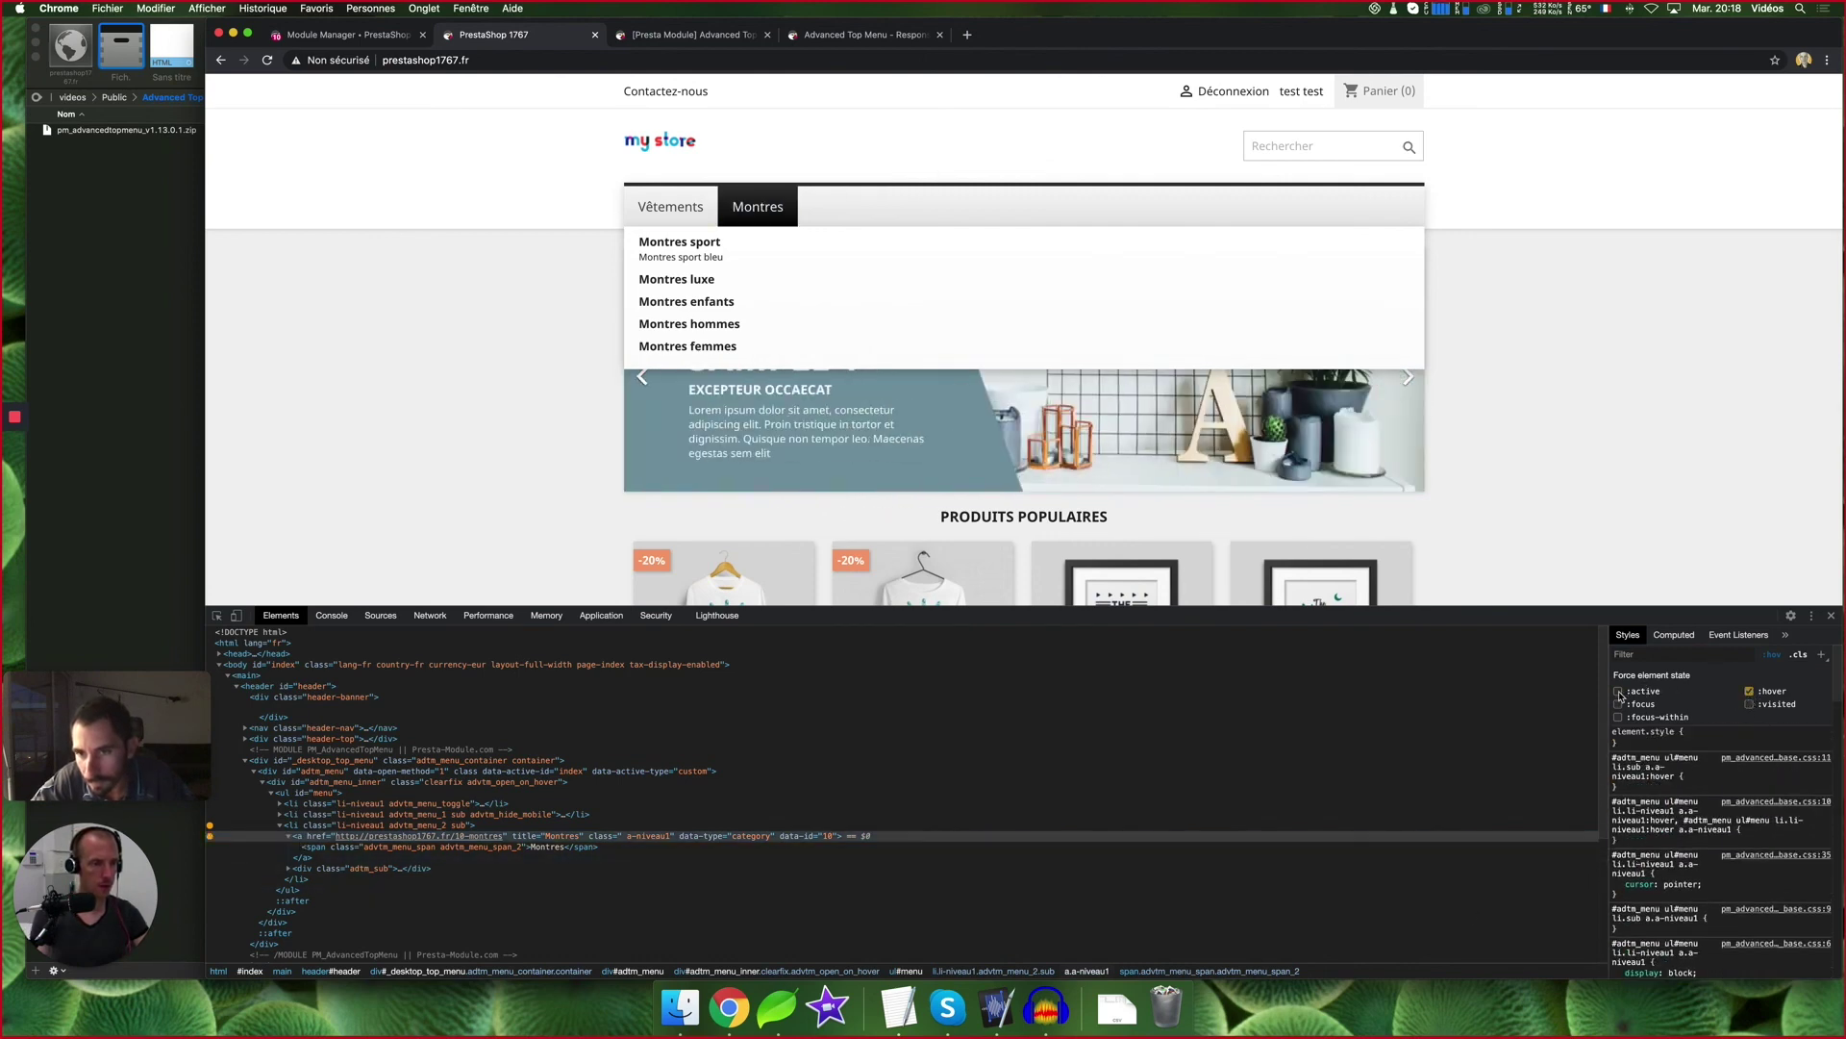
scroll(1690, 881, down, 5)
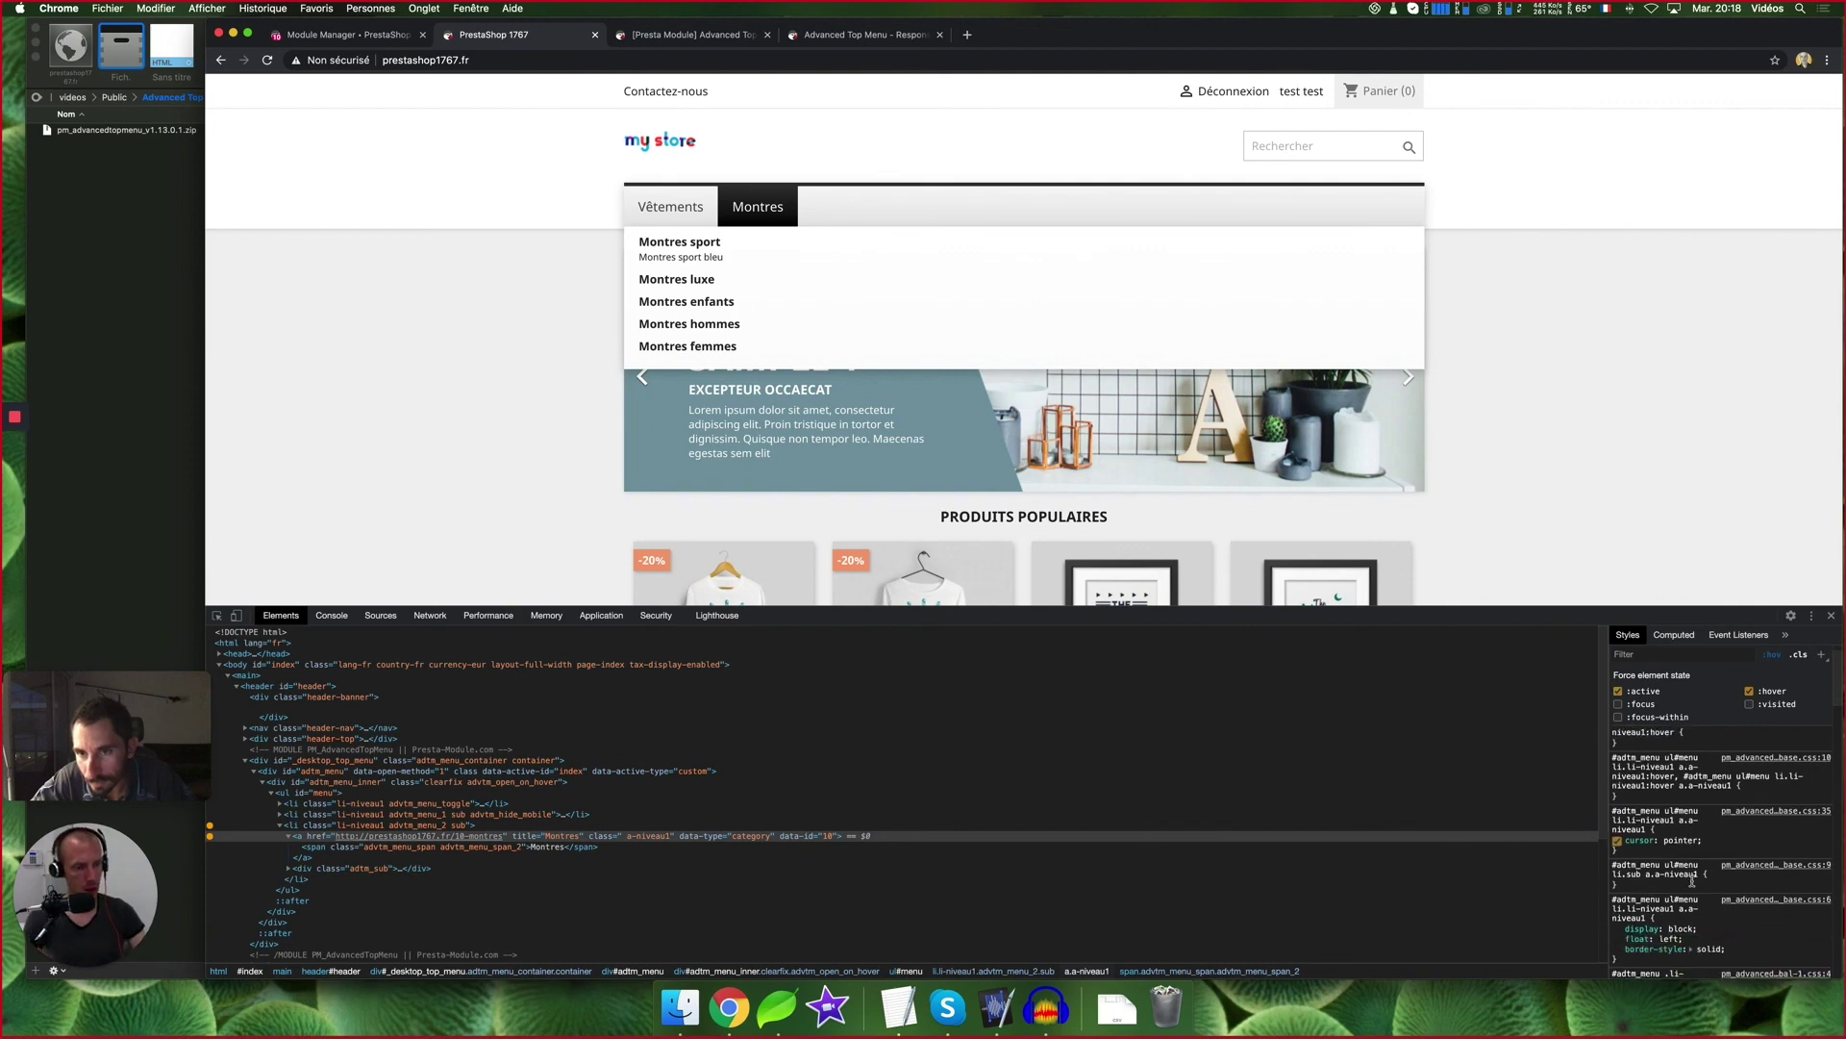
scroll(1694, 881, down, 5)
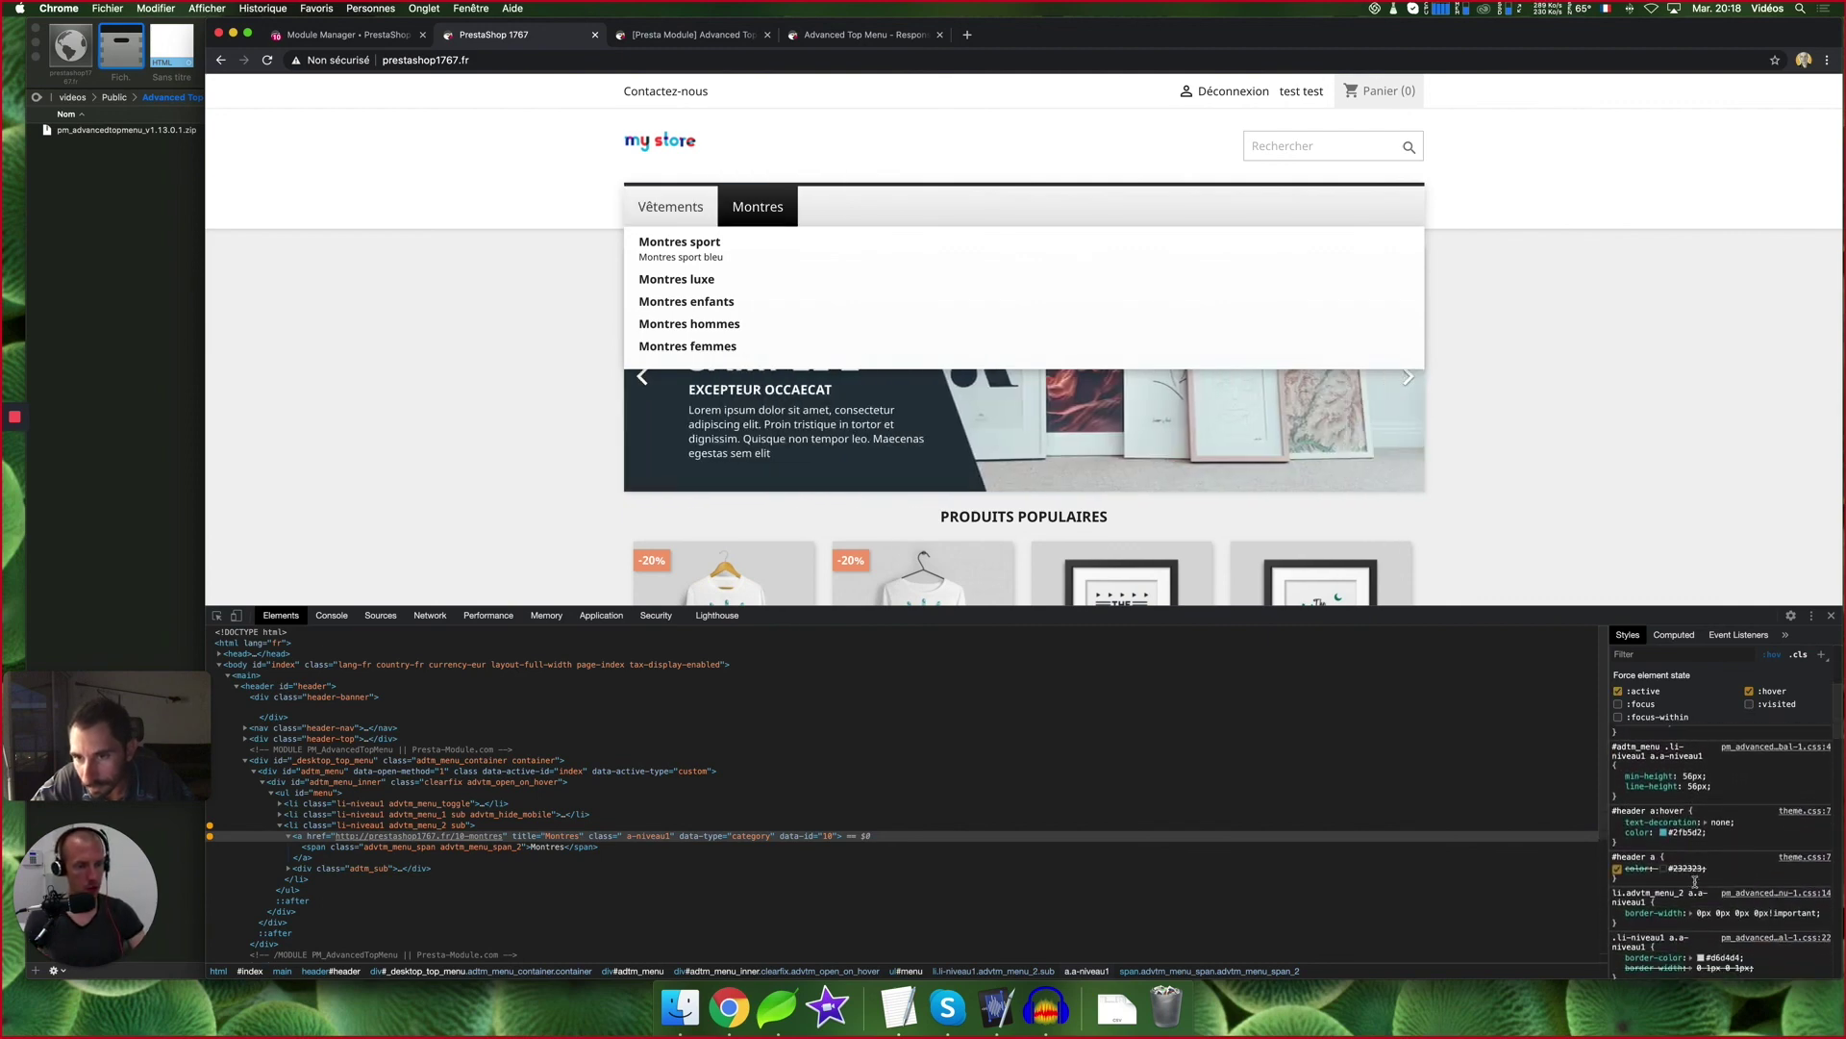
scroll(1695, 882, down, 5)
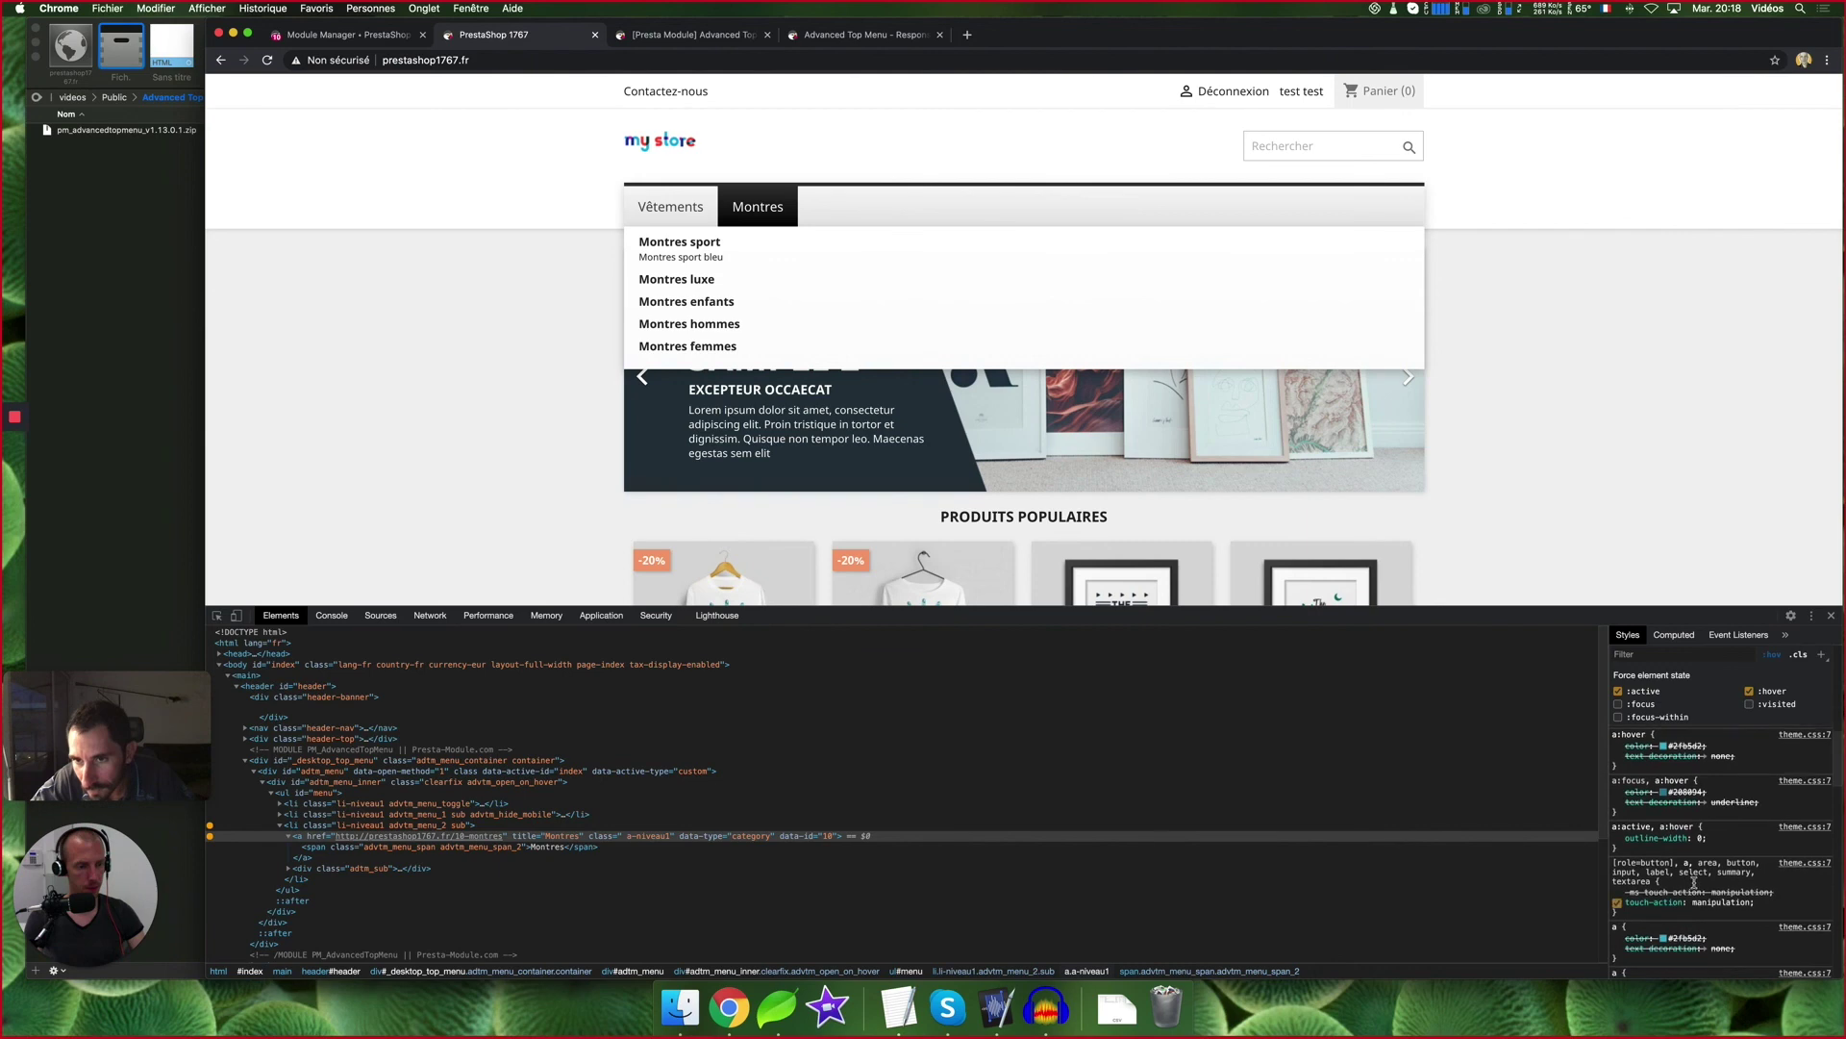
scroll(1695, 881, down, 4)
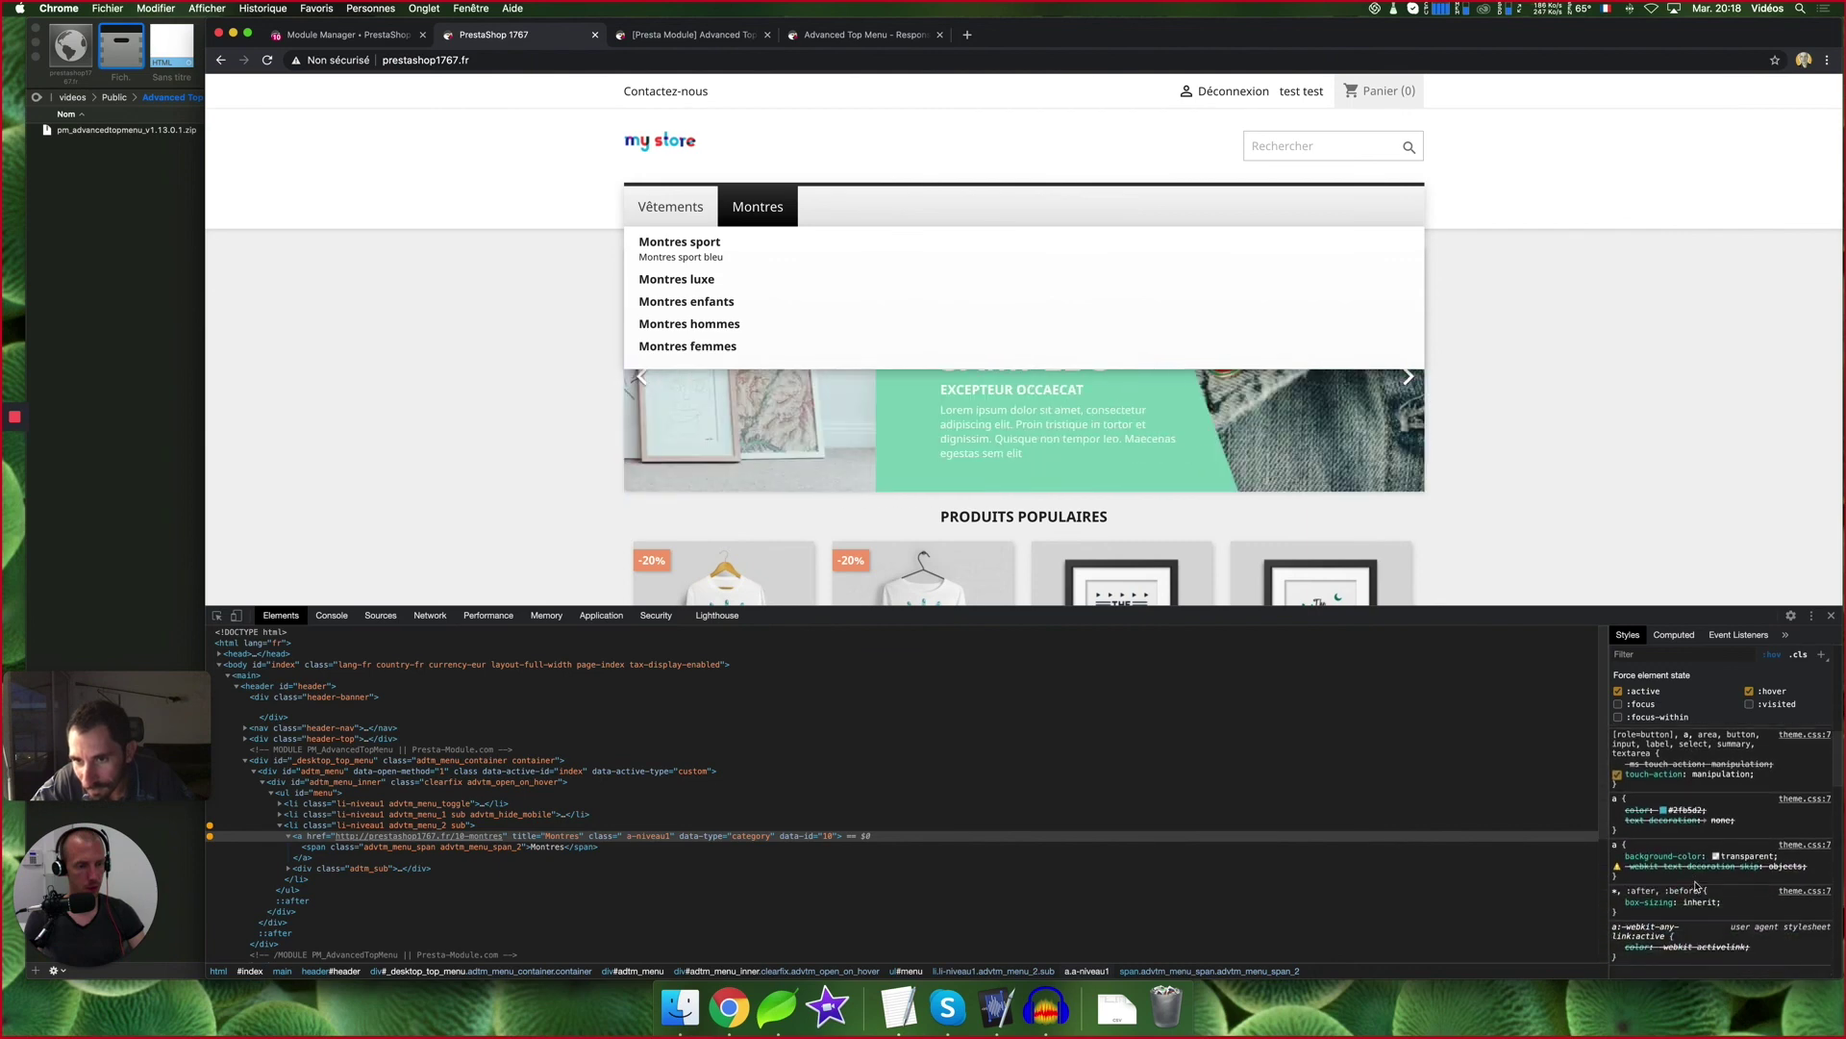
scroll(1695, 878, up, 1)
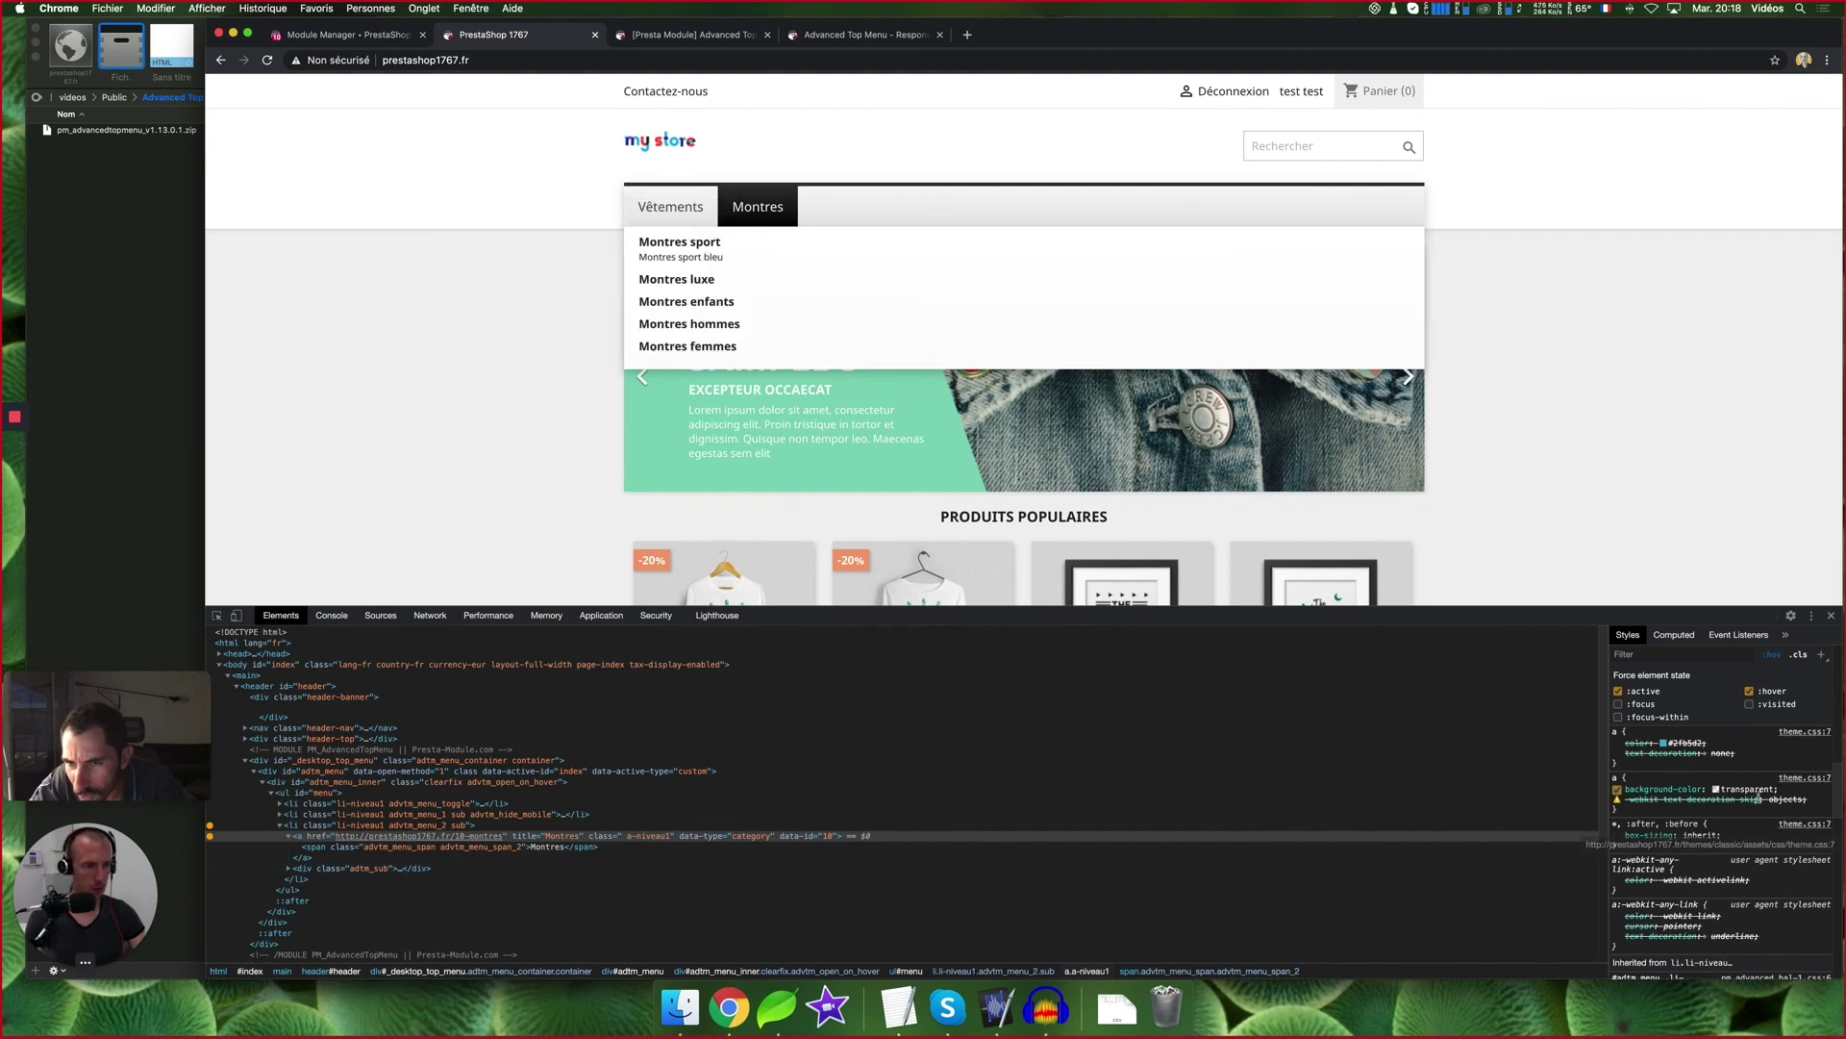
Disable and re-enable the transparent background-color declaration on the Montres link to test its effect
click(1618, 788)
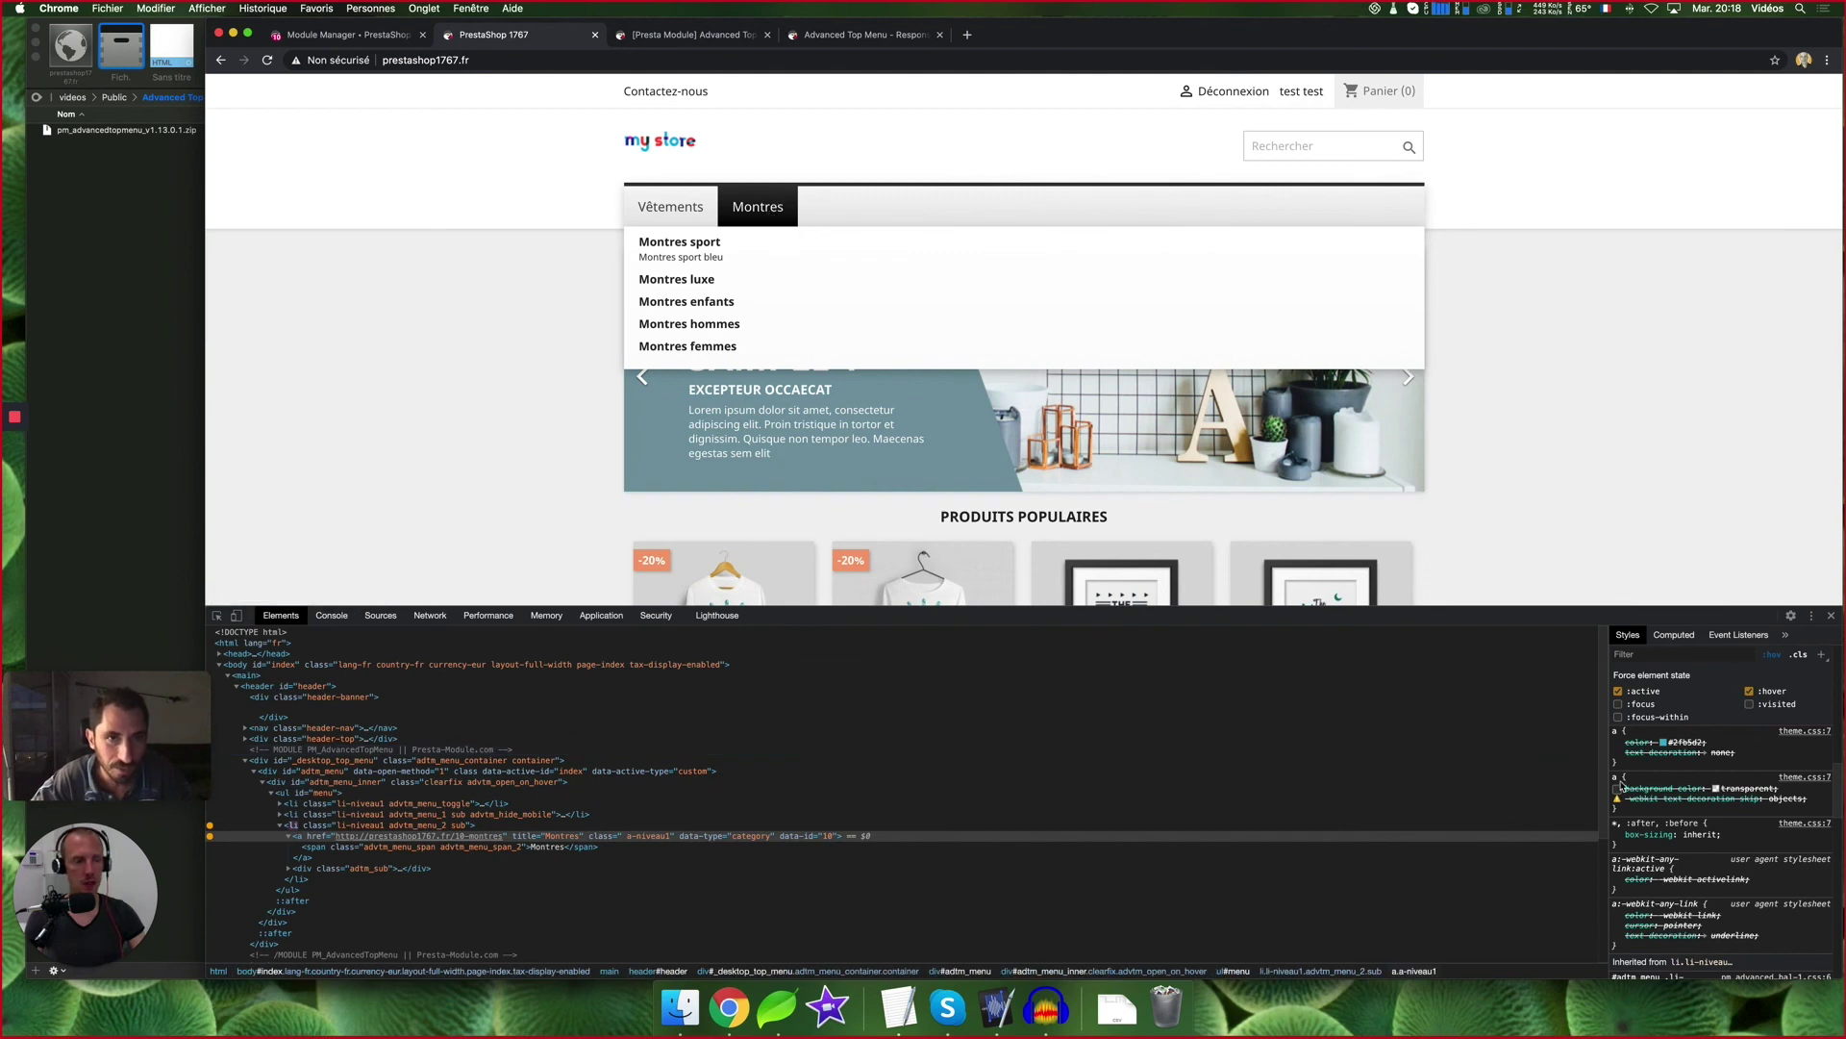
click(1617, 789)
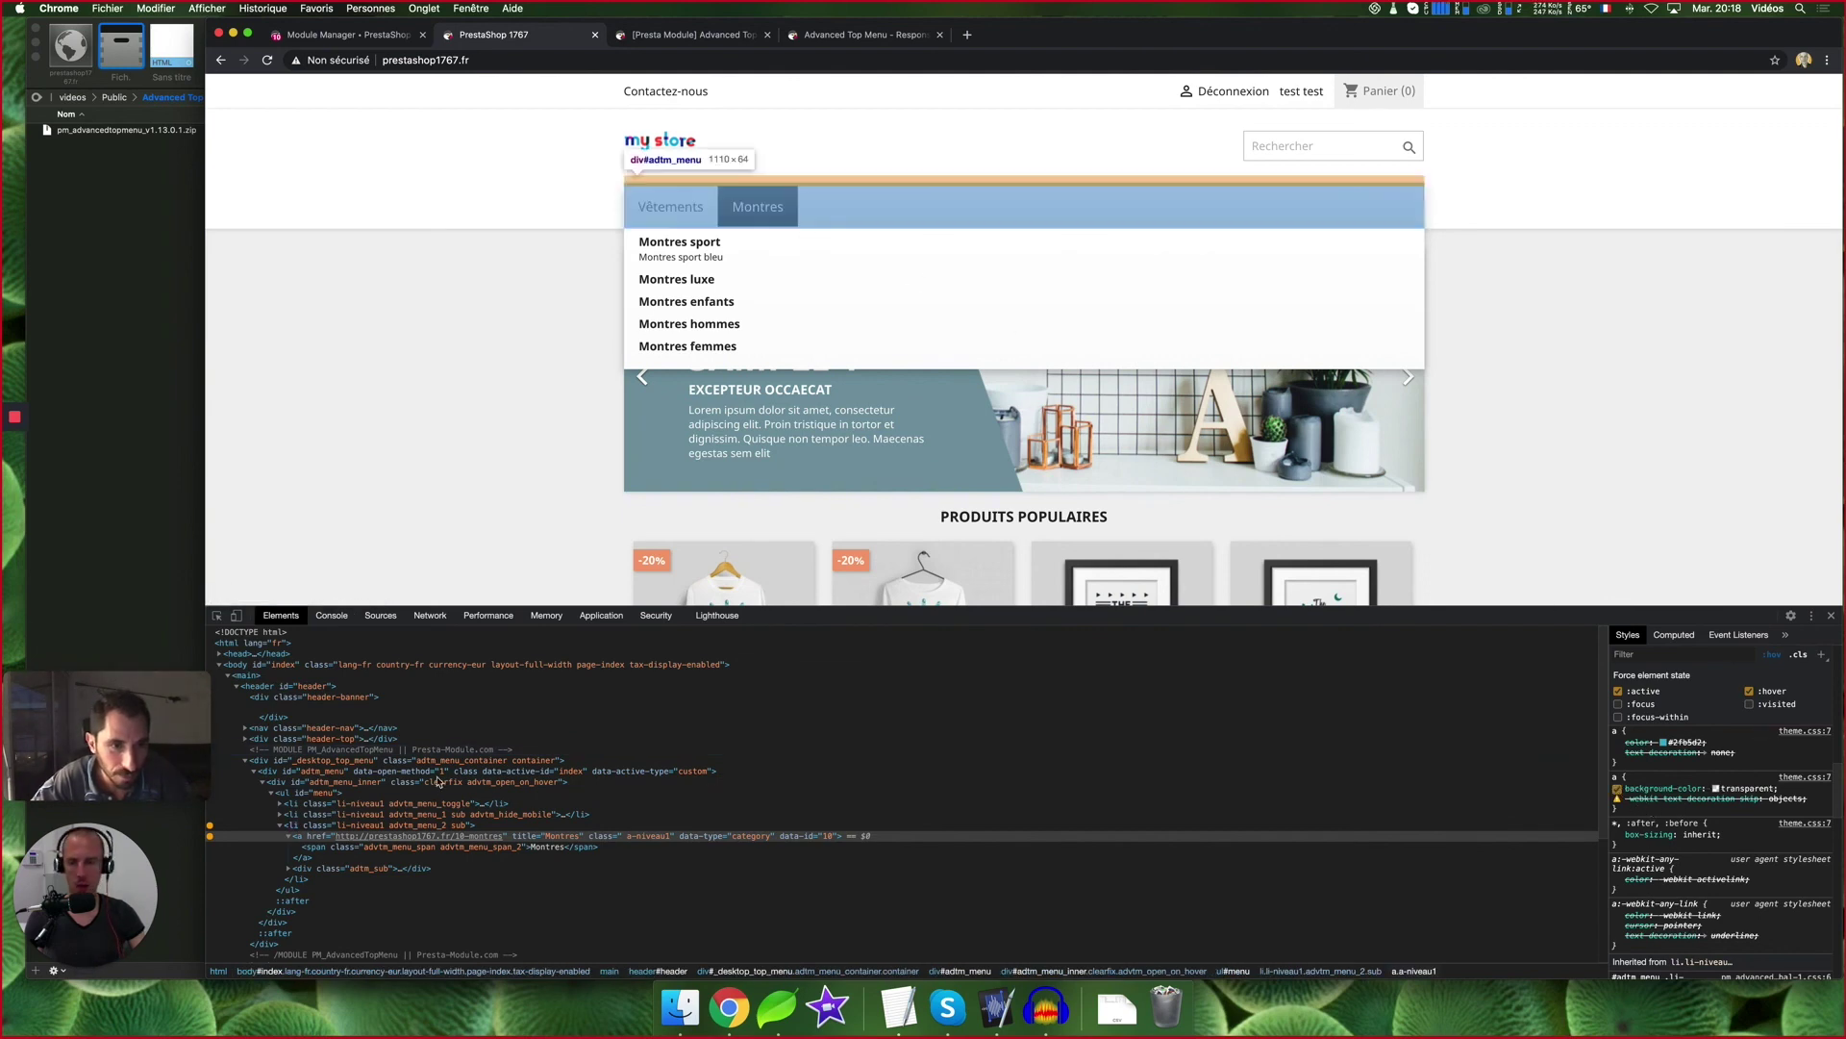
Select the span inside the Montres link, force its :hover and :active states and examine its background rules
click(315, 848)
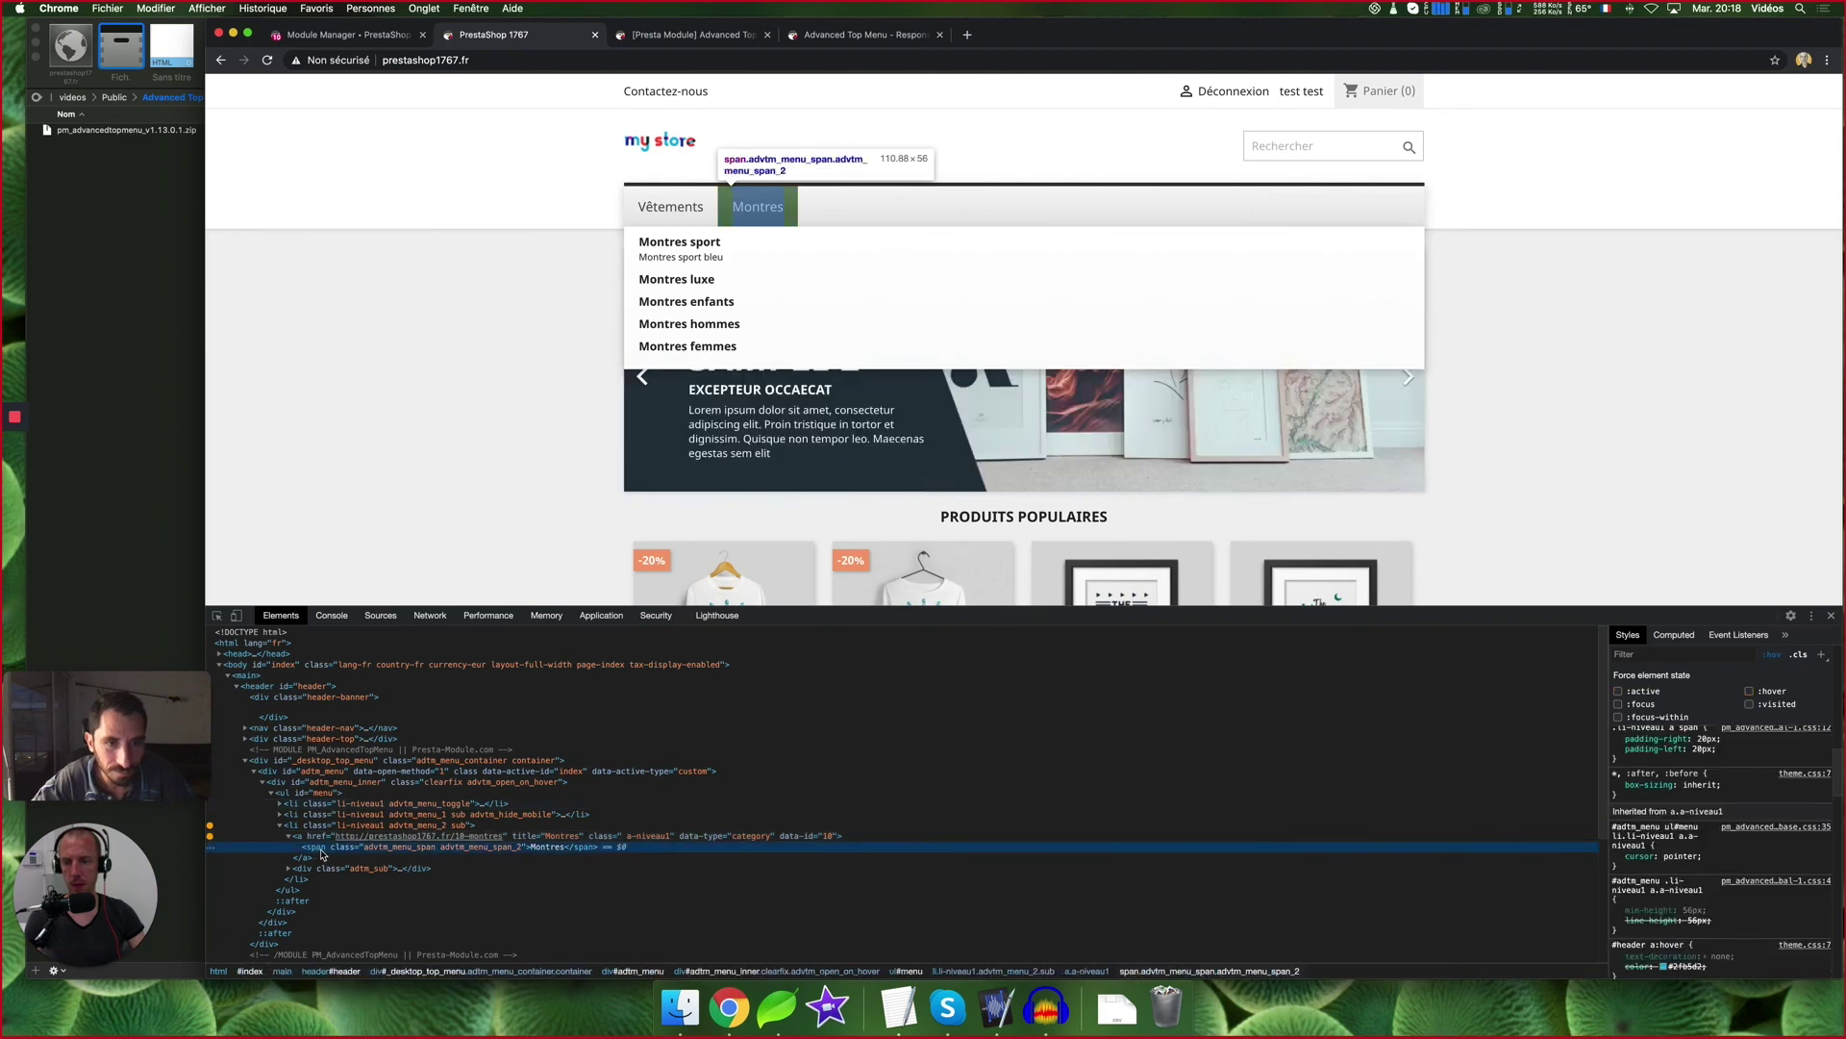
click(1749, 691)
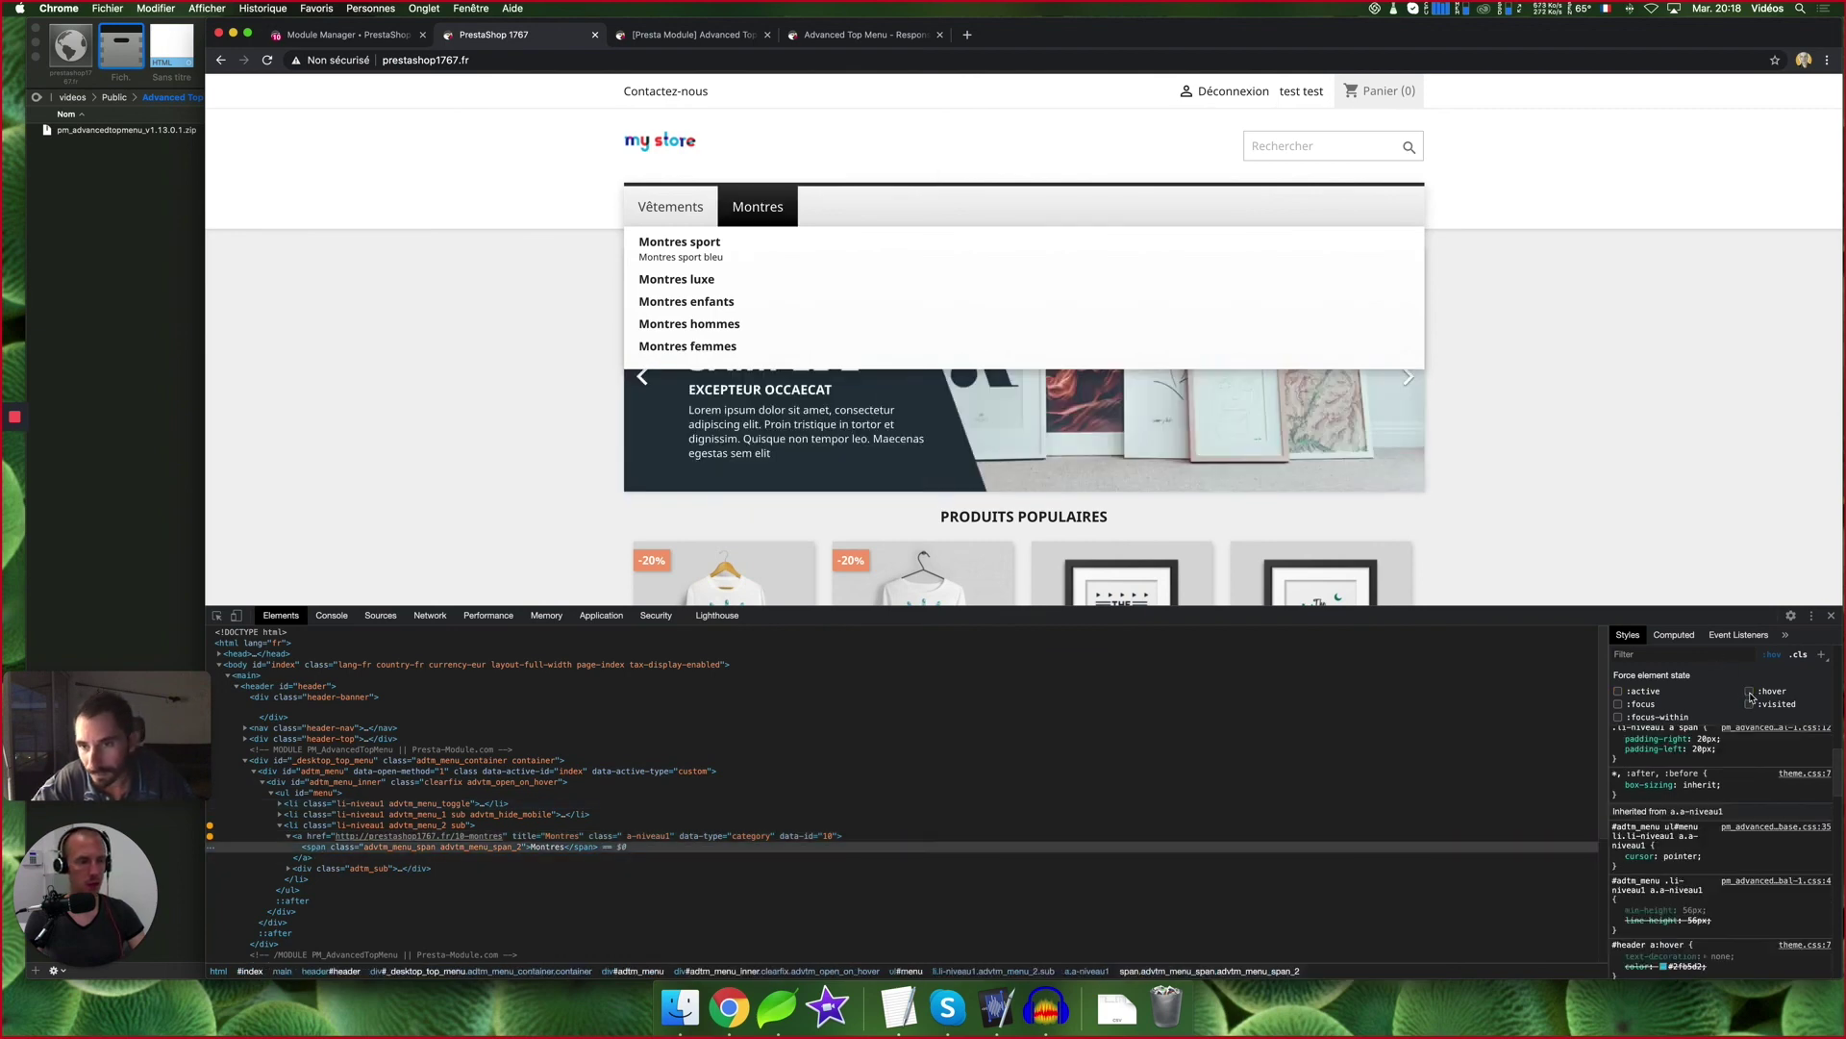
click(1619, 692)
scroll(1721, 814, up, 5)
scroll(1745, 846, down, 3)
scroll(1746, 847, down, 3)
scroll(1743, 847, down, 1)
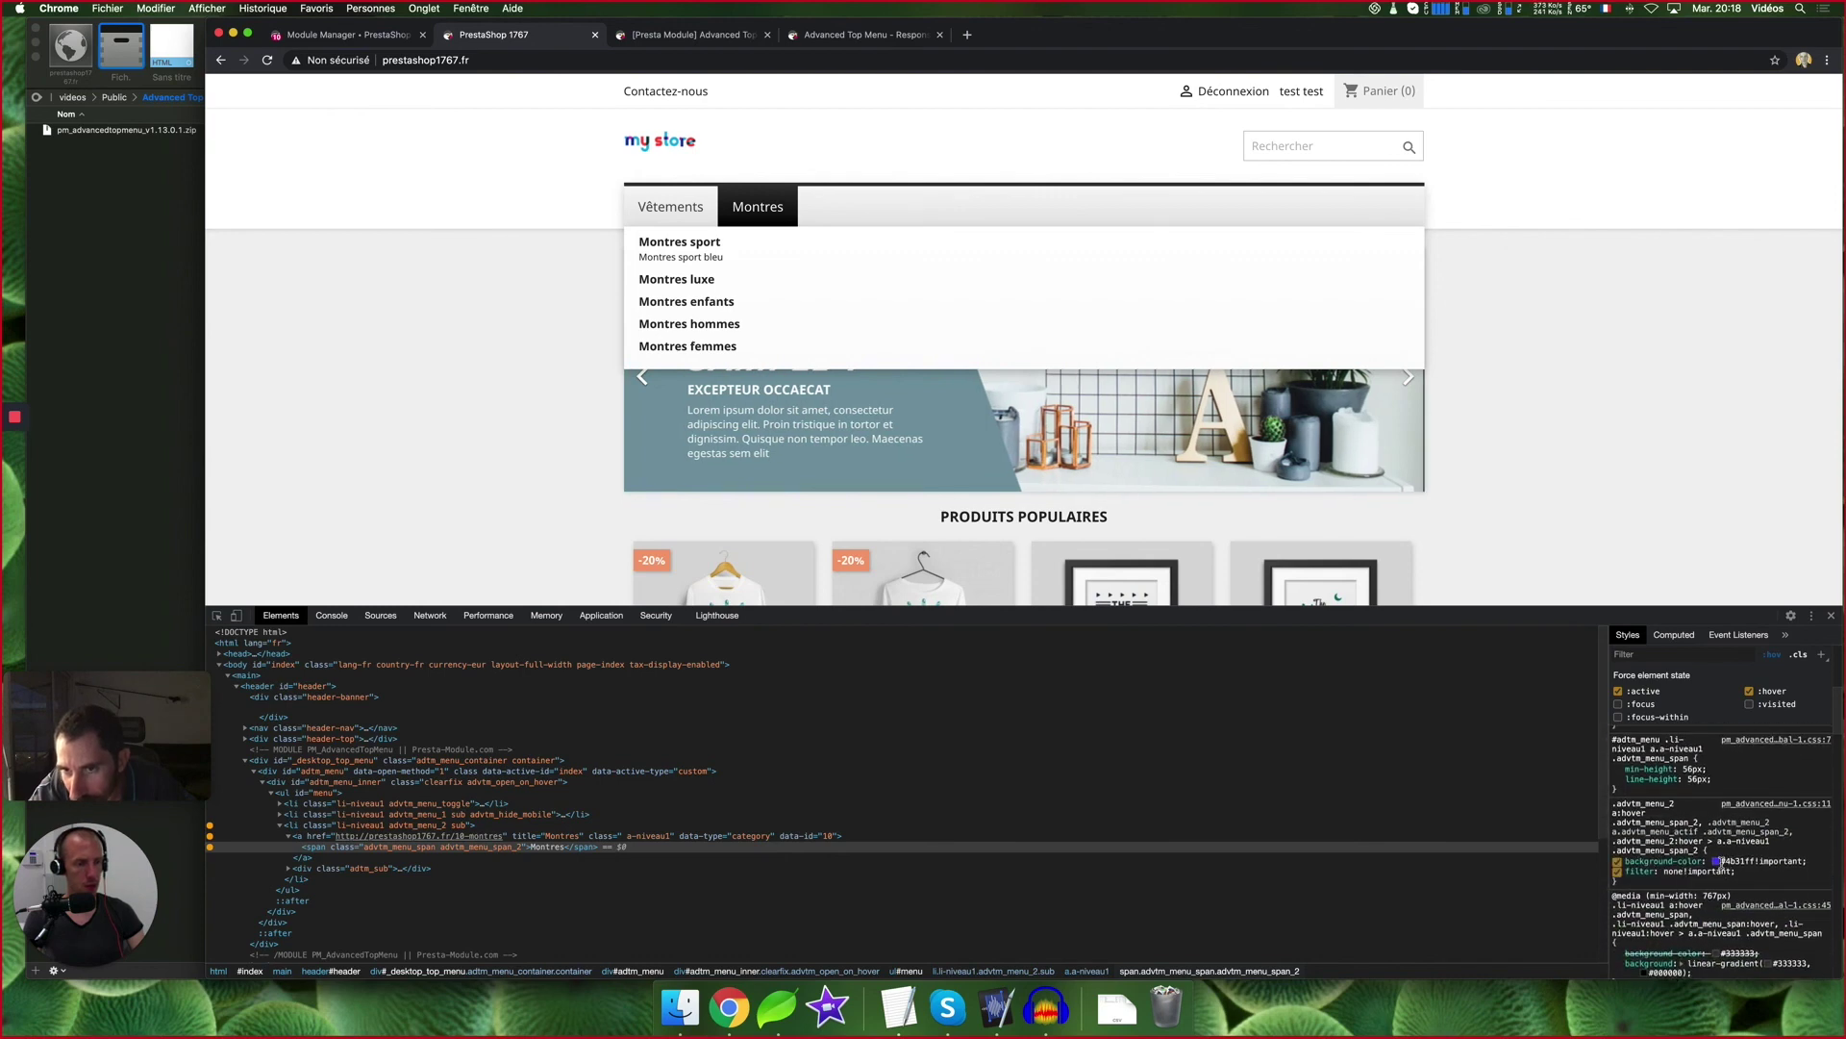
Test the Montres span's hover backgrounds by disabling and re-enabling the linear-gradient in the min-width: 767px media rule
click(1617, 862)
scroll(1751, 864, down, 1)
scroll(1751, 865, down, 2)
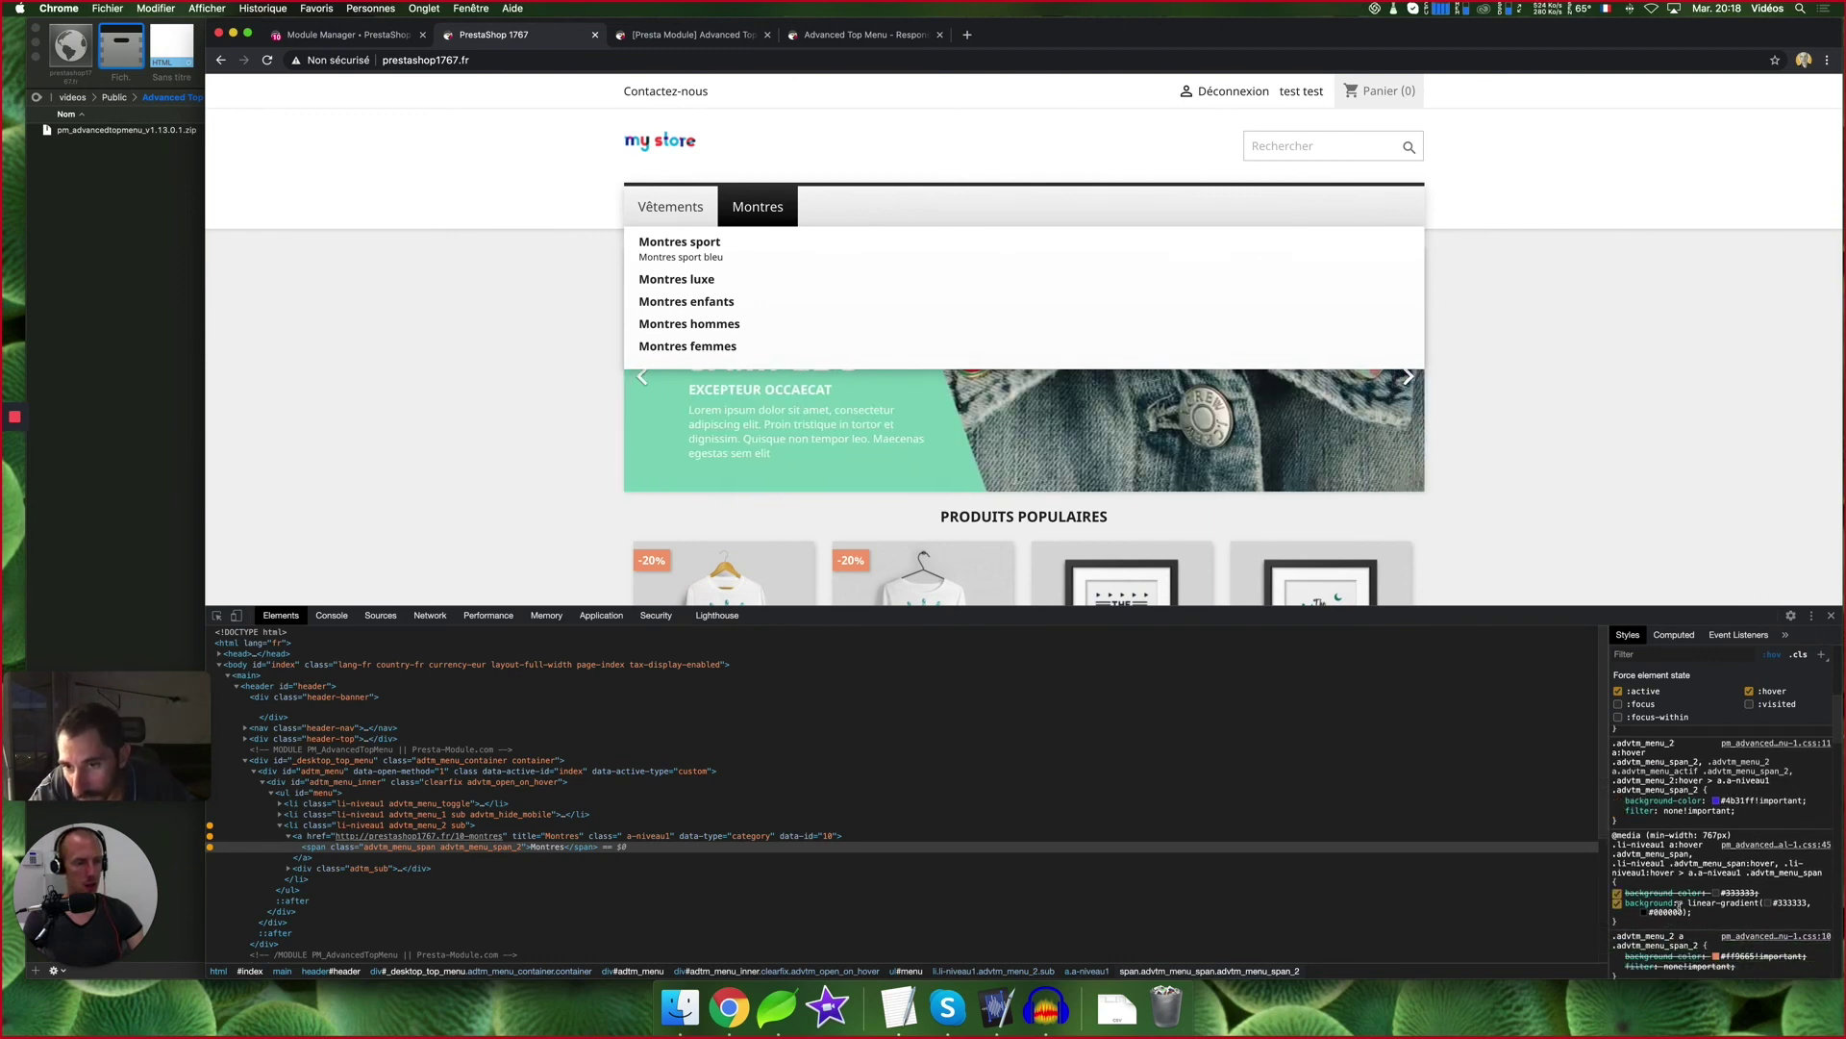
click(1617, 904)
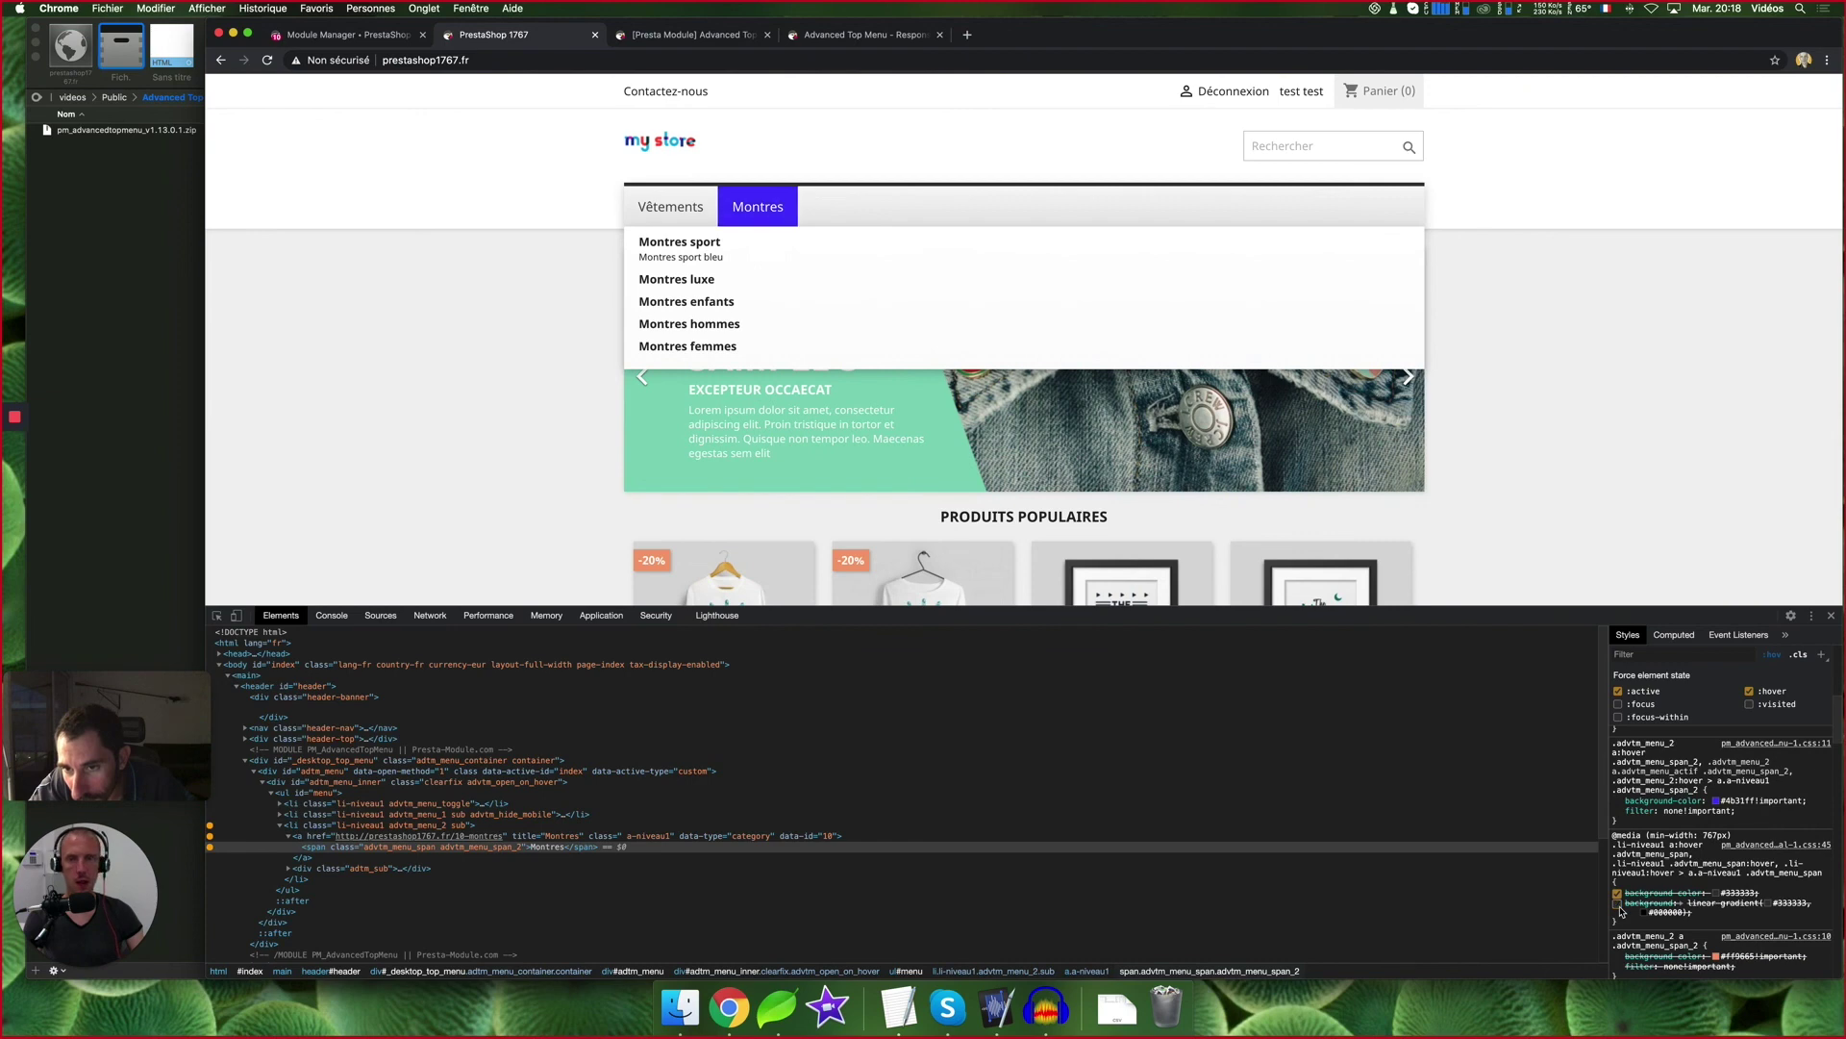
click(1618, 904)
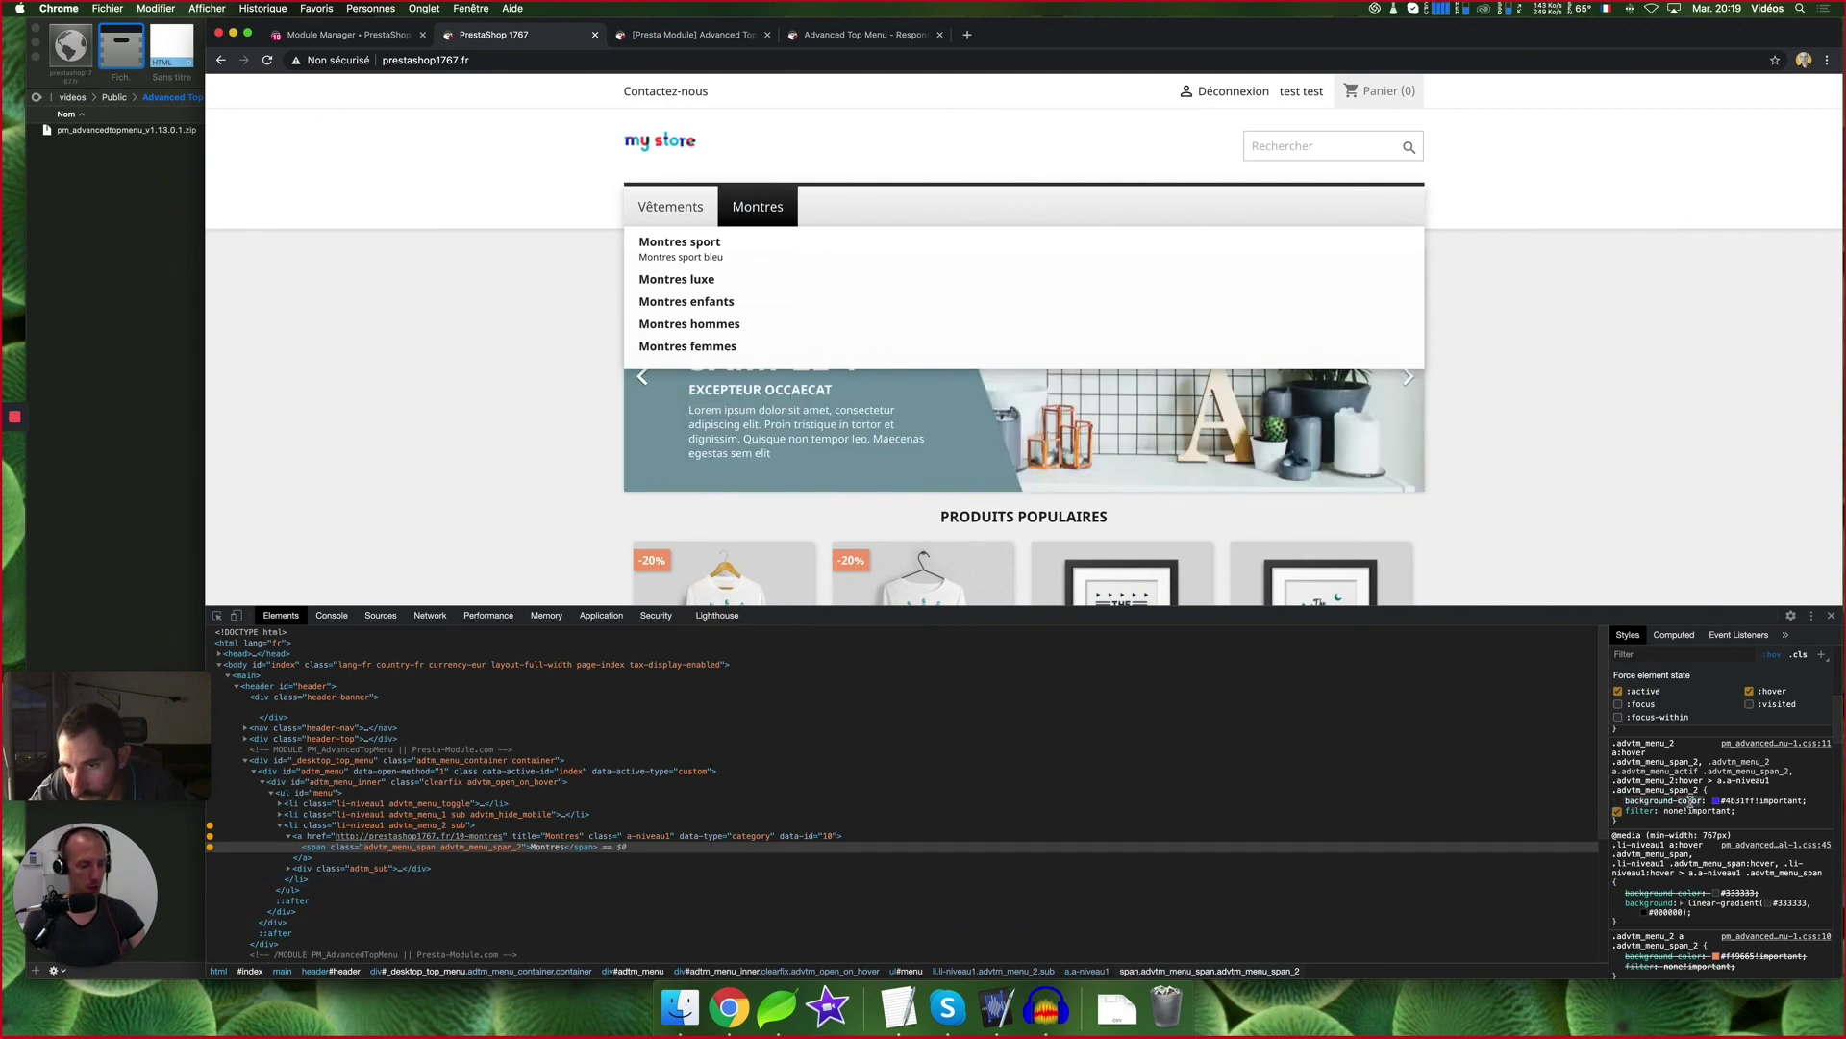
Change the background-color property of #4b31ff in the .advtm_menu_2 hover rule to background, then switch it off and on to compare
click(1690, 801)
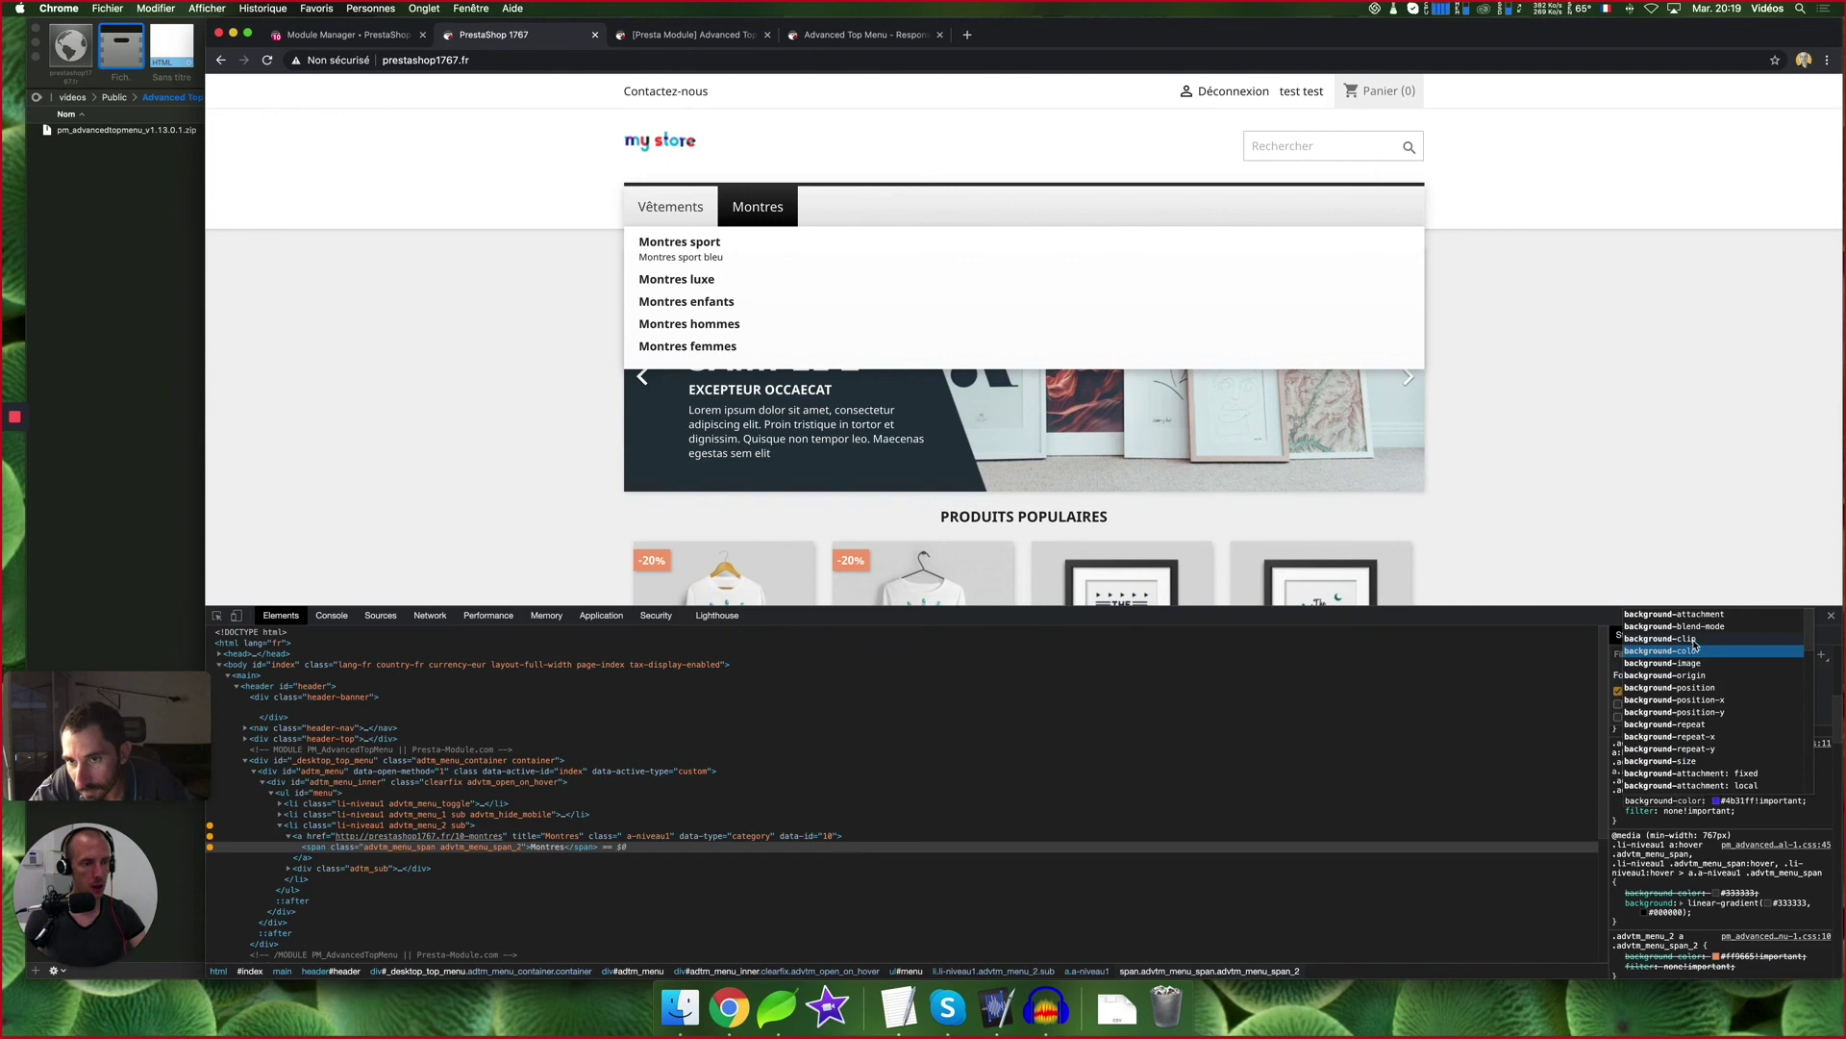
scroll(1693, 678, down, 1)
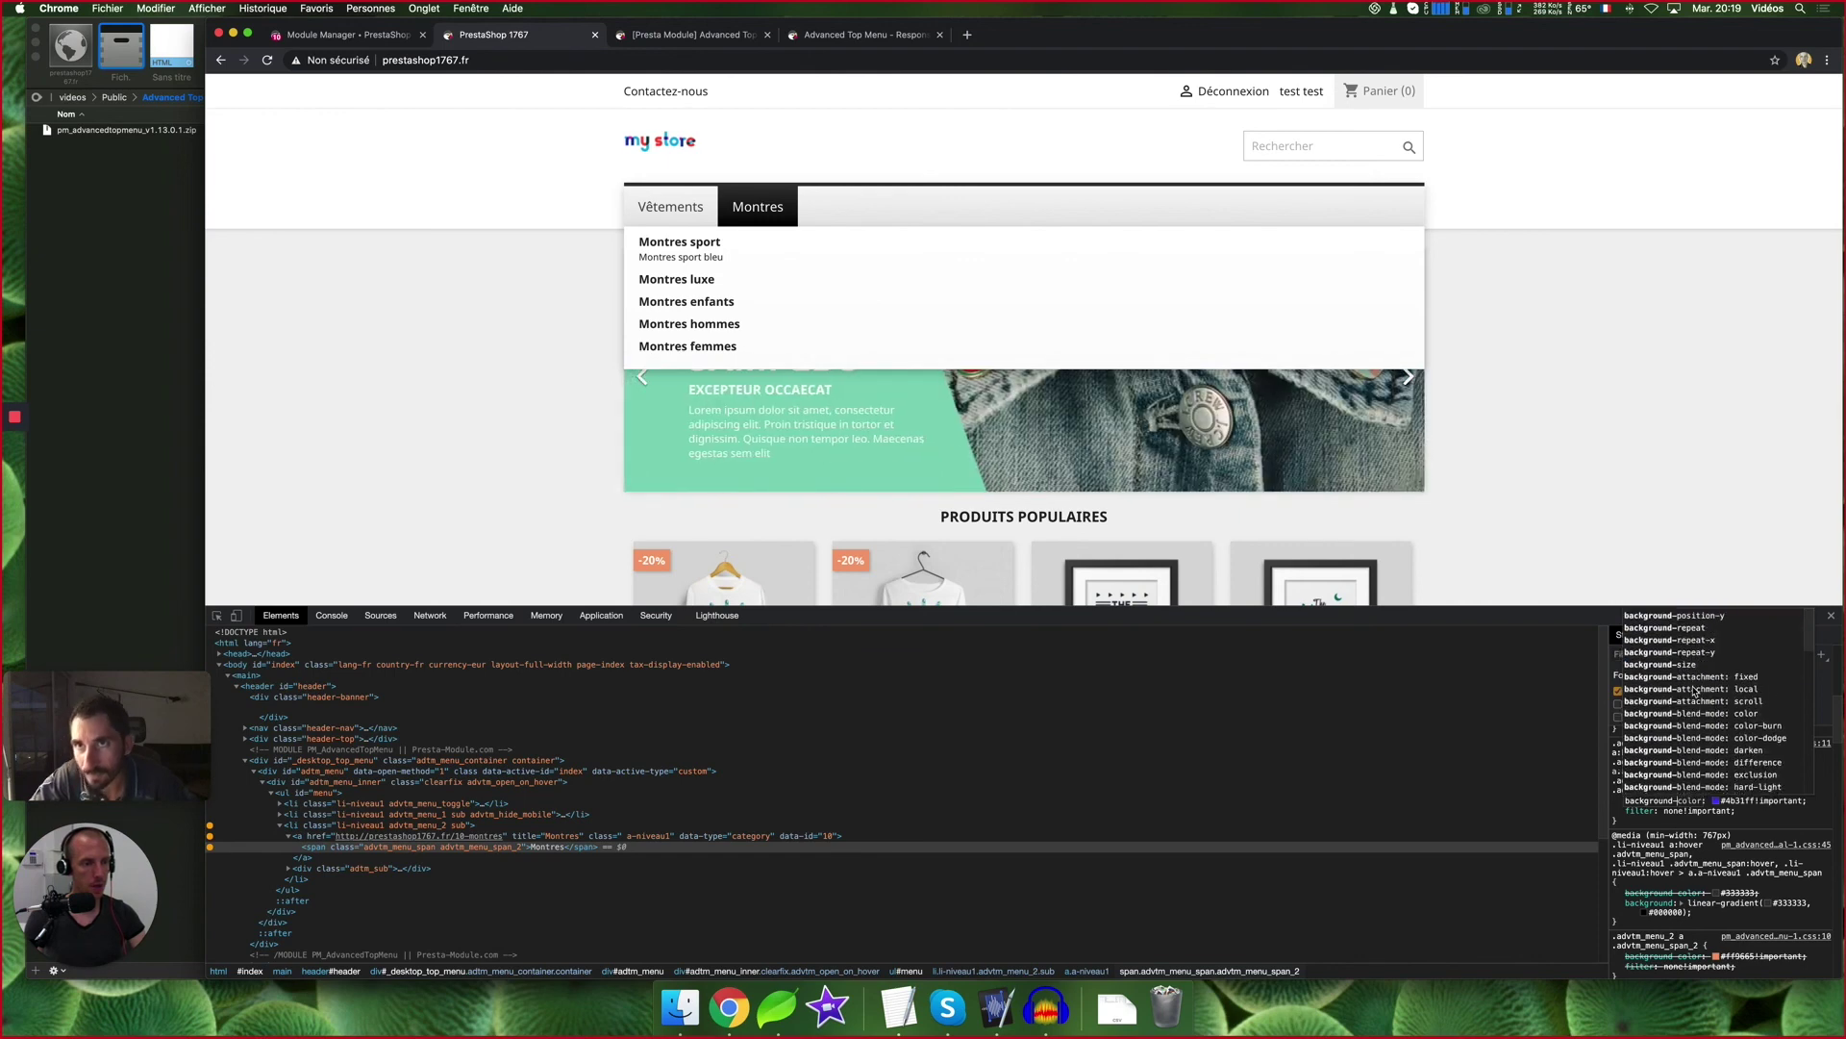
click(1689, 524)
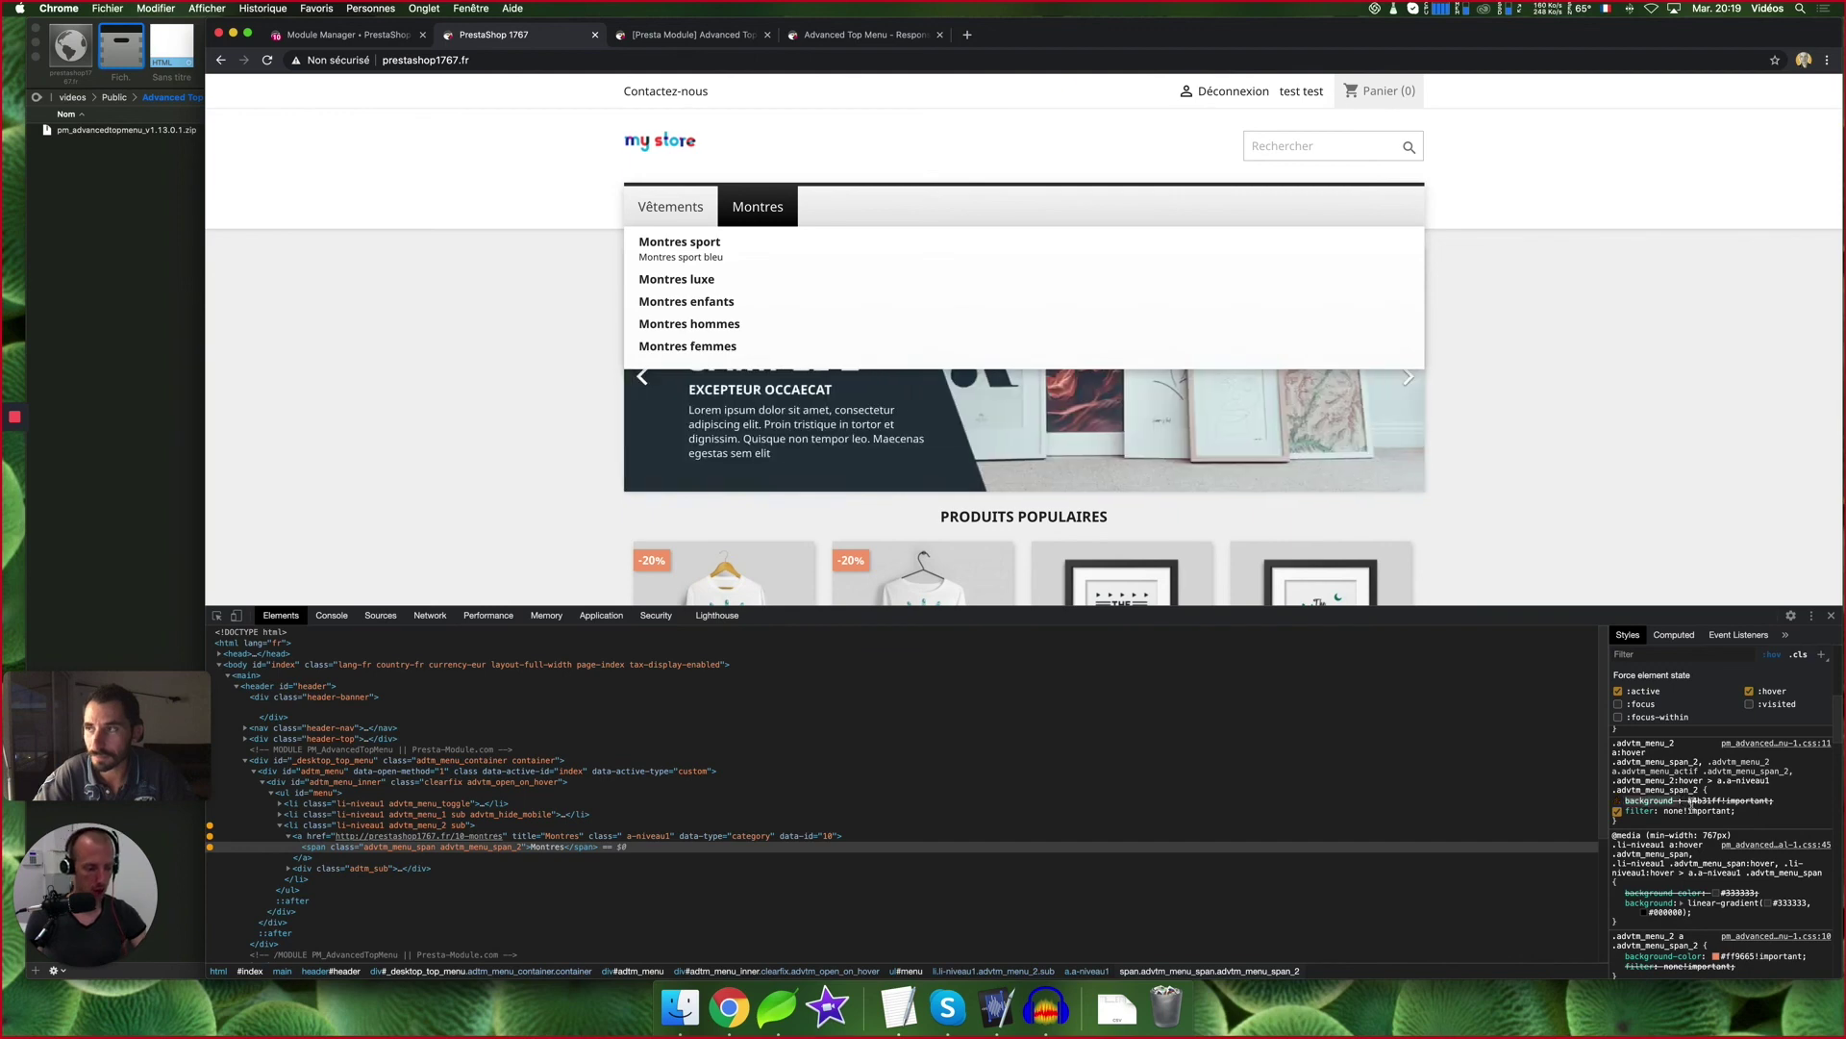
click(1634, 800)
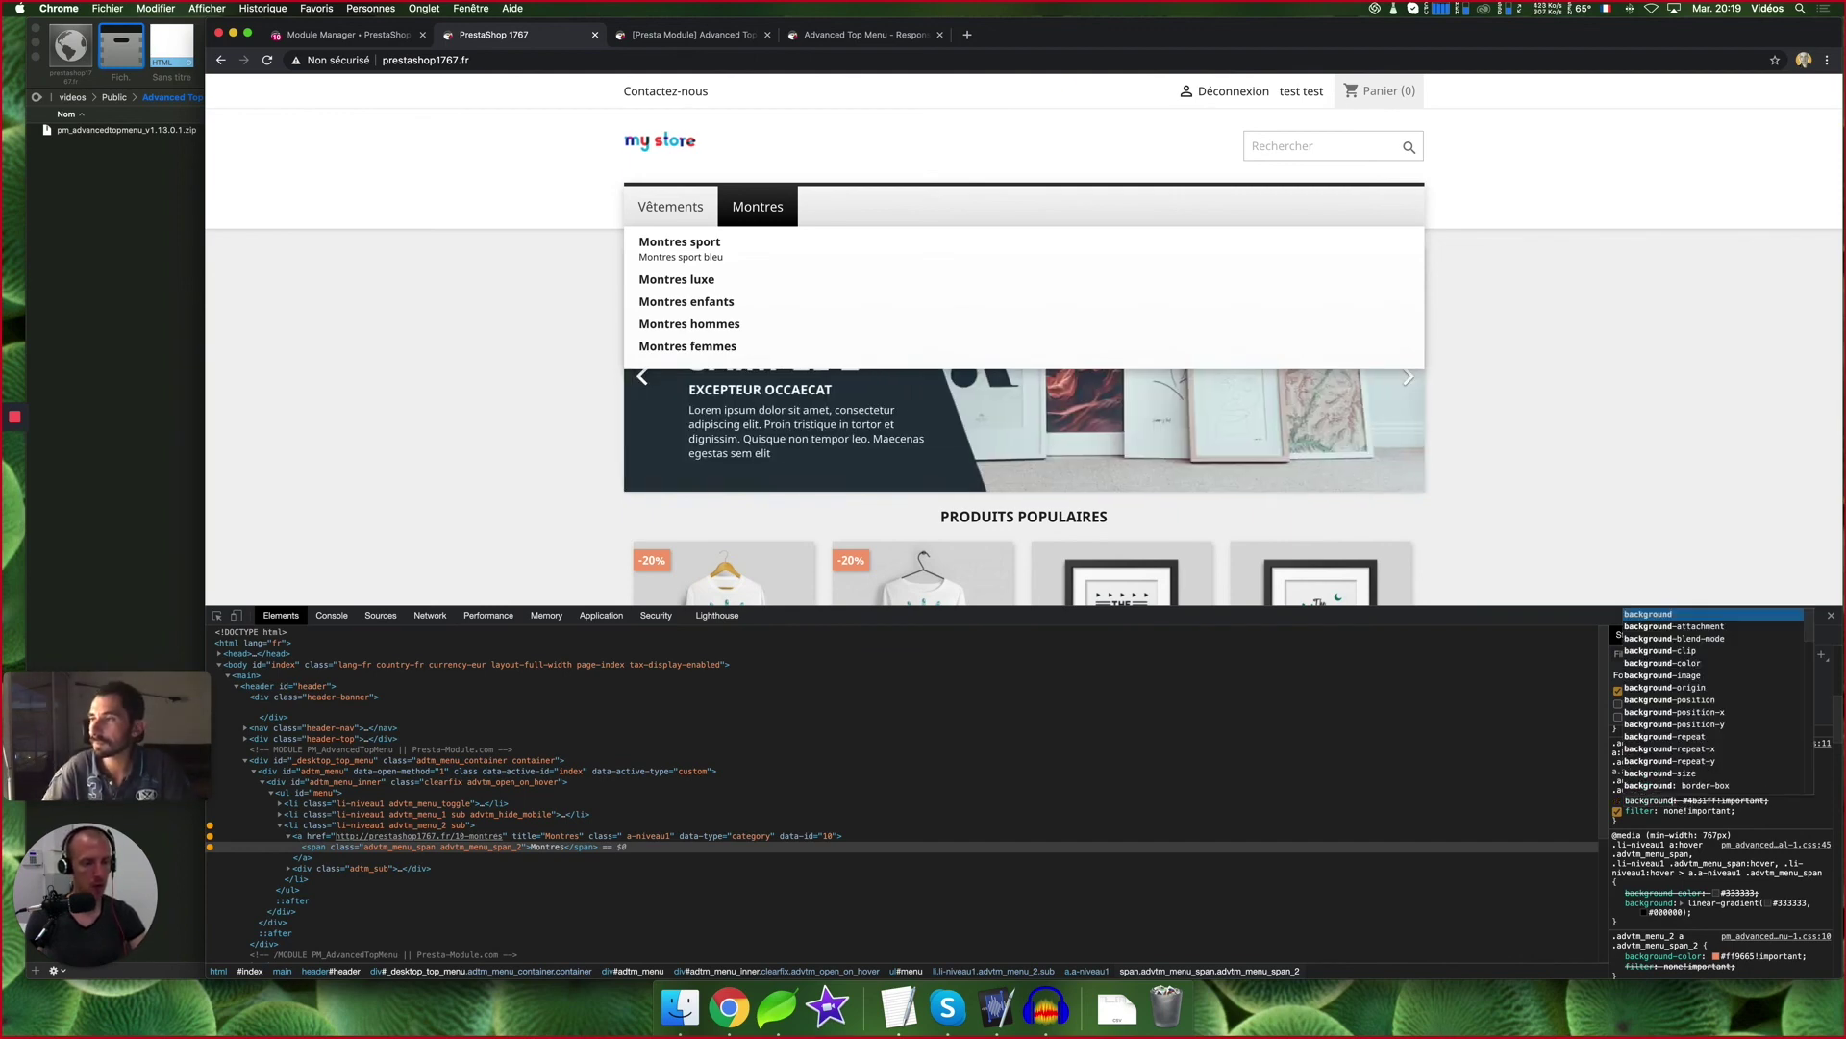
key(Return)
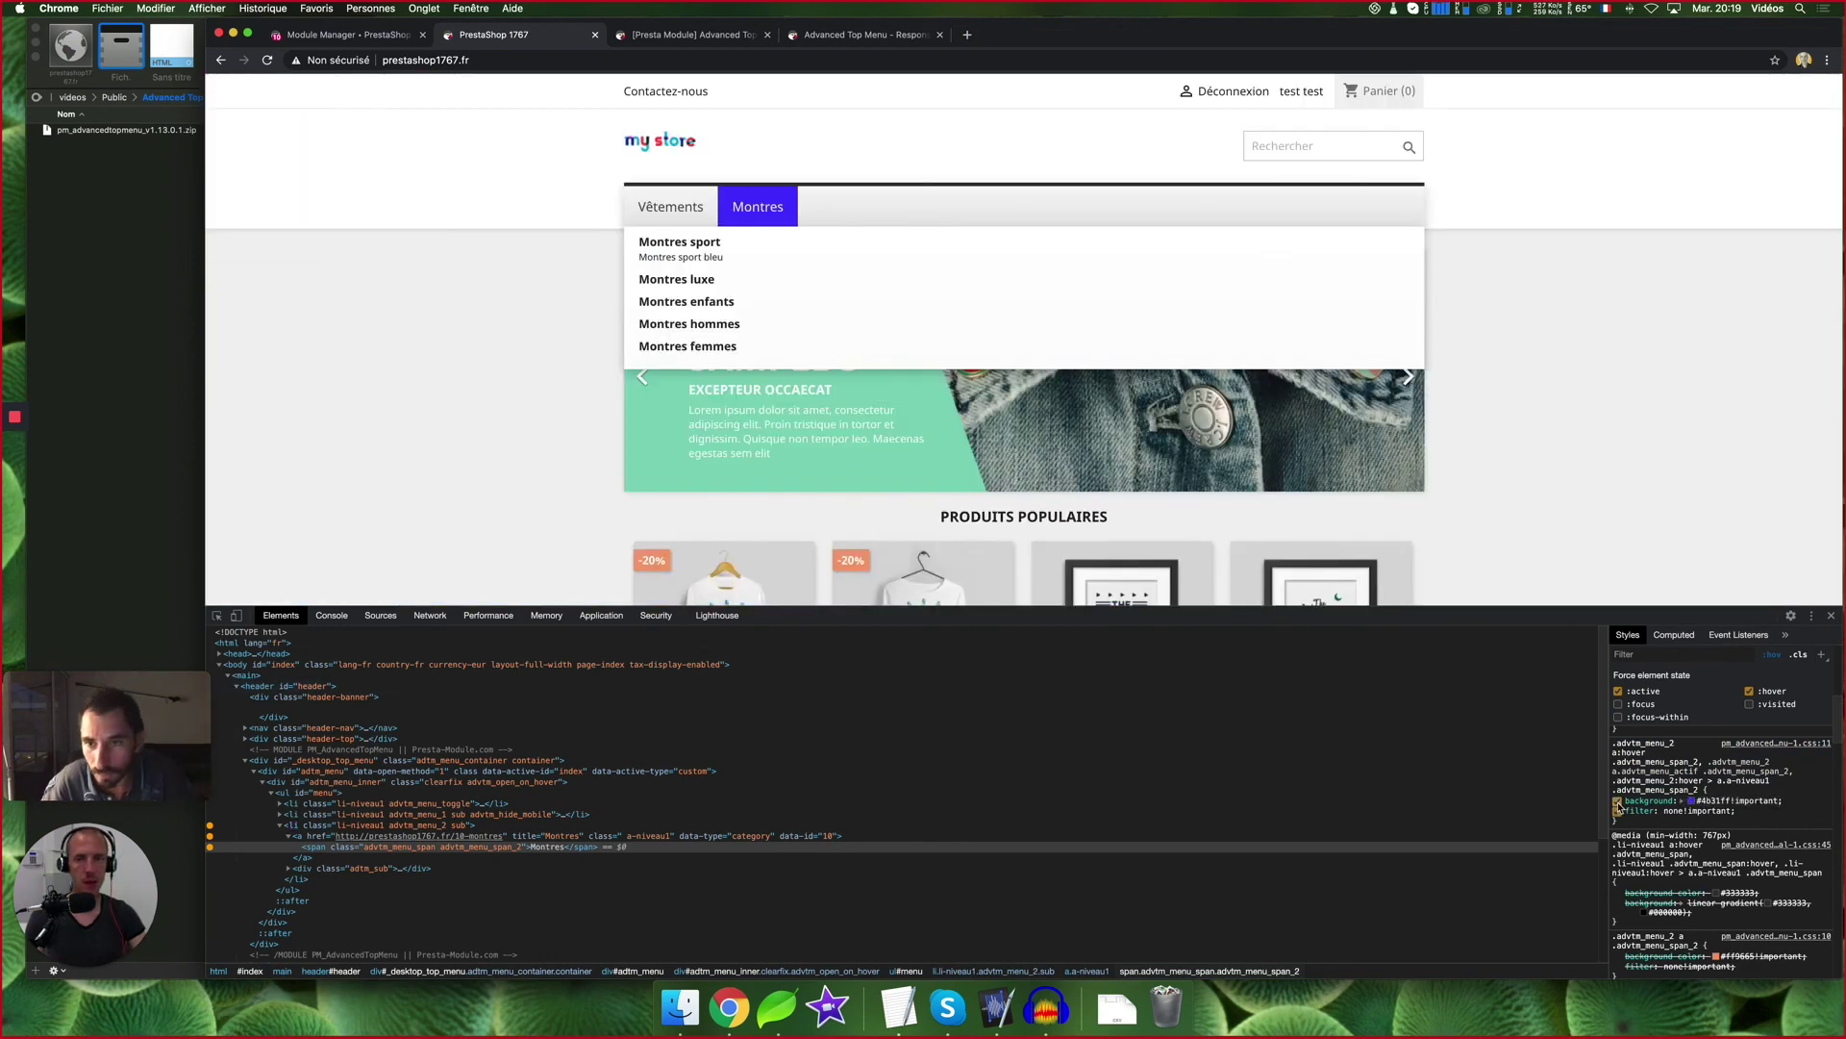
click(1618, 801)
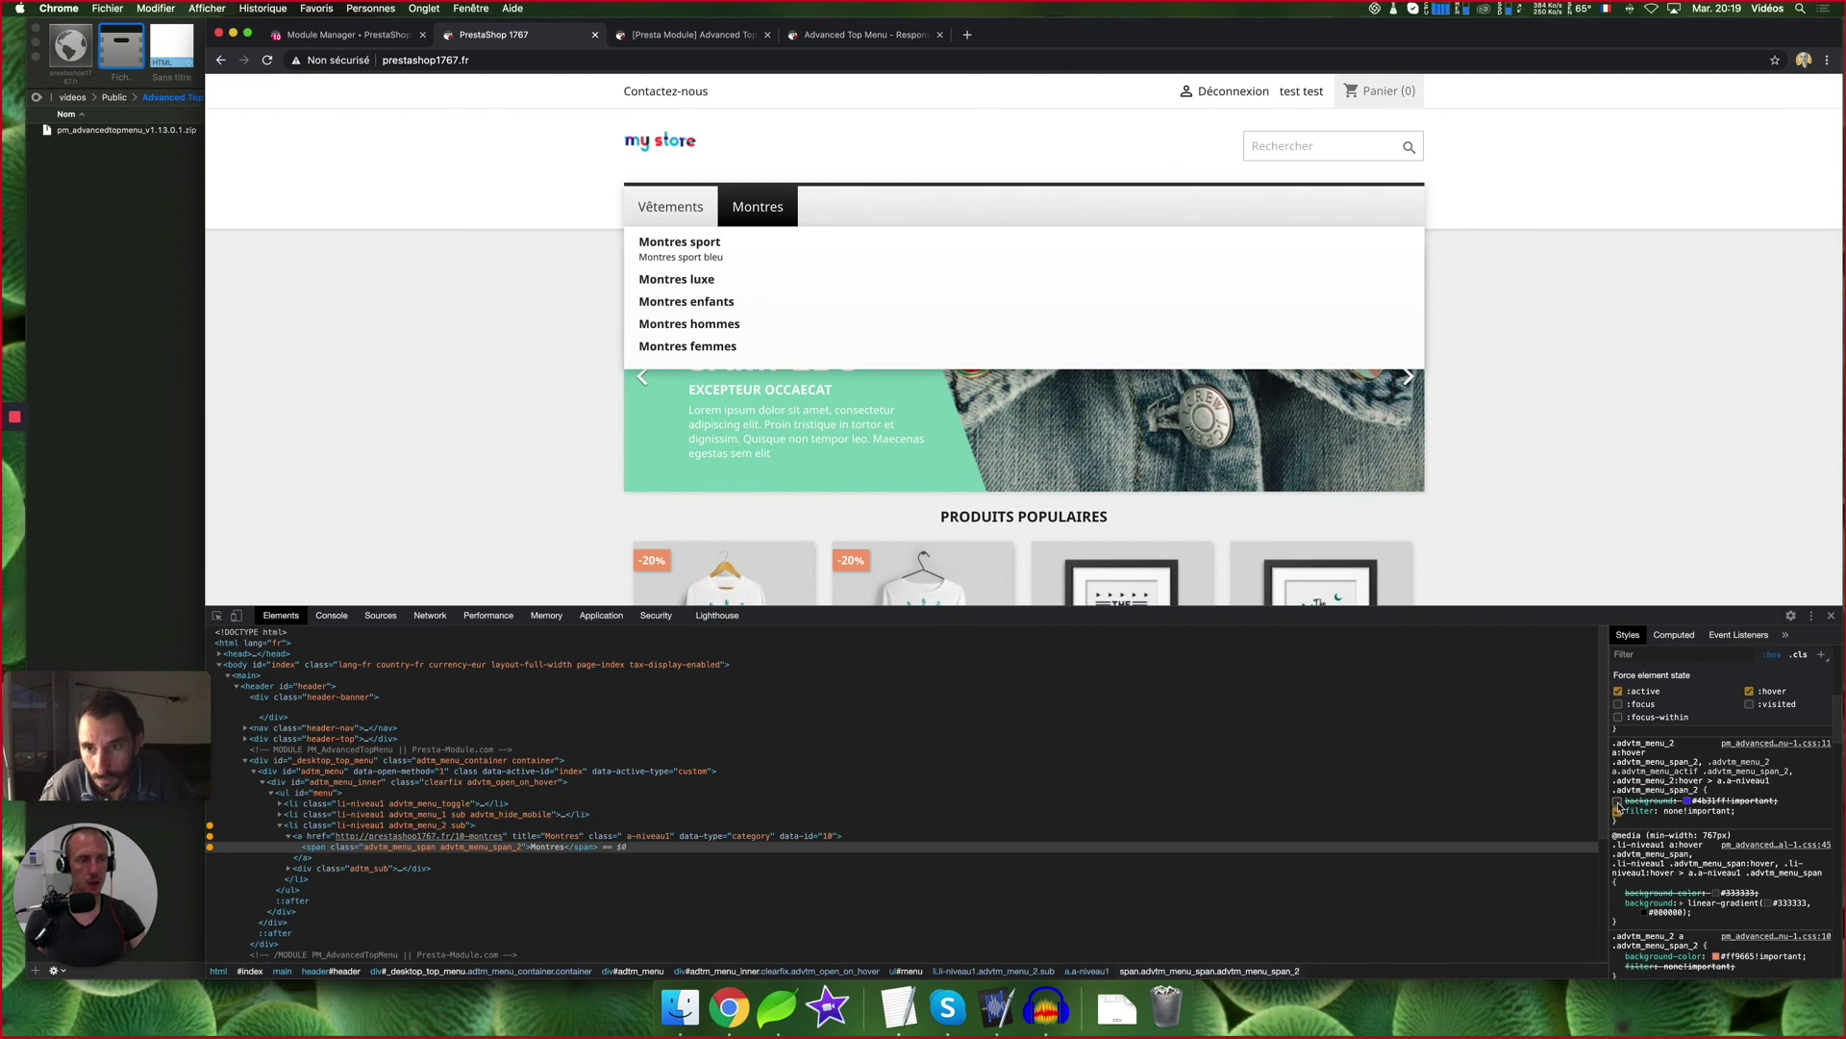
click(1617, 801)
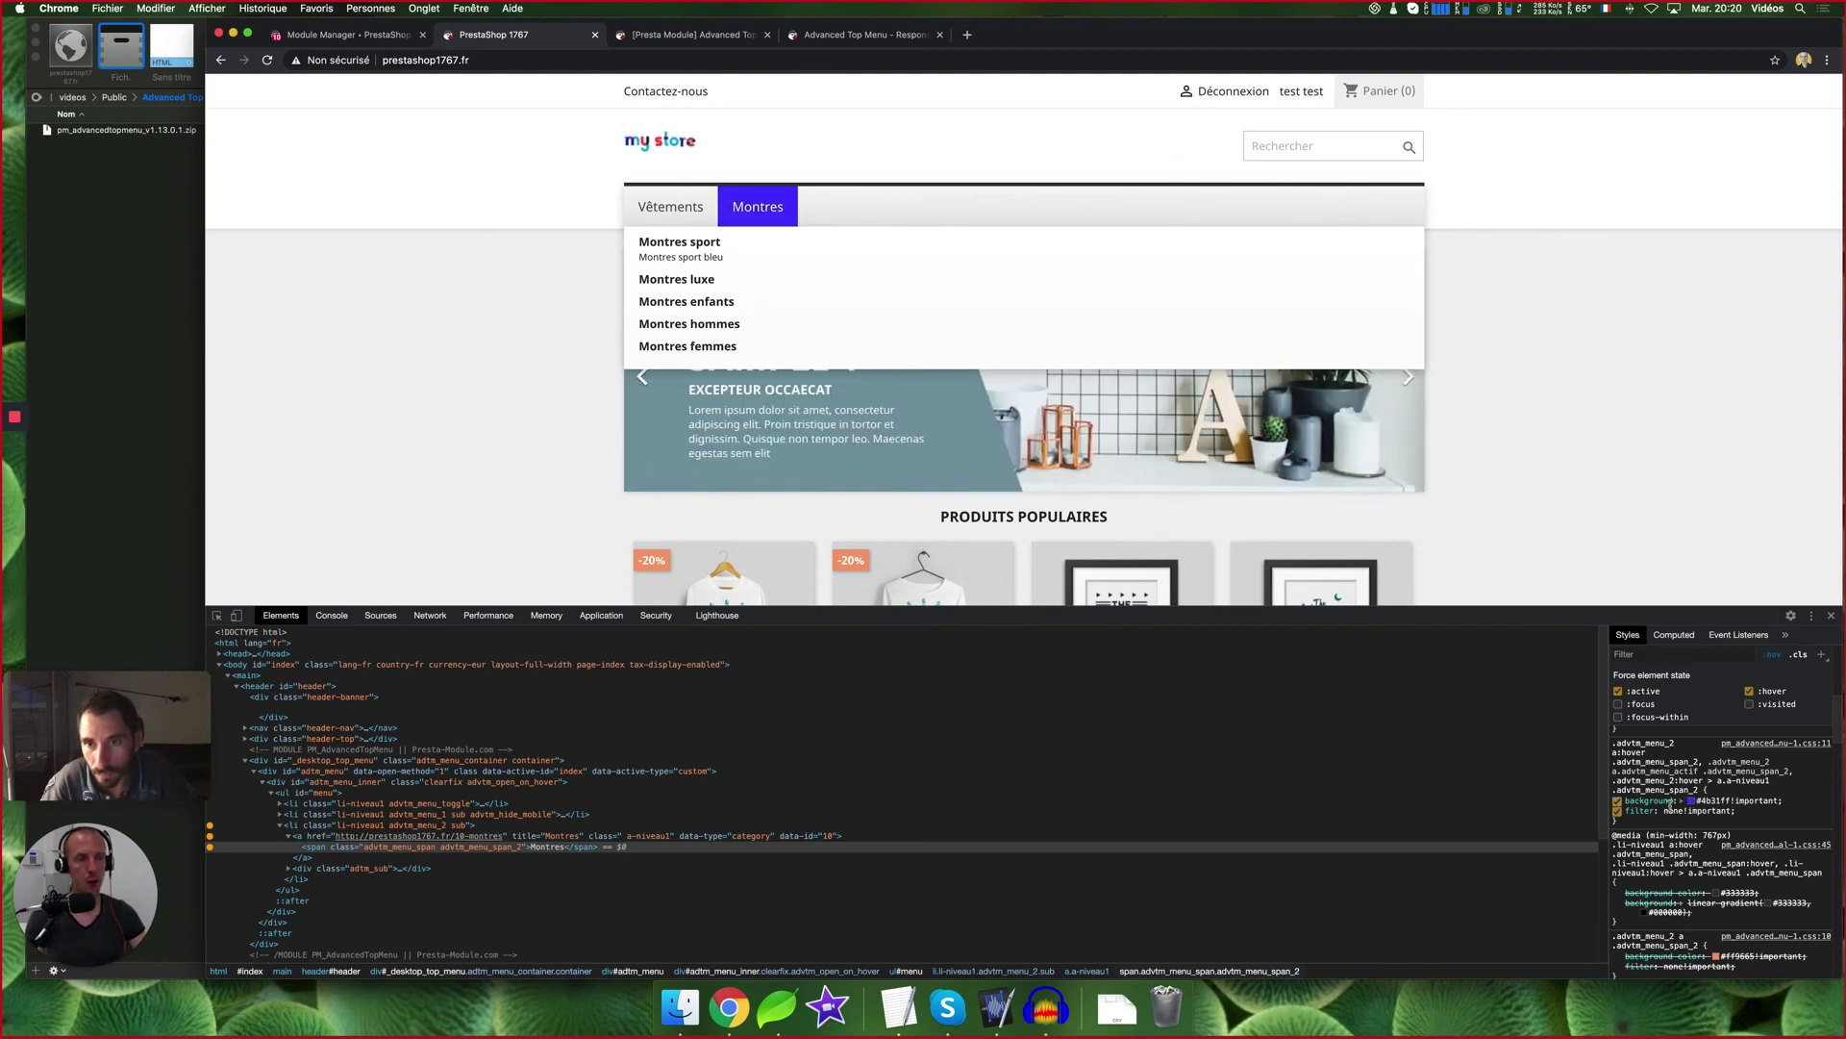